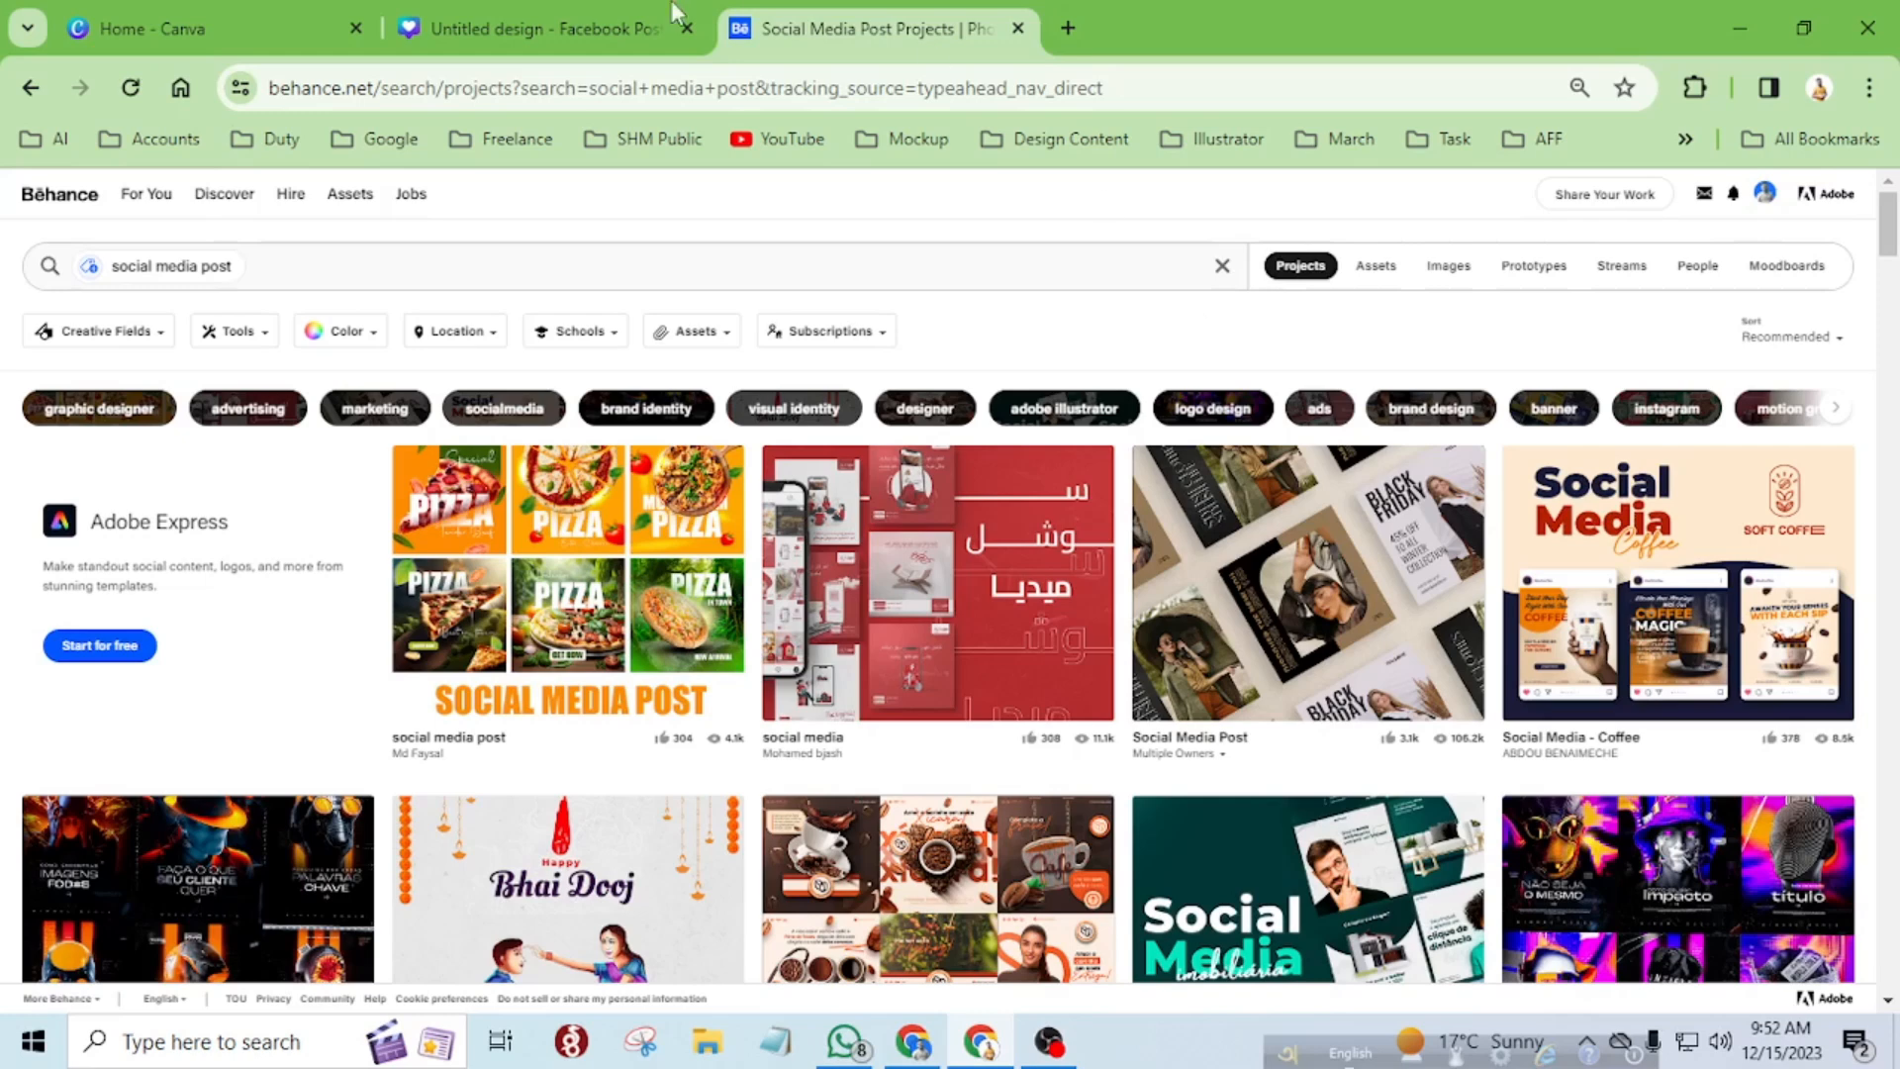
pyautogui.click(363, 92)
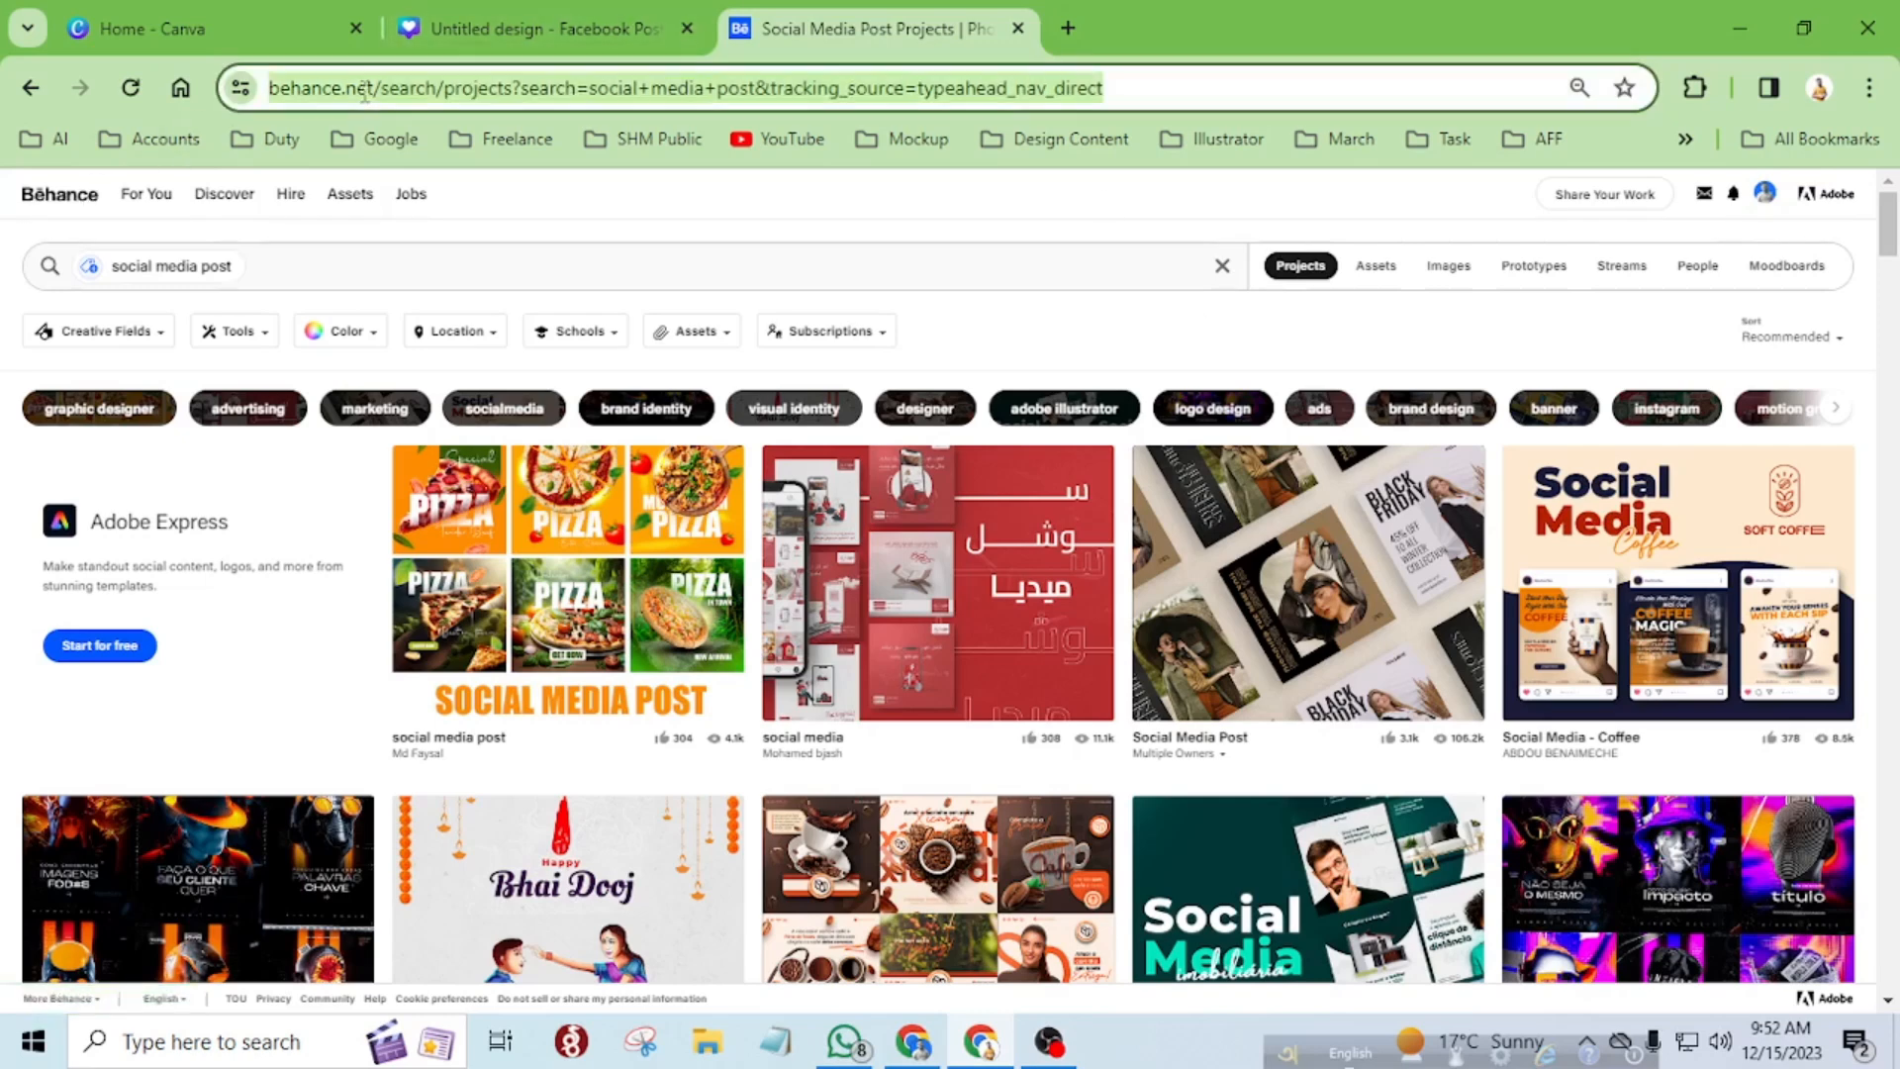
pyautogui.click(583, 218)
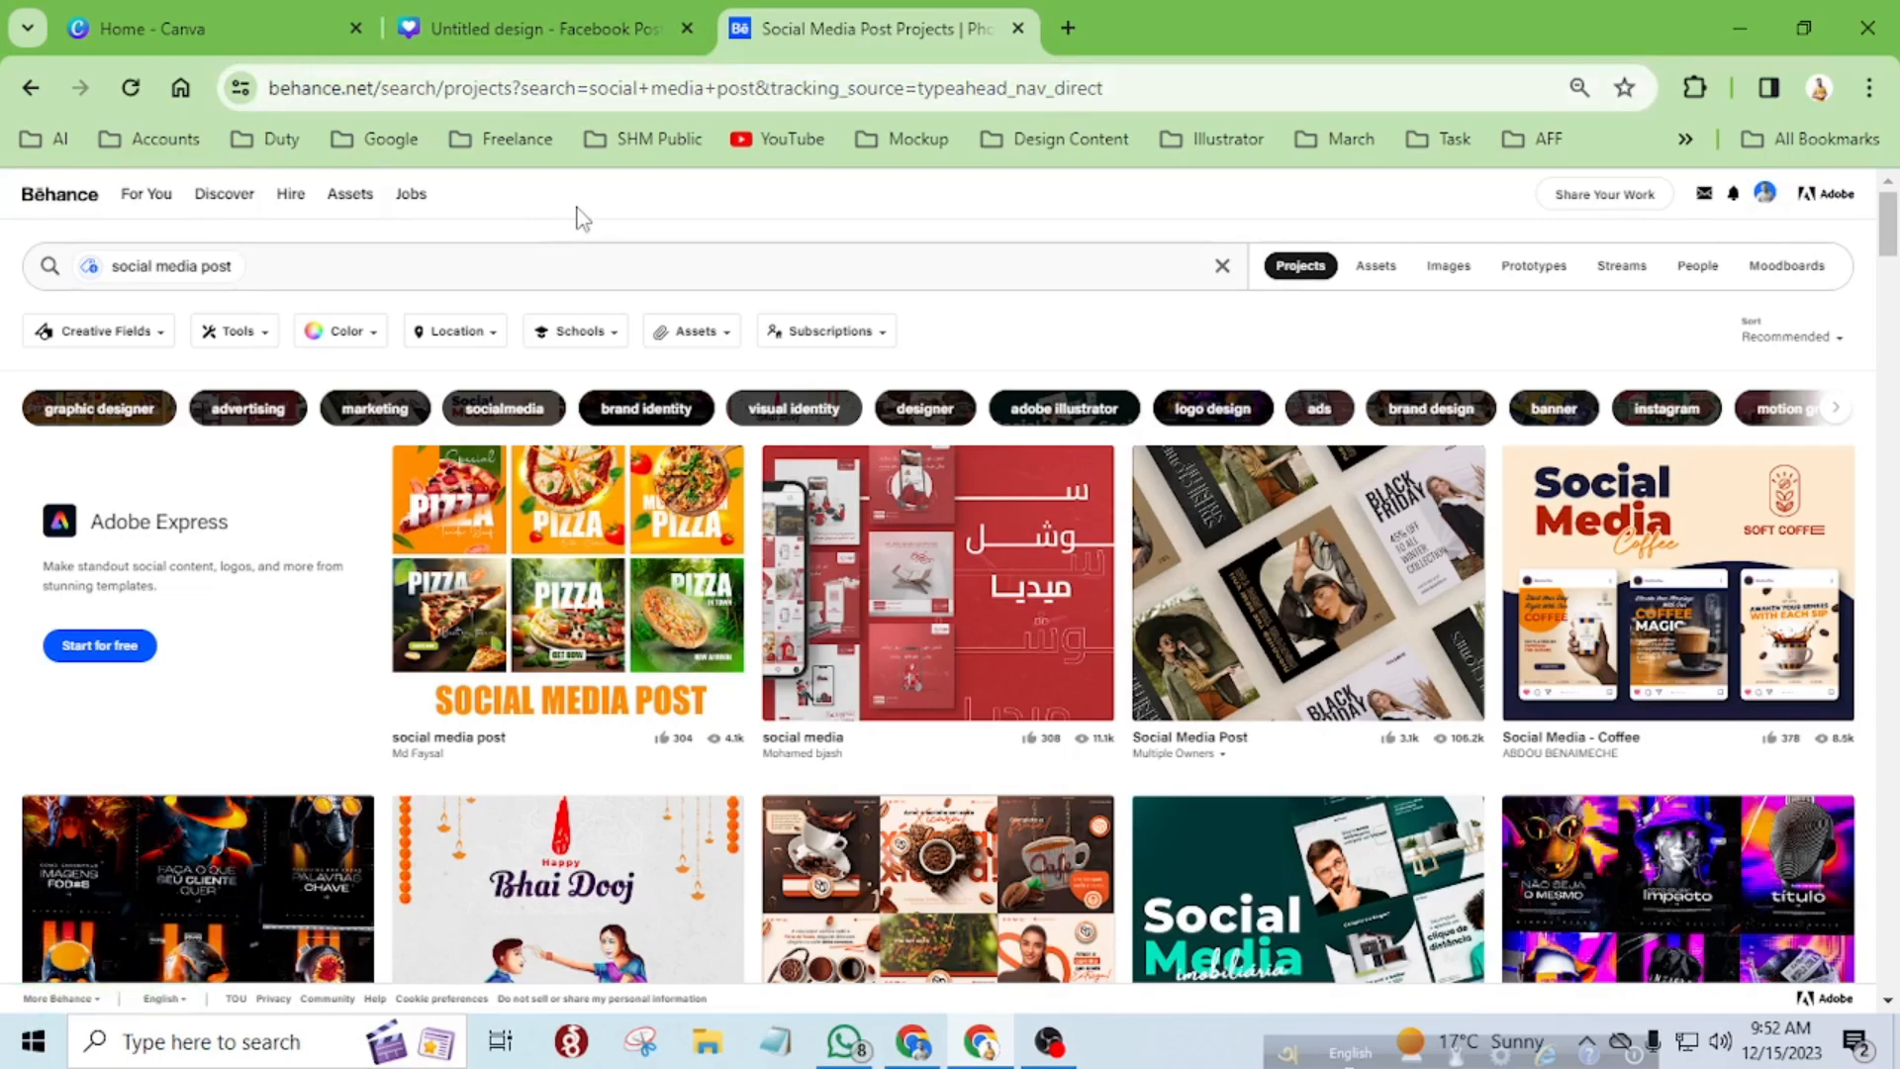
pyautogui.click(267, 267)
pyautogui.moveTo(297, 267); pyautogui.dragTo(51, 263)
pyautogui.click(1329, 197)
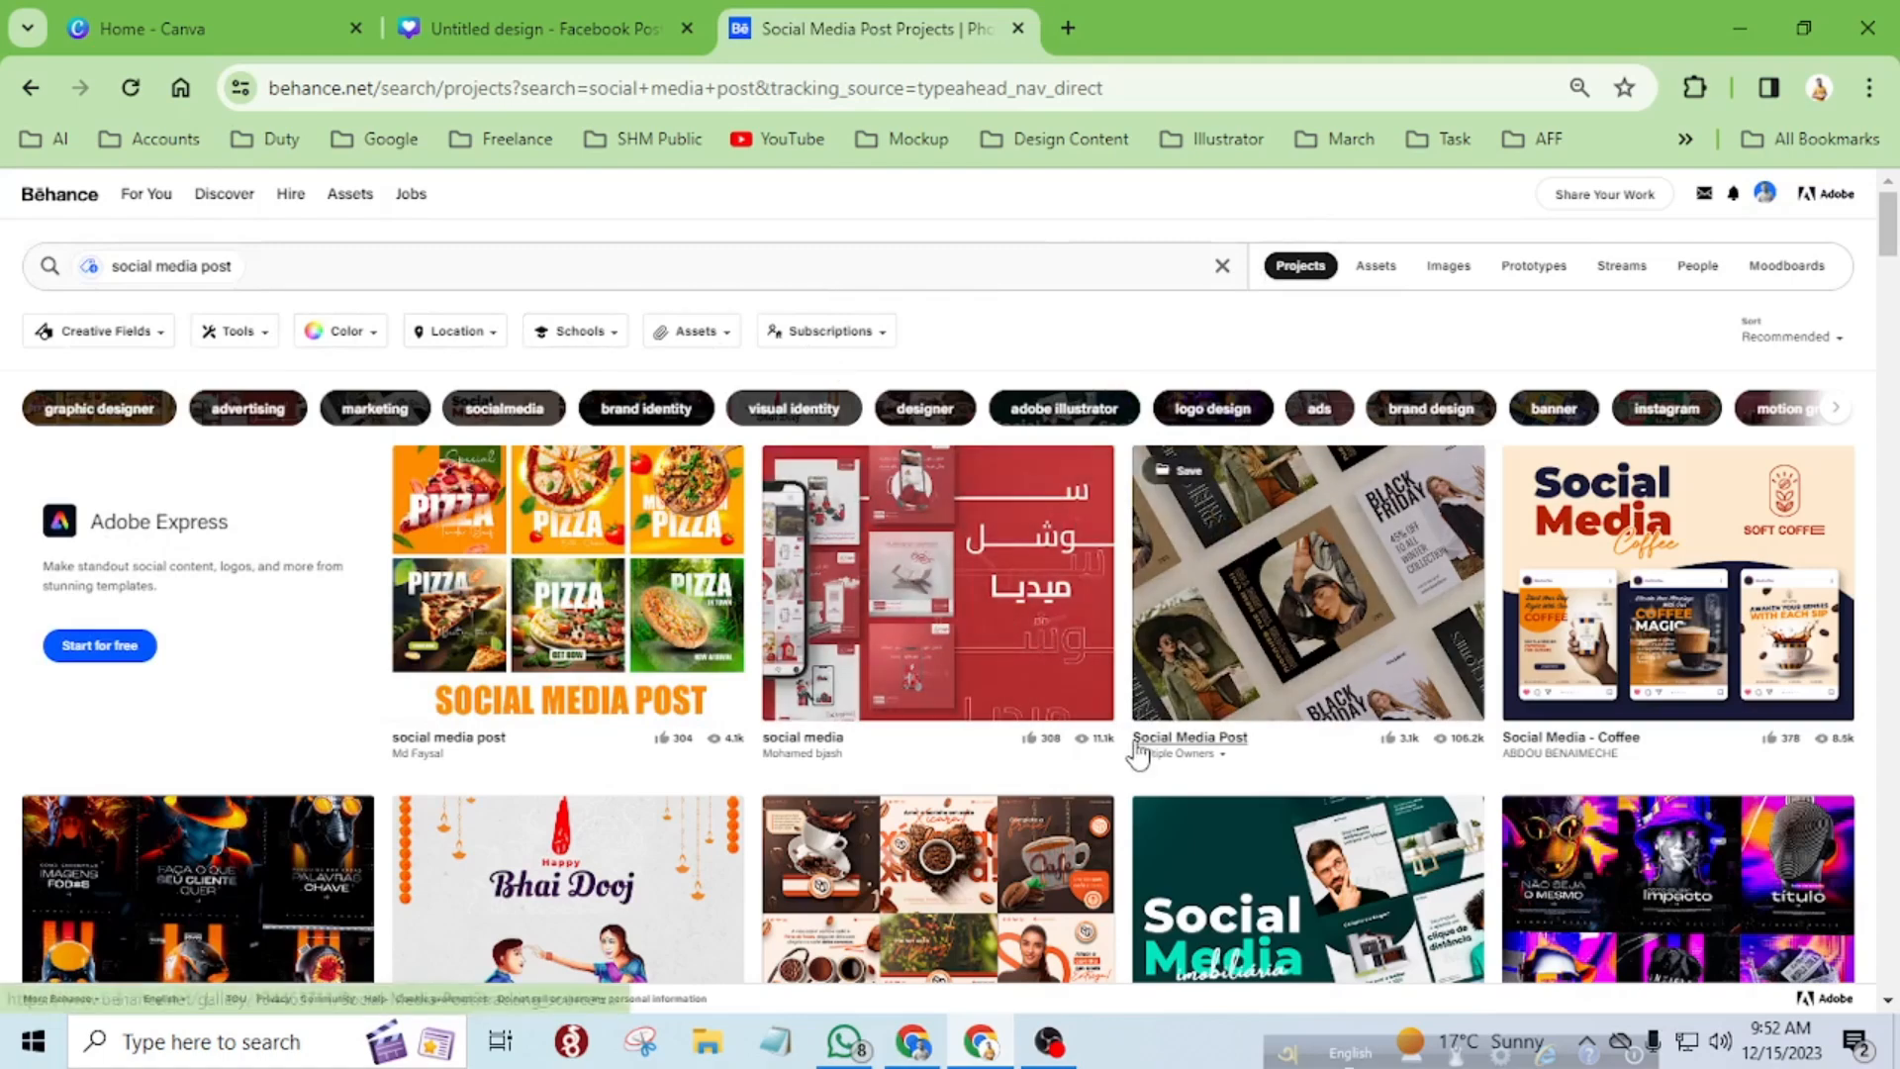
# Browse the Behance project results for "social media post" for a design to use as a reference.
pyautogui.scroll(-3, 1133, 757)
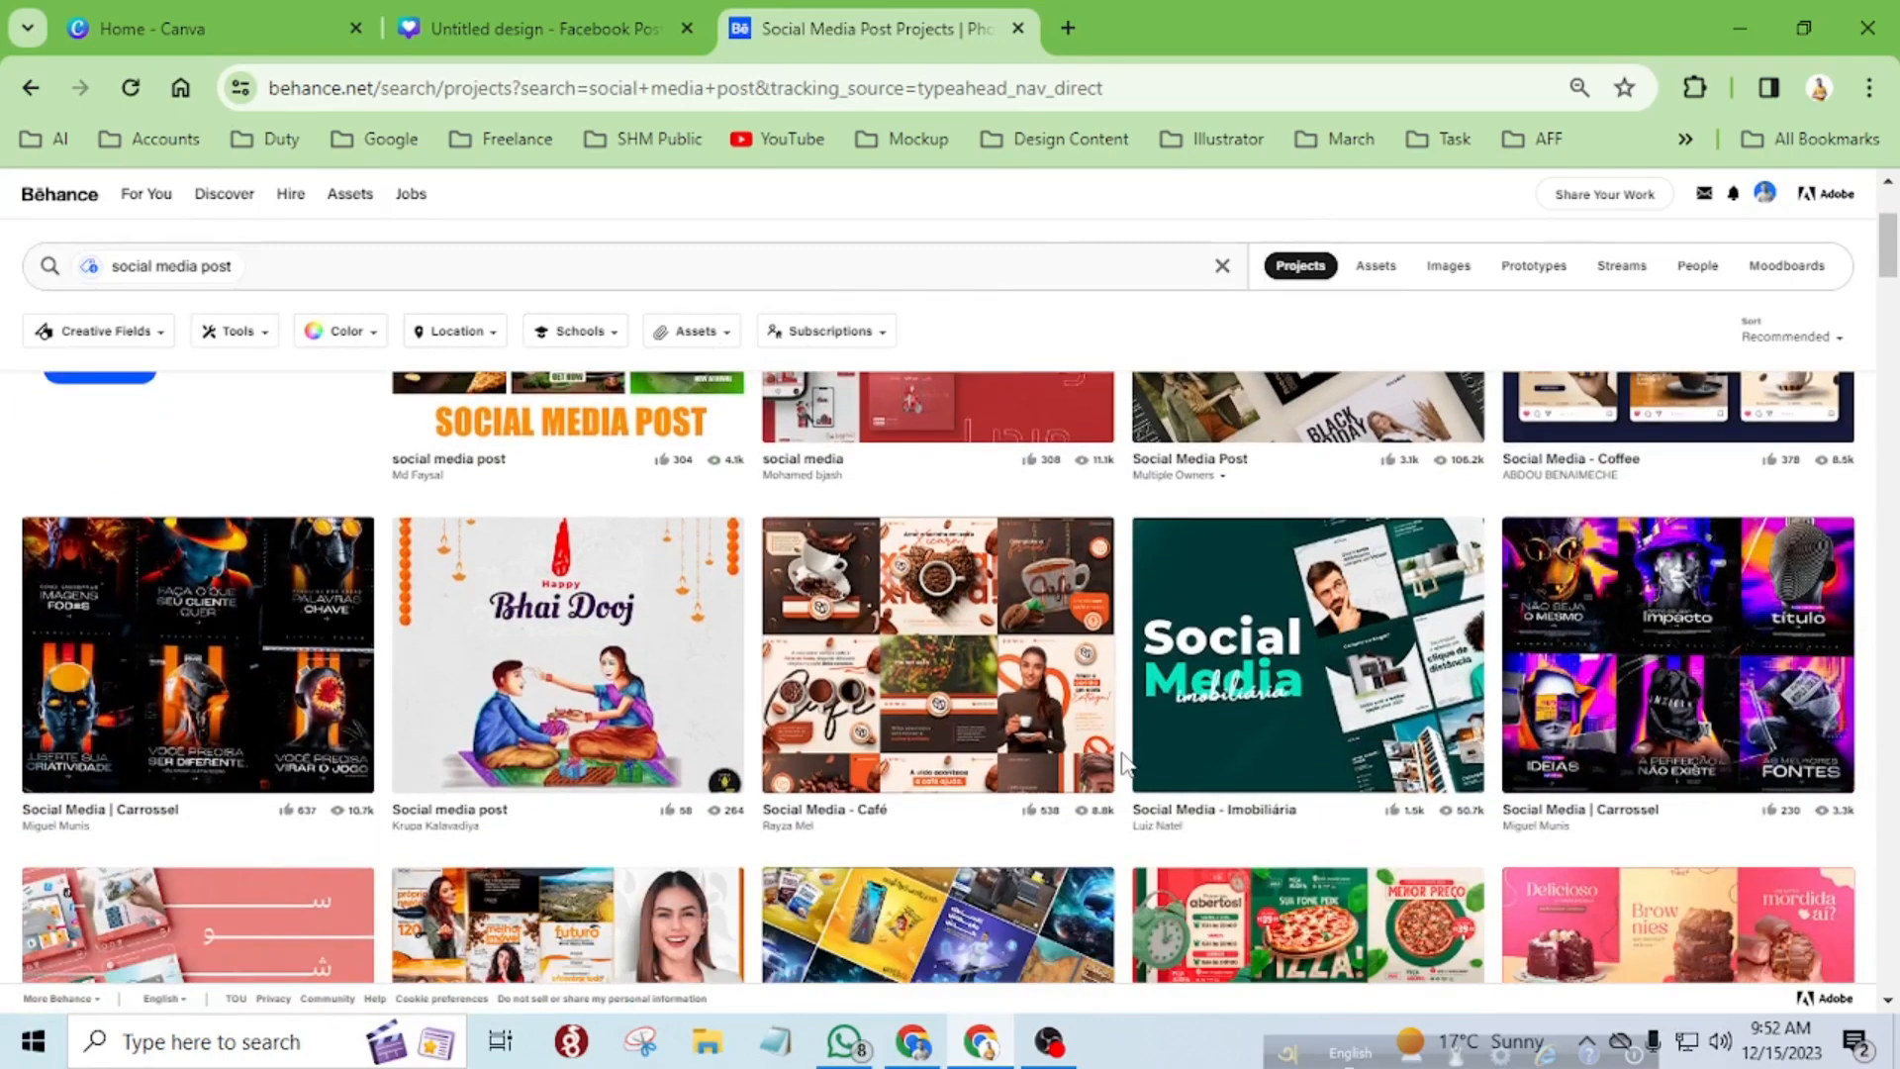
pyautogui.scroll(-6, 1125, 762)
pyautogui.scroll(-2, 1123, 757)
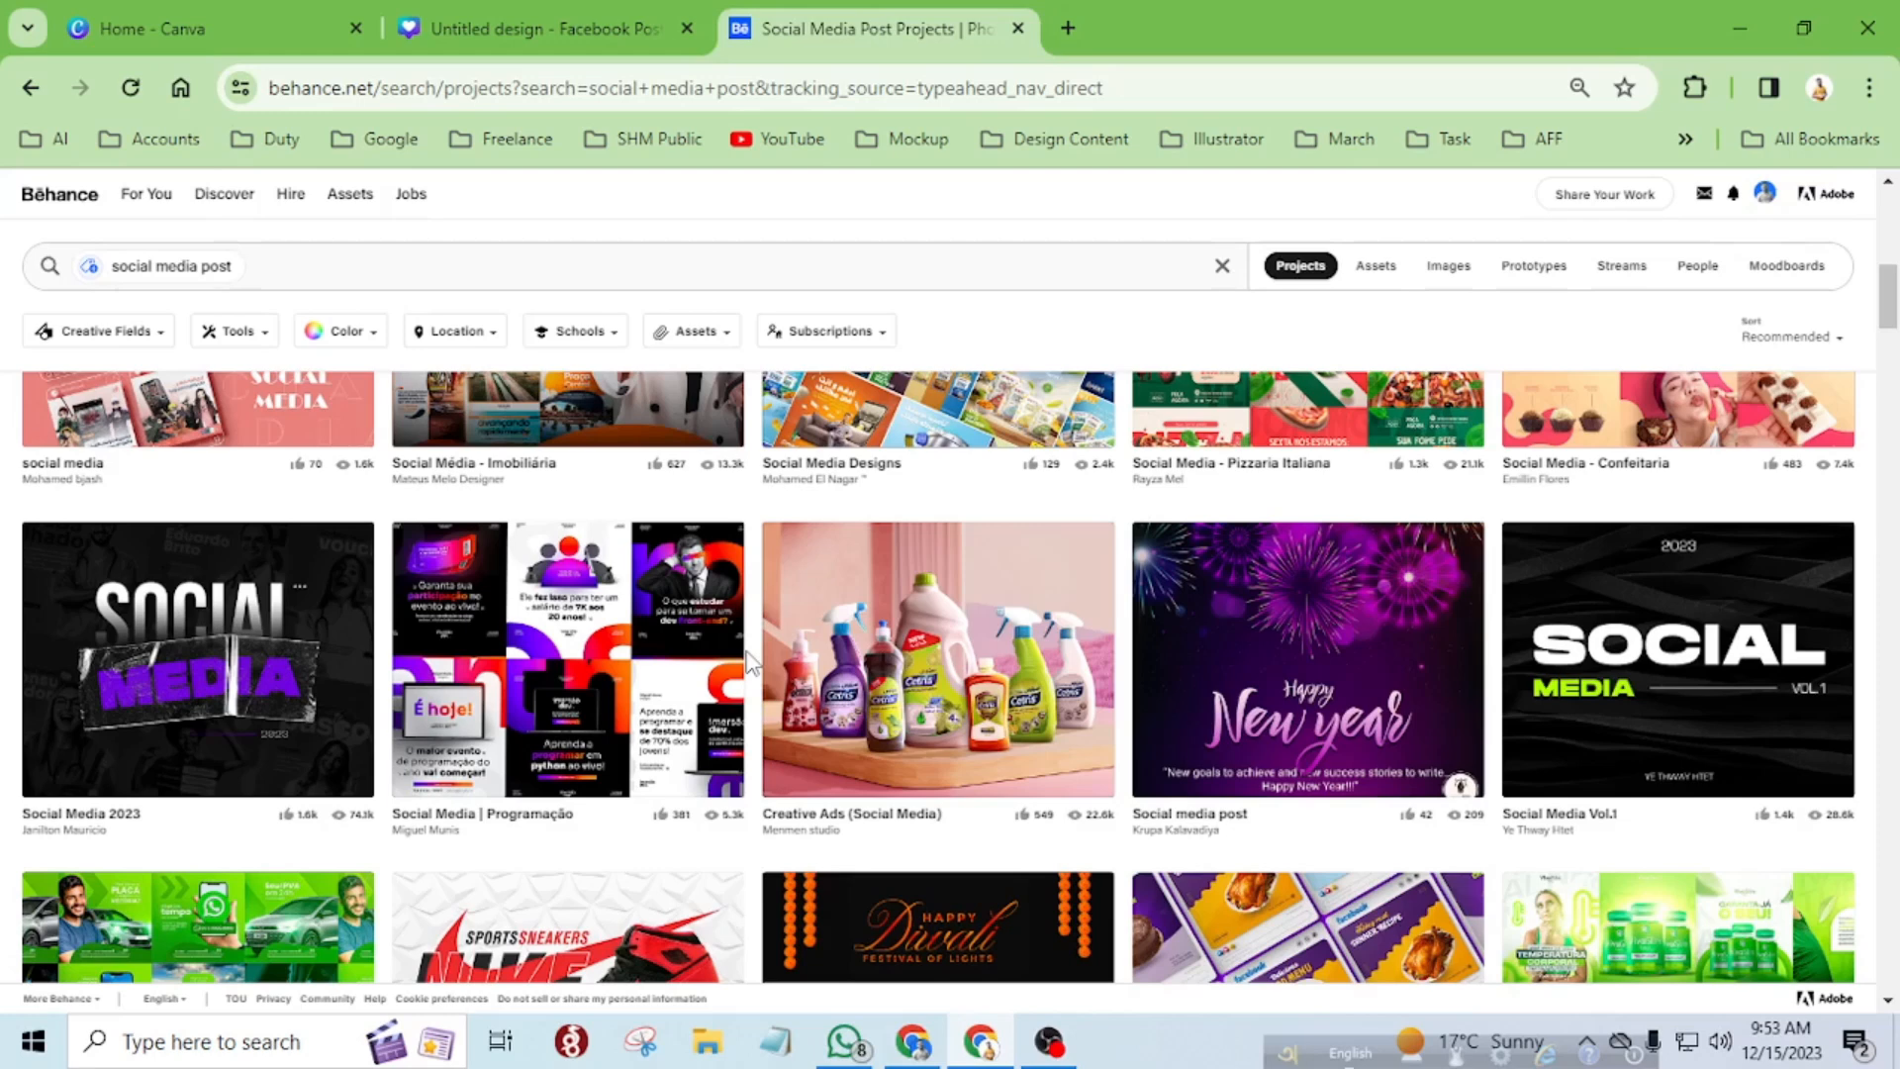
pyautogui.scroll(-3, 749, 661)
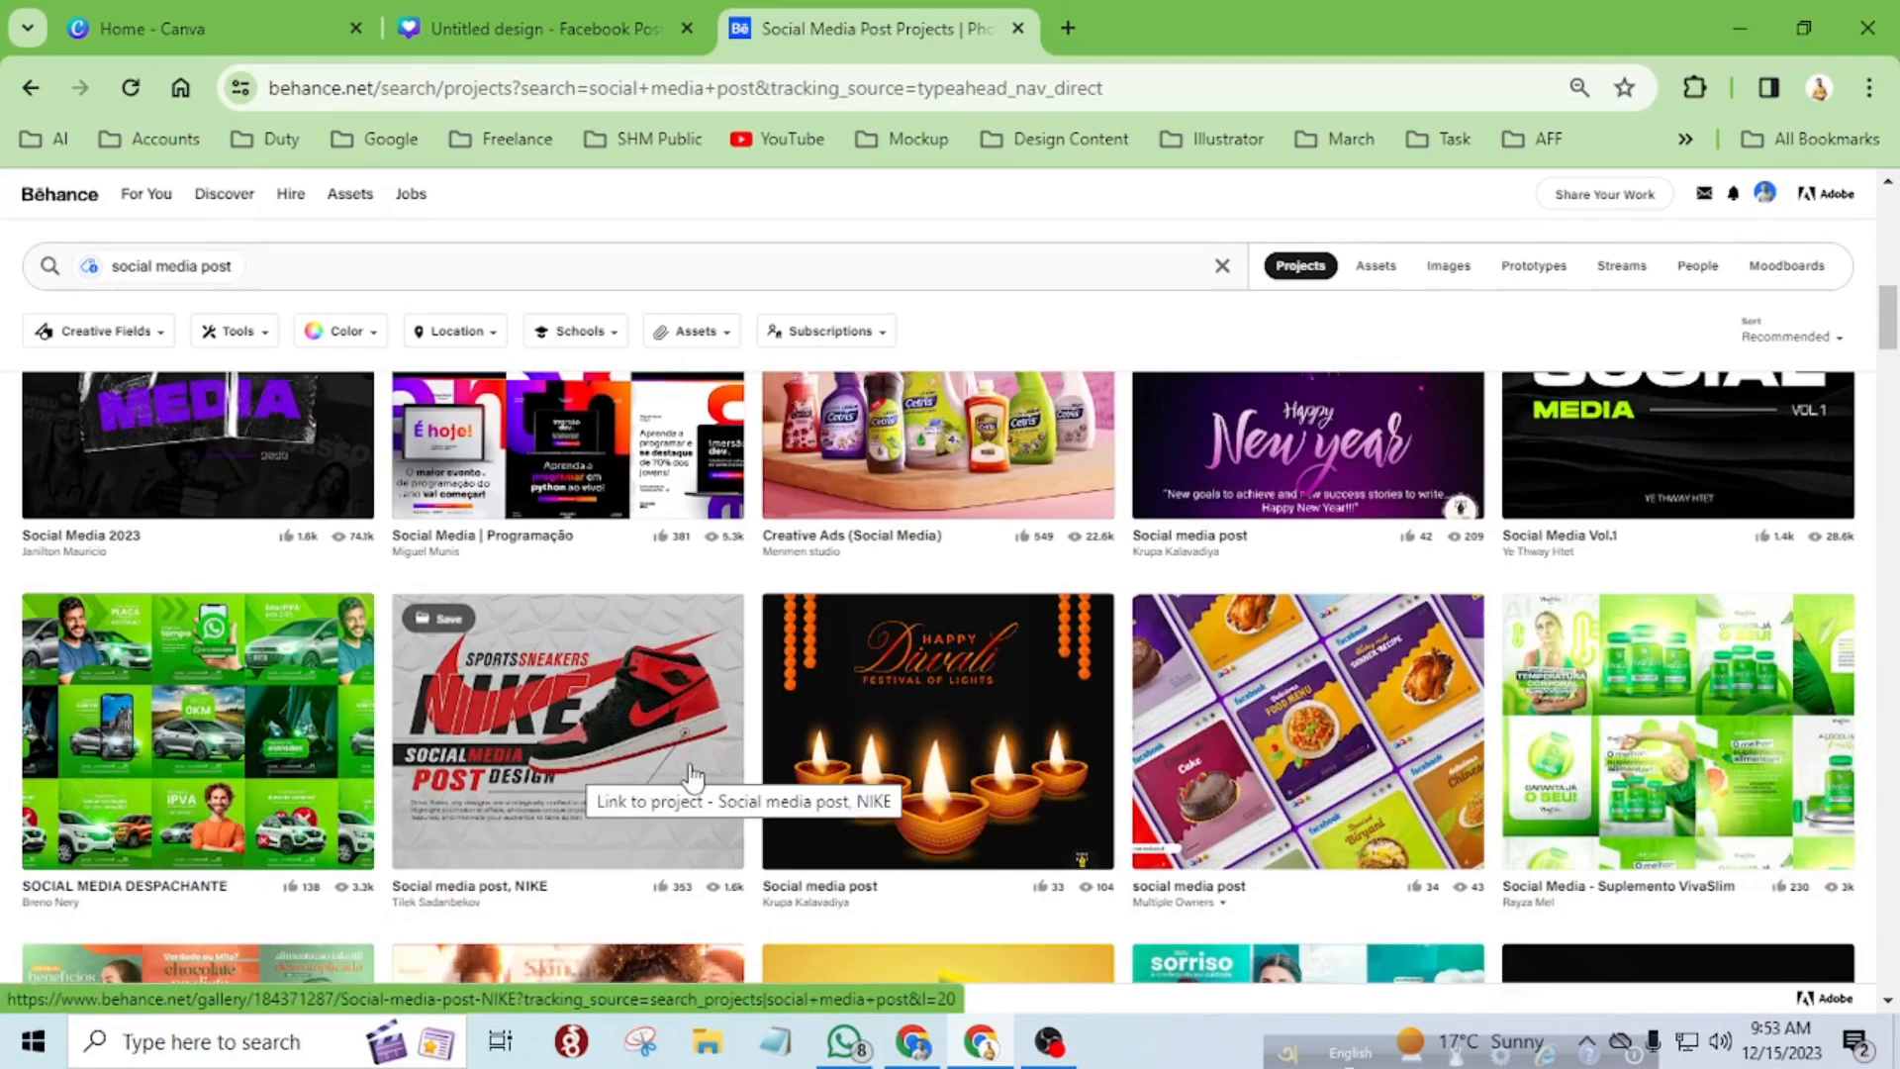
pyautogui.scroll(-2, 996, 779)
pyautogui.scroll(-9, 996, 779)
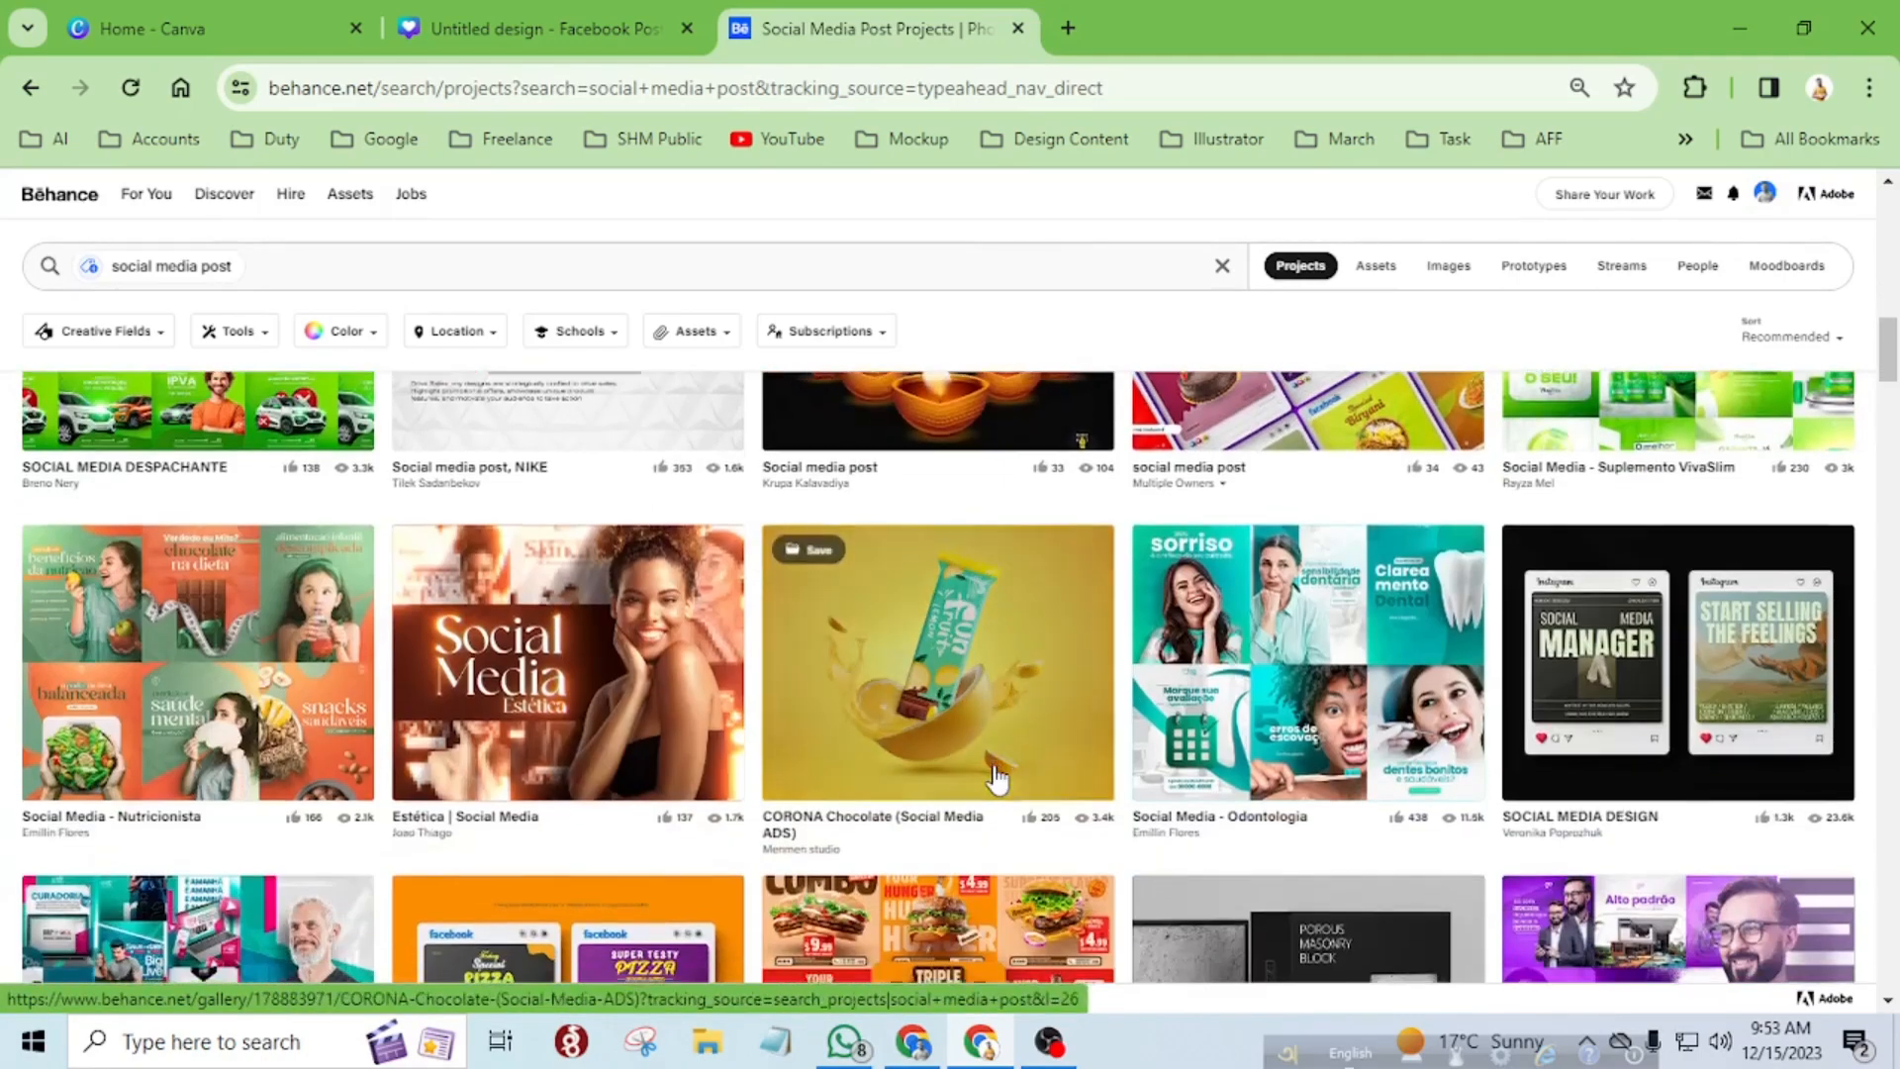
pyautogui.scroll(-8, 1082, 725)
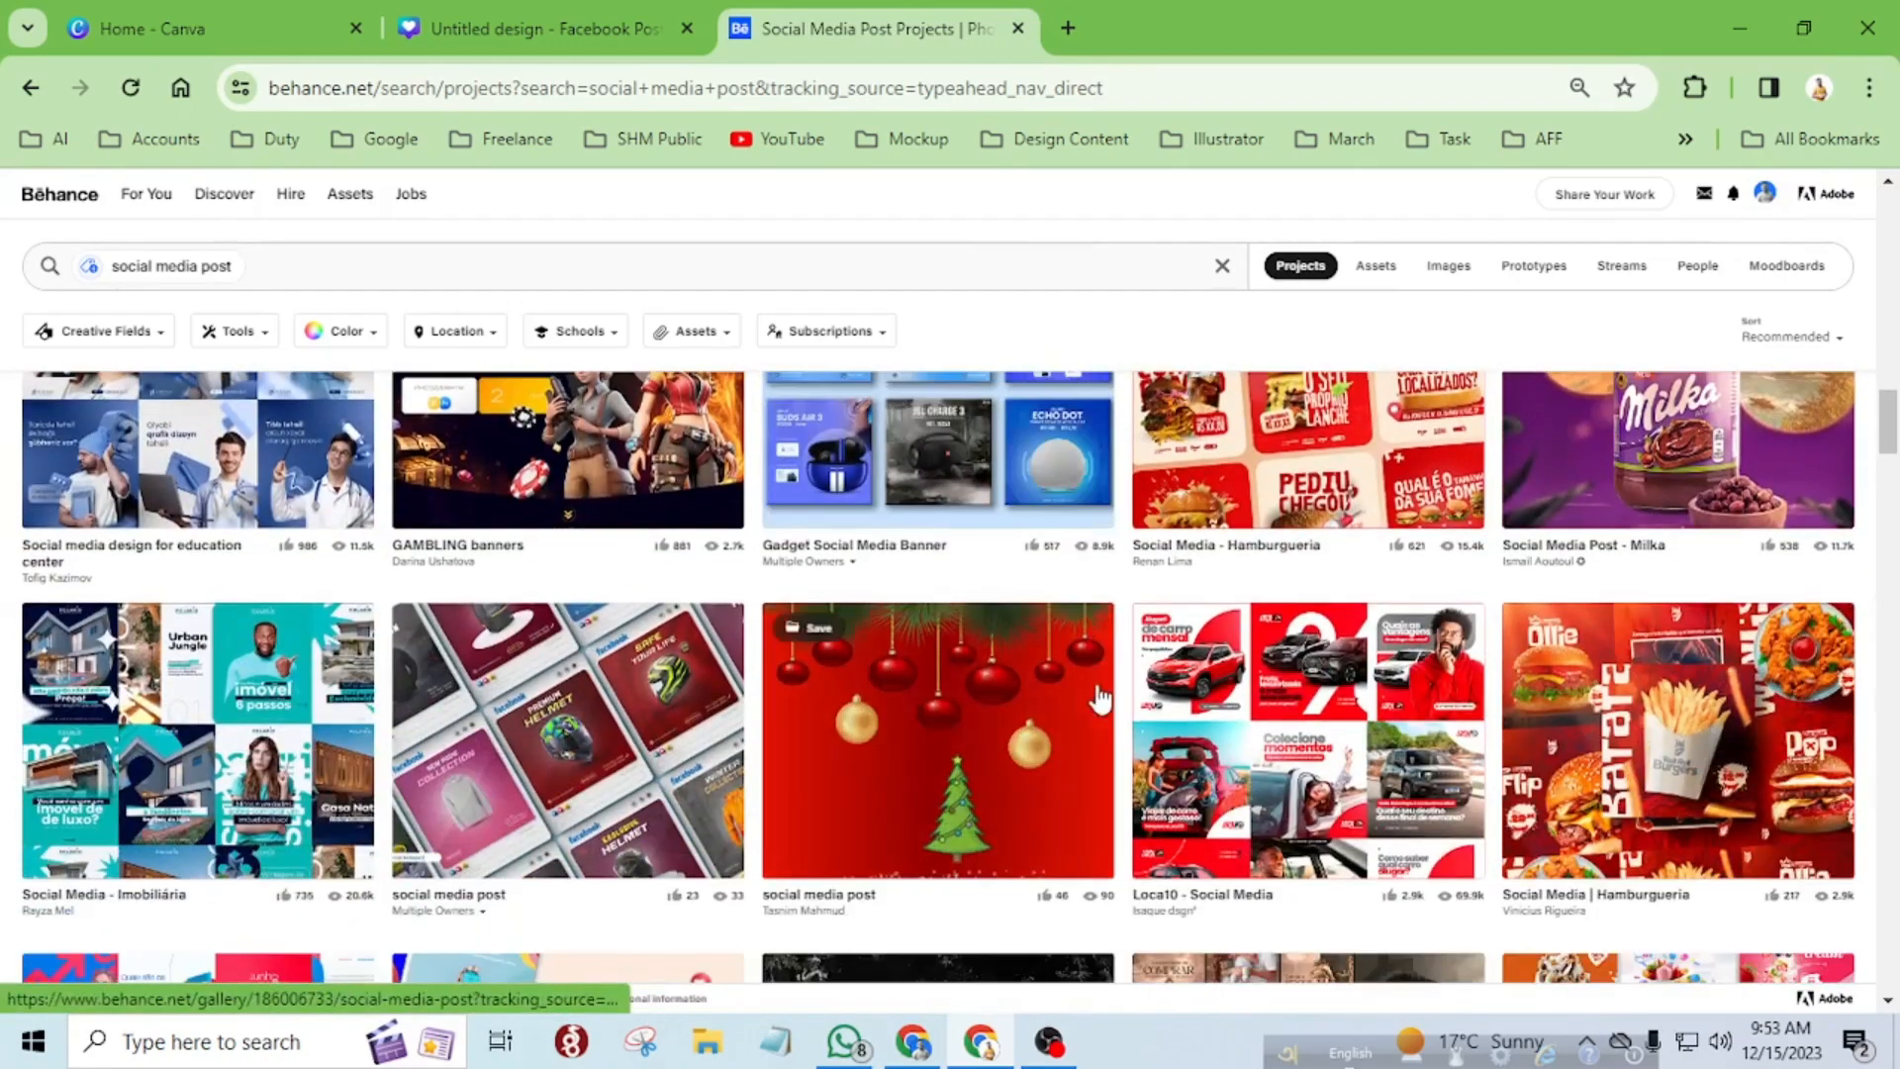
pyautogui.scroll(-11, 1123, 576)
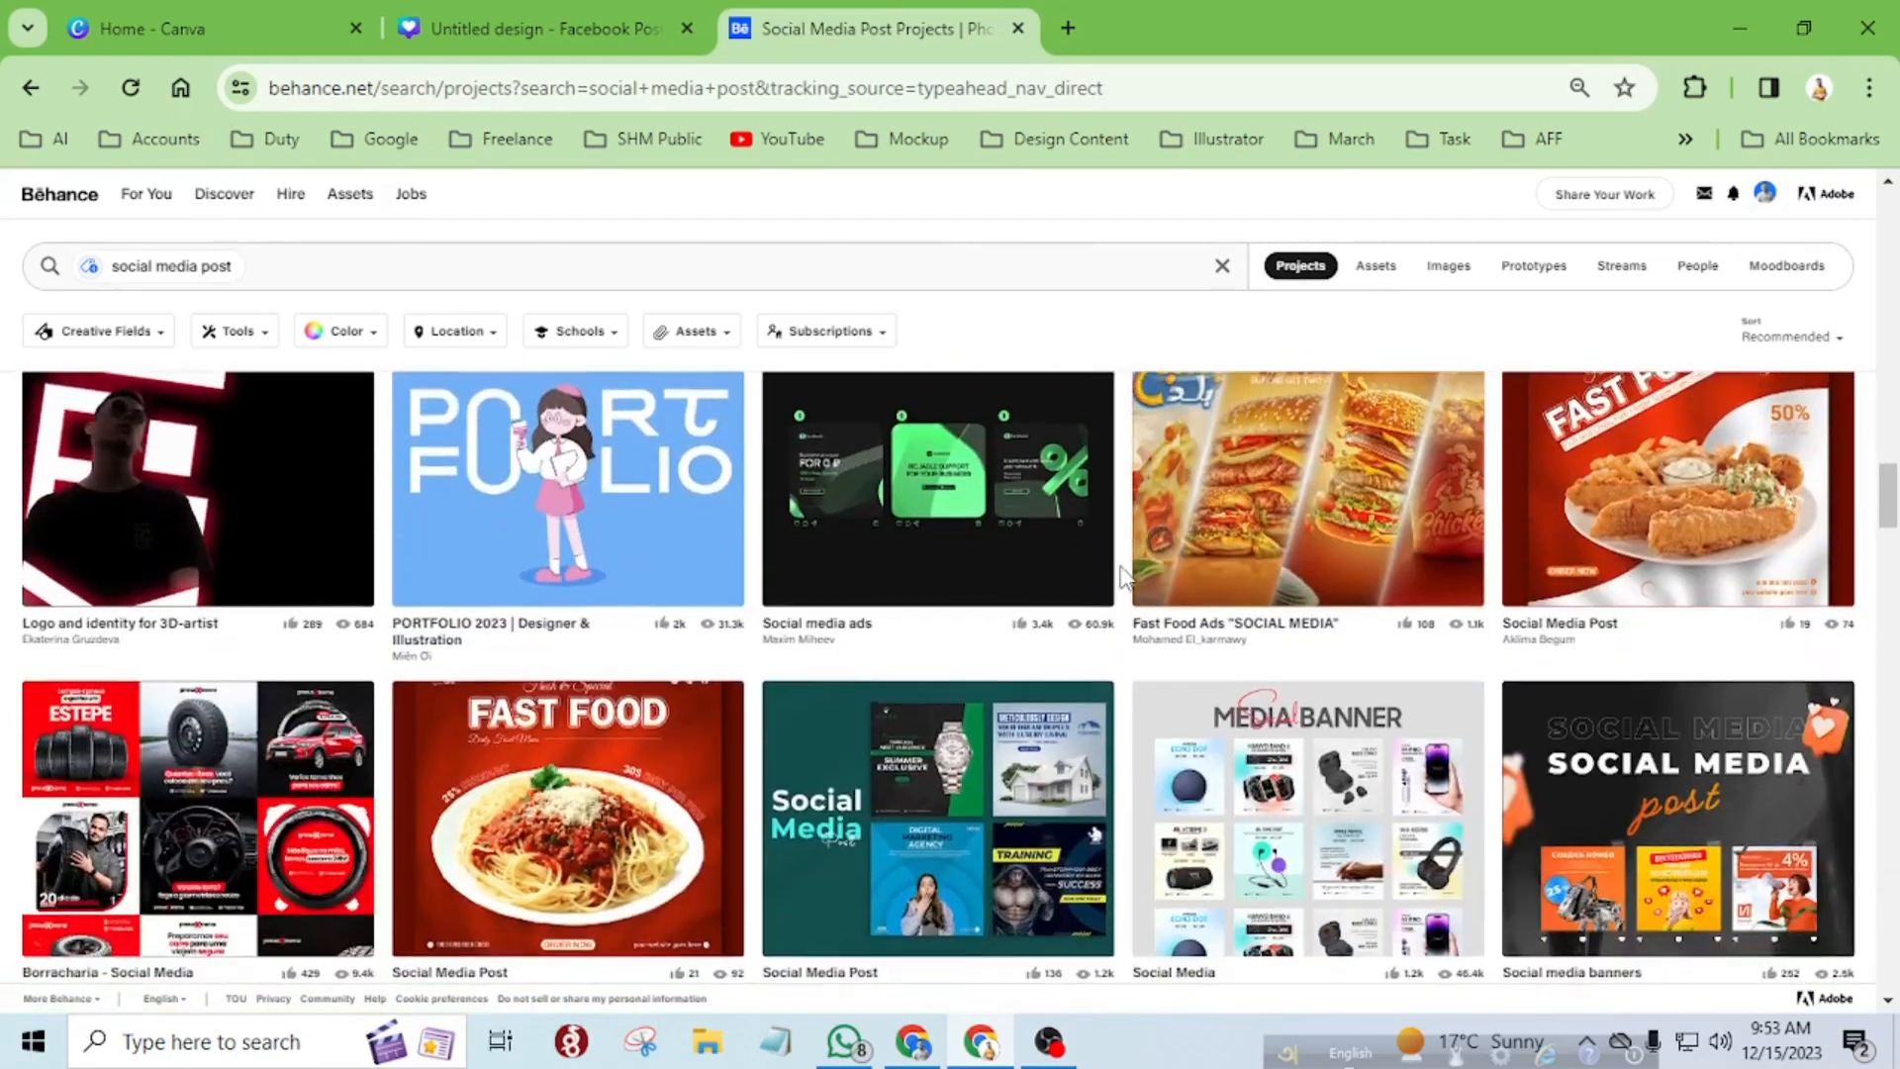
pyautogui.scroll(-7, 1123, 576)
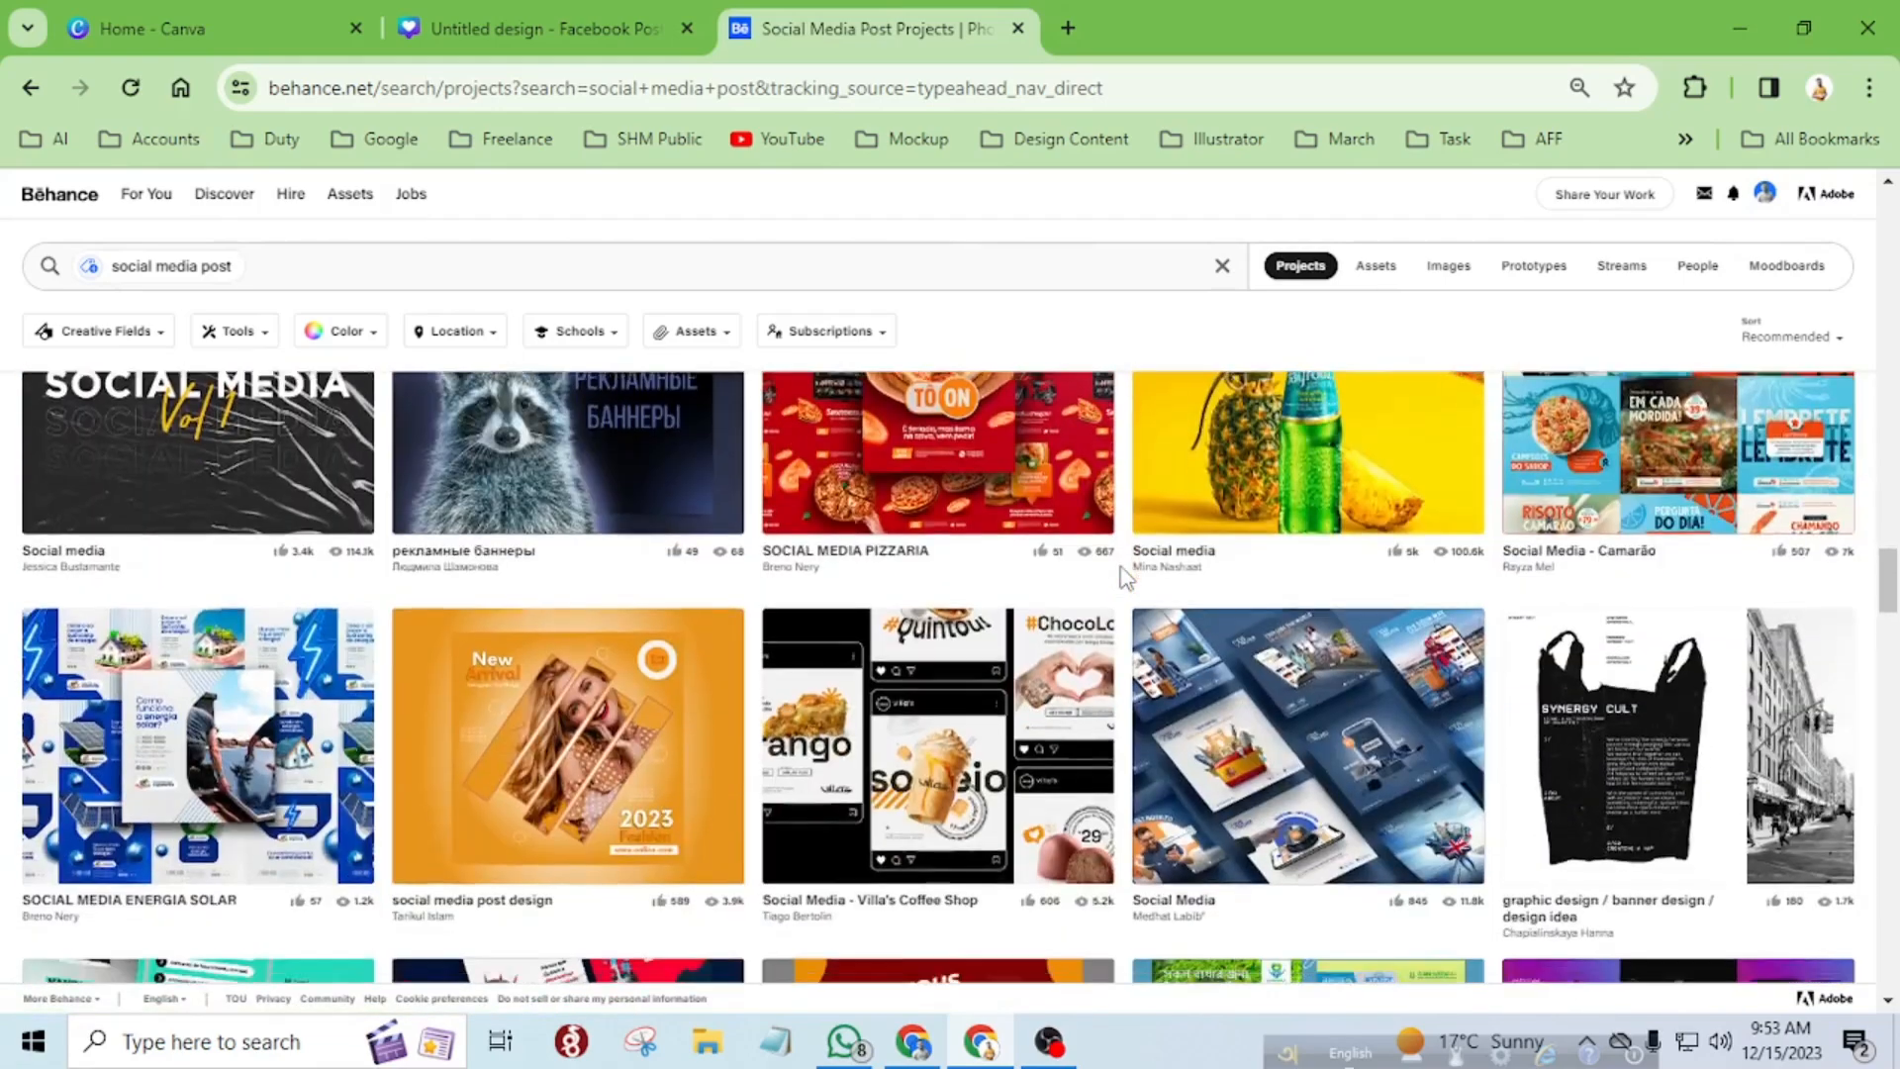
pyautogui.scroll(4, 727, 692)
# Open the orange "social media post design" project on Behance and examine its New Arrival fashion layout.
pyautogui.click(524, 795)
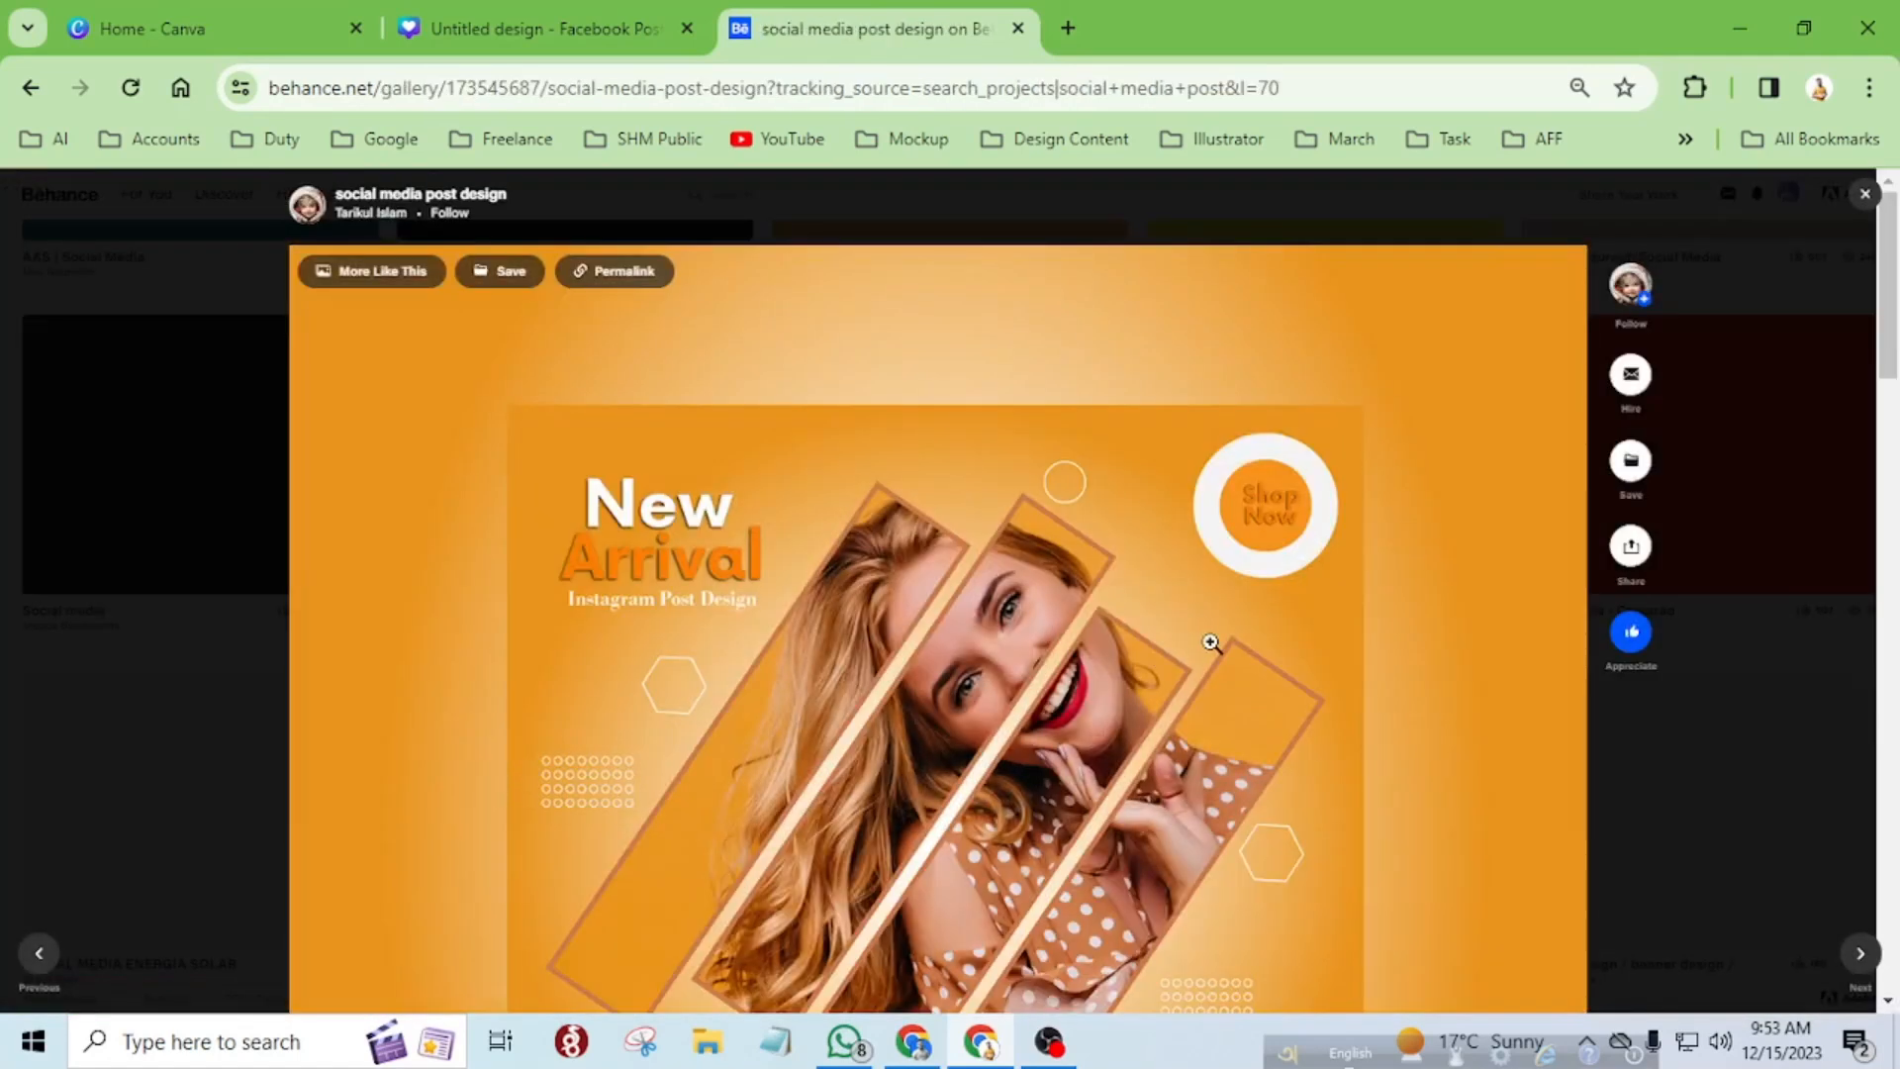
pyautogui.scroll(-3, 1211, 644)
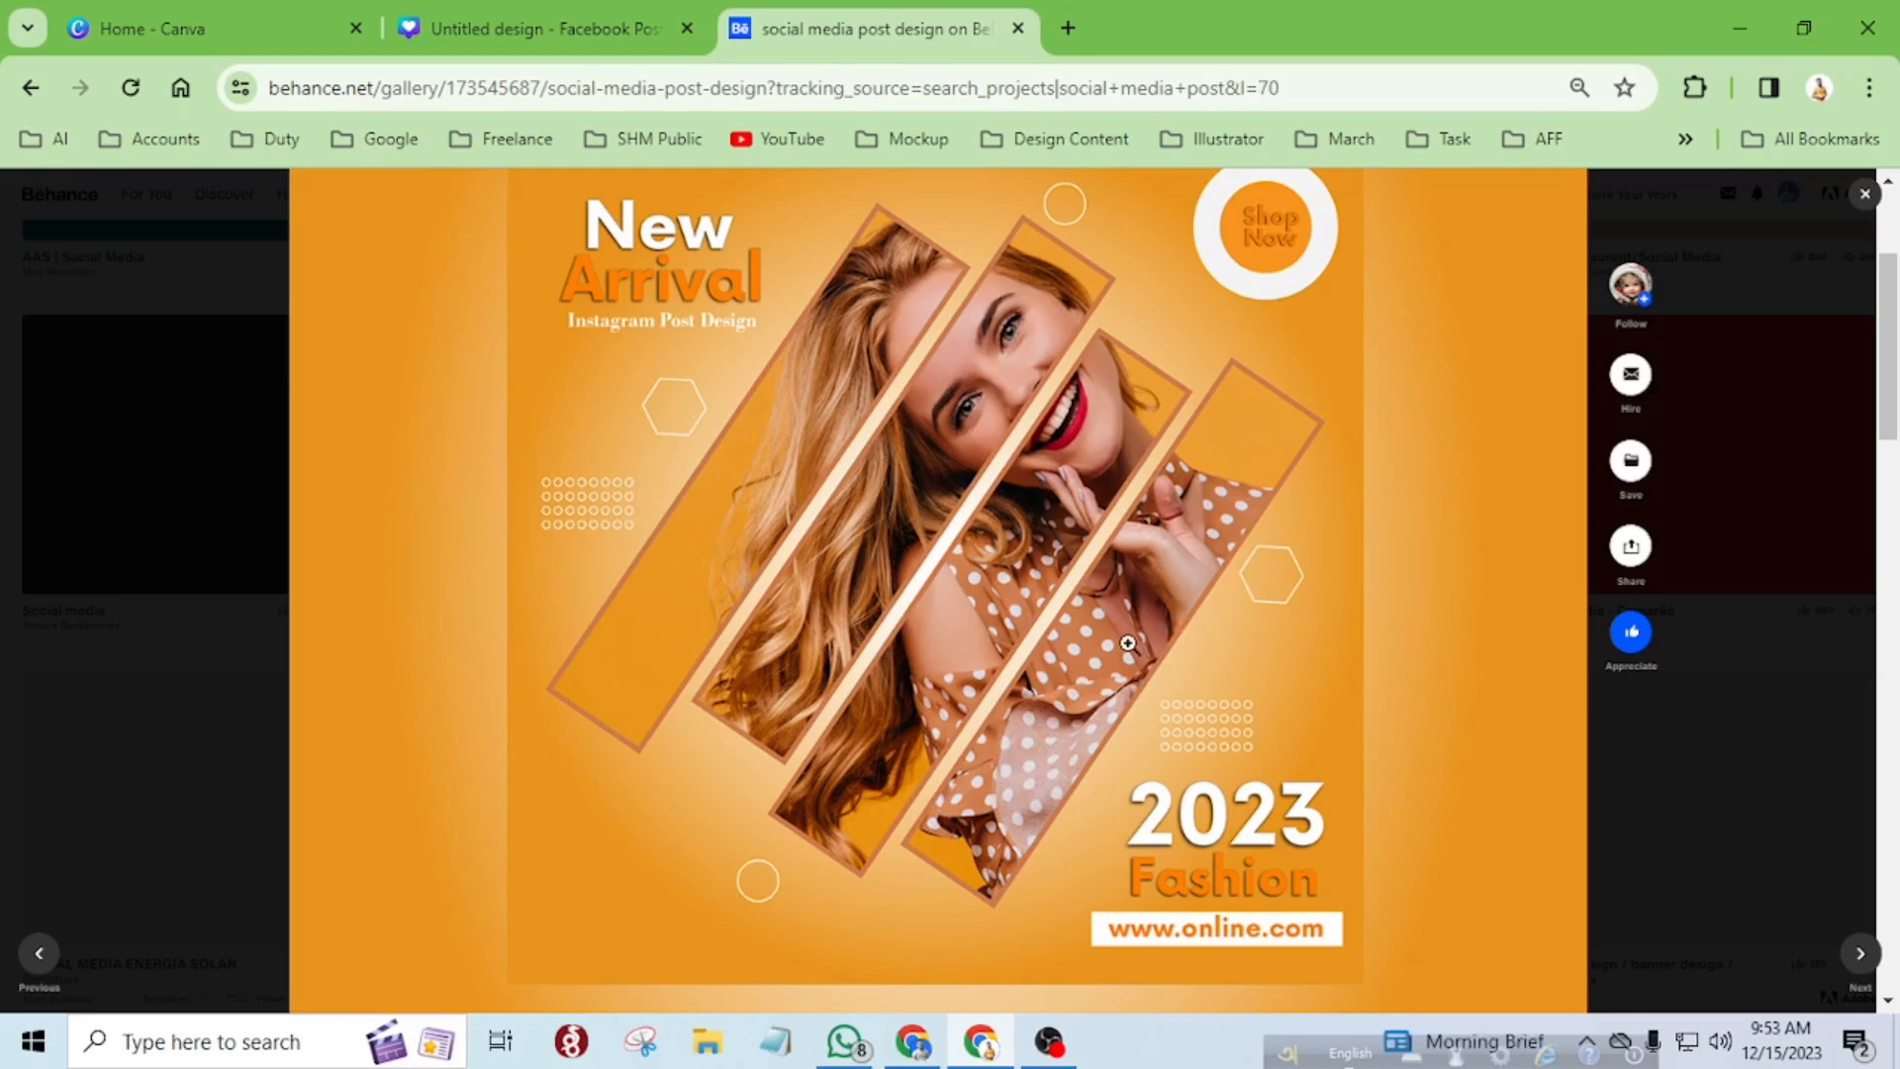
pyautogui.scroll(2, 1135, 625)
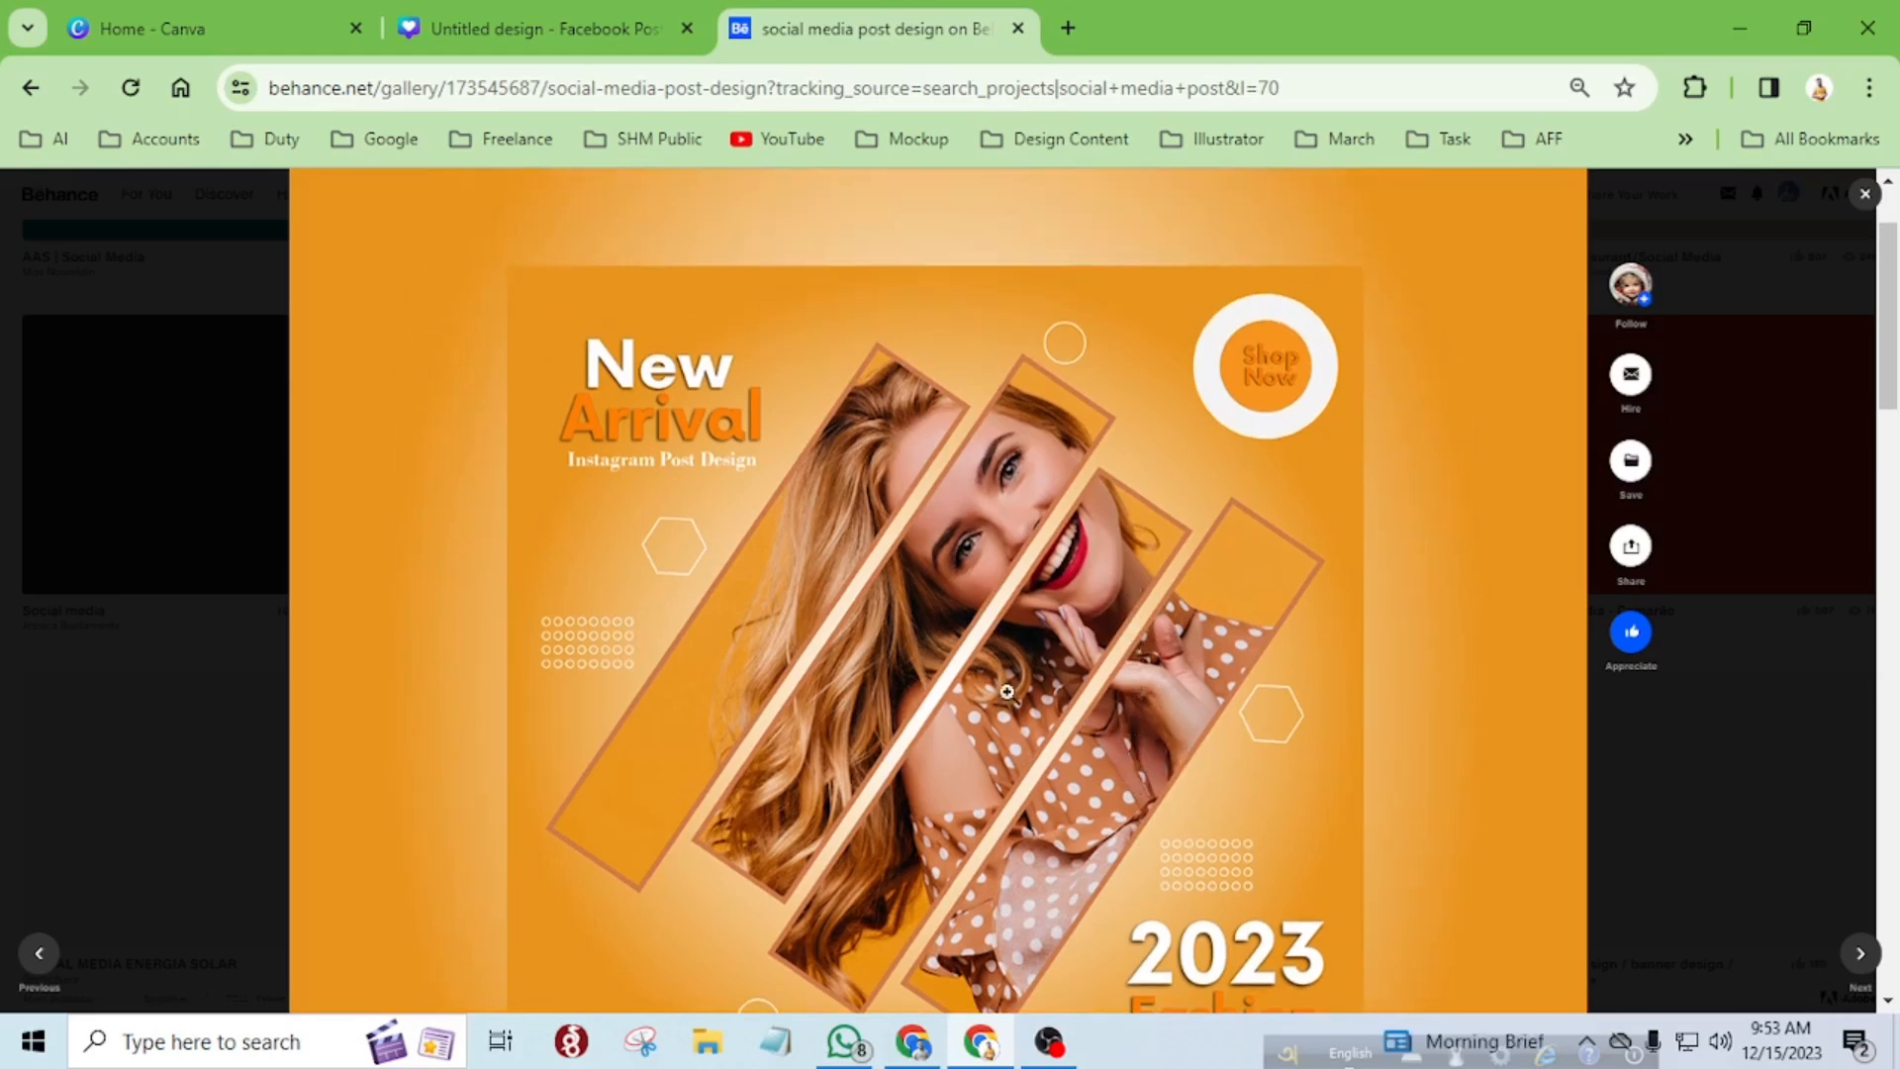
pyautogui.scroll(-4, 1082, 579)
pyautogui.scroll(2, 1082, 578)
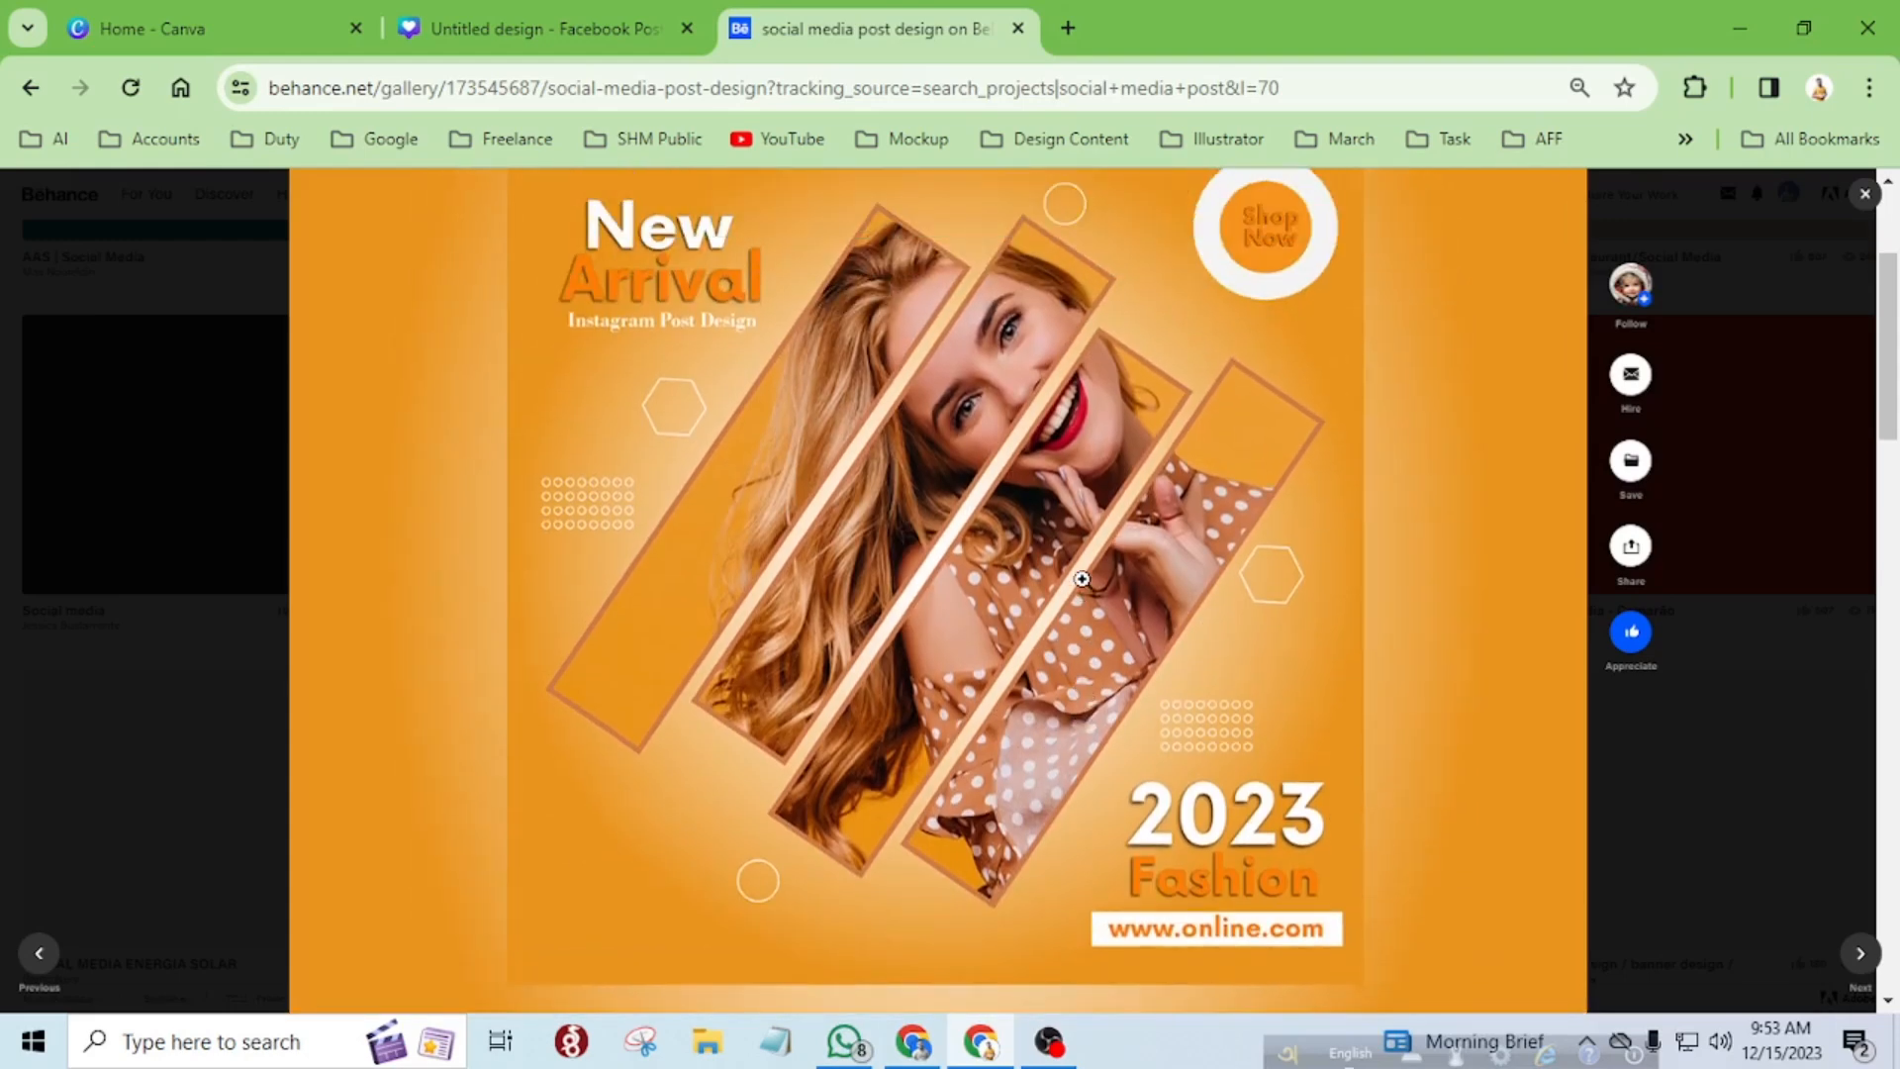
pyautogui.scroll(2, 1081, 579)
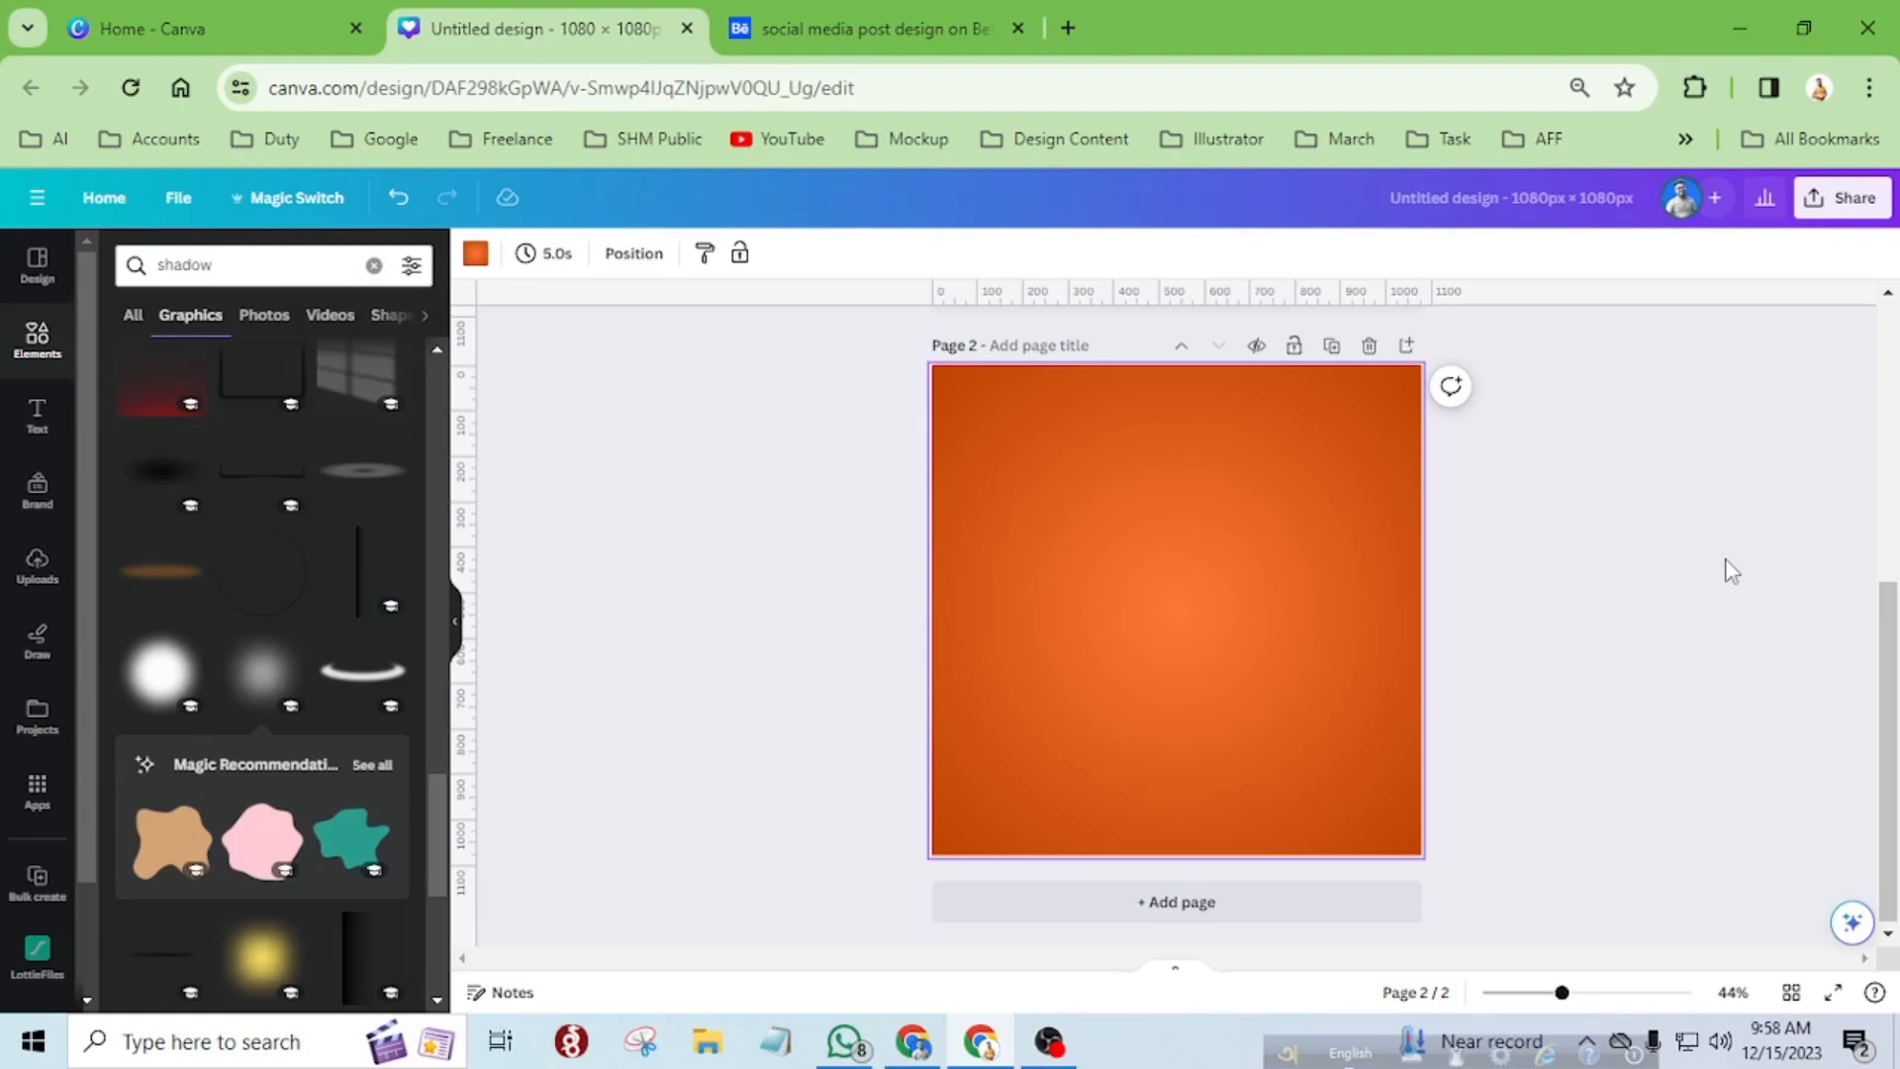
# Look through the new design types offered on the Canva home page and return to the 1080 × 1080 px design.
pyautogui.click(216, 22)
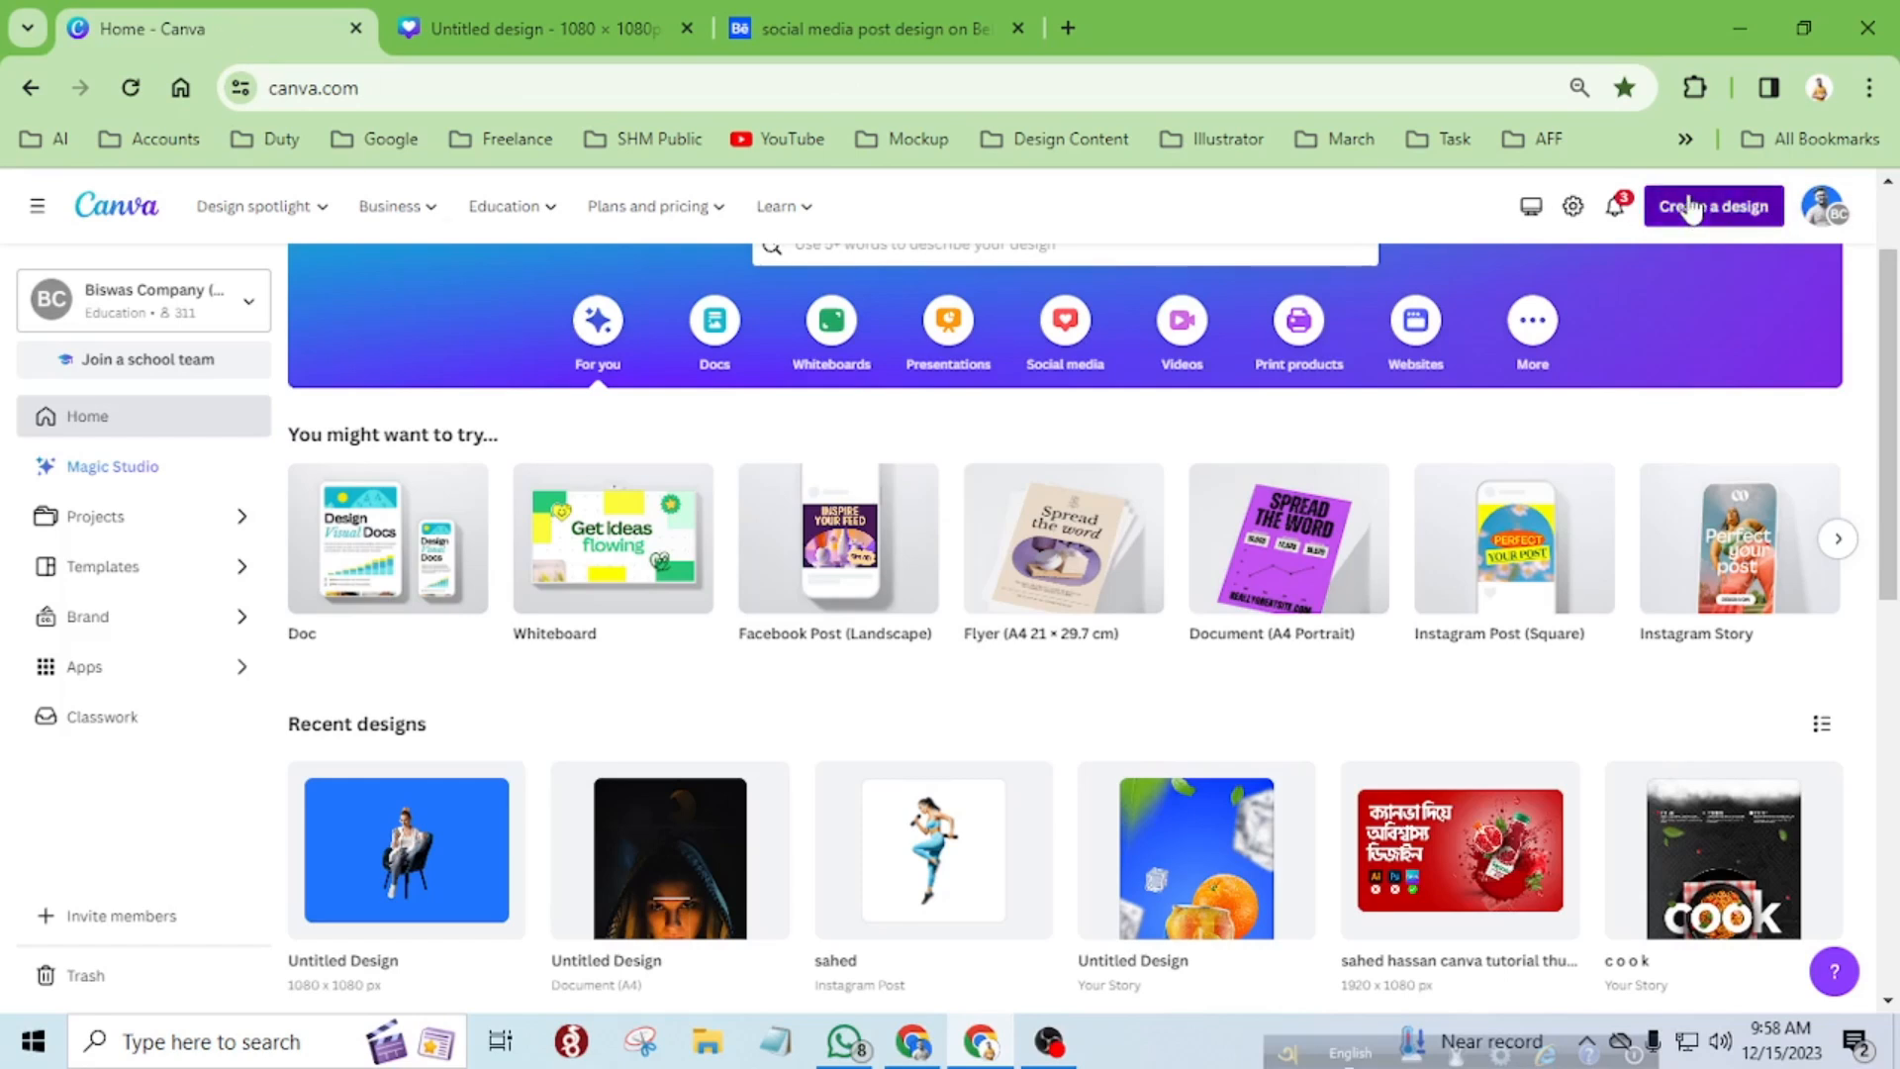
pyautogui.click(1689, 208)
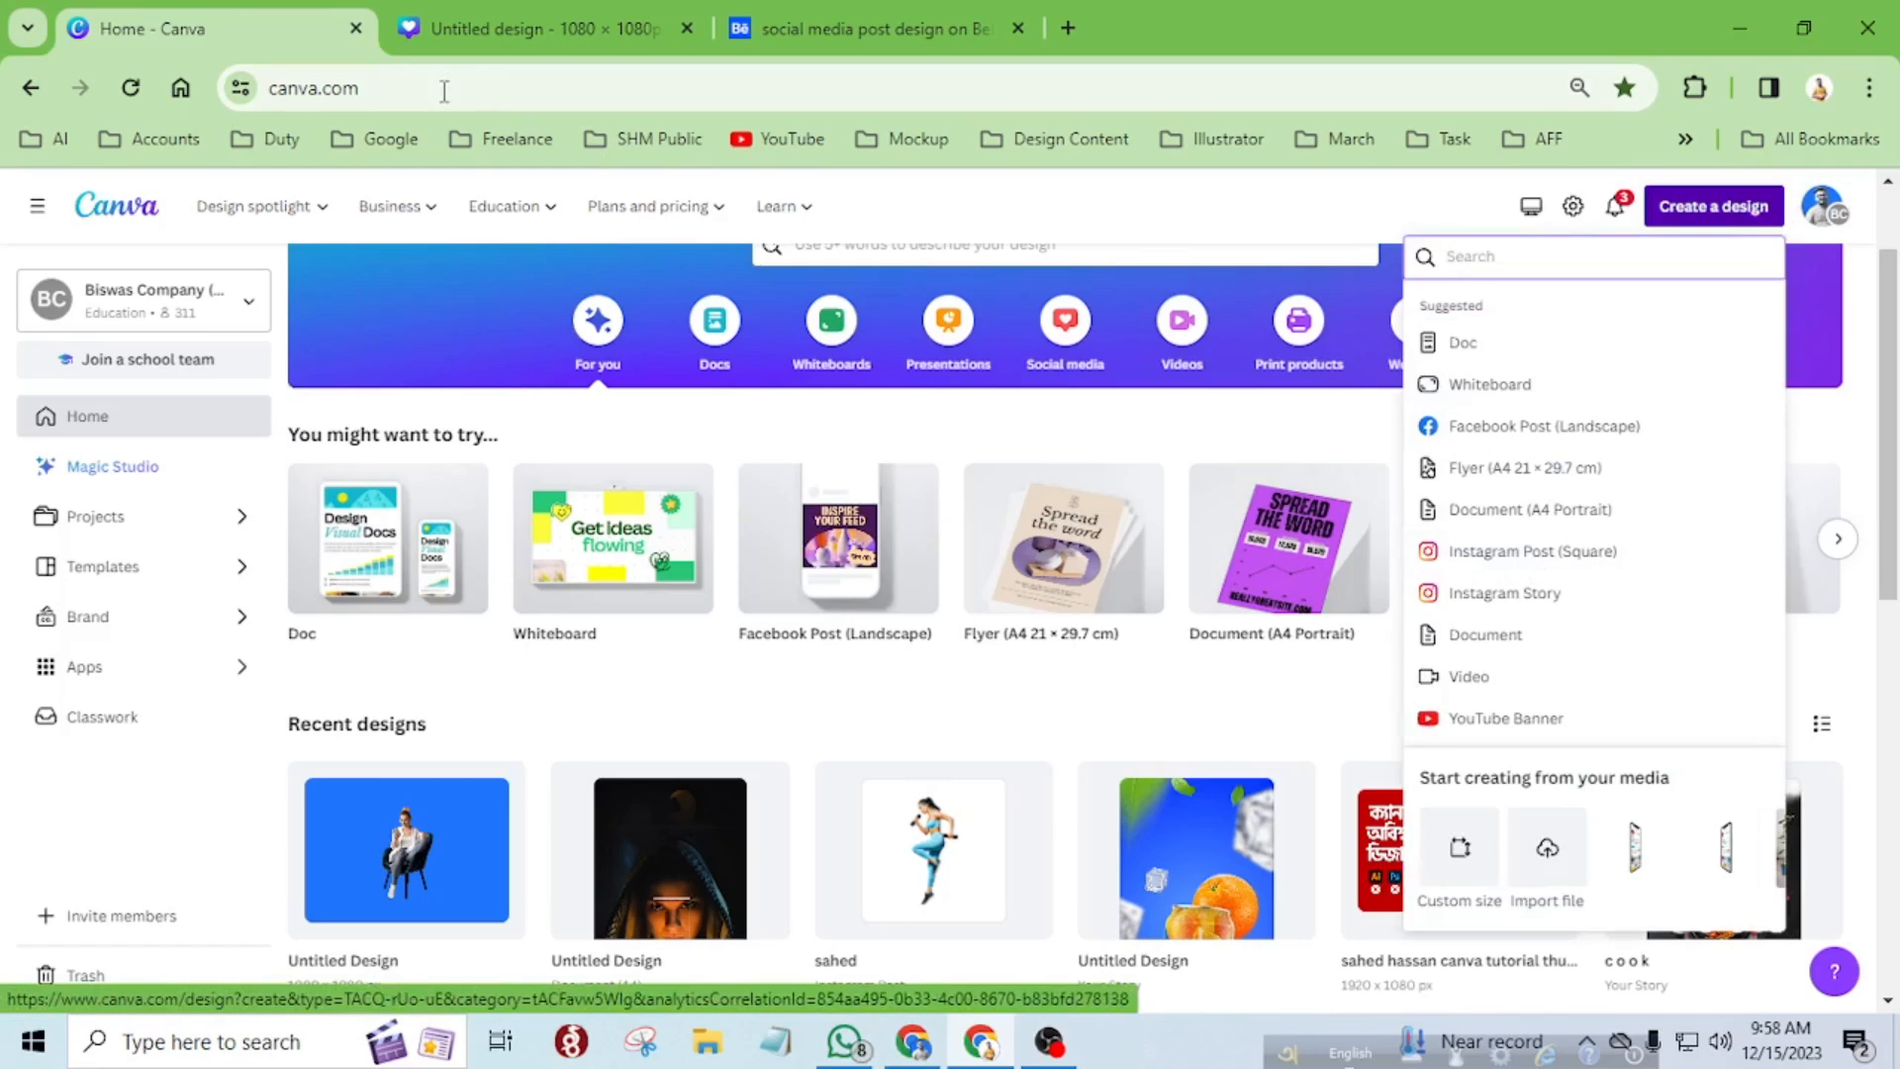
pyautogui.click(478, 33)
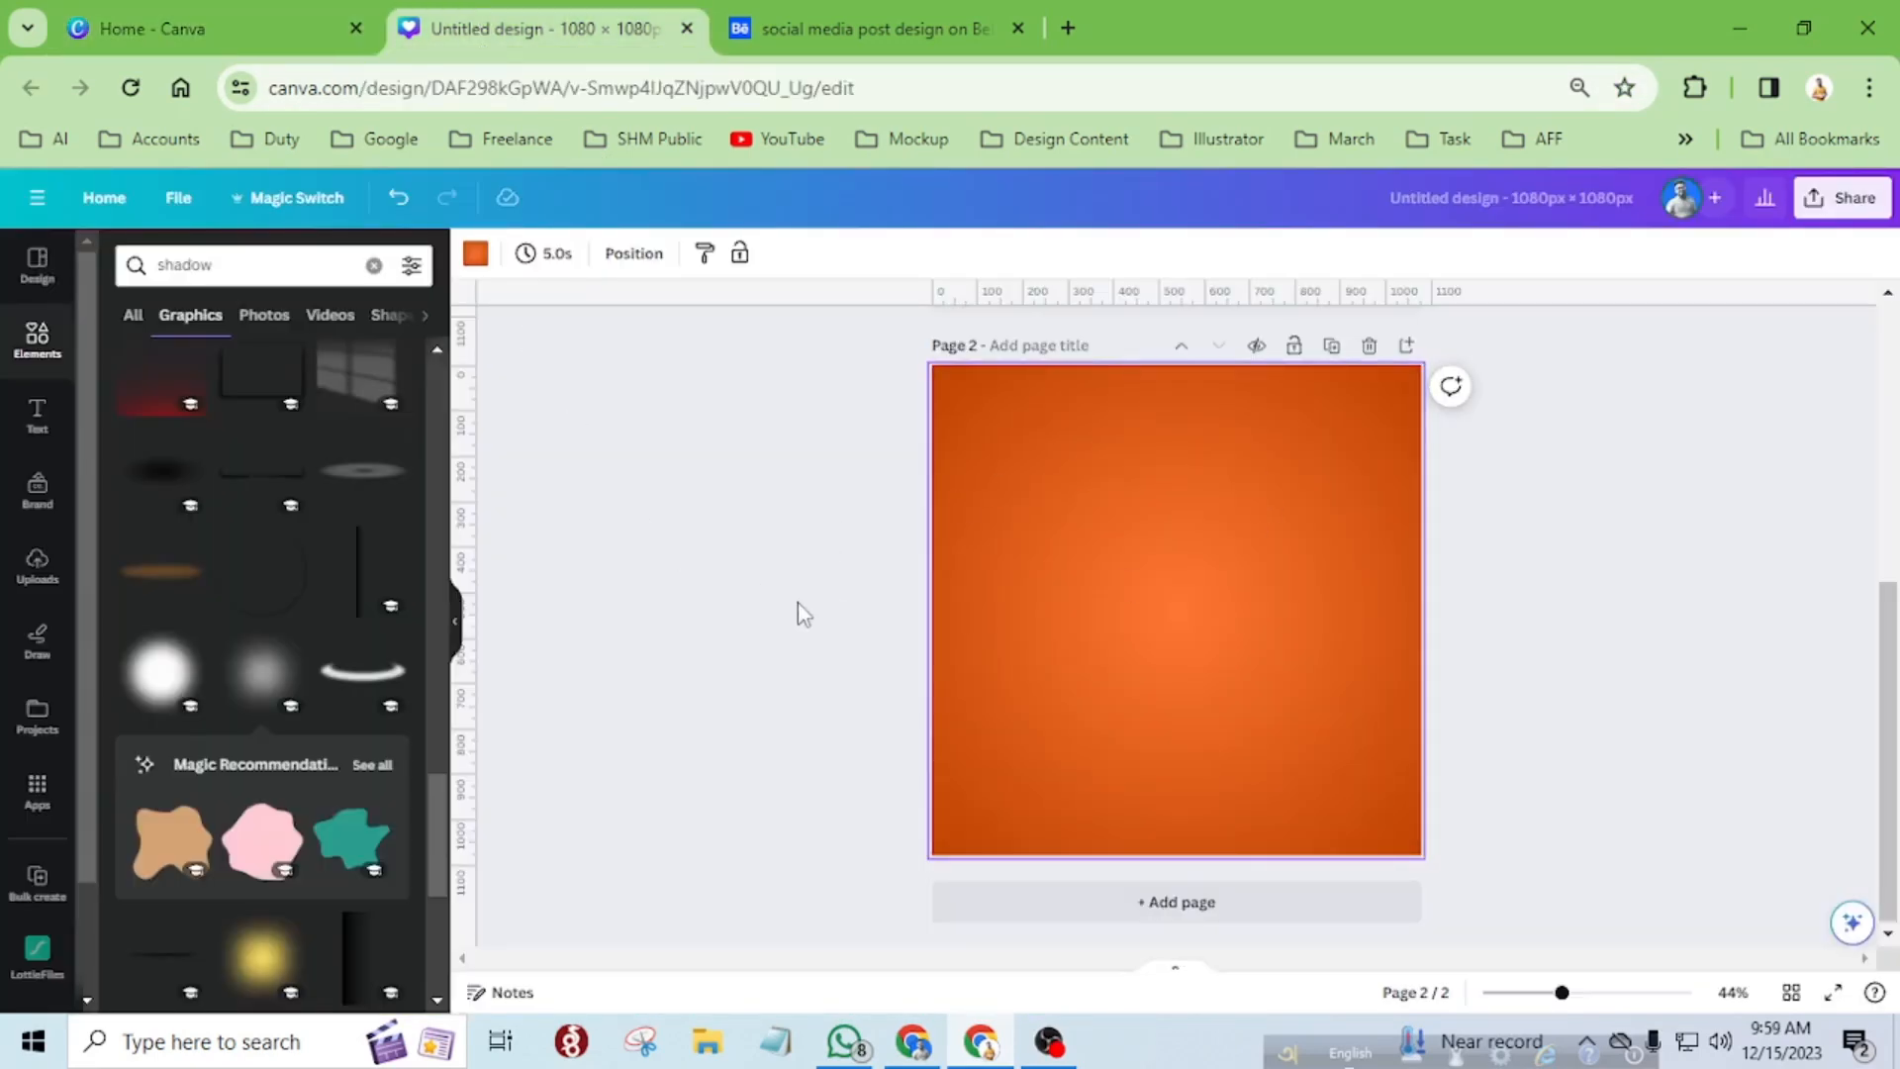
# Compare the diagonally sliced portrait on page 1 of the Canva design with the Behance New Arrival reference, examining its strips and shadows.
pyautogui.scroll(5, 798, 602)
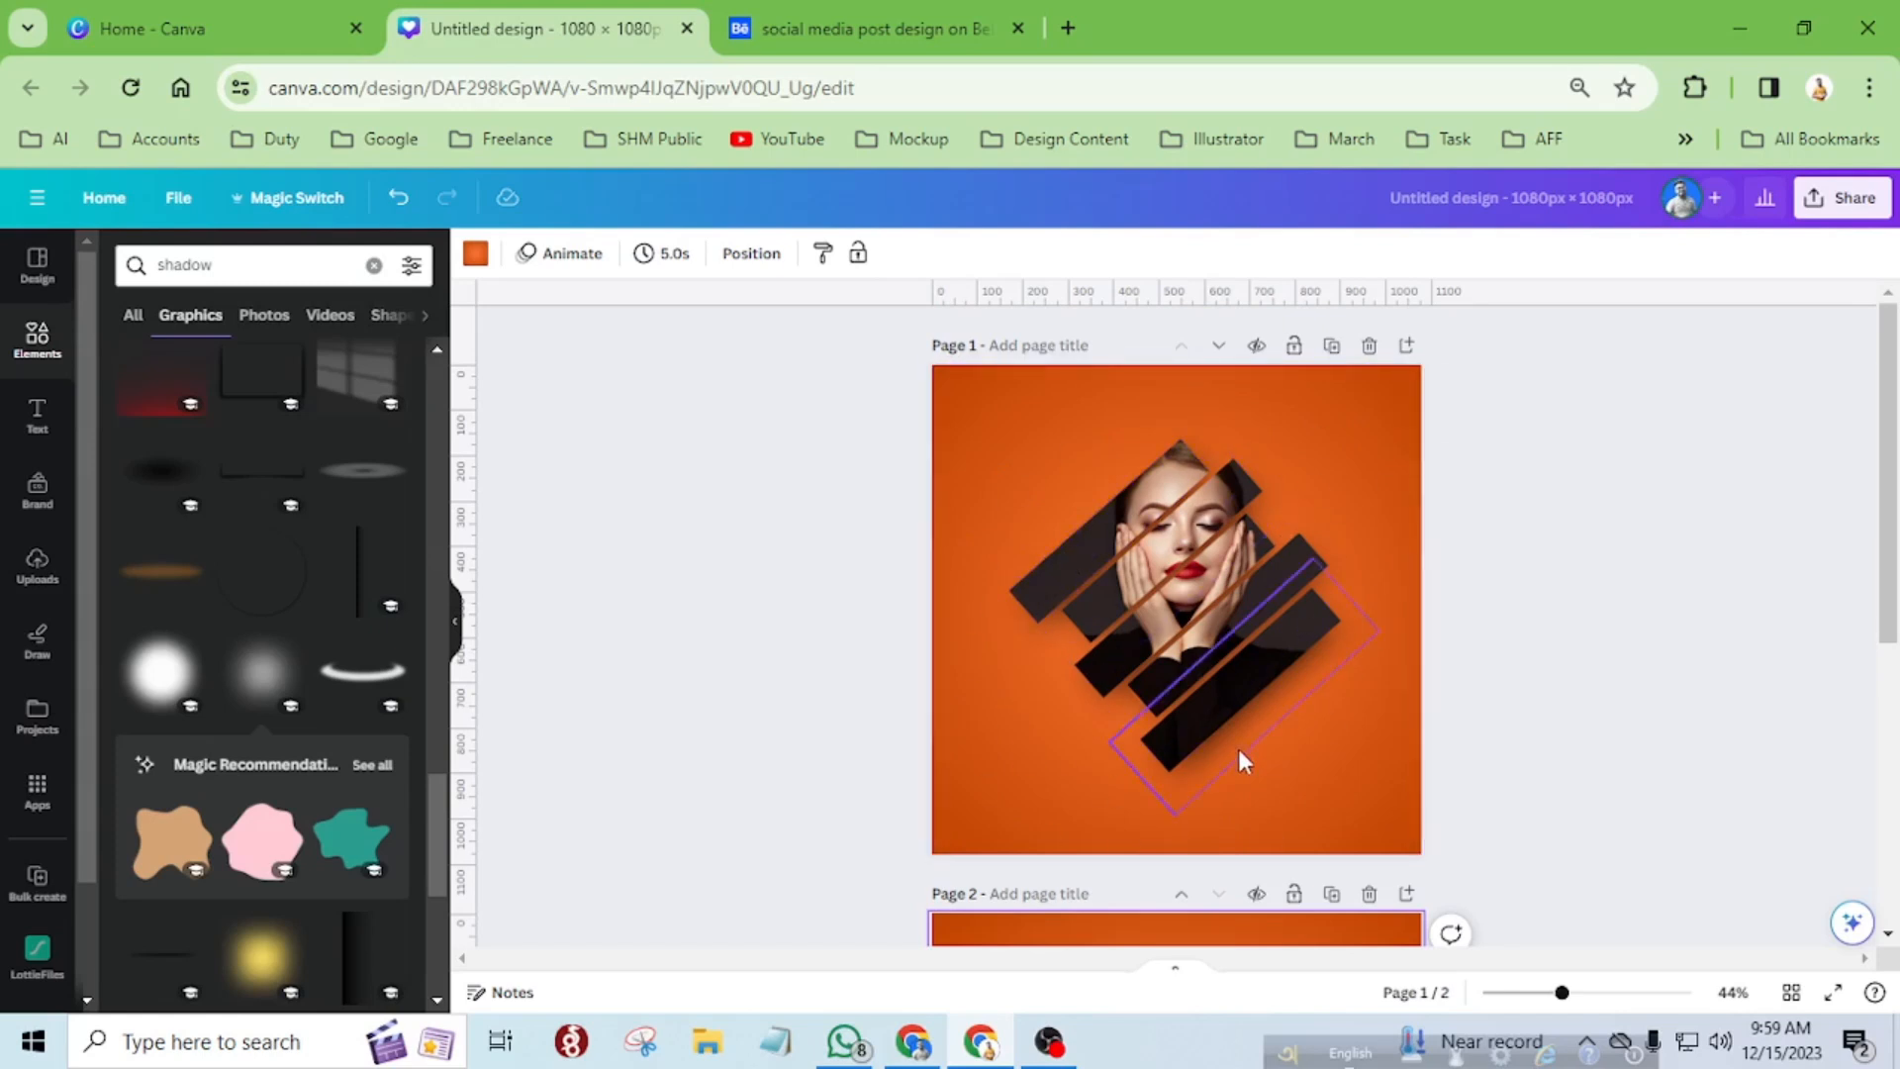
pyautogui.click(841, 28)
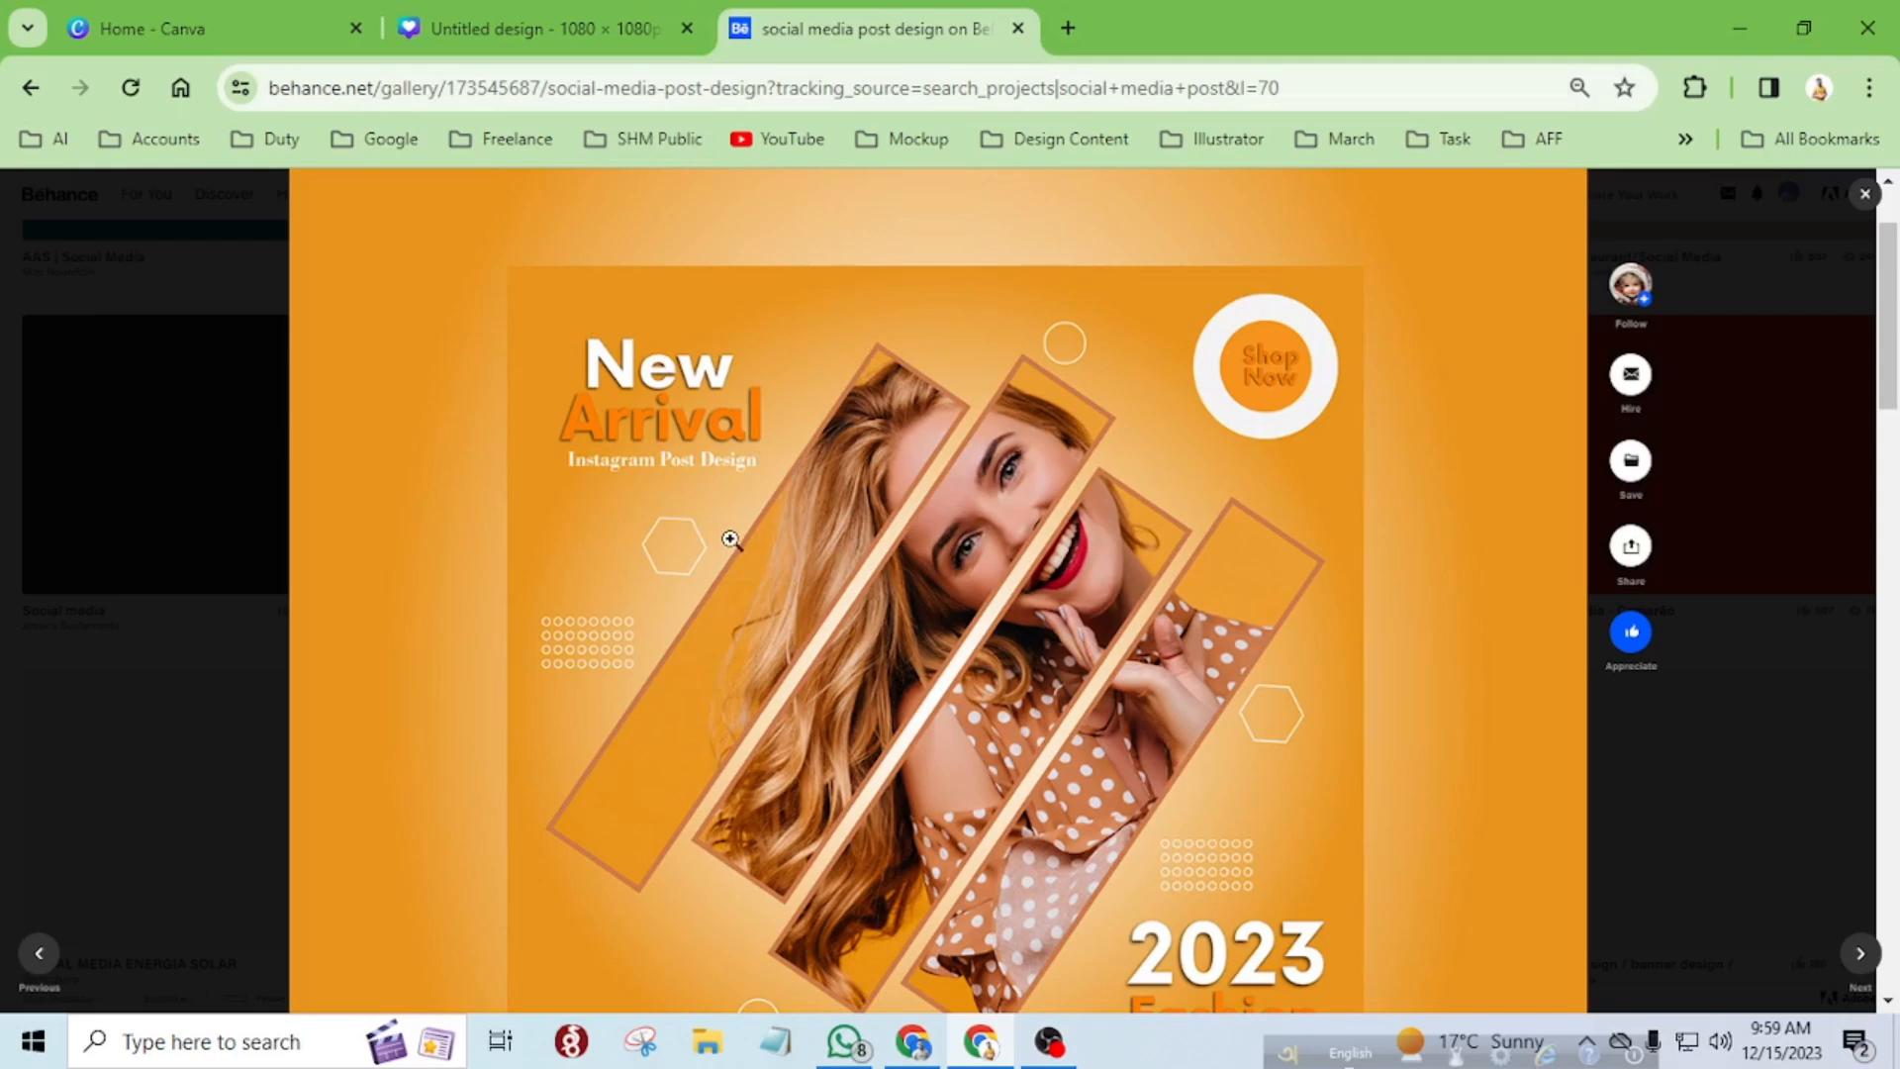
pyautogui.click(537, 31)
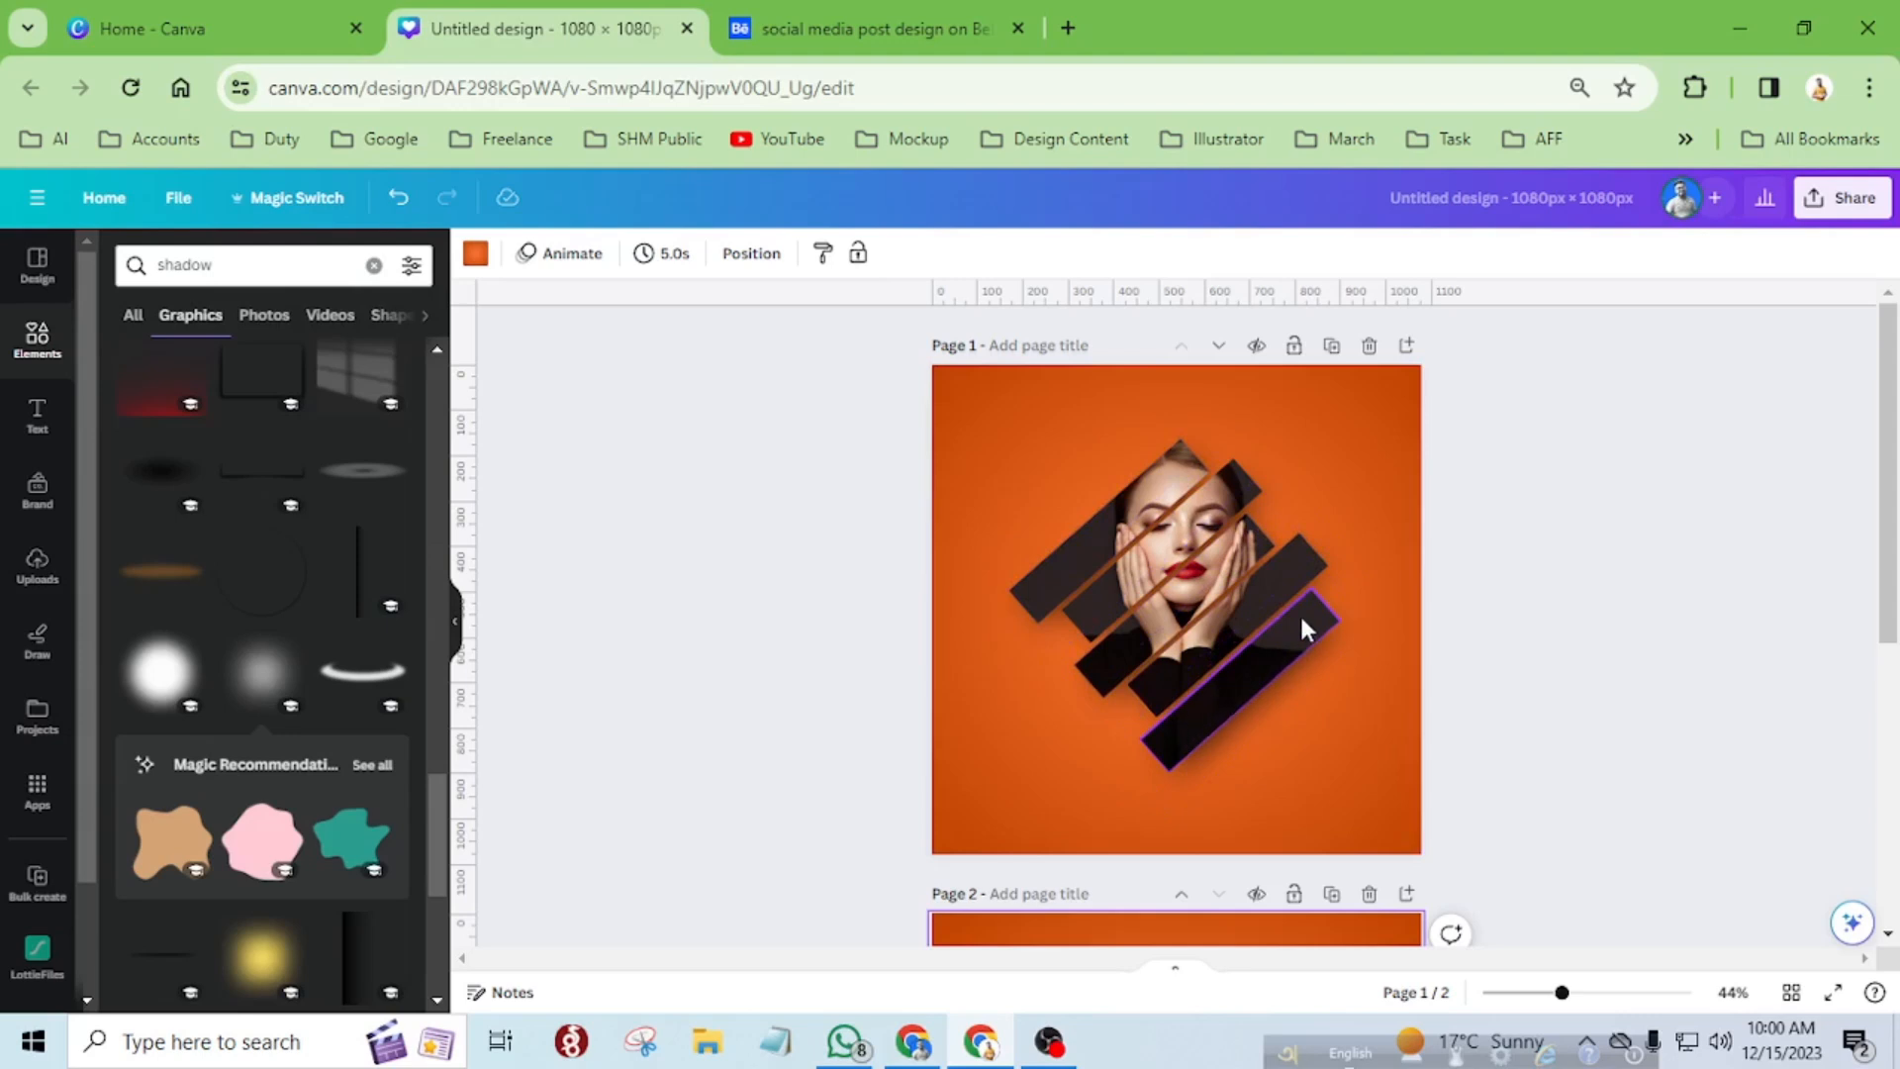
pyautogui.scroll(5, 1298, 613)
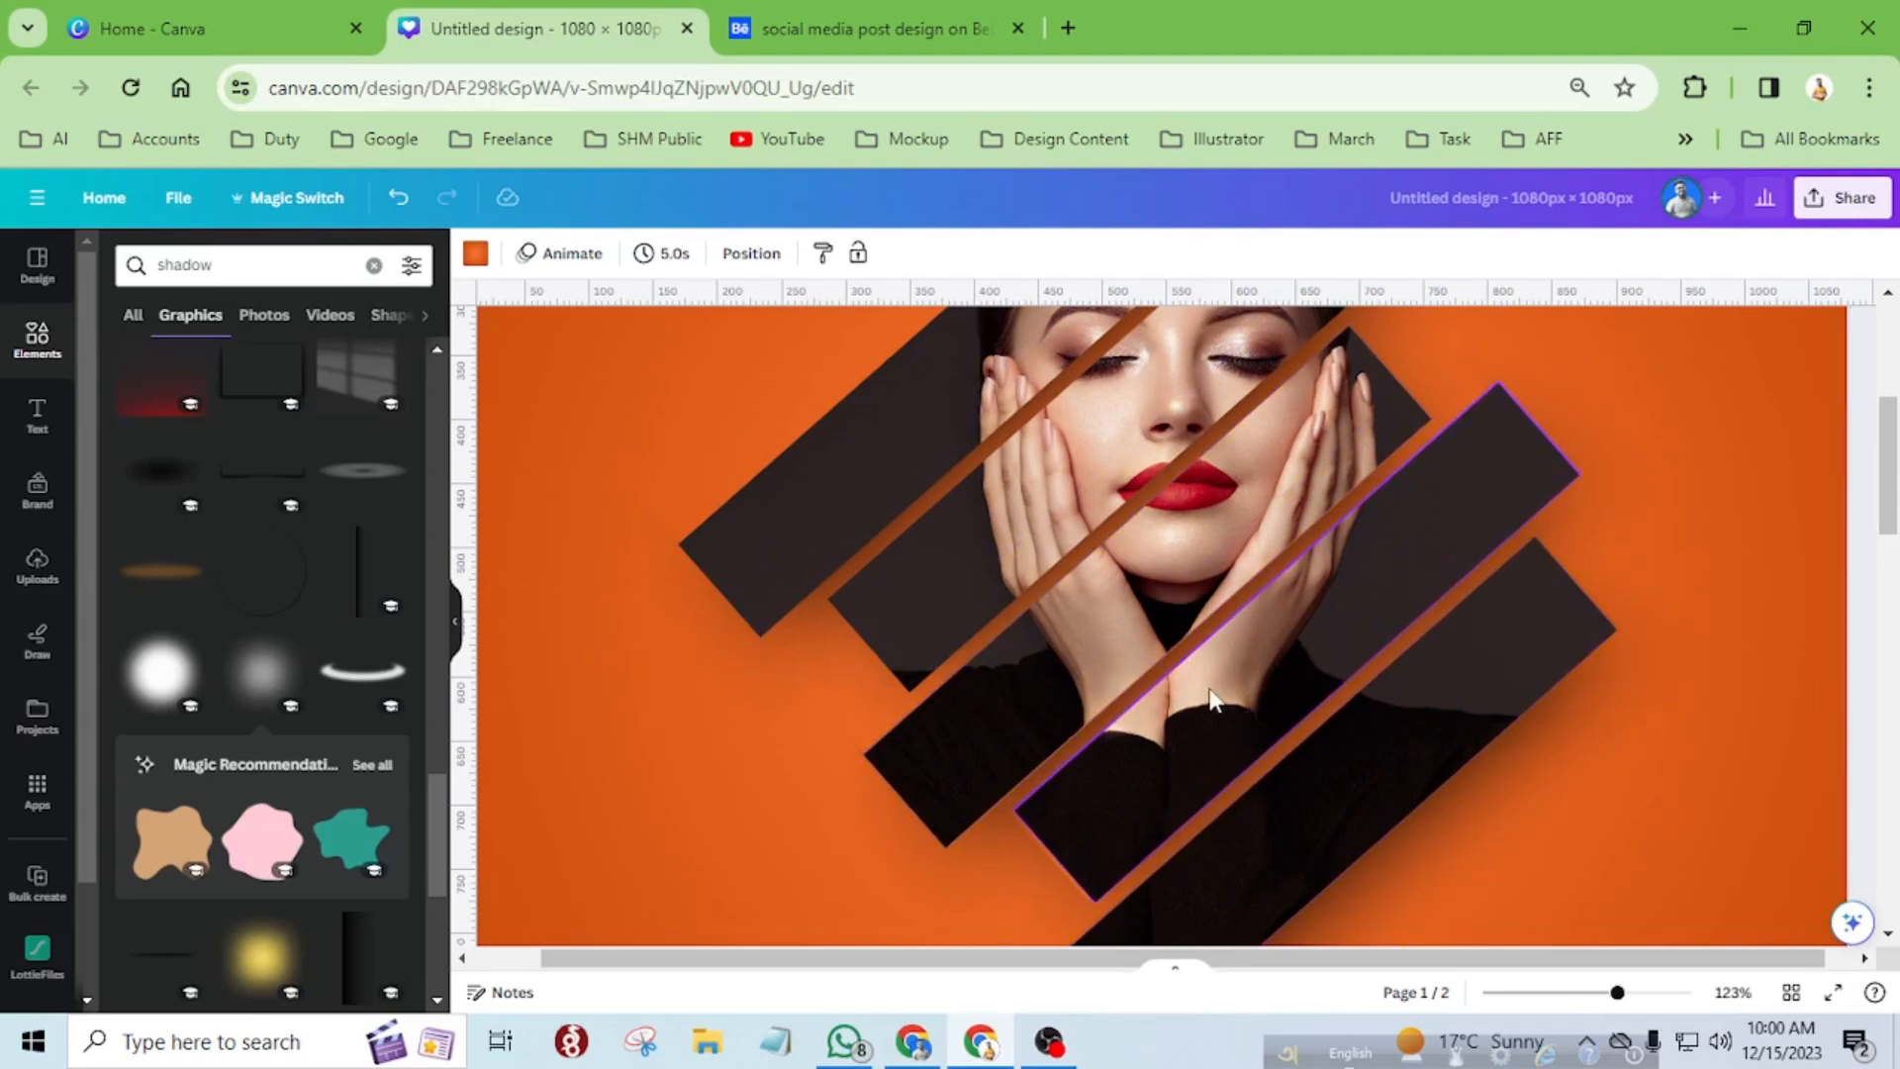
pyautogui.scroll(2, 1212, 698)
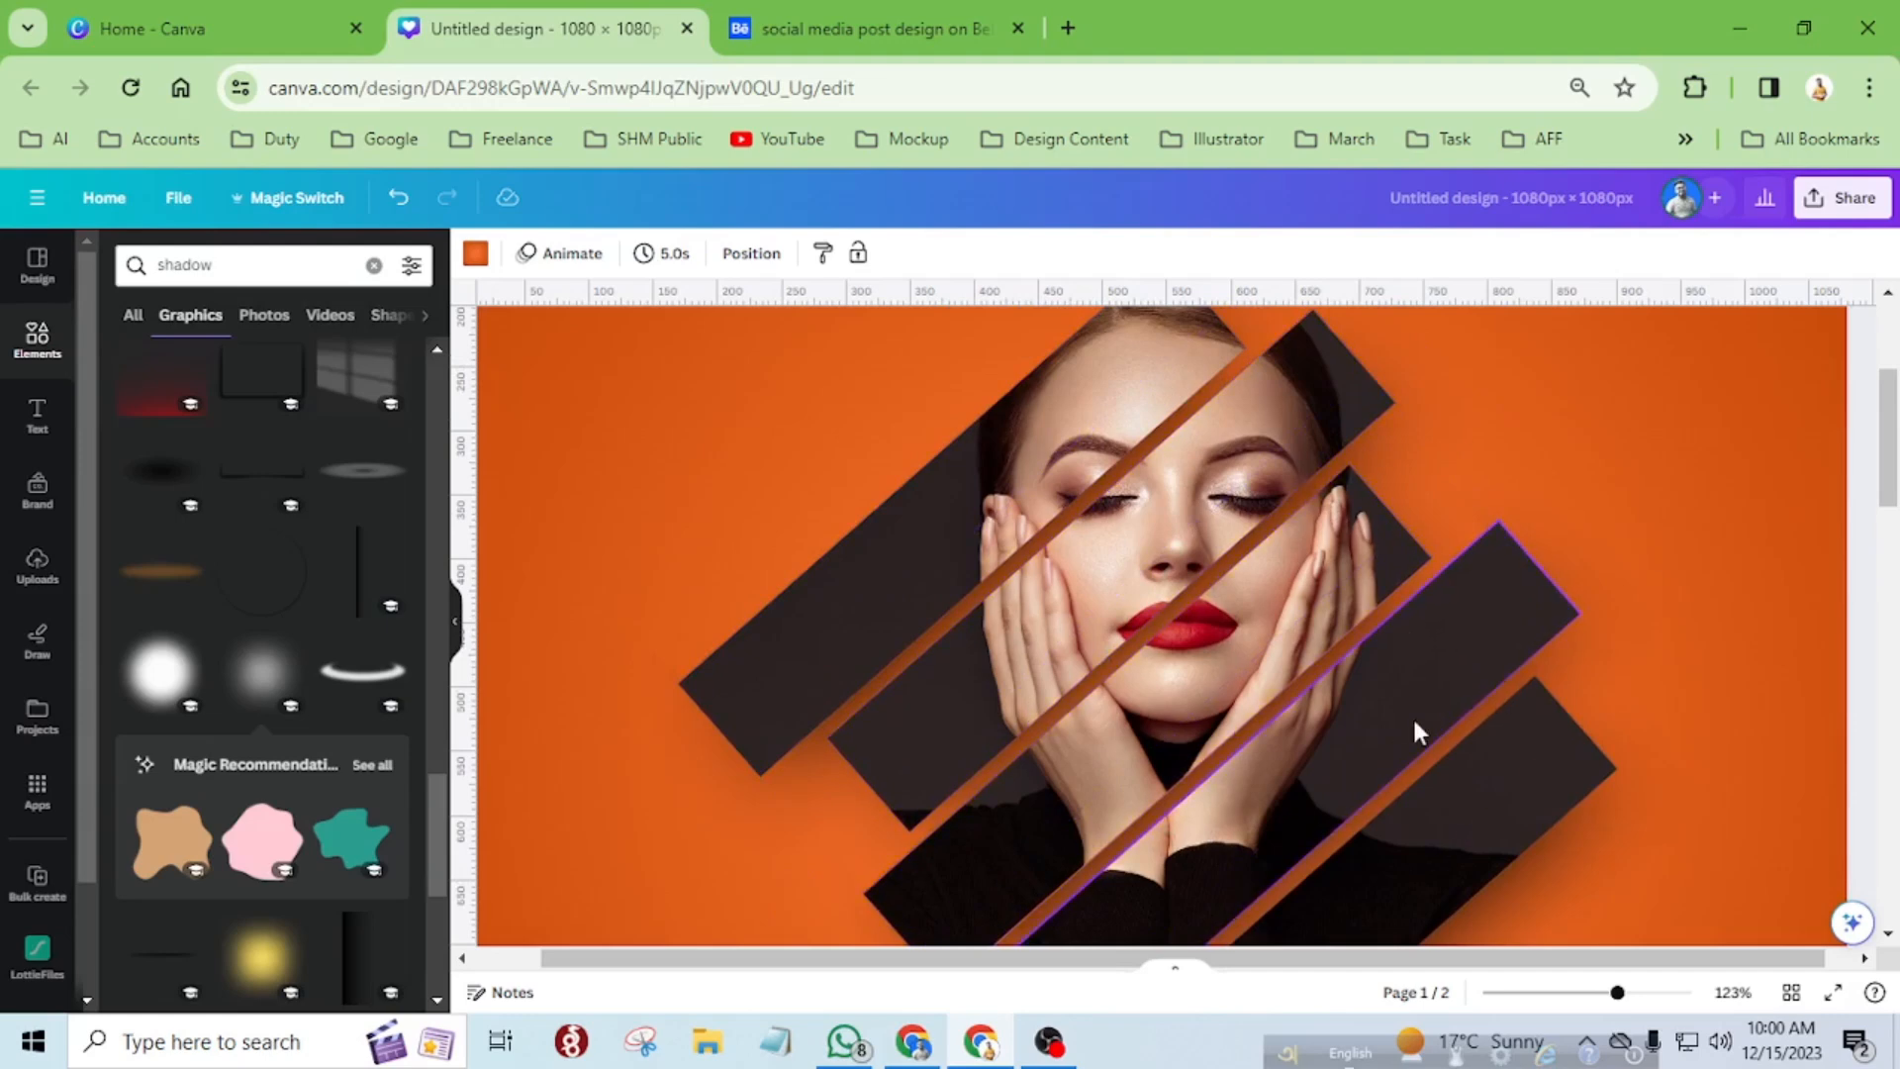
pyautogui.scroll(-2, 1411, 715)
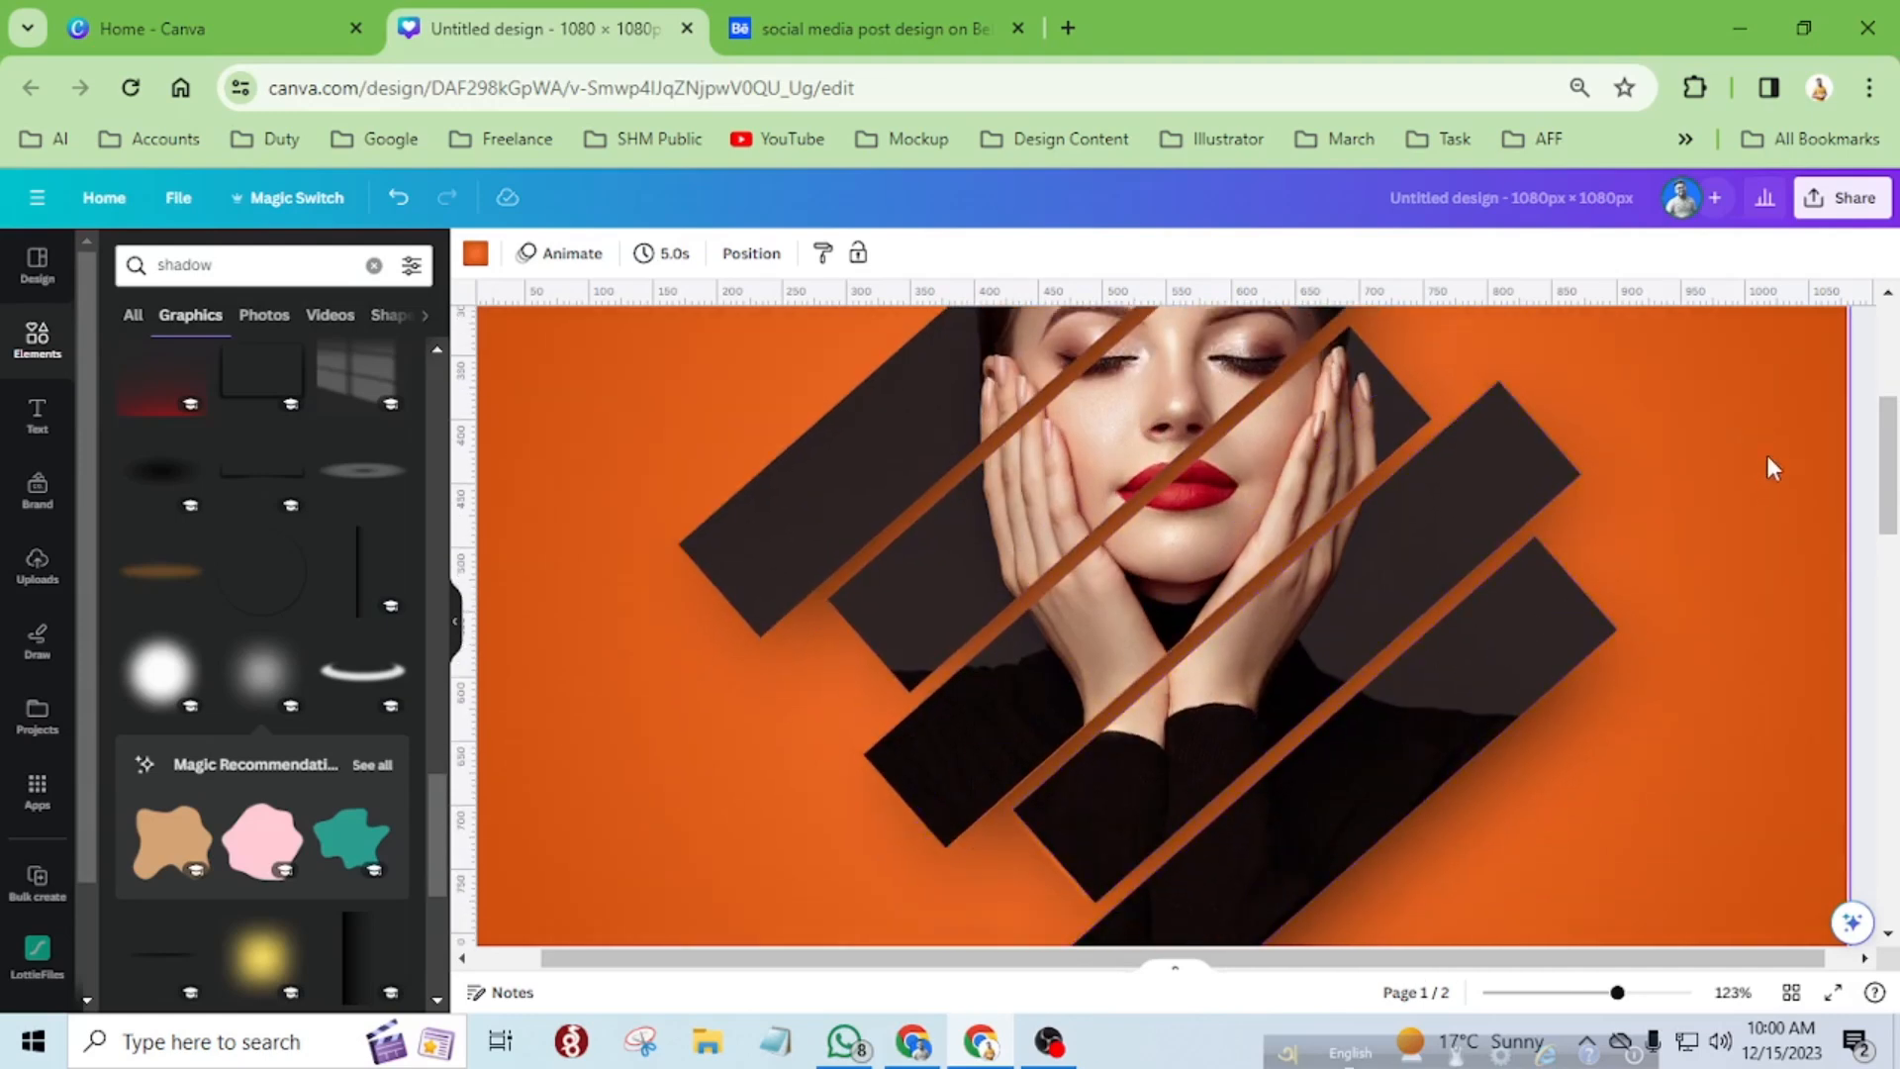
pyautogui.scroll(-2, 1197, 467)
pyautogui.click(839, 18)
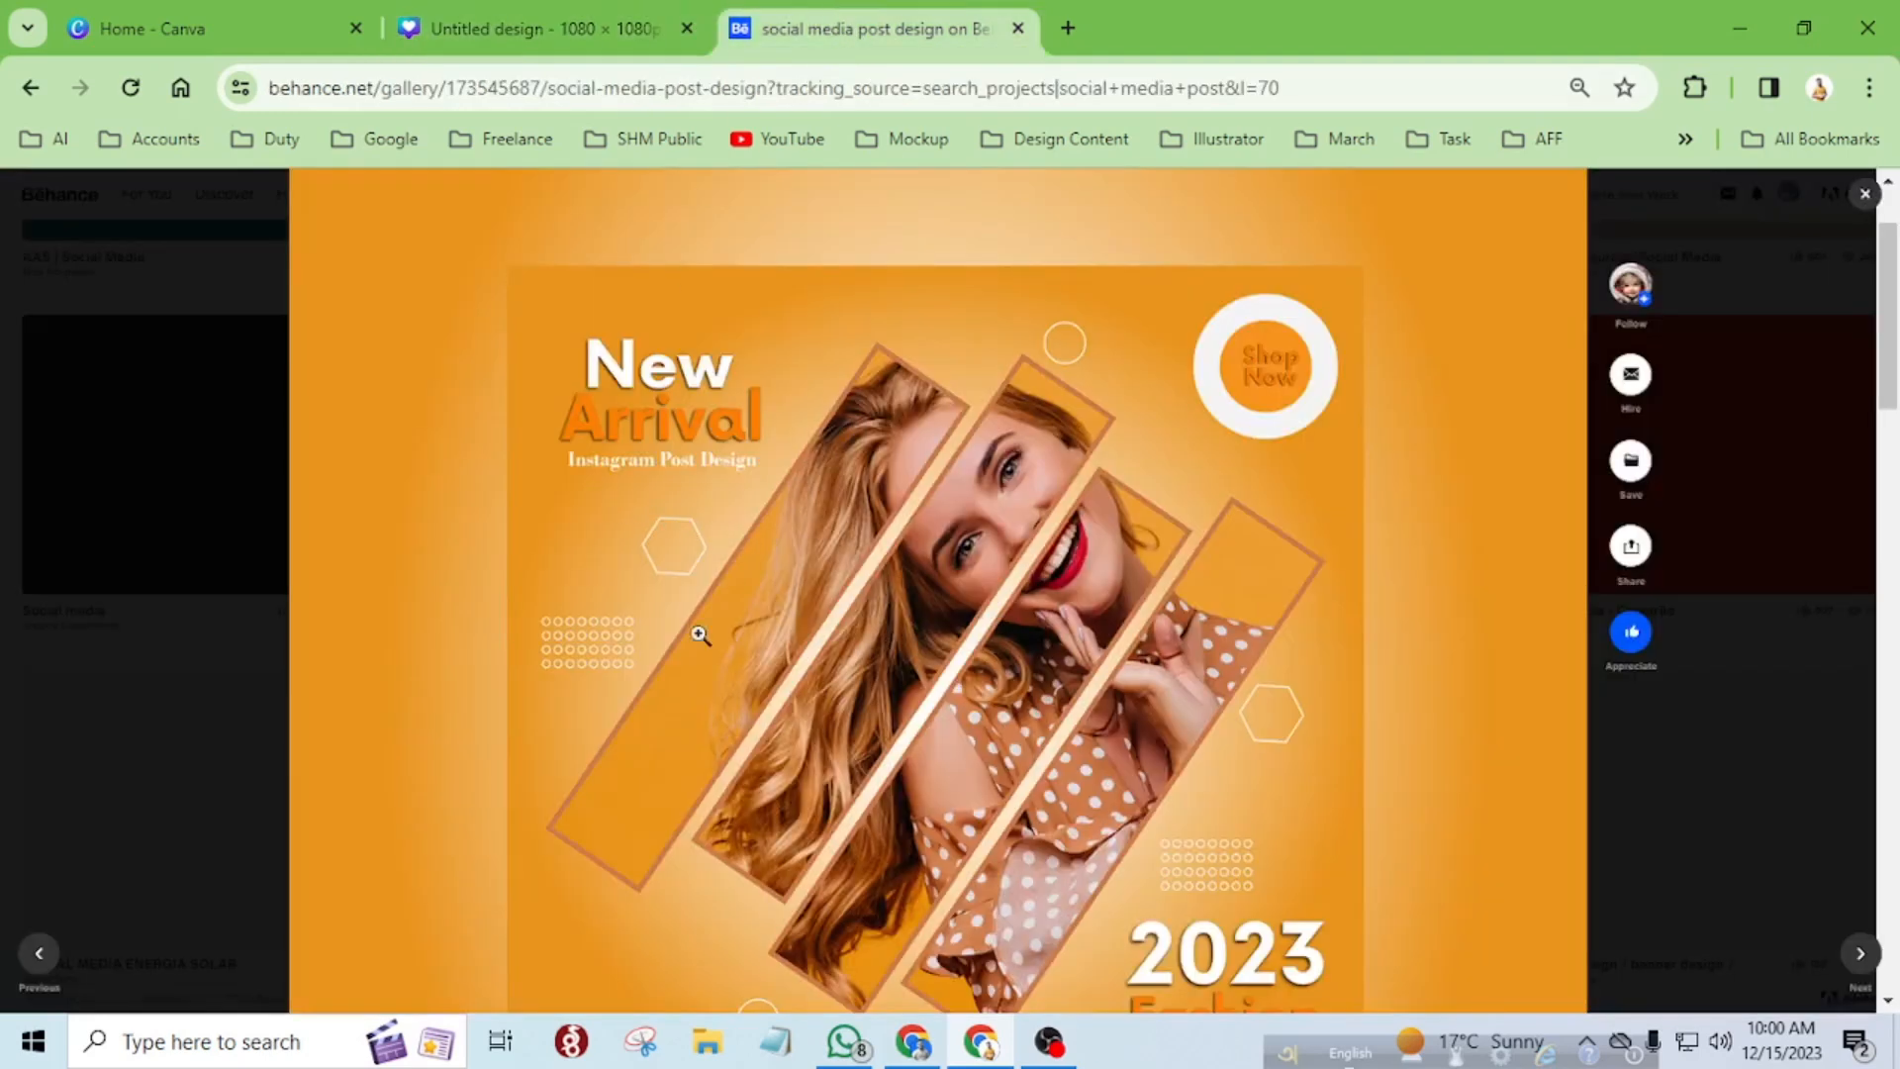
pyautogui.click(534, 18)
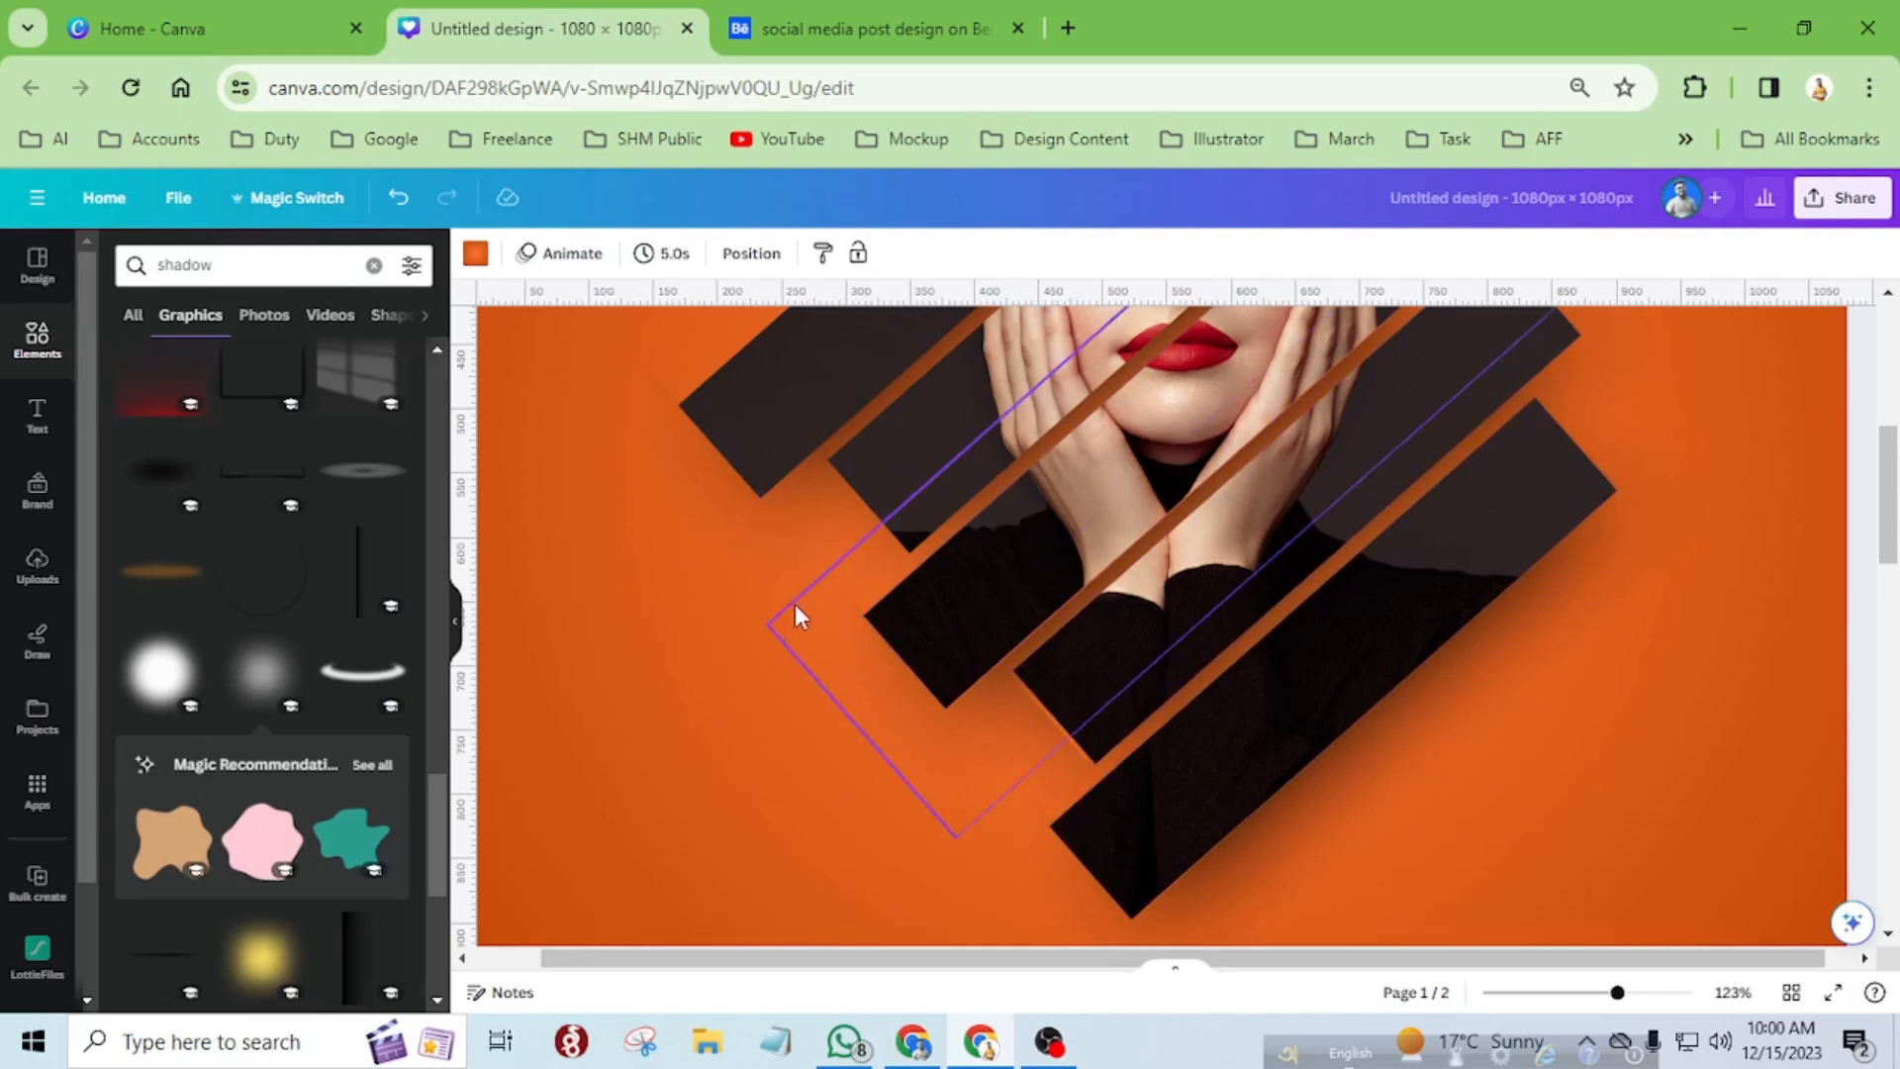
pyautogui.scroll(-4, 797, 598)
pyautogui.scroll(3, 1306, 704)
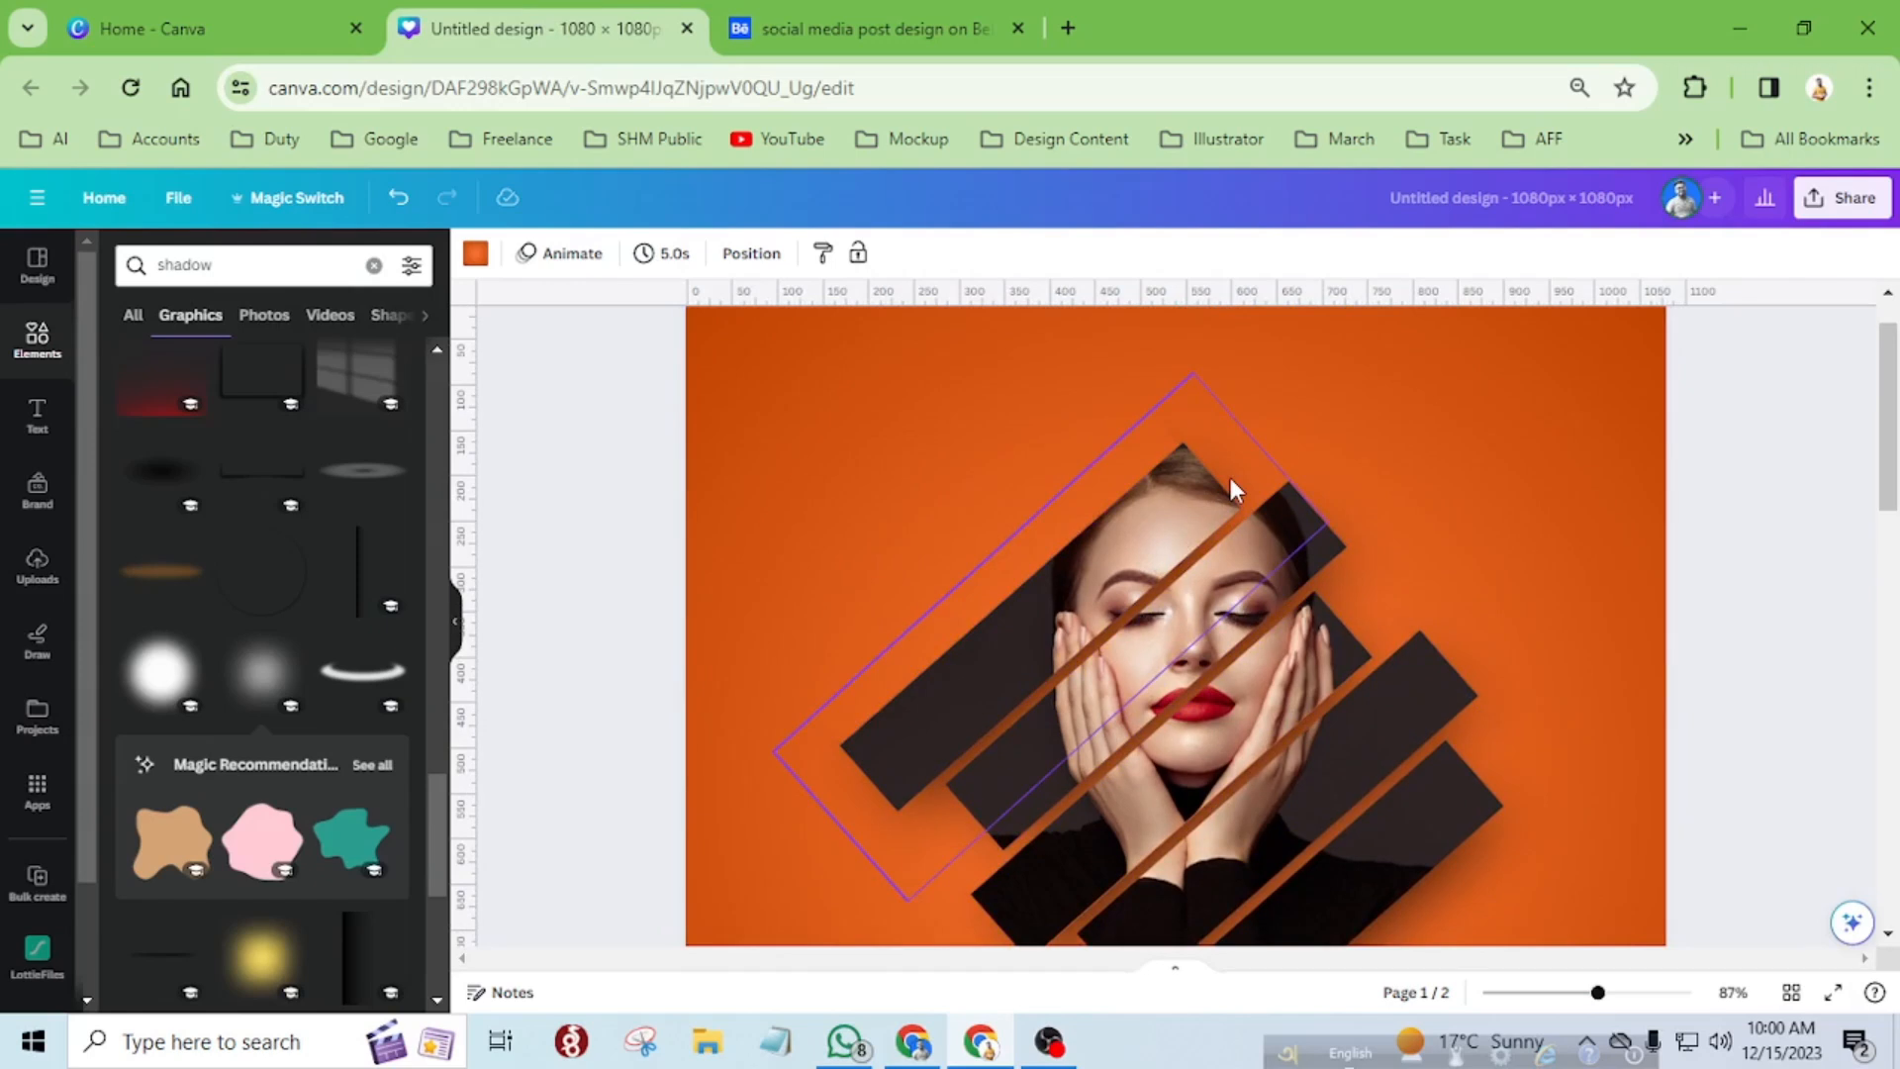
pyautogui.scroll(-3, 1053, 524)
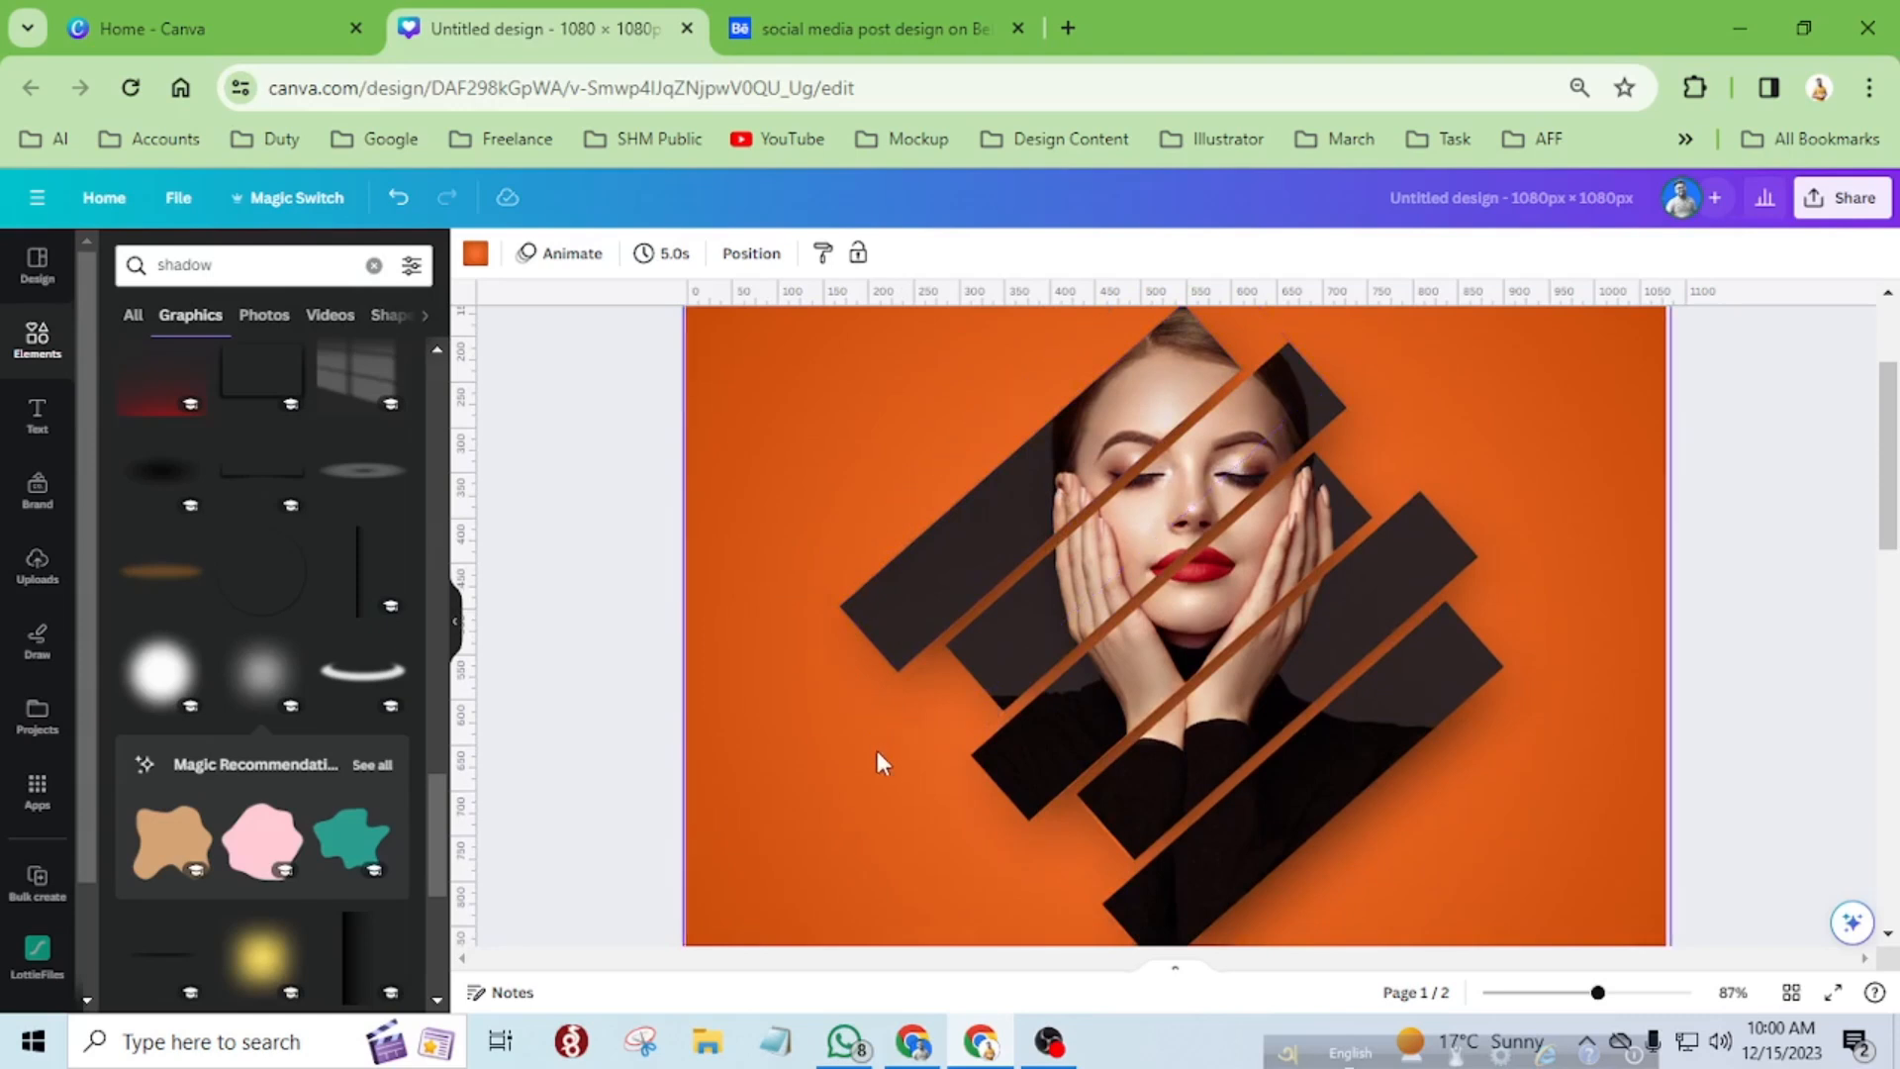
pyautogui.scroll(-3, 871, 661)
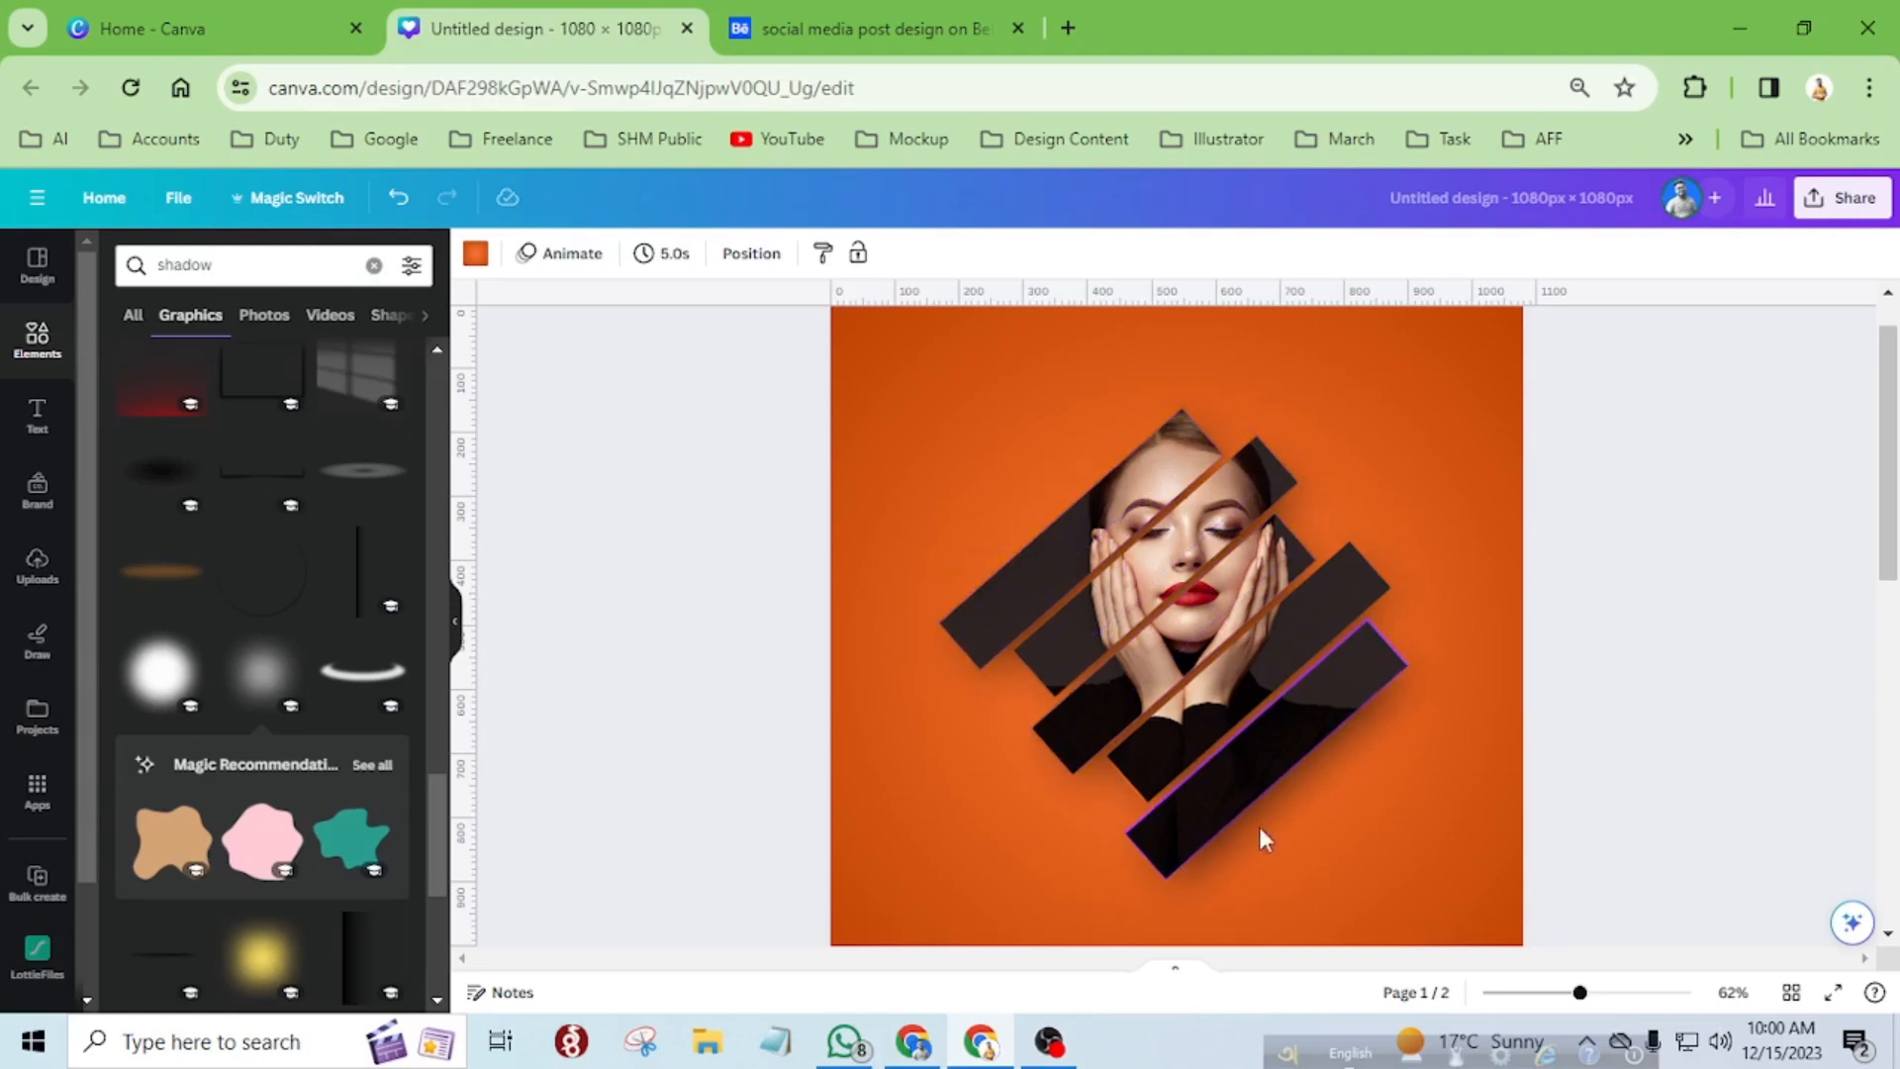
pyautogui.scroll(-5, 1118, 625)
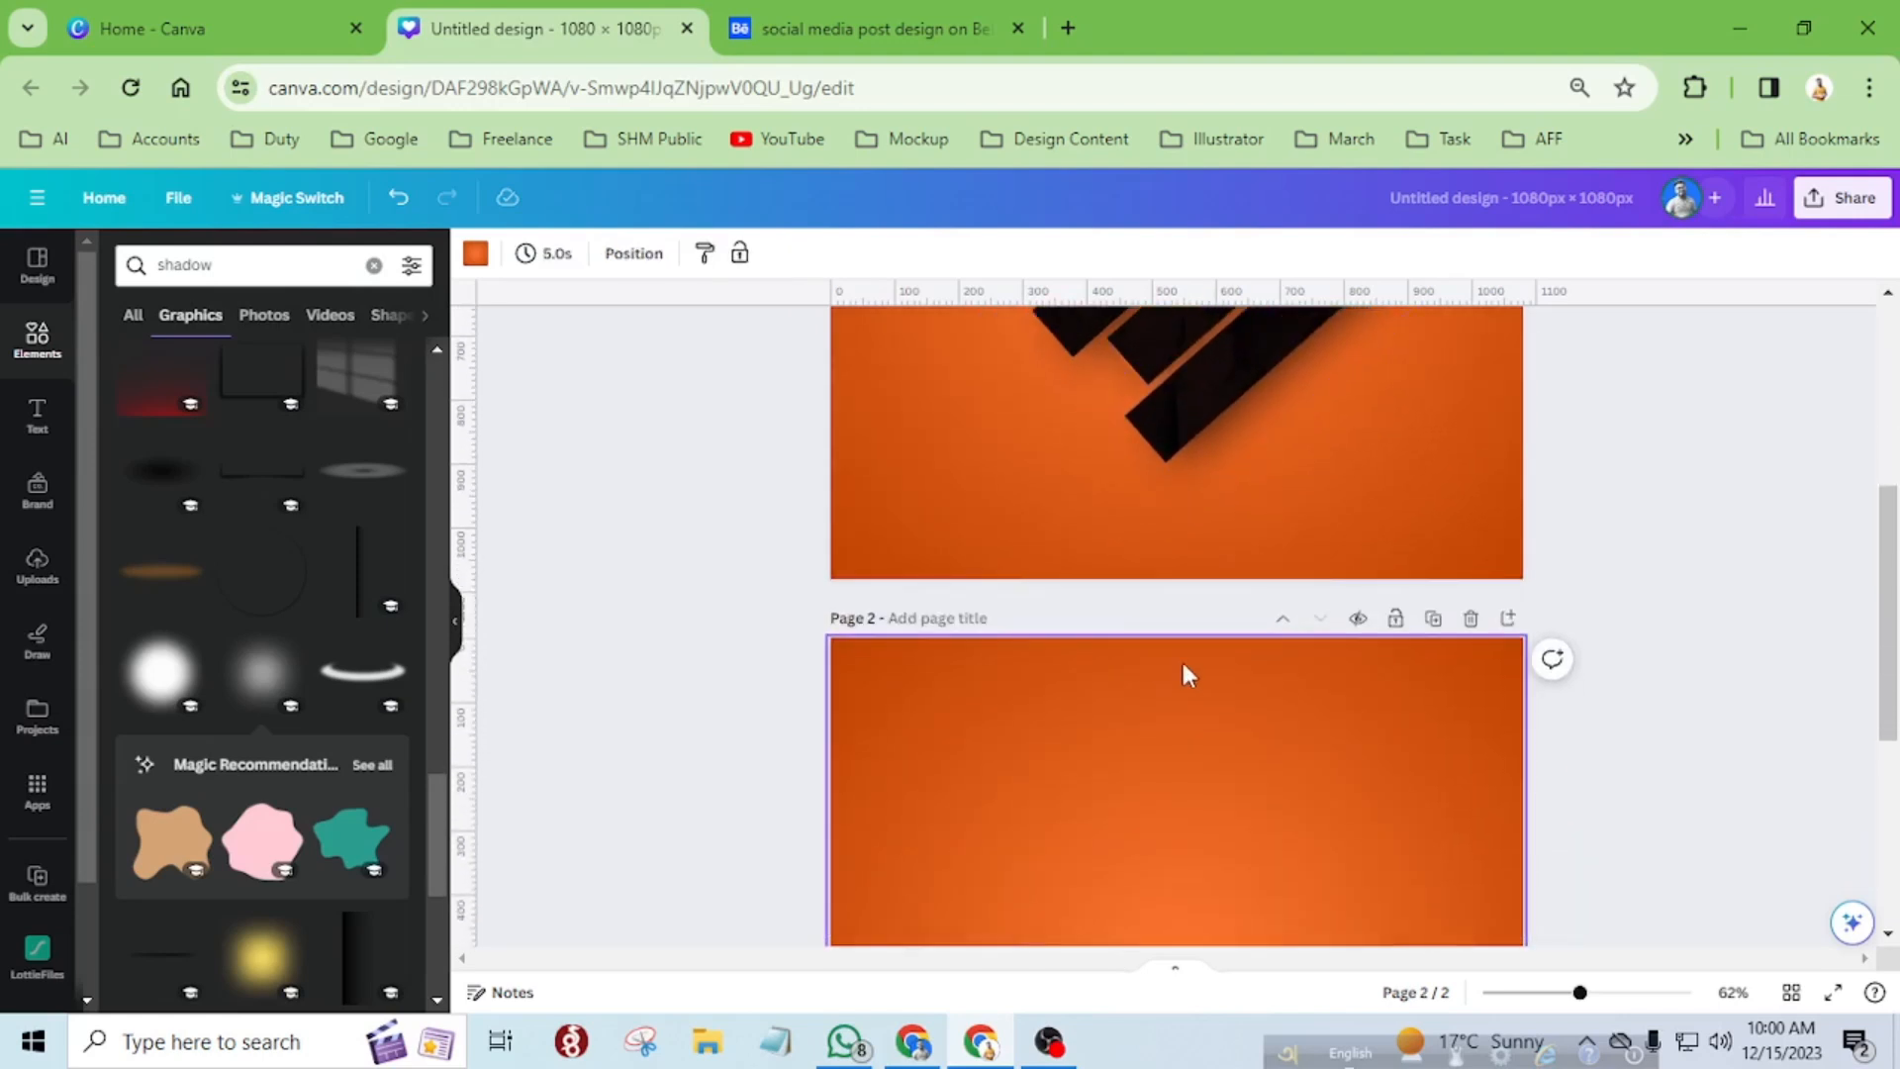
pyautogui.scroll(4, 1195, 601)
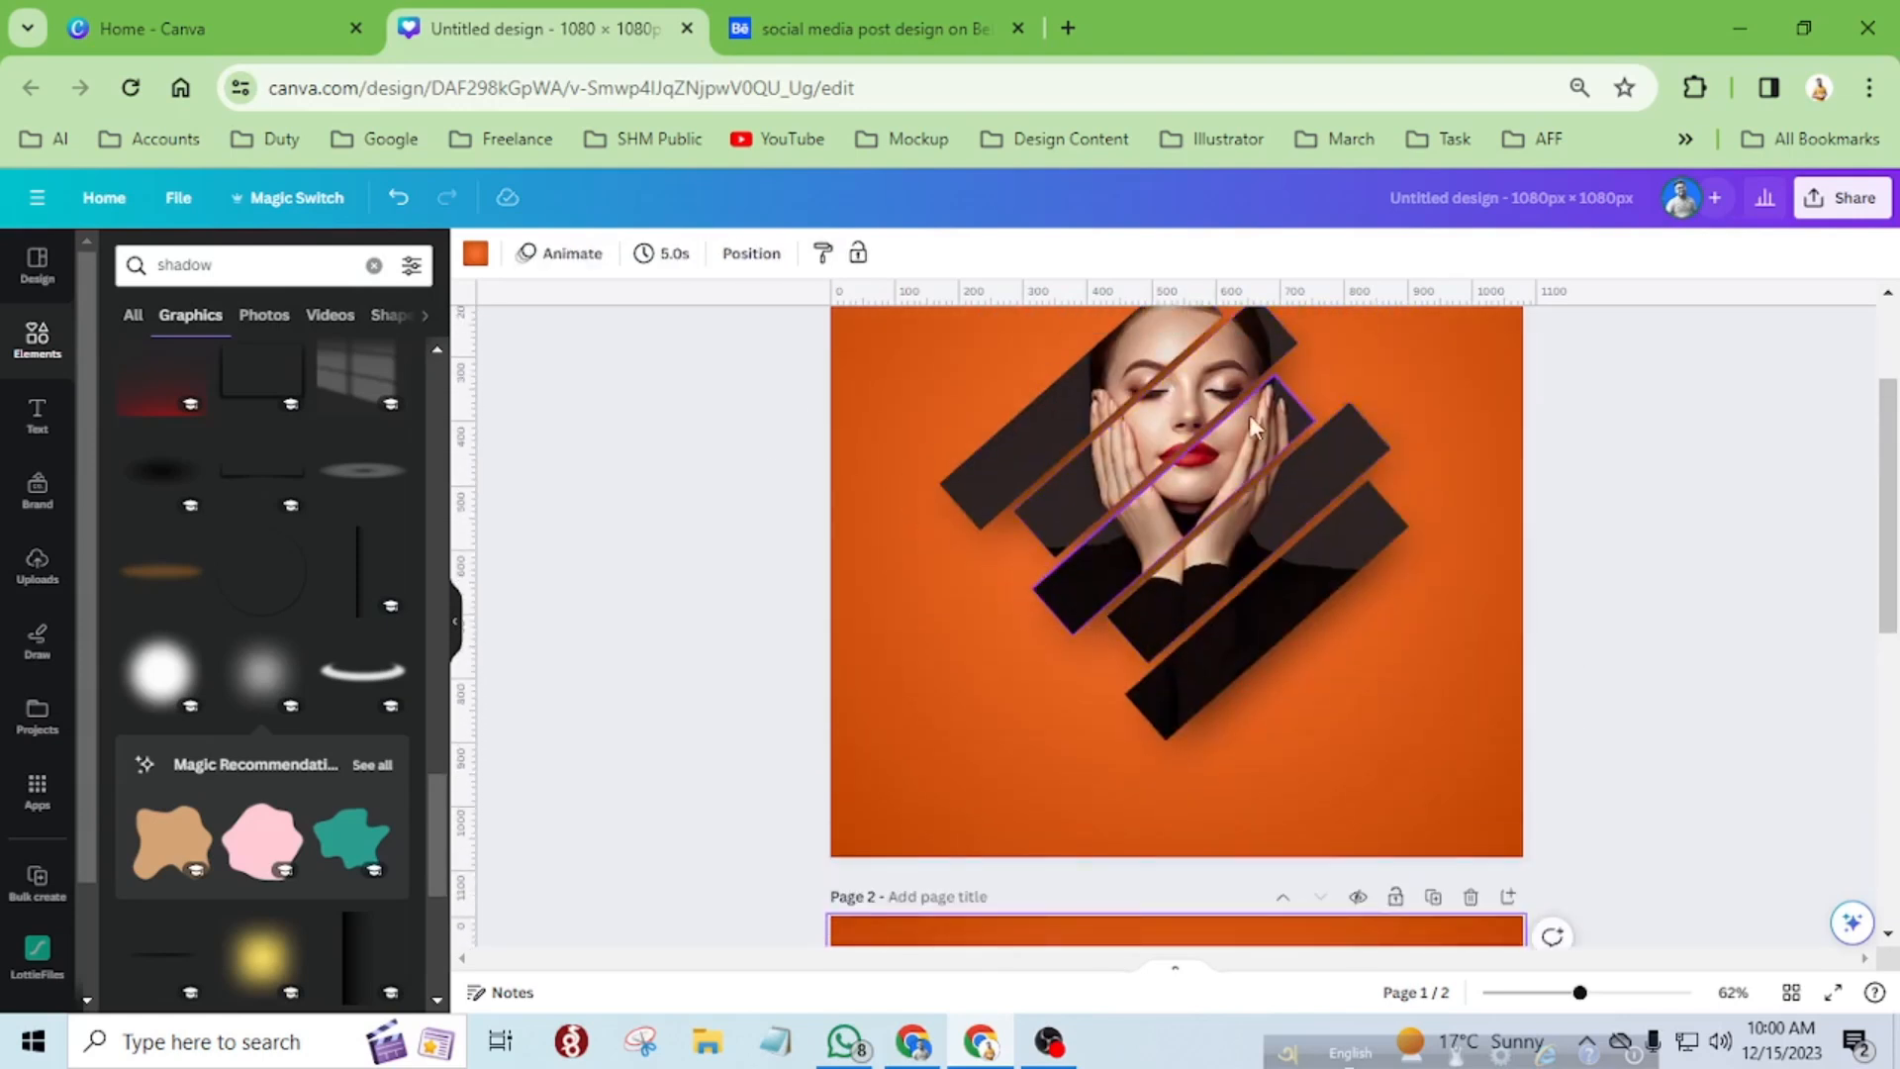
# Delete the orange gradient background from page 2 to leave a blank page.
pyautogui.scroll(-5, 1115, 801)
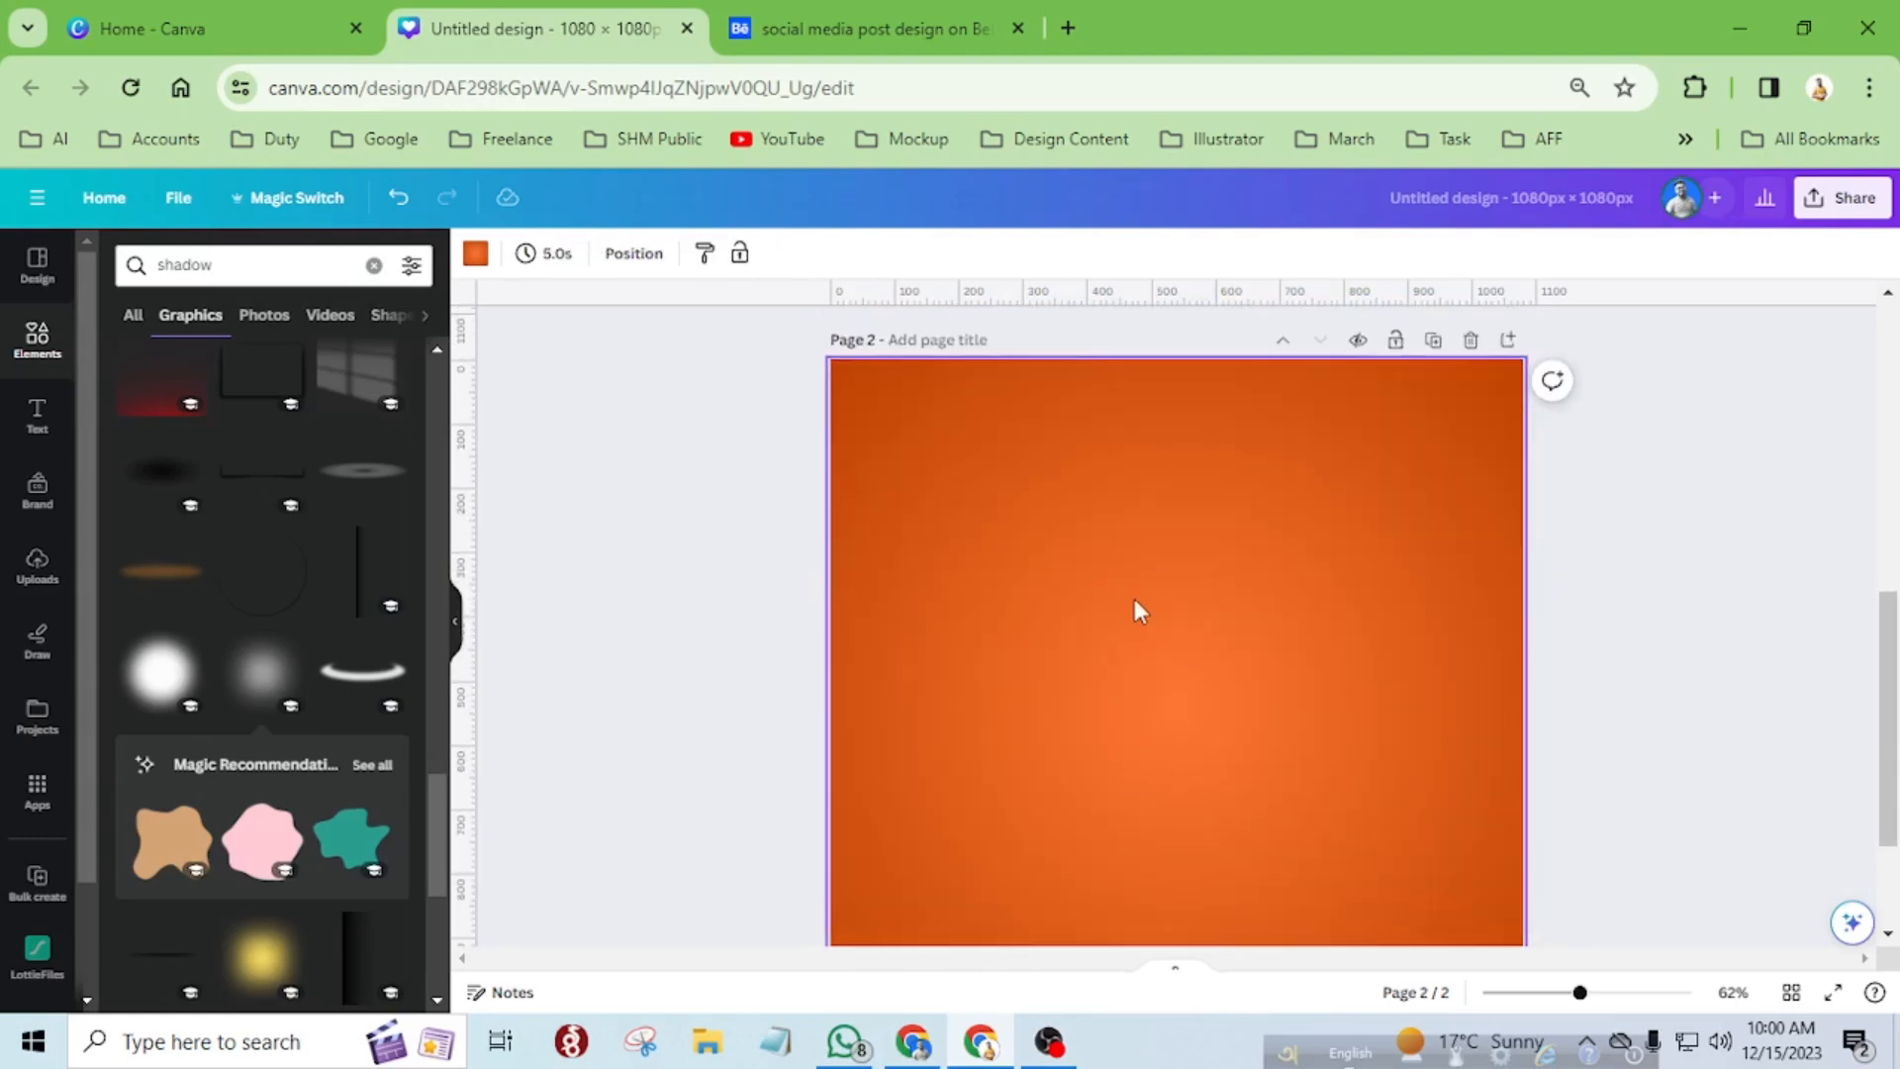
pyautogui.press('Delete')
pyautogui.scroll(-3, 1136, 602)
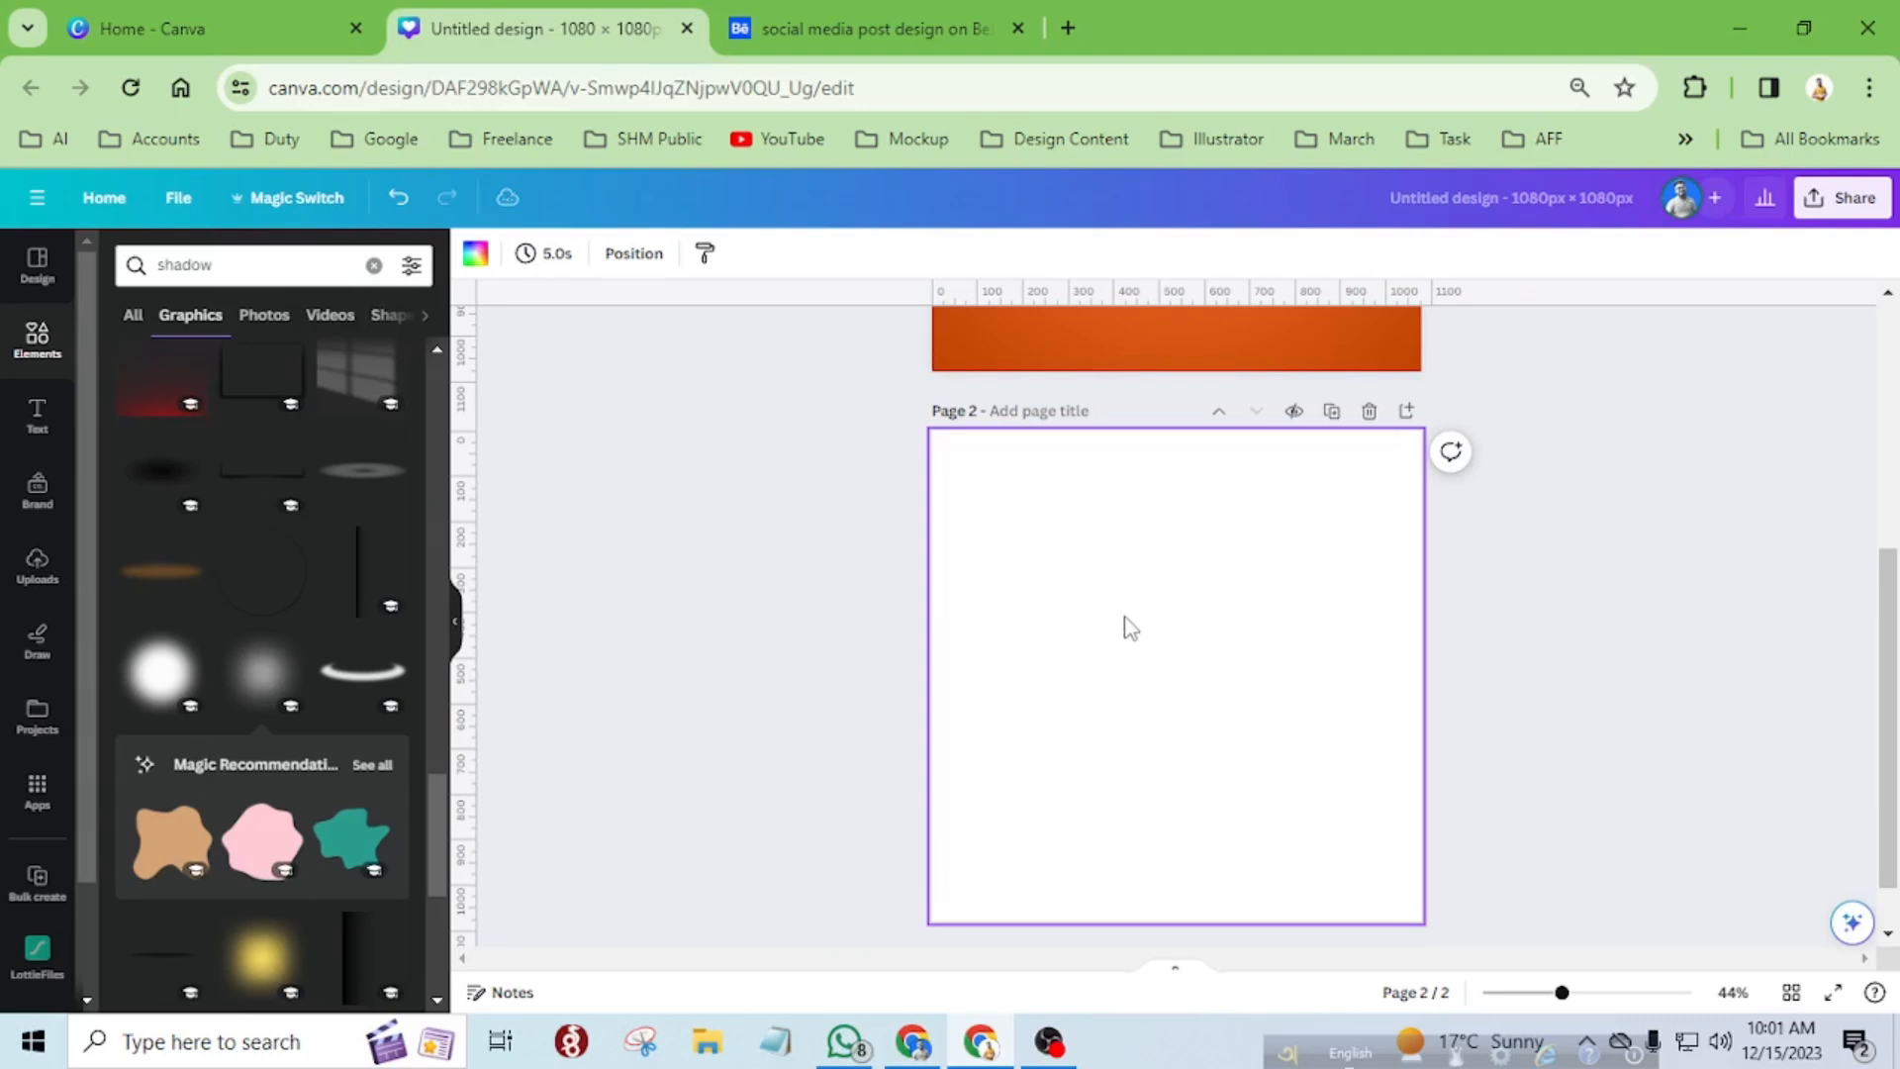
# Show the page margins in the design's view settings and check them on page 2.
pyautogui.click(181, 201)
pyautogui.moveTo(342, 460)
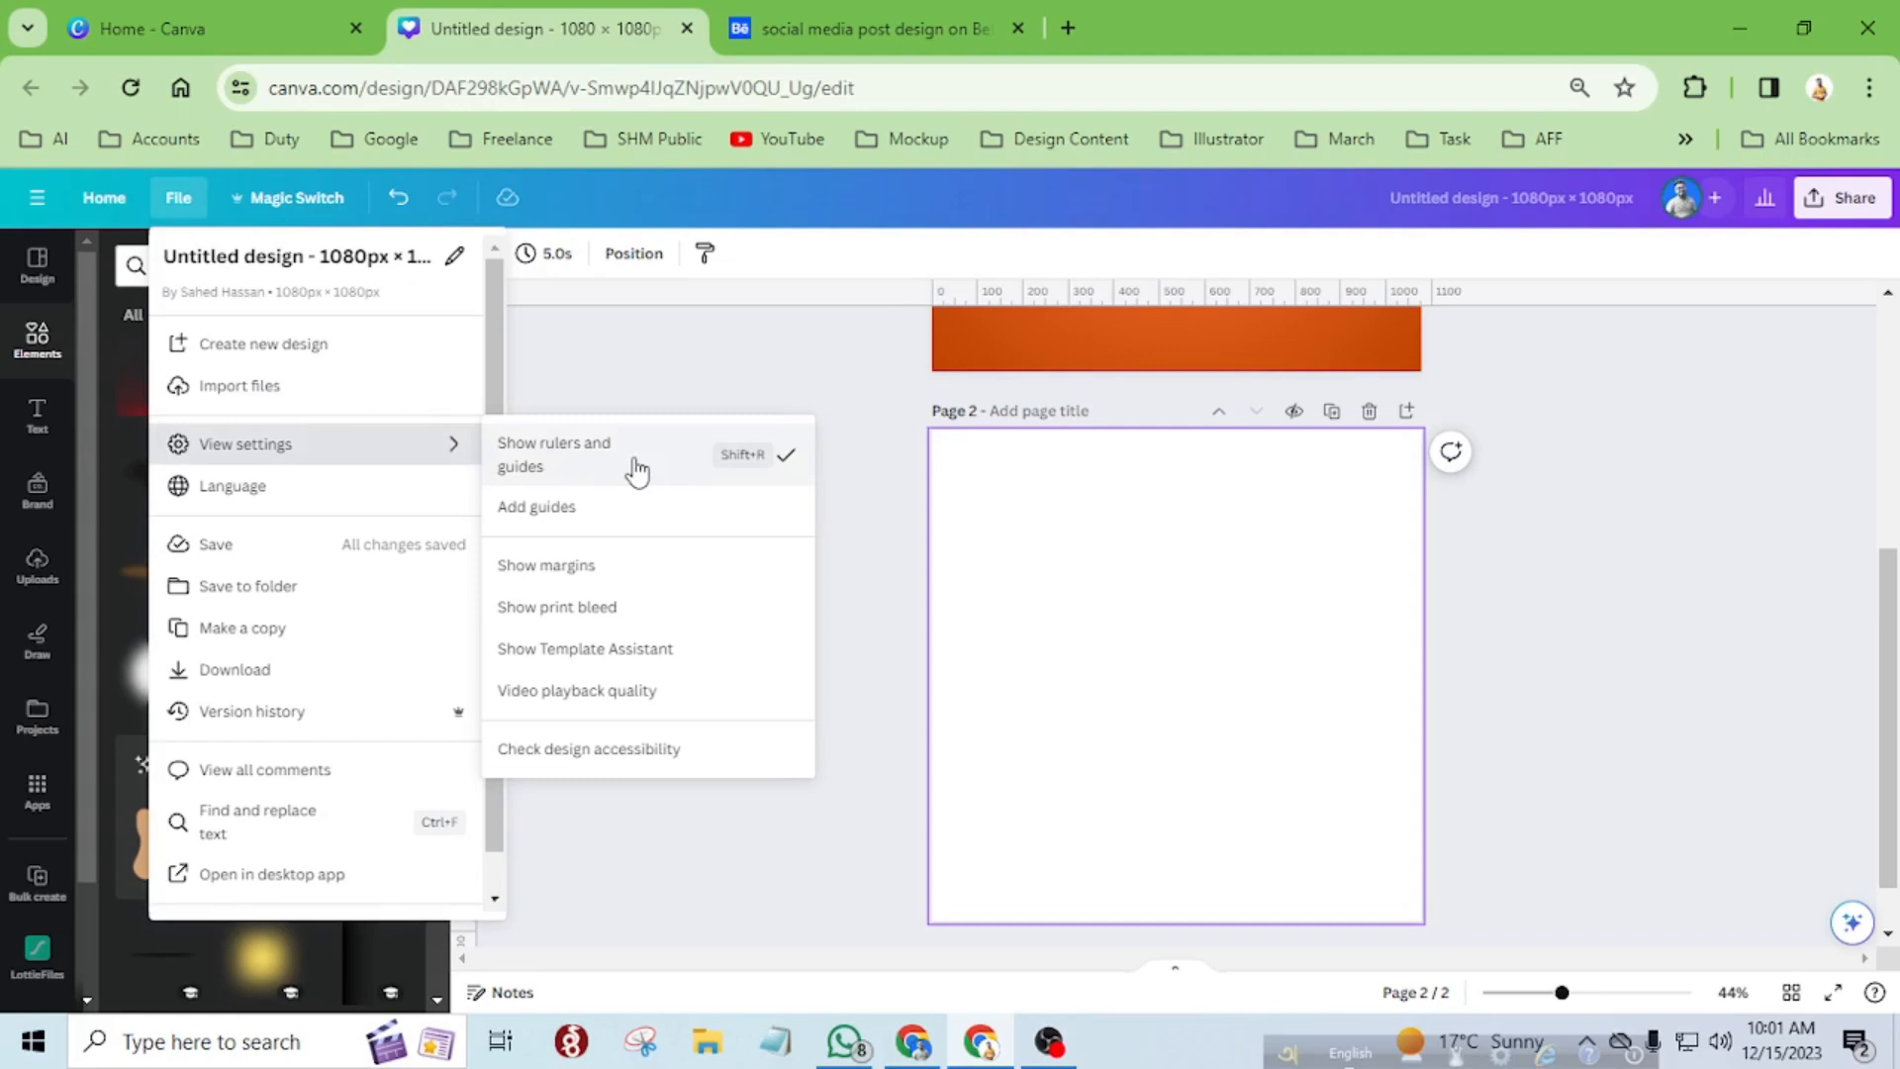
pyautogui.click(629, 590)
pyautogui.scroll(3, 1265, 537)
pyautogui.scroll(2, 1265, 537)
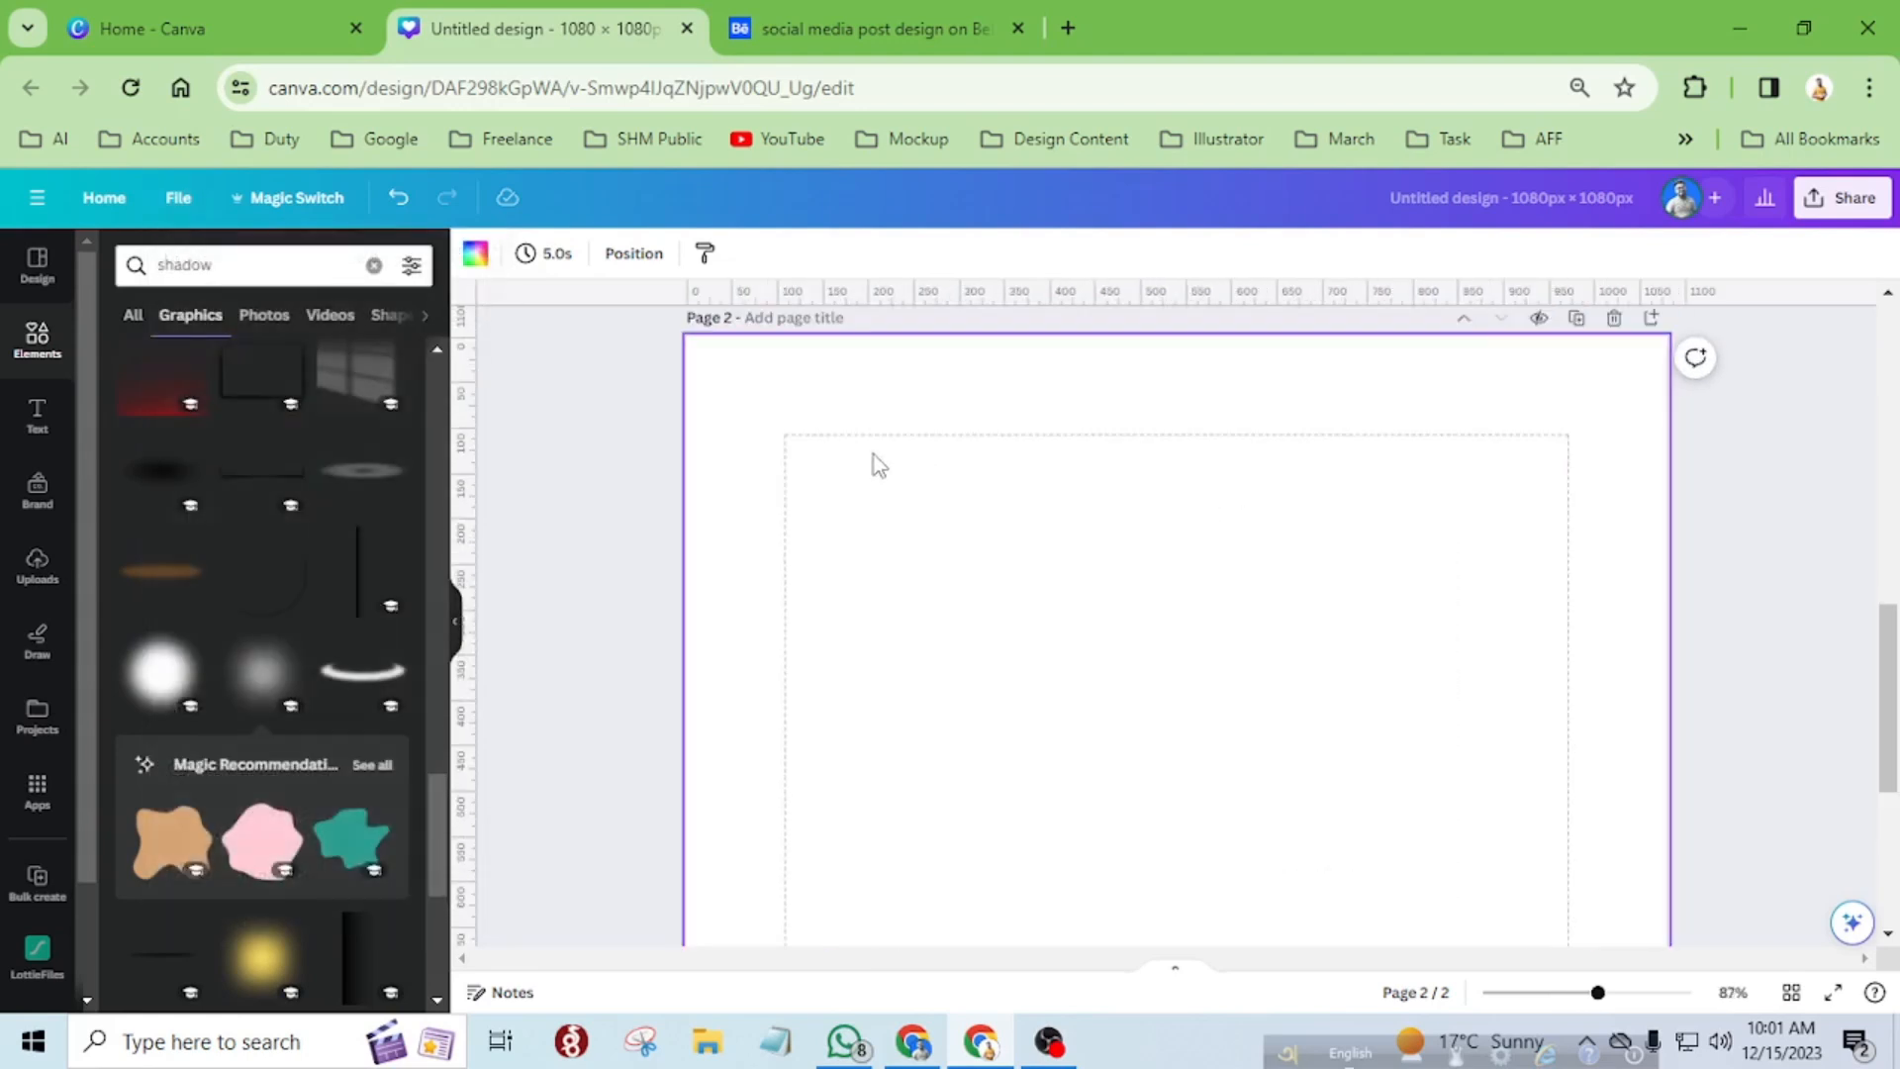
# Place a vertical guide on the left margin line of page 2.
pyautogui.scroll(-1, 1569, 784)
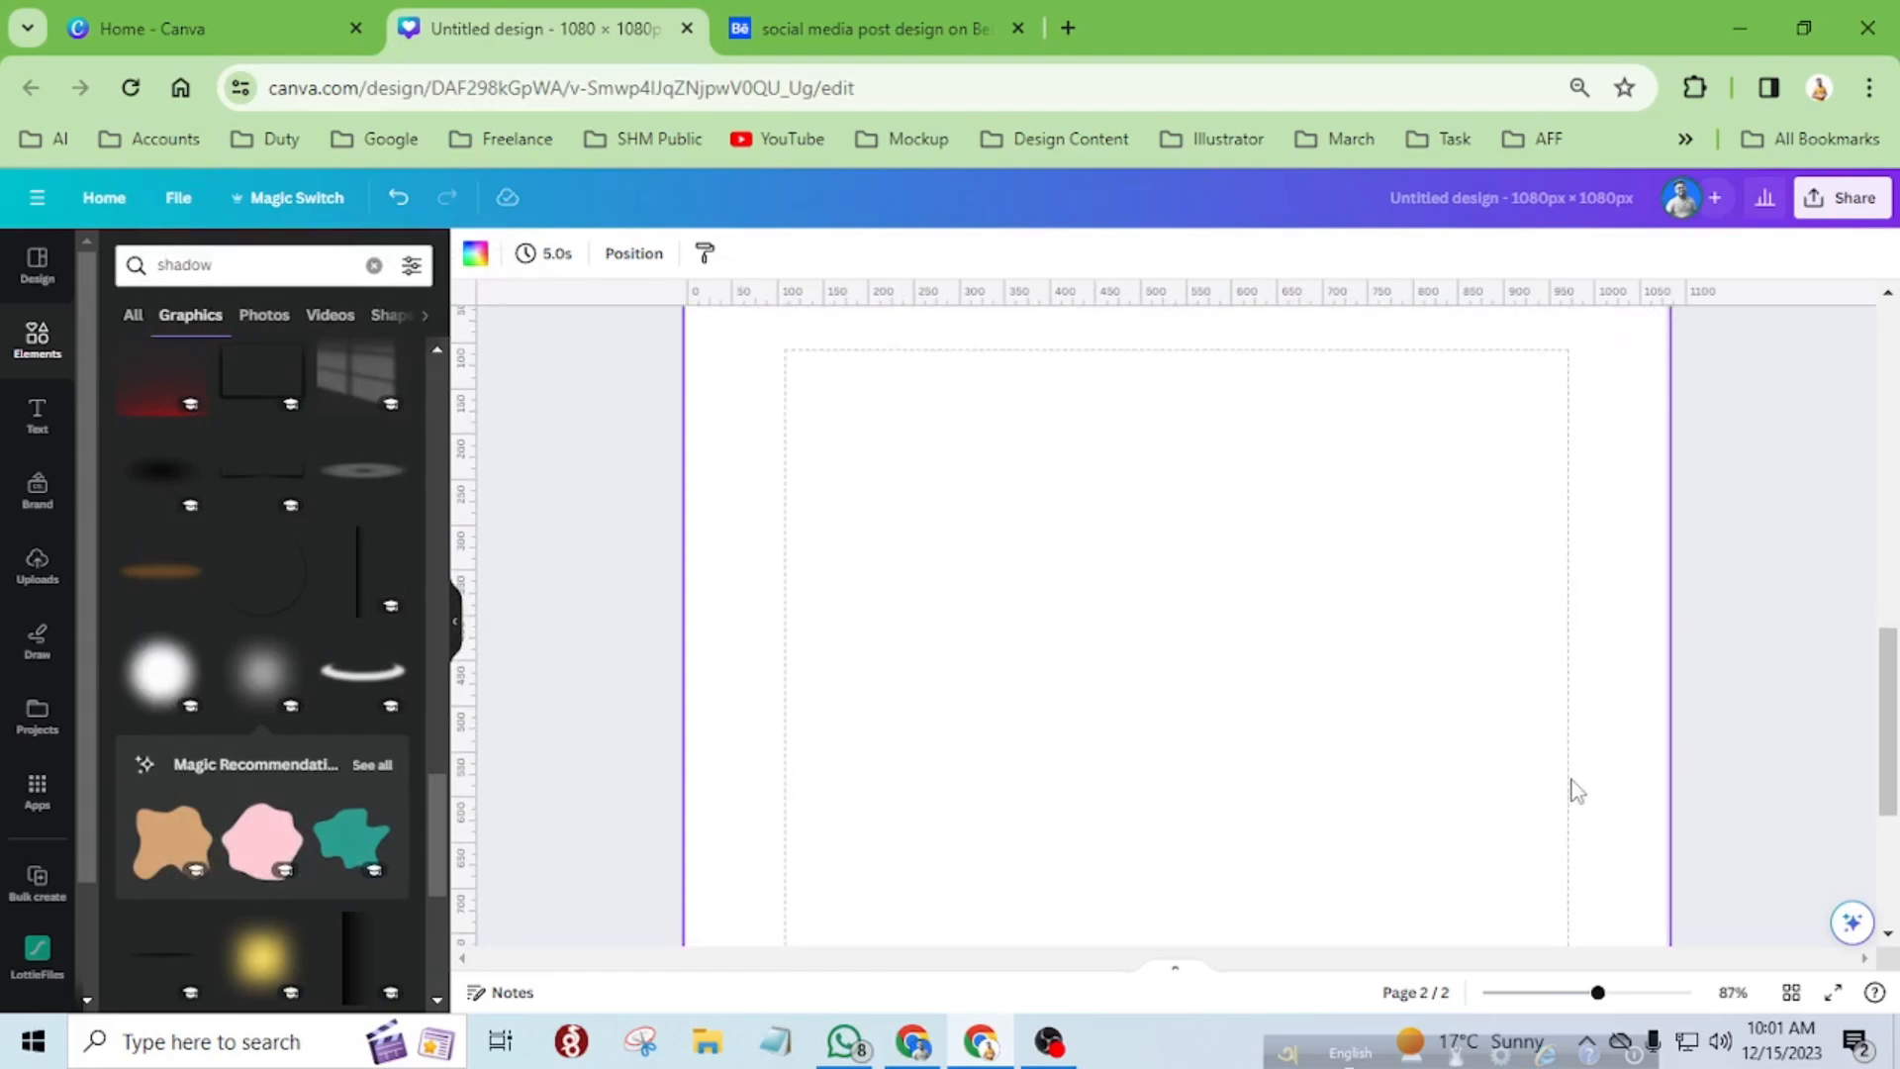
pyautogui.scroll(-3, 1095, 693)
pyautogui.scroll(-1, 1095, 693)
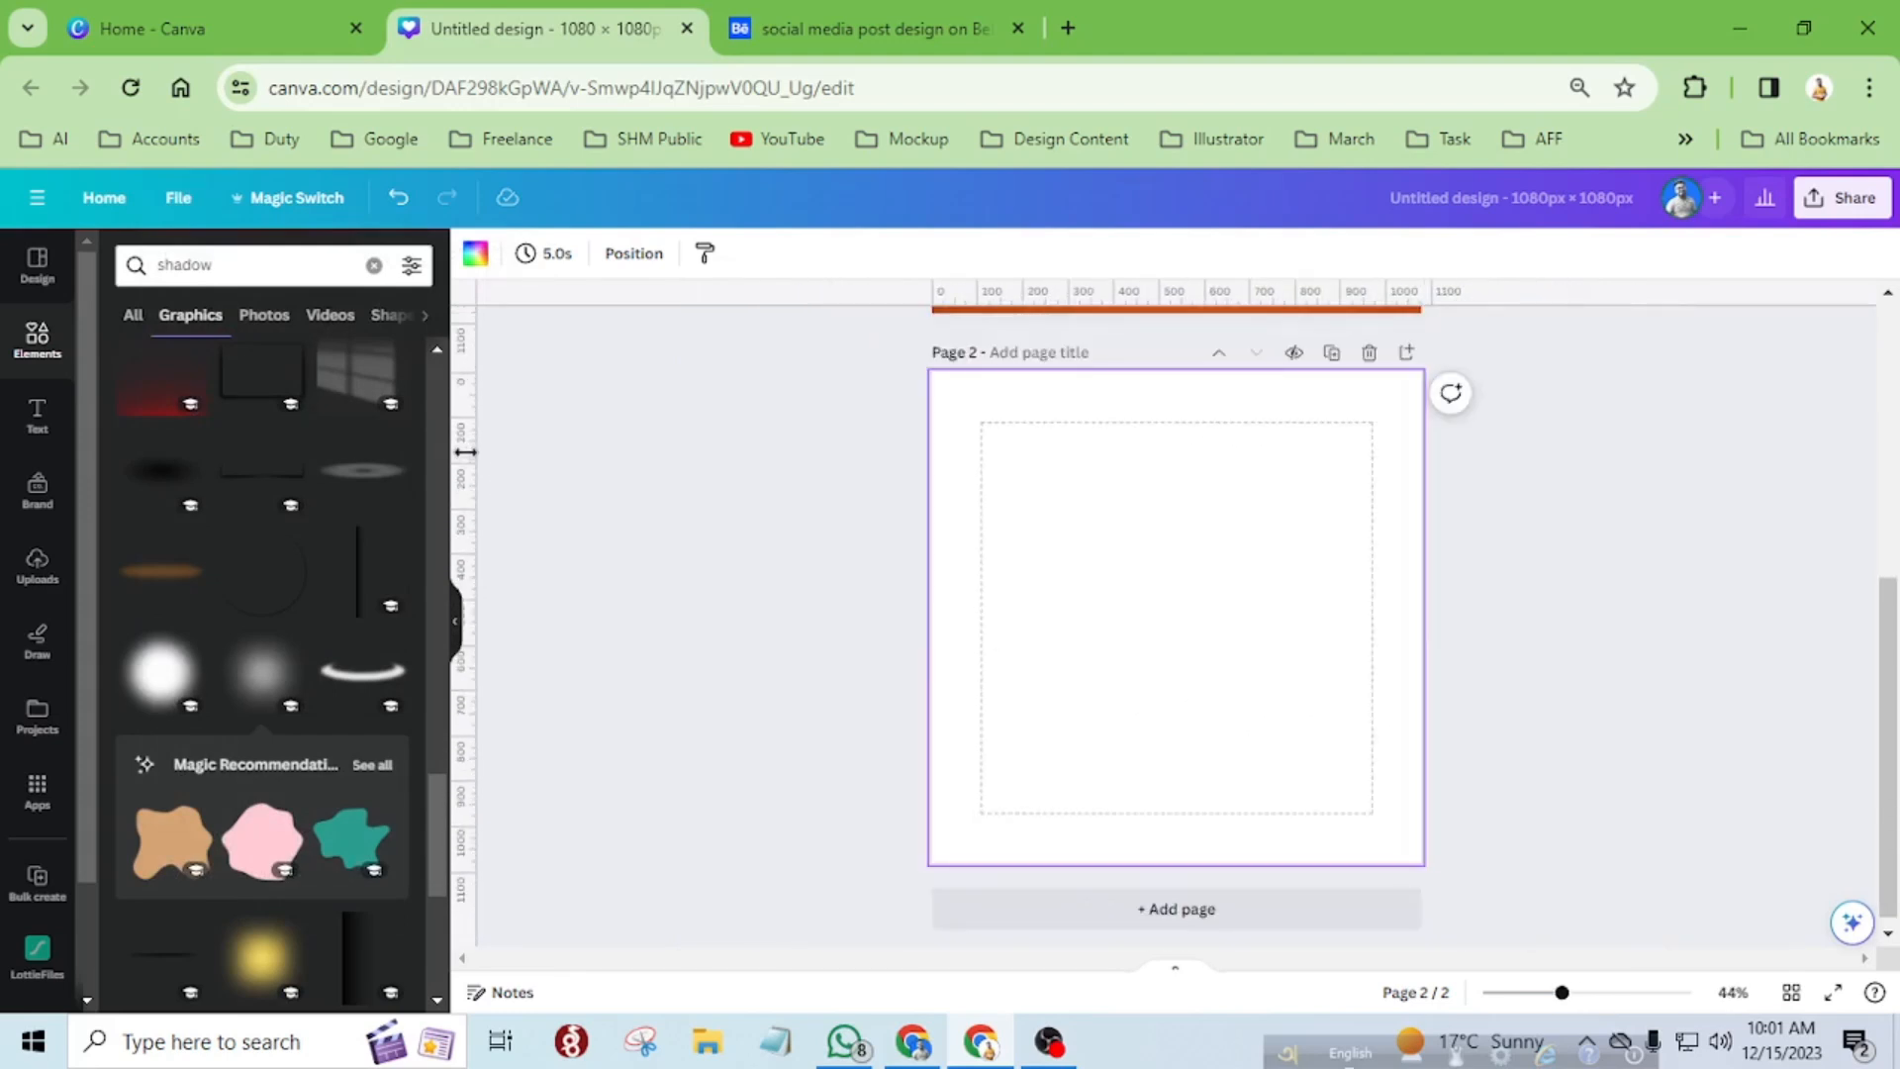
pyautogui.moveTo(462, 450); pyautogui.dragTo(981, 507)
# Toggle the rulers and guides off and back on, and review their option in the view settings.
pyautogui.hotkey('shift', 'r')
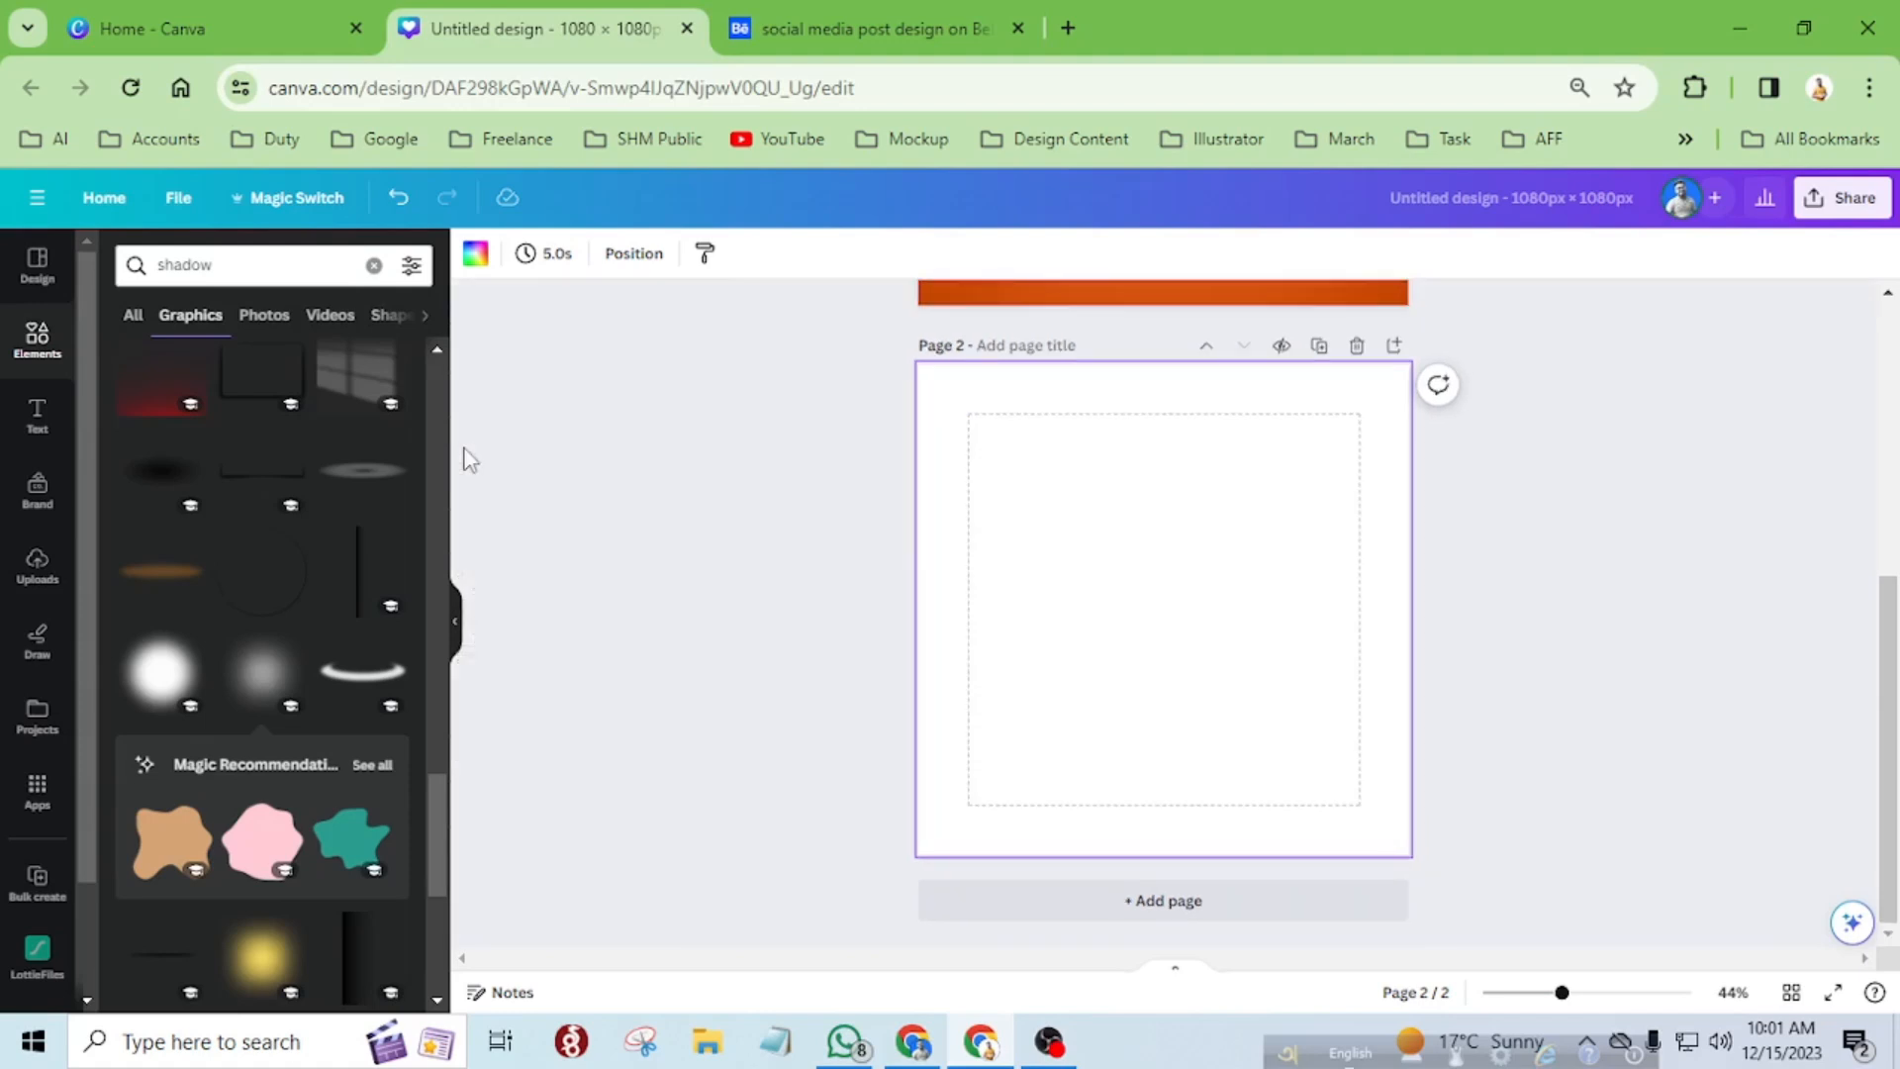
pyautogui.hotkey('shift', 'r')
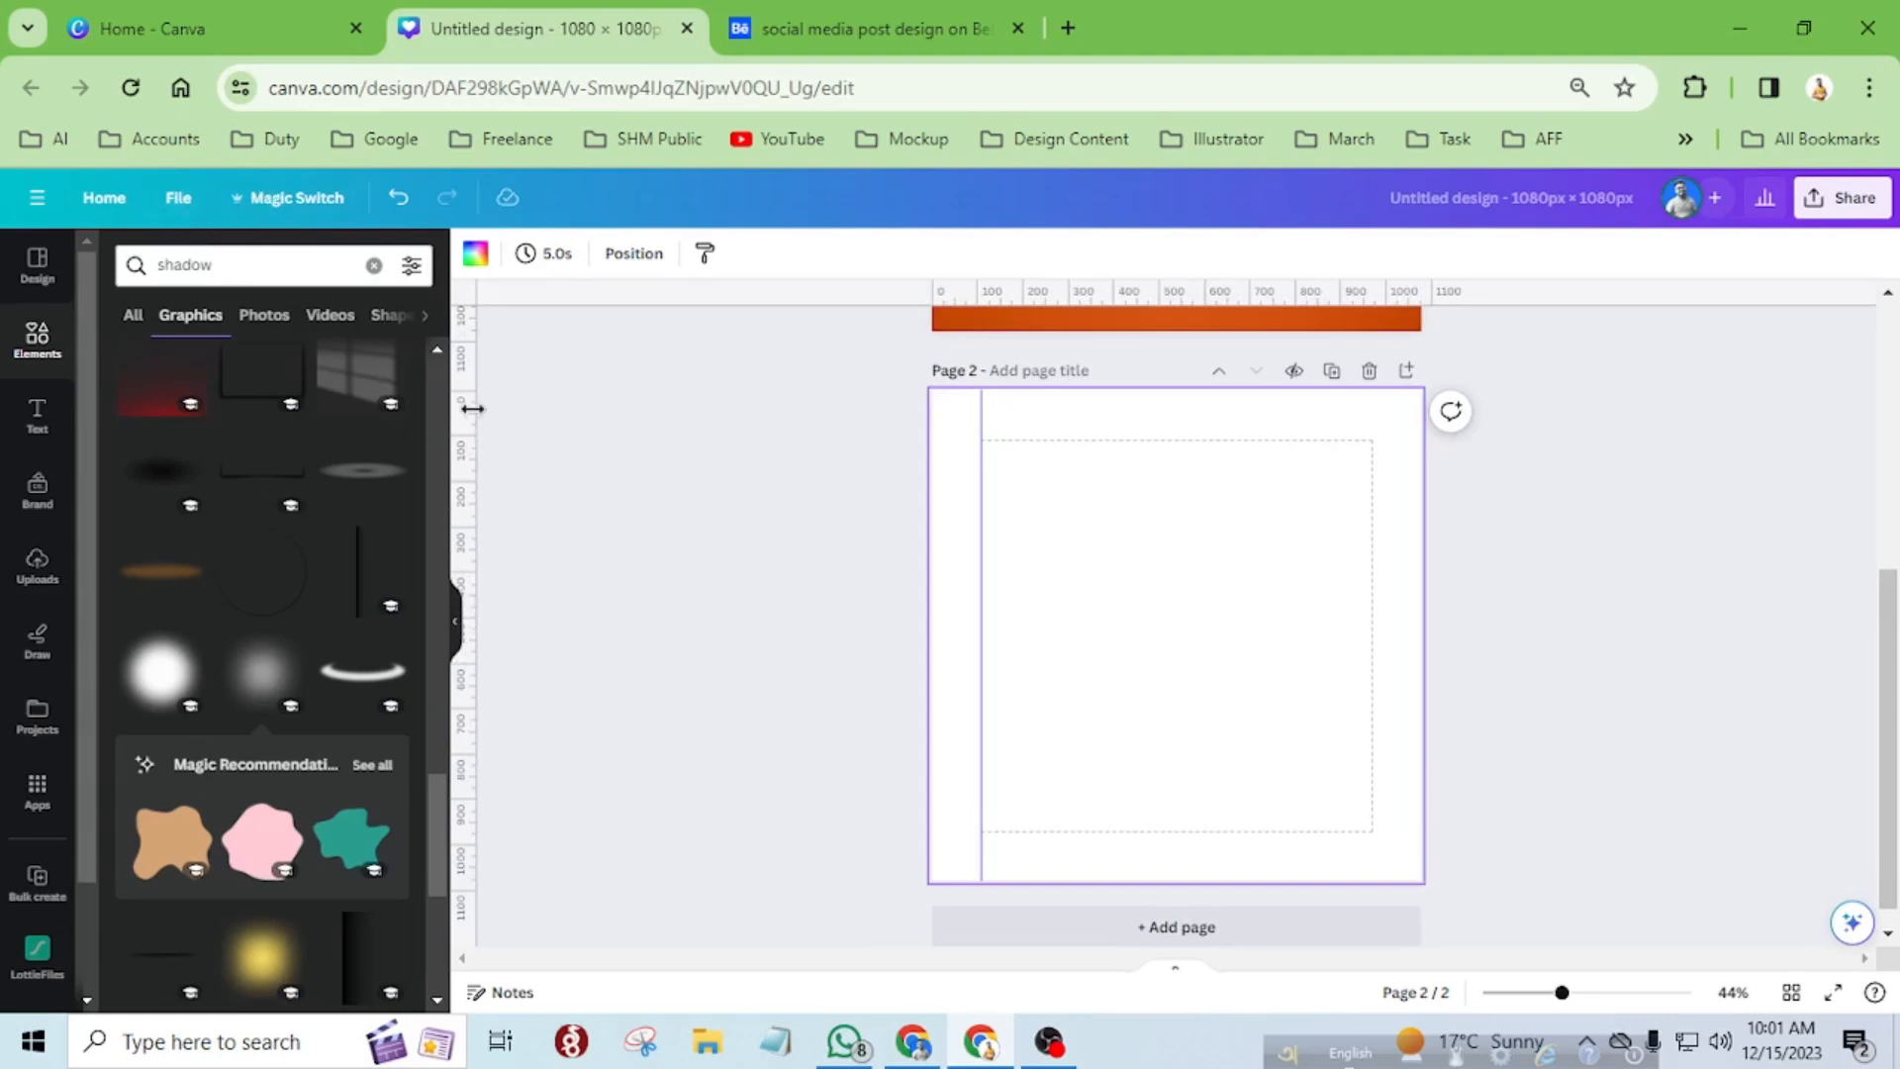
pyautogui.click(178, 198)
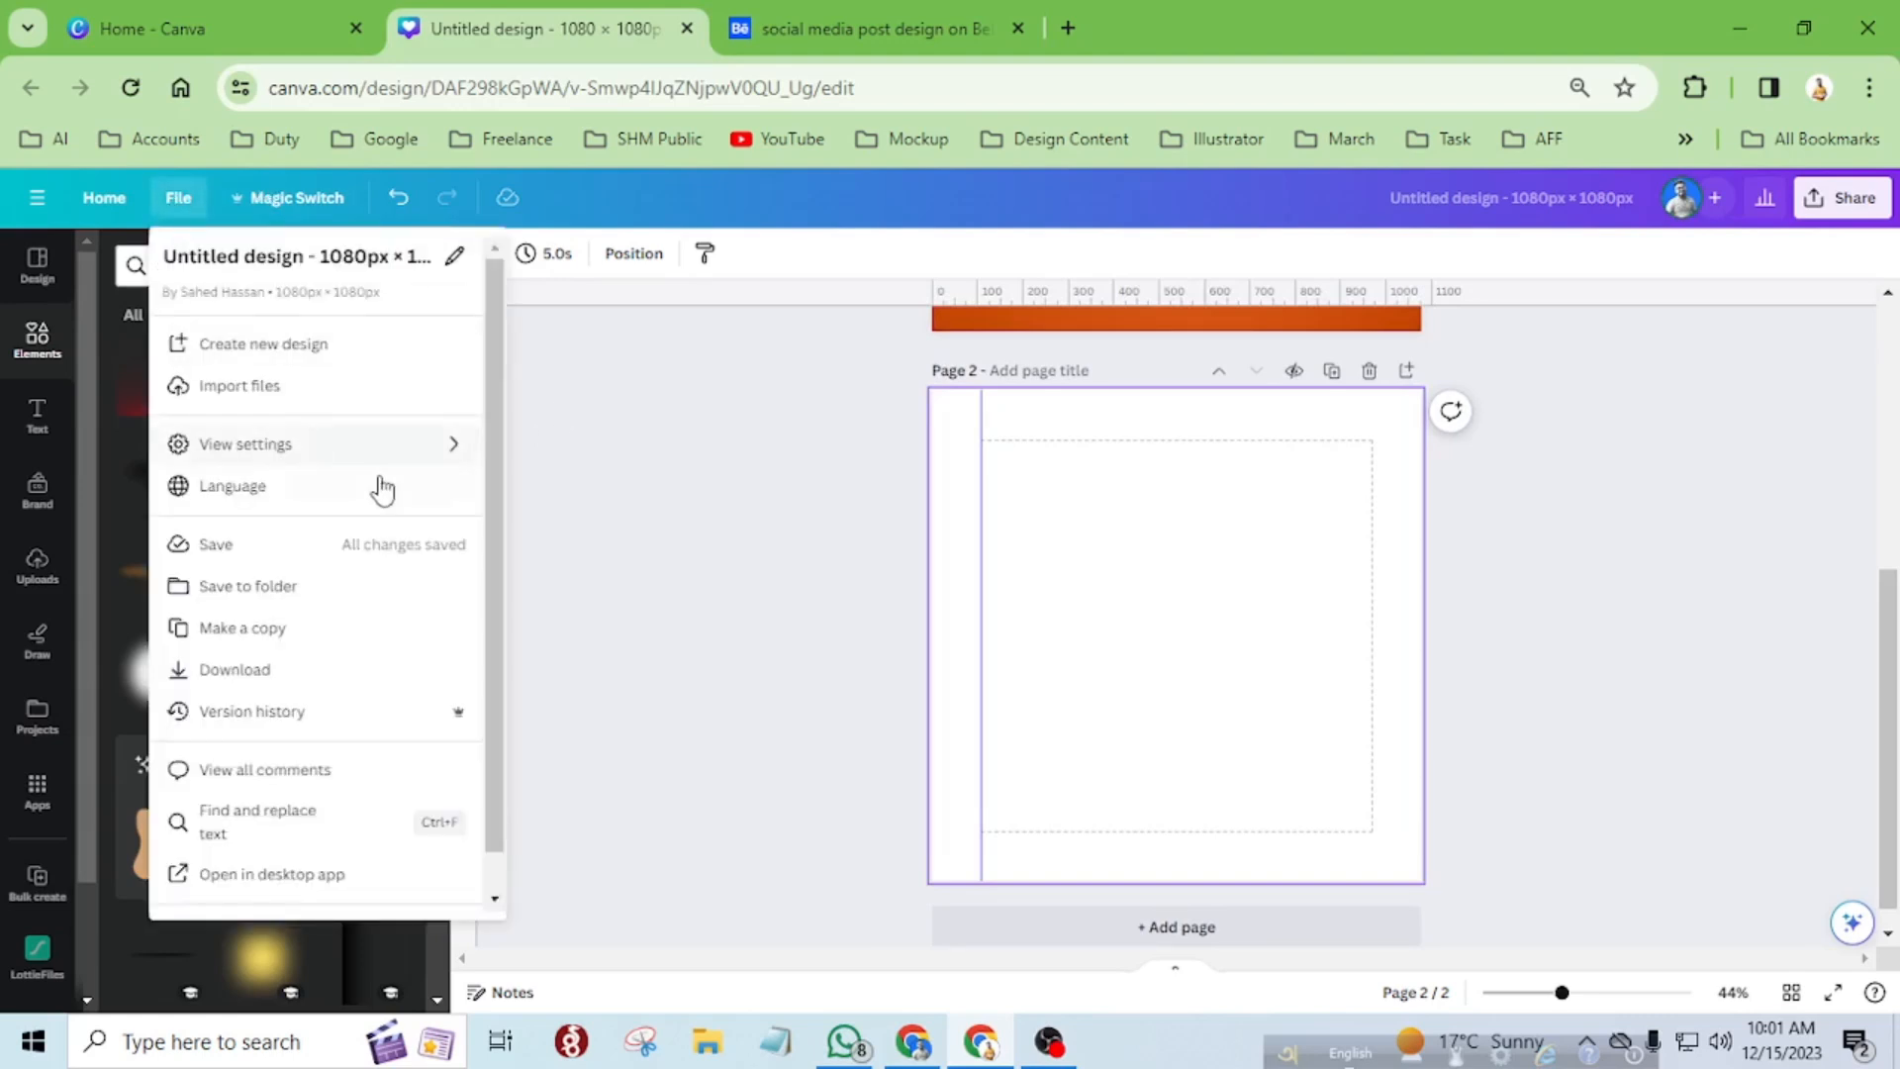
pyautogui.moveTo(425, 468)
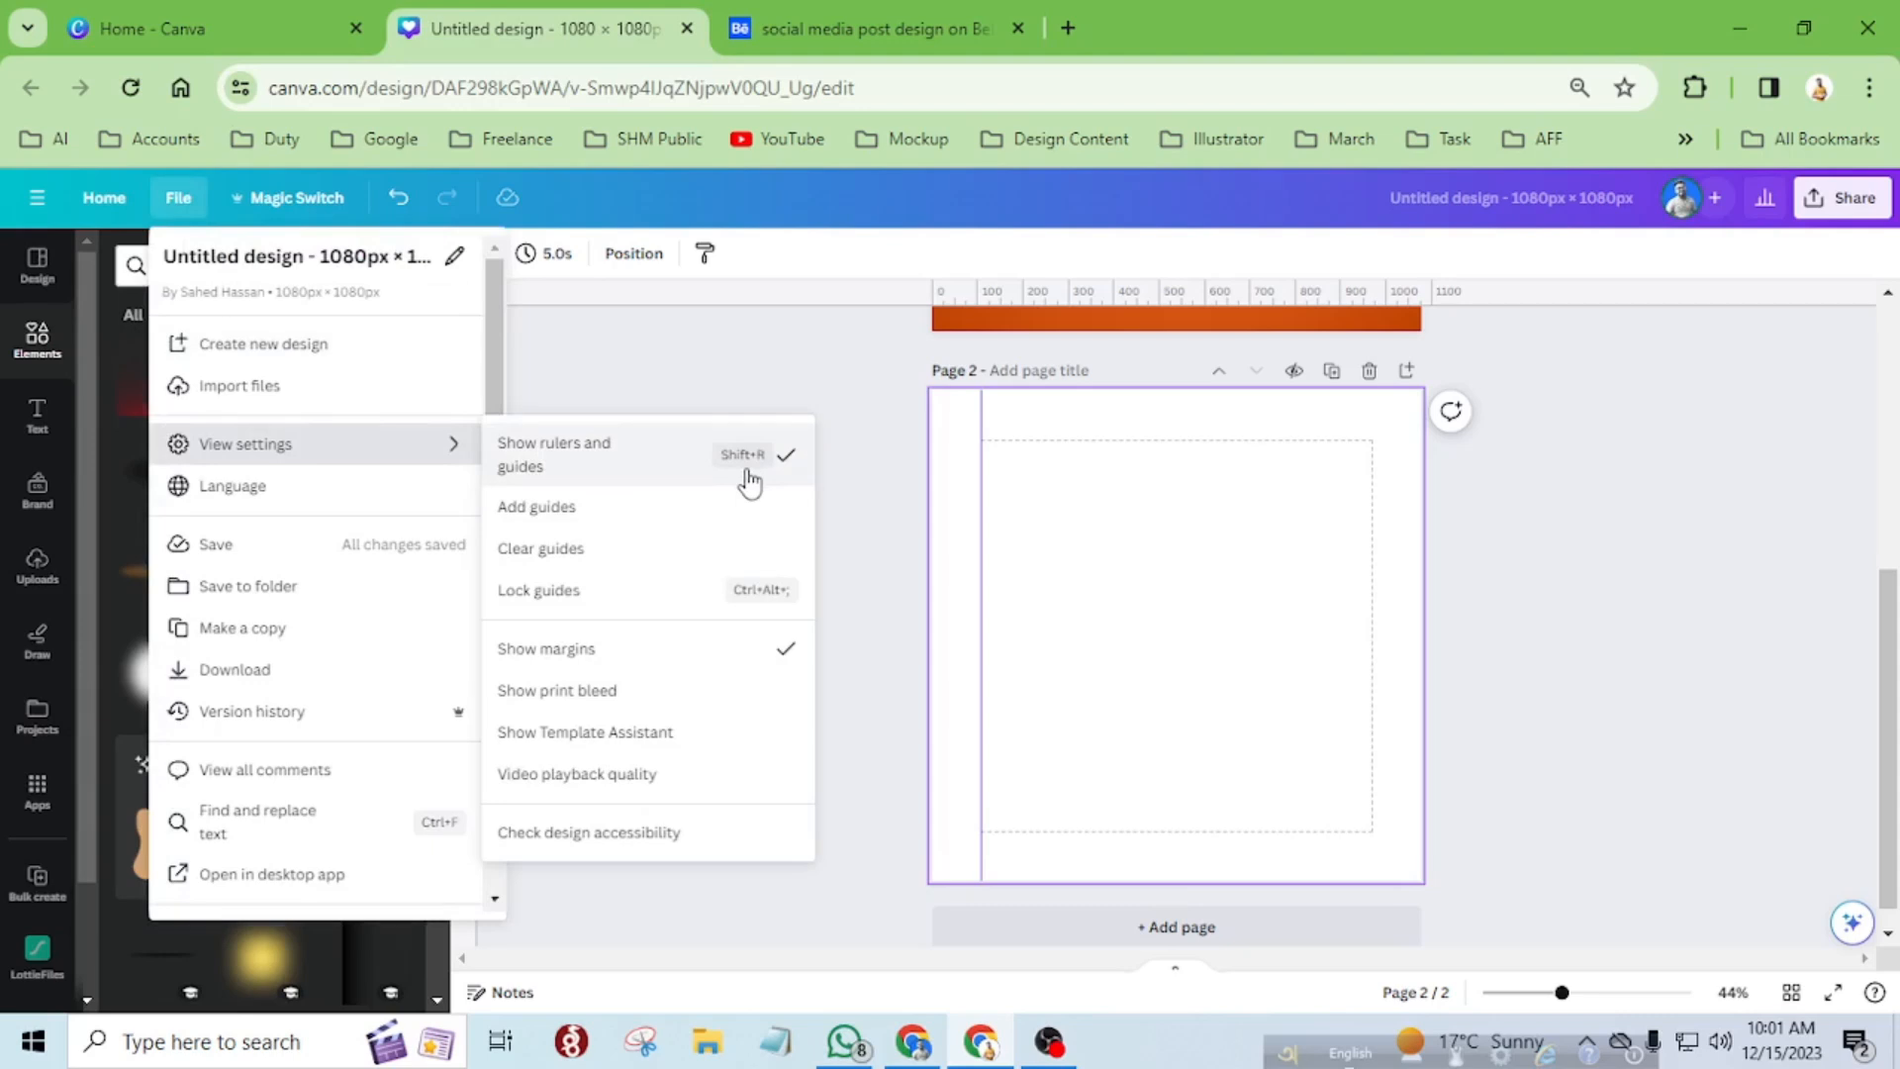
pyautogui.click(1014, 479)
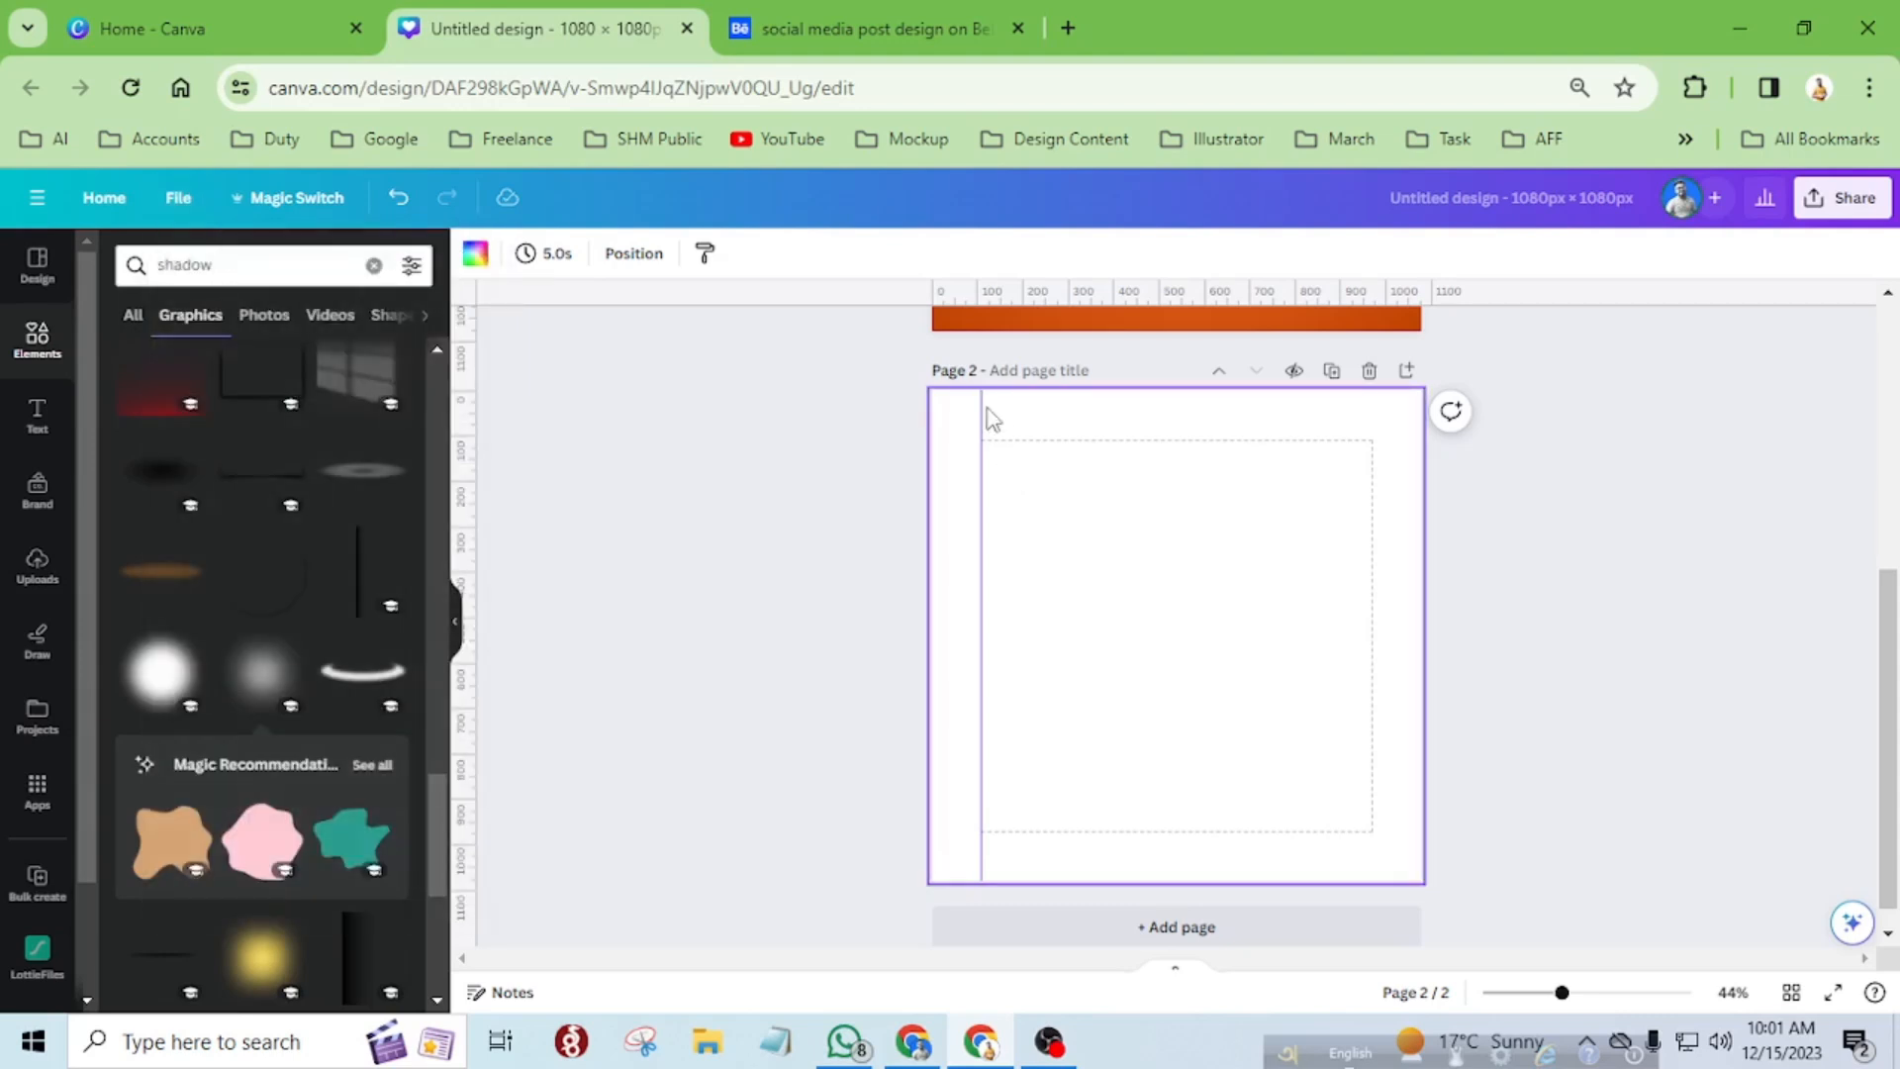
# Place guides on the right, top and bottom margin lines of page 2.
pyautogui.moveTo(631, 464); pyautogui.dragTo(1371, 559)
pyautogui.moveTo(1113, 292); pyautogui.dragTo(1149, 437)
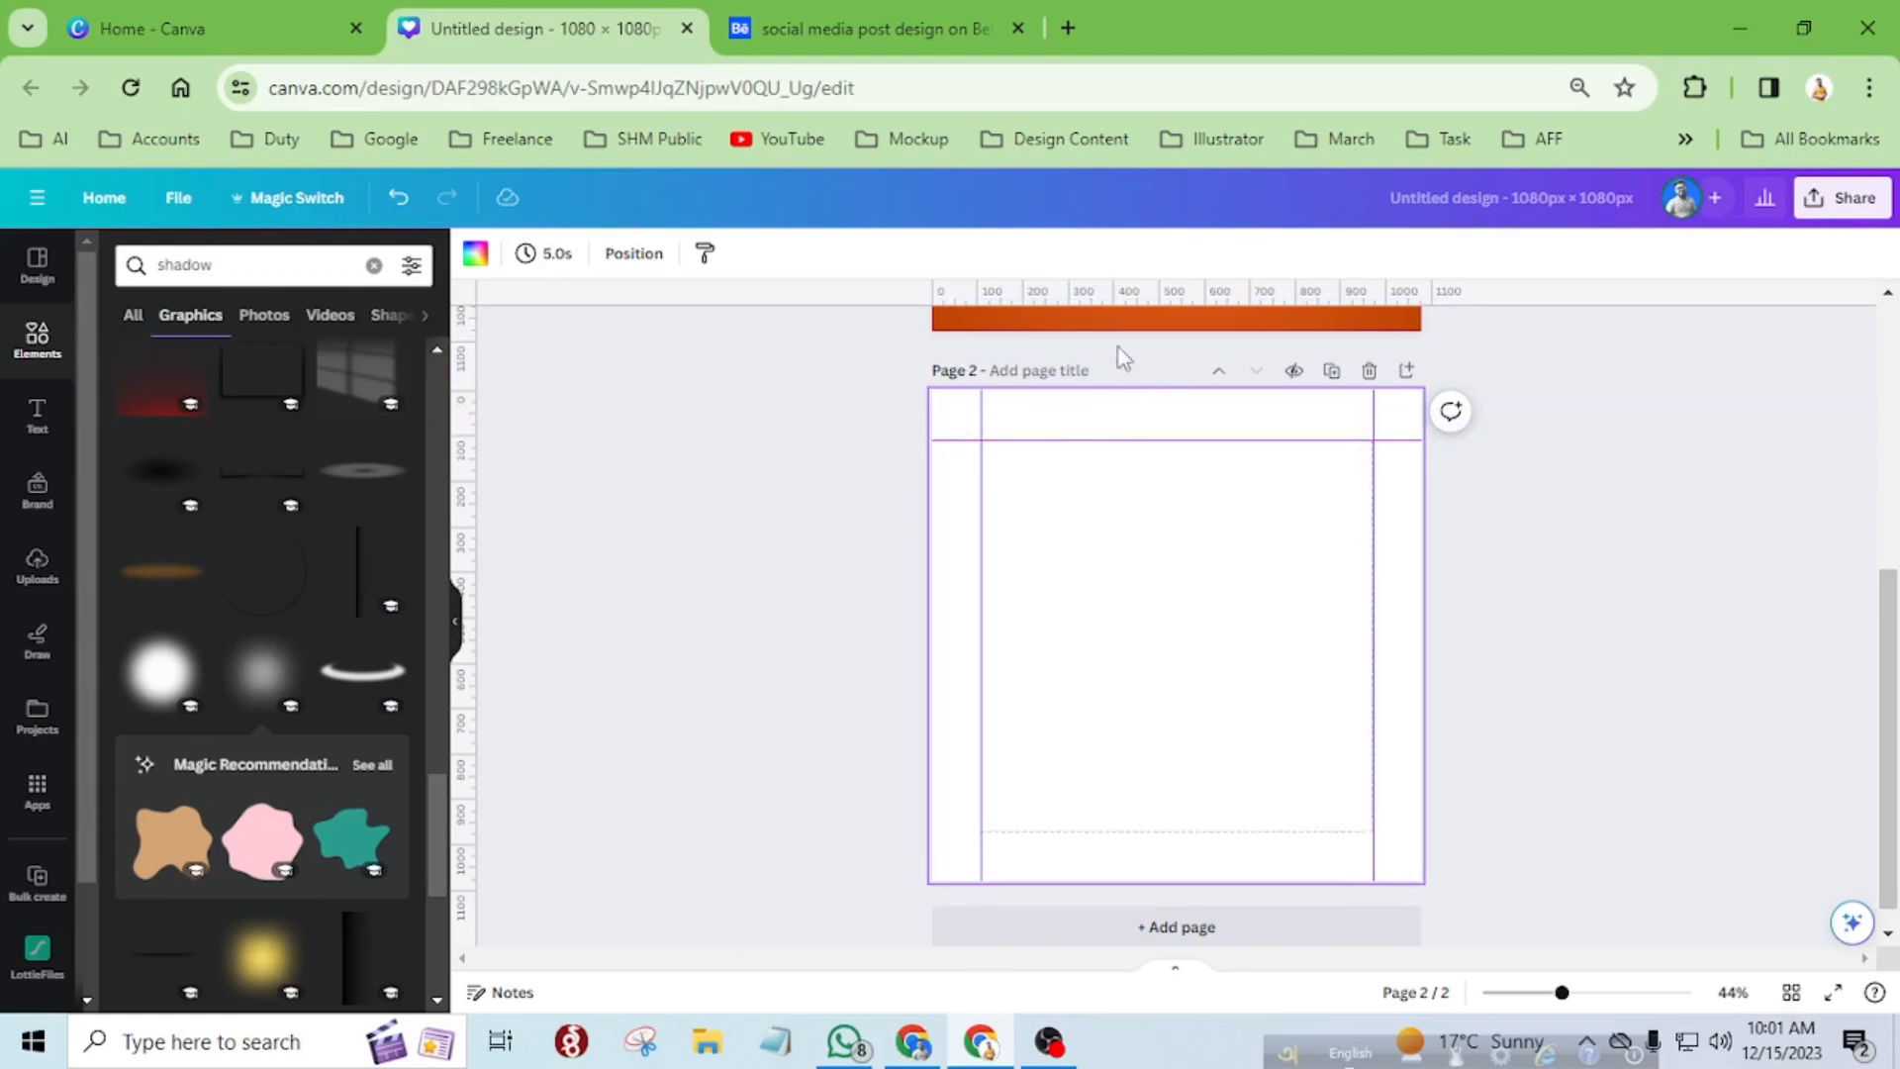
pyautogui.moveTo(1089, 300); pyautogui.dragTo(1102, 826)
# Add a single-image grid to page 2 from the elements library.
pyautogui.click(39, 348)
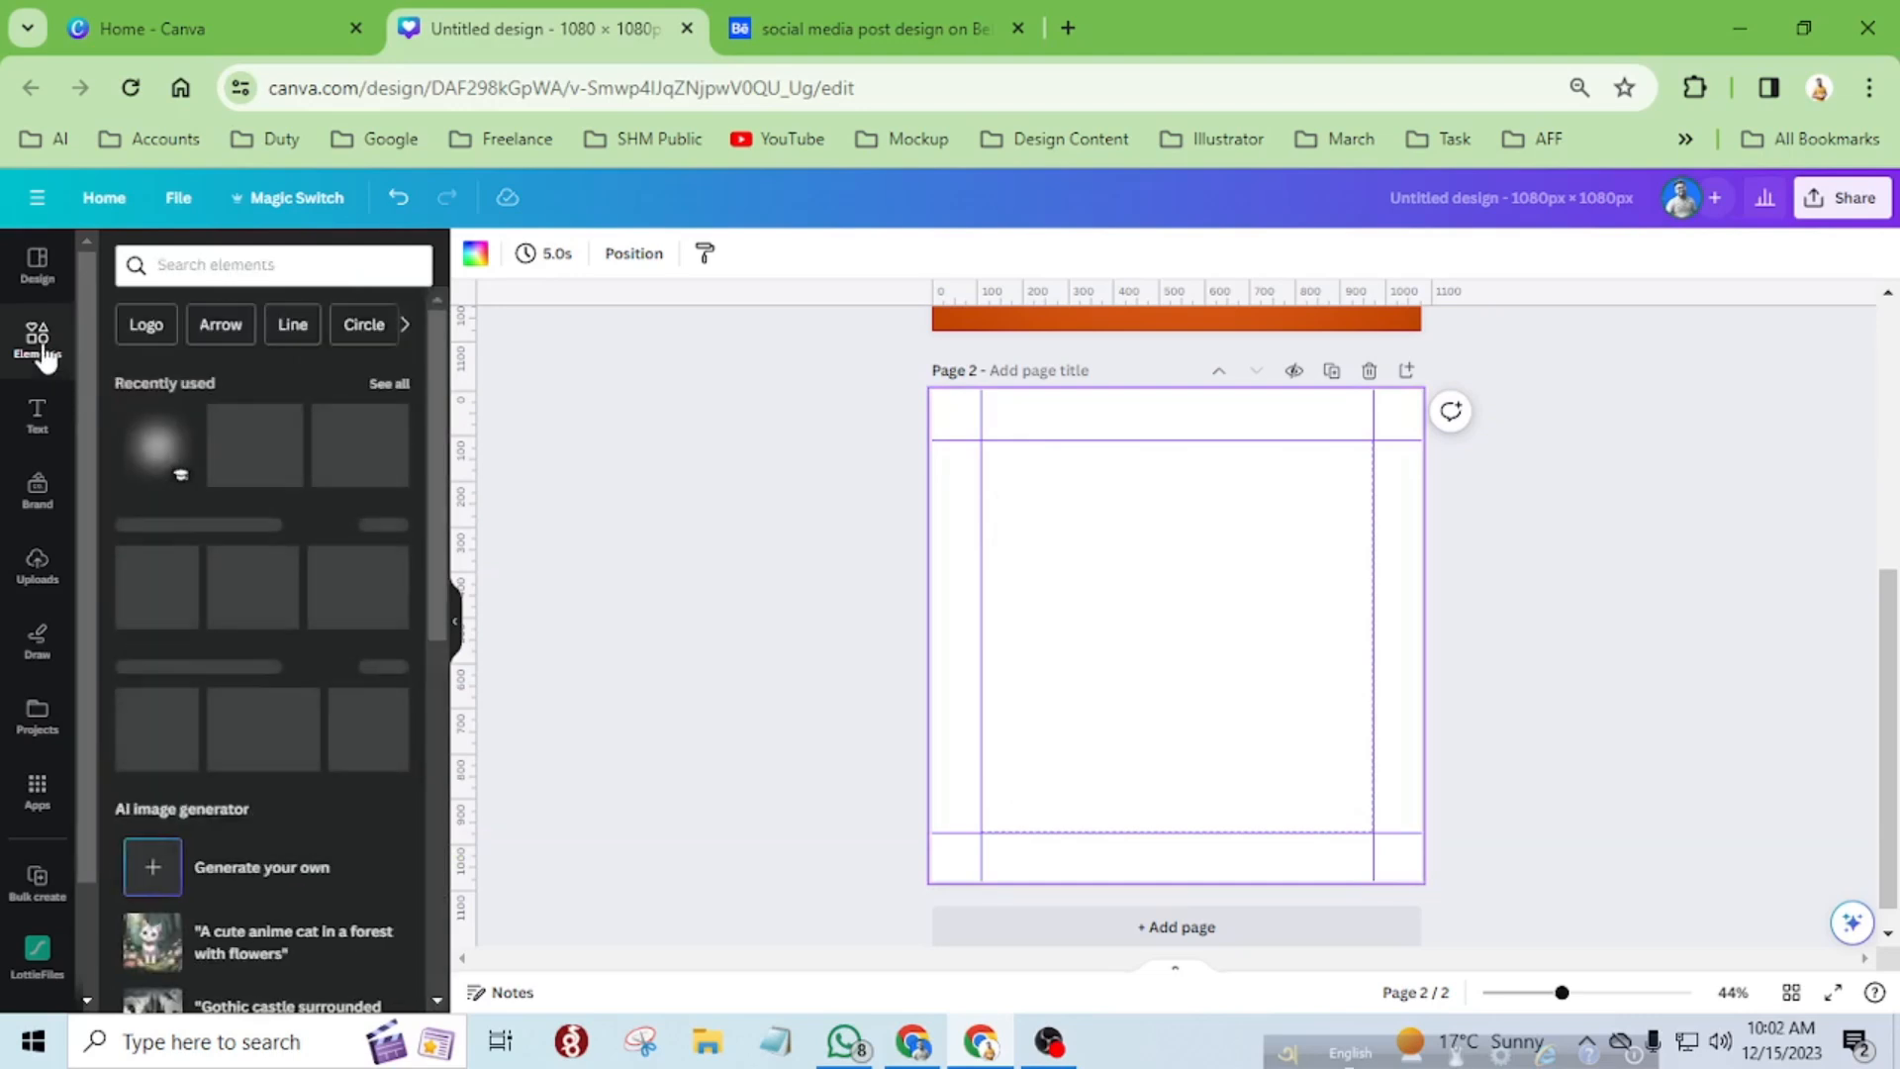
pyautogui.scroll(-8, 332, 663)
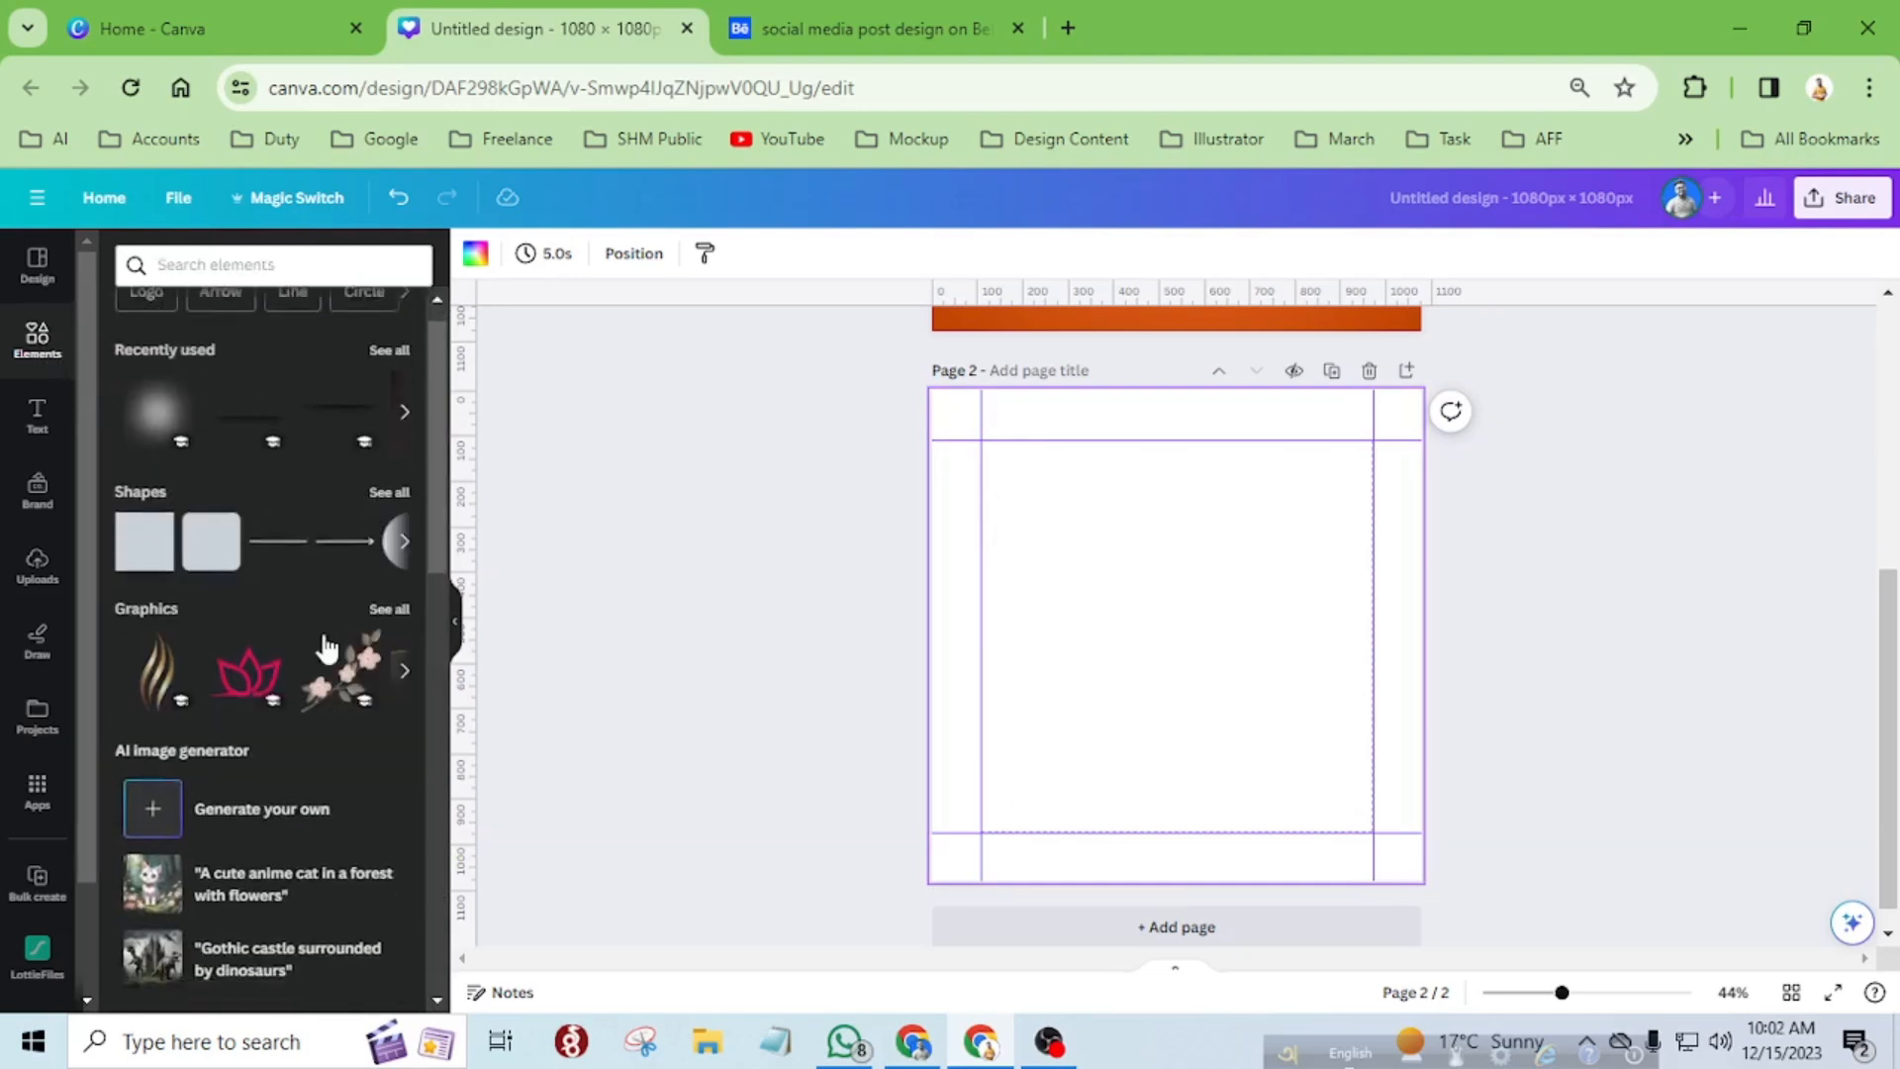
pyautogui.scroll(-5, 326, 643)
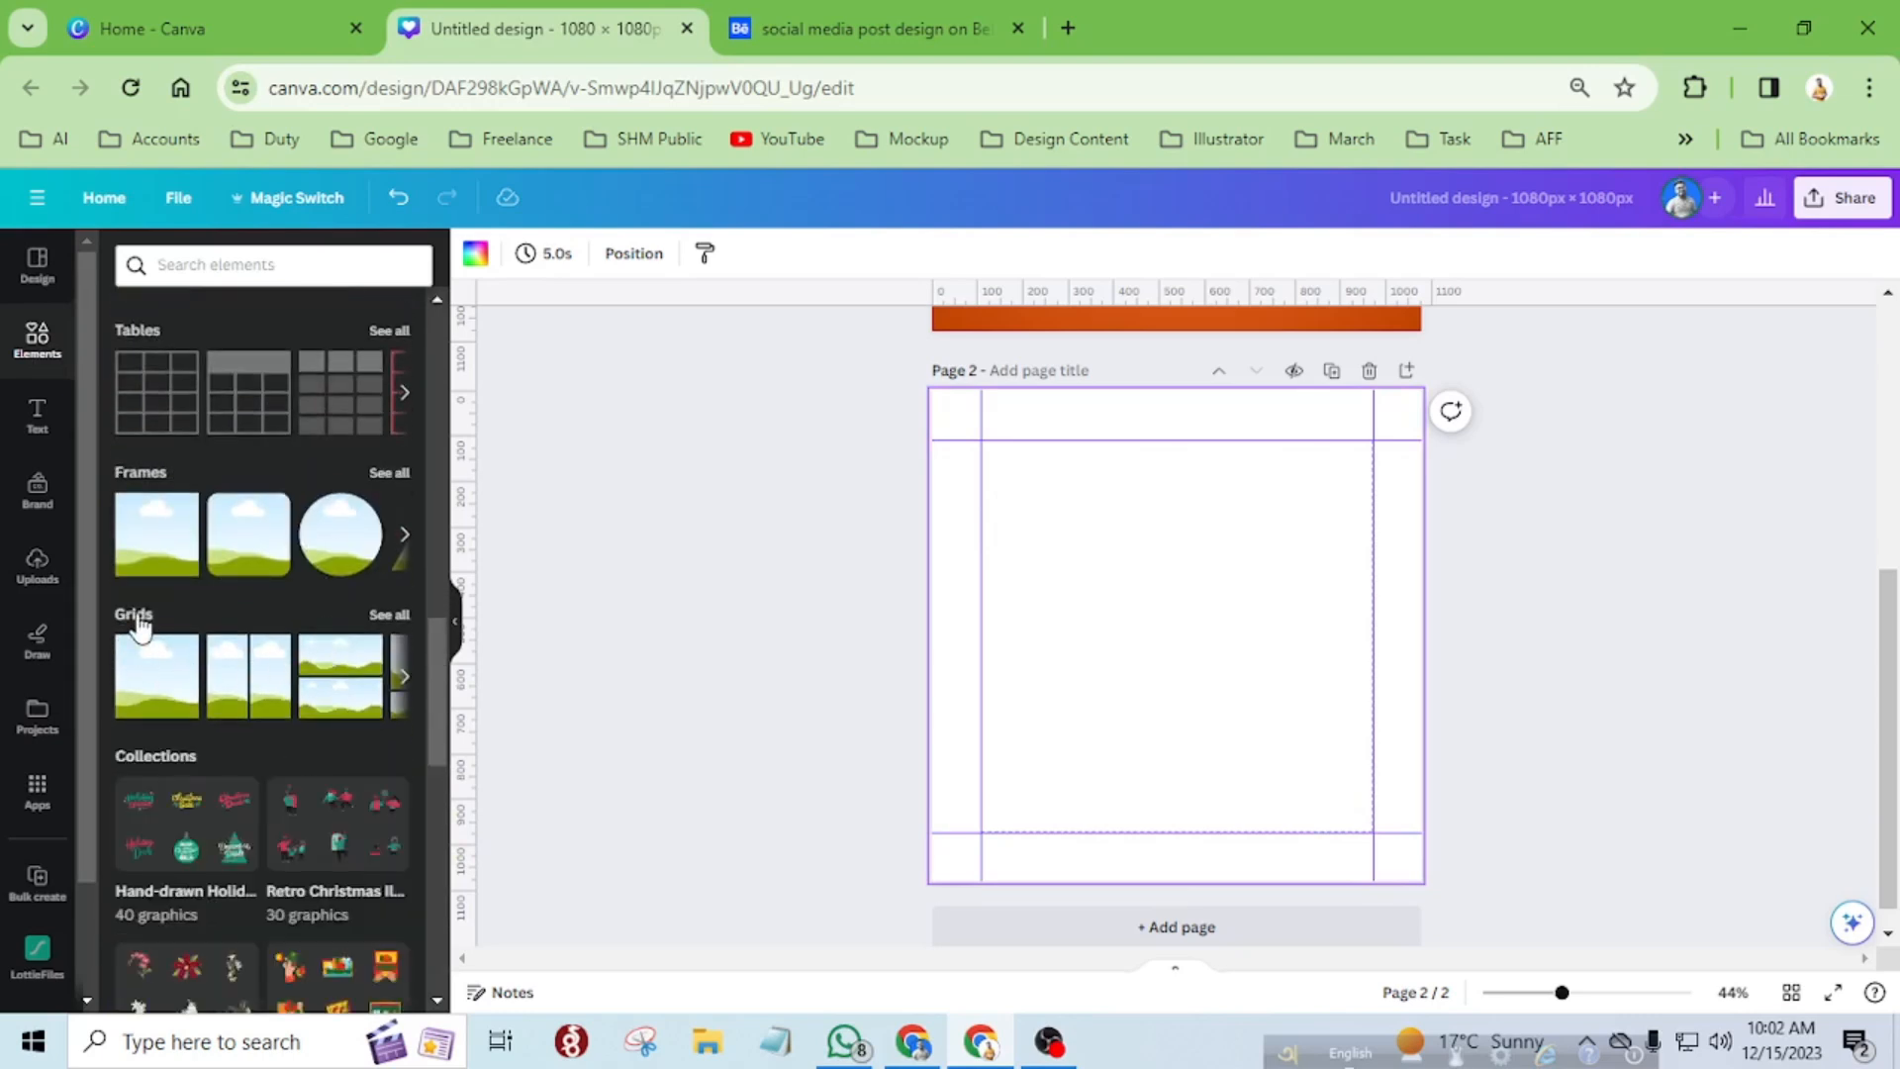
pyautogui.click(165, 681)
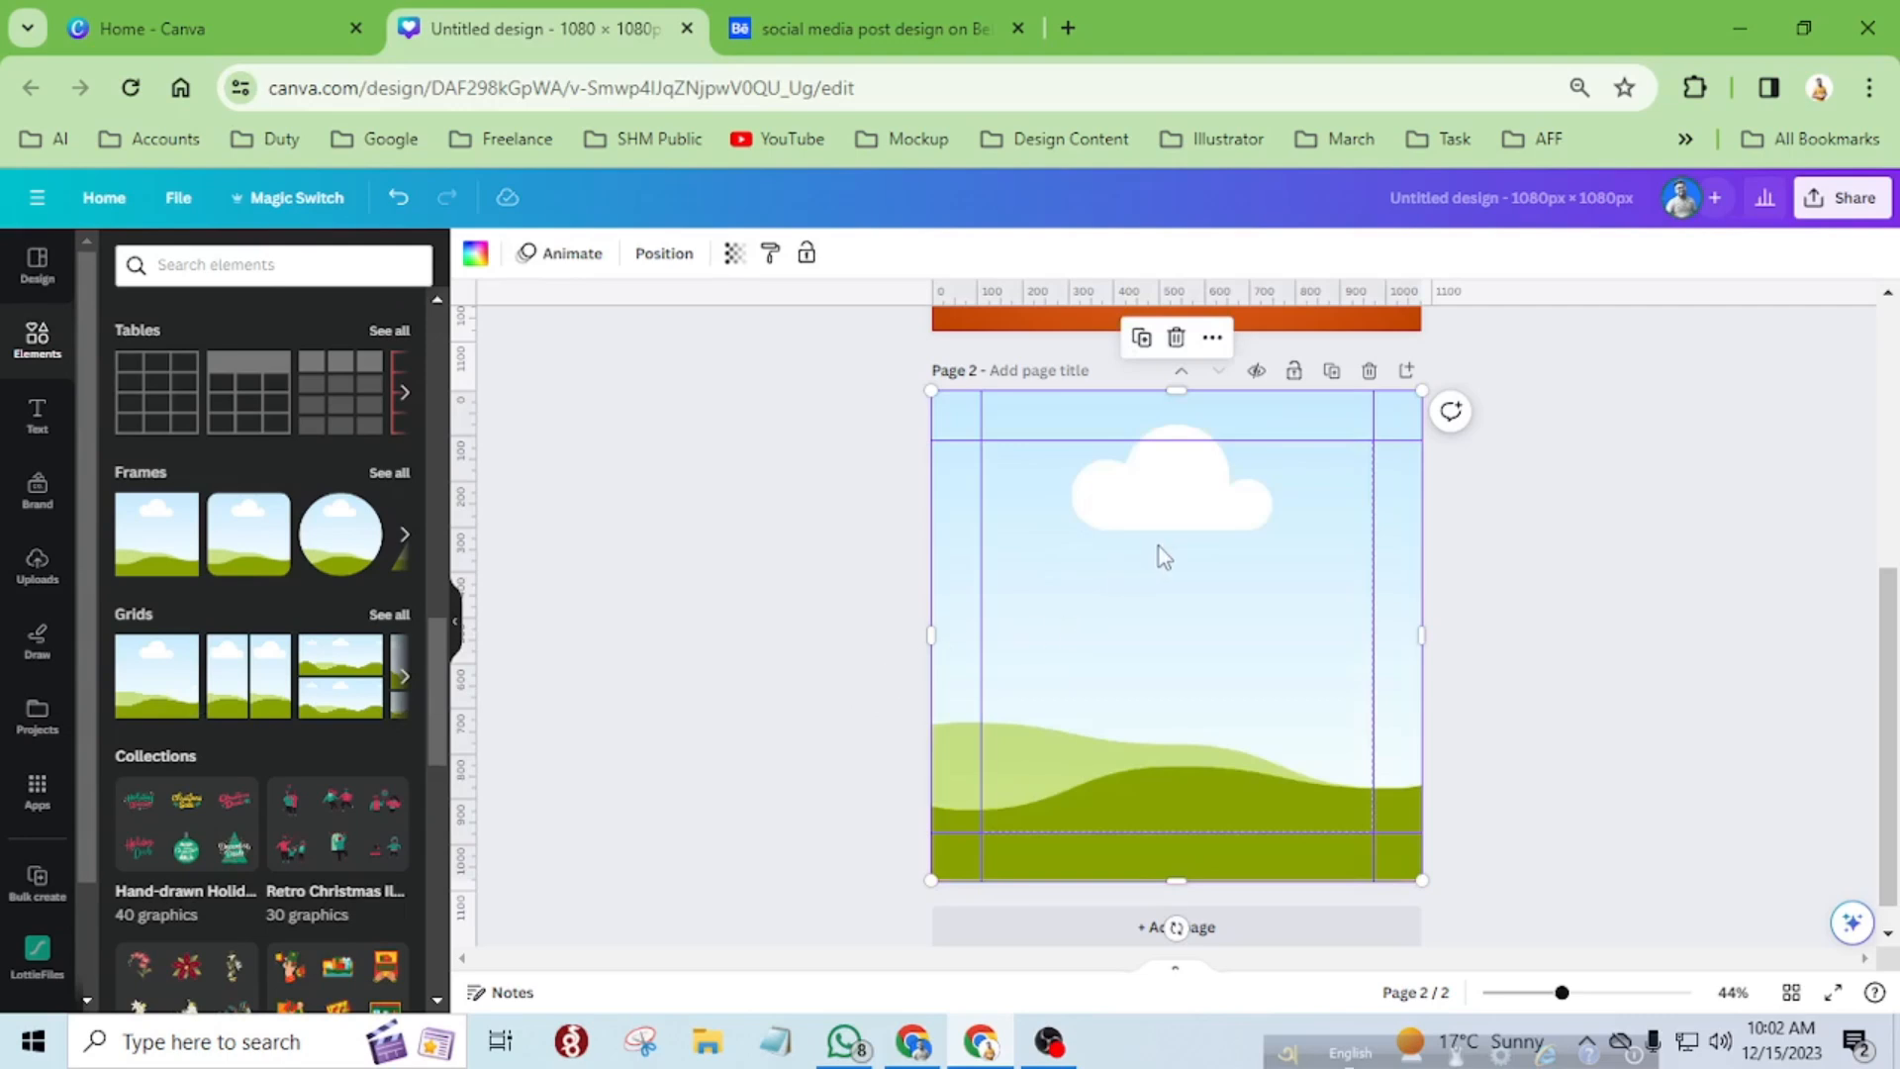
# Shrink the grid to a narrow strip, rotate it 90° to lie horizontally, and align it with the top-left guide corner.
pyautogui.moveTo(924, 639); pyautogui.dragTo(1089, 634)
pyautogui.moveTo(1419, 624); pyautogui.dragTo(1187, 613)
pyautogui.moveTo(1140, 394); pyautogui.dragTo(1152, 445)
pyautogui.moveTo(1135, 874); pyautogui.dragTo(859, 650)
pyautogui.moveTo(1124, 670); pyautogui.dragTo(1157, 526)
pyautogui.moveTo(1327, 495); pyautogui.dragTo(1266, 494)
pyautogui.moveTo(1099, 540); pyautogui.dragTo(1124, 469)
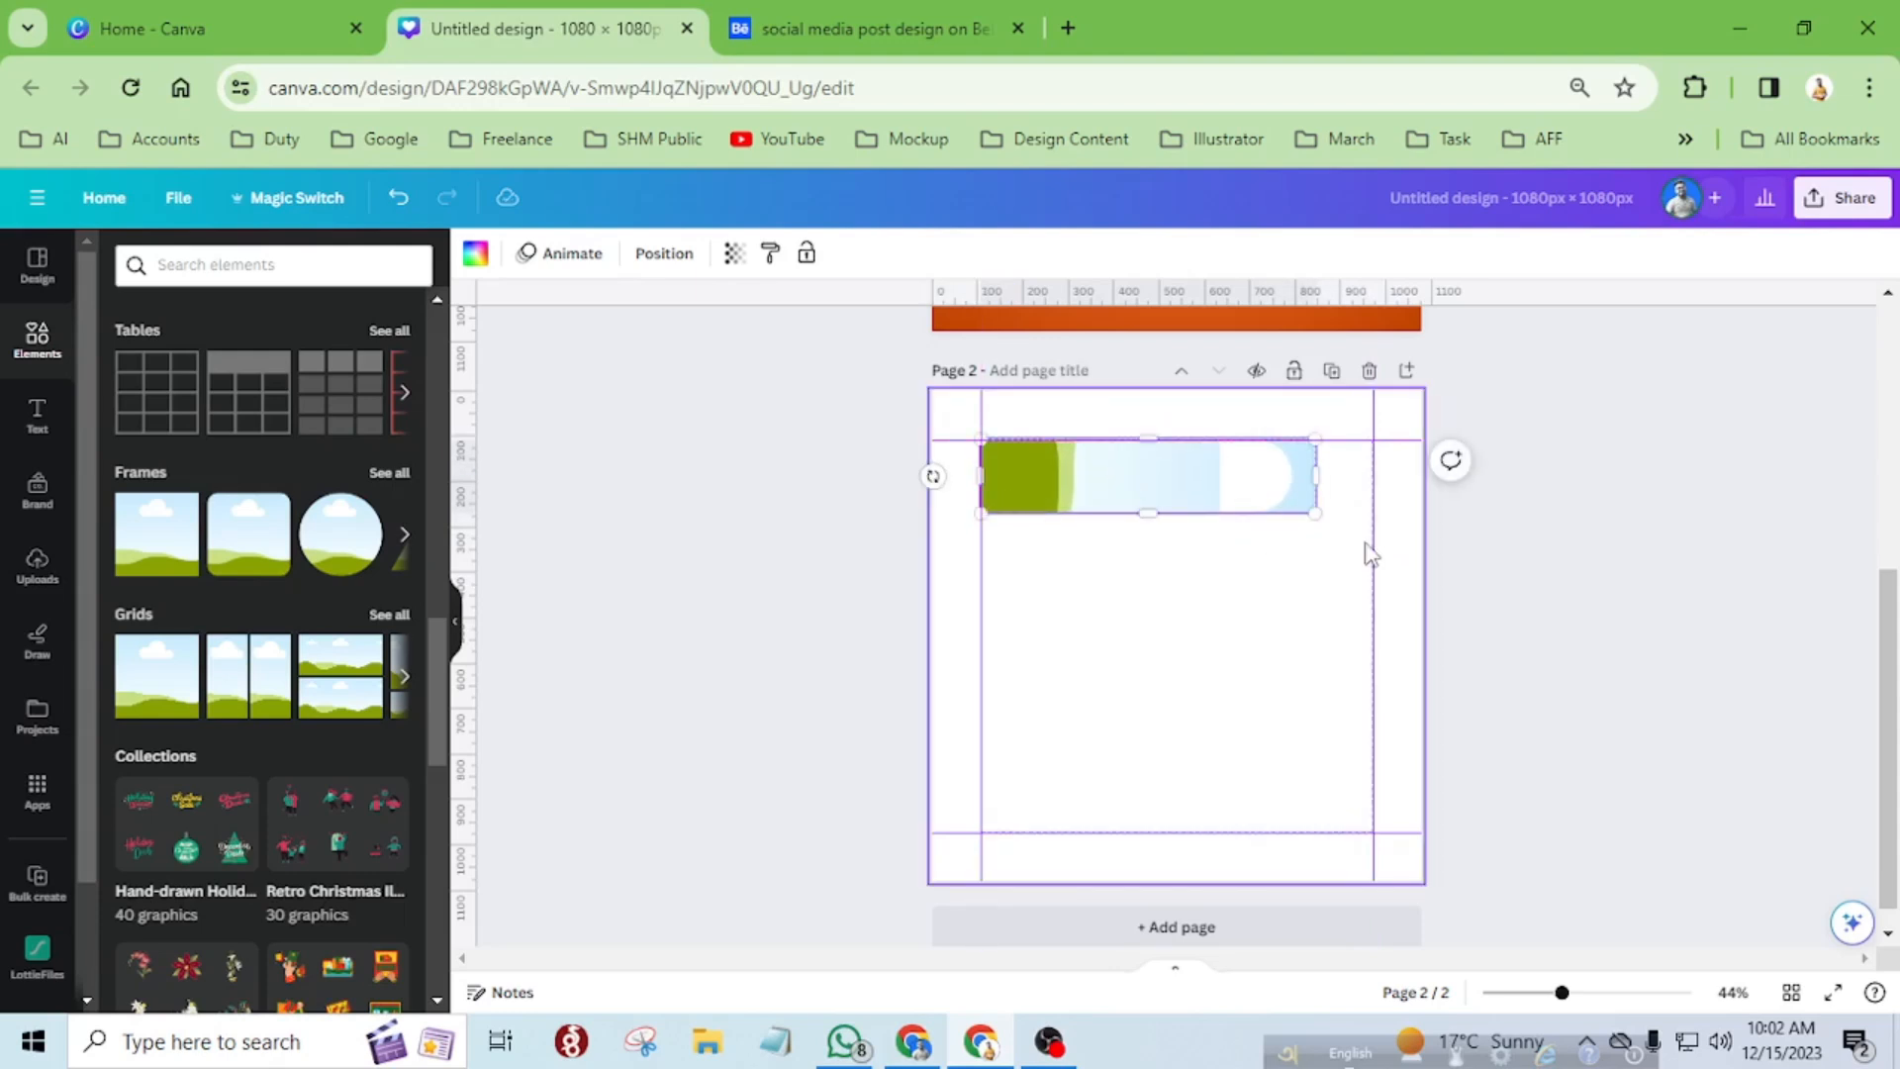
# Duplicate the strip down the page to make five rows, staggered alternately against the left and right guides.
pyautogui.click(1001, 585)
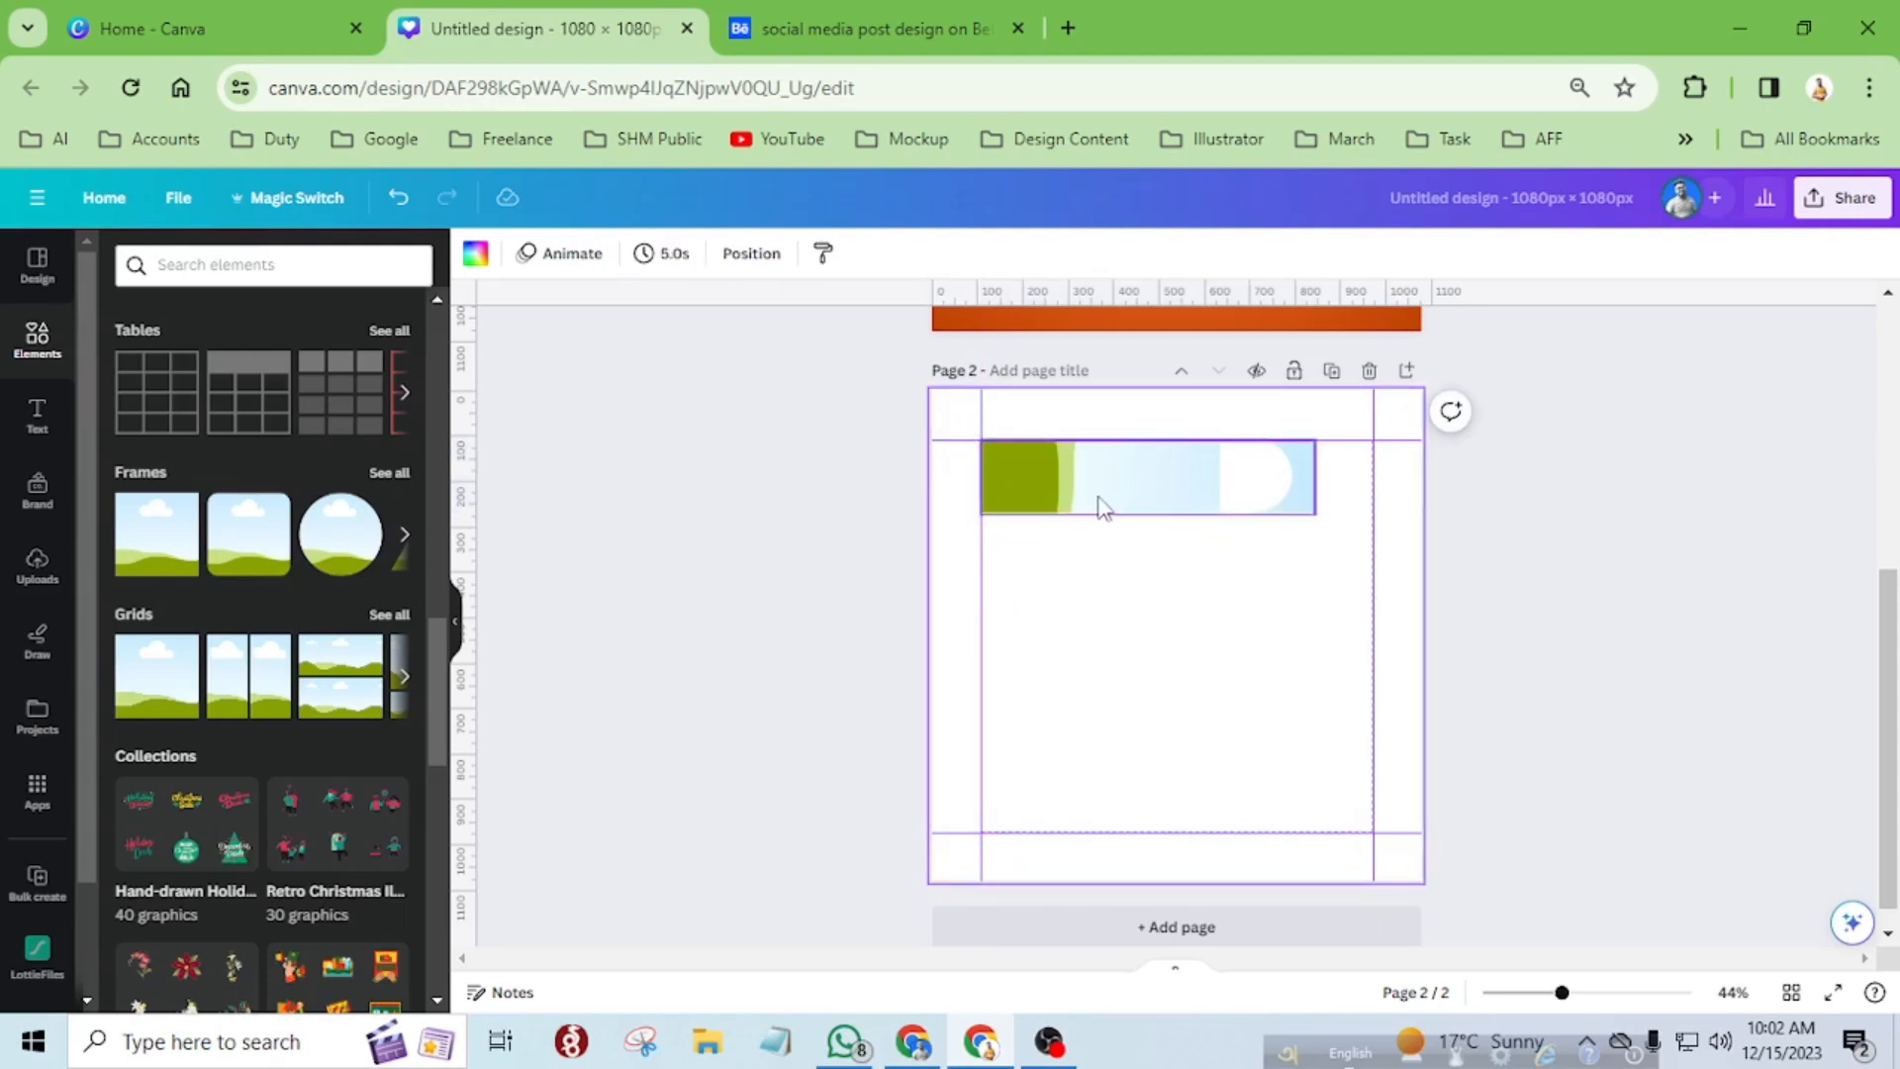
pyautogui.click(1103, 506)
pyautogui.keyDown('alt'); pyautogui.moveTo(1084, 489); pyautogui.dragTo(1046, 819); pyautogui.keyUp('alt')
pyautogui.keyDown('shift'); pyautogui.click(1016, 570); pyautogui.keyUp('shift')
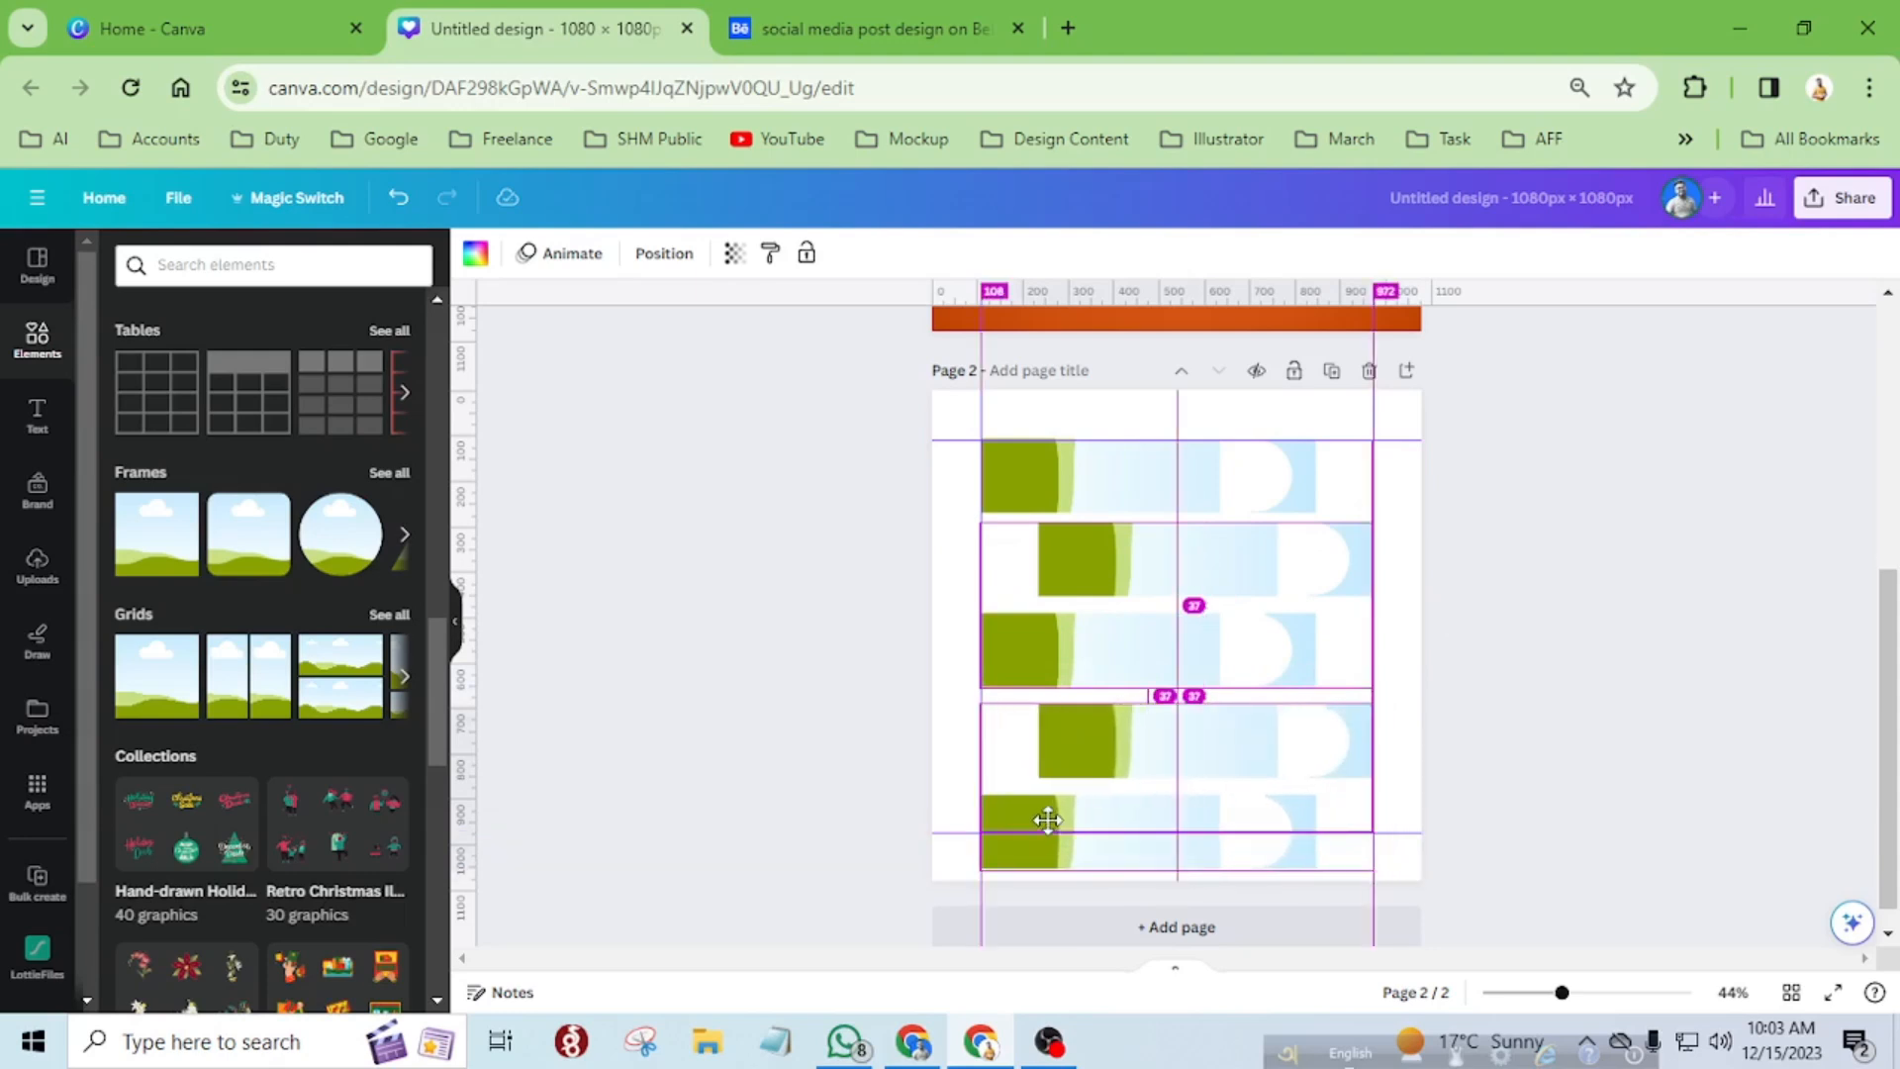
pyautogui.keyDown('alt'); pyautogui.moveTo(1046, 819); pyautogui.dragTo(1048, 823); pyautogui.keyUp('alt')
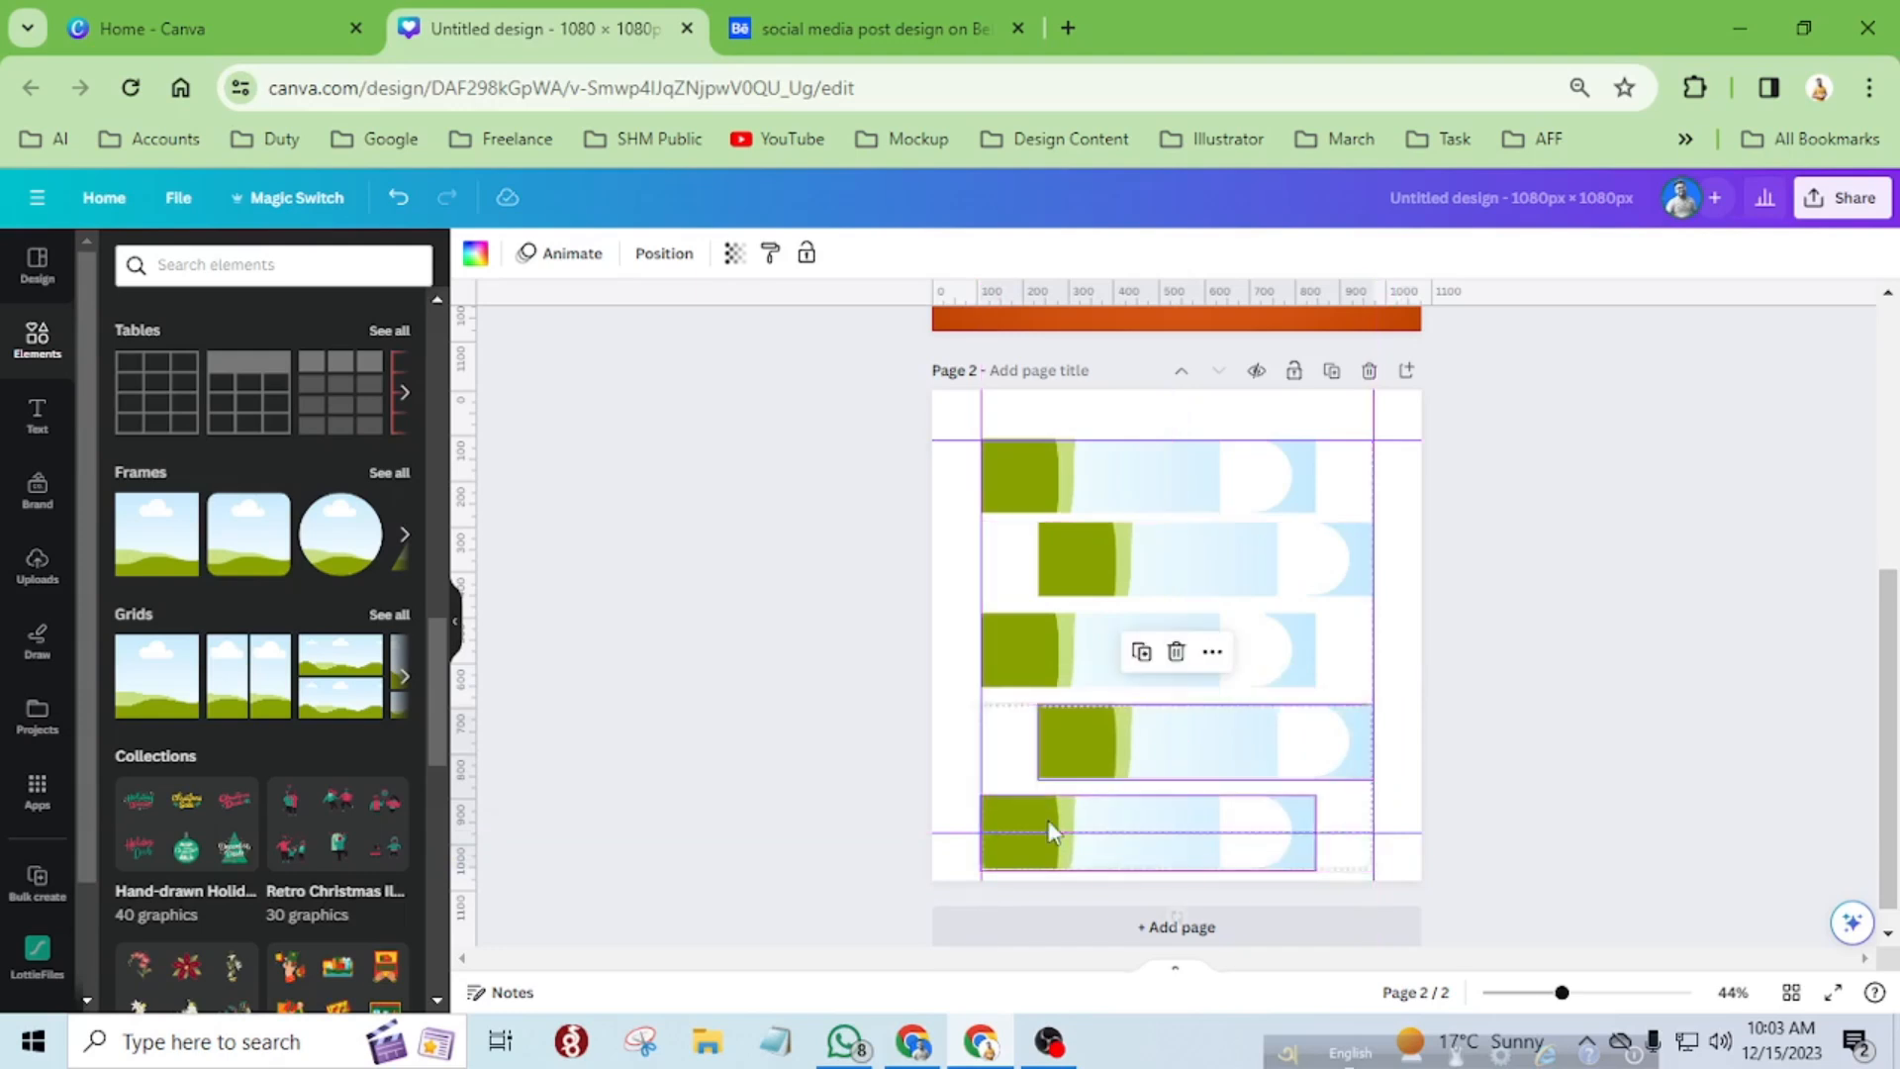
# Scale all five strips together to 788 px wide and 864 px high to fit between the top and bottom guides.
pyautogui.moveTo(971, 484); pyautogui.dragTo(1217, 835)
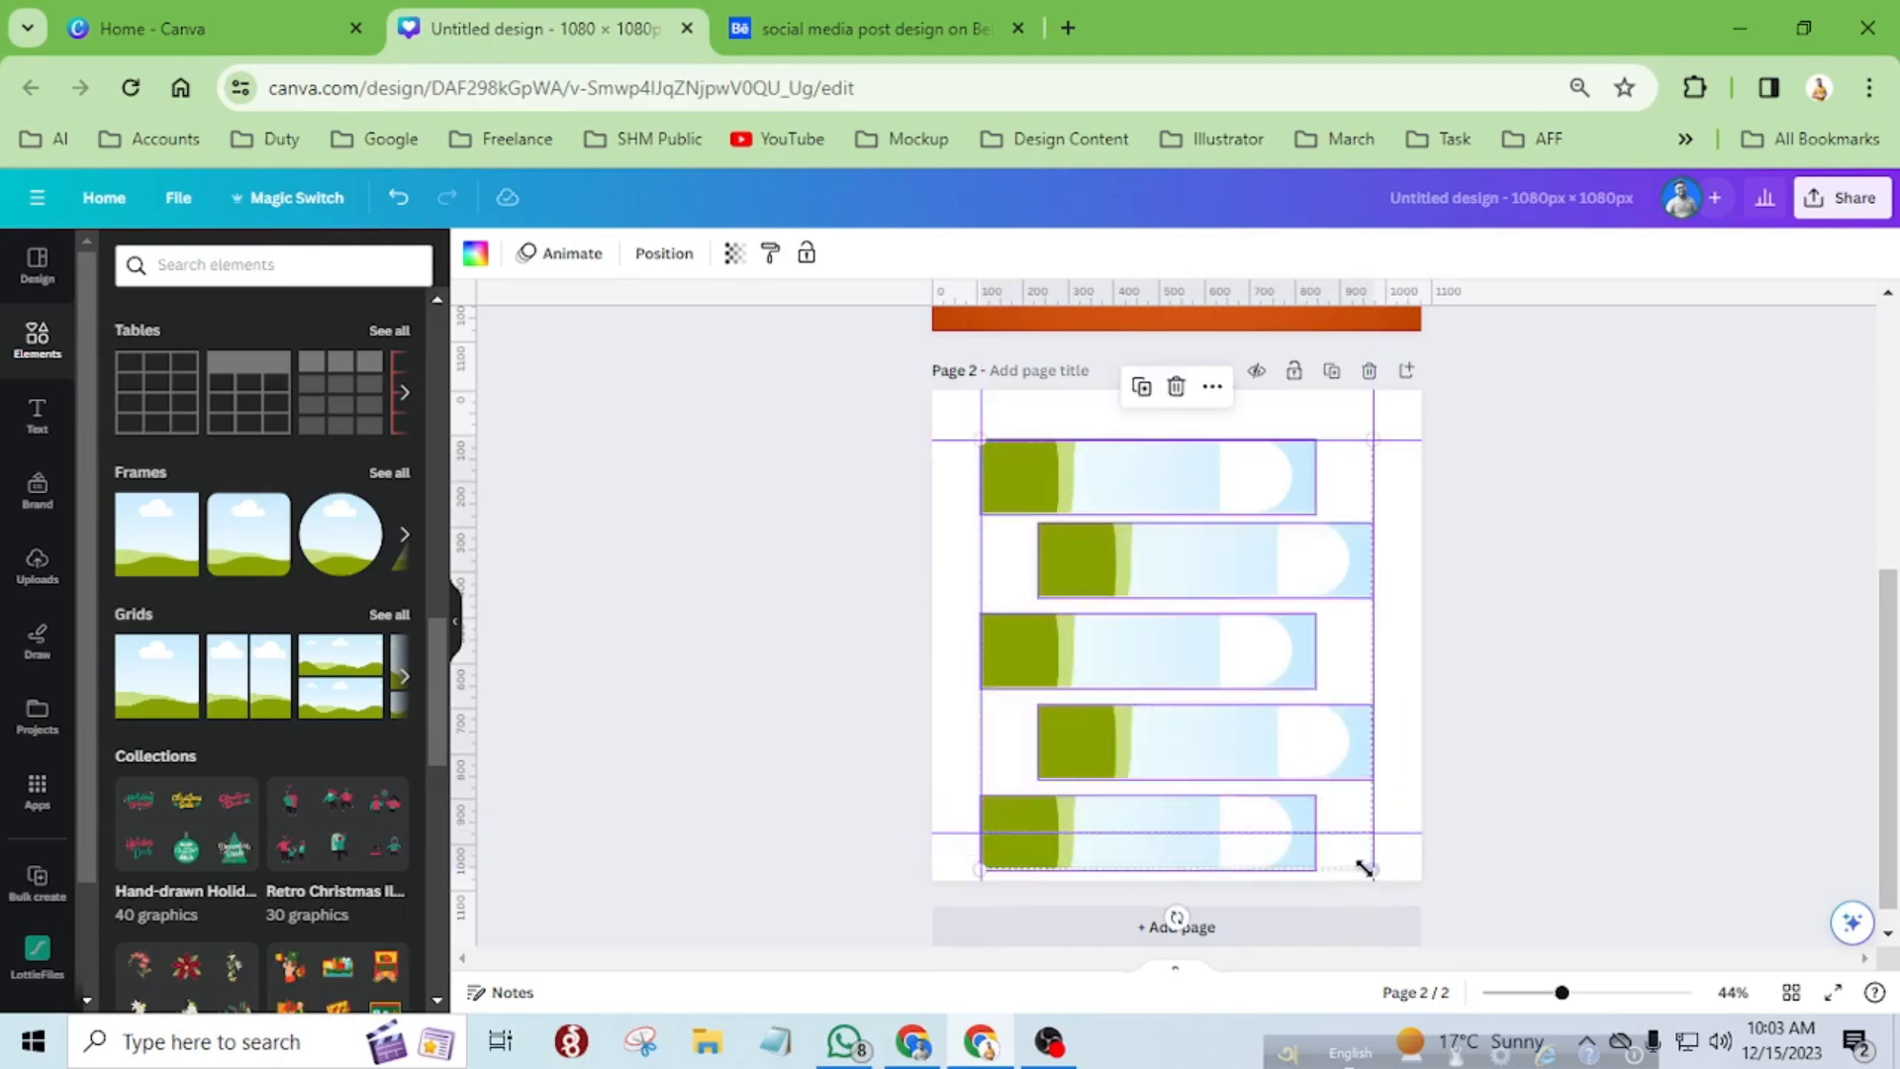
pyautogui.moveTo(1368, 869); pyautogui.dragTo(1337, 831)
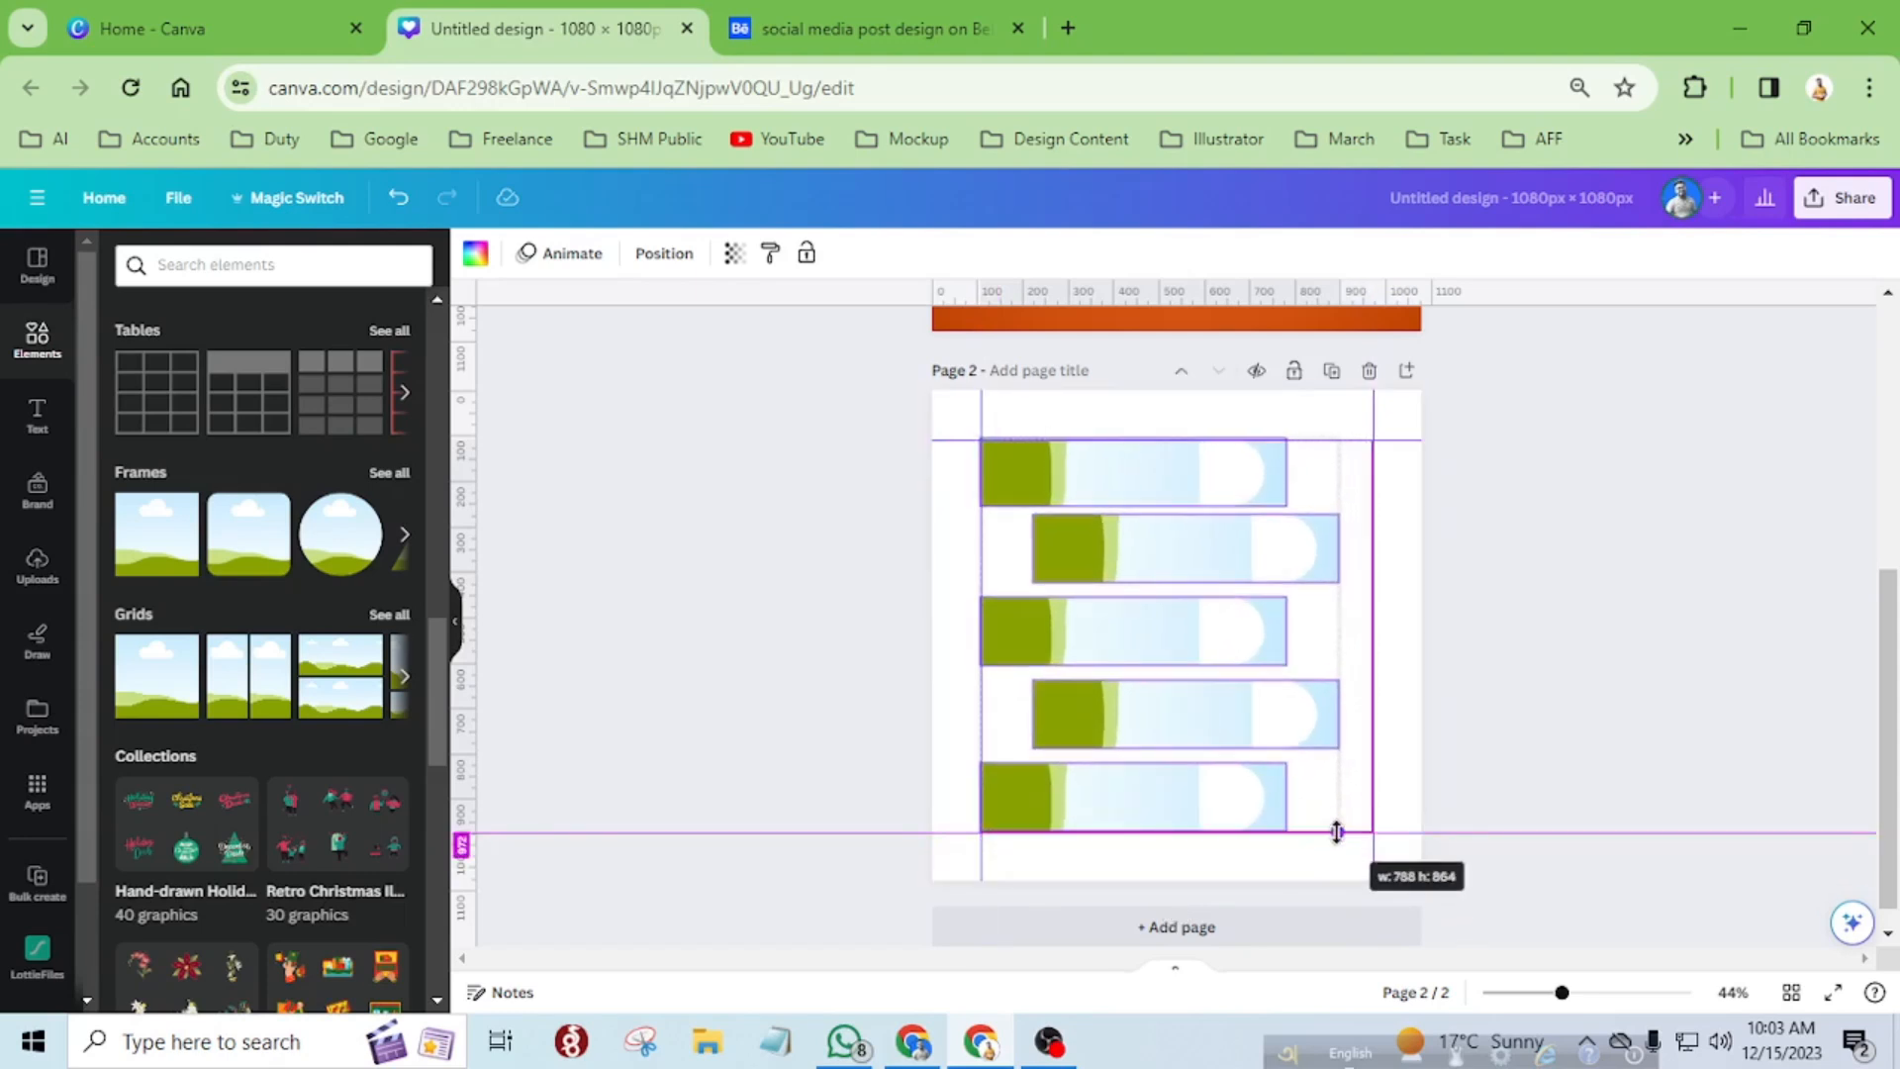
pyautogui.moveTo(1336, 831); pyautogui.dragTo(1337, 831)
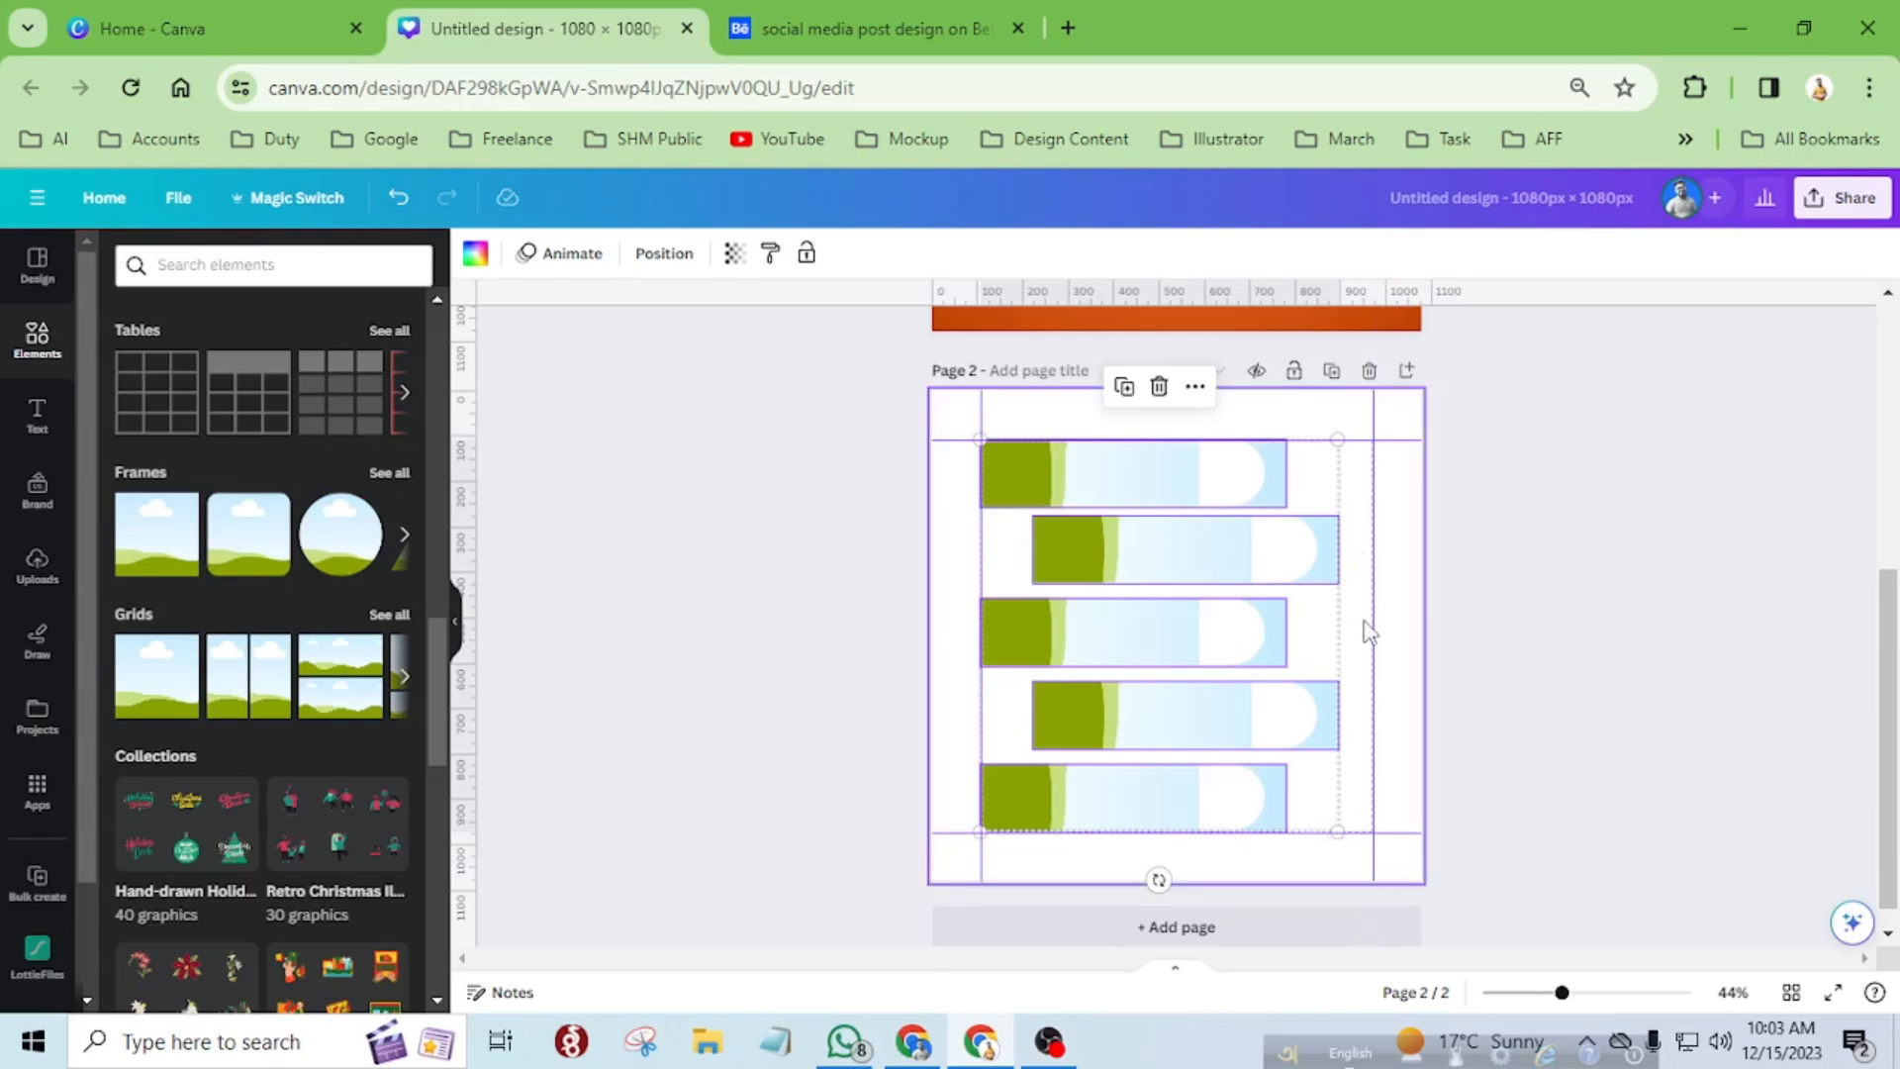
# Lengthen the second and fourth strips to the right guide, and extend the first, third and fifth strips slightly to a matching length.
pyautogui.click(1316, 543)
pyautogui.moveTo(1337, 549); pyautogui.dragTo(1372, 550)
pyautogui.click(1248, 643)
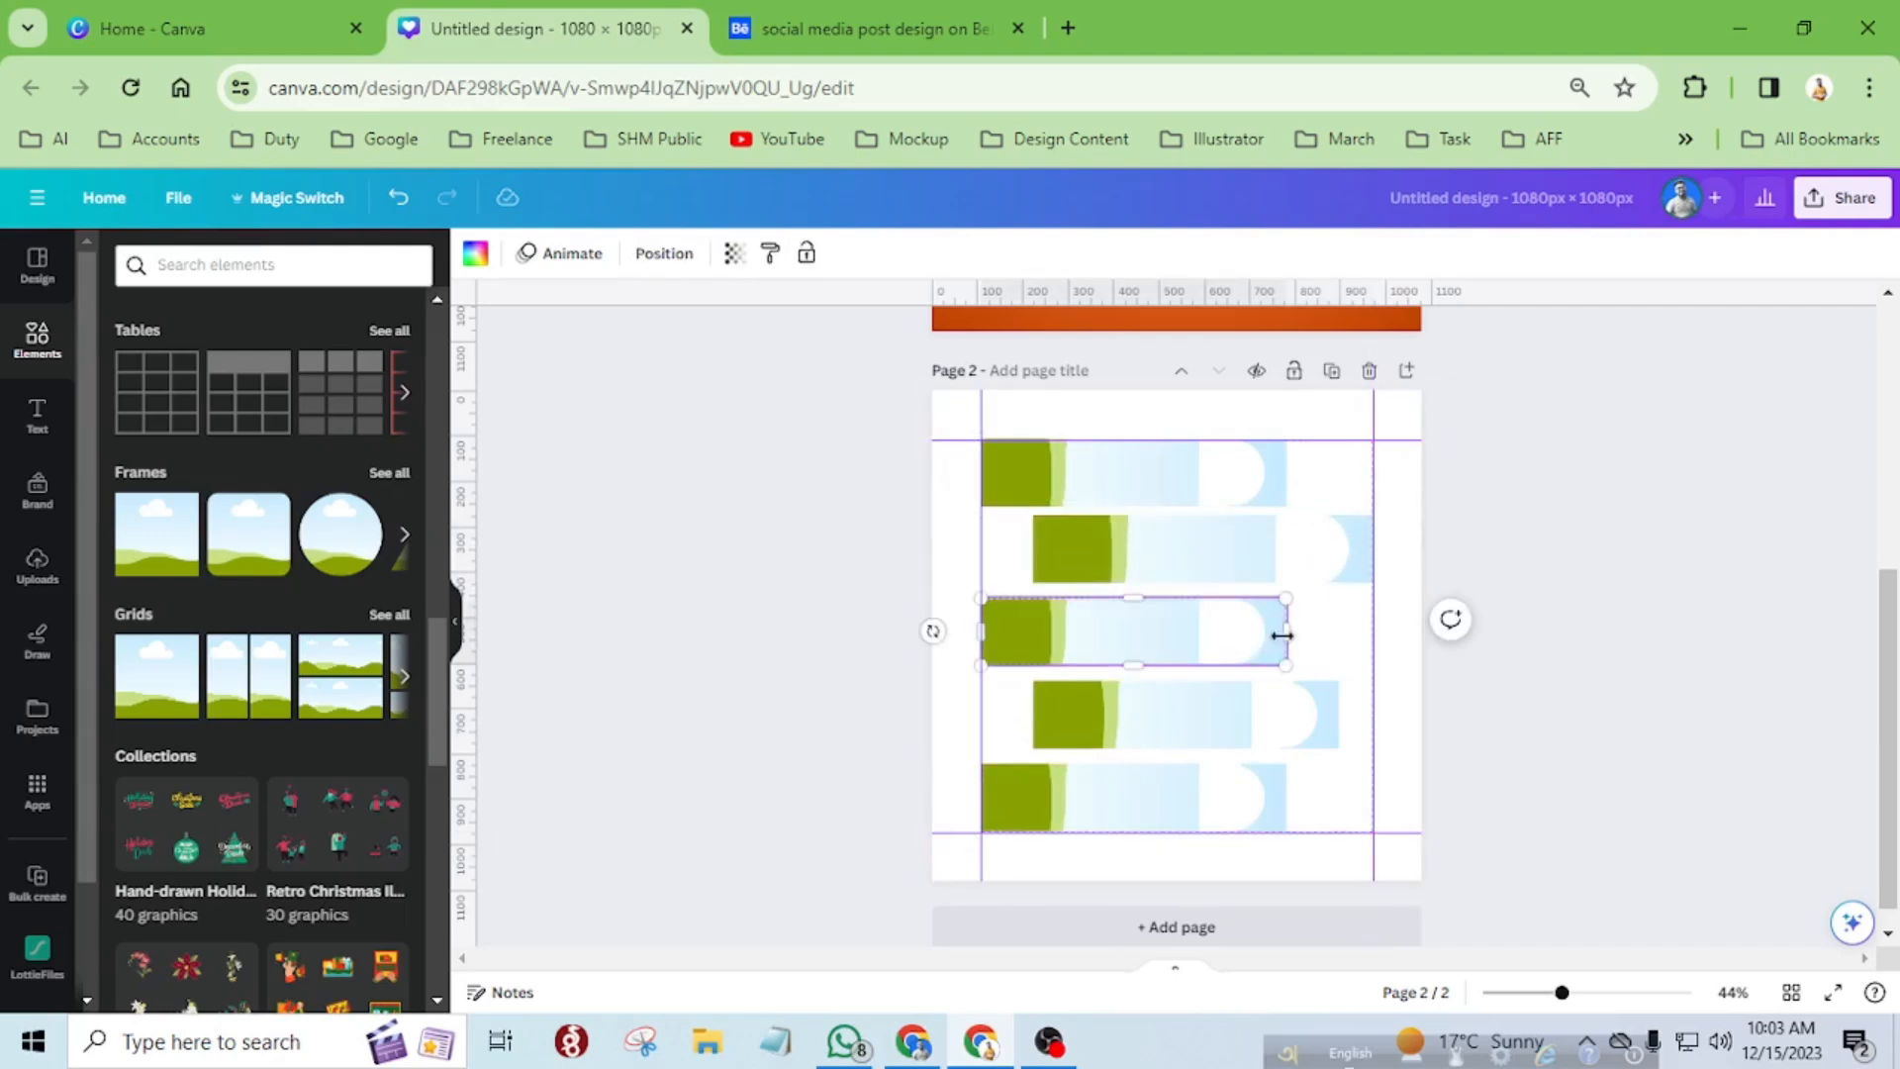
pyautogui.moveTo(1287, 630); pyautogui.dragTo(1303, 627)
pyautogui.click(1232, 492)
pyautogui.moveTo(1286, 479); pyautogui.dragTo(1303, 479)
pyautogui.click(1263, 793)
pyautogui.moveTo(1282, 798); pyautogui.dragTo(1299, 798)
pyautogui.click(1324, 737)
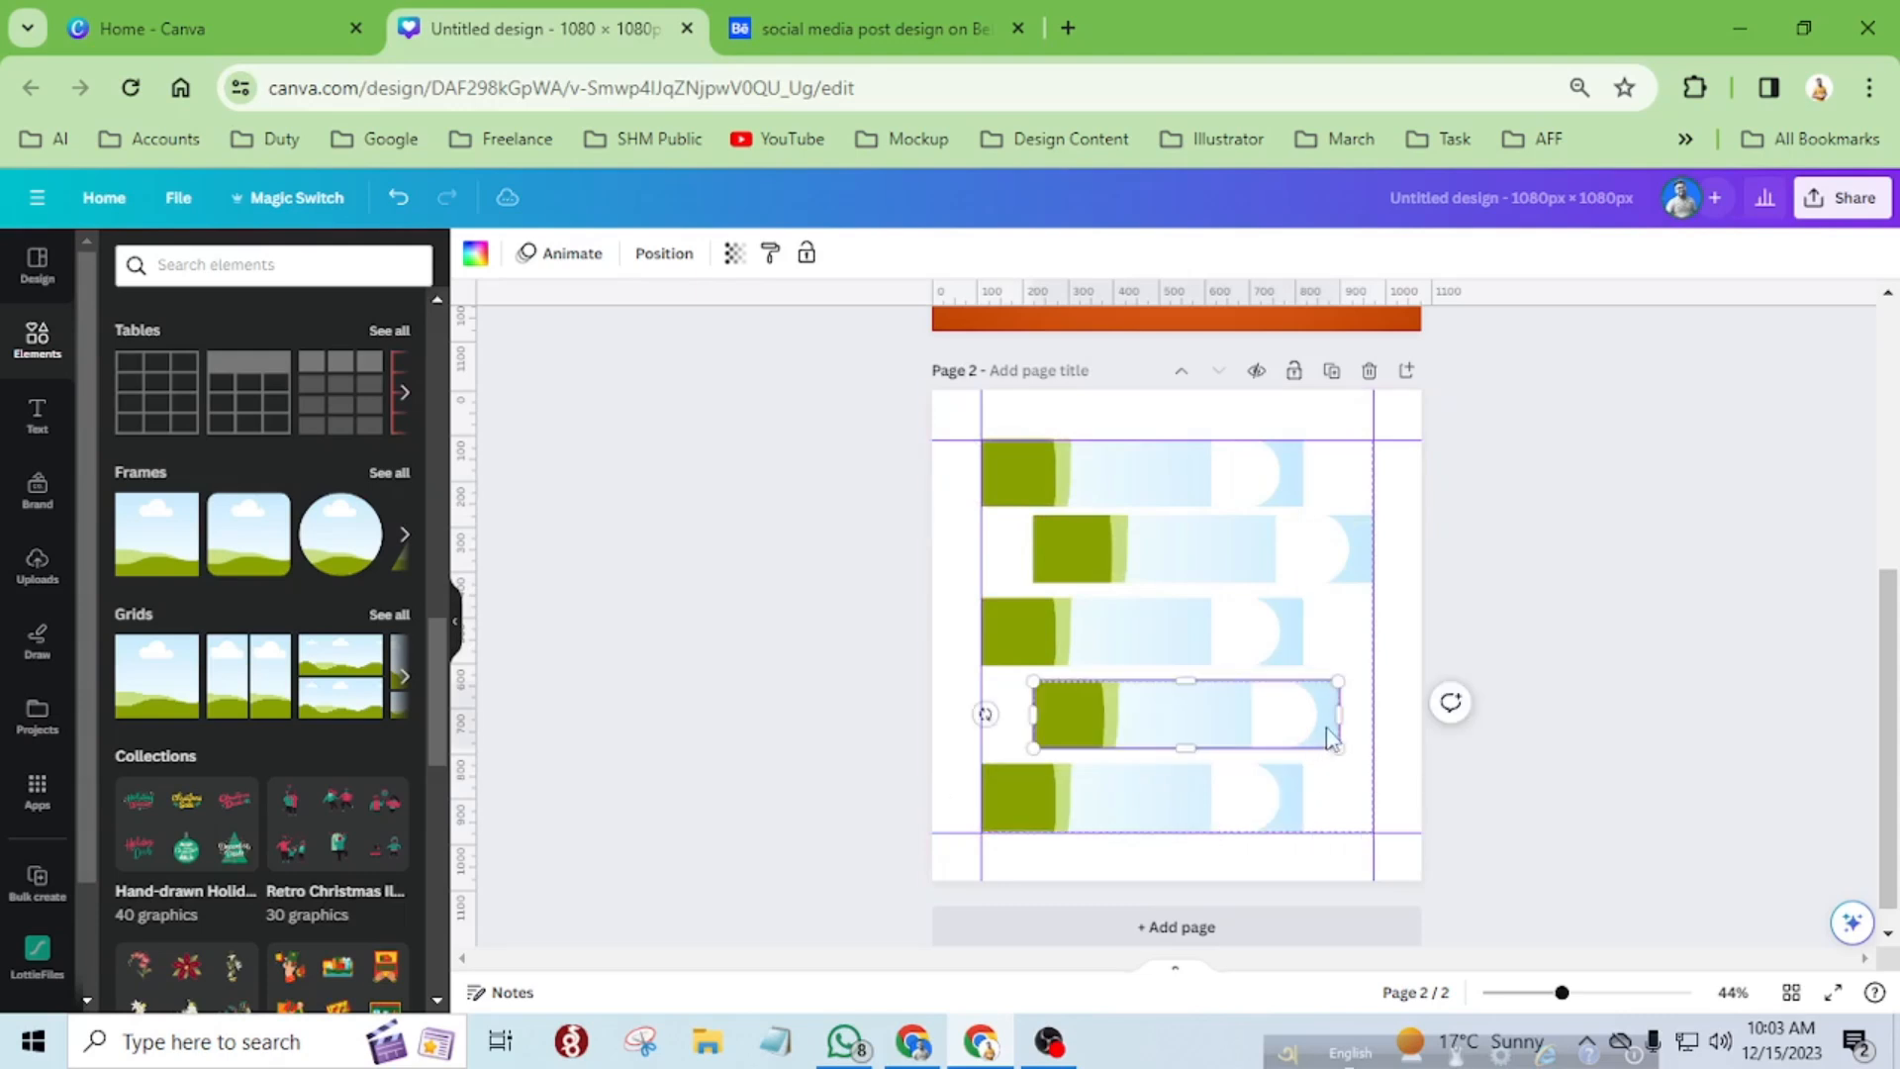
pyautogui.moveTo(1340, 713); pyautogui.dragTo(1371, 713)
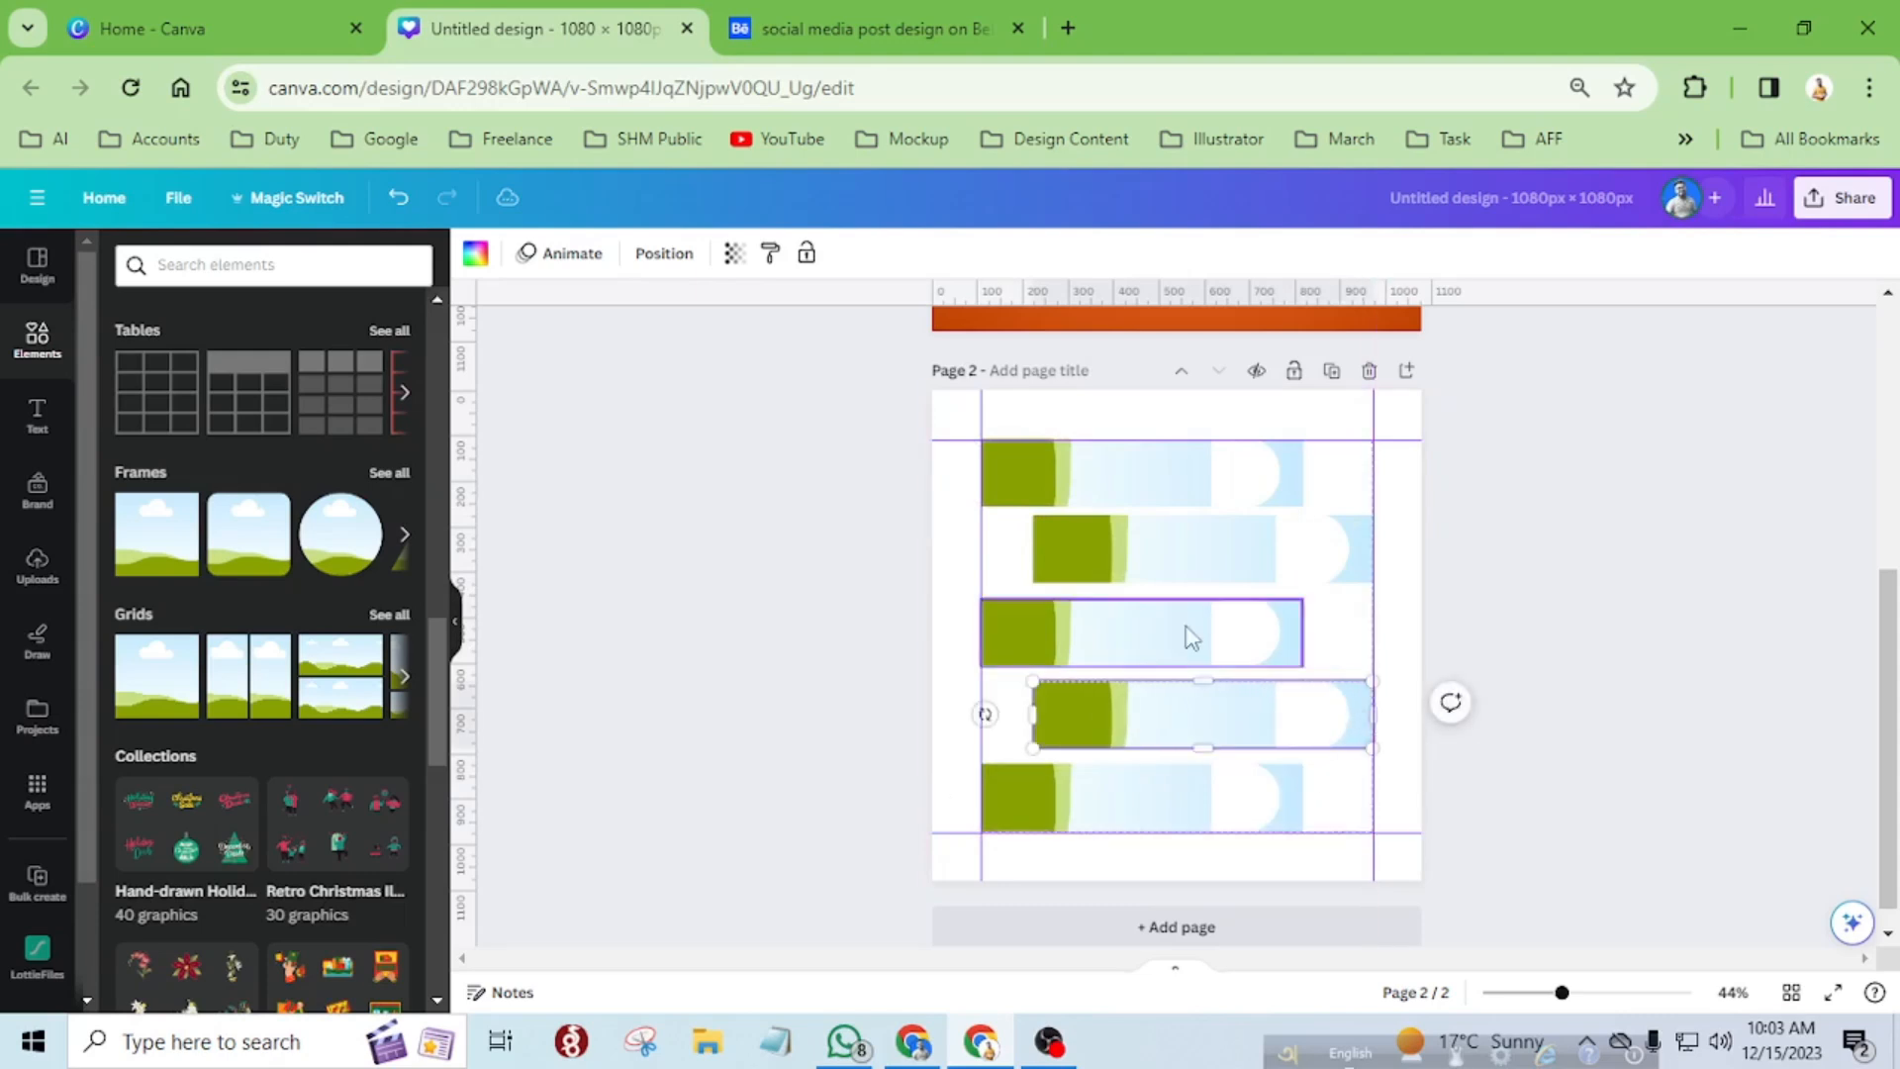
# Rotate all five strips together to a steep diagonal, scale them down, and position them inside the guides.
pyautogui.click(958, 542)
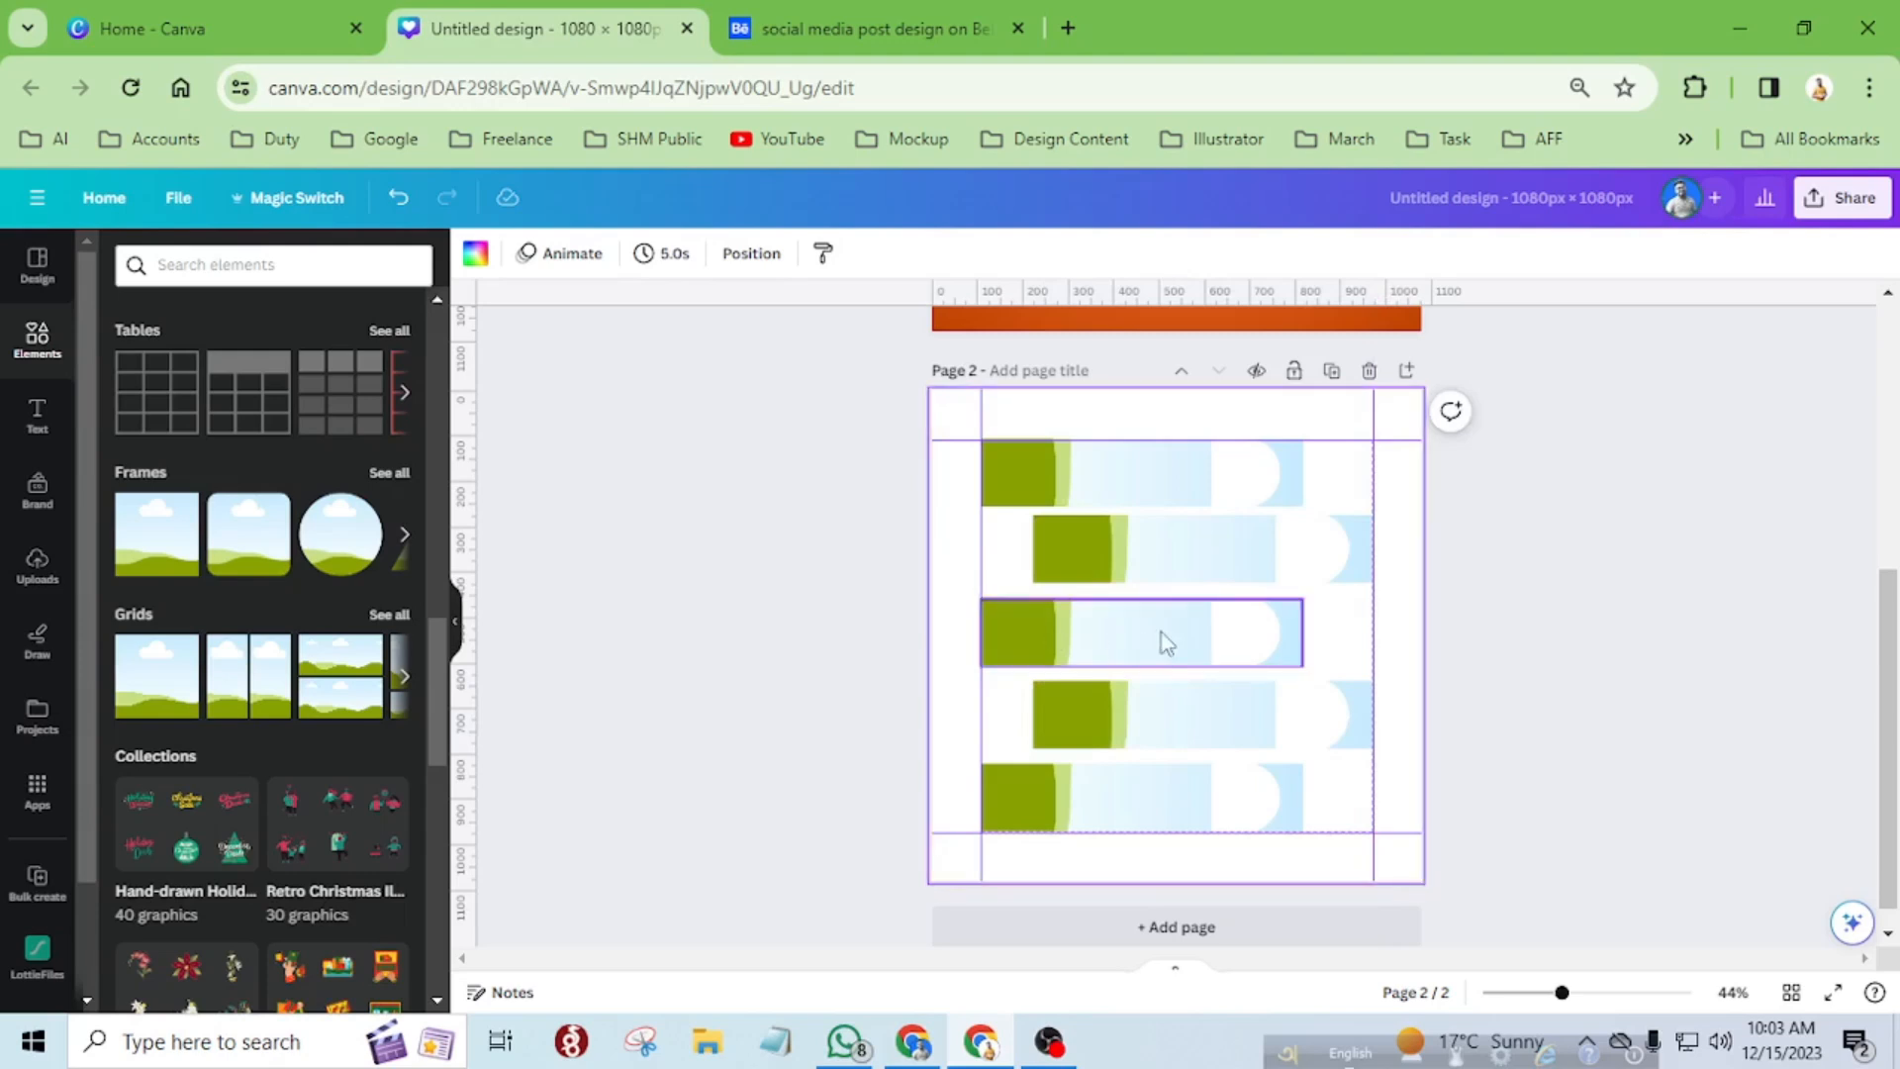
pyautogui.moveTo(954, 471); pyautogui.dragTo(1398, 749)
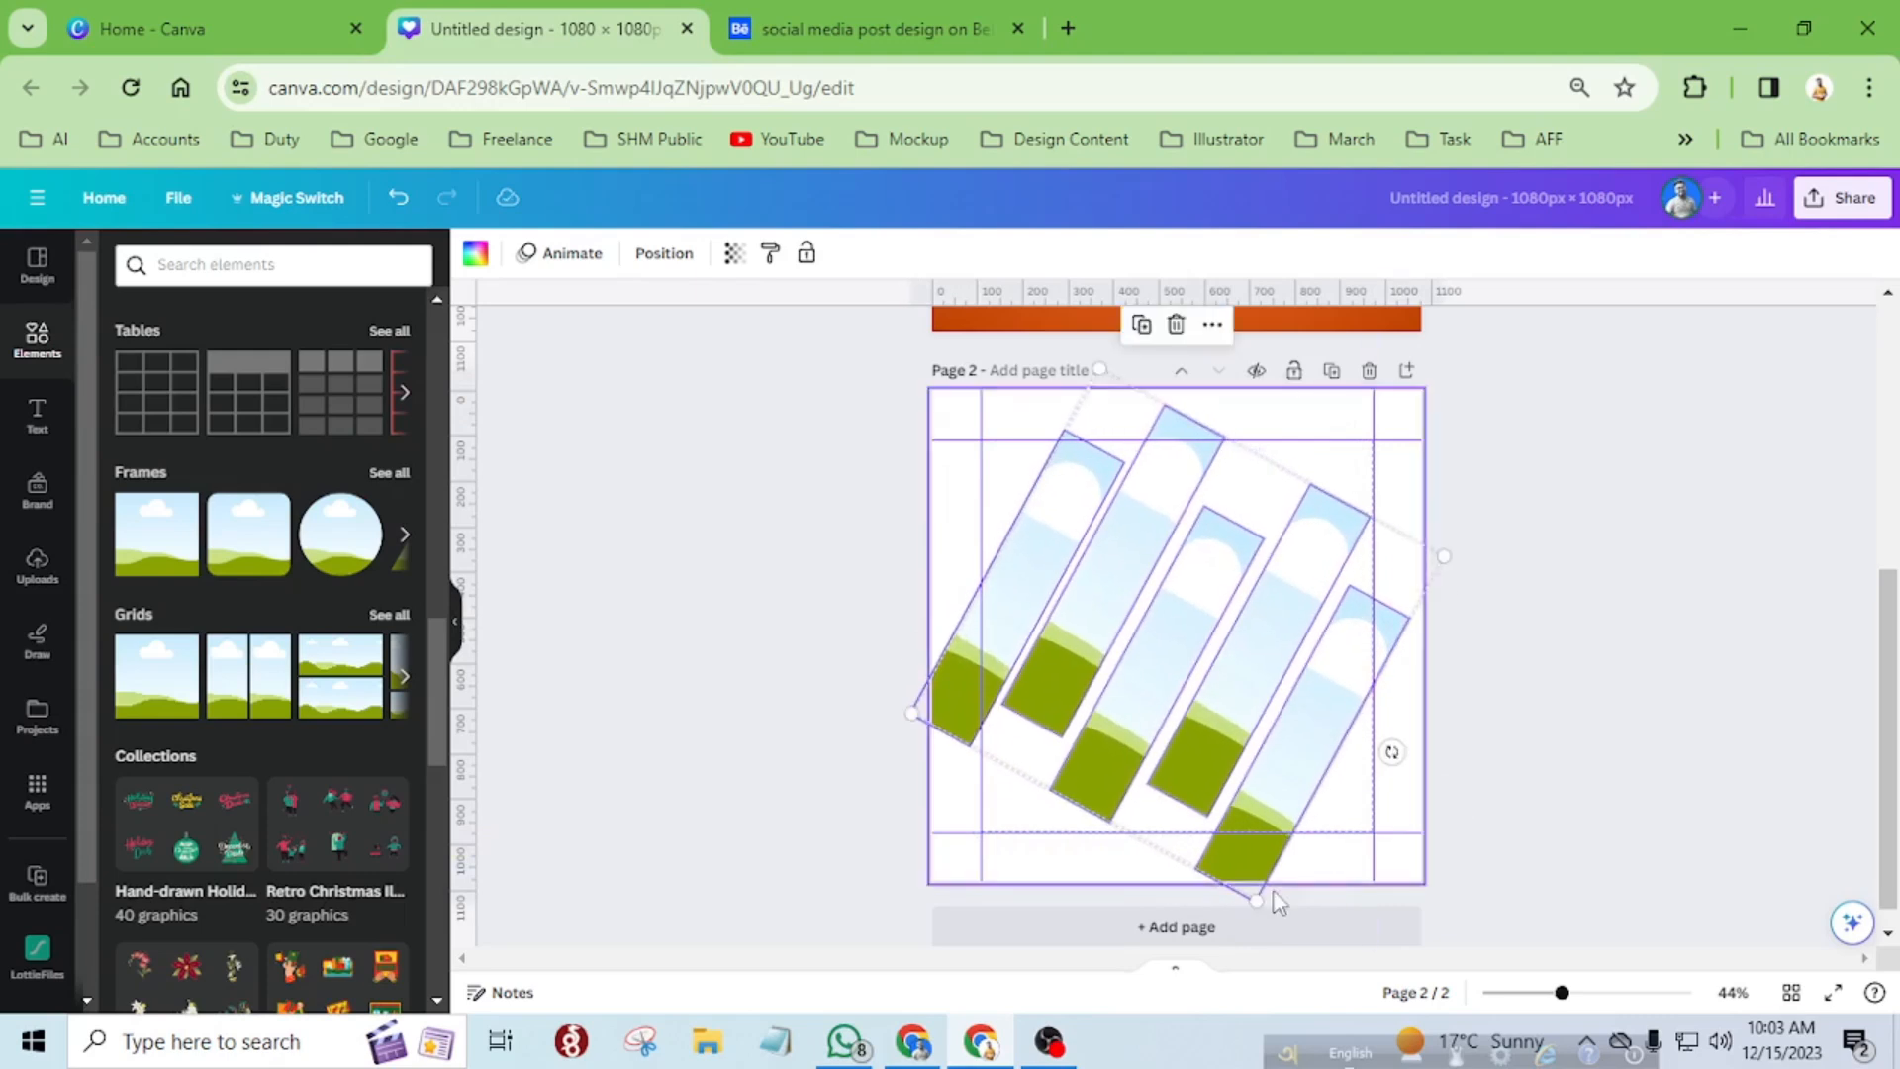
pyautogui.moveTo(1254, 896); pyautogui.dragTo(1179, 758)
pyautogui.moveTo(1251, 601); pyautogui.dragTo(1269, 645)
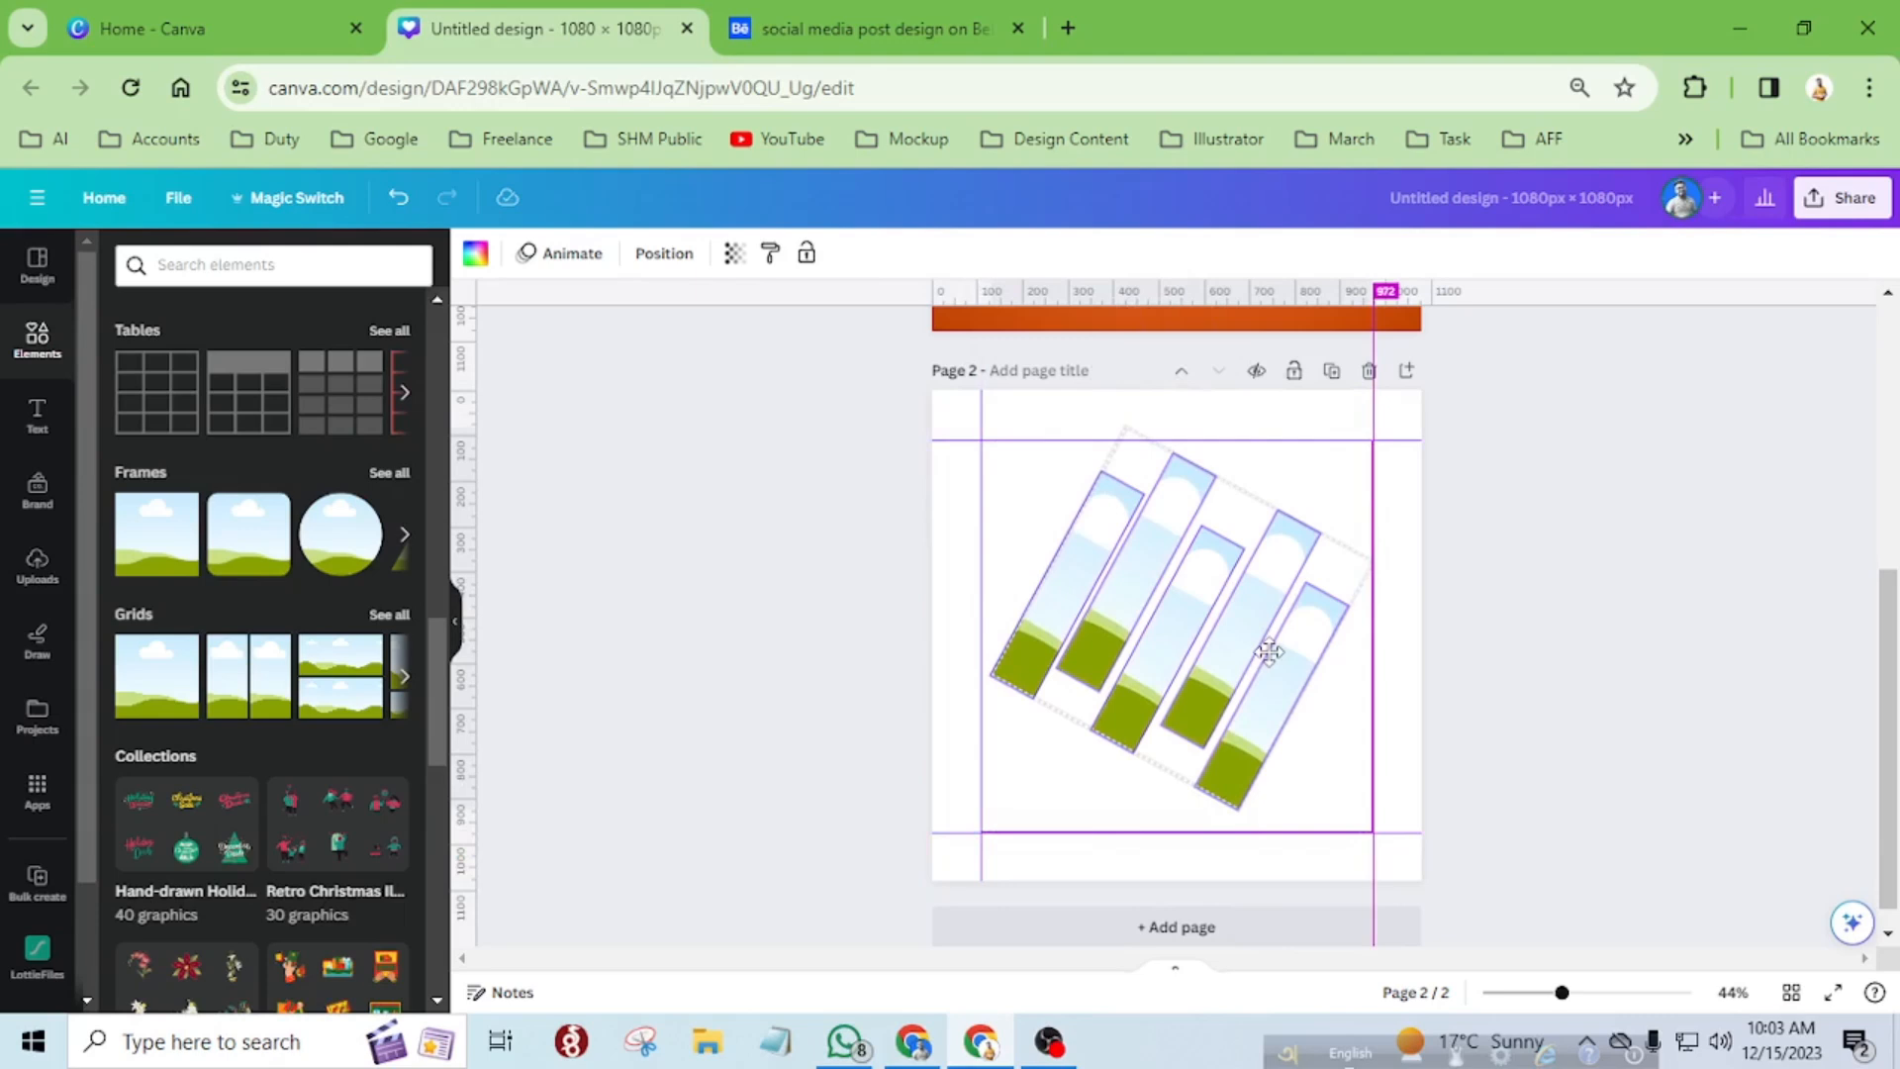
pyautogui.moveTo(1269, 652); pyautogui.dragTo(1270, 655)
# Nudge the leftmost strip slightly left and up to adjust its gap to the second strip.
pyautogui.click(1054, 516)
pyautogui.click(1092, 542)
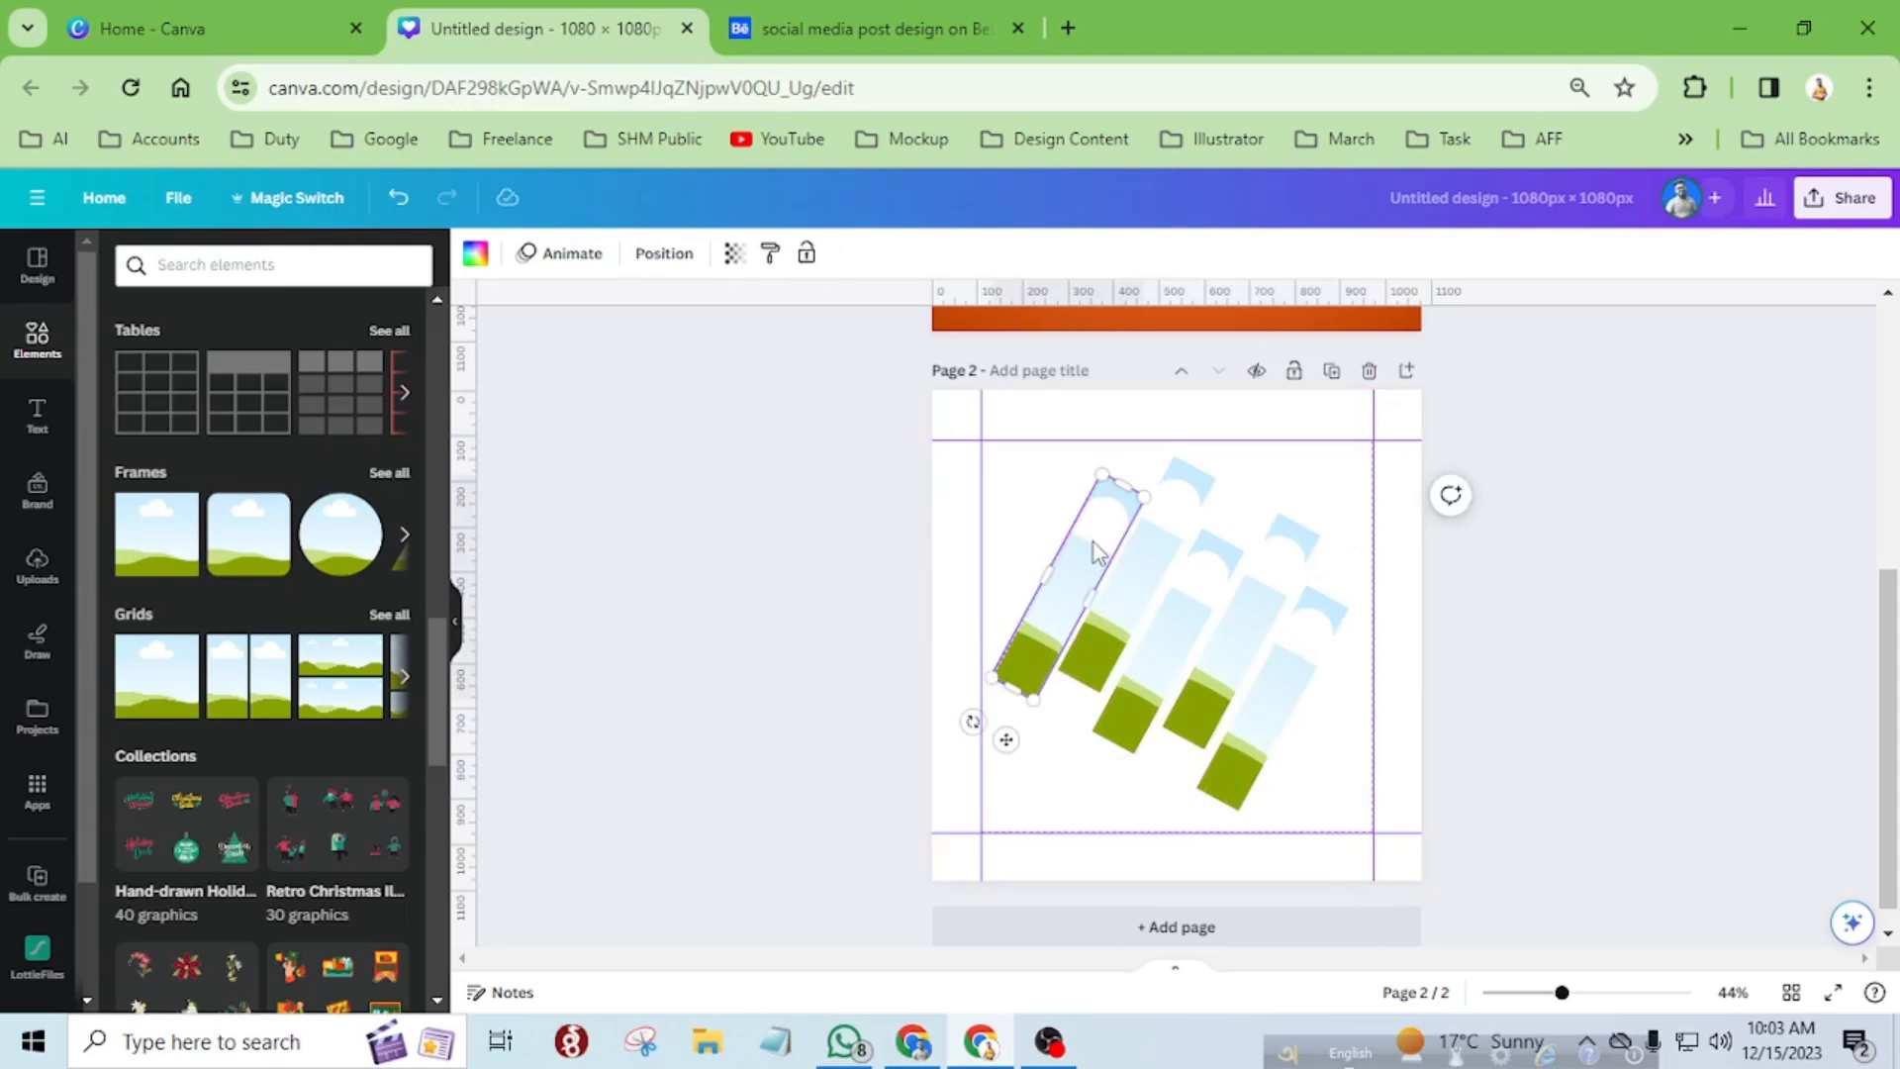
pyautogui.press('Left')
pyautogui.press('Left')
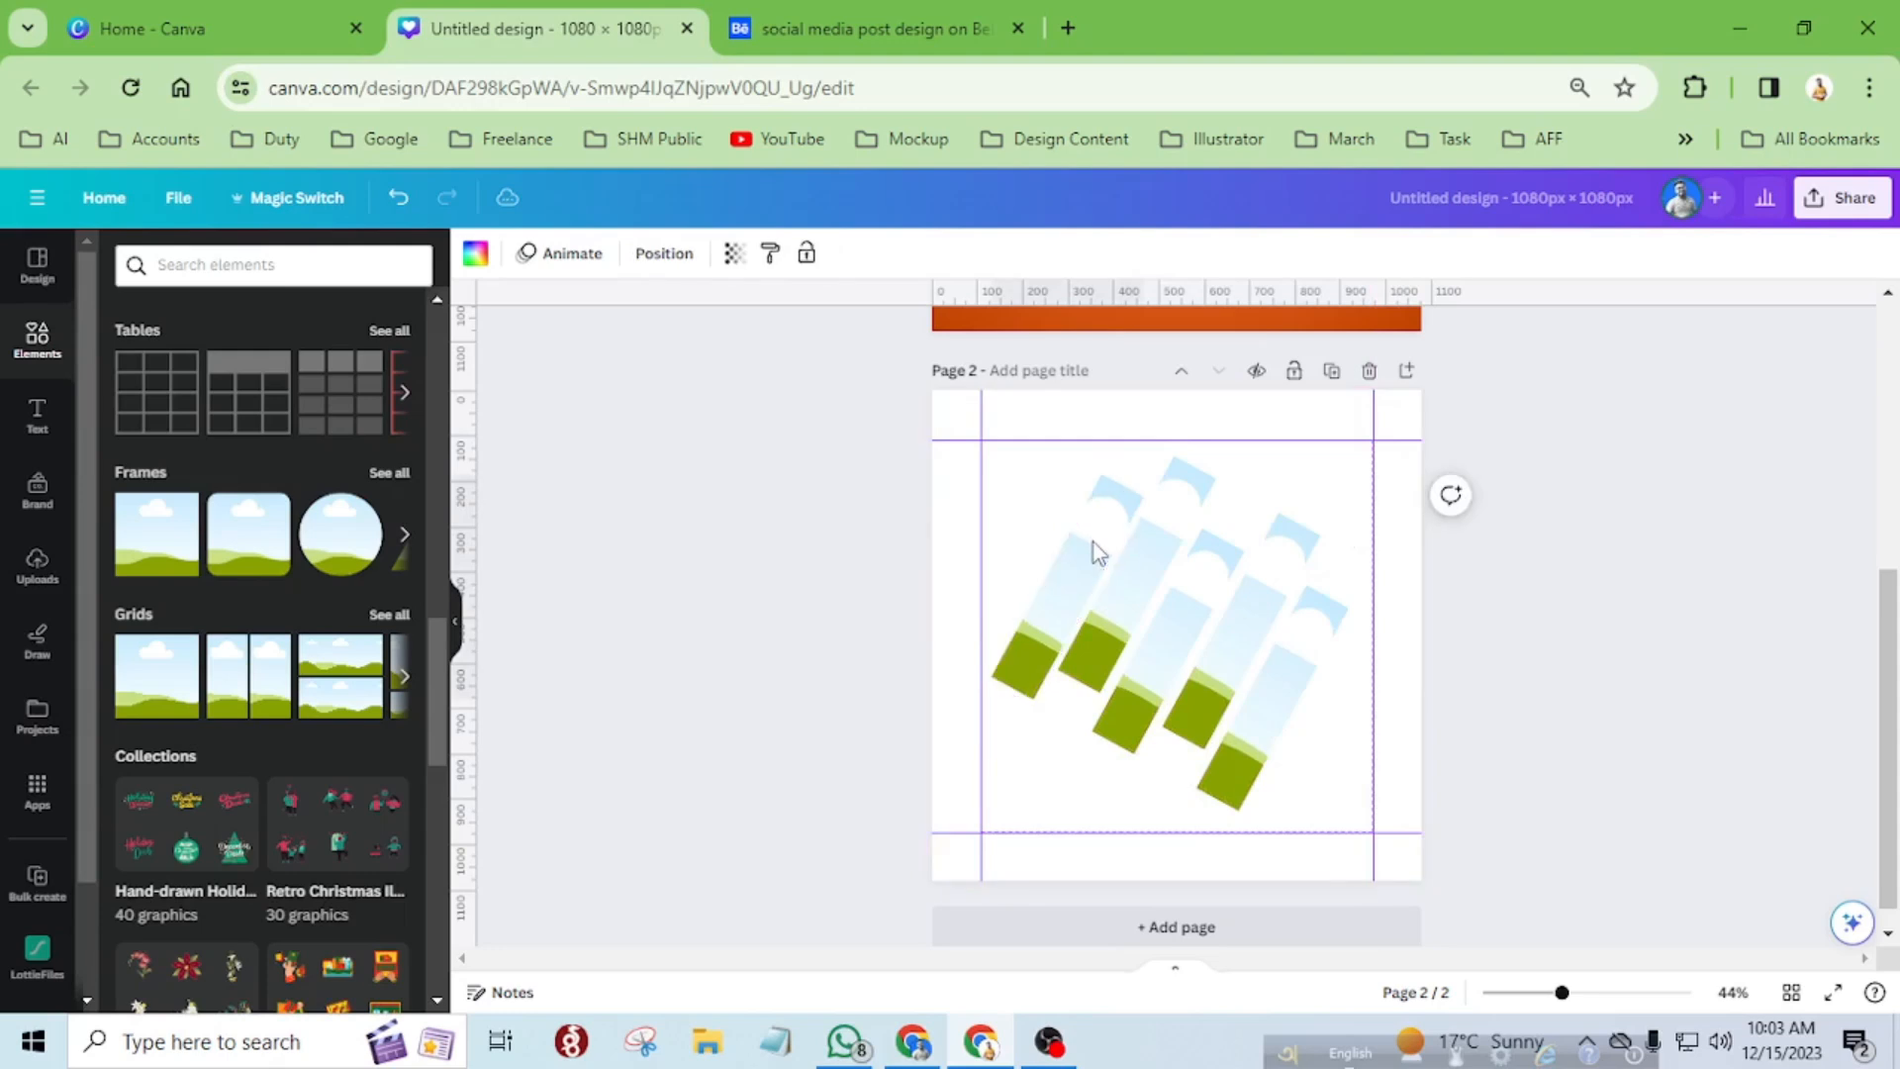
pyautogui.press('Left')
pyautogui.press('Up')
pyautogui.press('Up')
pyautogui.press('Up')
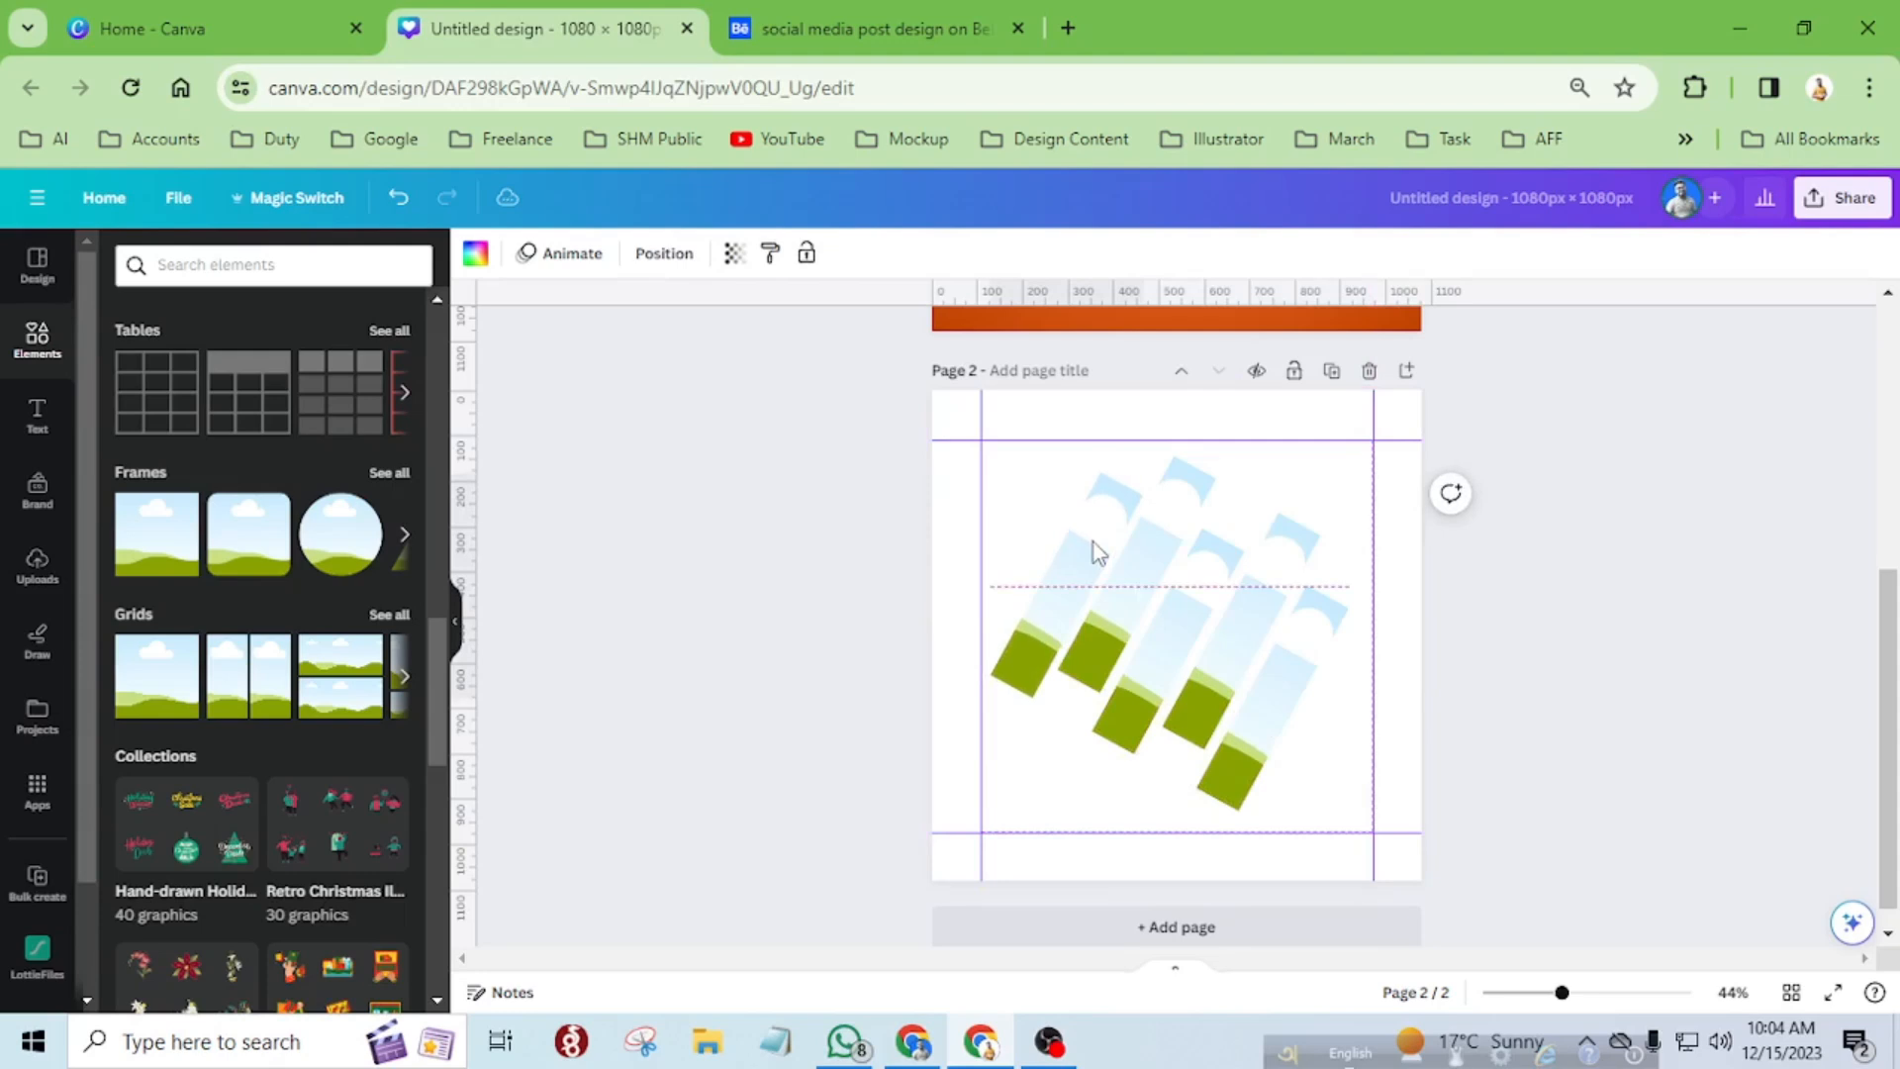
pyautogui.click(1182, 595)
pyautogui.scroll(10, 1187, 598)
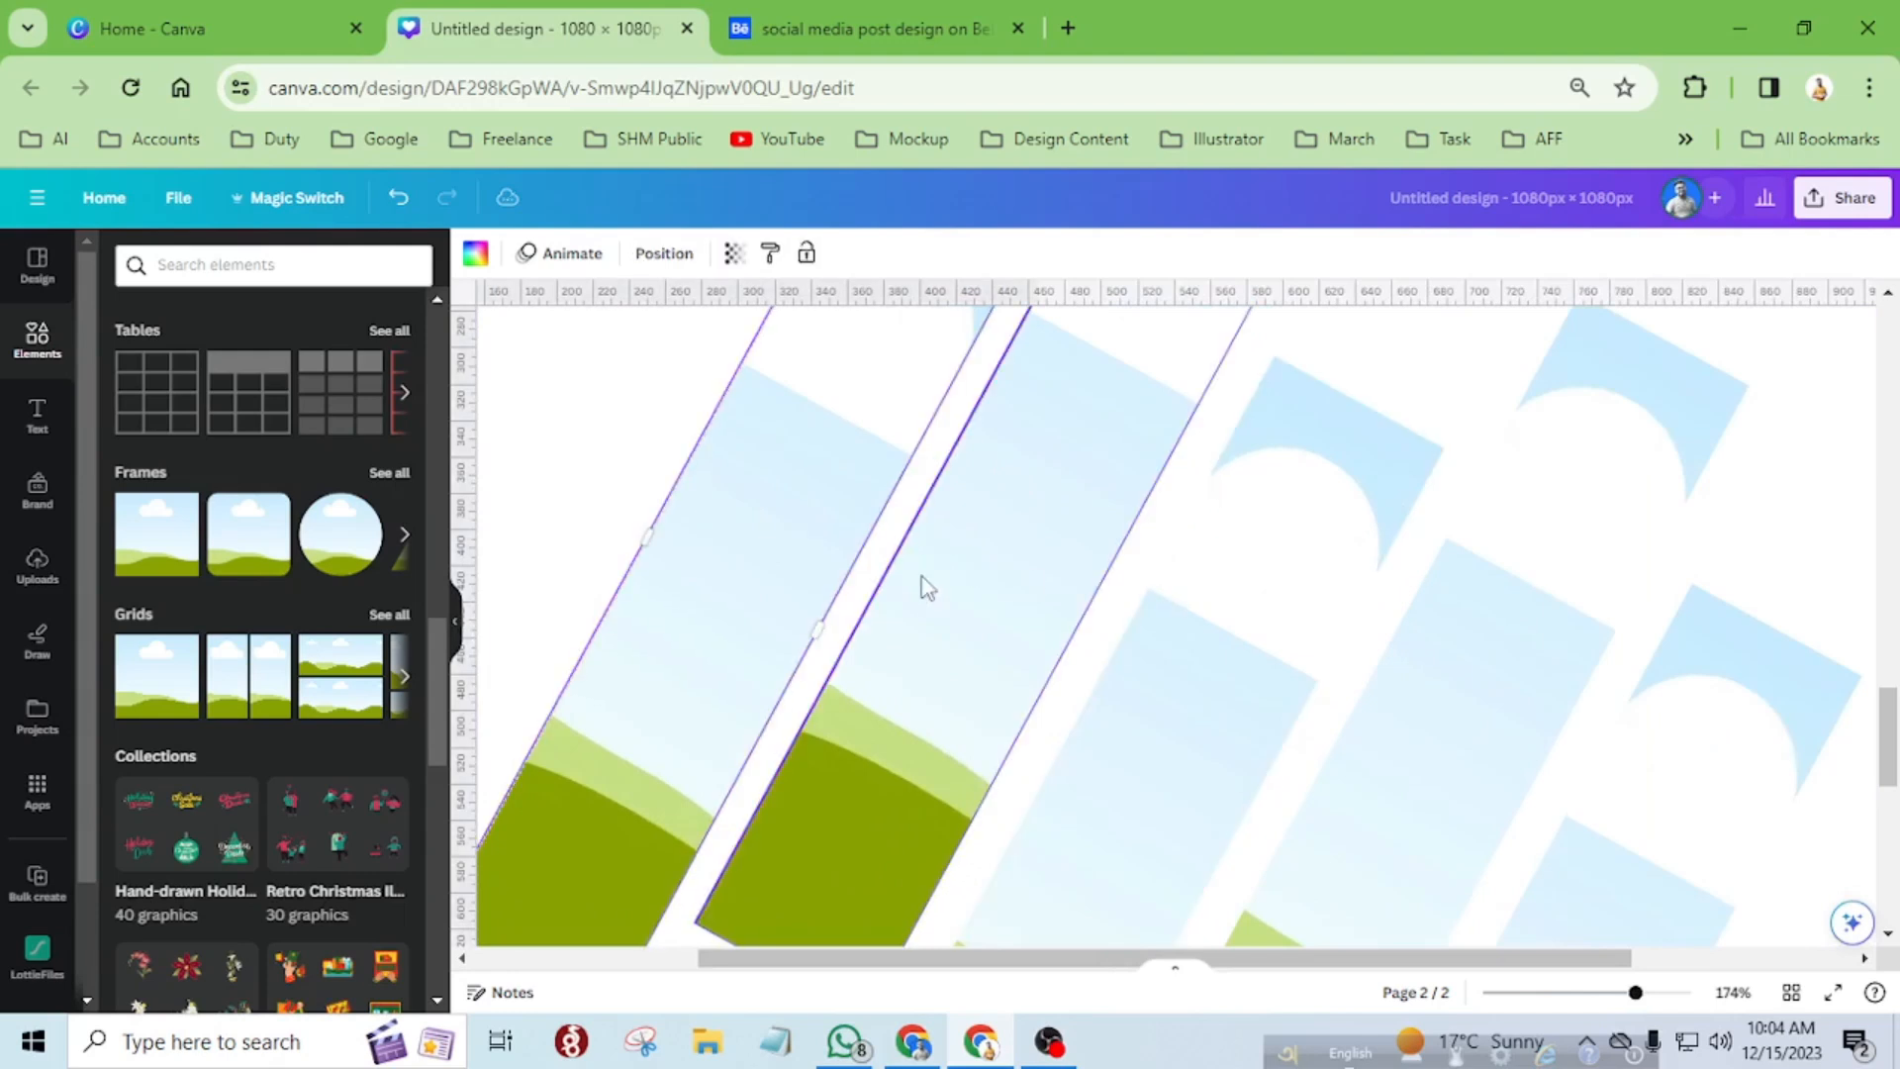
pyautogui.moveTo(958, 605); pyautogui.dragTo(954, 606)
pyautogui.scroll(-8, 975, 592)
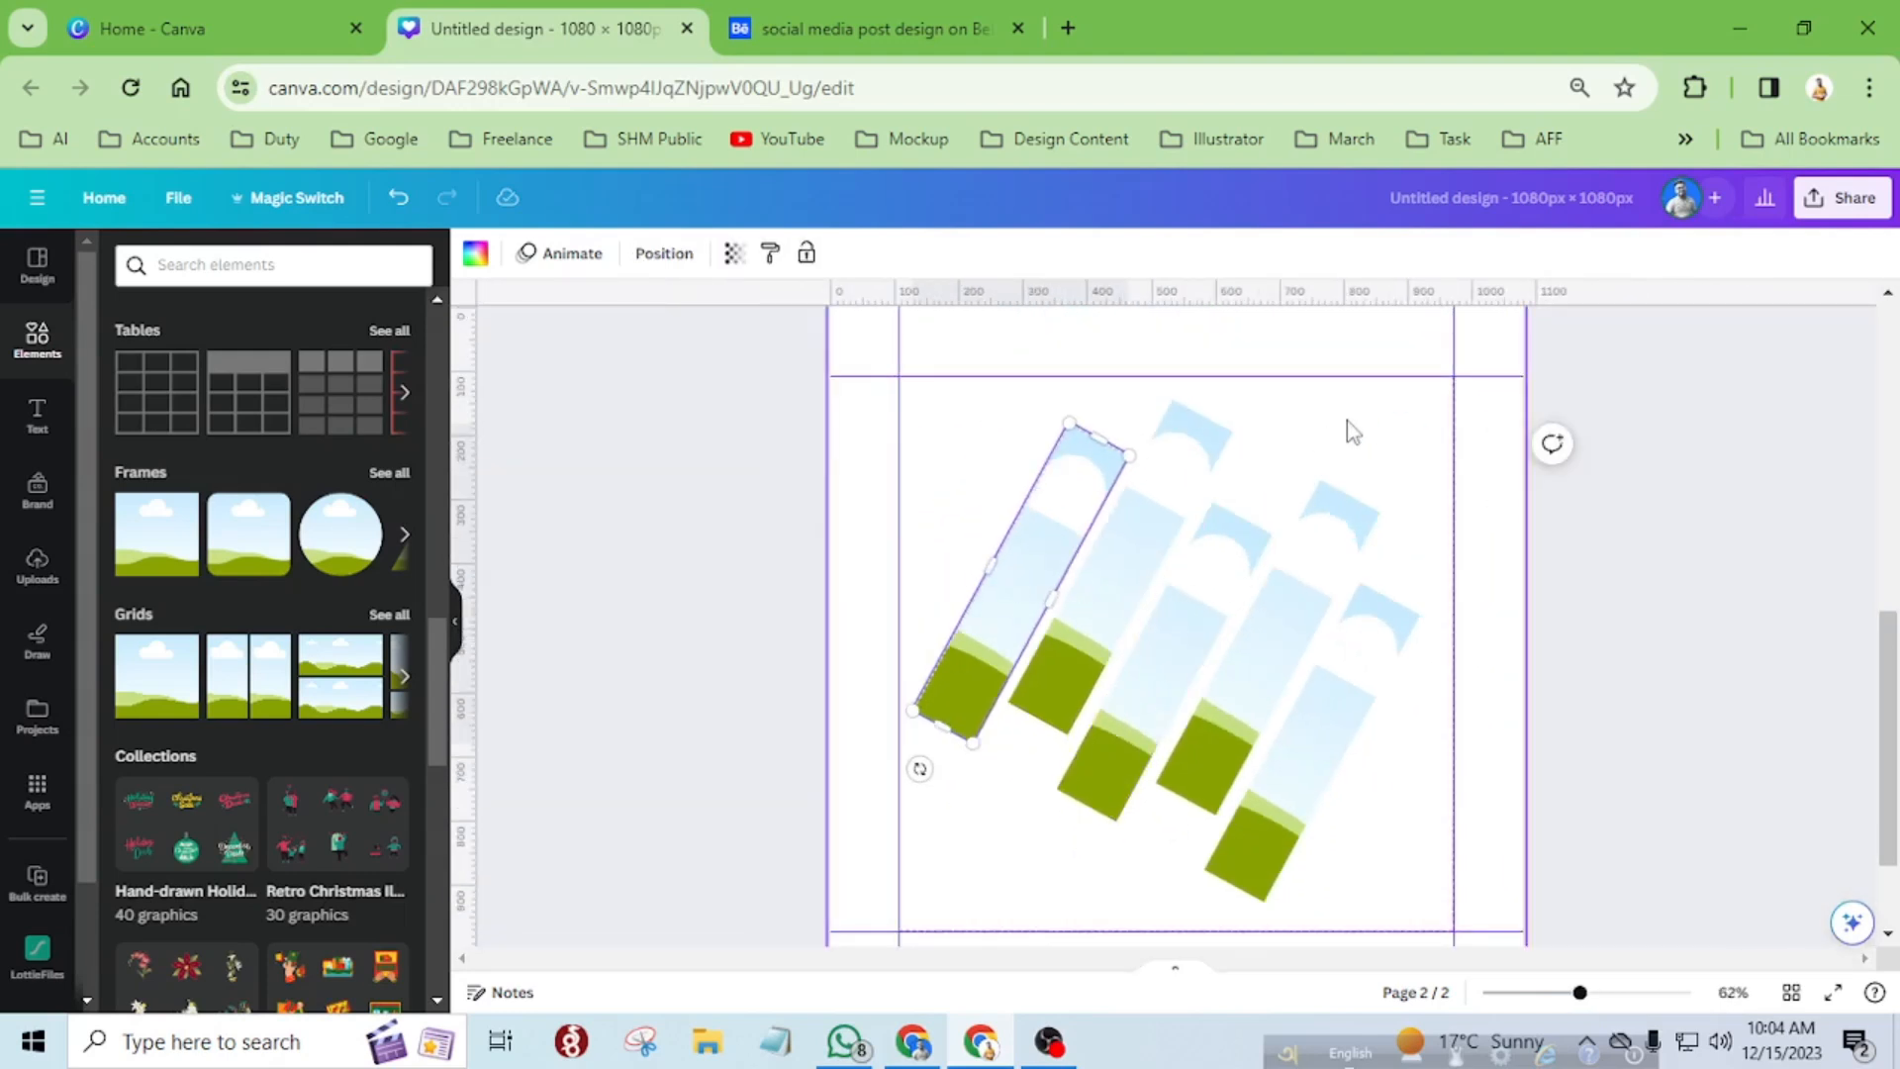
# Centre the group of five diagonal strips horizontally and vertically on page 2.
pyautogui.moveTo(953, 479); pyautogui.dragTo(1266, 734)
pyautogui.scroll(-3, 1297, 743)
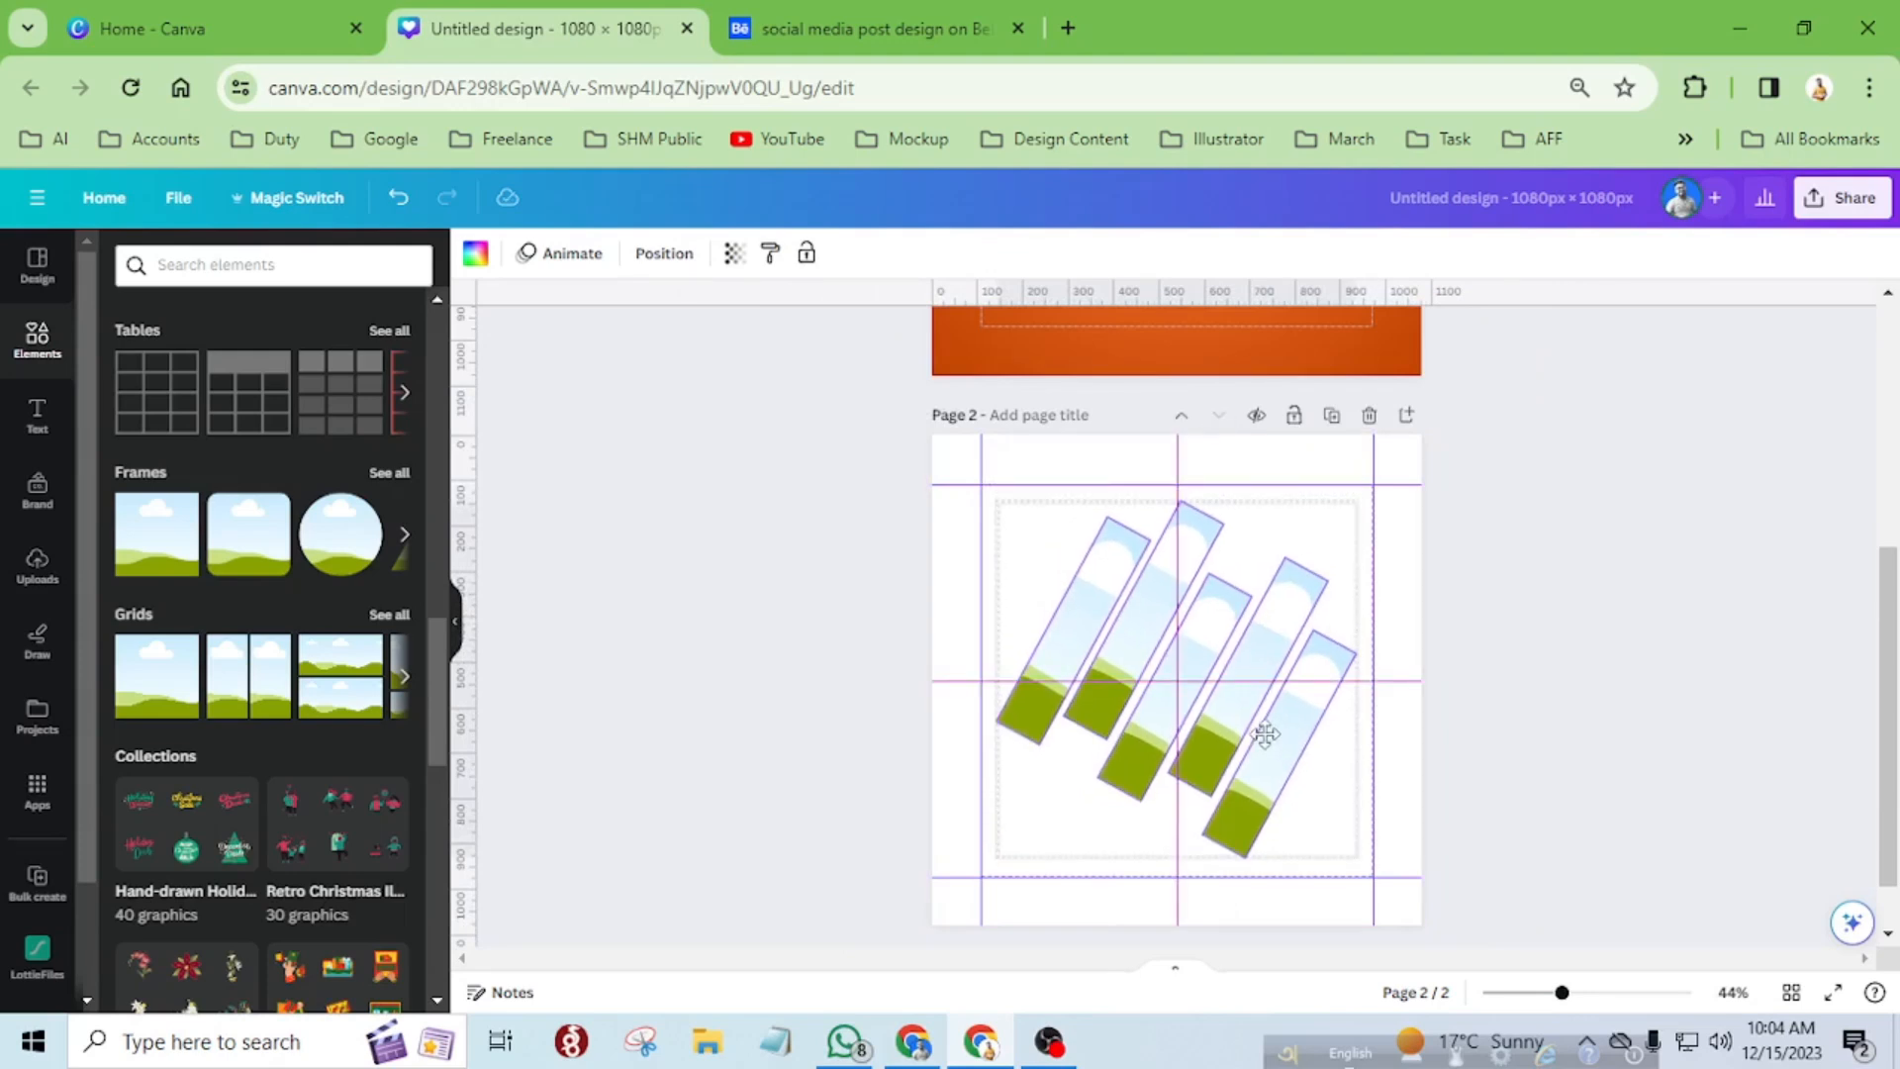
pyautogui.moveTo(1265, 734); pyautogui.dragTo(1266, 734)
pyautogui.click(1391, 551)
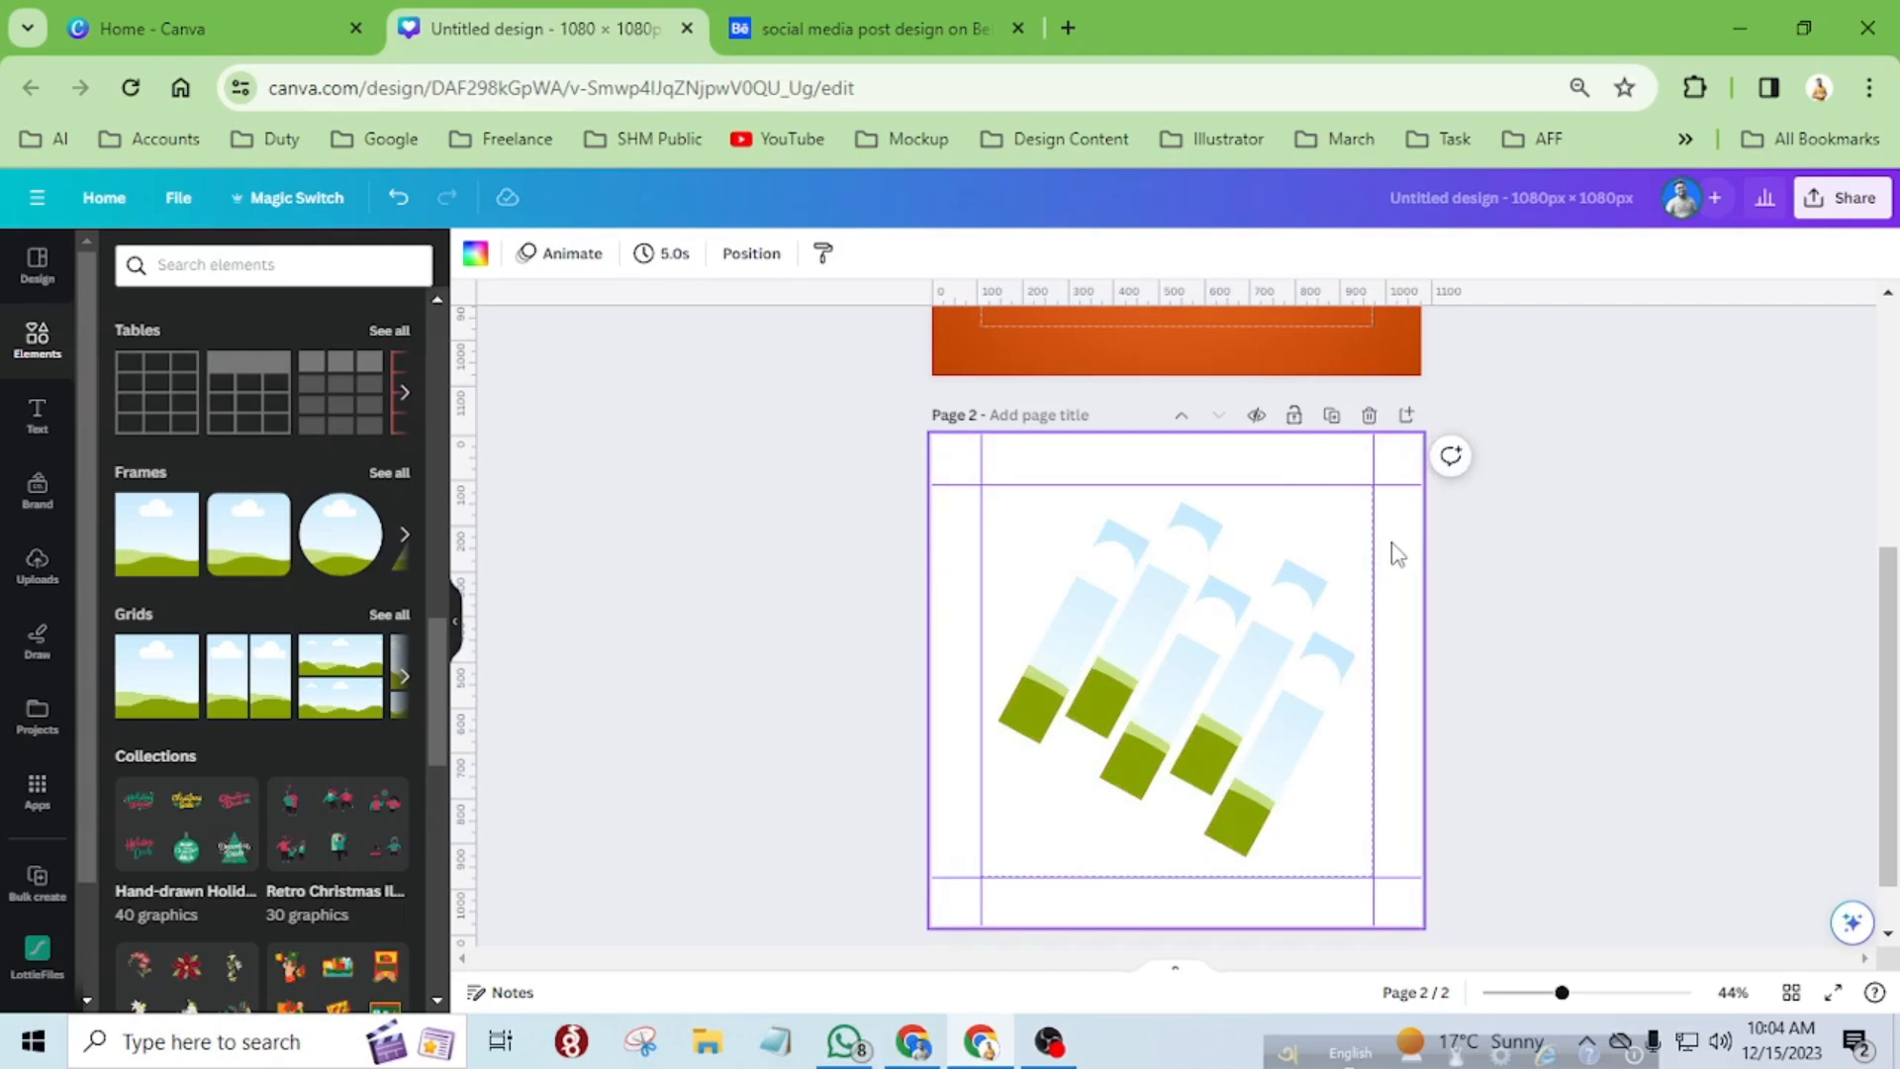
# Search the elements library for "lady portrait model" and limit the results to photos.
pyautogui.click(210, 266)
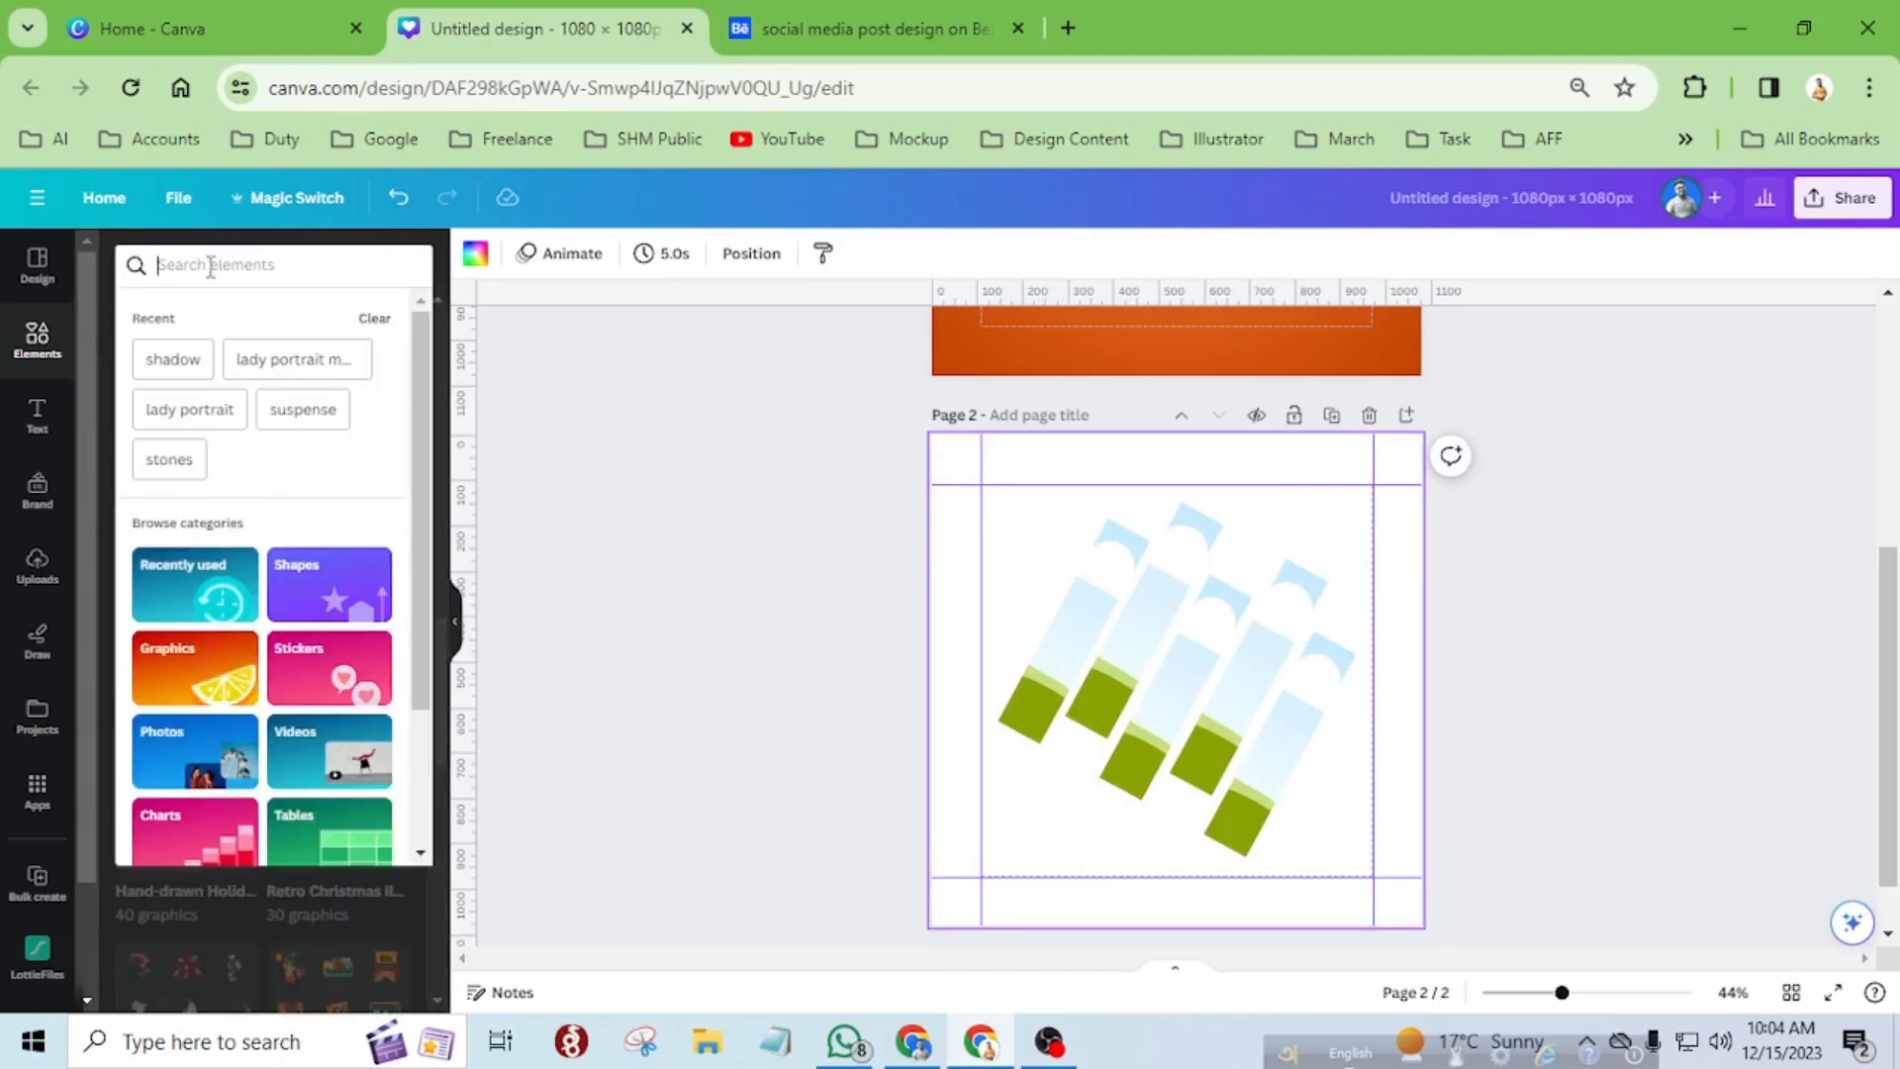
pyautogui.click(262, 376)
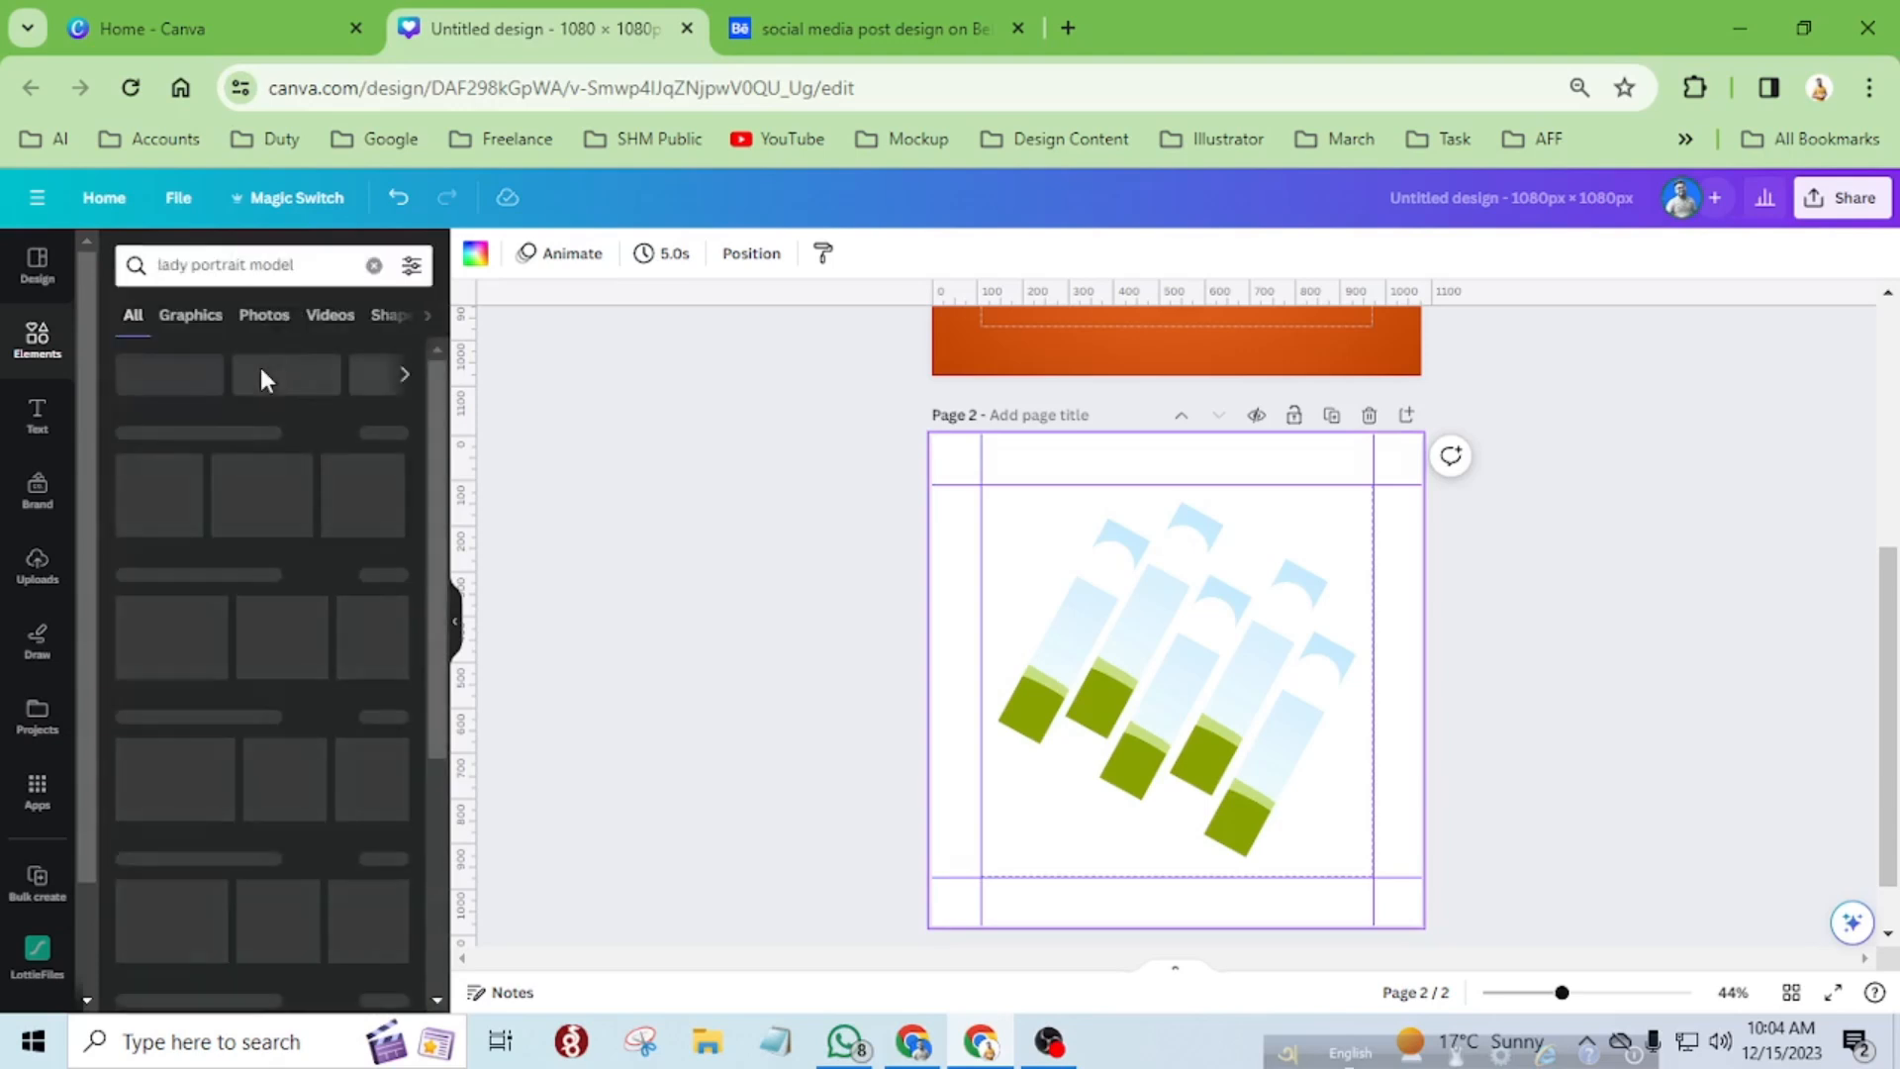
pyautogui.click(264, 316)
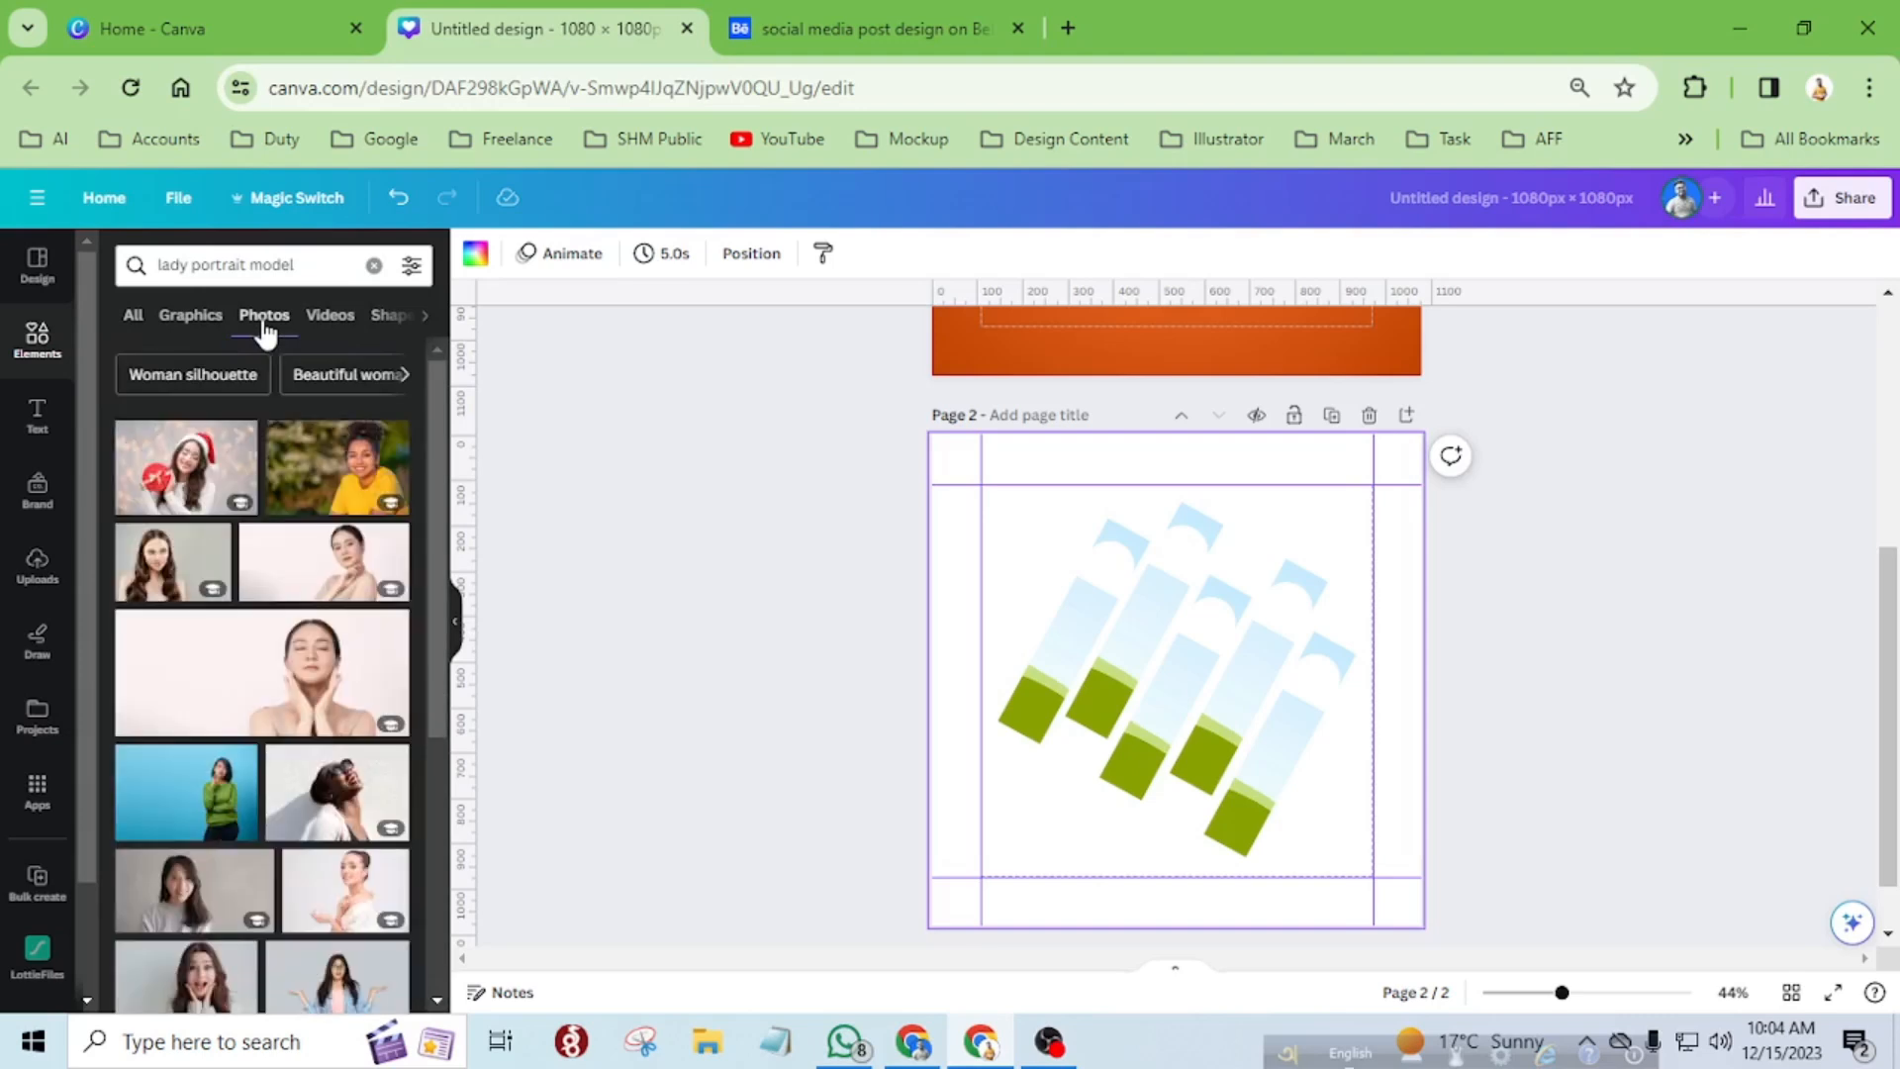
# Add the photo of the woman in a black turtleneck on a teal background to page 2, centred over the diagonal strips.
pyautogui.scroll(-4, 265, 787)
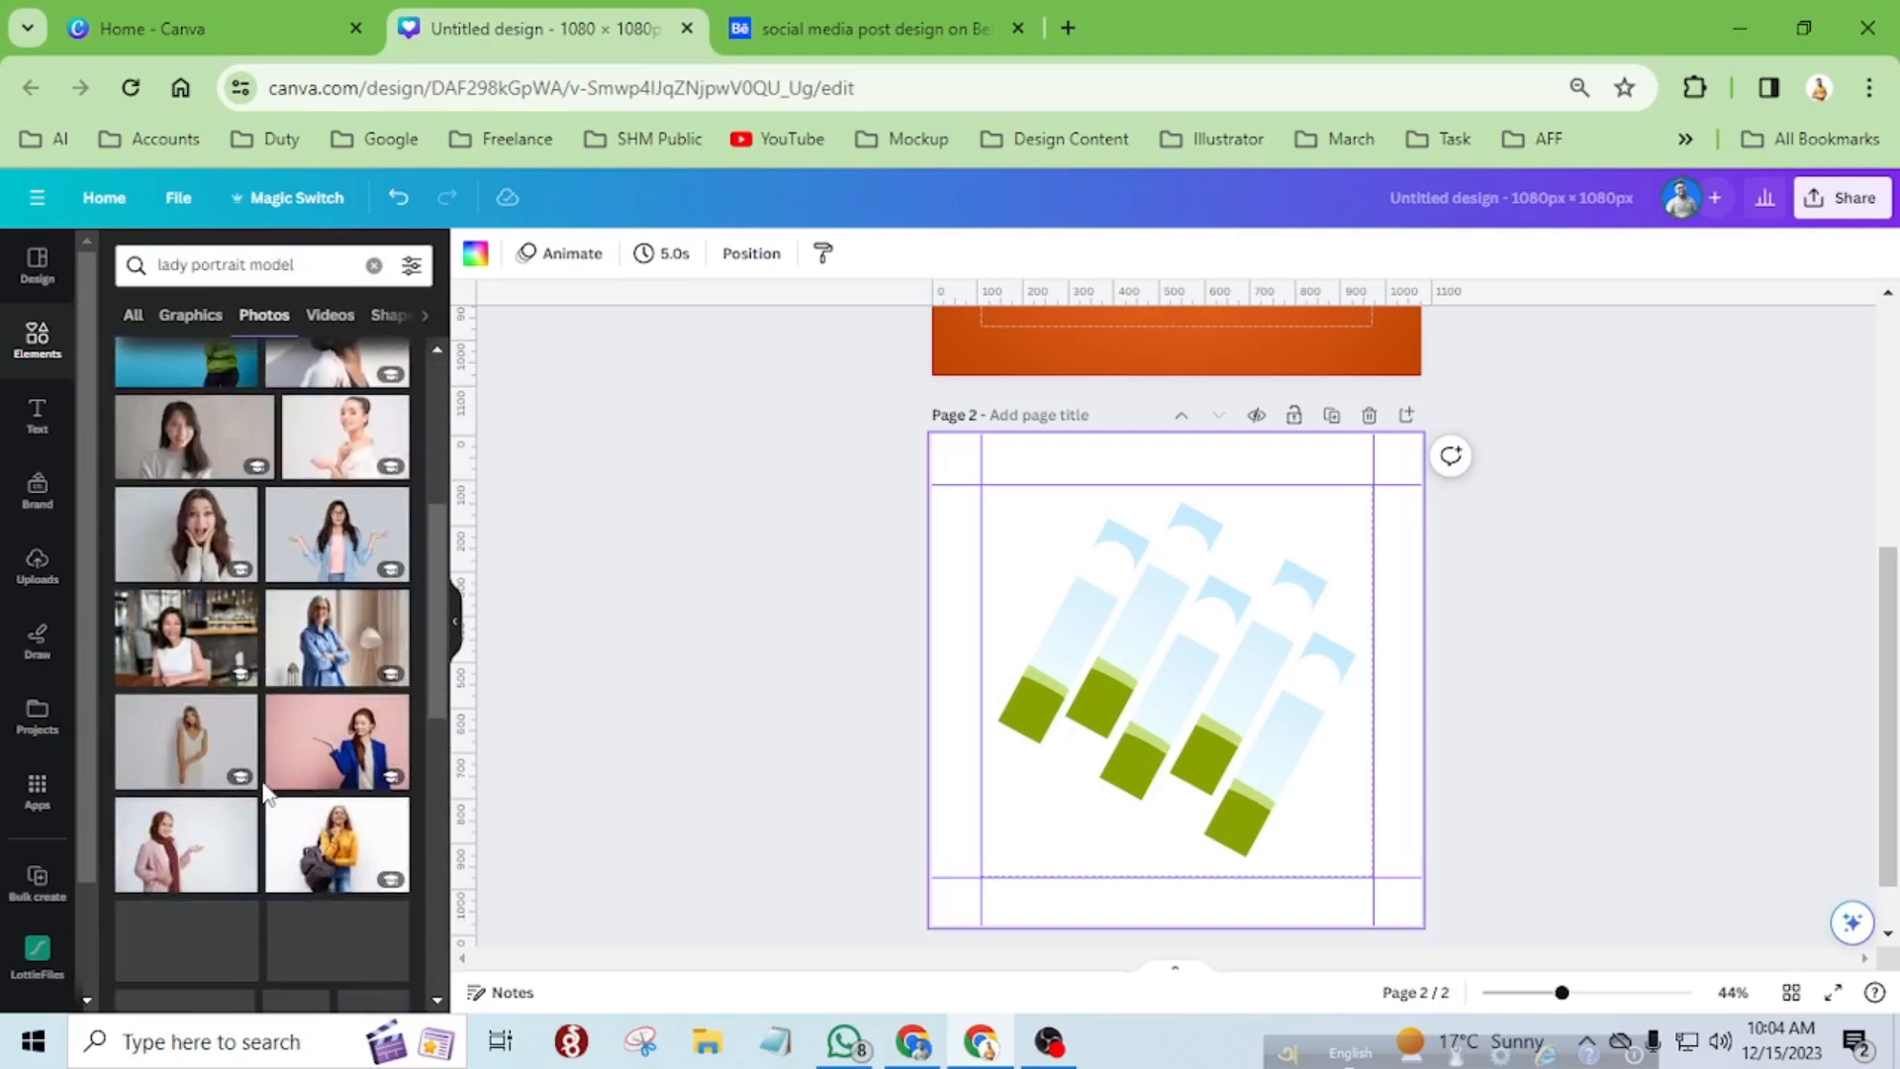
pyautogui.scroll(-5, 265, 789)
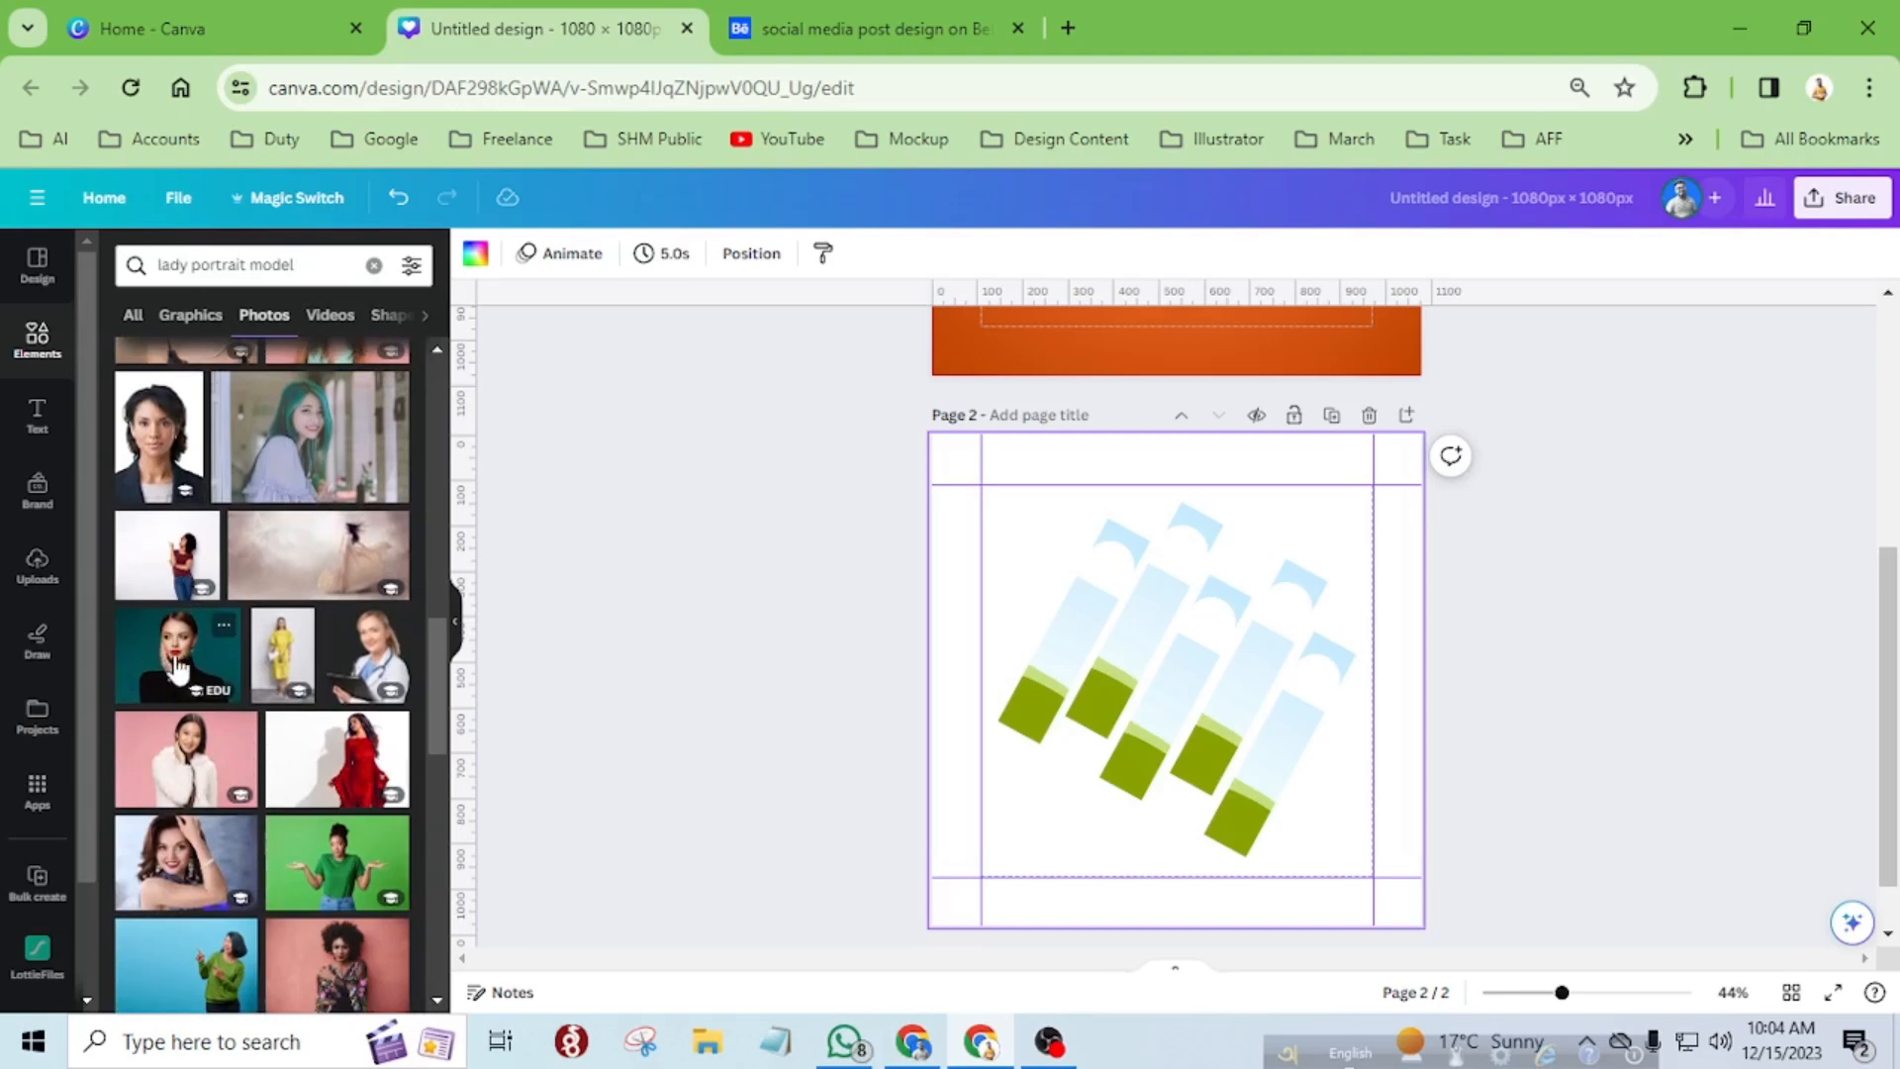
pyautogui.click(176, 669)
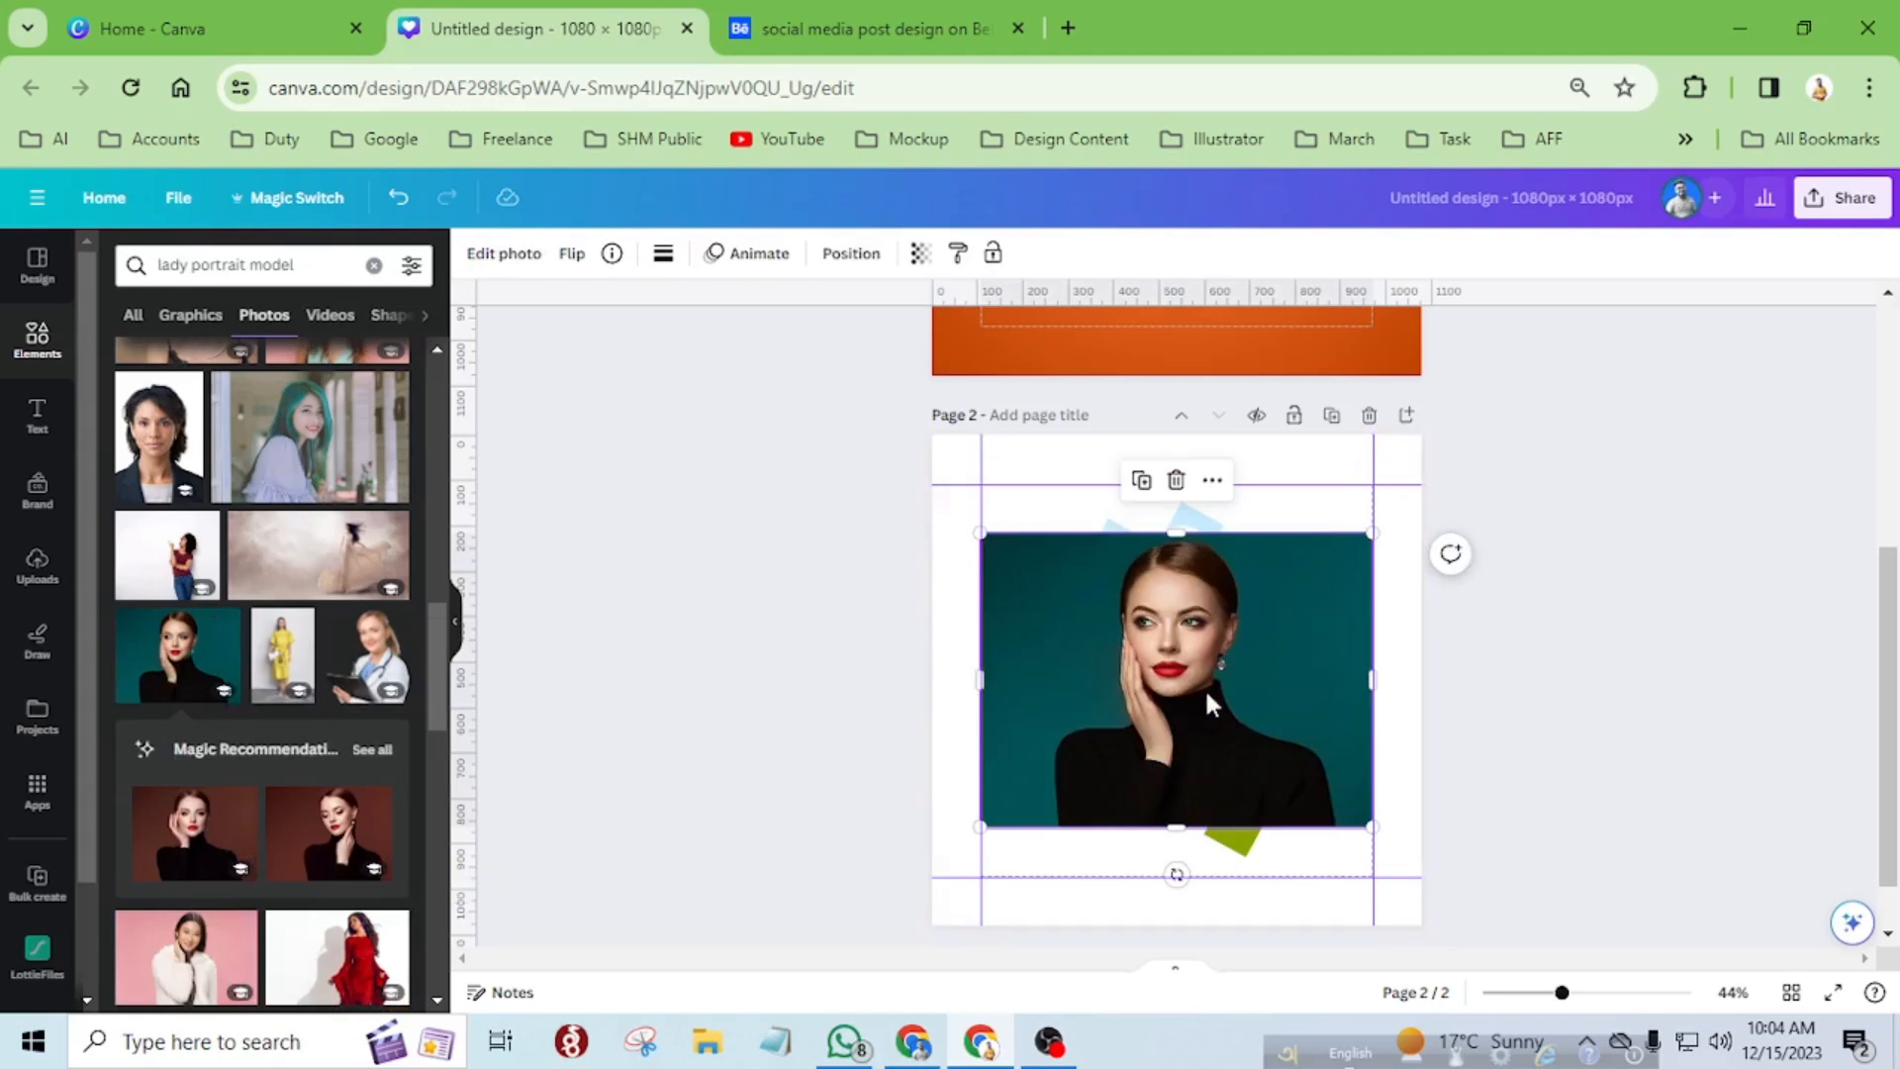
pyautogui.moveTo(1199, 689); pyautogui.dragTo(1153, 696)
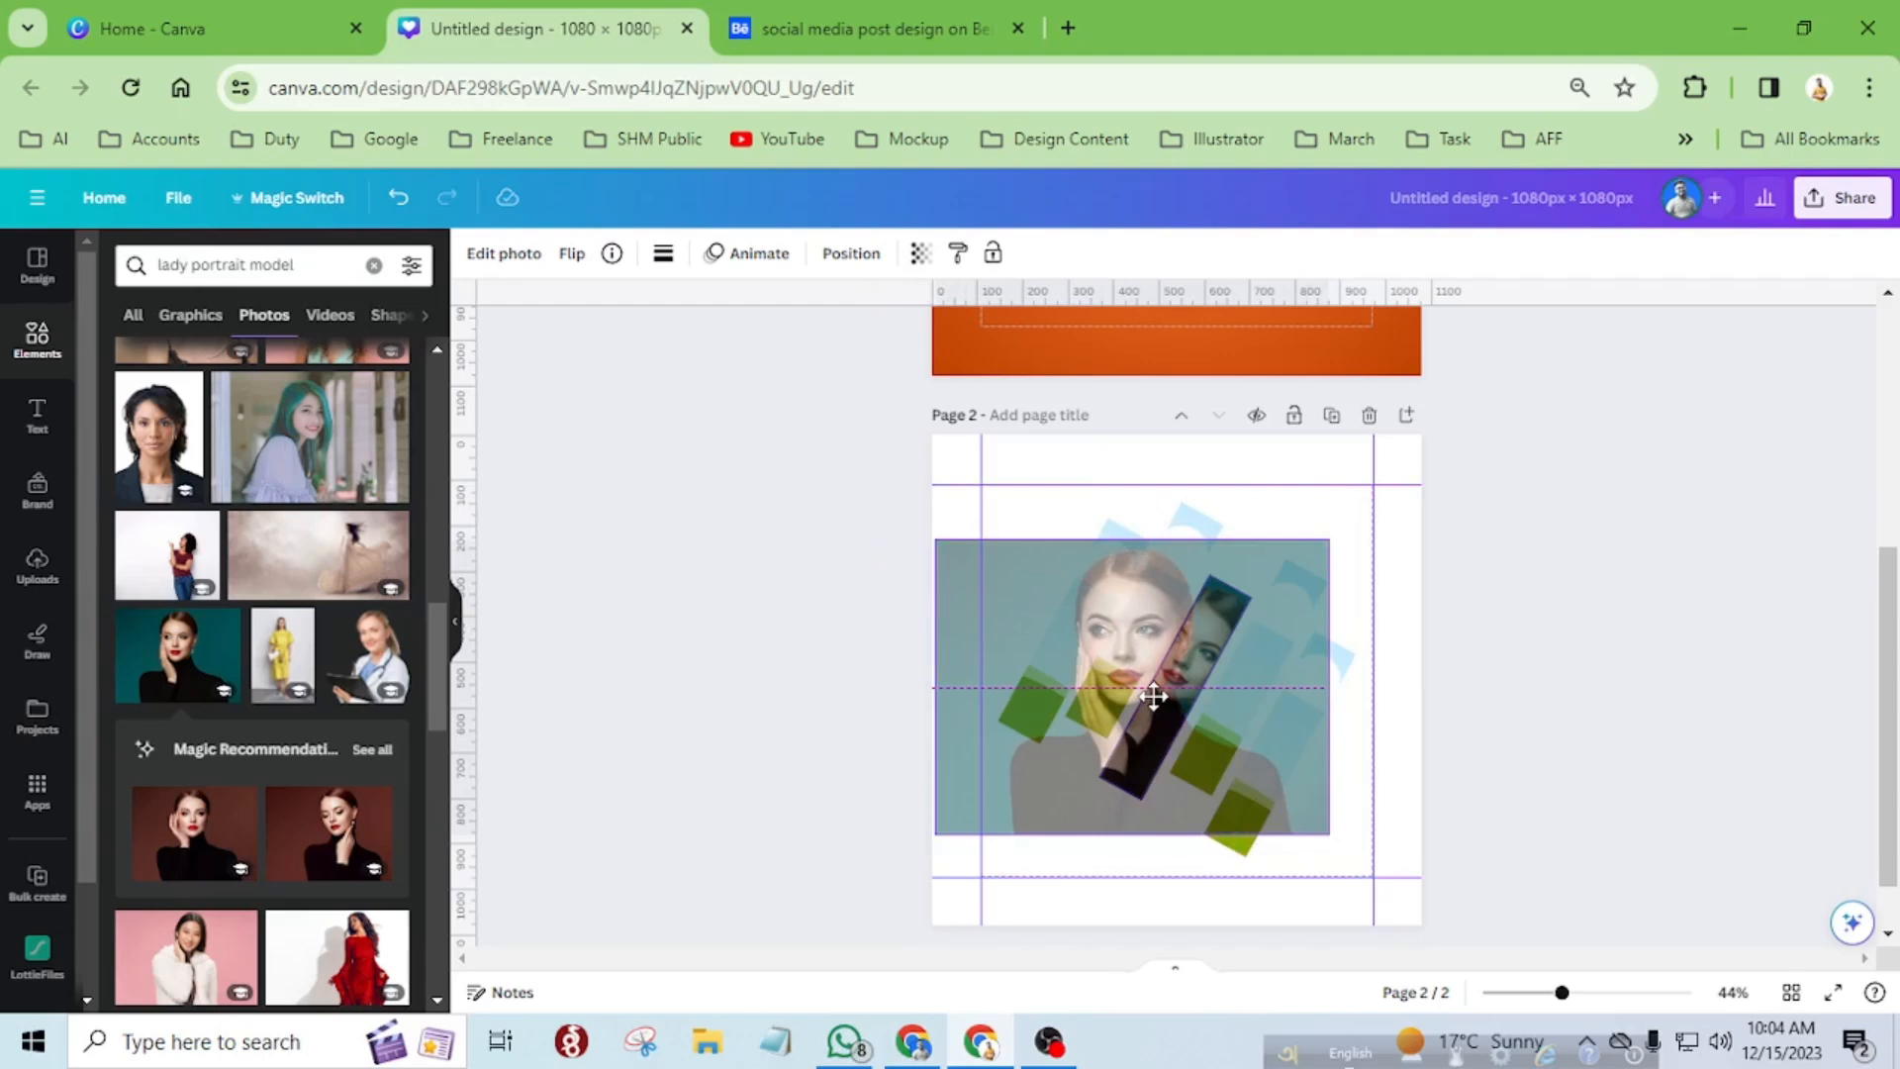
pyautogui.moveTo(1153, 695); pyautogui.dragTo(1199, 689)
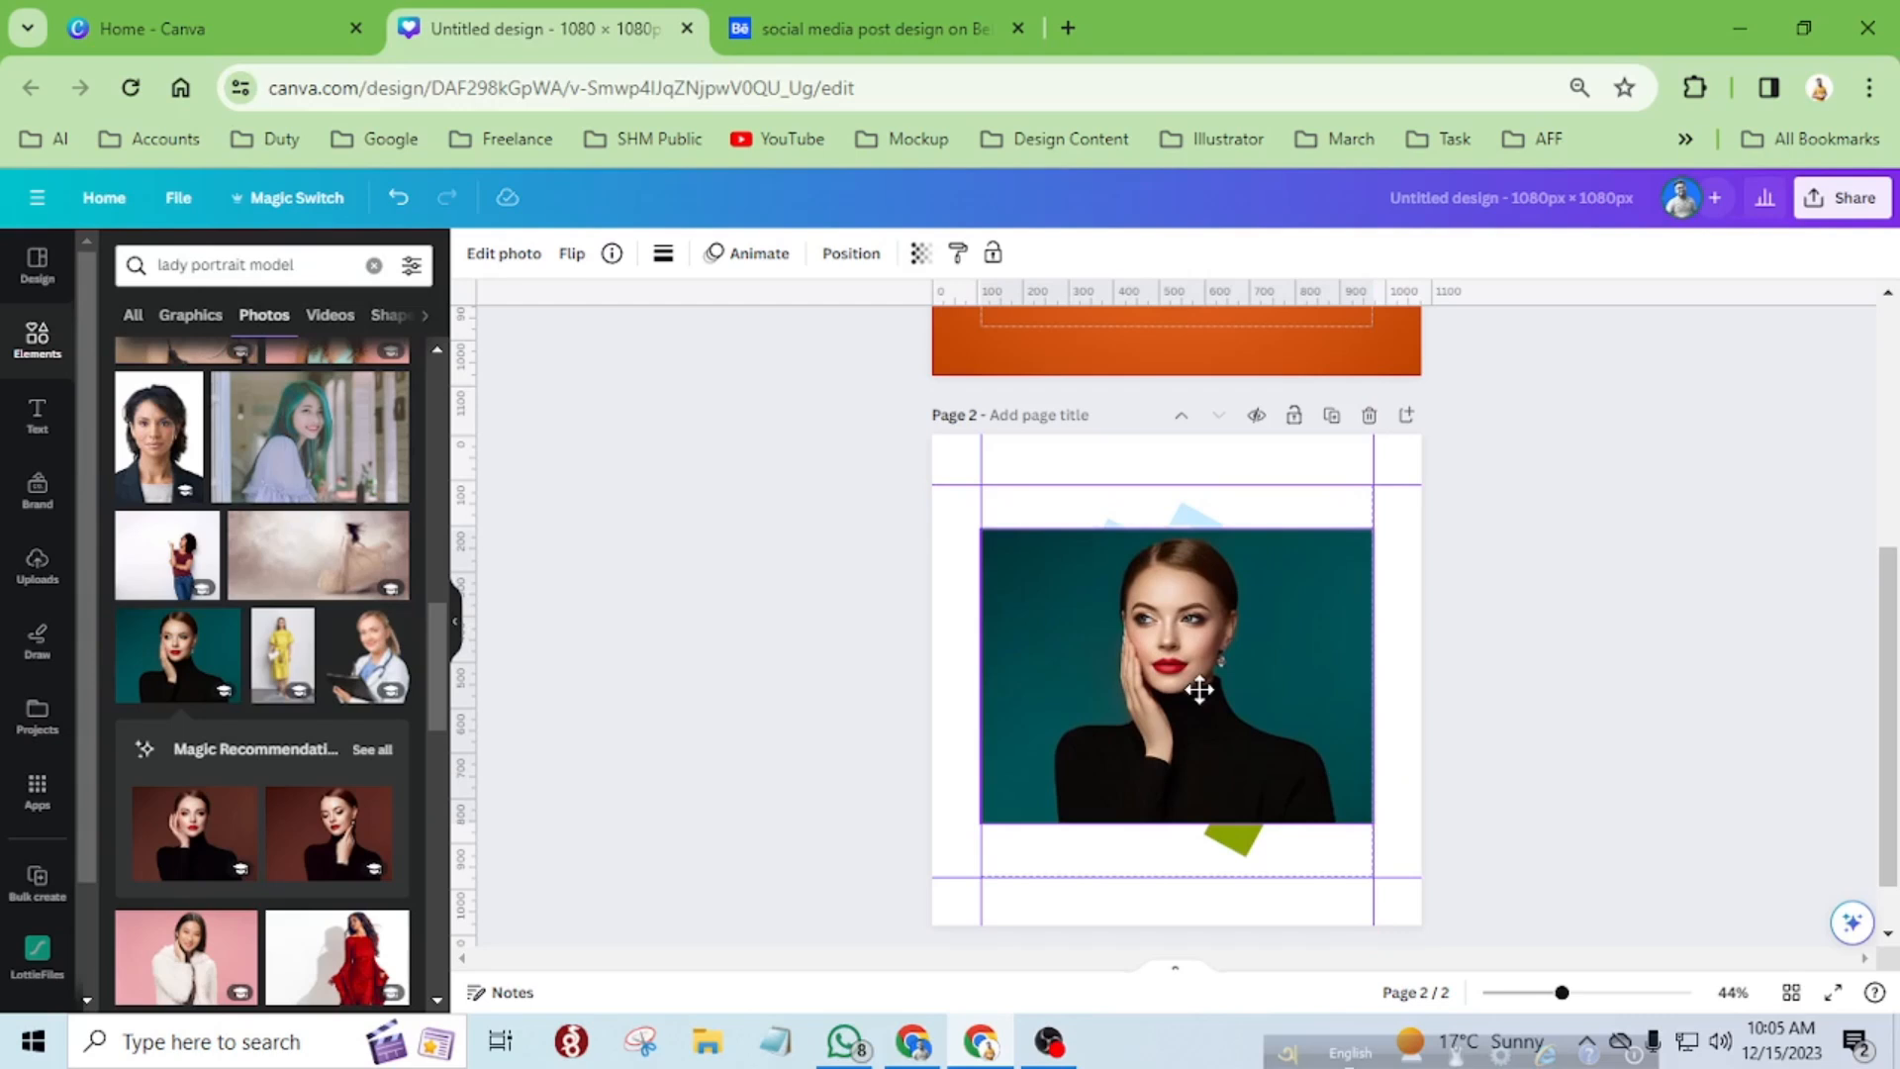
pyautogui.moveTo(1199, 690); pyautogui.dragTo(1197, 685)
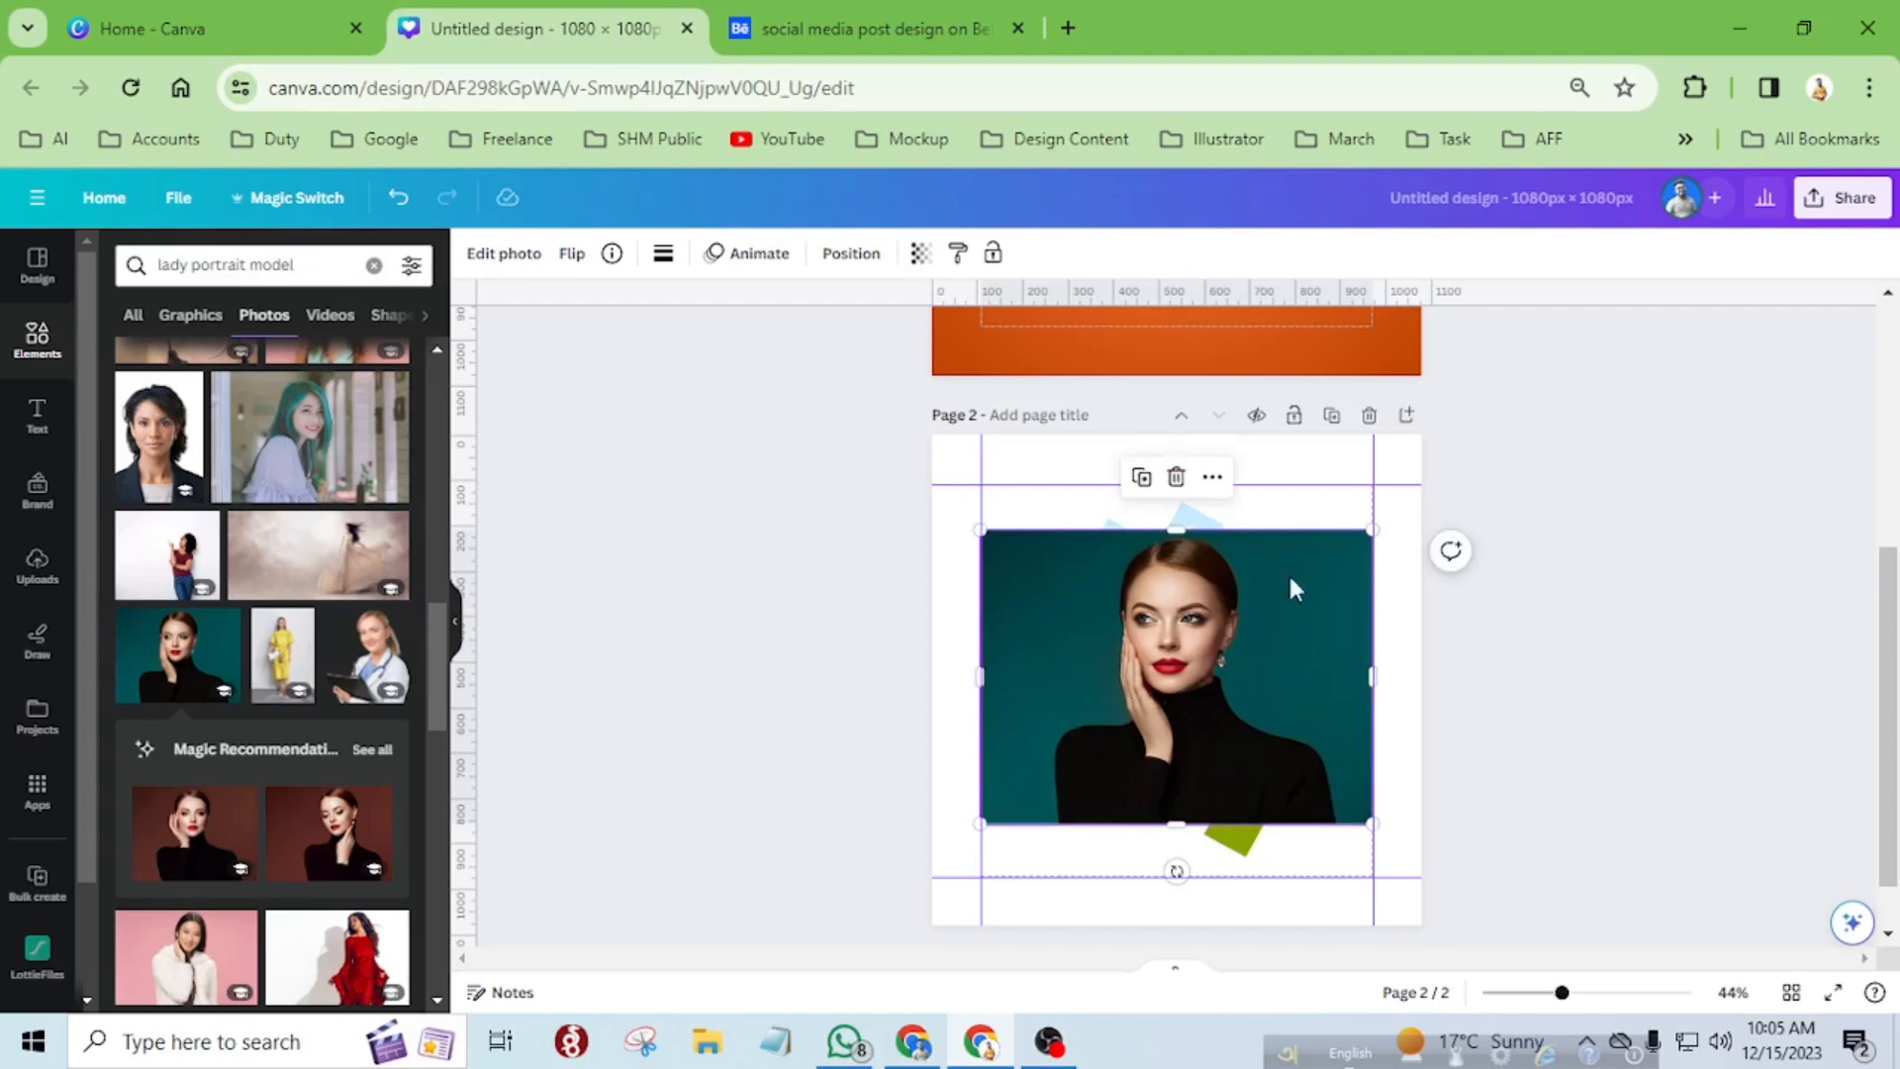
# Enlarge the portrait photo proportionally to about 1061 × 796 px so it covers all five strips.
pyautogui.moveTo(1362, 535); pyautogui.dragTo(1346, 569)
pyautogui.click(1306, 517)
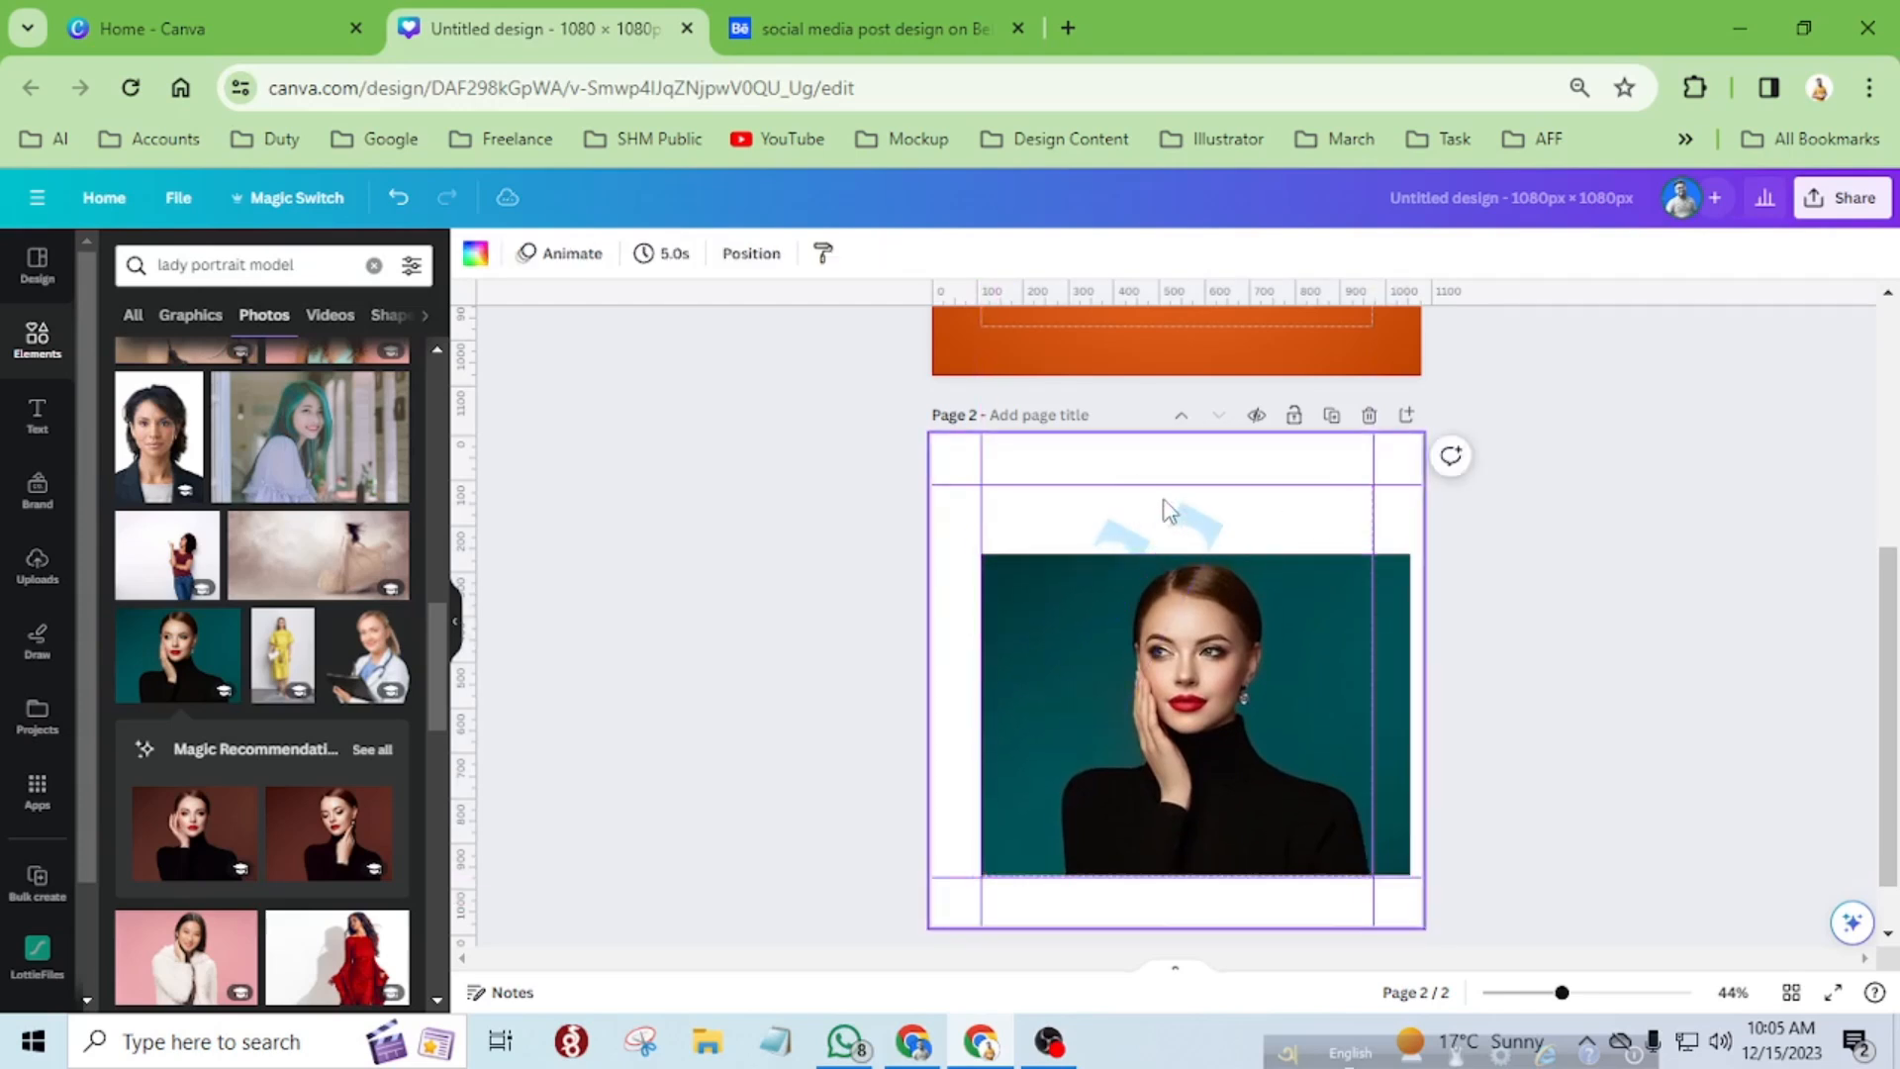
pyautogui.keyDown('ctrl'); pyautogui.scroll(5, 1167, 512); pyautogui.keyUp('ctrl')
pyautogui.moveTo(1713, 647); pyautogui.dragTo(1702, 521)
pyautogui.scroll(-5, 1702, 520)
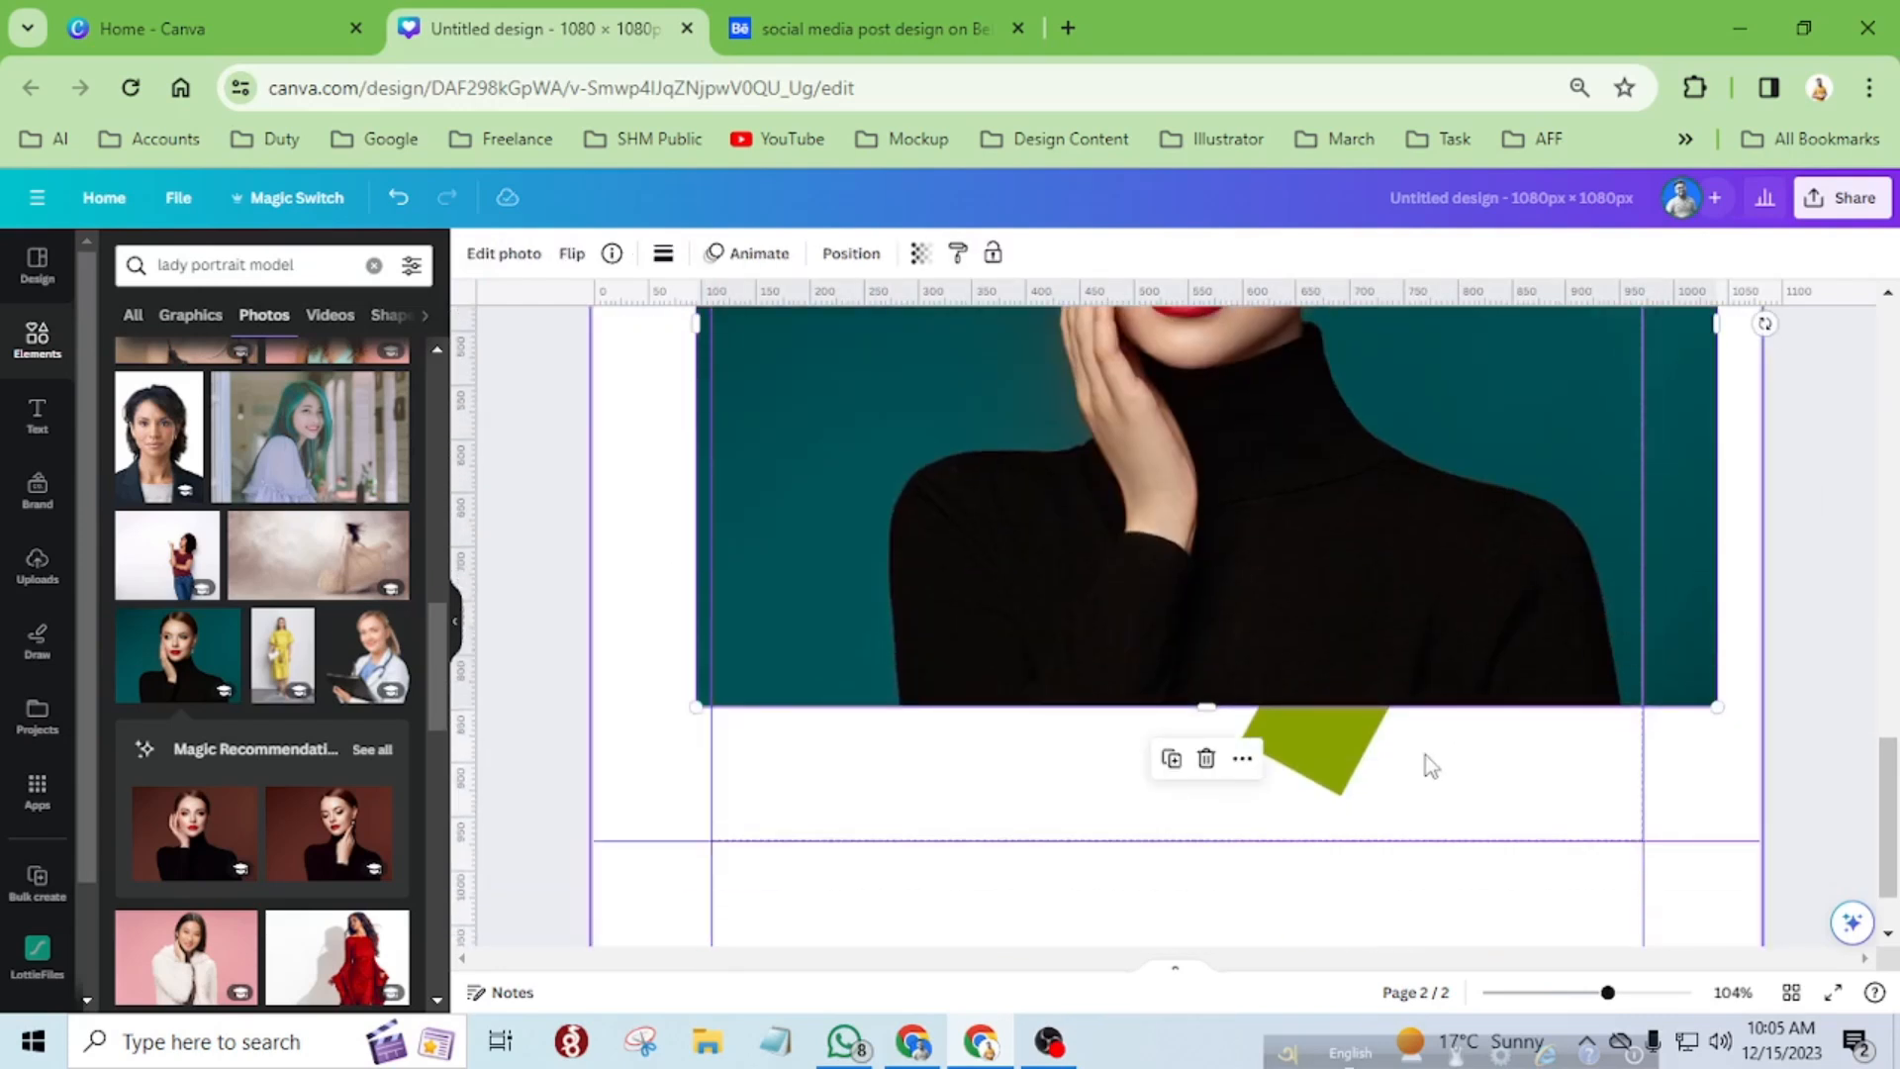
pyautogui.moveTo(697, 706); pyautogui.dragTo(581, 819)
pyautogui.scroll(-3, 1242, 904)
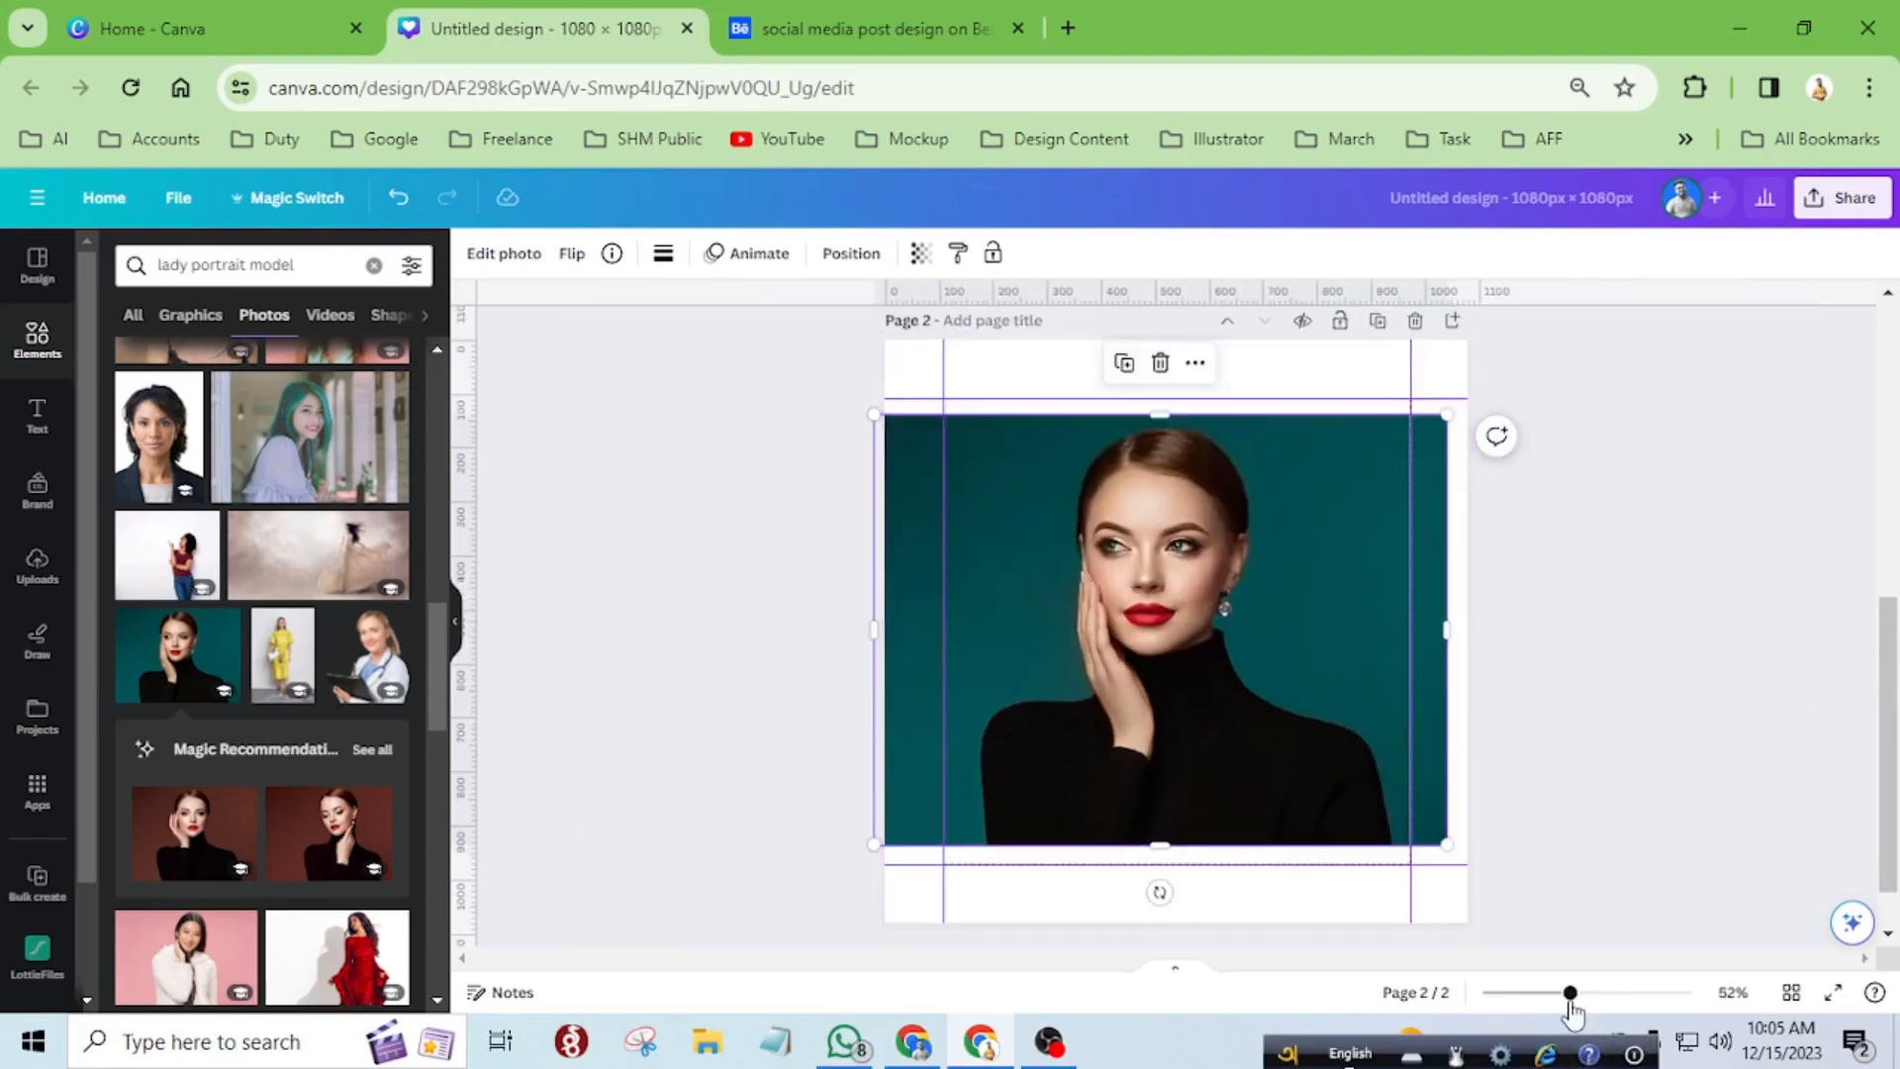
# Align the portrait photo's left edge with the page edge and send the photo behind the strips.
pyautogui.moveTo(1570, 992)
pyautogui.mouseDown()
pyautogui.moveTo(1595, 1019)
pyautogui.moveTo(1548, 1022)
pyautogui.mouseUp()
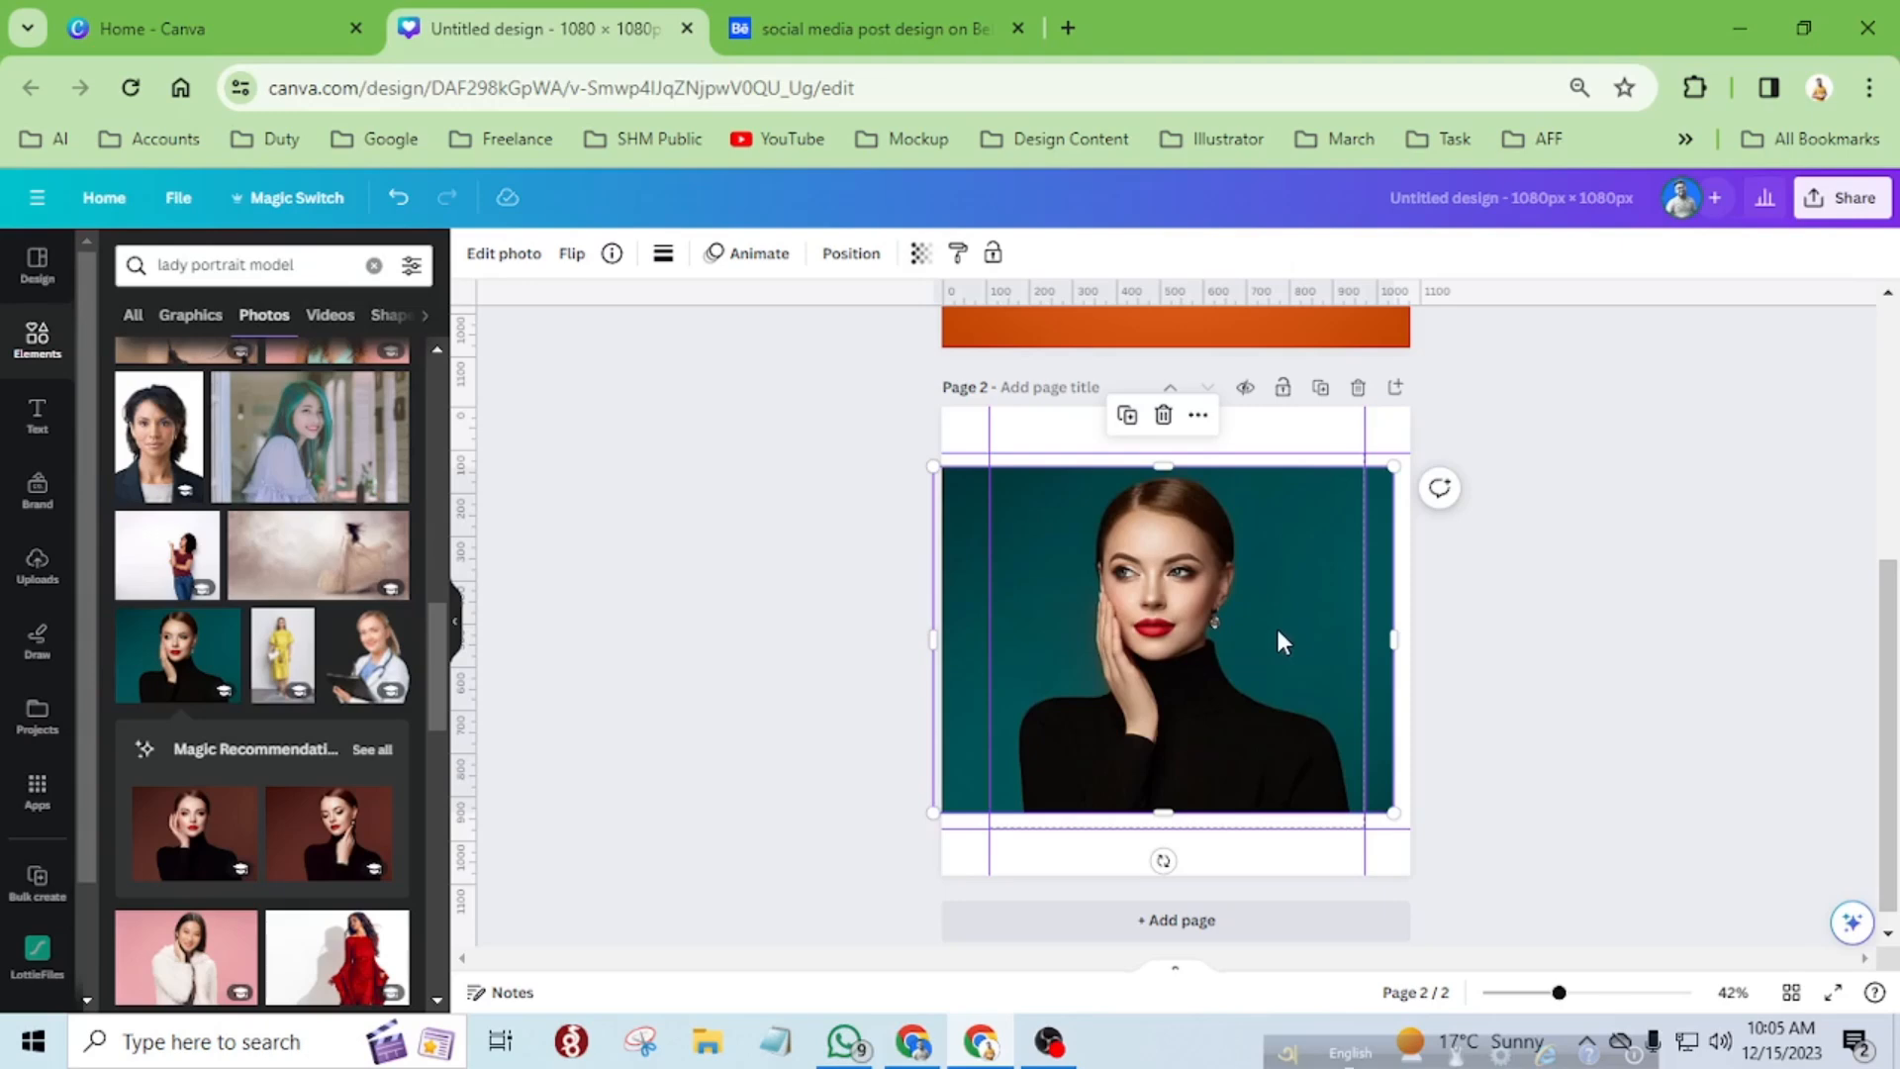
pyautogui.scroll(3, 1279, 633)
pyautogui.scroll(-2, 1278, 638)
pyautogui.scroll(2, 1277, 638)
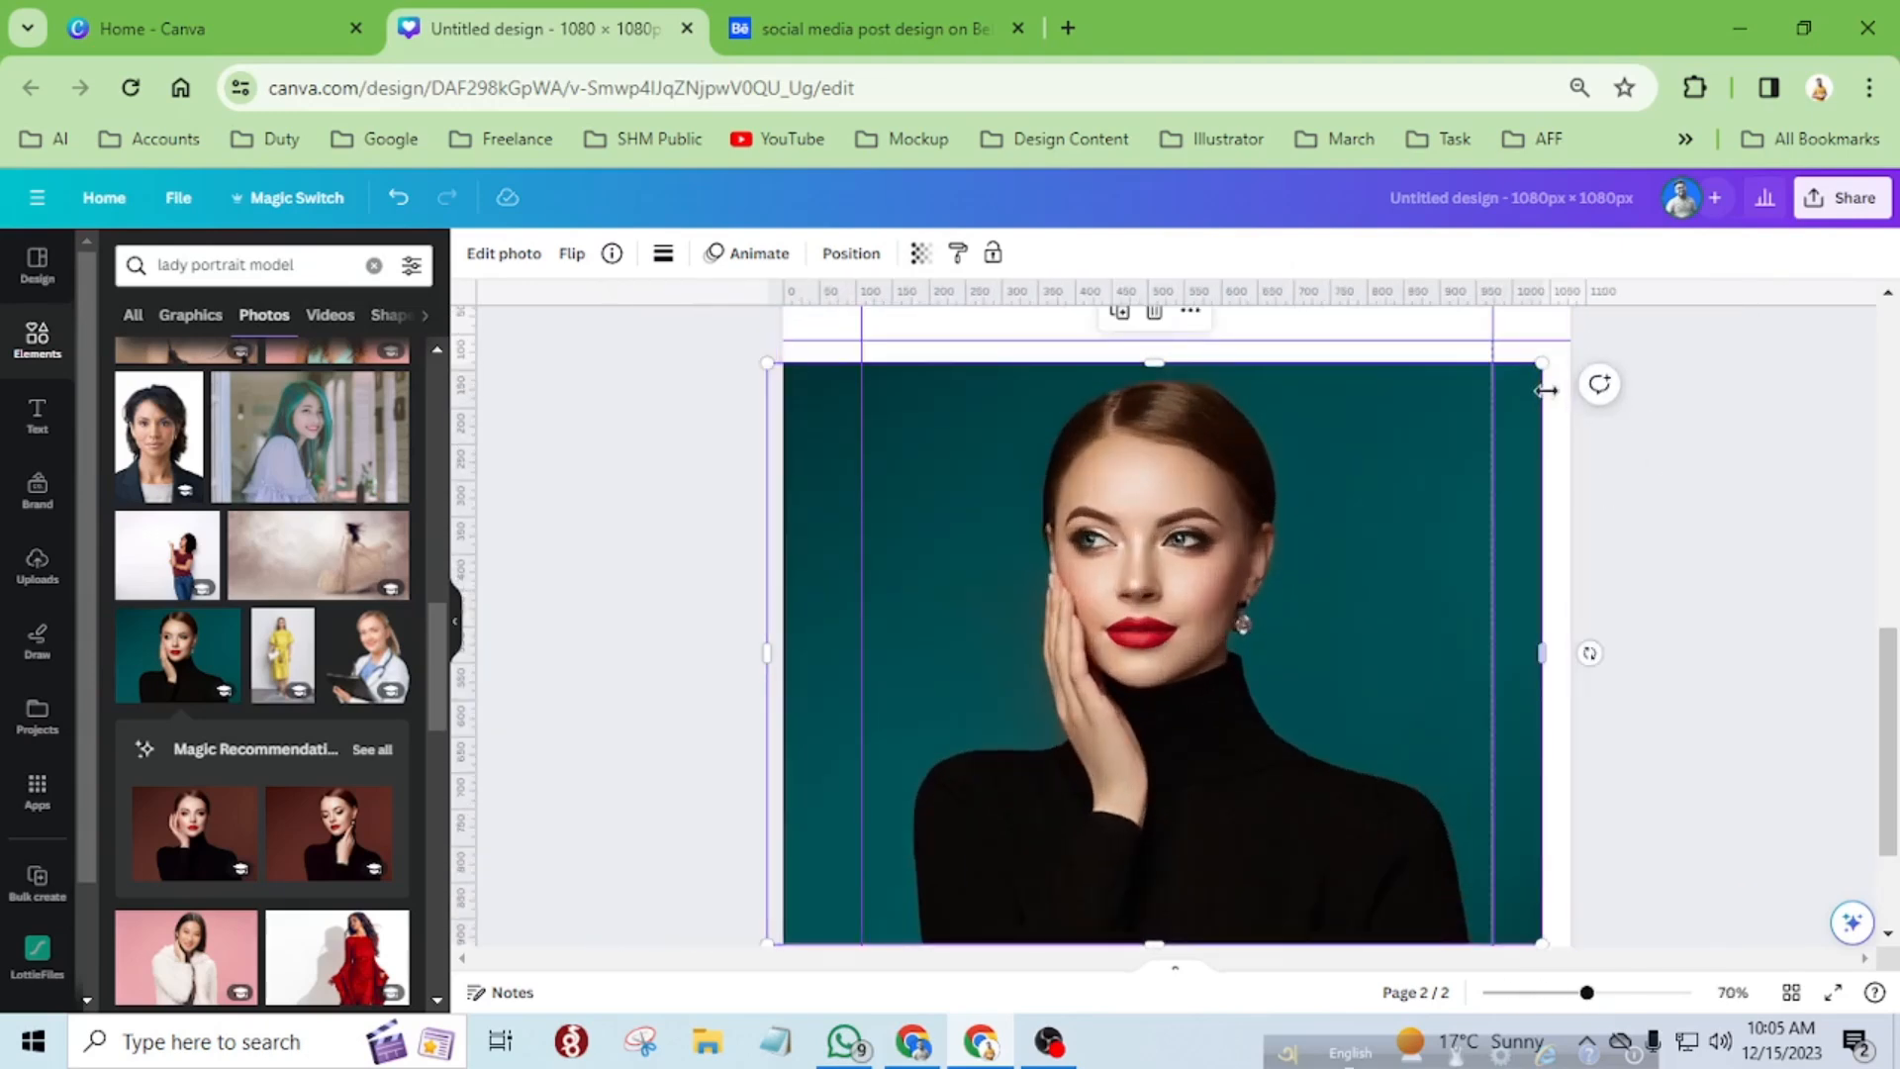
pyautogui.moveTo(1531, 404); pyautogui.dragTo(1542, 395)
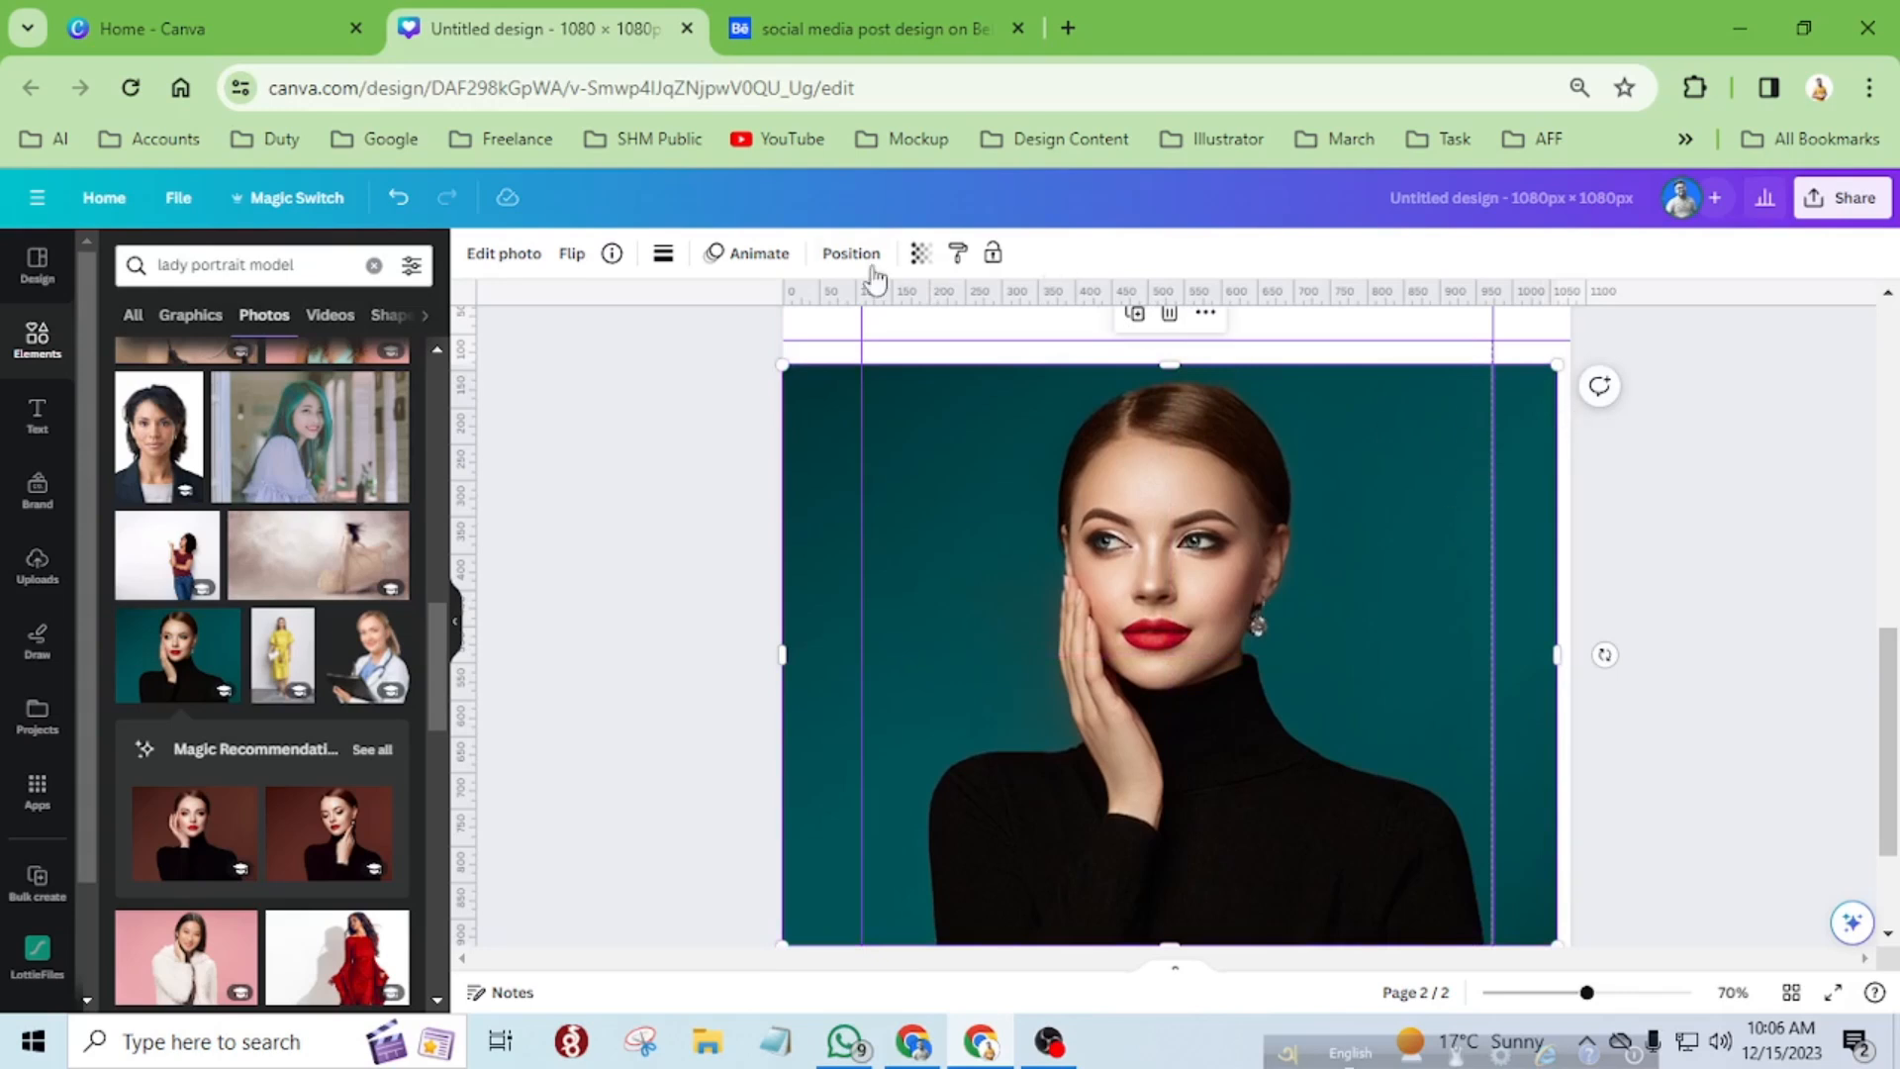
pyautogui.click(851, 255)
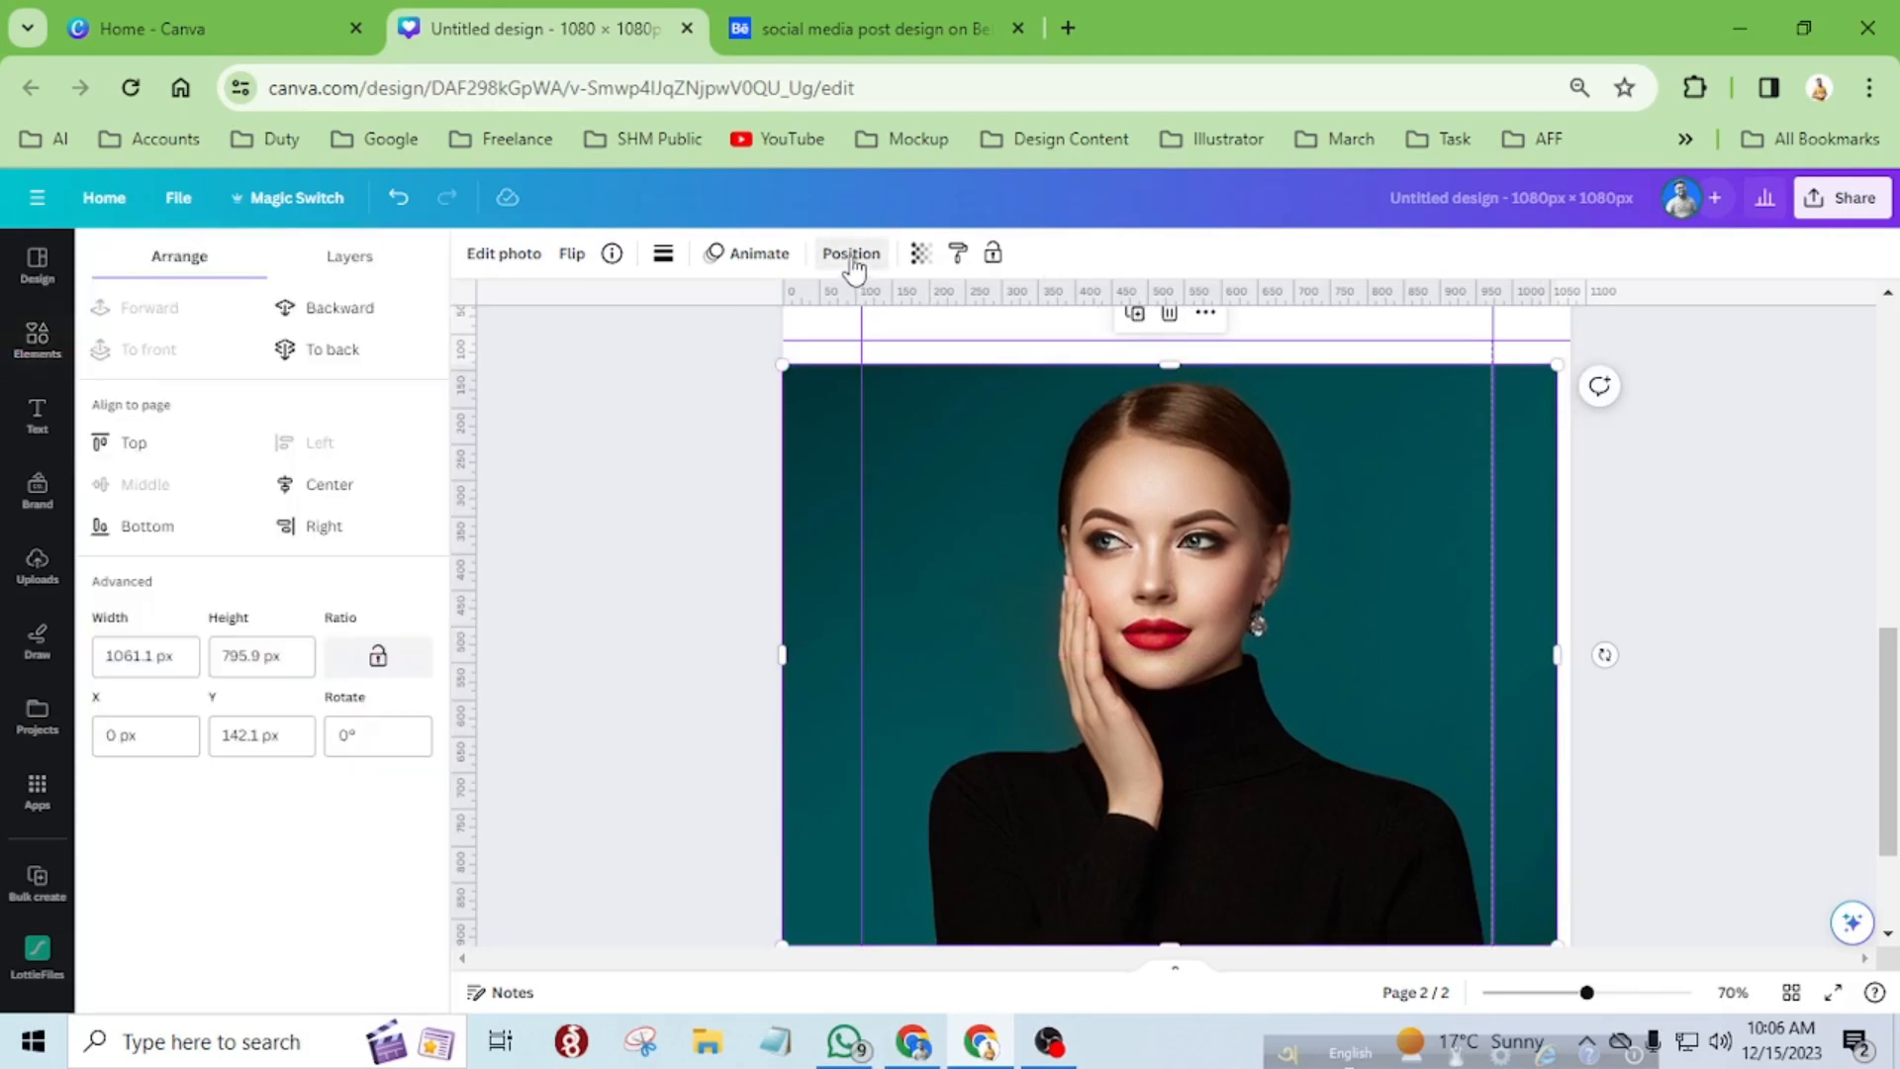
pyautogui.click(335, 349)
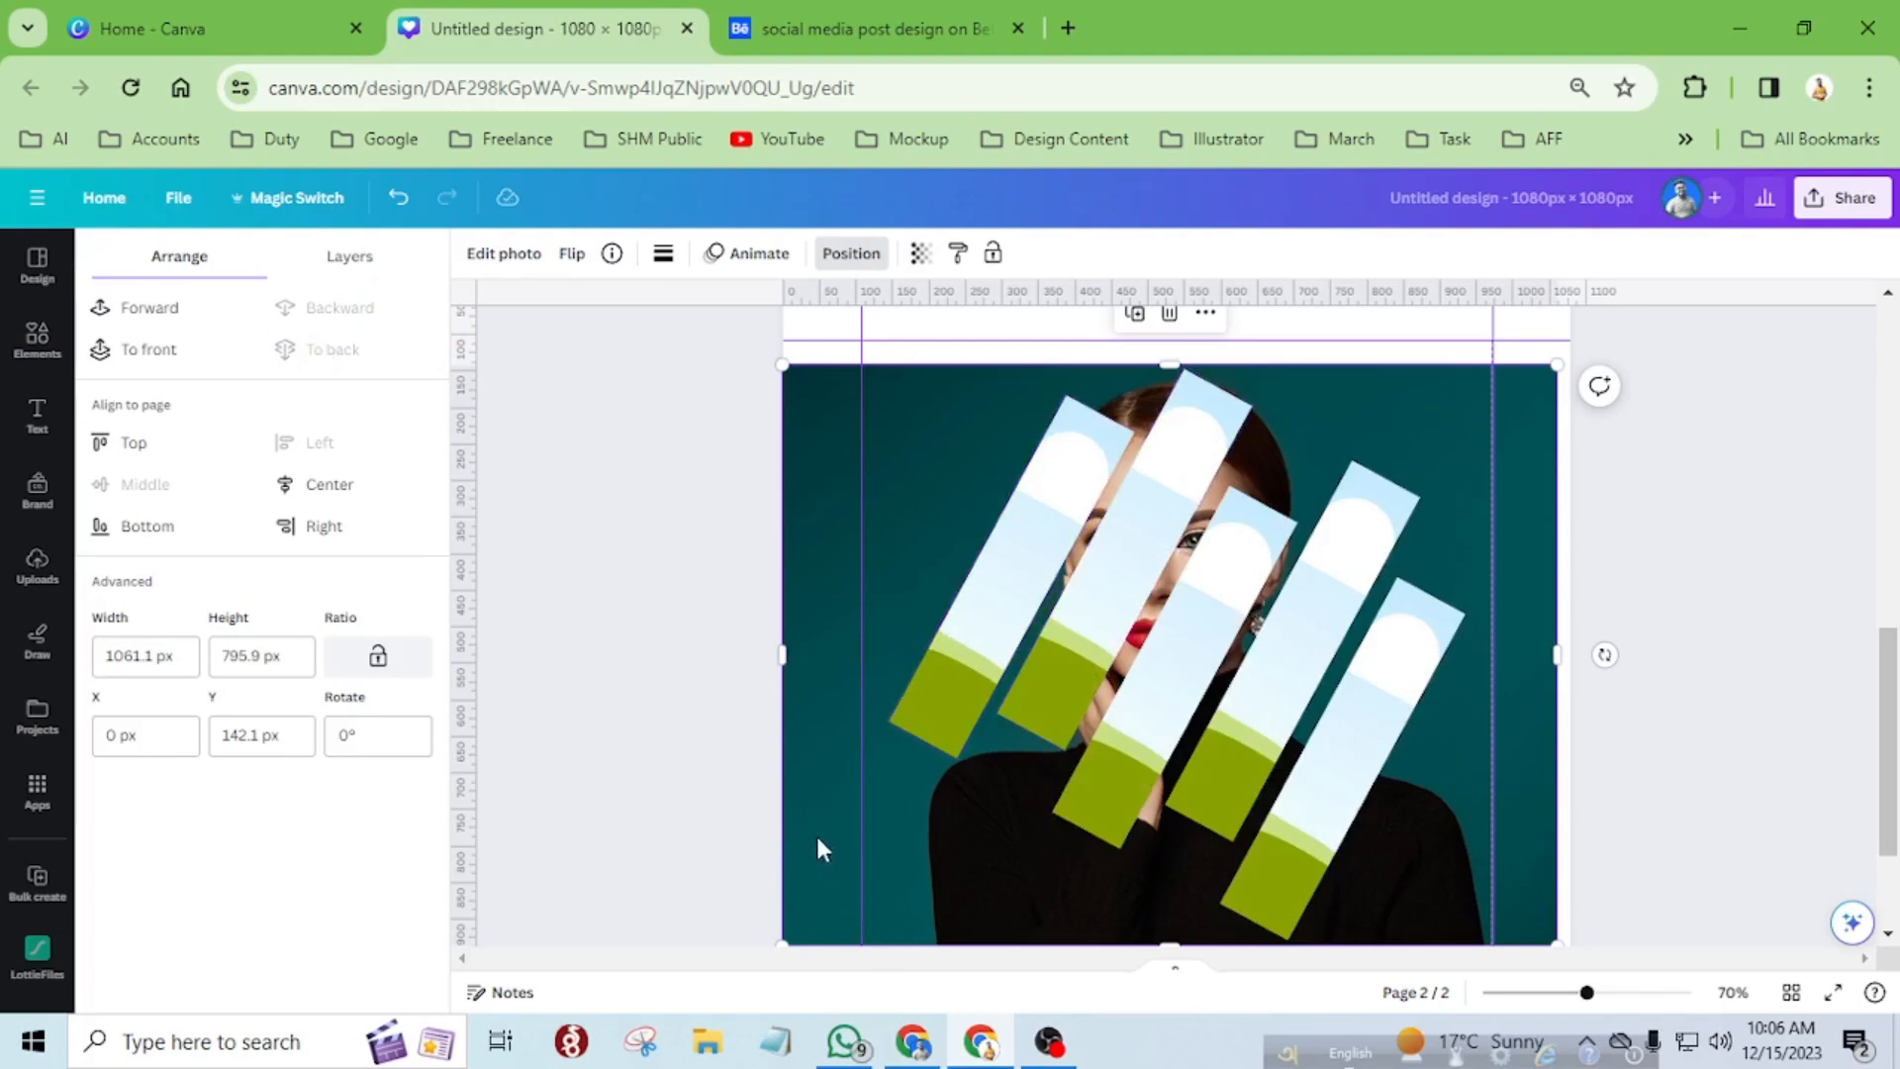
# Nudge the second strip from the left slightly right to X 552.6 px to adjust the gaps between strips.
pyautogui.scroll(-2, 1356, 604)
pyautogui.scroll(2, 1369, 688)
pyautogui.click(1039, 710)
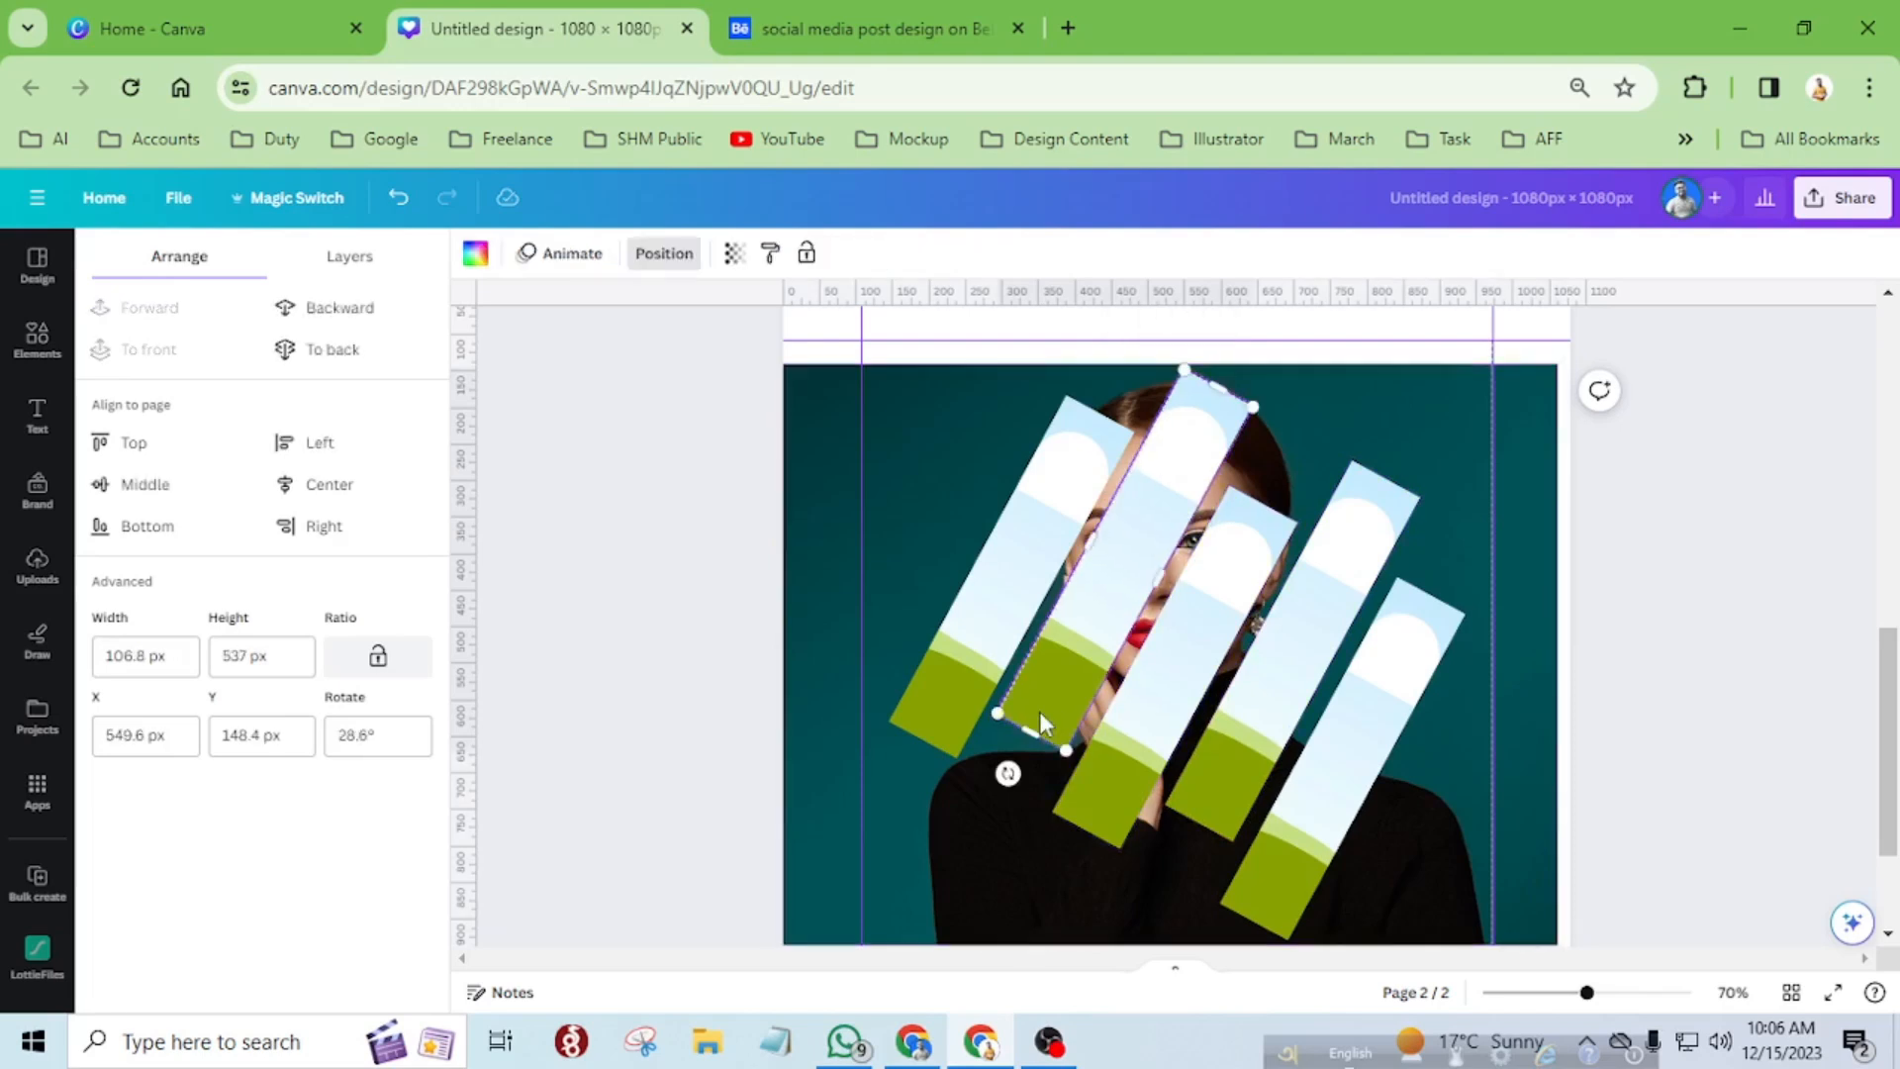
pyautogui.press('Right')
pyautogui.press('Right')
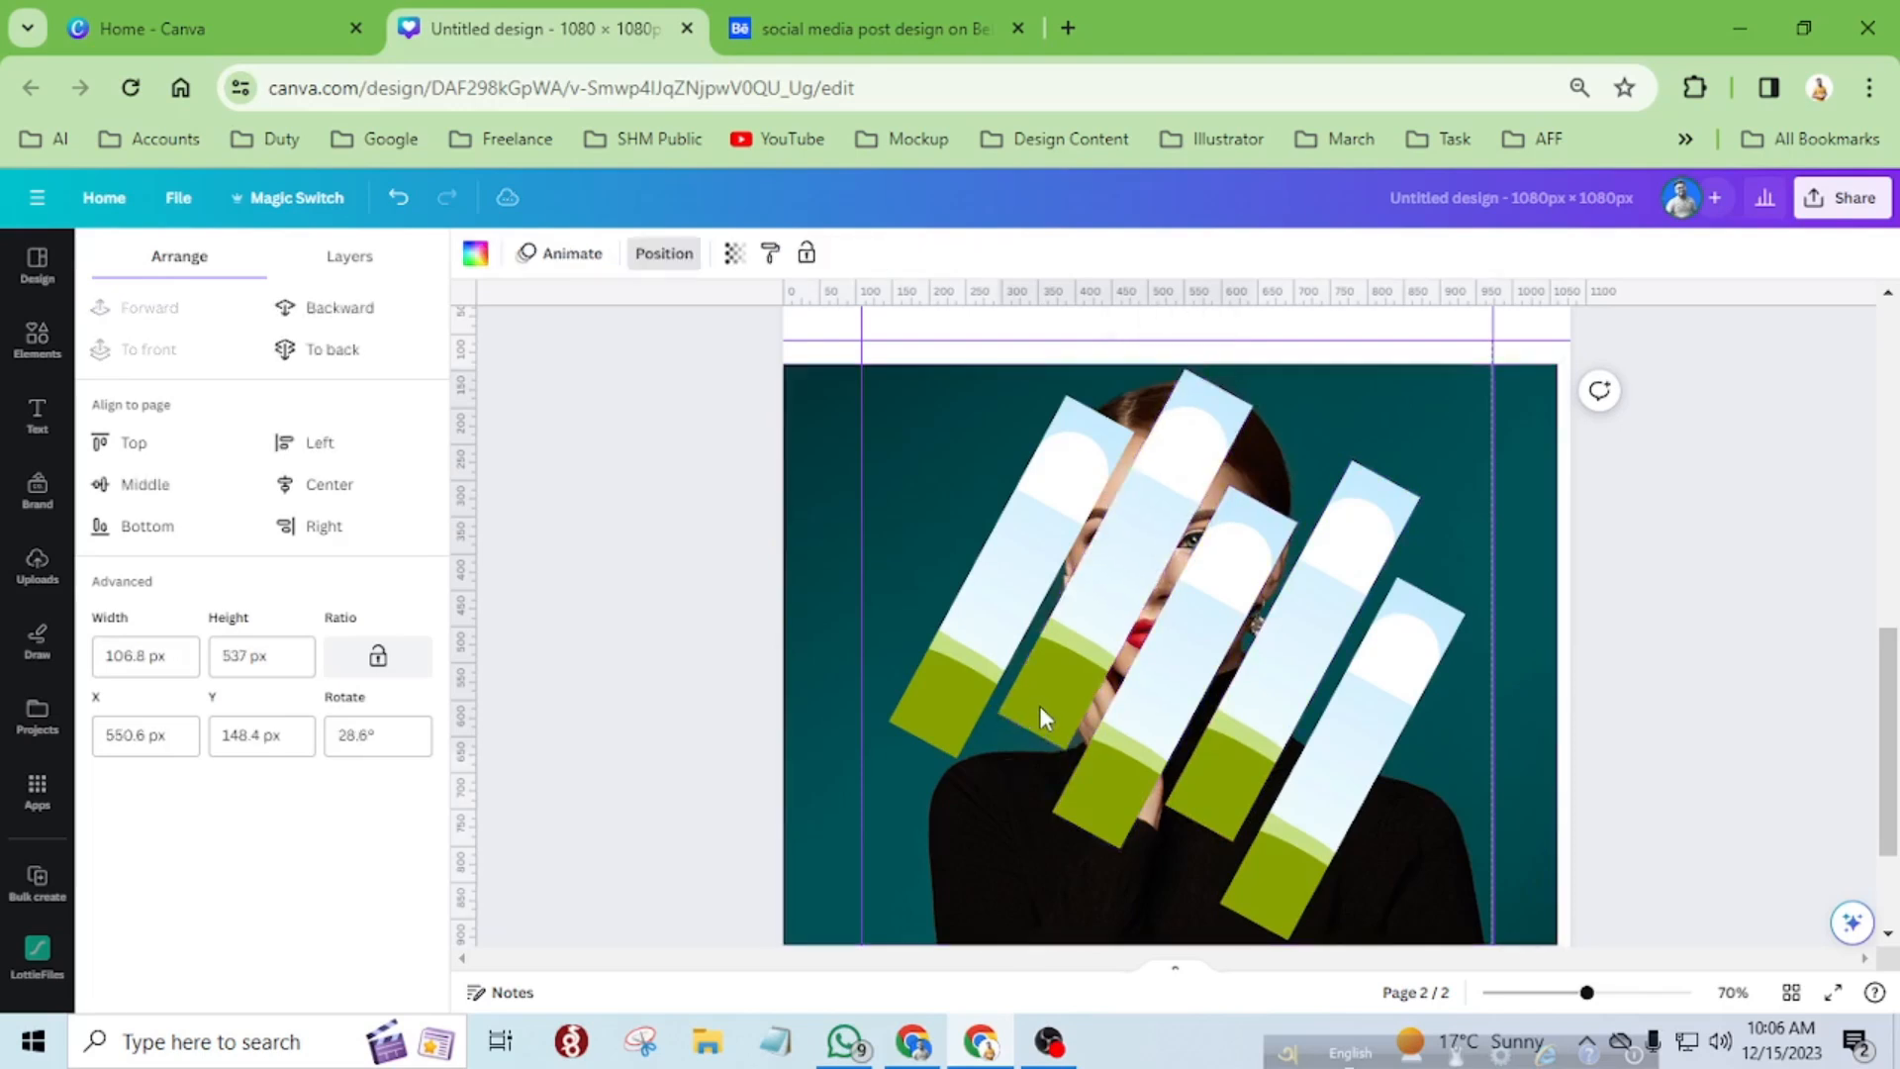
pyautogui.press('Right')
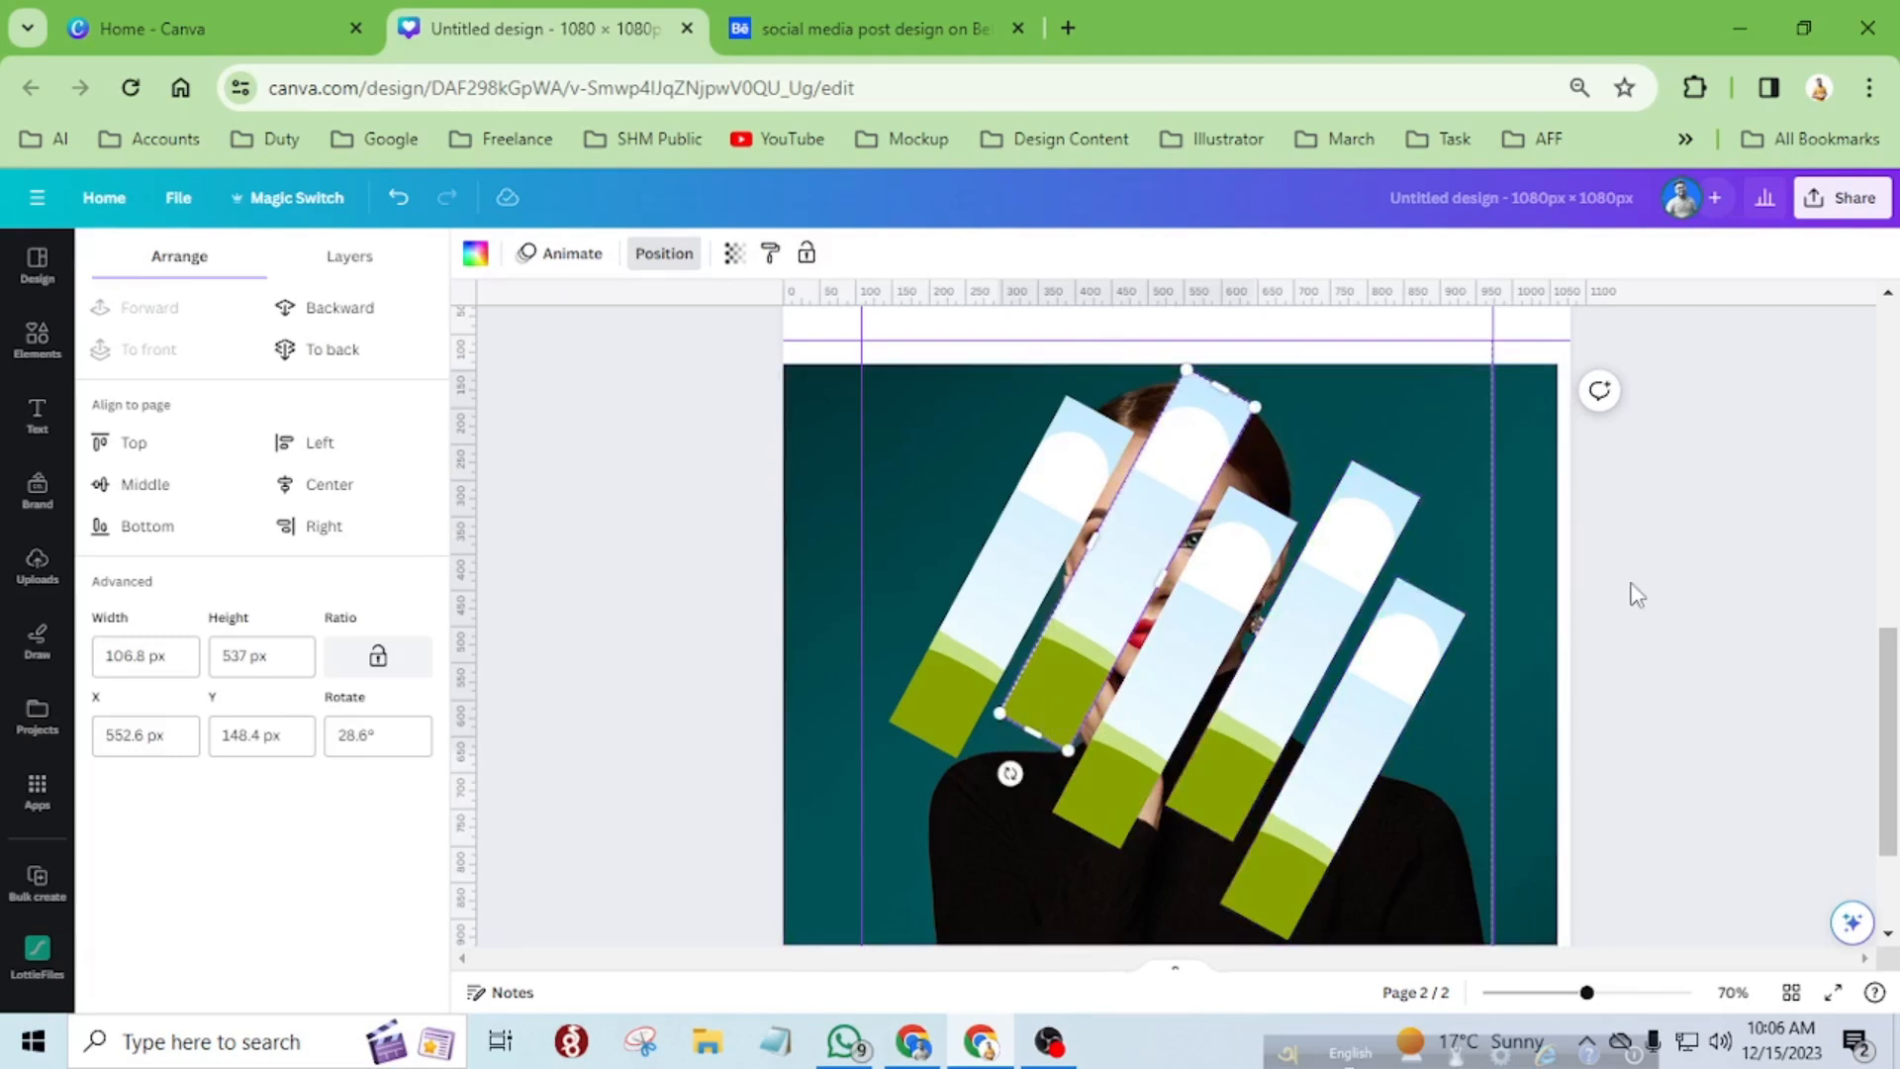
pyautogui.press('Escape')
pyautogui.press('Escape')
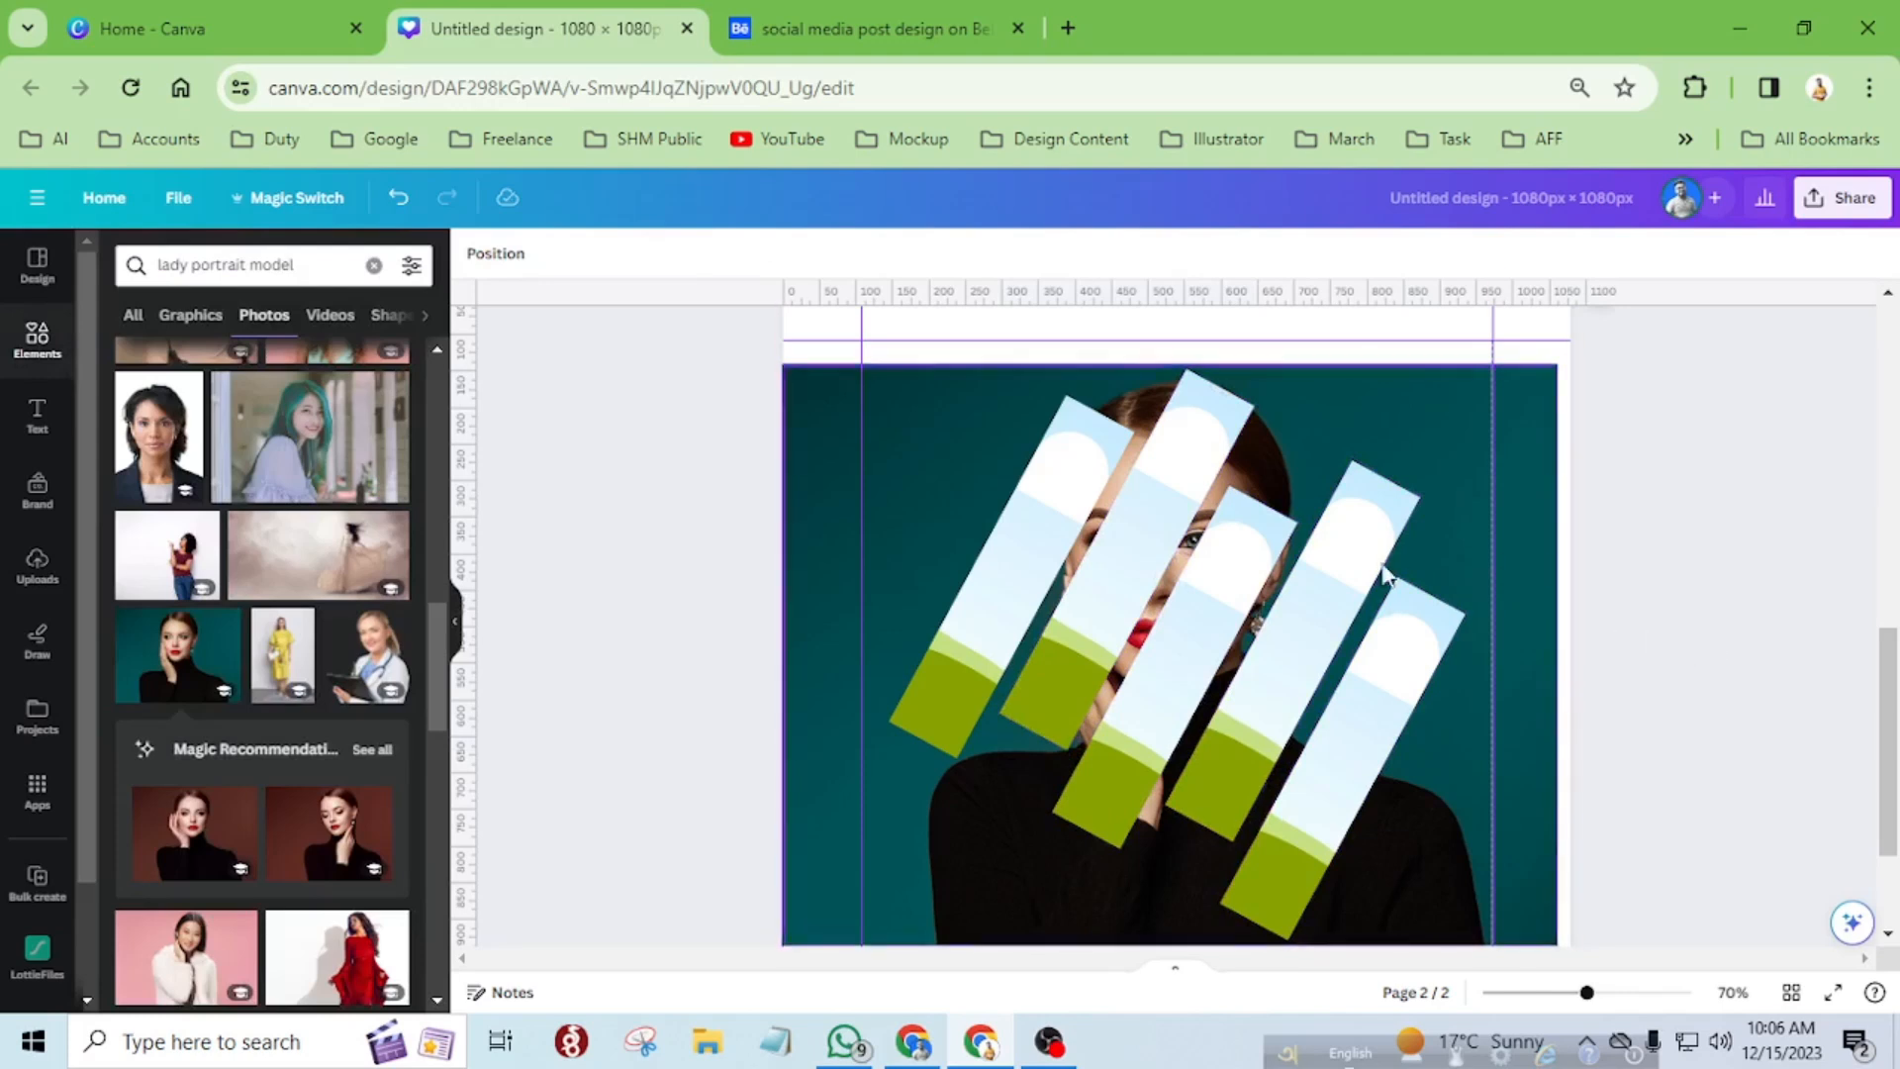
# Duplicate the background portrait photo and place the copy inside the leftmost strip.
pyautogui.click(819, 394)
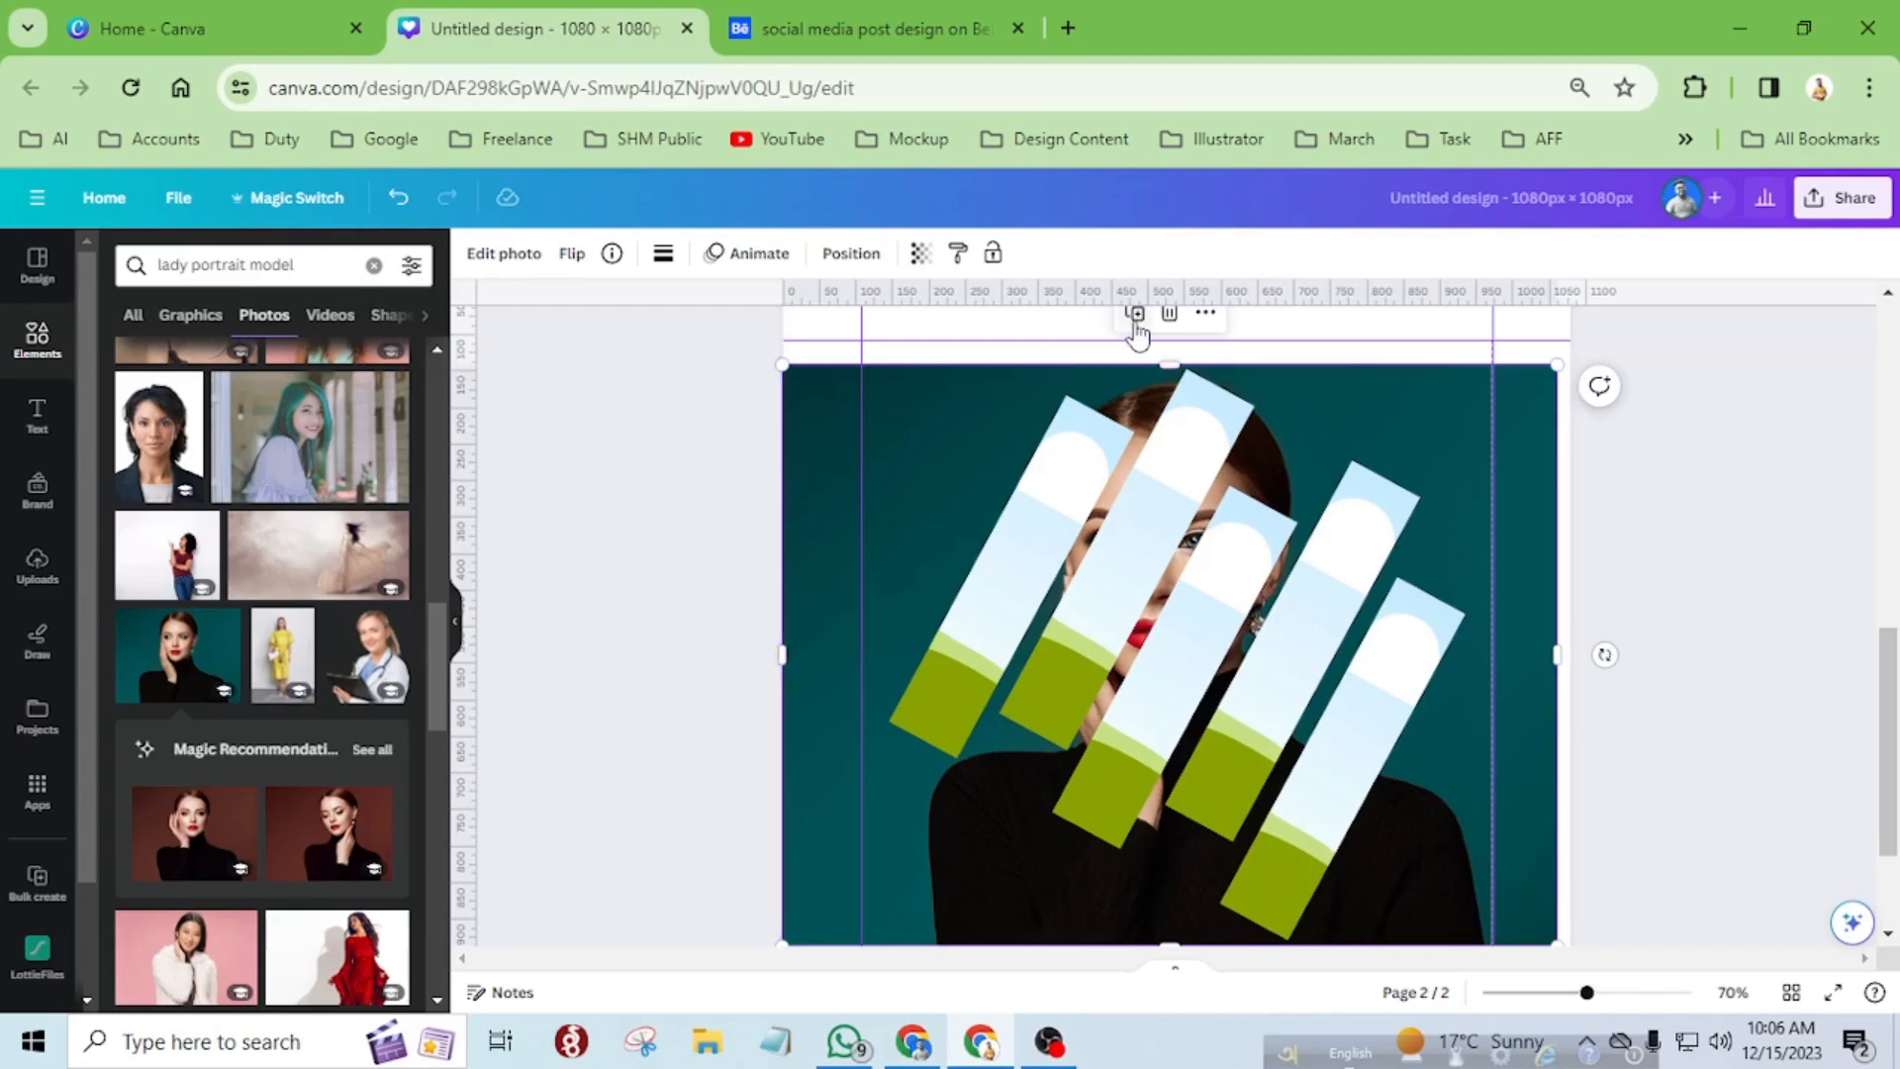
pyautogui.scroll(2, 1136, 336)
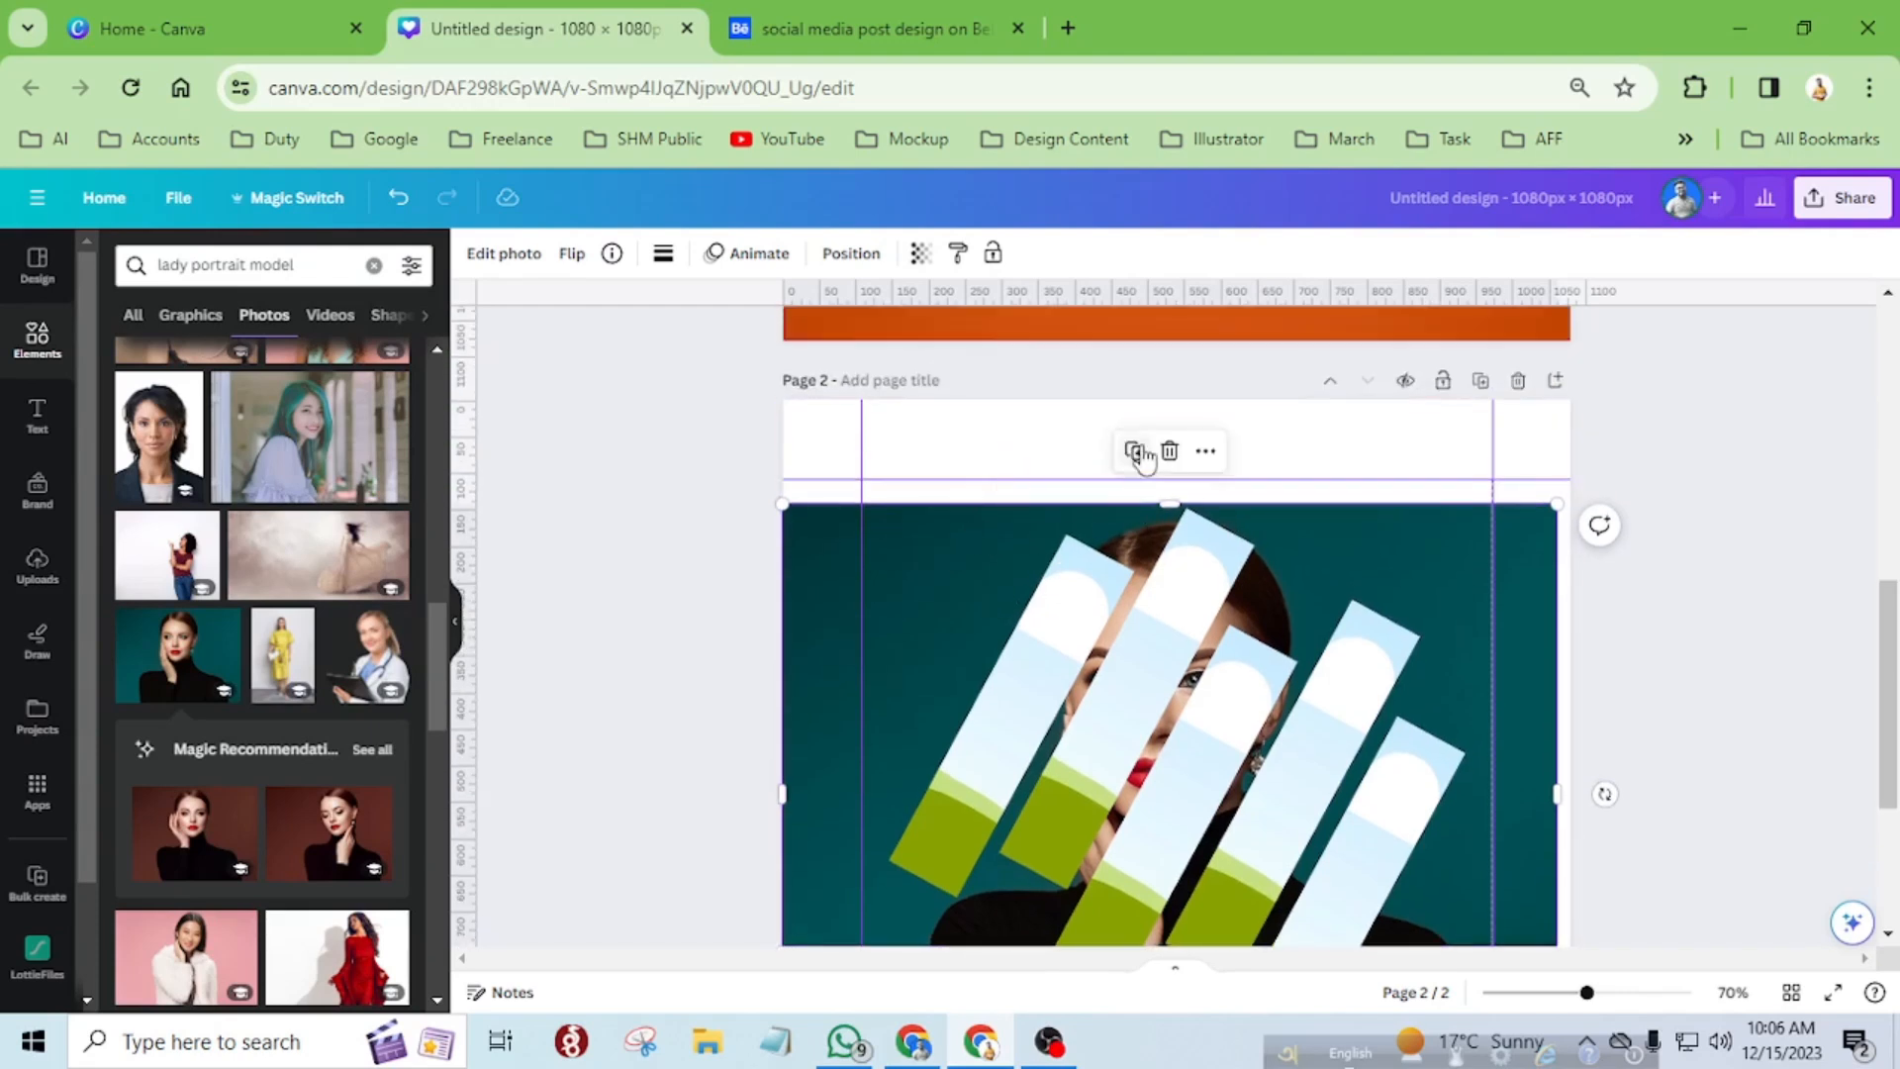
pyautogui.click(1133, 456)
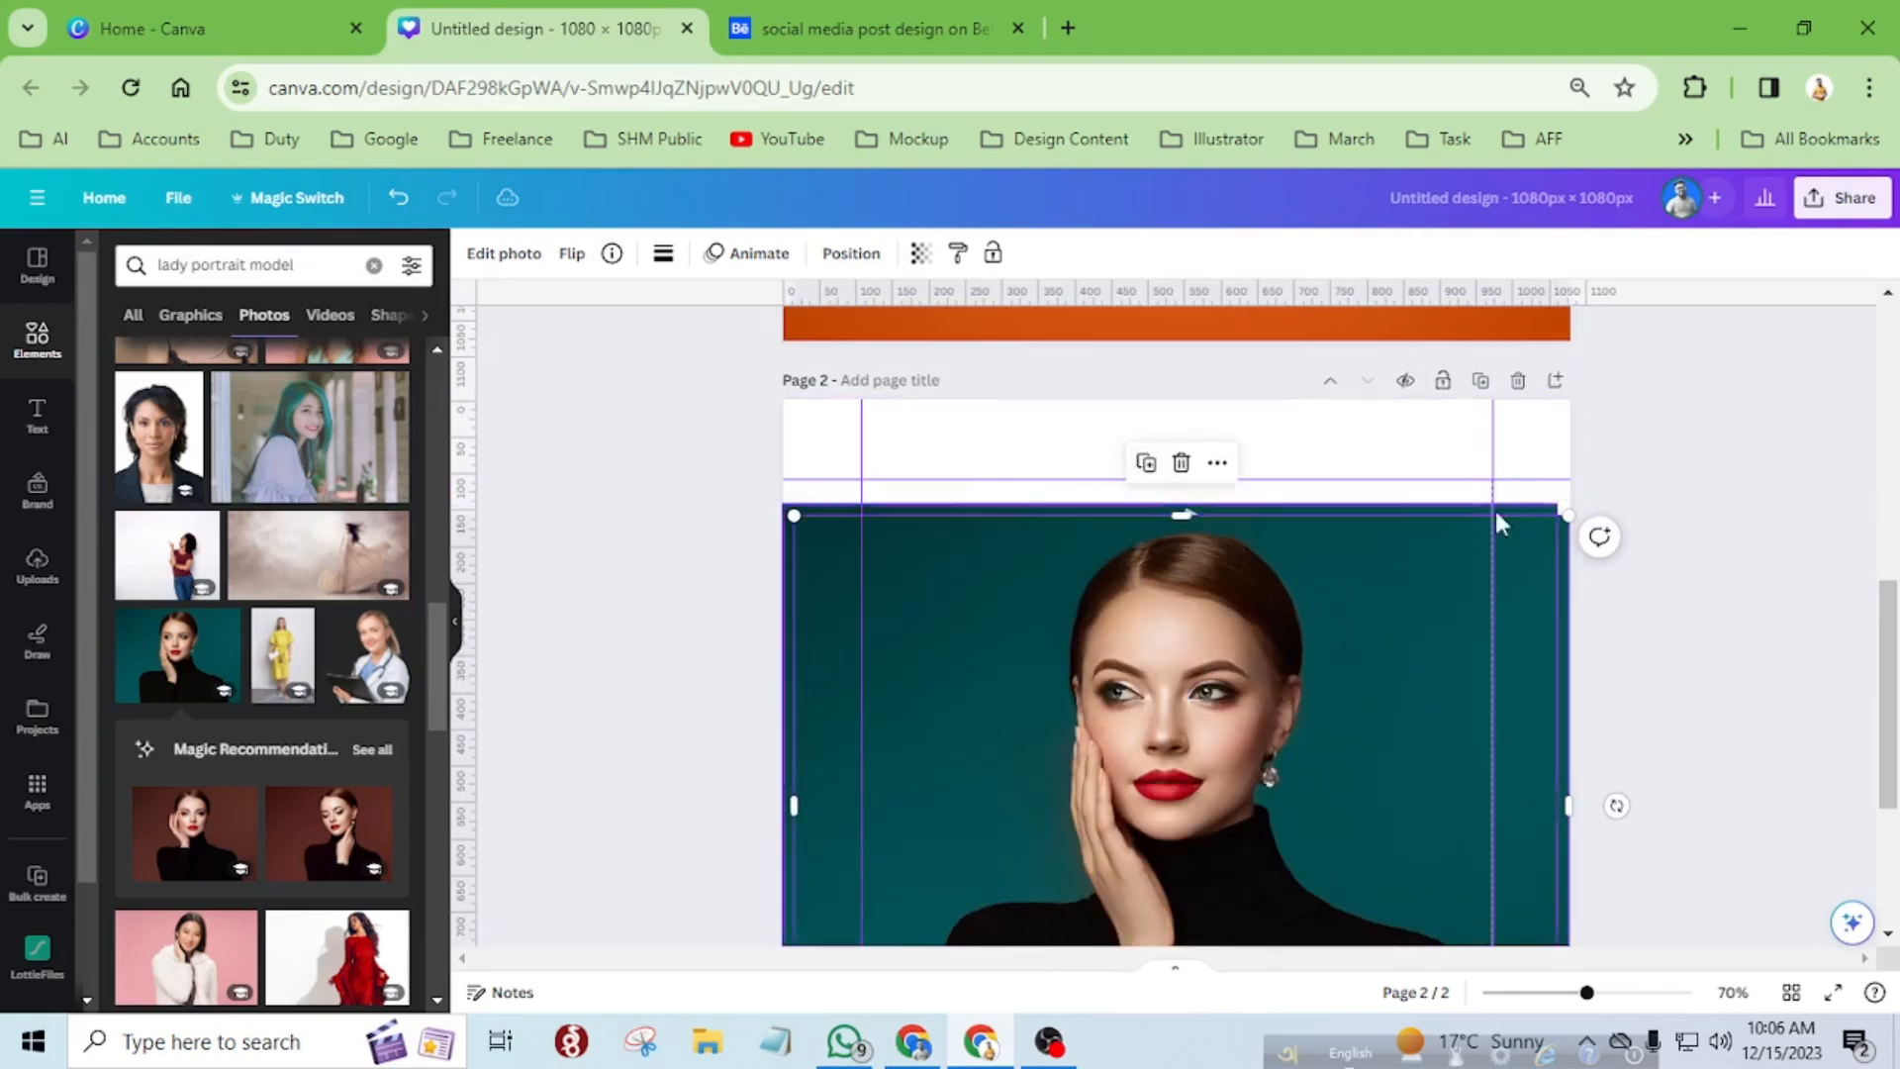
pyautogui.moveTo(1409, 566); pyautogui.dragTo(1100, 605)
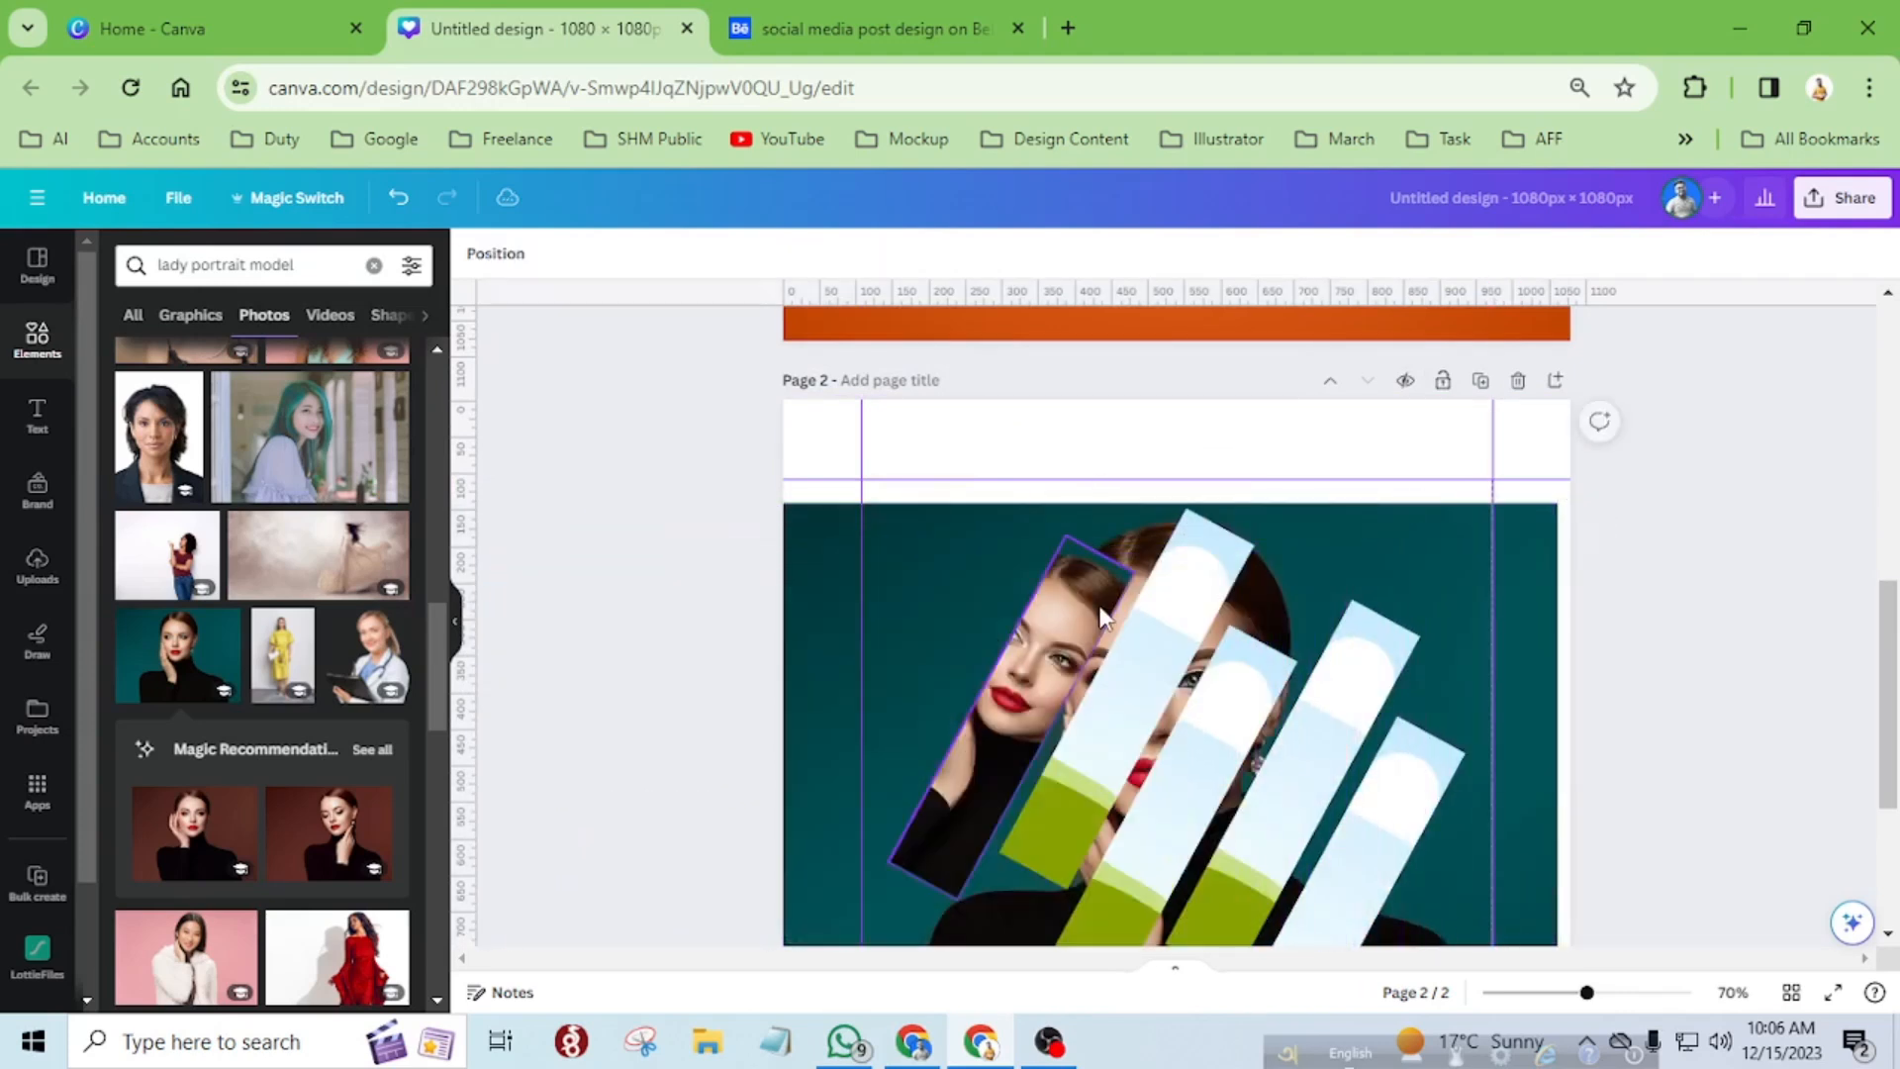
# Rotate the photo inside the leftmost strip by -28.6° so the portrait stands upright.
pyautogui.scroll(-3, 1276, 604)
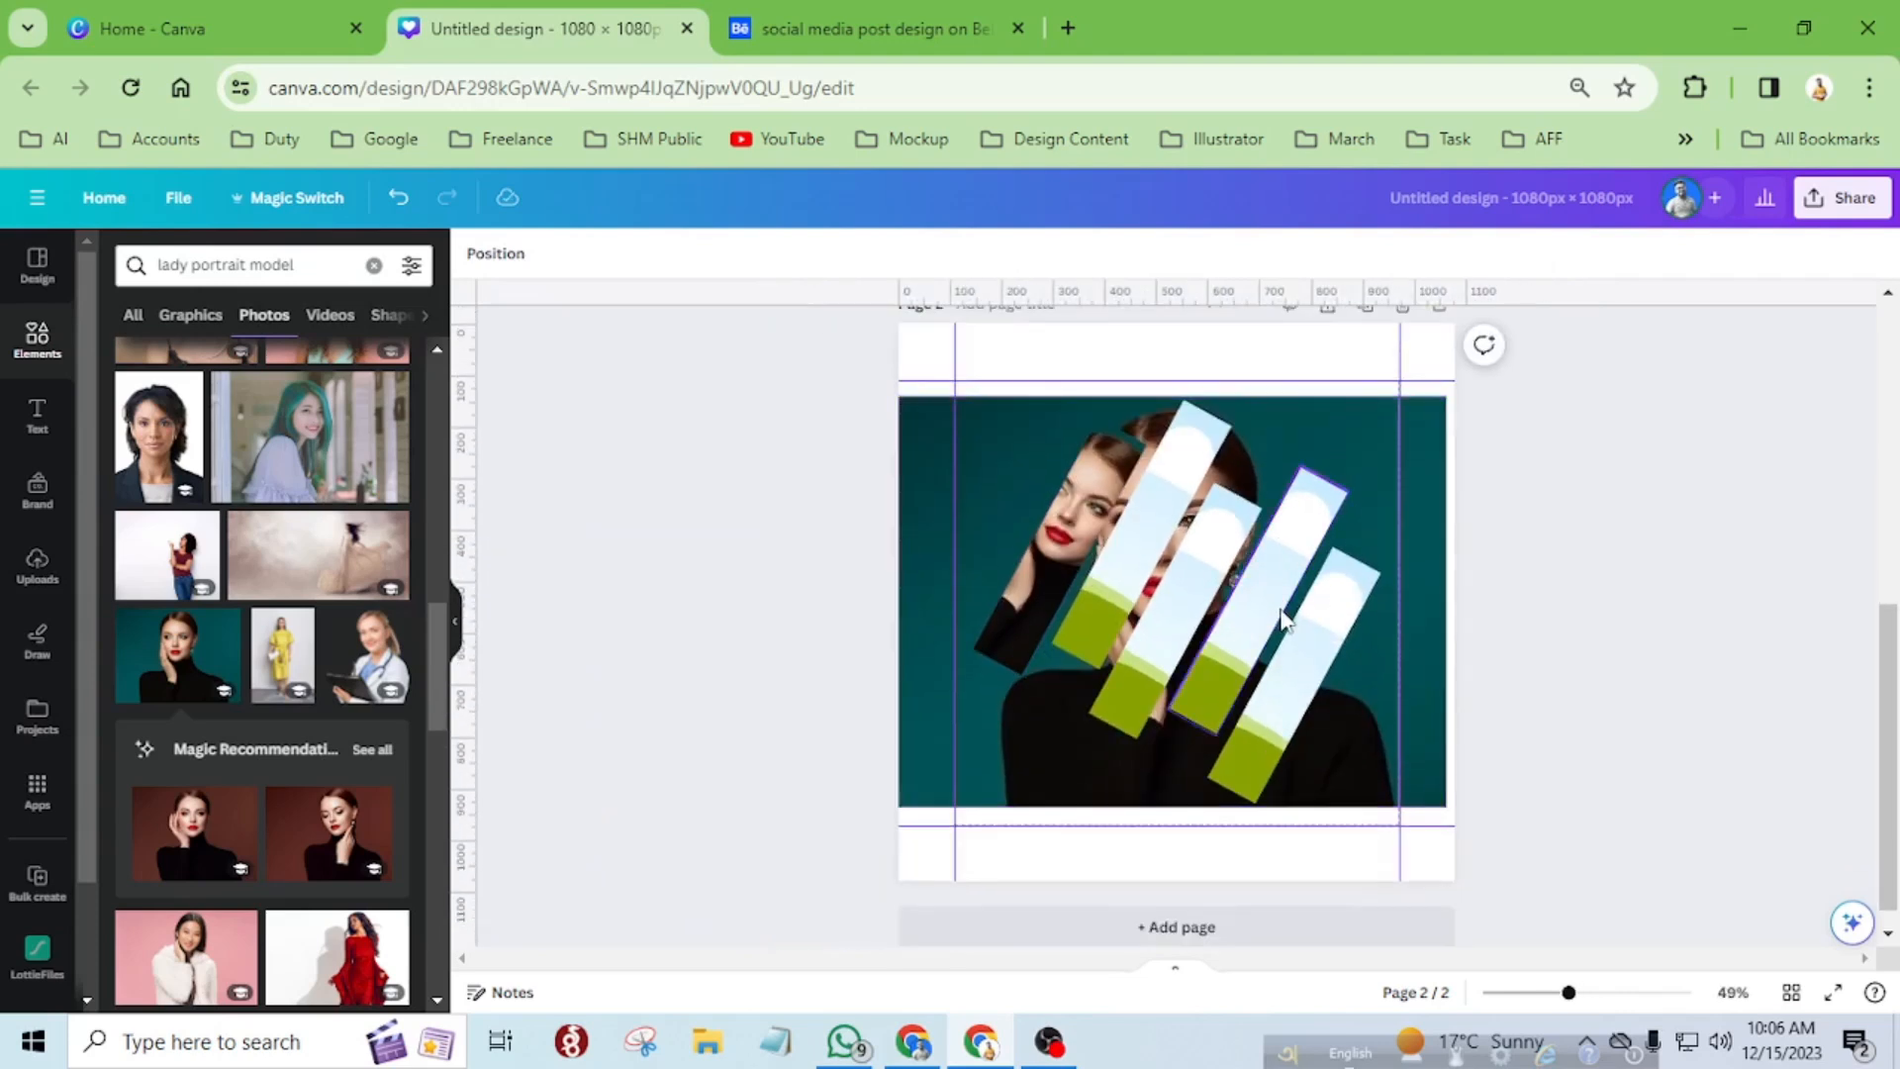
pyautogui.click(1080, 512)
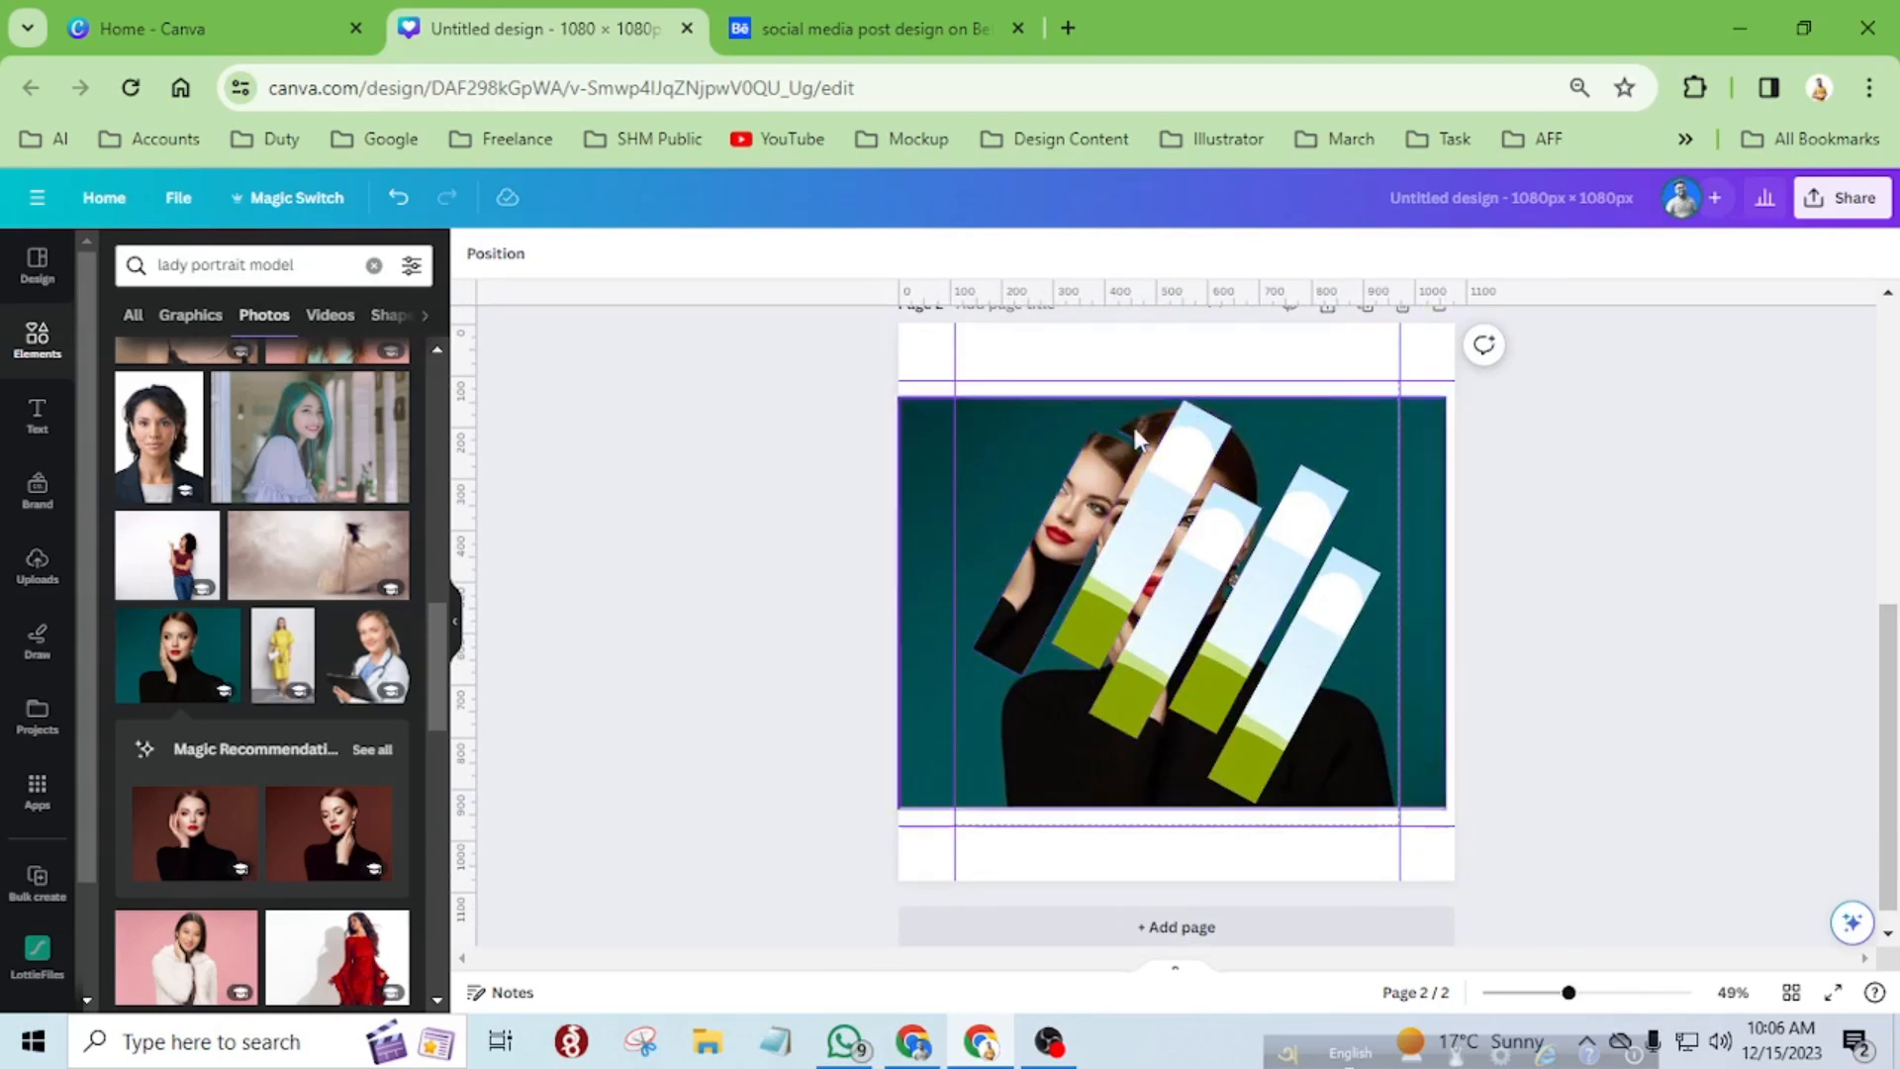
pyautogui.click(1080, 524)
pyautogui.doubleClick(1080, 525)
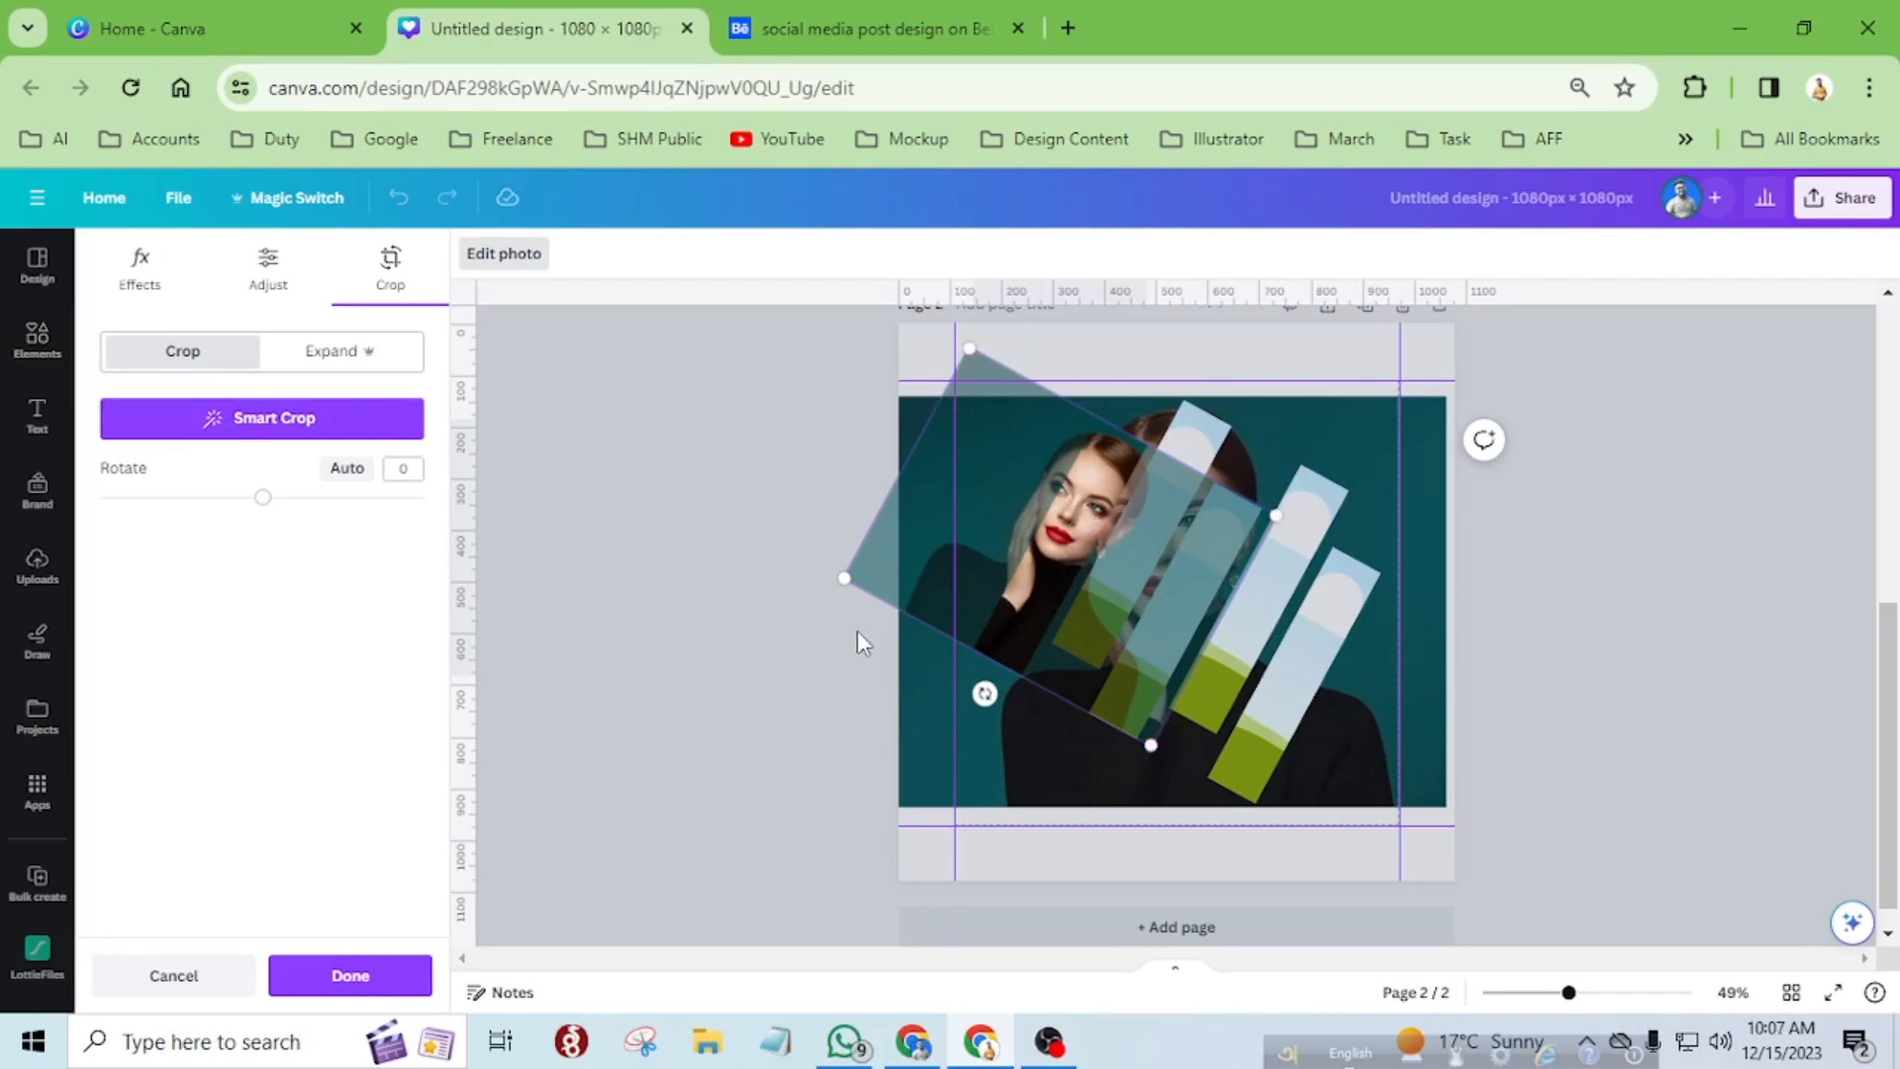
pyautogui.moveTo(982, 696); pyautogui.dragTo(1069, 748)
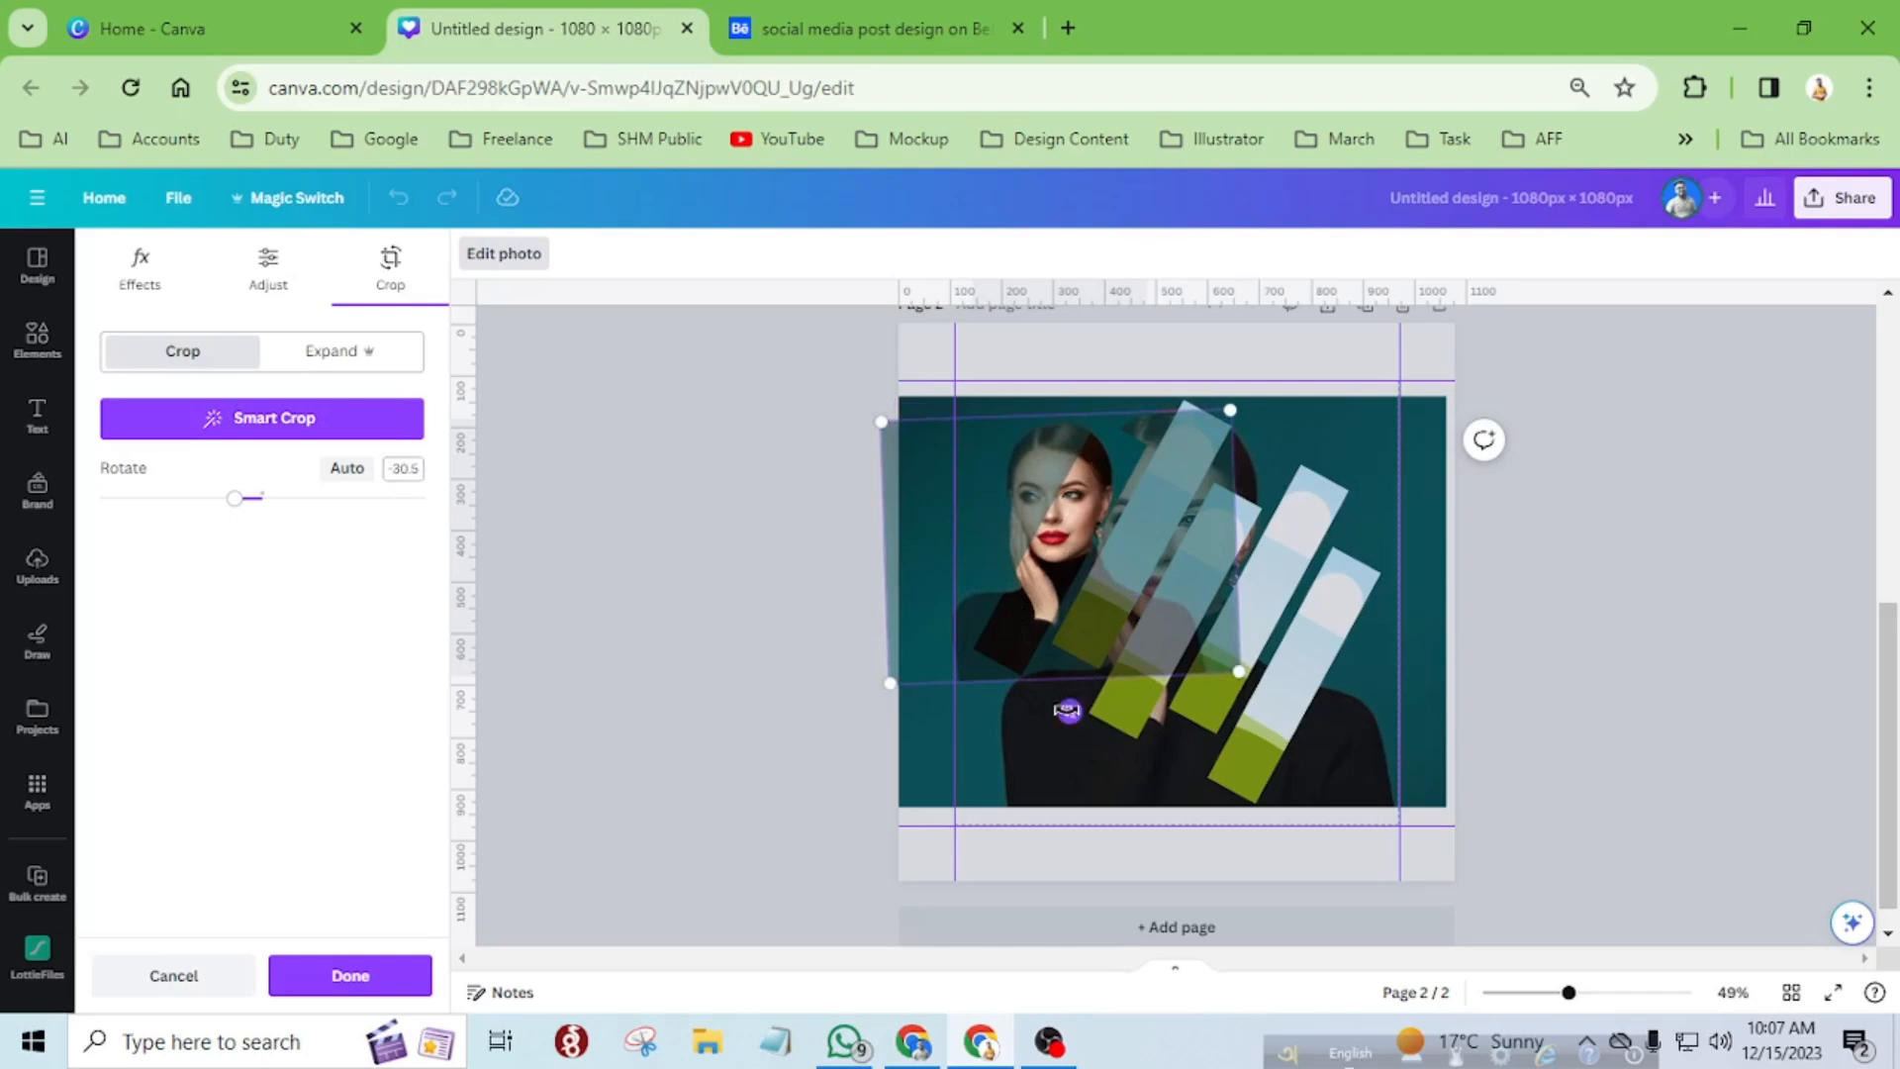
pyautogui.moveTo(1061, 714); pyautogui.dragTo(1061, 719)
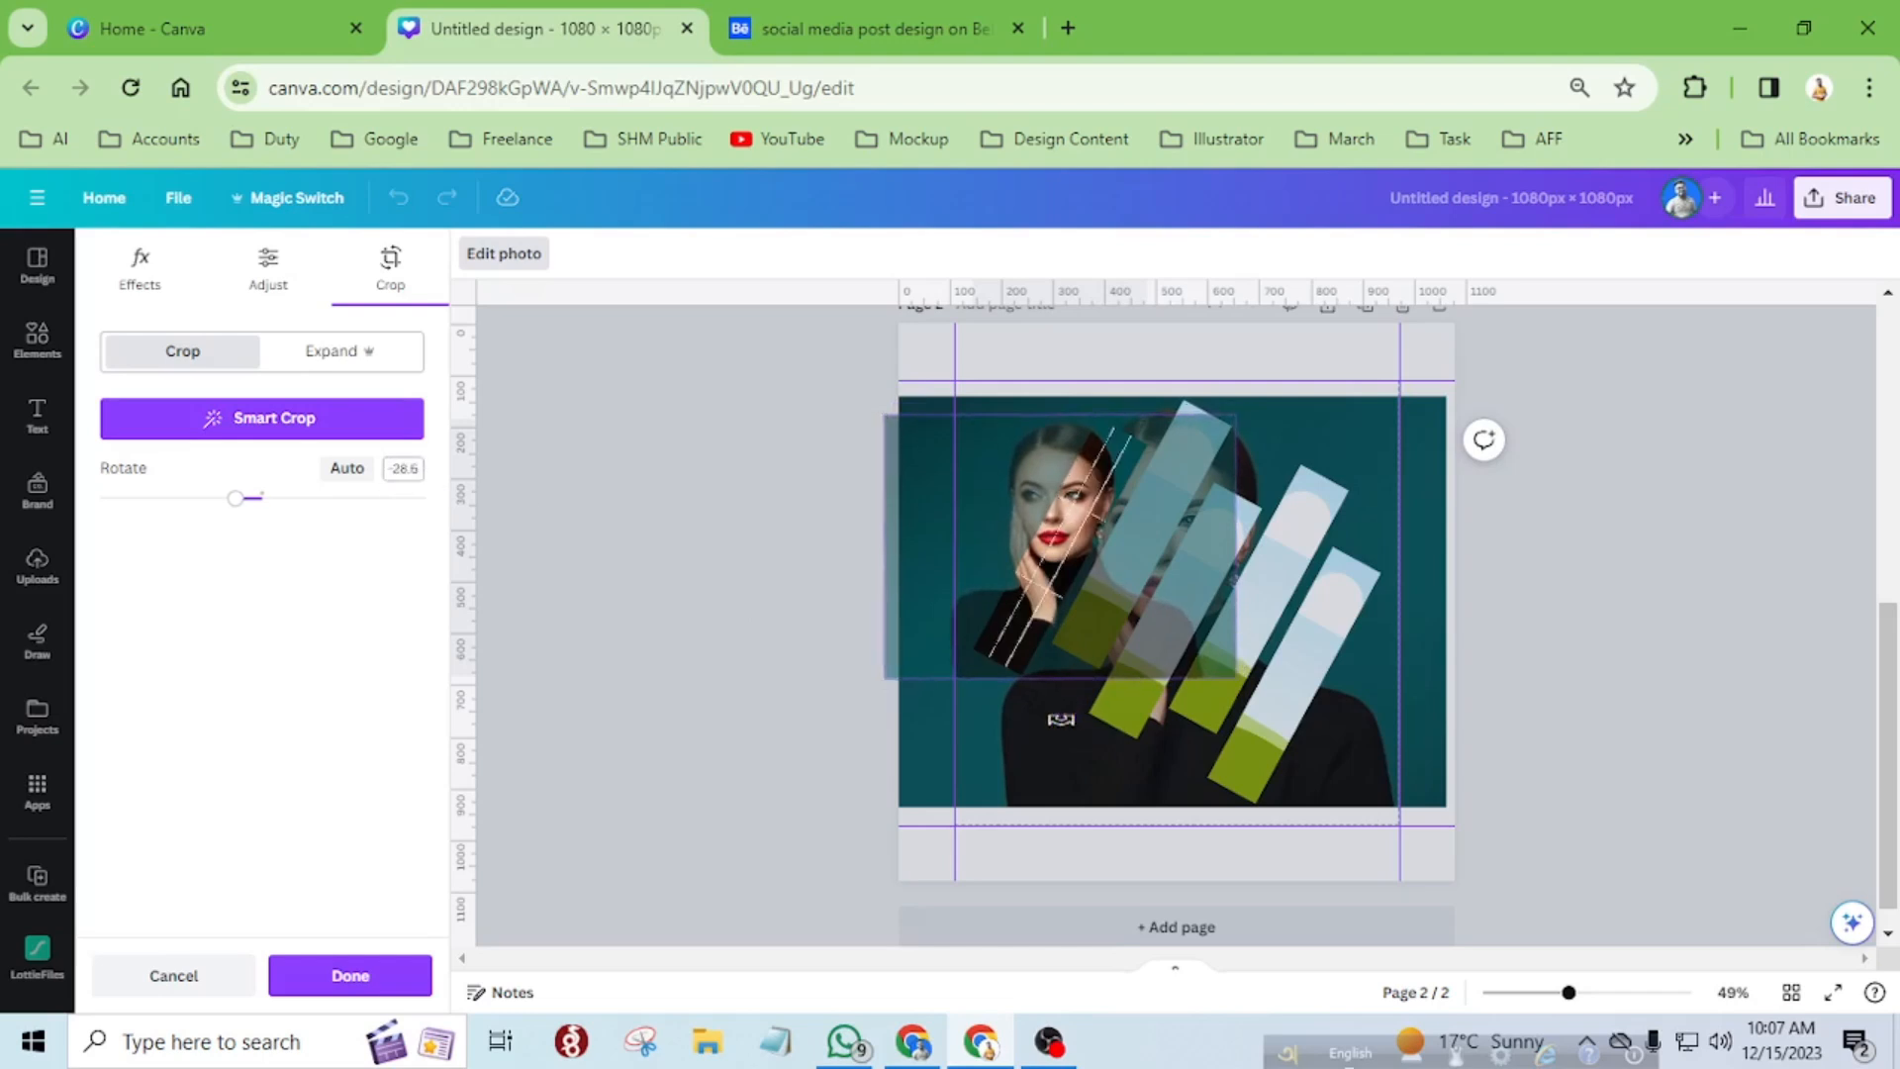
# Enlarge the photo inside the leftmost strip to match the size of the background portrait.
pyautogui.scroll(10, 1196, 406)
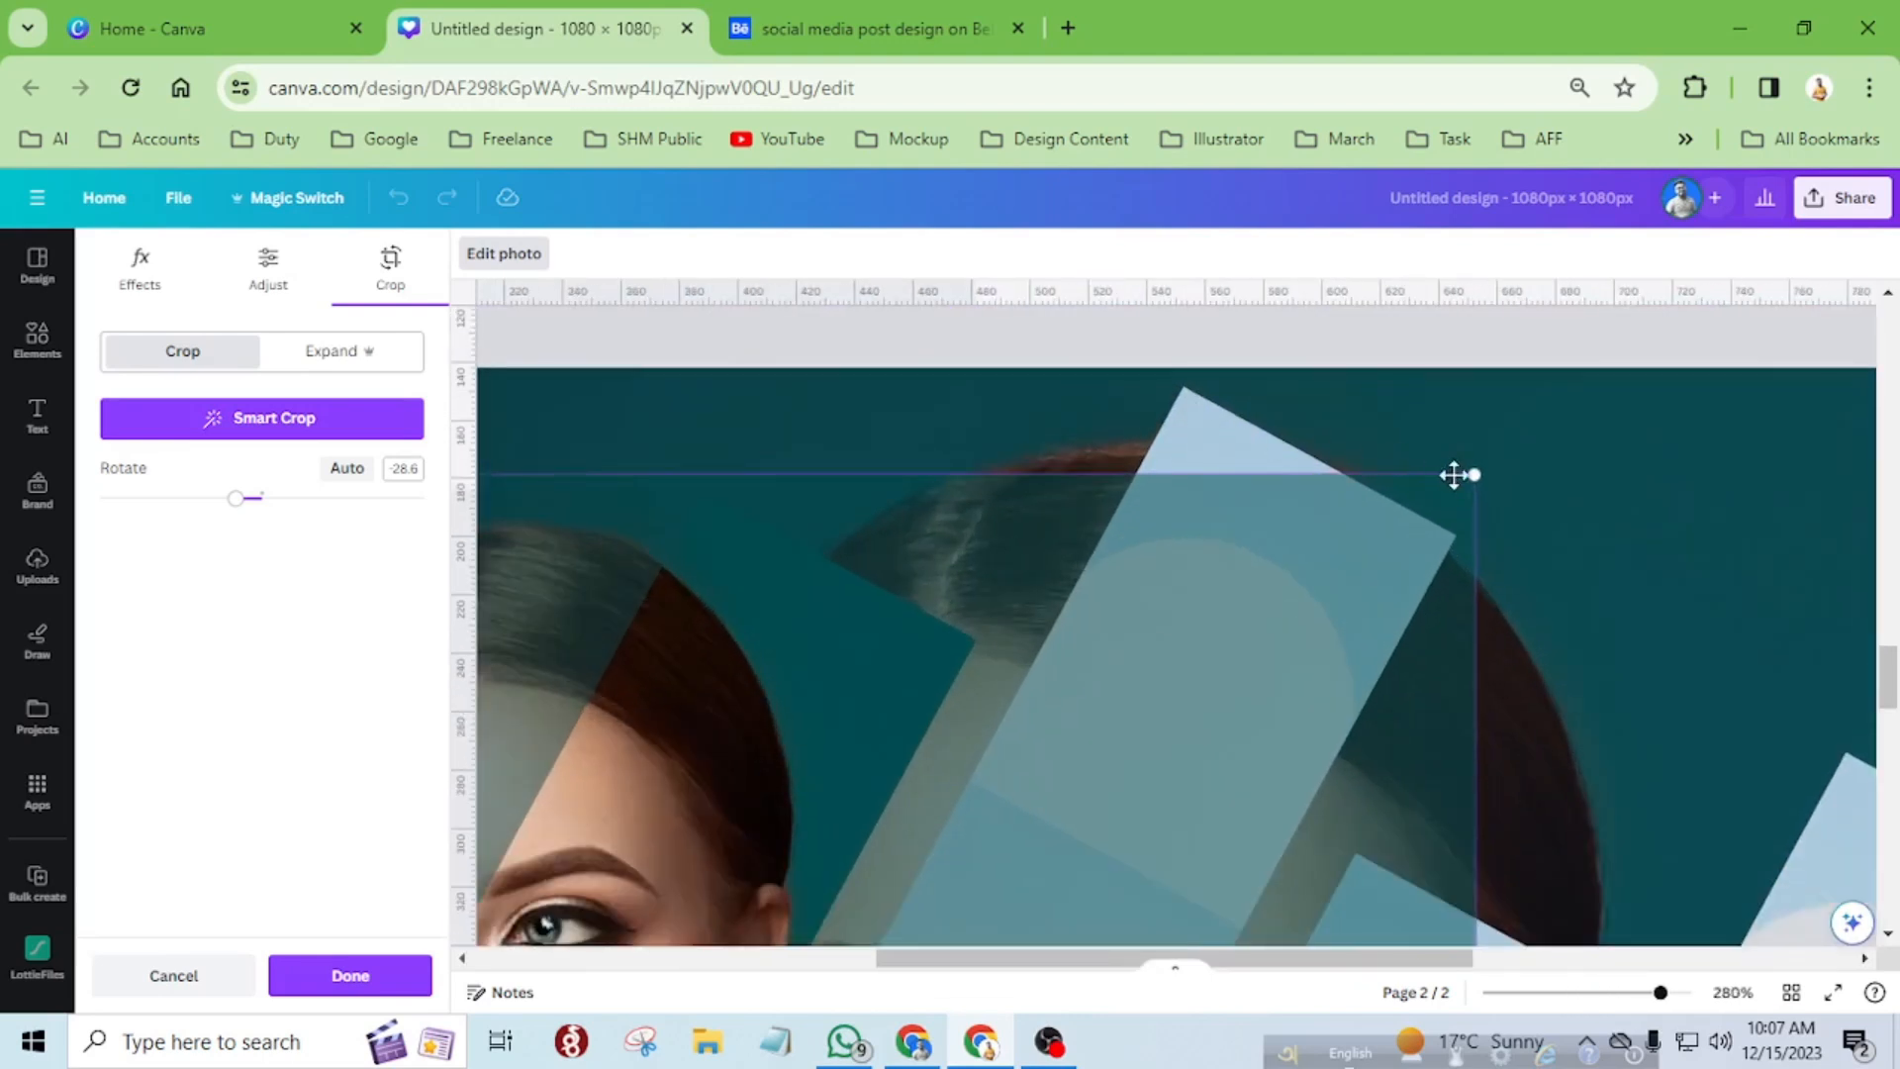
pyautogui.moveTo(1477, 473); pyautogui.dragTo(1647, 409)
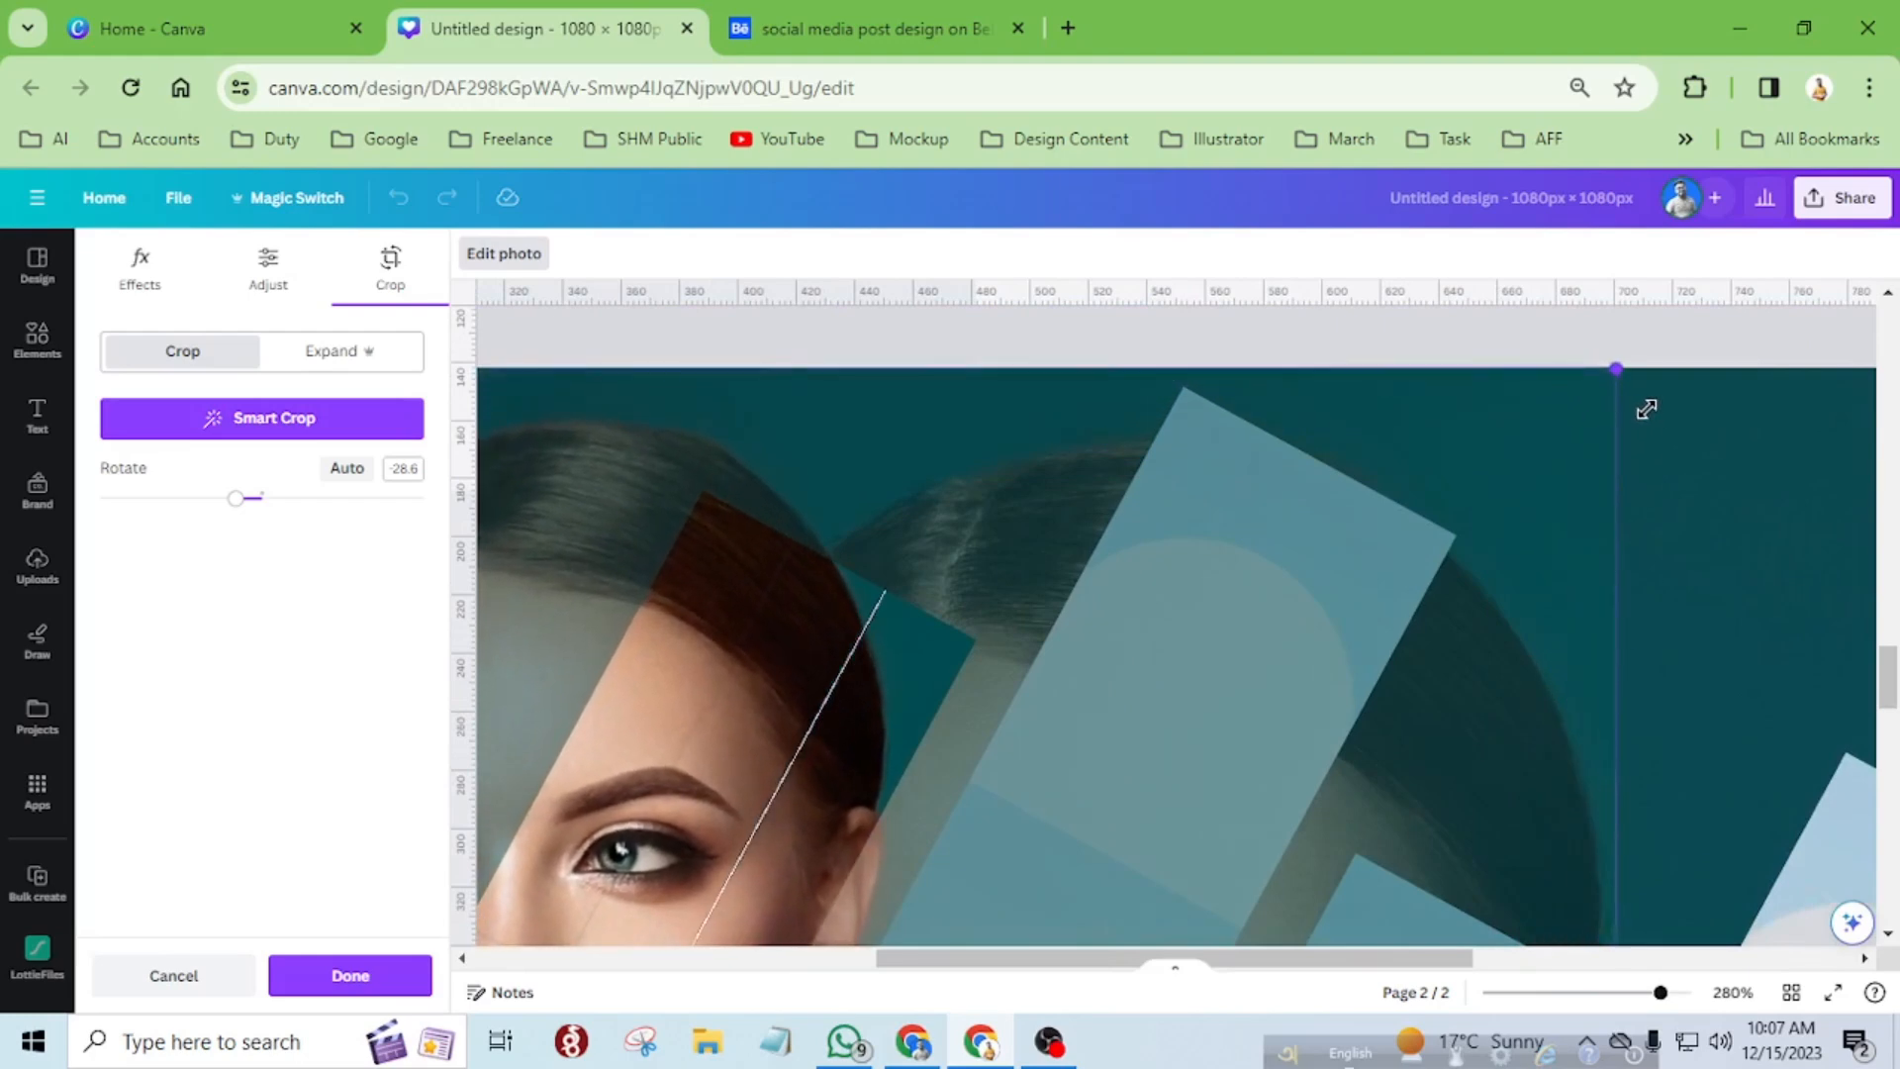
pyautogui.scroll(-5, 1411, 530)
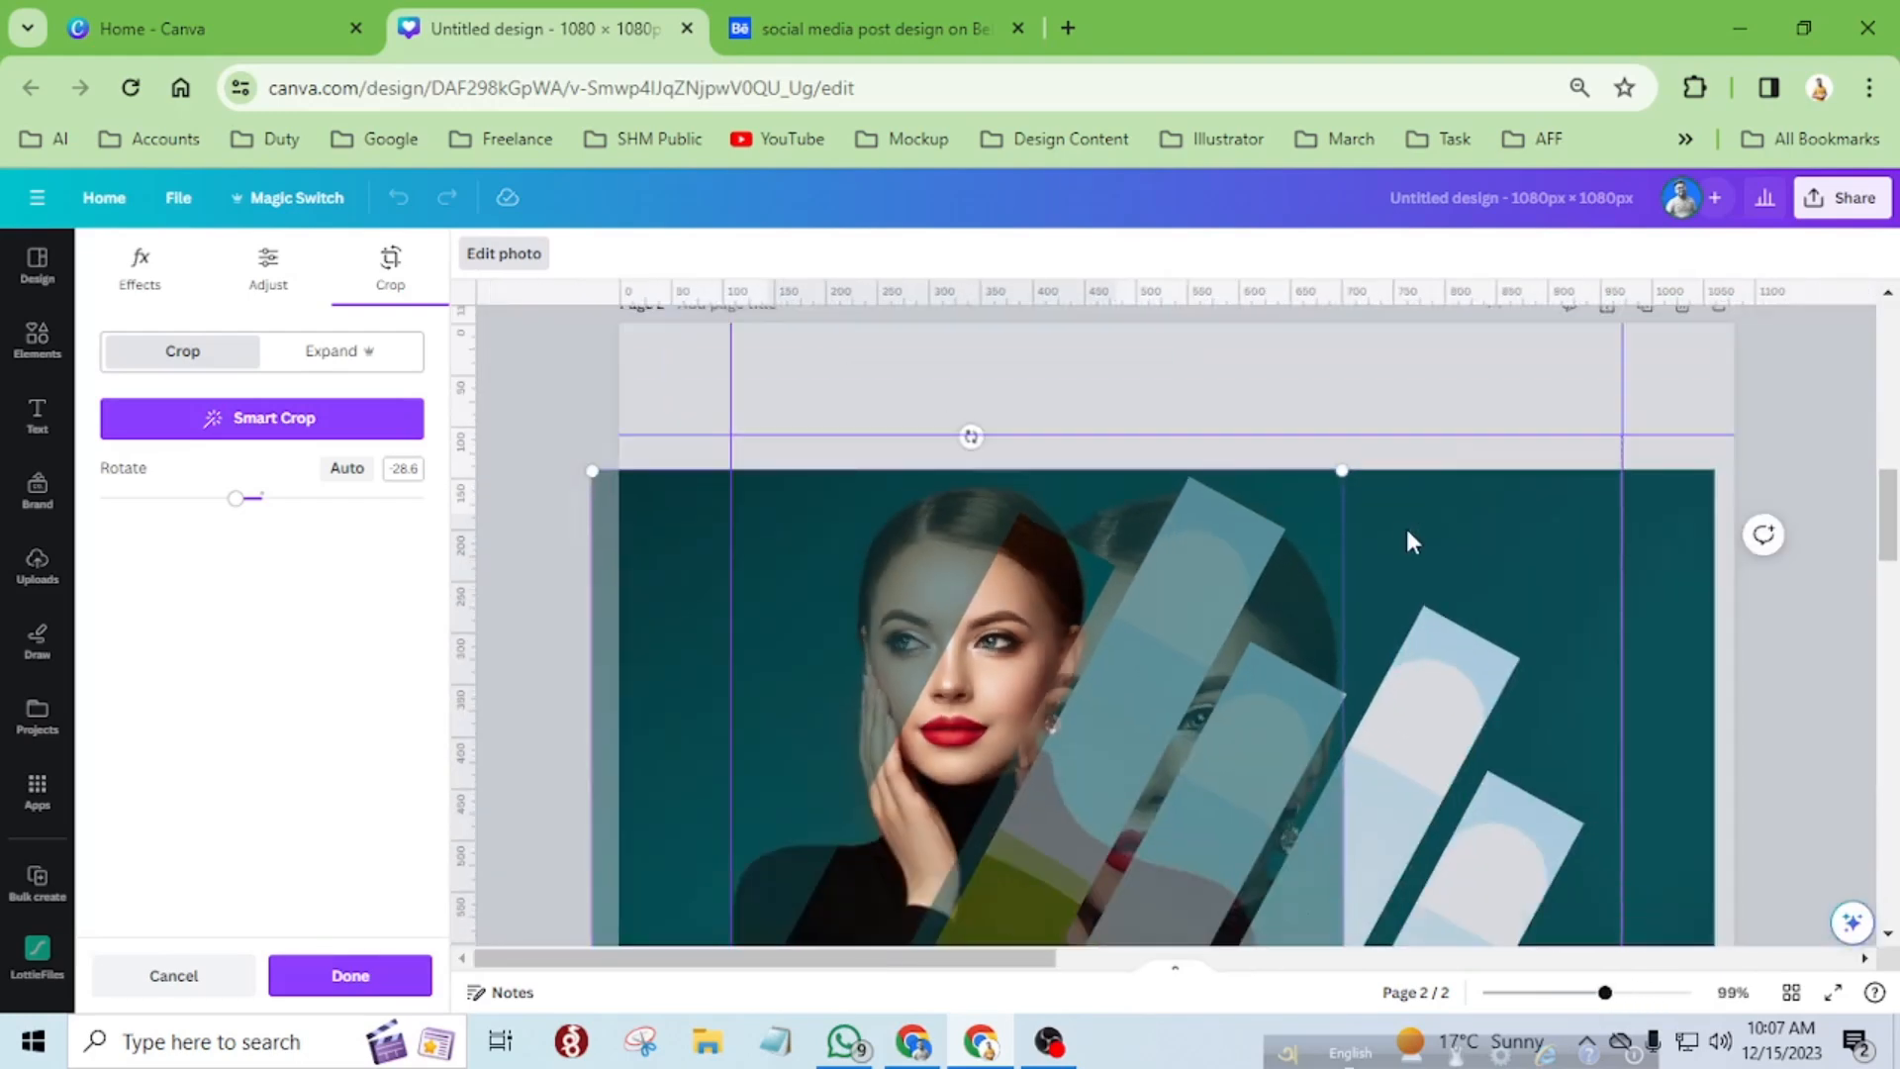
pyautogui.scroll(-5, 1407, 532)
pyautogui.moveTo(1344, 476); pyautogui.dragTo(1670, 756)
pyautogui.scroll(5, 1395, 627)
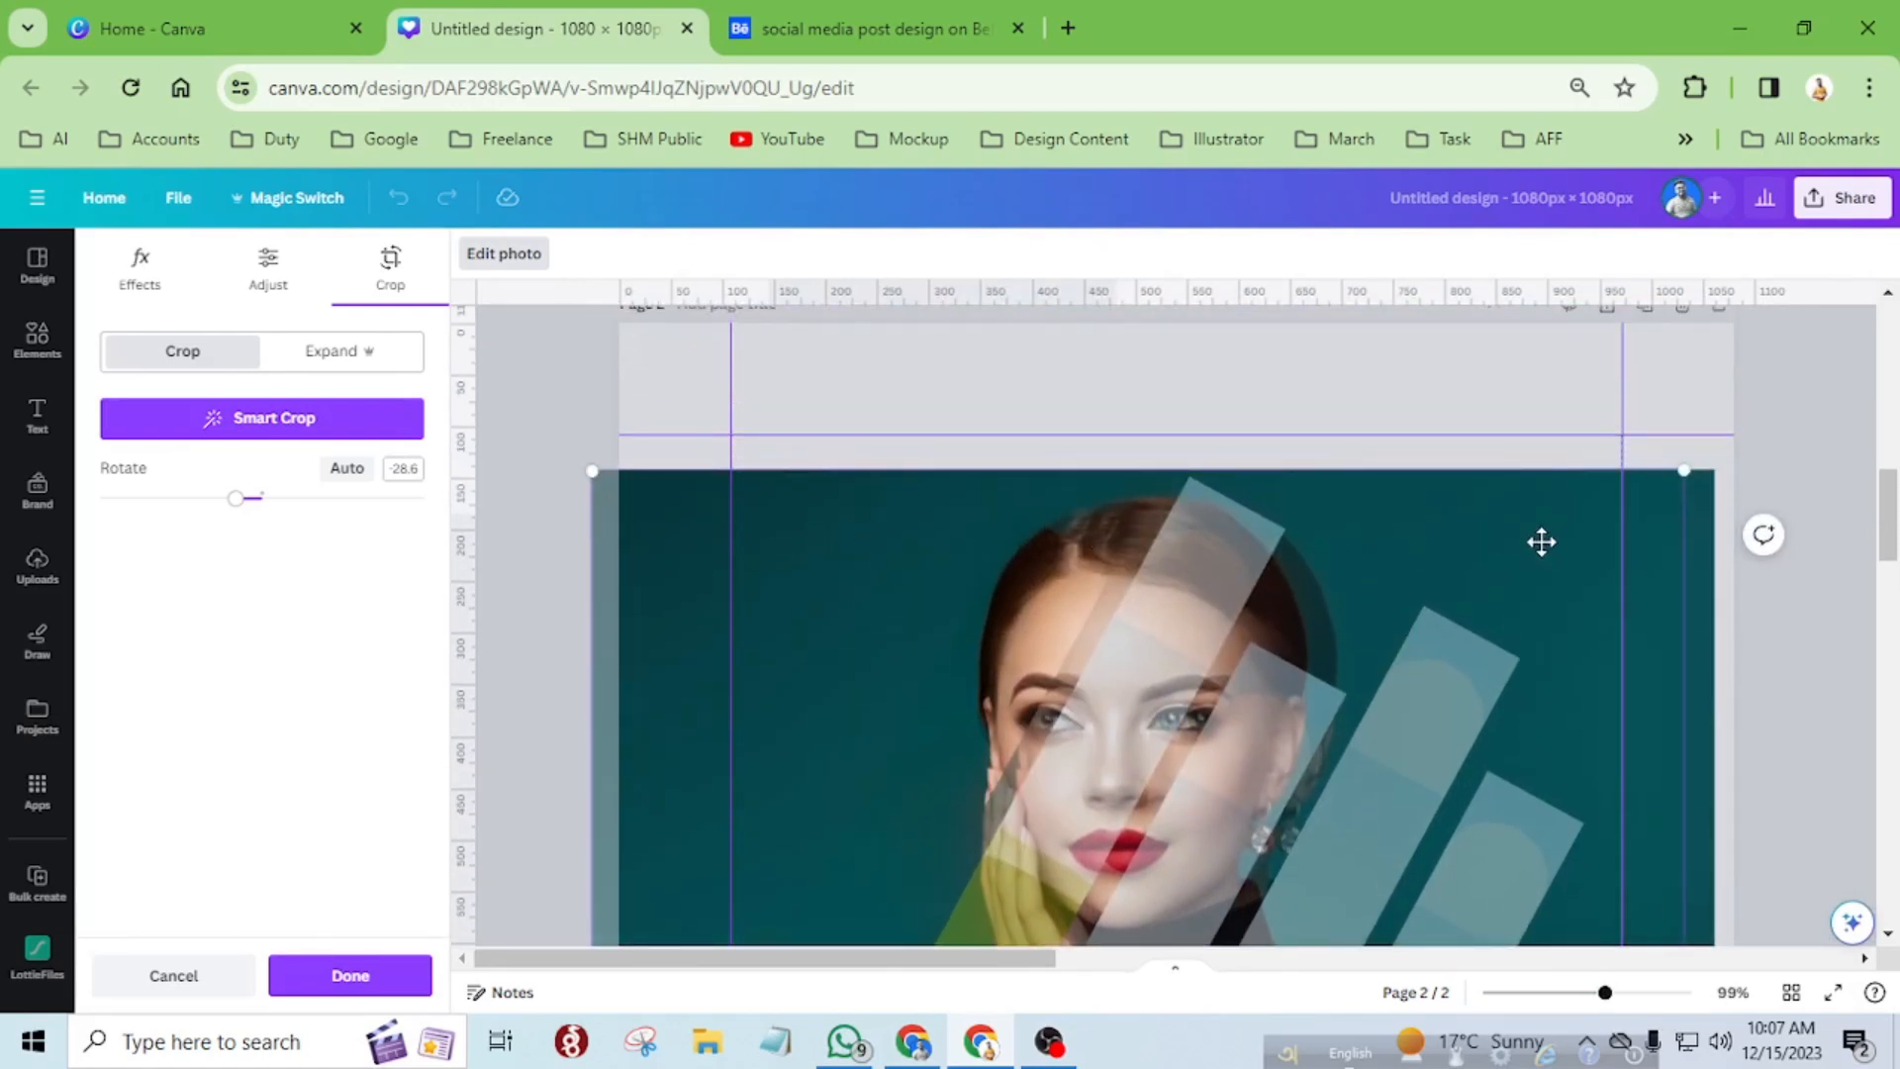
# Shift the photo inside the leftmost strip to line up exactly with the background portrait, and apply the crop.
pyautogui.moveTo(1550, 541); pyautogui.dragTo(1580, 543)
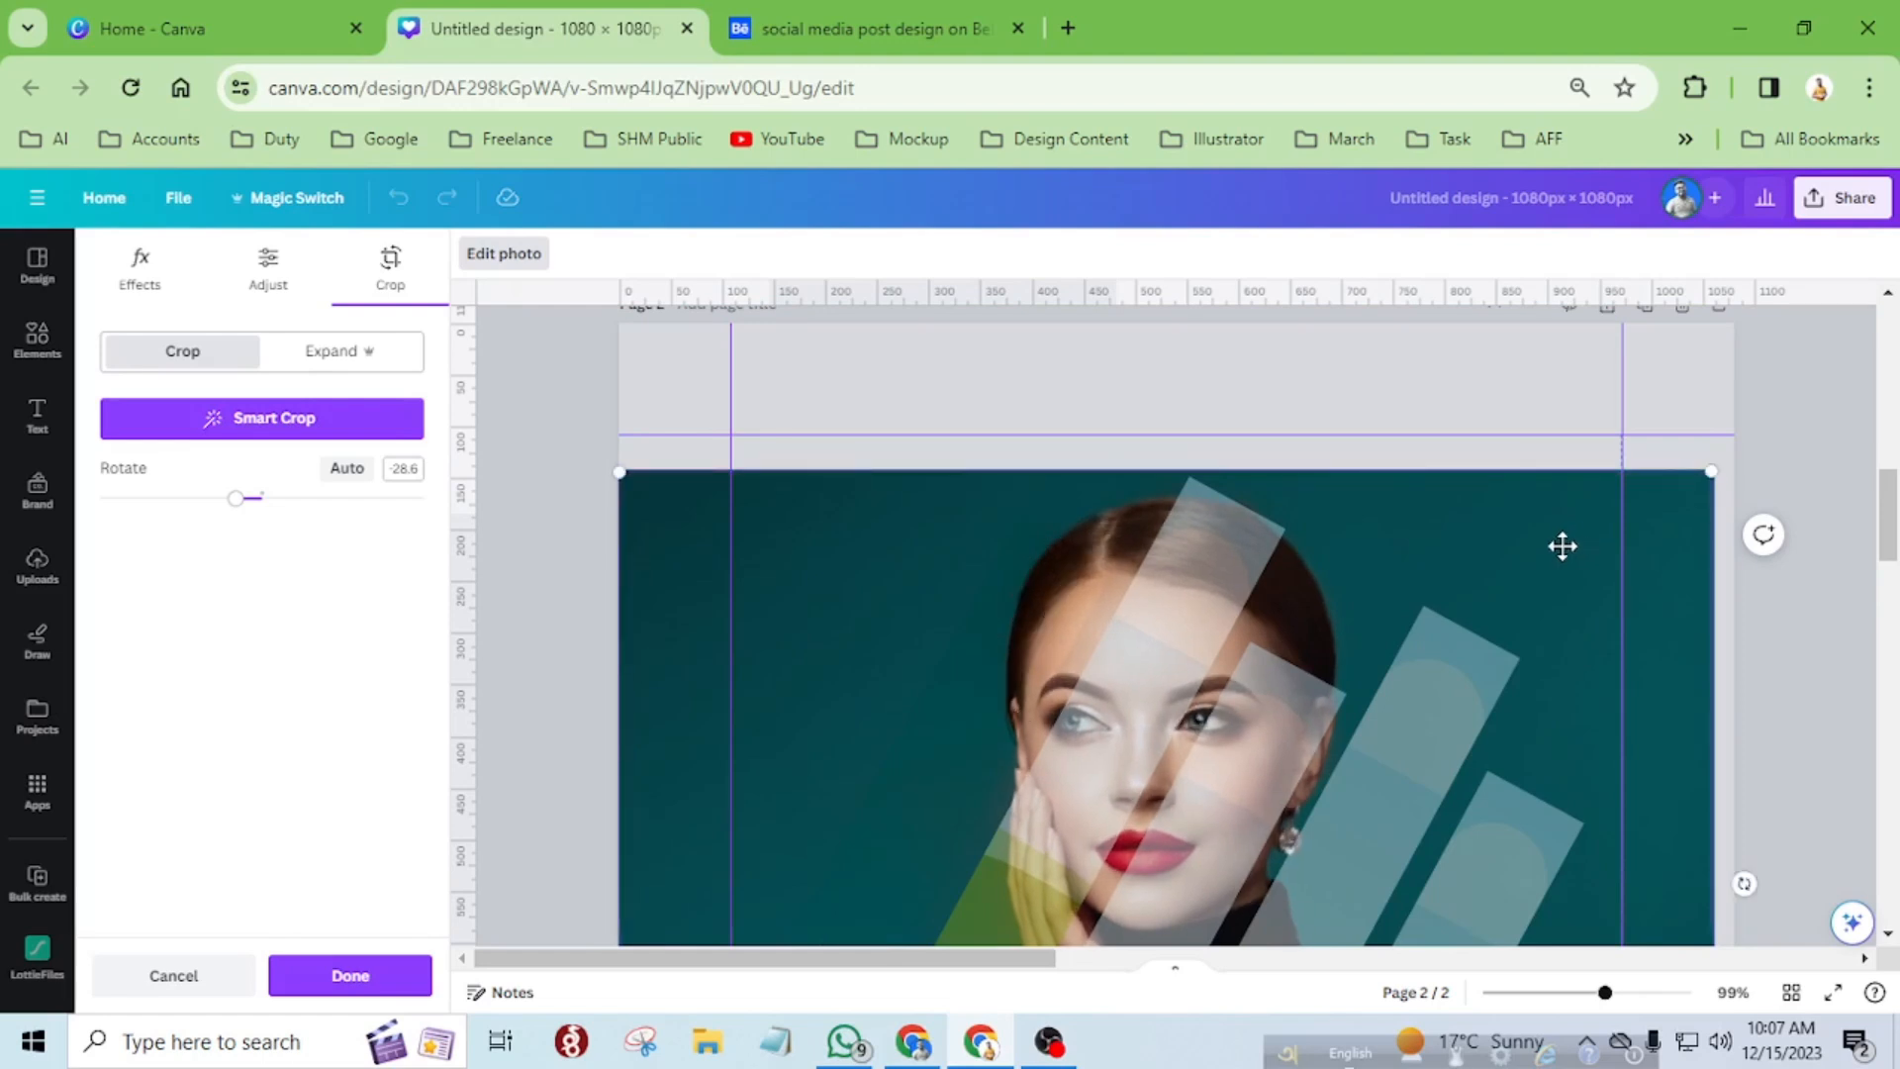
pyautogui.scroll(-7, 1560, 544)
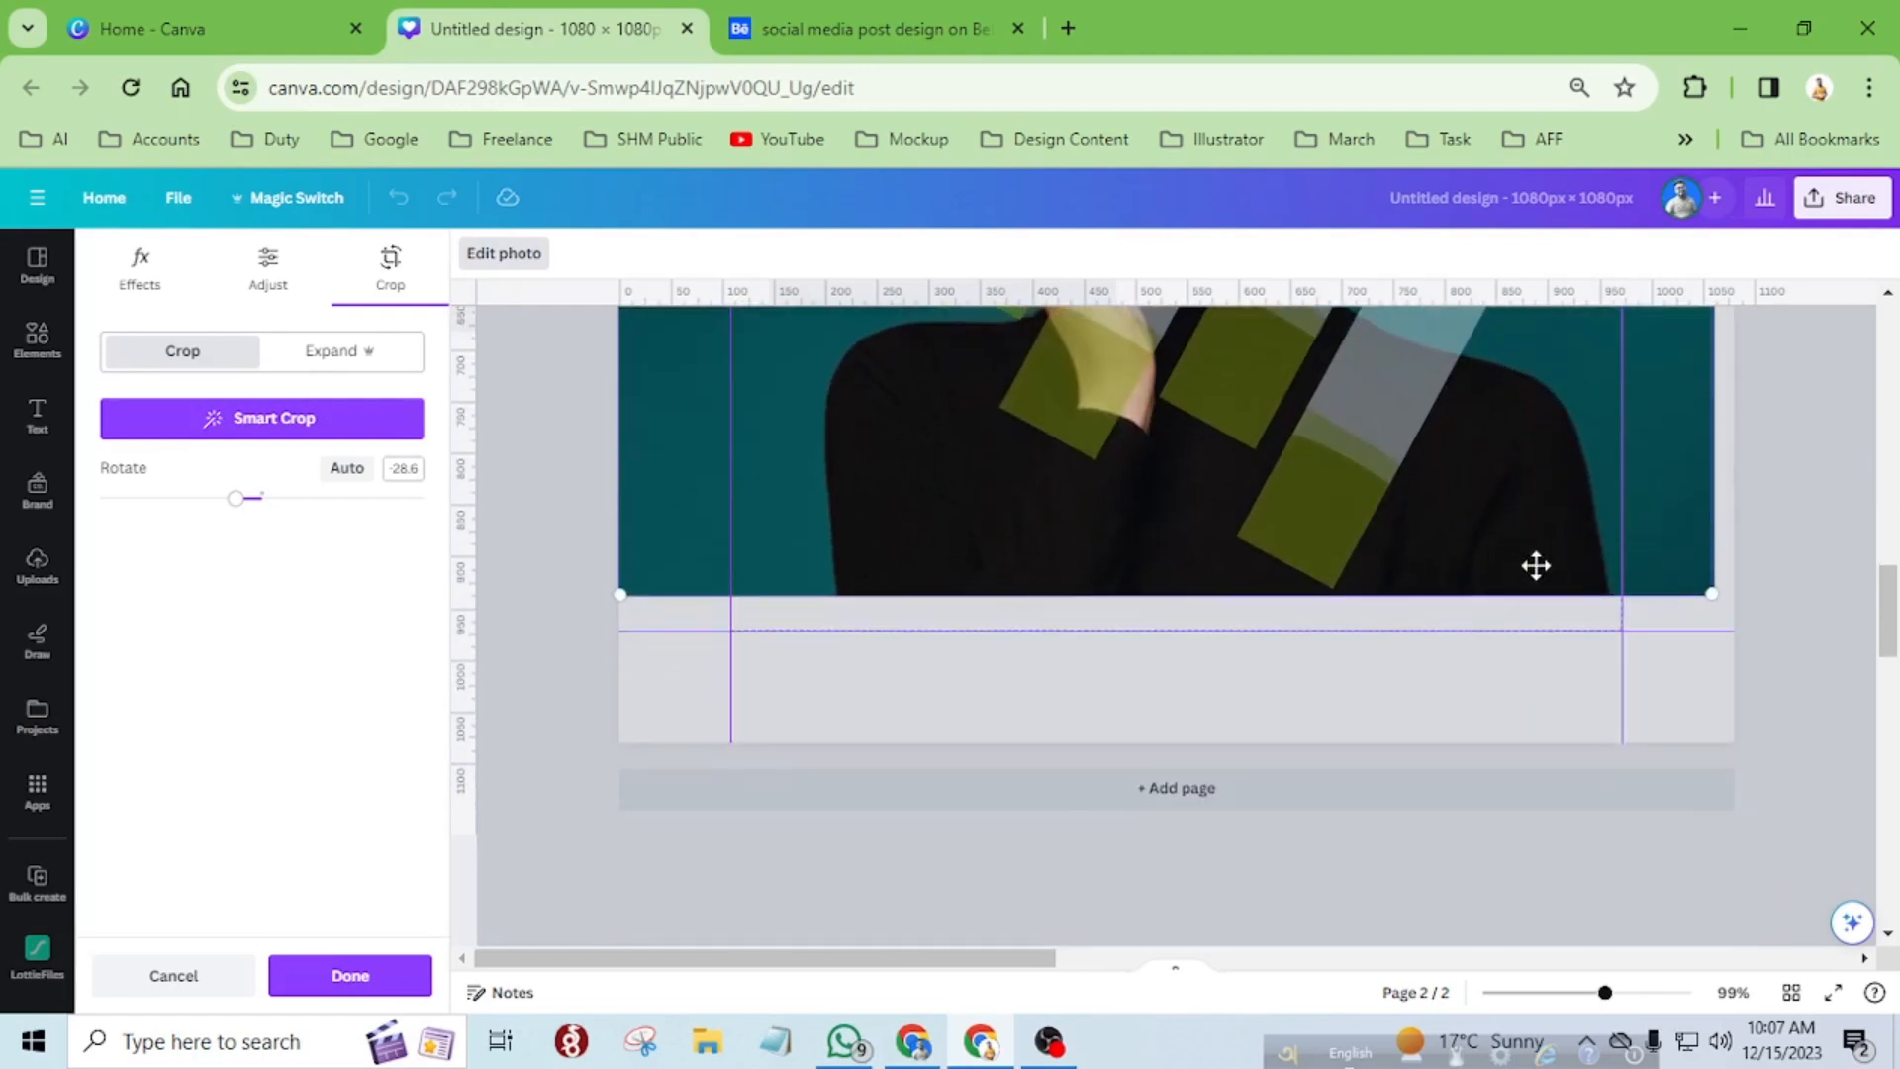
pyautogui.scroll(3, 1121, 857)
pyautogui.scroll(-2, 1114, 851)
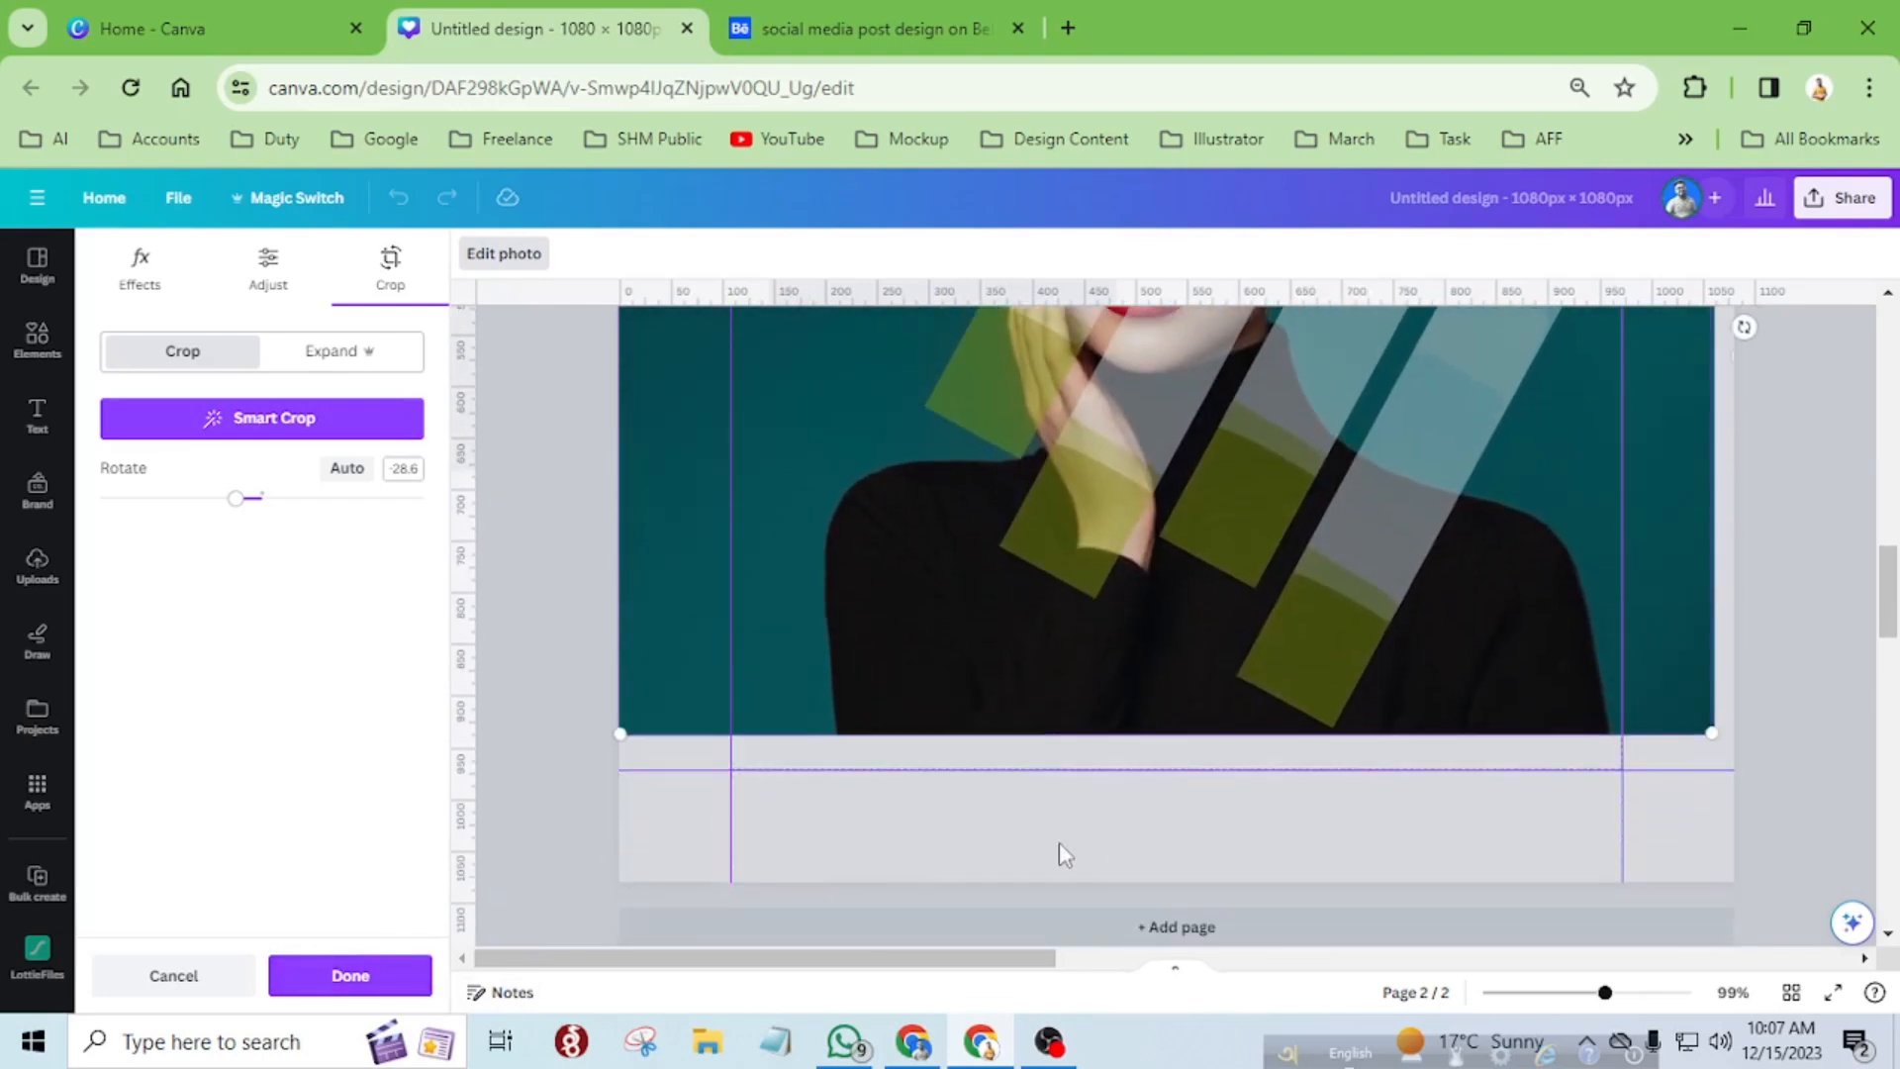
pyautogui.click(403, 982)
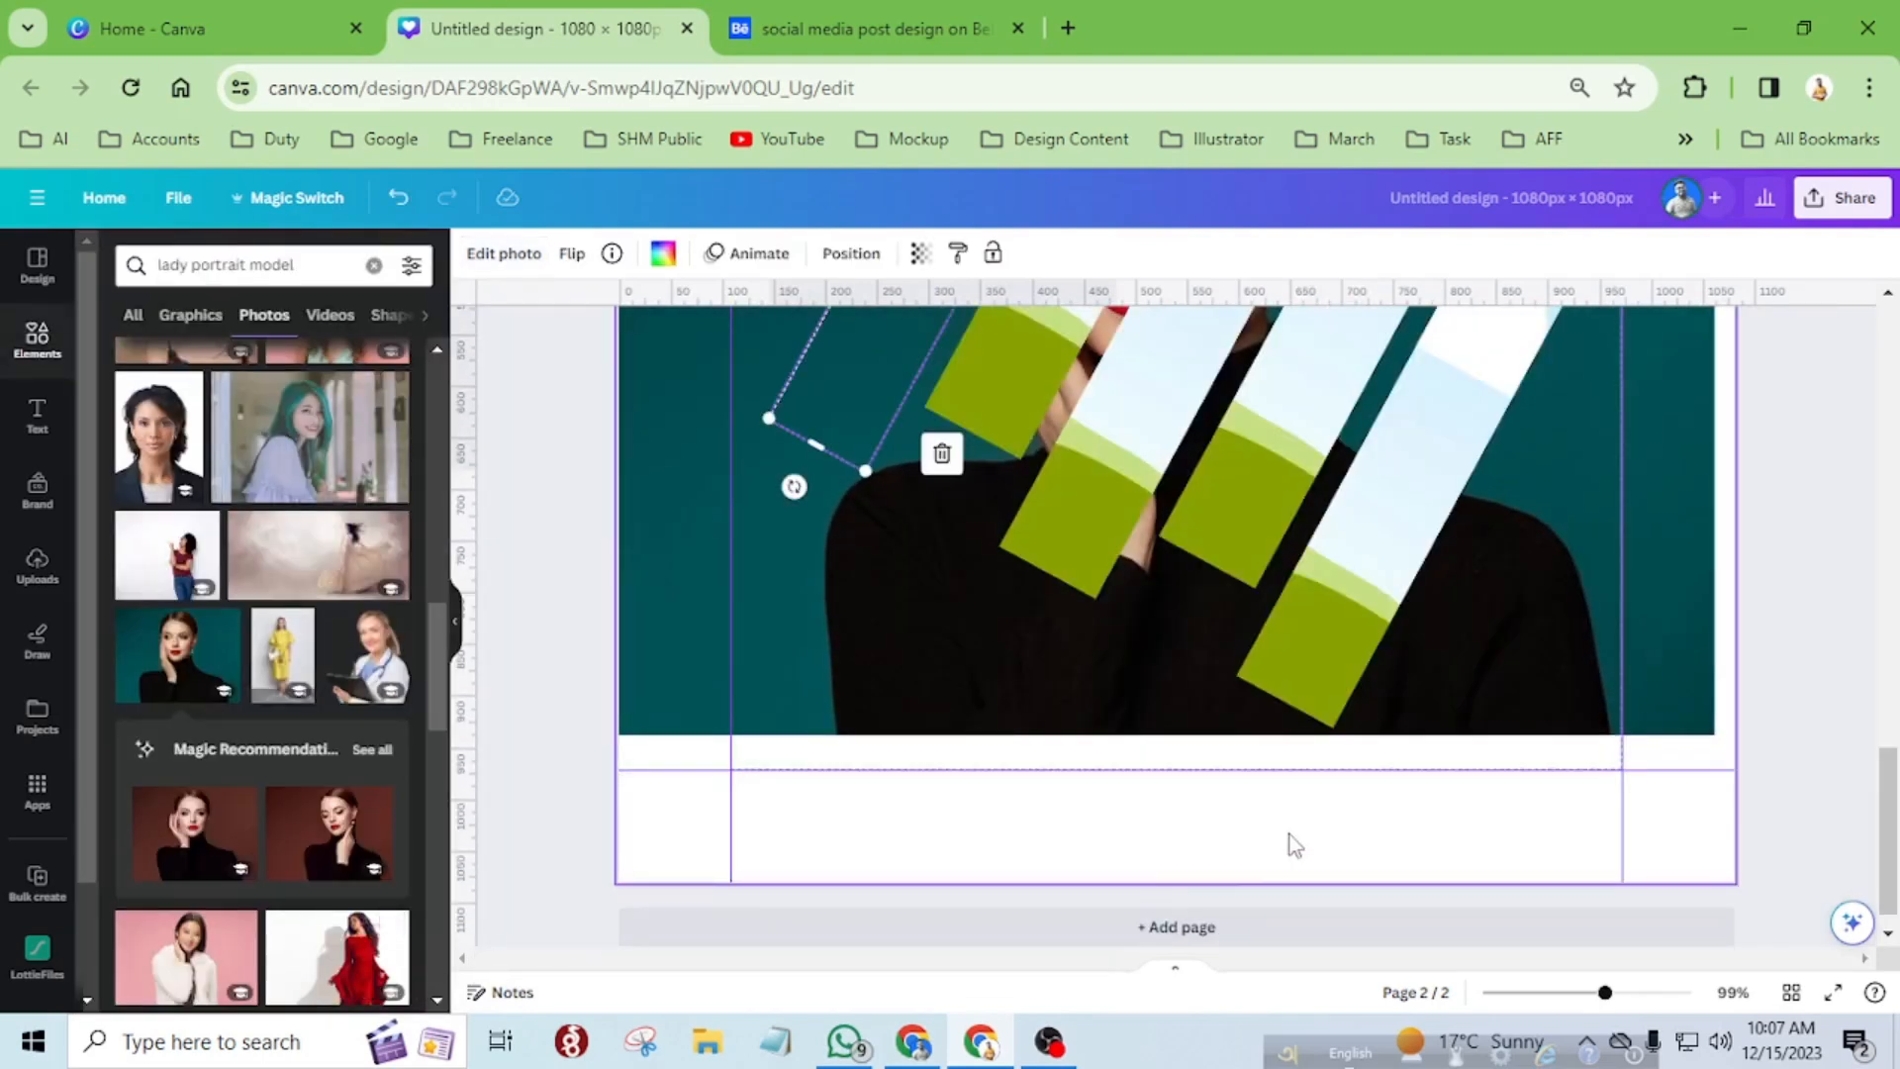
# Duplicate the background portrait photo and place the copy inside the second strip from the left.
pyautogui.scroll(4, 1289, 840)
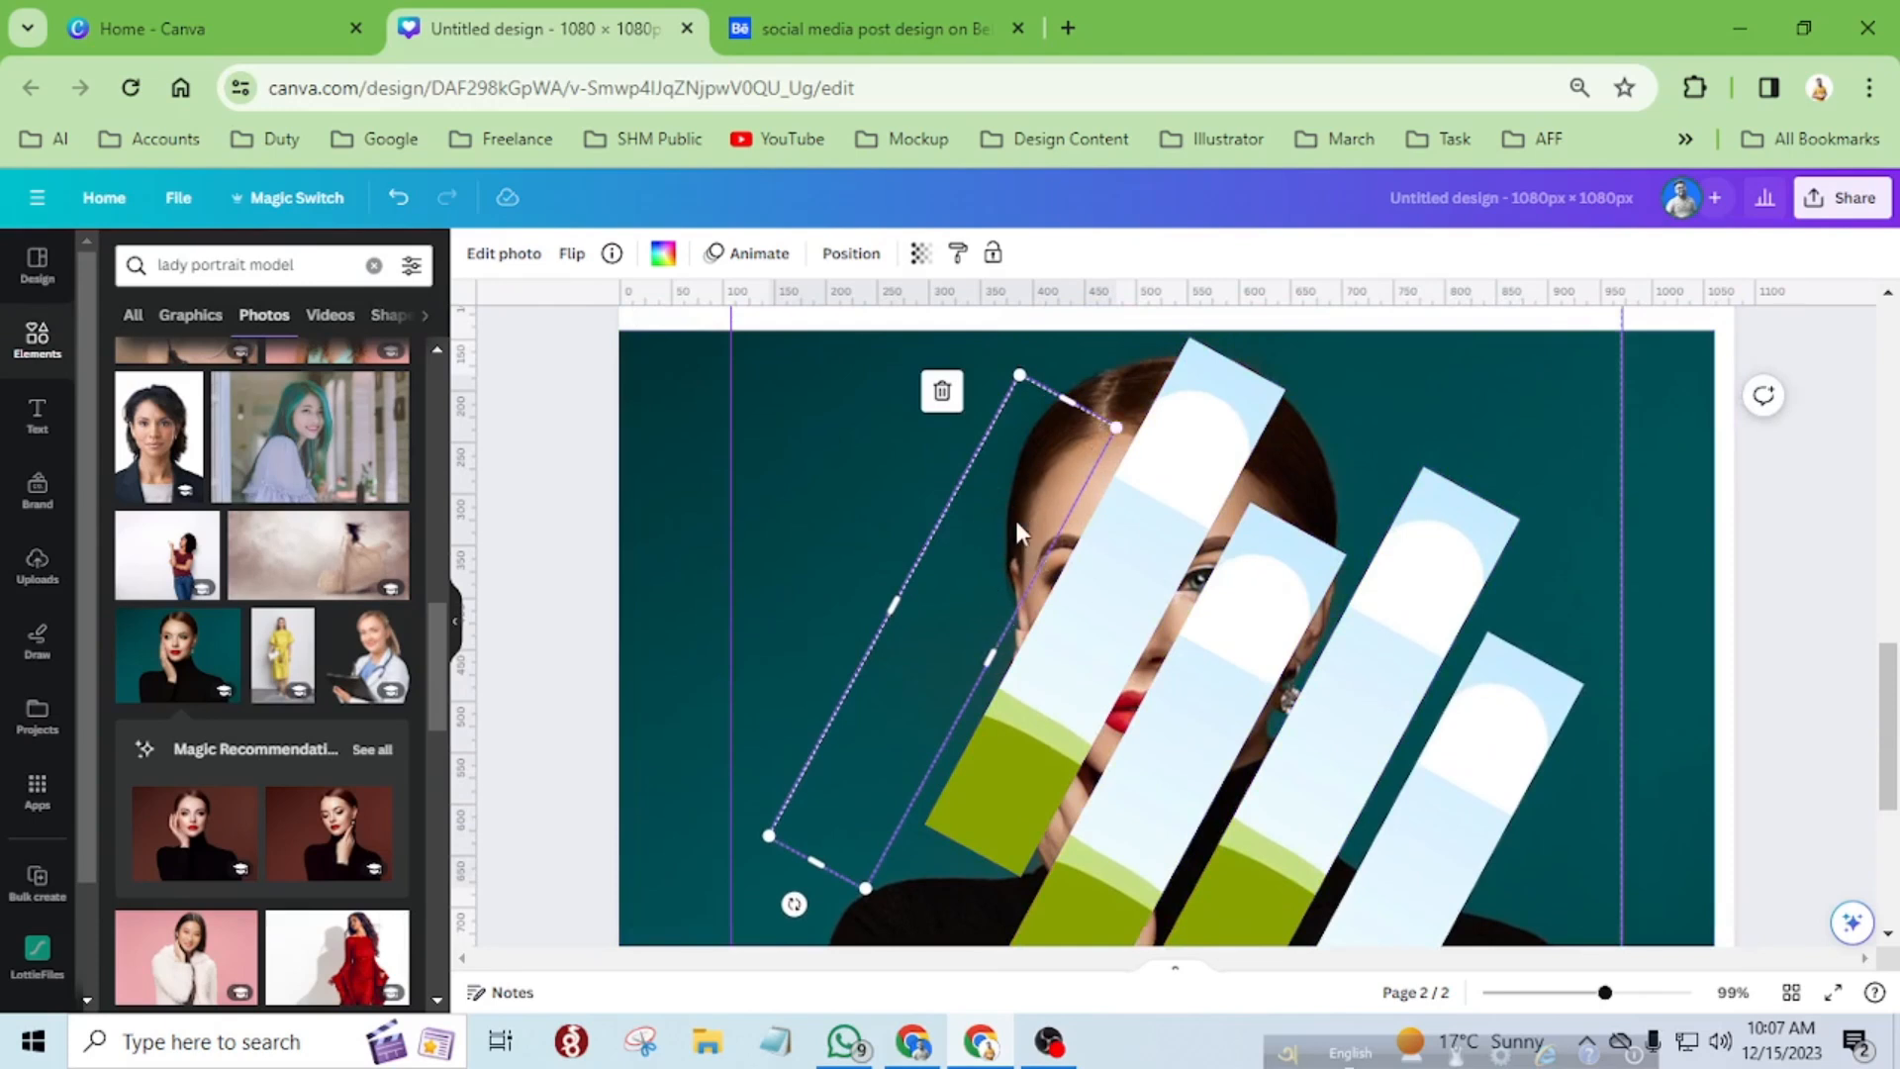
pyautogui.scroll(-5, 1015, 521)
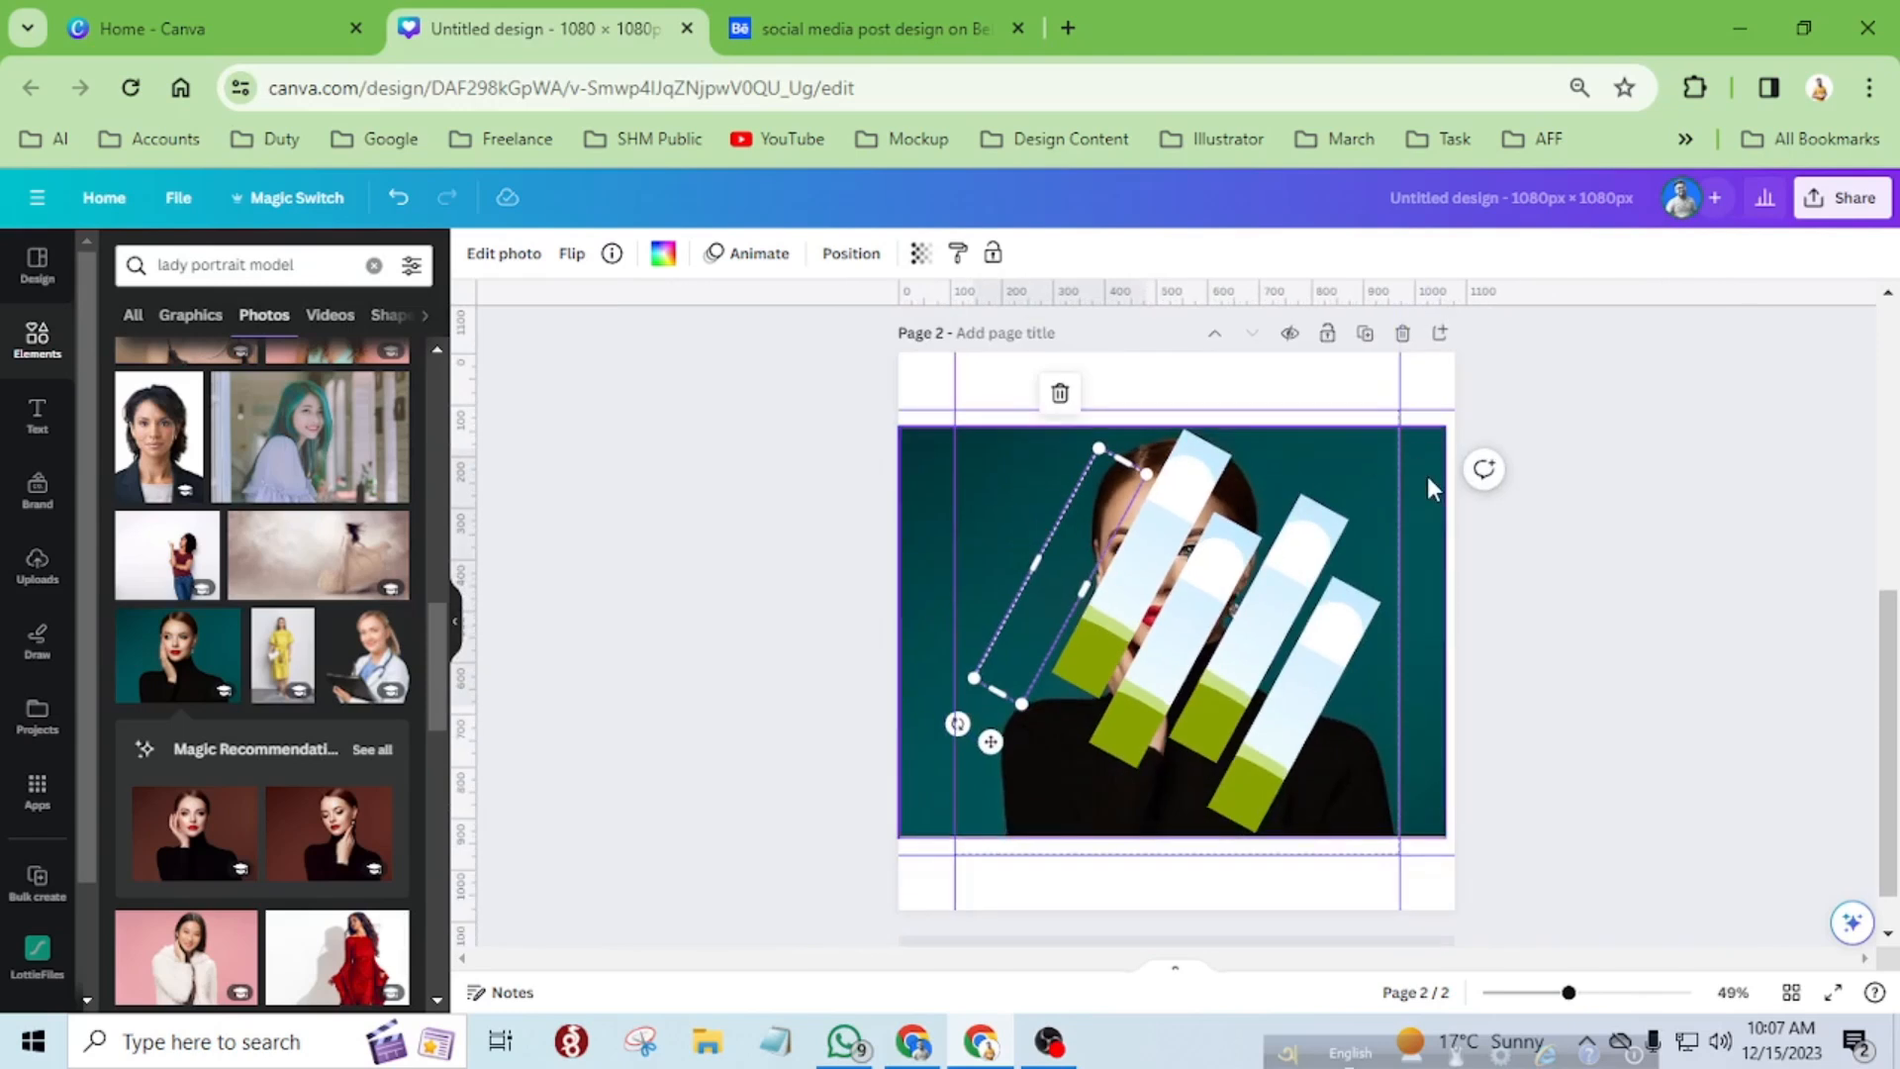
pyautogui.click(1427, 476)
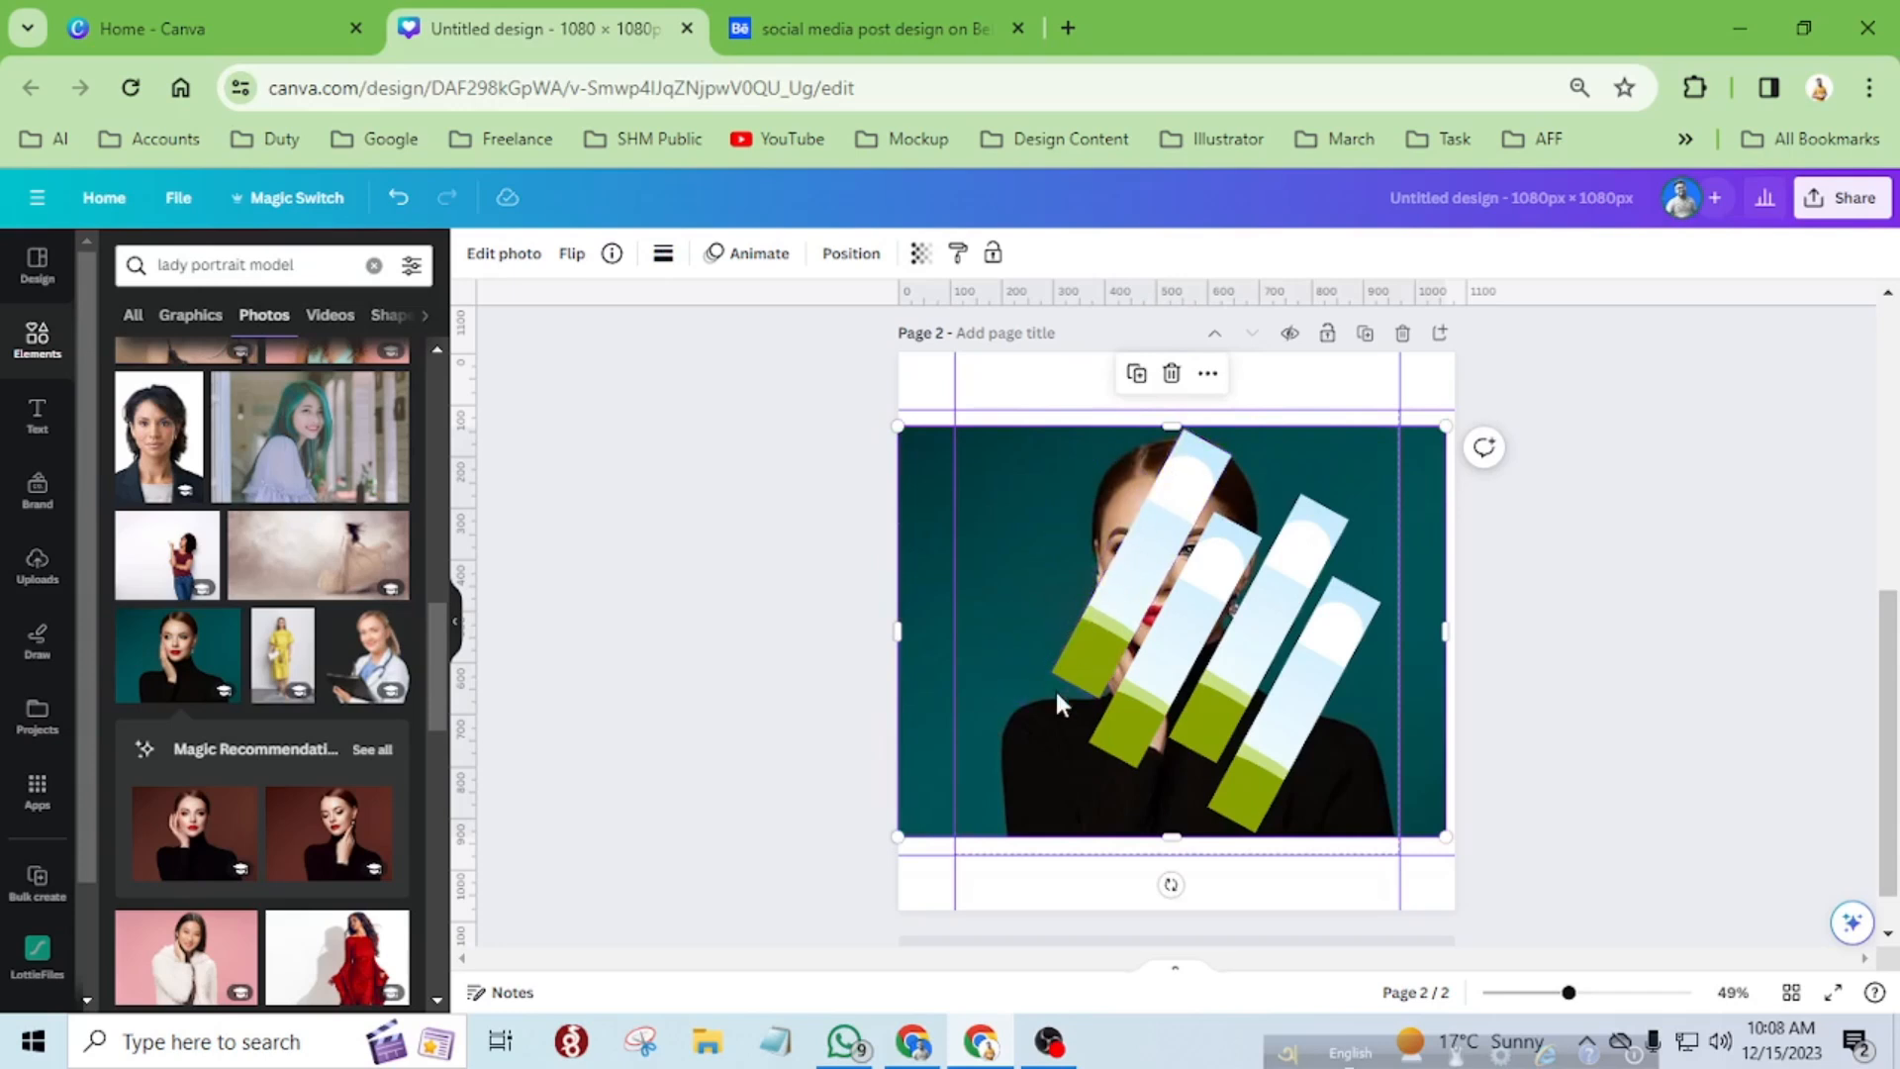
pyautogui.click(1140, 378)
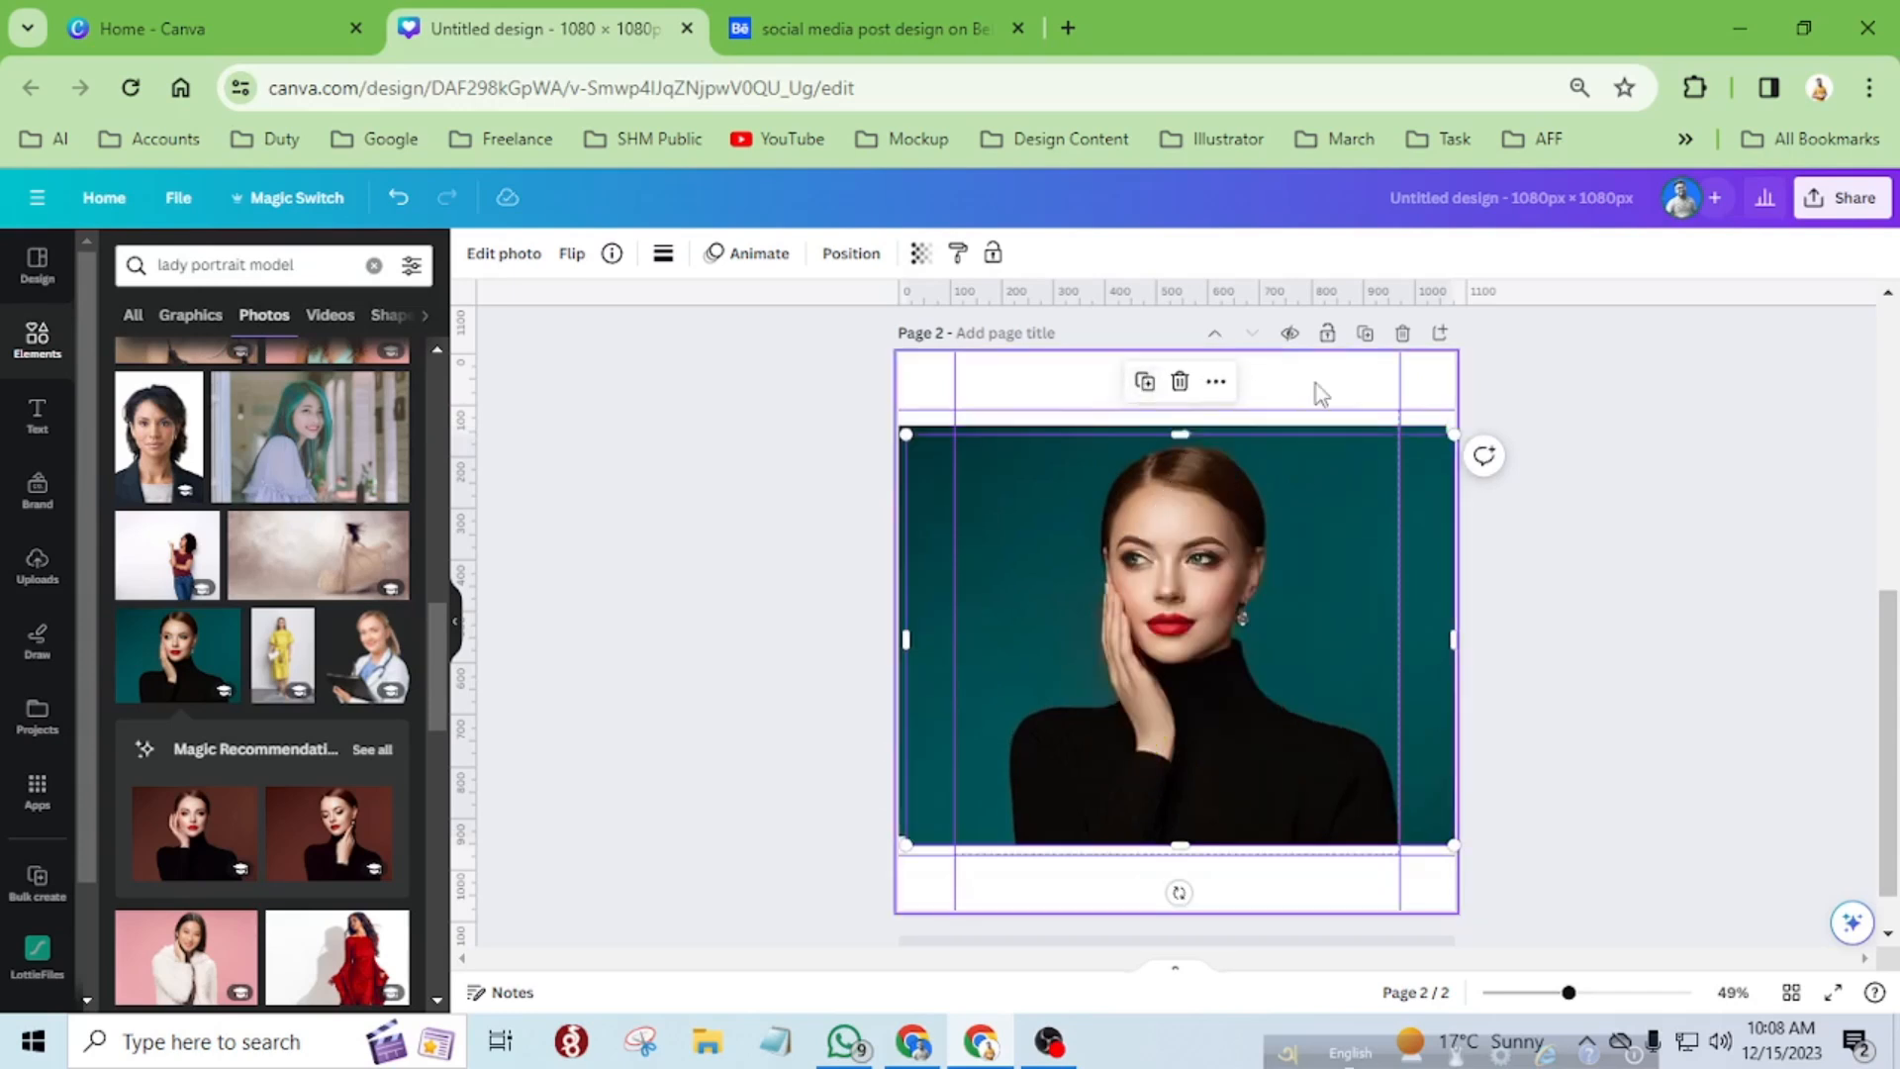
pyautogui.moveTo(1371, 462); pyautogui.dragTo(1187, 492)
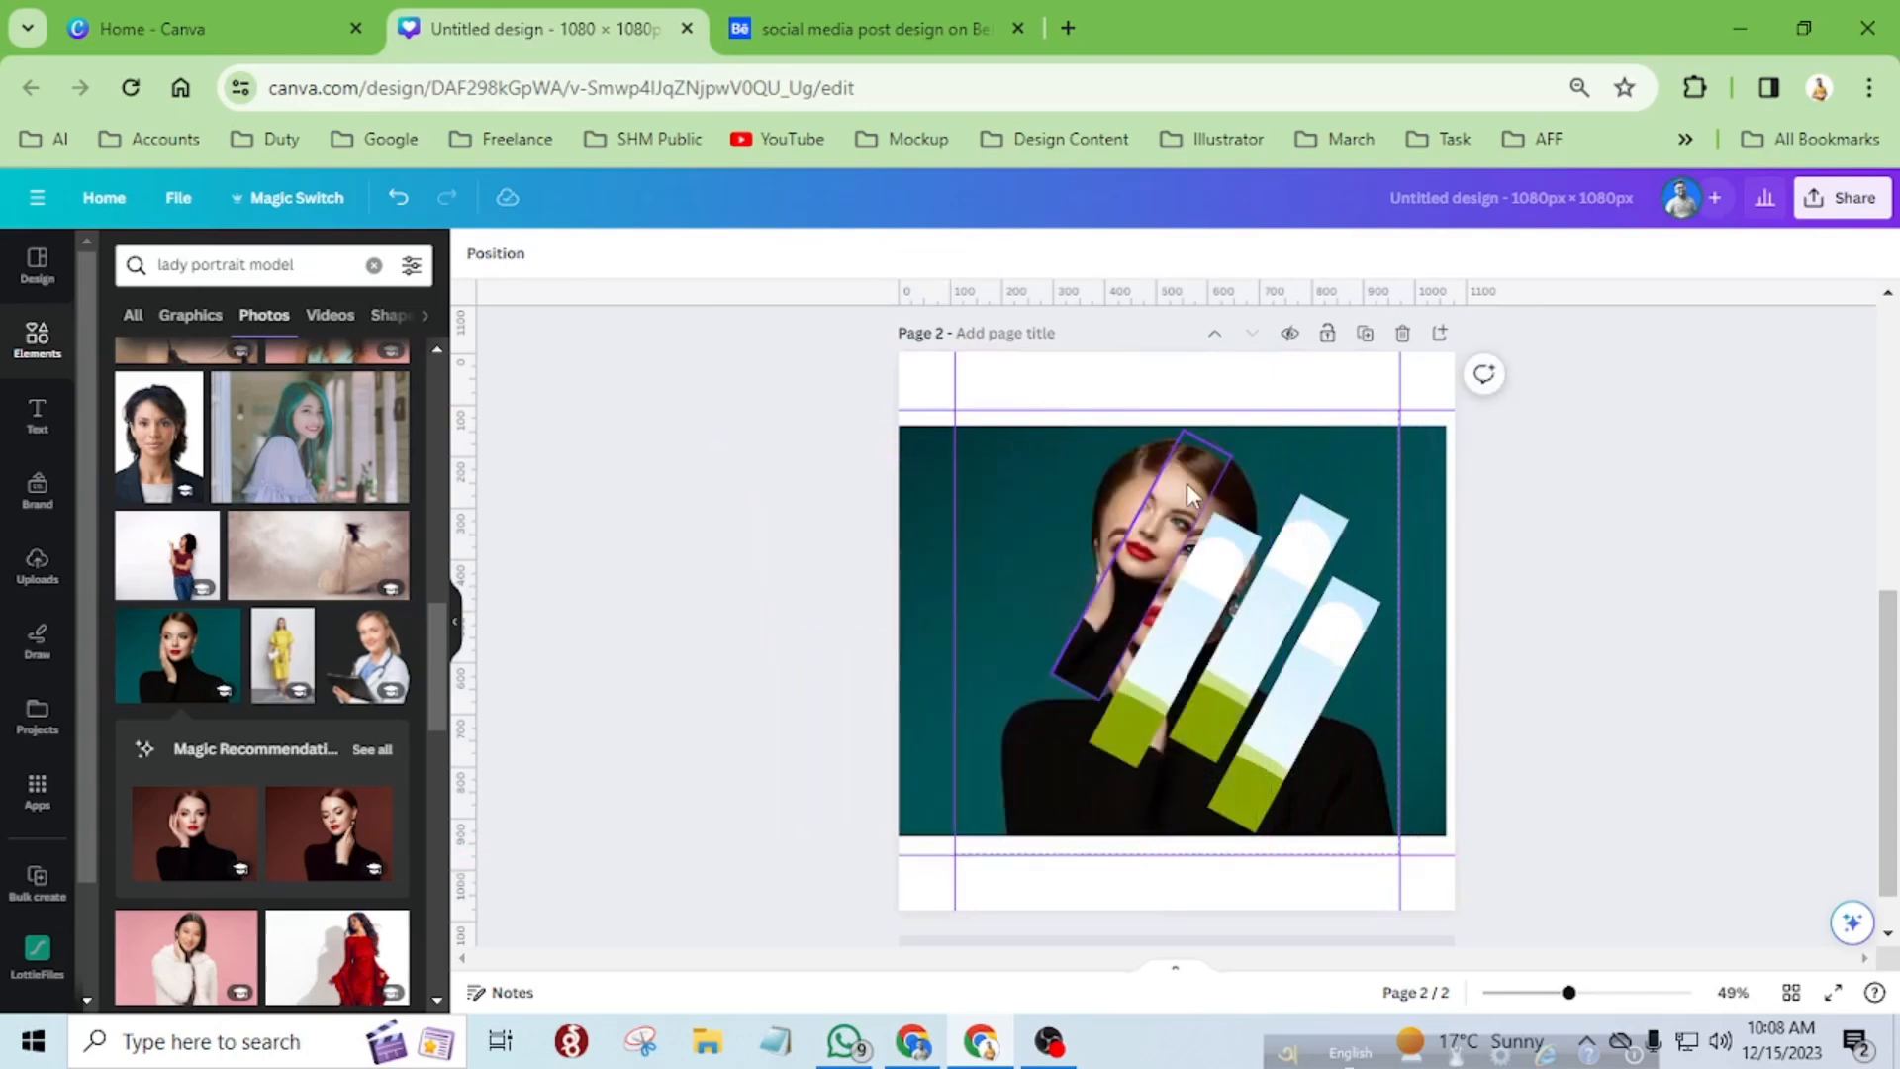
# Rotate the photo inside the second strip by -28.9° and move its top edge onto the background portrait's top edge.
pyautogui.click(1186, 483)
pyautogui.doubleClick(1185, 482)
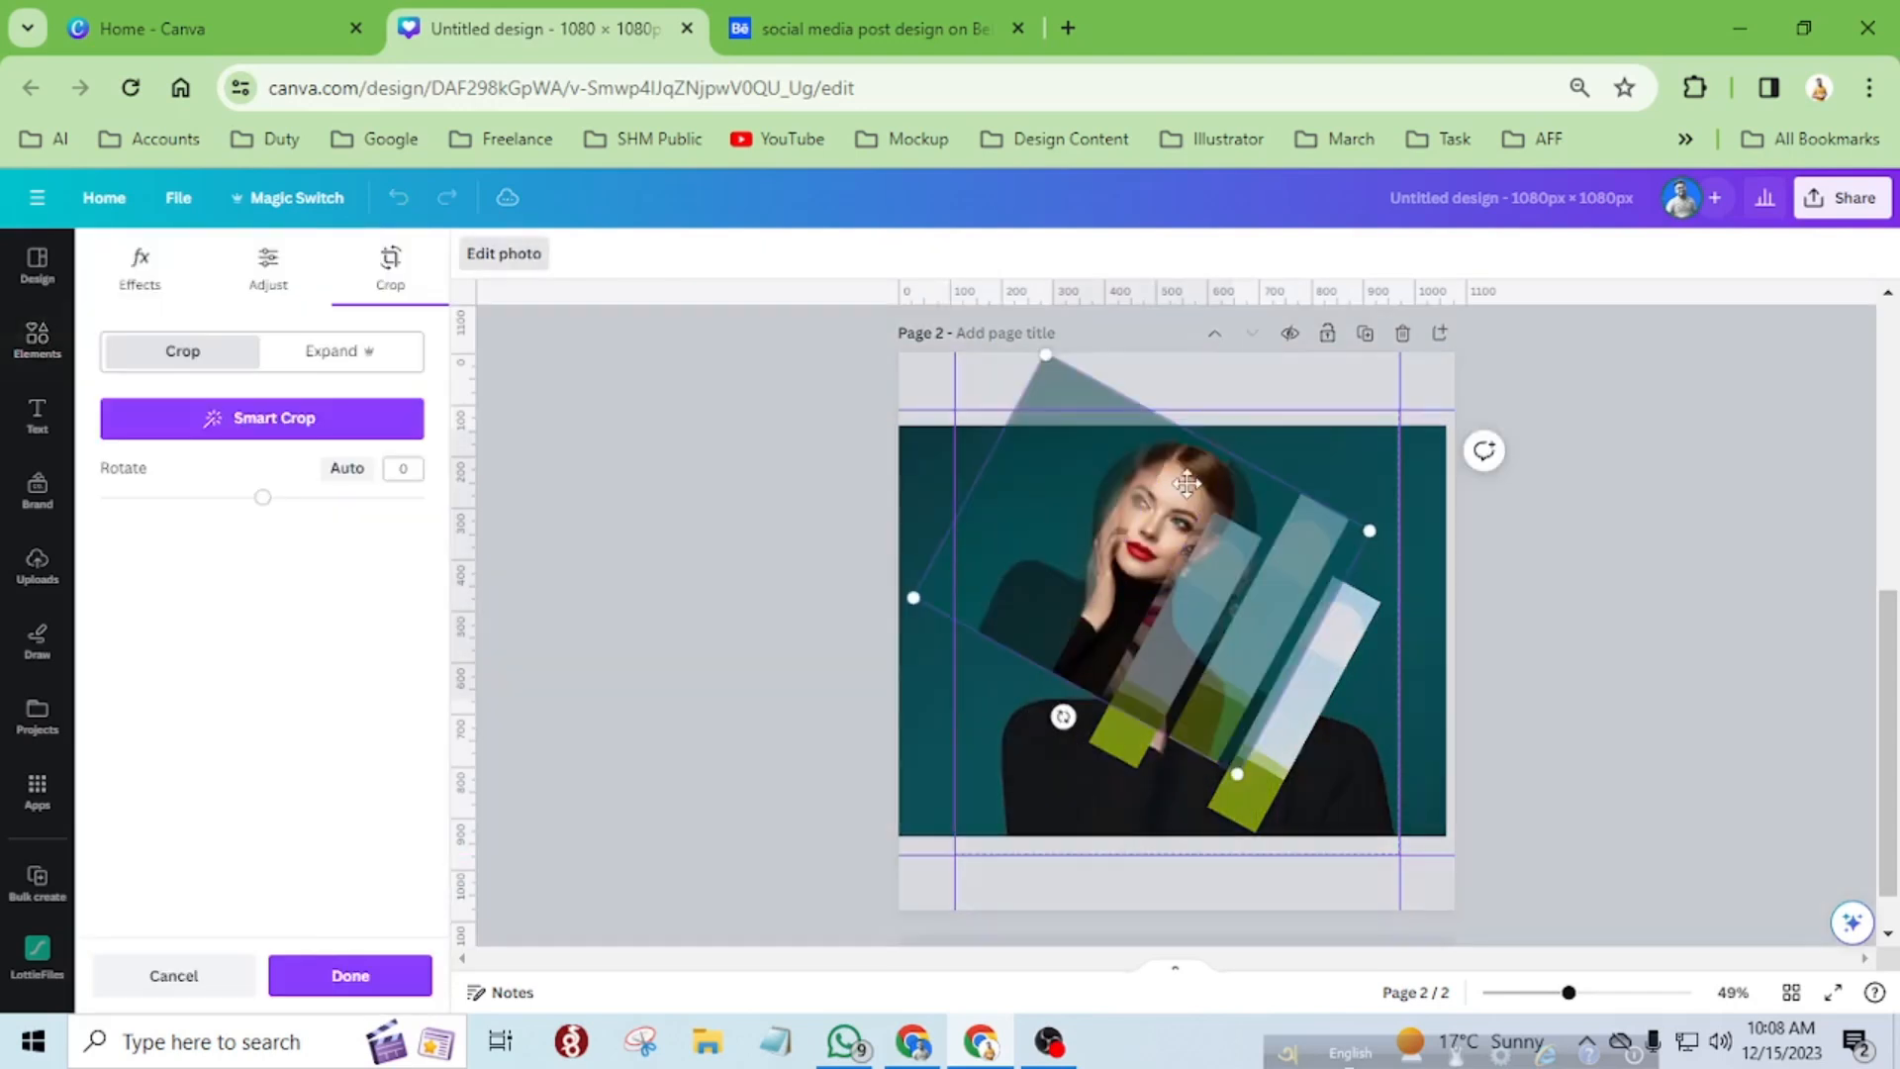
pyautogui.moveTo(1064, 719); pyautogui.dragTo(1150, 786)
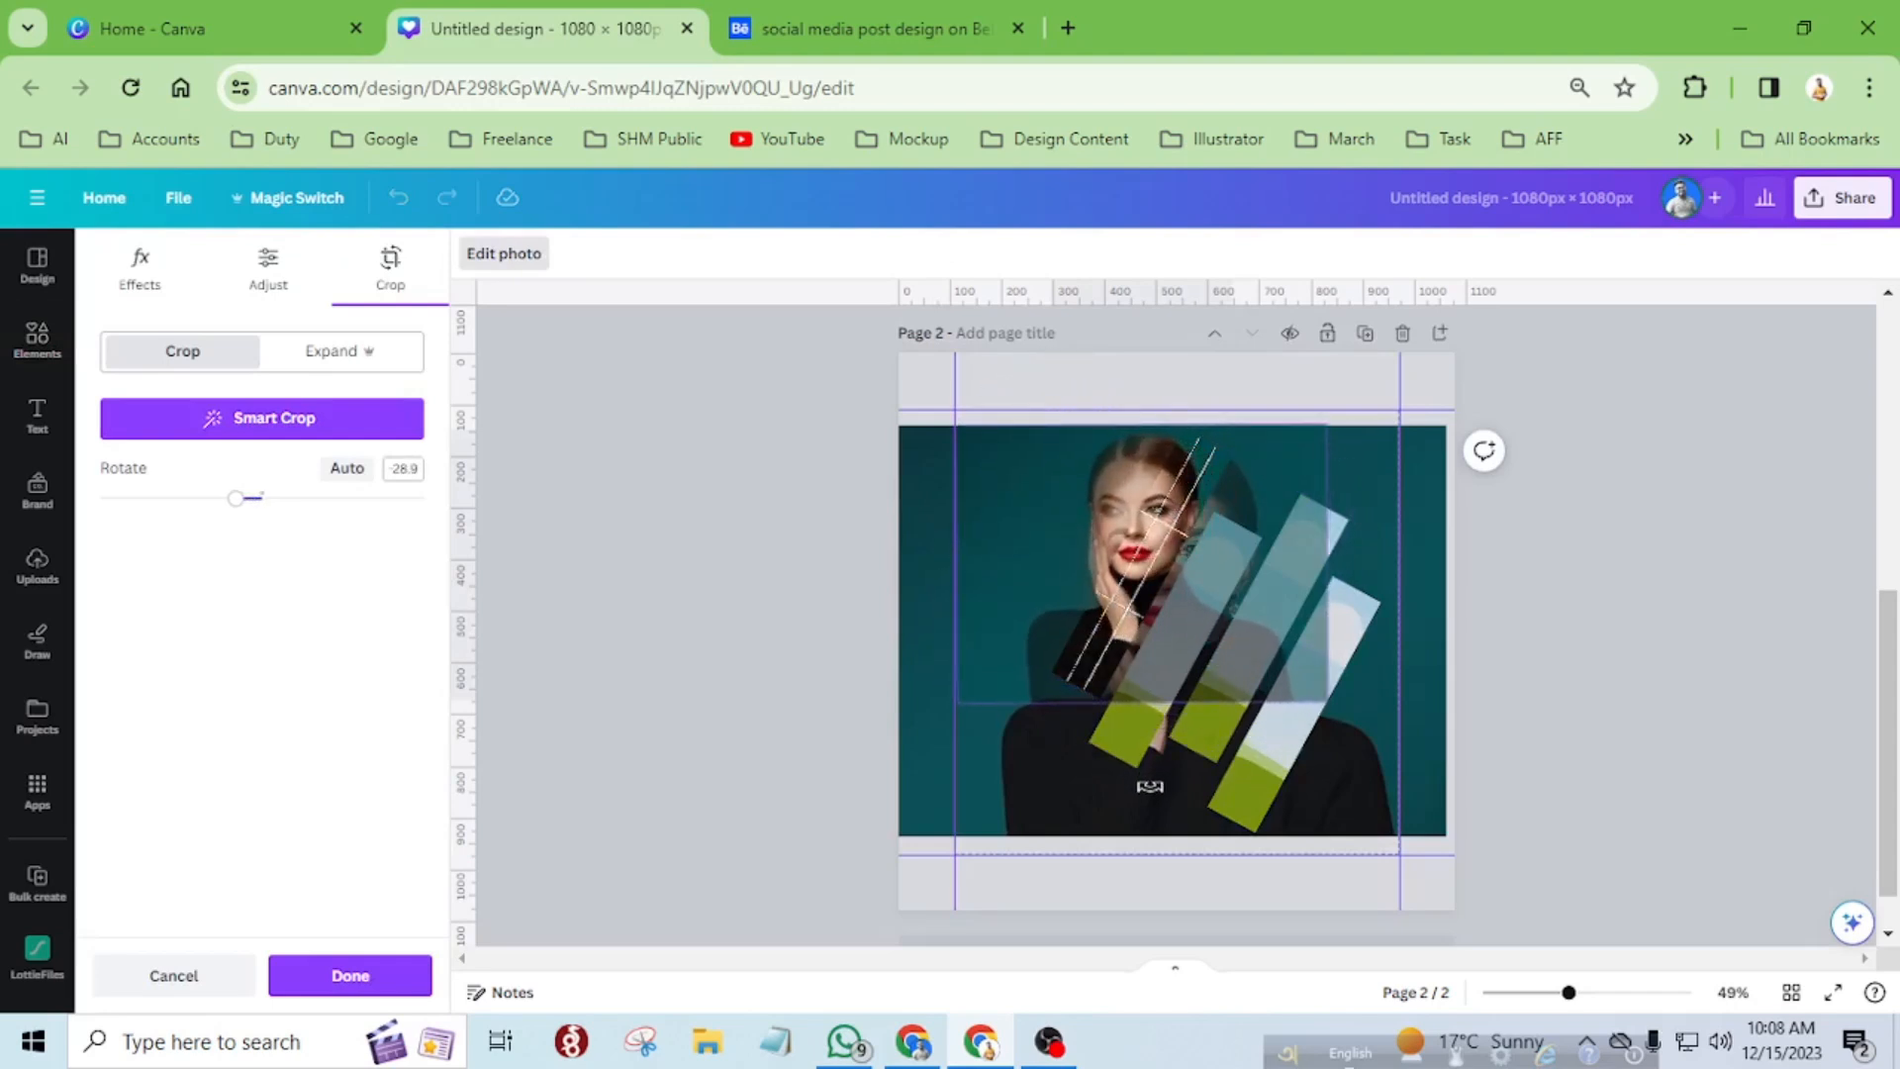
pyautogui.scroll(5, 1197, 412)
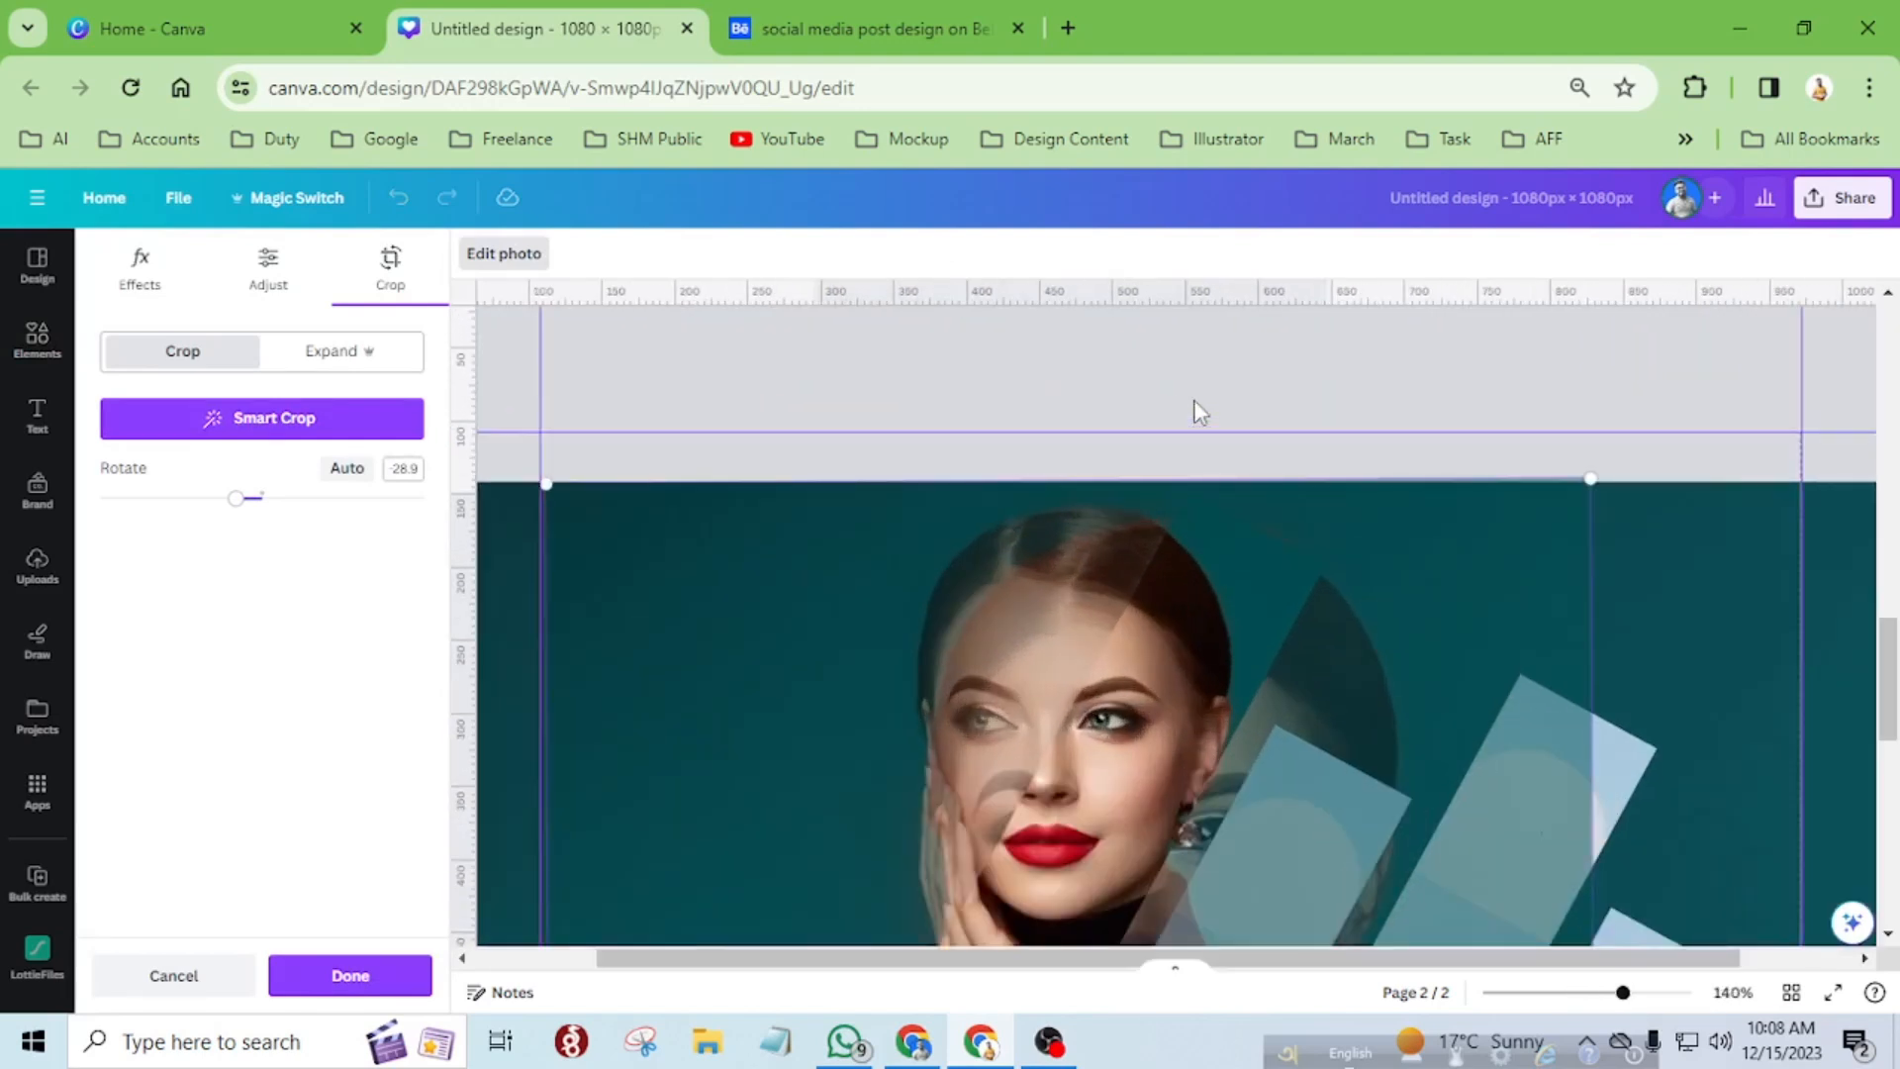
pyautogui.moveTo(1411, 545); pyautogui.dragTo(1412, 550)
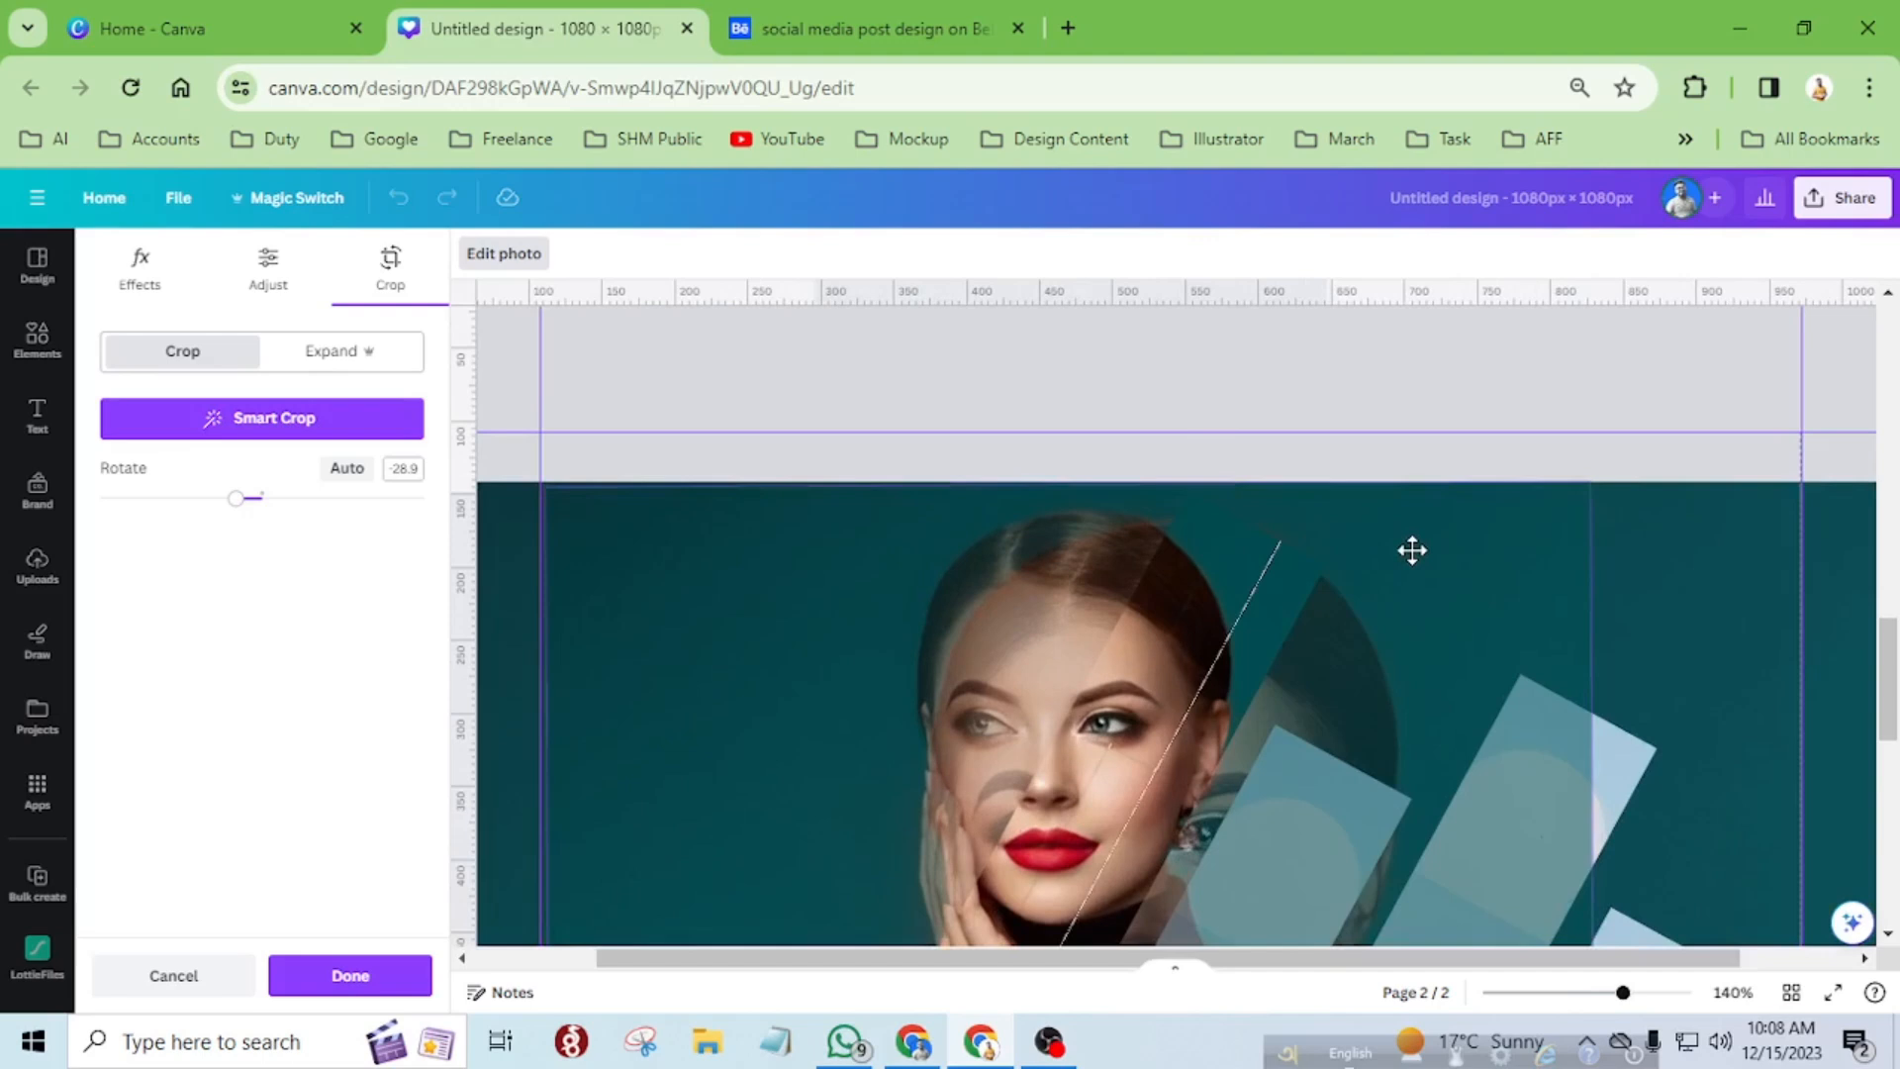
pyautogui.moveTo(1412, 550); pyautogui.dragTo(1412, 550)
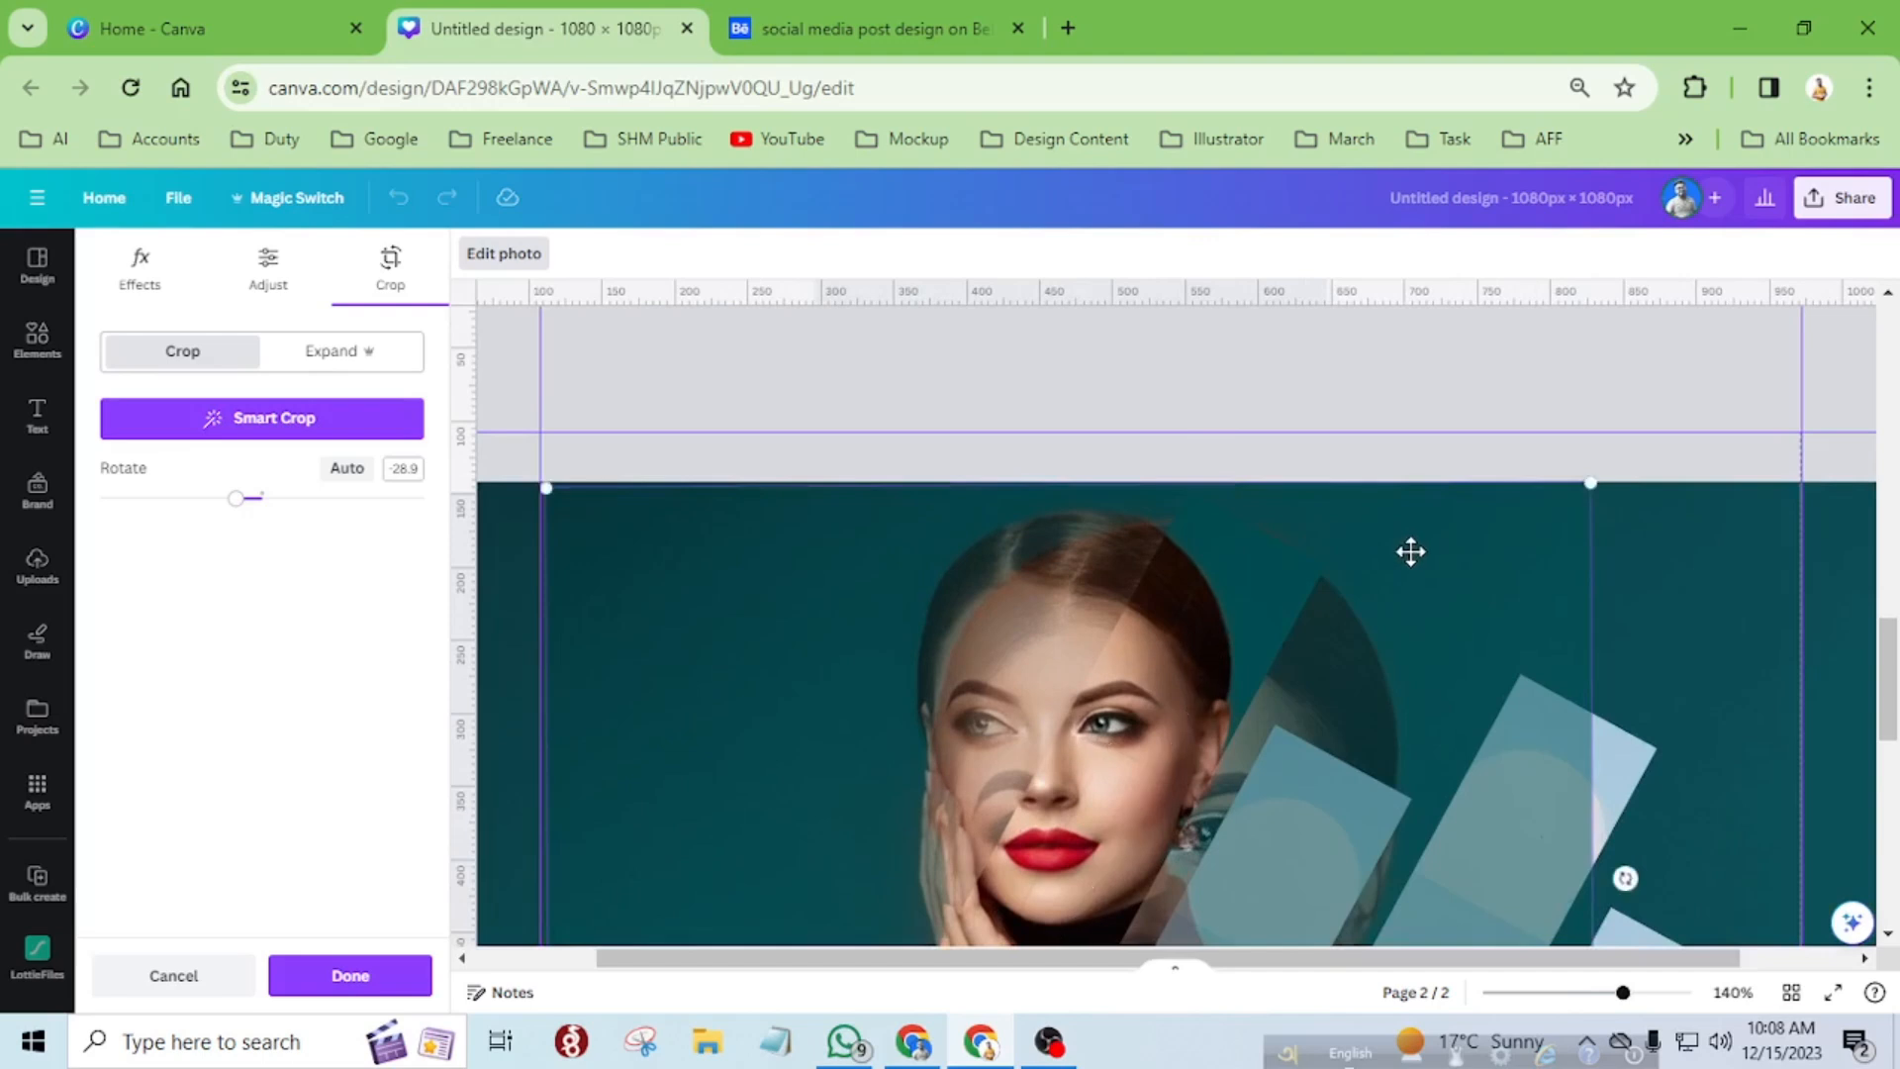
# Enlarge the photo inside the second strip until its lower corners reach those of the background portrait.
pyautogui.scroll(-8, 1409, 551)
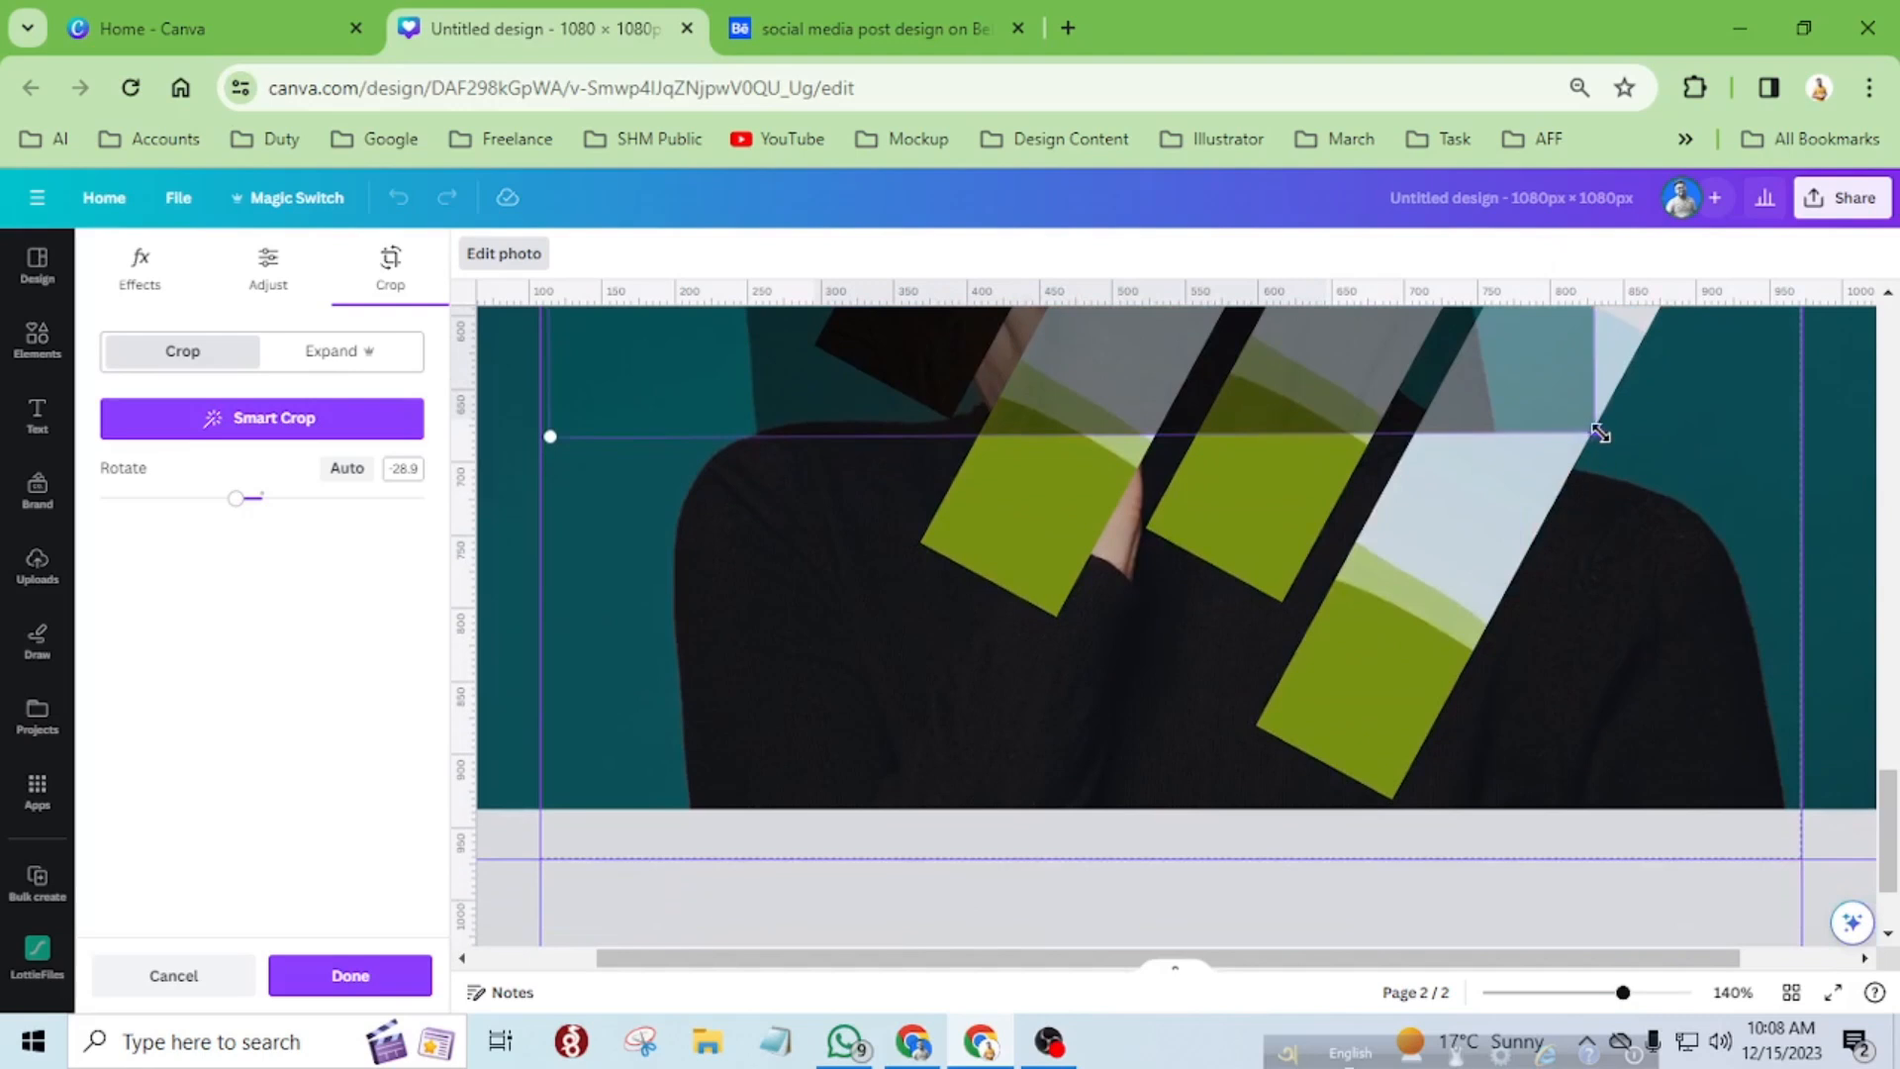
pyautogui.moveTo(1599, 433); pyautogui.dragTo(1838, 691)
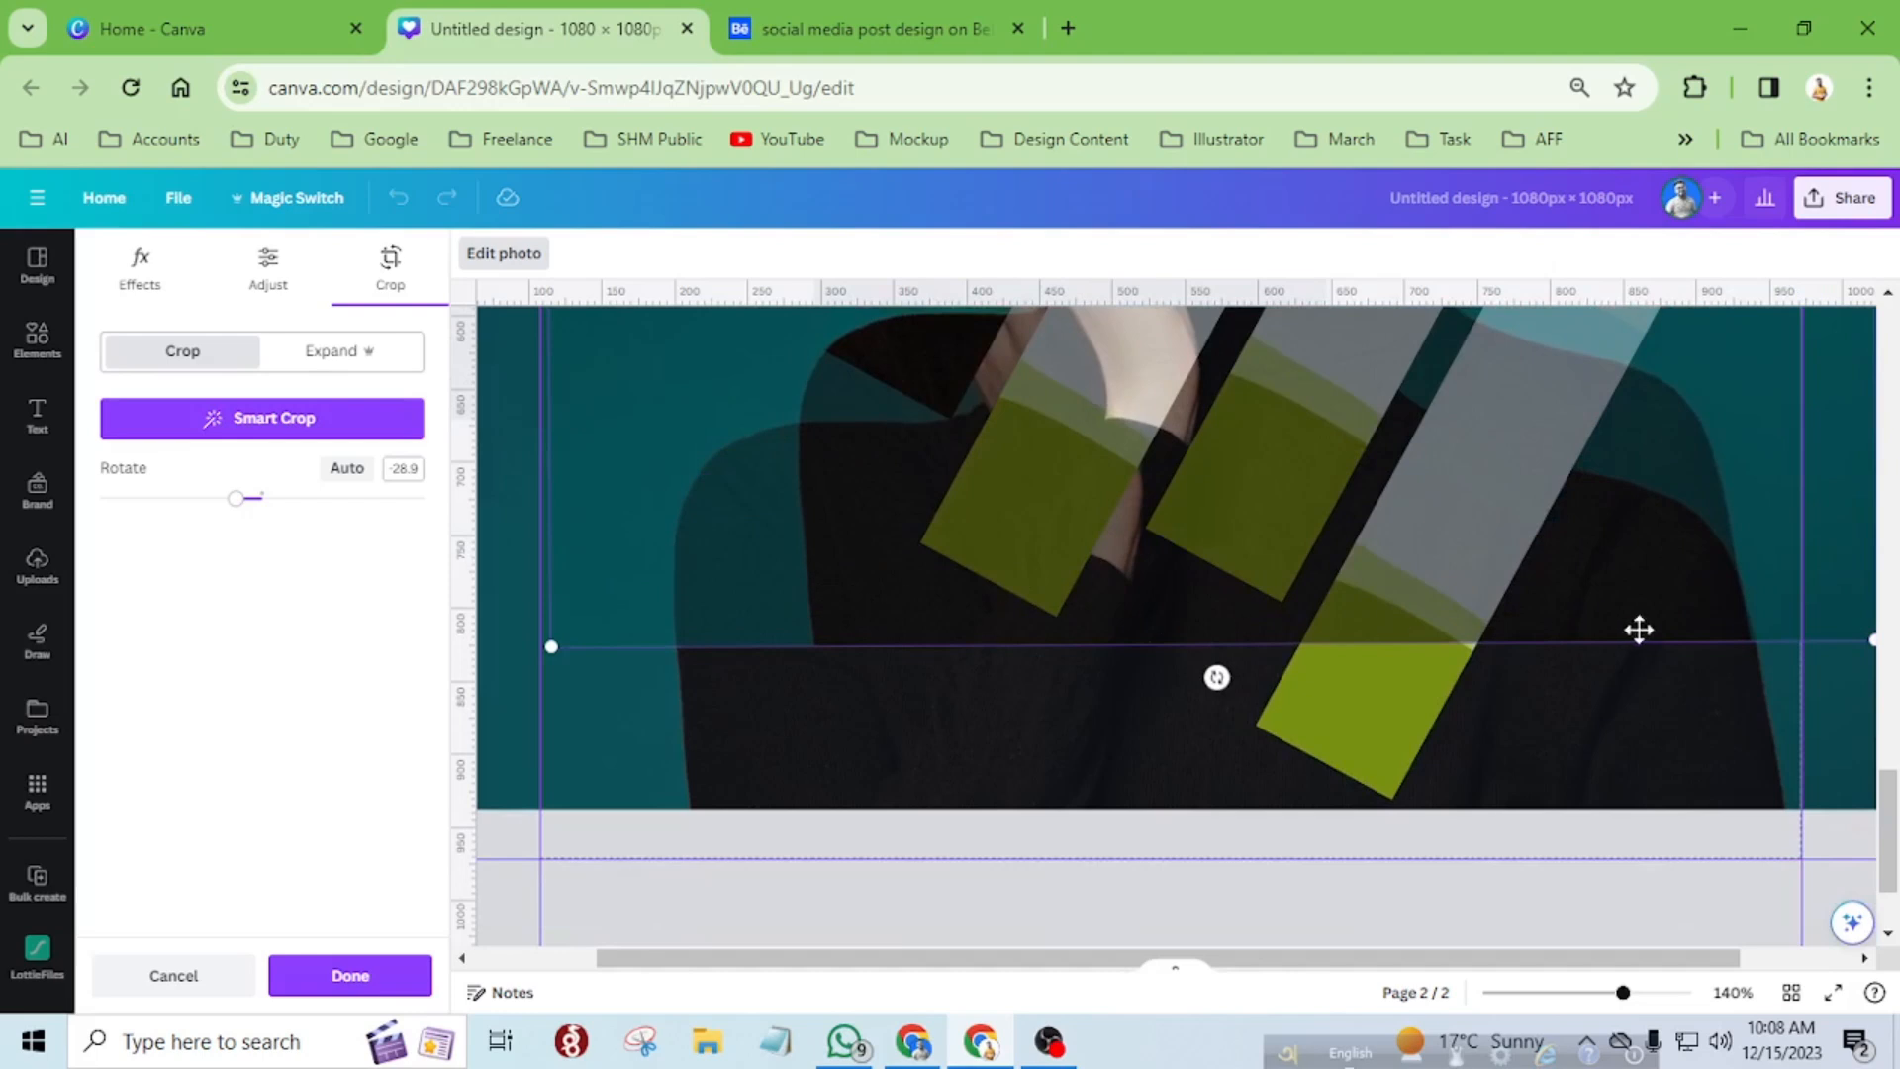
pyautogui.scroll(-2, 762, 717)
pyautogui.scroll(4, 513, 788)
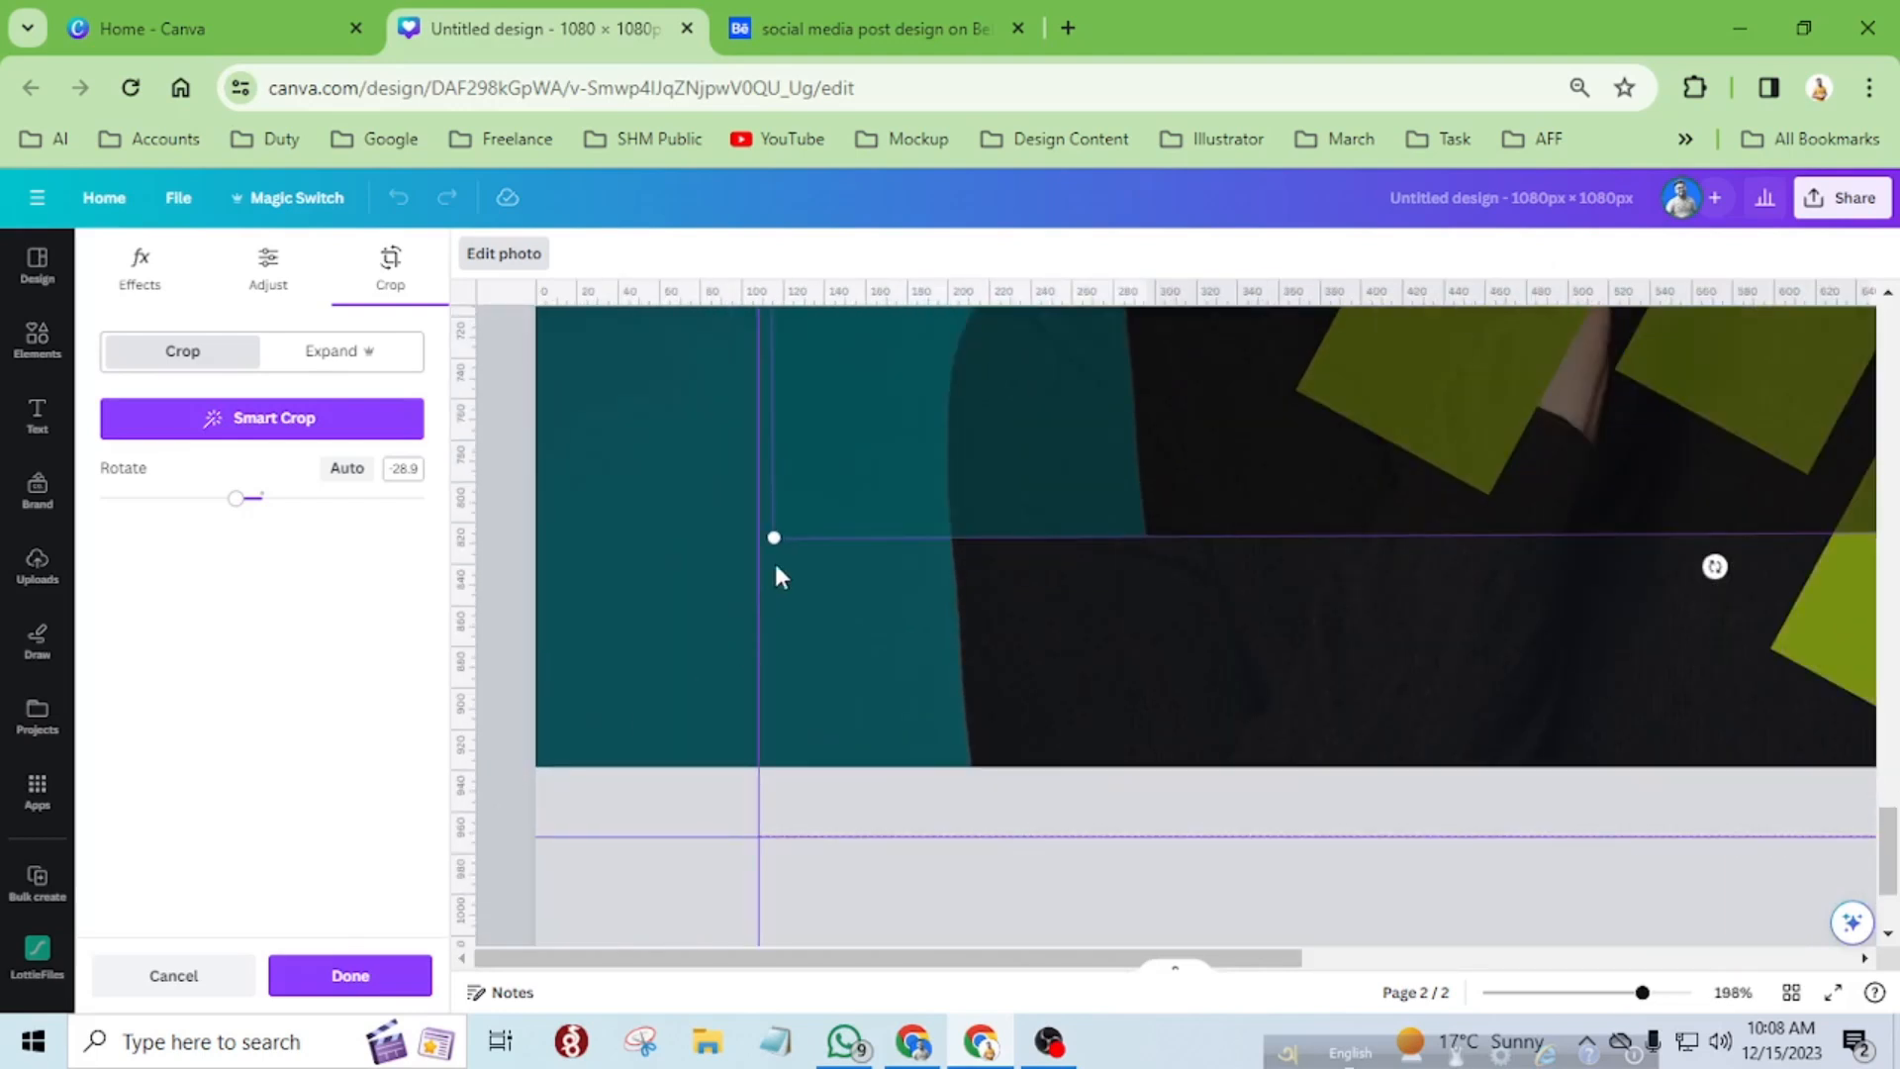
pyautogui.moveTo(778, 536); pyautogui.dragTo(602, 797)
pyautogui.scroll(1, 572, 721)
pyautogui.scroll(-3, 572, 721)
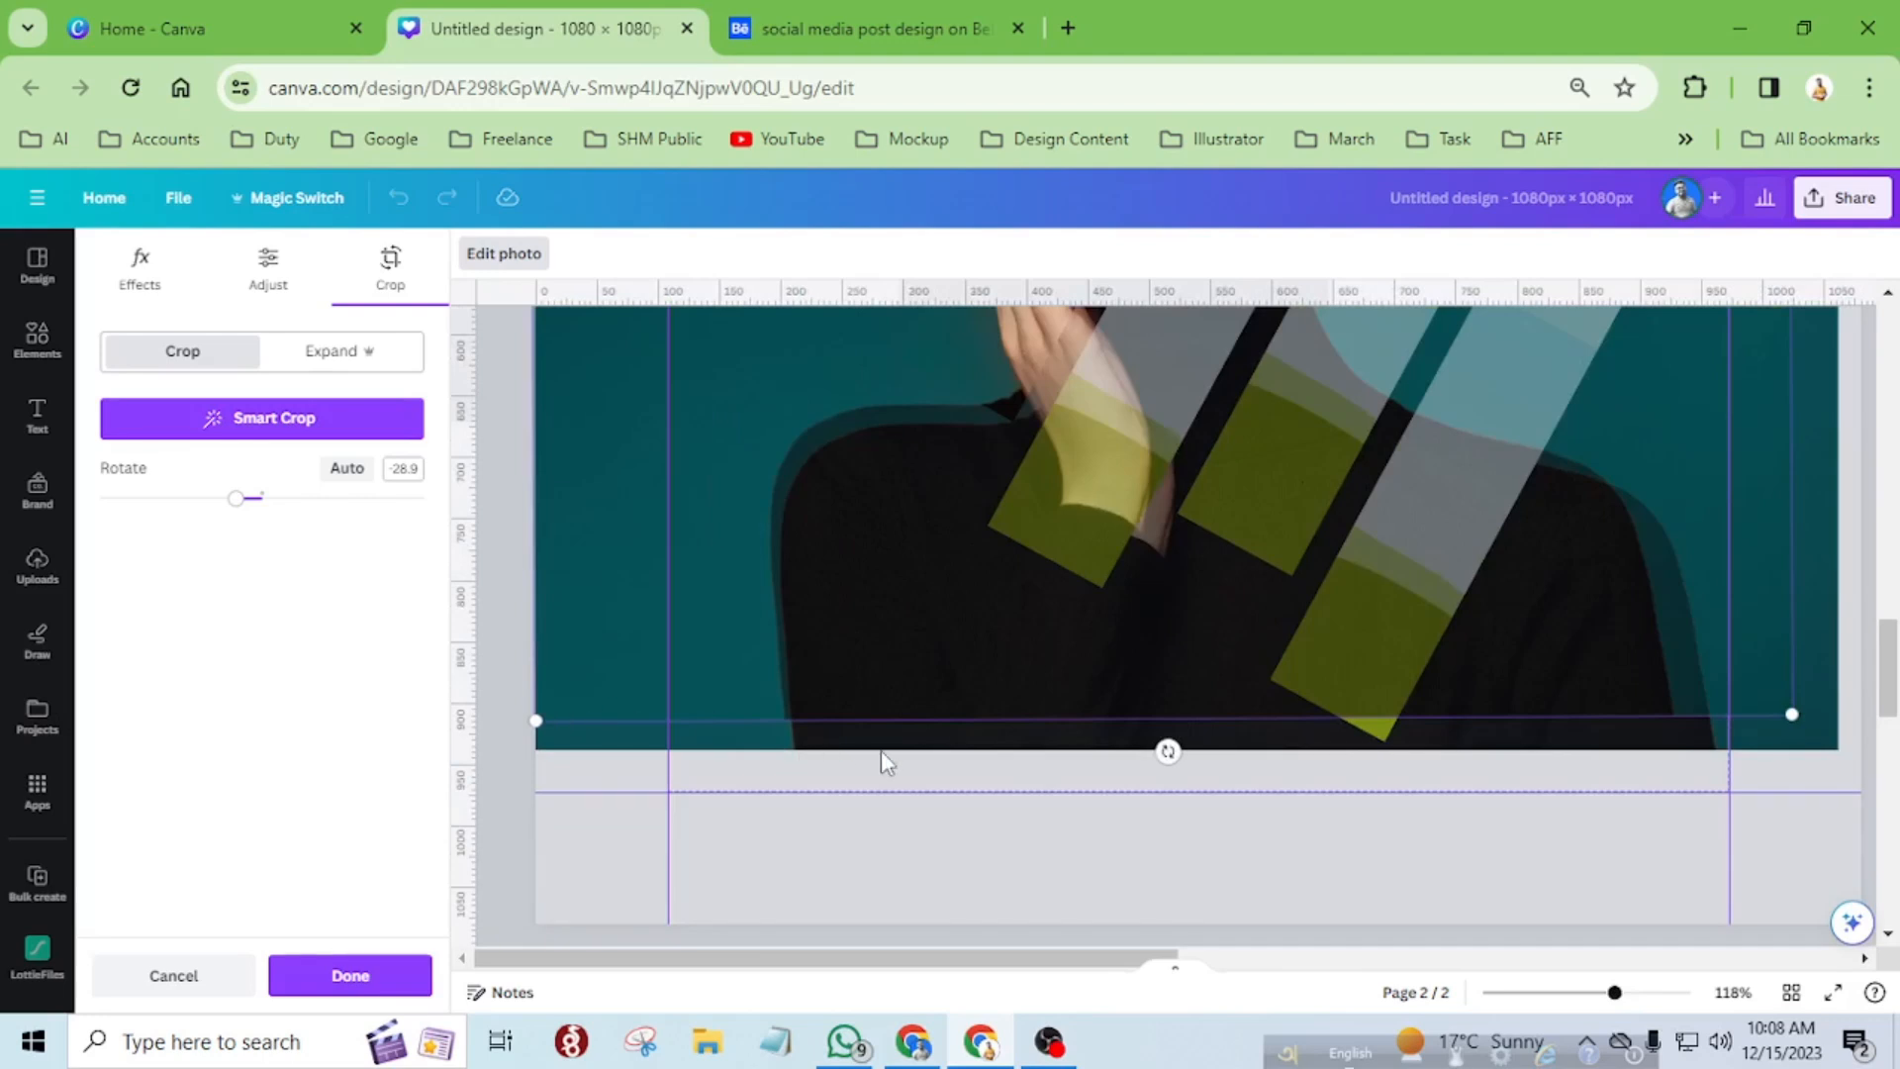
pyautogui.scroll(2, 881, 750)
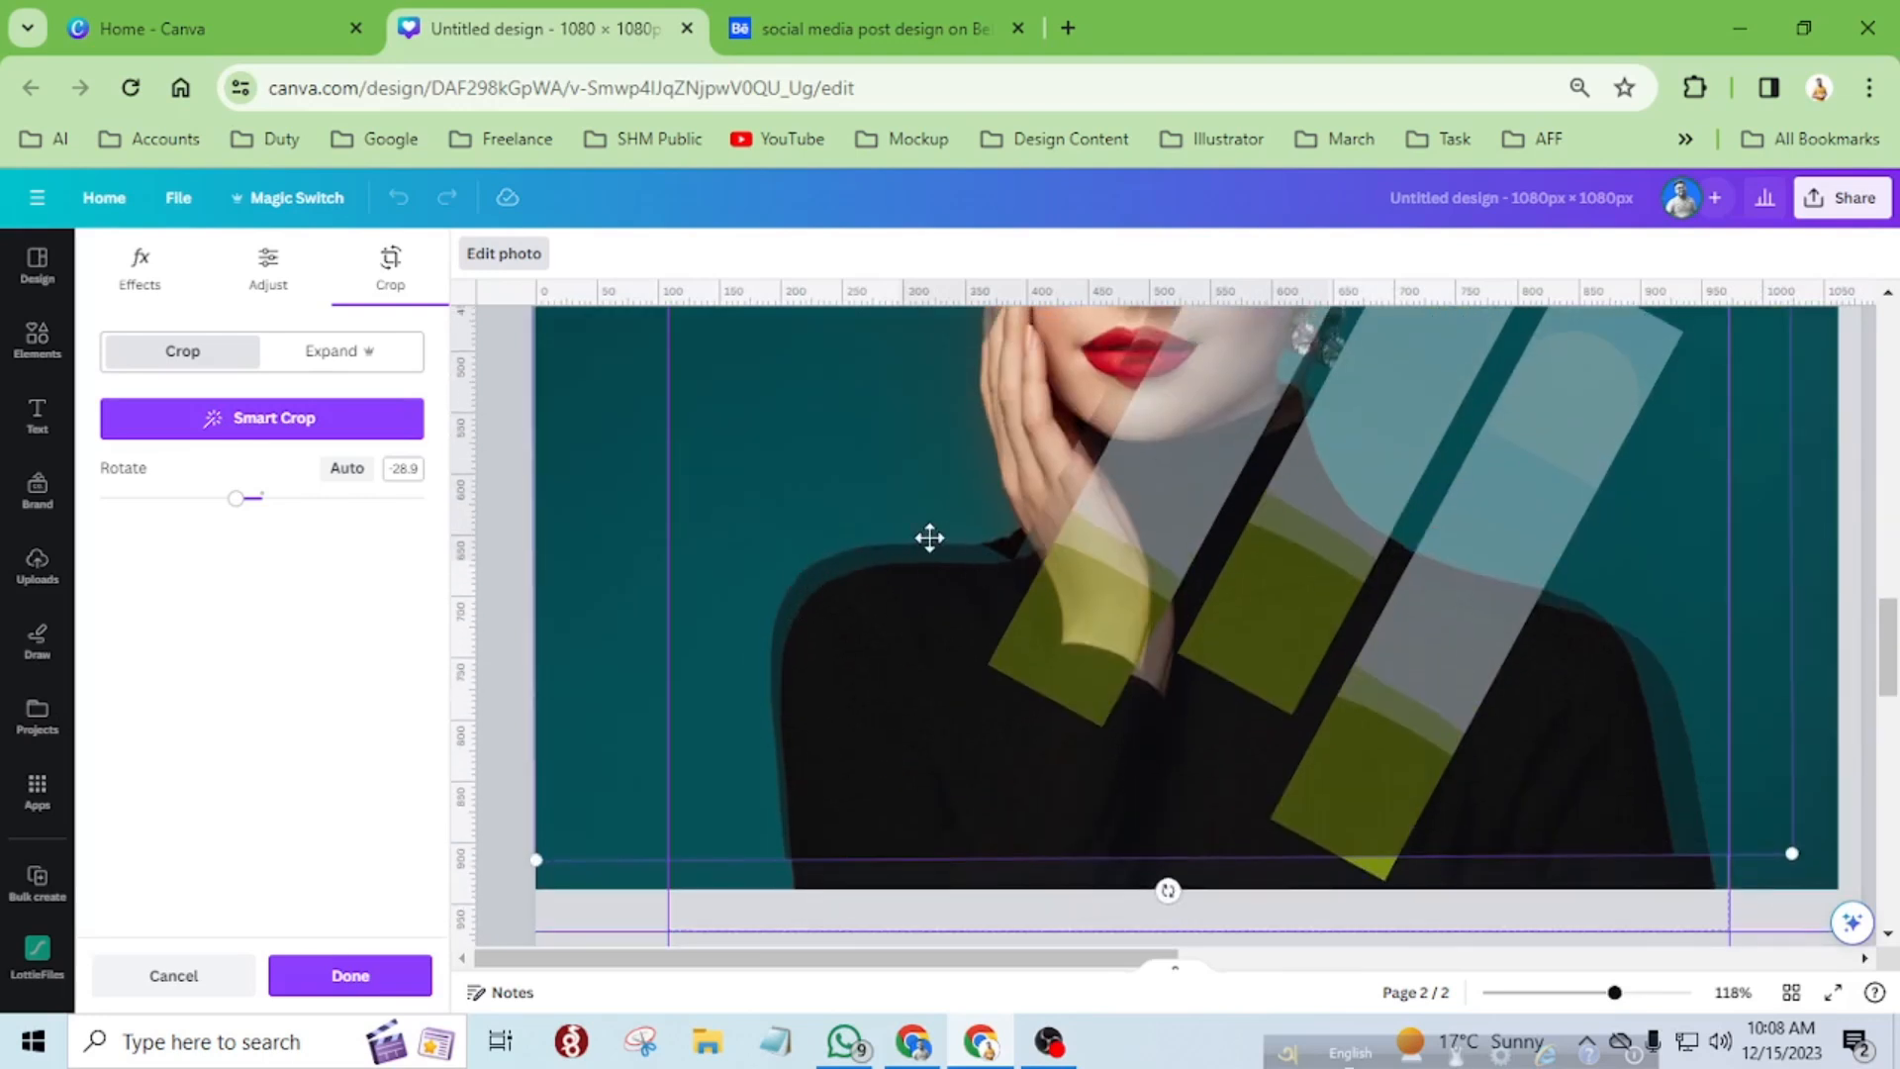
pyautogui.scroll(-3, 1692, 662)
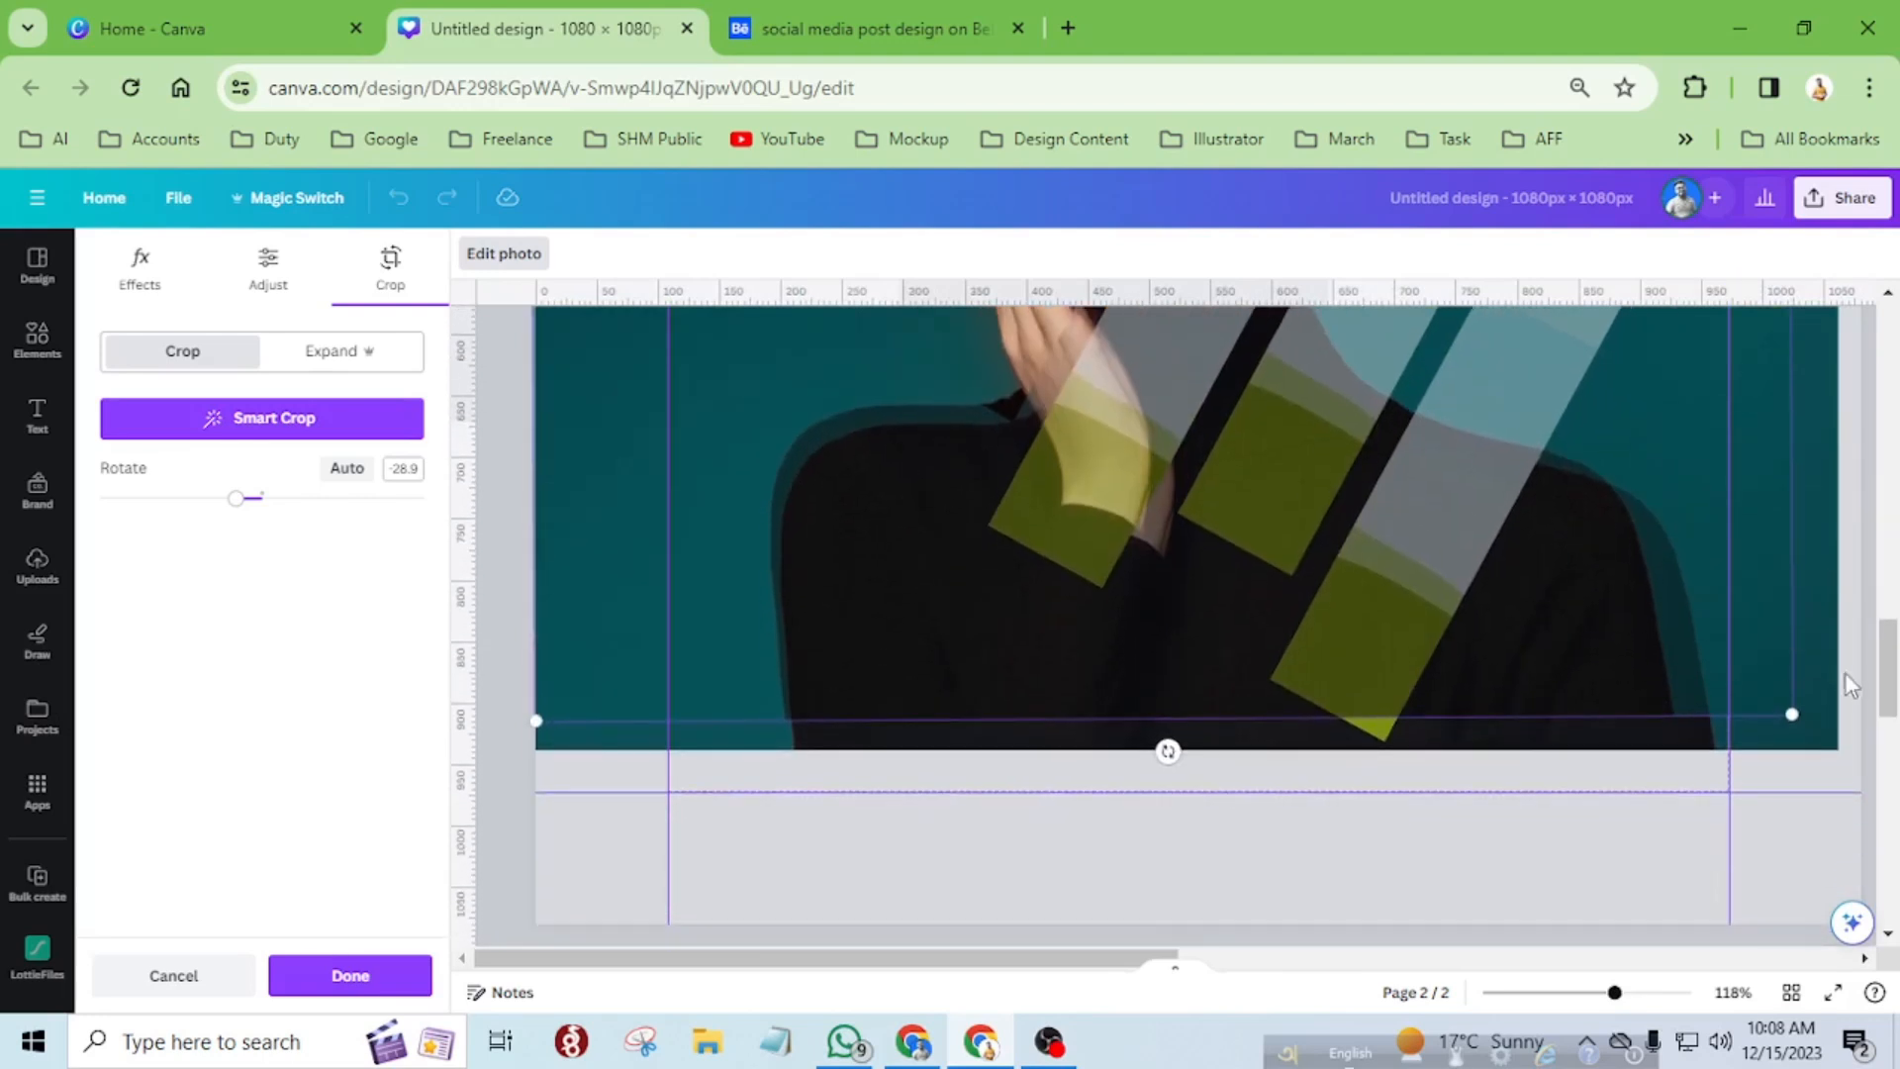
pyautogui.scroll(4, 1856, 708)
pyautogui.moveTo(1715, 727); pyautogui.dragTo(1814, 809)
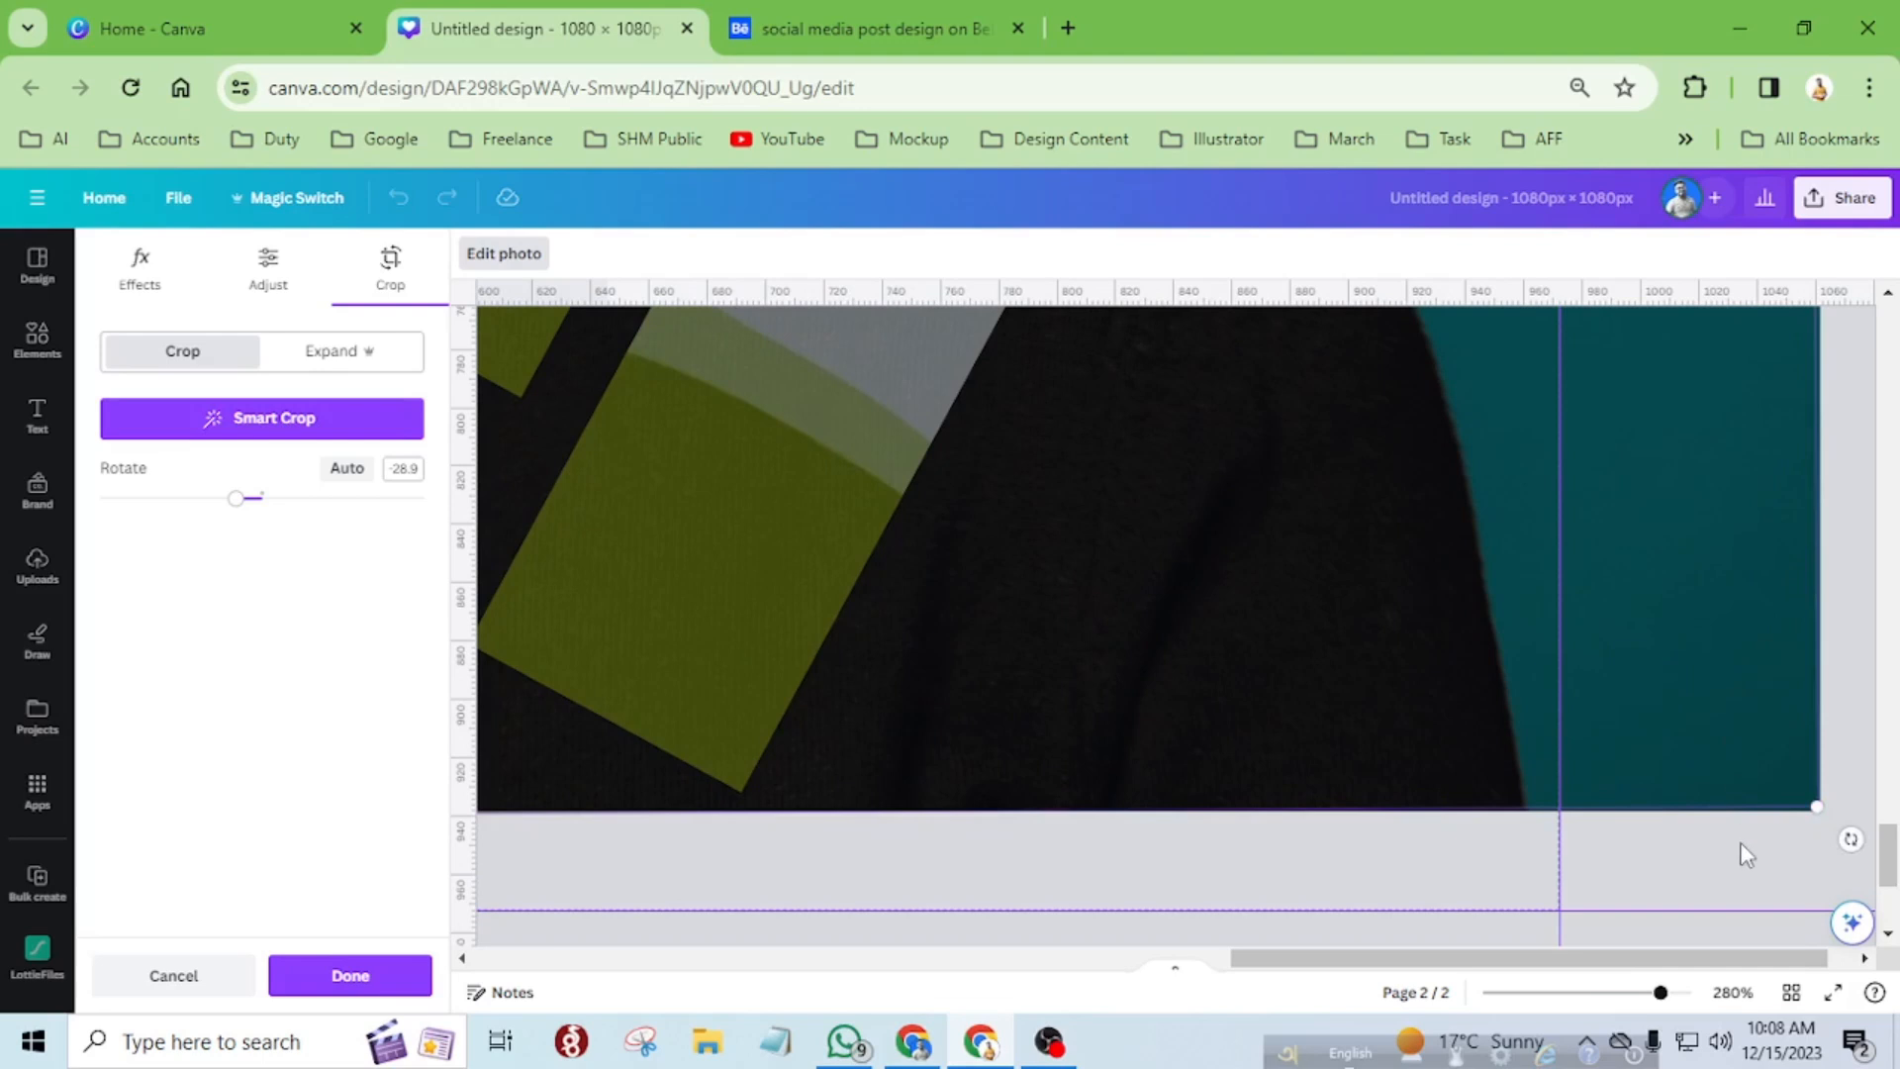
# Nudge the photo inside the second strip so its upper-right corner meets the background portrait's corner.
pyautogui.scroll(3, 1738, 847)
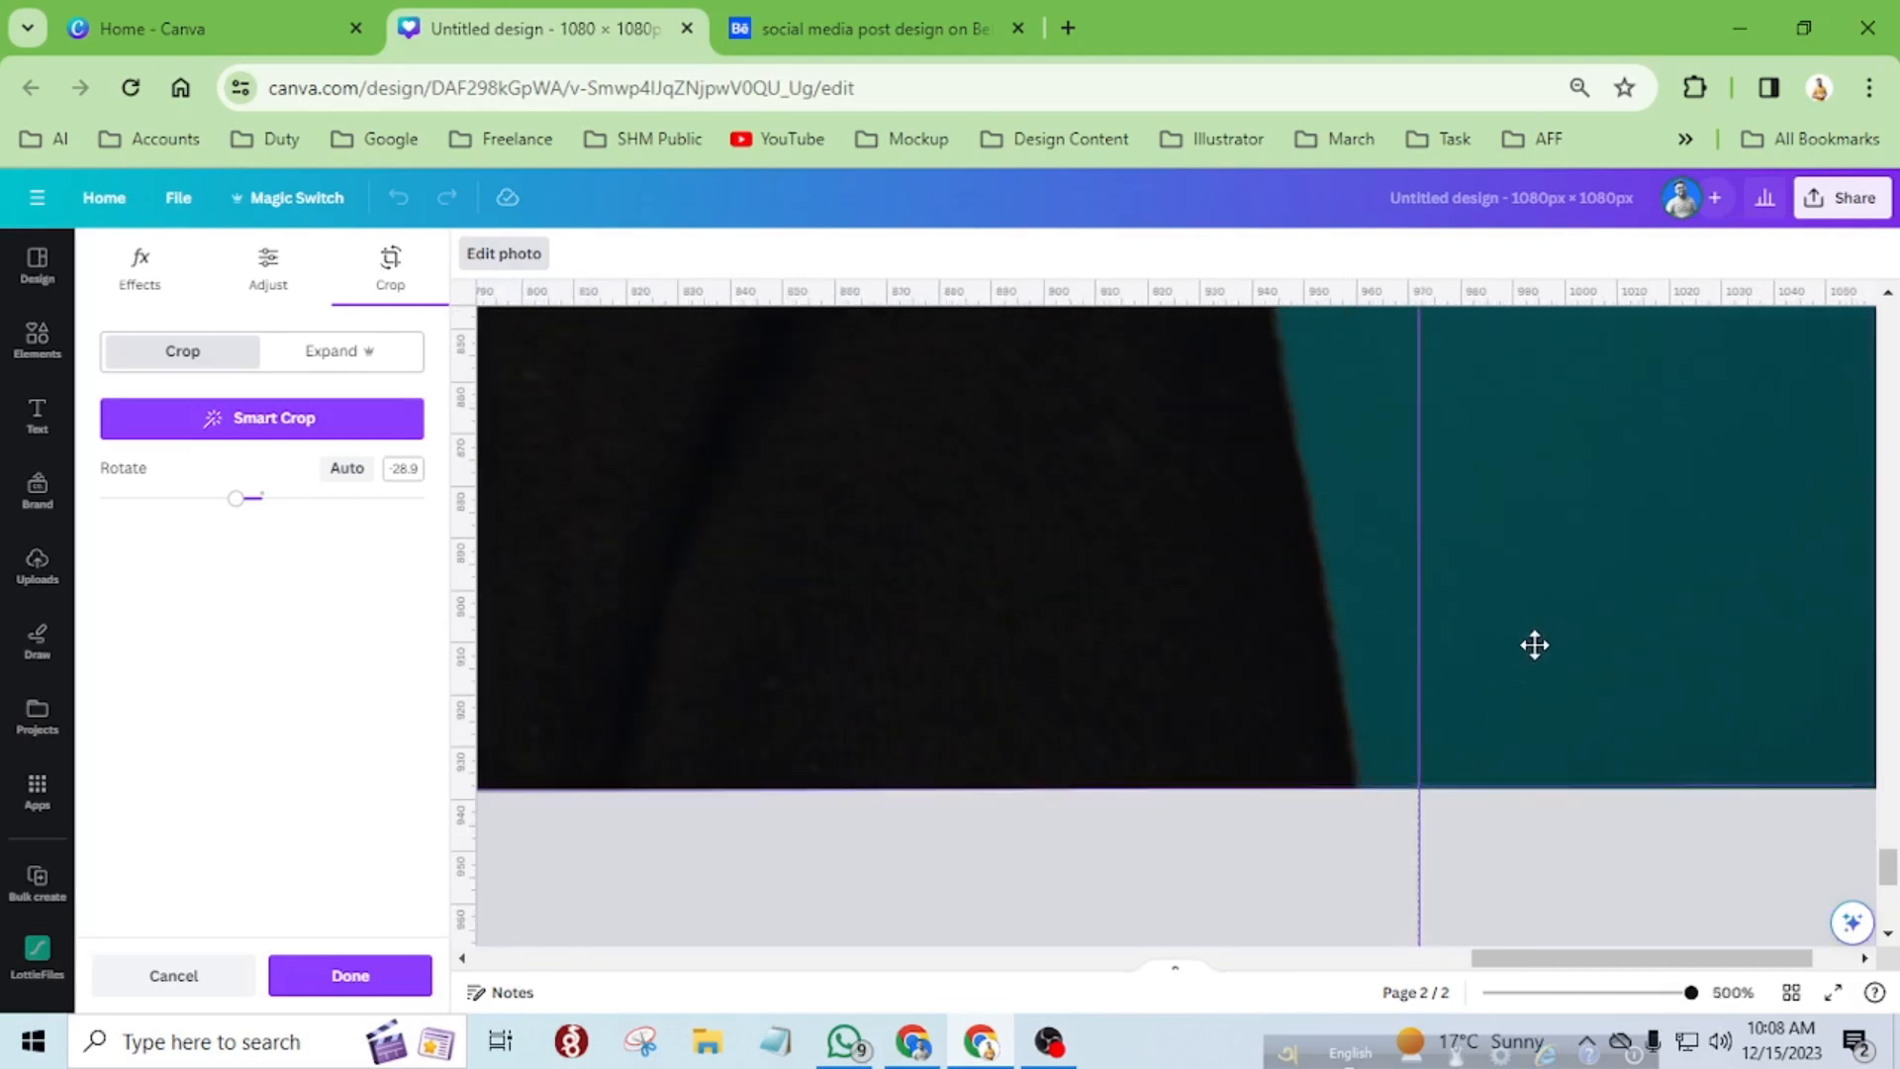
pyautogui.scroll(-5, 1687, 689)
pyautogui.scroll(3, 1403, 822)
pyautogui.scroll(-2, 1399, 816)
pyautogui.scroll(2, 1399, 815)
pyautogui.scroll(2, 1401, 817)
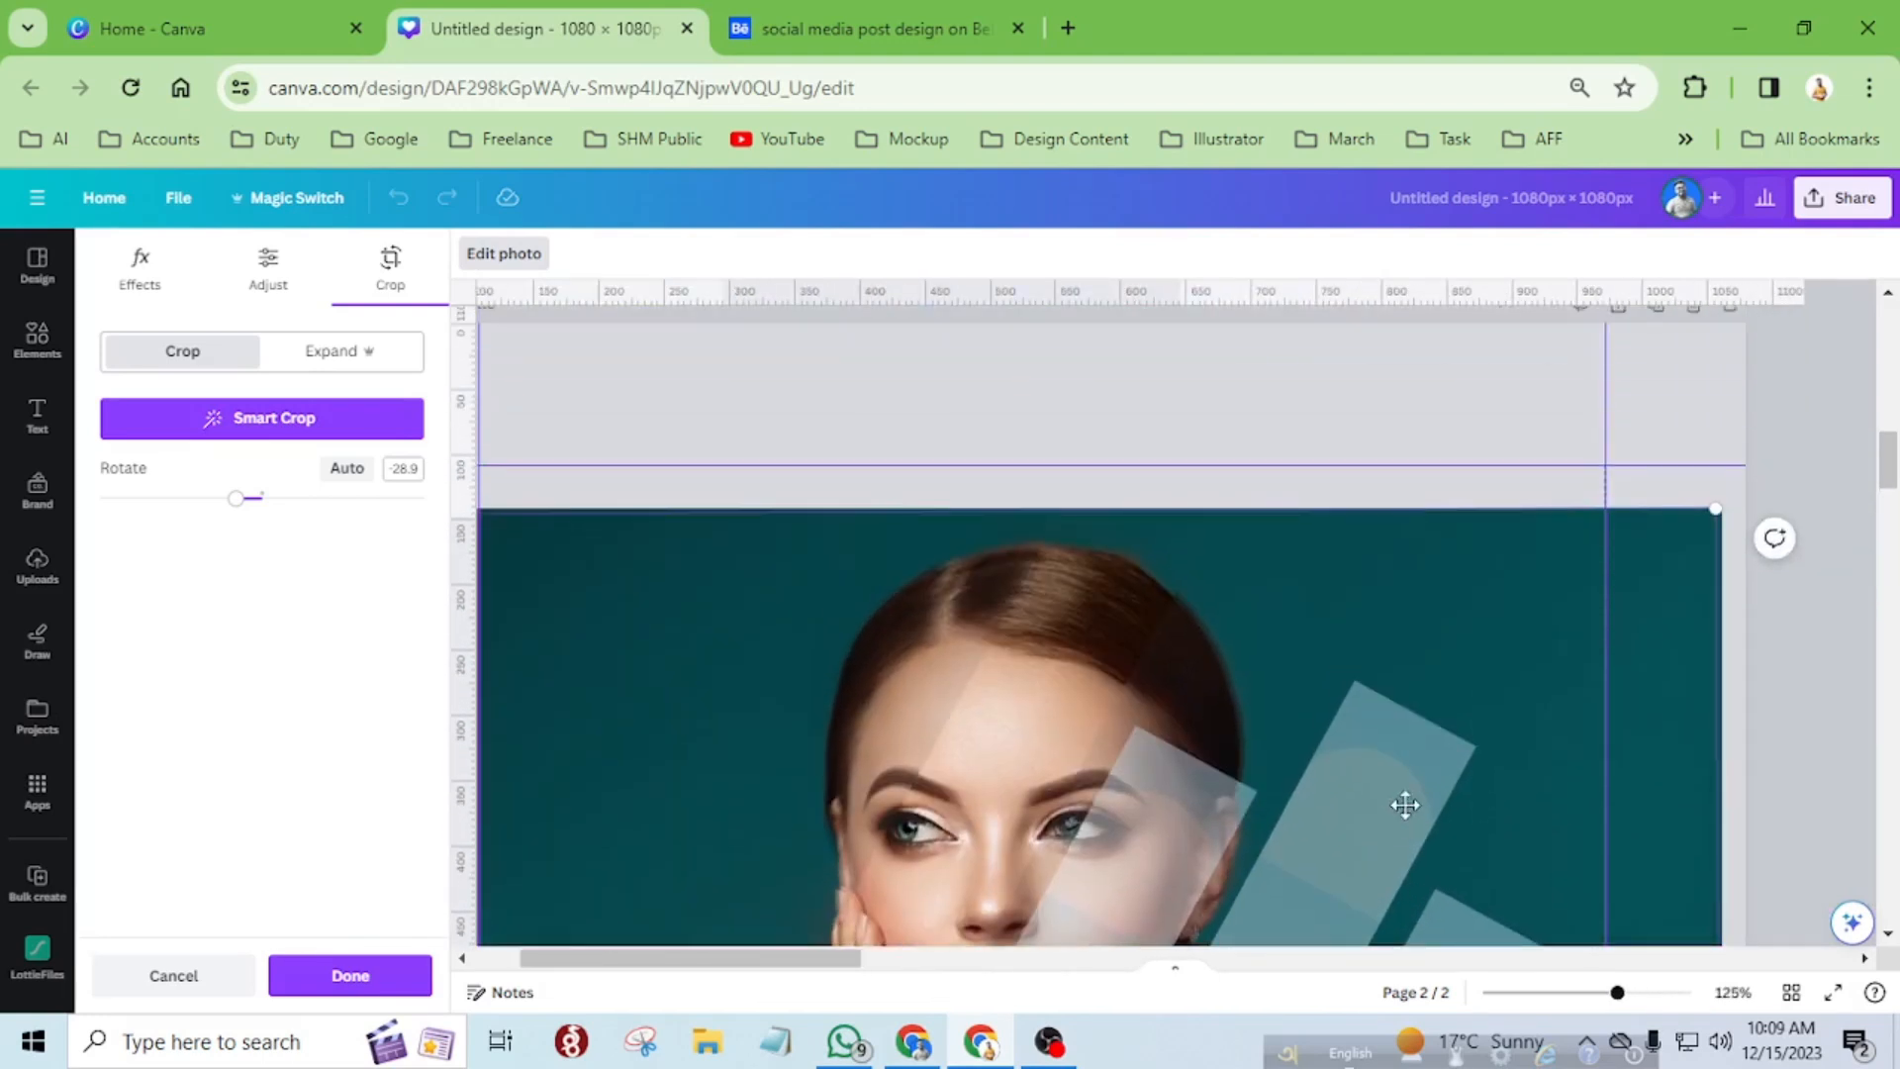
pyautogui.scroll(5, 1711, 585)
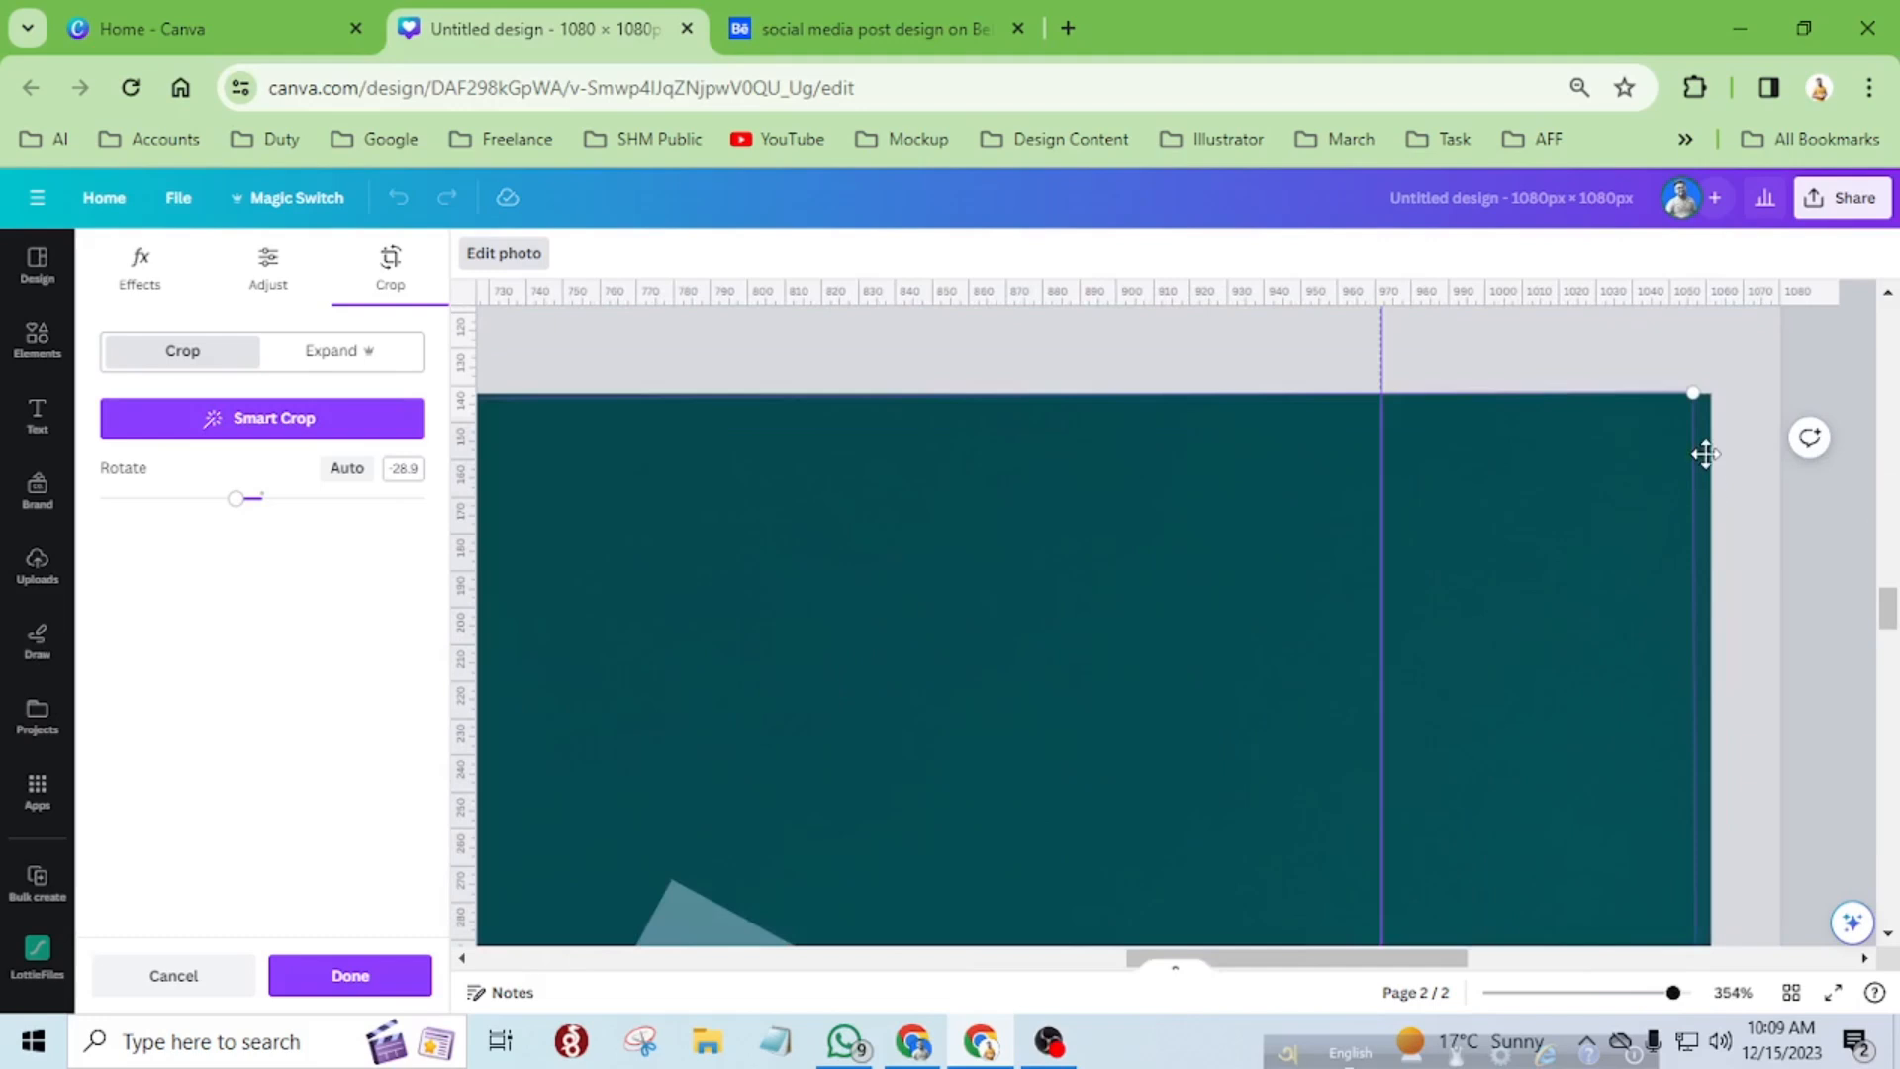
pyautogui.moveTo(1668, 468); pyautogui.dragTo(1694, 471)
pyautogui.scroll(-10, 1694, 471)
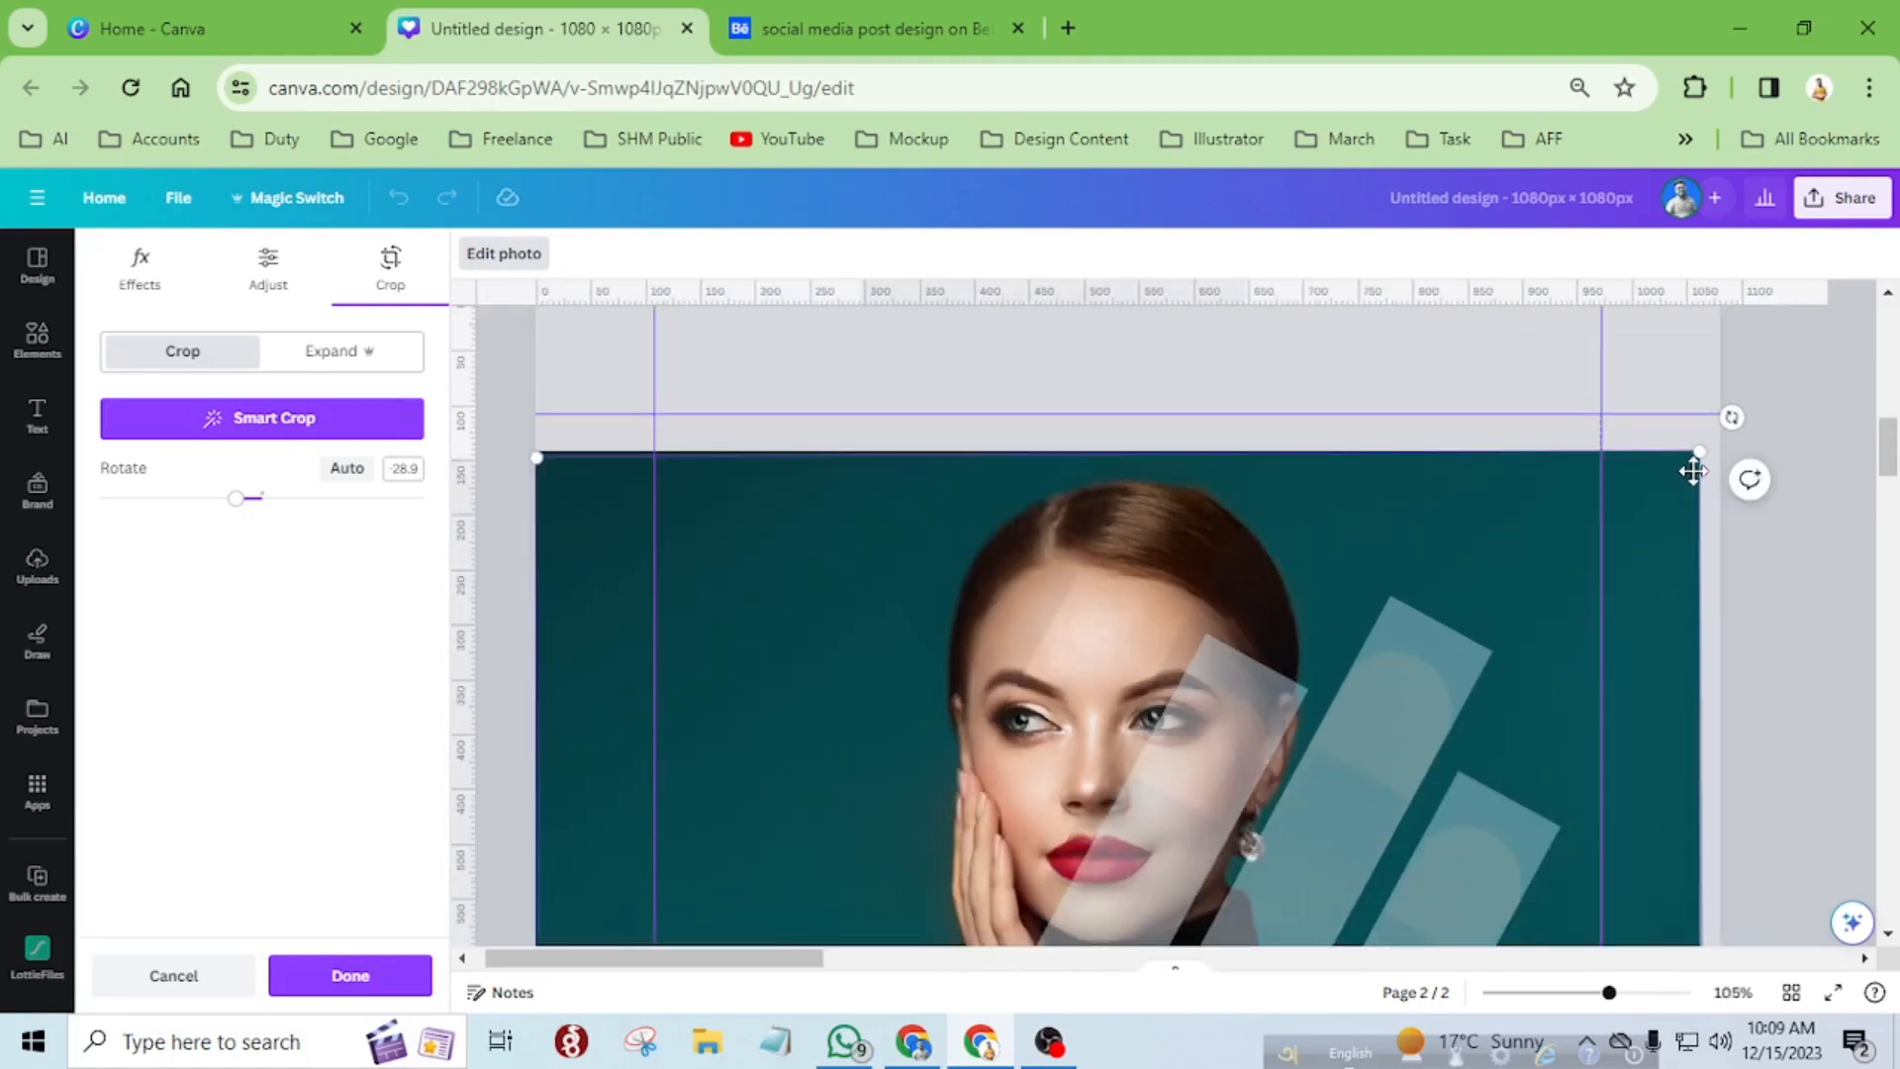
# Adjust the lower-left and upper-left corners of the second strip's photo to match the background portrait's left edge.
pyautogui.scroll(-5, 1693, 471)
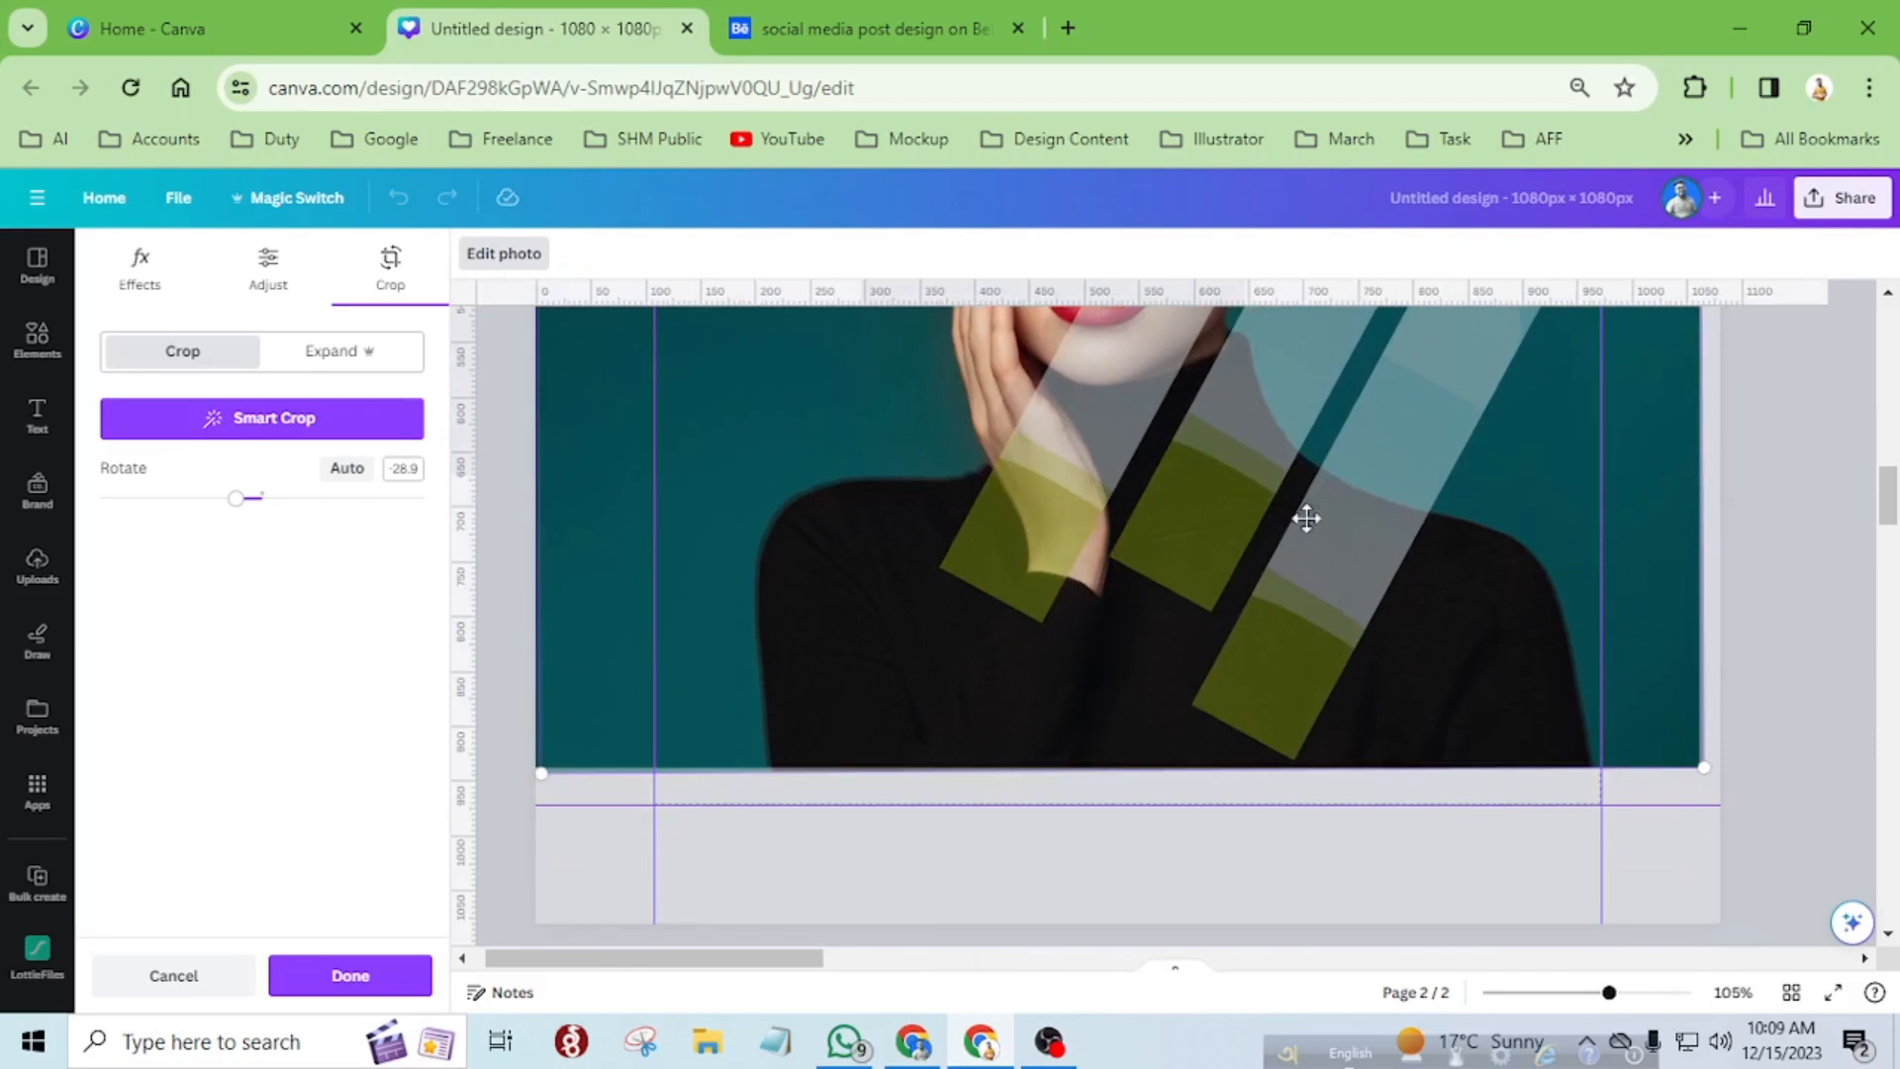
pyautogui.scroll(6, 497, 777)
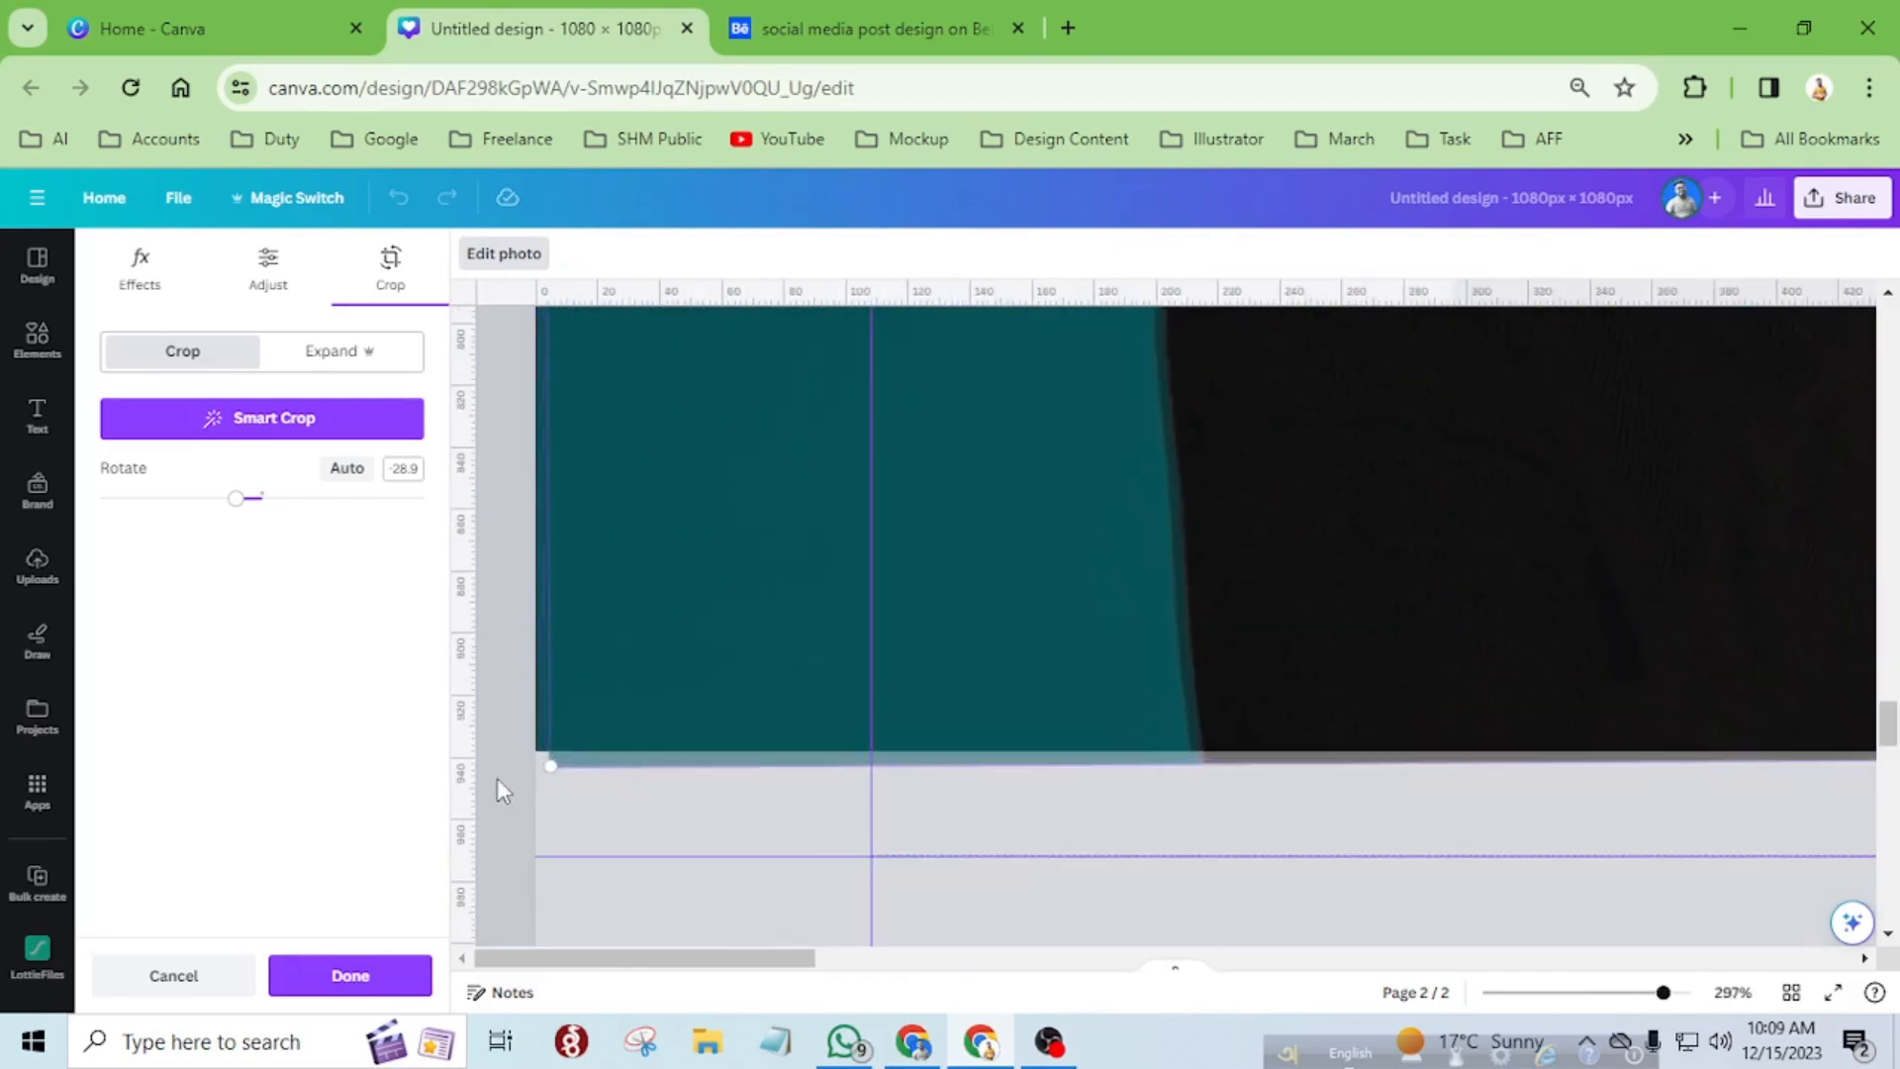
pyautogui.moveTo(555, 750); pyautogui.dragTo(595, 732)
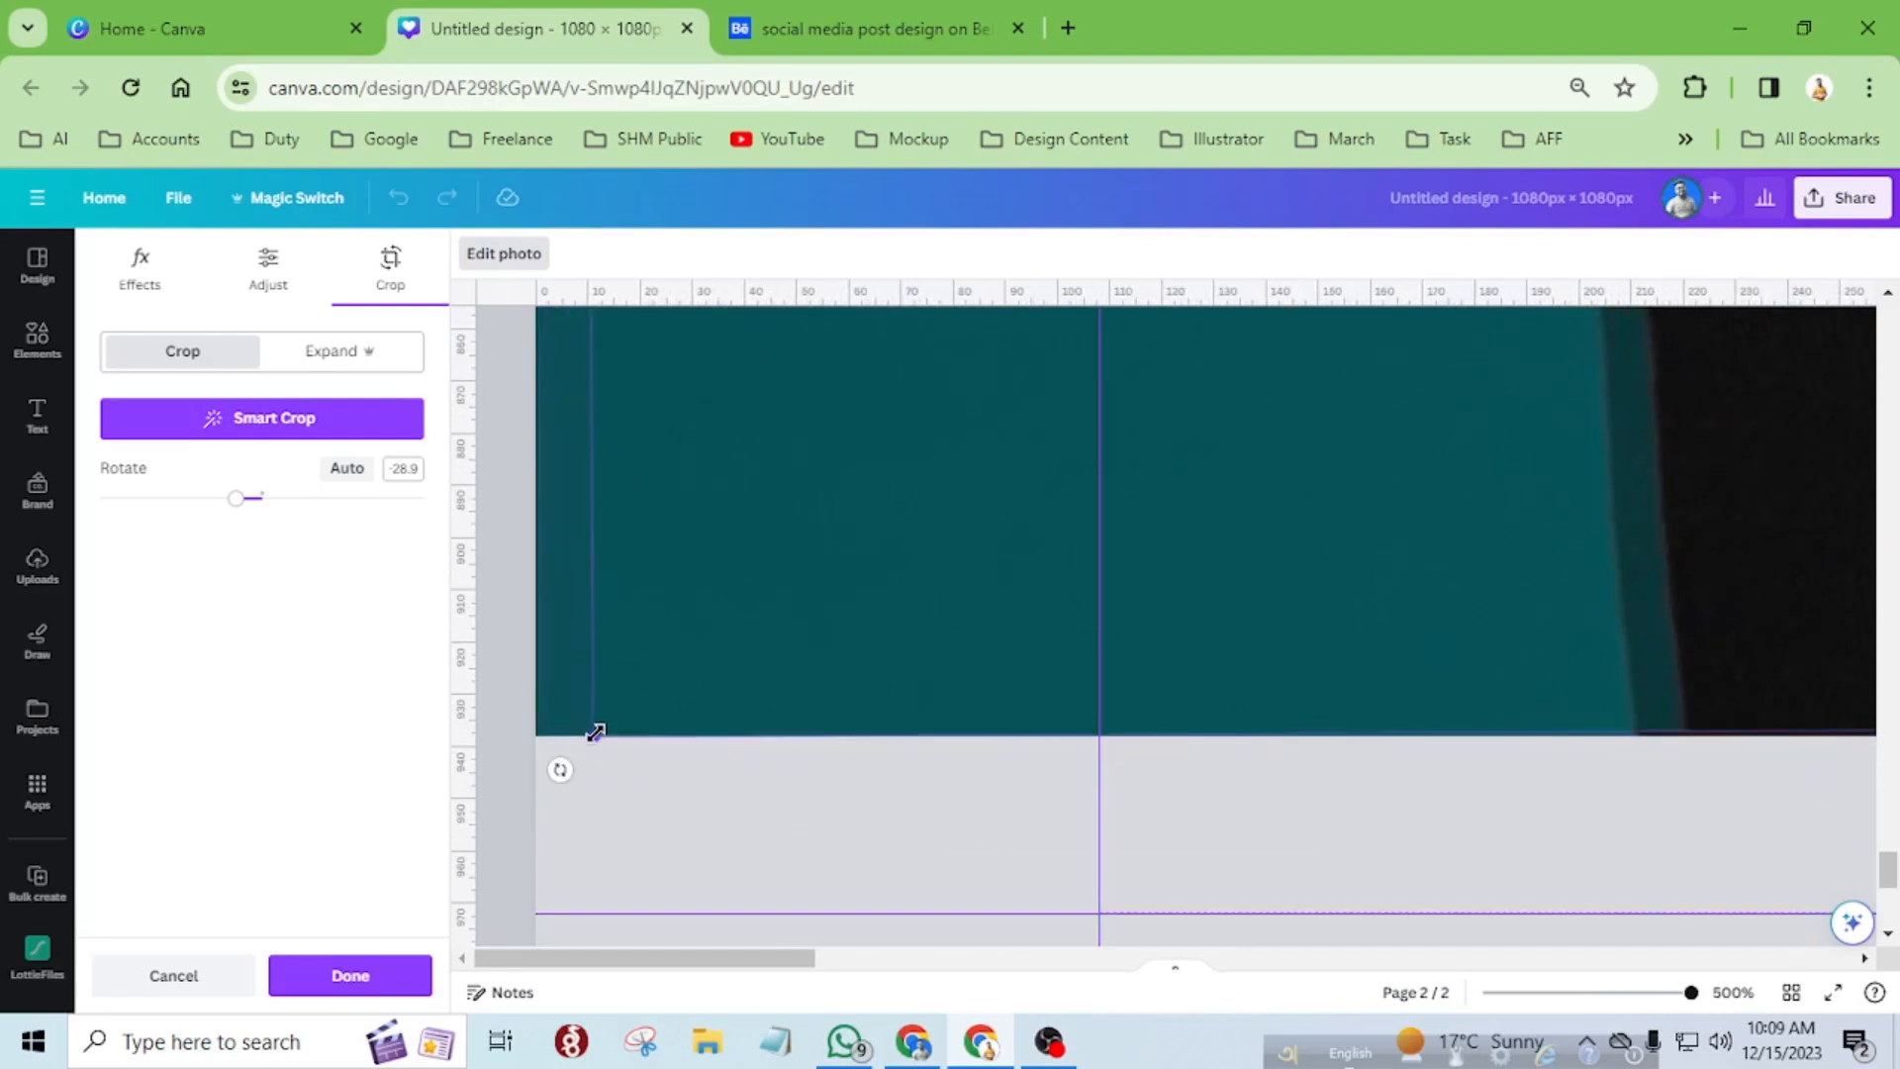
pyautogui.scroll(-4, 679, 666)
pyautogui.scroll(-2, 1165, 742)
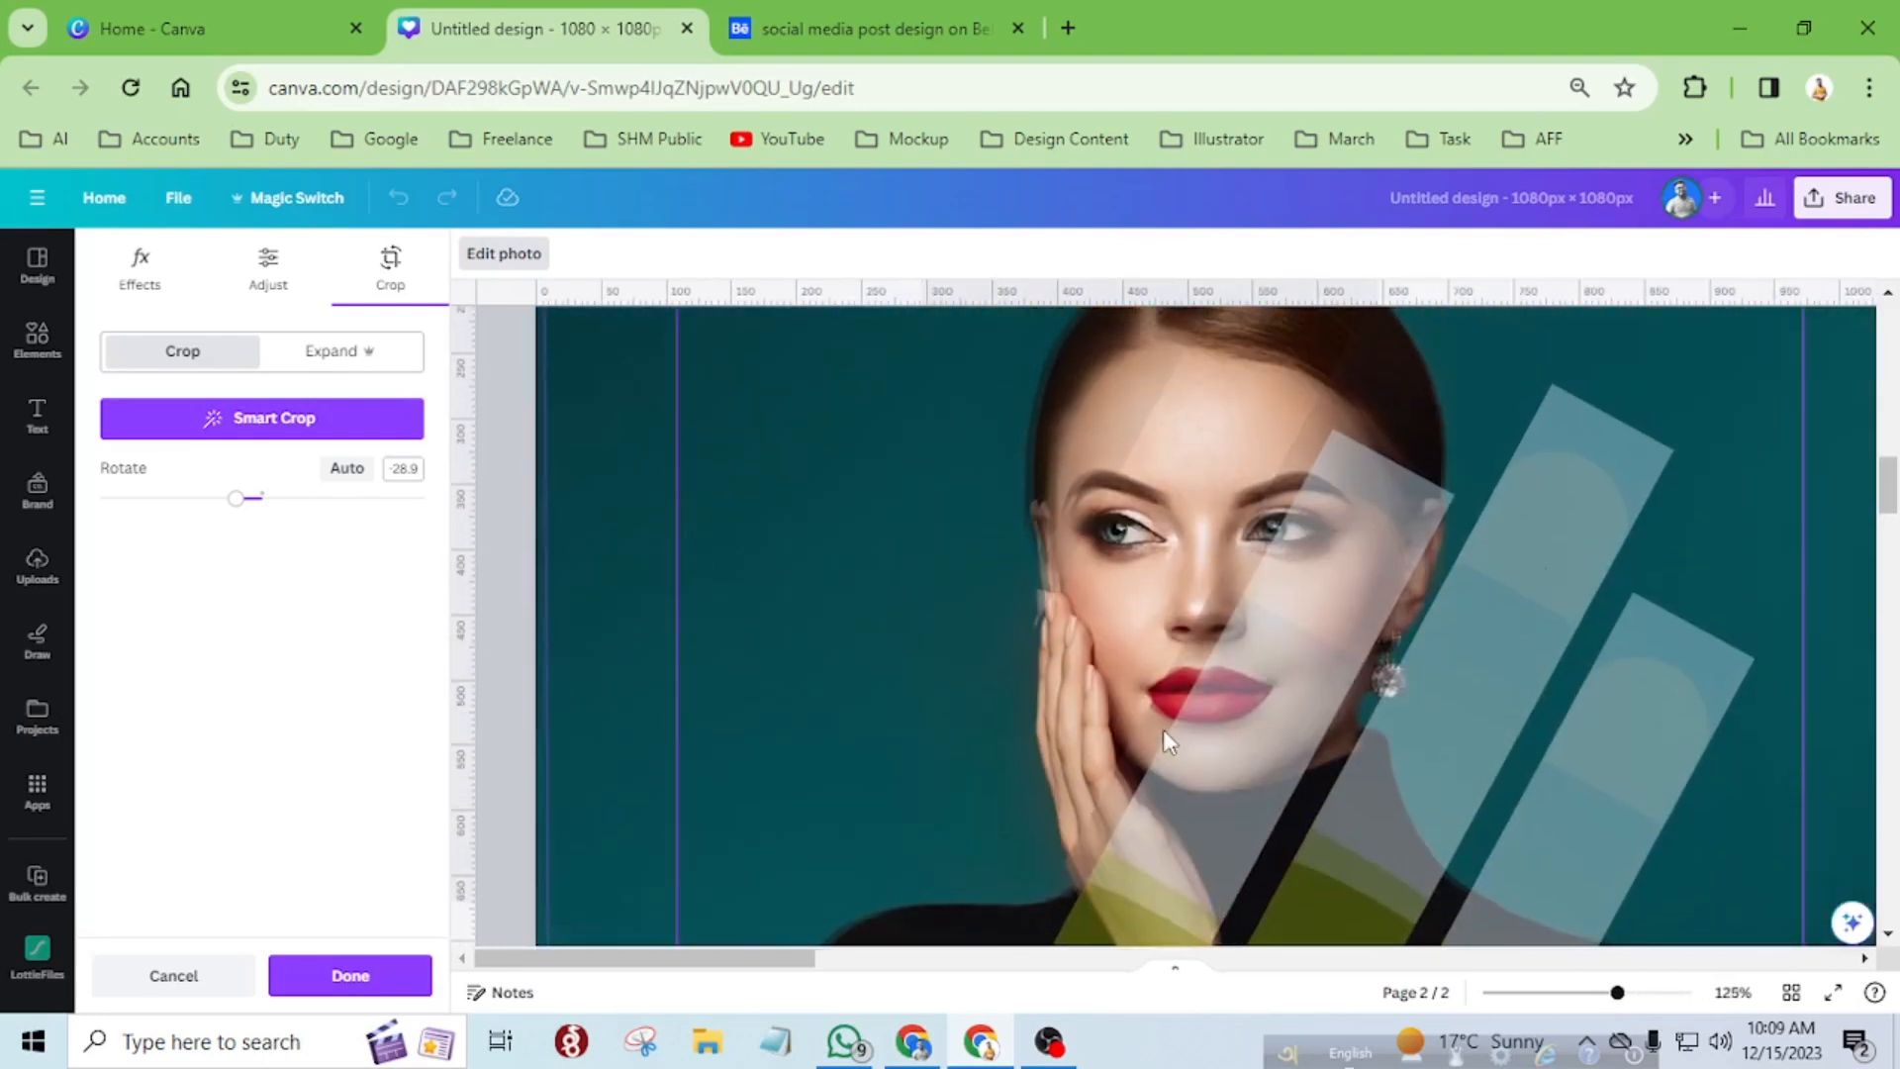
pyautogui.scroll(3, 1163, 737)
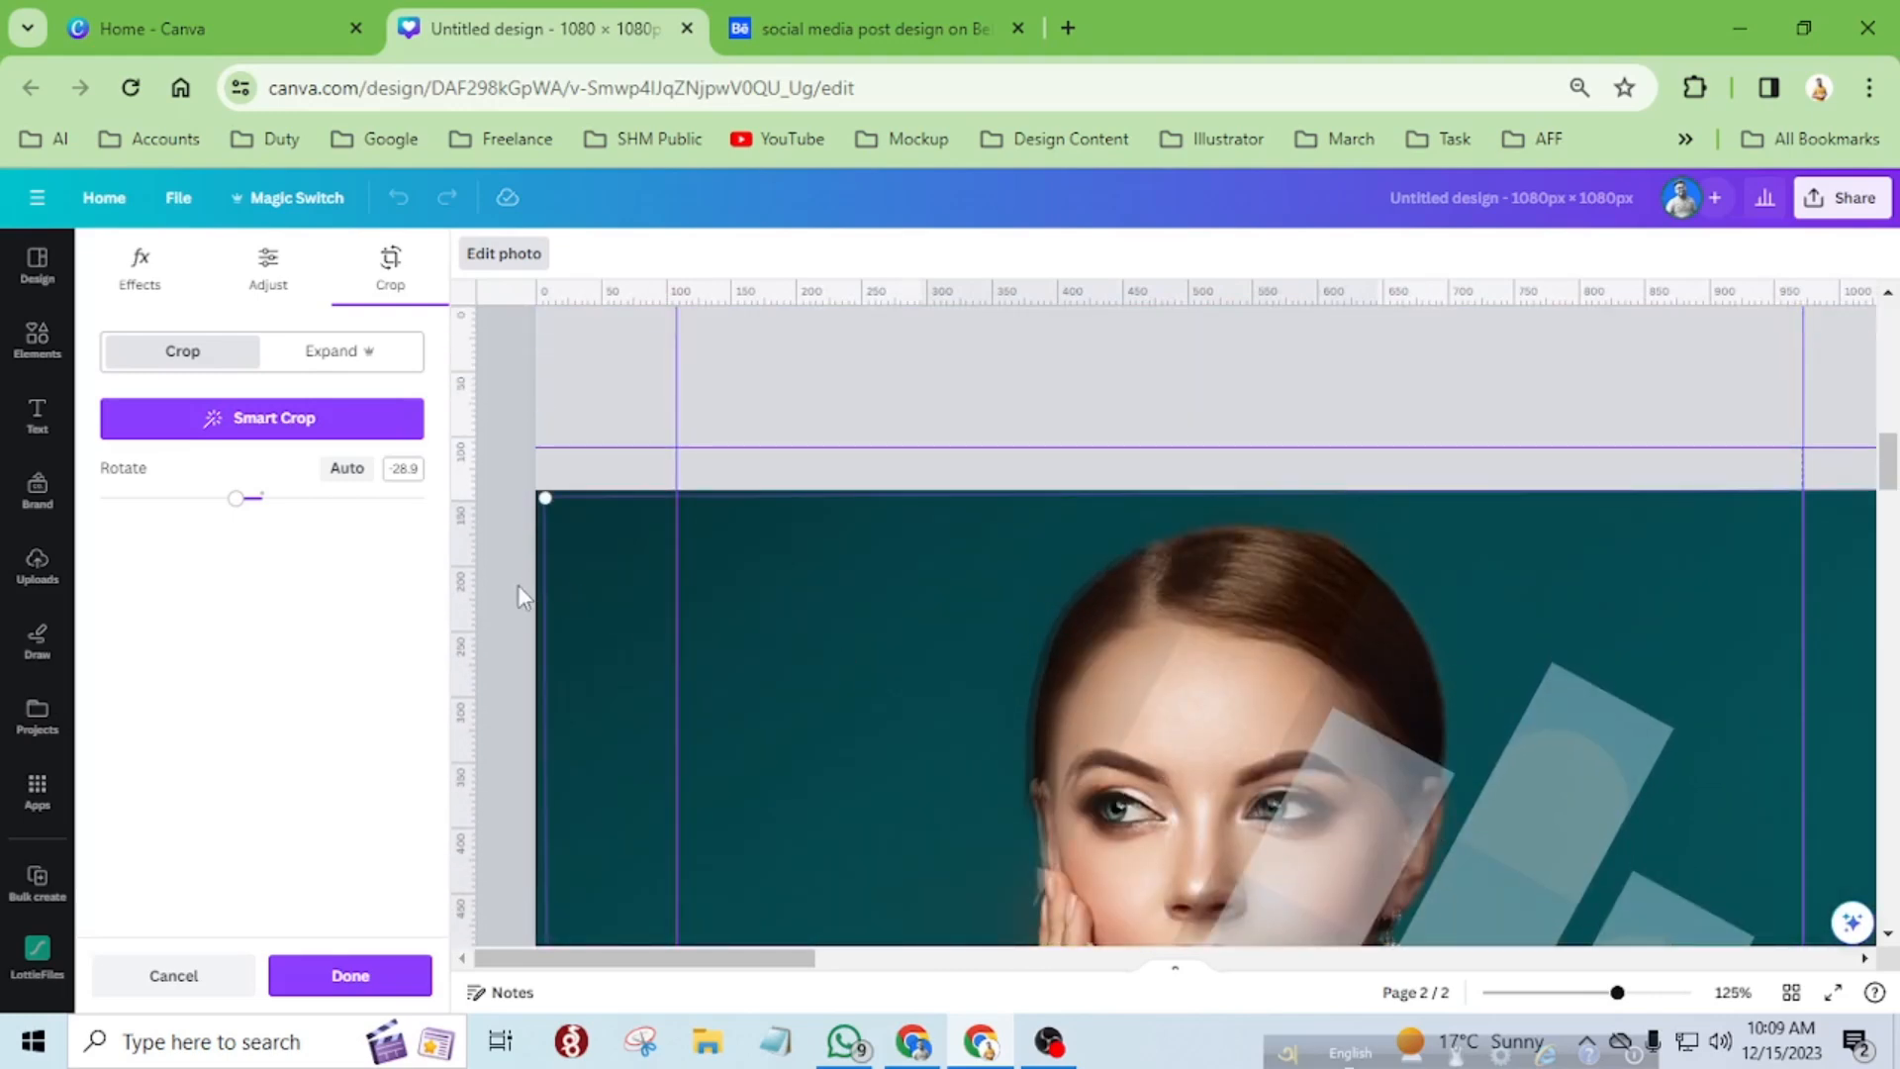
pyautogui.scroll(4, 518, 472)
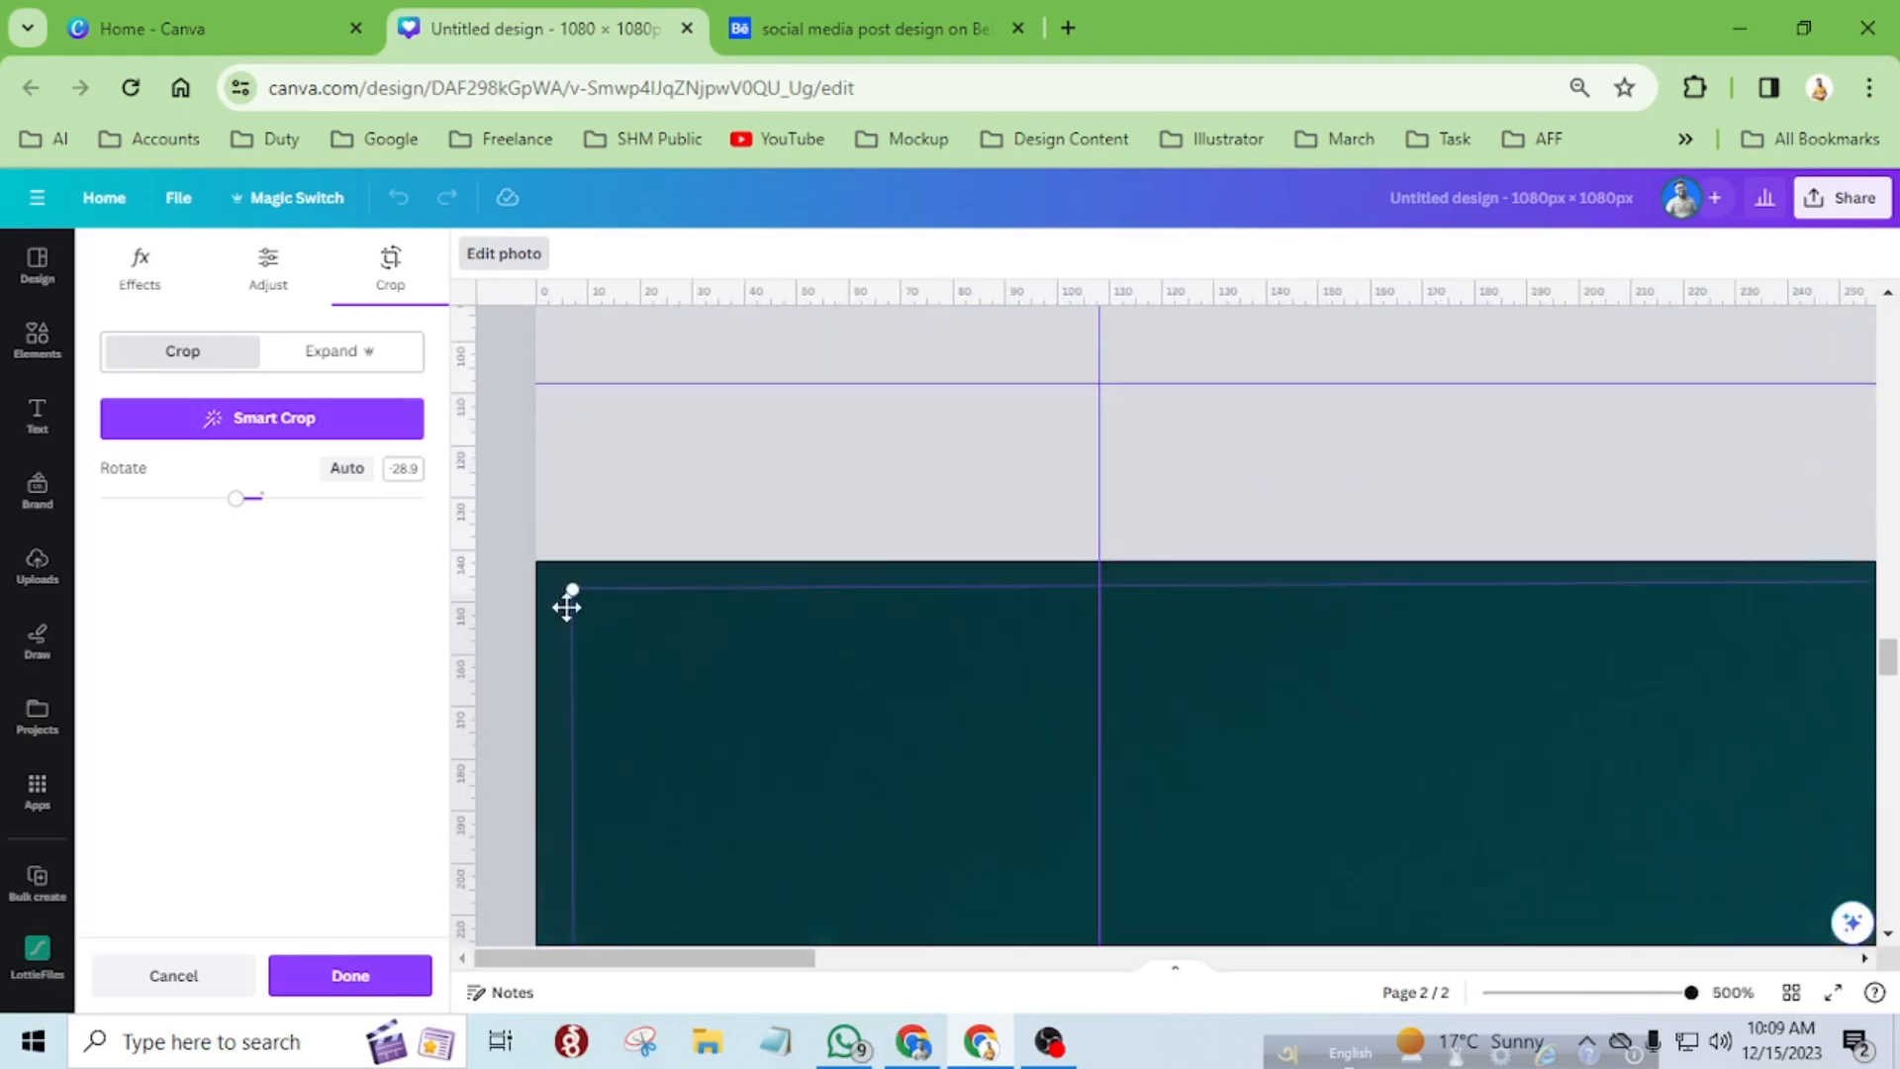
pyautogui.moveTo(567, 598); pyautogui.dragTo(529, 573)
# Fine-tune the size of the second strip's photo from its lower-left corner to match the background portrait, and apply the crop.
pyautogui.scroll(-10, 729, 619)
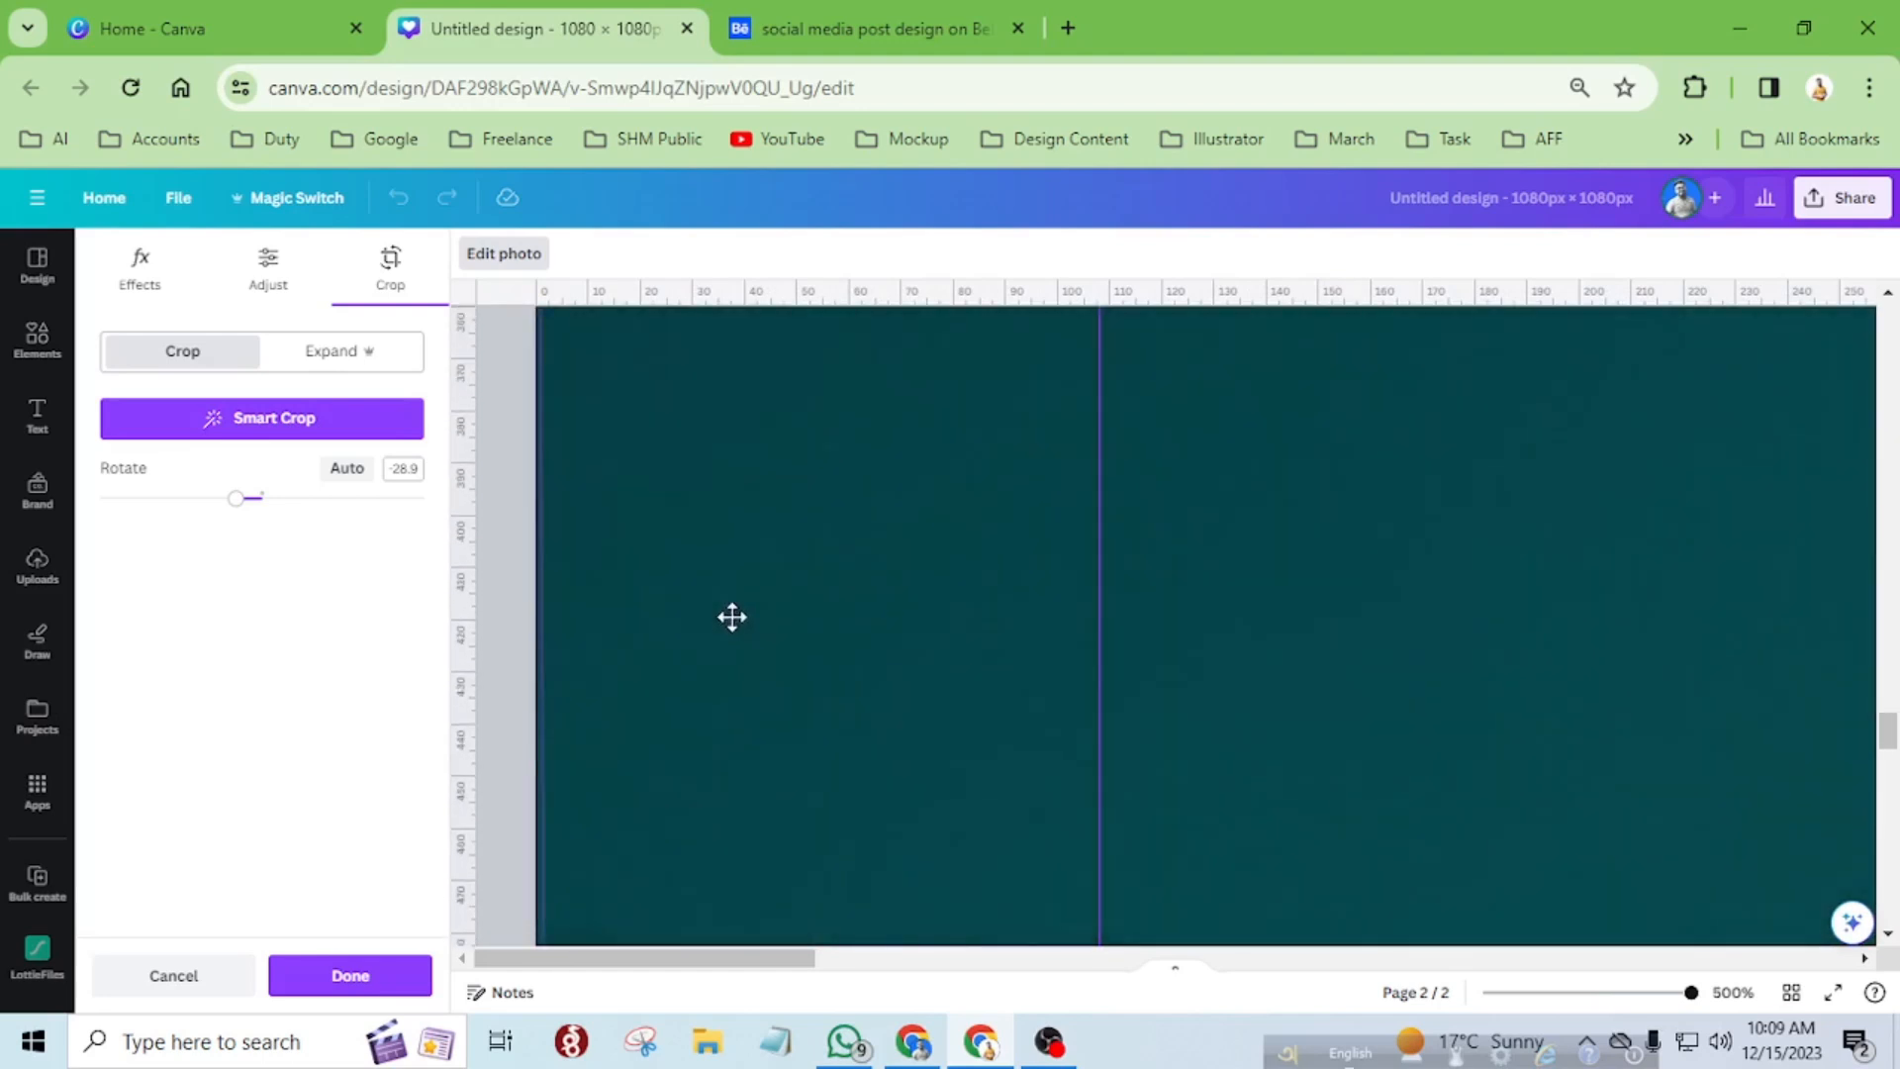
pyautogui.scroll(-5, 729, 607)
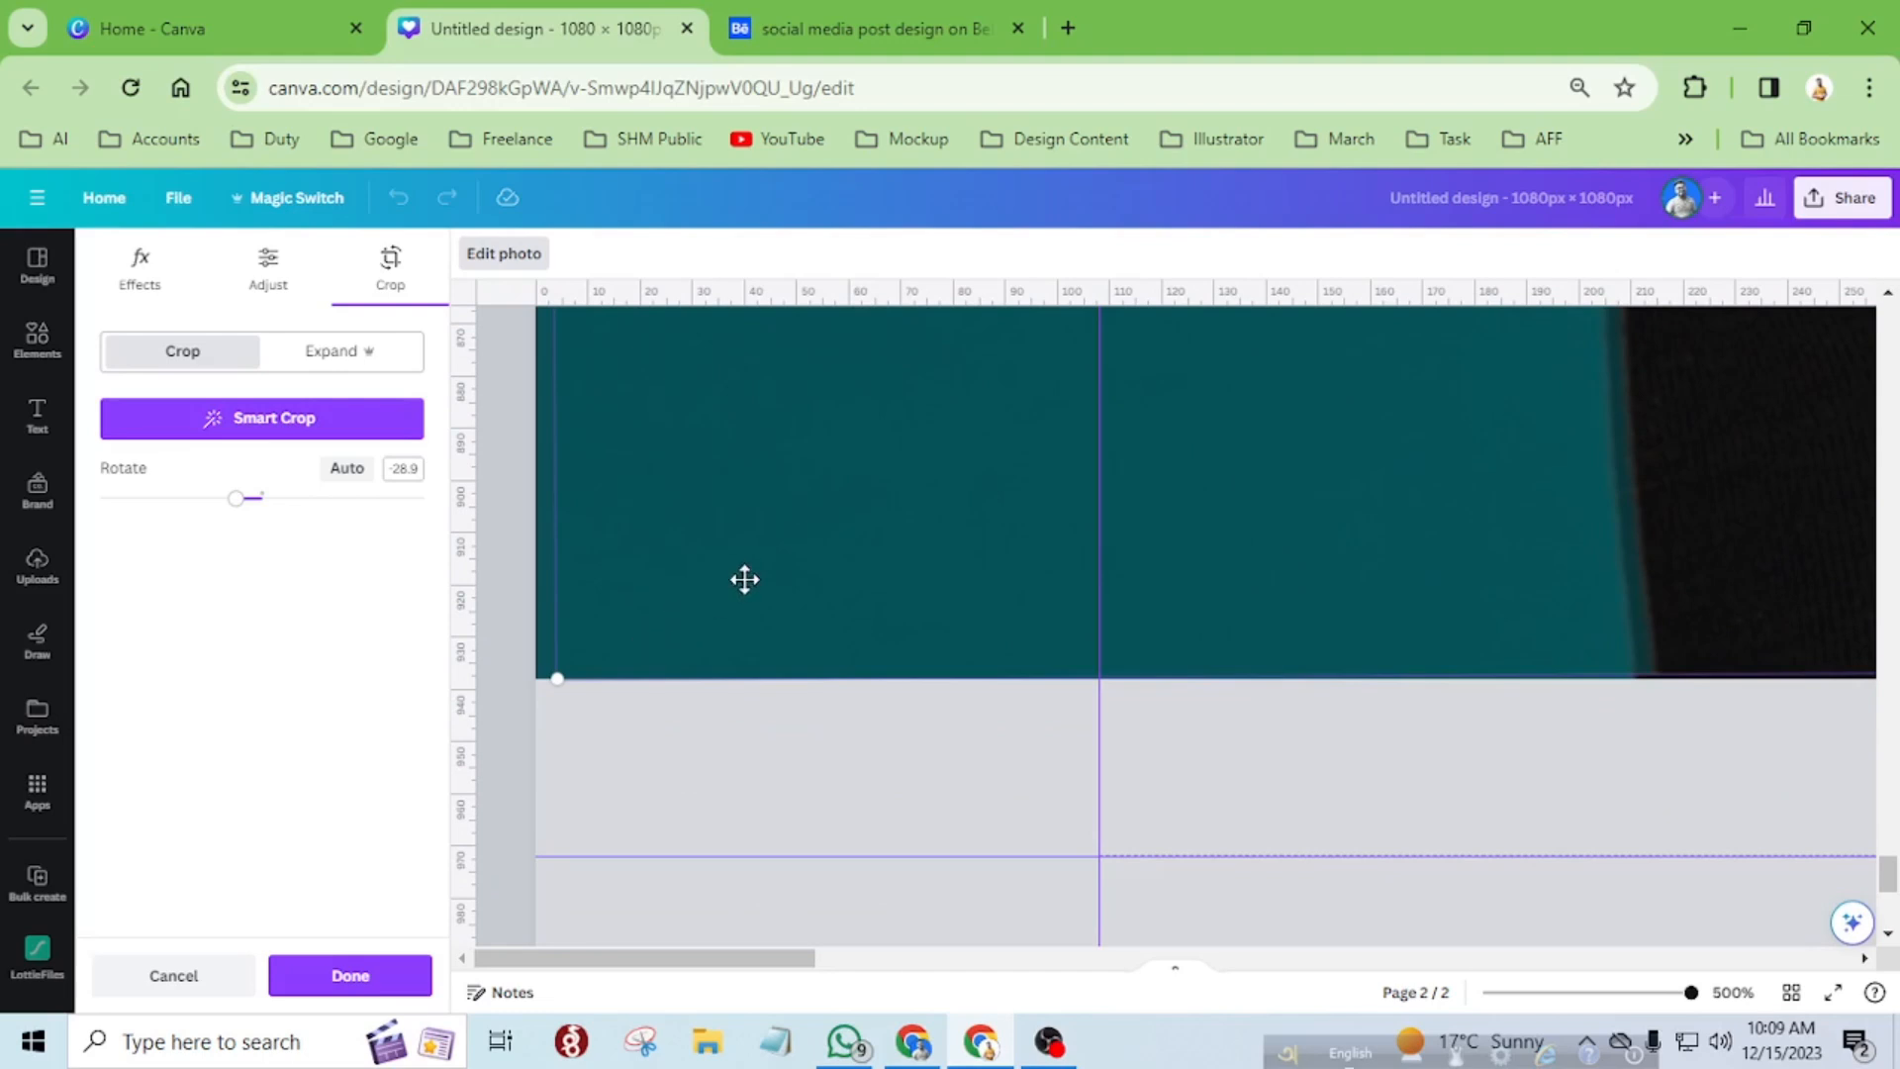
pyautogui.scroll(-6, 744, 580)
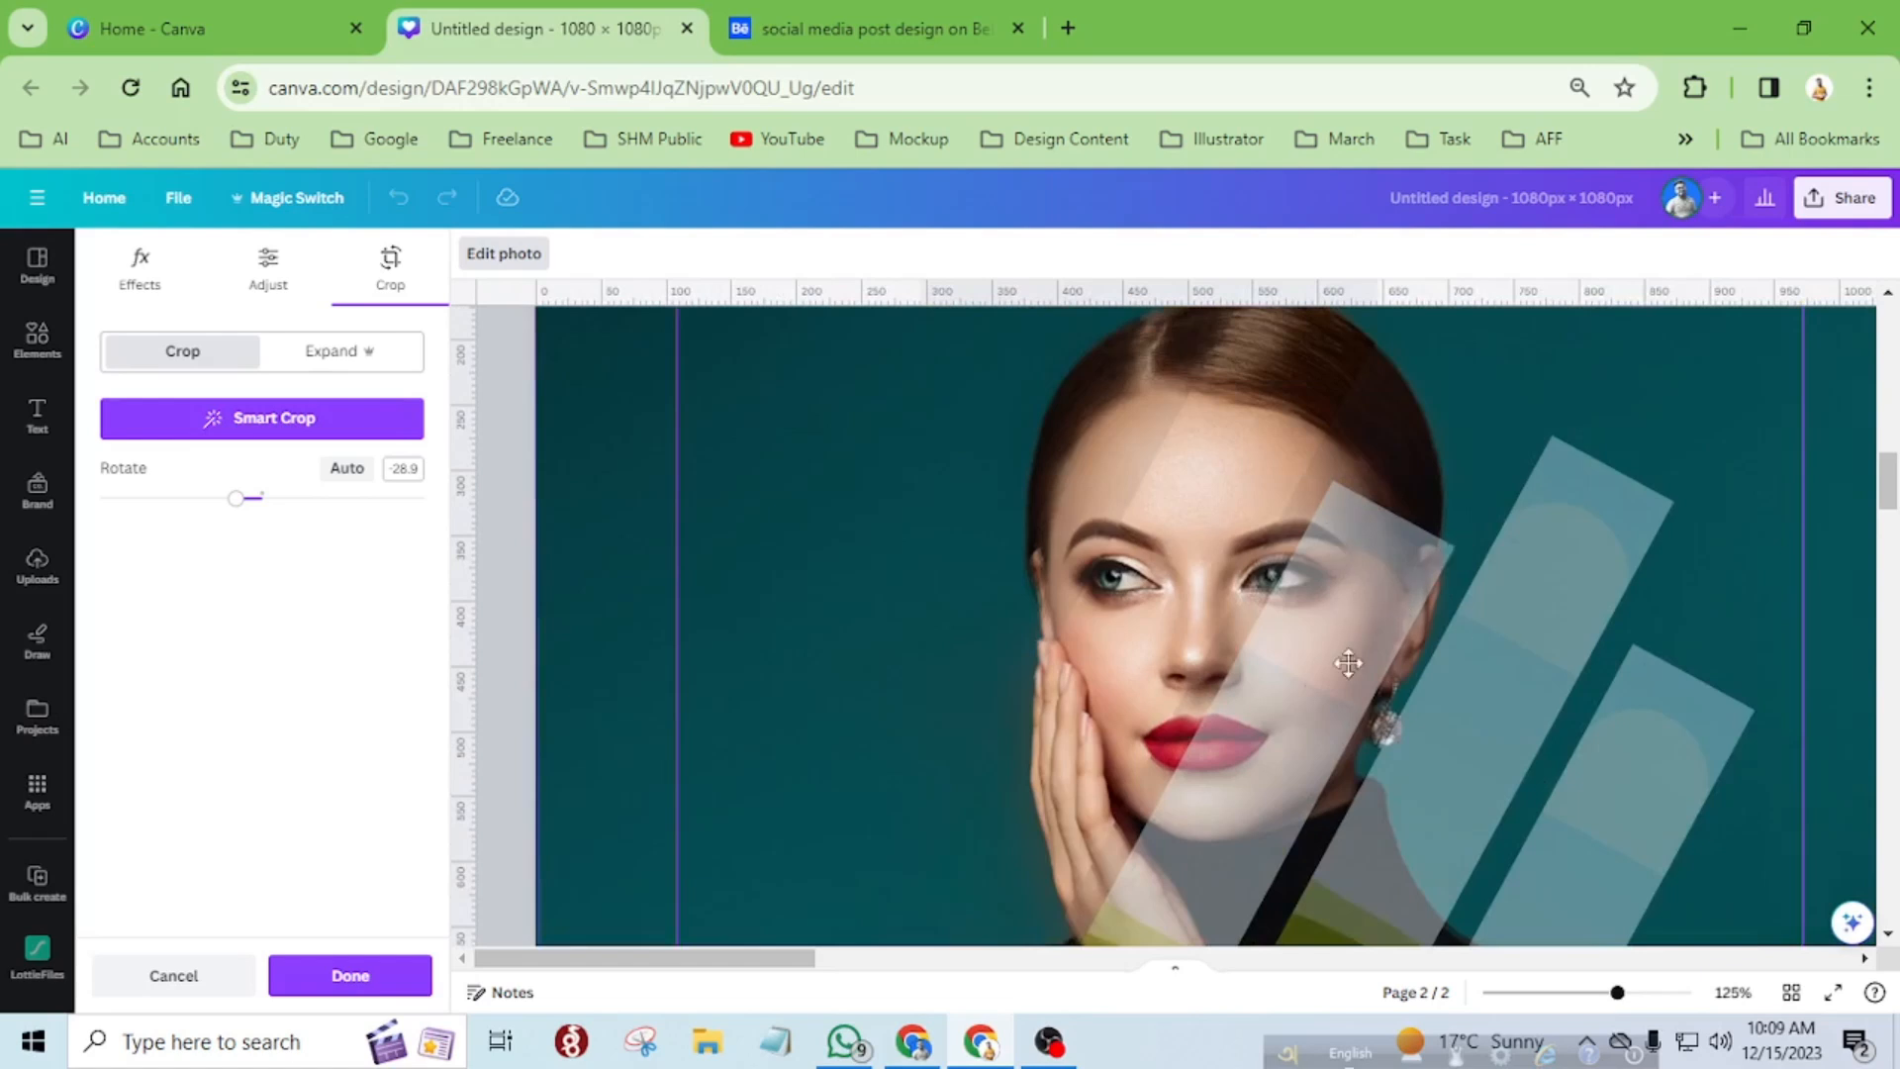
pyautogui.scroll(-3, 1527, 636)
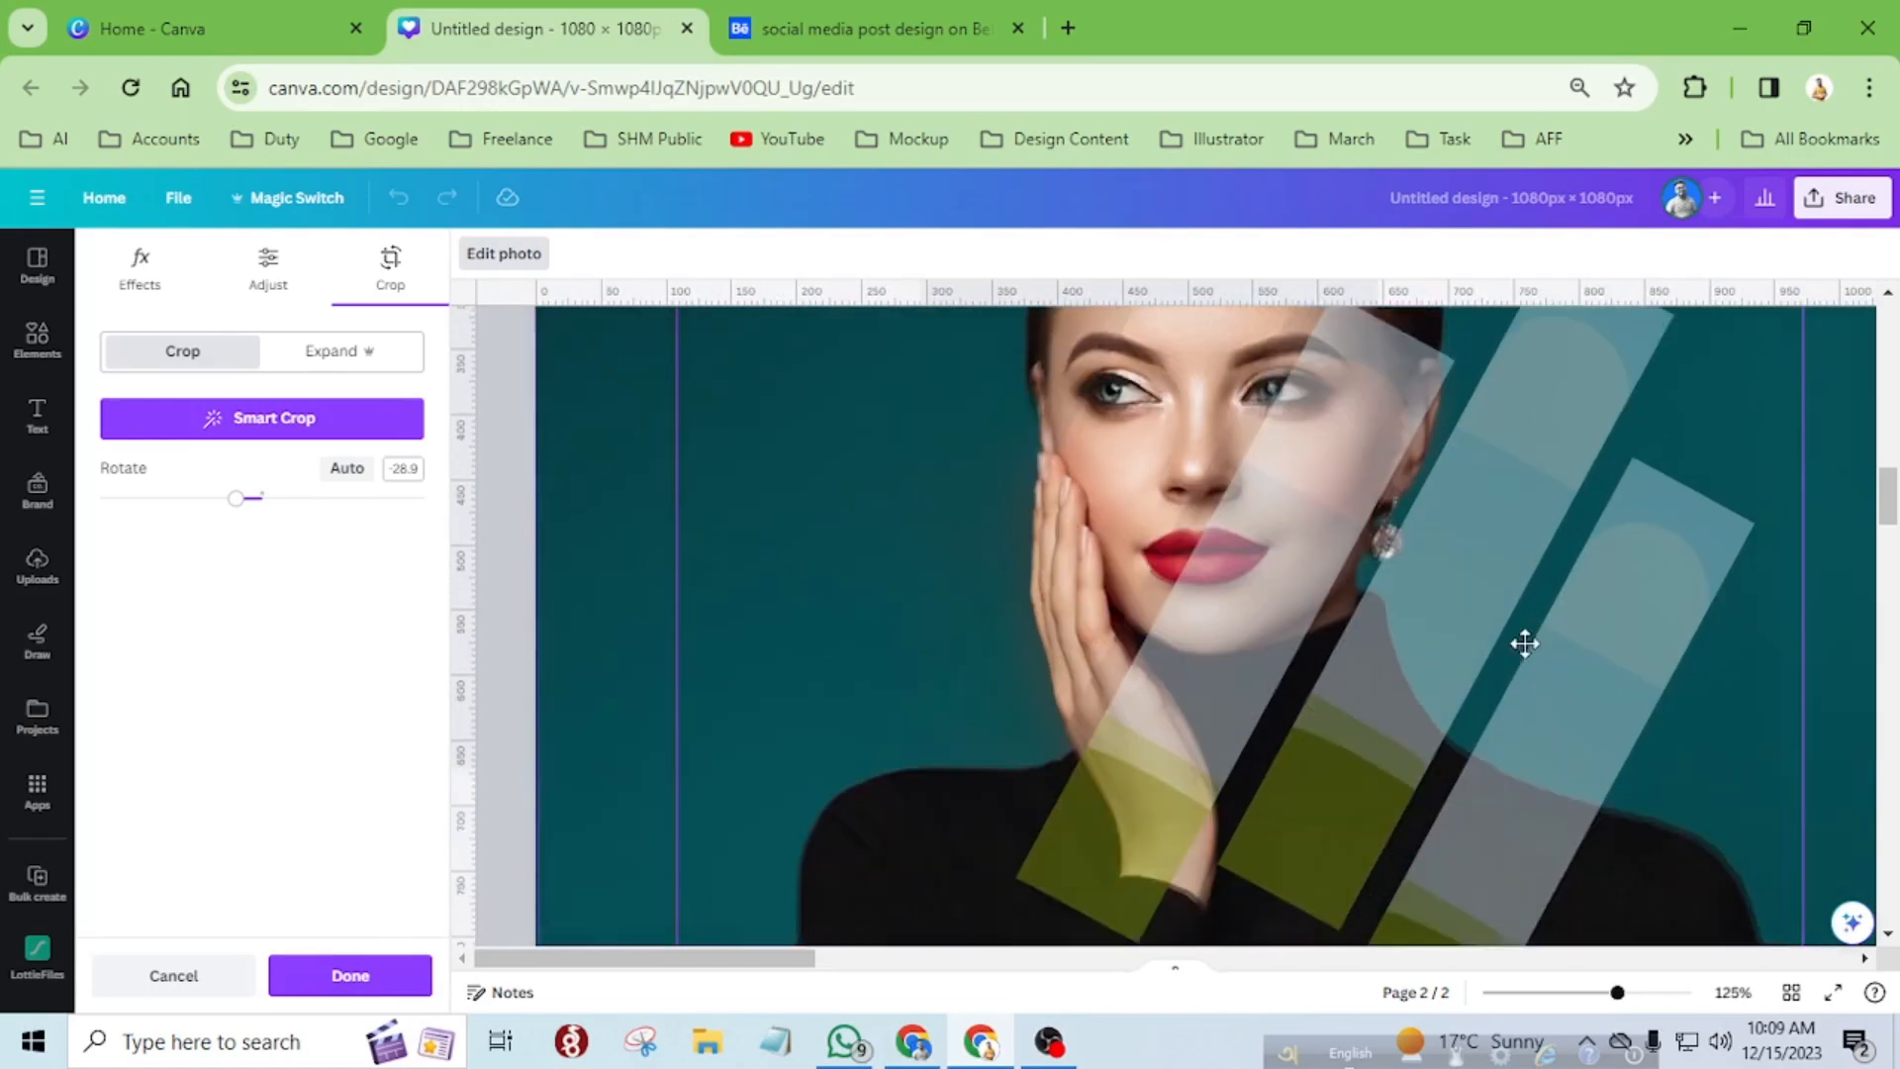
pyautogui.scroll(-2, 1664, 614)
pyautogui.scroll(-5, 1652, 605)
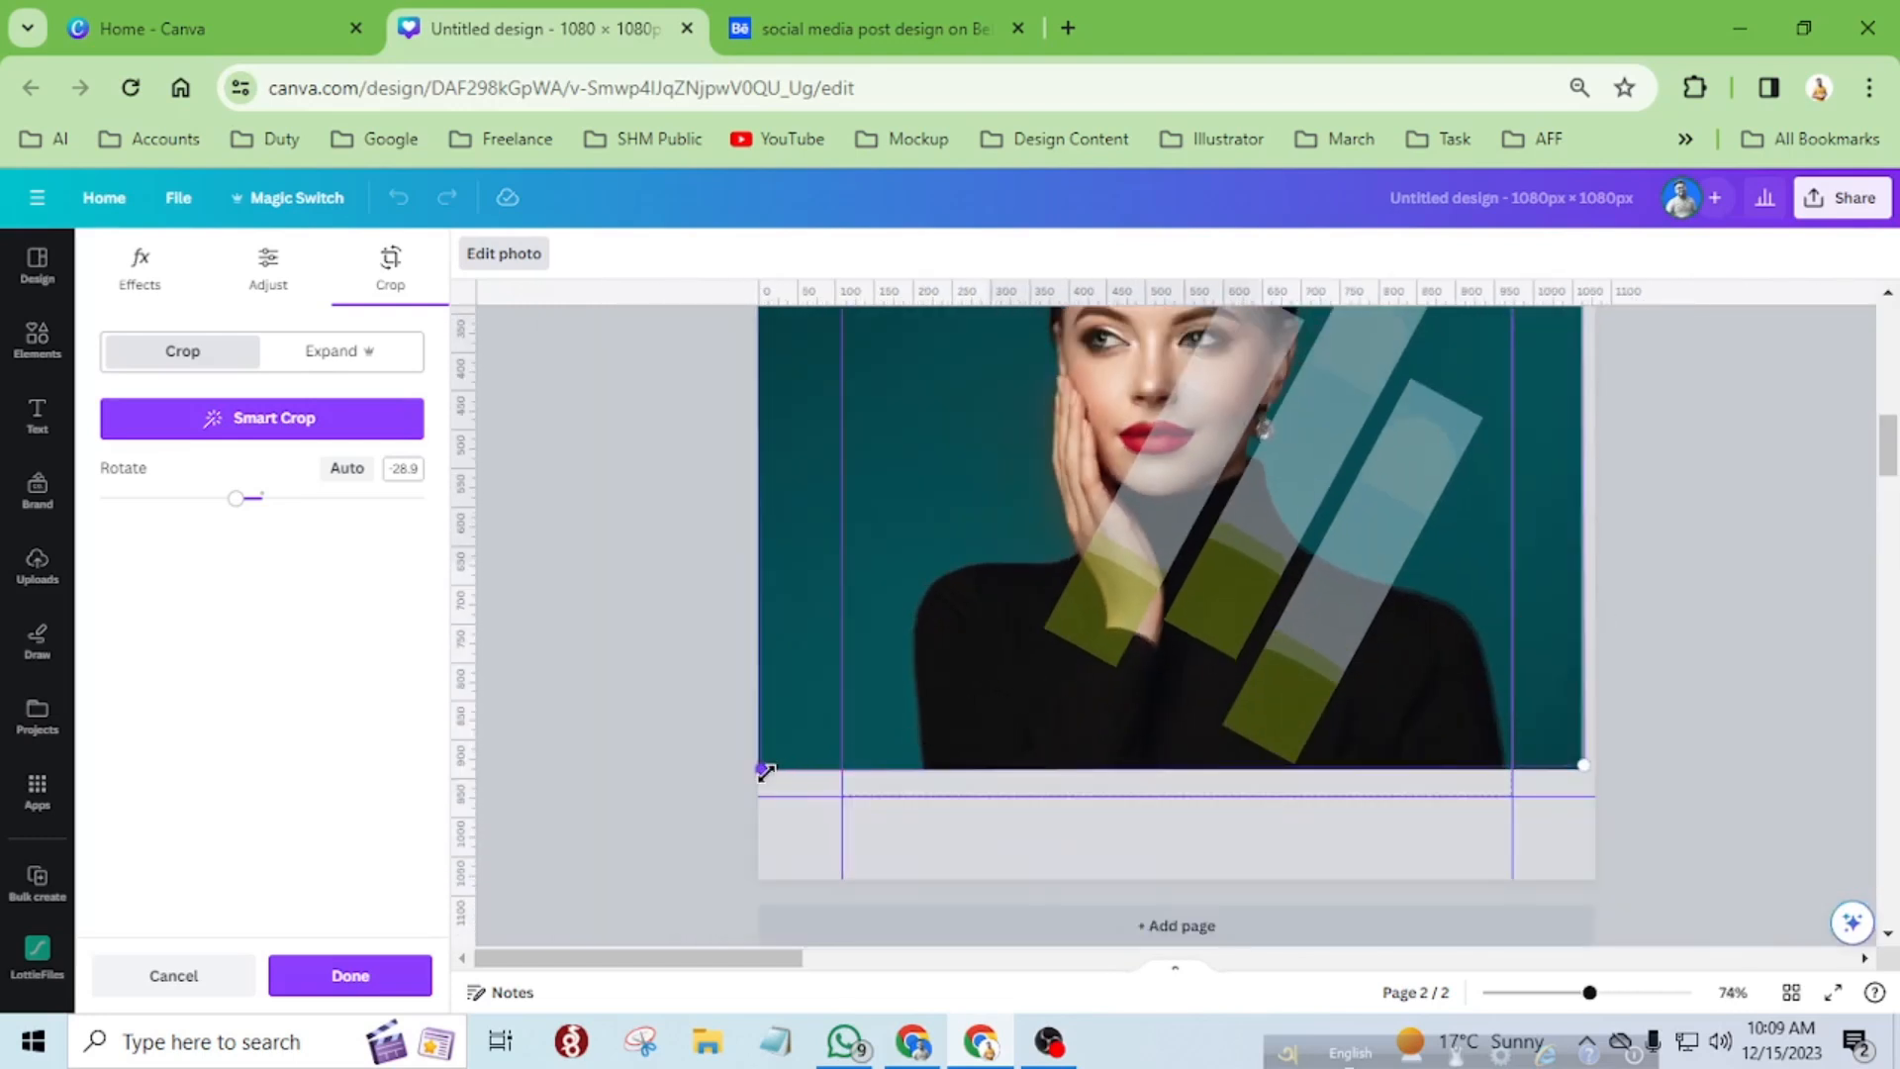
pyautogui.moveTo(762, 771)
pyautogui.mouseDown()
pyautogui.moveTo(749, 792)
pyautogui.moveTo(759, 775)
pyautogui.mouseUp()
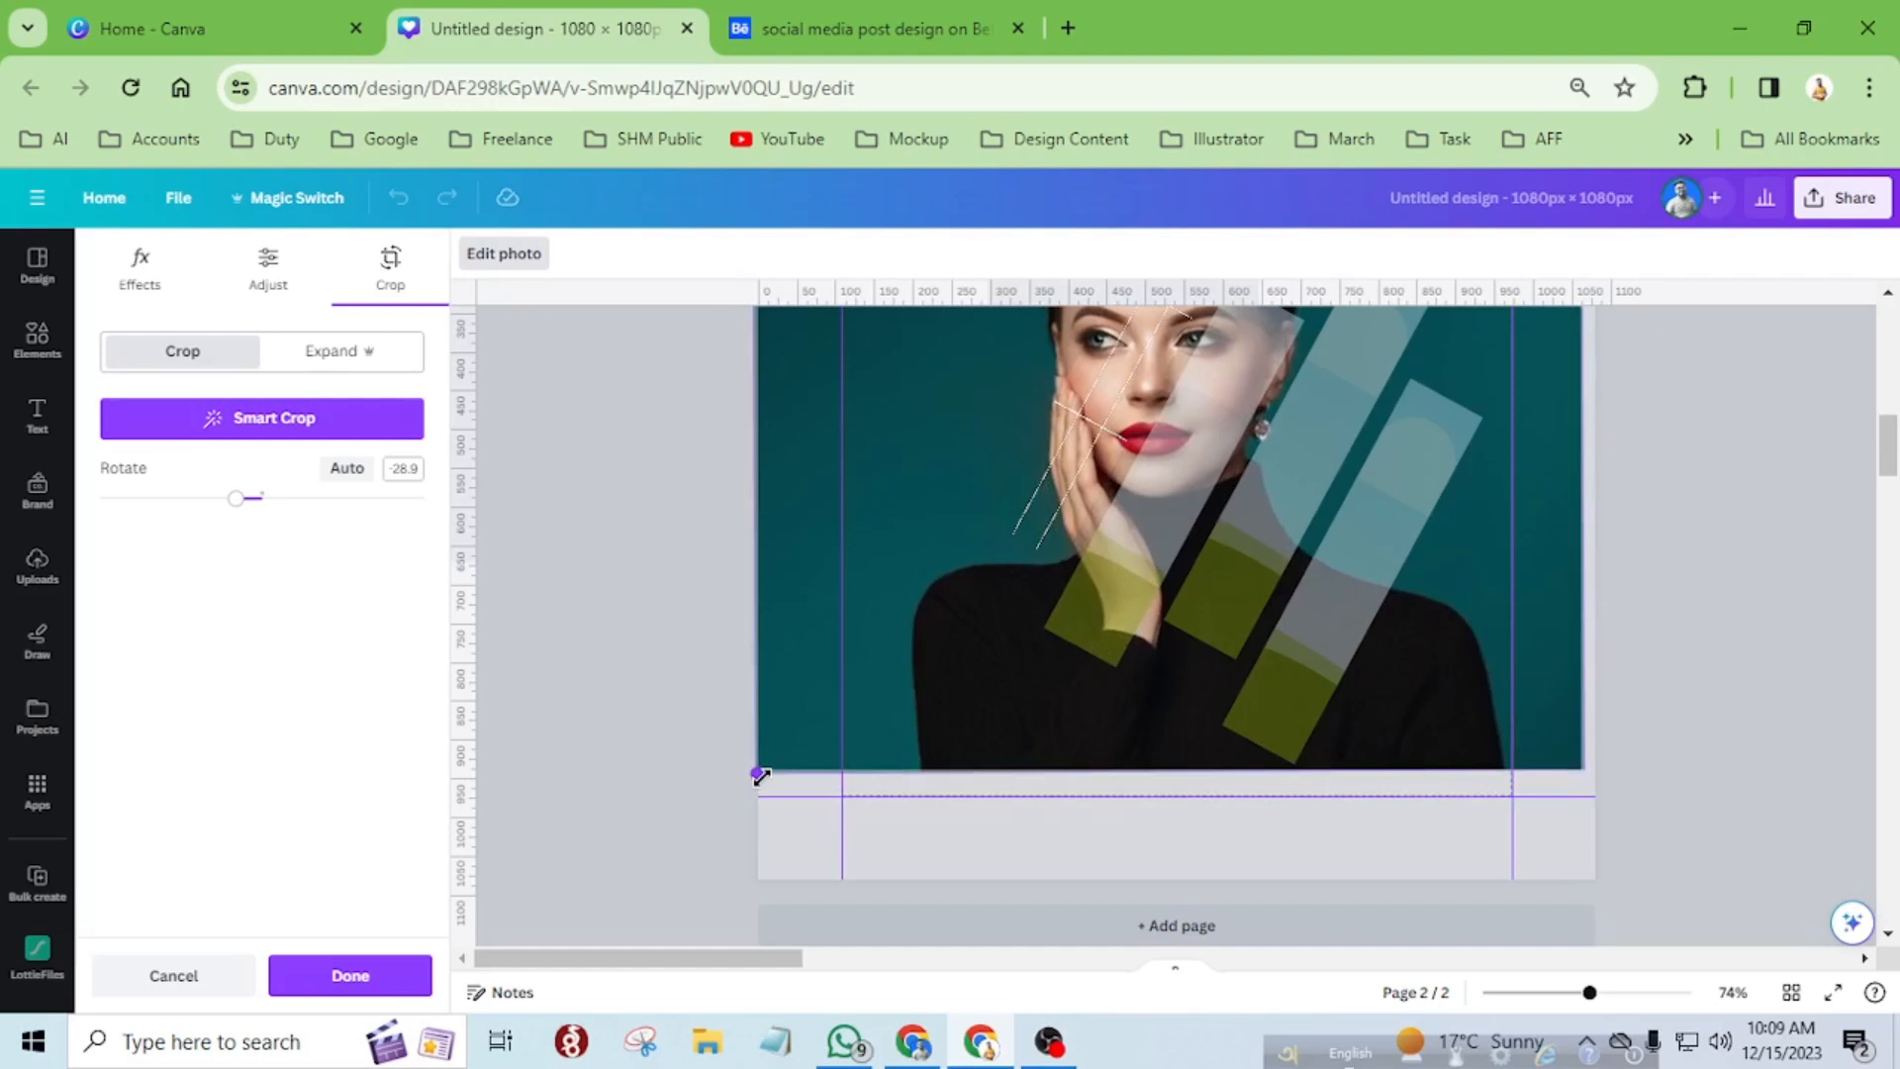
pyautogui.moveTo(760, 778); pyautogui.dragTo(765, 776)
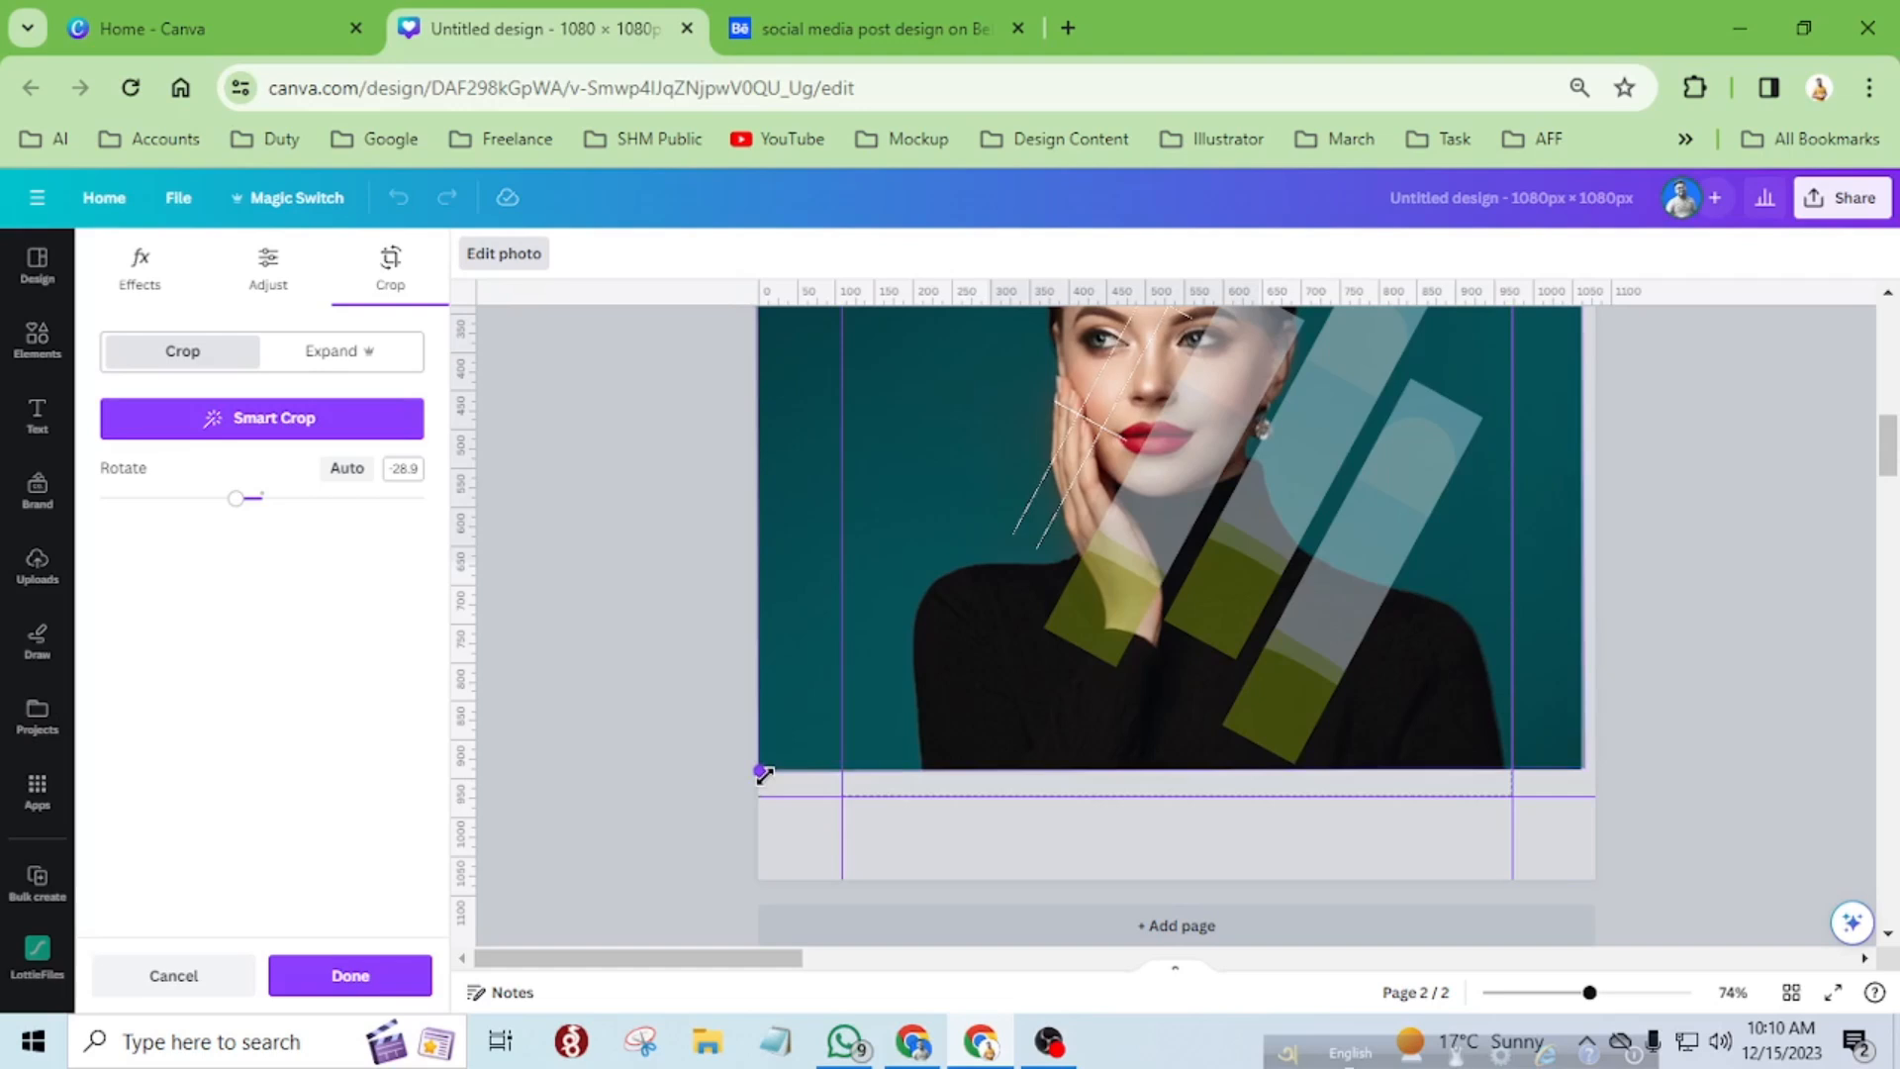
pyautogui.click(355, 976)
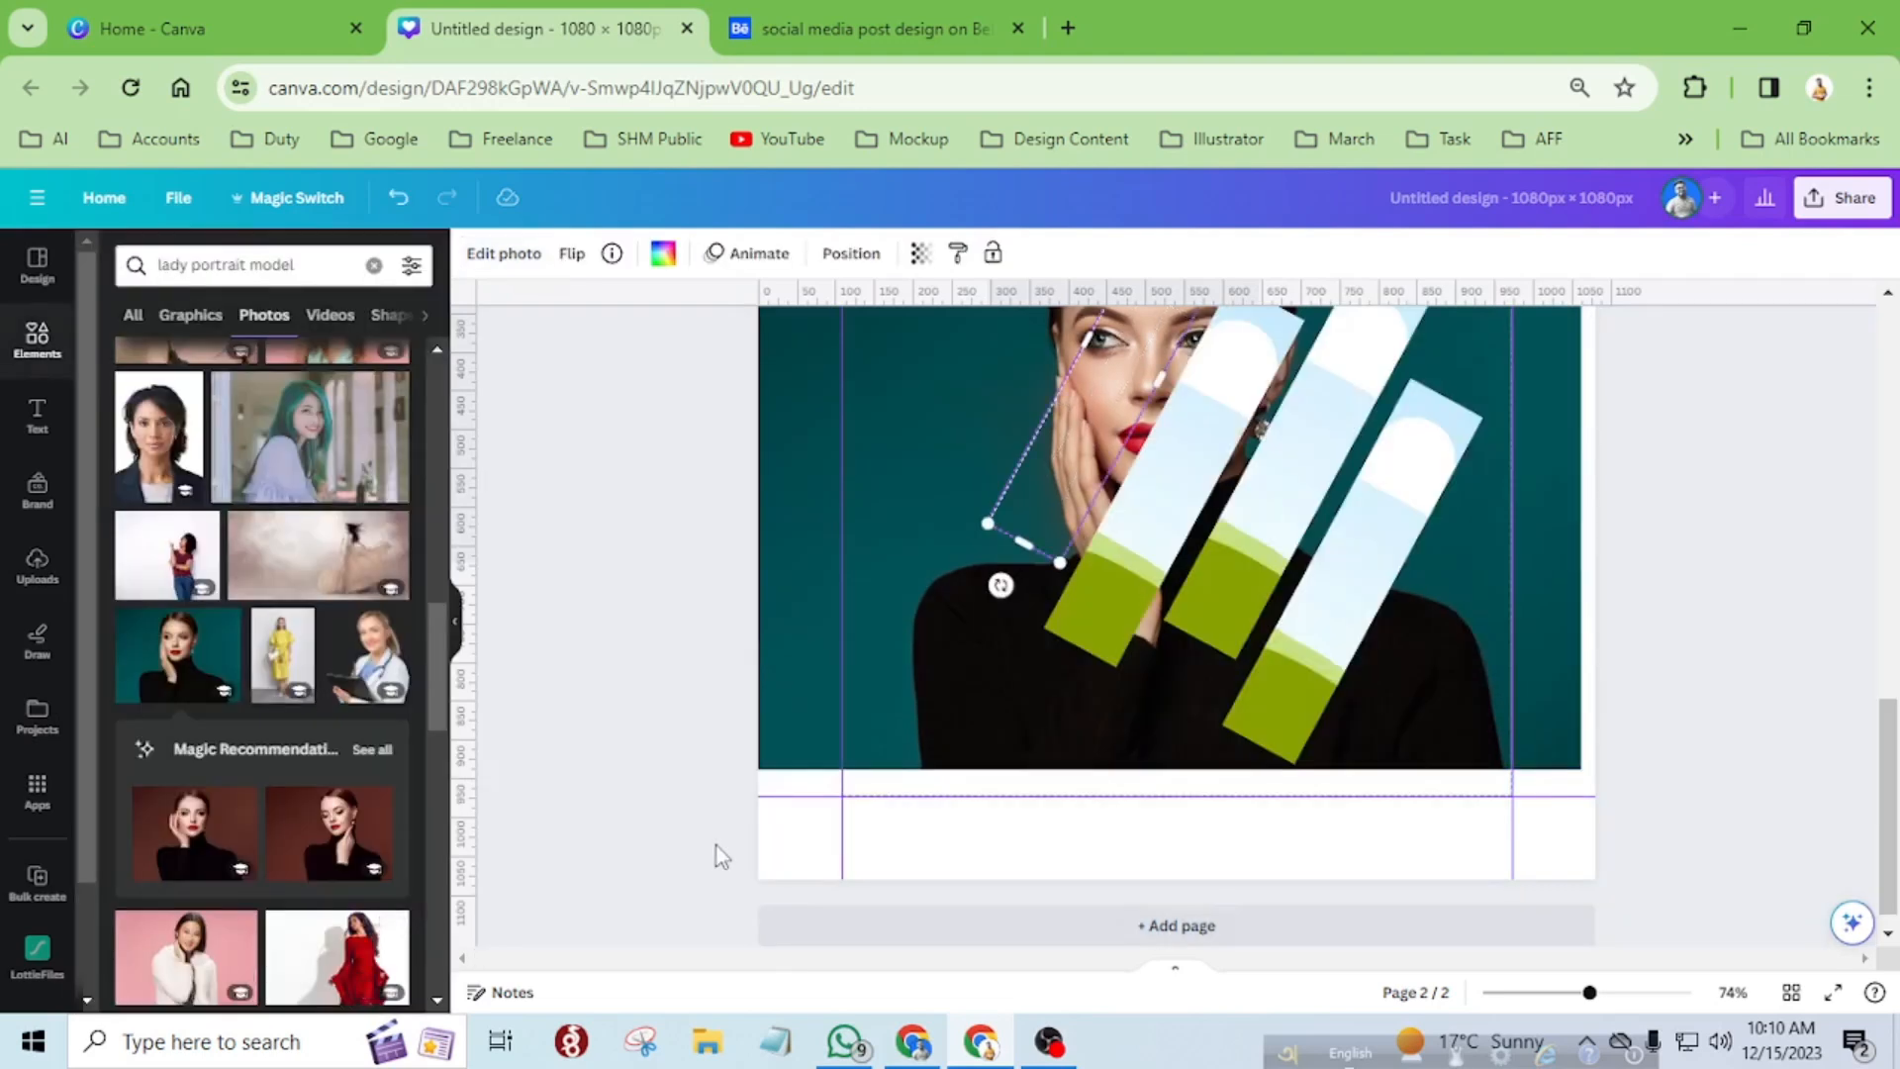
# Duplicate the background portrait and place the copy into the third diagonal strip.
pyautogui.scroll(3, 1023, 809)
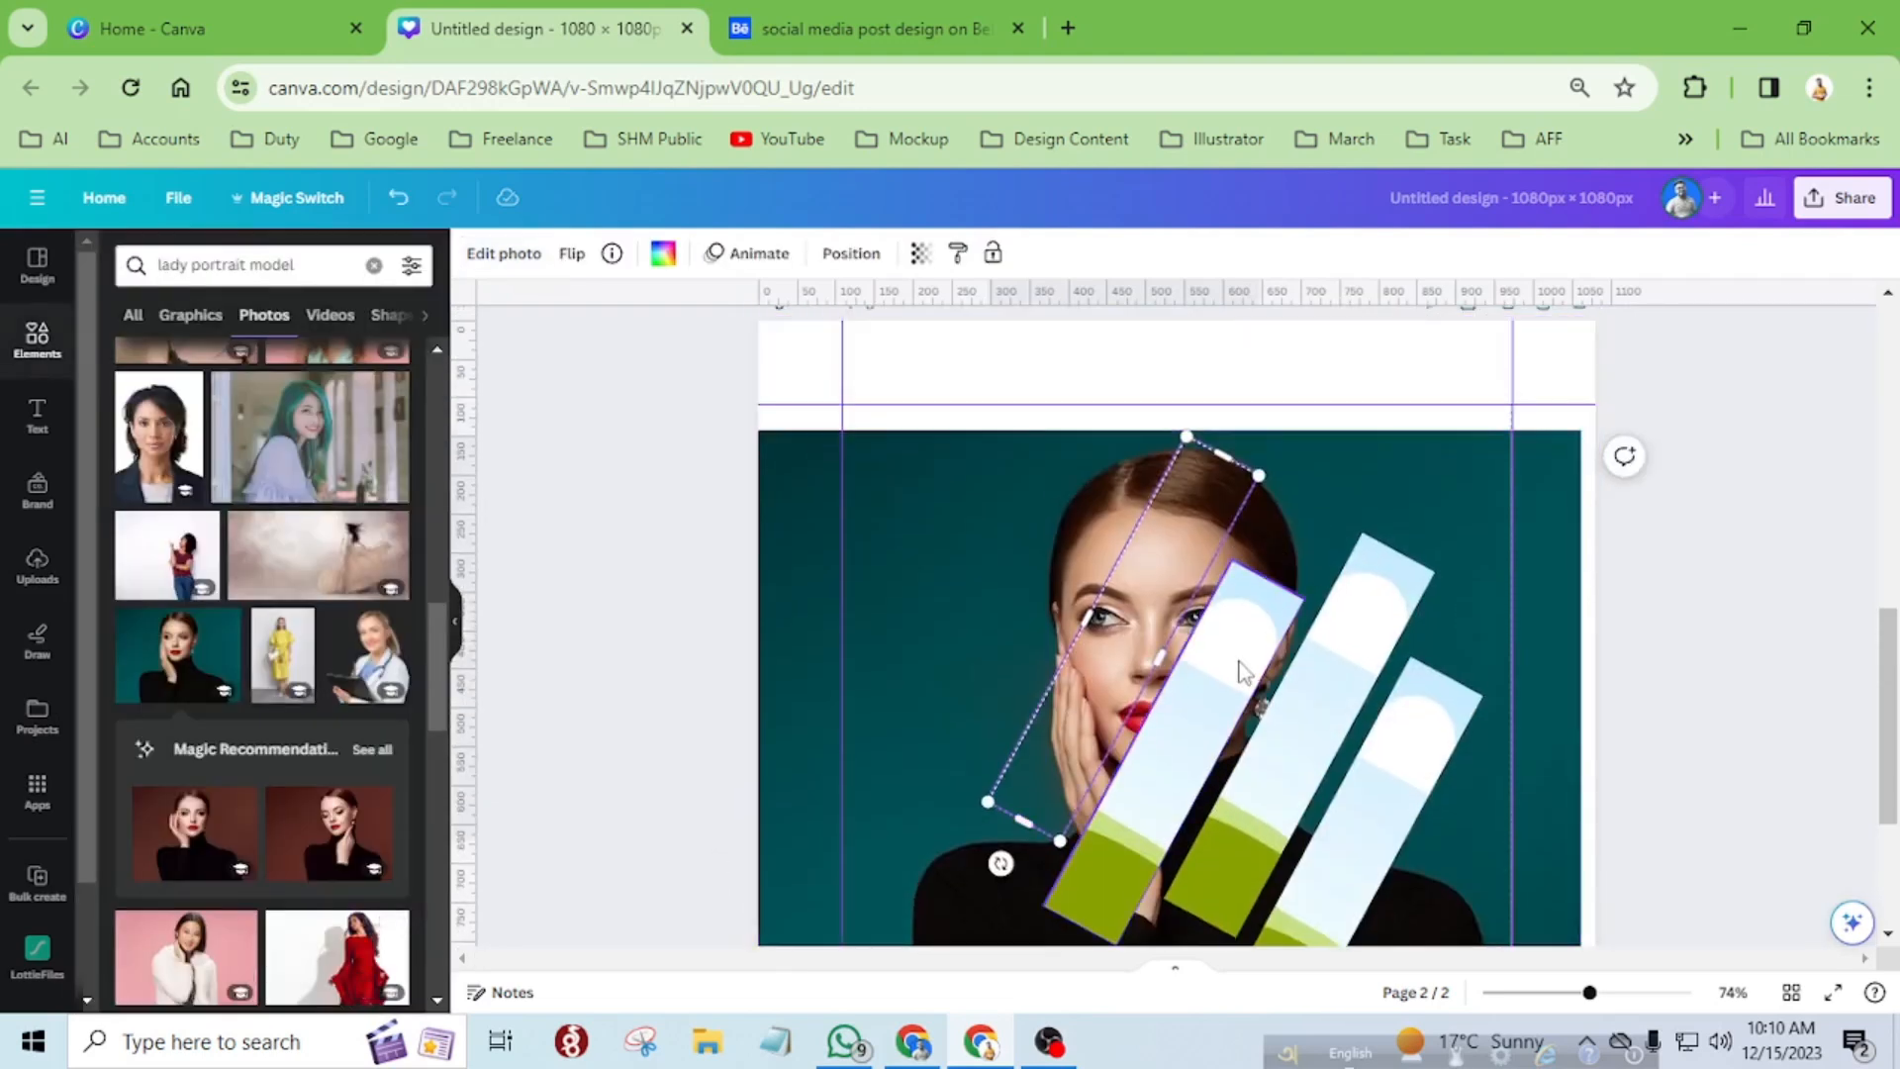
pyautogui.click(1543, 523)
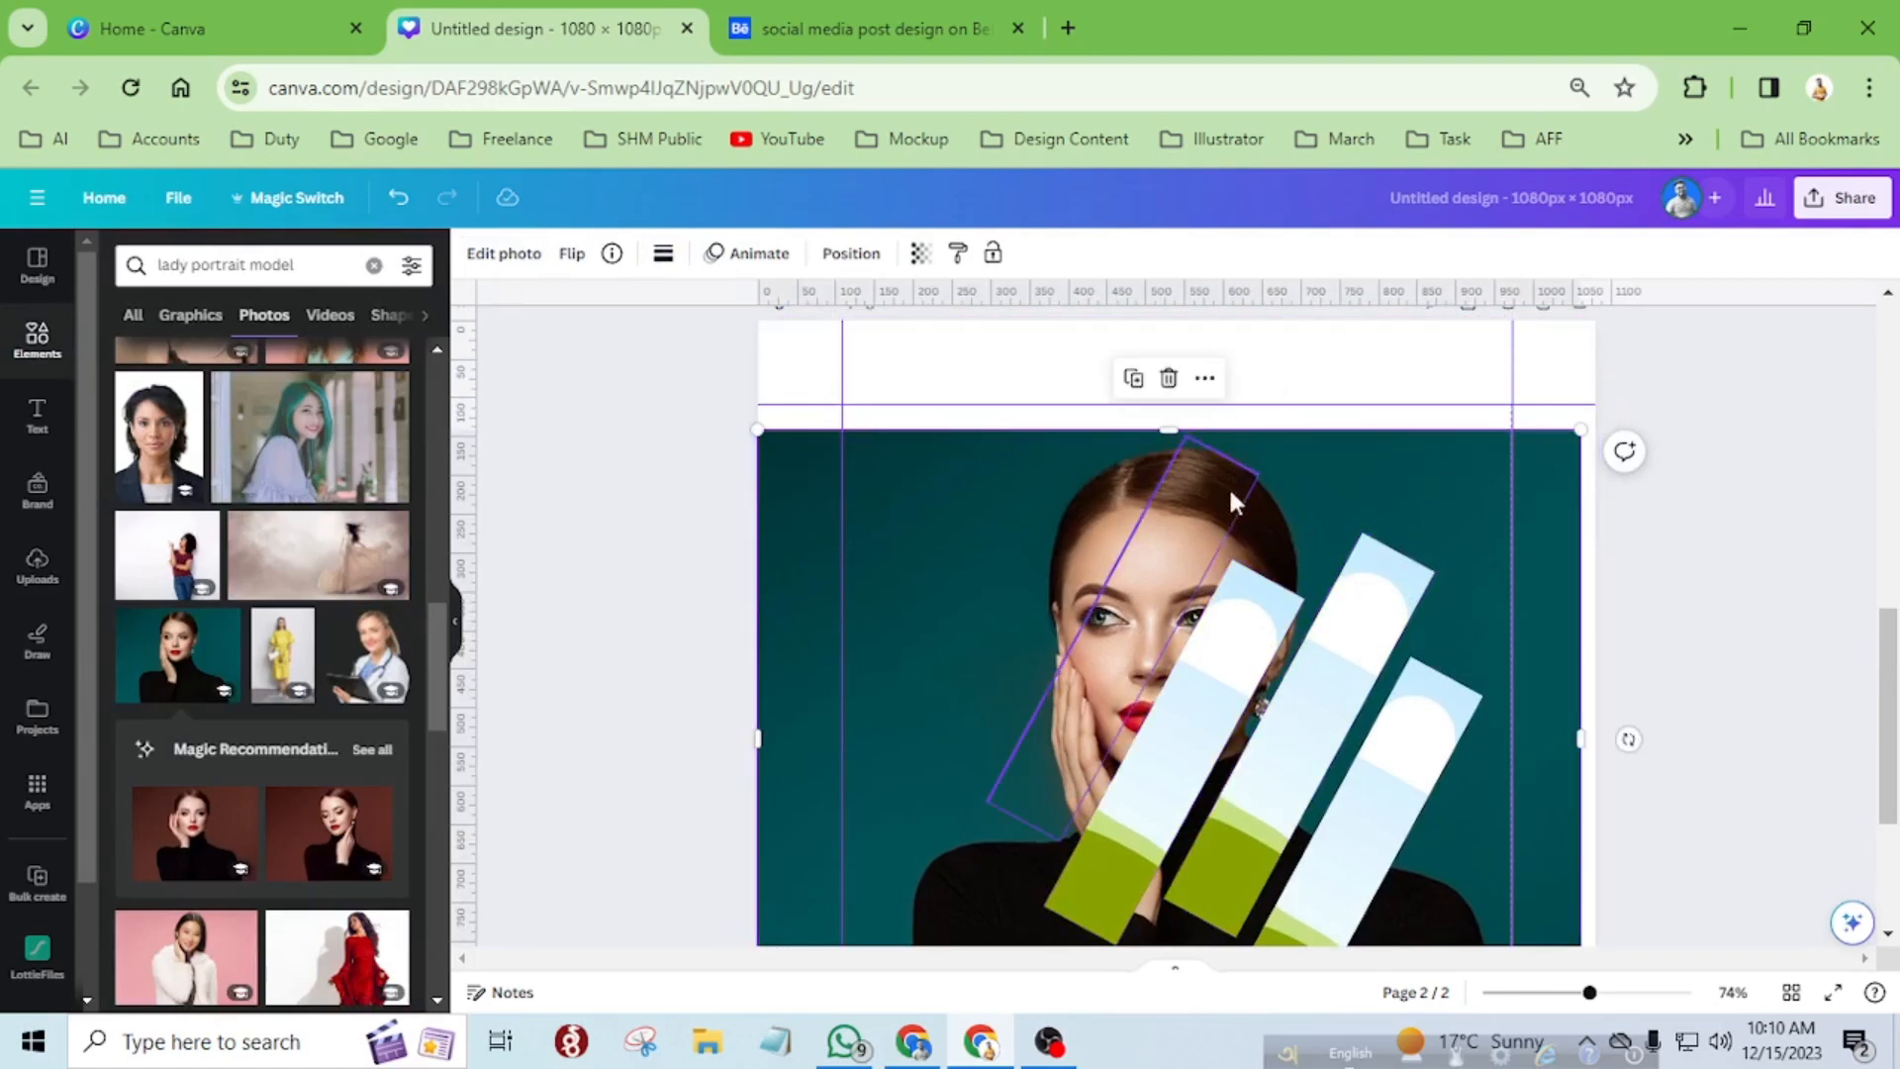
pyautogui.click(1136, 379)
pyautogui.moveTo(1430, 497); pyautogui.dragTo(1248, 683)
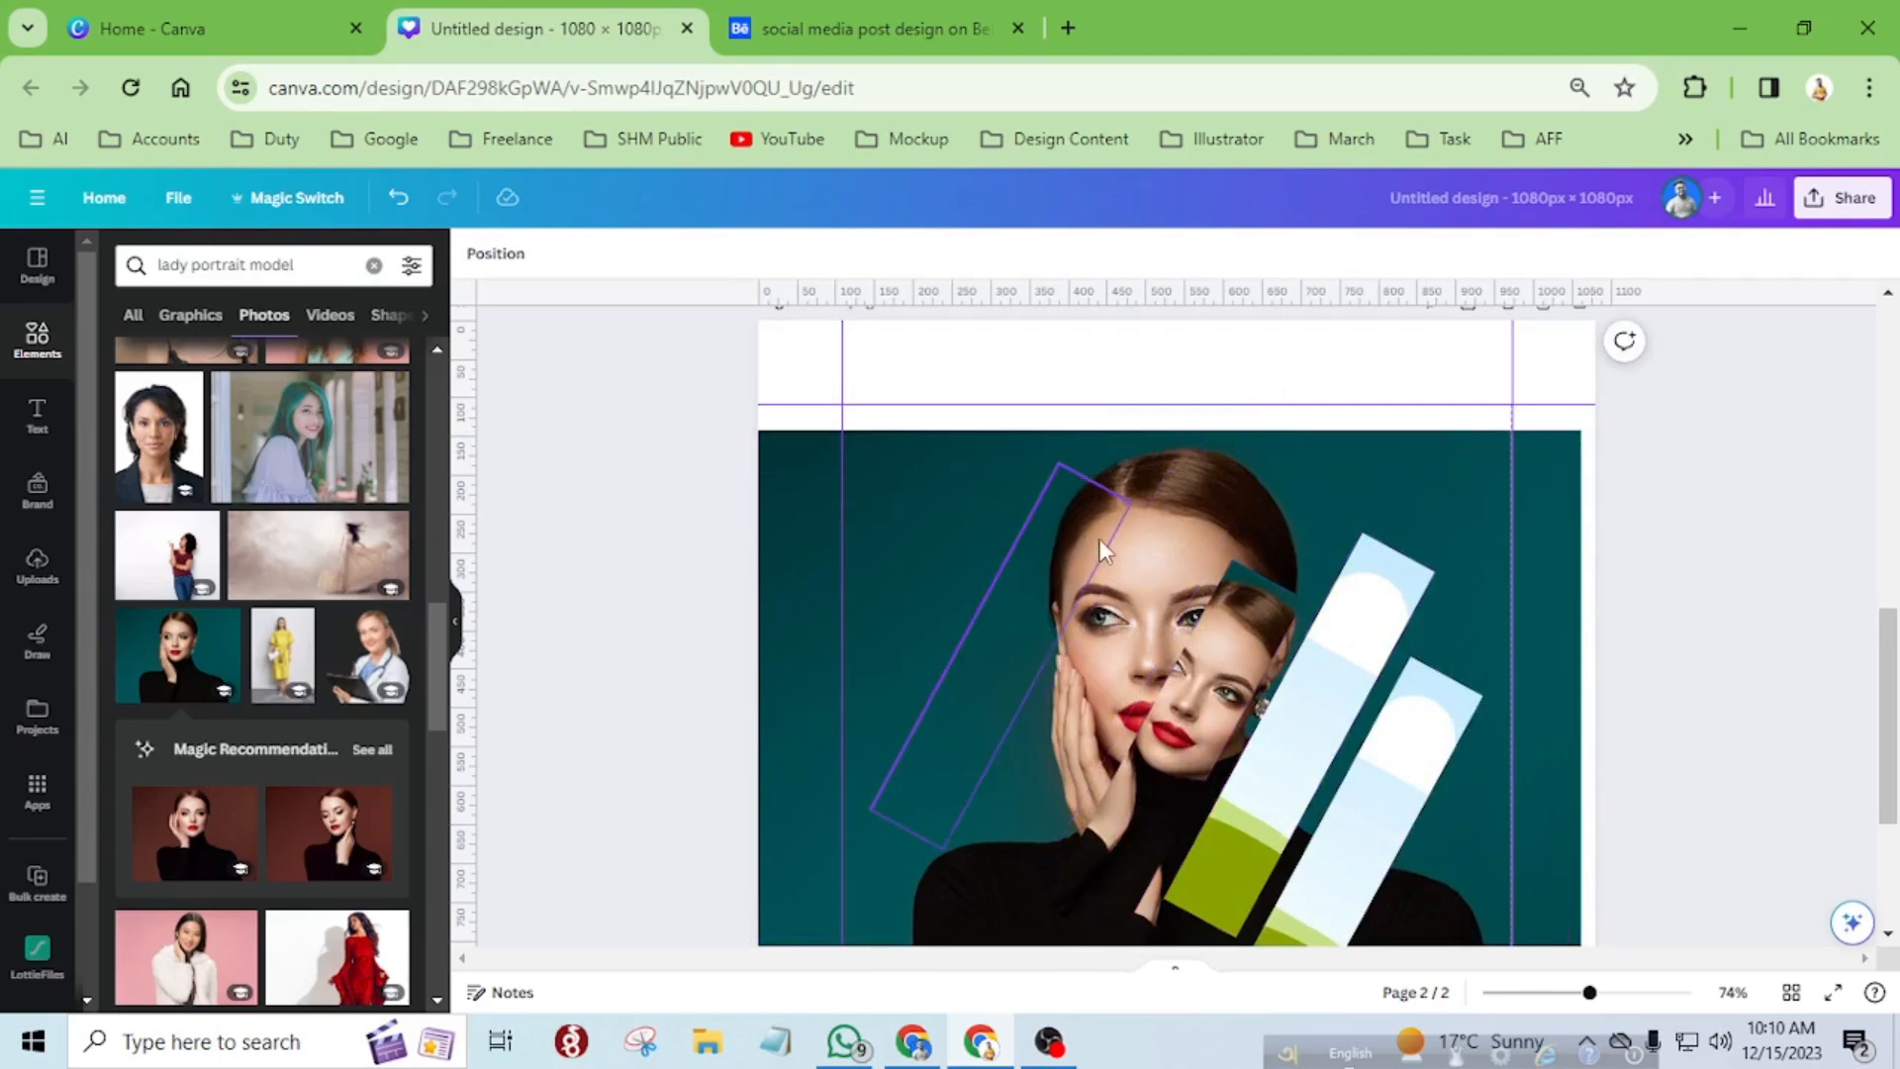
# Open the third strip's photo for cropping and enlarge it from its lower-right and upper-left corners to cover the background portrait.
pyautogui.scroll(-2, 1574, 559)
pyautogui.scroll(-2, 1575, 559)
pyautogui.doubleClick(1171, 454)
pyautogui.moveTo(1069, 679); pyautogui.dragTo(1177, 722)
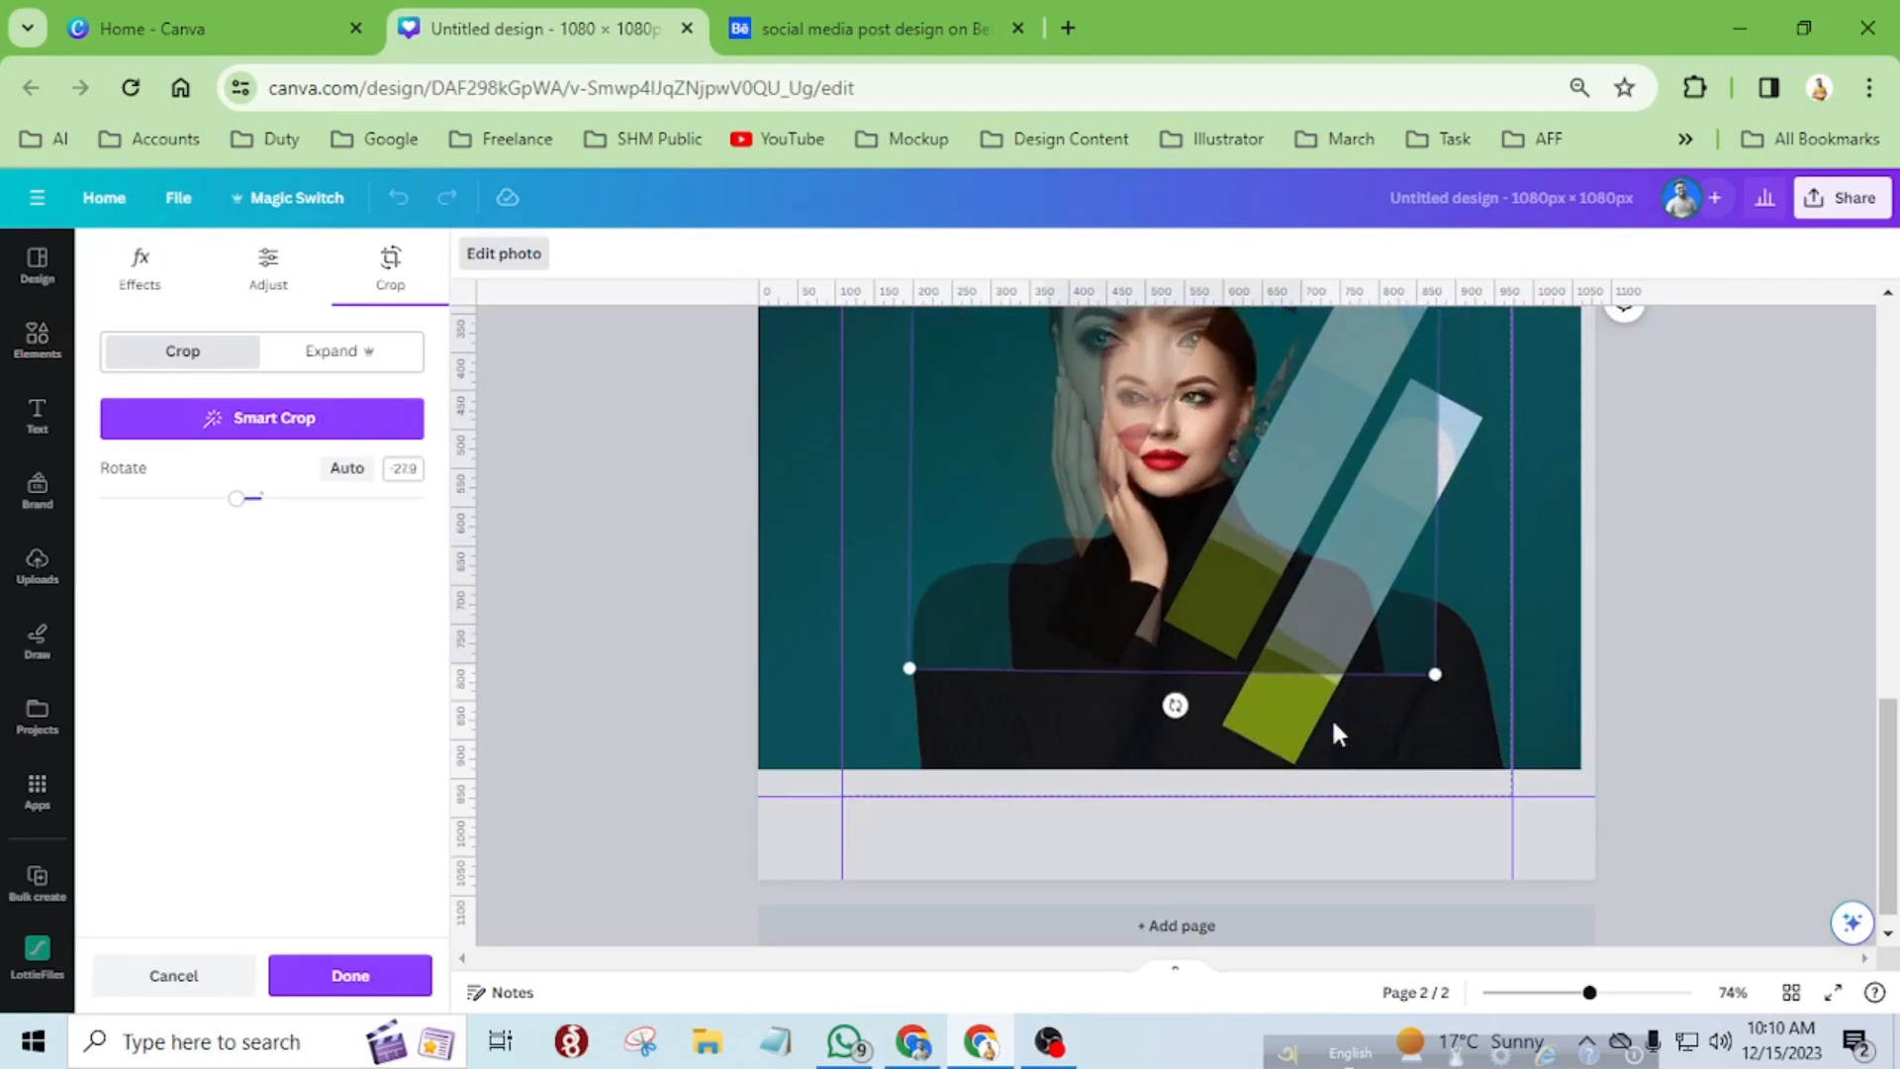
pyautogui.moveTo(1433, 670); pyautogui.dragTo(1555, 771)
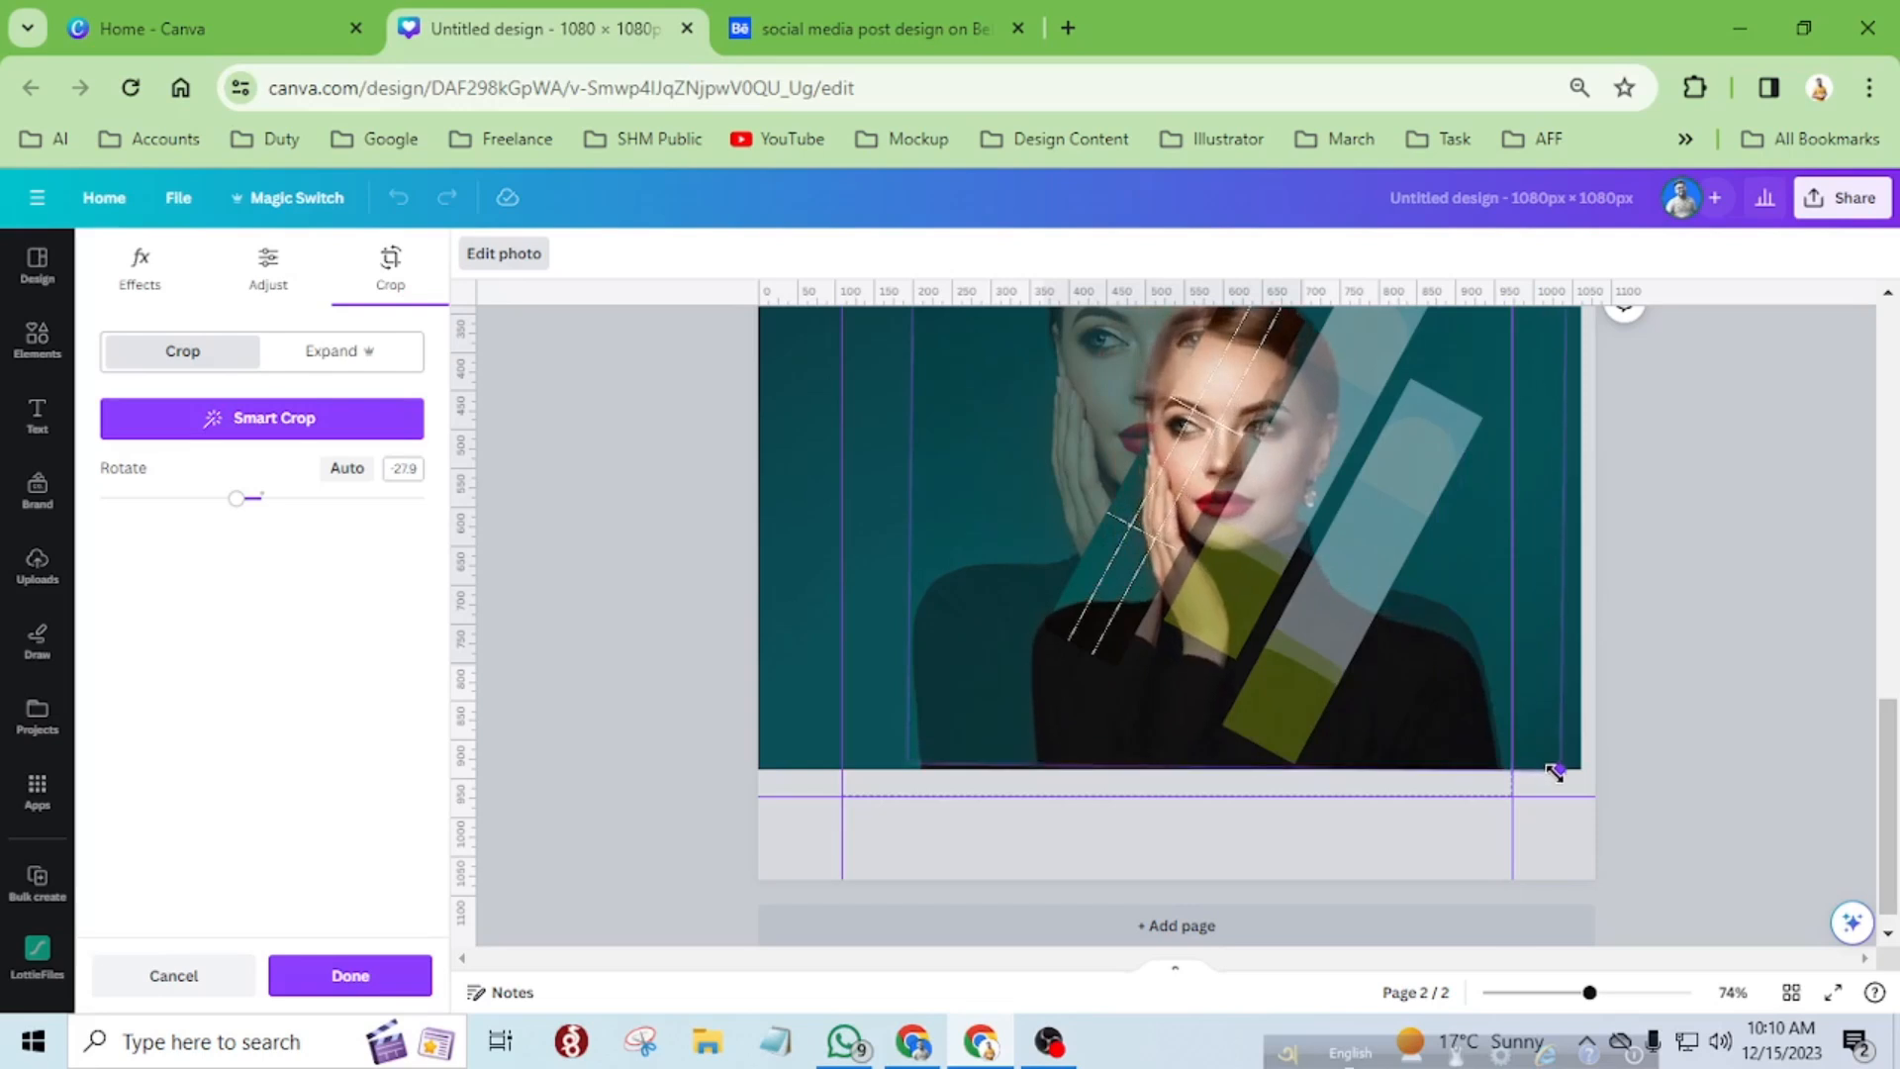
pyautogui.scroll(5, 1434, 725)
pyautogui.moveTo(911, 689); pyautogui.dragTo(775, 599)
pyautogui.moveTo(762, 591); pyautogui.dragTo(744, 585)
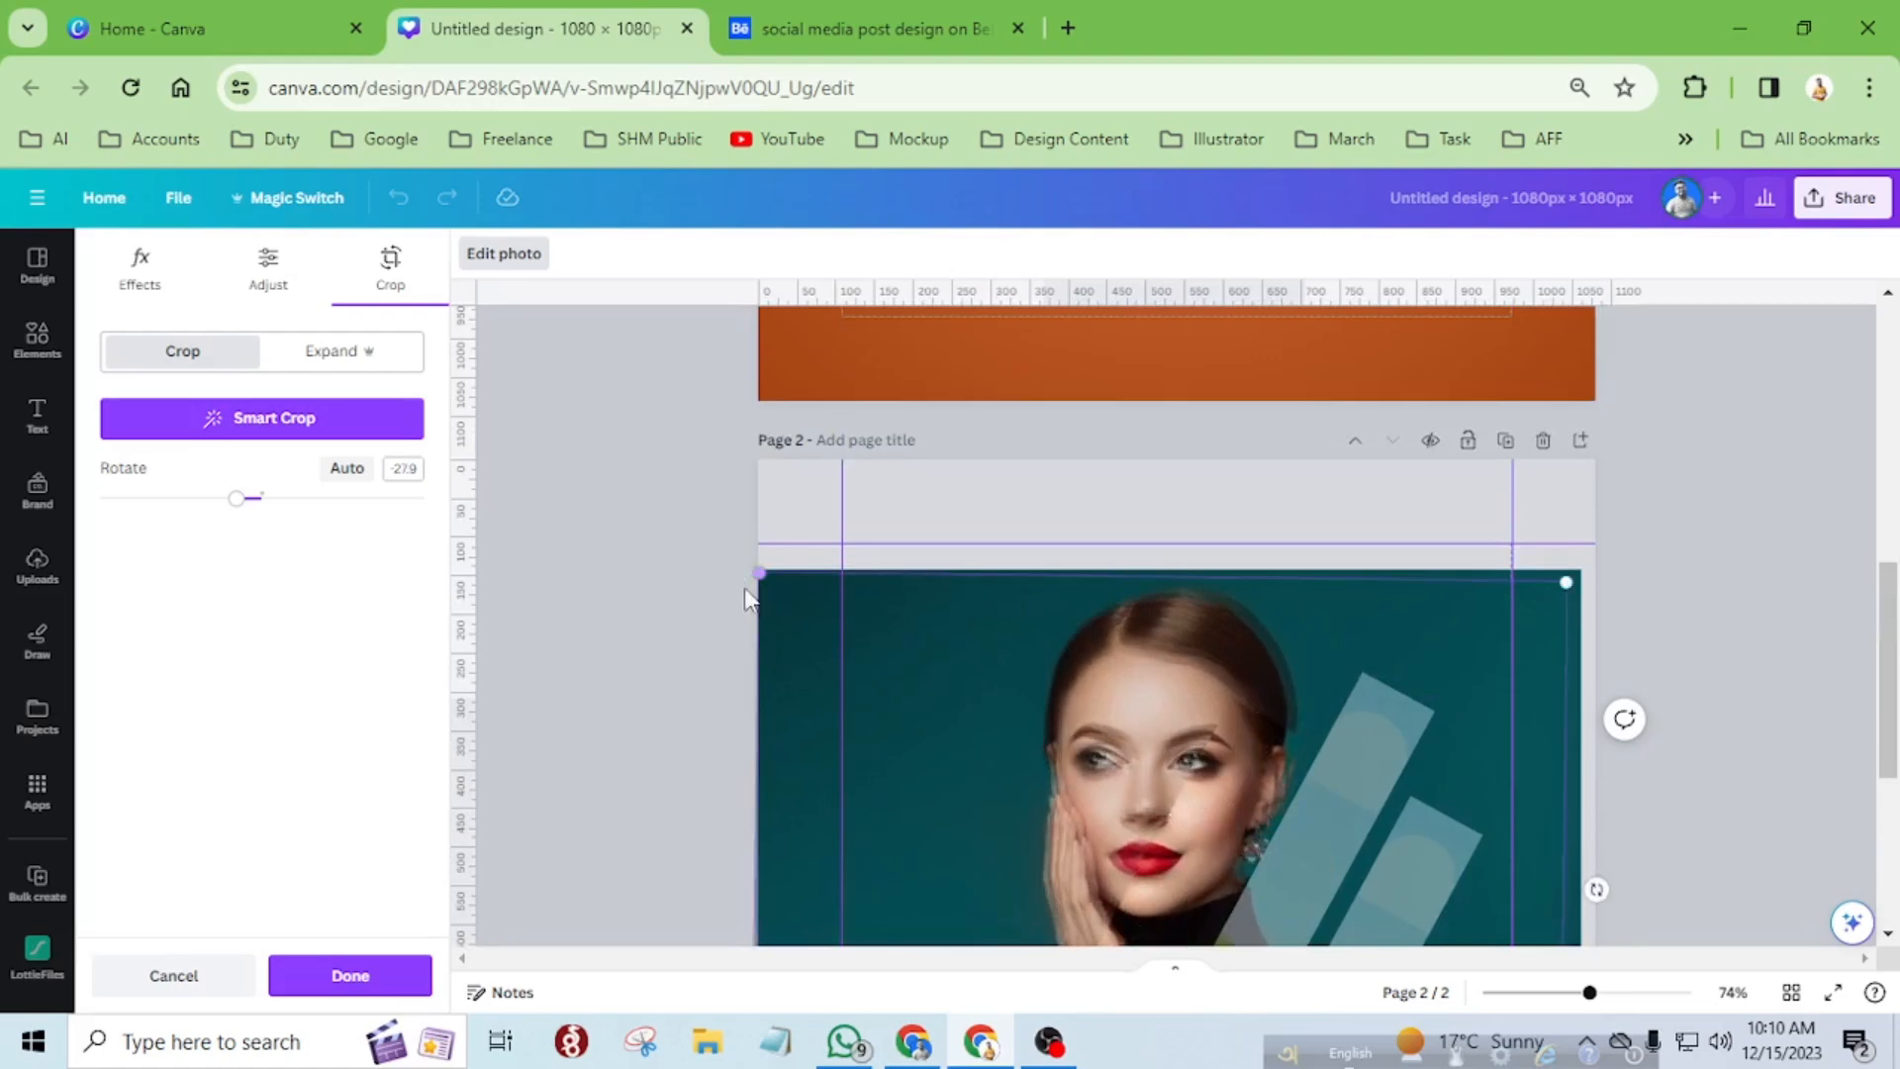
# Match the upper-right corner of the third strip's photo to the background portrait and rotate the photo to -28.4°.
pyautogui.scroll(-4, 1595, 849)
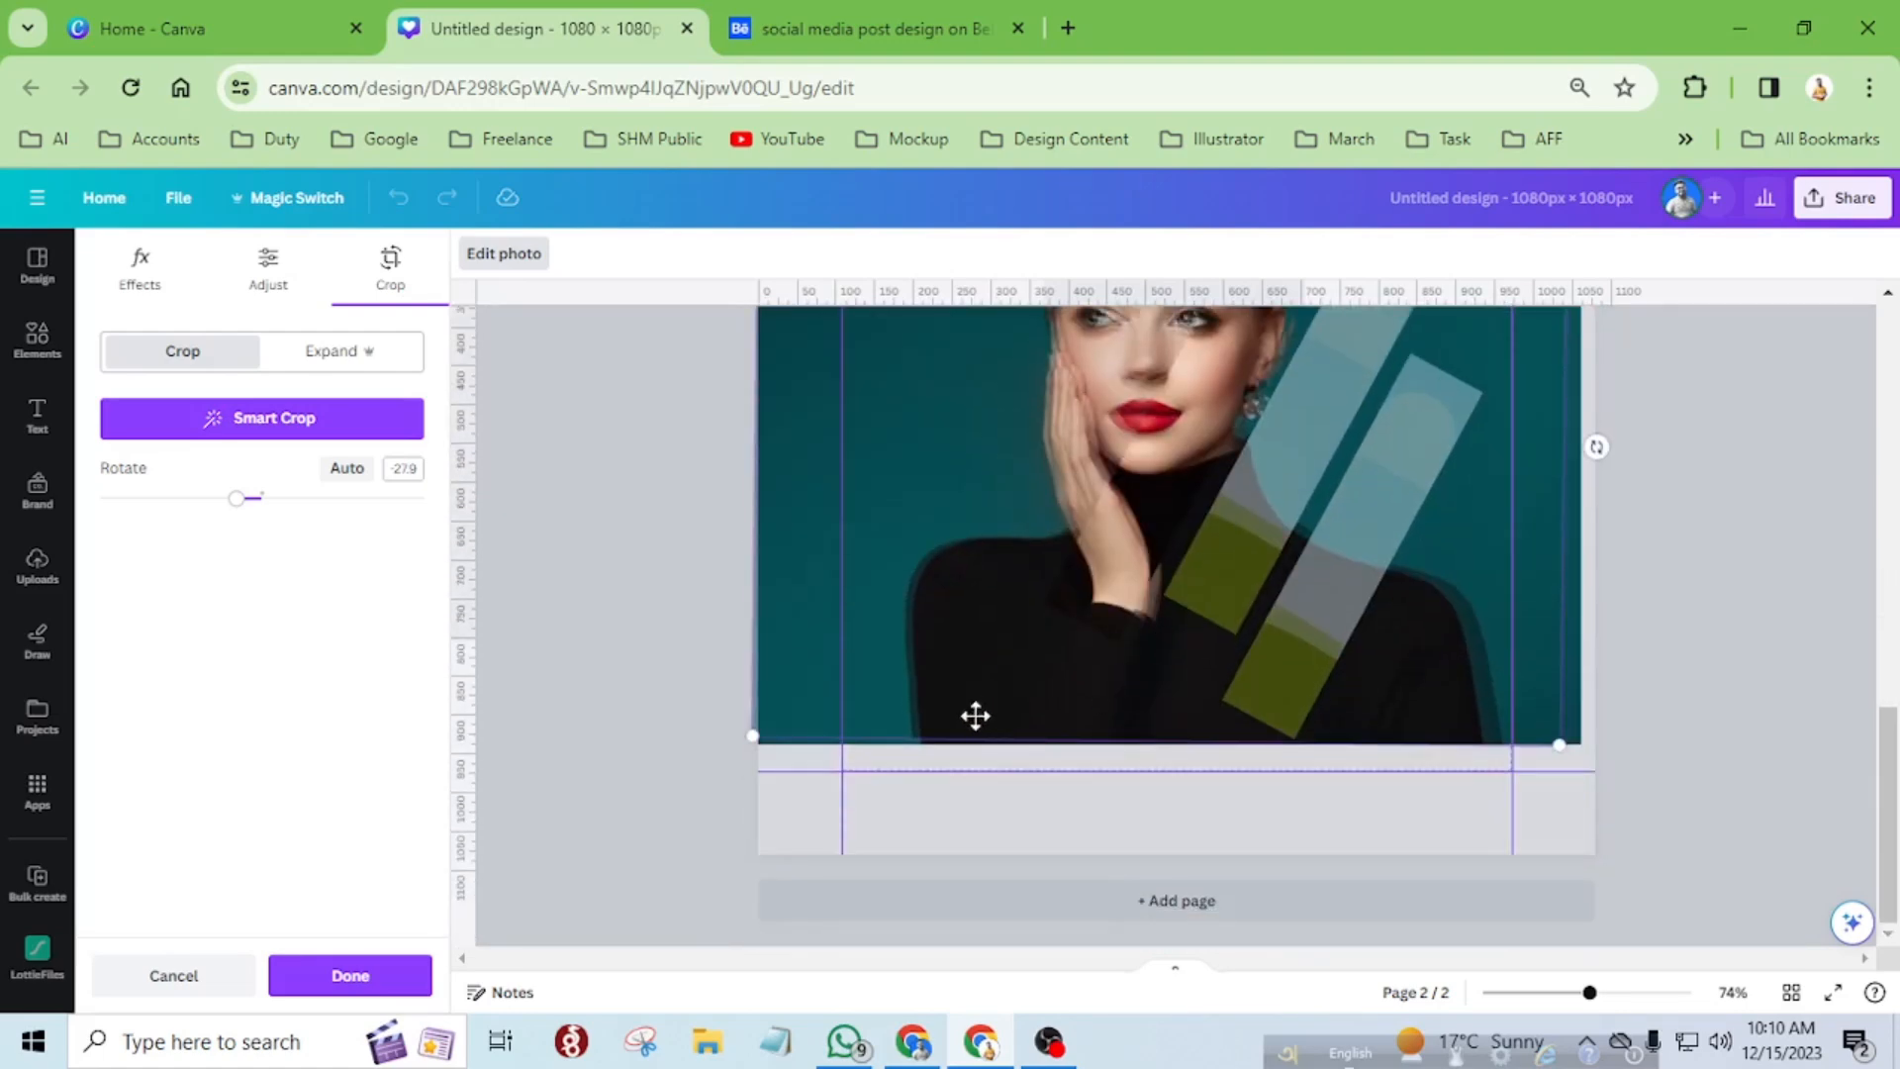
pyautogui.scroll(6, 1544, 620)
pyautogui.scroll(5, 1643, 887)
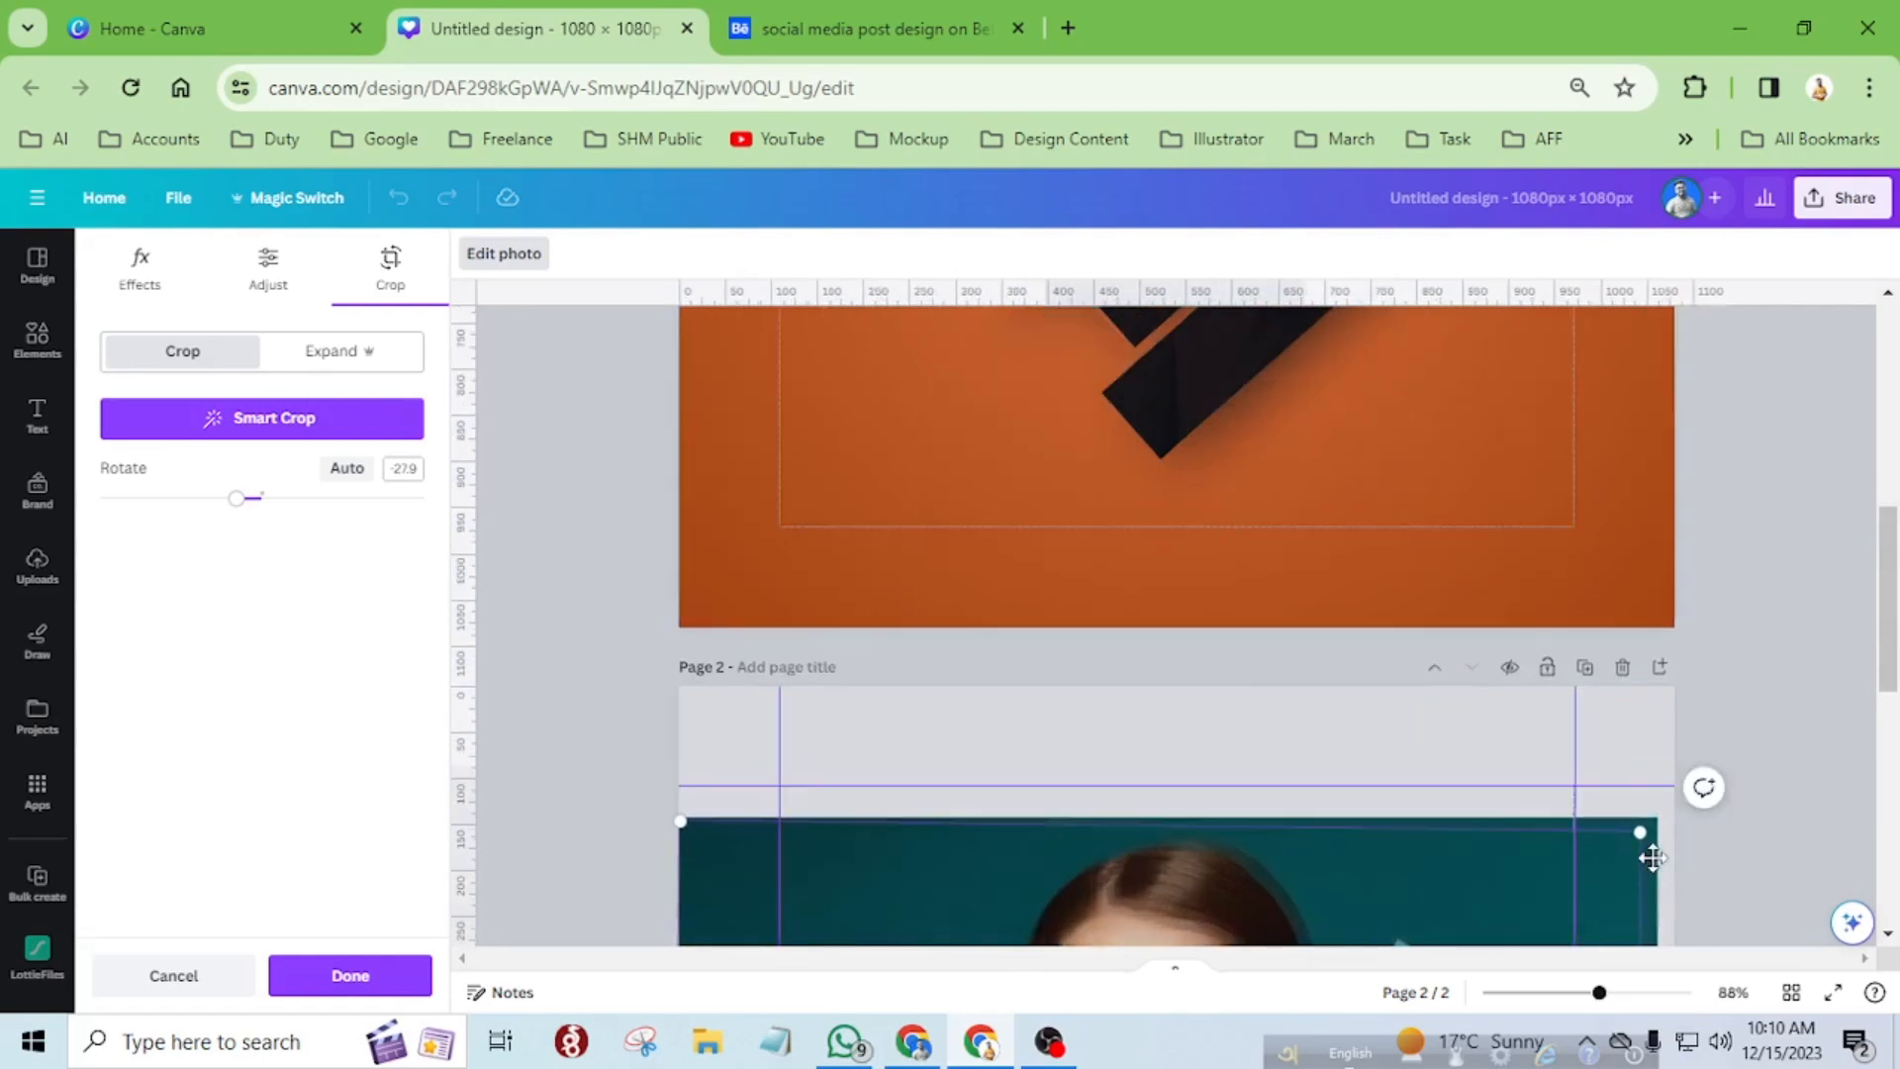
pyautogui.moveTo(1631, 965); pyautogui.dragTo(1754, 972)
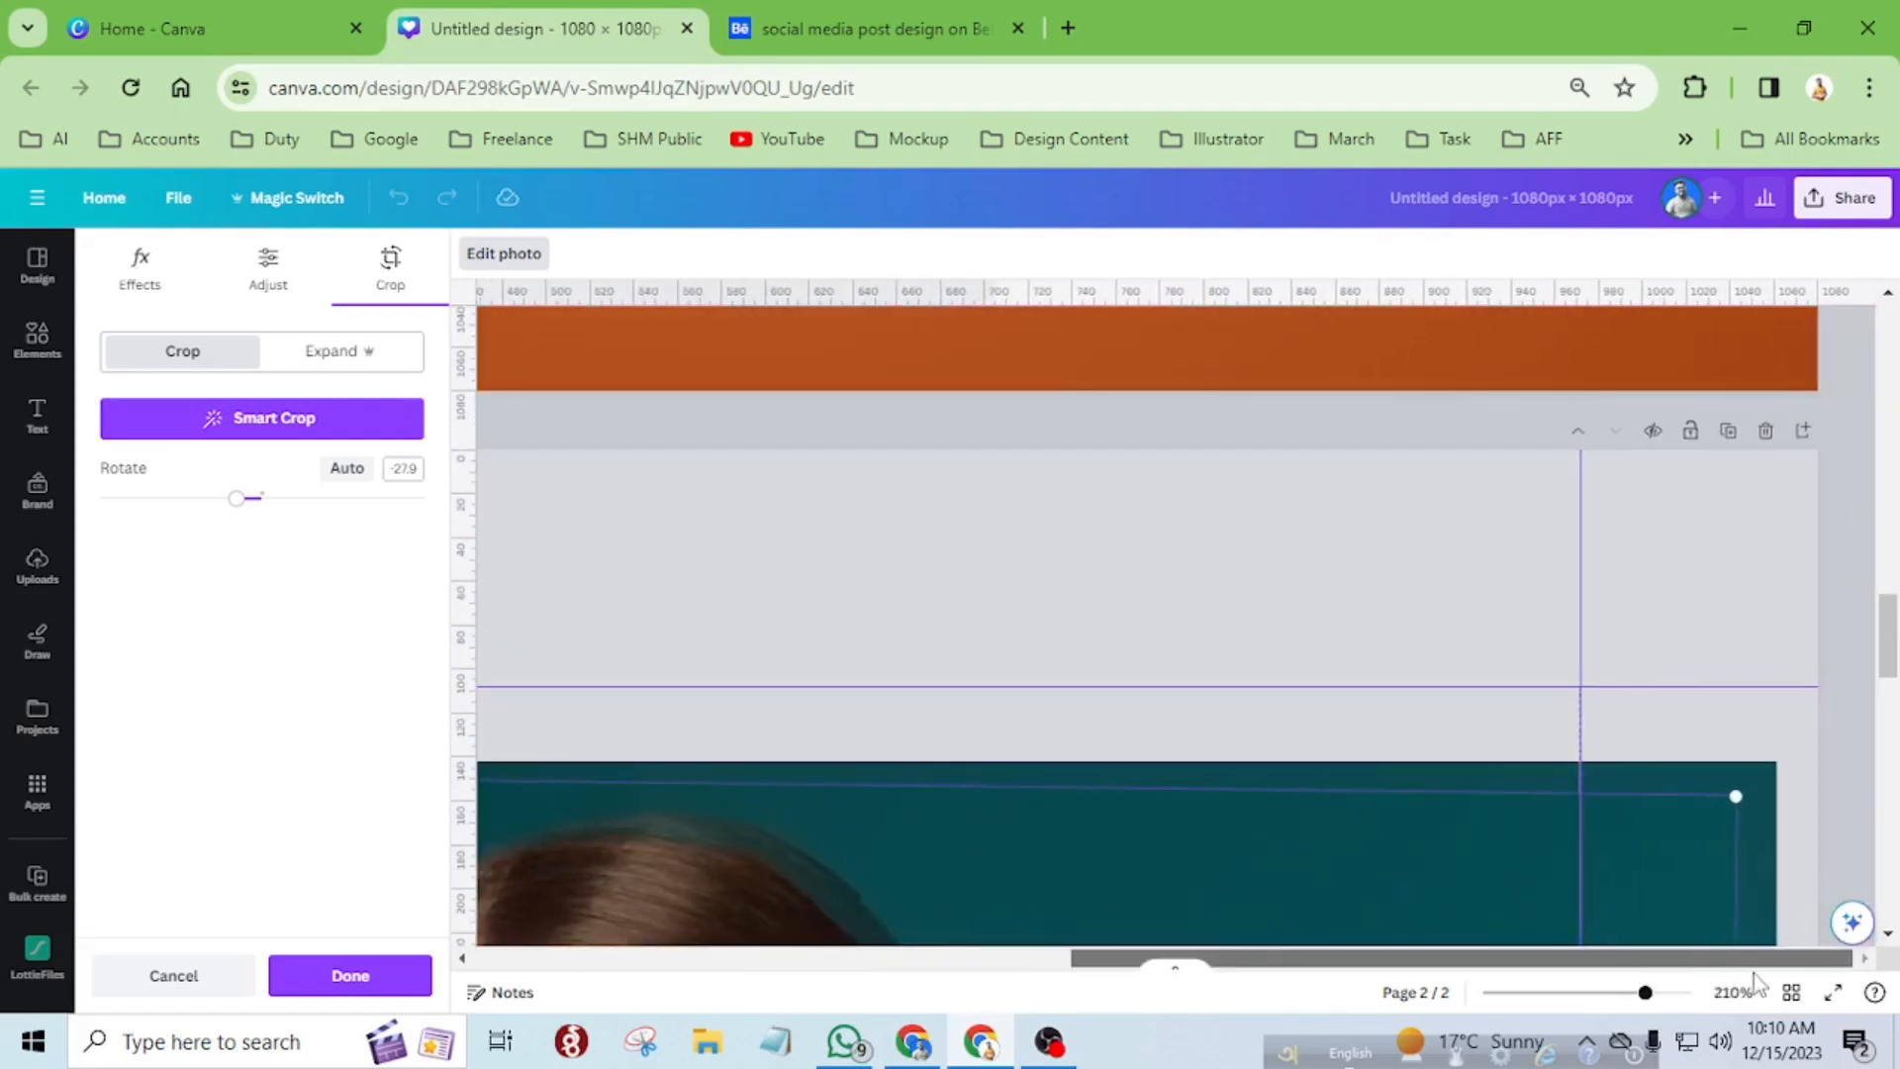
pyautogui.moveTo(1739, 789); pyautogui.dragTo(1780, 770)
pyautogui.scroll(-5, 1689, 787)
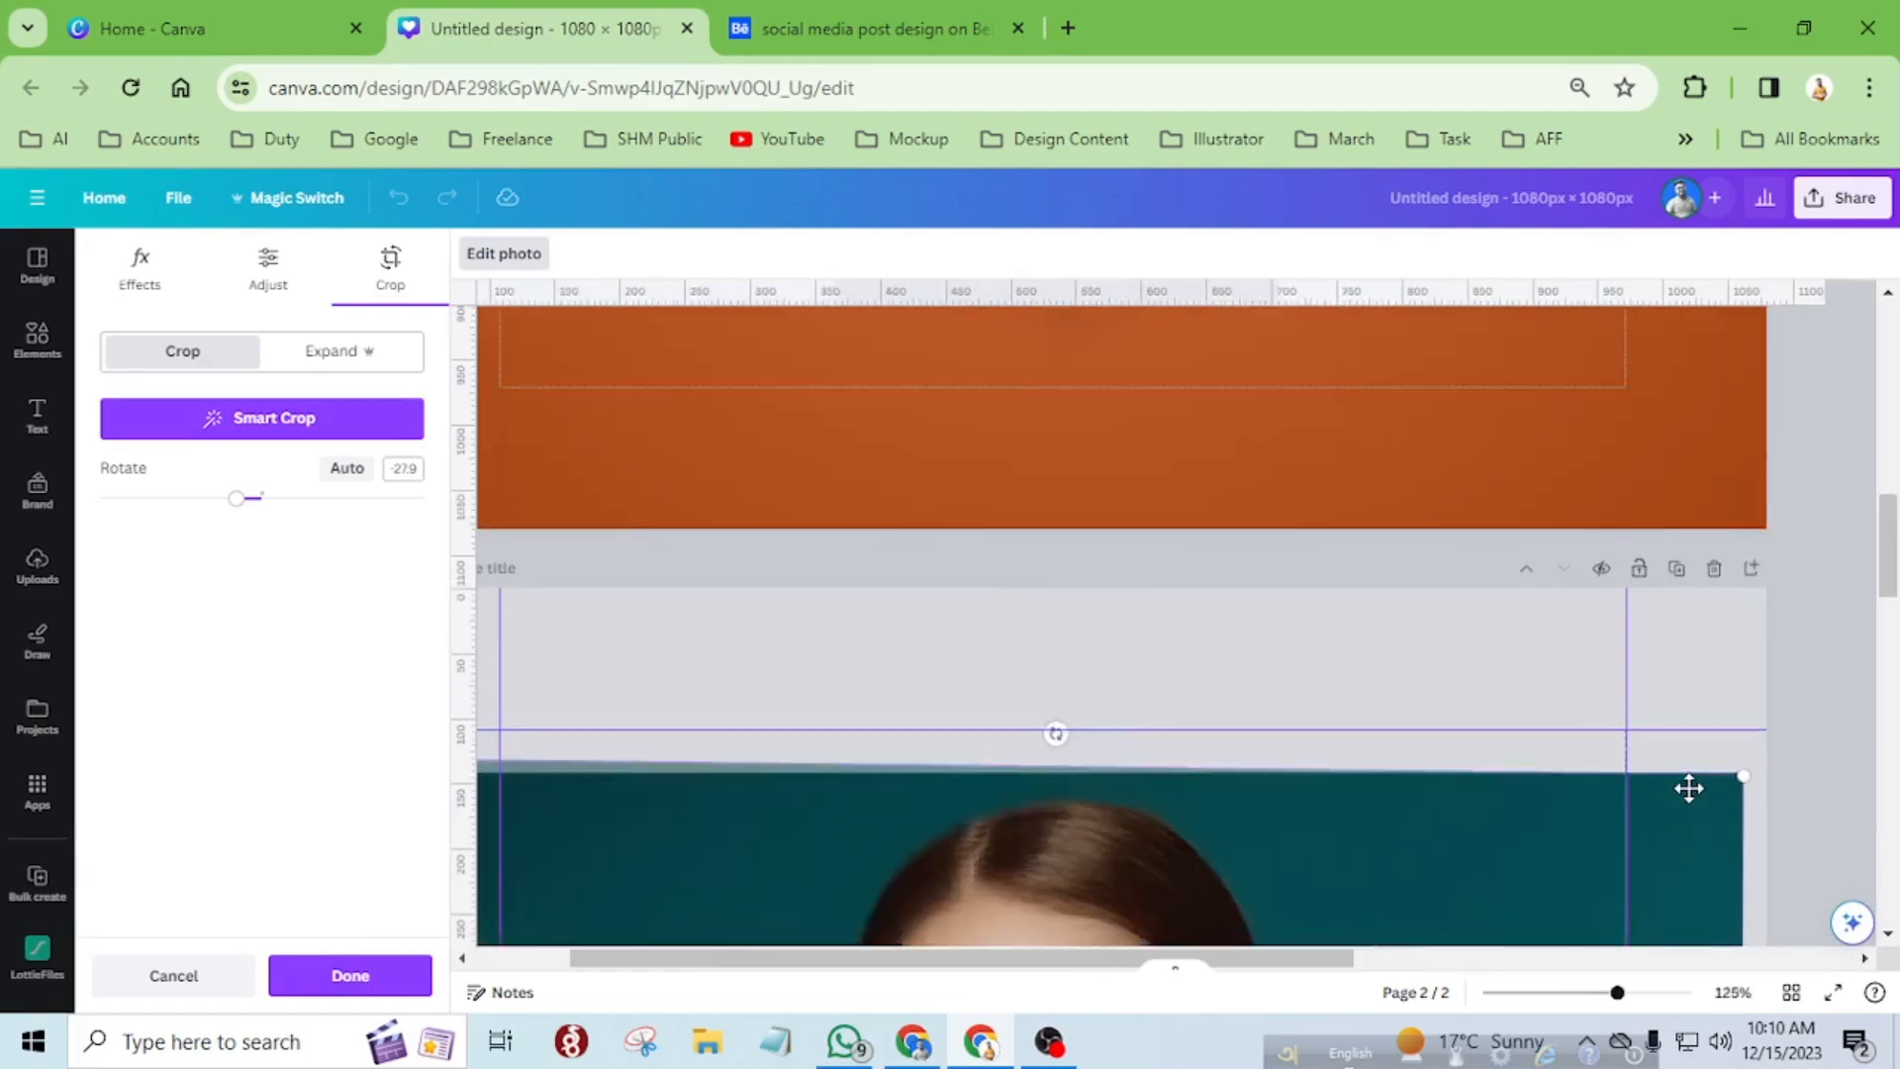
pyautogui.scroll(-1, 1689, 788)
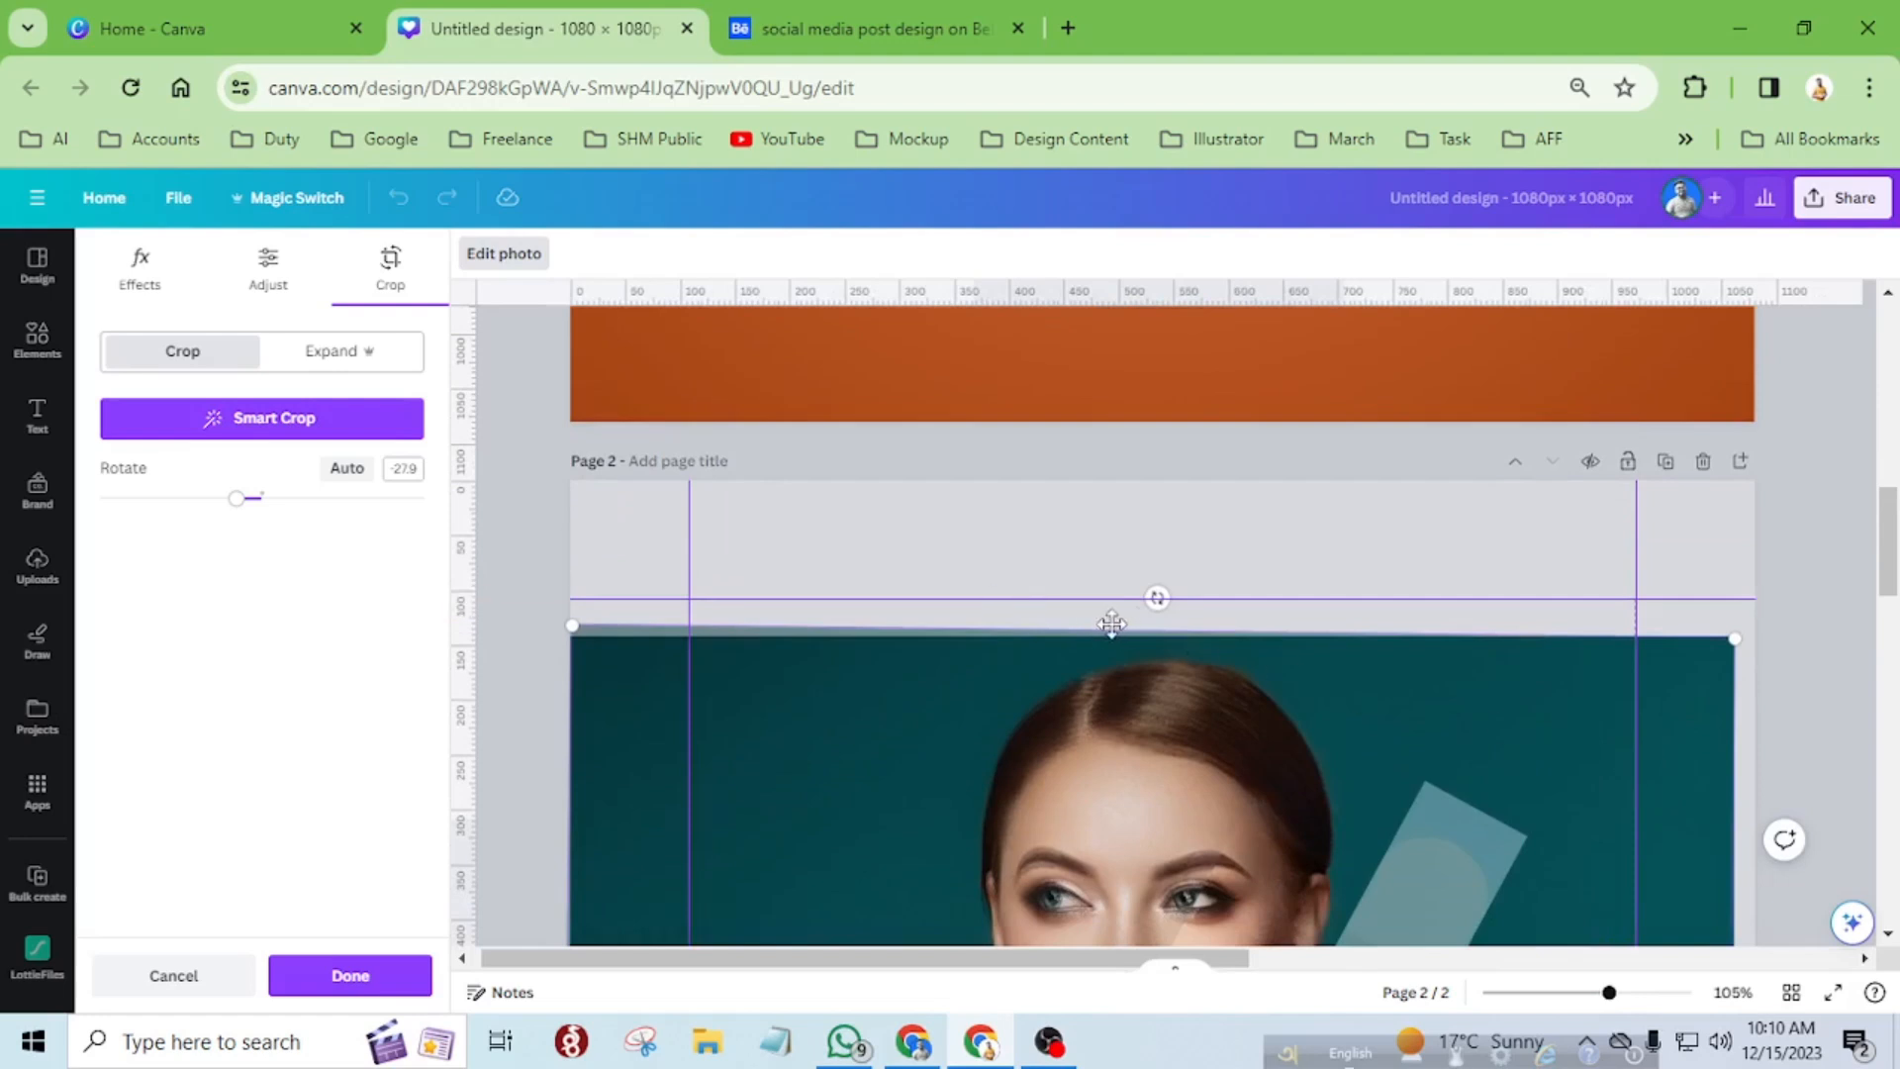
pyautogui.moveTo(1157, 596); pyautogui.dragTo(1159, 585)
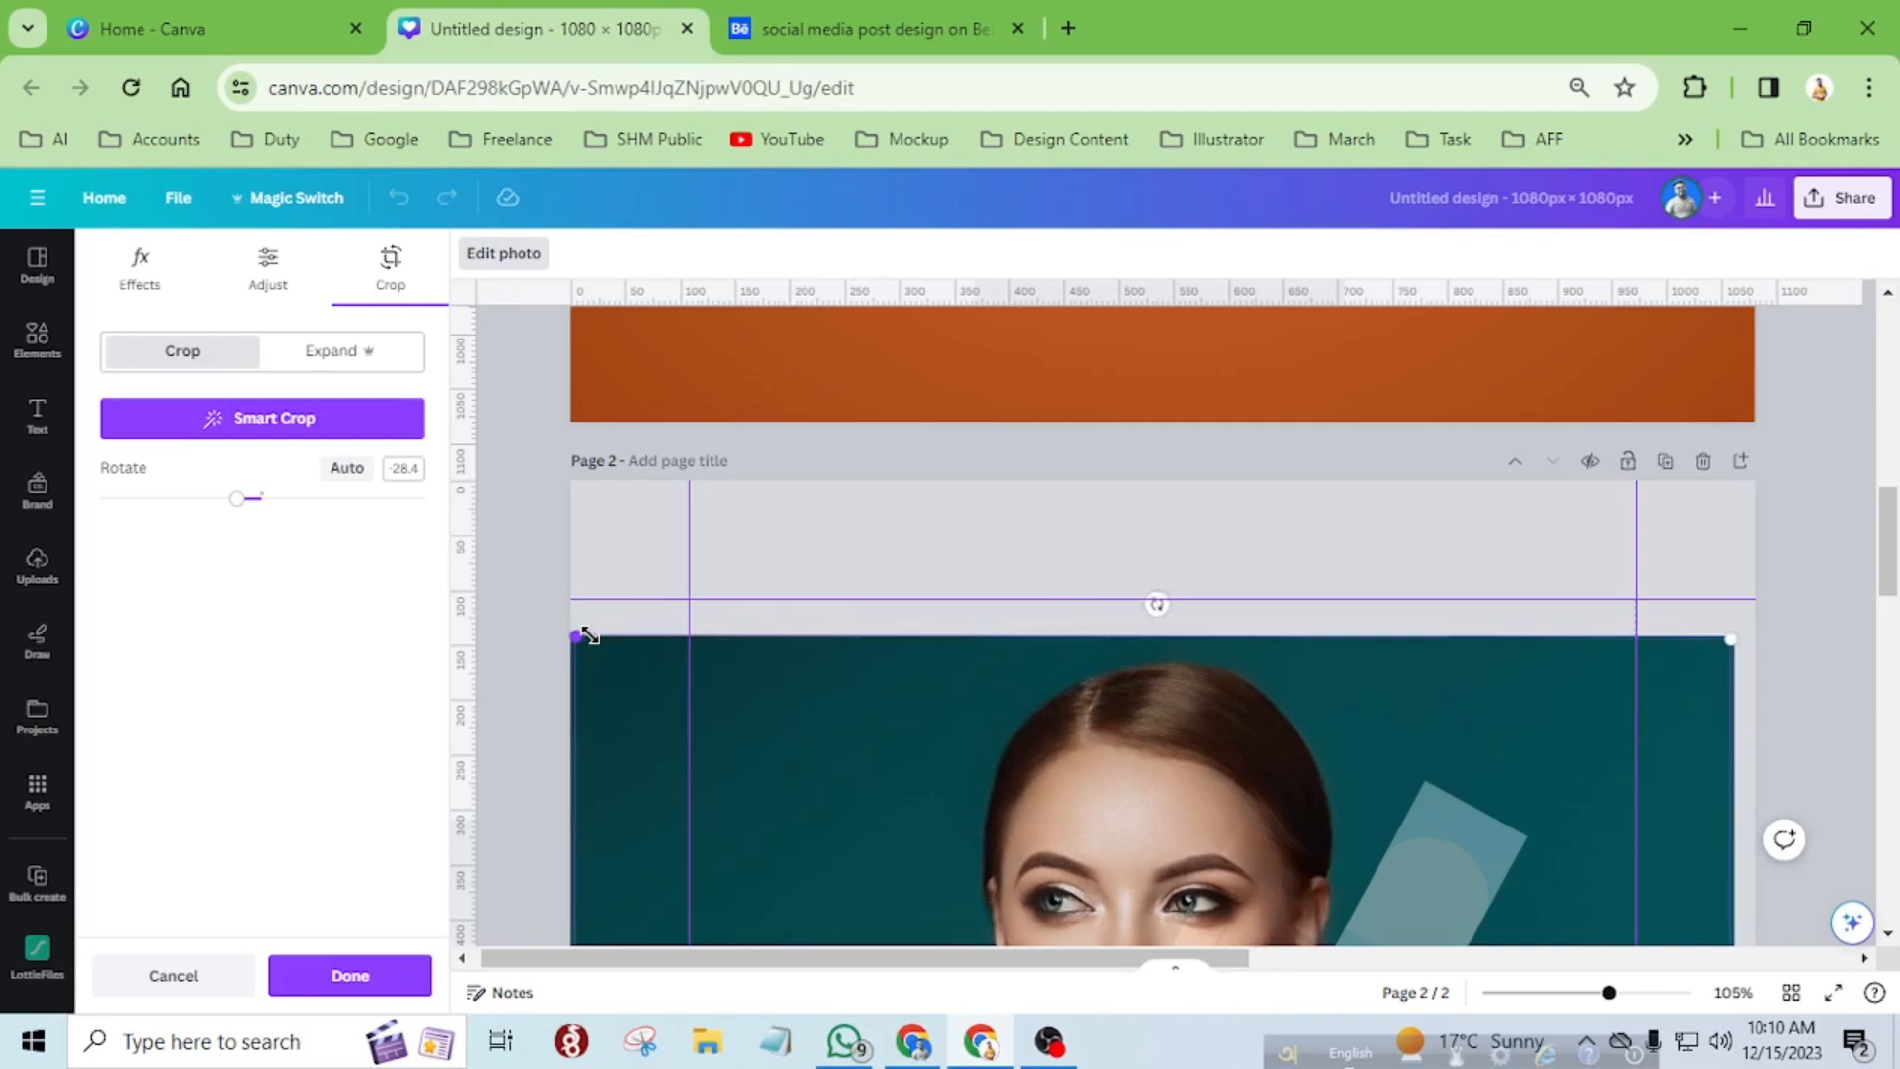
# Fine-tune the lower-left and lower-right corners of the third strip's photo against the background portrait.
pyautogui.scroll(-3, 1356, 631)
pyautogui.scroll(-6, 1356, 632)
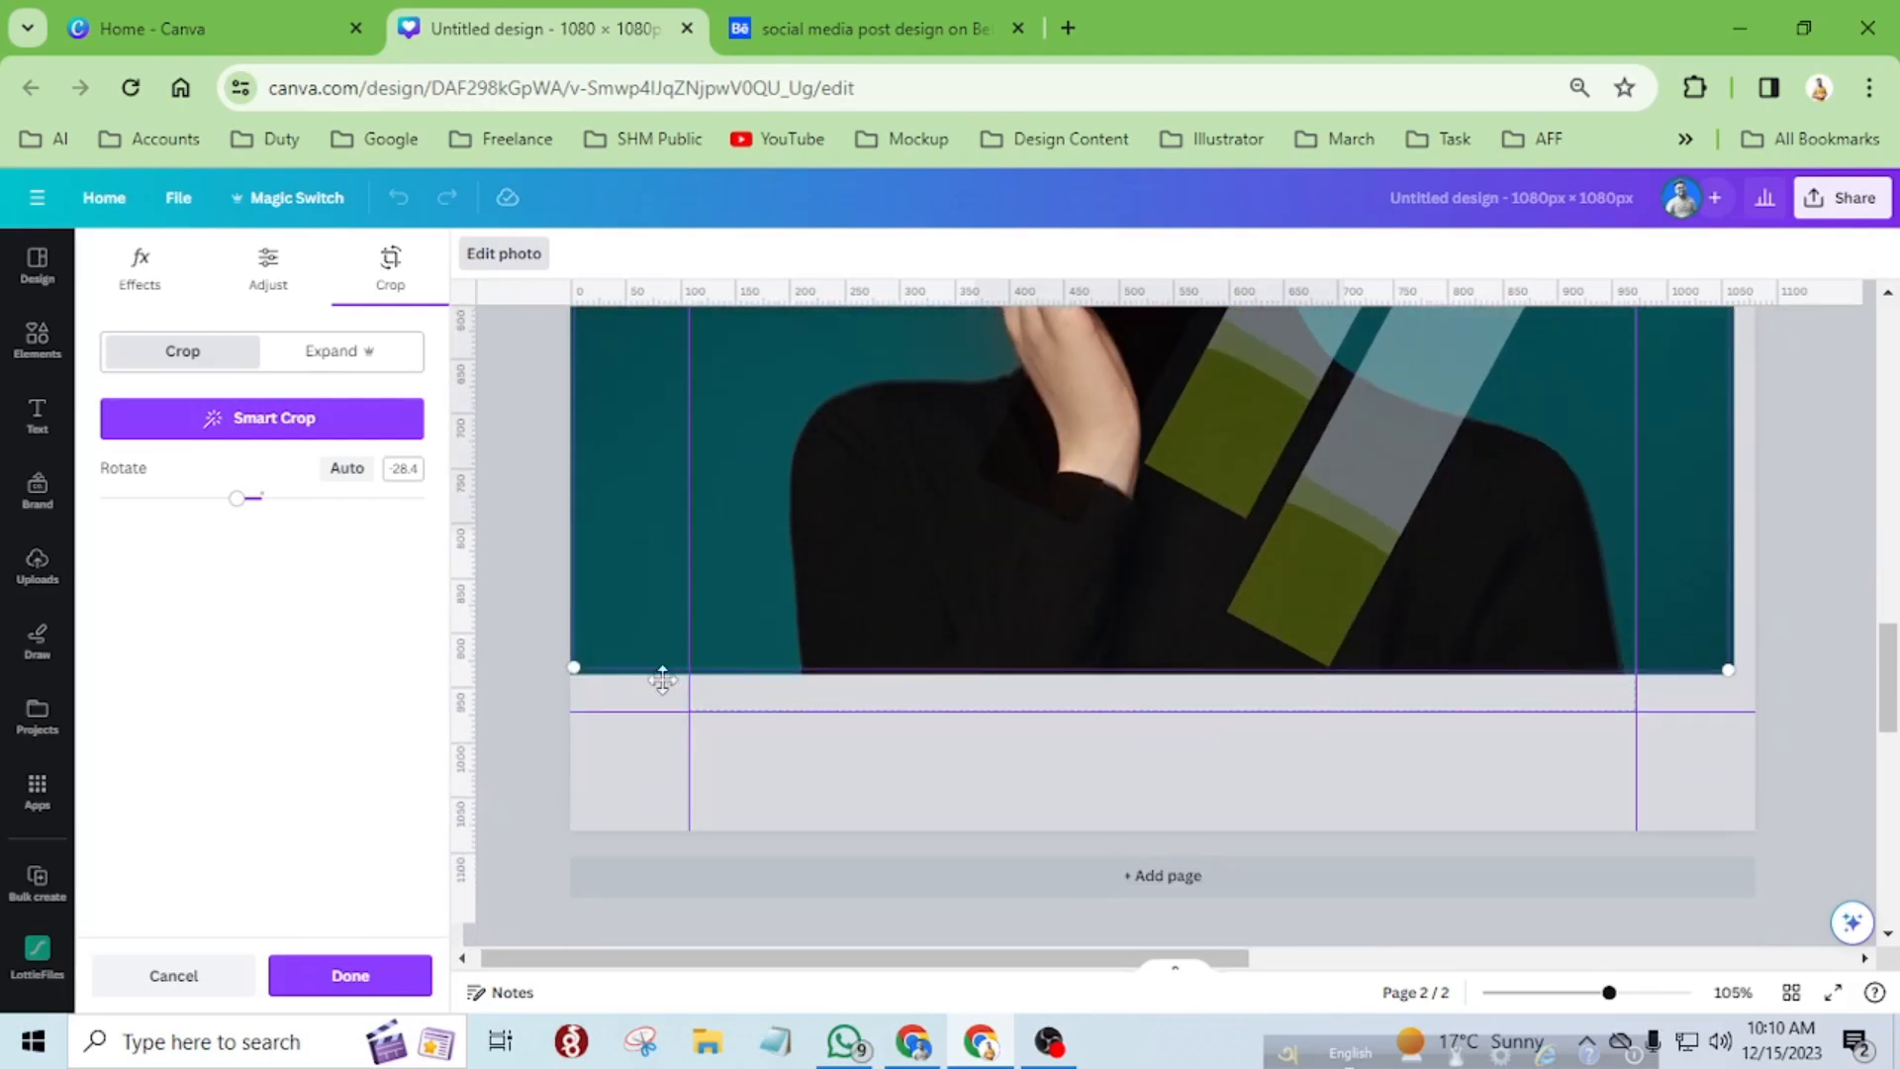
pyautogui.keyDown('ctrl'); pyautogui.scroll(5, 536, 675); pyautogui.keyUp('ctrl')
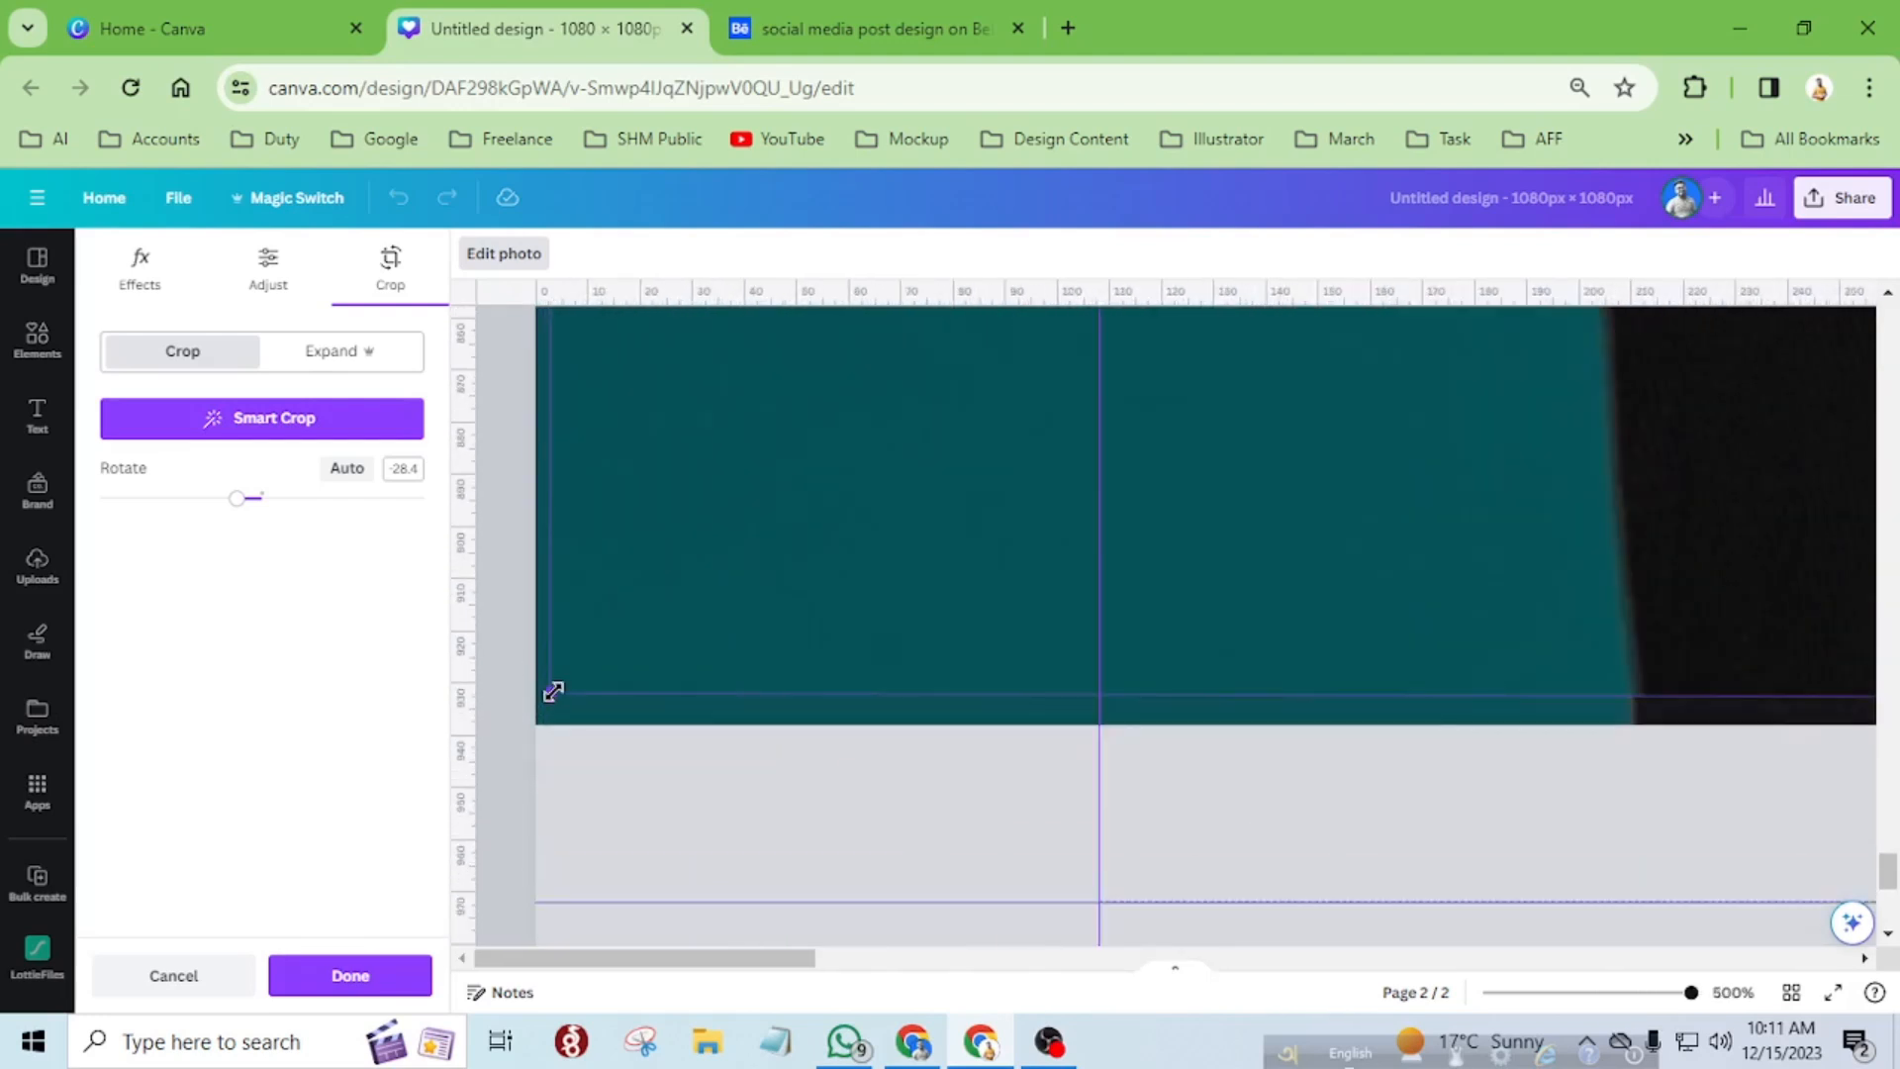
pyautogui.moveTo(547, 697); pyautogui.dragTo(541, 704)
pyautogui.keyDown('ctrl'); pyautogui.scroll(-5, 1315, 764); pyautogui.keyUp('ctrl')
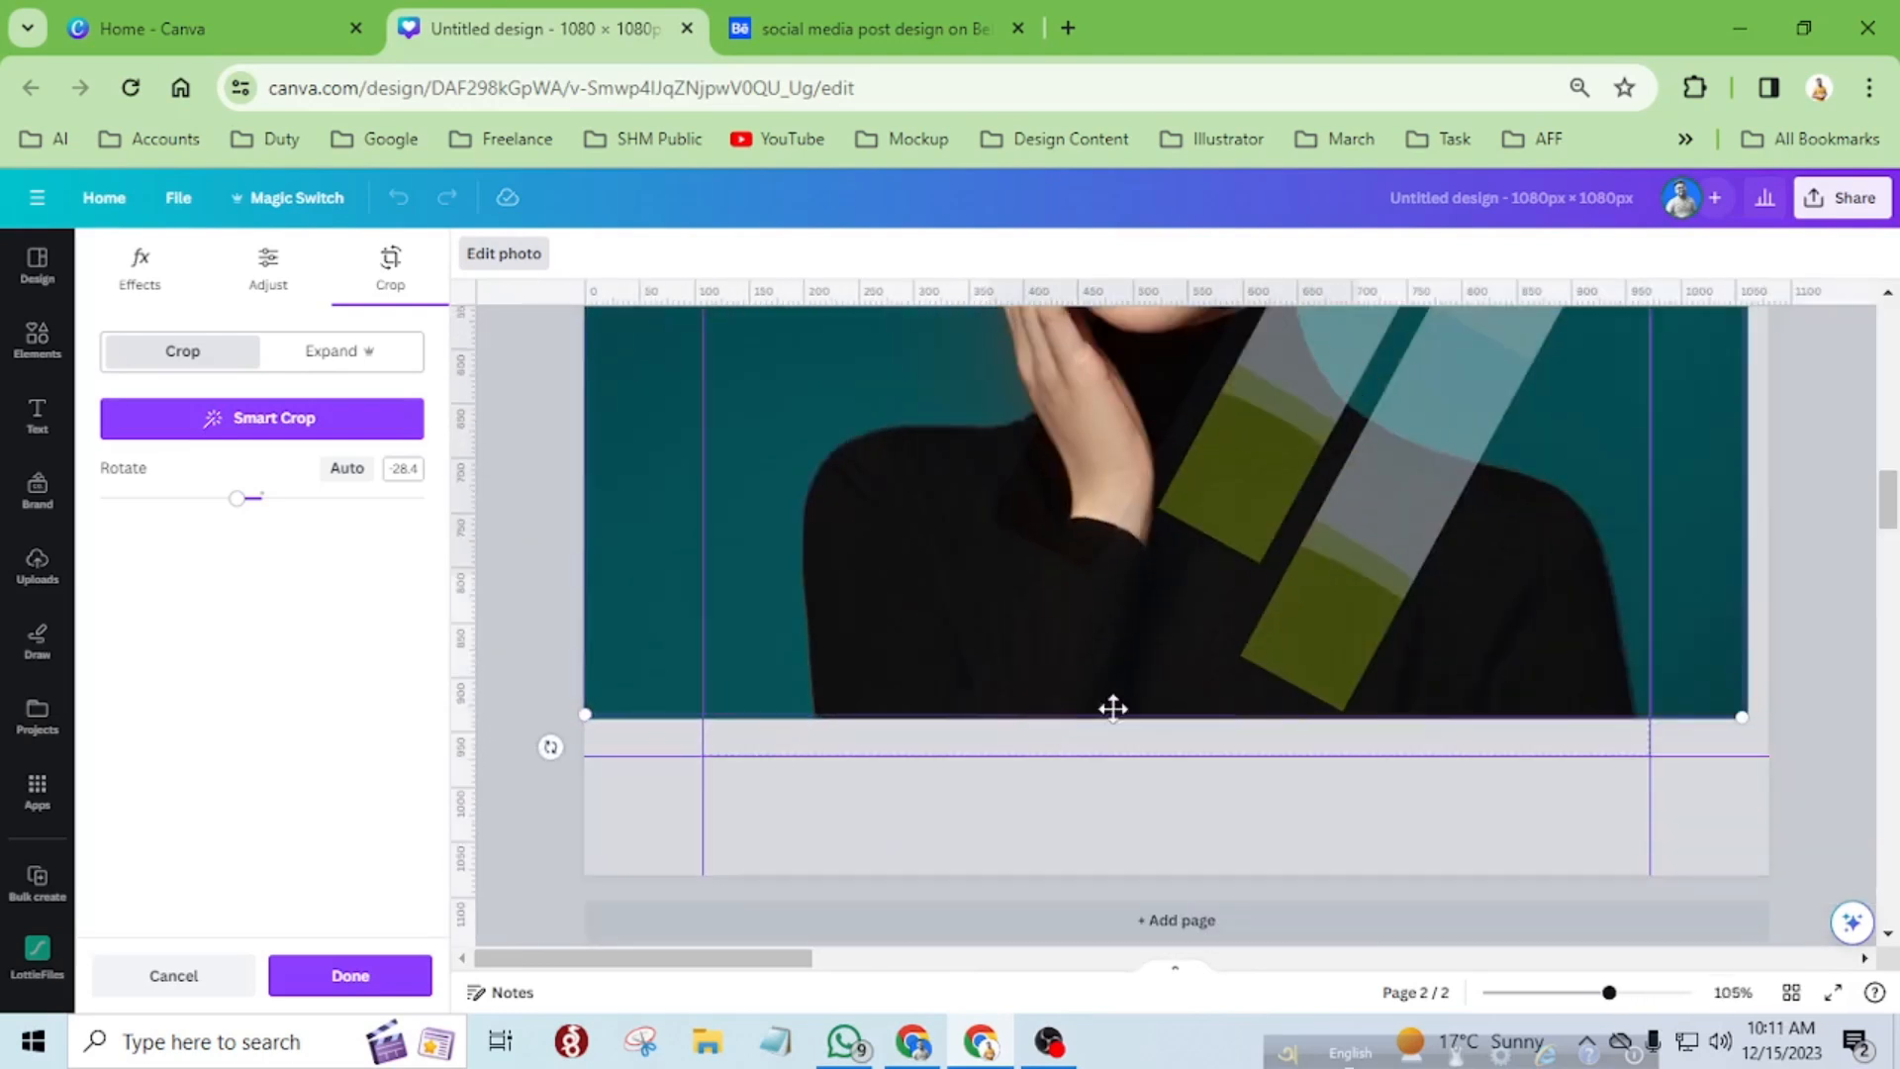
pyautogui.keyDown('ctrl'); pyautogui.scroll(5, 1746, 719); pyautogui.keyUp('ctrl')
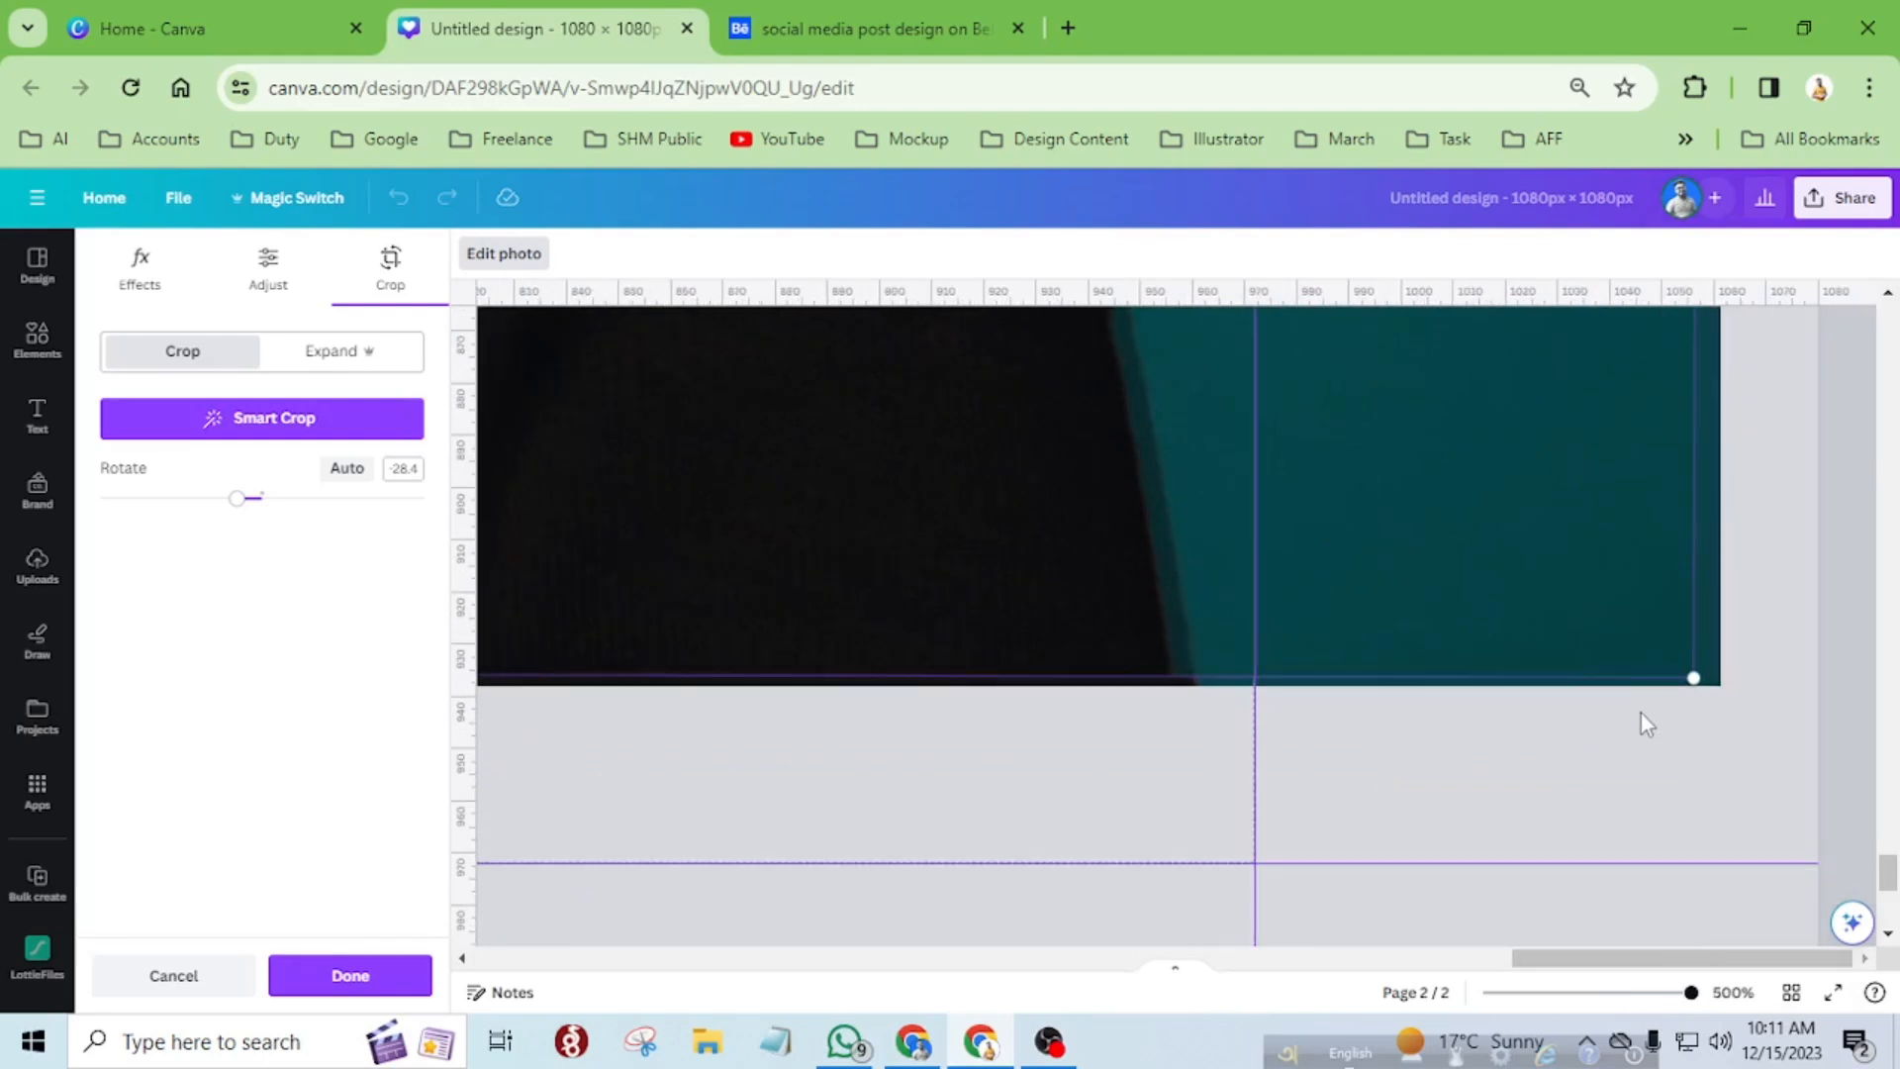
pyautogui.moveTo(1689, 675); pyautogui.dragTo(1696, 679)
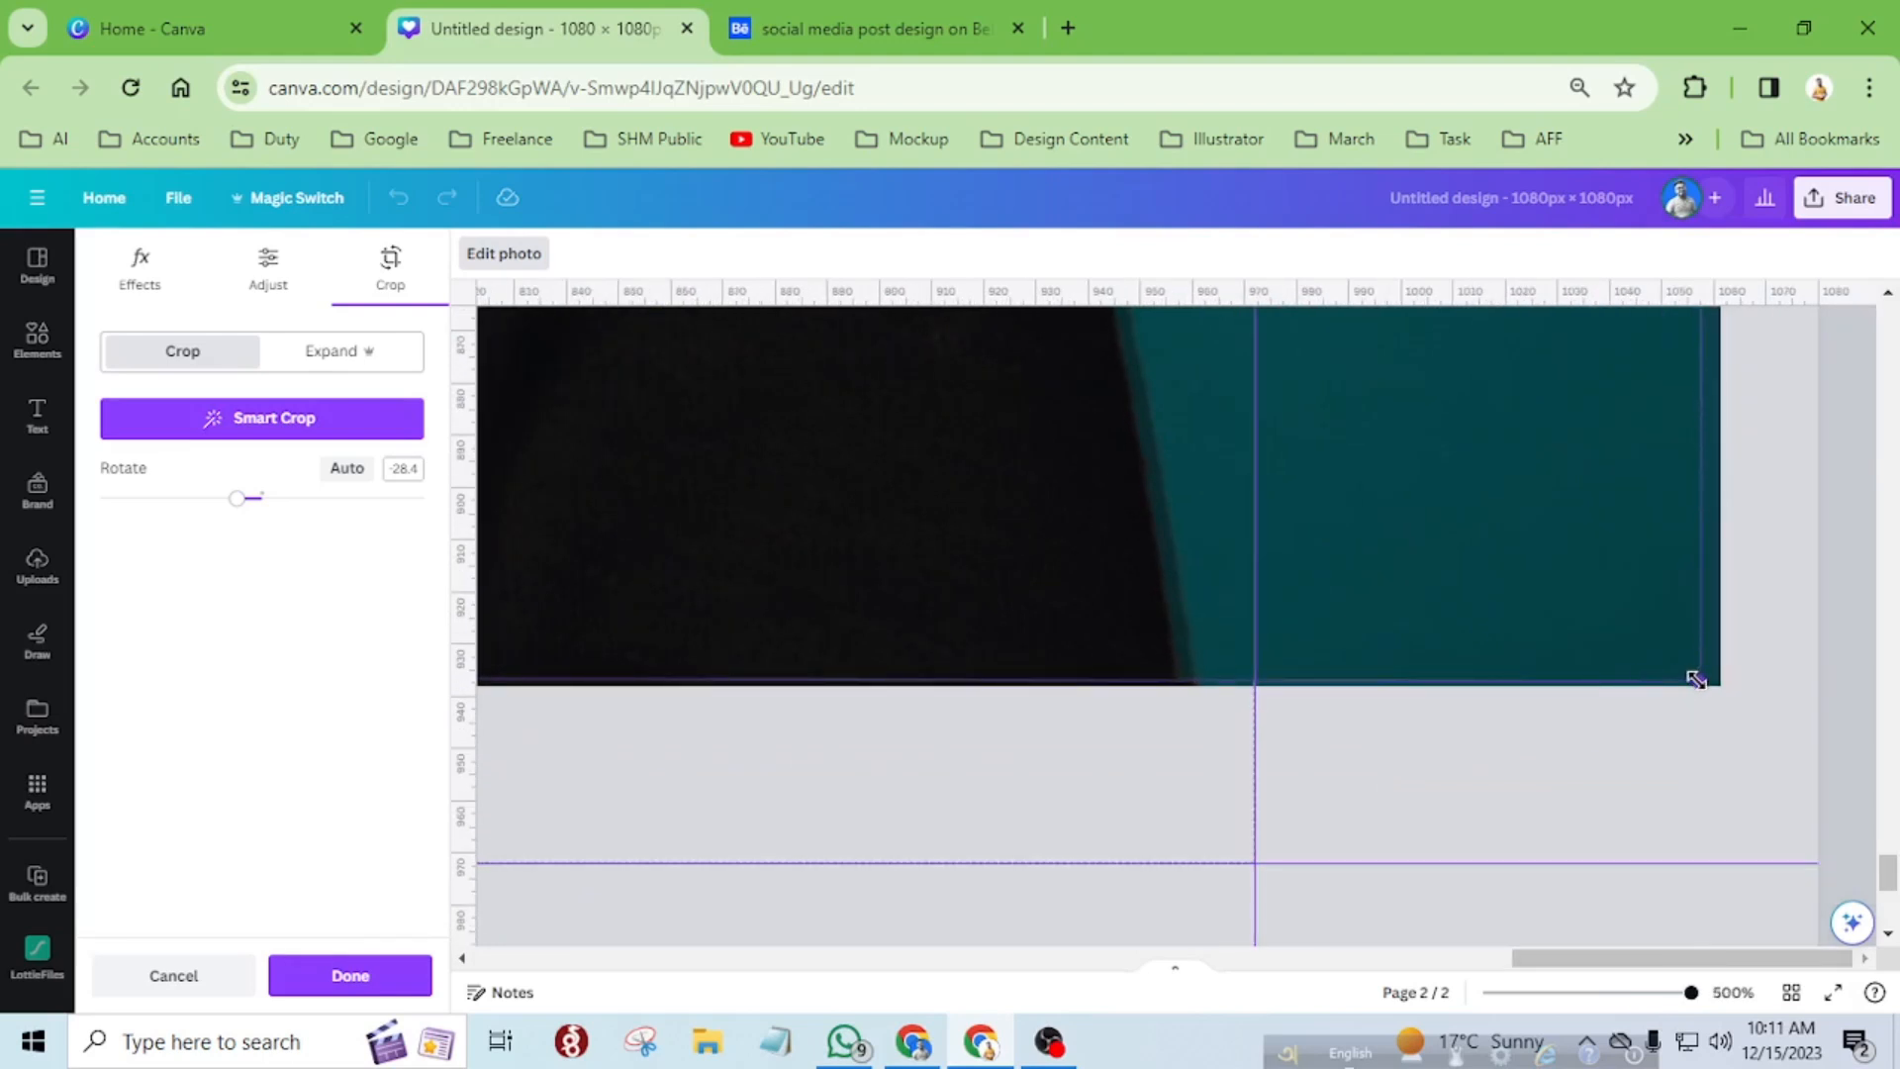
# Extend the upper-right corner of the third strip's photo to the background portrait's corner and apply the crop.
pyautogui.scroll(10, 1739, 689)
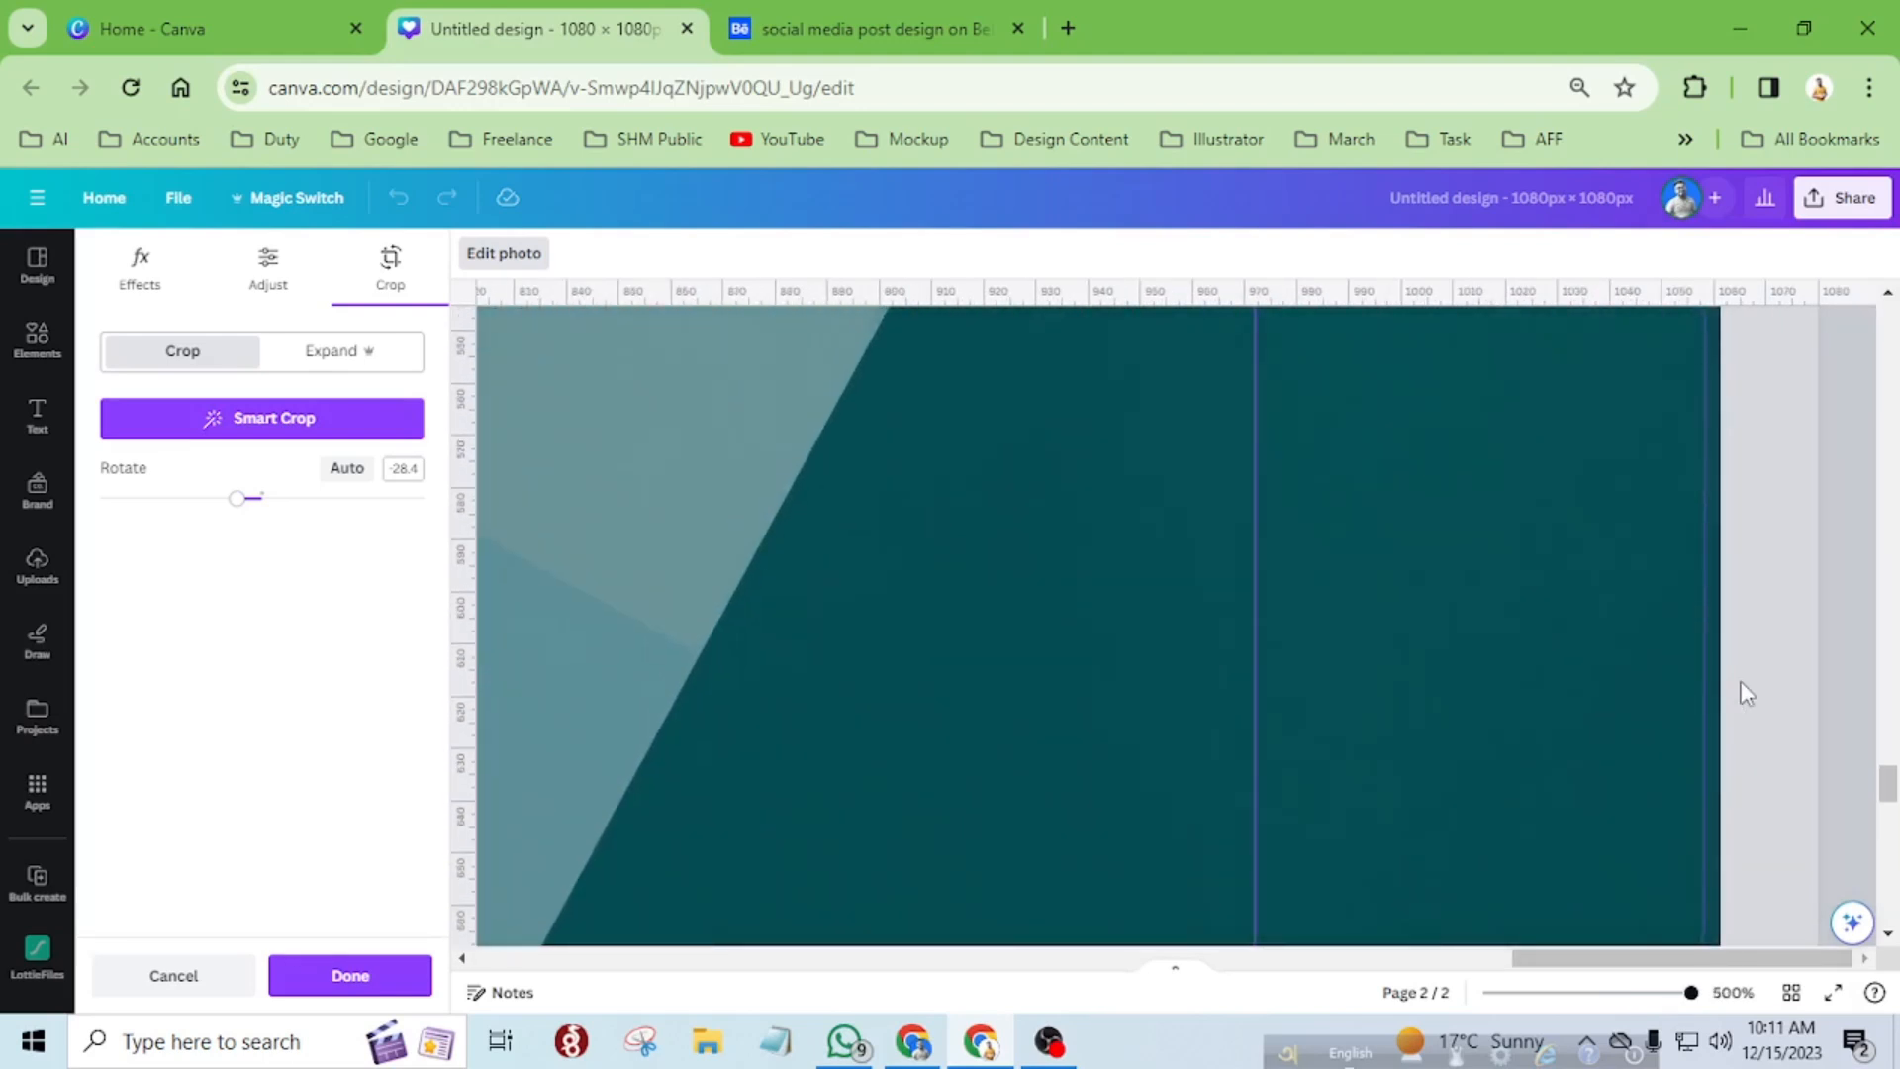
pyautogui.scroll(10, 1746, 693)
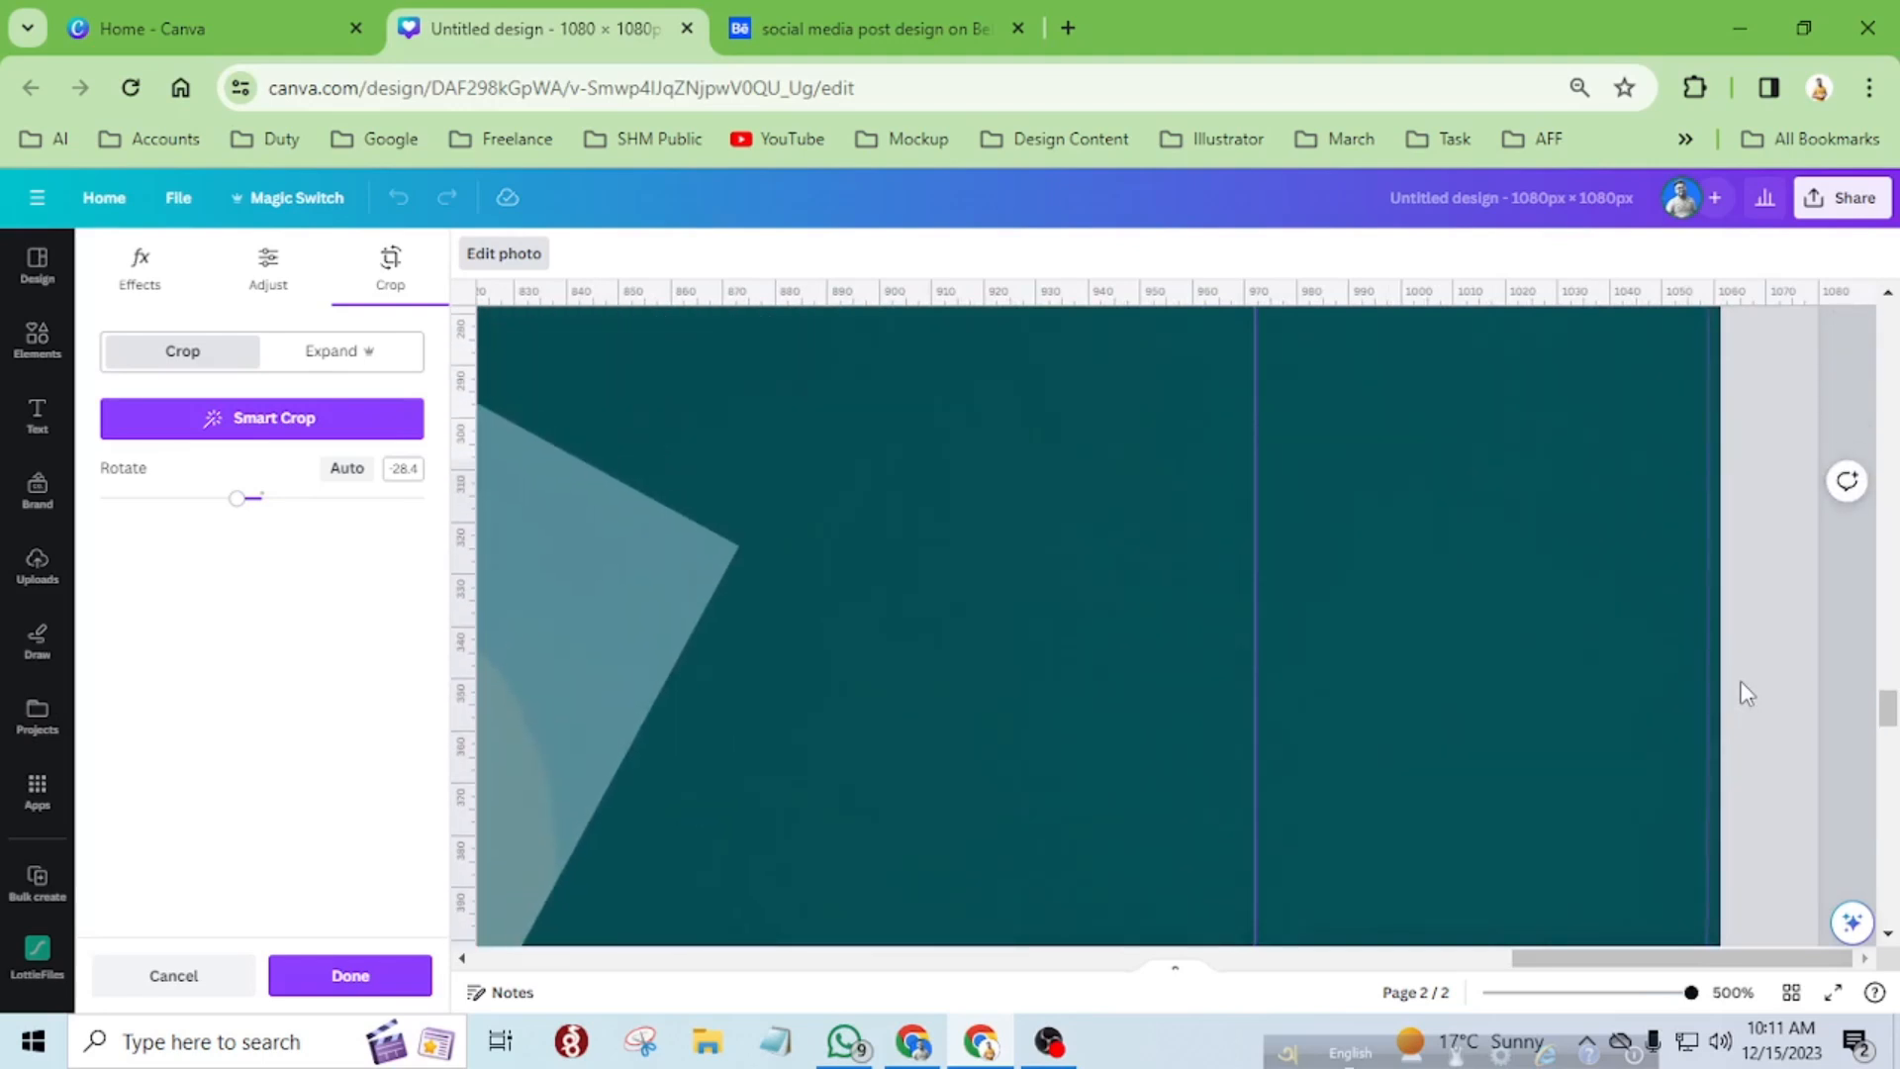
pyautogui.scroll(7, 1741, 683)
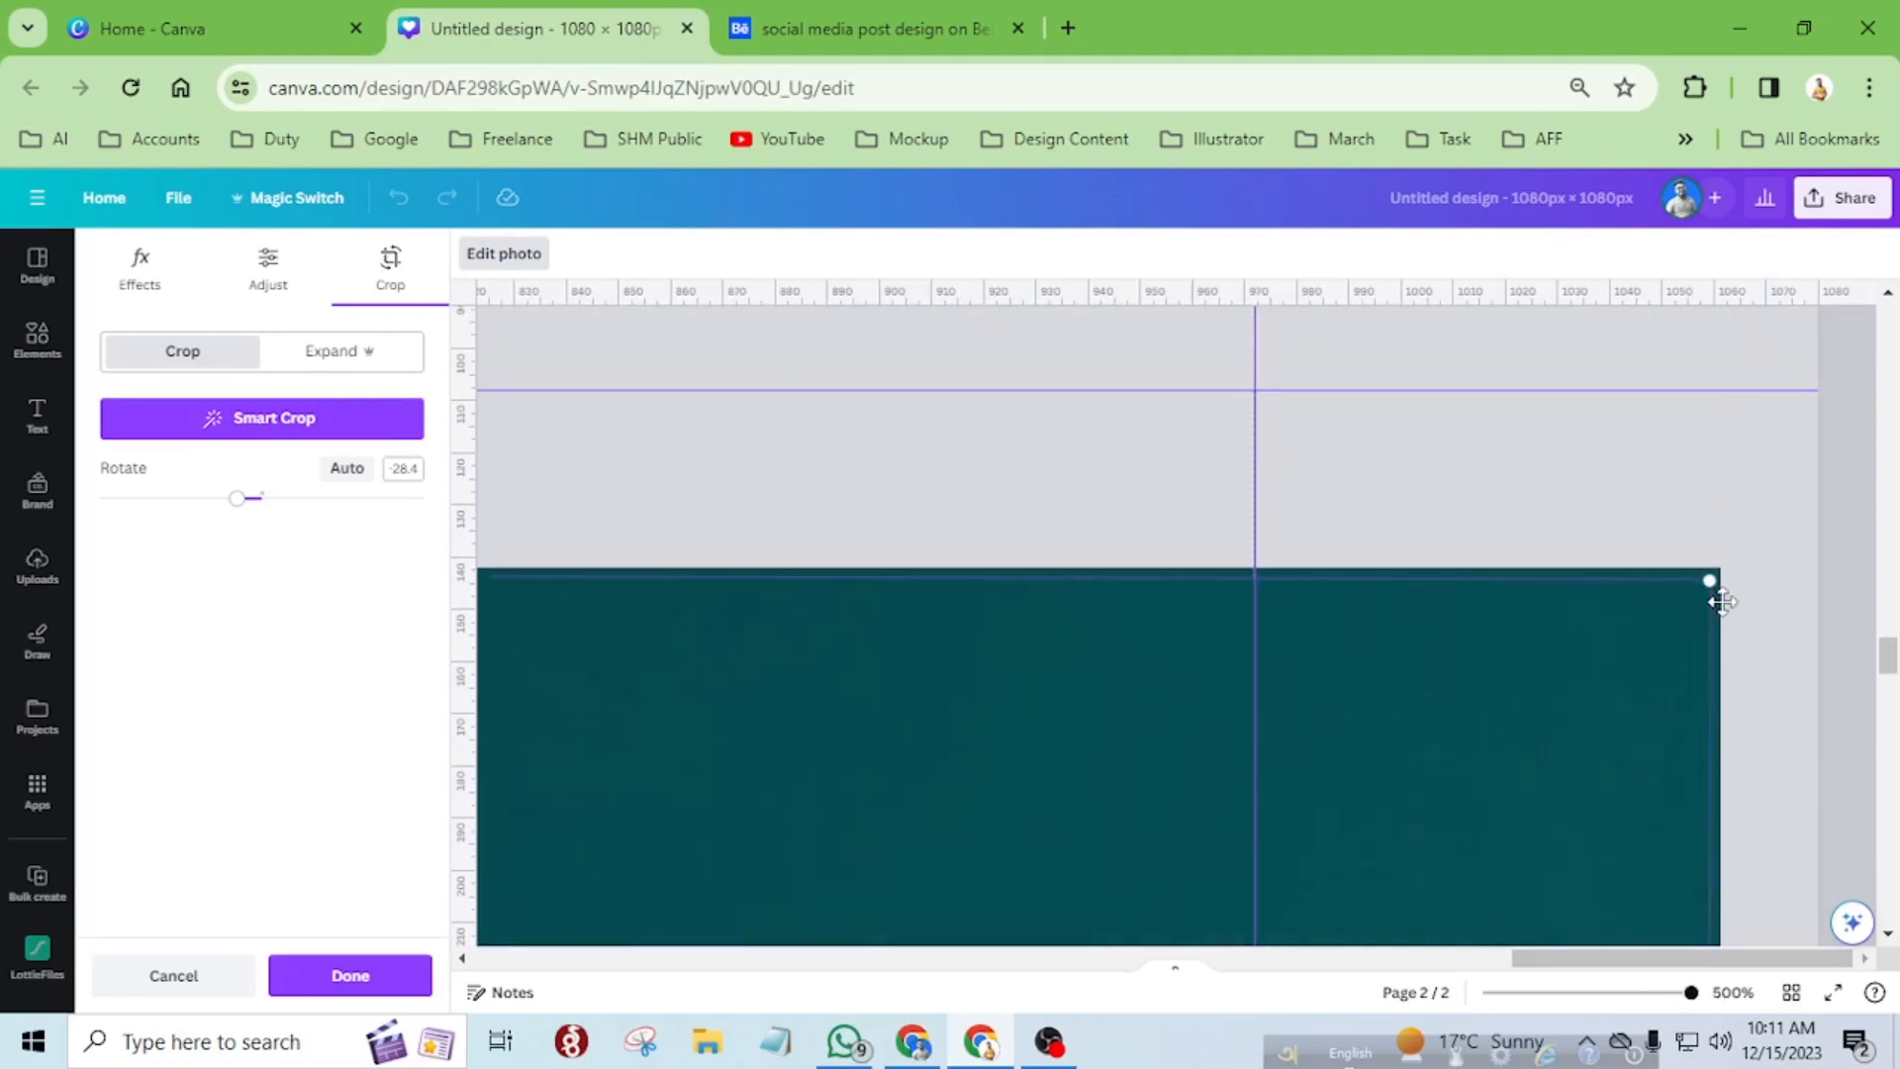
pyautogui.moveTo(1710, 580); pyautogui.dragTo(1722, 571)
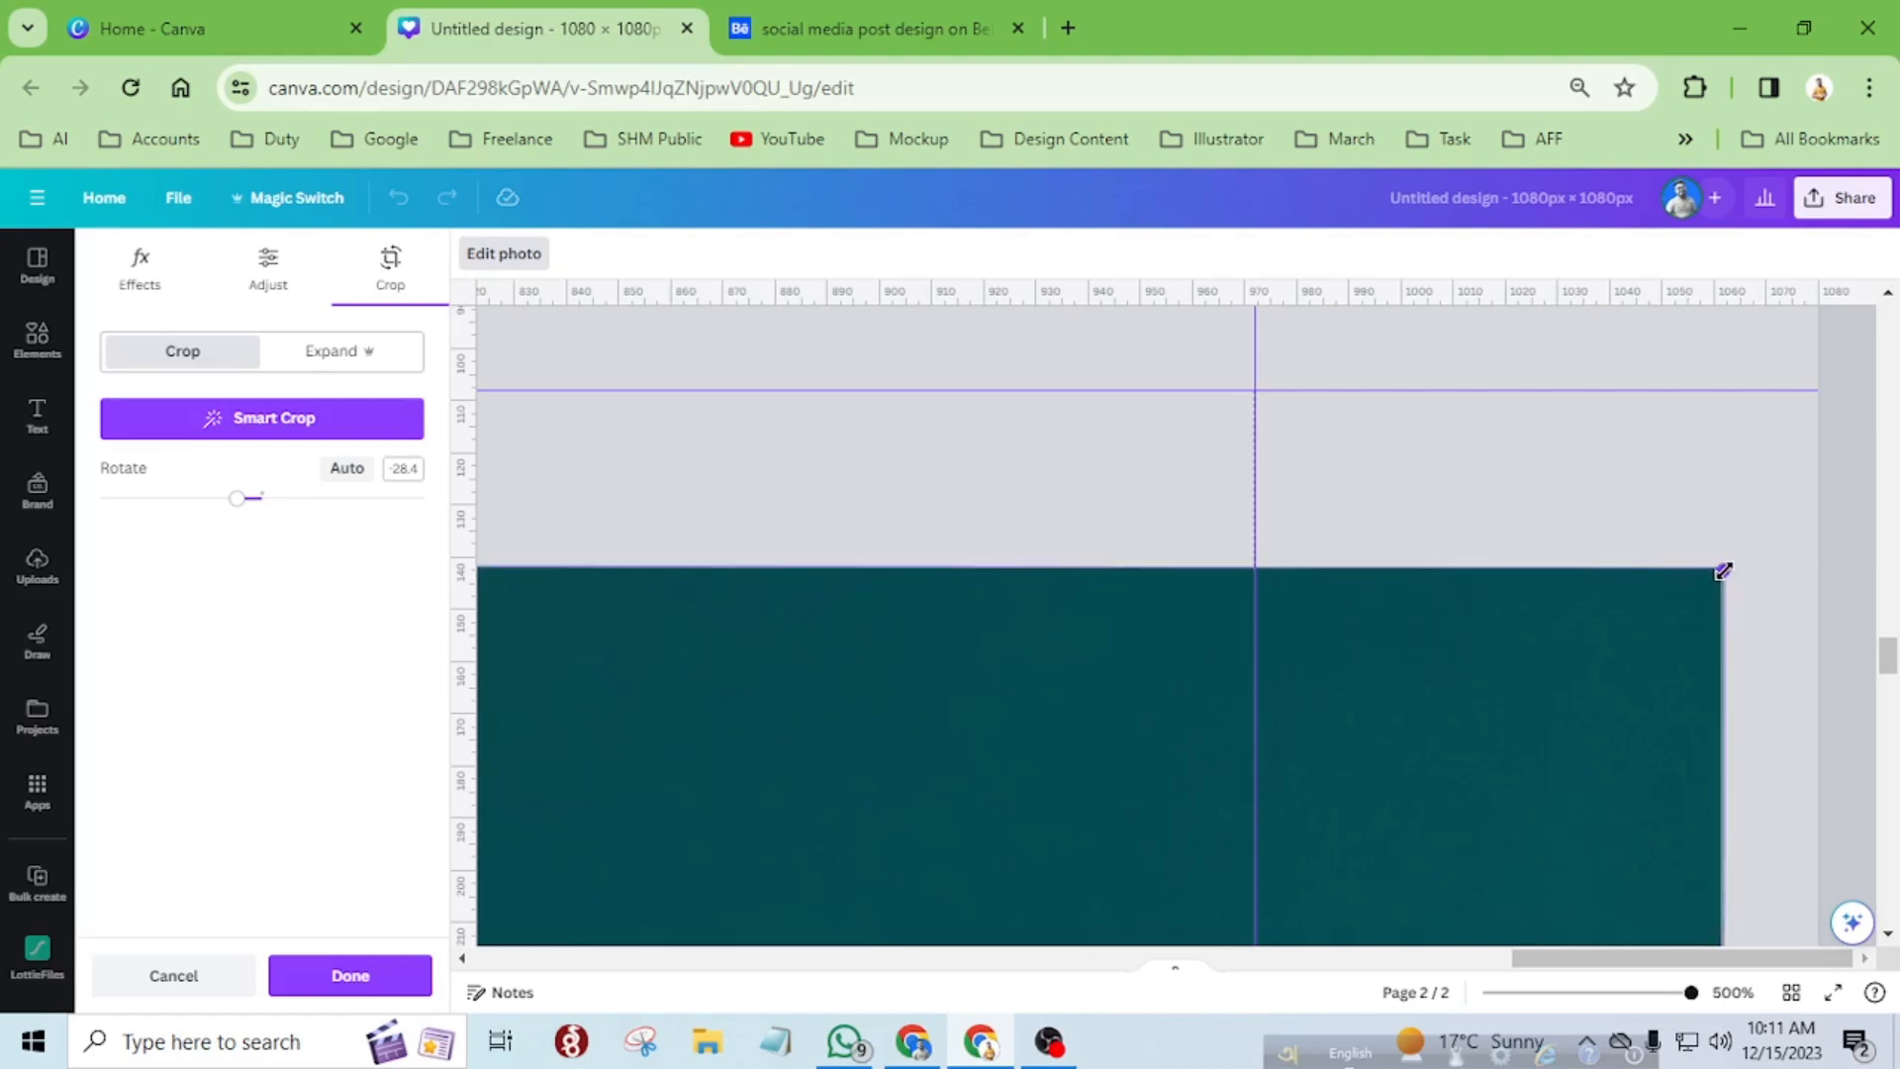
pyautogui.scroll(-10, 1570, 653)
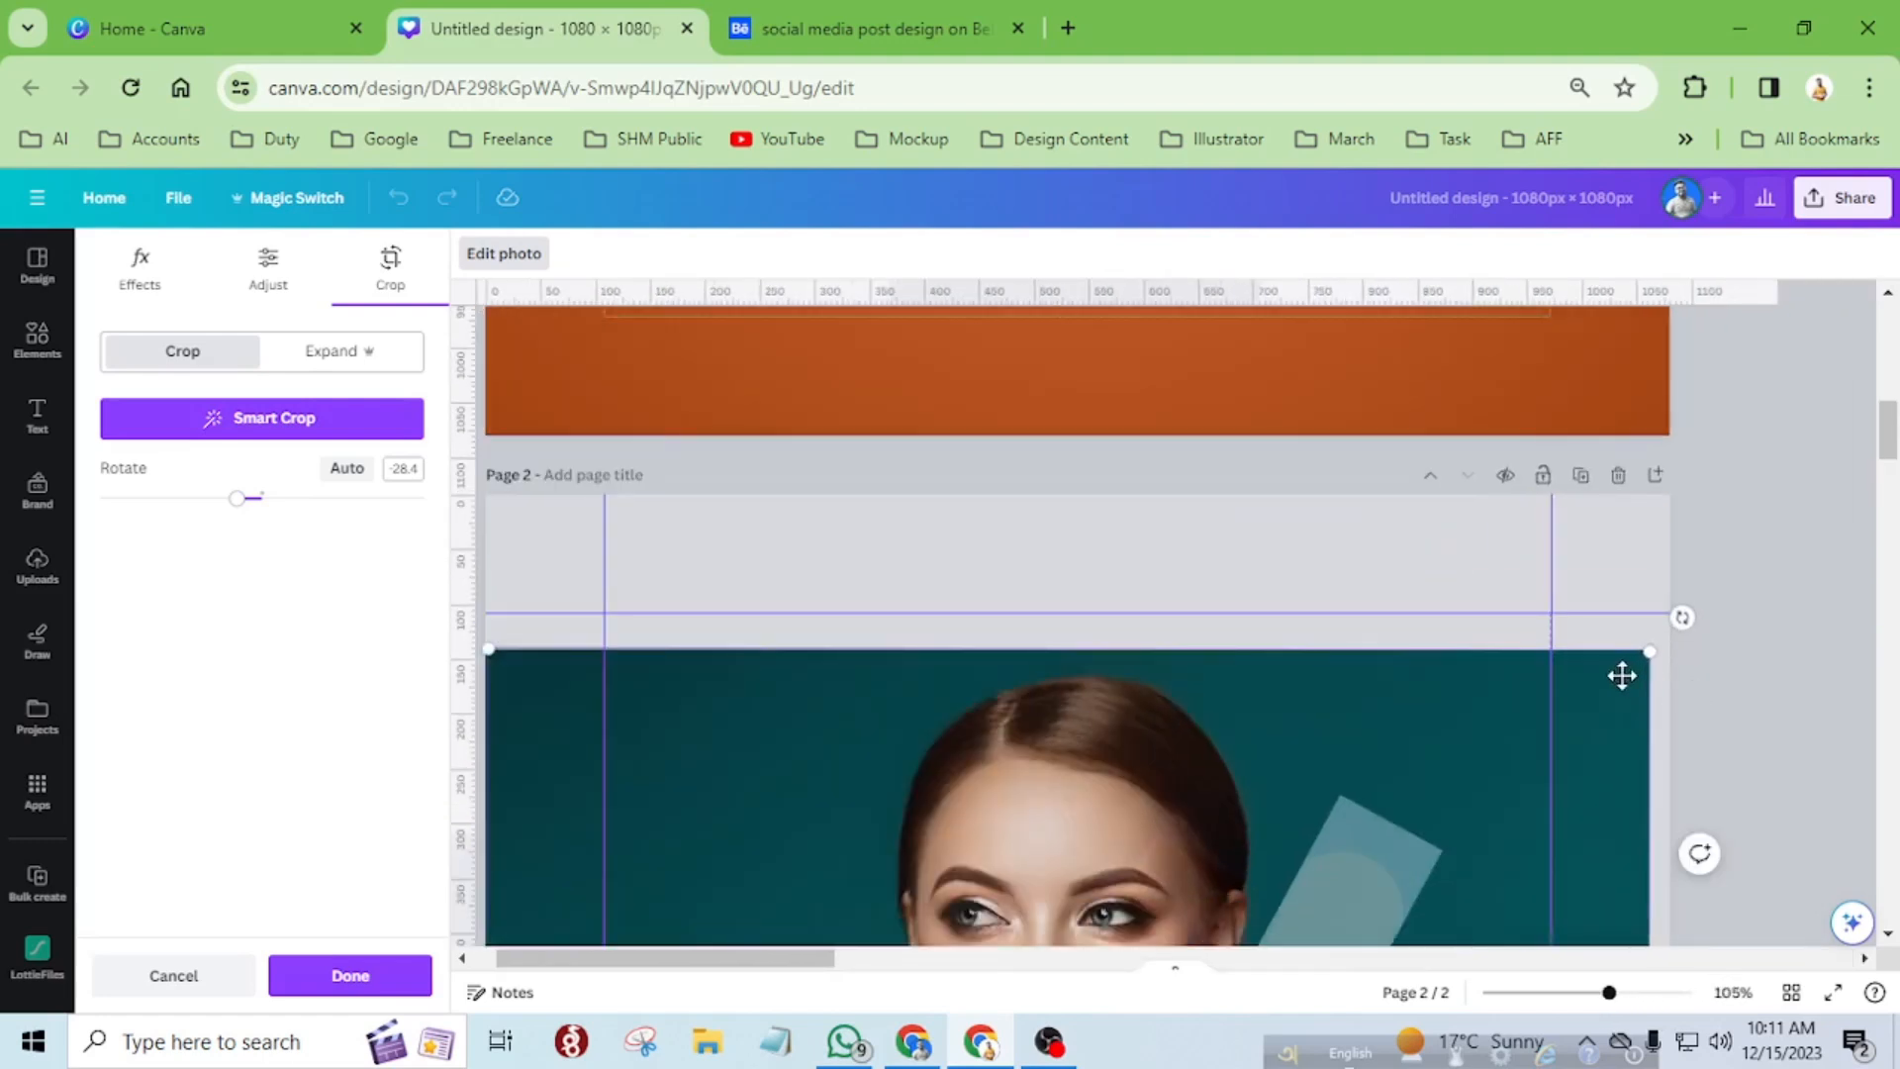
pyautogui.scroll(-3, 1621, 676)
pyautogui.scroll(-5, 1405, 648)
pyautogui.click(382, 980)
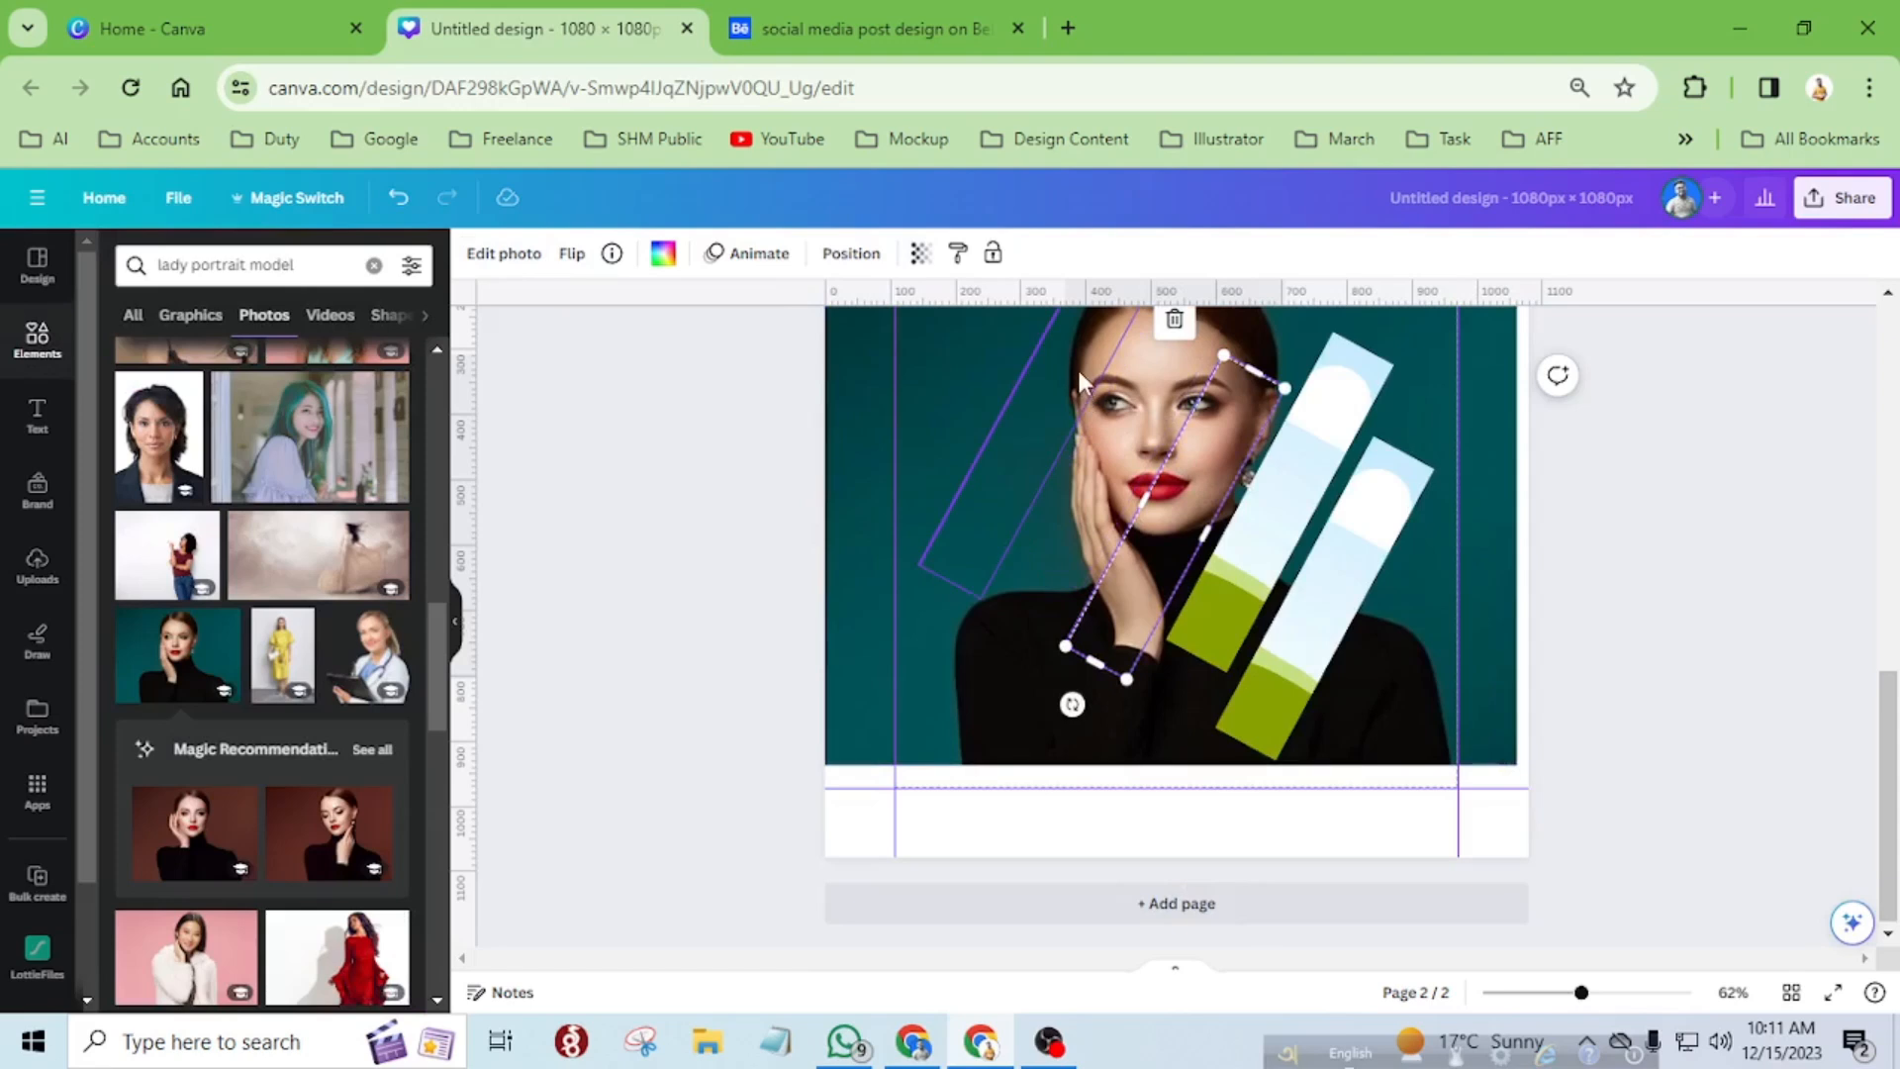
# Duplicate the background portrait again to fill the fourth diagonal strip.
pyautogui.click(1311, 477)
pyautogui.click(1477, 464)
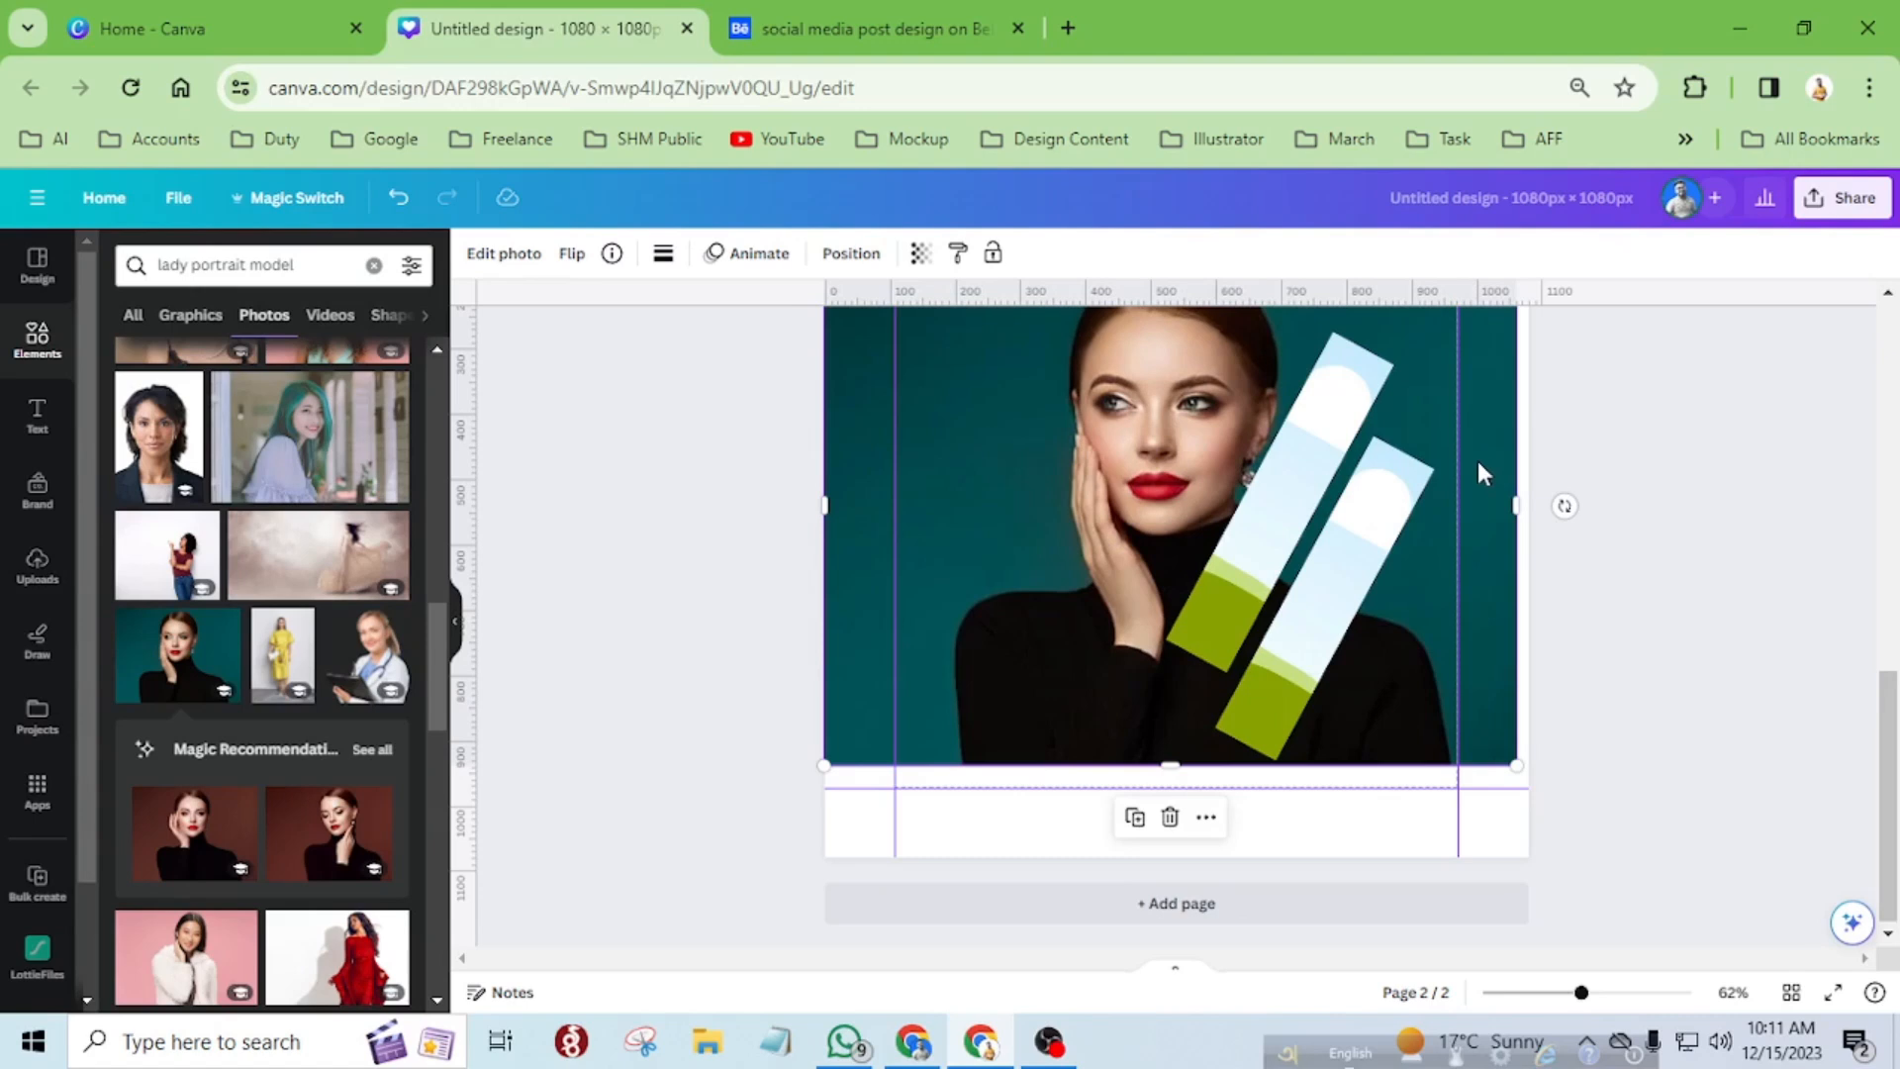
pyautogui.scroll(2, 1476, 461)
pyautogui.scroll(-1, 1050, 561)
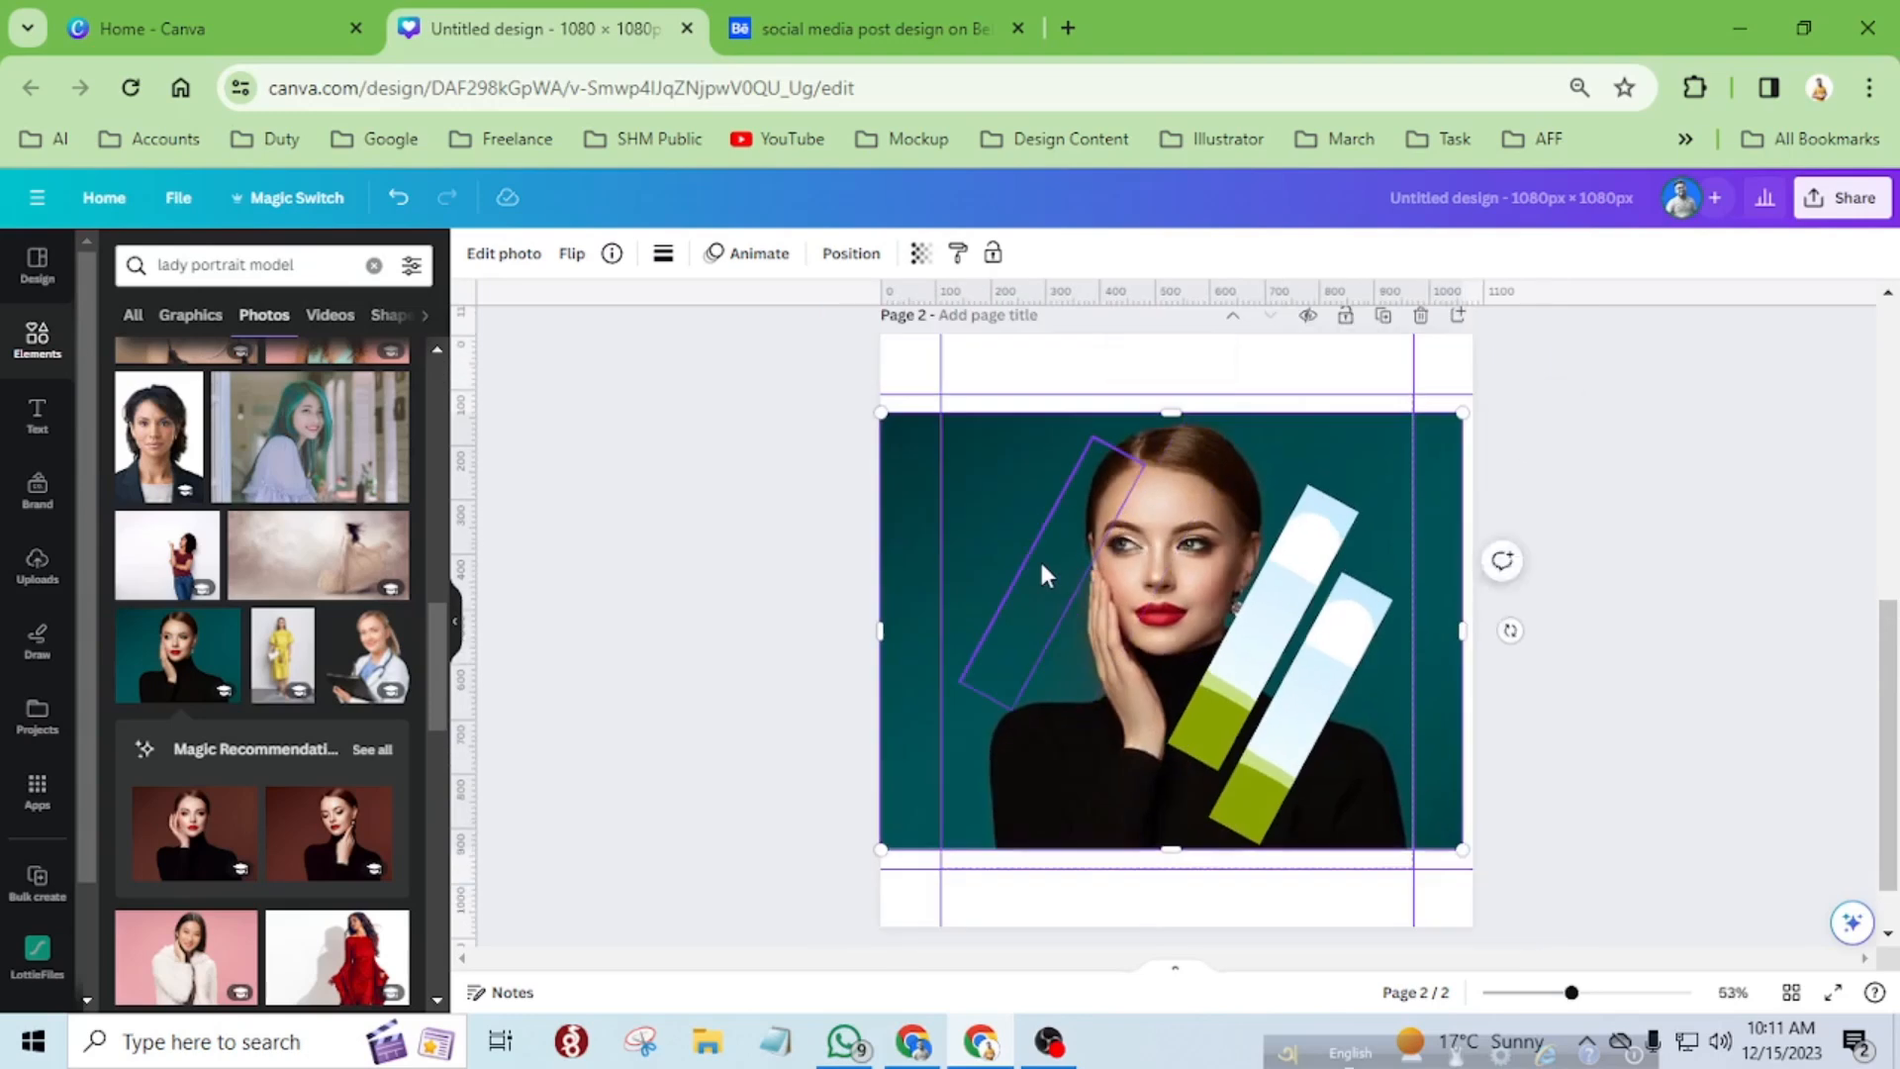
pyautogui.click(1133, 364)
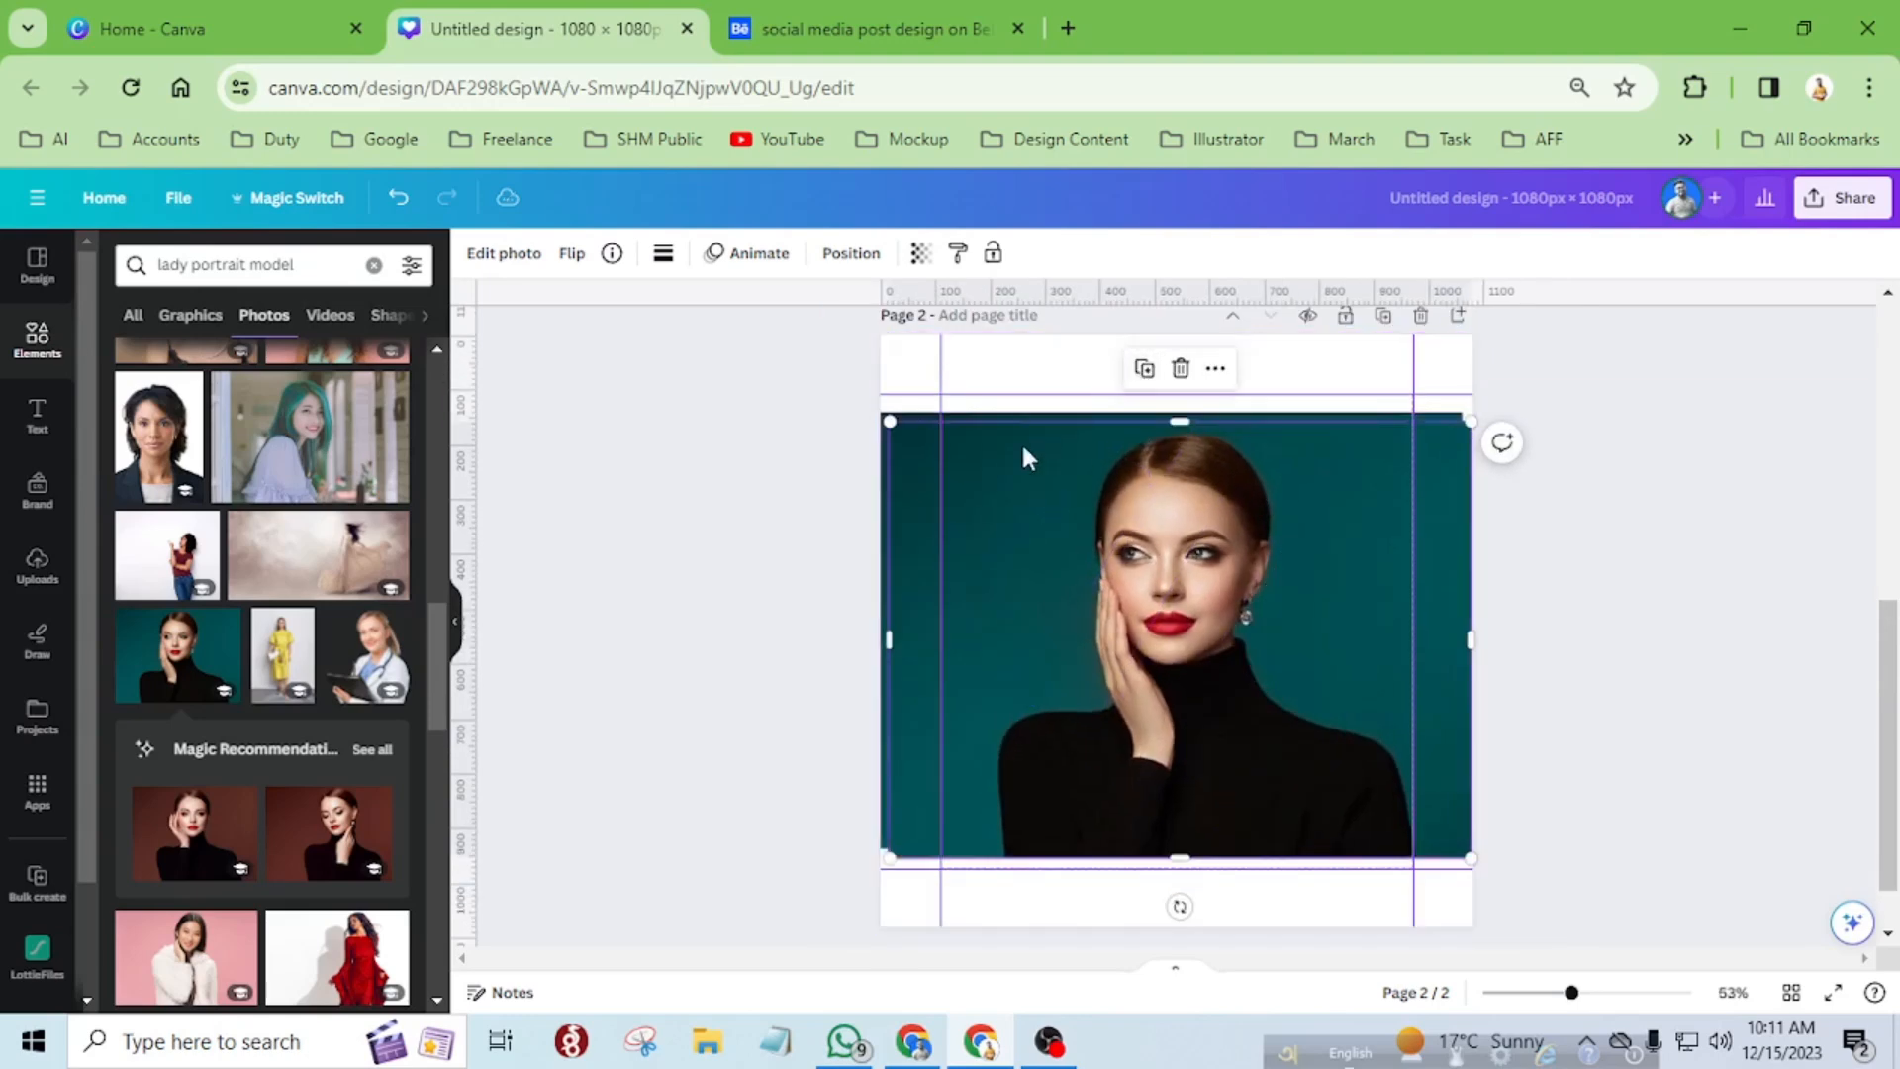
# Crop the fourth strip's photo, enlarging it to the background portrait's lower-left corner and rotating it to -28.3°.
pyautogui.doubleClick(1035, 447)
pyautogui.scroll(5, 1217, 386)
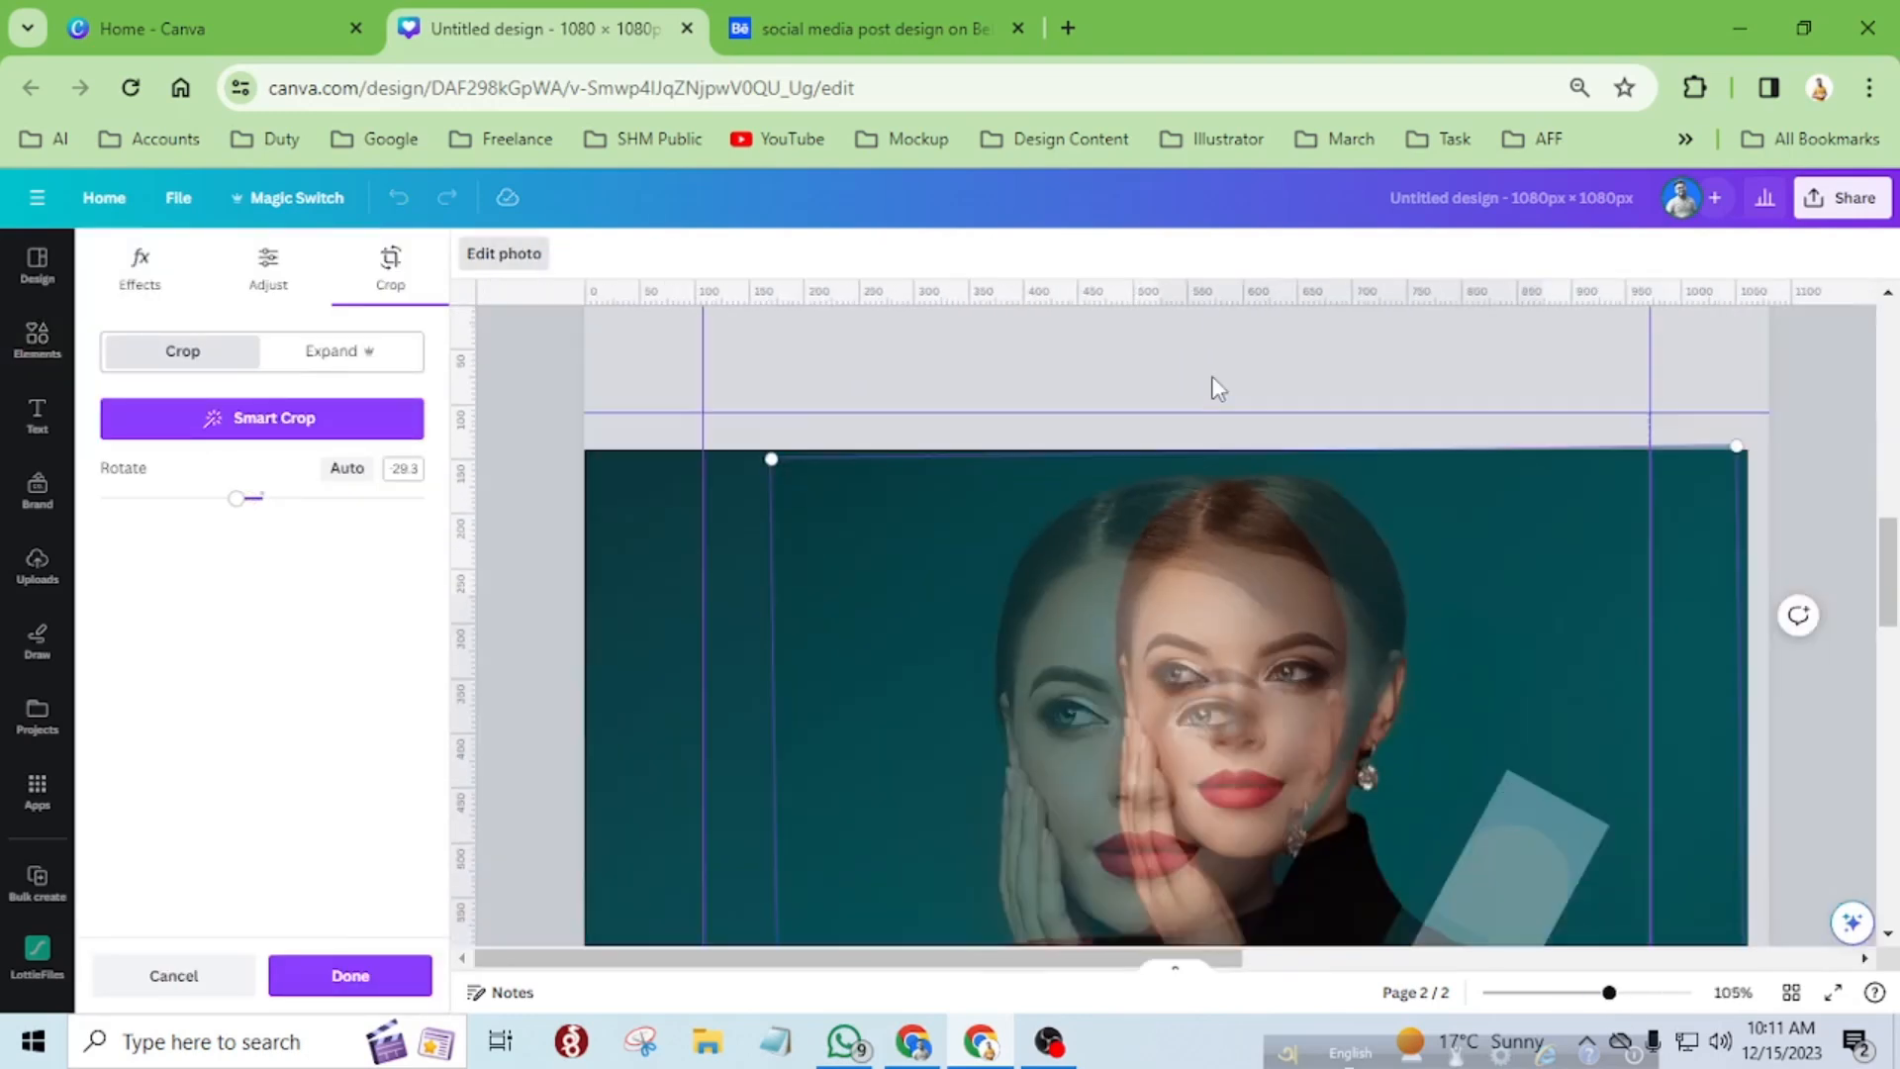
pyautogui.scroll(-5, 1215, 386)
pyautogui.scroll(5, 804, 395)
pyautogui.moveTo(865, 442); pyautogui.dragTo(560, 679)
pyautogui.scroll(2, 1001, 664)
pyautogui.scroll(-2, 1001, 663)
pyautogui.moveTo(1531, 701)
pyautogui.mouseDown()
pyautogui.moveTo(1531, 738)
pyautogui.moveTo(1517, 720)
pyautogui.mouseUp()
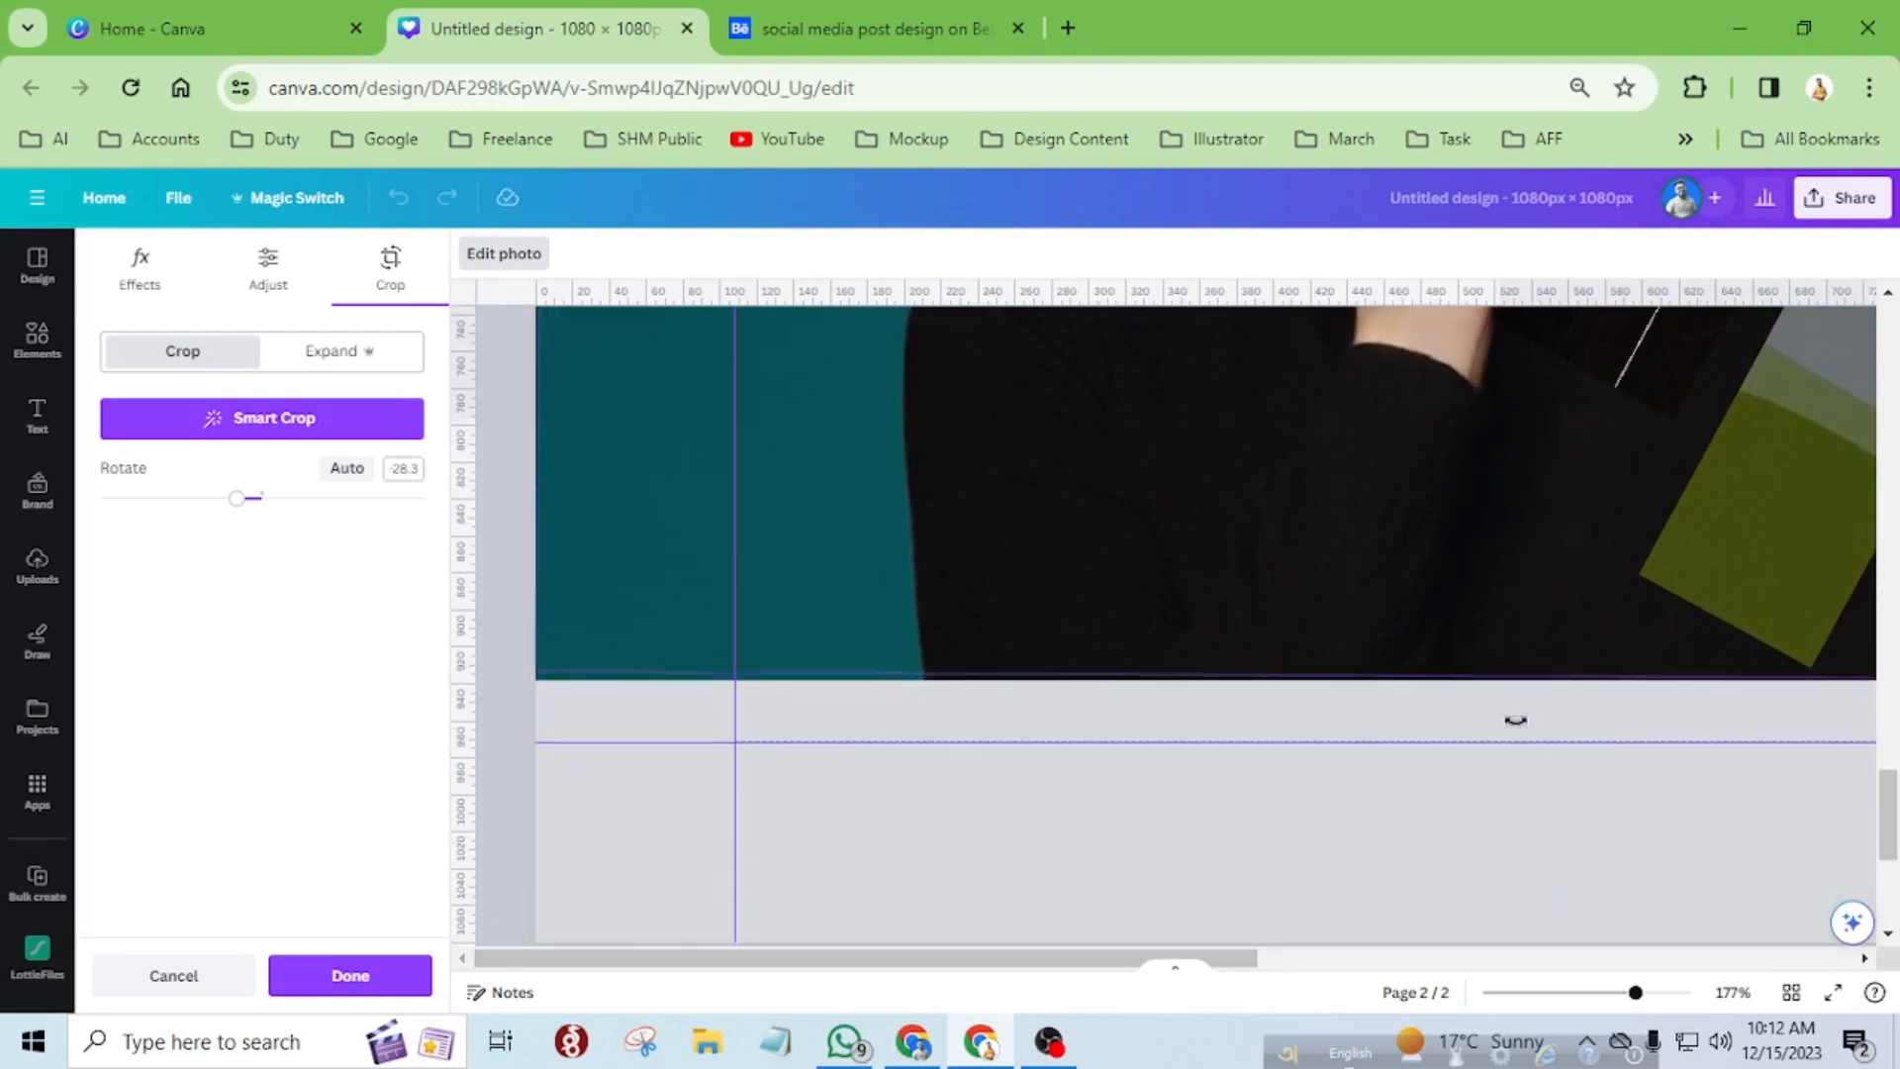
# Fine-tune the fourth strip's photo to a -28.5° rotation with its upper-right corner on the background portrait's corner.
pyautogui.scroll(-4, 1517, 714)
pyautogui.scroll(5, 1504, 645)
pyautogui.scroll(-5, 1504, 645)
pyautogui.scroll(6, 1825, 639)
pyautogui.scroll(-6, 1825, 639)
pyautogui.scroll(-3, 1501, 577)
pyautogui.scroll(3, 1549, 615)
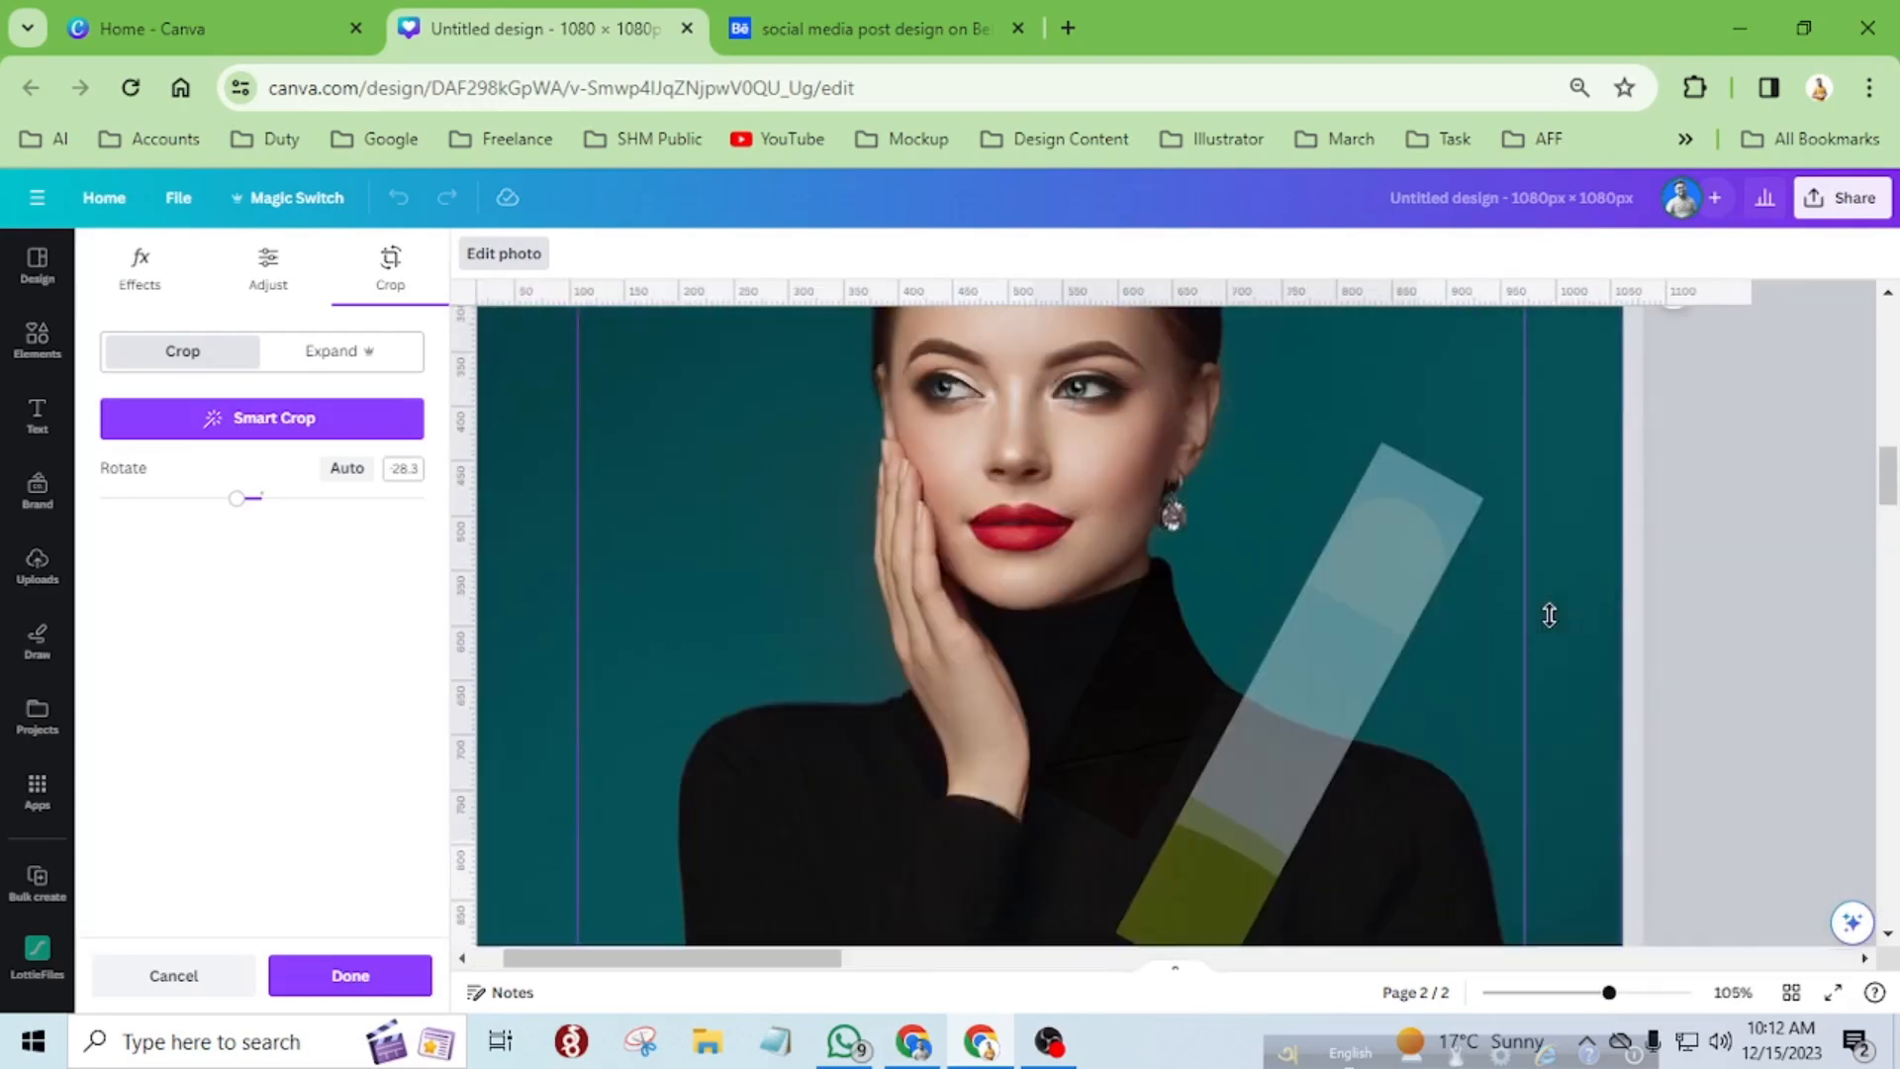
pyautogui.scroll(-5, 1549, 614)
pyautogui.scroll(8, 1379, 352)
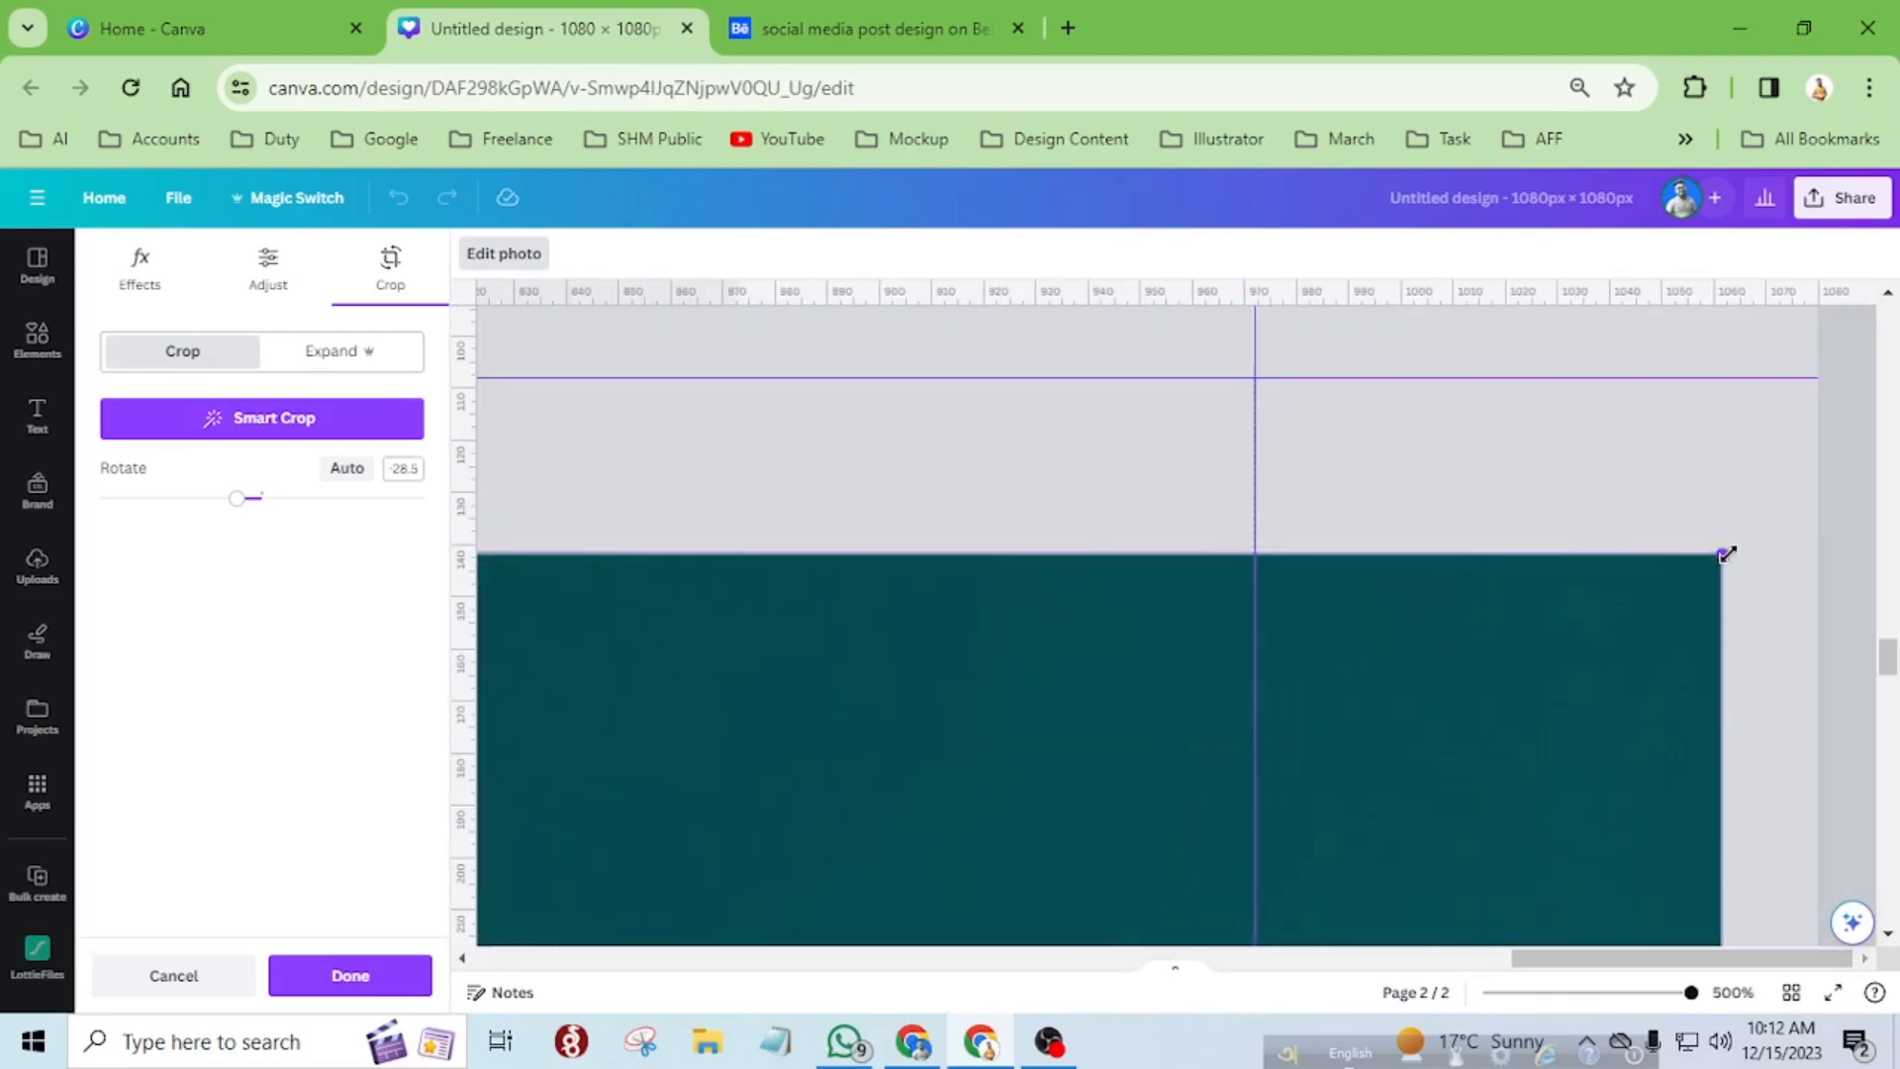
pyautogui.scroll(-8, 1726, 554)
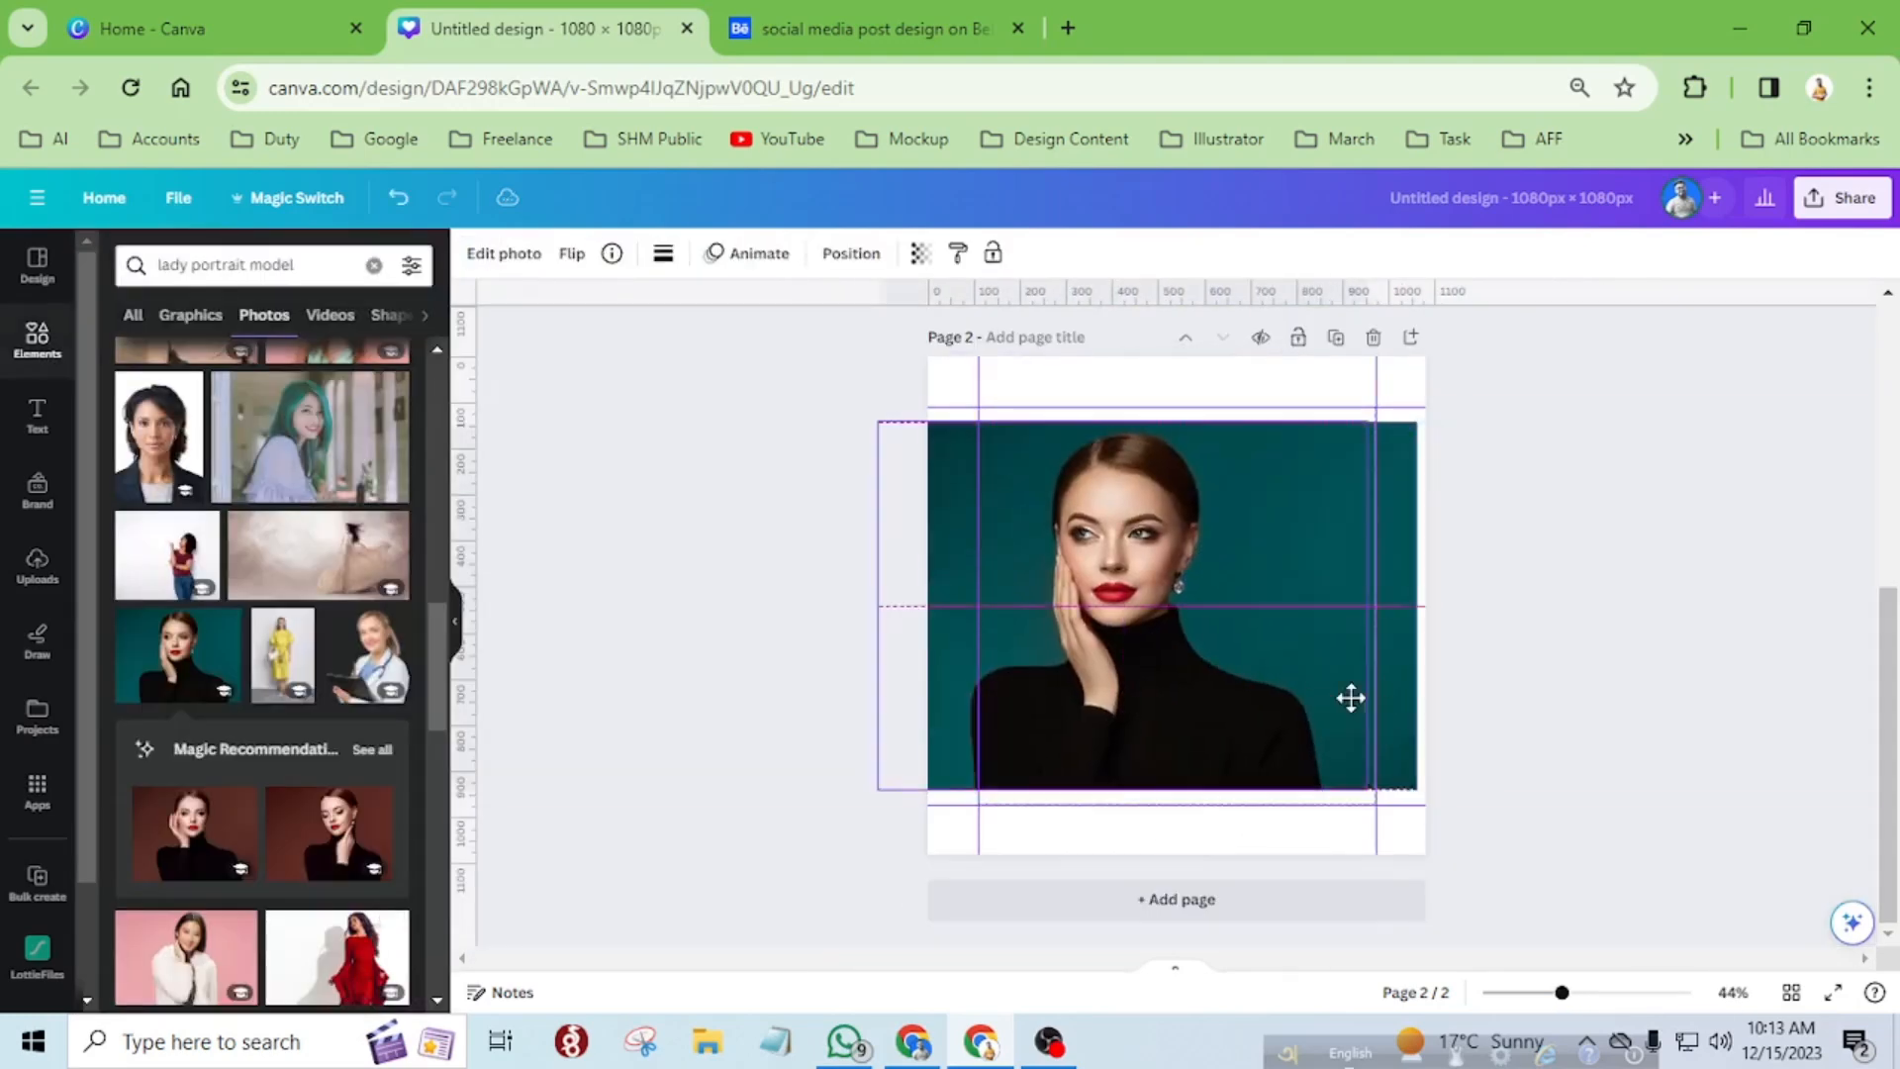
# Open the fifth strip's photo for cropping, then reposition and enlarge it toward the background portrait's upper-left corner.
pyautogui.doubleClick(1348, 691)
pyautogui.moveTo(1213, 808); pyautogui.dragTo(1280, 822)
pyautogui.moveTo(1126, 556); pyautogui.dragTo(955, 425)
pyautogui.scroll(8, 965, 420)
pyautogui.moveTo(852, 496); pyautogui.dragTo(794, 474)
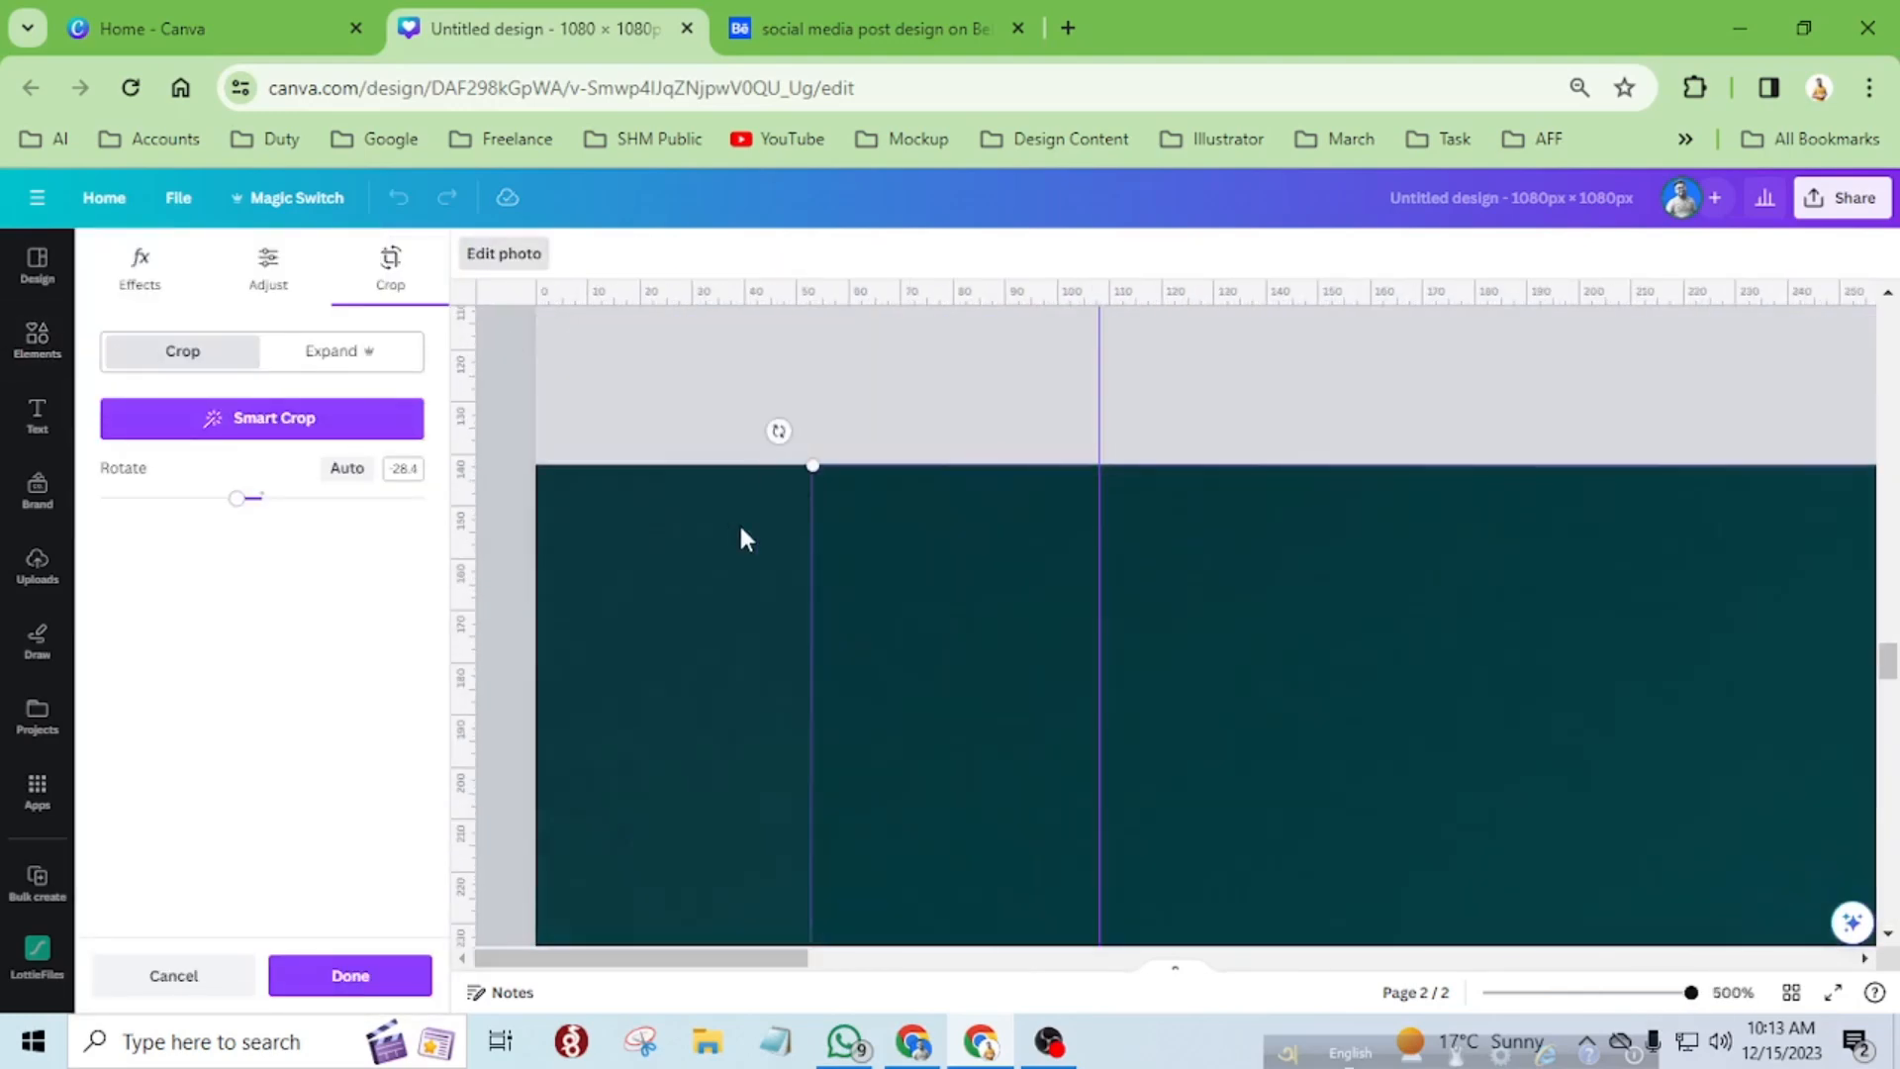
# Adjust the fifth strip's photo until its upper-left corner meets the background portrait's upper-left corner.
pyautogui.scroll(-8, 796, 475)
pyautogui.scroll(5, 644, 596)
pyautogui.moveTo(645, 595); pyautogui.dragTo(637, 598)
pyautogui.scroll(-5, 637, 597)
pyautogui.scroll(6, 471, 505)
pyautogui.moveTo(727, 451); pyautogui.dragTo(582, 451)
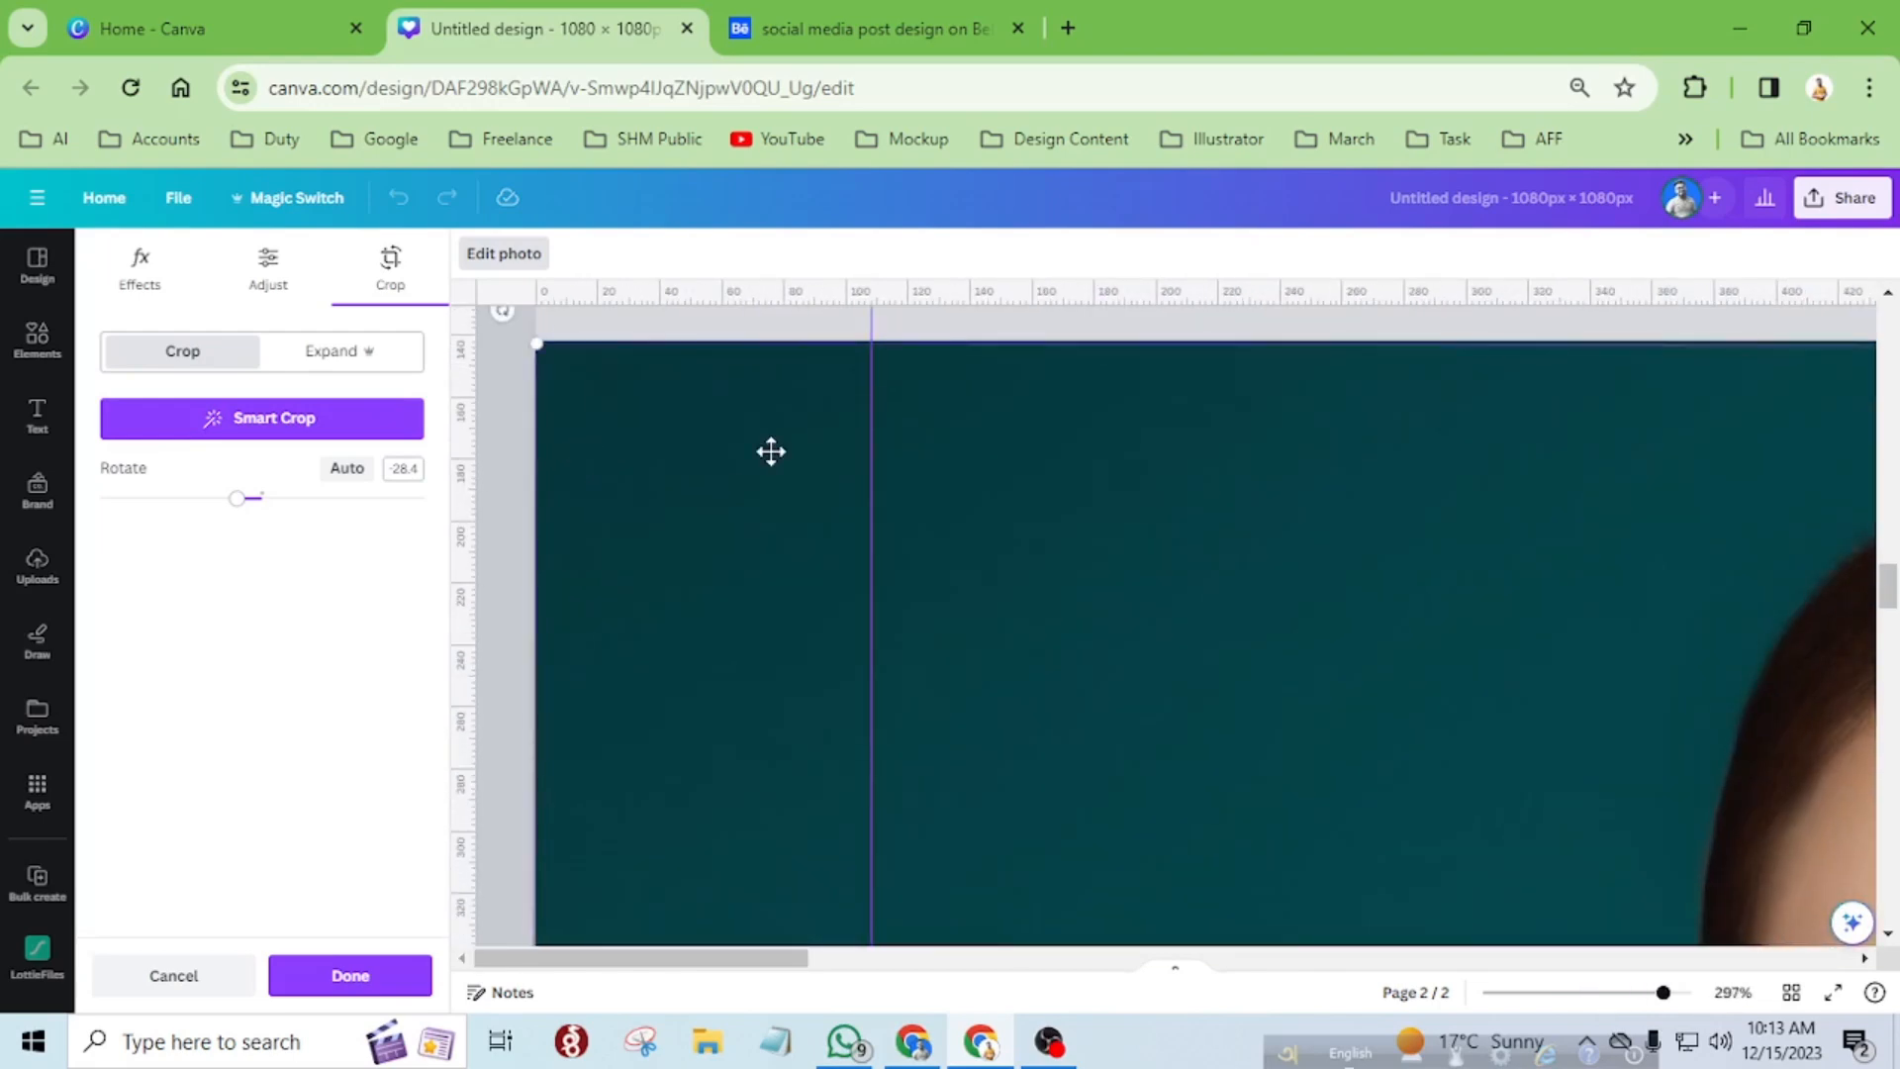
# Check the fifth strip's photo against the background portrait's edges and apply the crop.
pyautogui.scroll(-5, 582, 451)
pyautogui.scroll(6, 534, 494)
pyautogui.scroll(-3, 534, 505)
pyautogui.scroll(-4, 1103, 555)
pyautogui.scroll(8, 1640, 557)
pyautogui.scroll(3, 1641, 557)
pyautogui.scroll(-8, 1583, 559)
pyautogui.scroll(-7, 644, 615)
pyautogui.scroll(7, 1445, 560)
pyautogui.scroll(8, 495, 487)
pyautogui.scroll(-5, 875, 556)
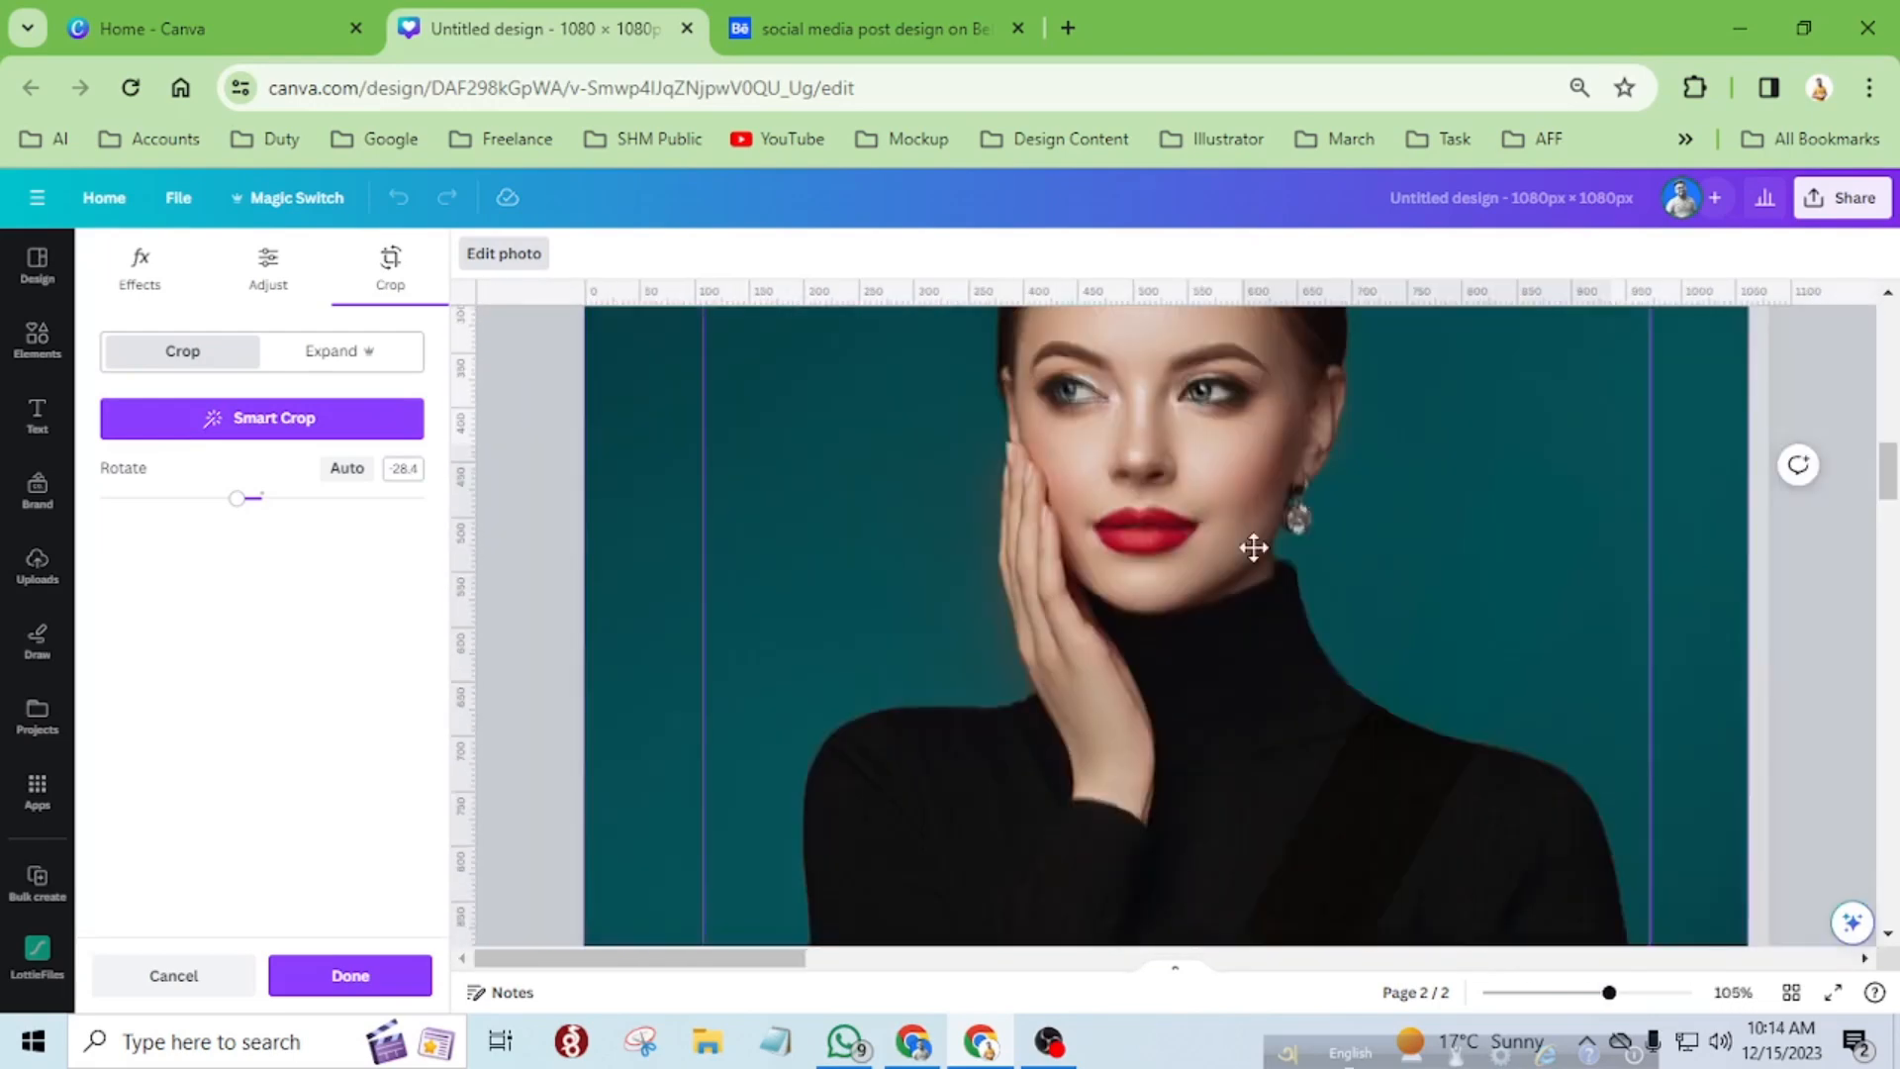
pyautogui.scroll(11, 1721, 583)
pyautogui.scroll(-5, 1699, 610)
pyautogui.scroll(-8, 1599, 657)
pyautogui.scroll(-4, 1599, 657)
pyautogui.click(350, 975)
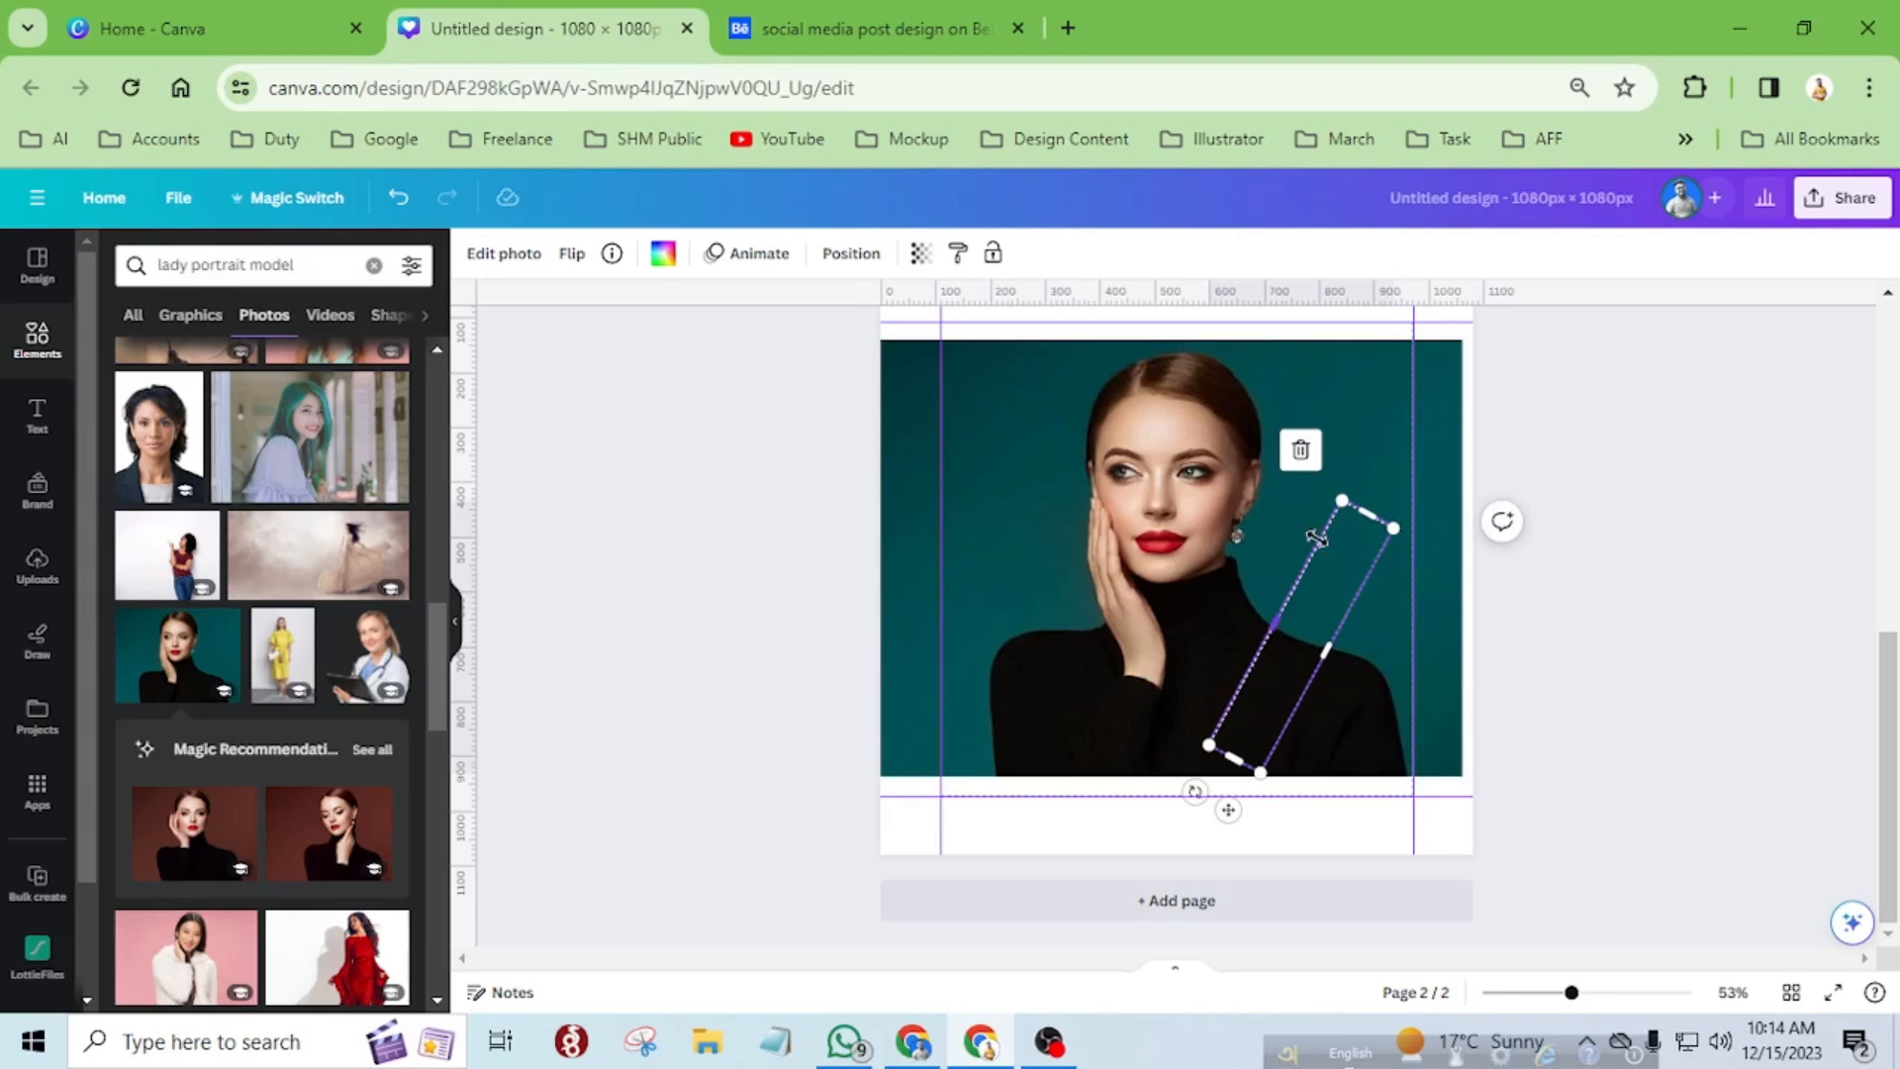
# Delete the full-size background portrait so that only the five diagonal photo strips remain on page 2.
pyautogui.moveTo(1326, 605); pyautogui.dragTo(1087, 460)
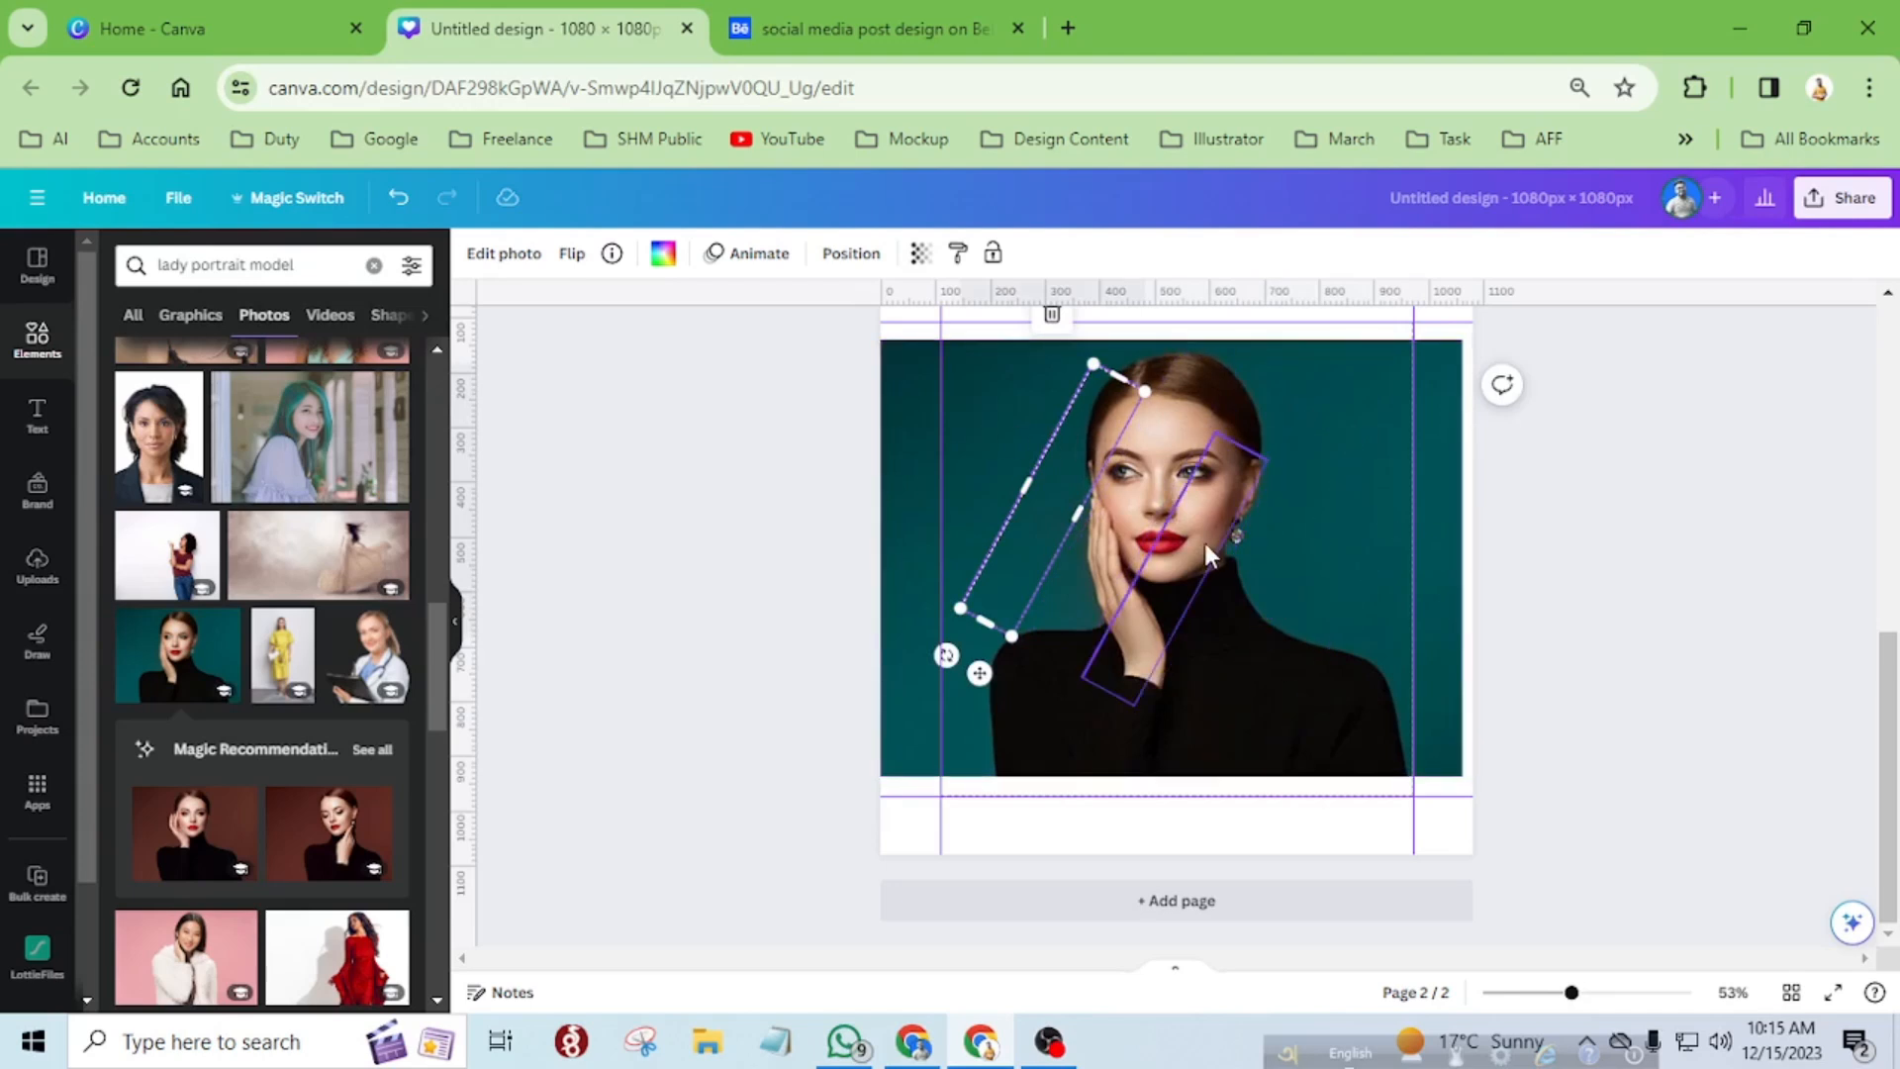
pyautogui.click(1450, 410)
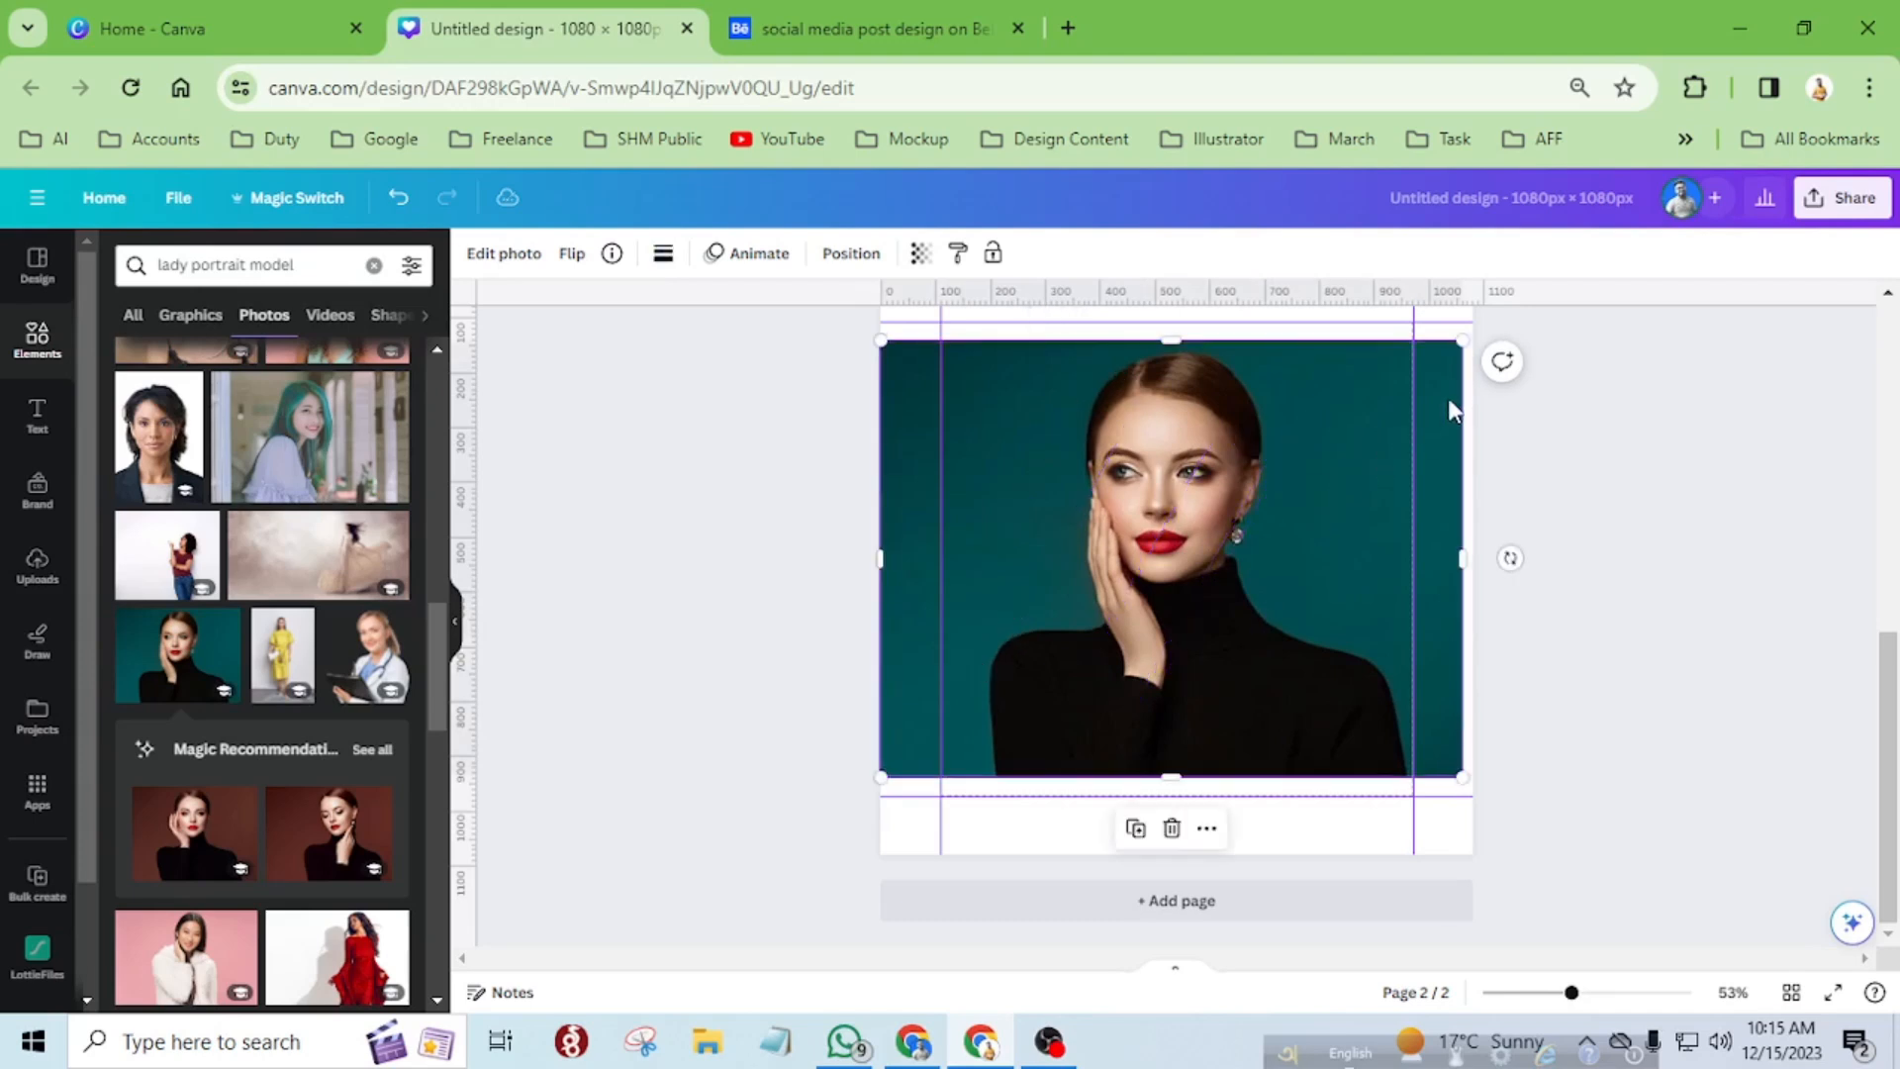
pyautogui.click(1171, 829)
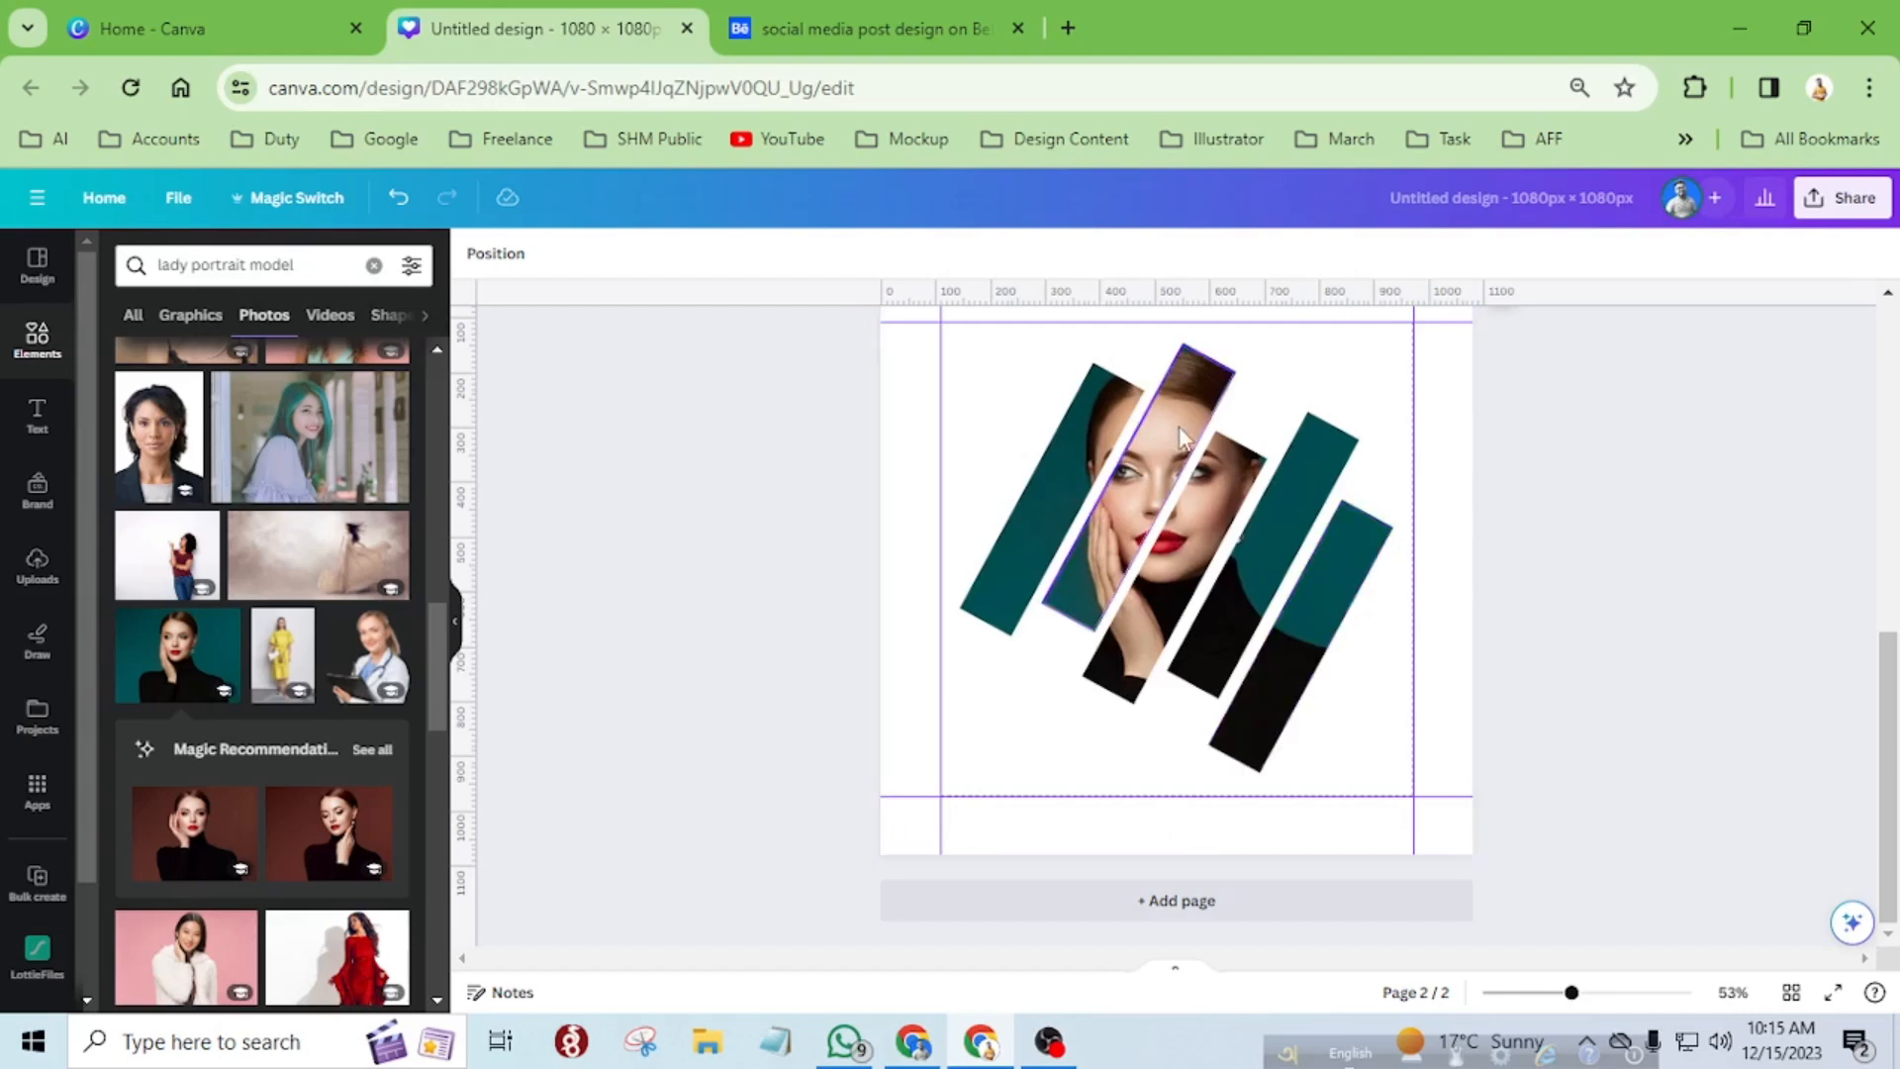
# Remove all four vertical and horizontal ruler guides from page 2.
pyautogui.scroll(-2, 1061, 554)
pyautogui.moveTo(1004, 519); pyautogui.dragTo(882, 521)
pyautogui.moveTo(1342, 486); pyautogui.dragTo(1598, 484)
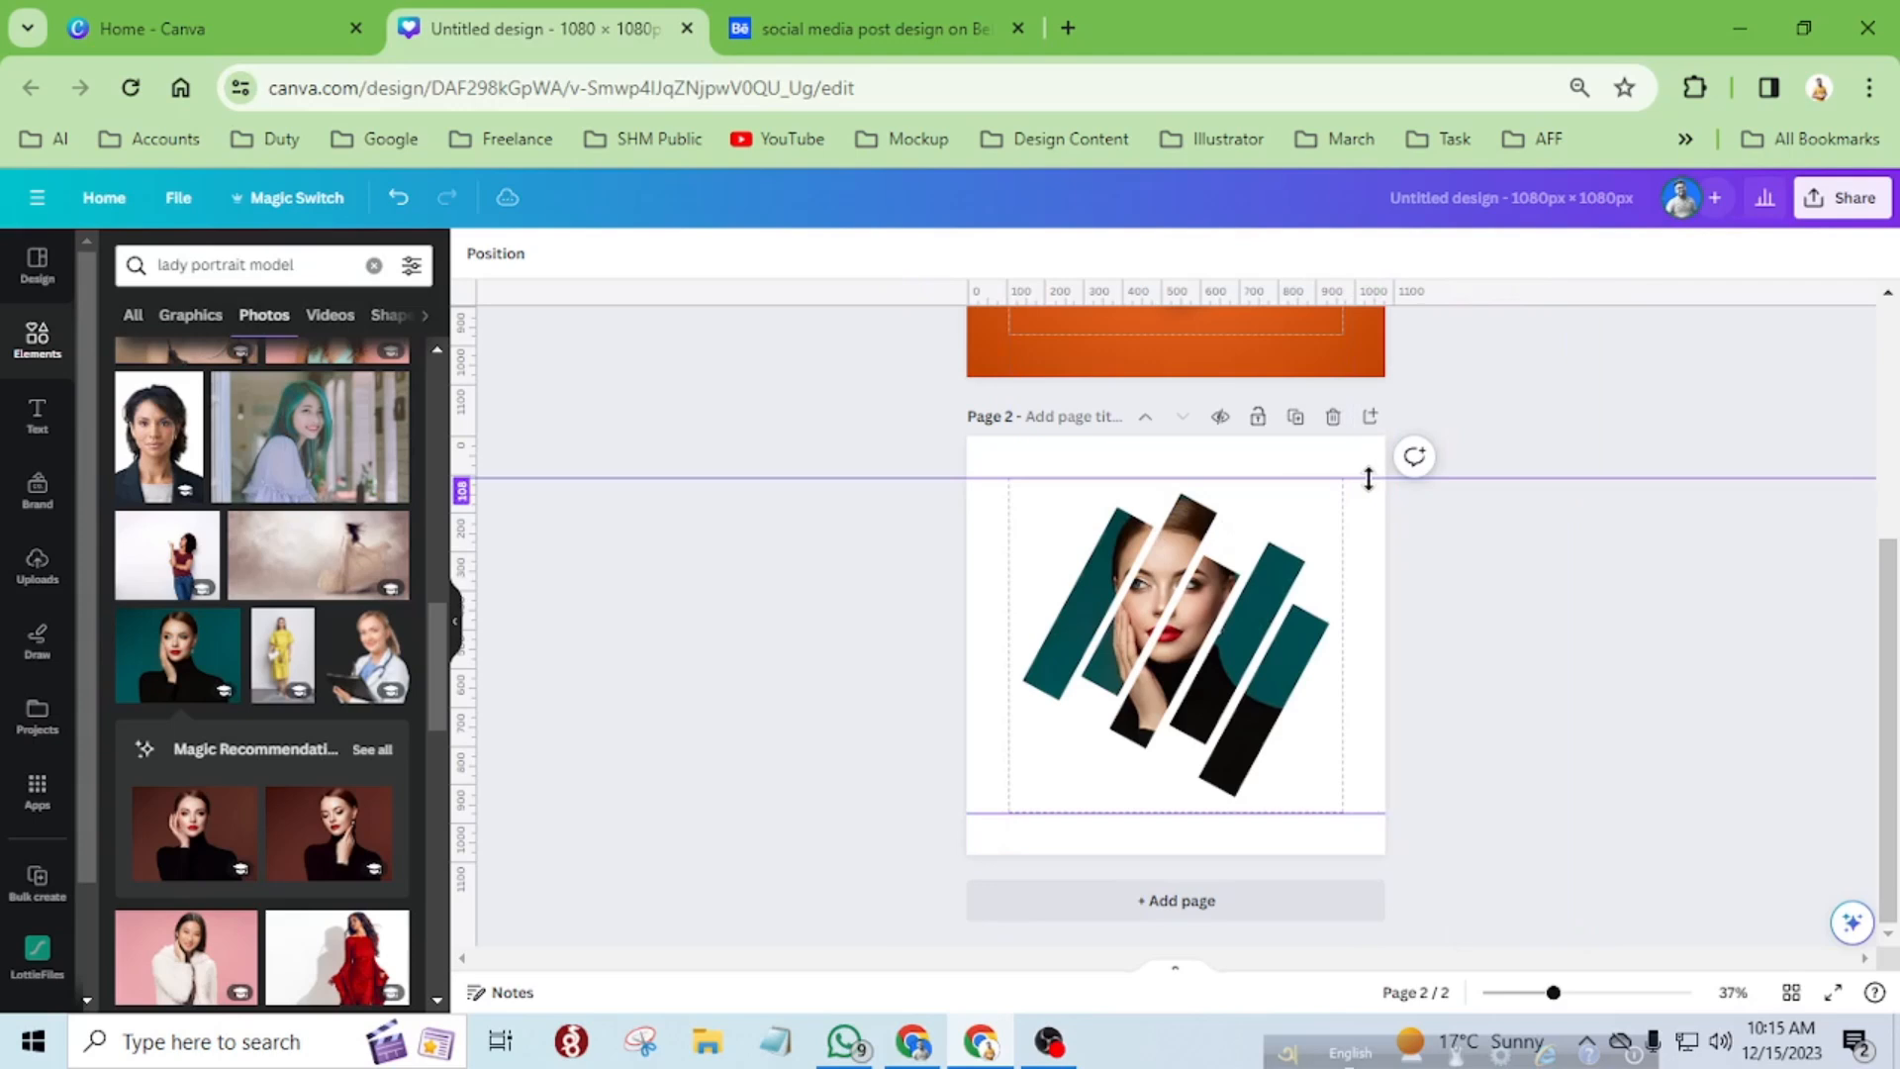
pyautogui.moveTo(1363, 477); pyautogui.dragTo(1336, 894)
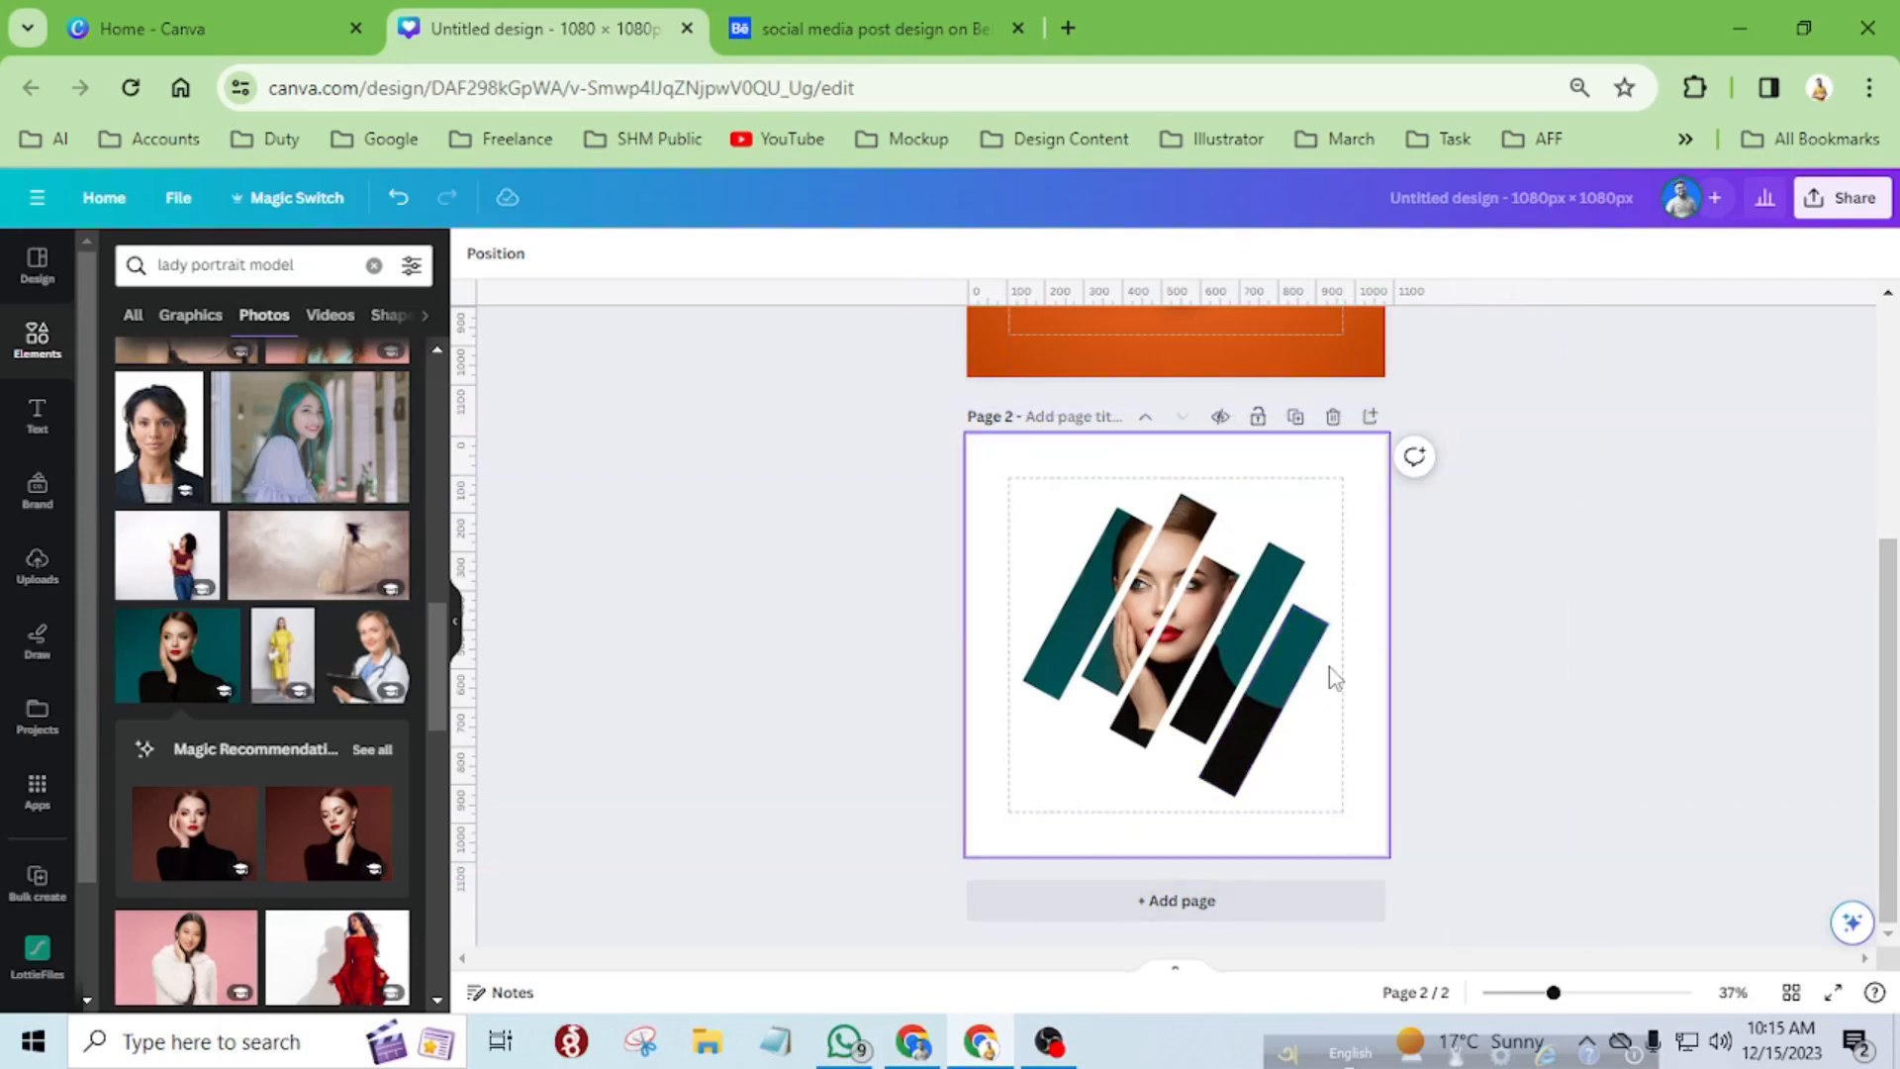
pyautogui.click(1344, 827)
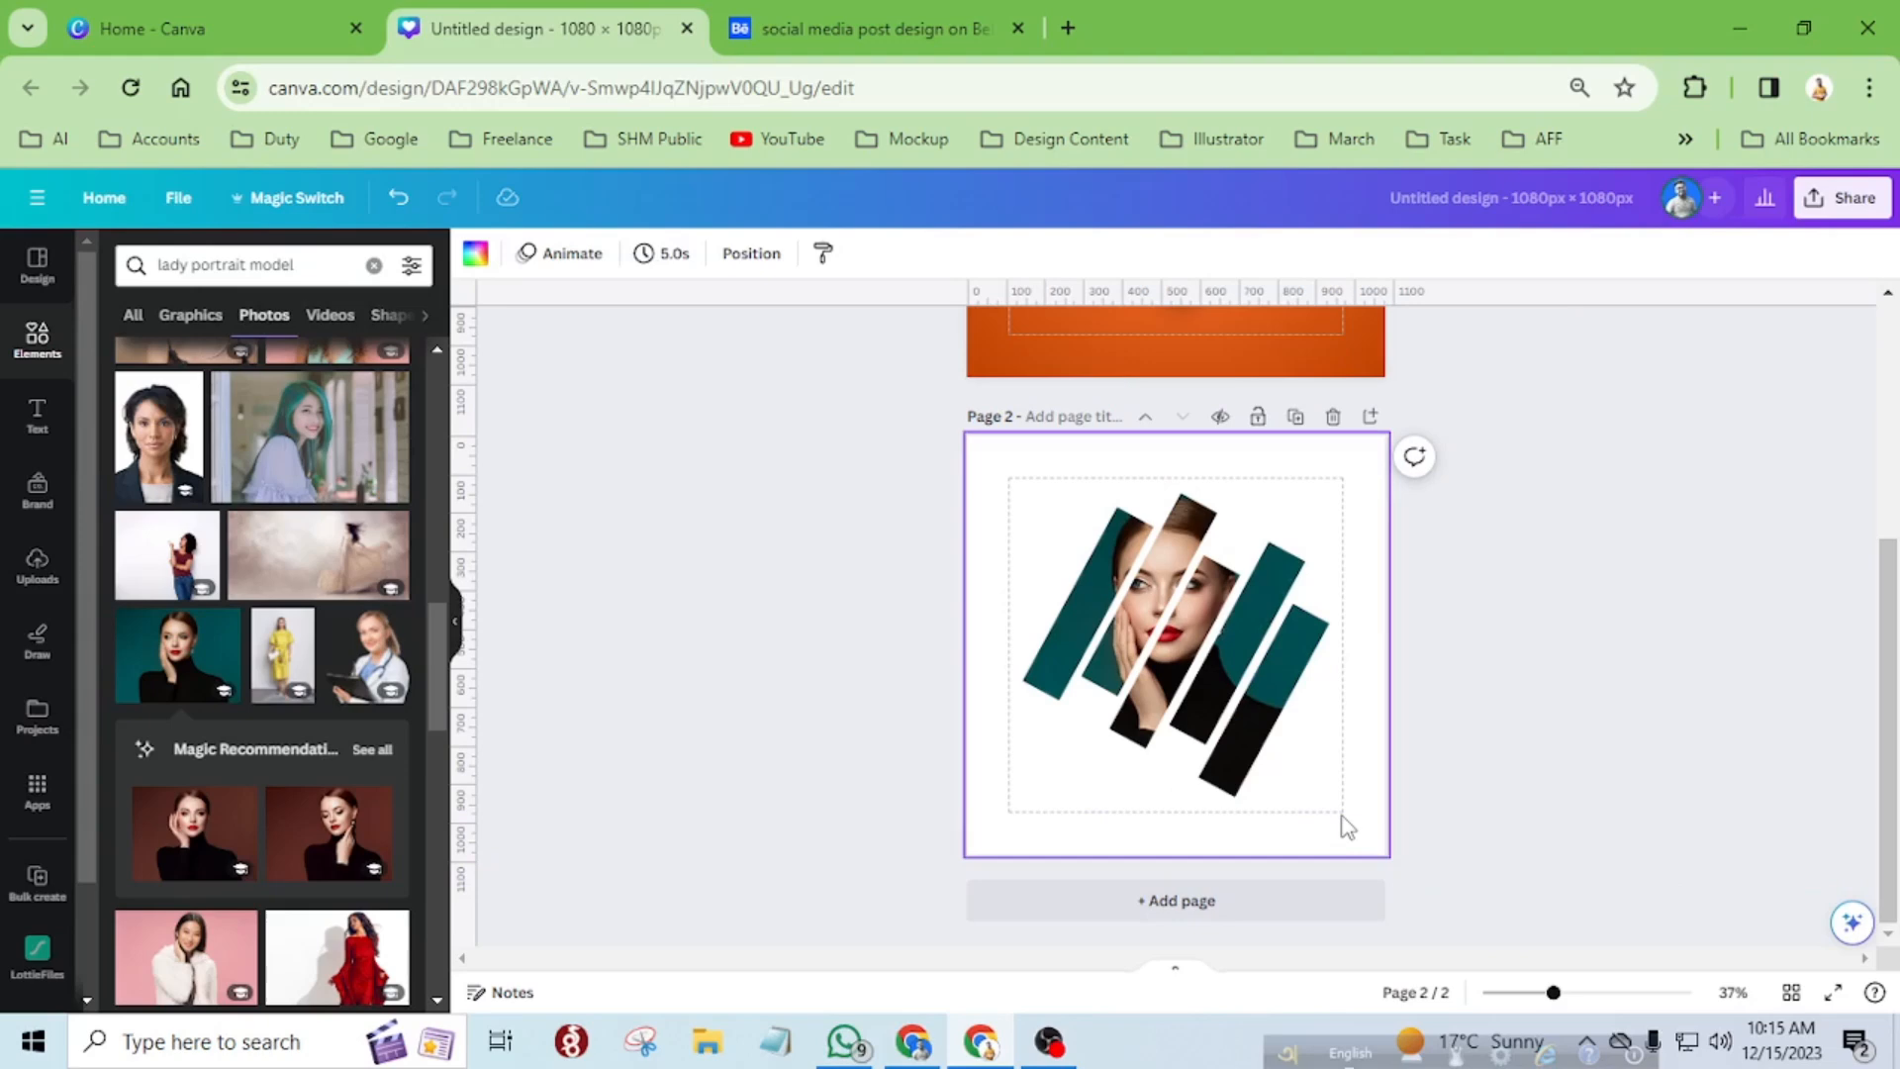
# Preview the sliced portrait in full screen and return to the editor.
pyautogui.click(1832, 992)
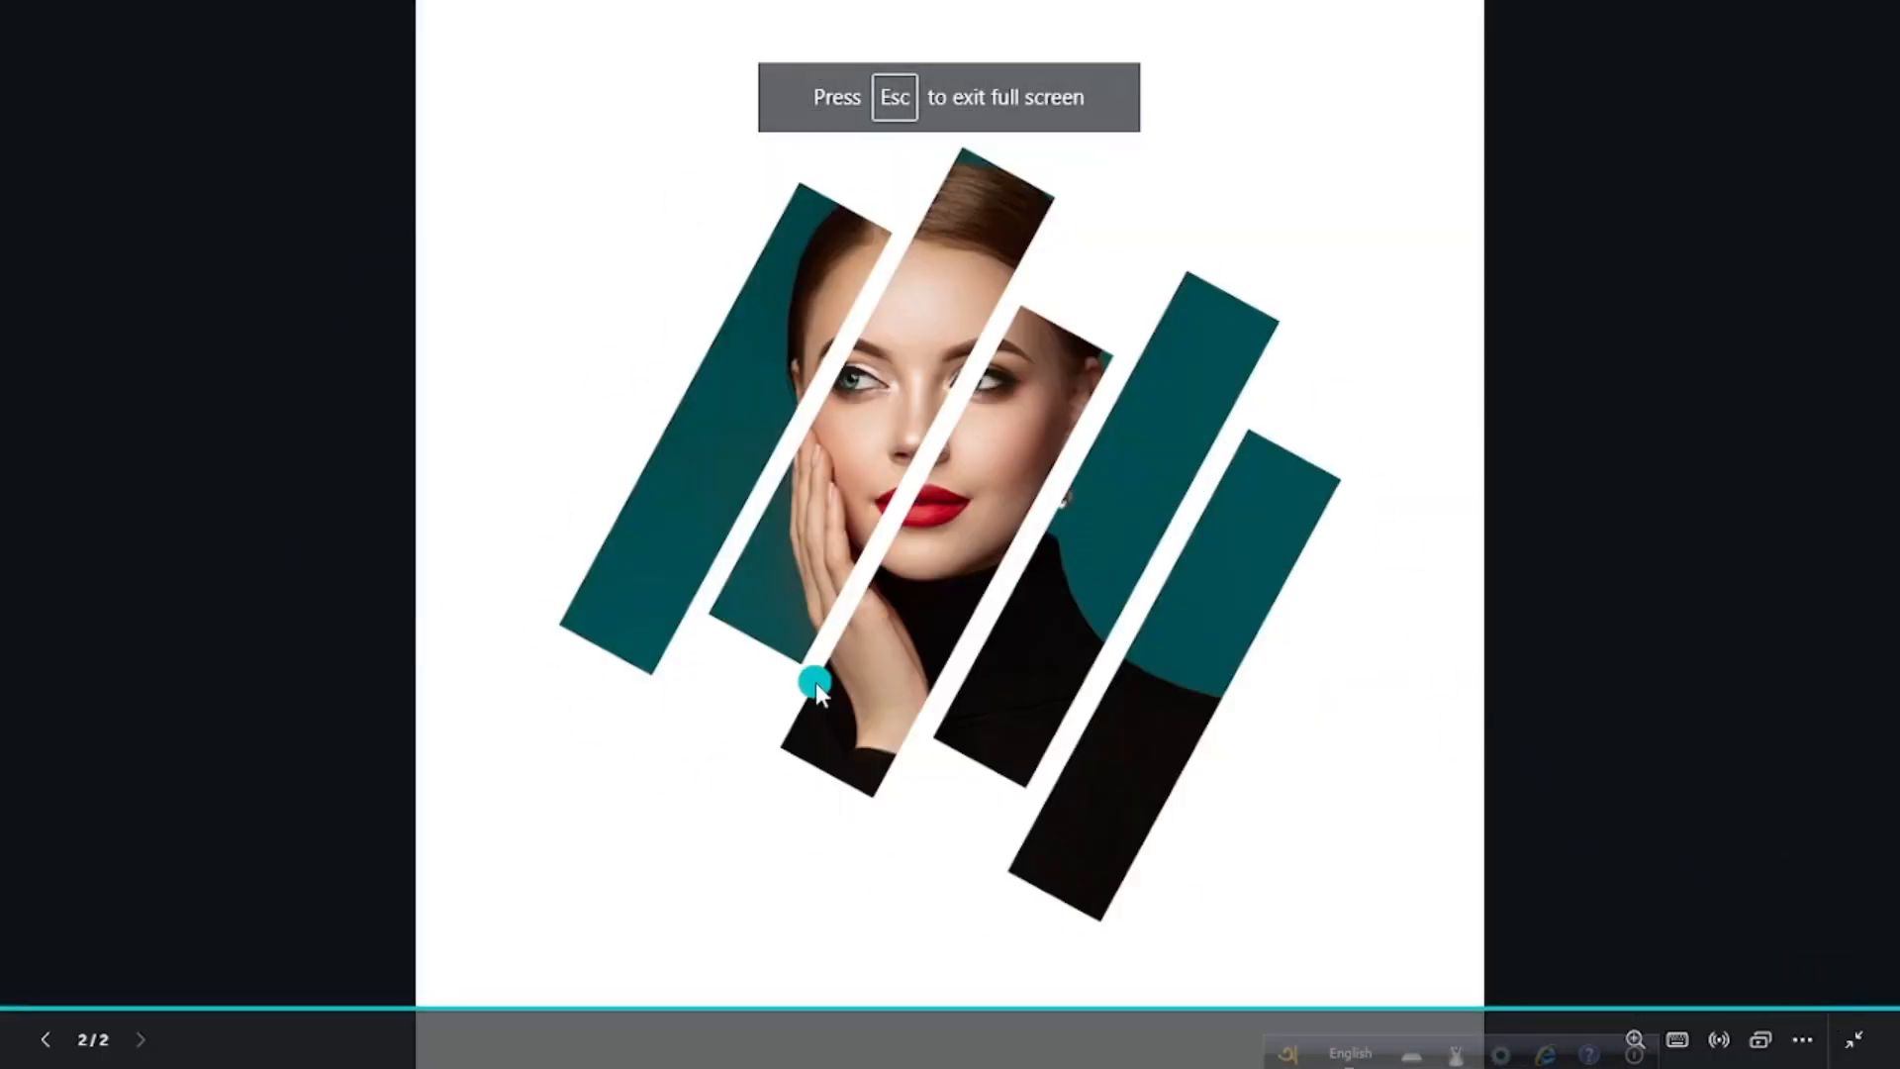
pyautogui.press('Escape')
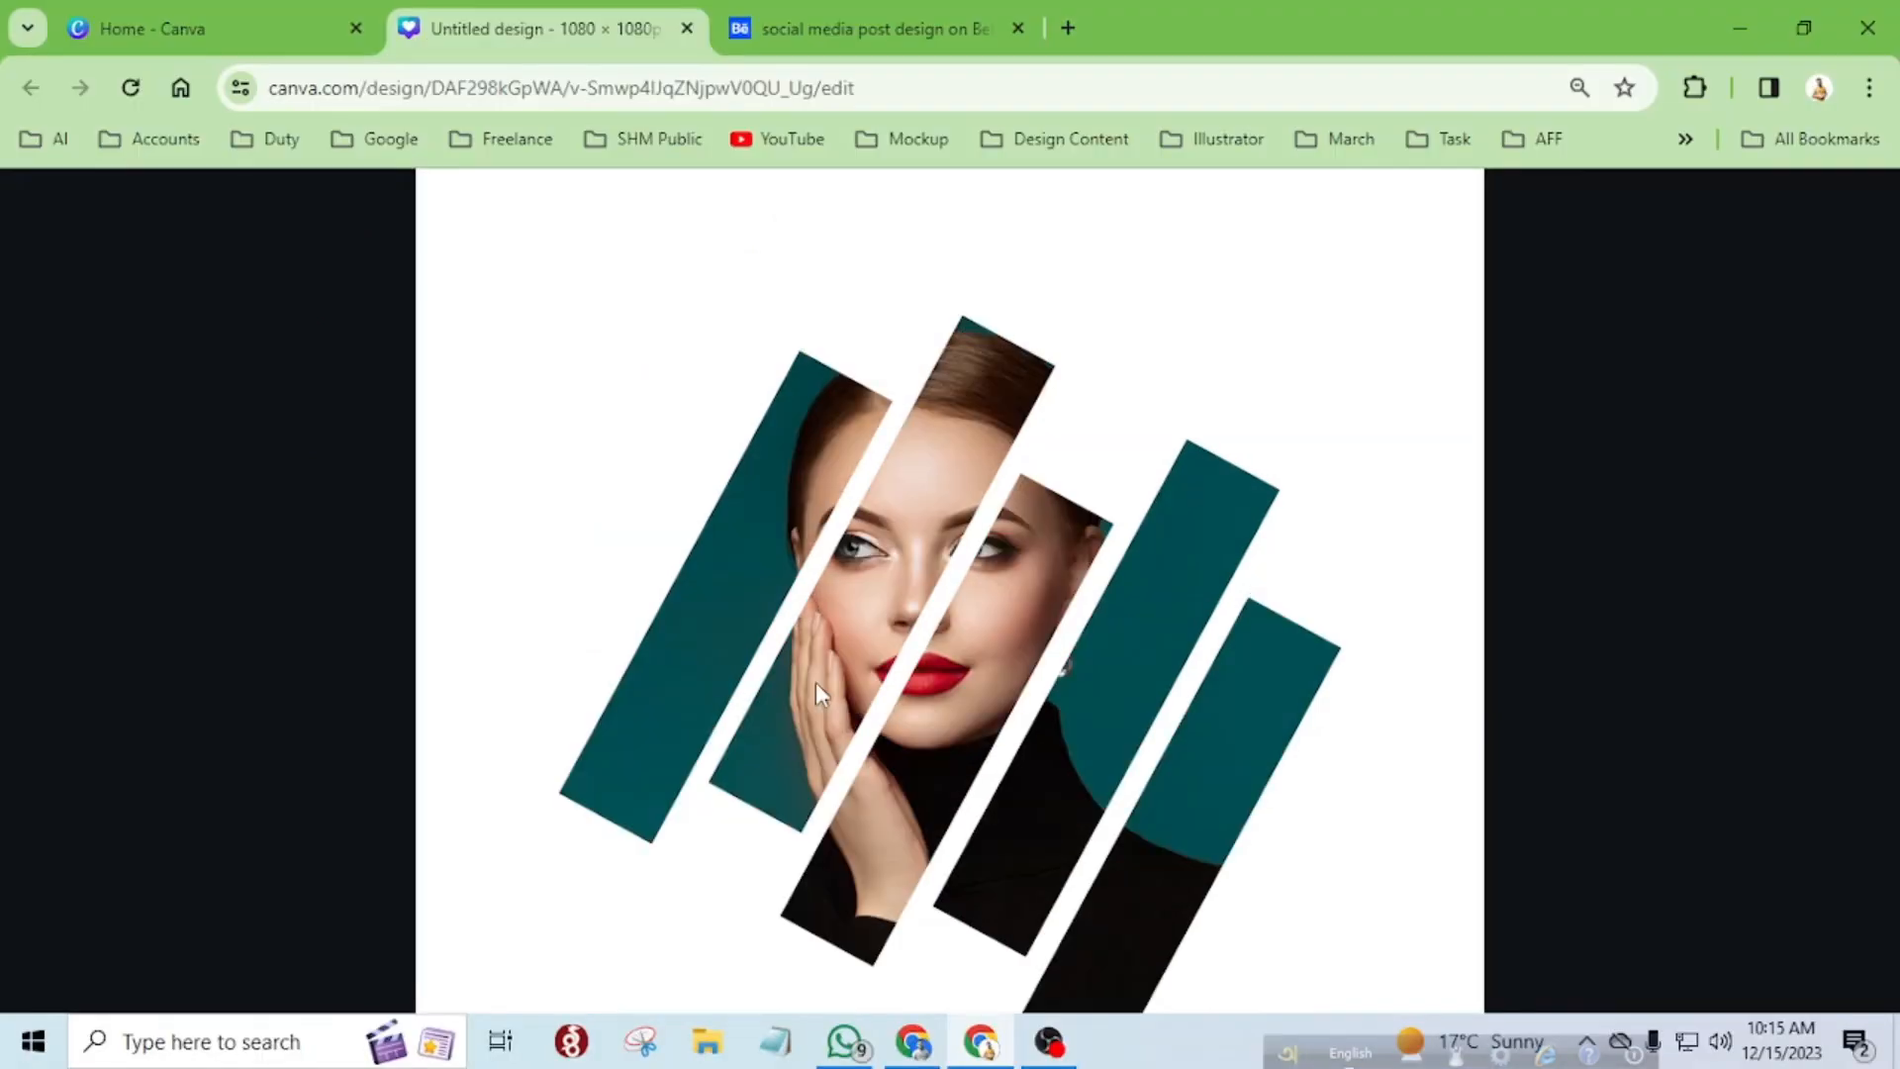
pyautogui.scroll(2, 1073, 526)
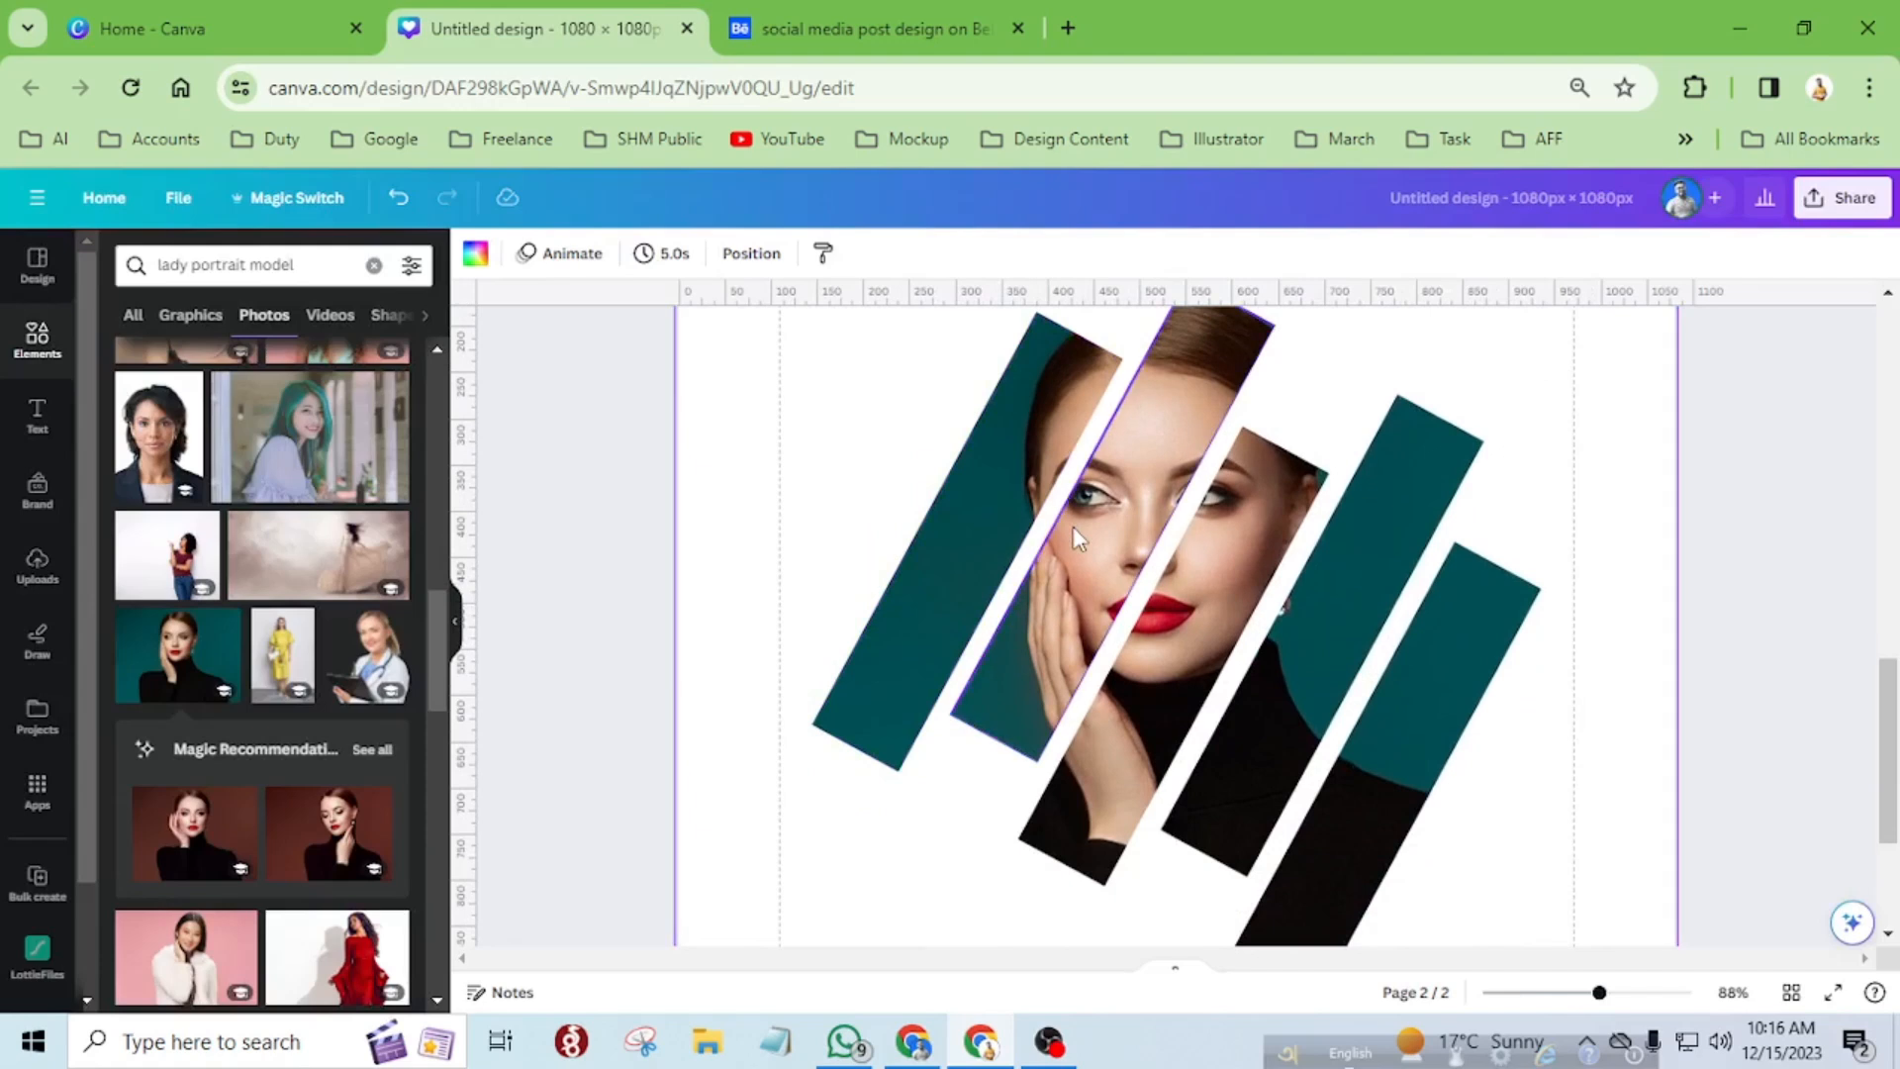
# Add a square shape to page 2 and place it over the leftmost photo strip.
pyautogui.click(871, 750)
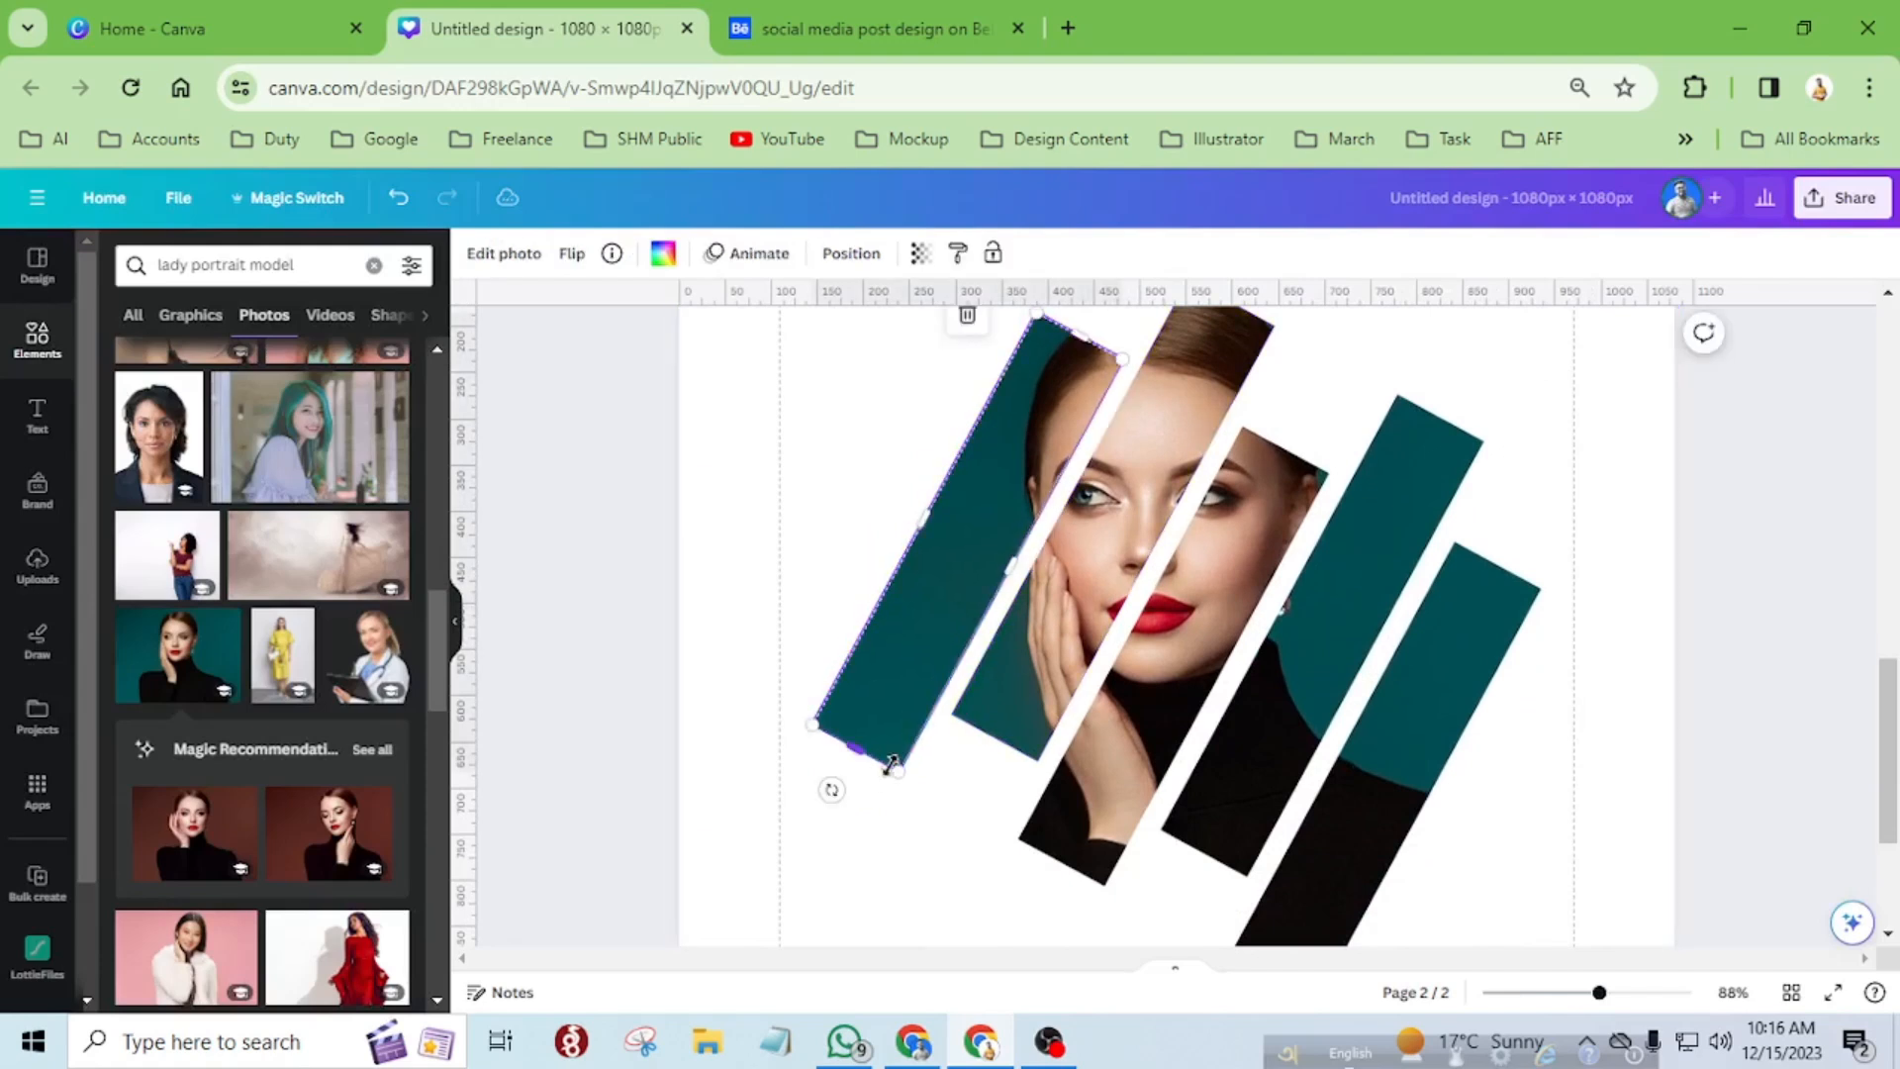
pyautogui.click(846, 564)
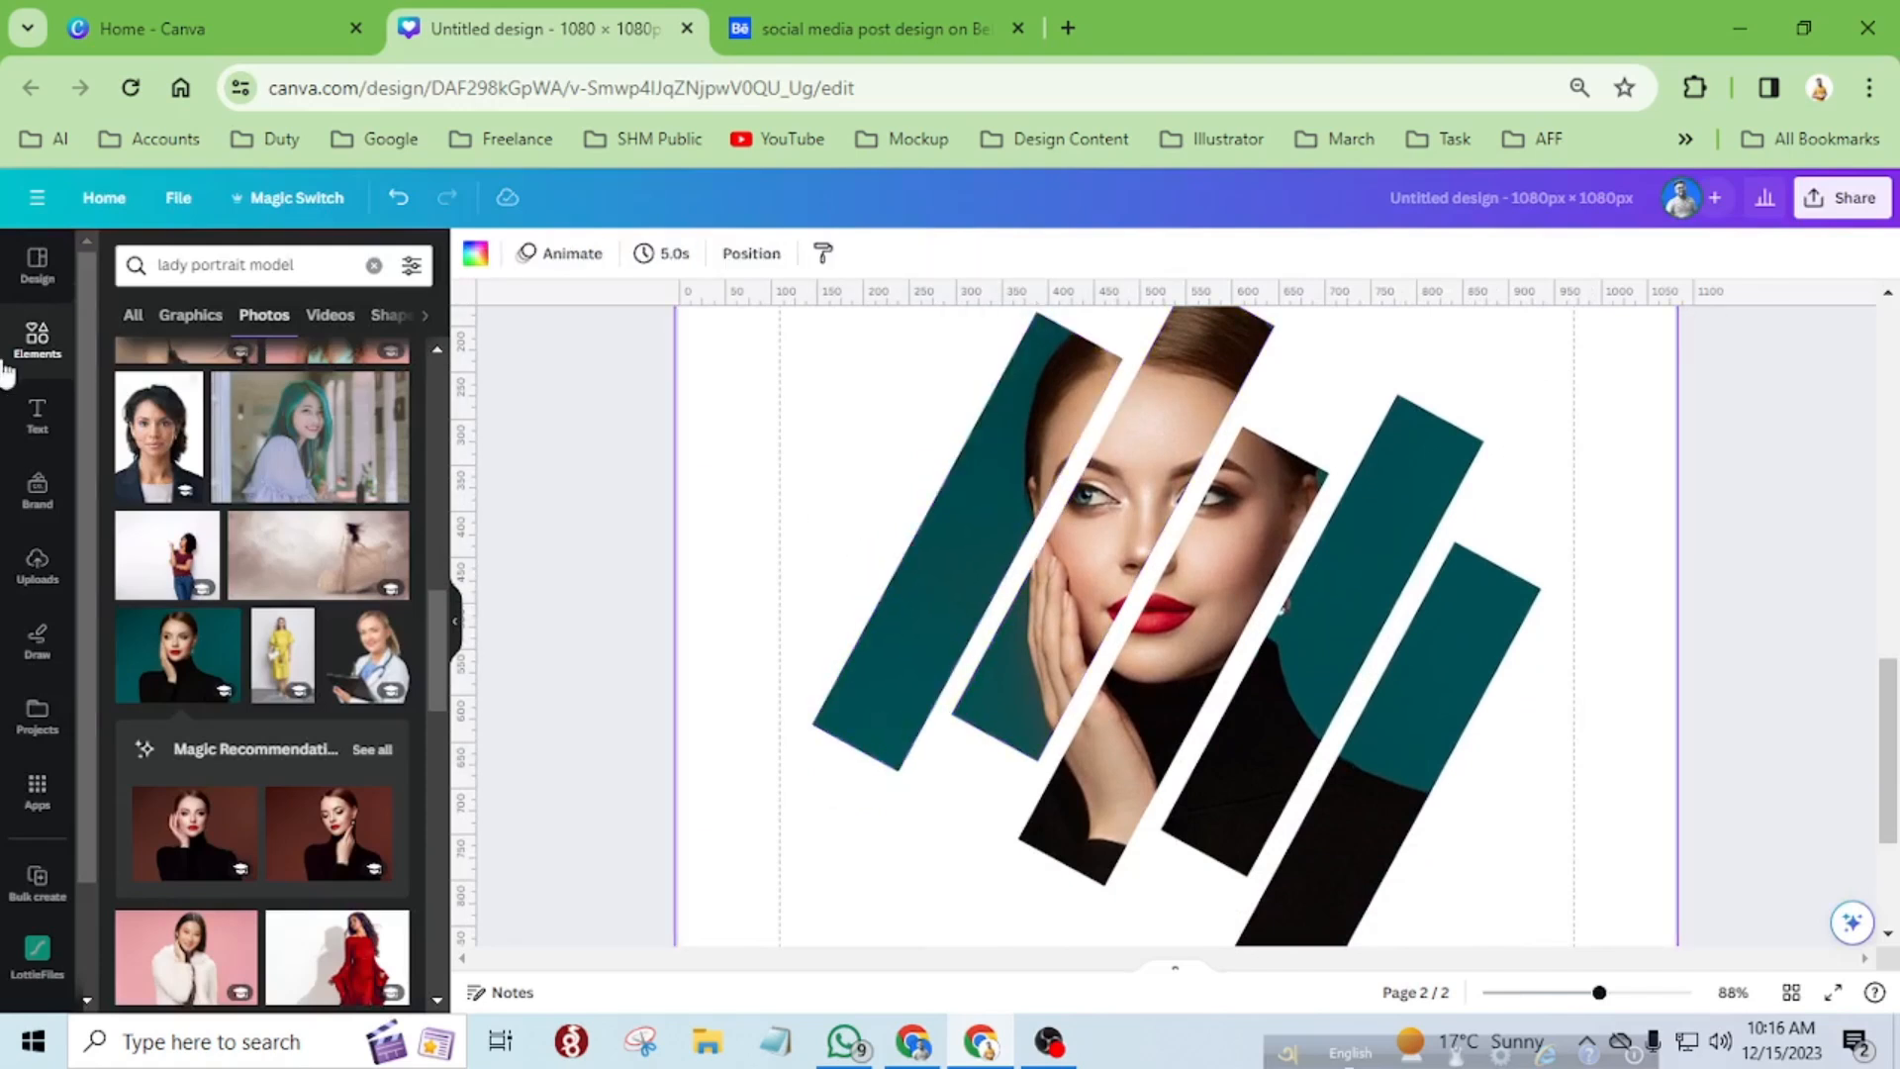
pyautogui.click(71, 351)
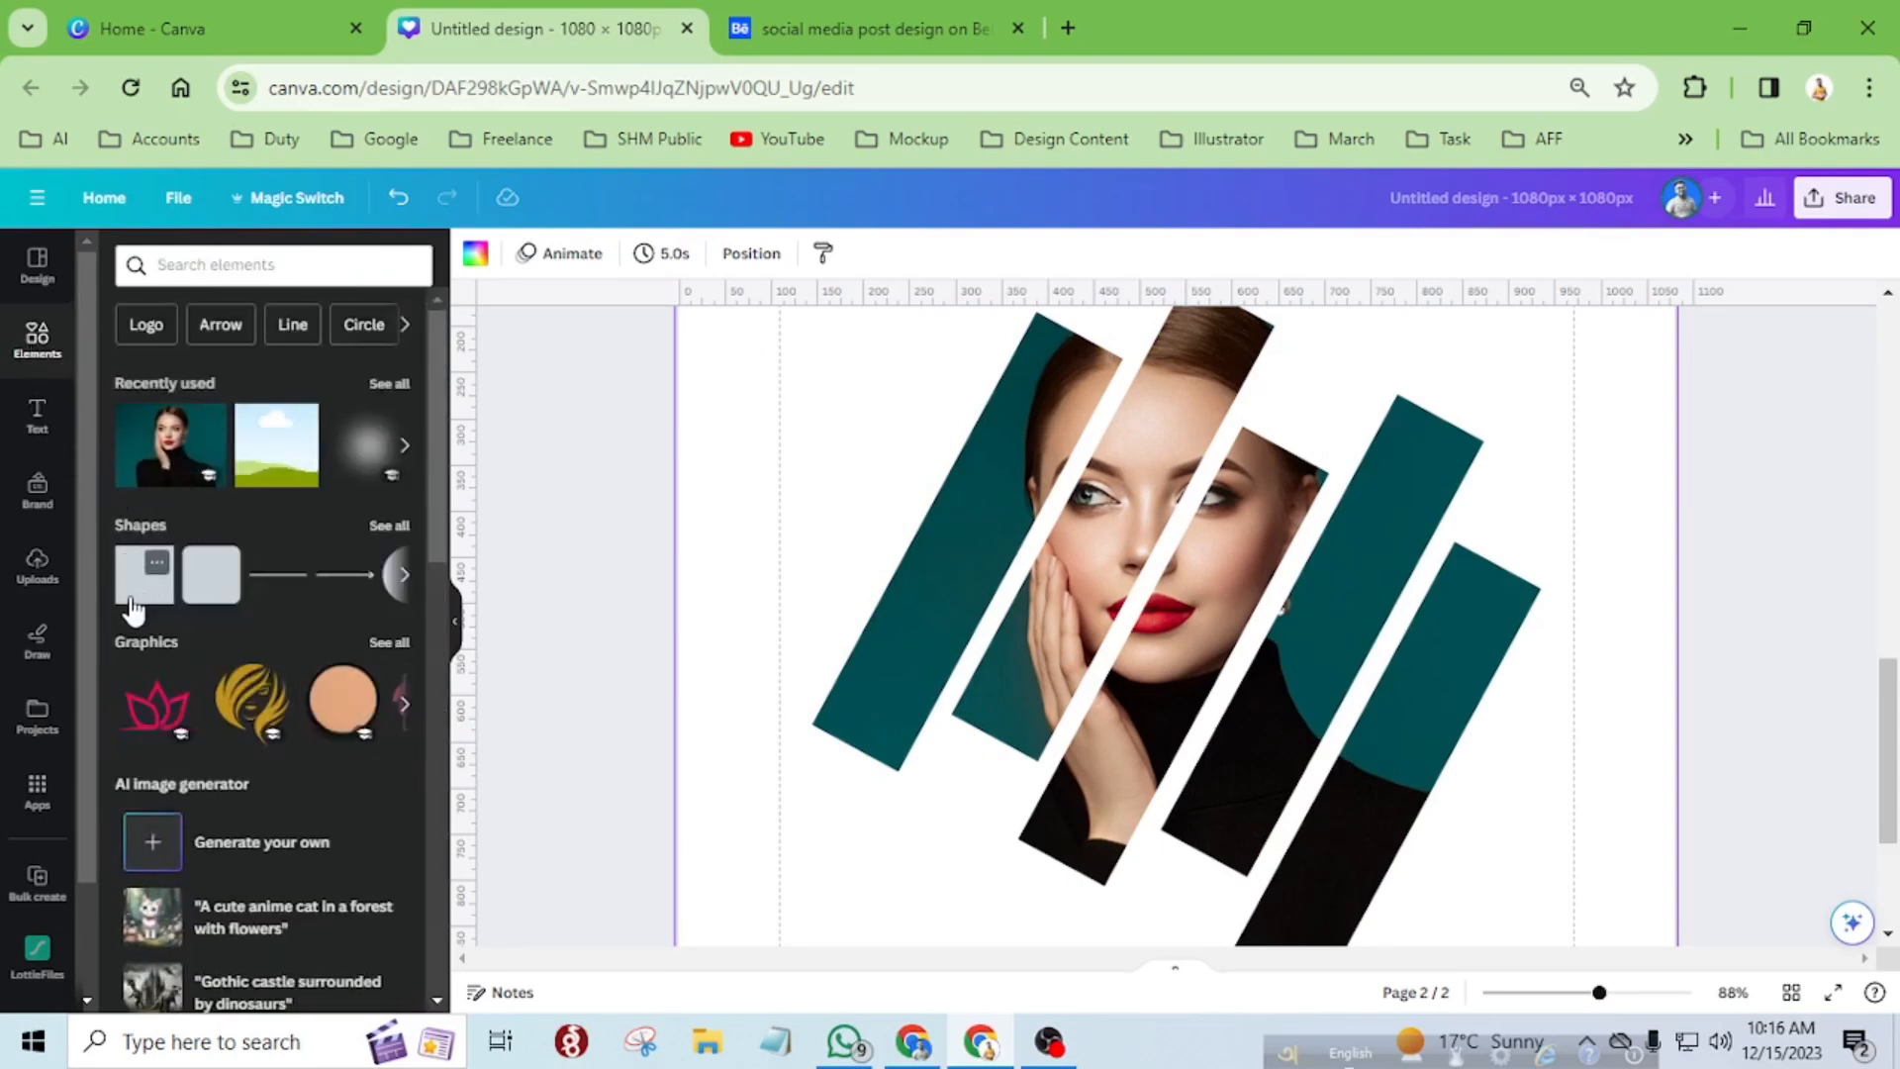
pyautogui.click(133, 608)
pyautogui.click(755, 479)
pyautogui.moveTo(1117, 572); pyautogui.dragTo(903, 511)
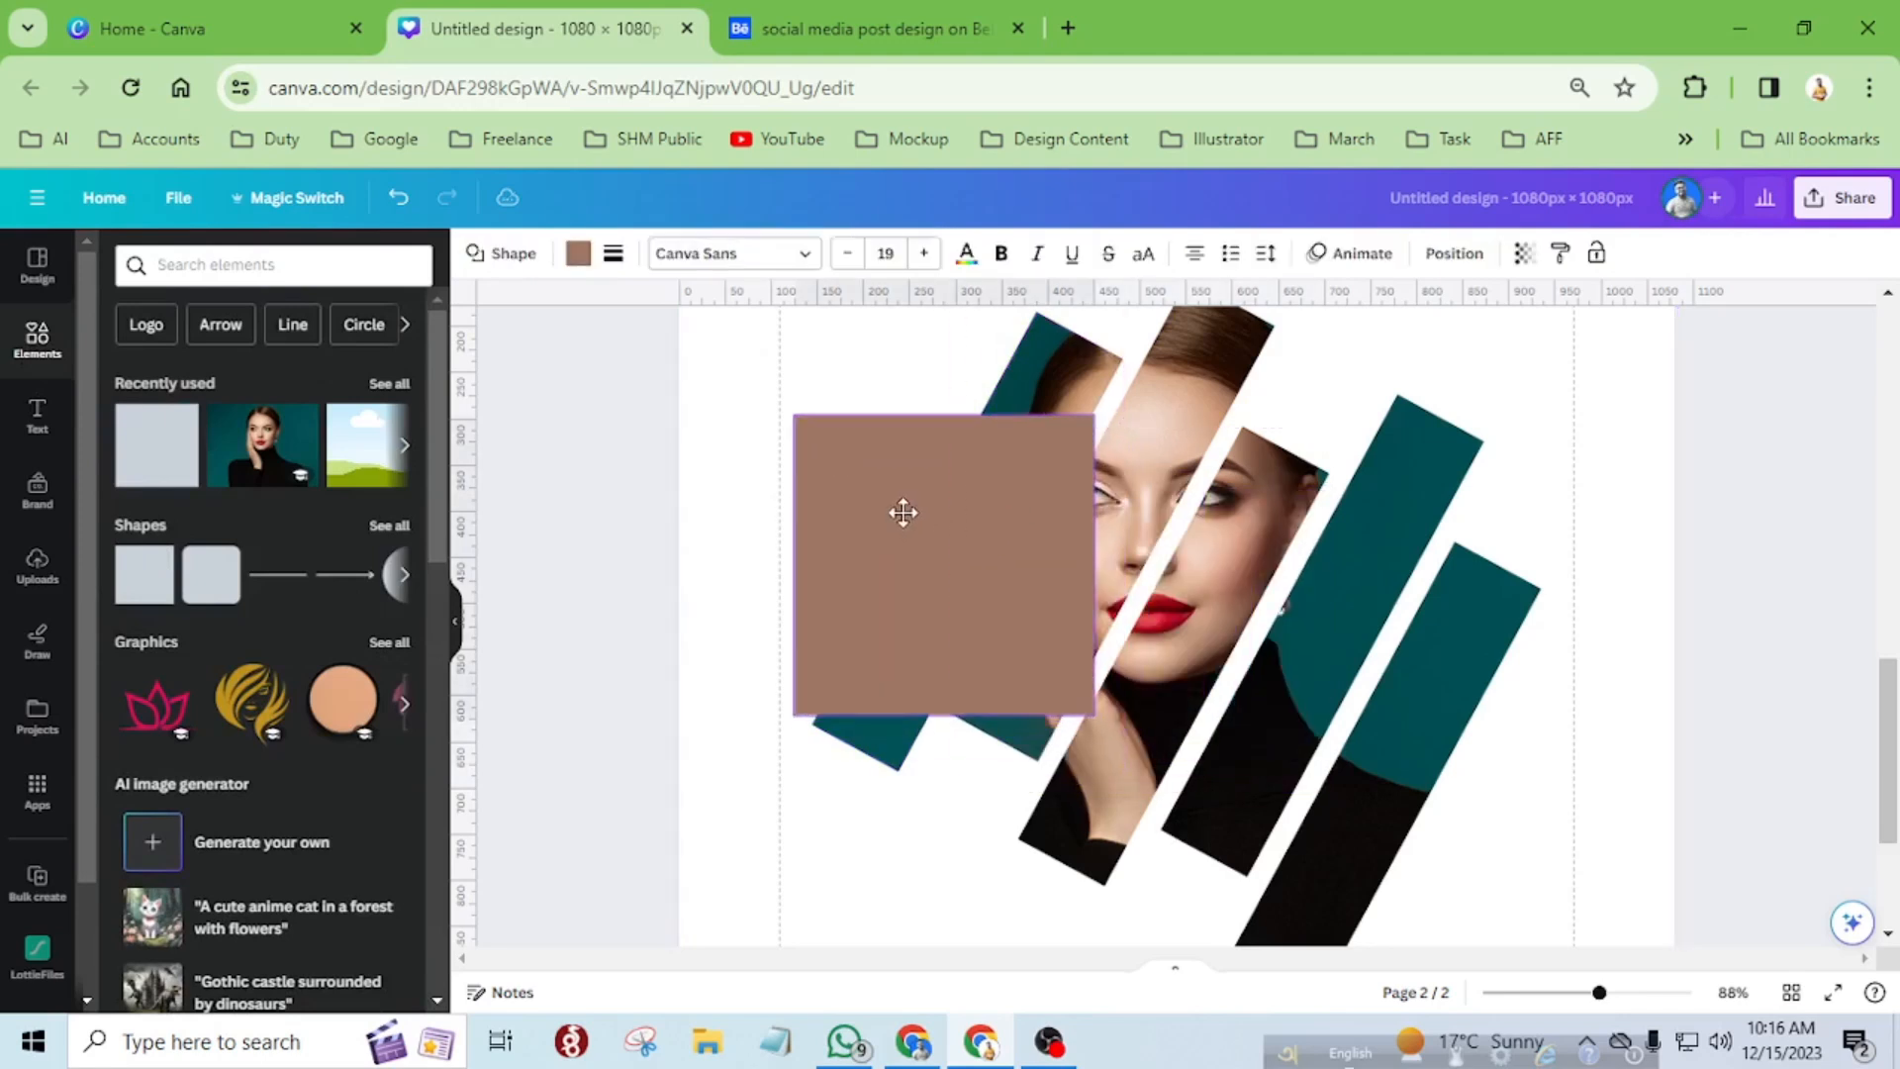
# Rotate the square to about 28.7° and resize it to about 111 × 508 px to cover the leftmost strip.
pyautogui.moveTo(941, 759); pyautogui.dragTo(803, 821)
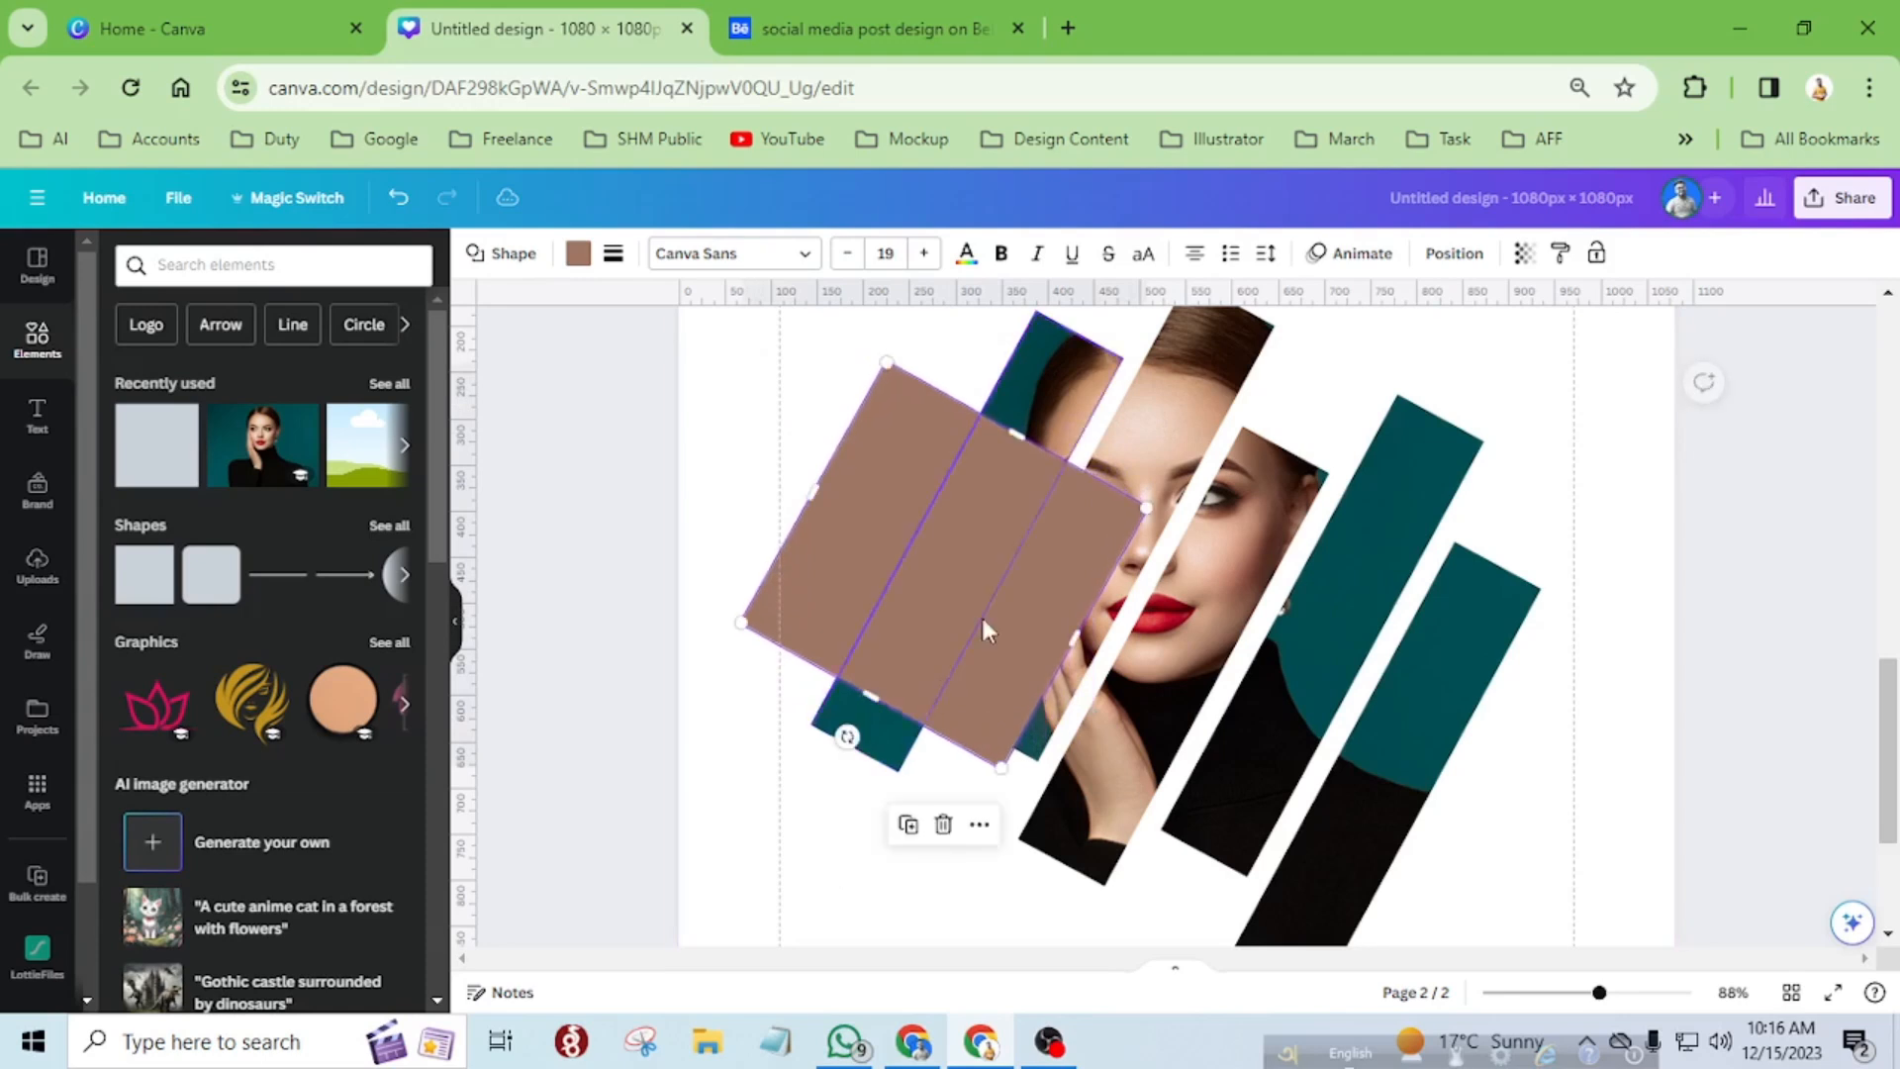
pyautogui.moveTo(1025, 426); pyautogui.dragTo(1101, 348)
pyautogui.moveTo(871, 700); pyautogui.dragTo(865, 757)
pyautogui.moveTo(1100, 600); pyautogui.dragTo(1004, 576)
pyautogui.moveTo(831, 472); pyautogui.dragTo(912, 542)
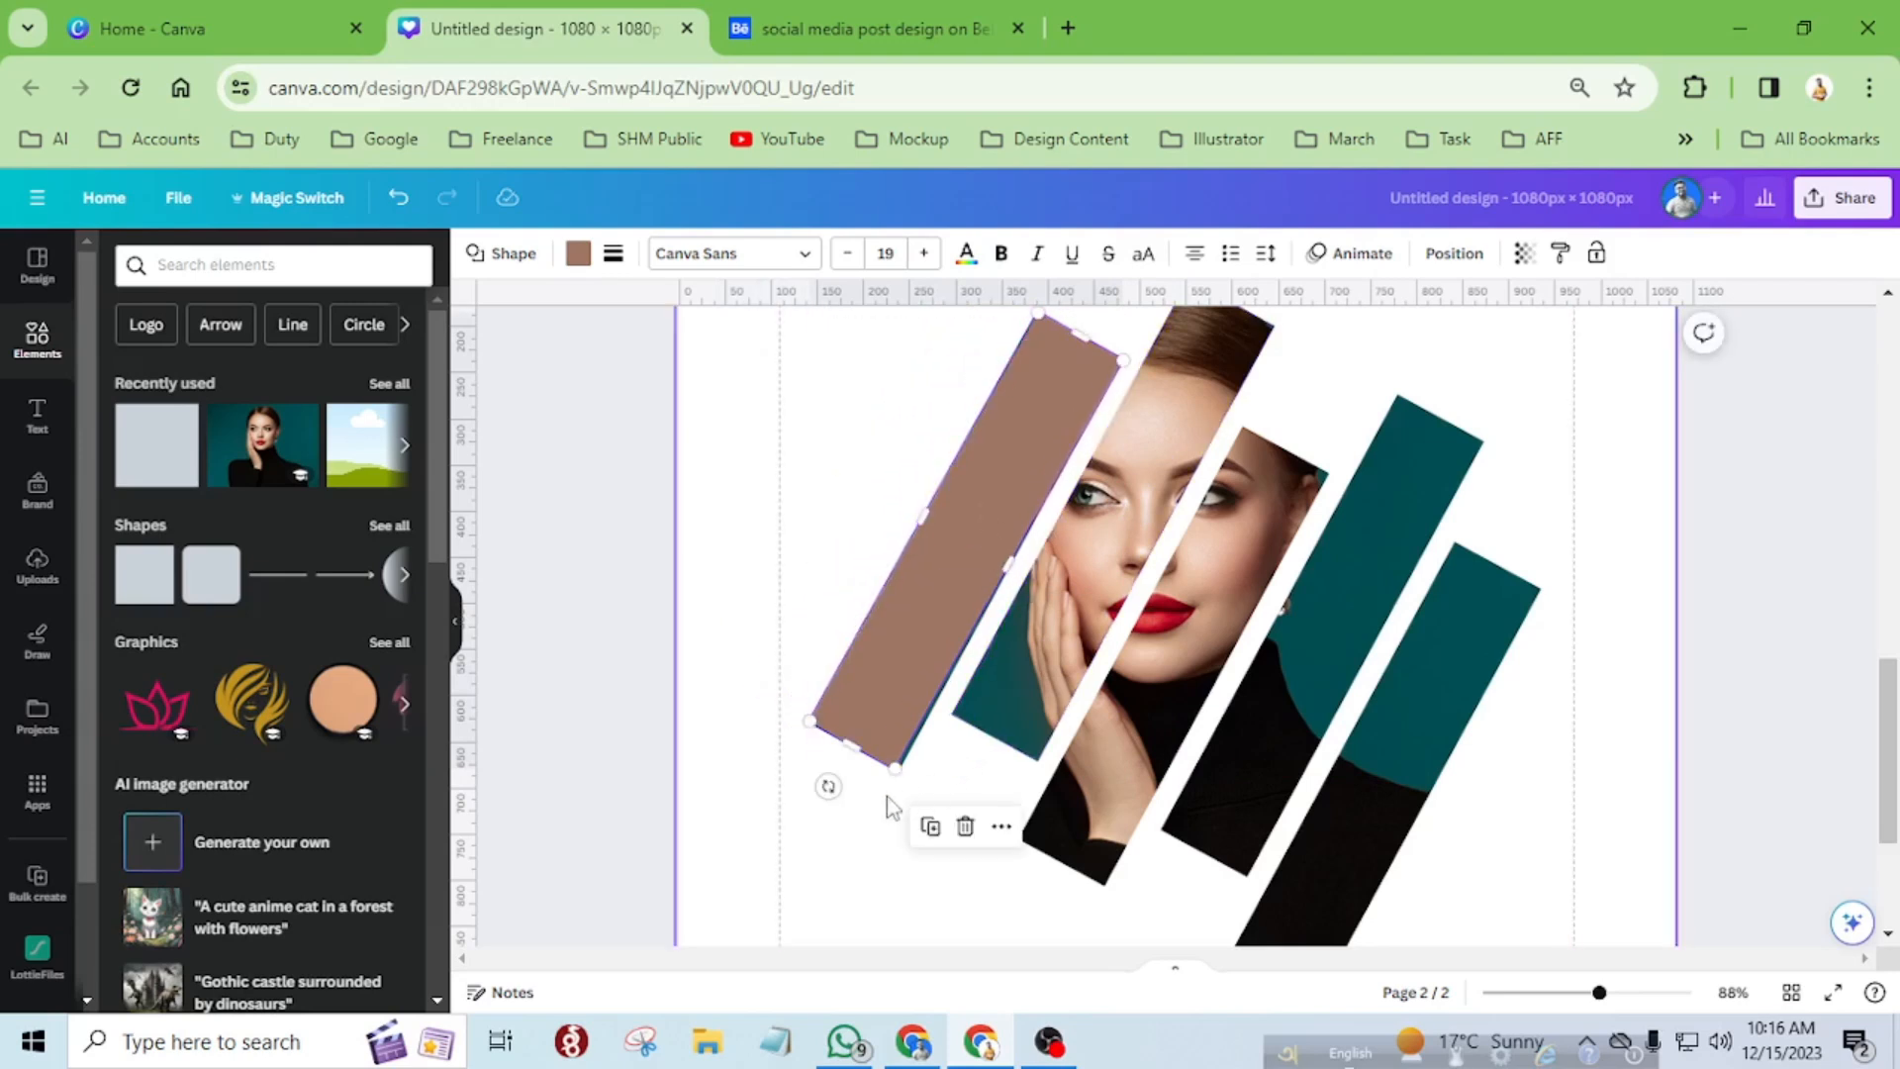
pyautogui.moveTo(830, 787); pyautogui.dragTo(830, 809)
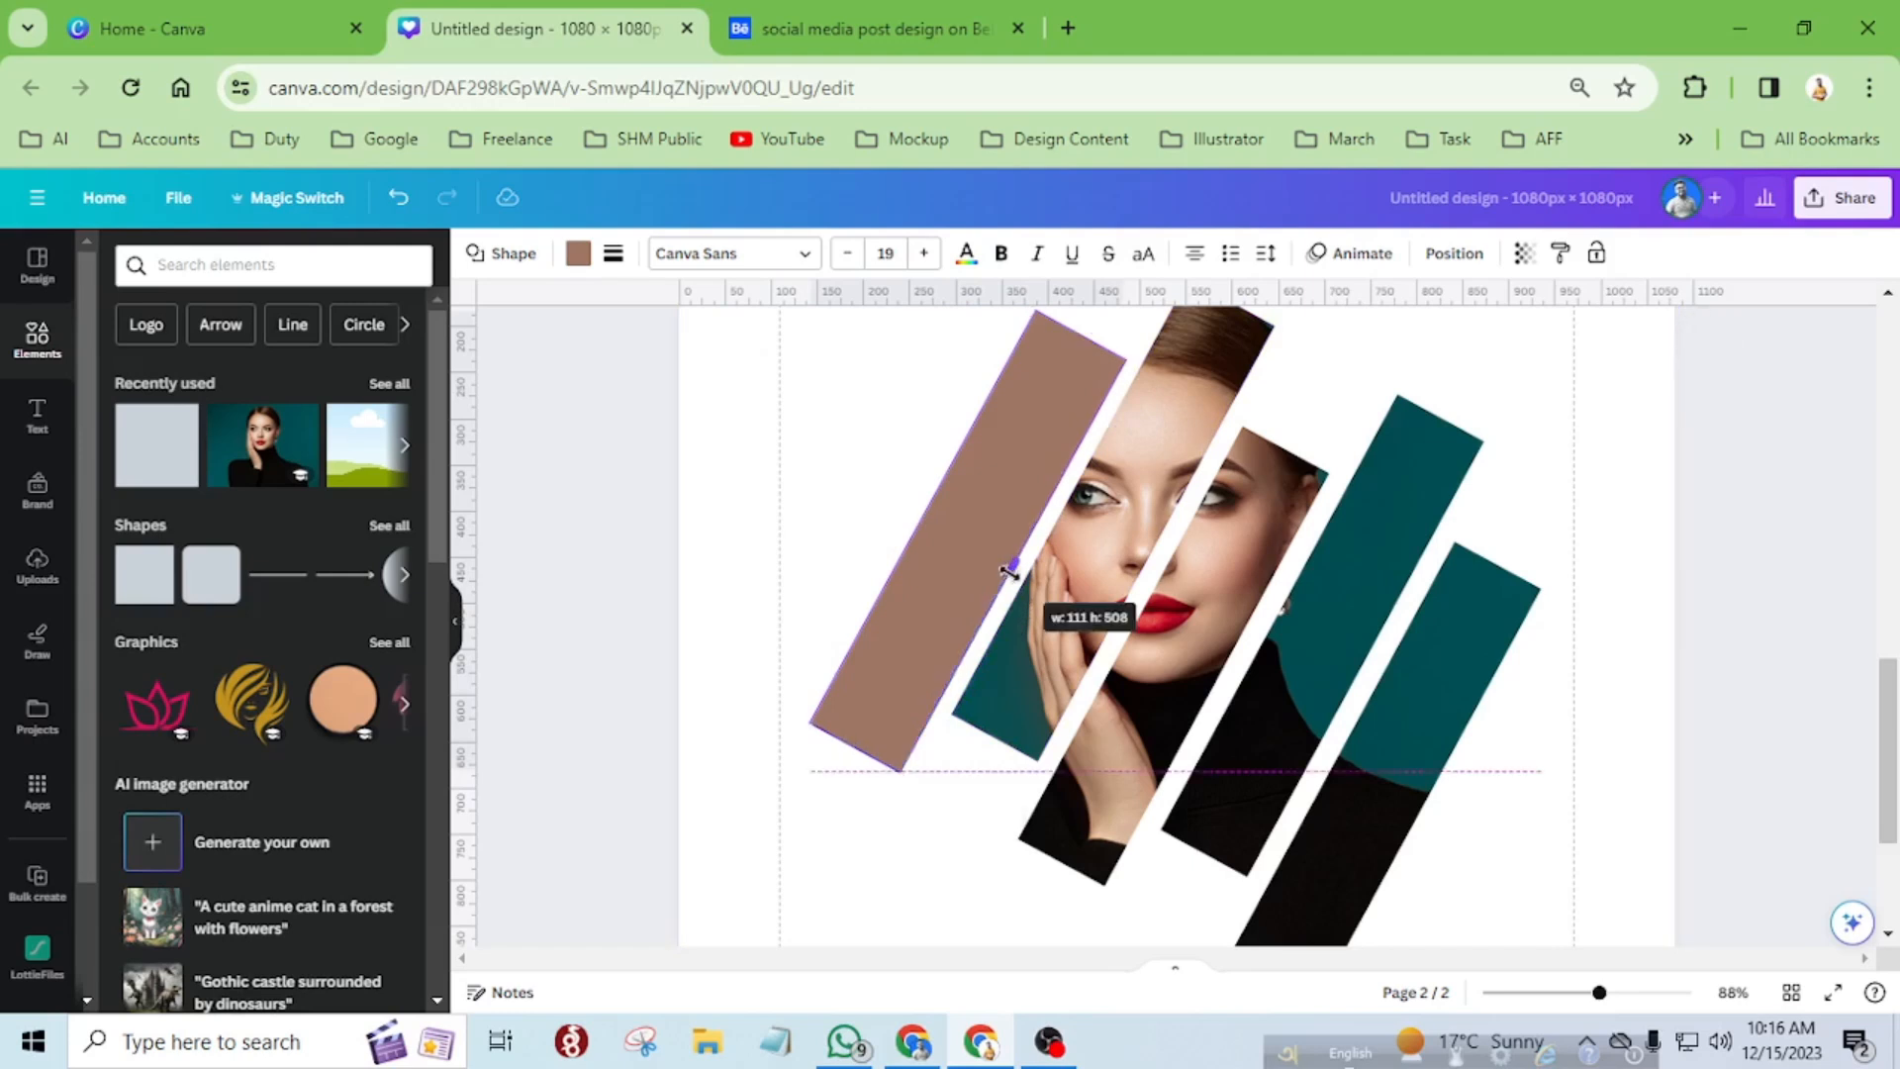
pyautogui.moveTo(1009, 571); pyautogui.dragTo(1010, 570)
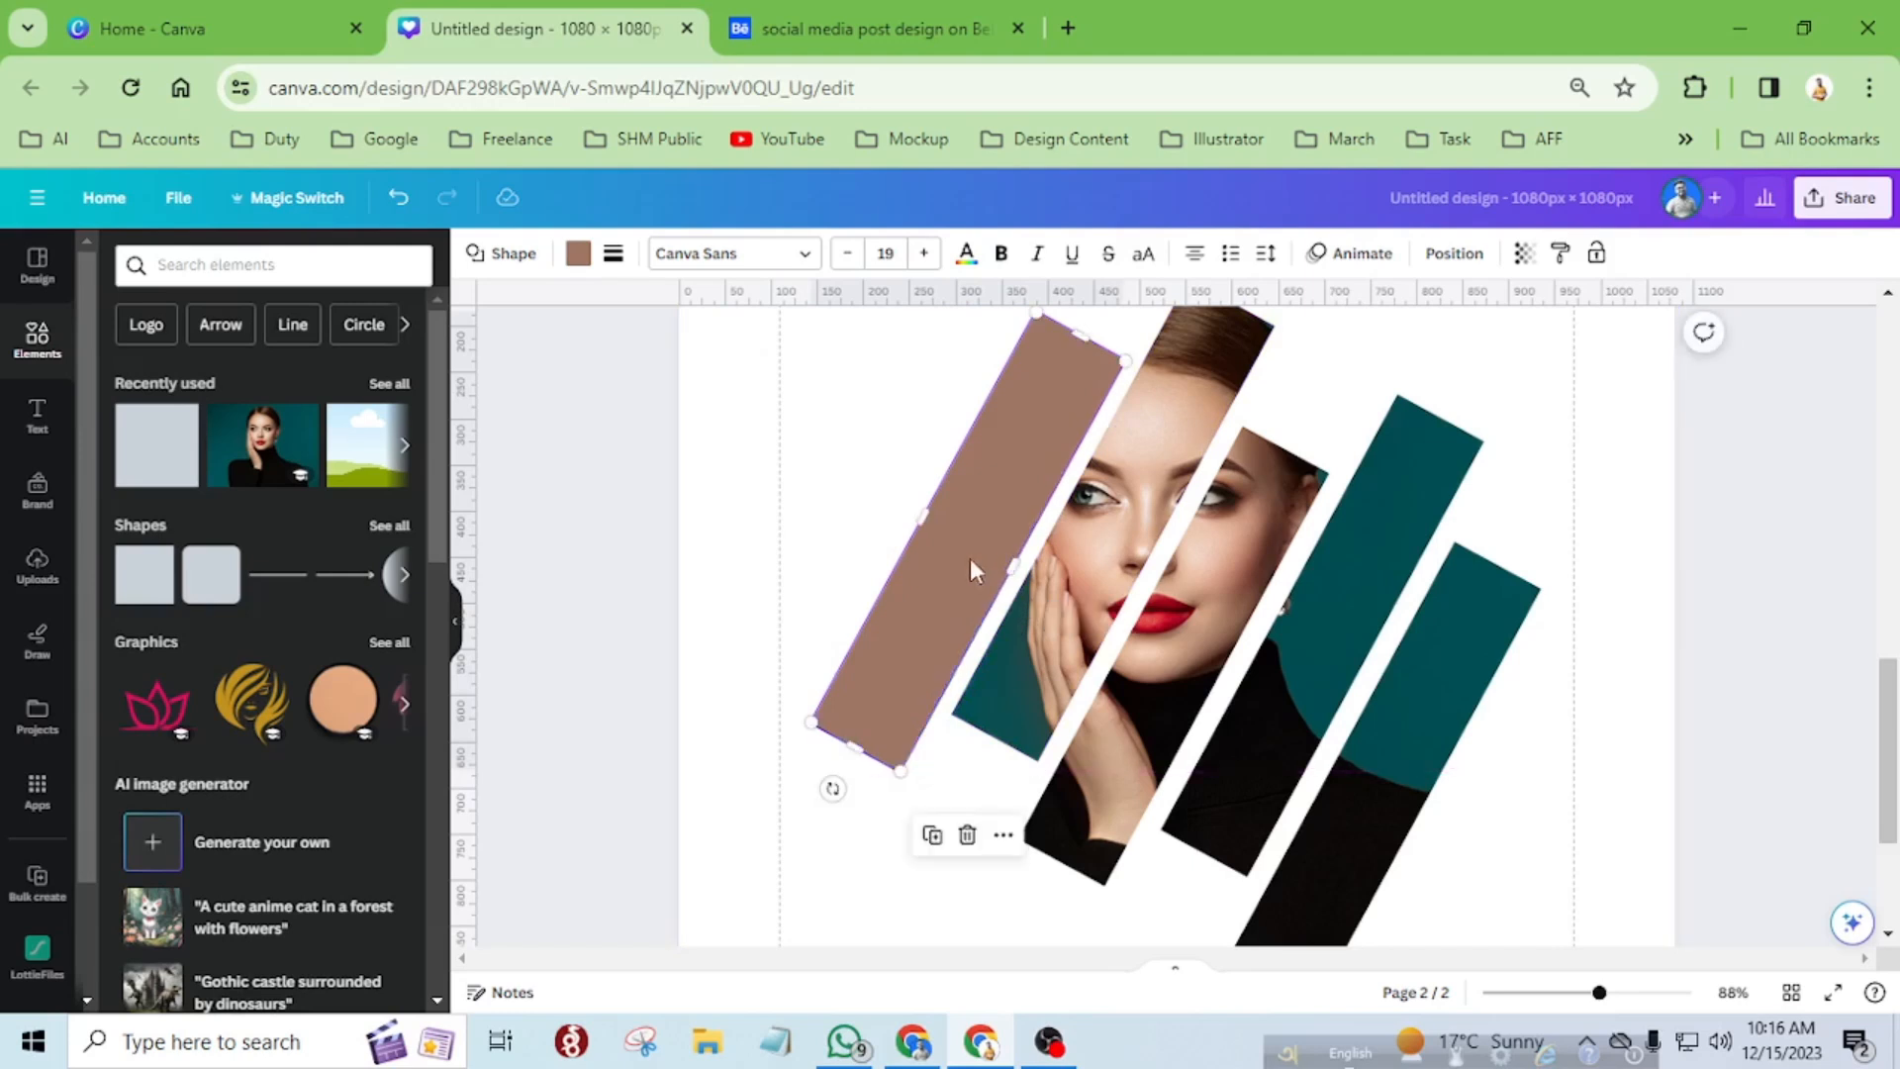
# Give the rectangle over the leftmost strip a solid border of weight 7 and no fill color.
pyautogui.click(613, 254)
pyautogui.click(708, 314)
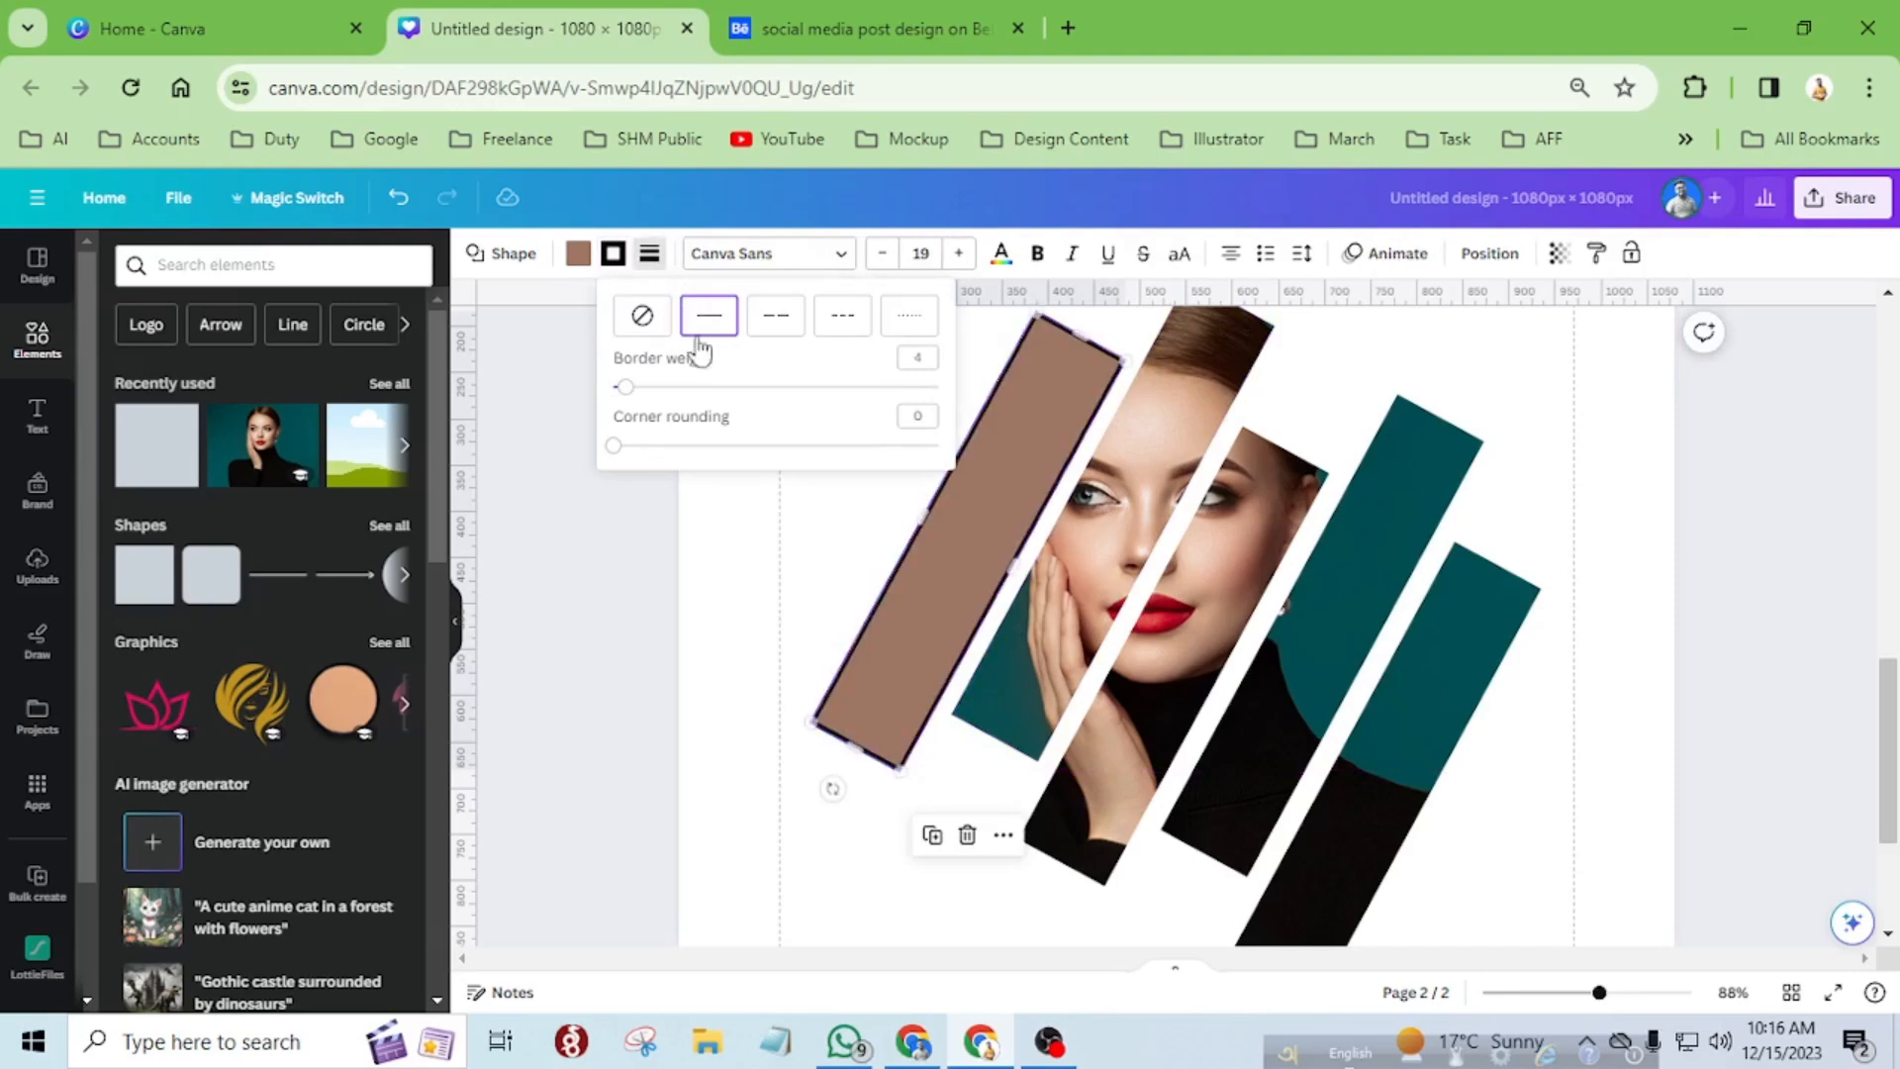
pyautogui.moveTo(629, 398); pyautogui.dragTo(639, 401)
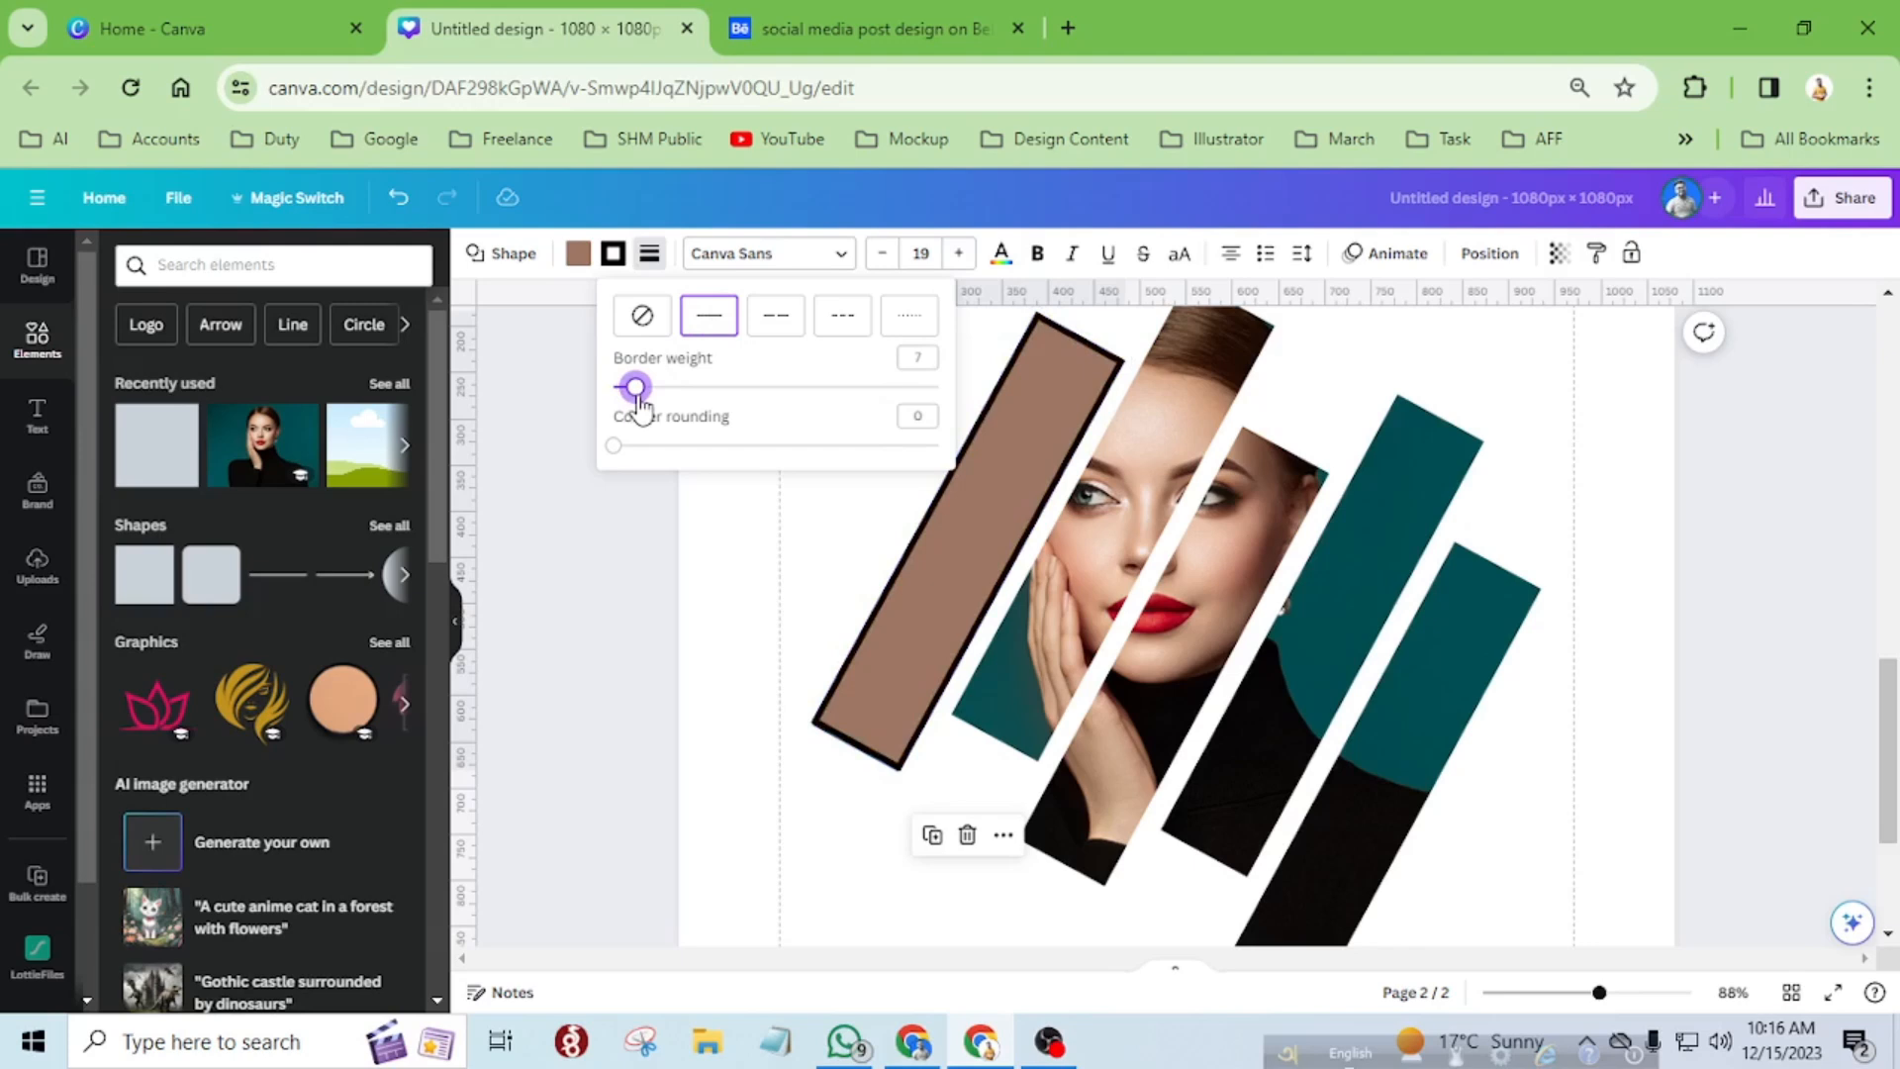
pyautogui.click(578, 255)
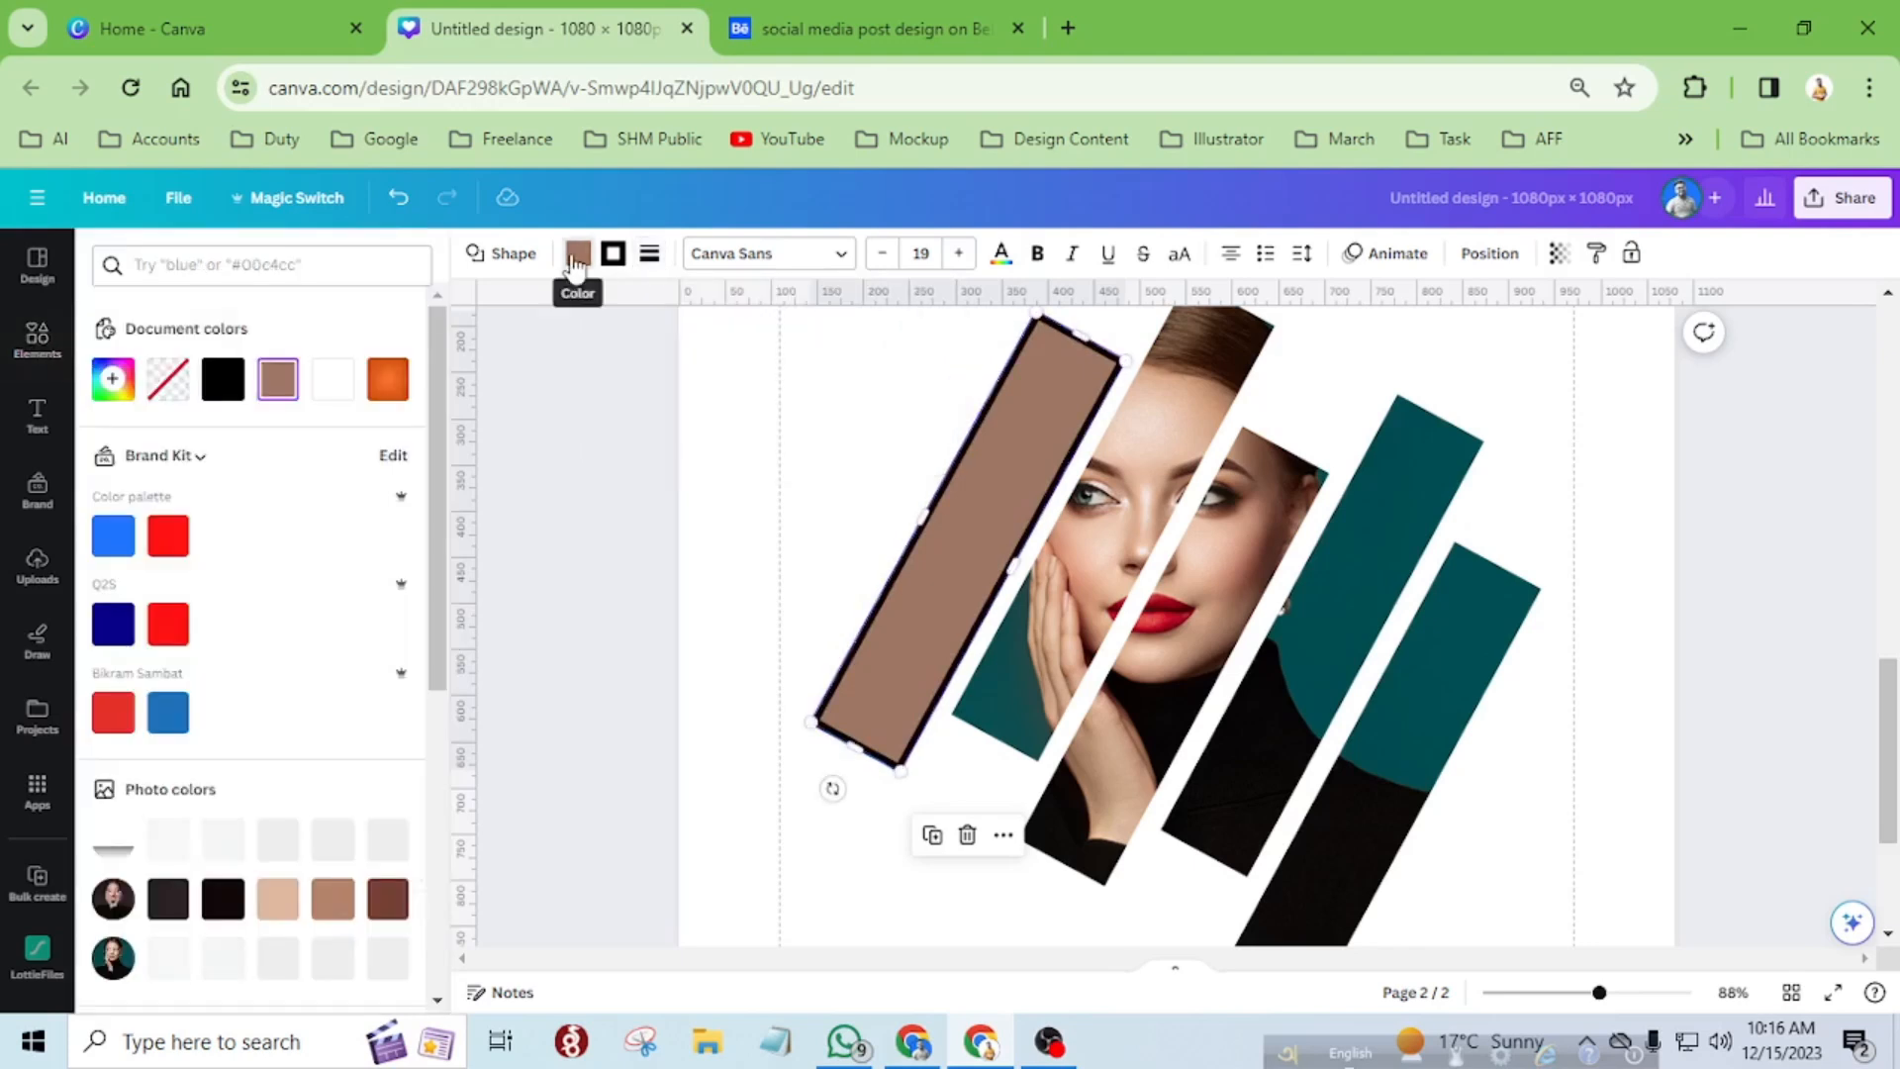
pyautogui.click(165, 393)
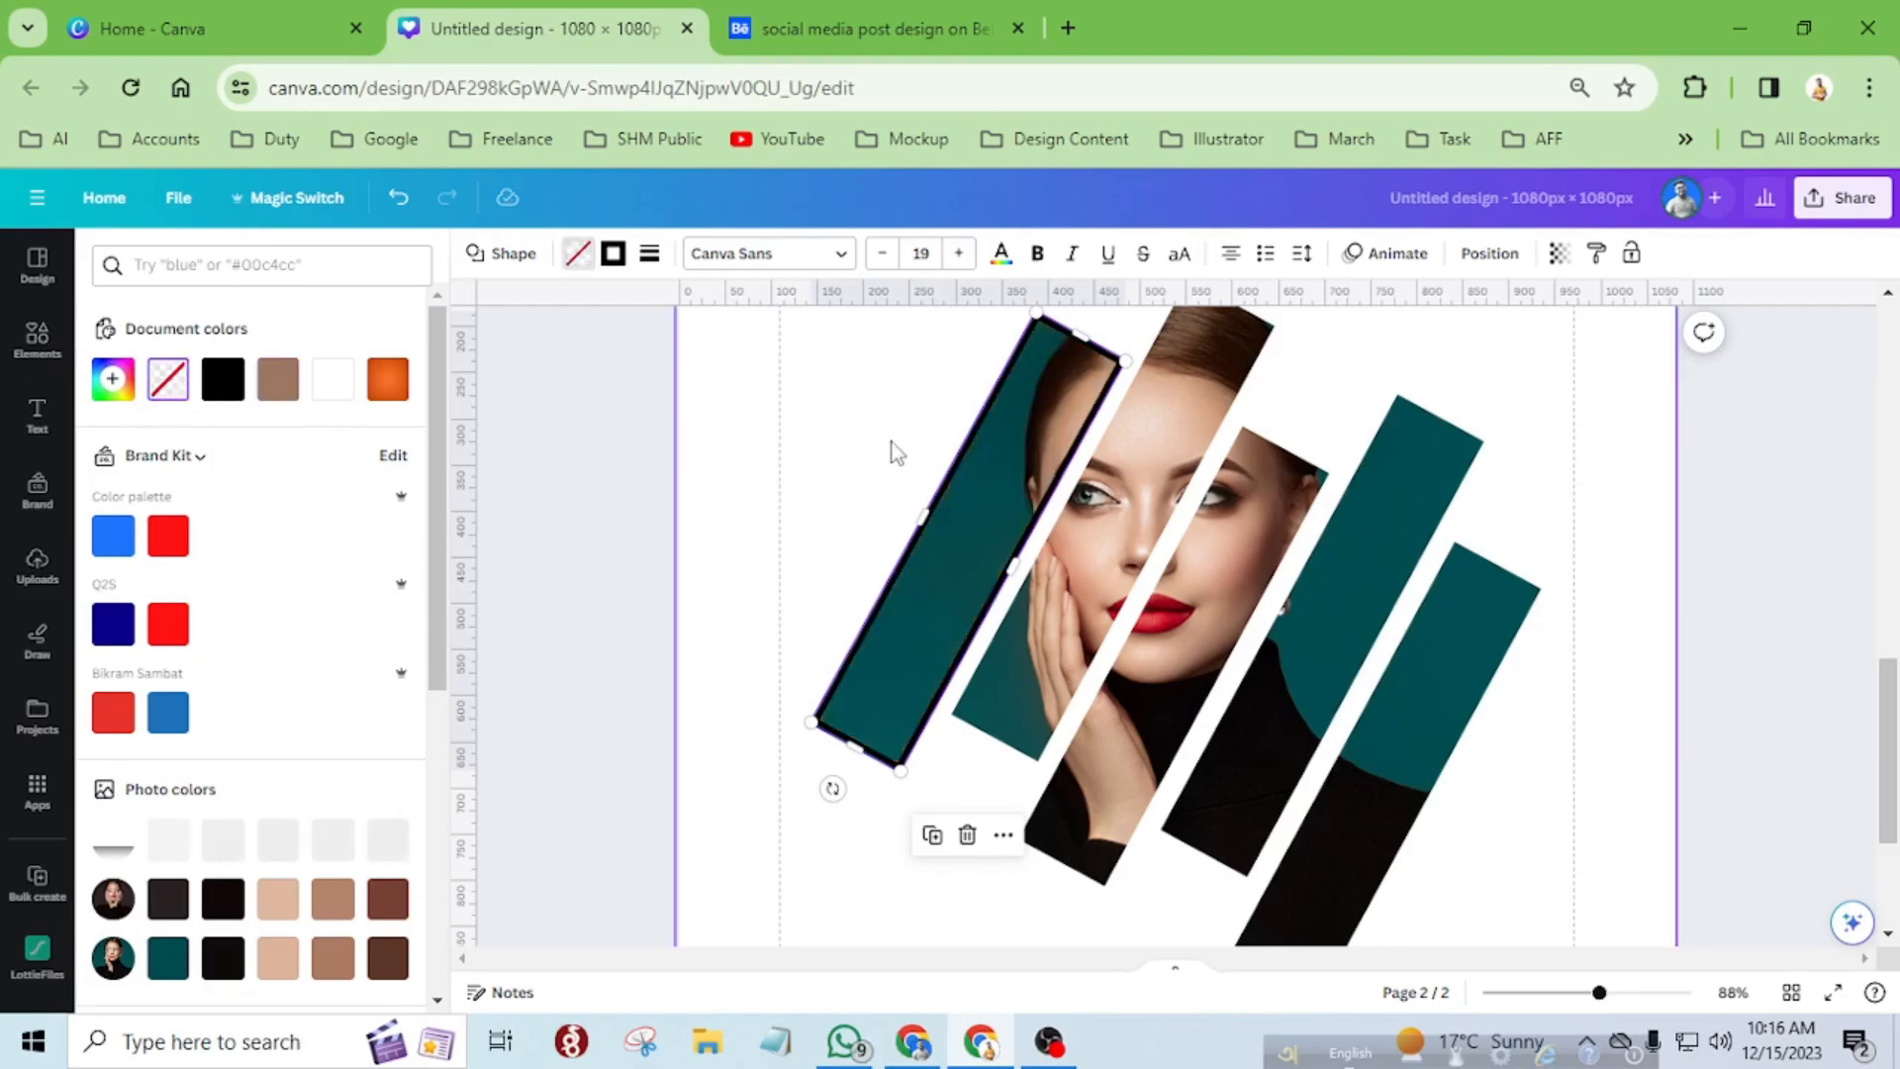
pyautogui.scroll(5, 1039, 446)
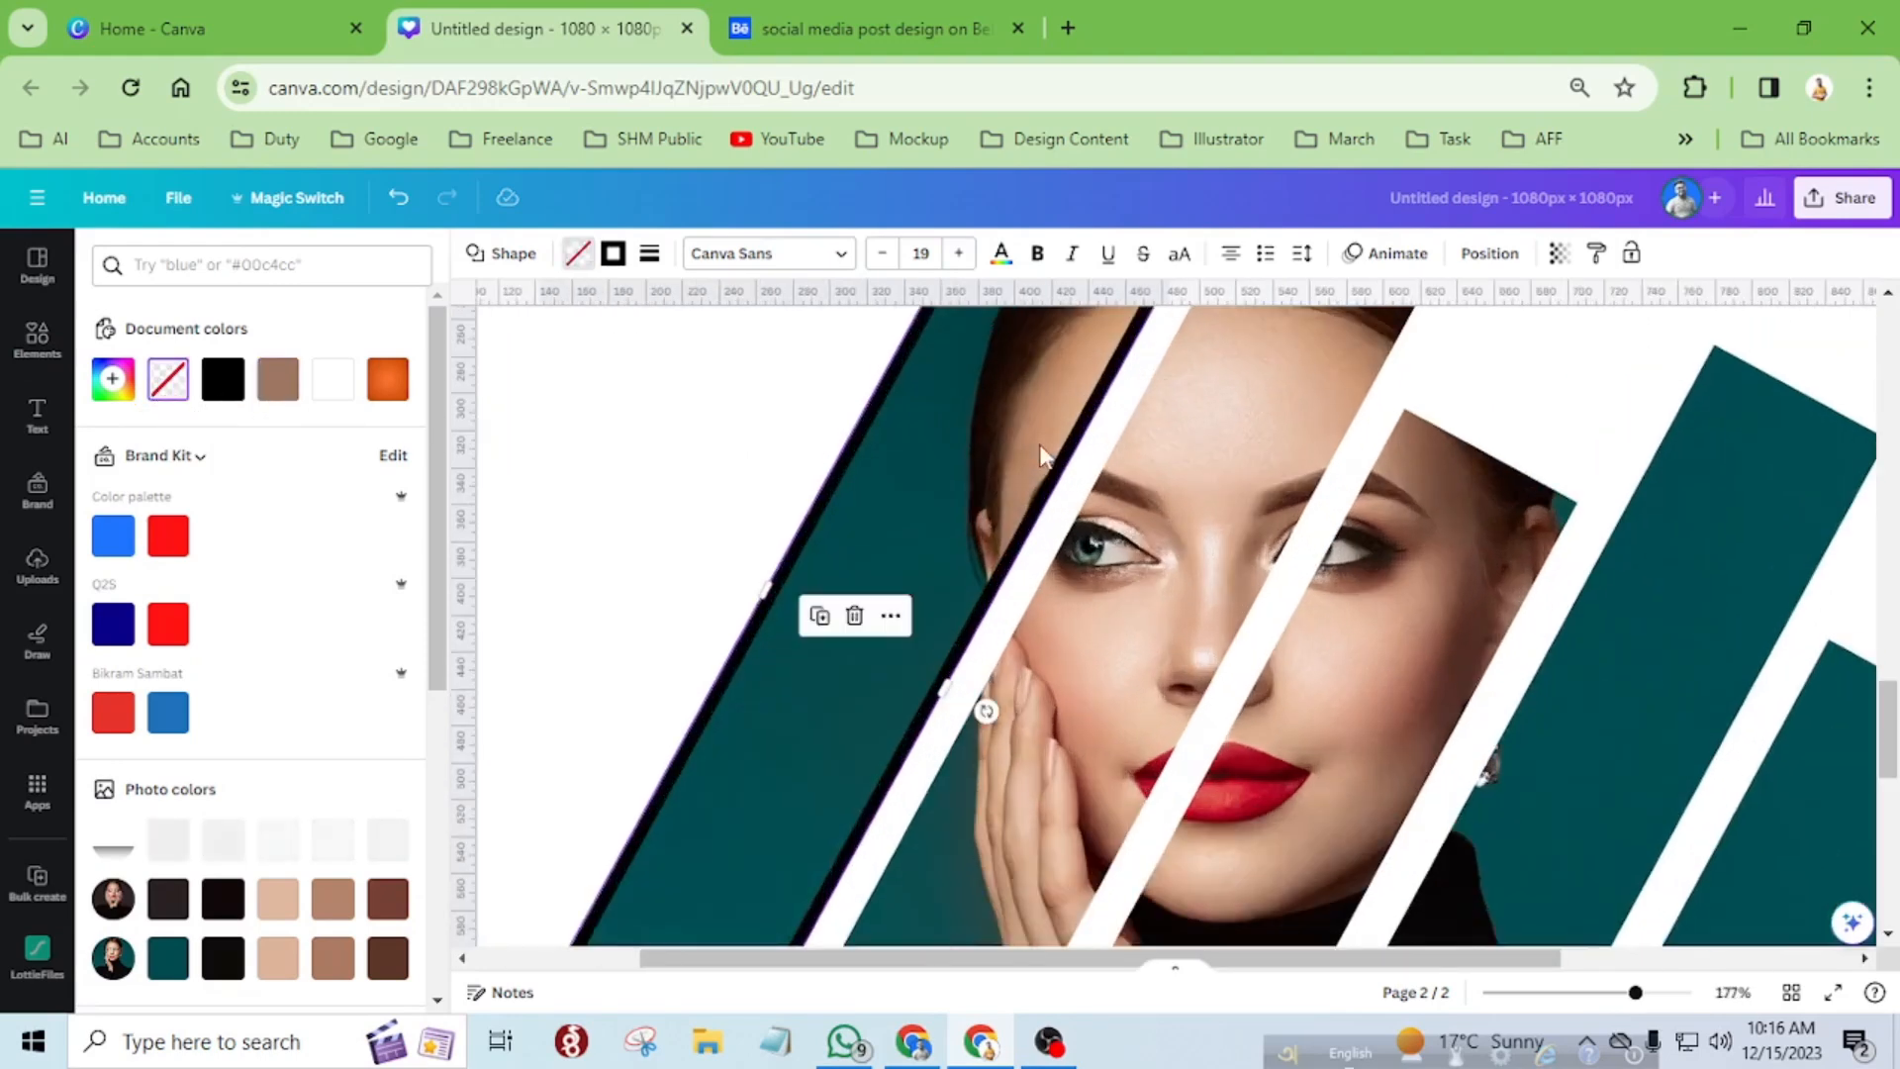
pyautogui.scroll(-4, 1041, 455)
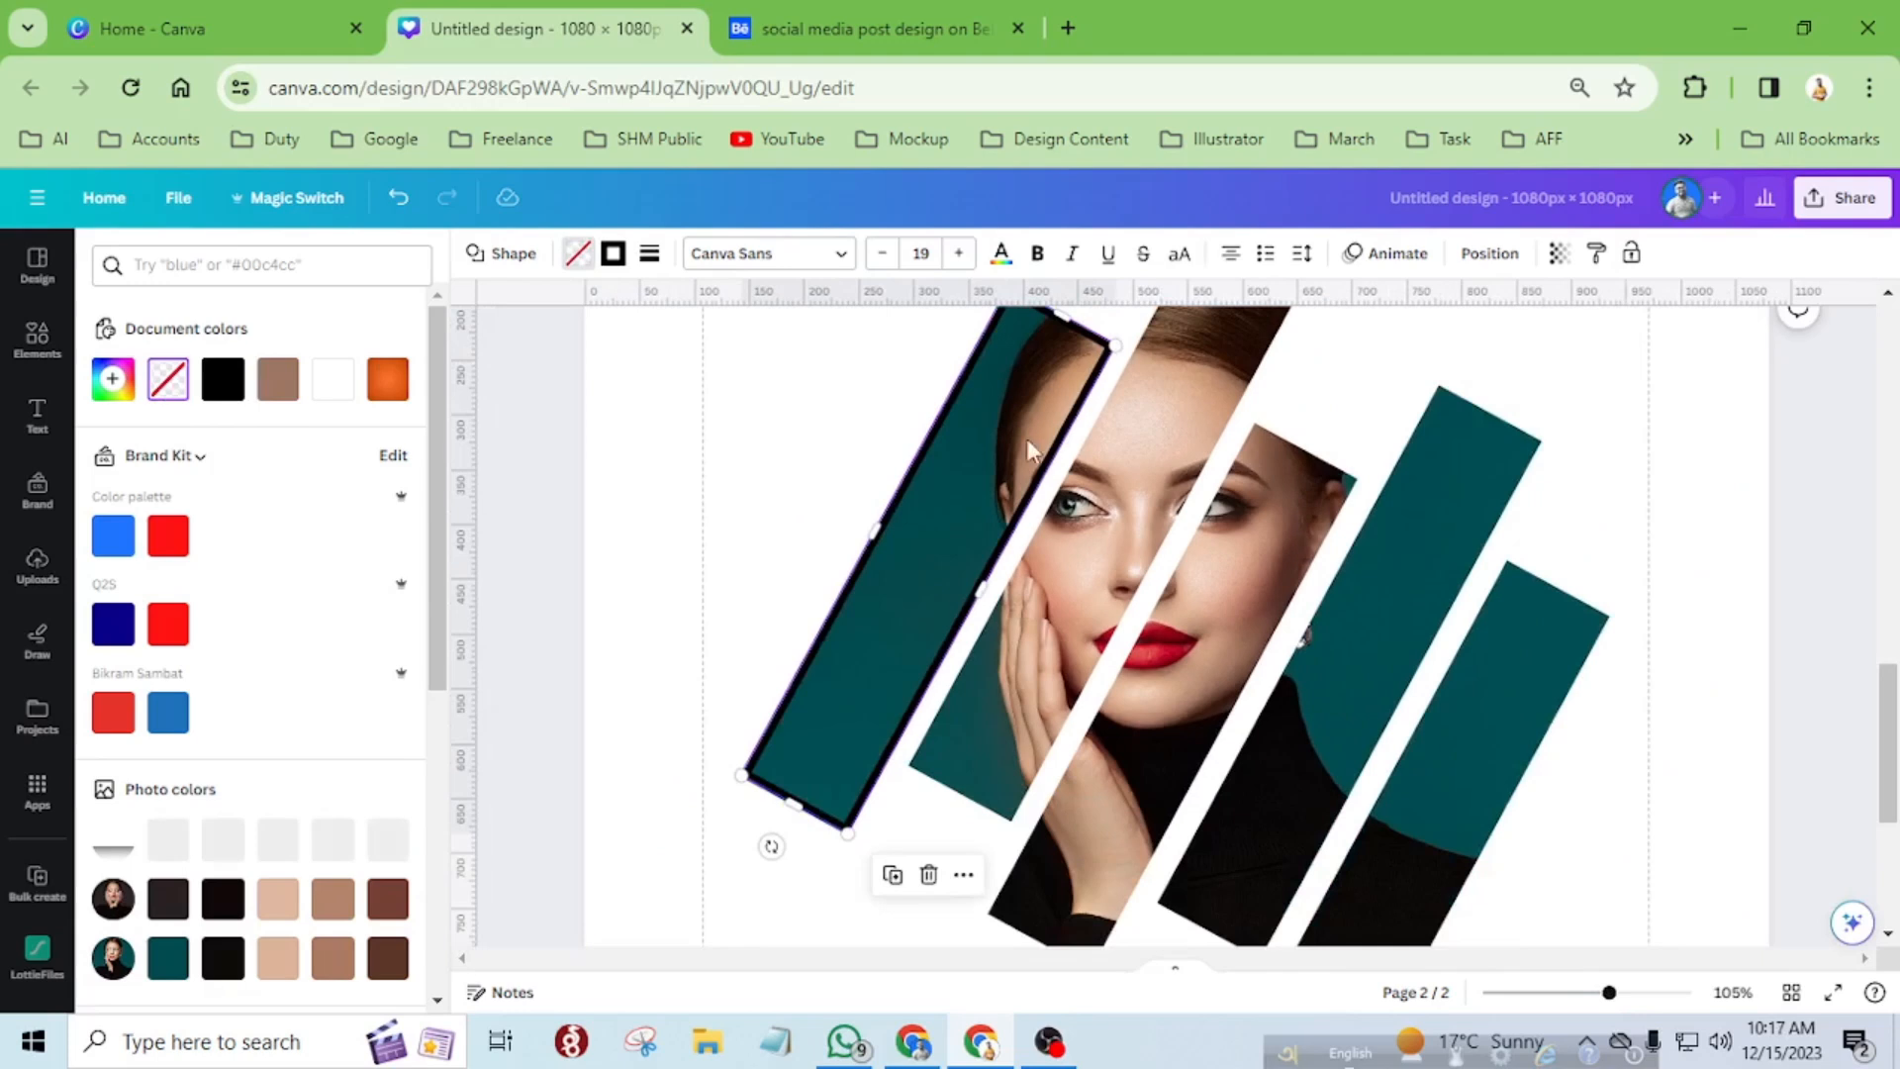
pyautogui.click(786, 423)
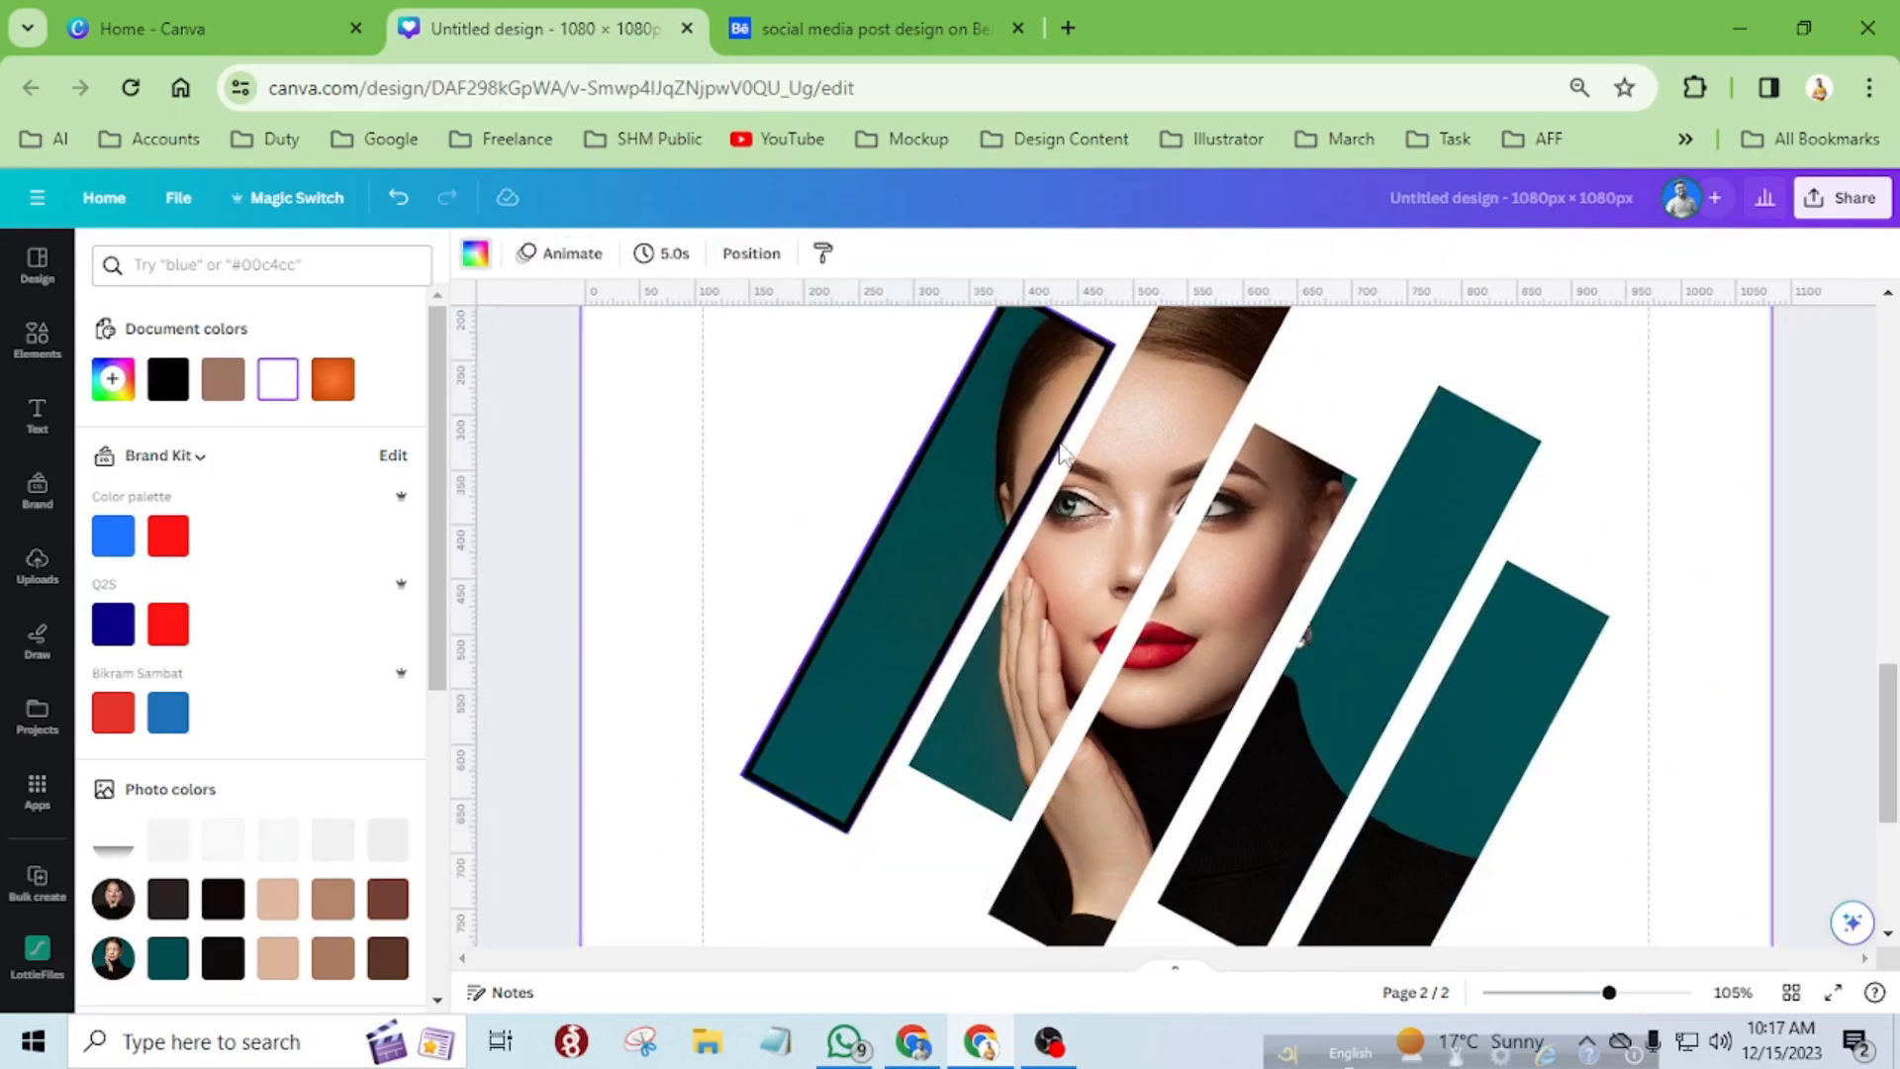
# Send the black outline rectangle to the back, behind the leftmost photo strip.
pyautogui.click(807, 676)
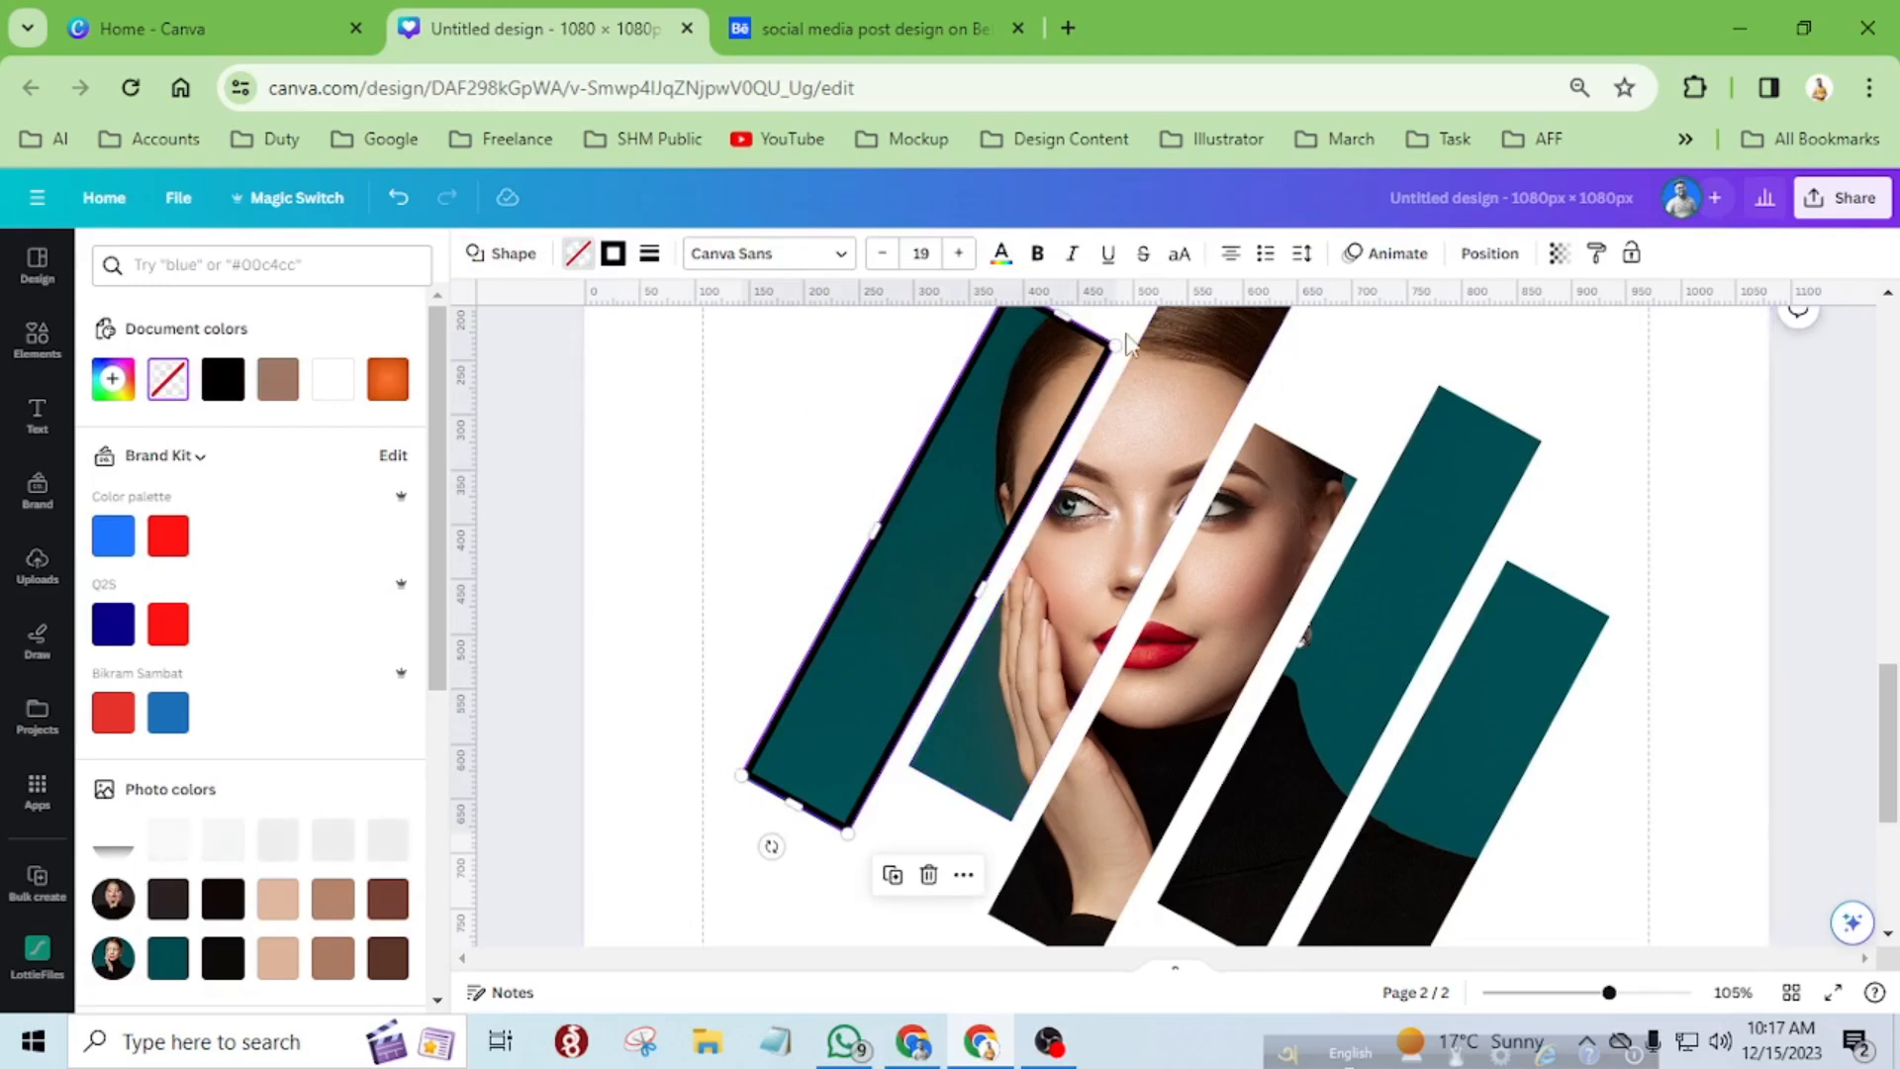
pyautogui.click(1487, 254)
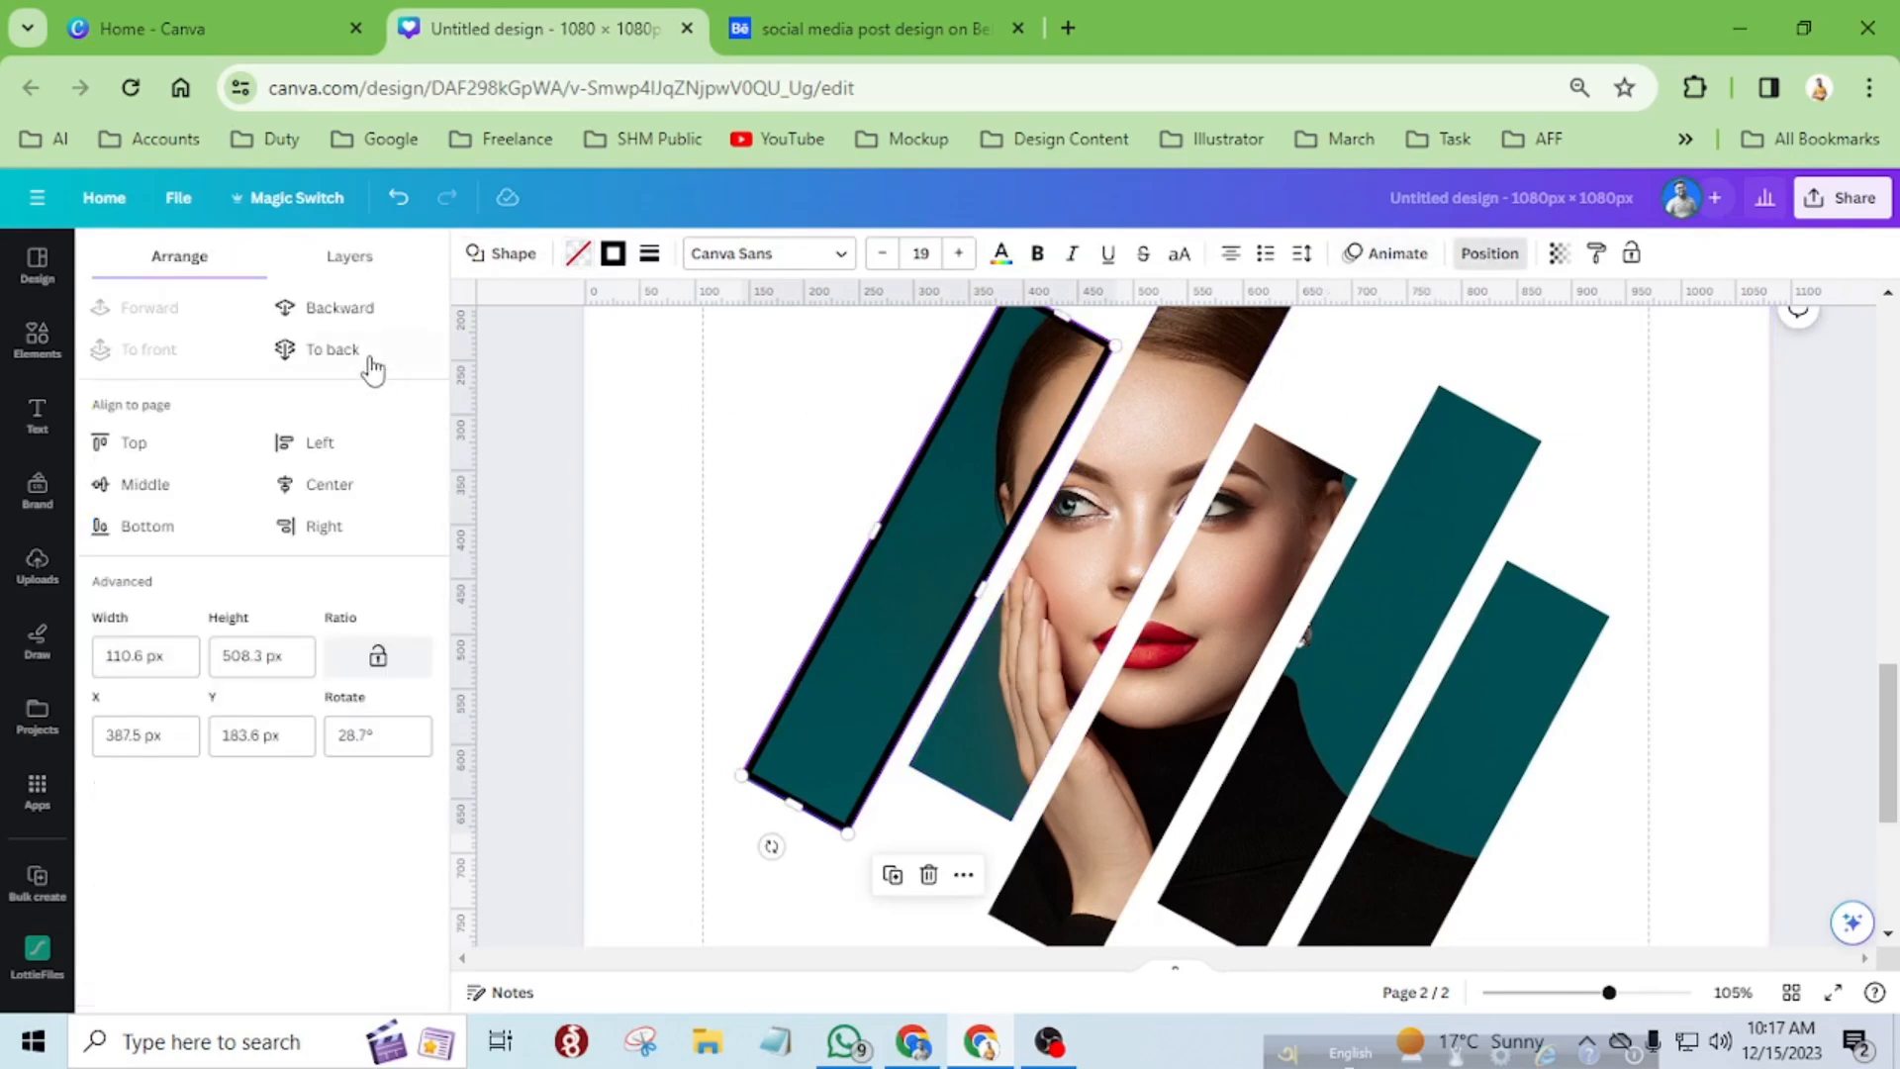
pyautogui.click(334, 344)
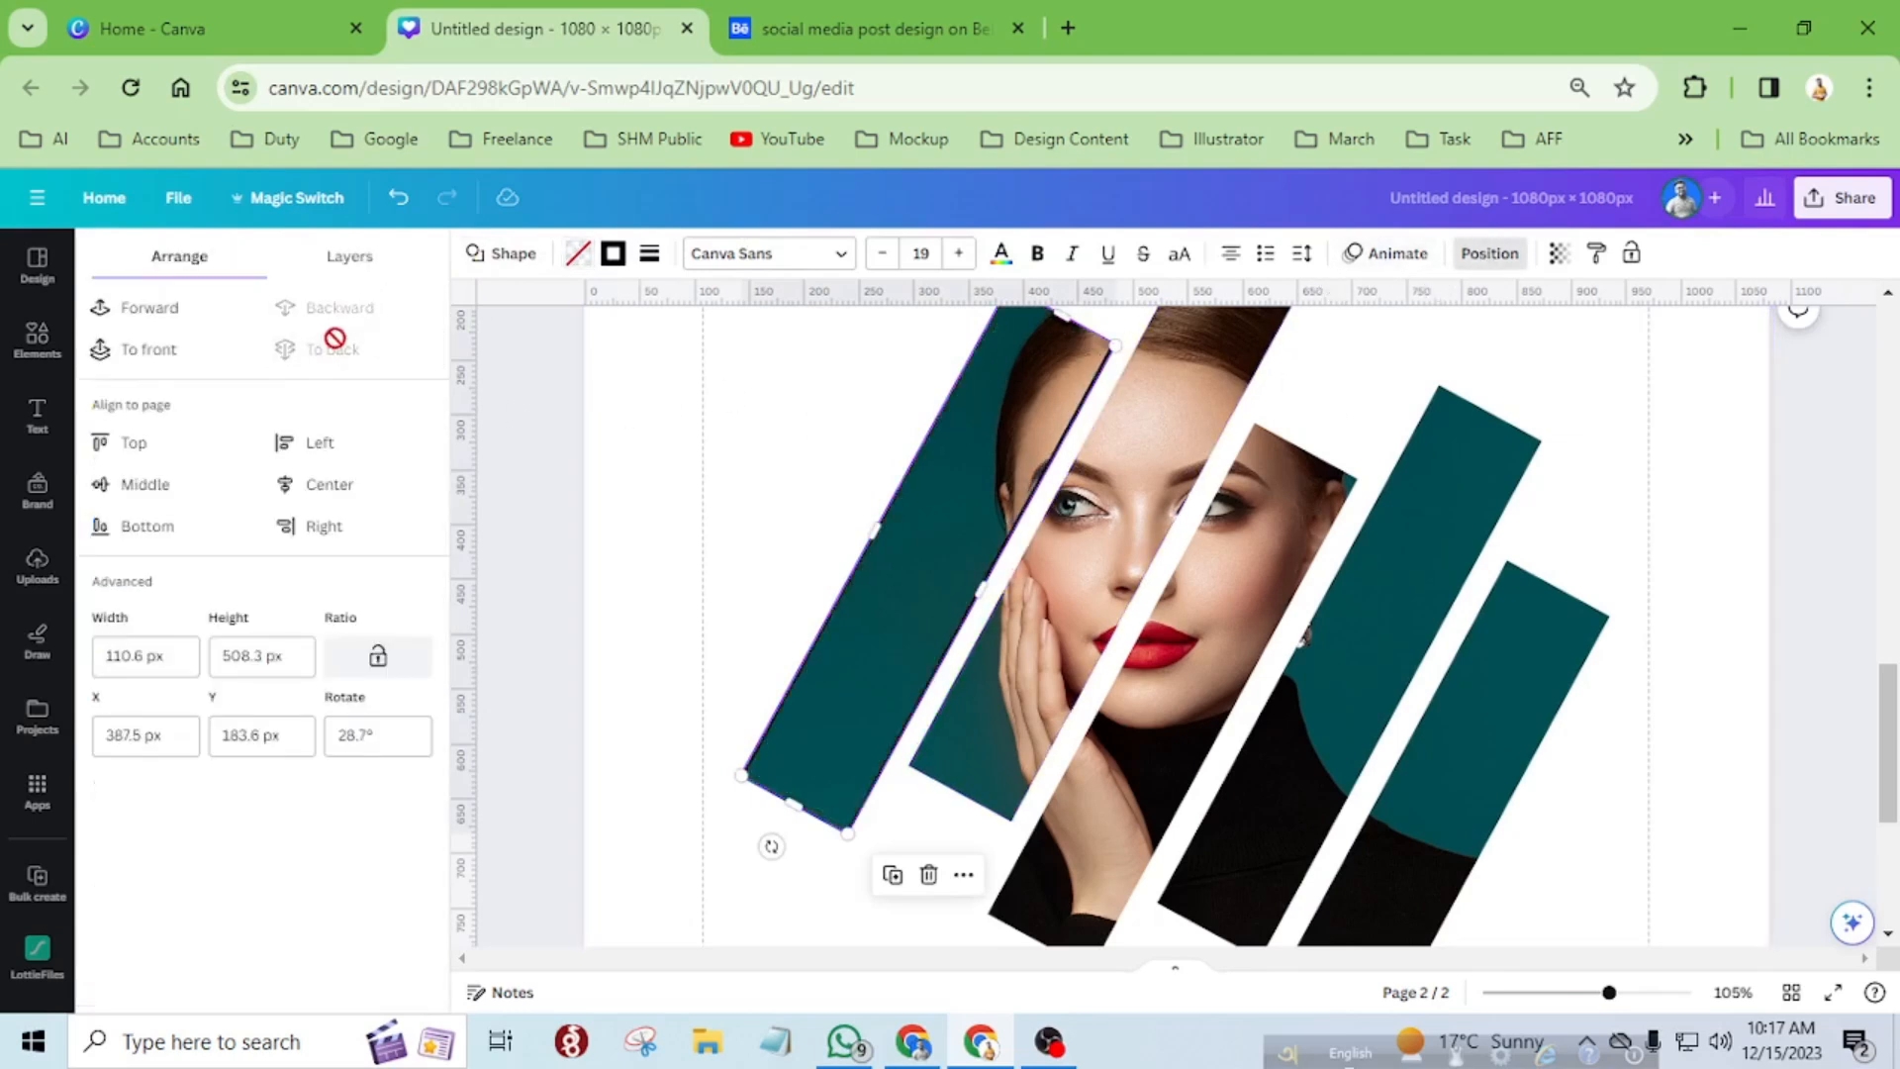
# Enlarge the outline rectangle to about 117.7 × 520.9 px so its border frames the leftmost strip on all sides.
pyautogui.moveTo(735, 776); pyautogui.dragTo(730, 785)
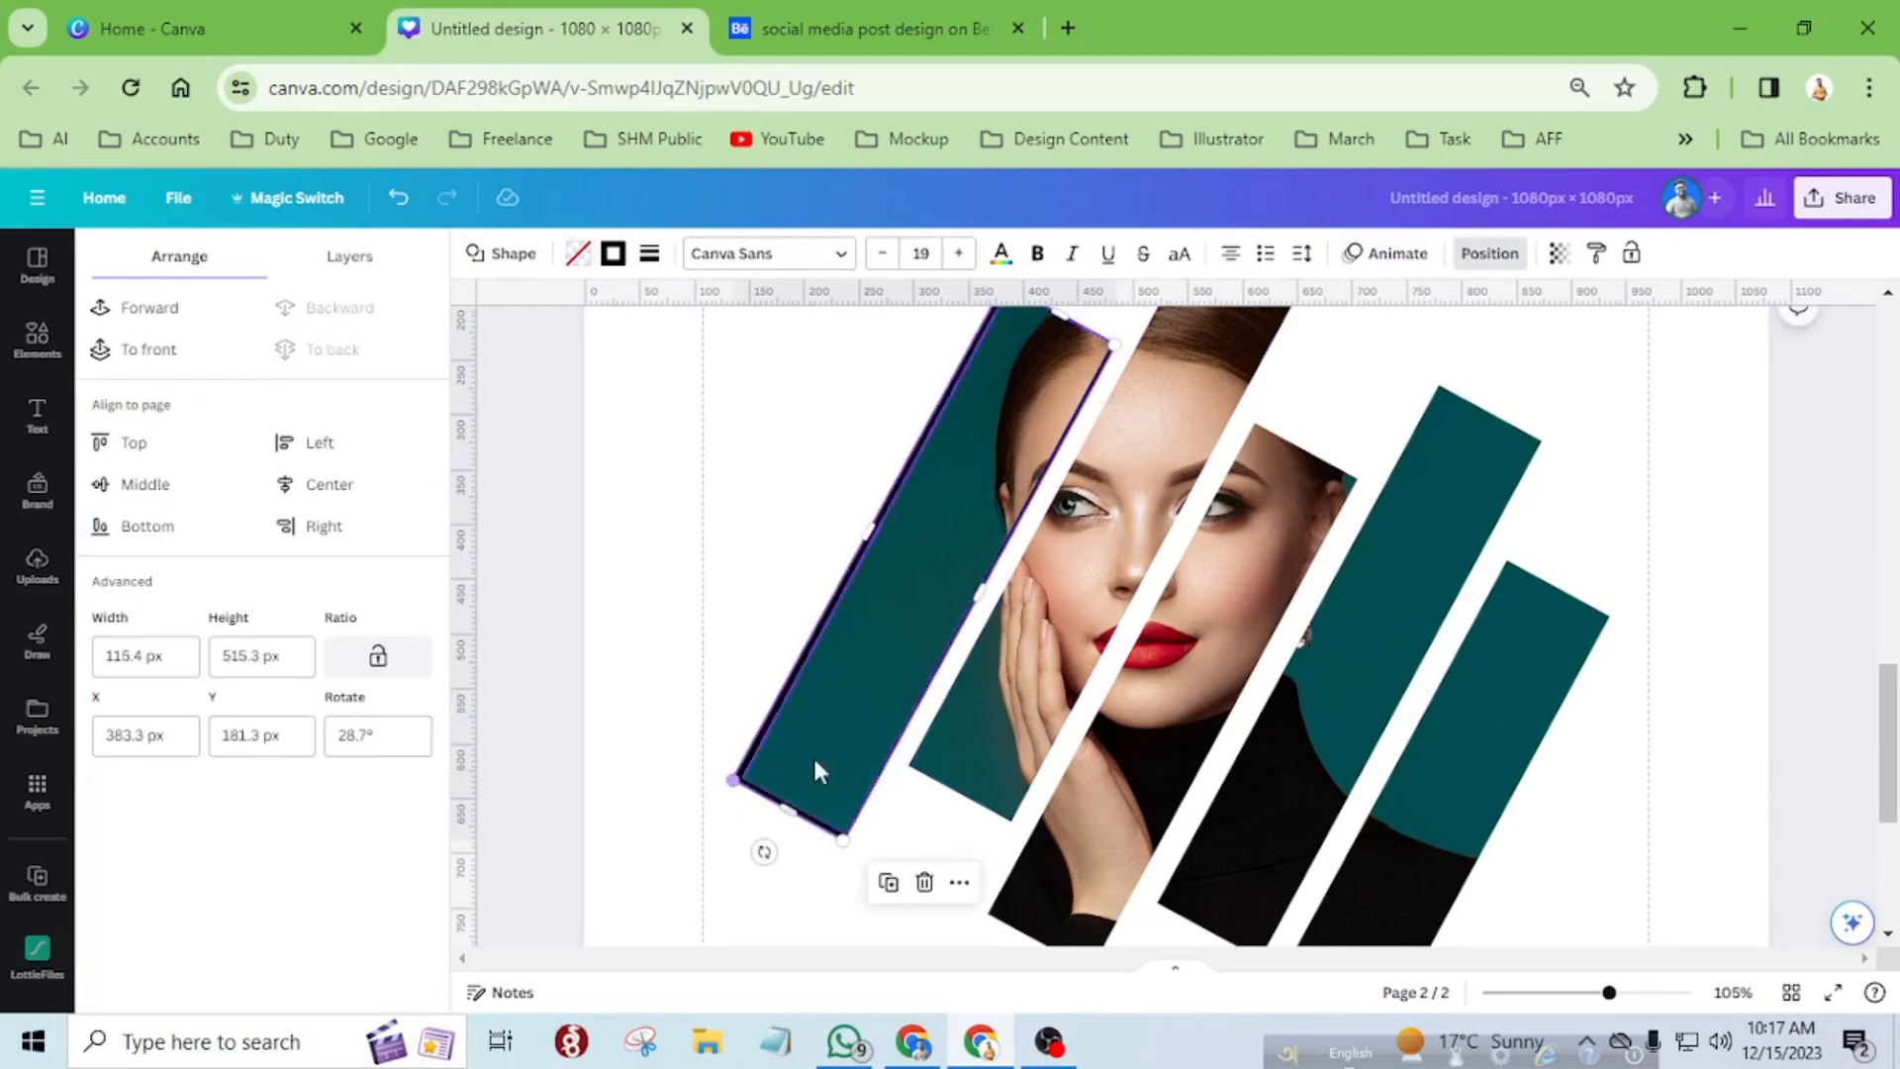
pyautogui.scroll(3, 984, 687)
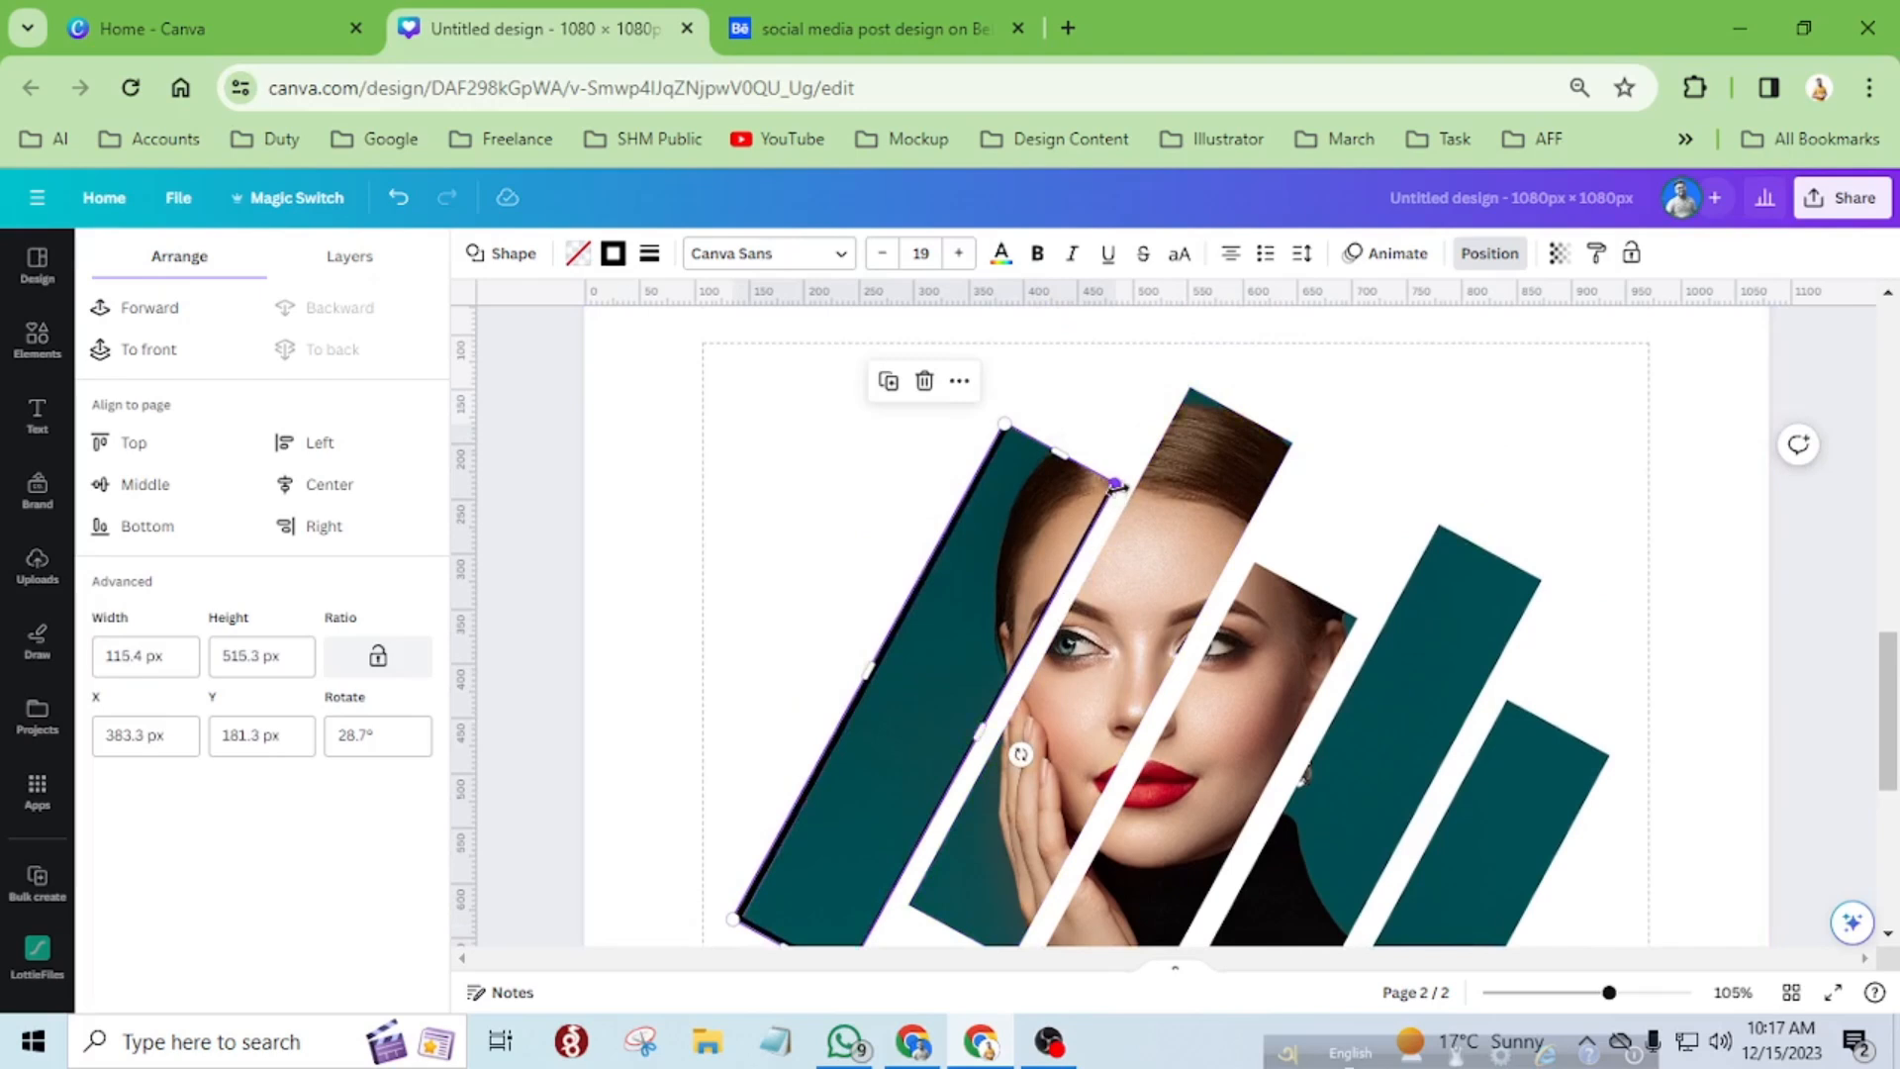
pyautogui.moveTo(1118, 484); pyautogui.dragTo(1122, 482)
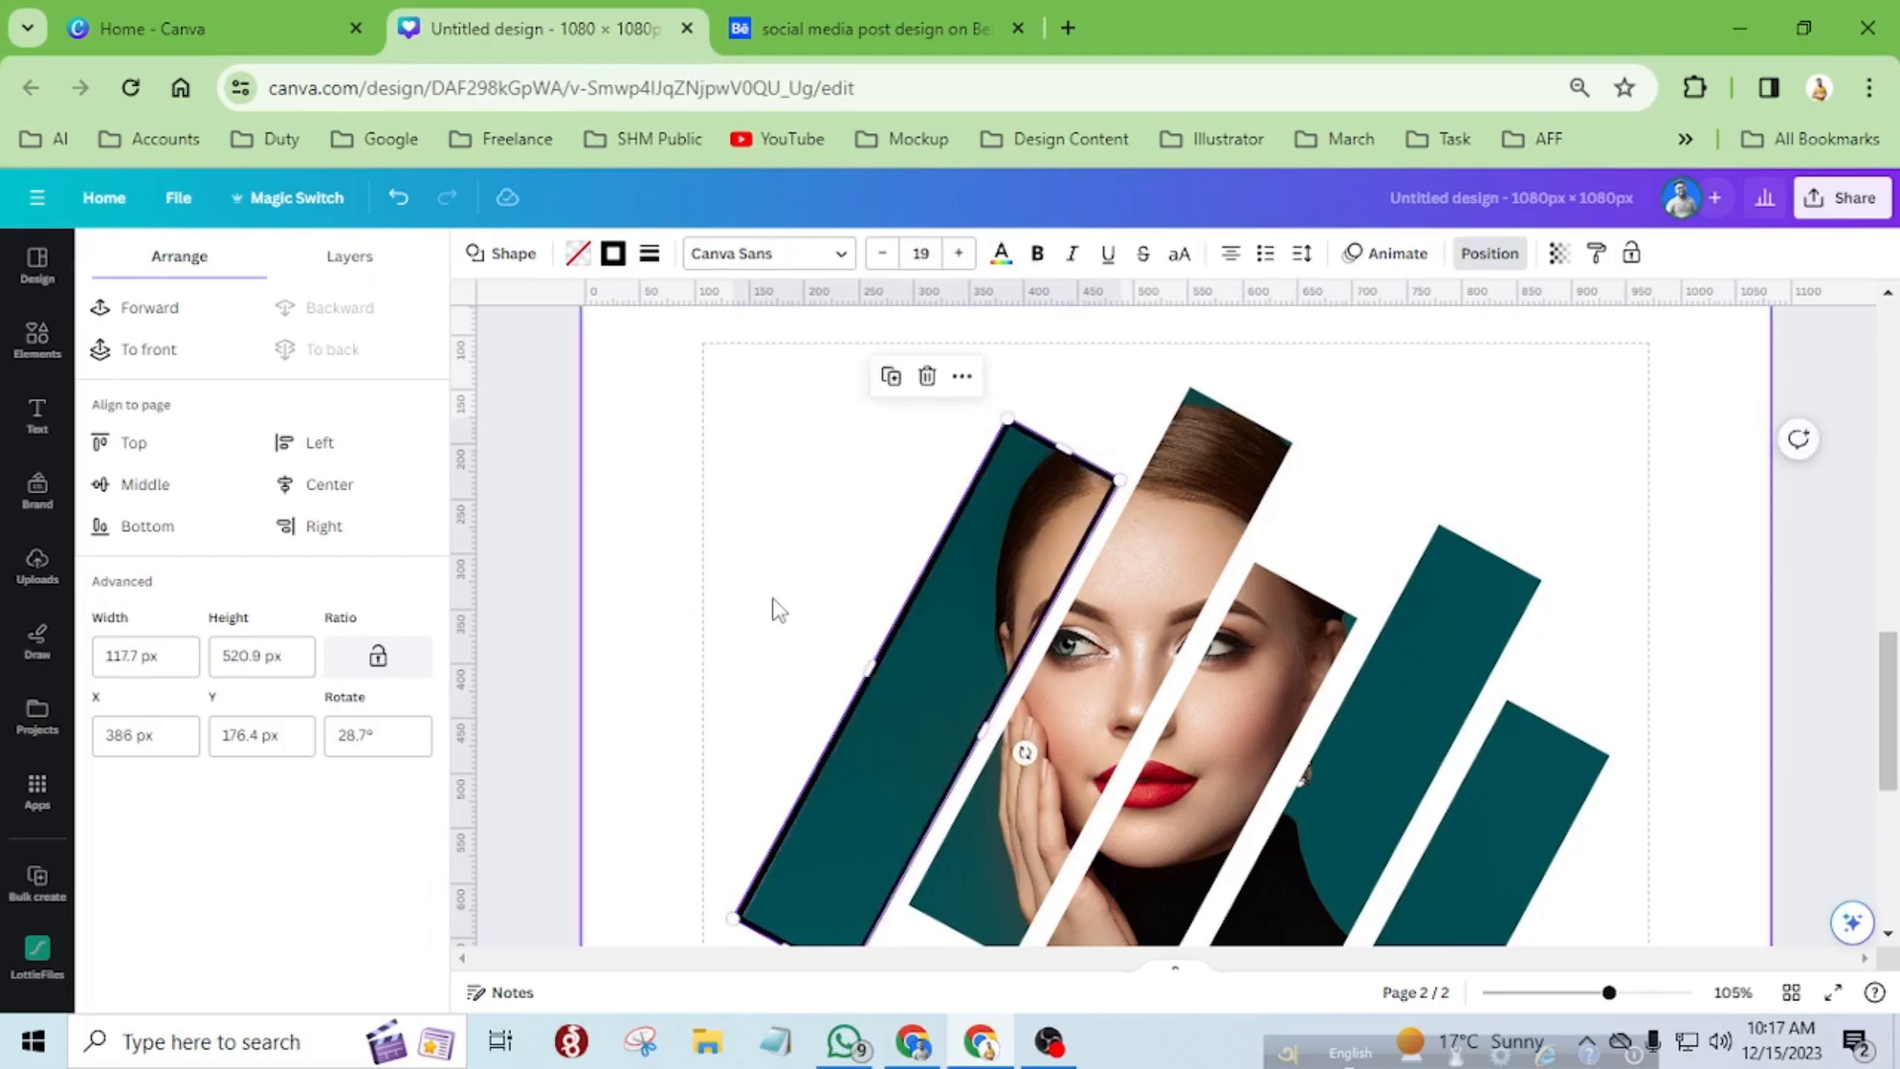
pyautogui.scroll(-3, 775, 592)
pyautogui.click(787, 770)
pyautogui.scroll(2, 871, 823)
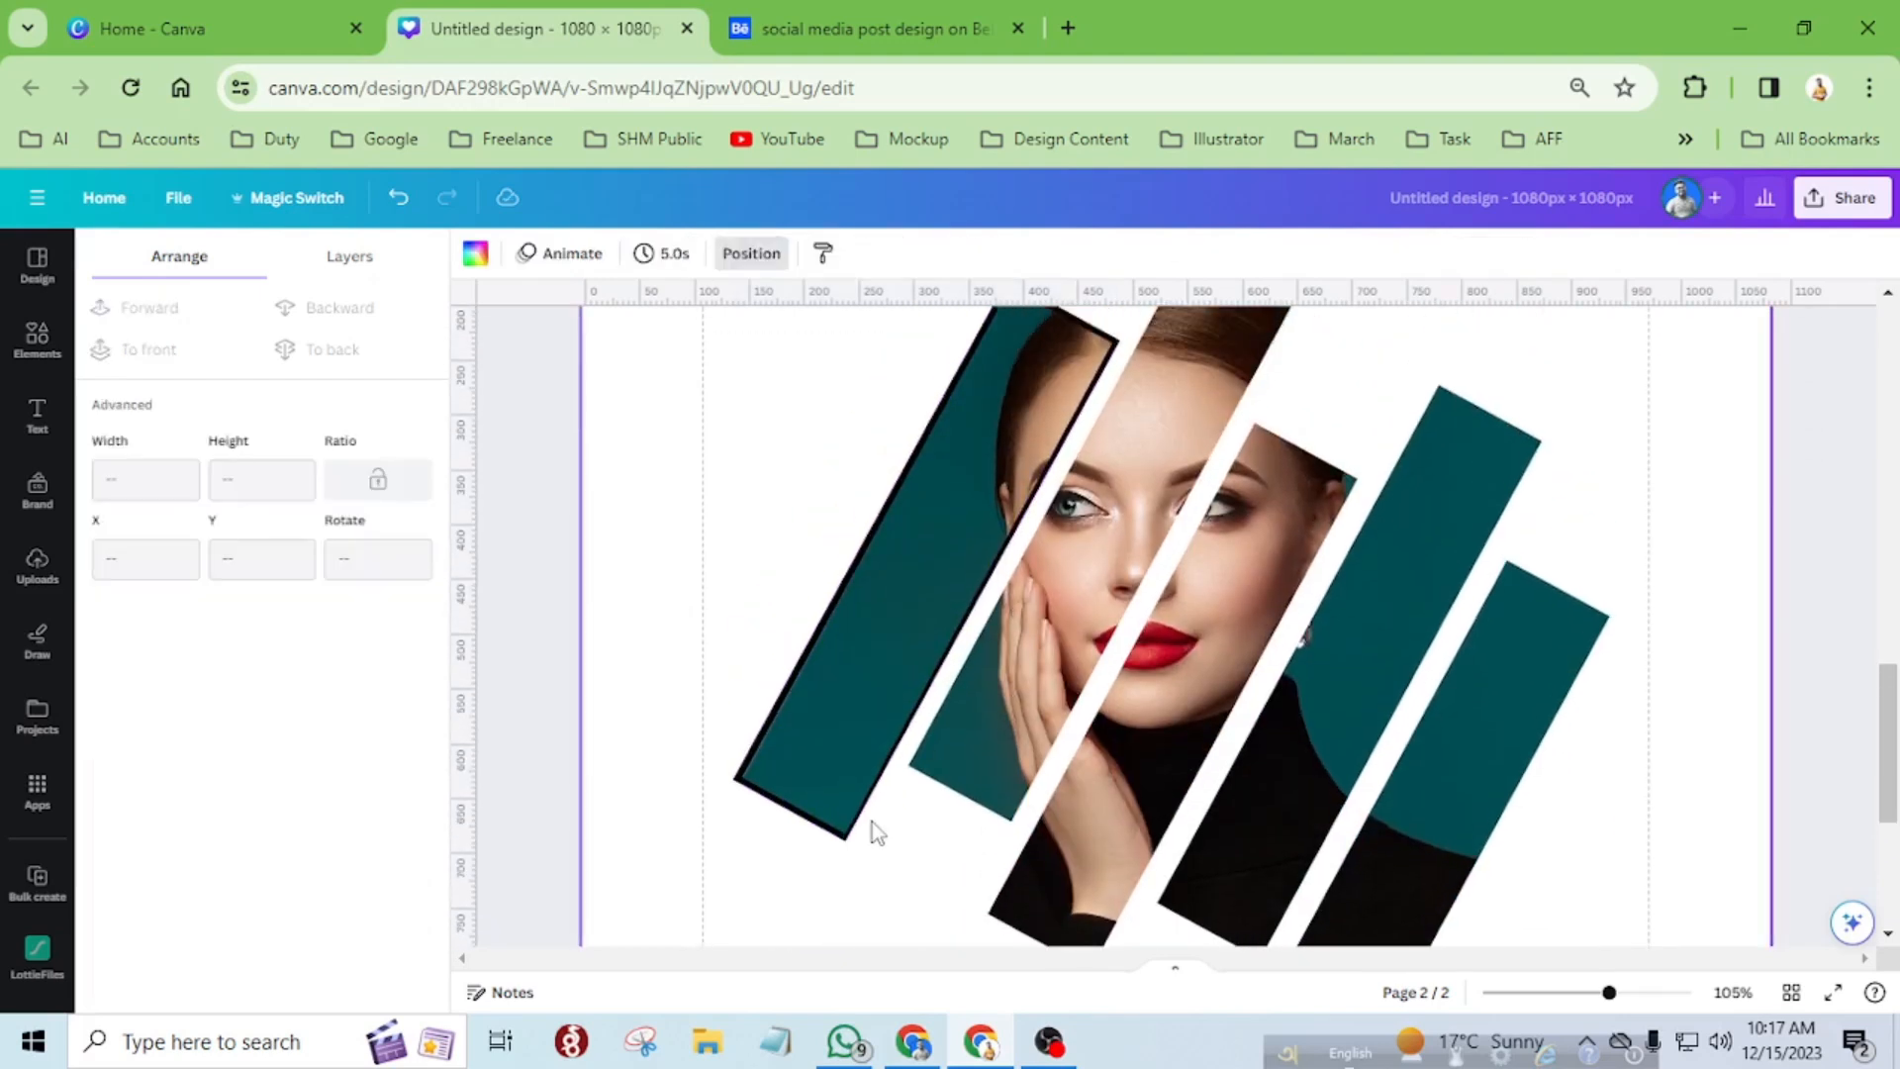
# Delete the outline rectangle from behind the leftmost photo strip.
pyautogui.click(744, 791)
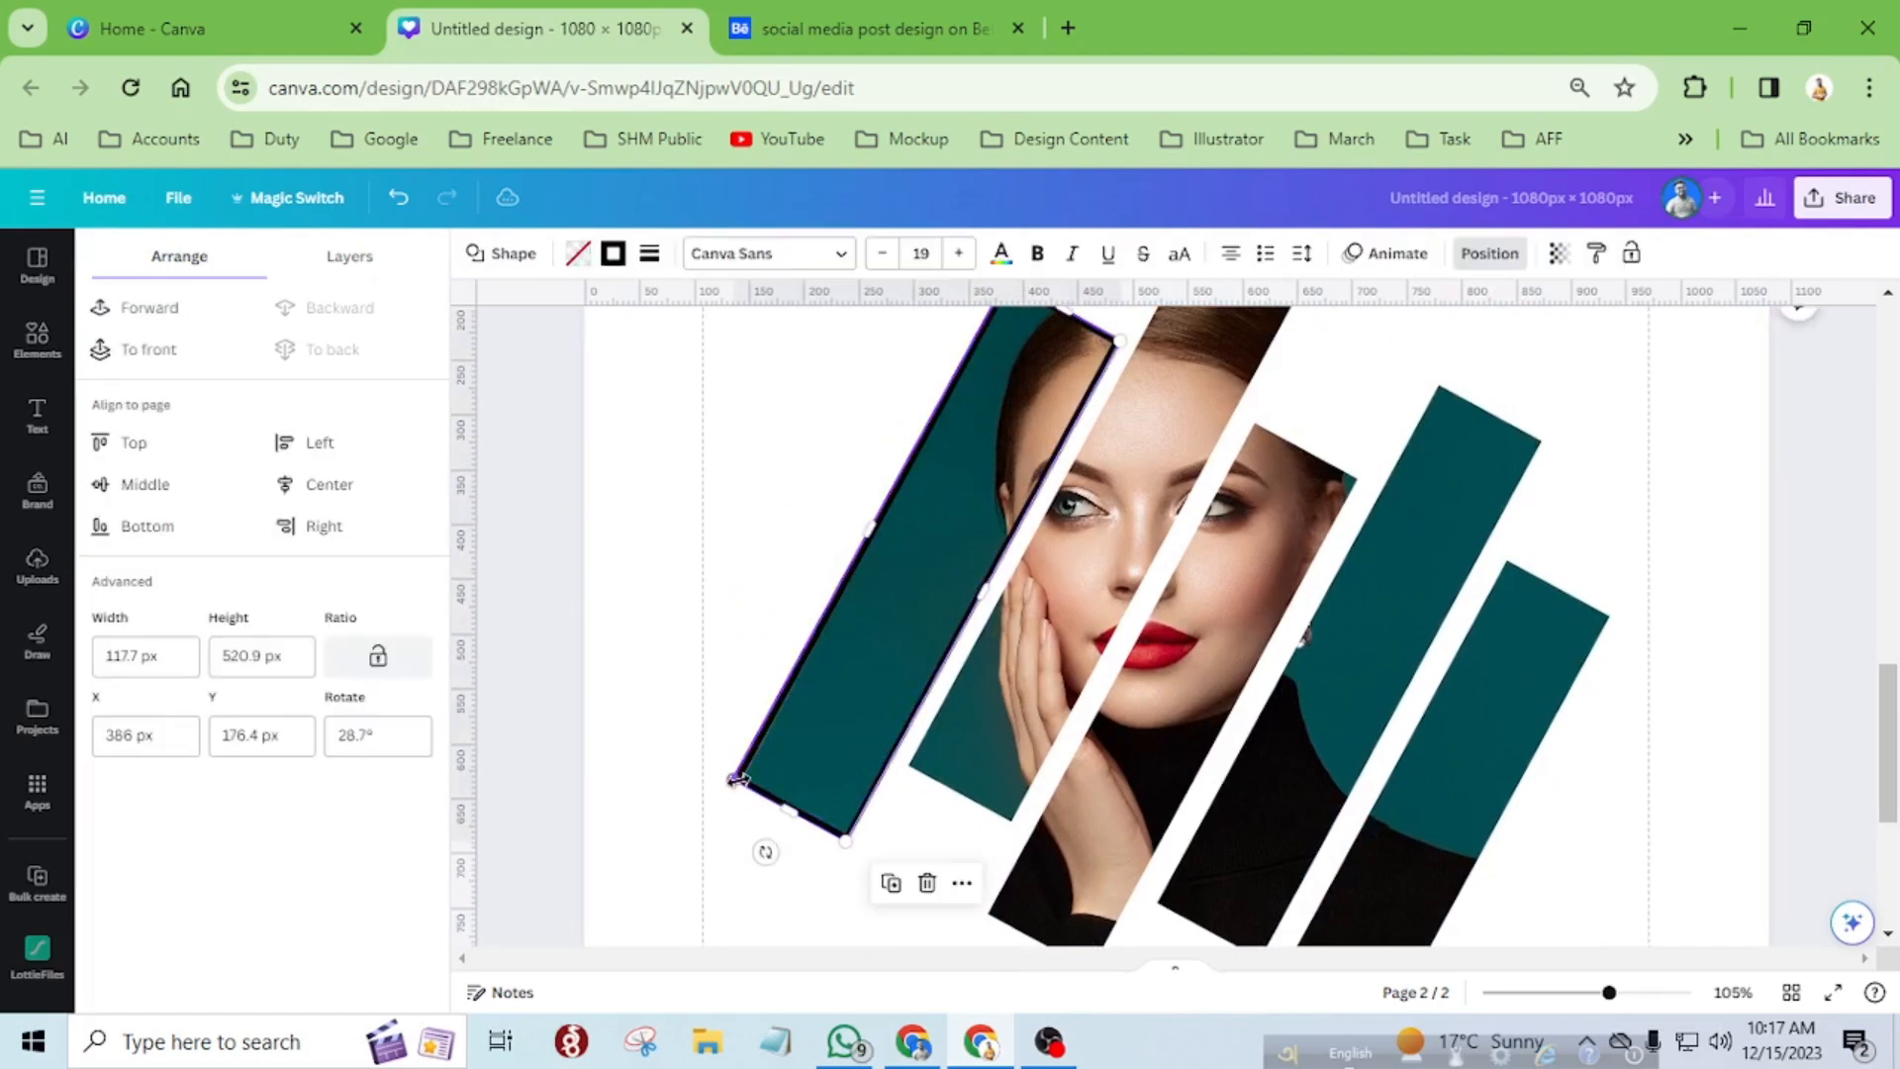
pyautogui.click(700, 836)
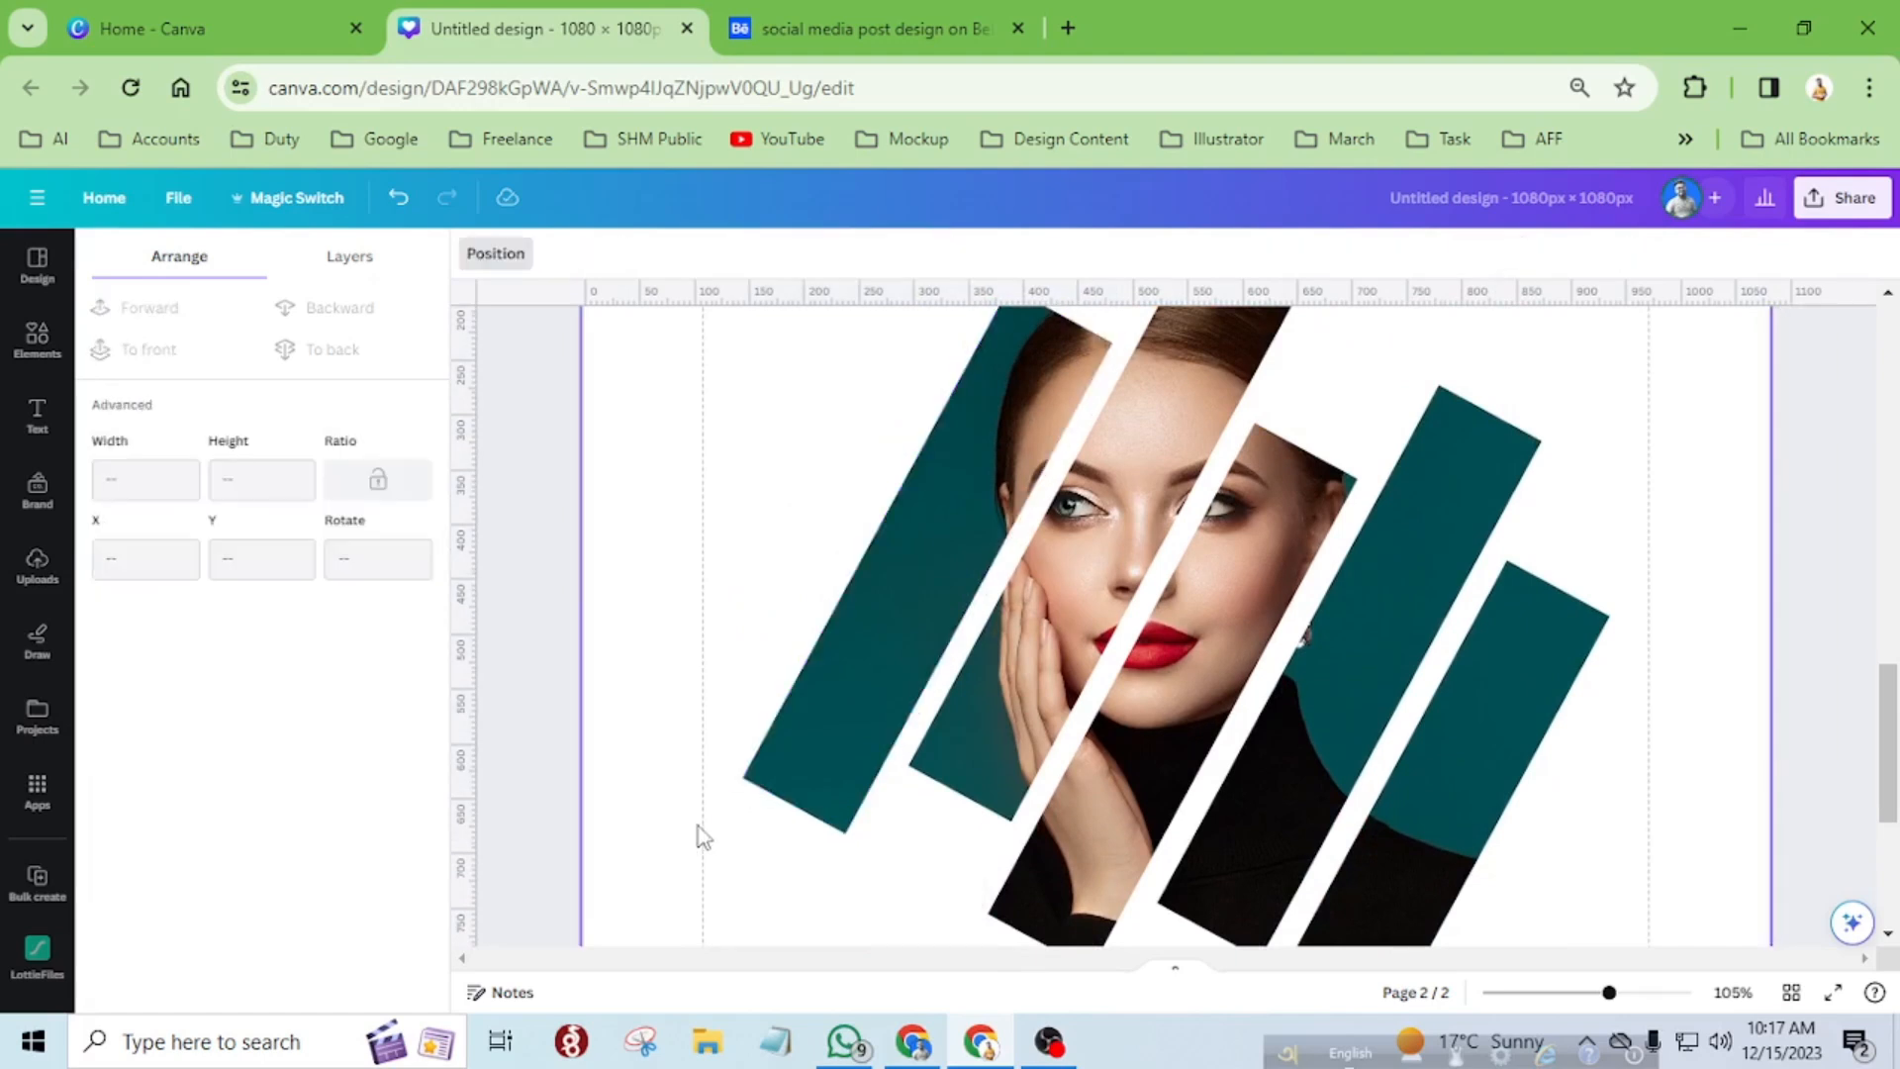
pyautogui.scroll(-5, 782, 781)
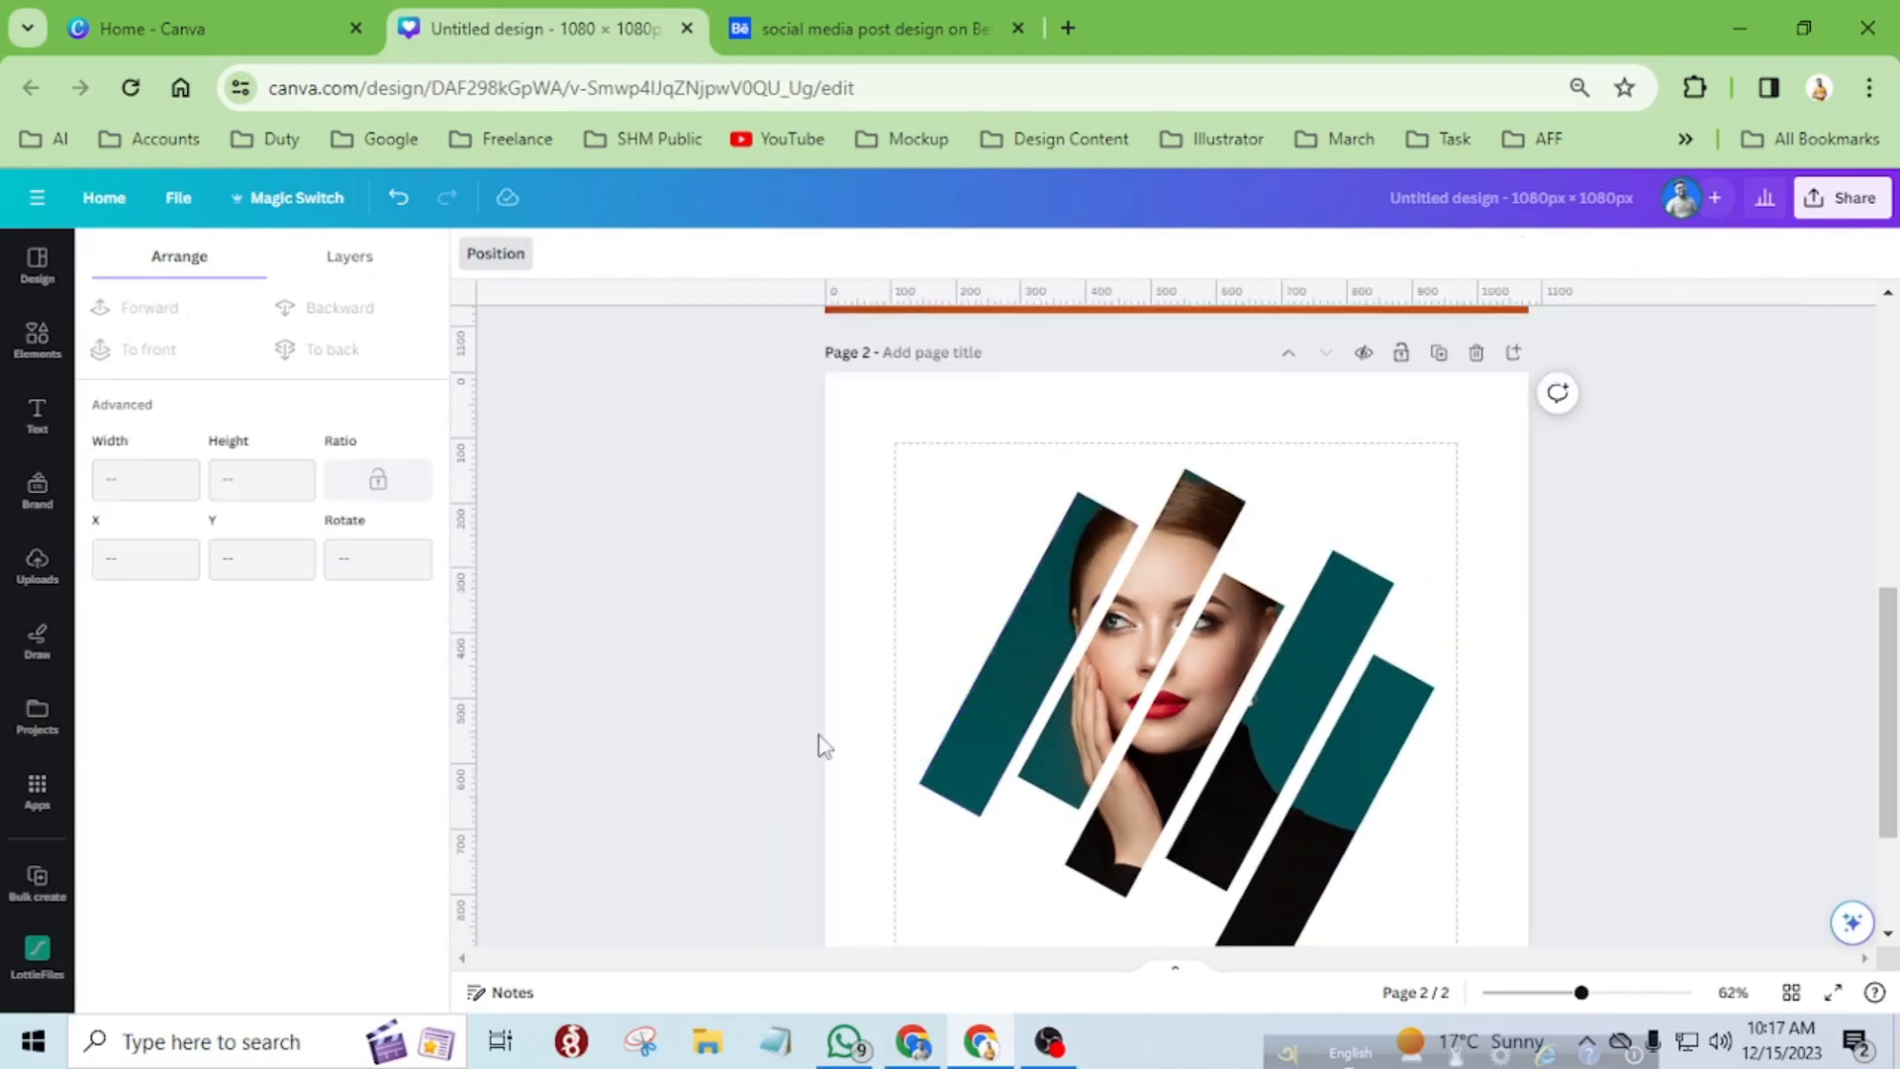
pyautogui.scroll(-2, 798, 738)
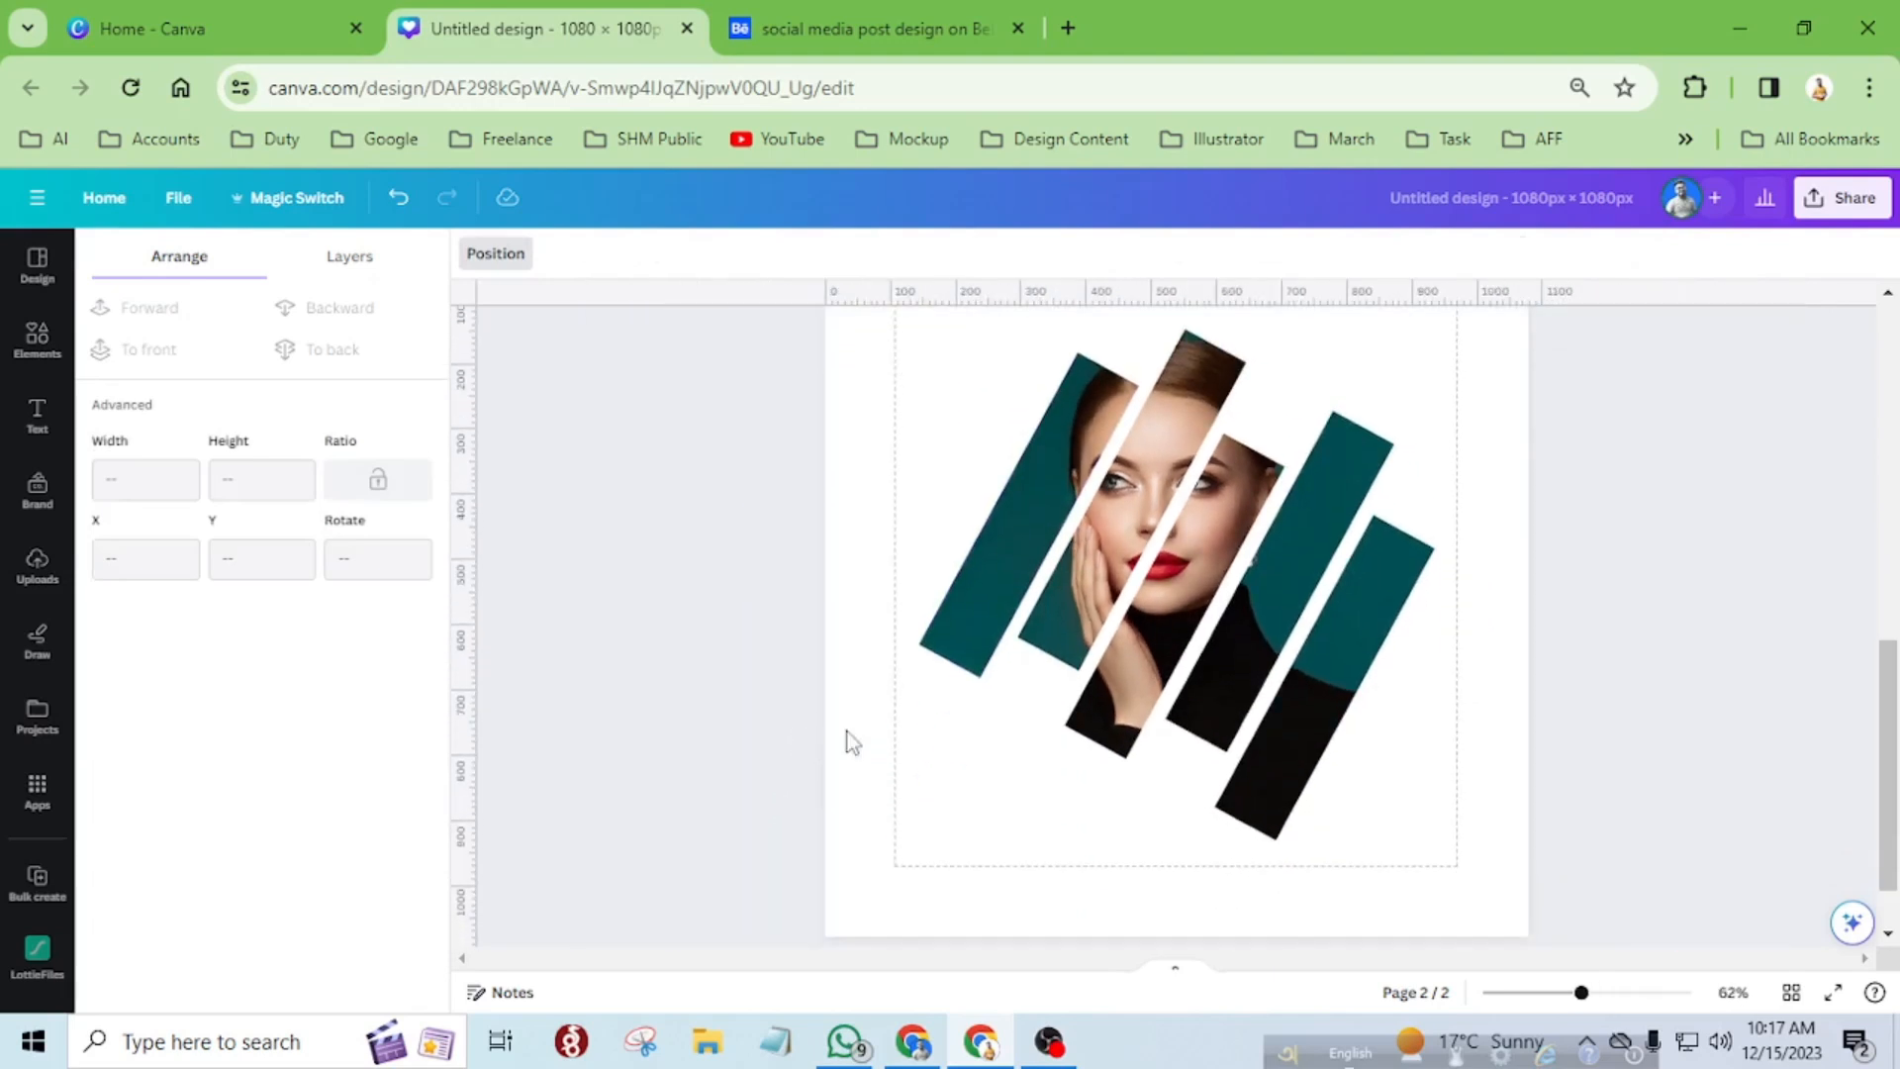
# Give the page background a radial gradient fill in place of its solid color.
pyautogui.click(960, 749)
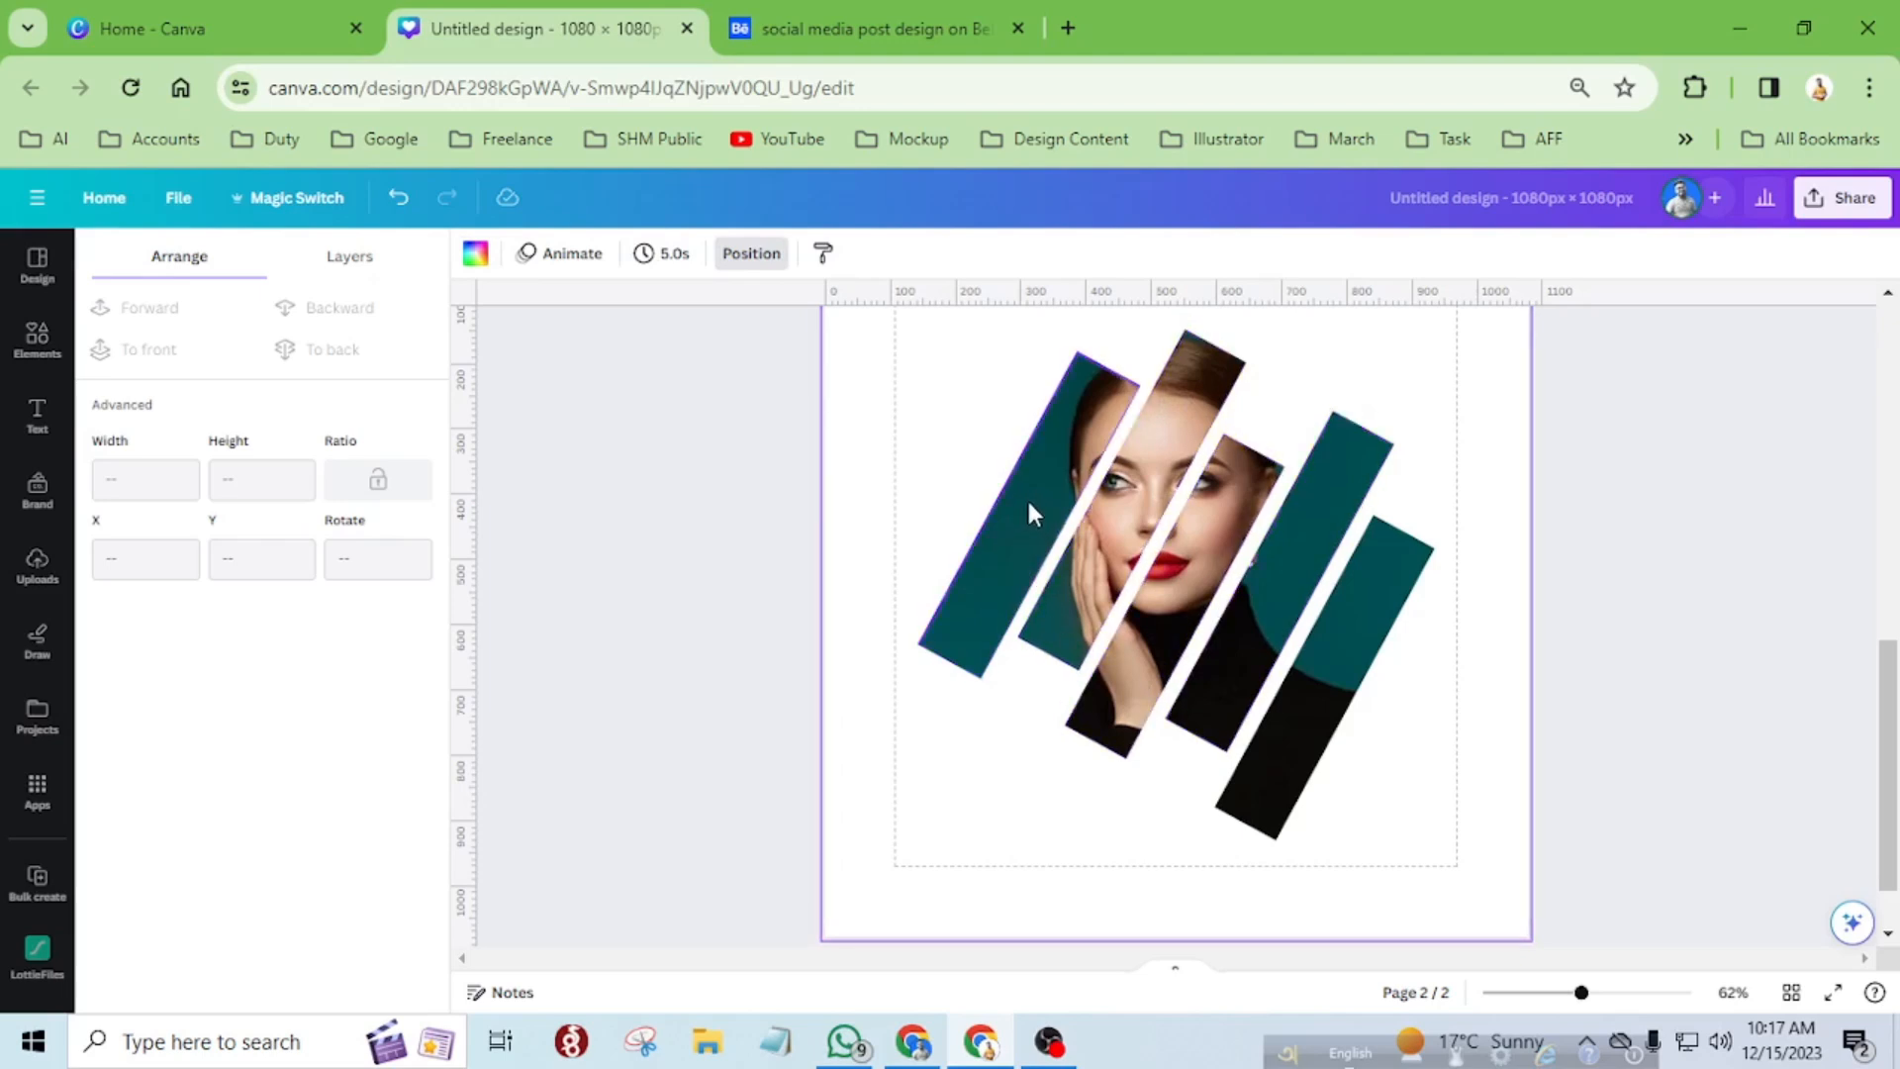
pyautogui.click(476, 255)
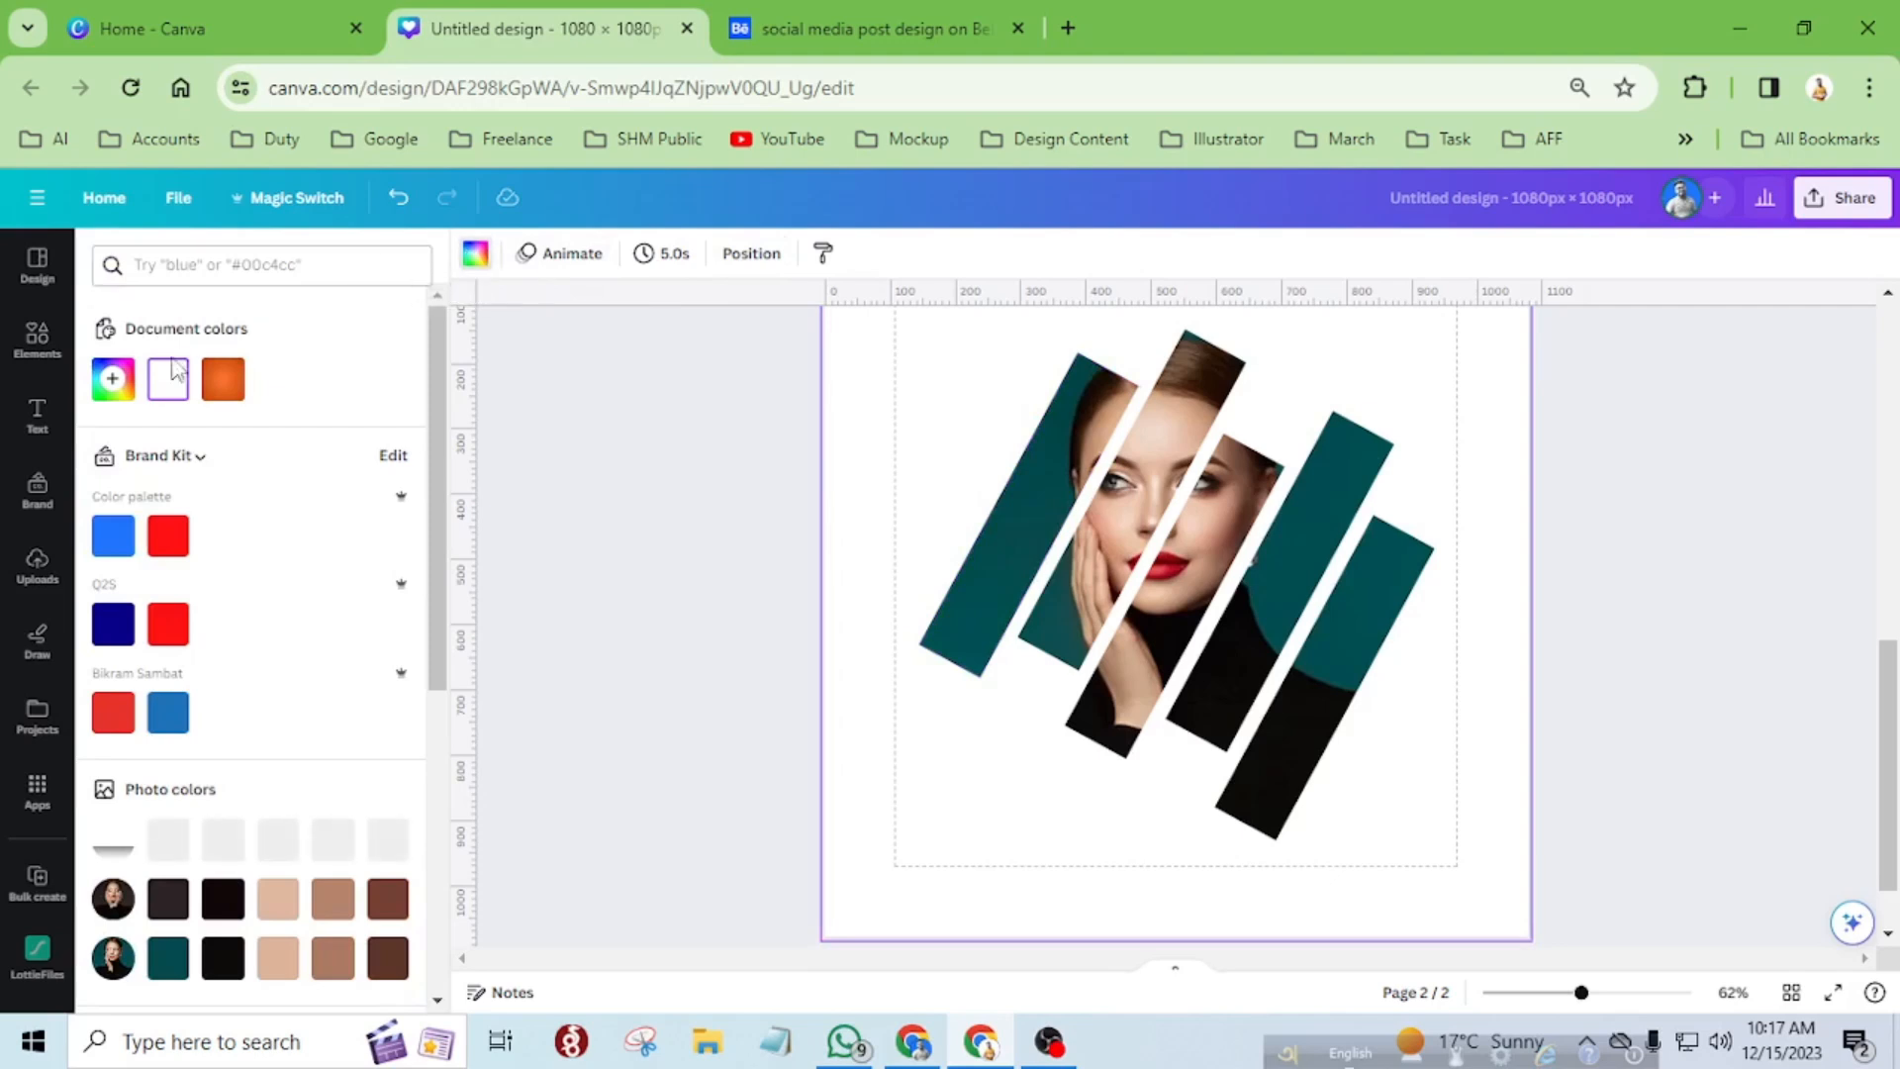
pyautogui.click(115, 383)
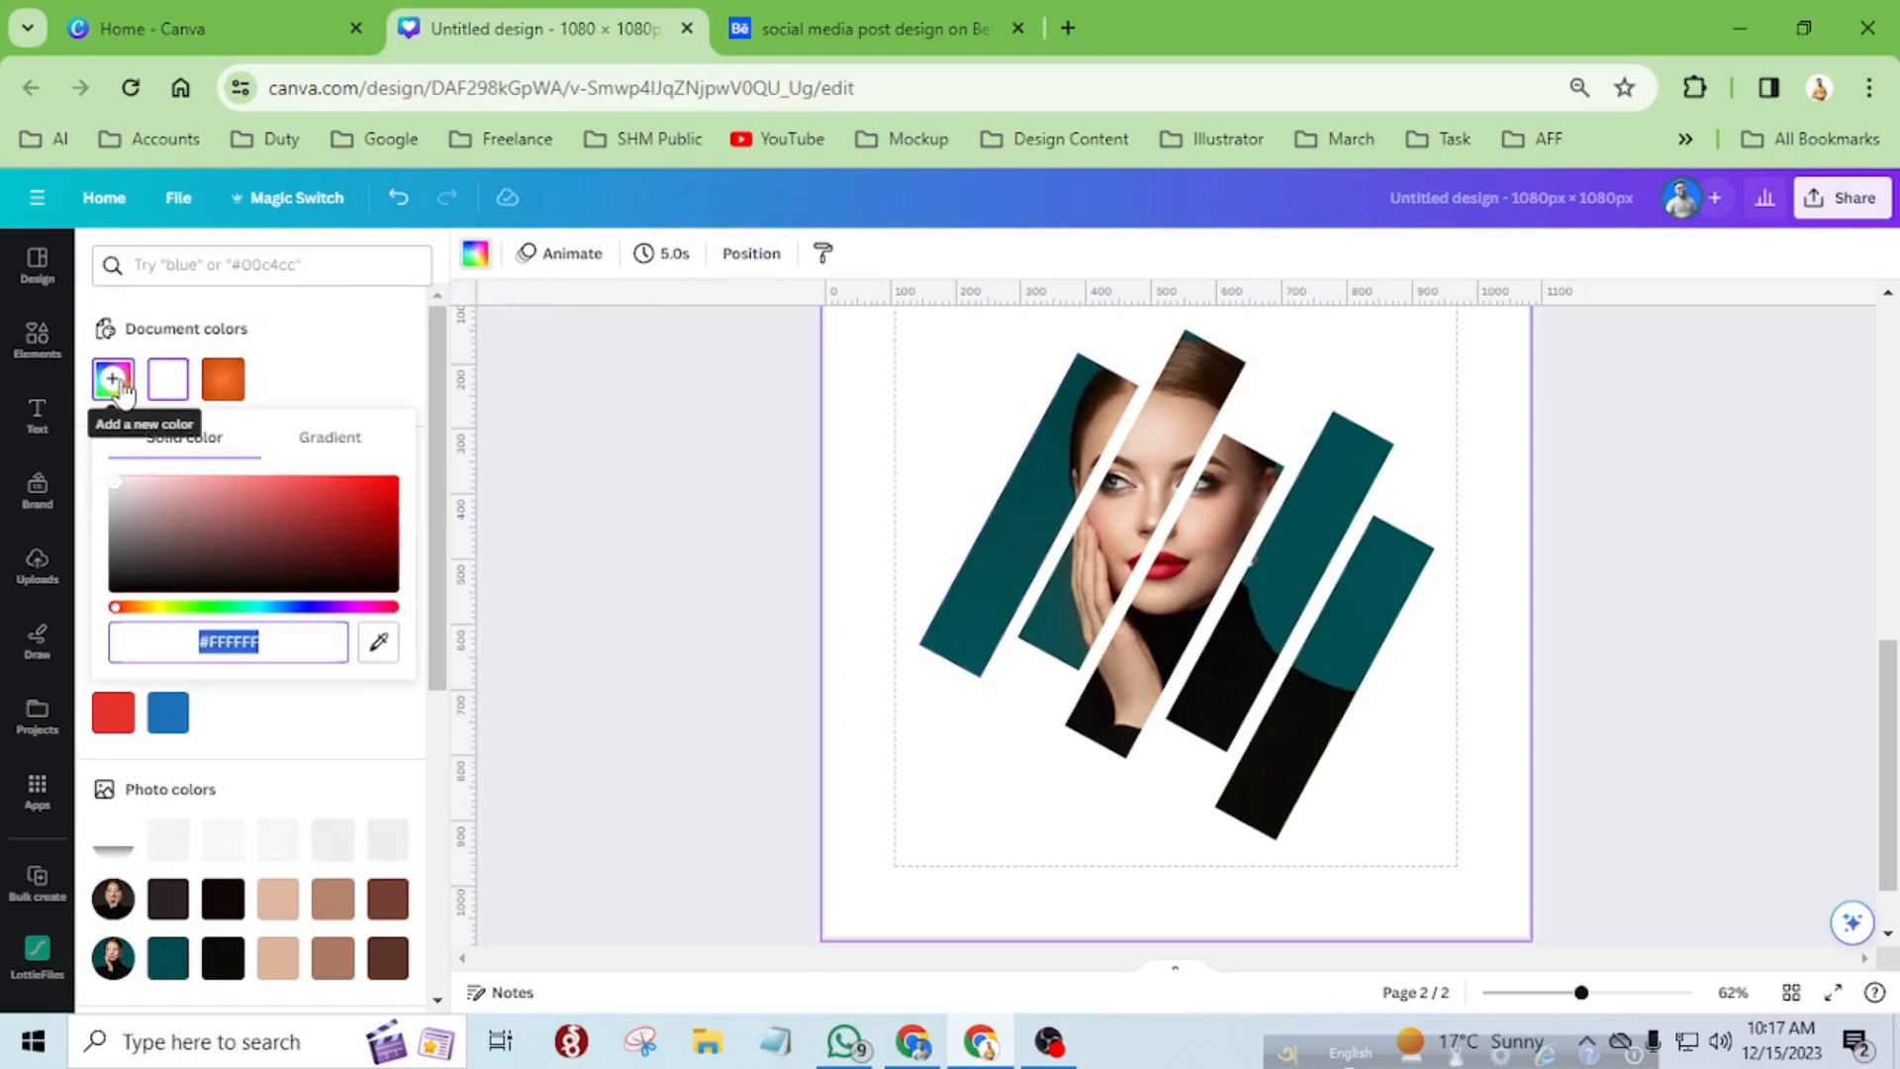
pyautogui.click(358, 452)
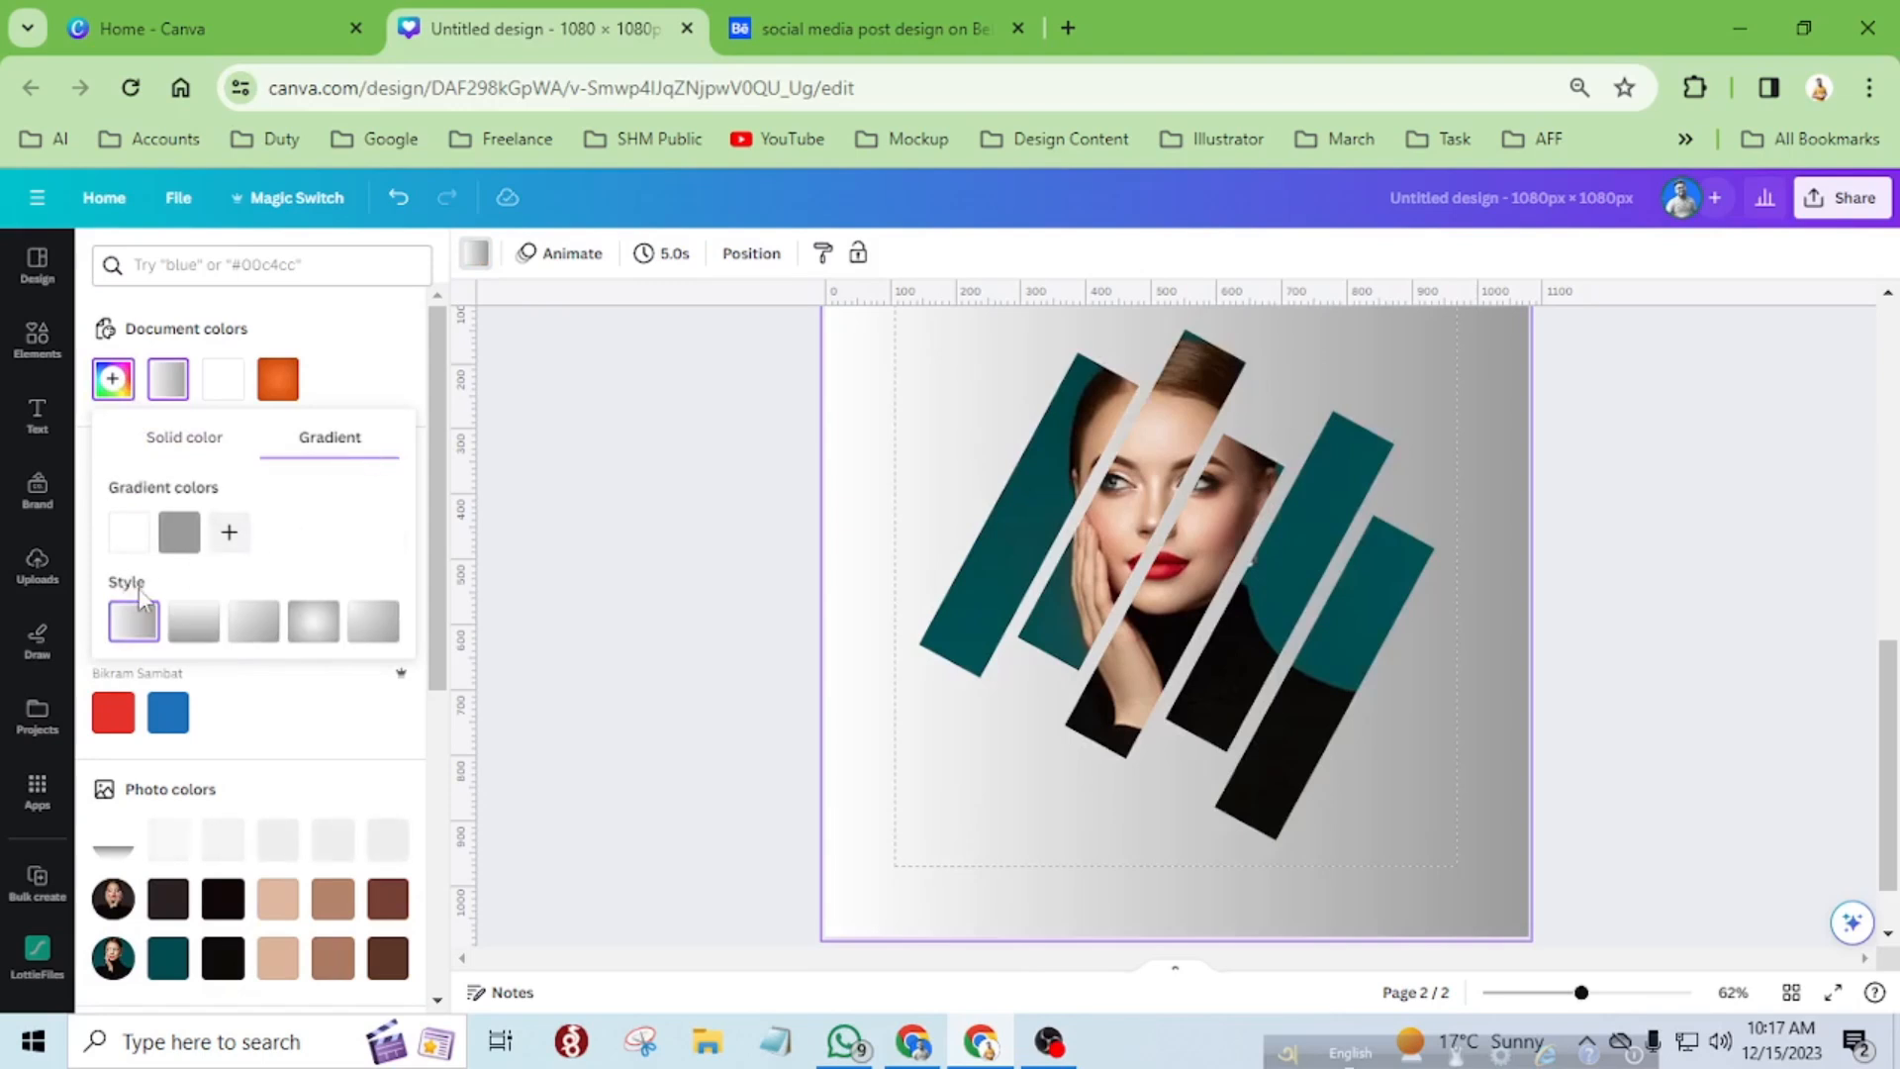
pyautogui.click(313, 623)
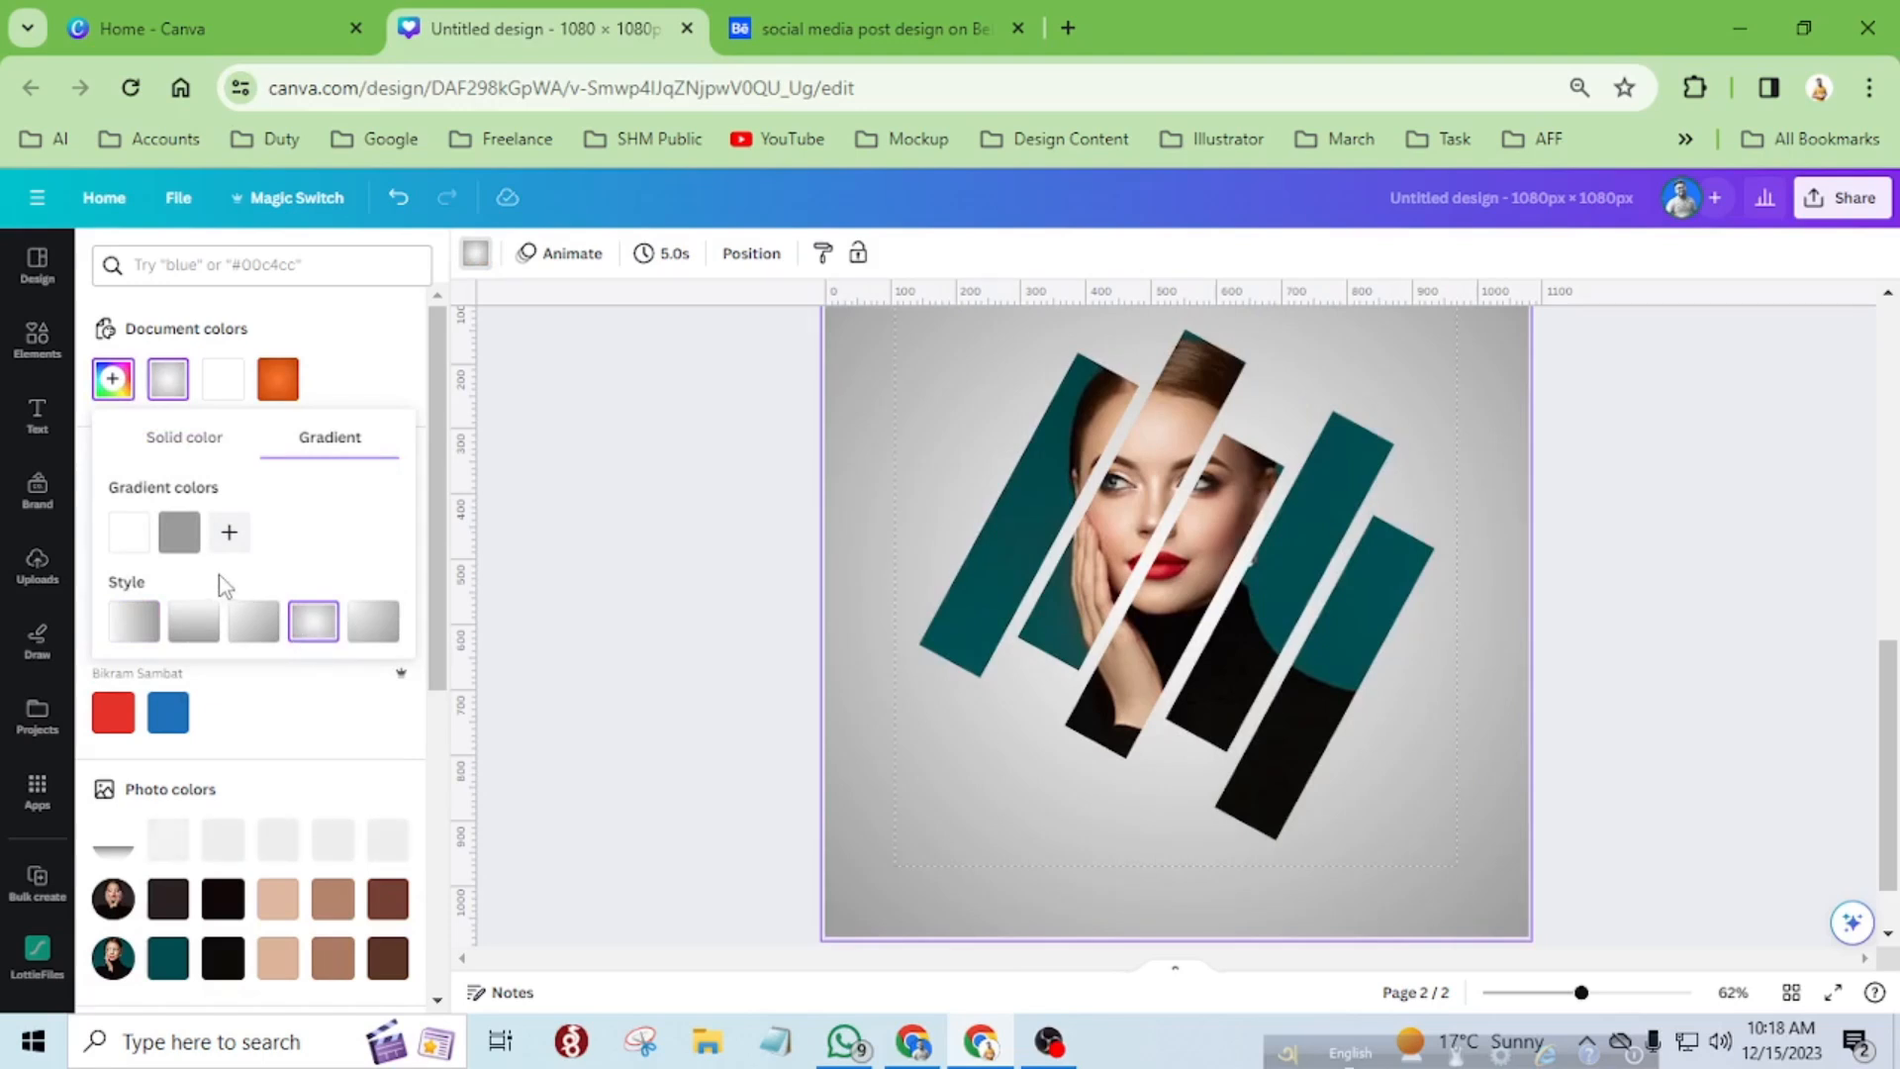
# Sample the teal of the leftmost photo strip for the gradient's gray outer color, and darken it to #033437.
pyautogui.click(181, 542)
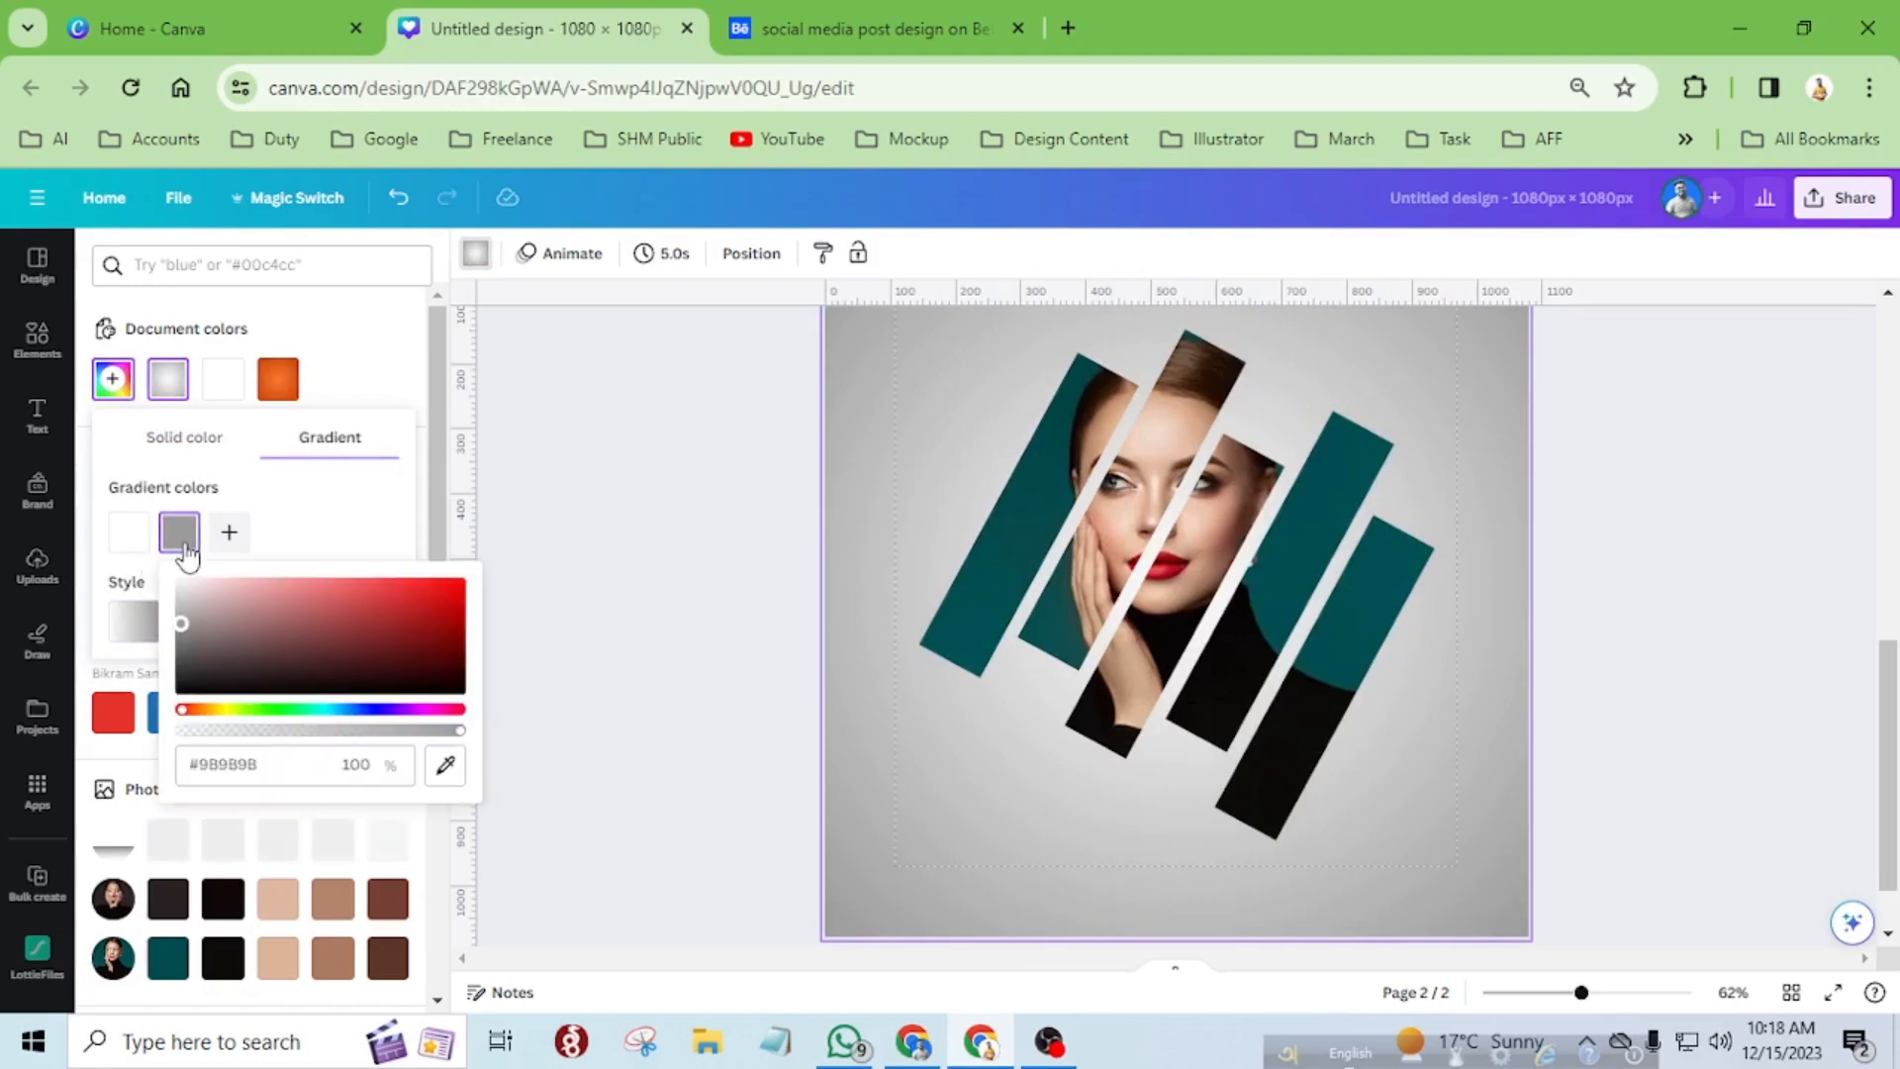
pyautogui.click(445, 763)
pyautogui.click(1017, 508)
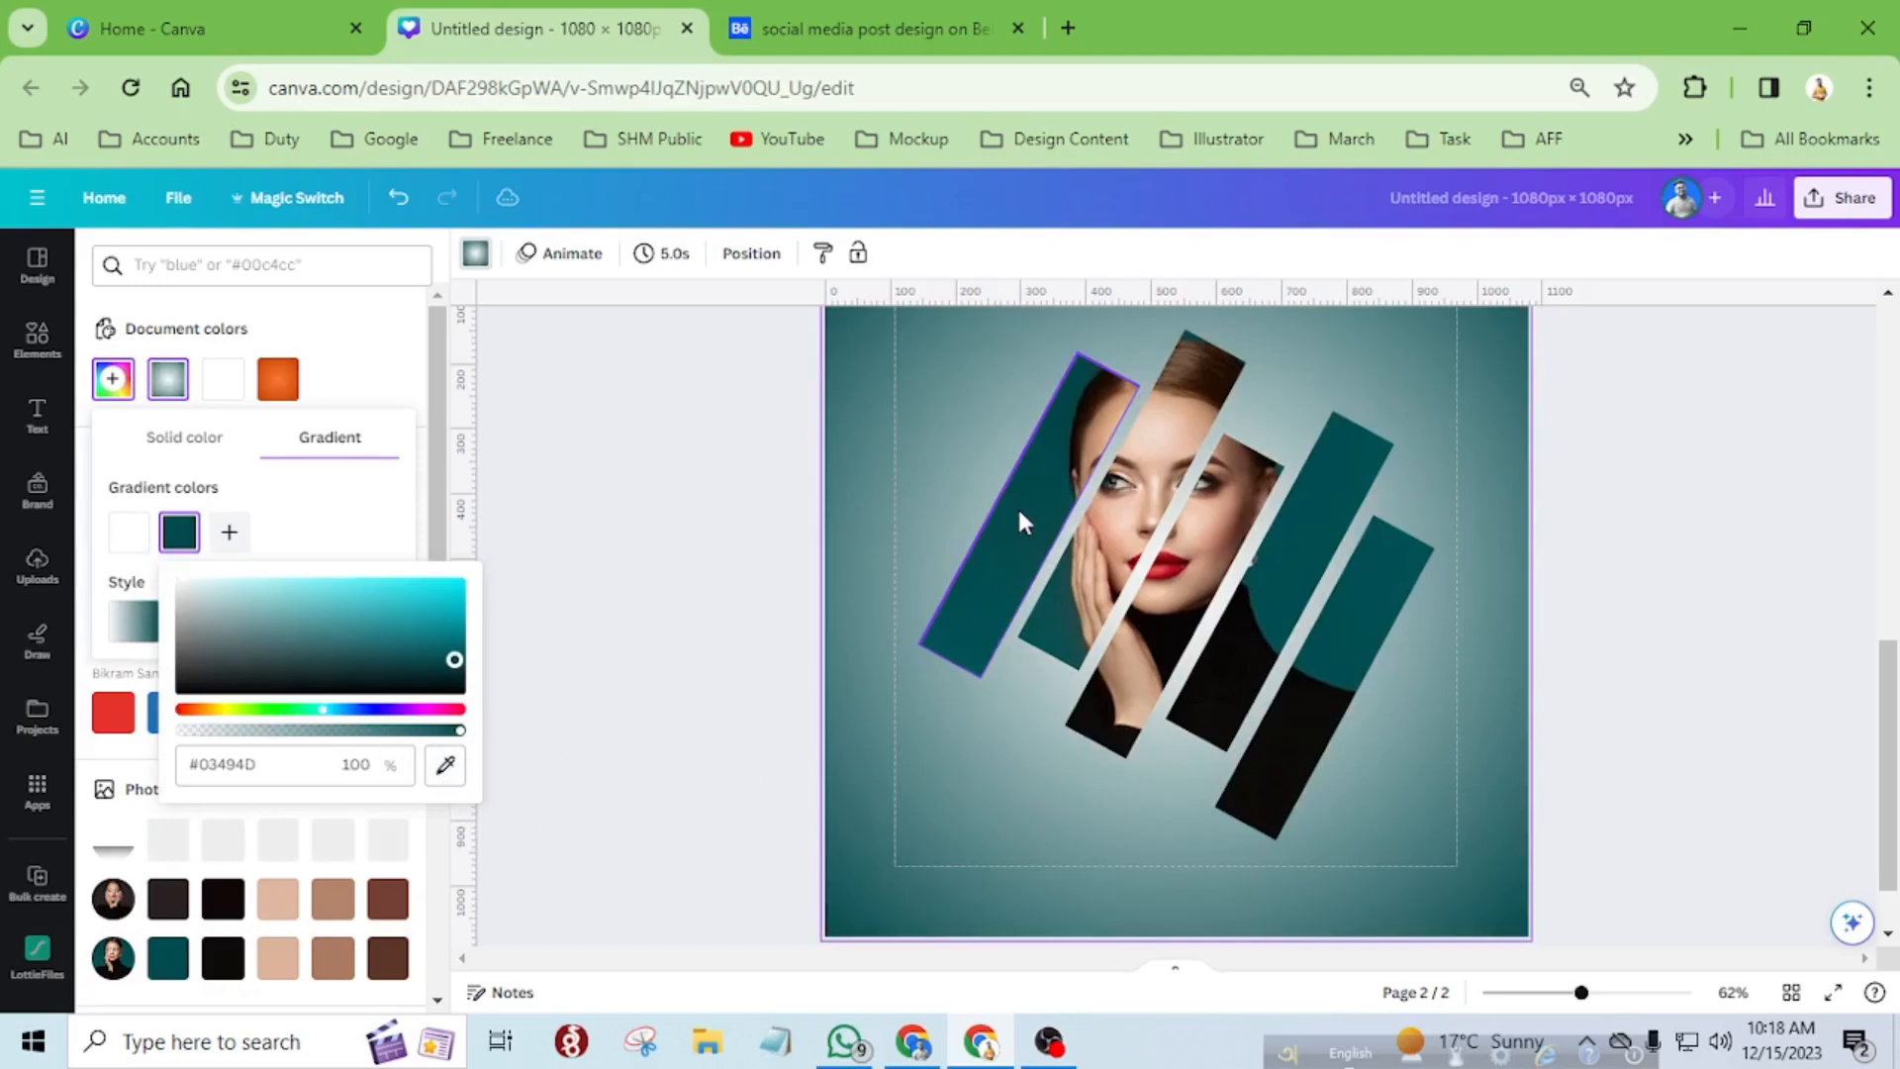
pyautogui.moveTo(455, 659)
pyautogui.mouseDown()
pyautogui.moveTo(430, 665)
pyautogui.moveTo(451, 669)
pyautogui.mouseUp()
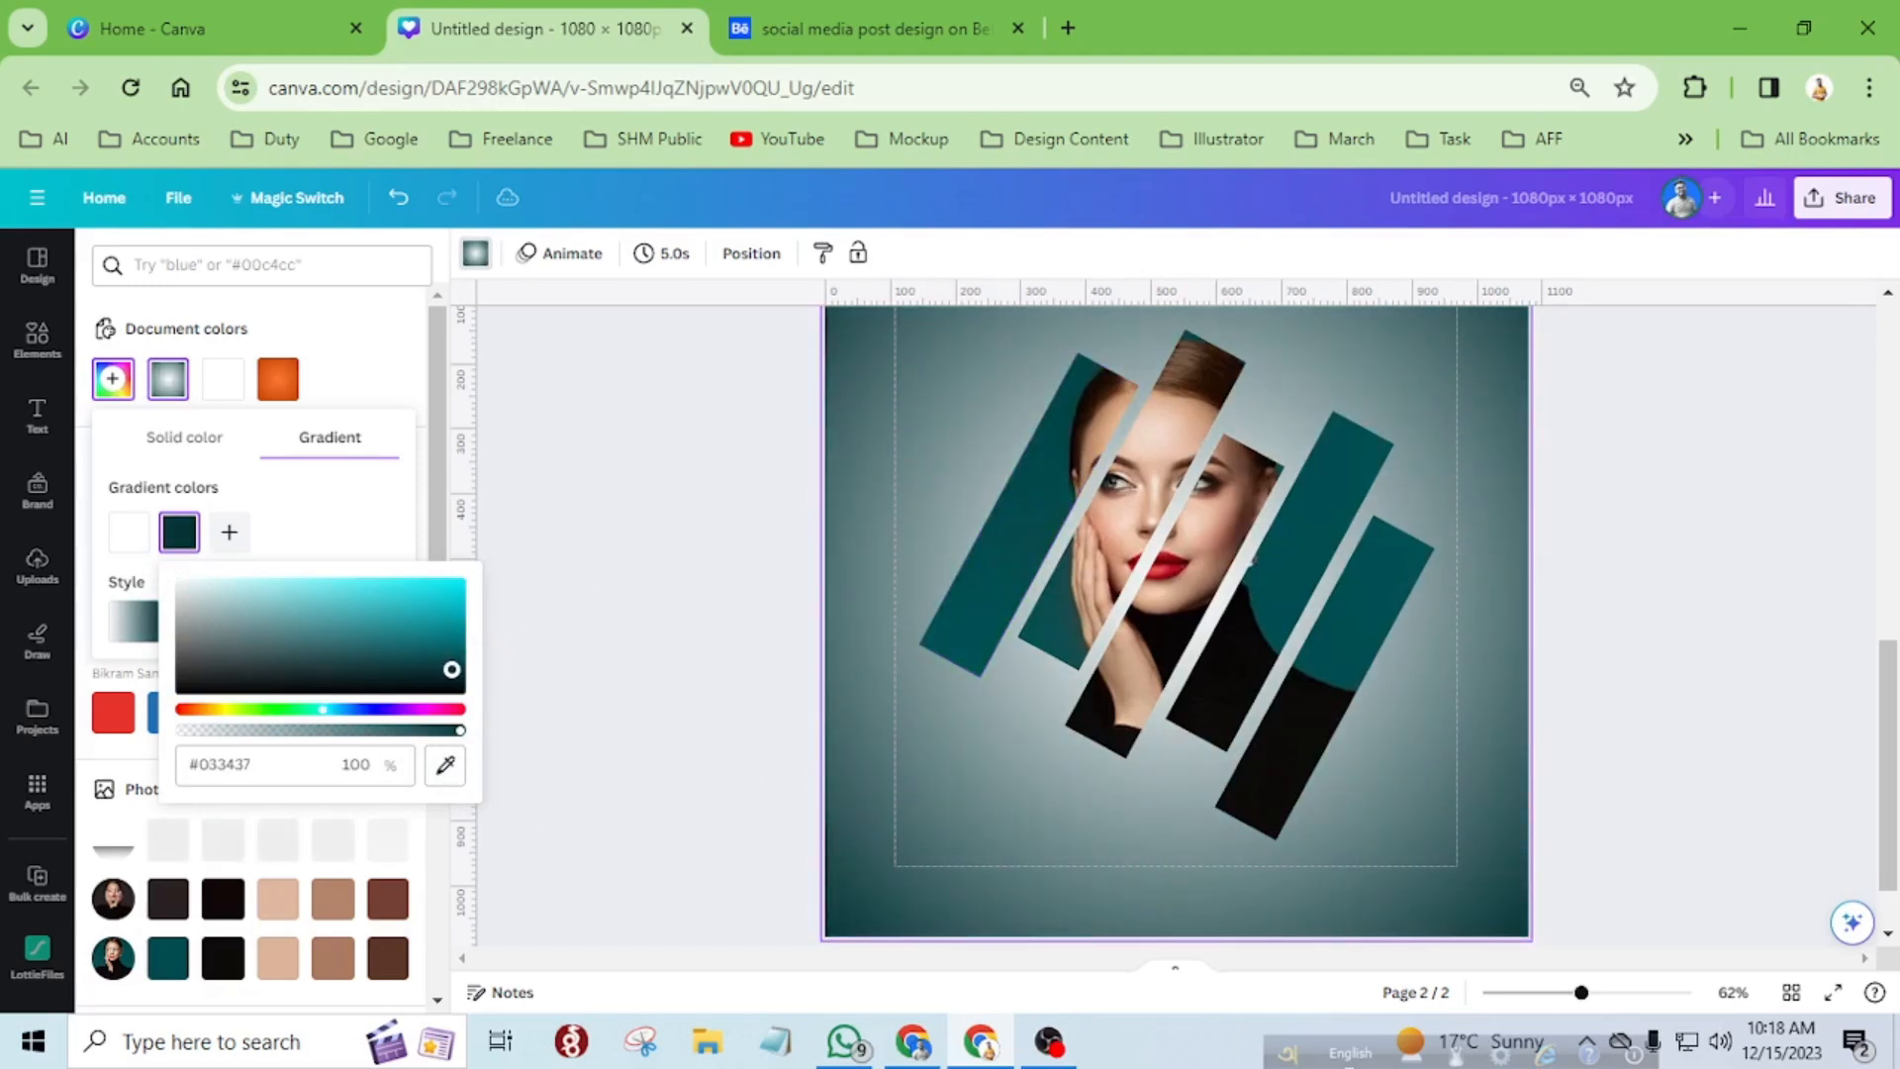
# Change the gradient's white center color to teal sampled from the leftmost strip, brightened to #00B1B6, and preview the page full screen.
pyautogui.click(129, 531)
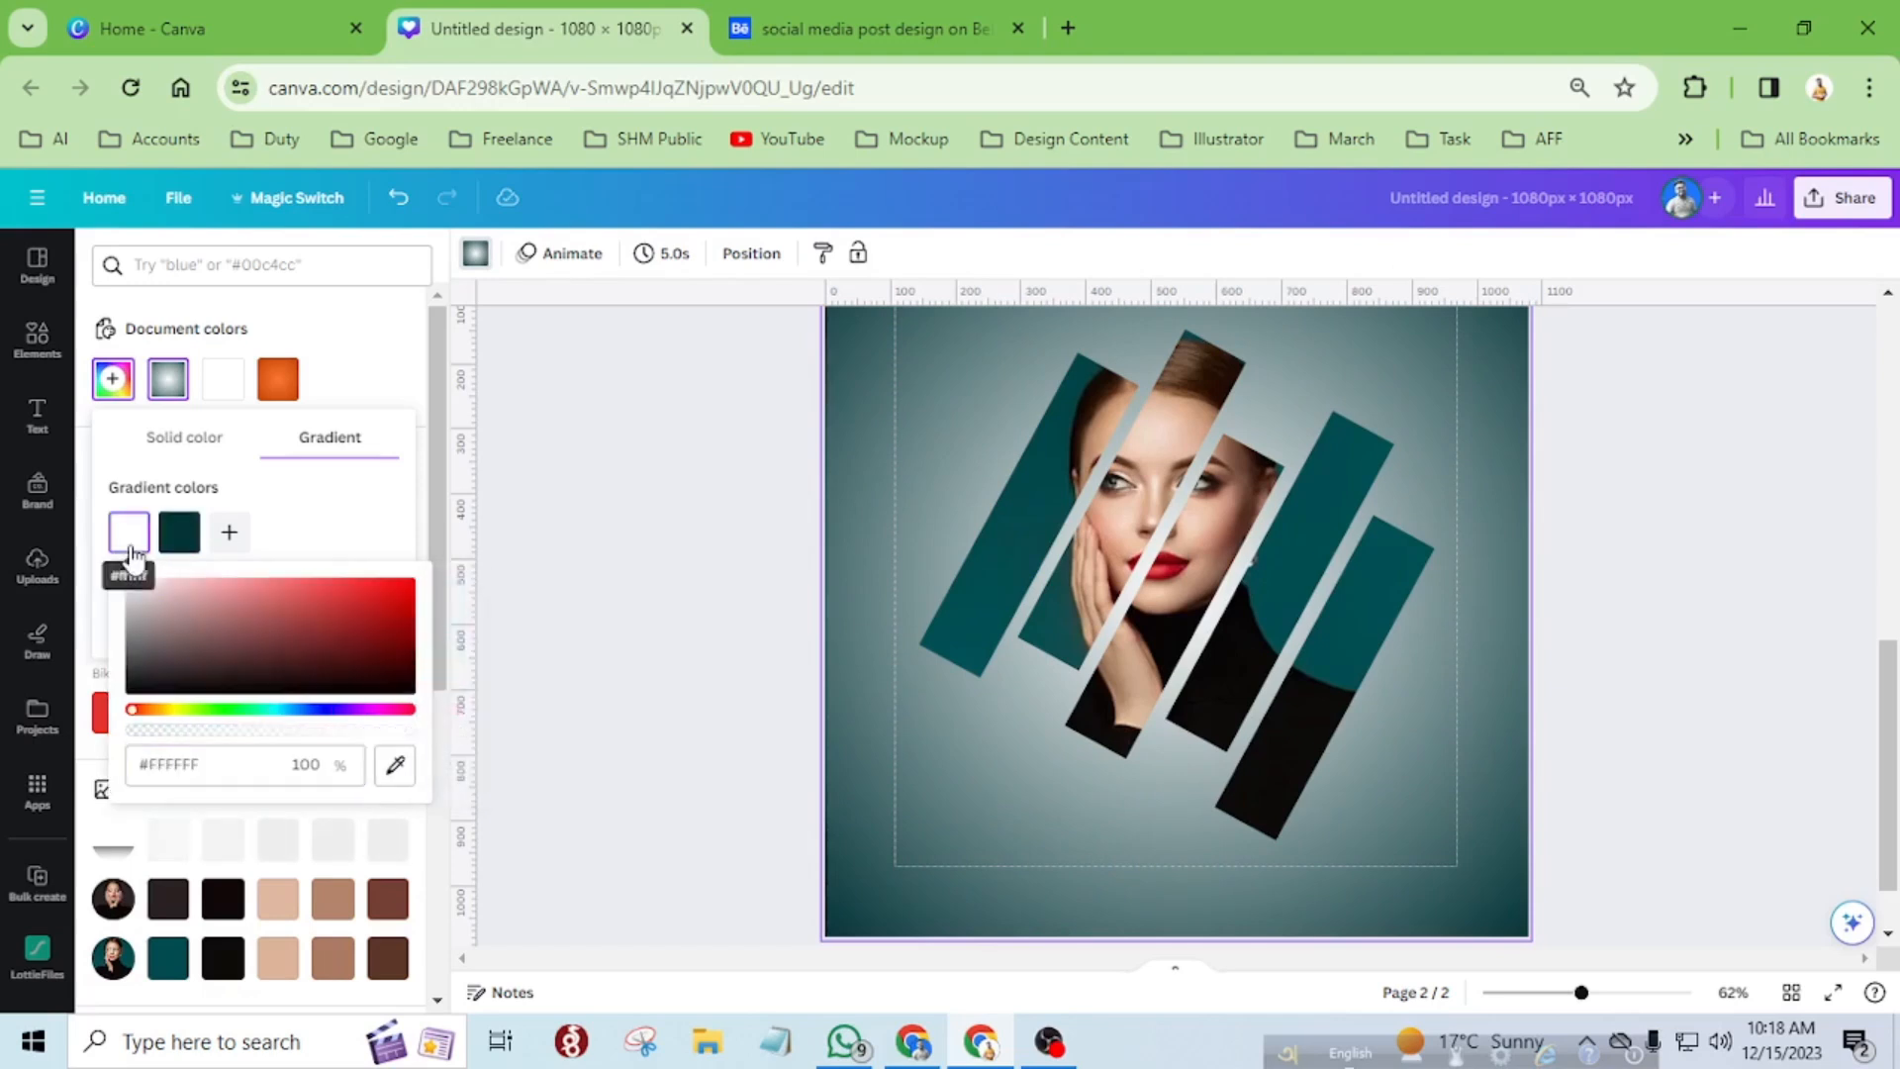
pyautogui.click(395, 765)
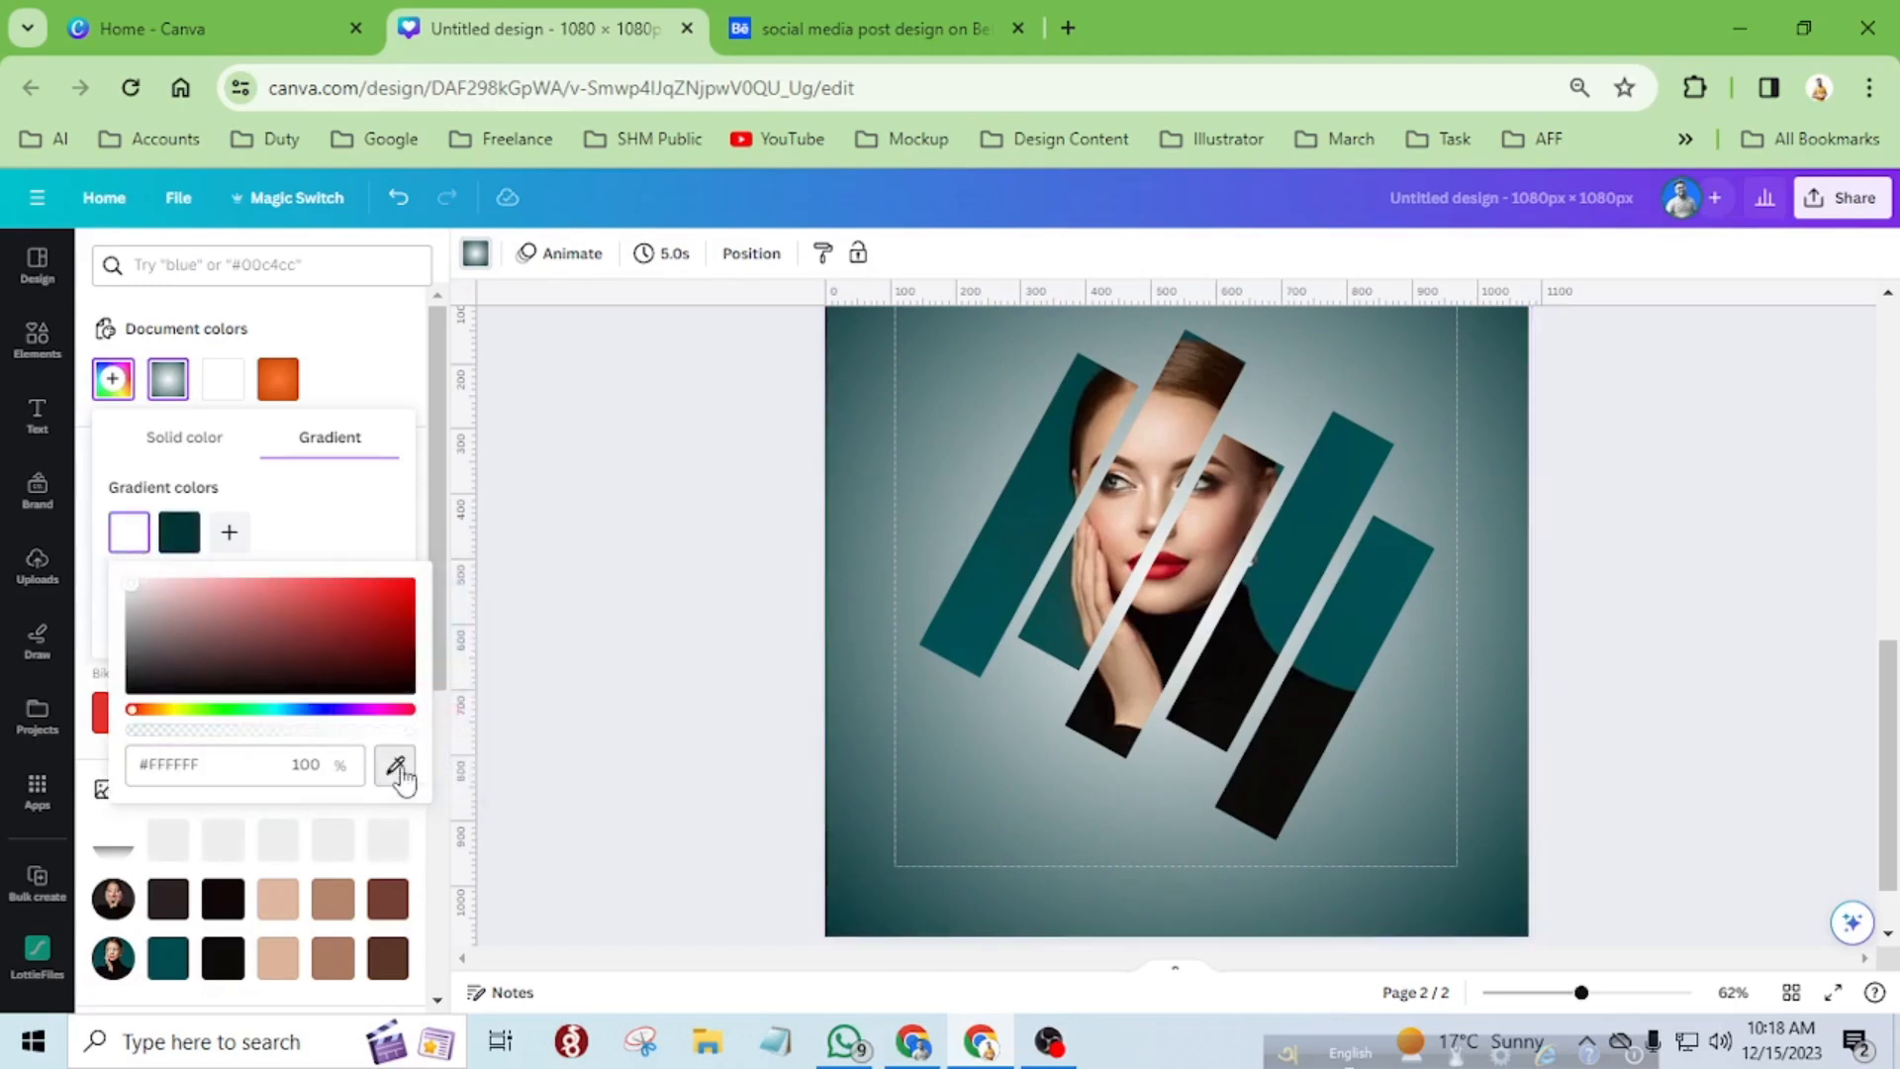
pyautogui.click(1035, 515)
pyautogui.moveTo(400, 659); pyautogui.dragTo(446, 621)
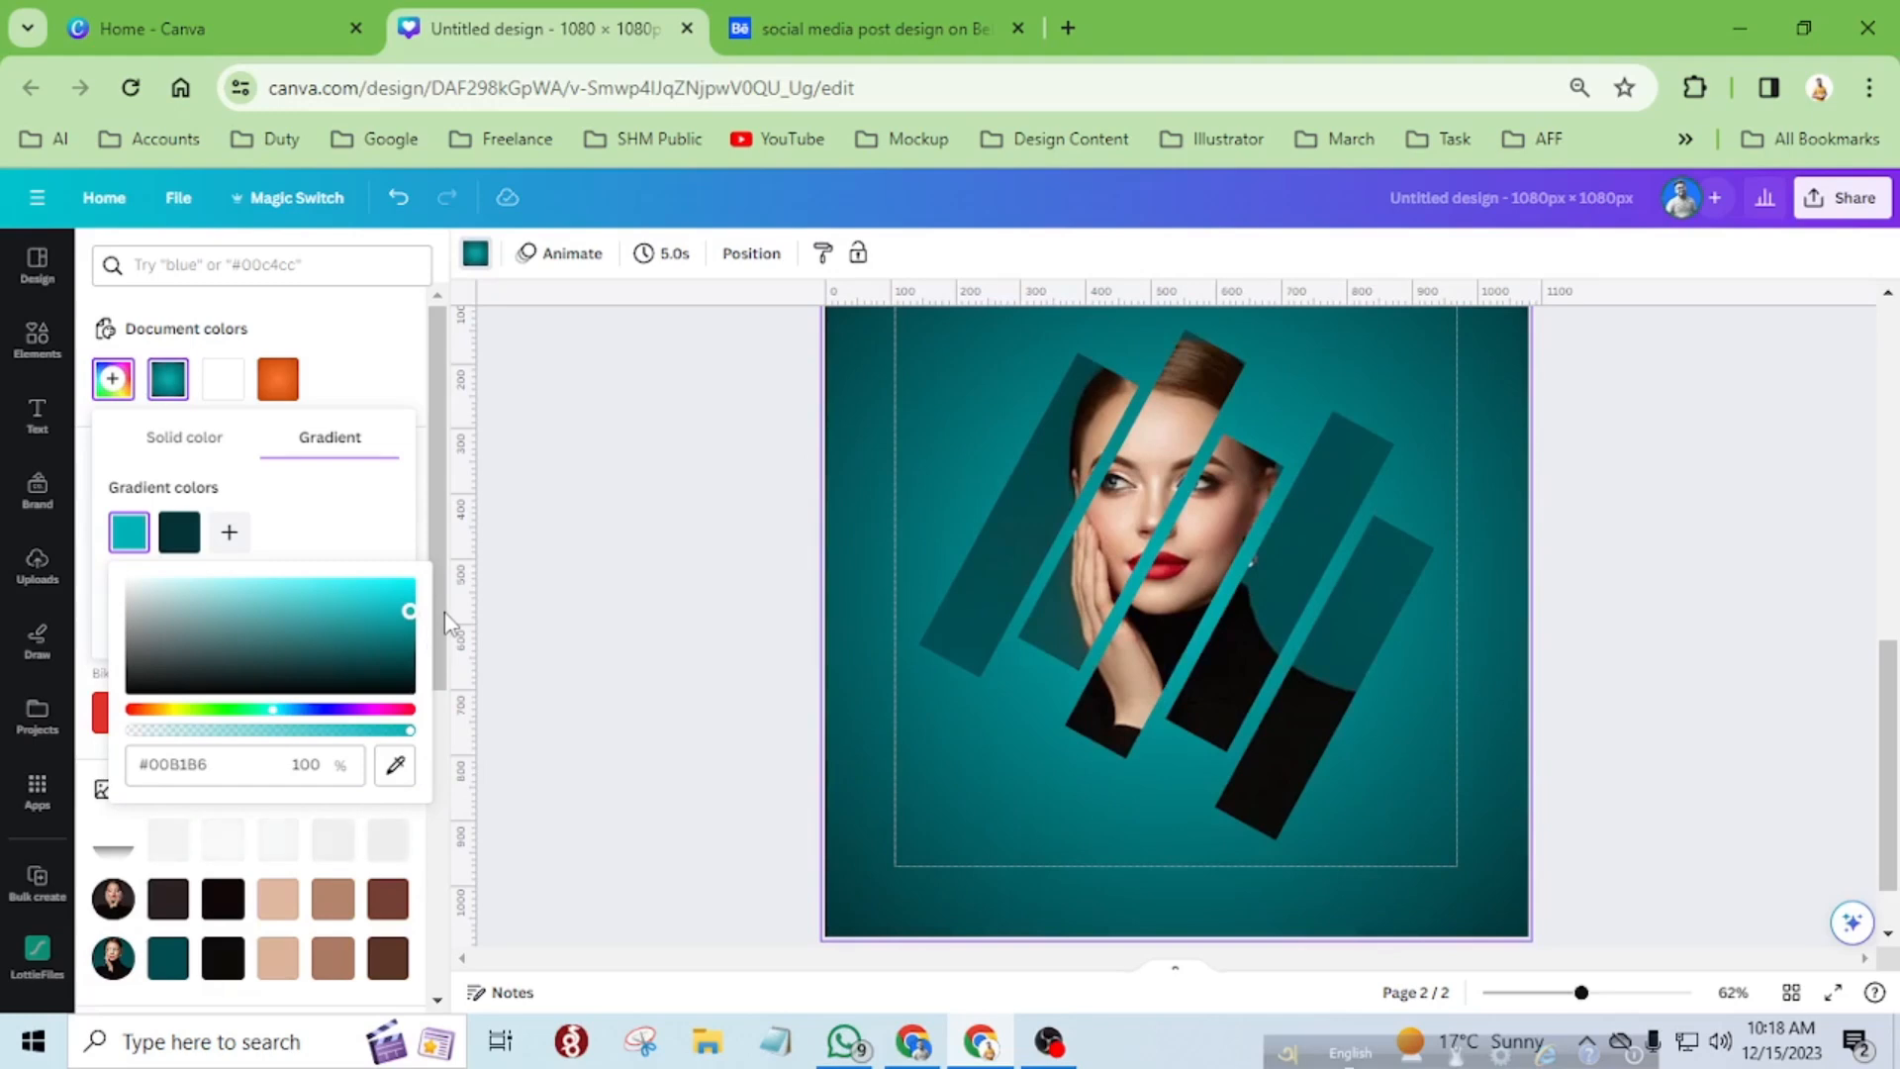
pyautogui.click(1453, 438)
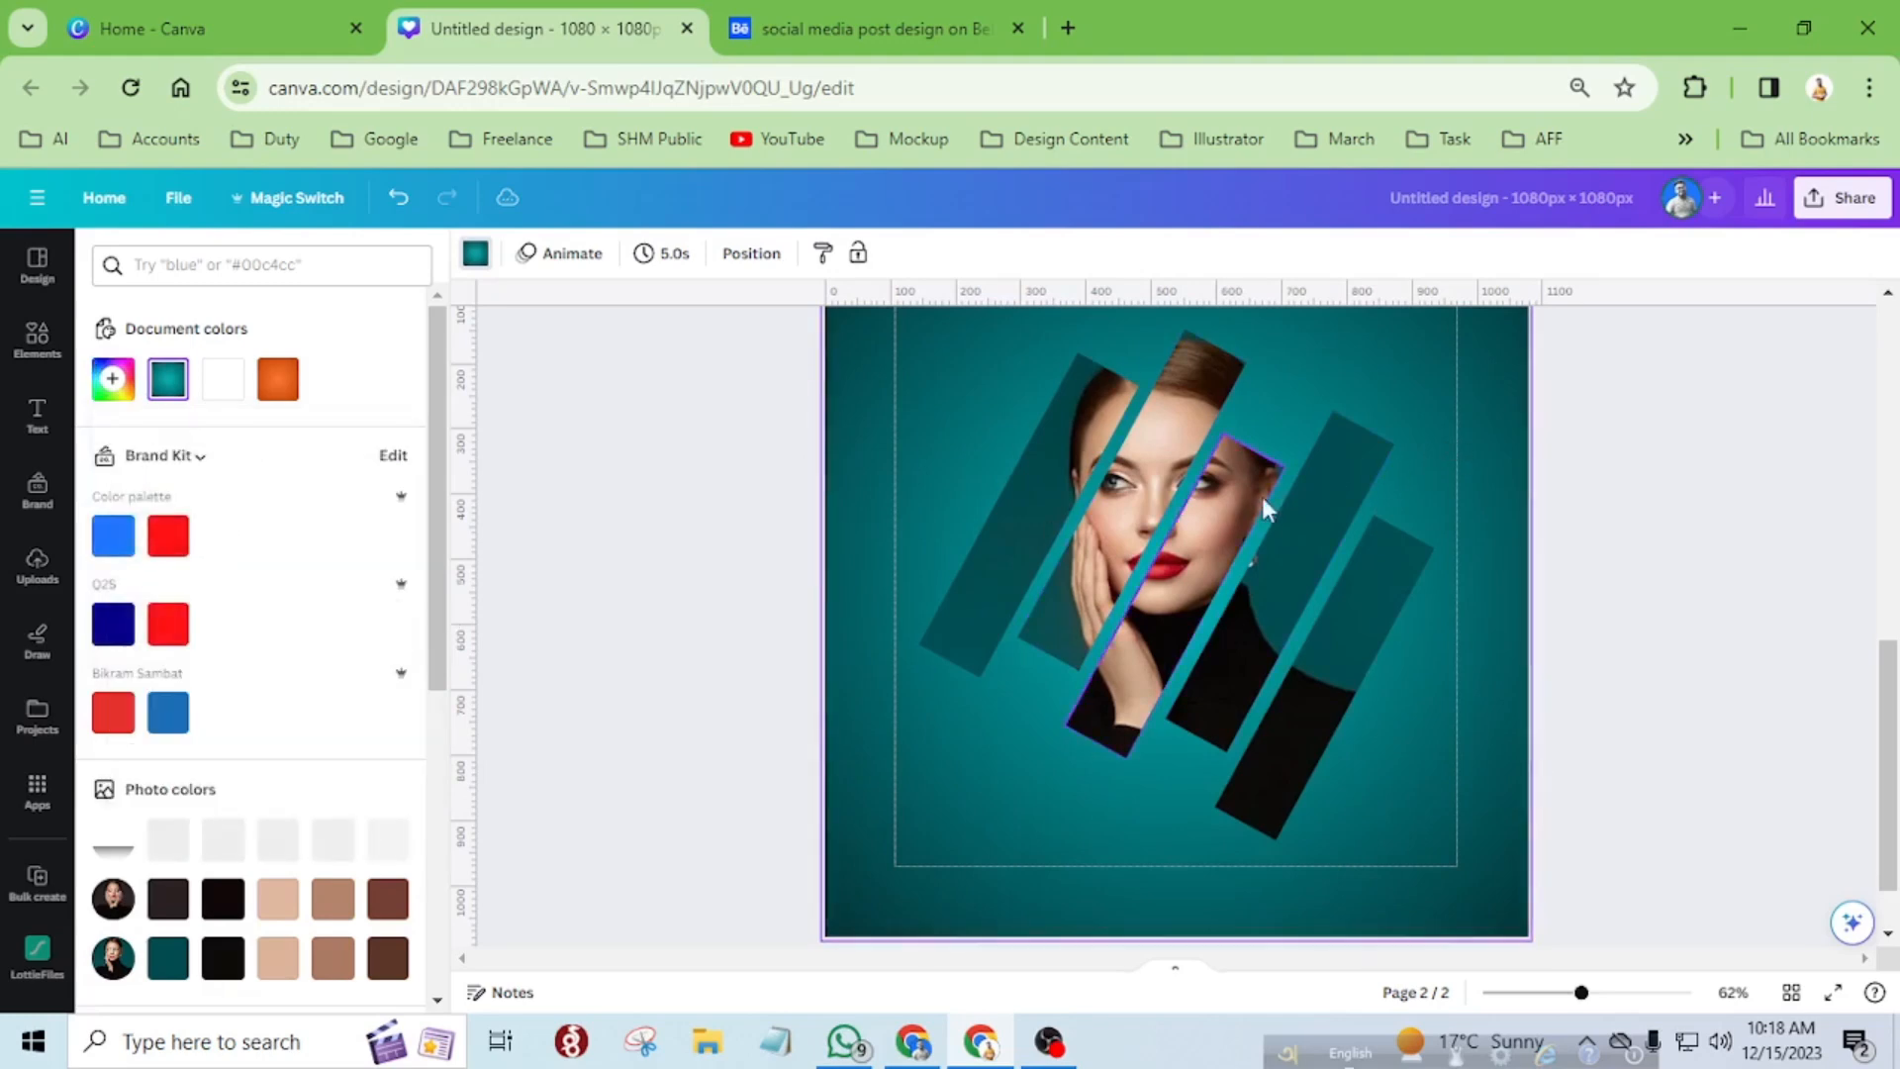
pyautogui.click(1832, 991)
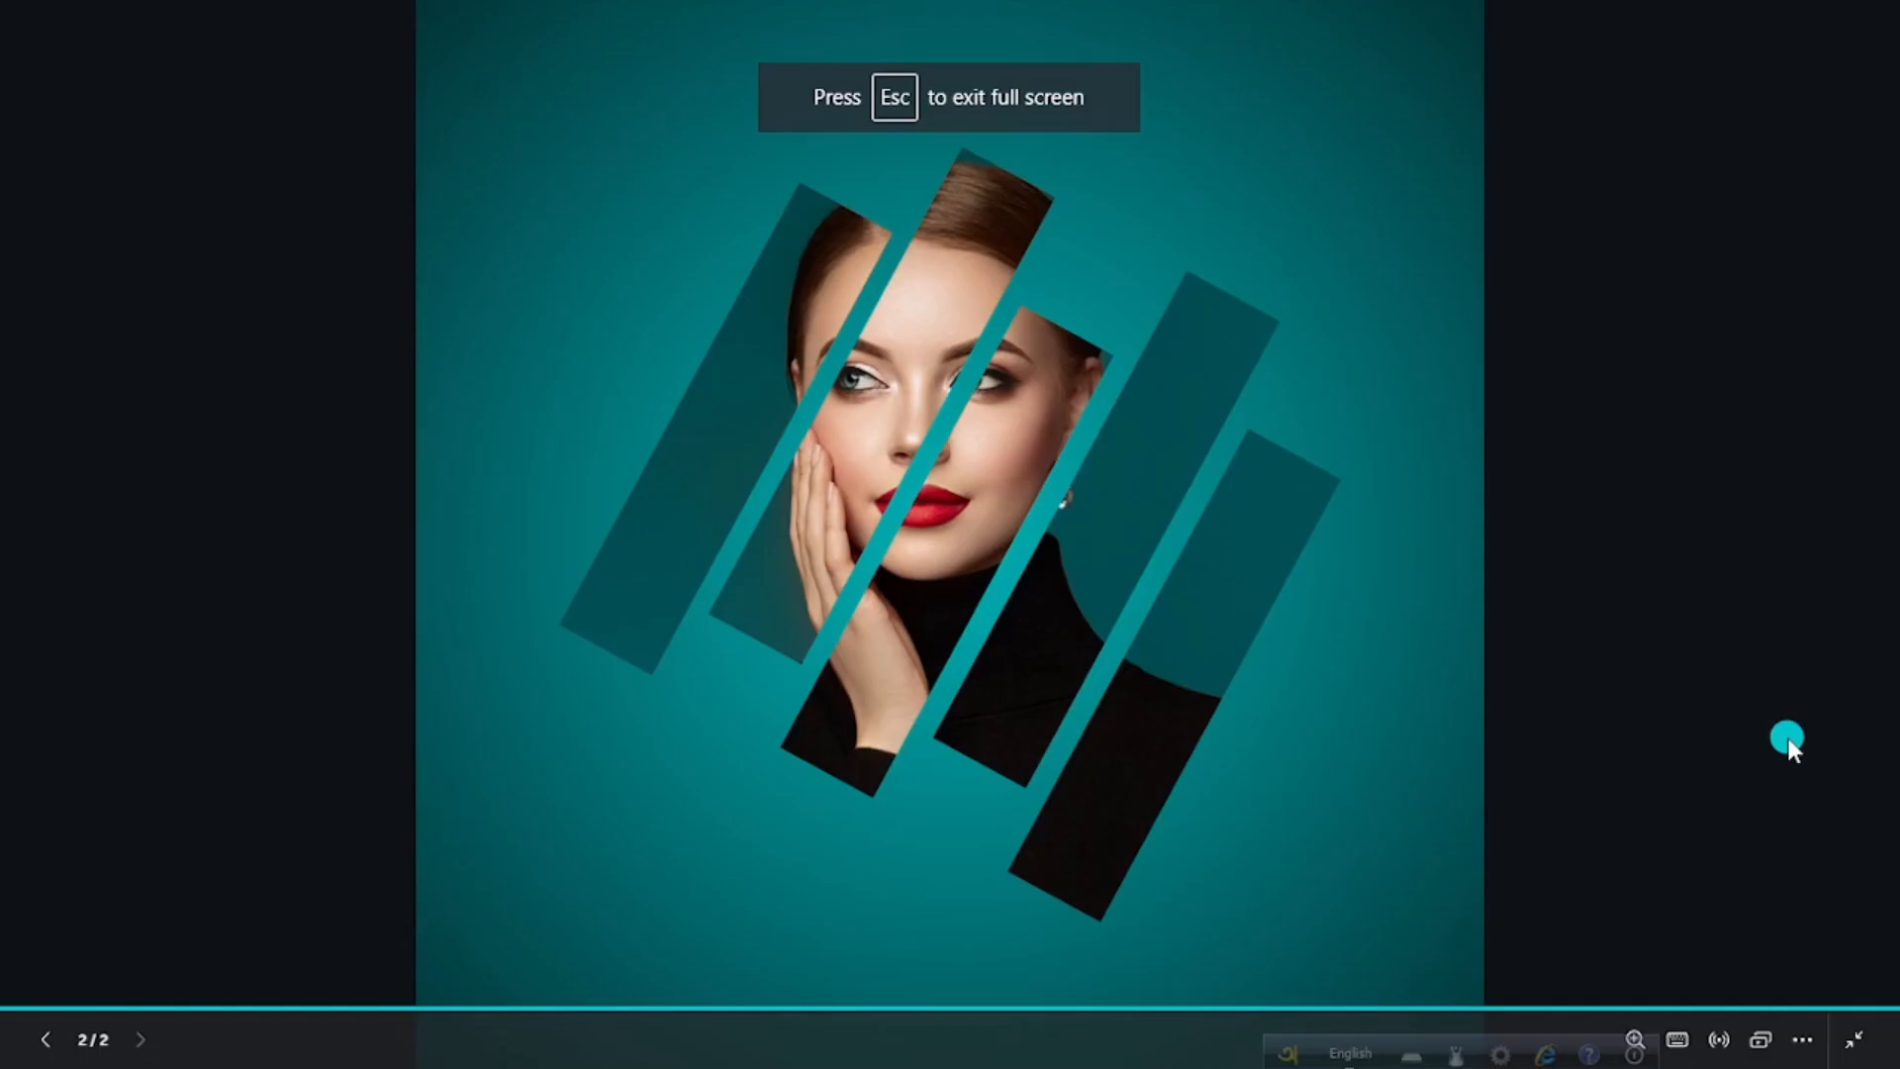
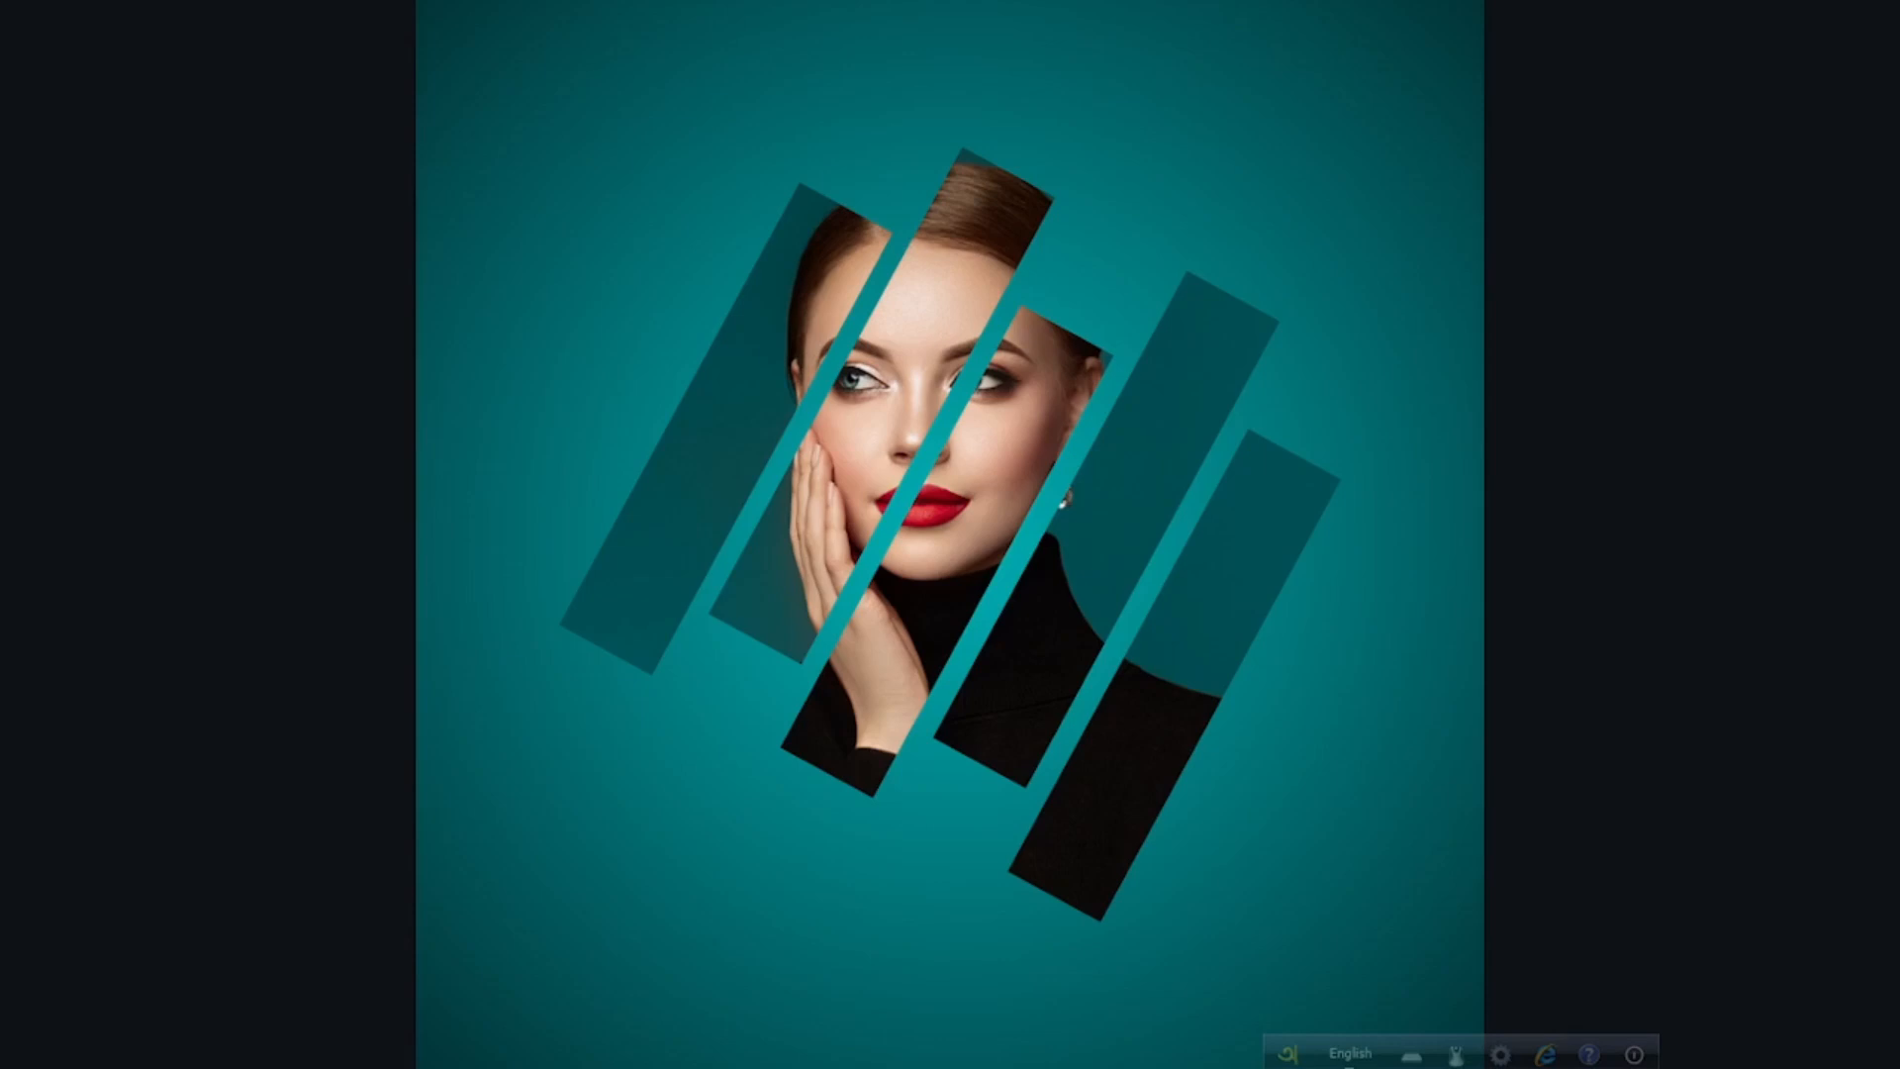
# Leave the full-screen preview and search the graphics elements for "shadow".
pyautogui.press('Escape')
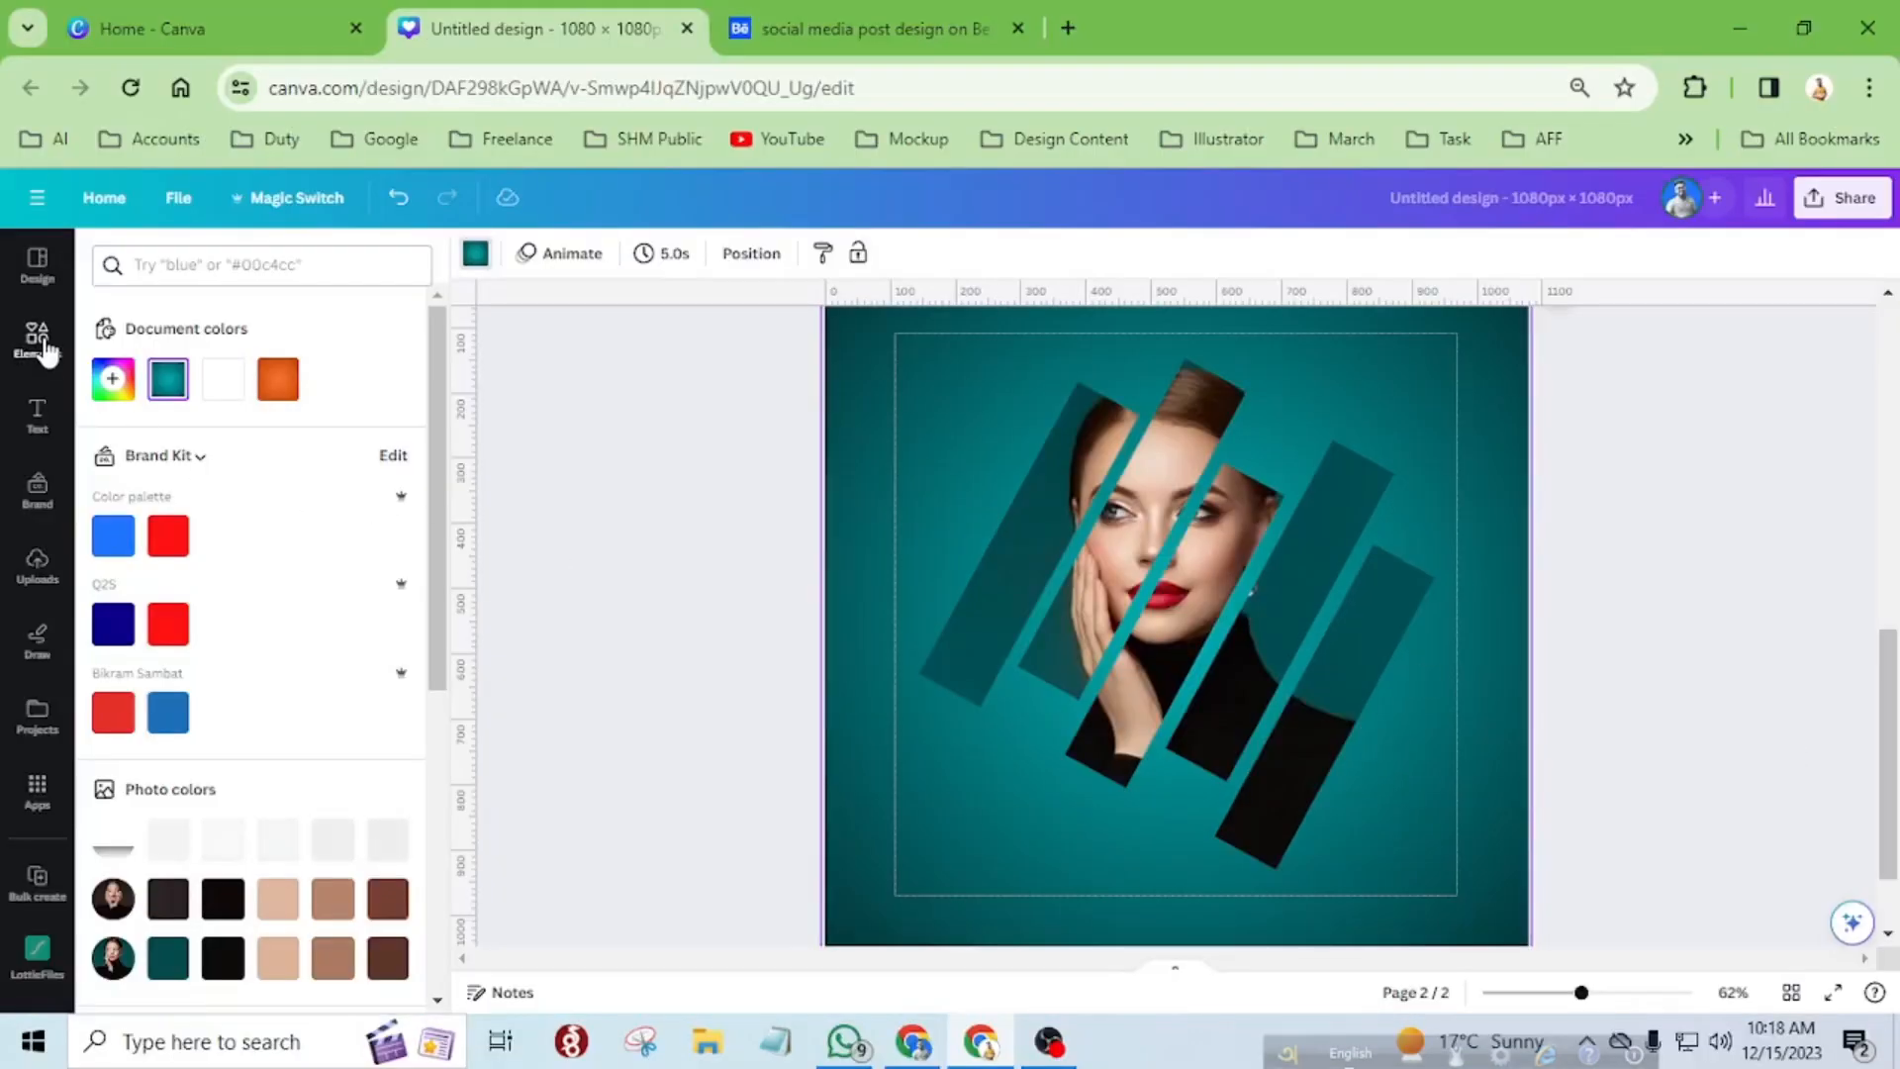
pyautogui.click(42, 342)
pyautogui.click(237, 265)
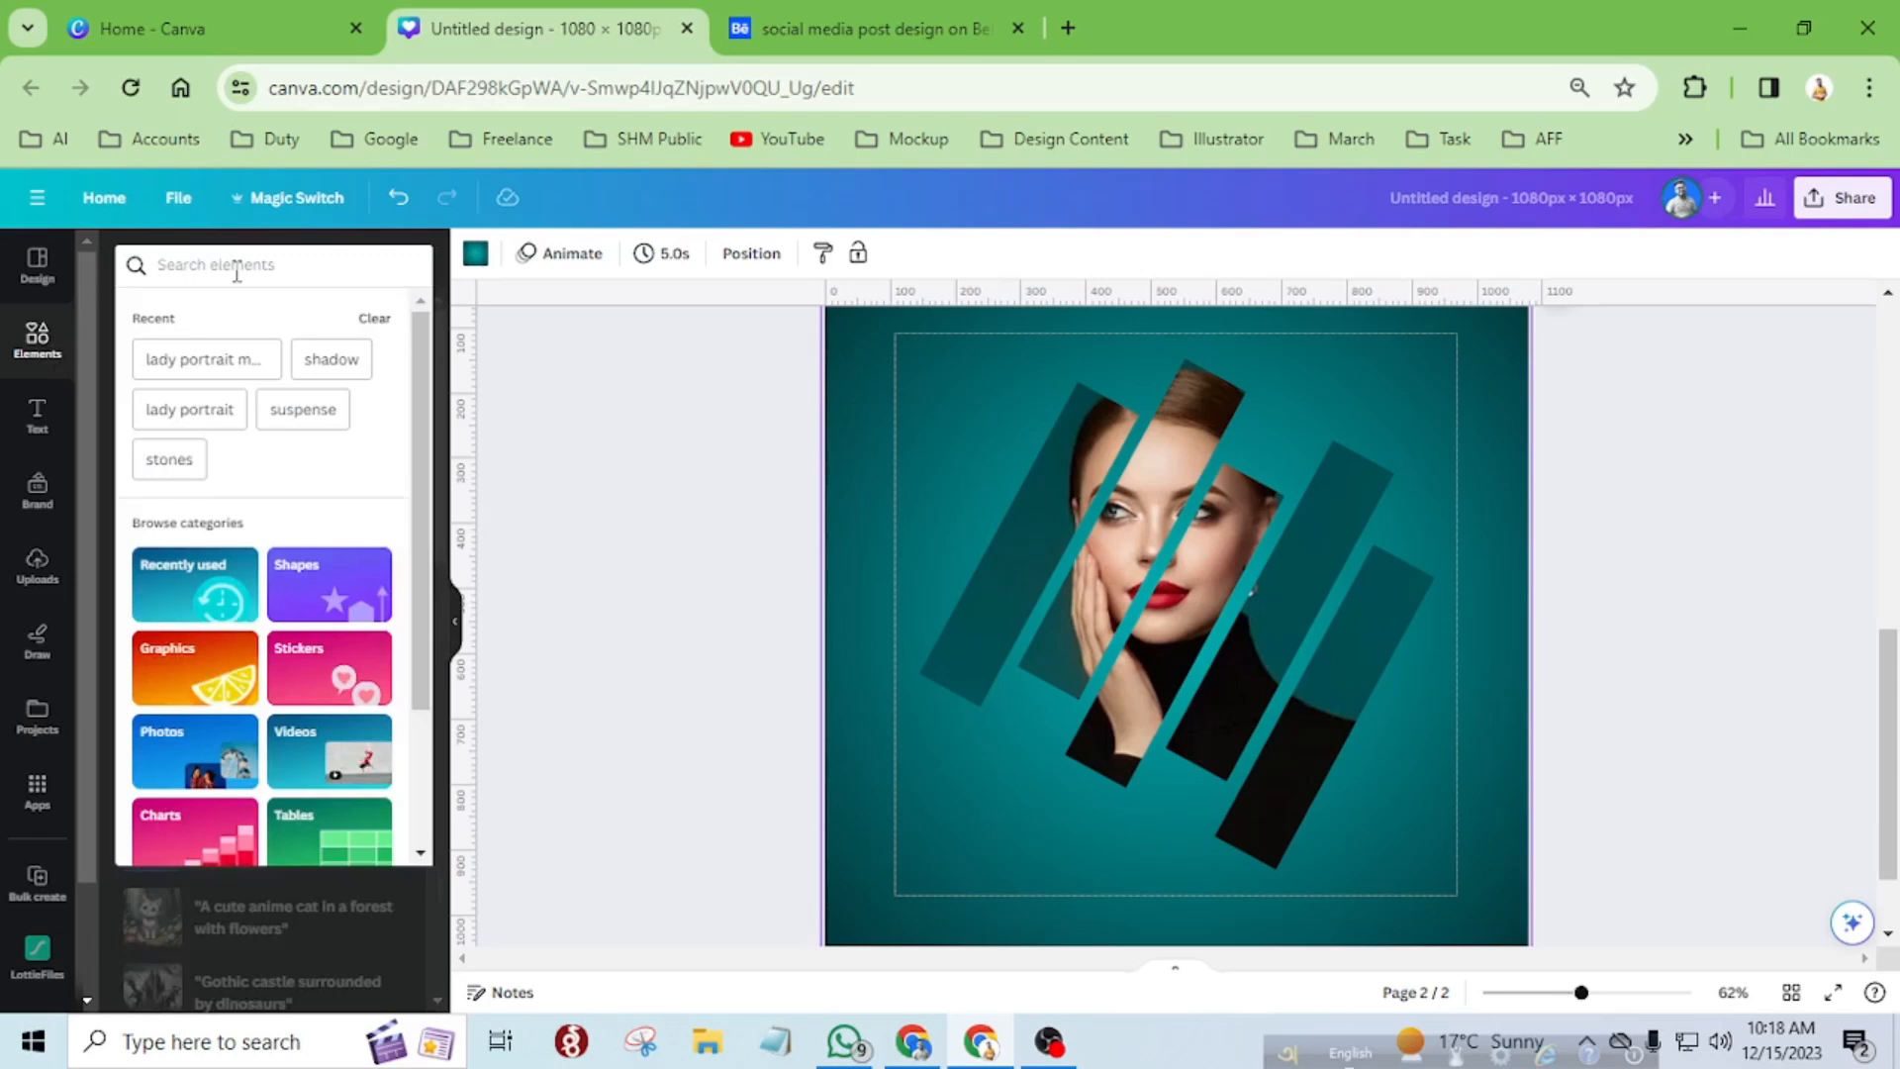
pyautogui.click(332, 364)
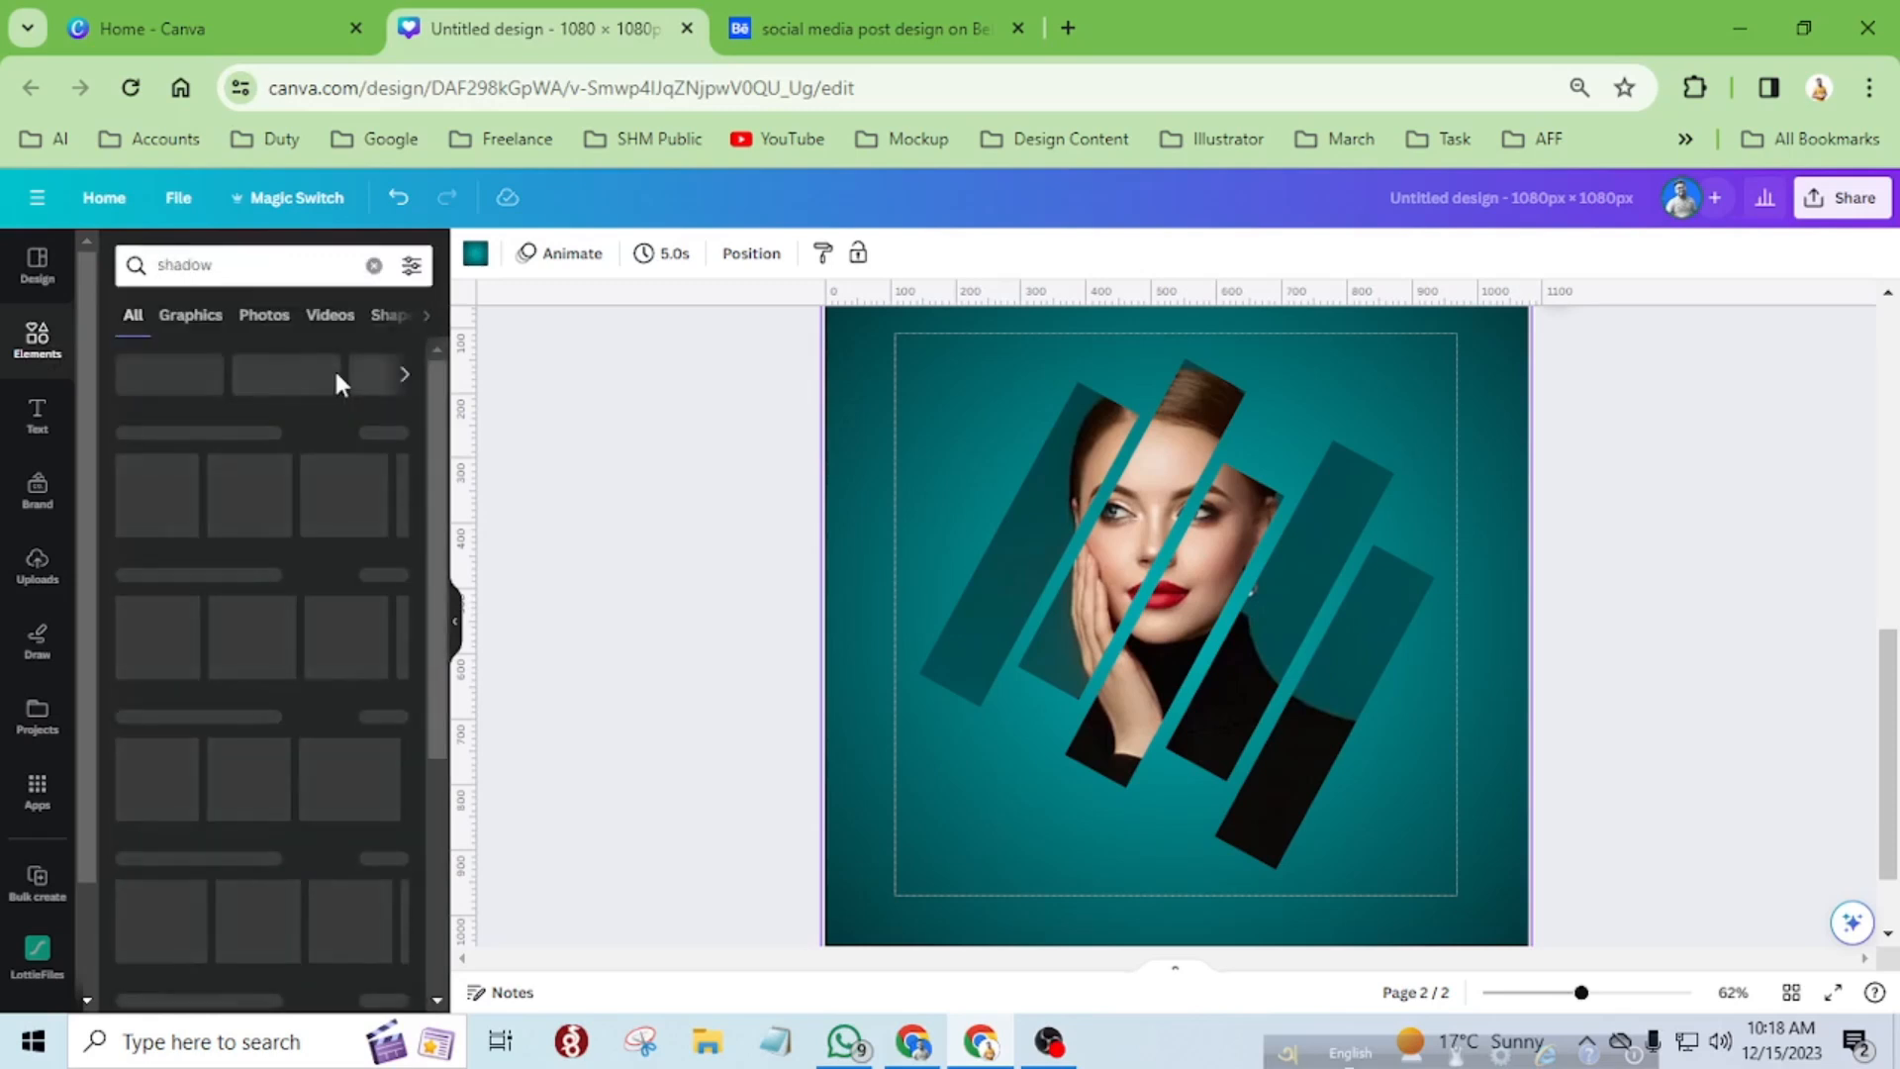
pyautogui.click(205, 317)
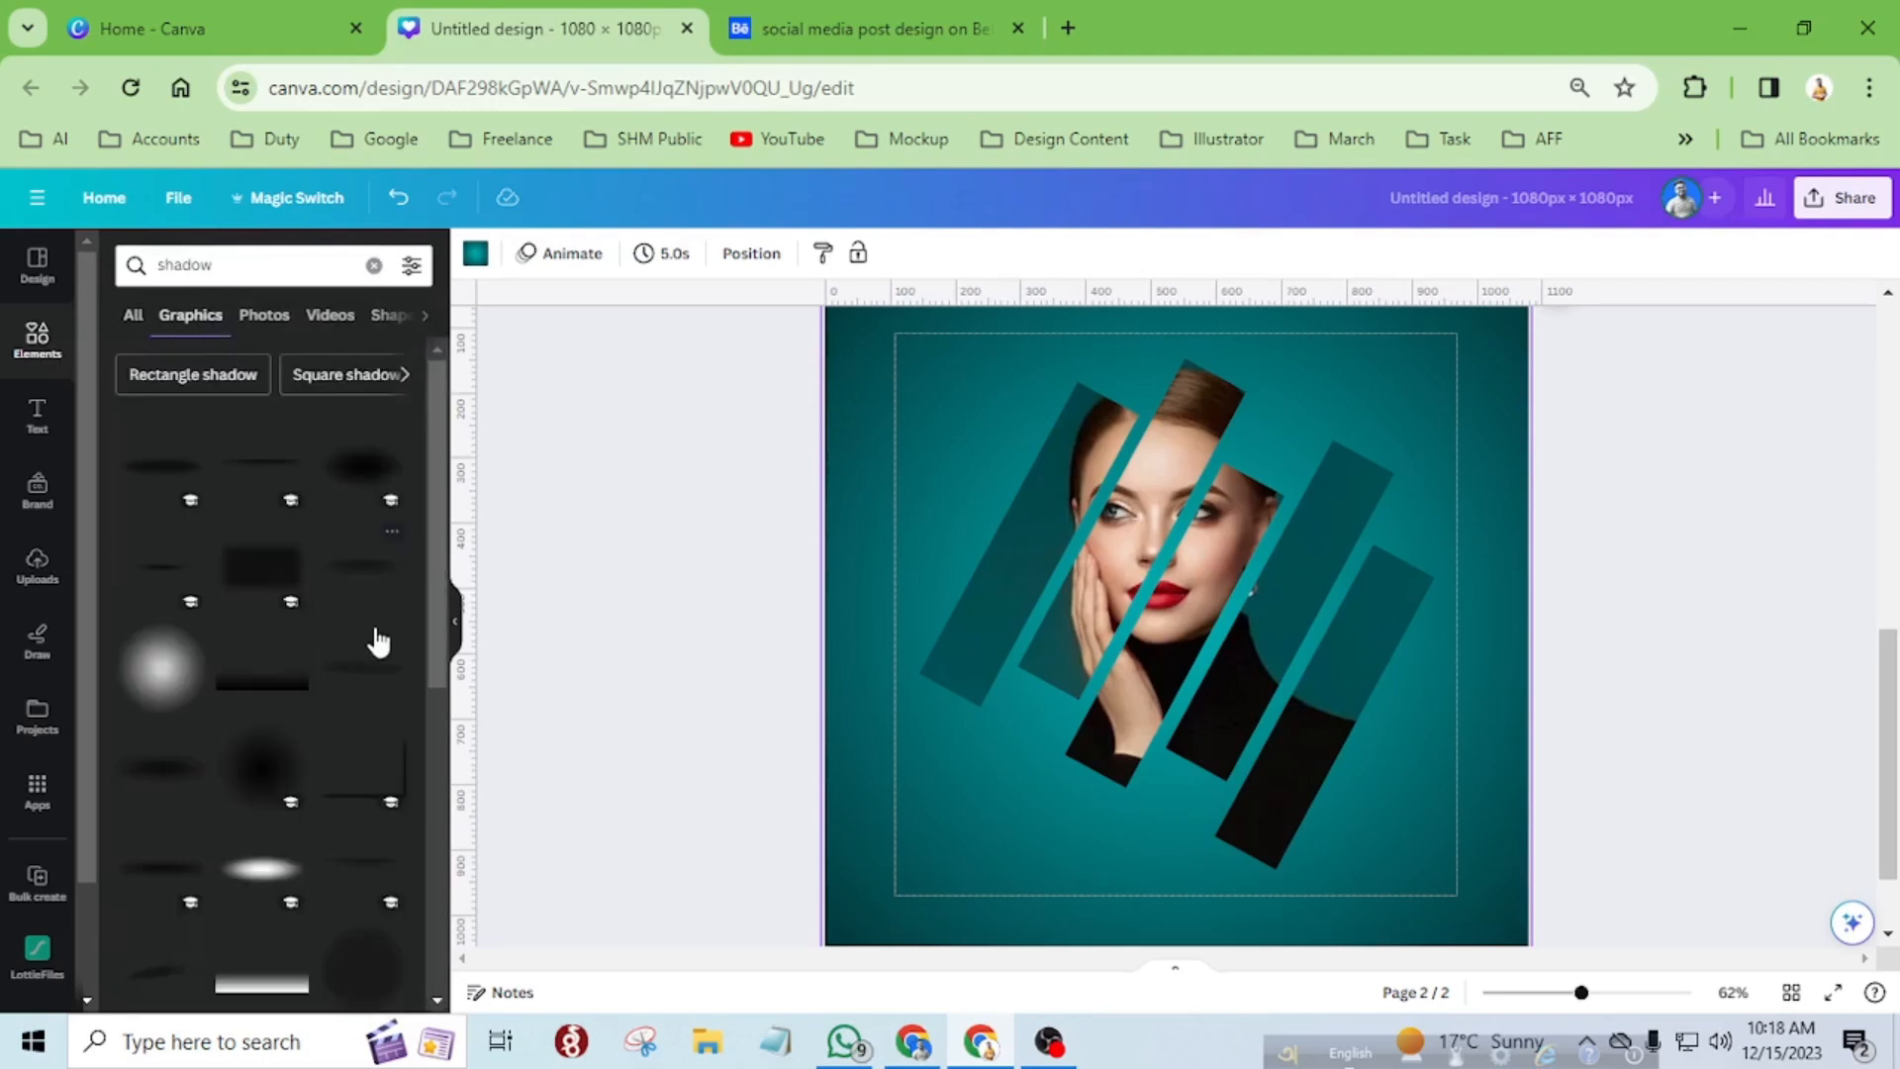
# Insert the transparent Shadow Border Effect graphic from the shadow results and check its details.
pyautogui.scroll(-5, 371, 643)
pyautogui.scroll(-3, 319, 686)
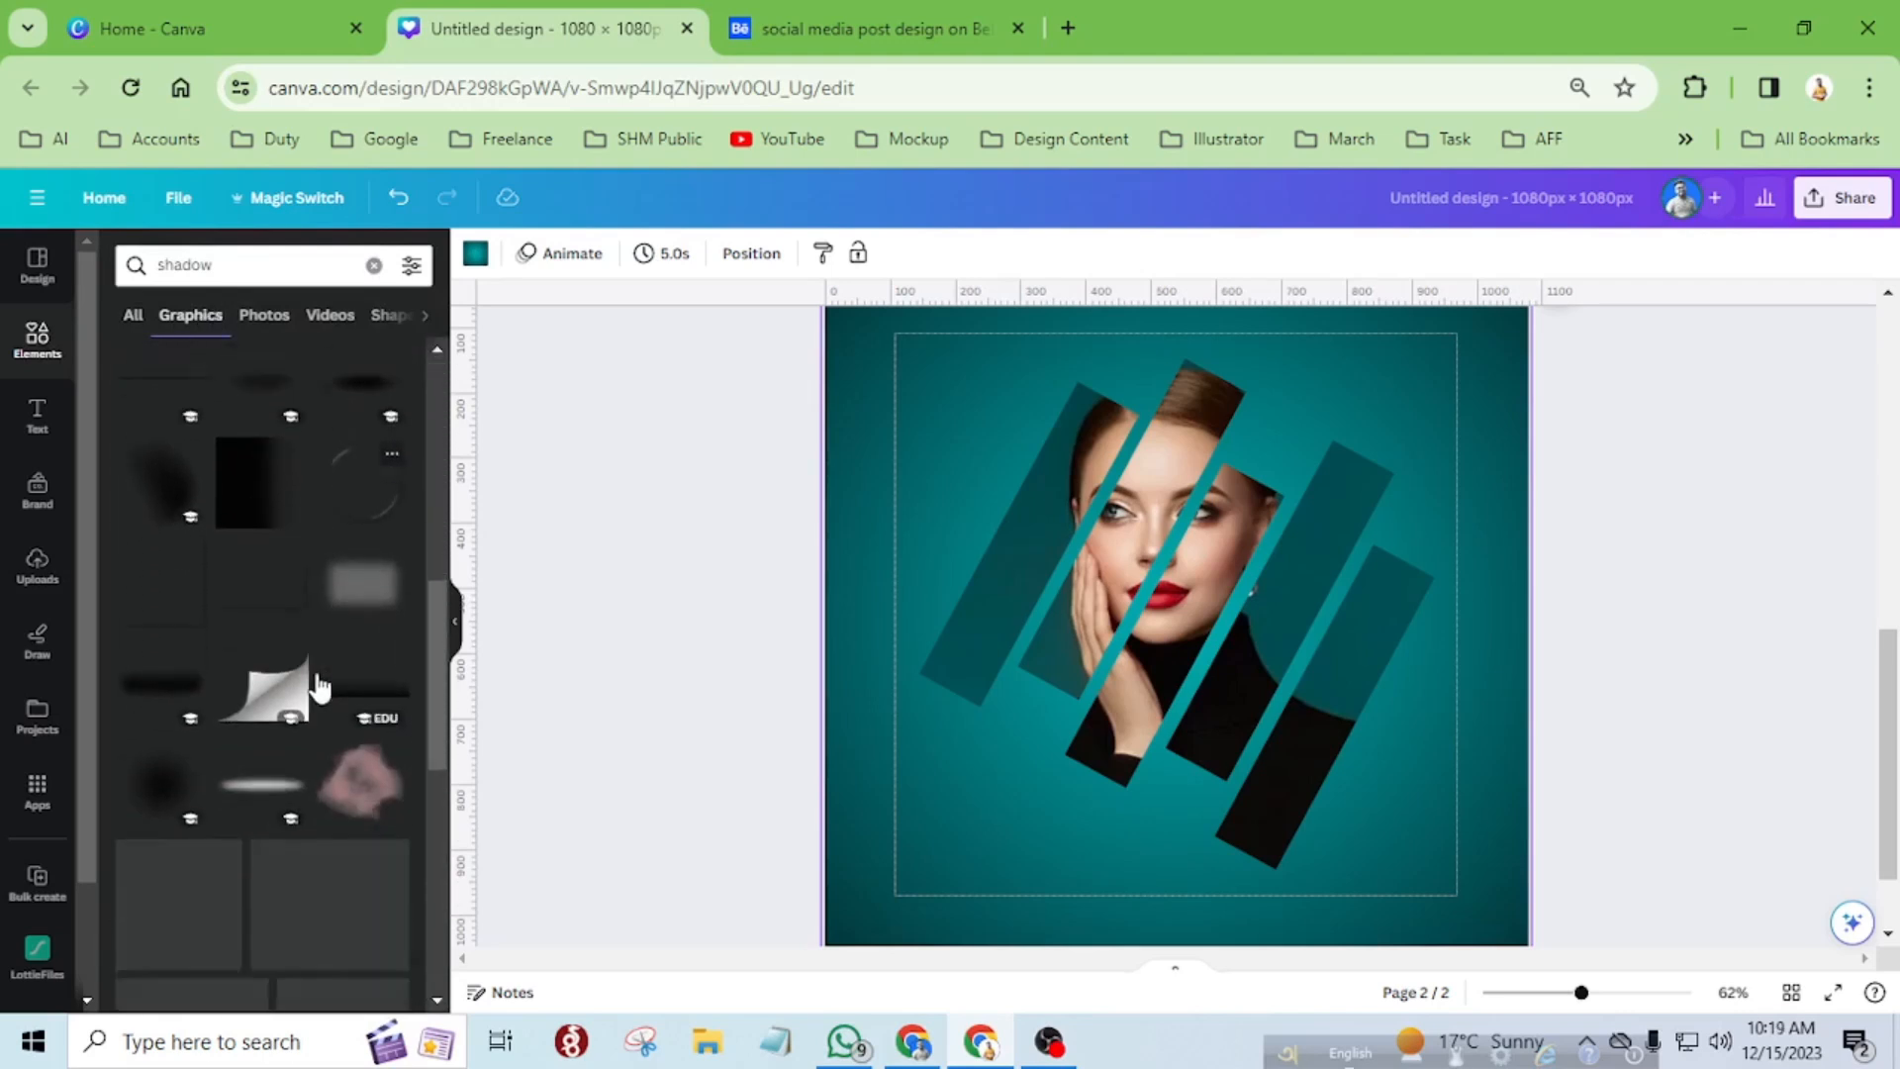
pyautogui.scroll(-5, 319, 686)
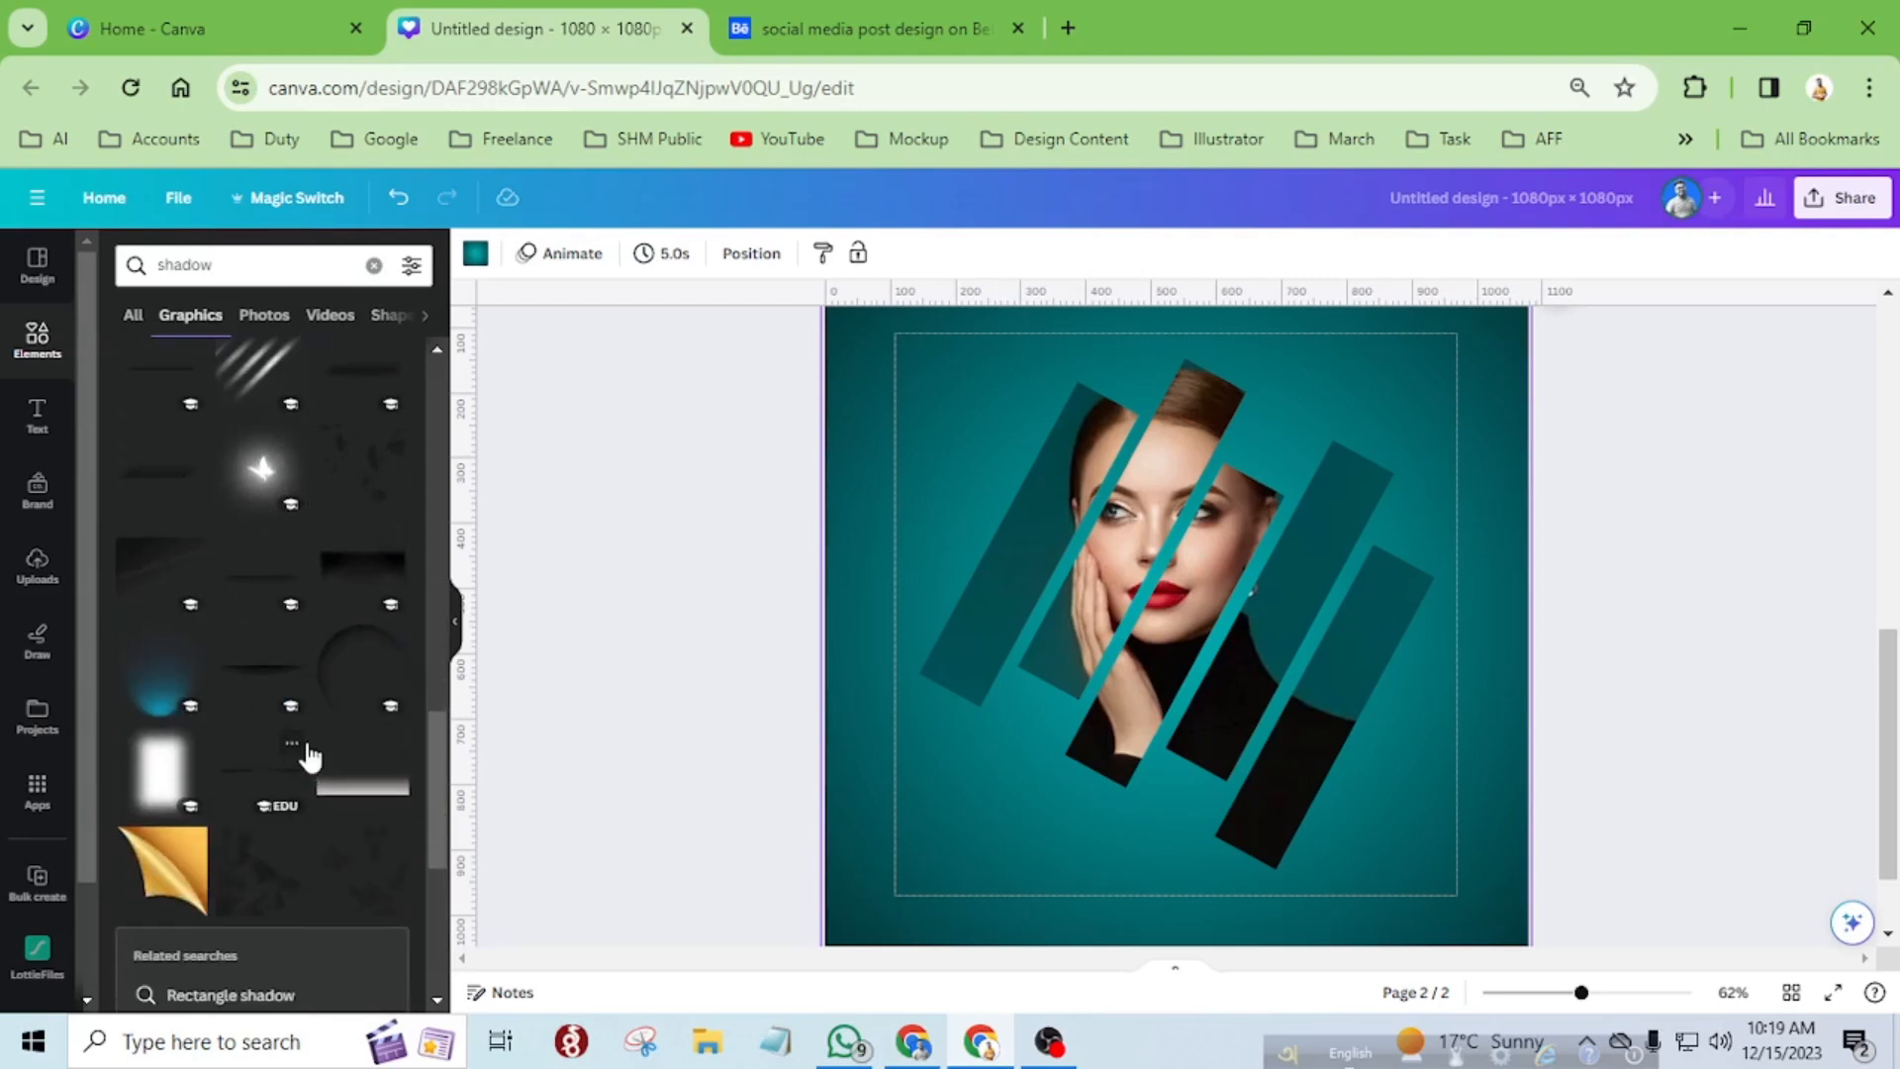
pyautogui.scroll(-5, 309, 757)
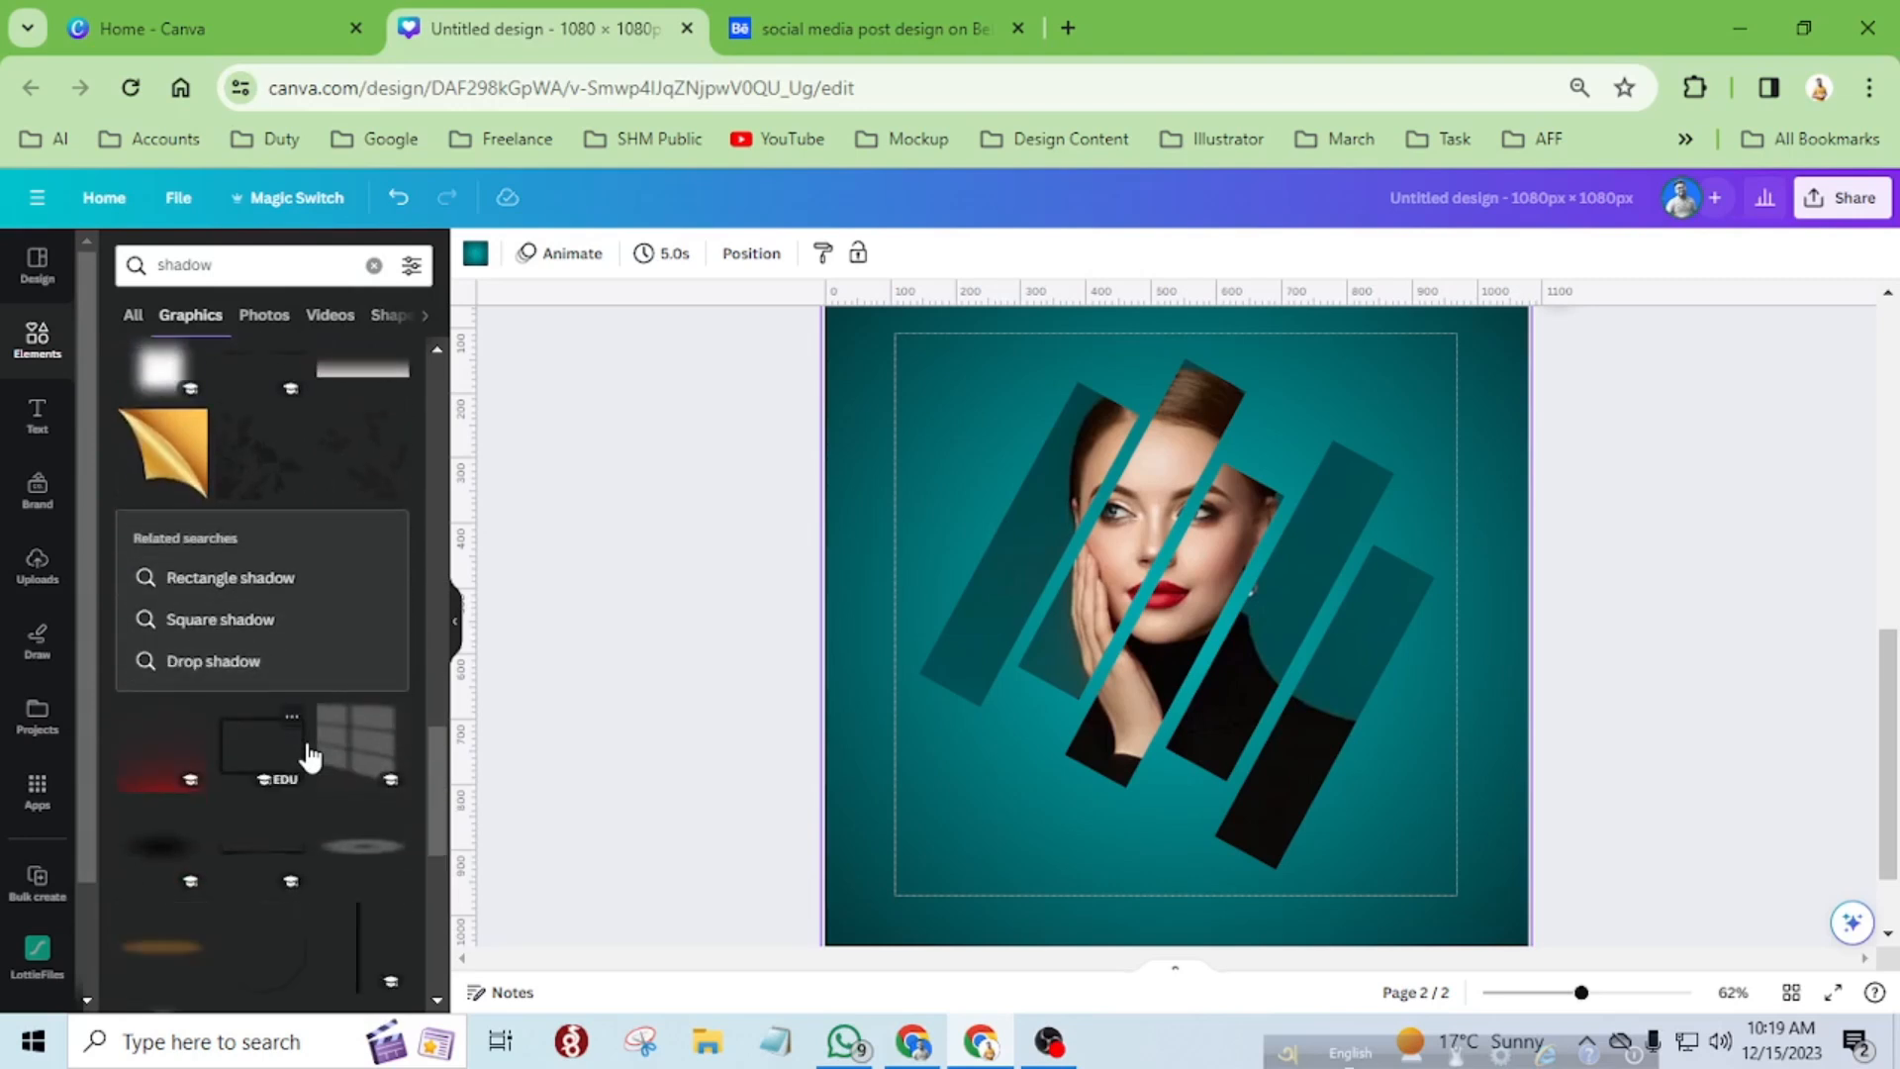
pyautogui.scroll(-2, 309, 756)
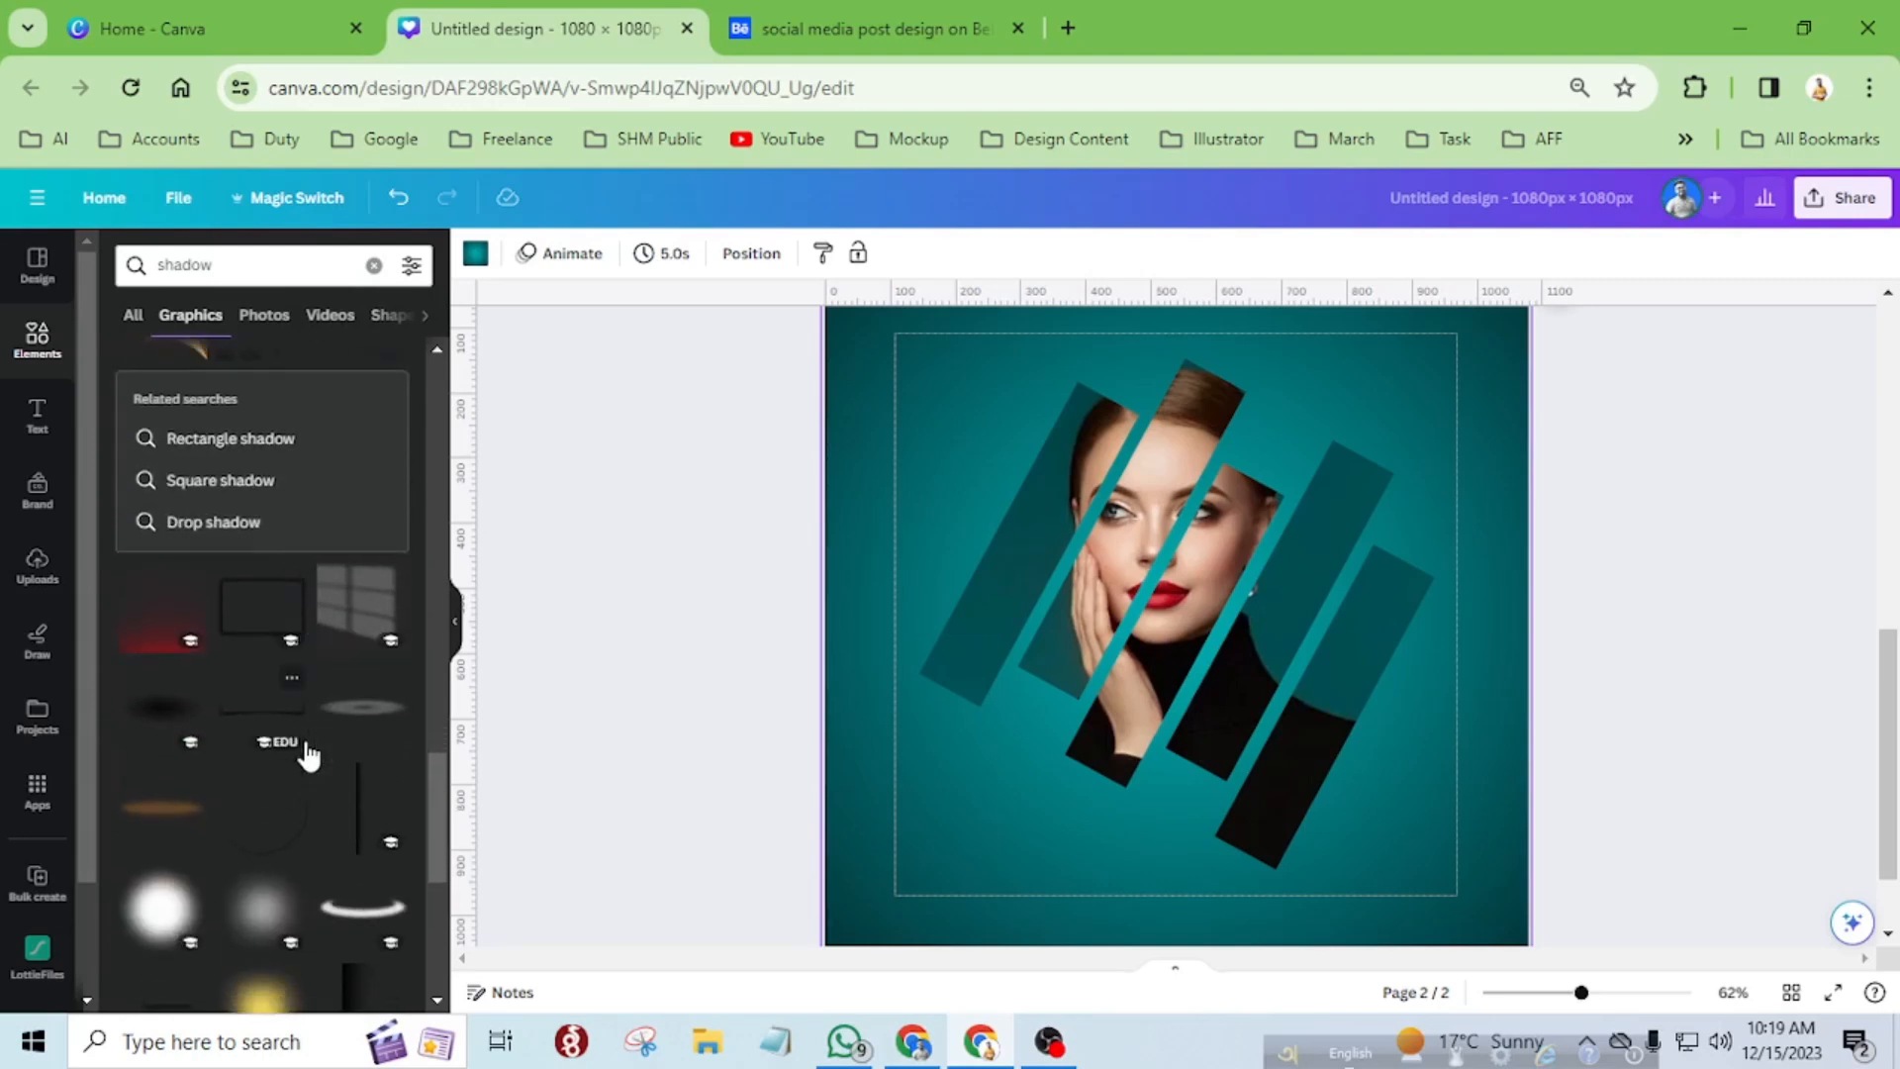
pyautogui.scroll(-2, 310, 757)
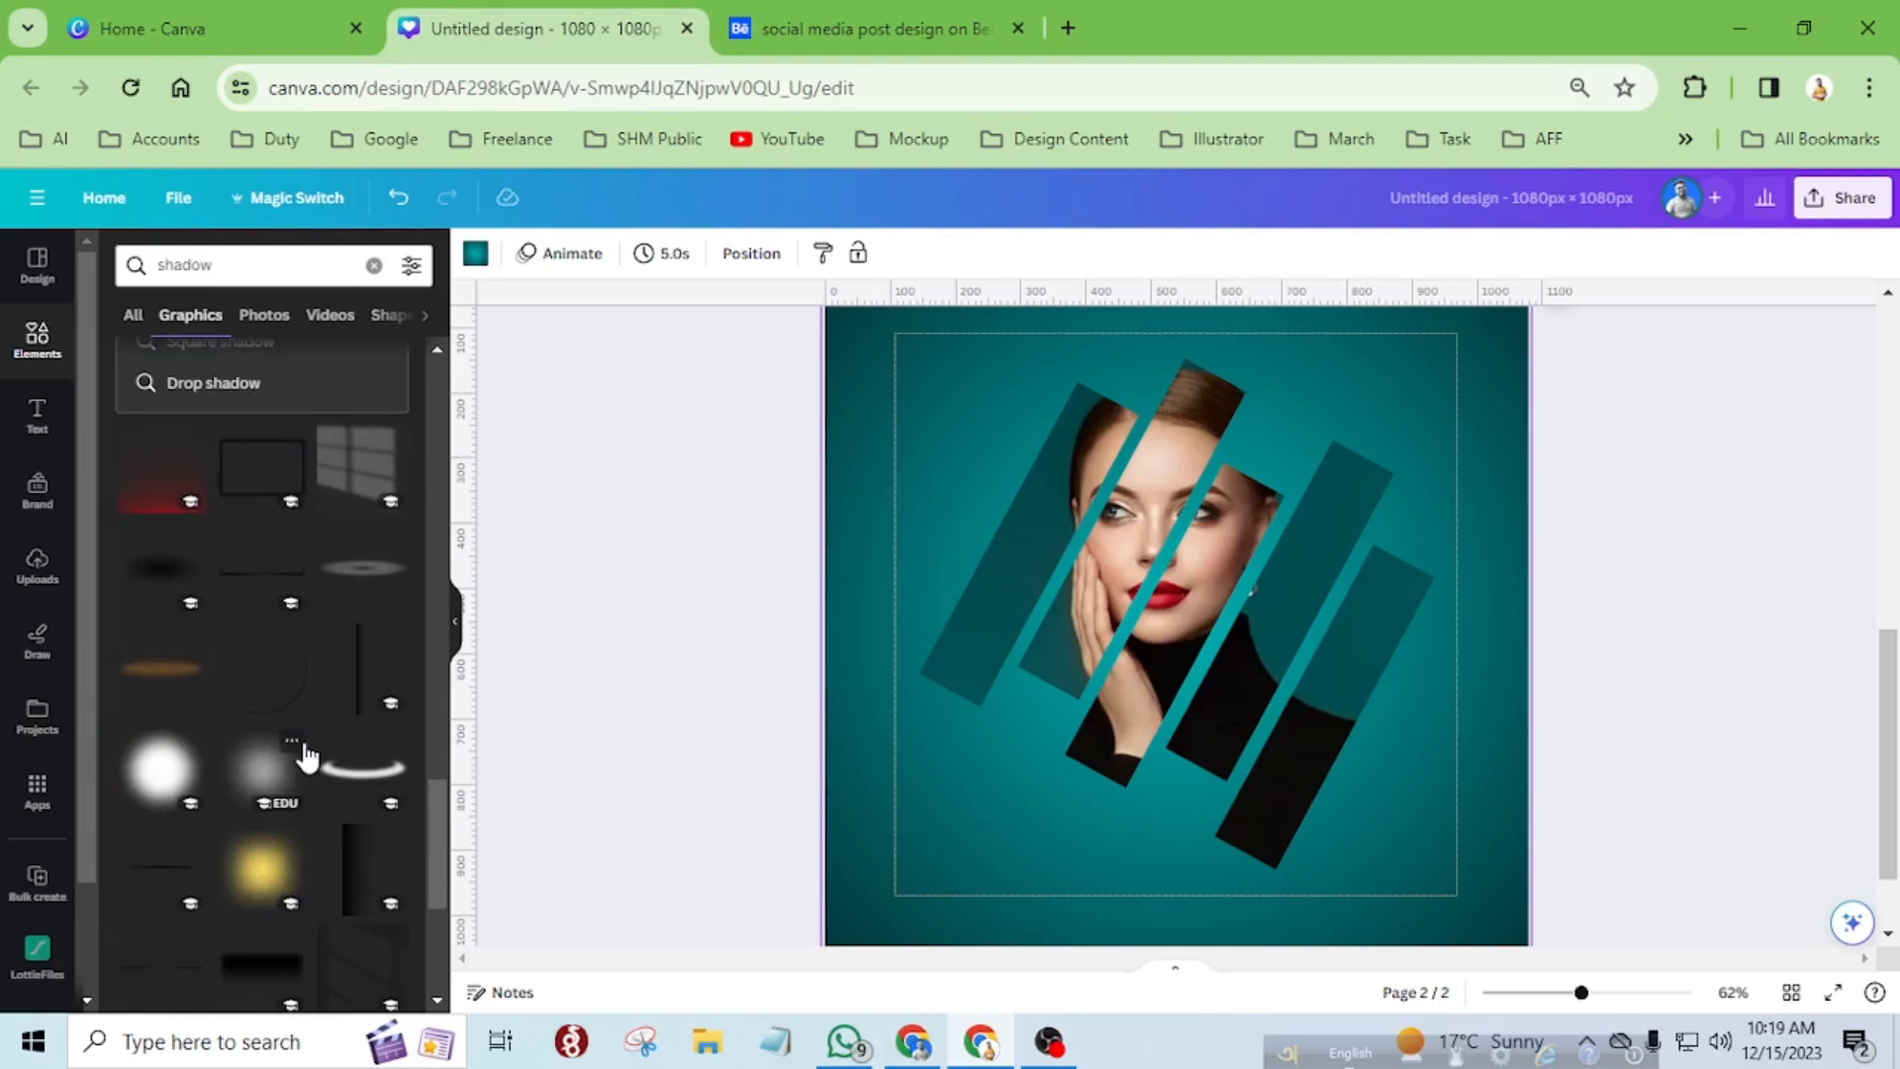
pyautogui.scroll(3, 307, 756)
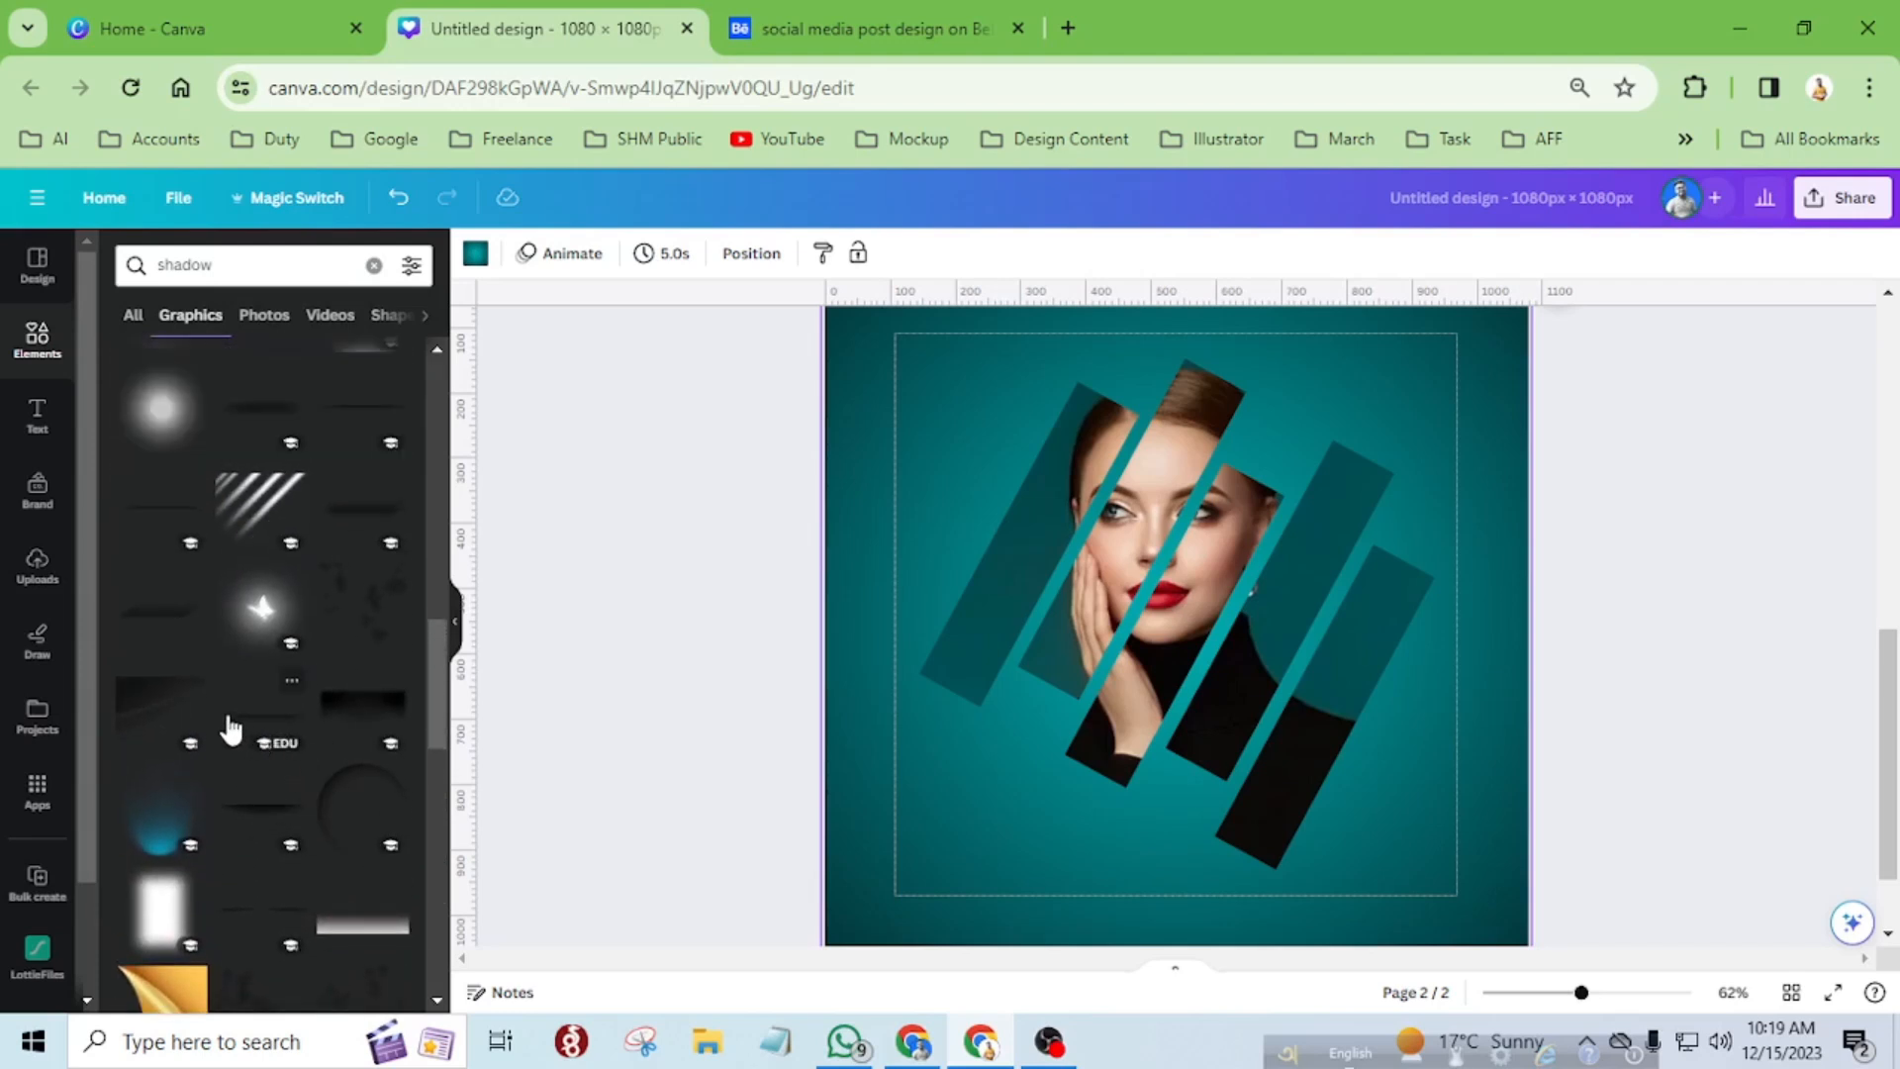
pyautogui.click(231, 729)
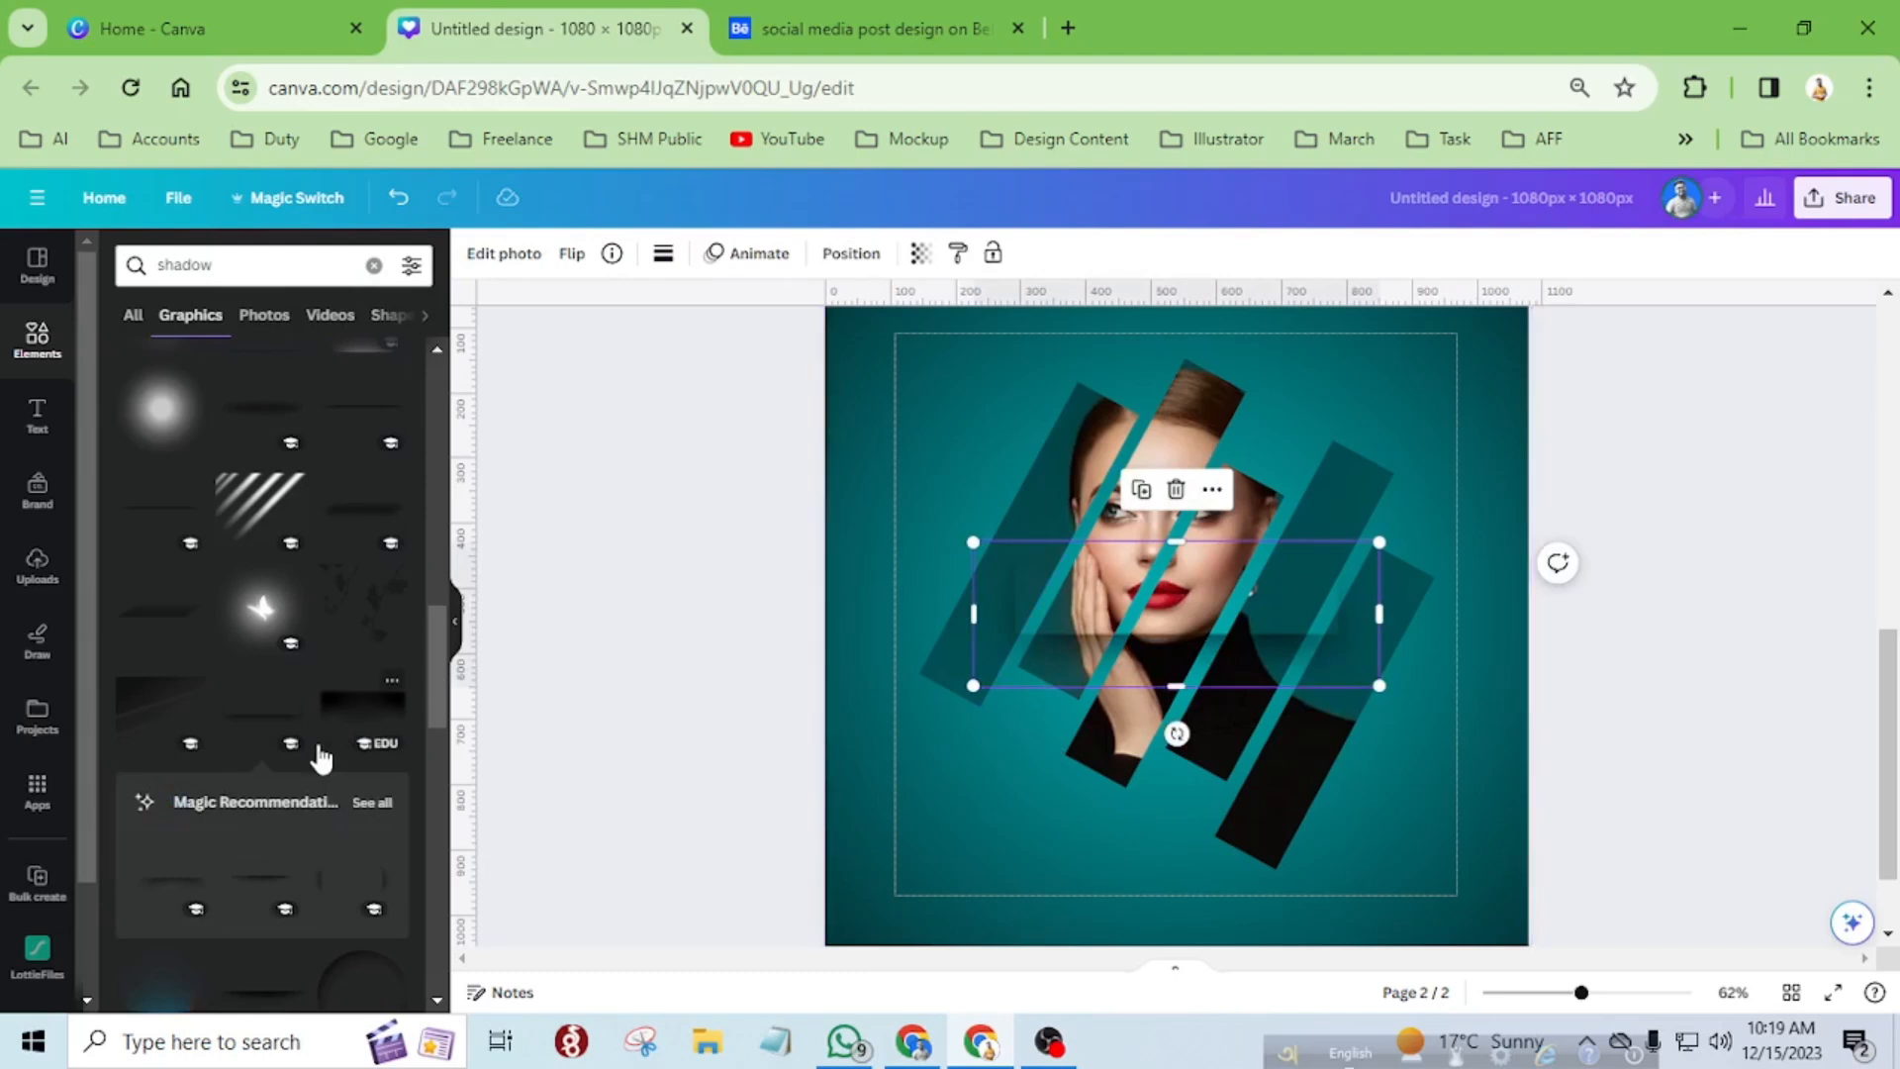
pyautogui.click(612, 253)
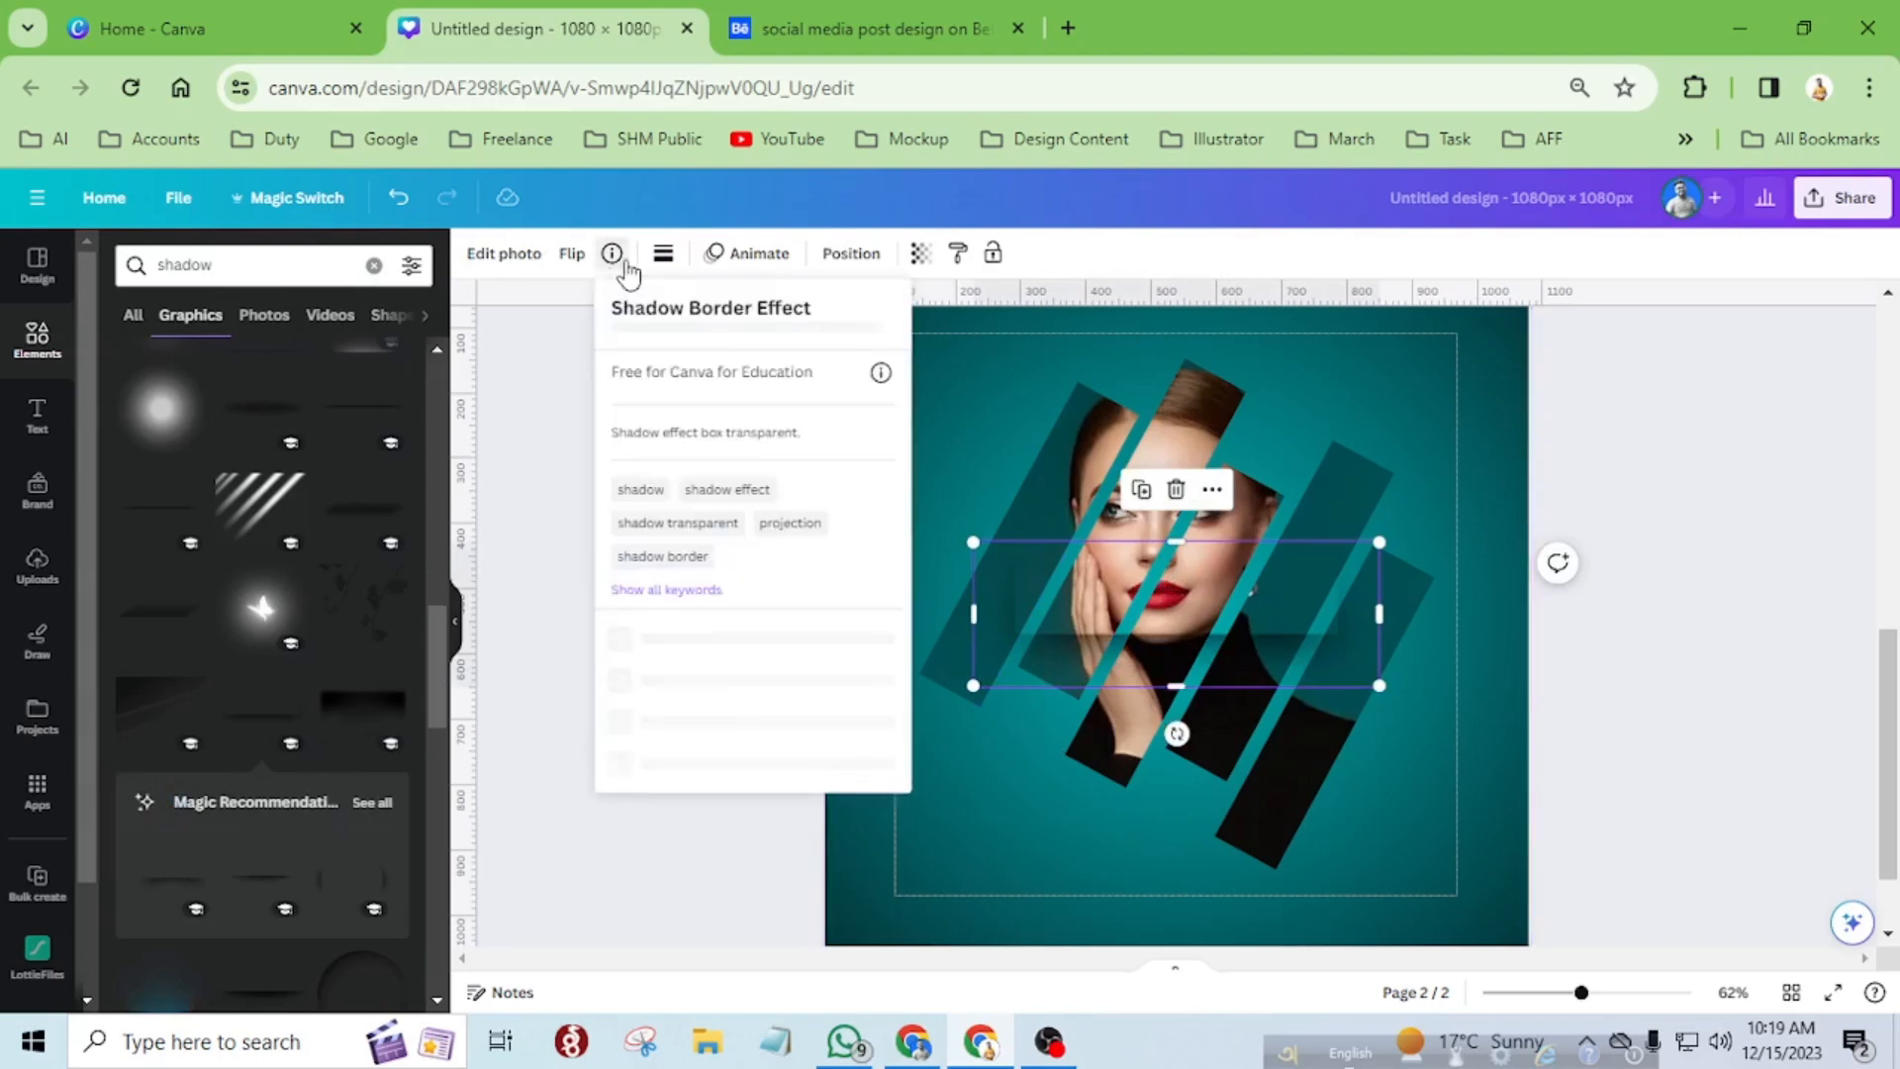
pyautogui.click(613, 257)
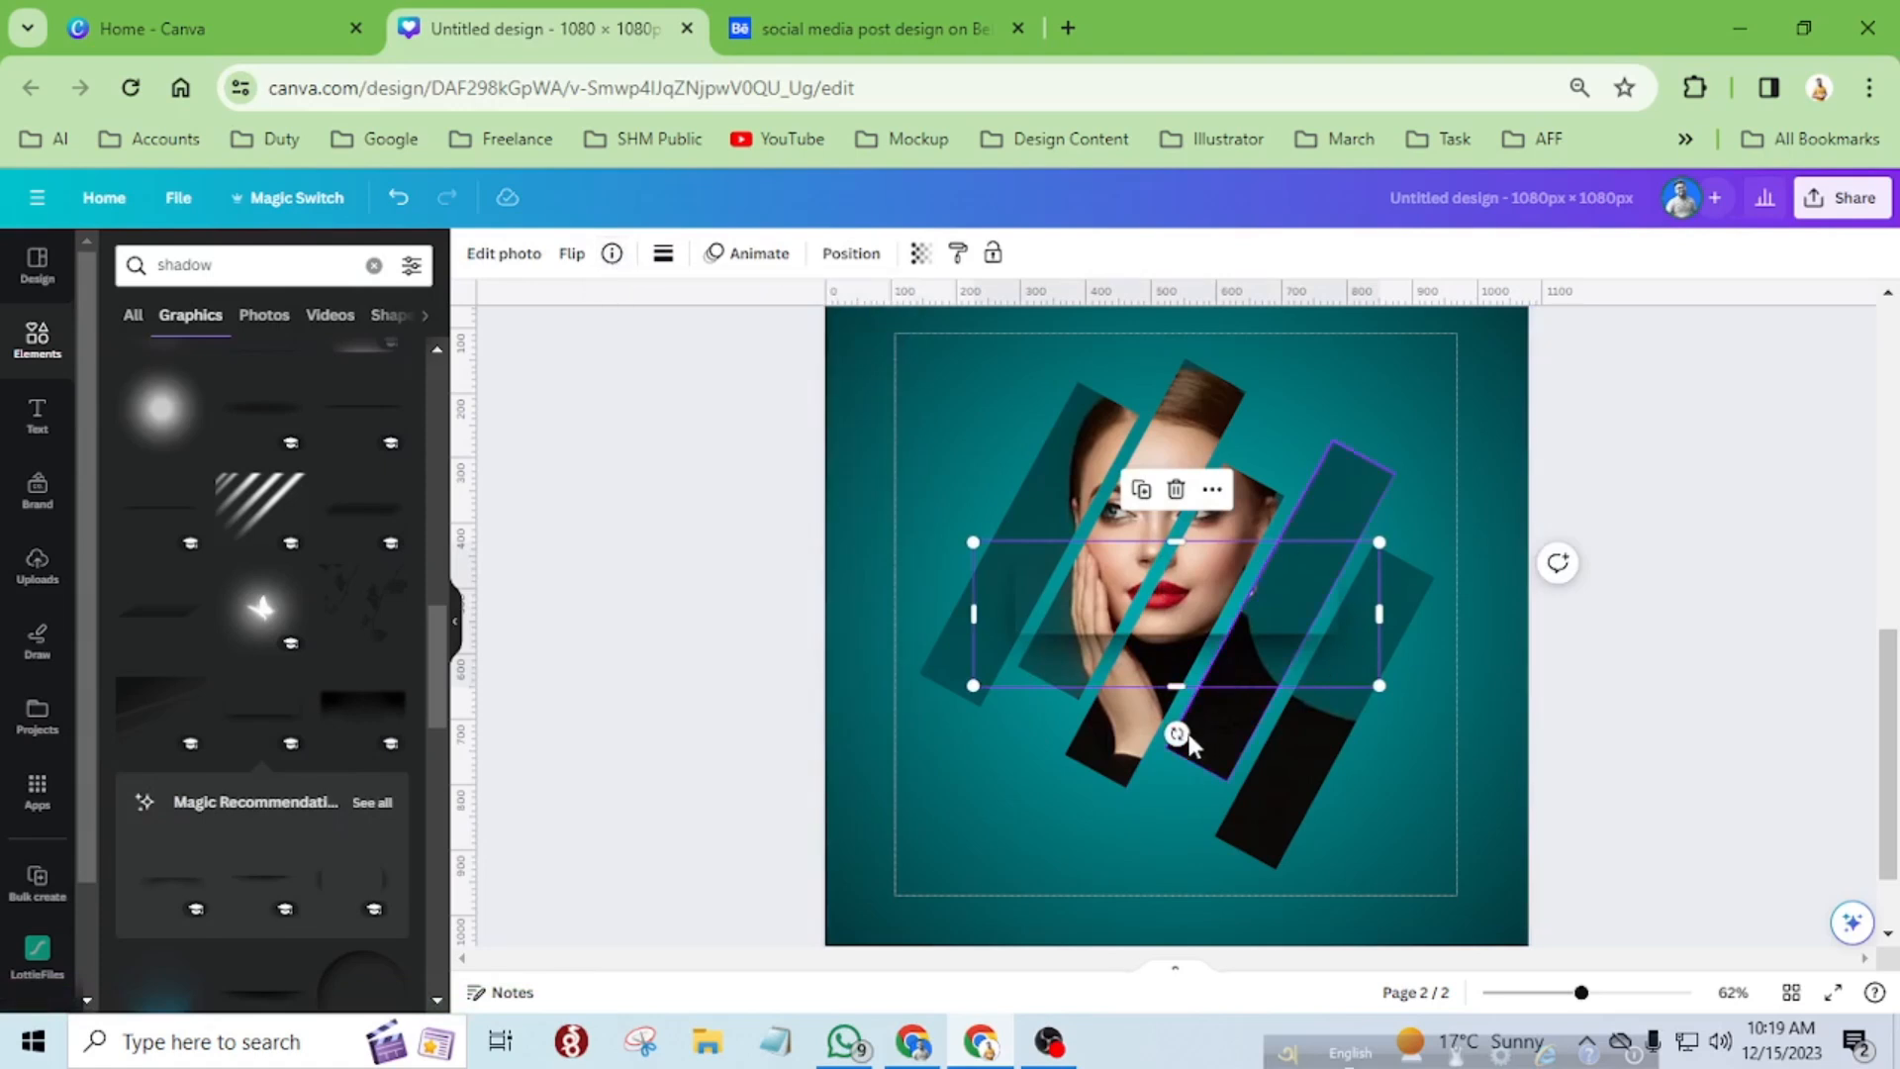
# Rotate the shadow to the diagonal of the strips, place it over the leftmost strip and enlarge it to about 642 × 229 px.
pyautogui.moveTo(1176, 733); pyautogui.dragTo(1416, 733)
pyautogui.moveTo(1145, 816); pyautogui.dragTo(980, 703)
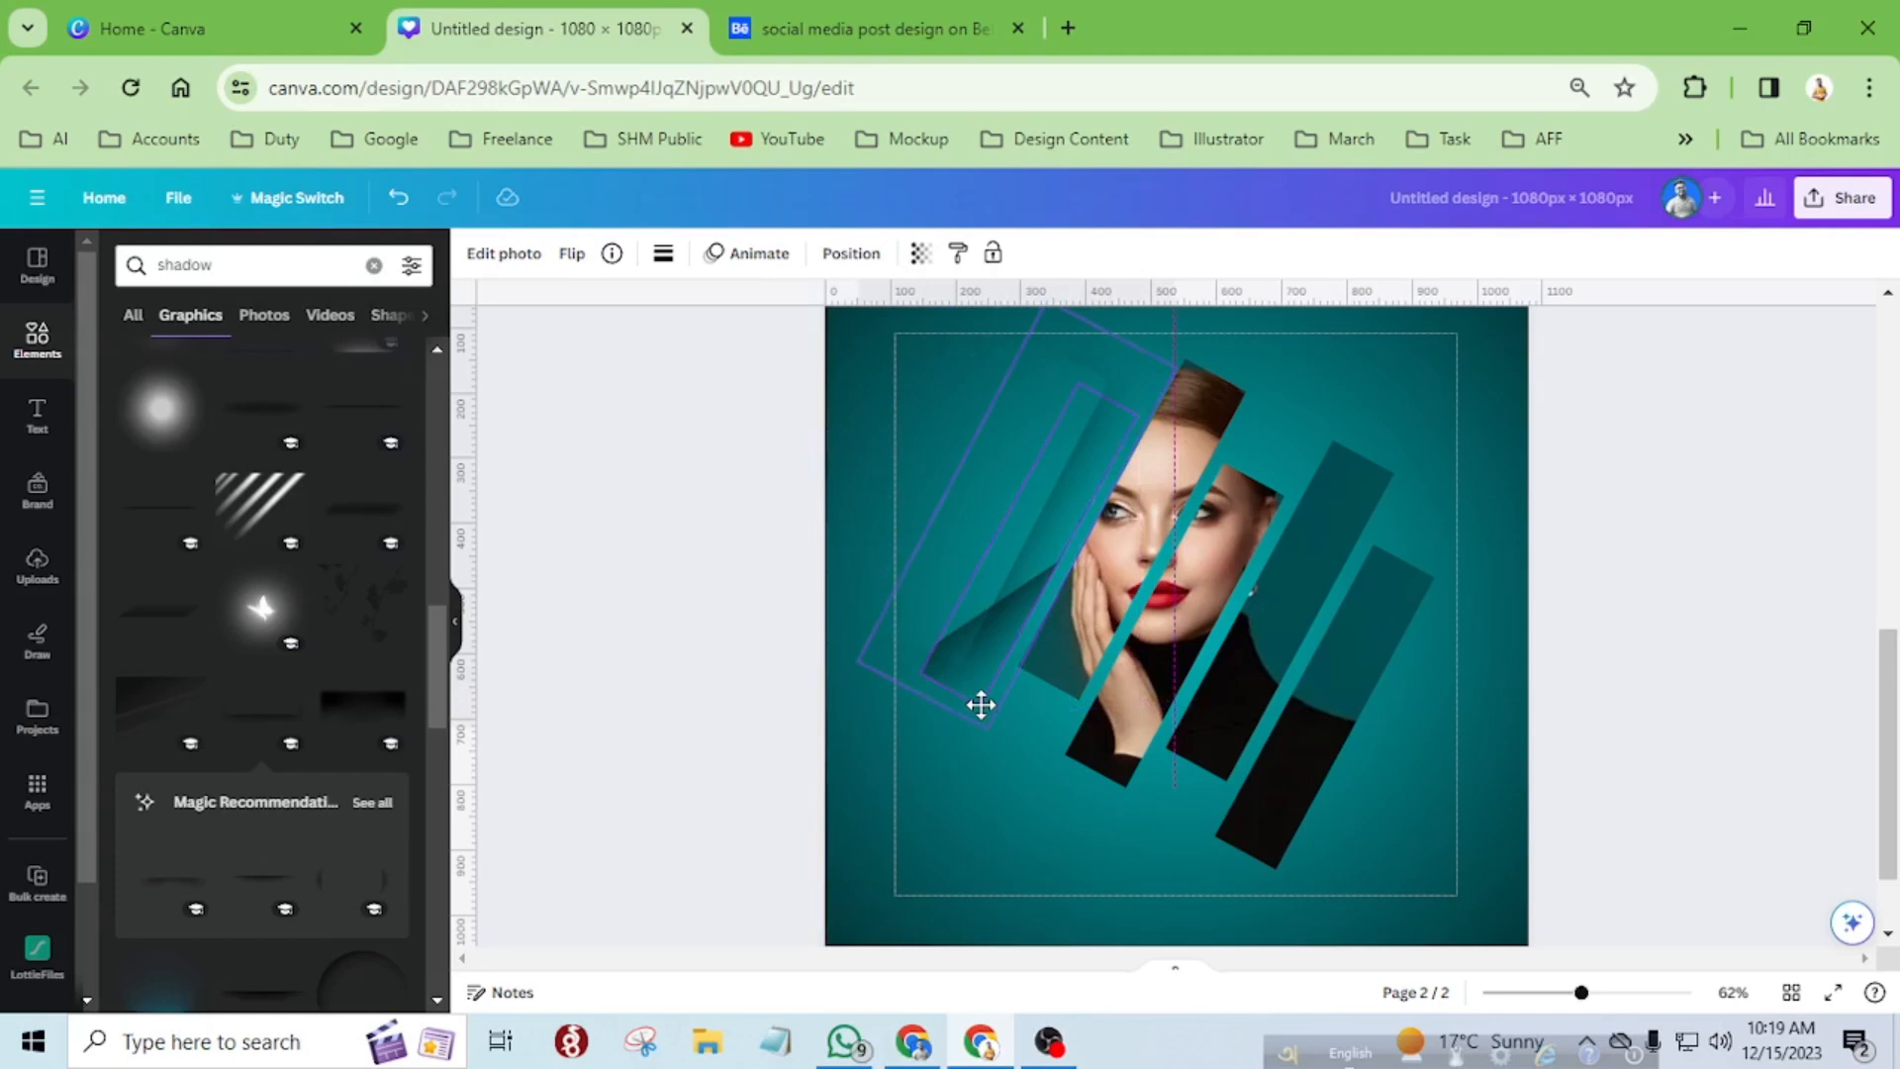
pyautogui.moveTo(980, 703)
pyautogui.mouseDown()
pyautogui.moveTo(997, 737)
pyautogui.moveTo(937, 713)
pyautogui.moveTo(987, 724)
pyautogui.mouseUp()
pyautogui.scroll(5, 1005, 418)
pyautogui.moveTo(1129, 337); pyautogui.dragTo(1150, 322)
# Align the shadow with the leftmost strip's lower-right edge at a rotation of -62.4° and send it to the back.
pyautogui.scroll(3, 1141, 423)
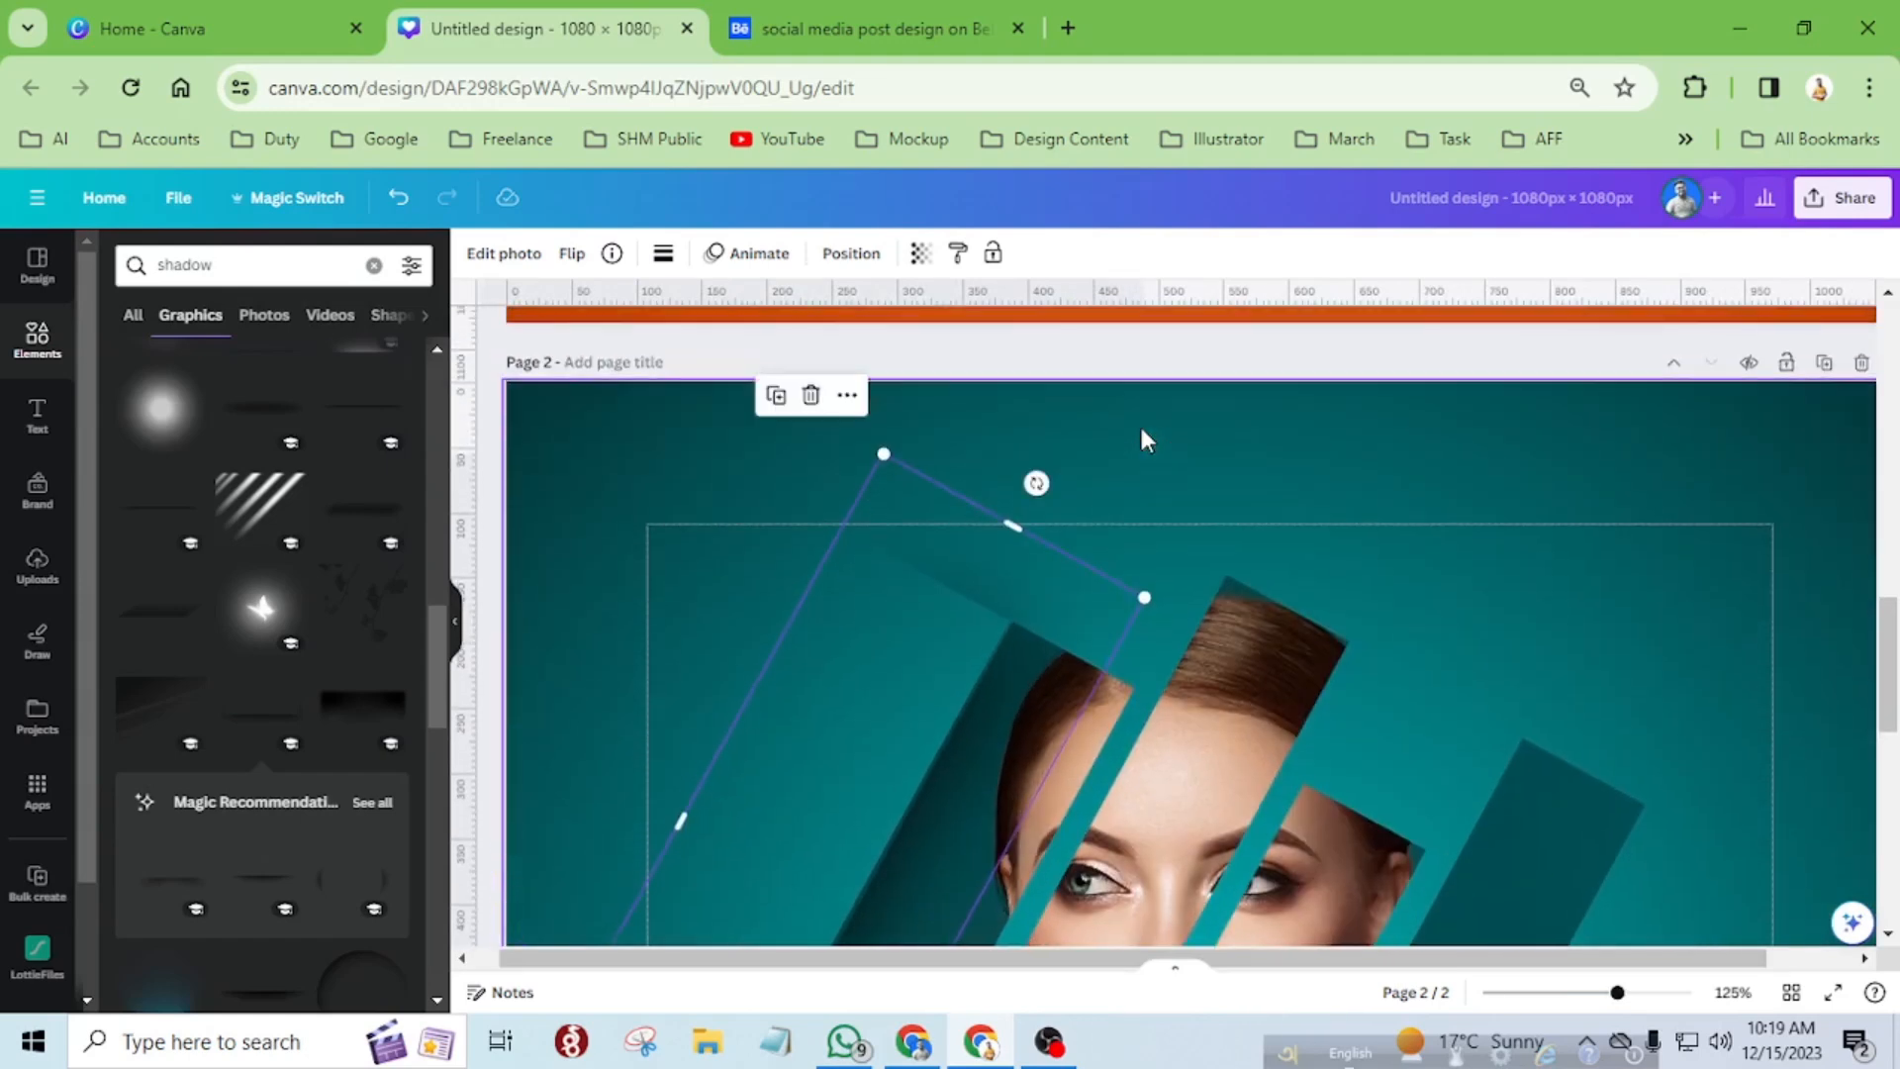
pyautogui.scroll(-3, 1140, 424)
pyautogui.scroll(-3, 1141, 415)
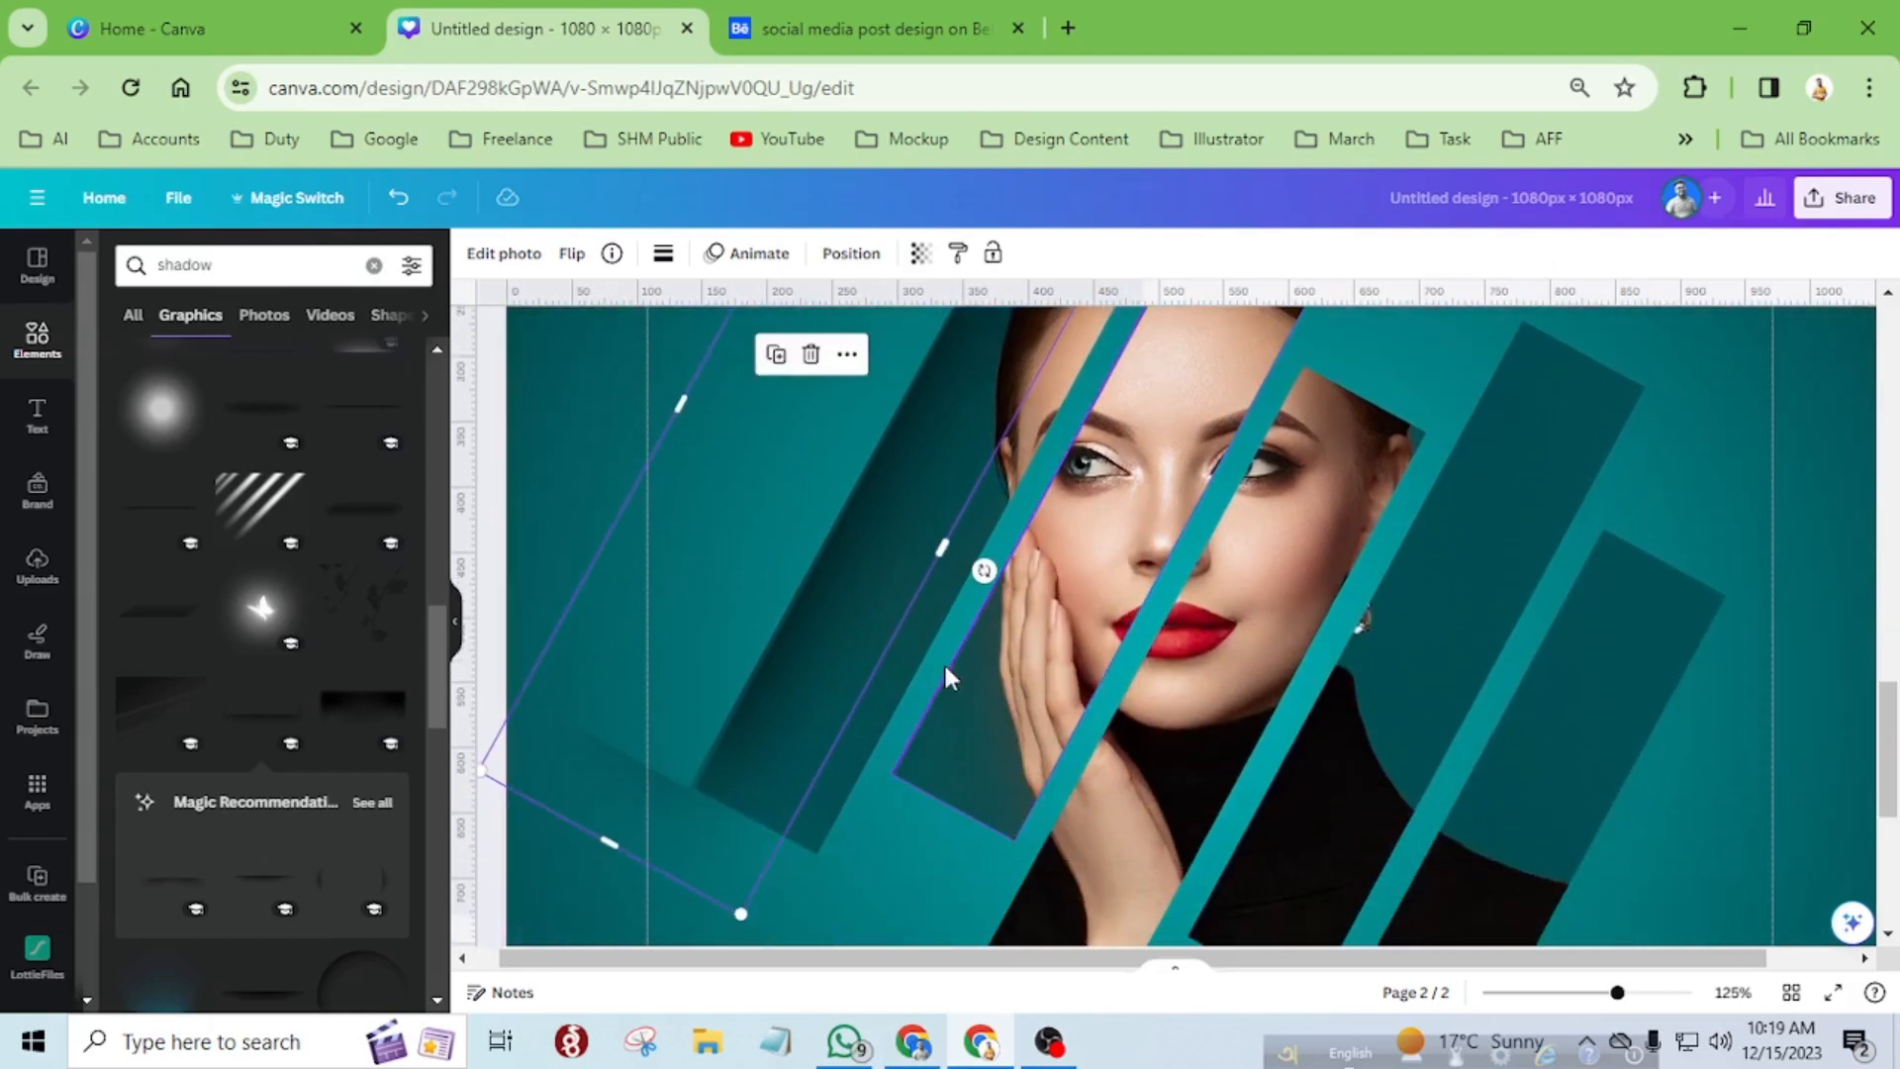
pyautogui.moveTo(726, 862); pyautogui.dragTo(822, 943)
pyautogui.scroll(1, 1048, 775)
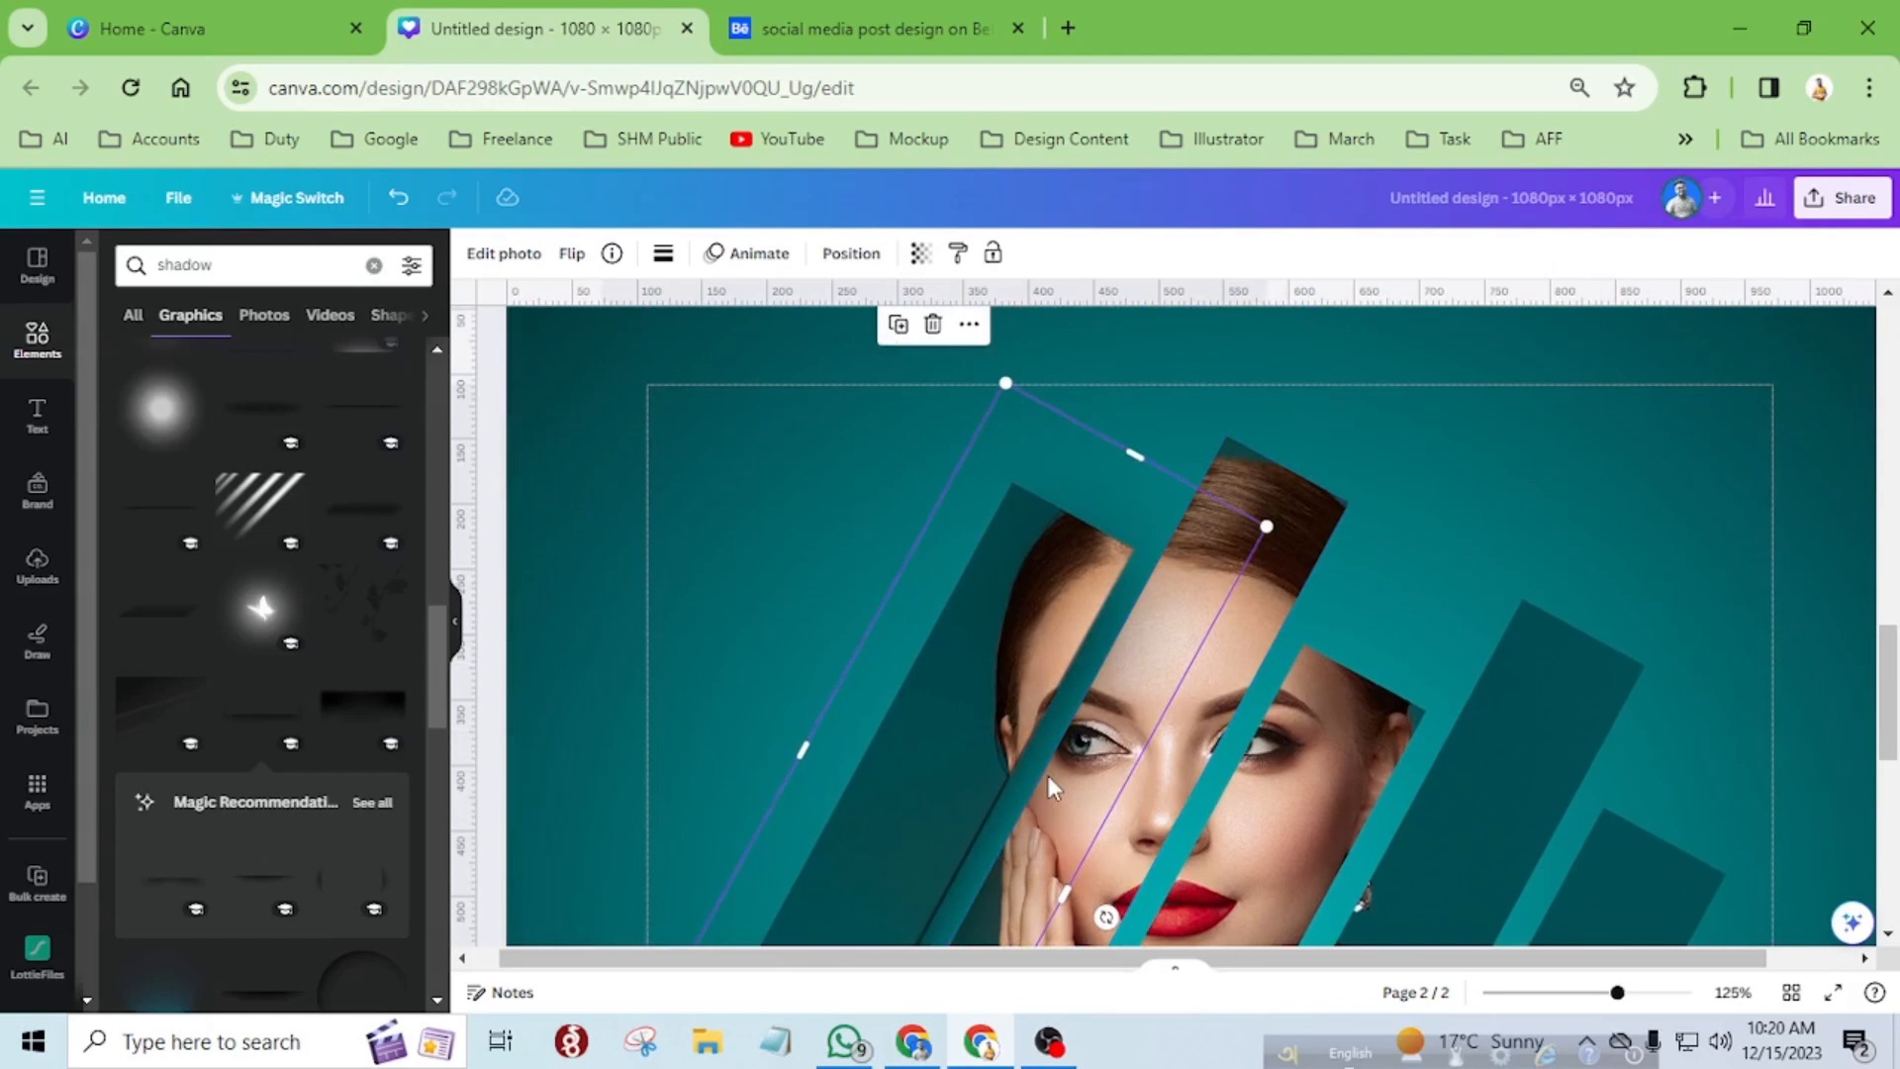
pyautogui.scroll(-3, 1048, 775)
pyautogui.scroll(-2, 1047, 767)
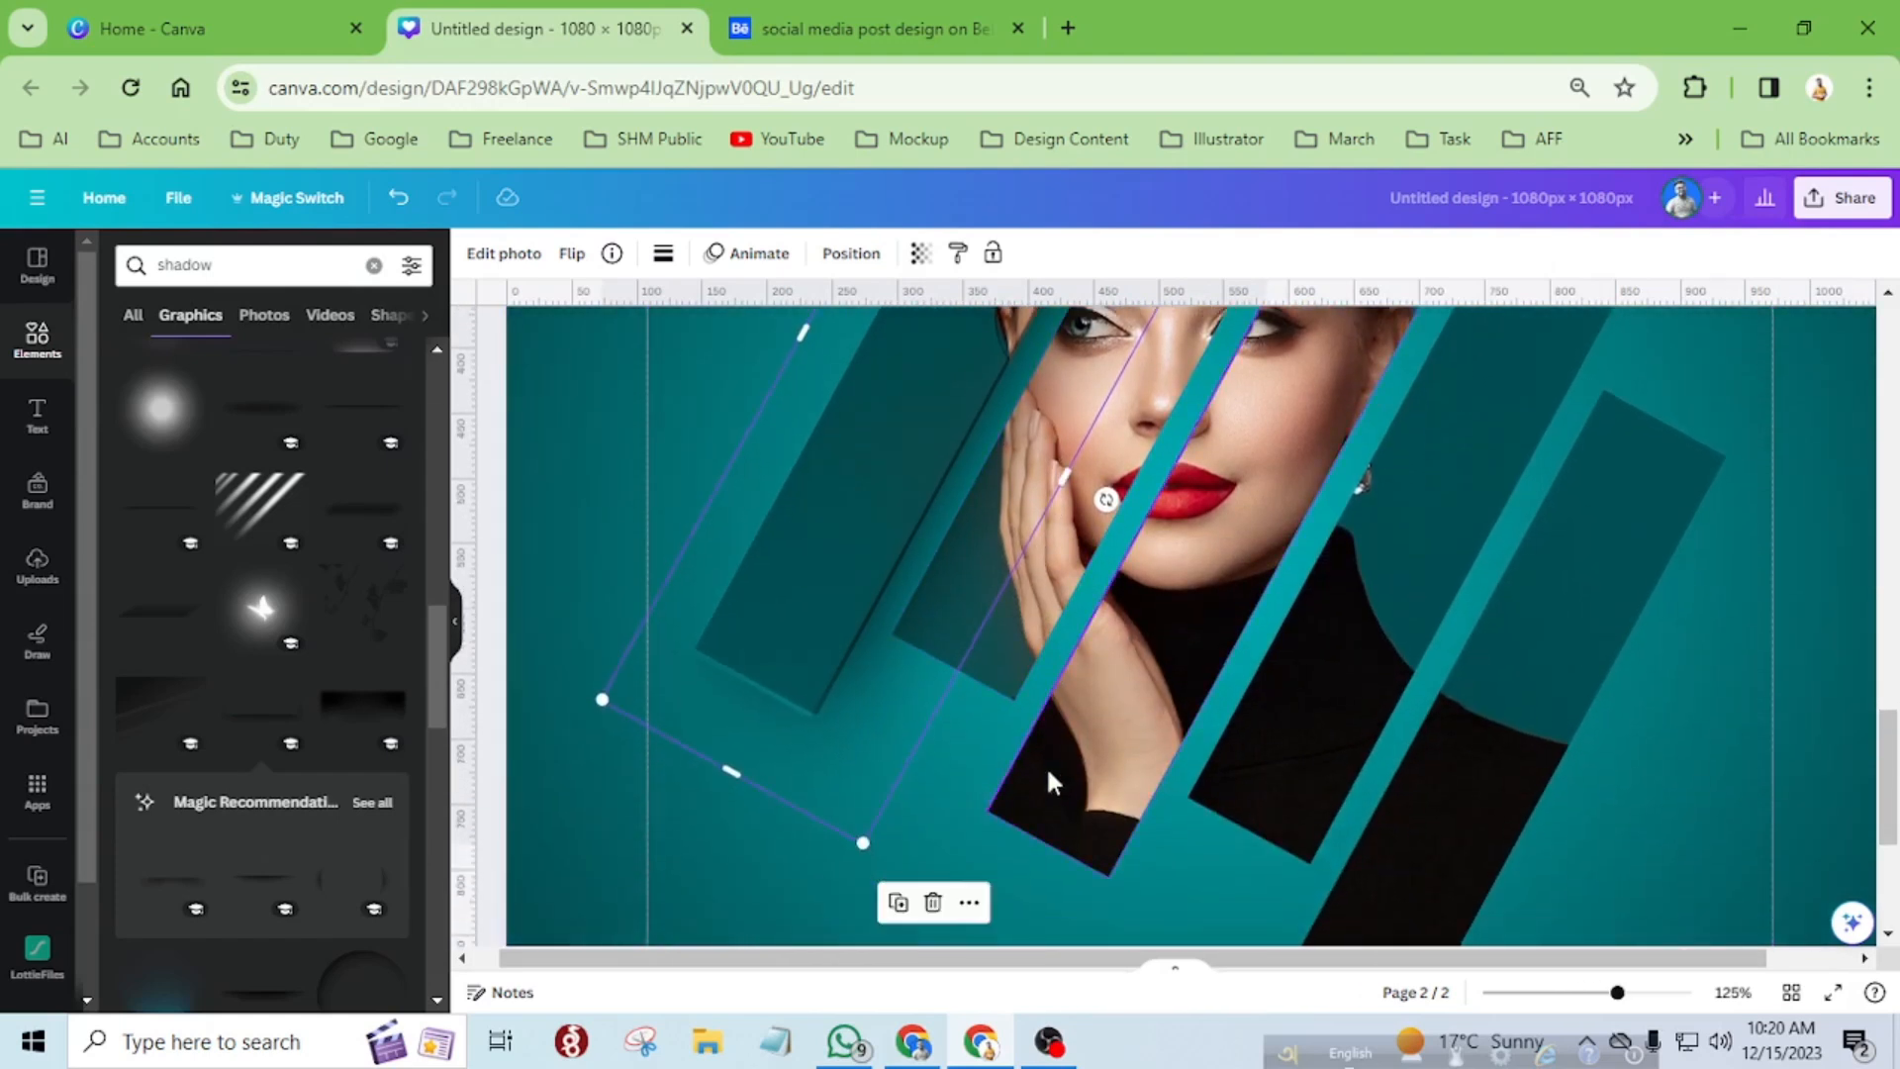
pyautogui.moveTo(1105, 500)
pyautogui.mouseDown()
pyautogui.moveTo(1126, 513)
pyautogui.moveTo(1108, 494)
pyautogui.mouseUp()
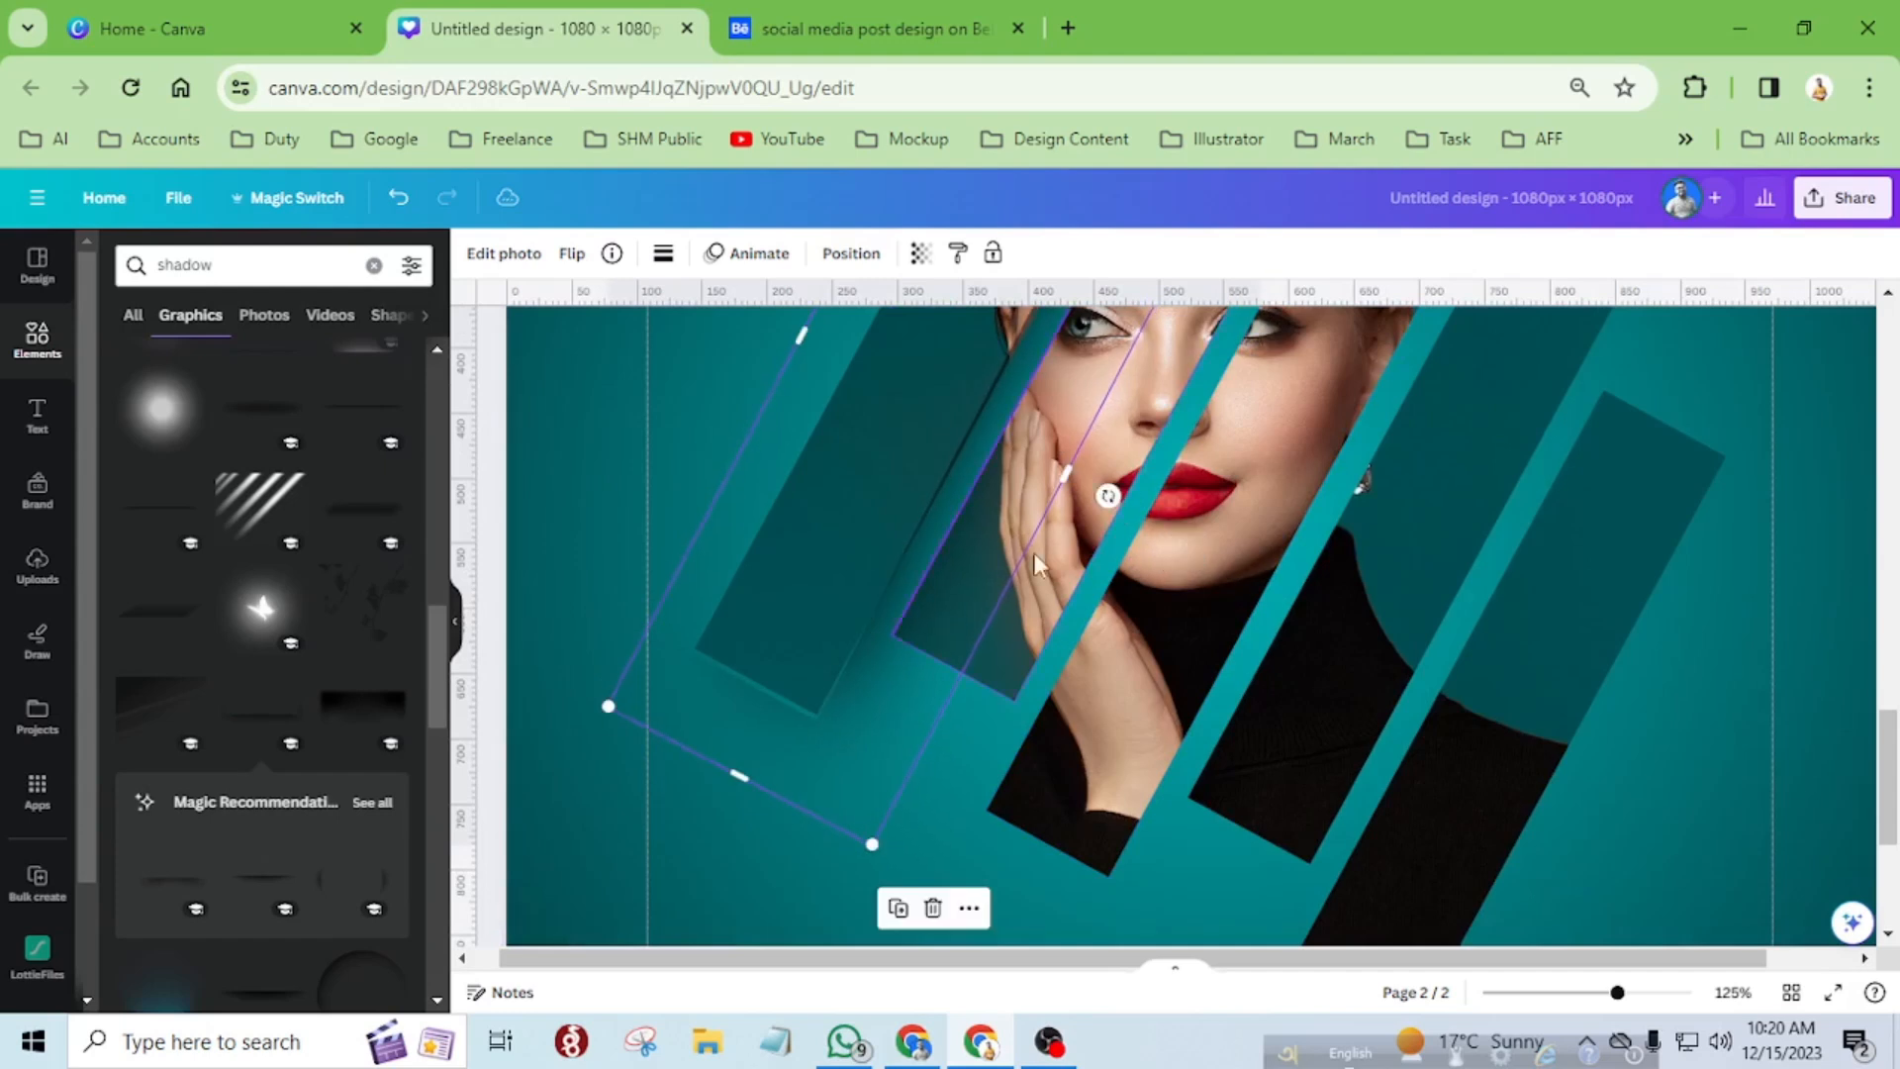
pyautogui.moveTo(860, 785); pyautogui.dragTo(854, 765)
pyautogui.scroll(3, 908, 690)
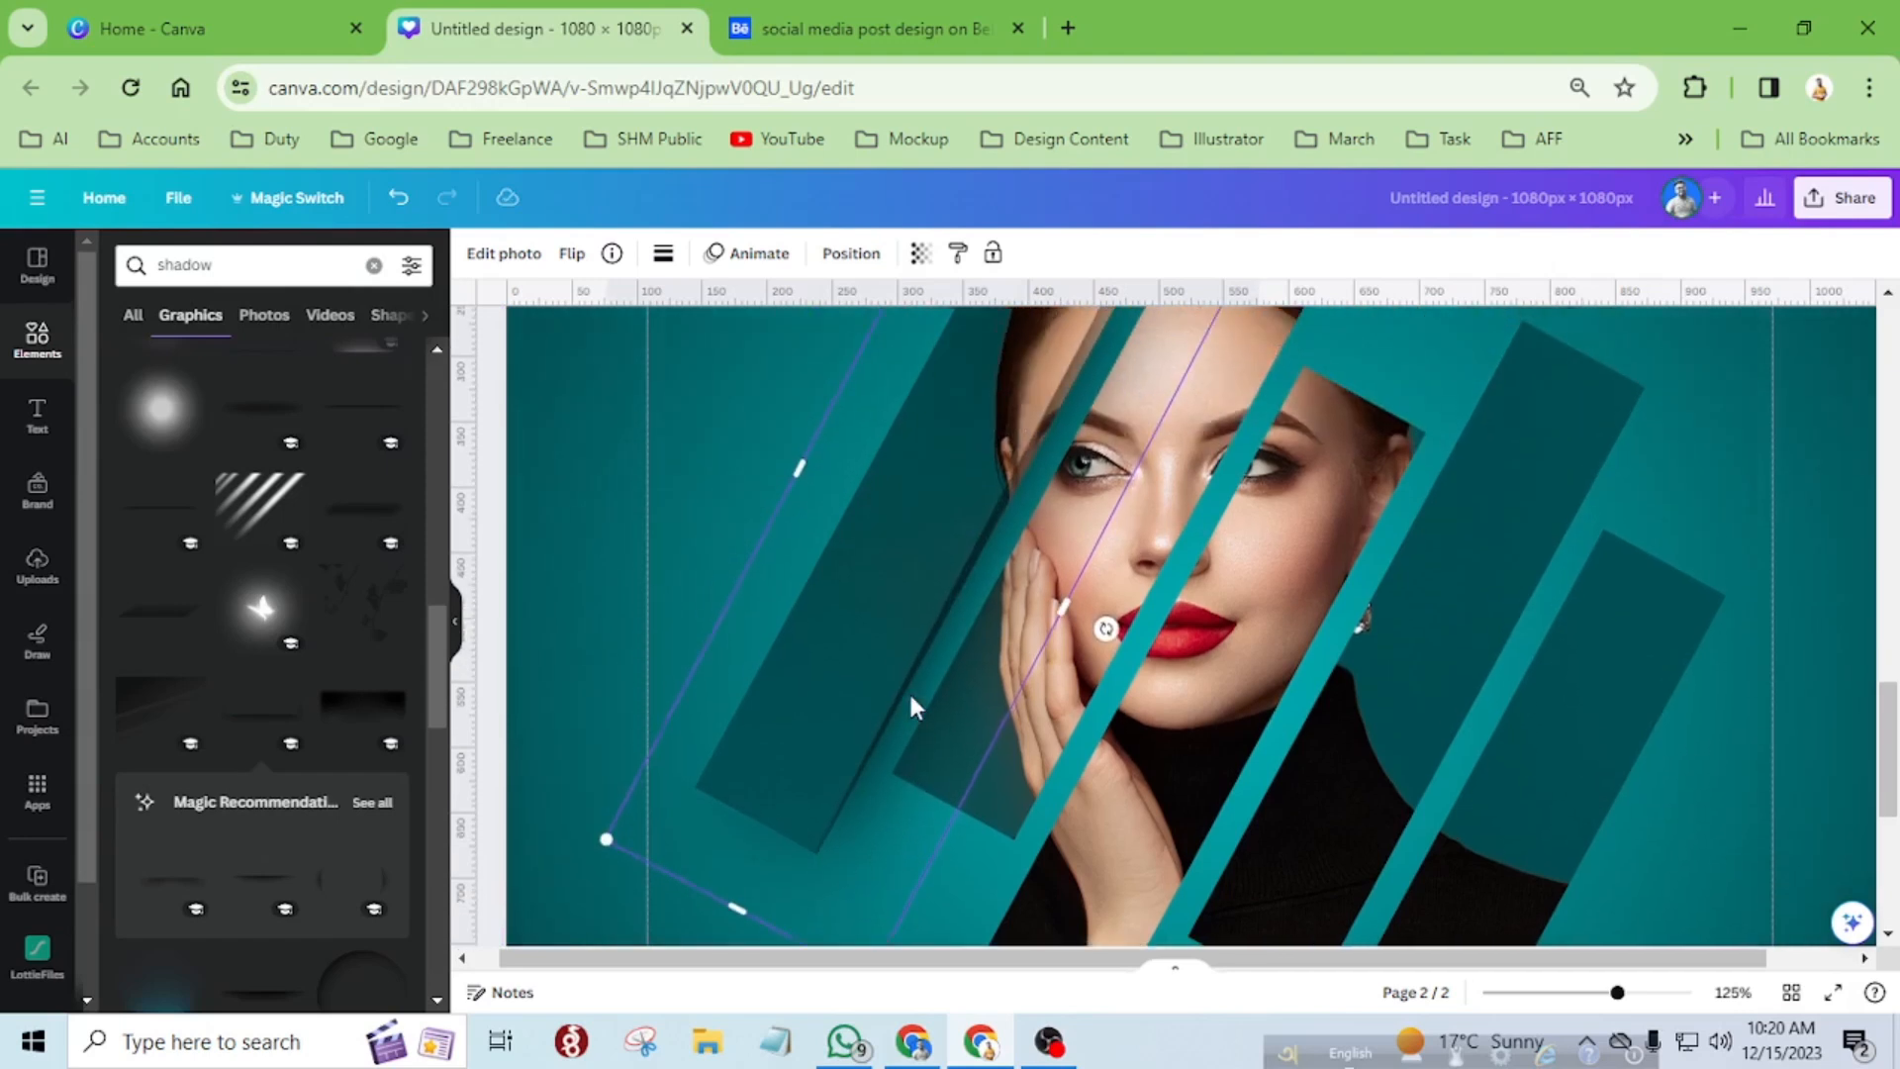
pyautogui.click(851, 253)
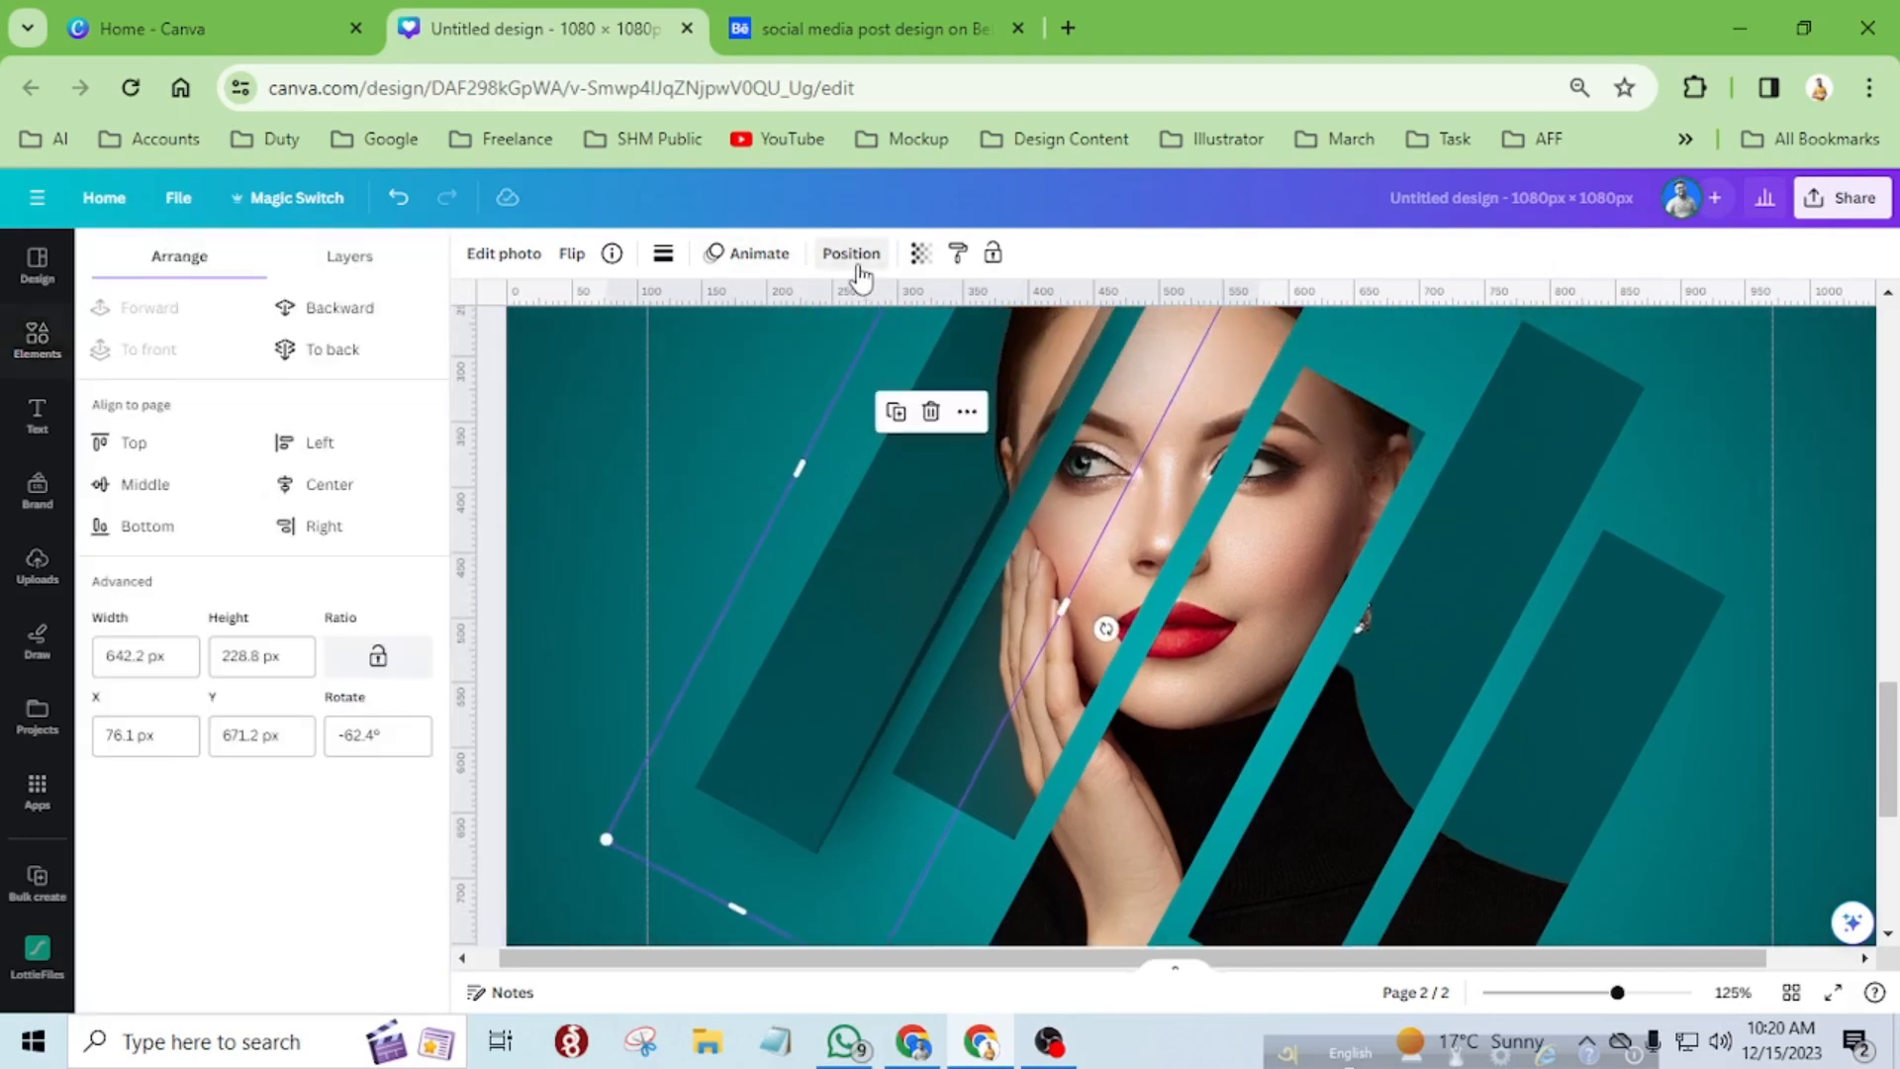
pyautogui.click(319, 359)
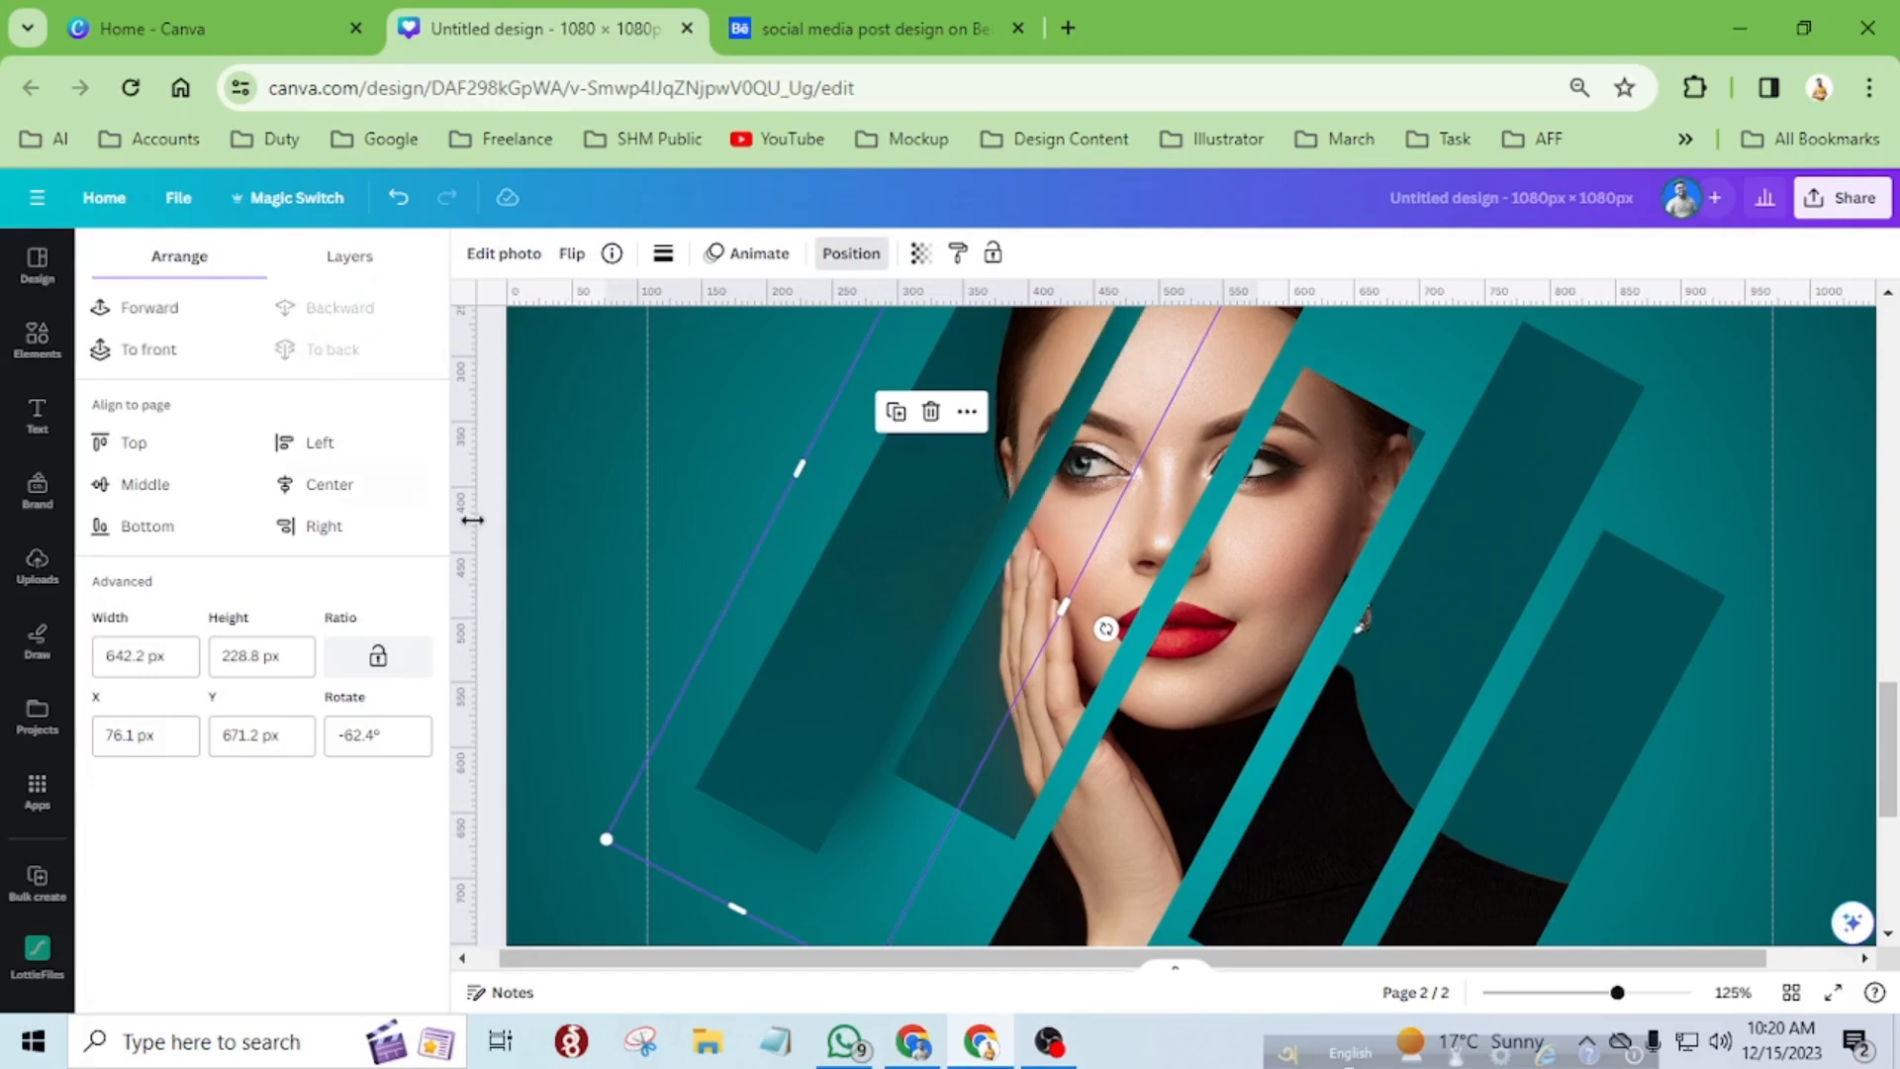
# Place a copy of the shadow behind the third strip and reduce it to about 632 × 225 px.
pyautogui.scroll(-5, 620, 503)
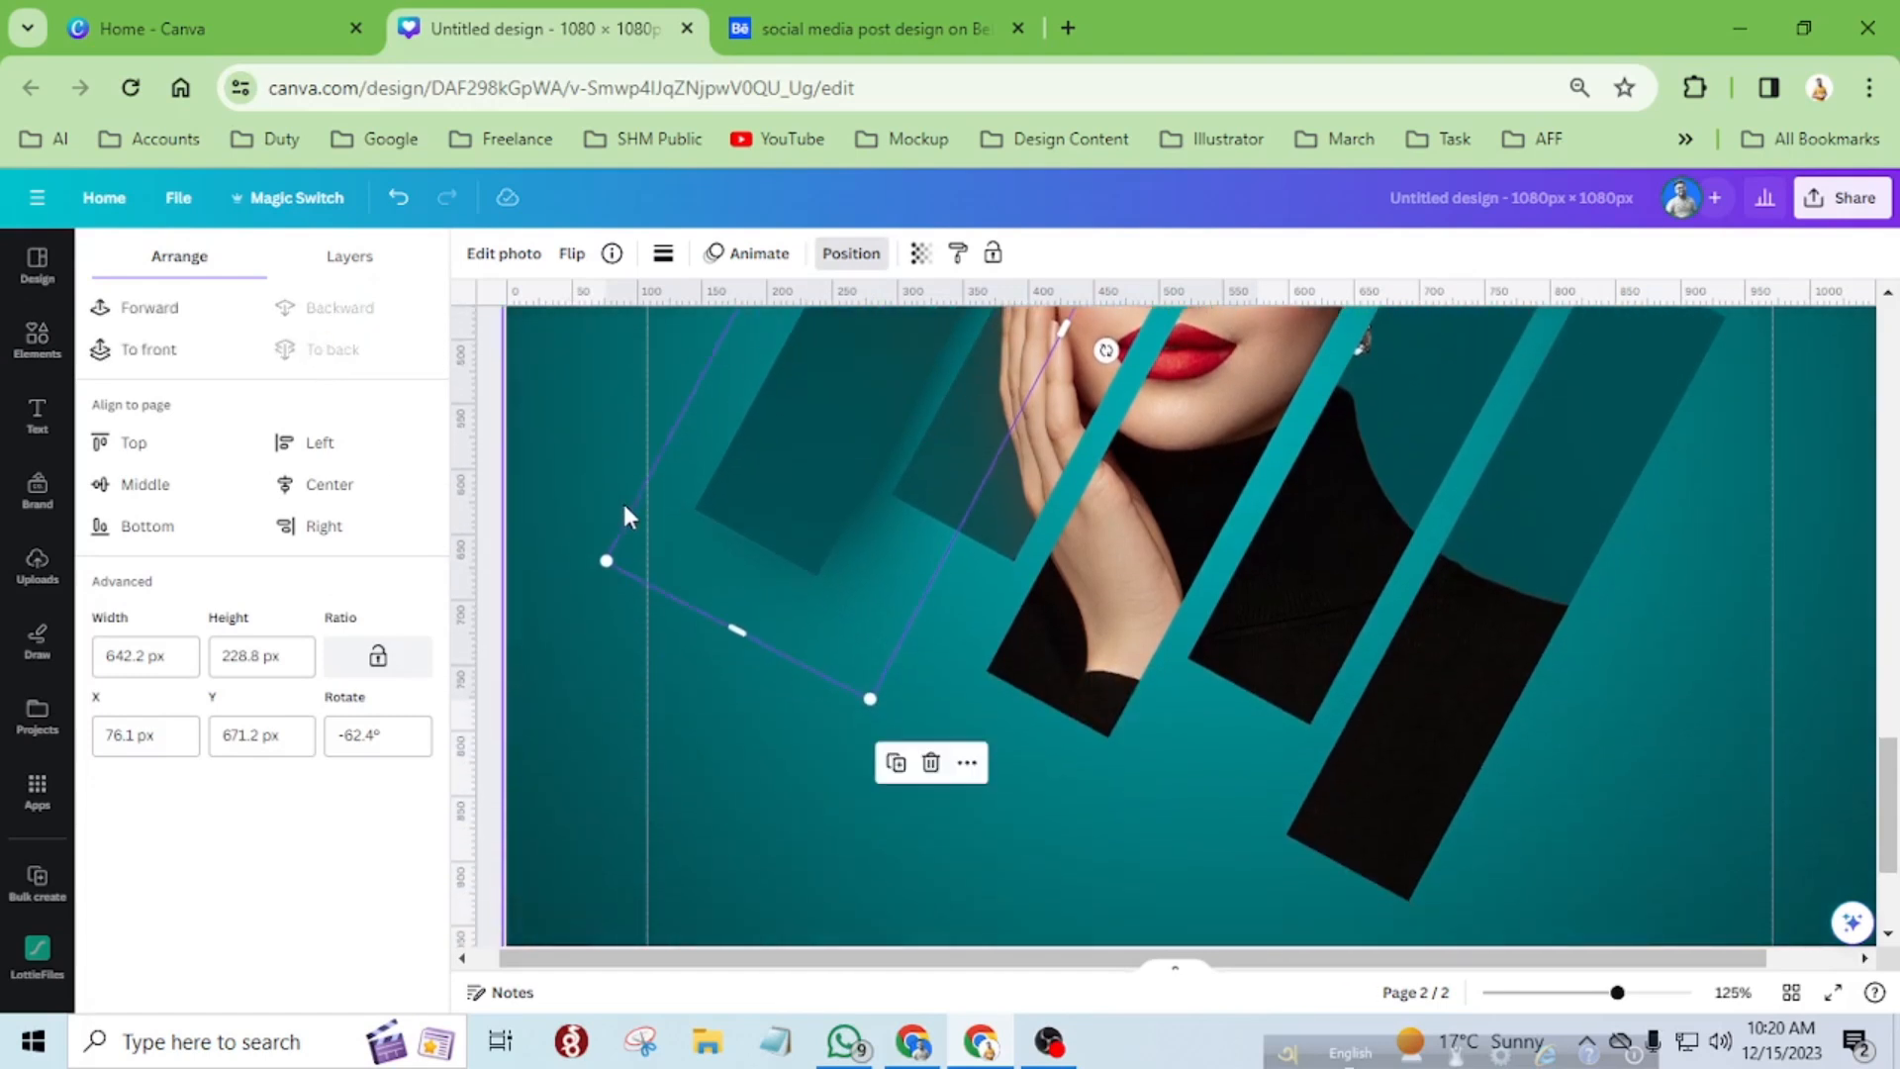
pyautogui.scroll(-3, 1045, 708)
pyautogui.scroll(5, 1046, 707)
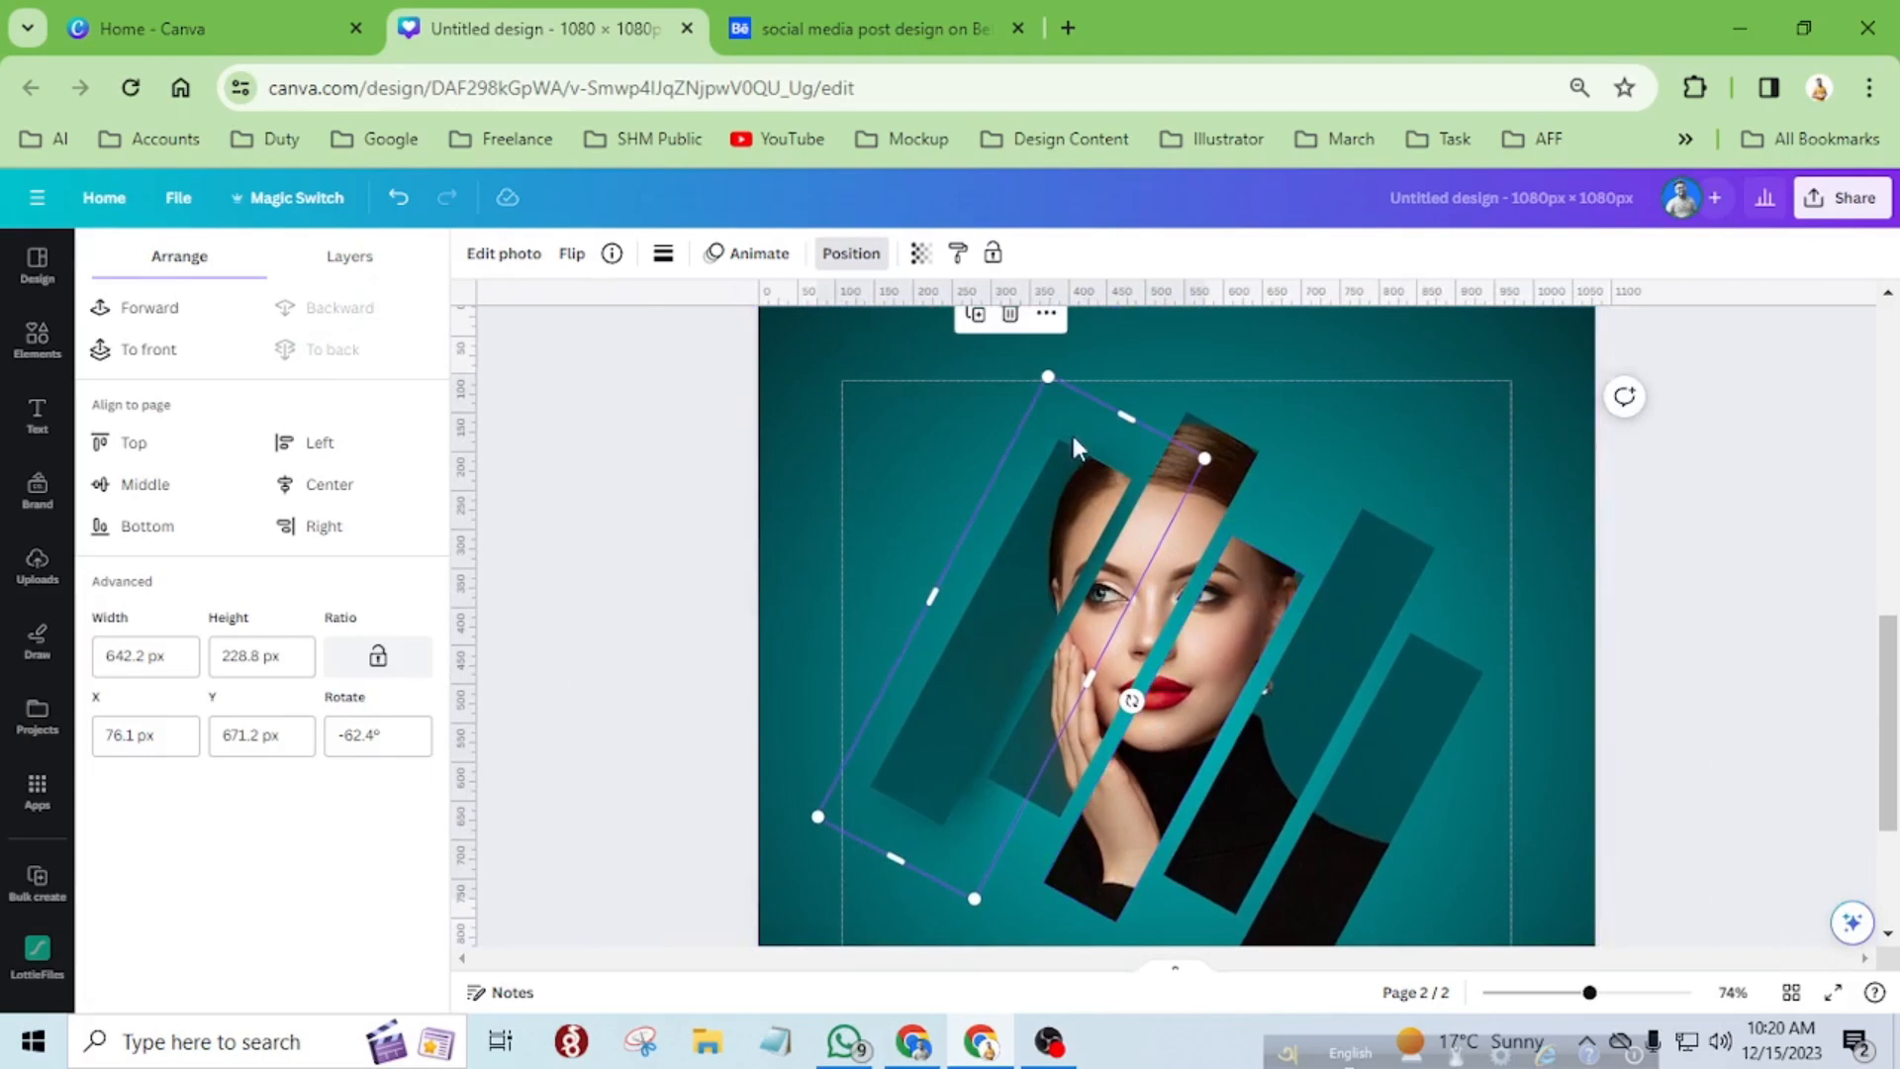
pyautogui.scroll(-3, 1097, 717)
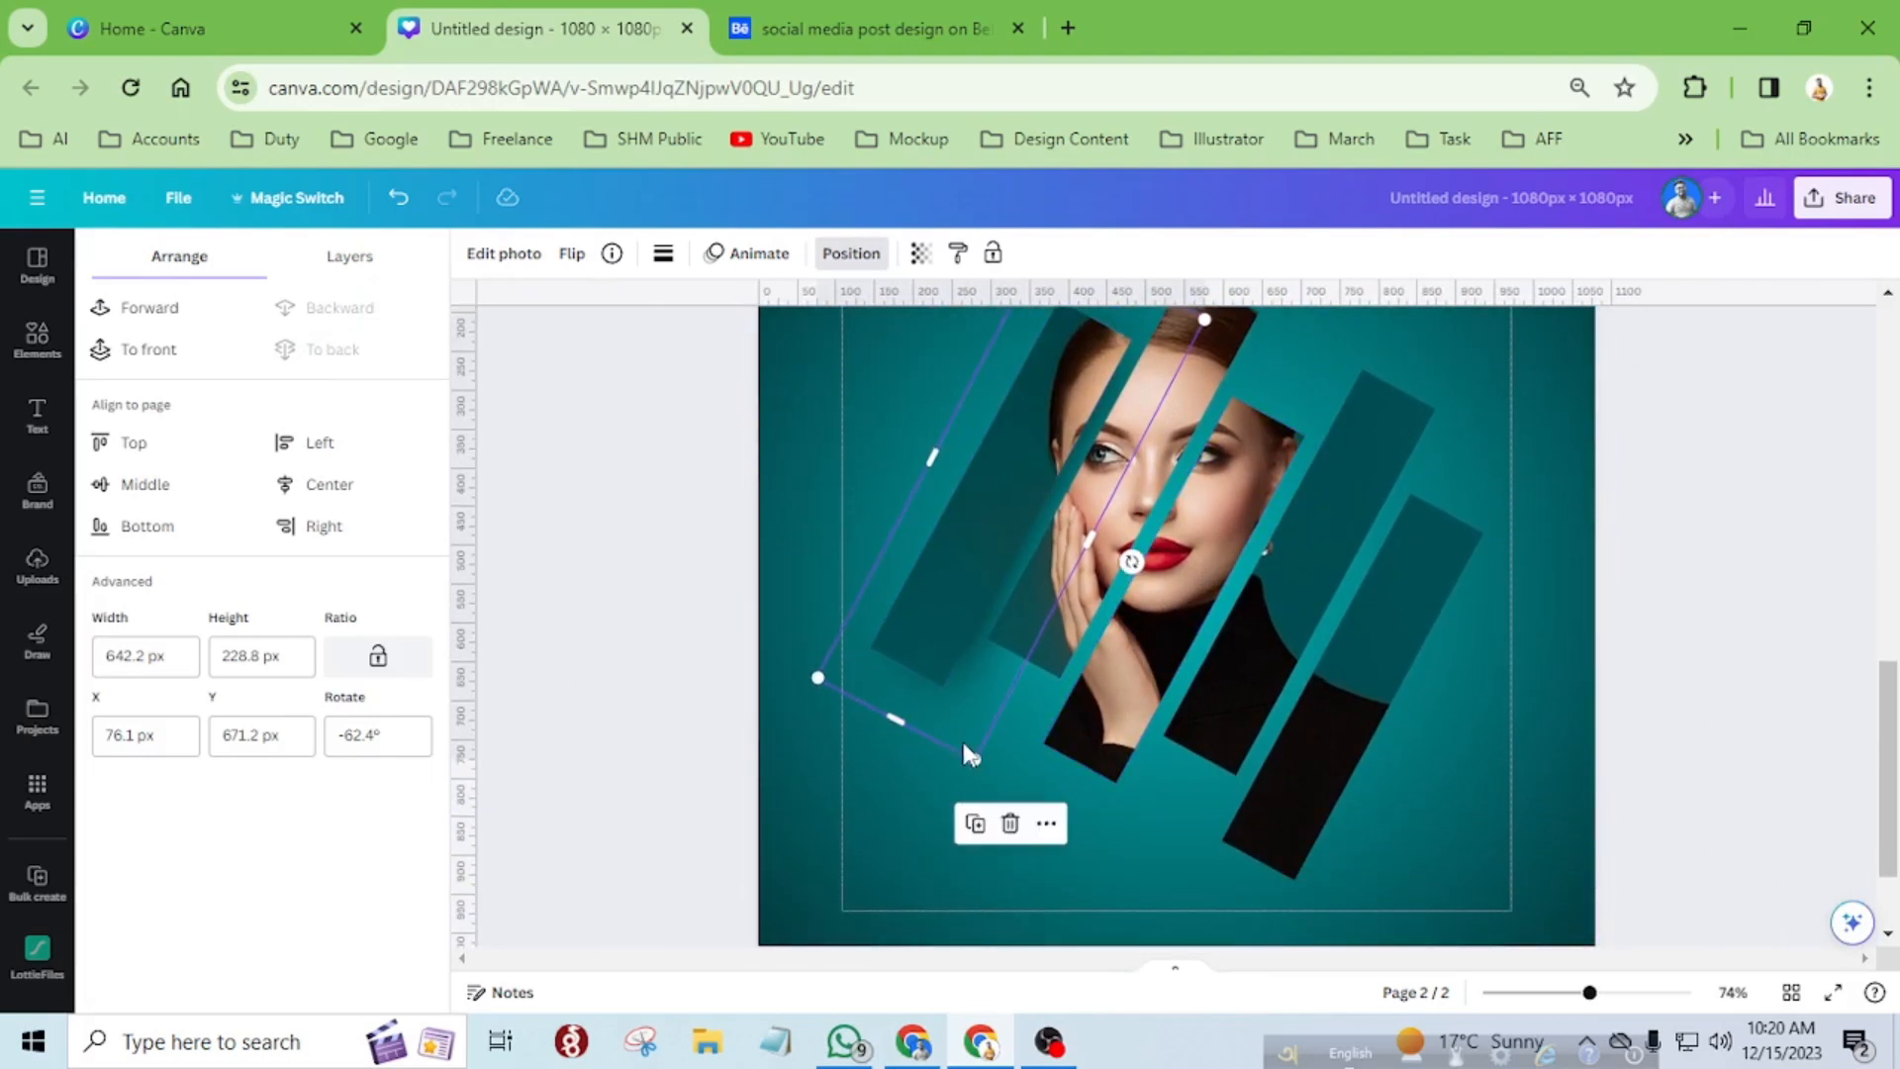
pyautogui.moveTo(967, 754); pyautogui.dragTo(1097, 800)
pyautogui.scroll(3, 1310, 752)
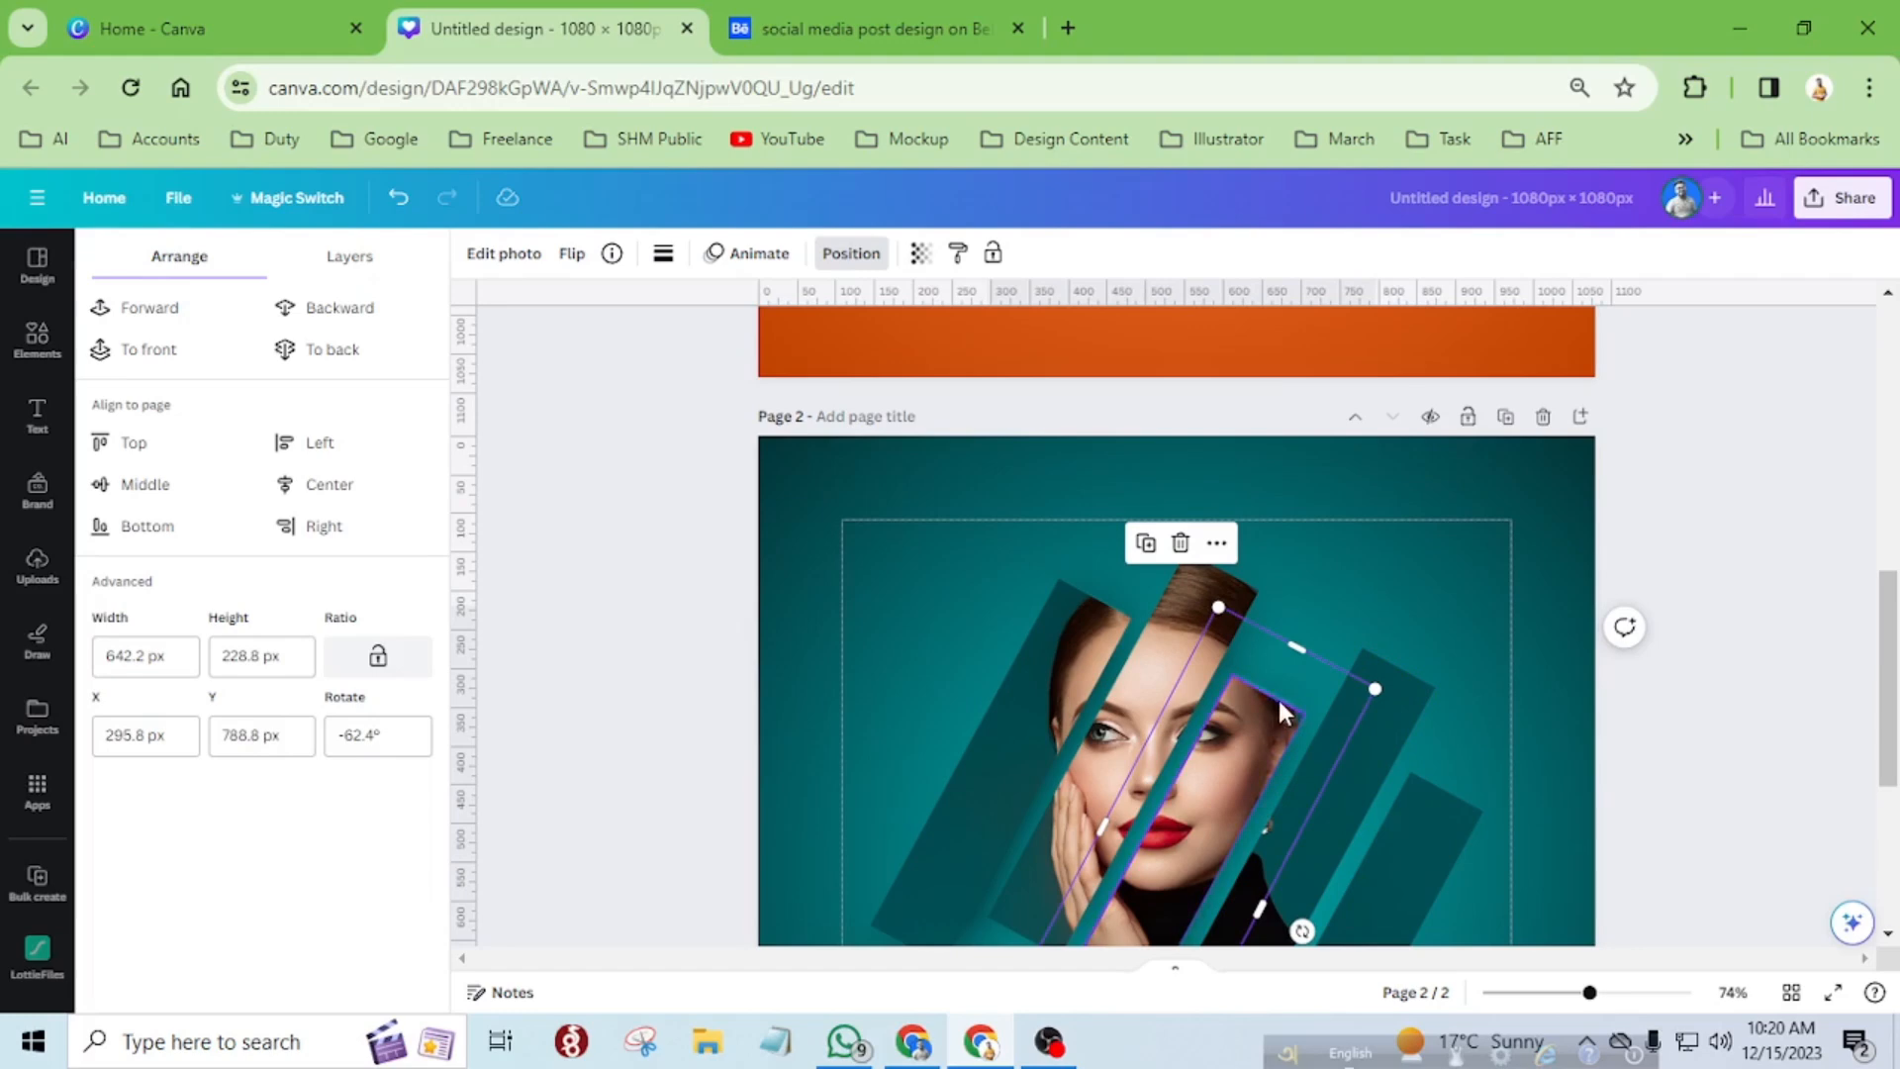
pyautogui.keyDown('ctrl'); pyautogui.scroll(5, 1348, 696); pyautogui.keyUp('ctrl')
pyautogui.keyDown('ctrl'); pyautogui.scroll(2, 1338, 686); pyautogui.keyUp('ctrl')
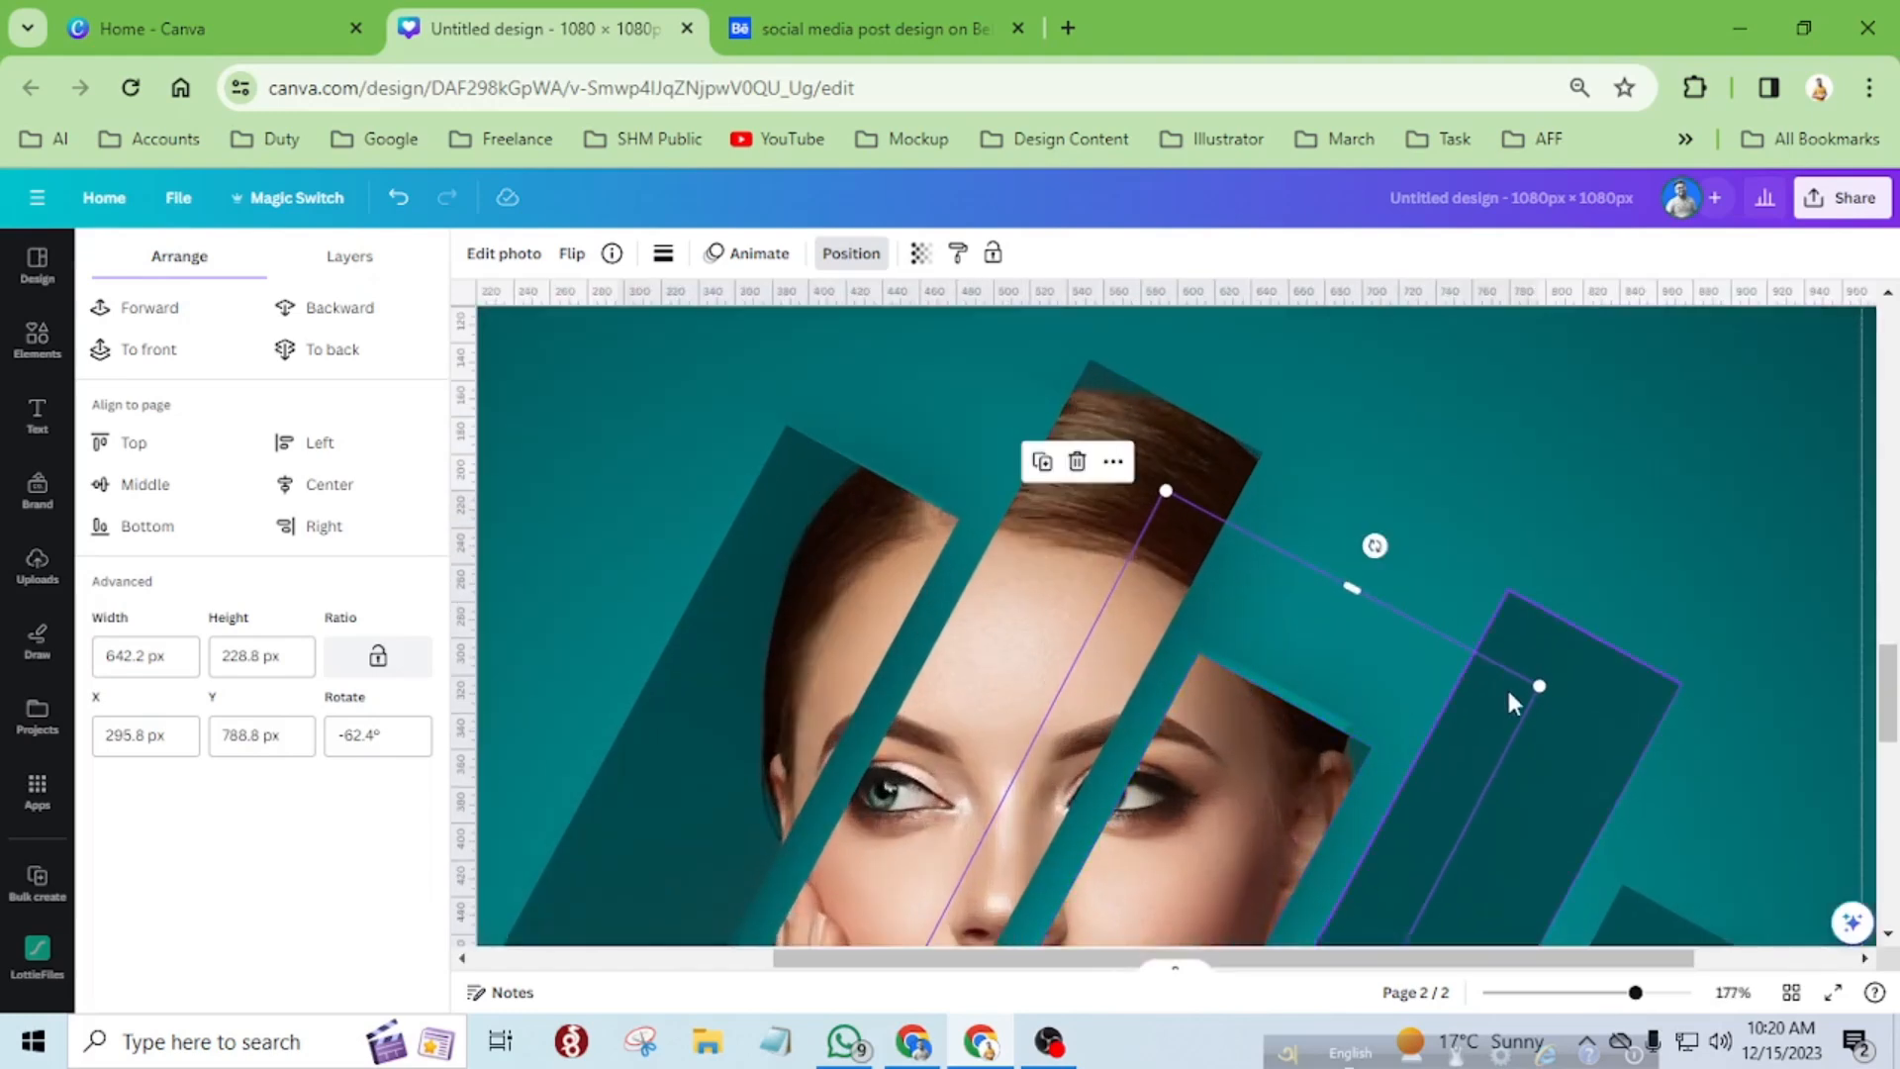
pyautogui.moveTo(1540, 690); pyautogui.dragTo(1526, 702)
# Place a copy of the third strip's shadow behind the fourth strip, at about X 460, Y 783 px.
pyautogui.scroll(-3, 1393, 746)
pyautogui.scroll(-5, 1392, 744)
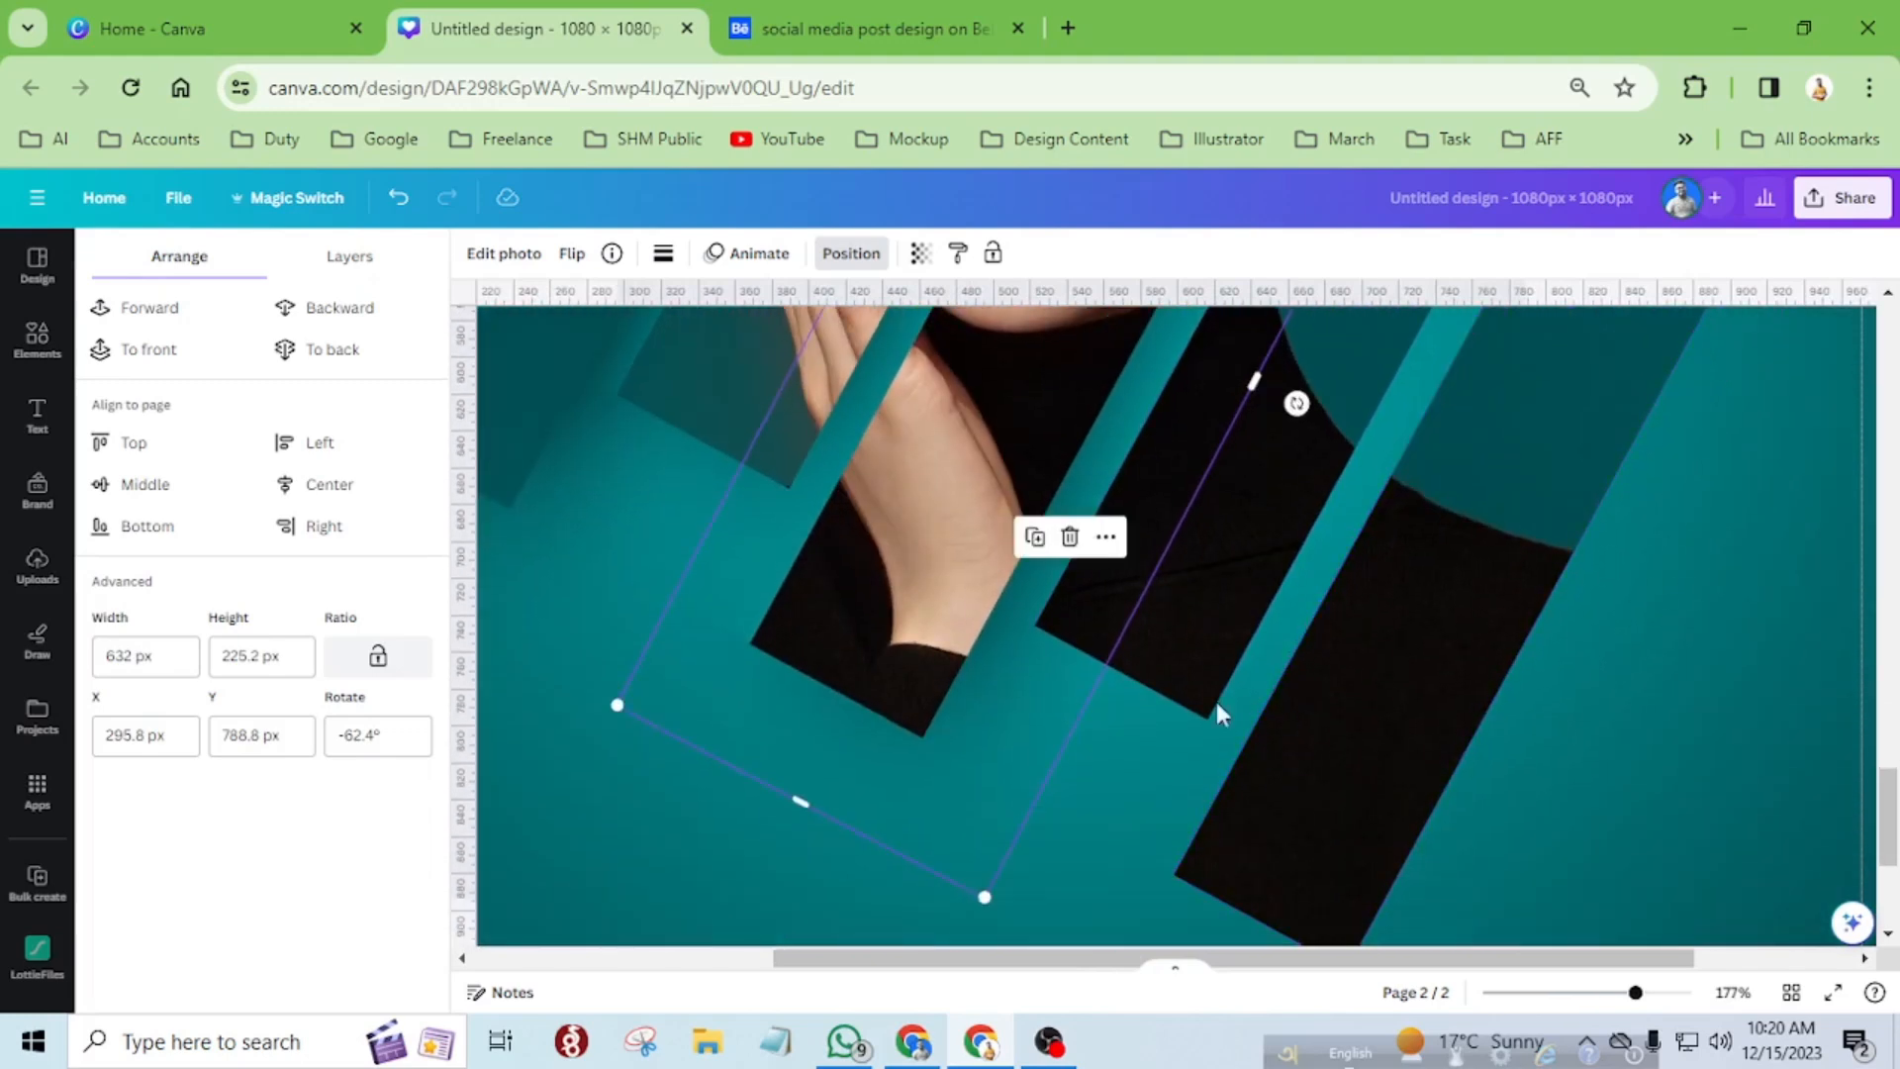
pyautogui.moveTo(946, 839); pyautogui.dragTo(1239, 819)
# Place another shadow copy behind the fifth strip and reduce it to about 622 × 222 px.
pyautogui.scroll(5, 1369, 841)
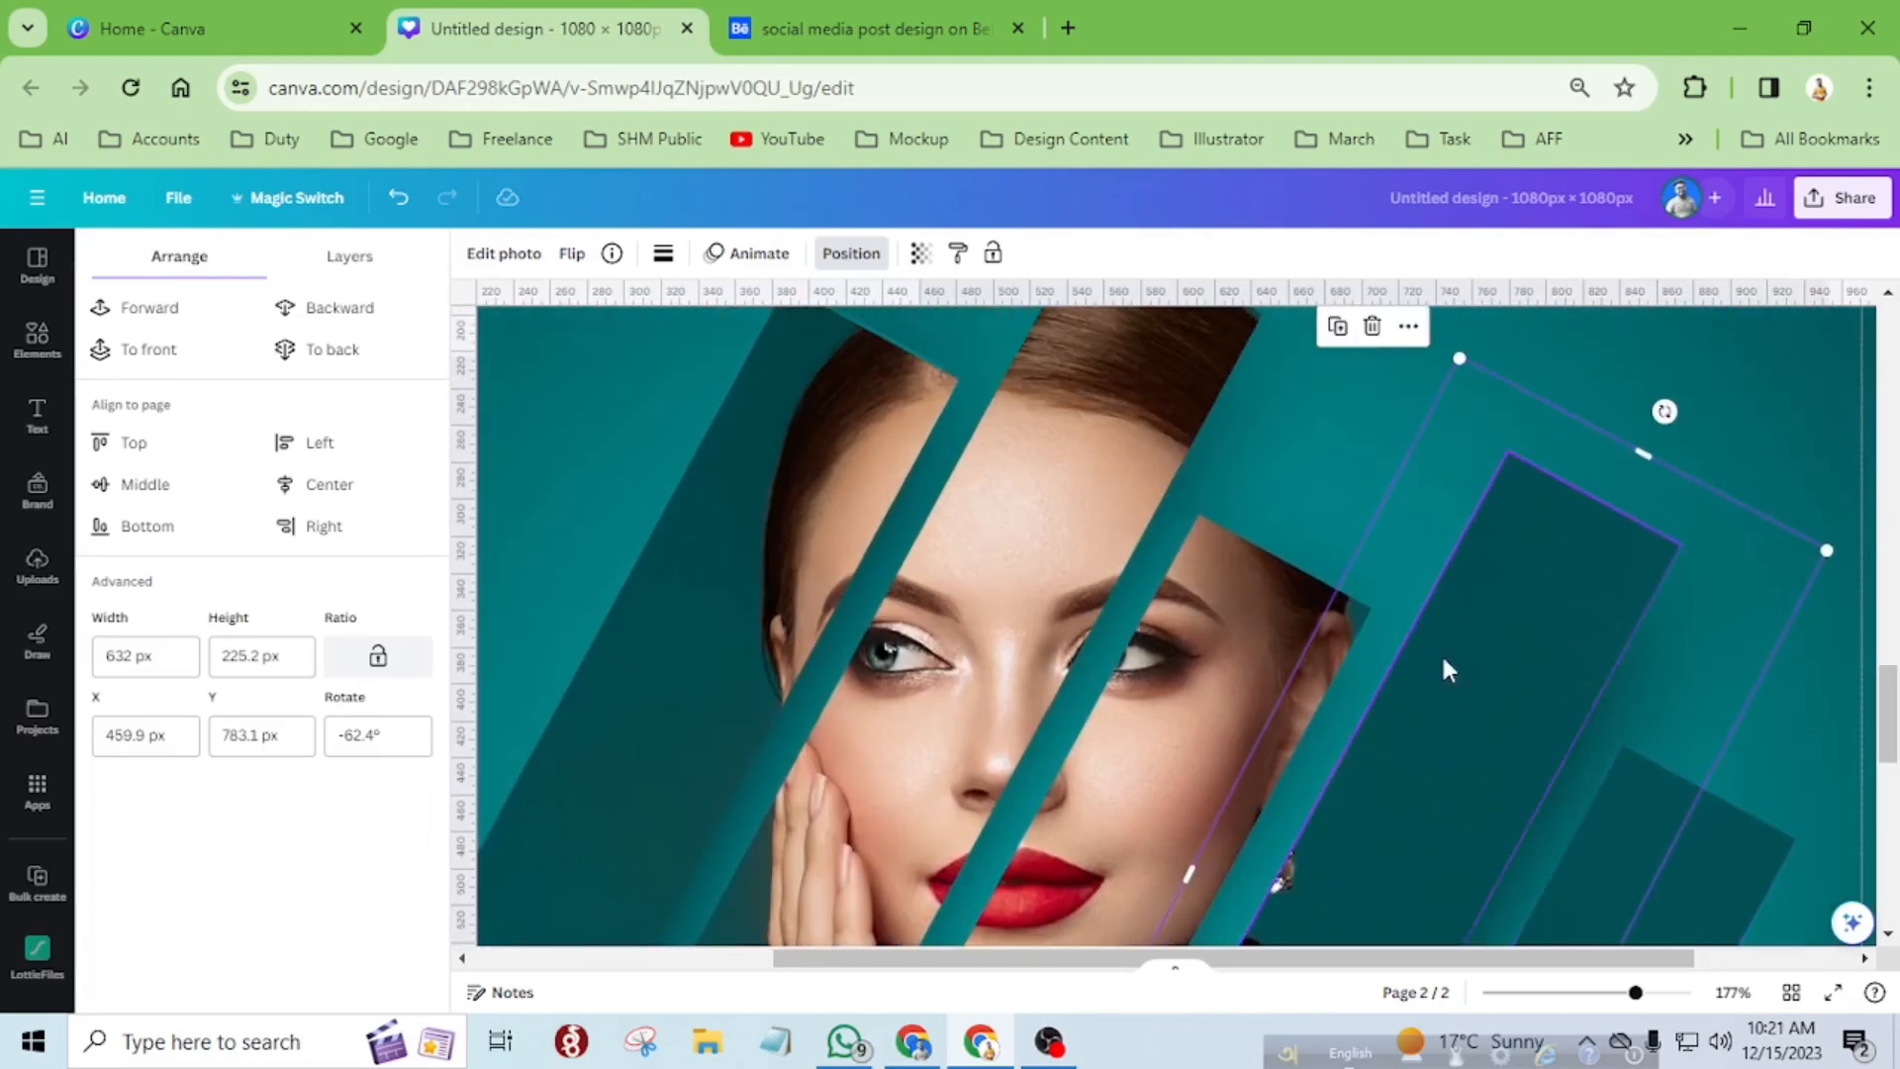
pyautogui.scroll(-3, 827, 697)
pyautogui.scroll(-5, 827, 697)
pyautogui.scroll(-2, 970, 691)
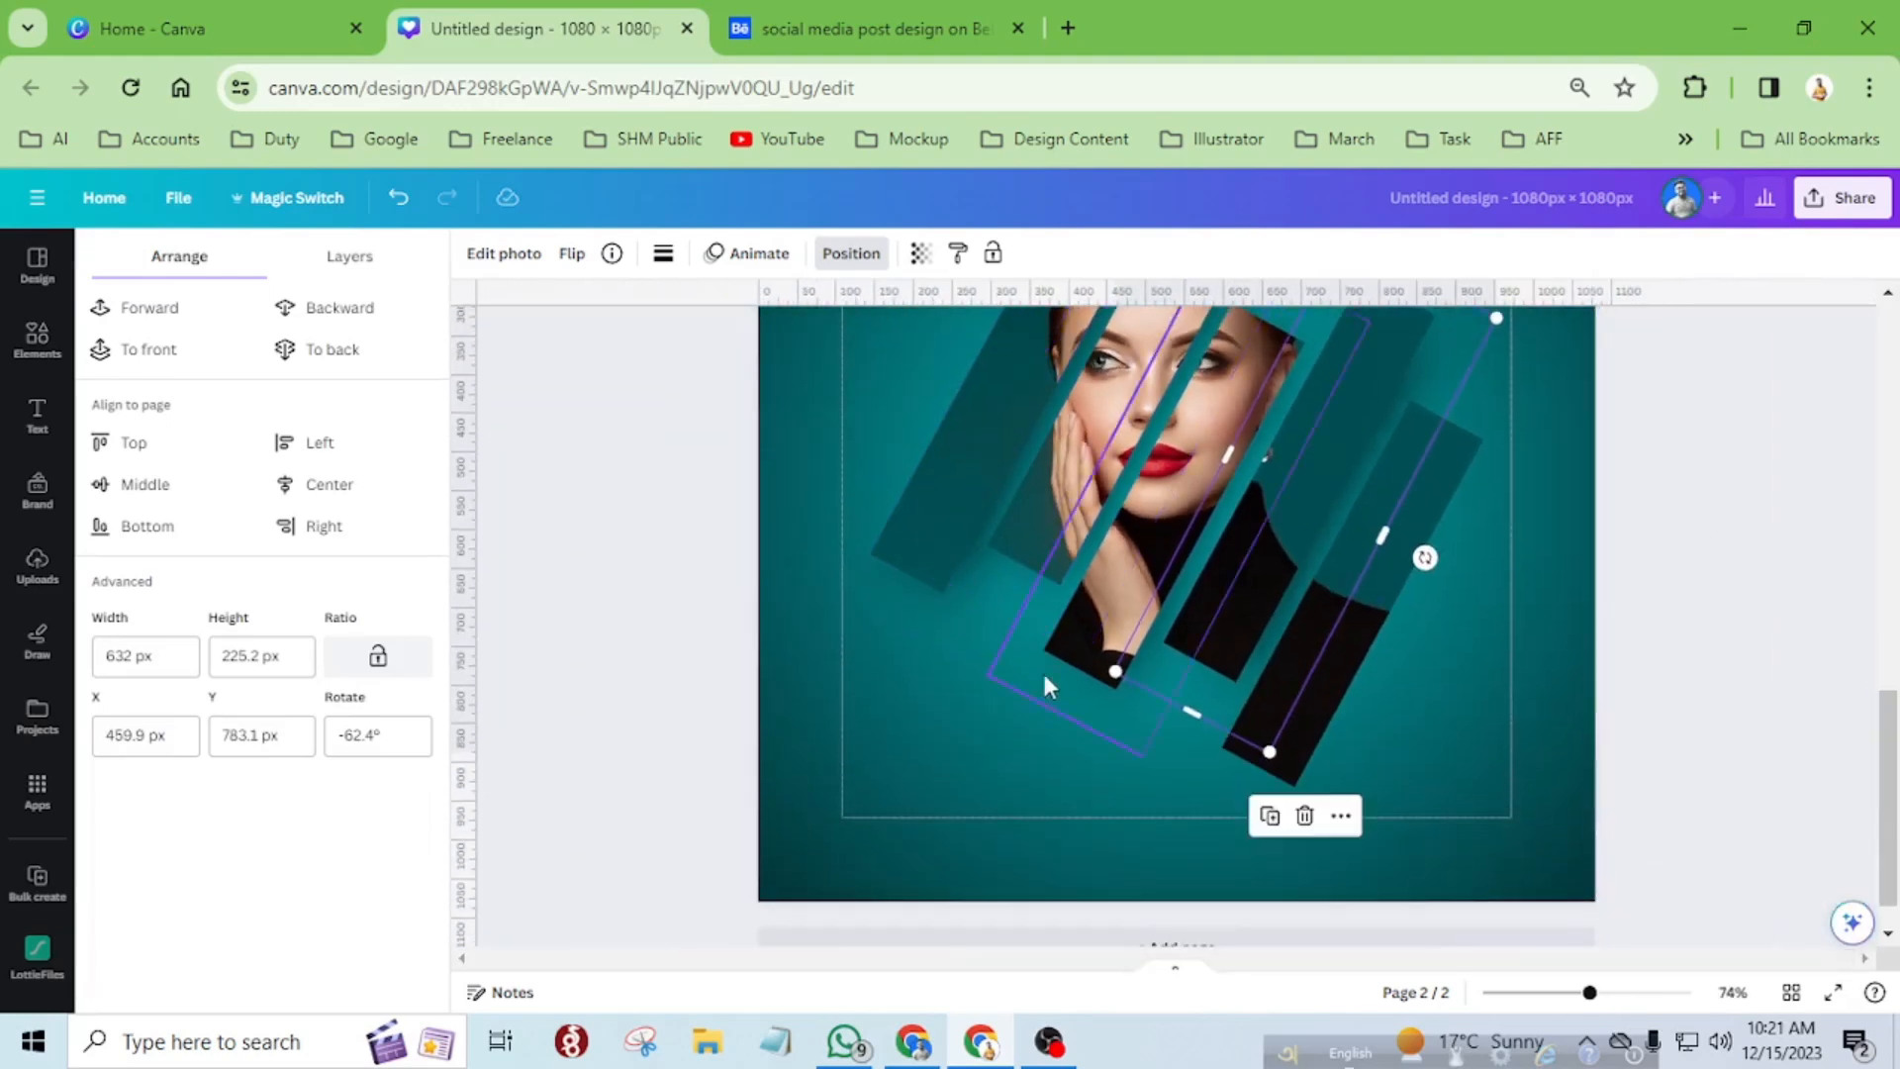
pyautogui.moveTo(1199, 711); pyautogui.dragTo(1259, 806)
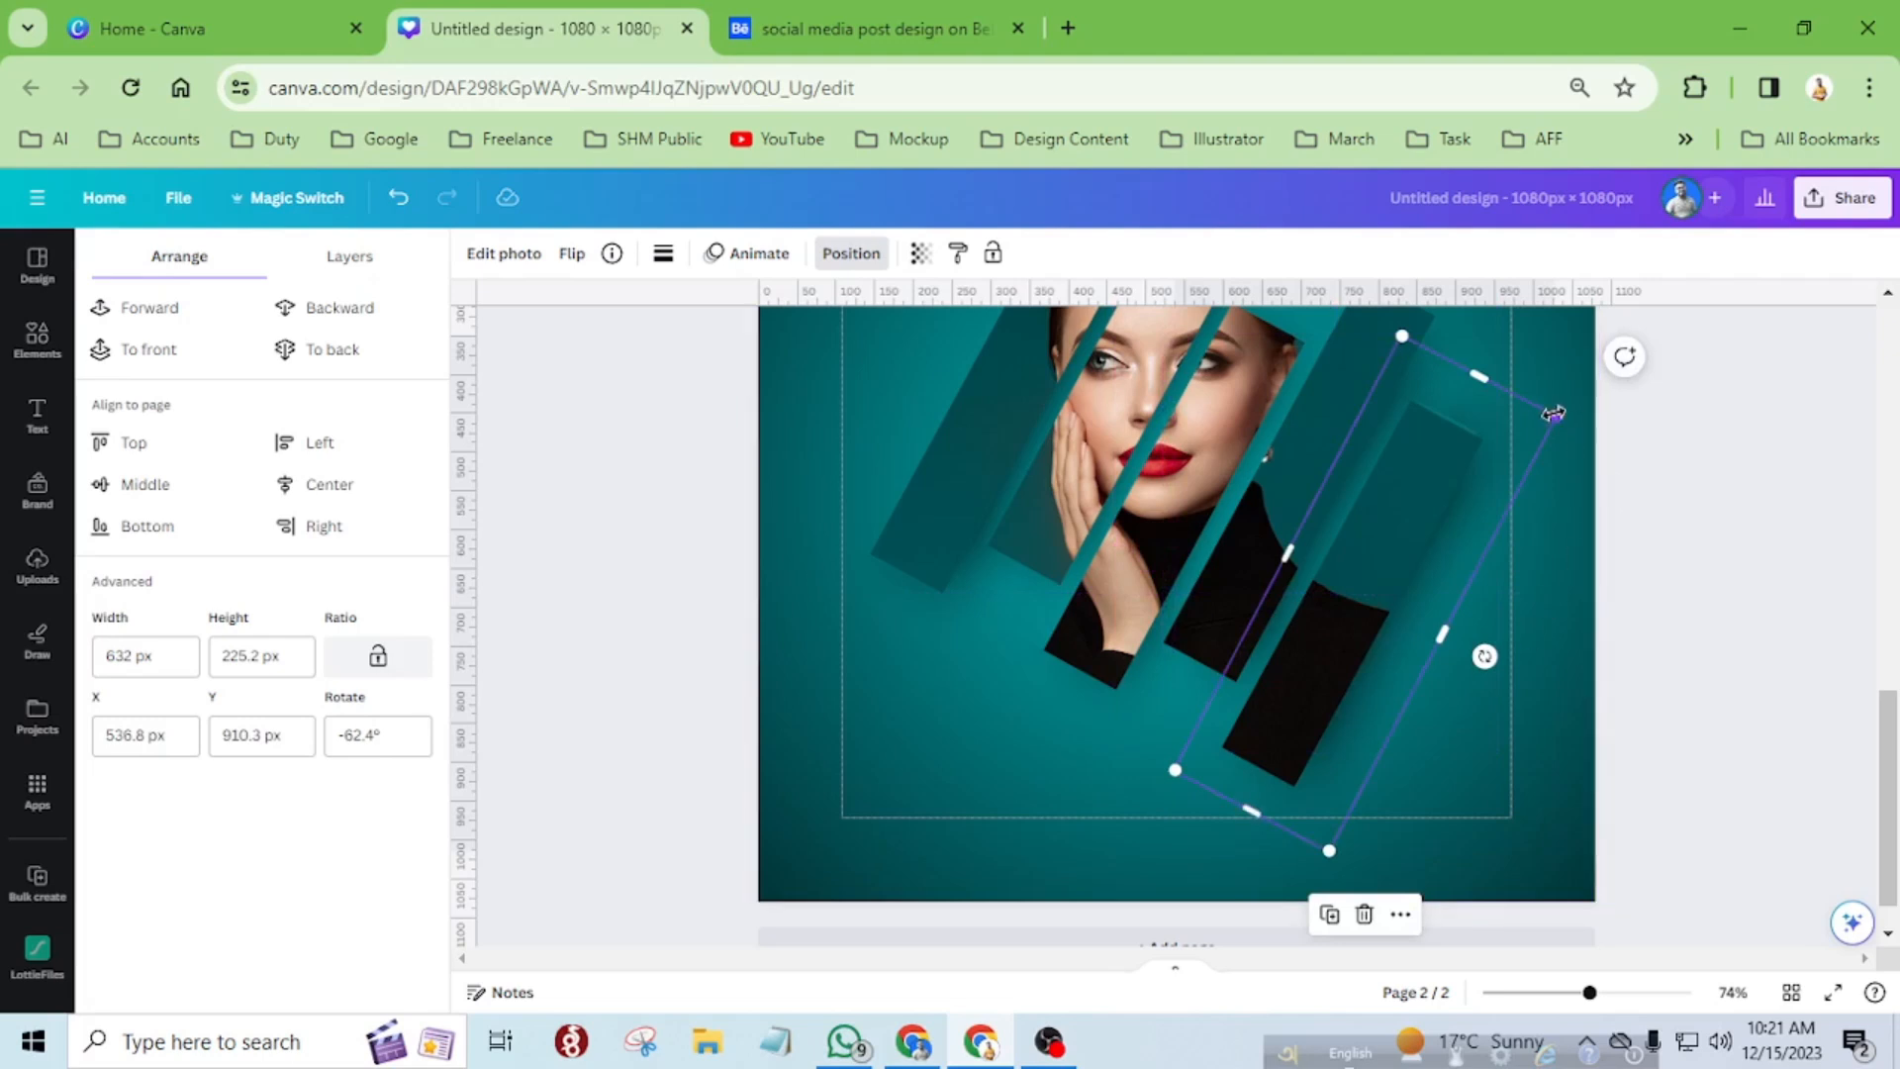
pyautogui.moveTo(1554, 413); pyautogui.dragTo(1549, 421)
# Deepen the shadows with a second copy sent to the back behind the fifth strip, and further copies behind the fourth and third strips.
pyautogui.moveTo(1274, 815); pyautogui.dragTo(1344, 781)
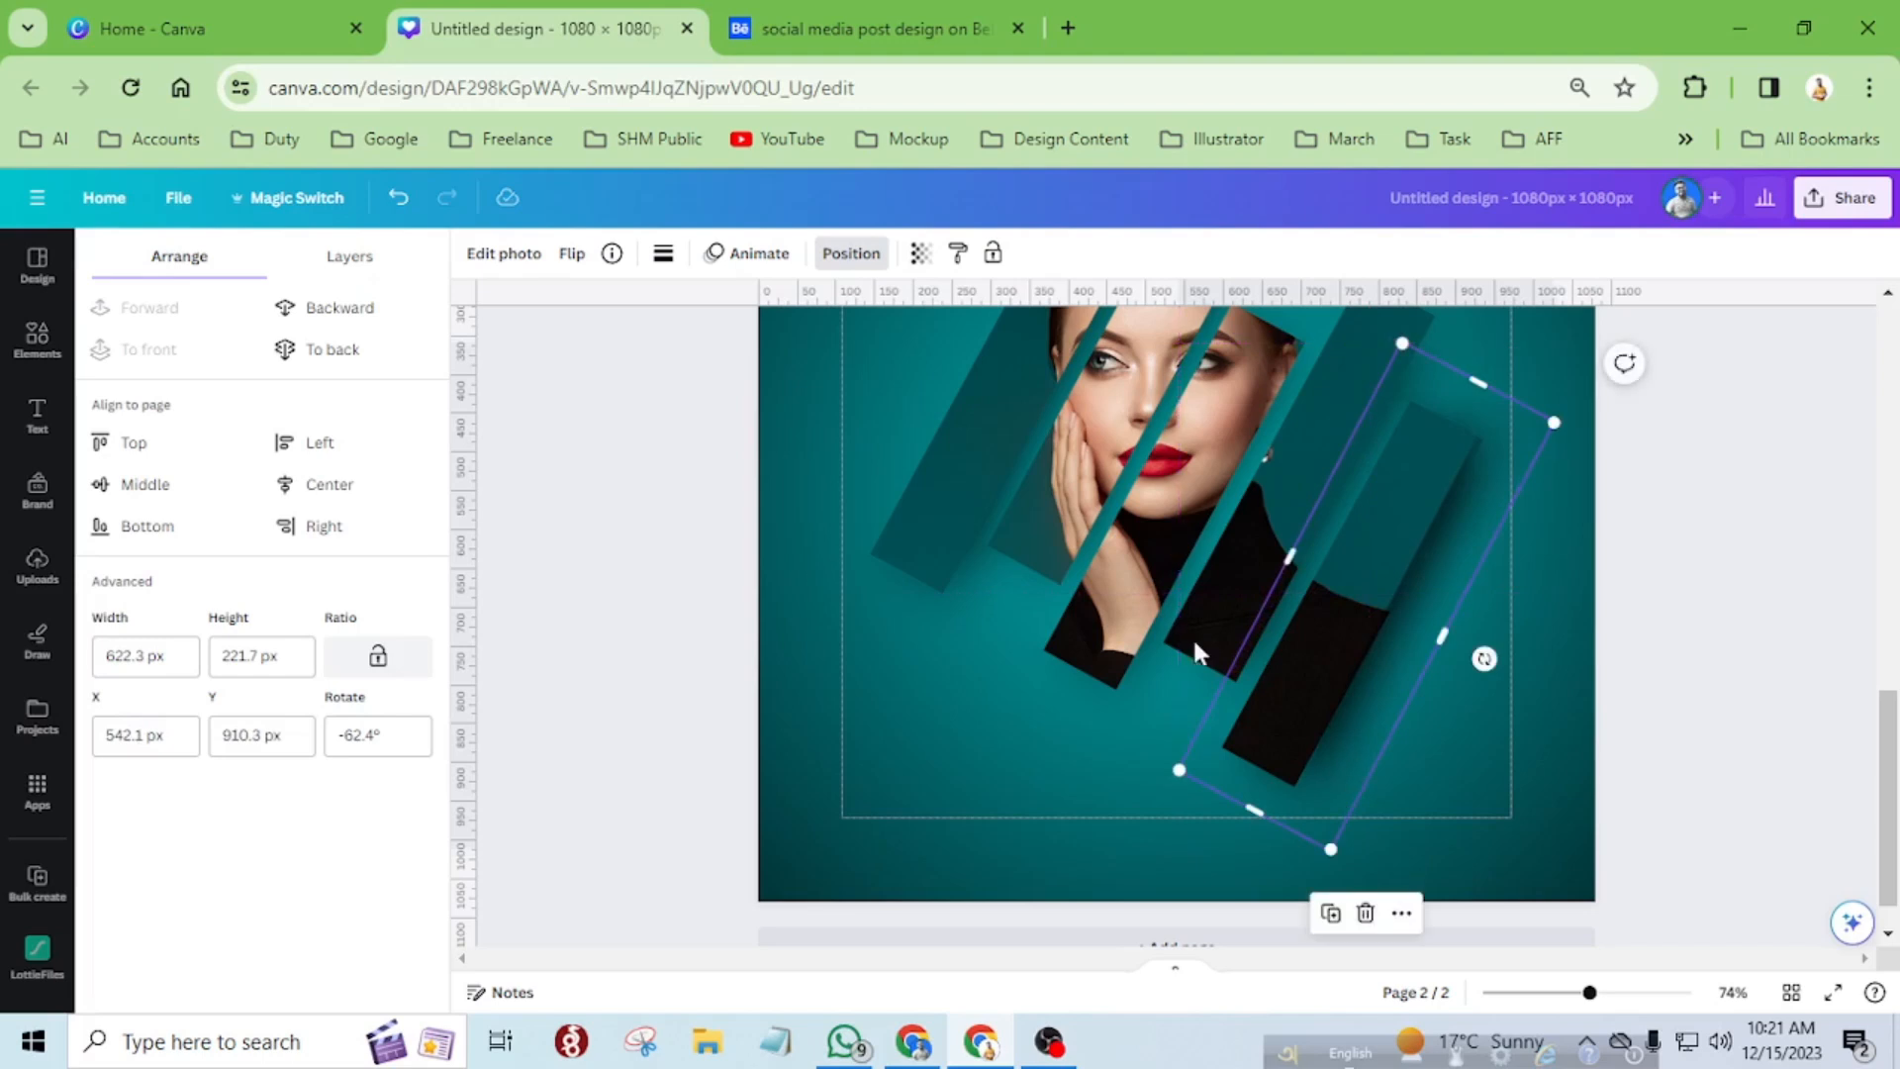
pyautogui.click(333, 351)
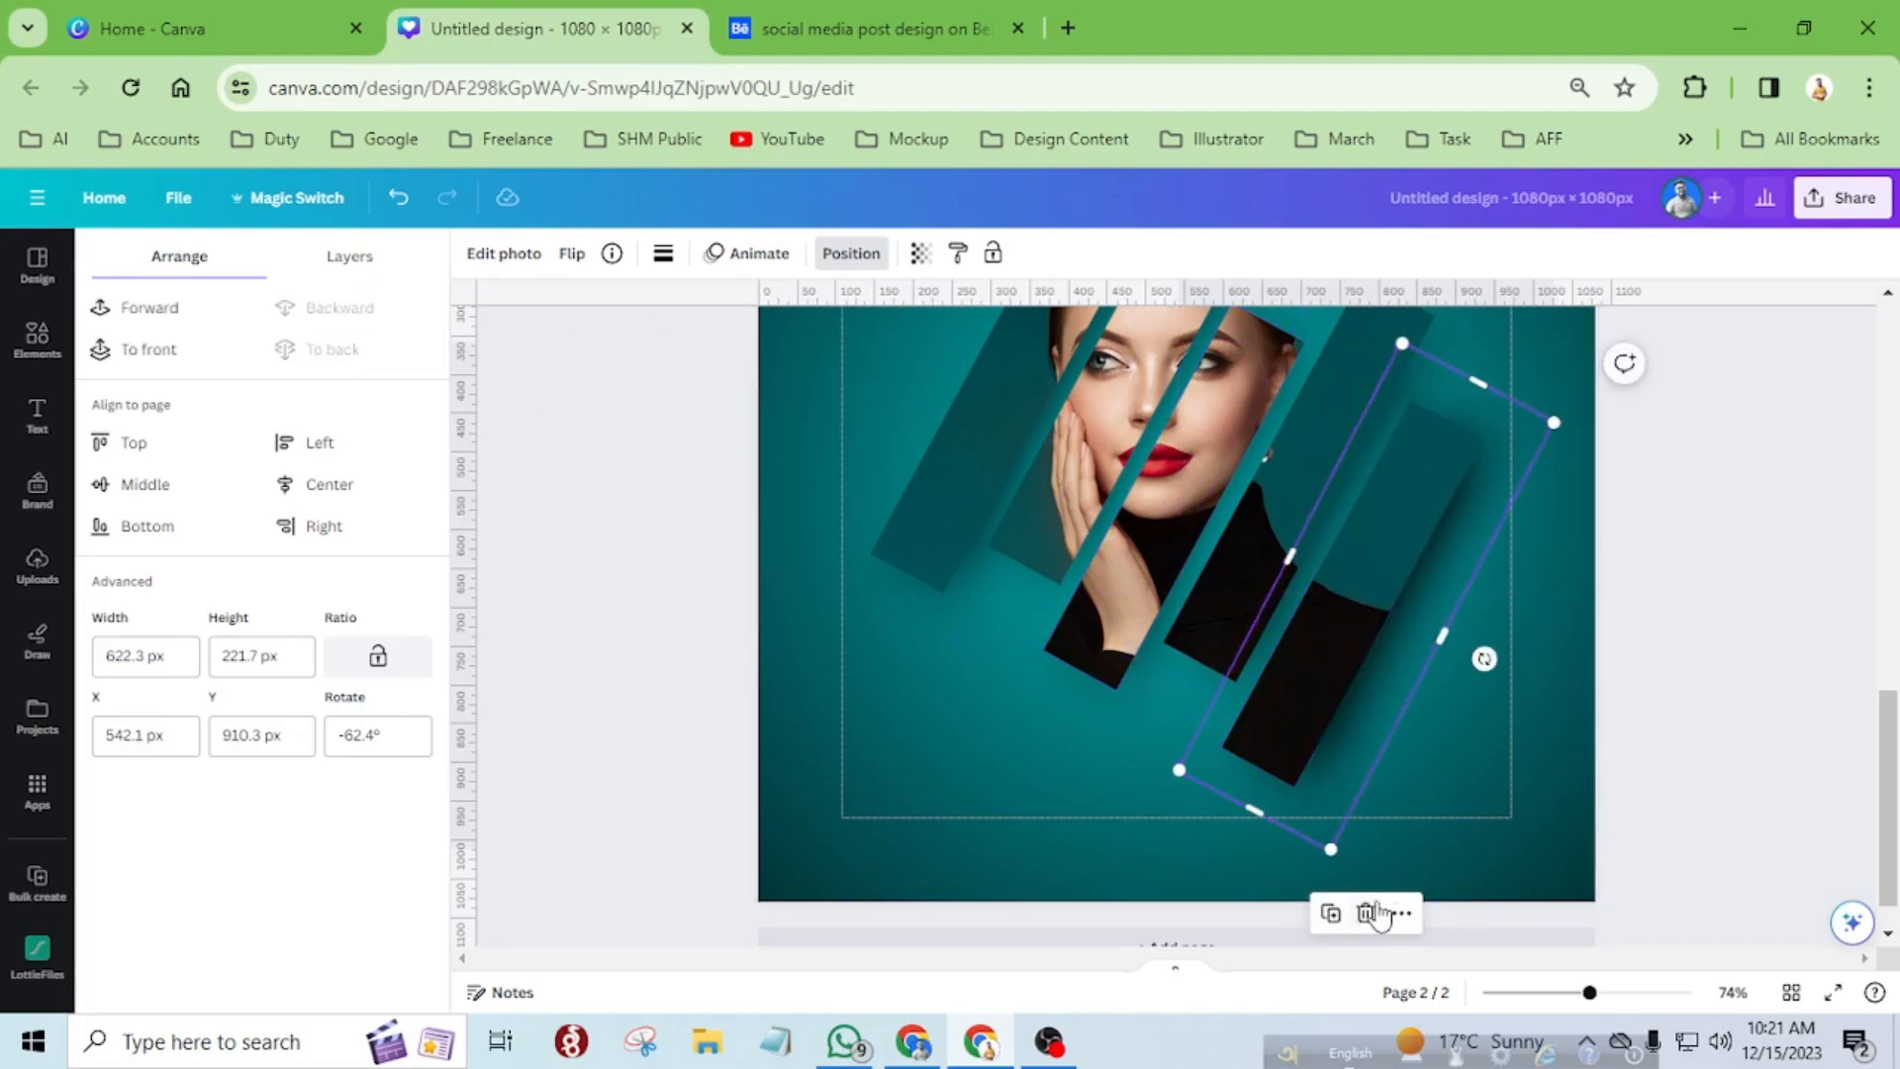
pyautogui.moveTo(1322, 831); pyautogui.dragTo(1266, 698)
pyautogui.scroll(1, 1412, 766)
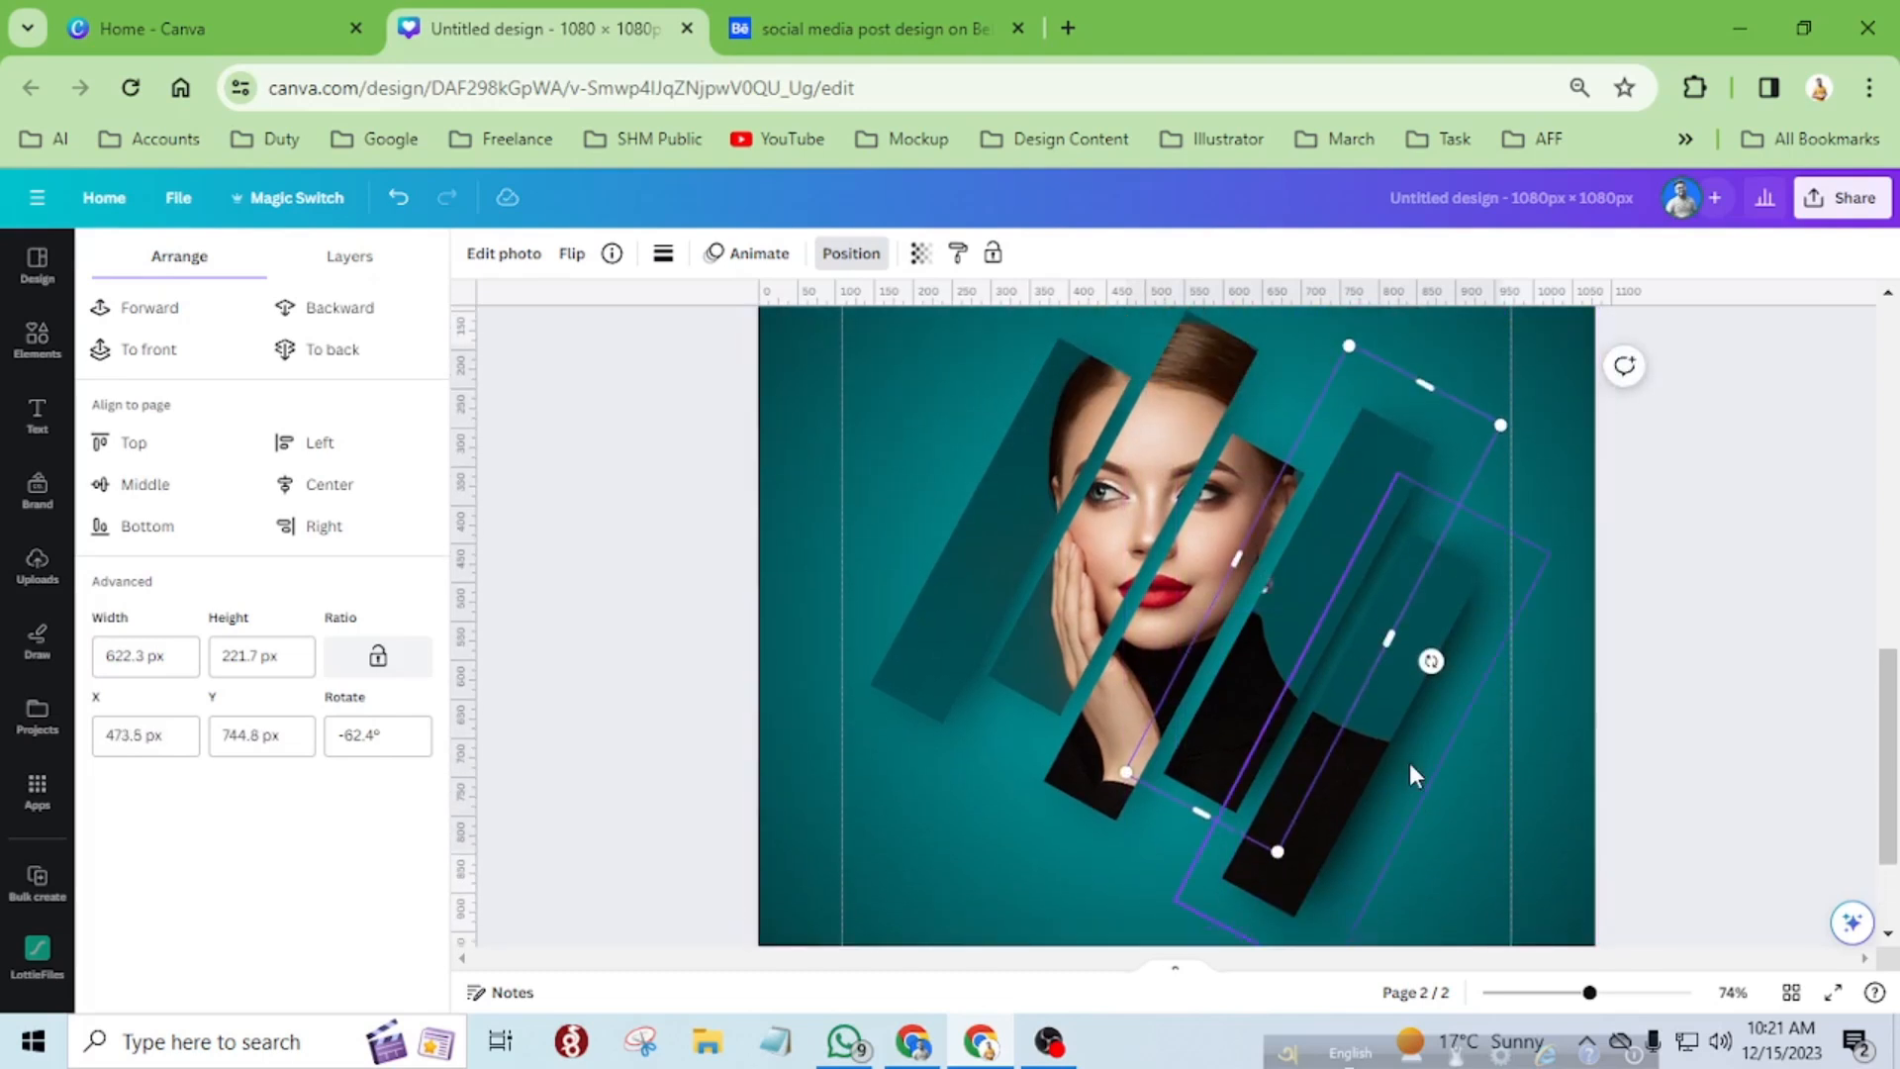
pyautogui.scroll(-1, 1412, 766)
pyautogui.moveTo(1257, 696); pyautogui.dragTo(1126, 721)
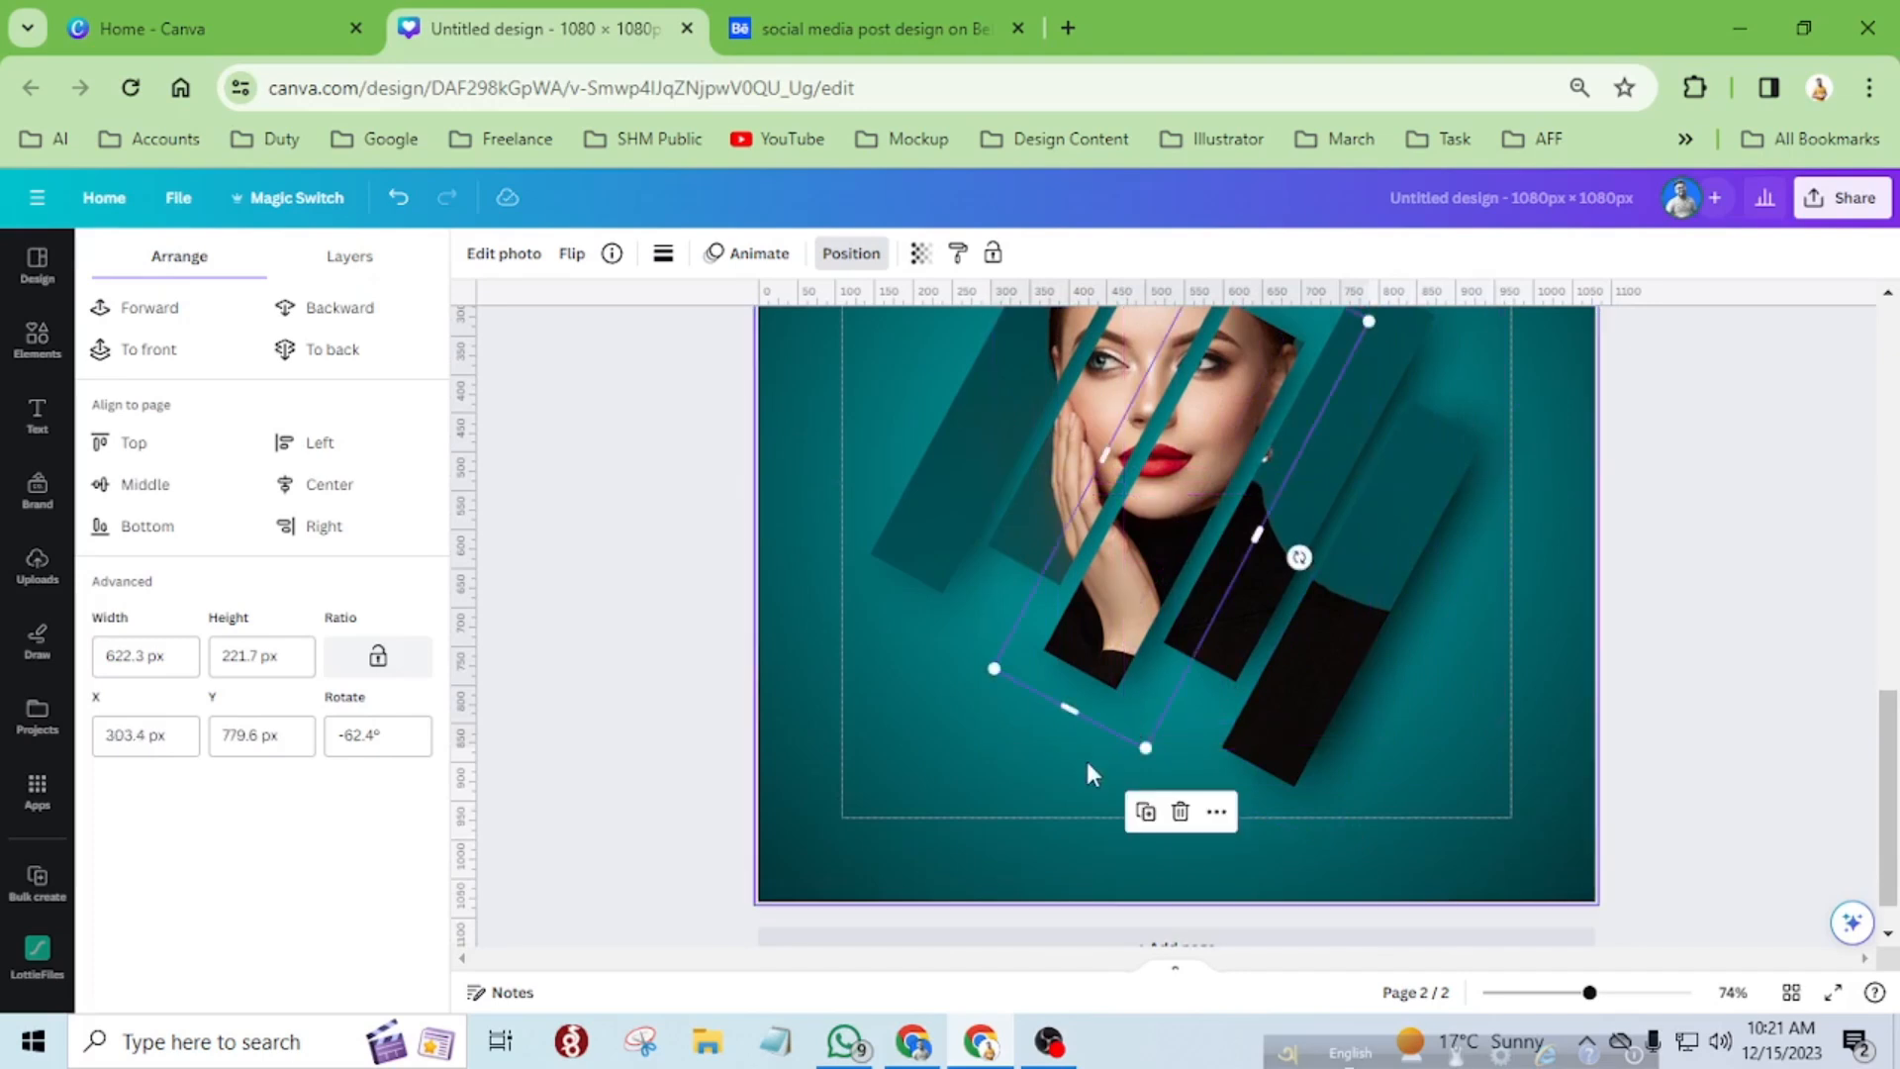
# Place a copy of the third strip's shadow behind the first strip, at about X 68, Y 661 px.
pyautogui.scroll(2, 1086, 762)
pyautogui.moveTo(1132, 857); pyautogui.dragTo(917, 758)
pyautogui.scroll(-3, 1053, 707)
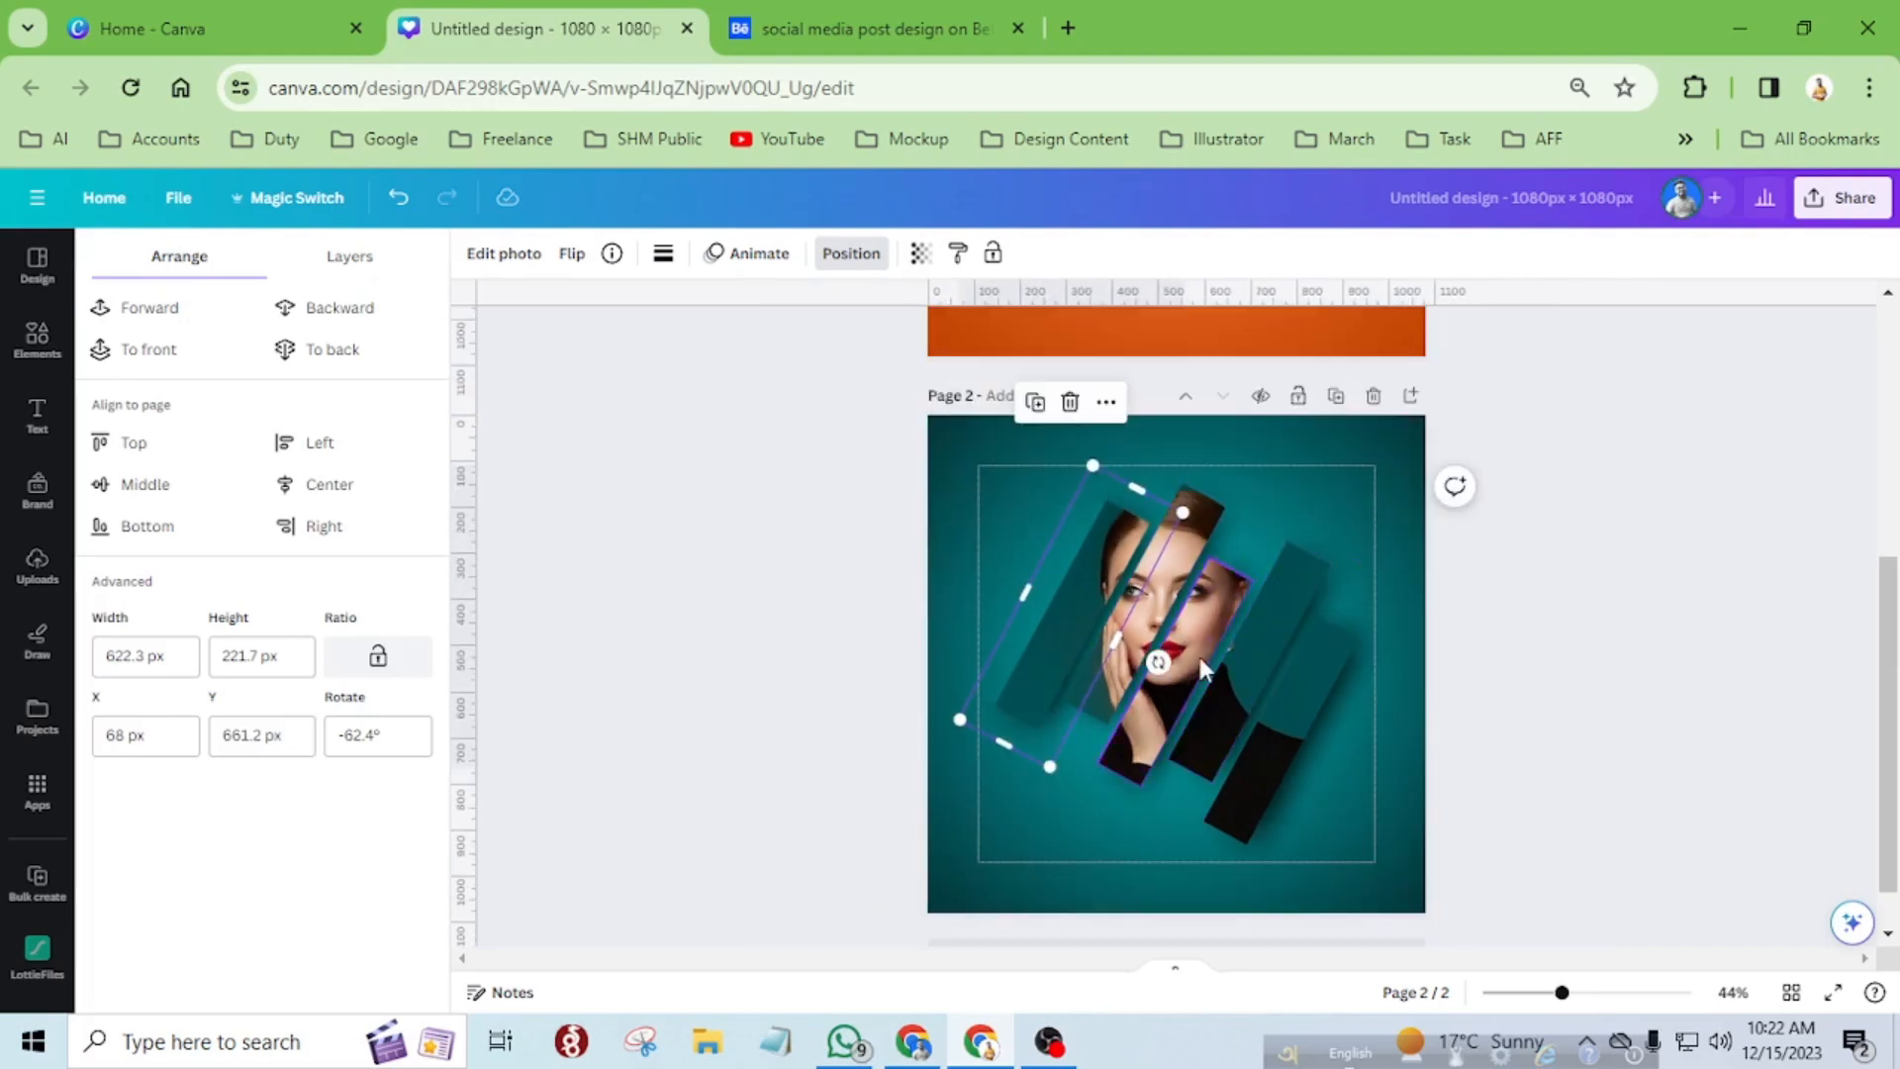
pyautogui.scroll(3, 1203, 667)
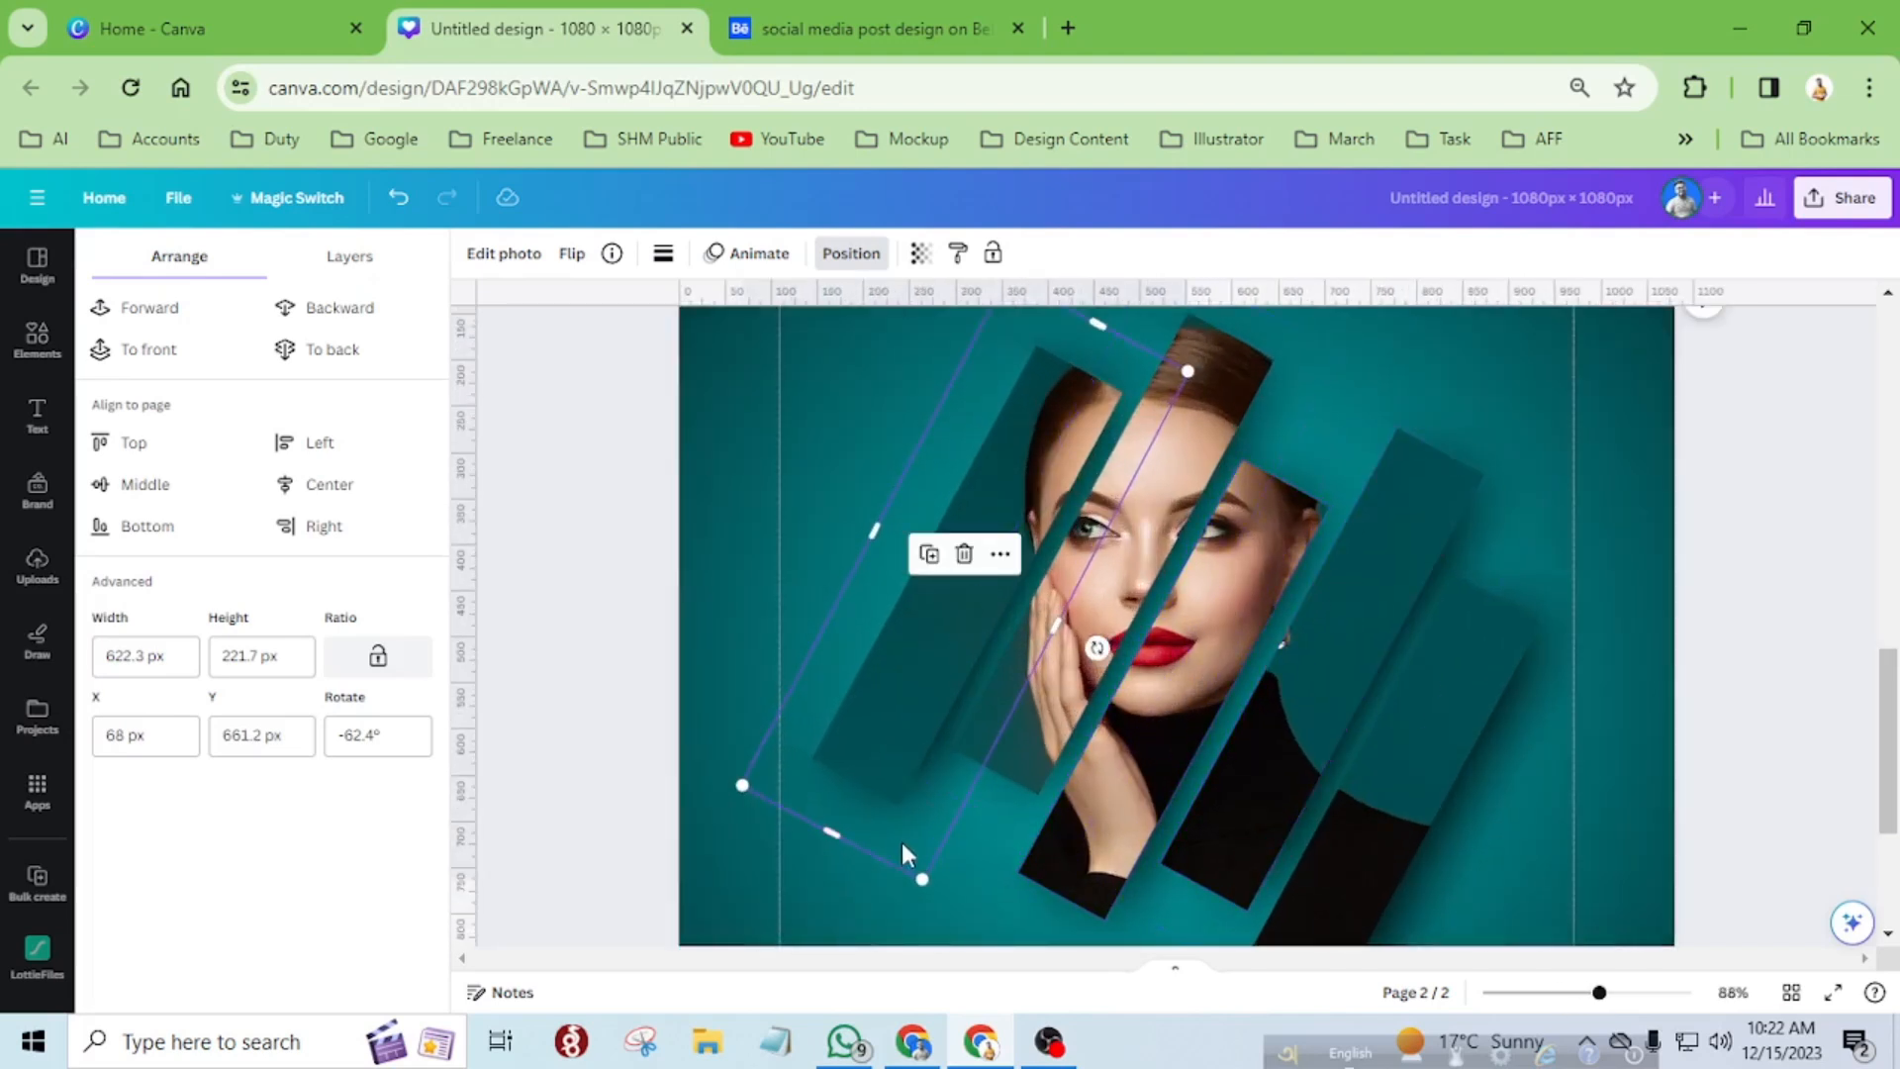
# Place a shadow copy behind the third strip at about X 327, Y 769 px and reduce it to about 600 × 214 px.
pyautogui.moveTo(902, 870); pyautogui.dragTo(1136, 969)
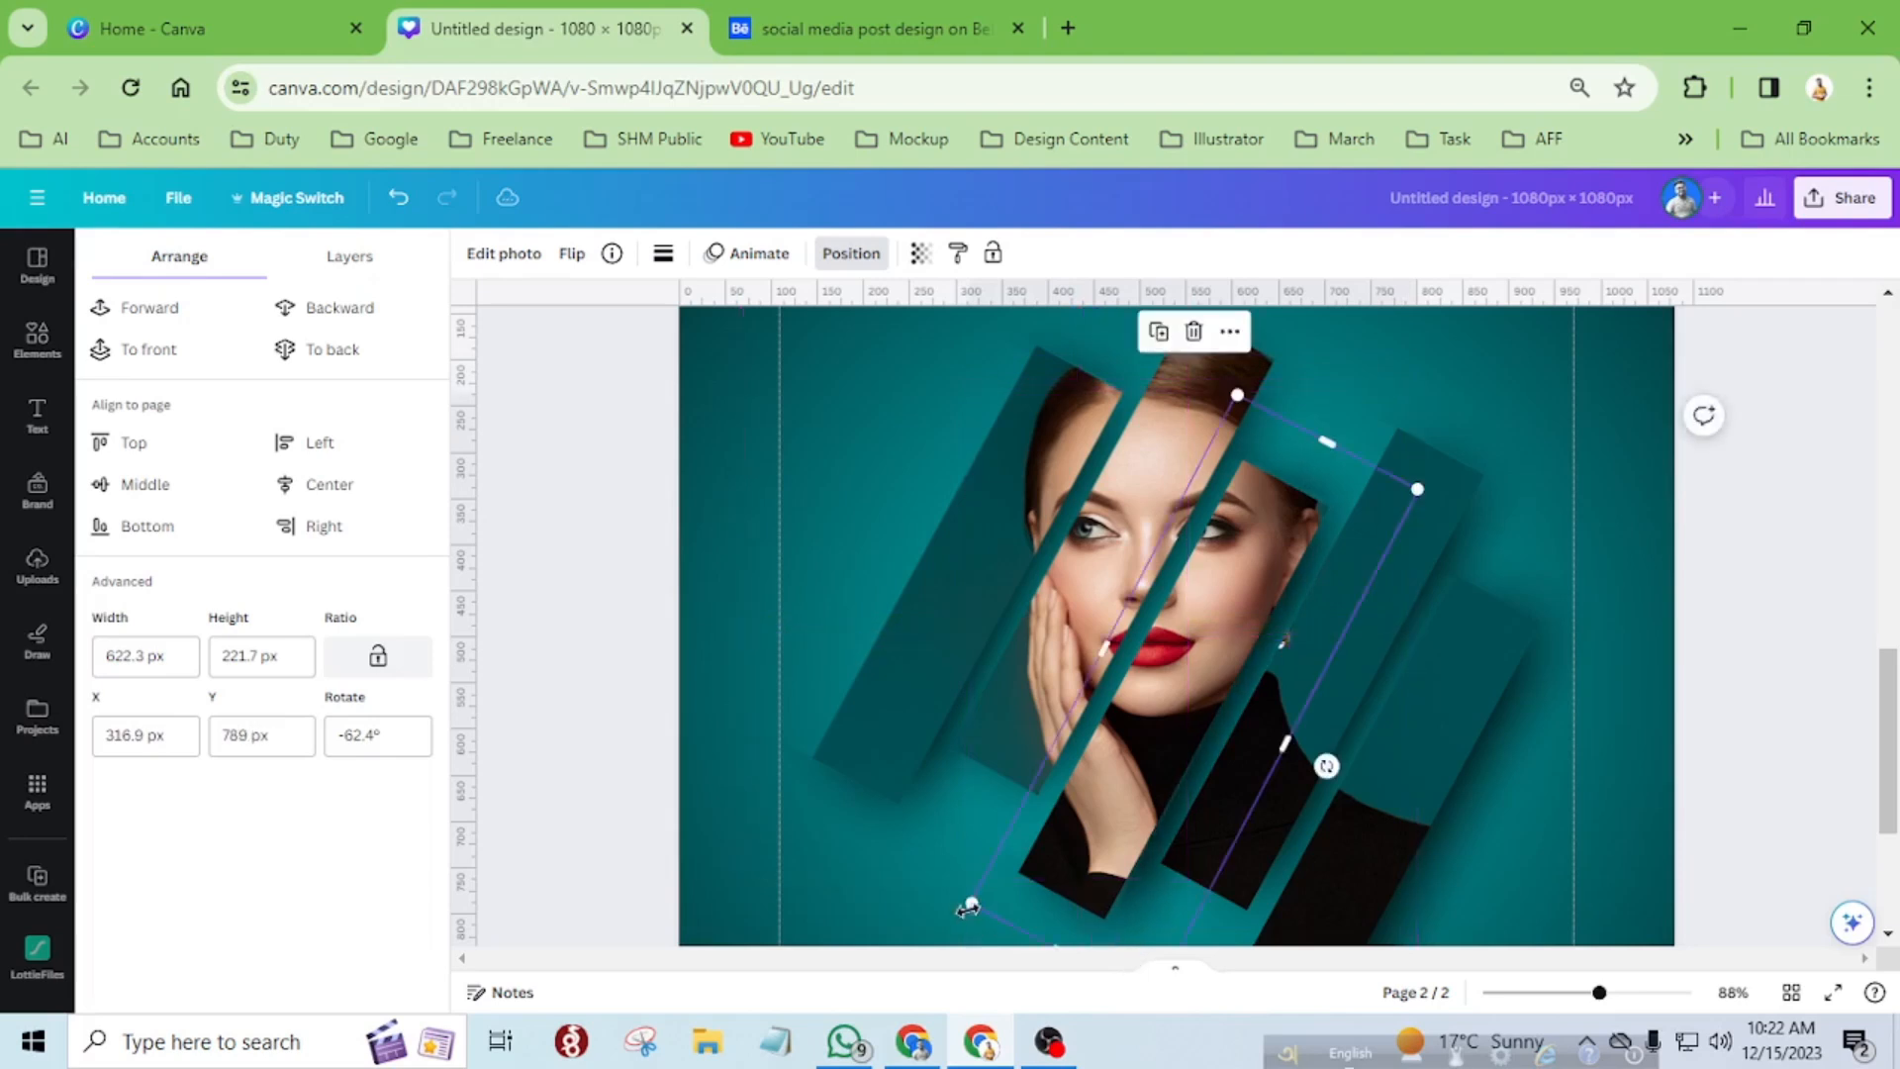
pyautogui.scroll(-2, 1150, 821)
pyautogui.scroll(5, 1160, 740)
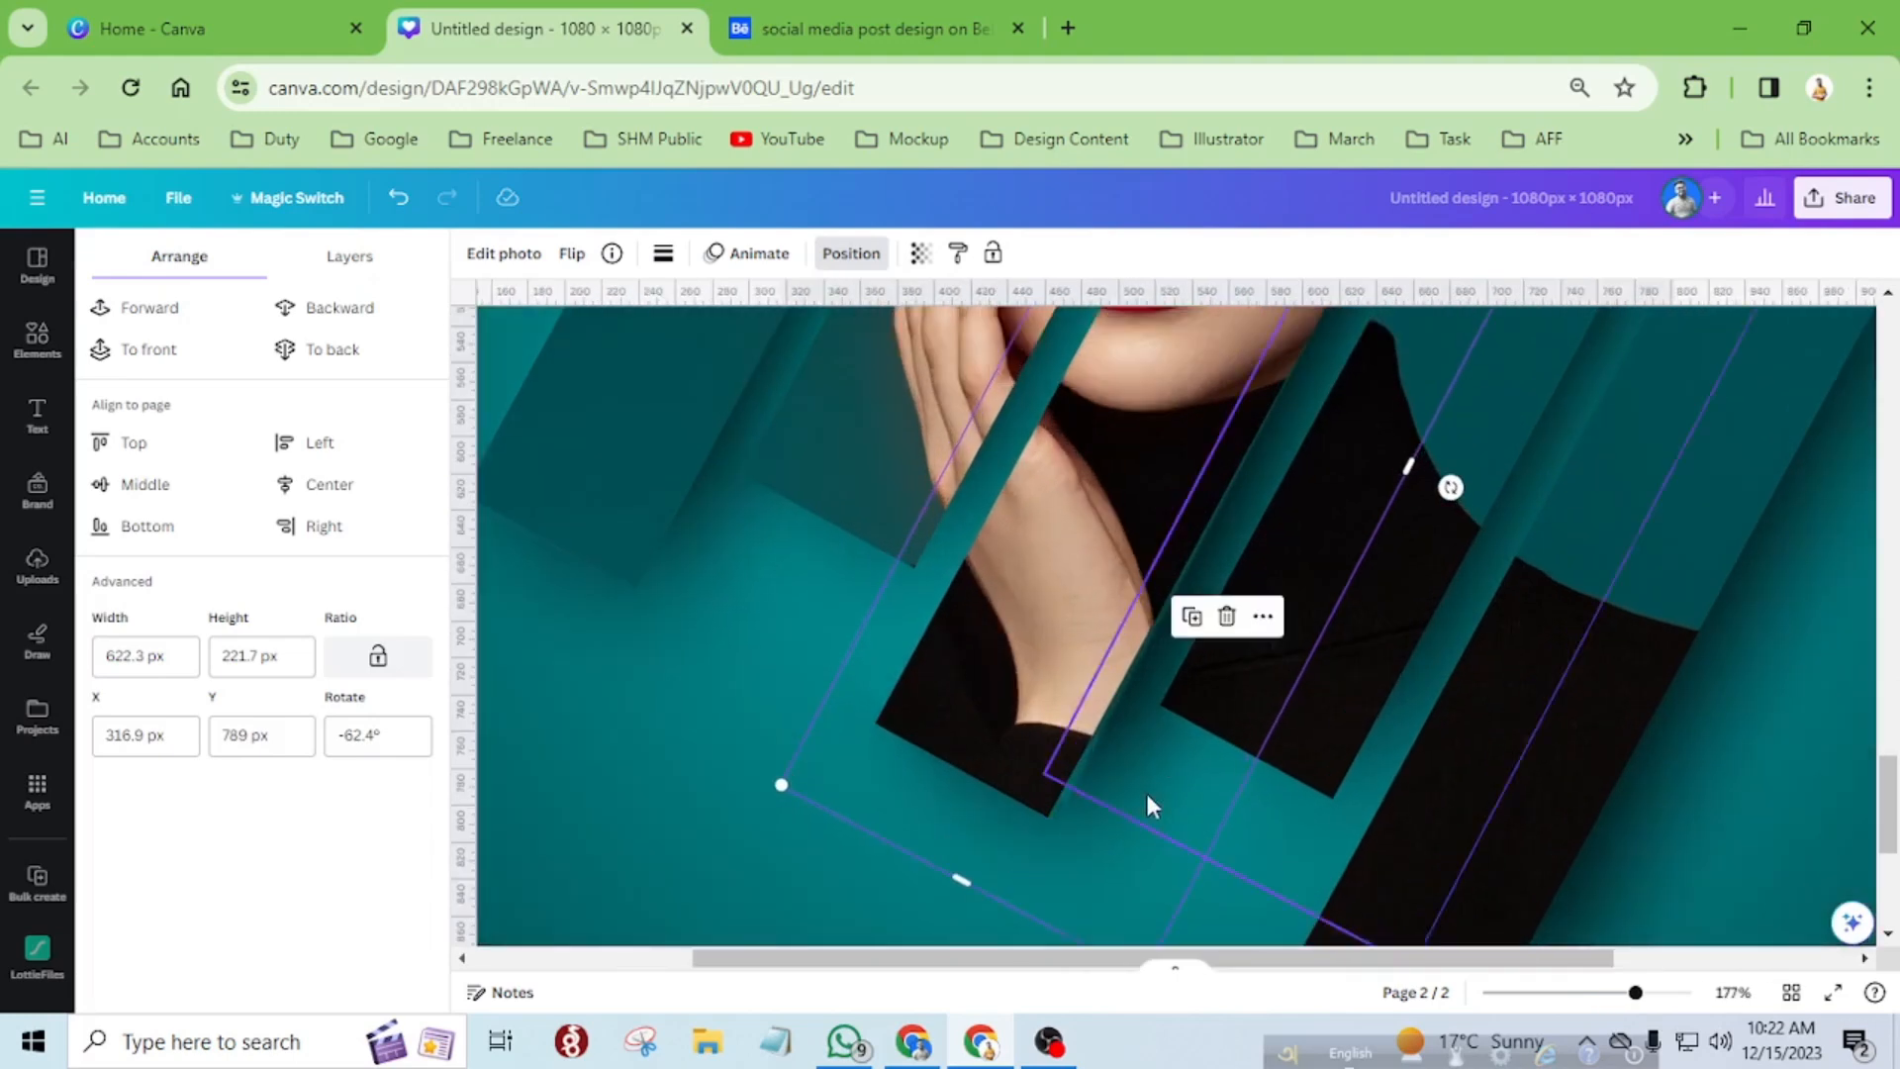
pyautogui.scroll(-3, 1149, 821)
pyautogui.moveTo(1140, 834); pyautogui.dragTo(1113, 787)
pyautogui.scroll(-5, 963, 447)
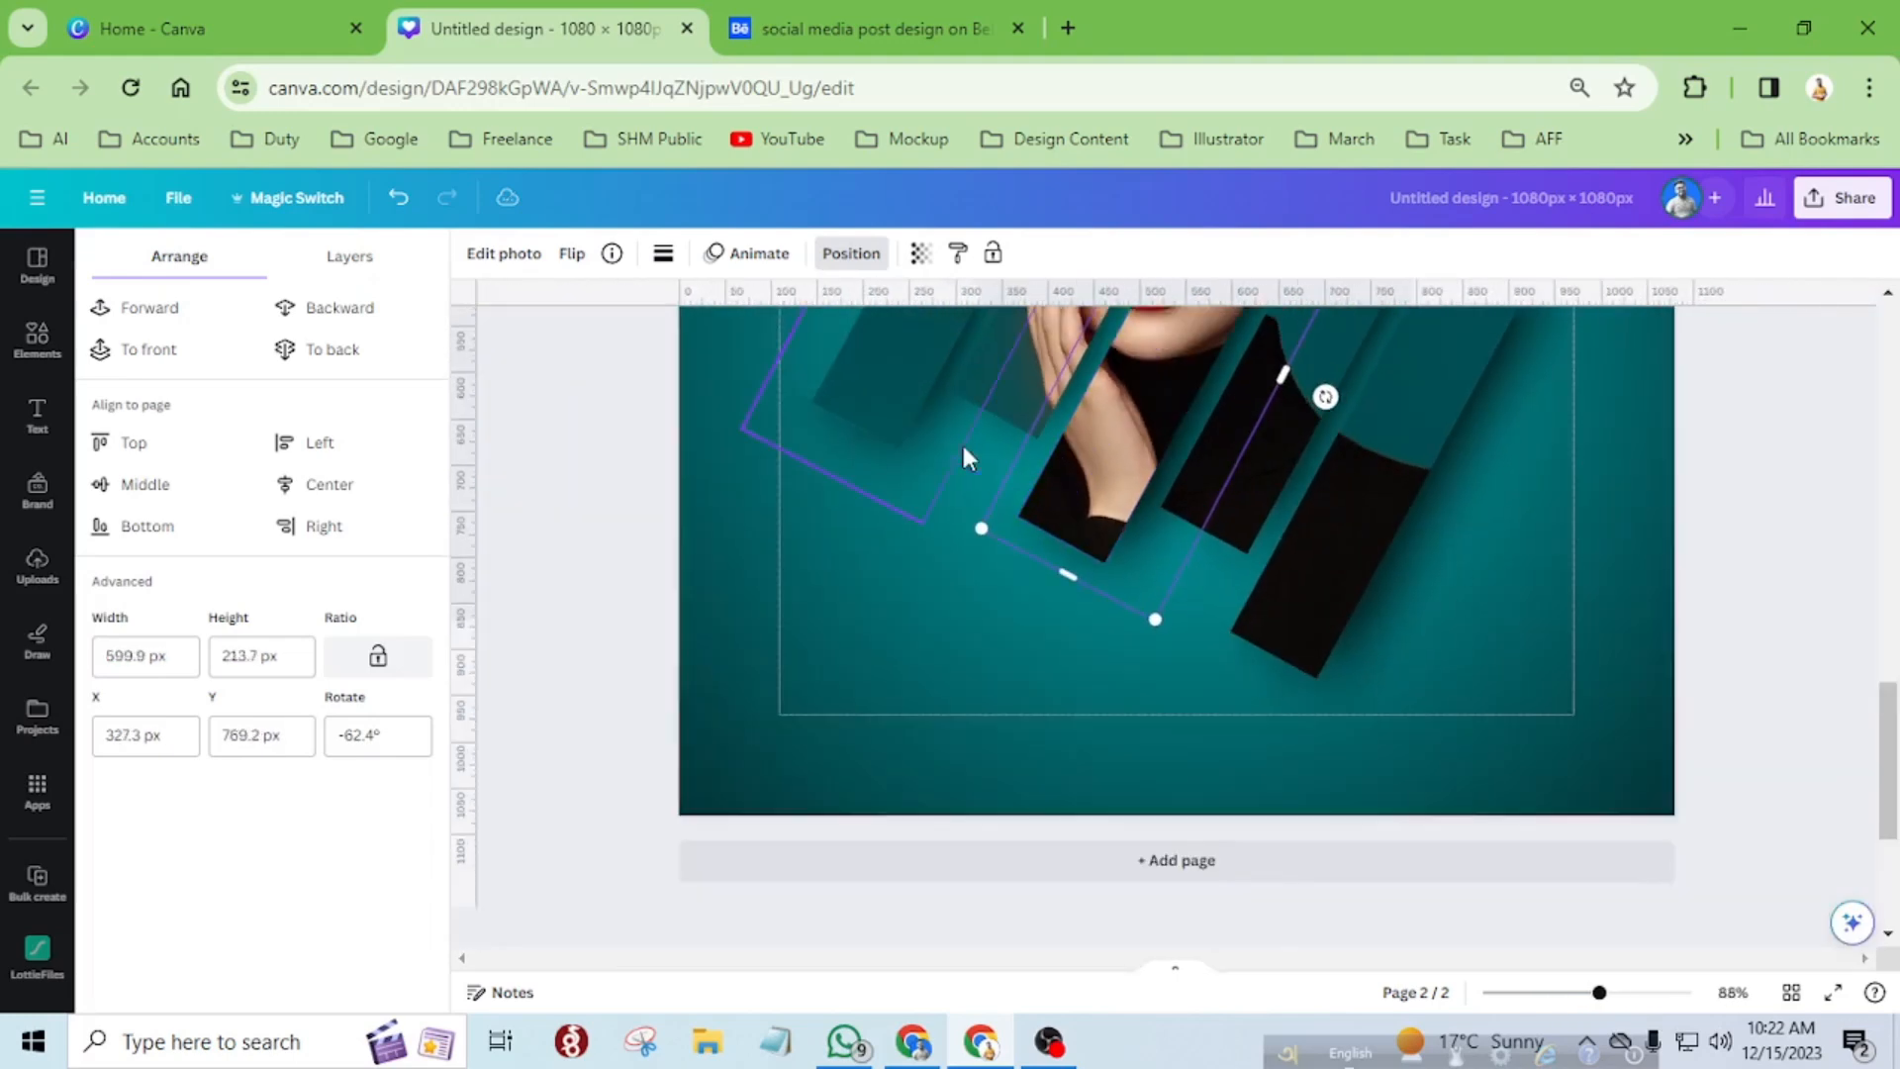
# Deselect the shadow and check the strips and their shadows in a full-screen preview.
pyautogui.scroll(-2, 963, 457)
pyautogui.click(1474, 390)
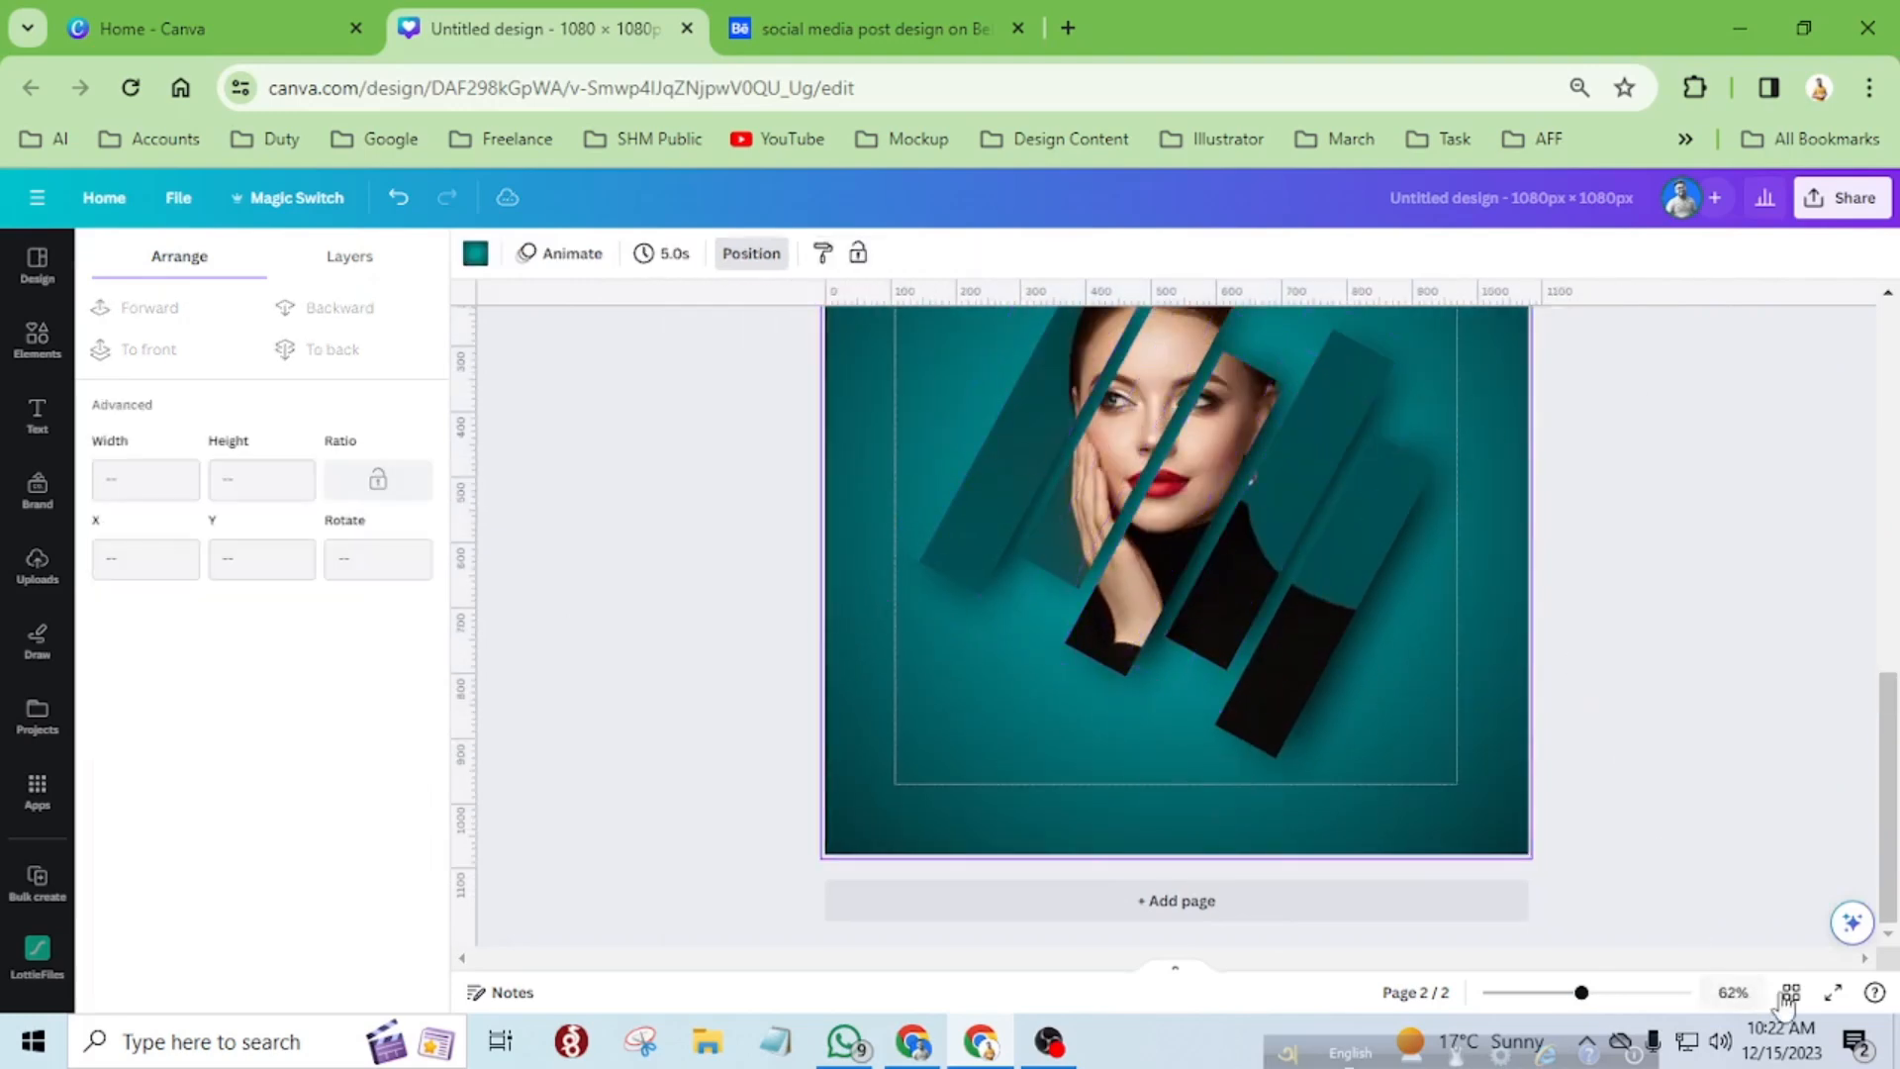
pyautogui.click(1832, 992)
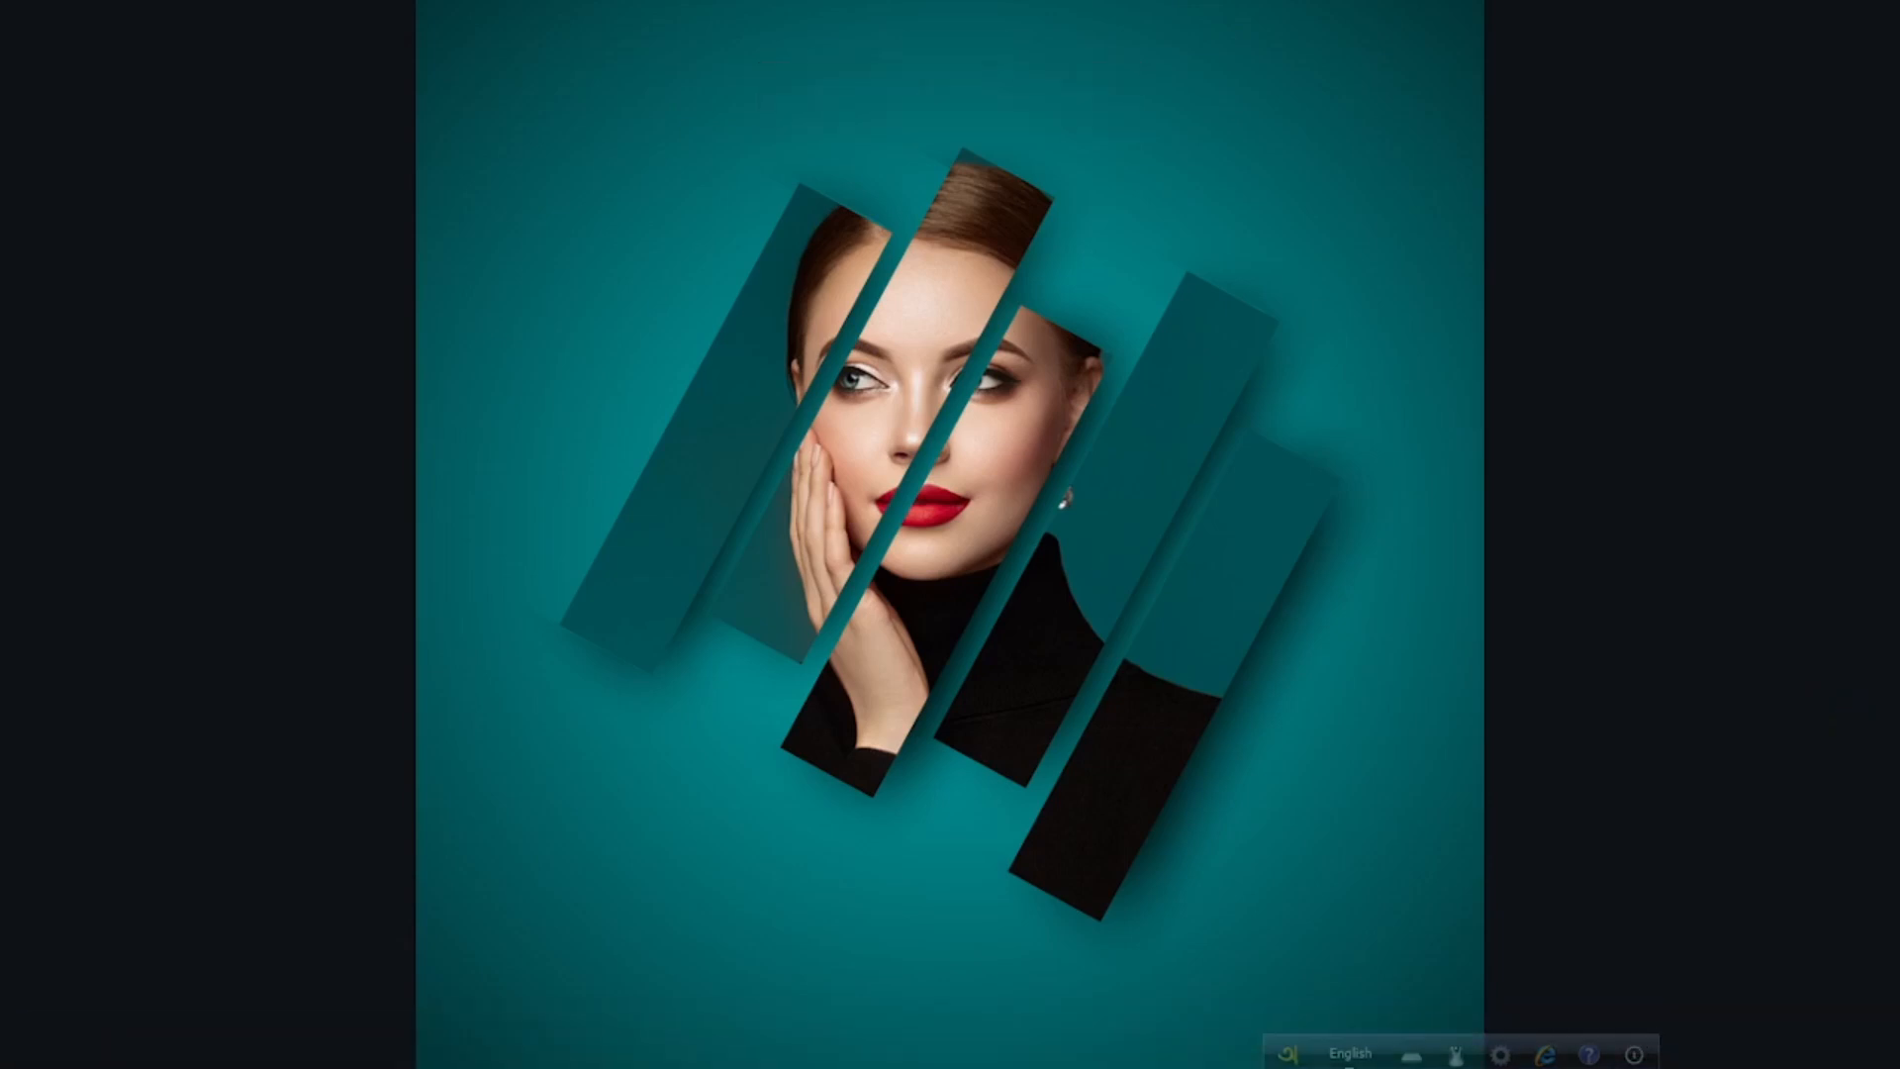
pyautogui.press('Escape')
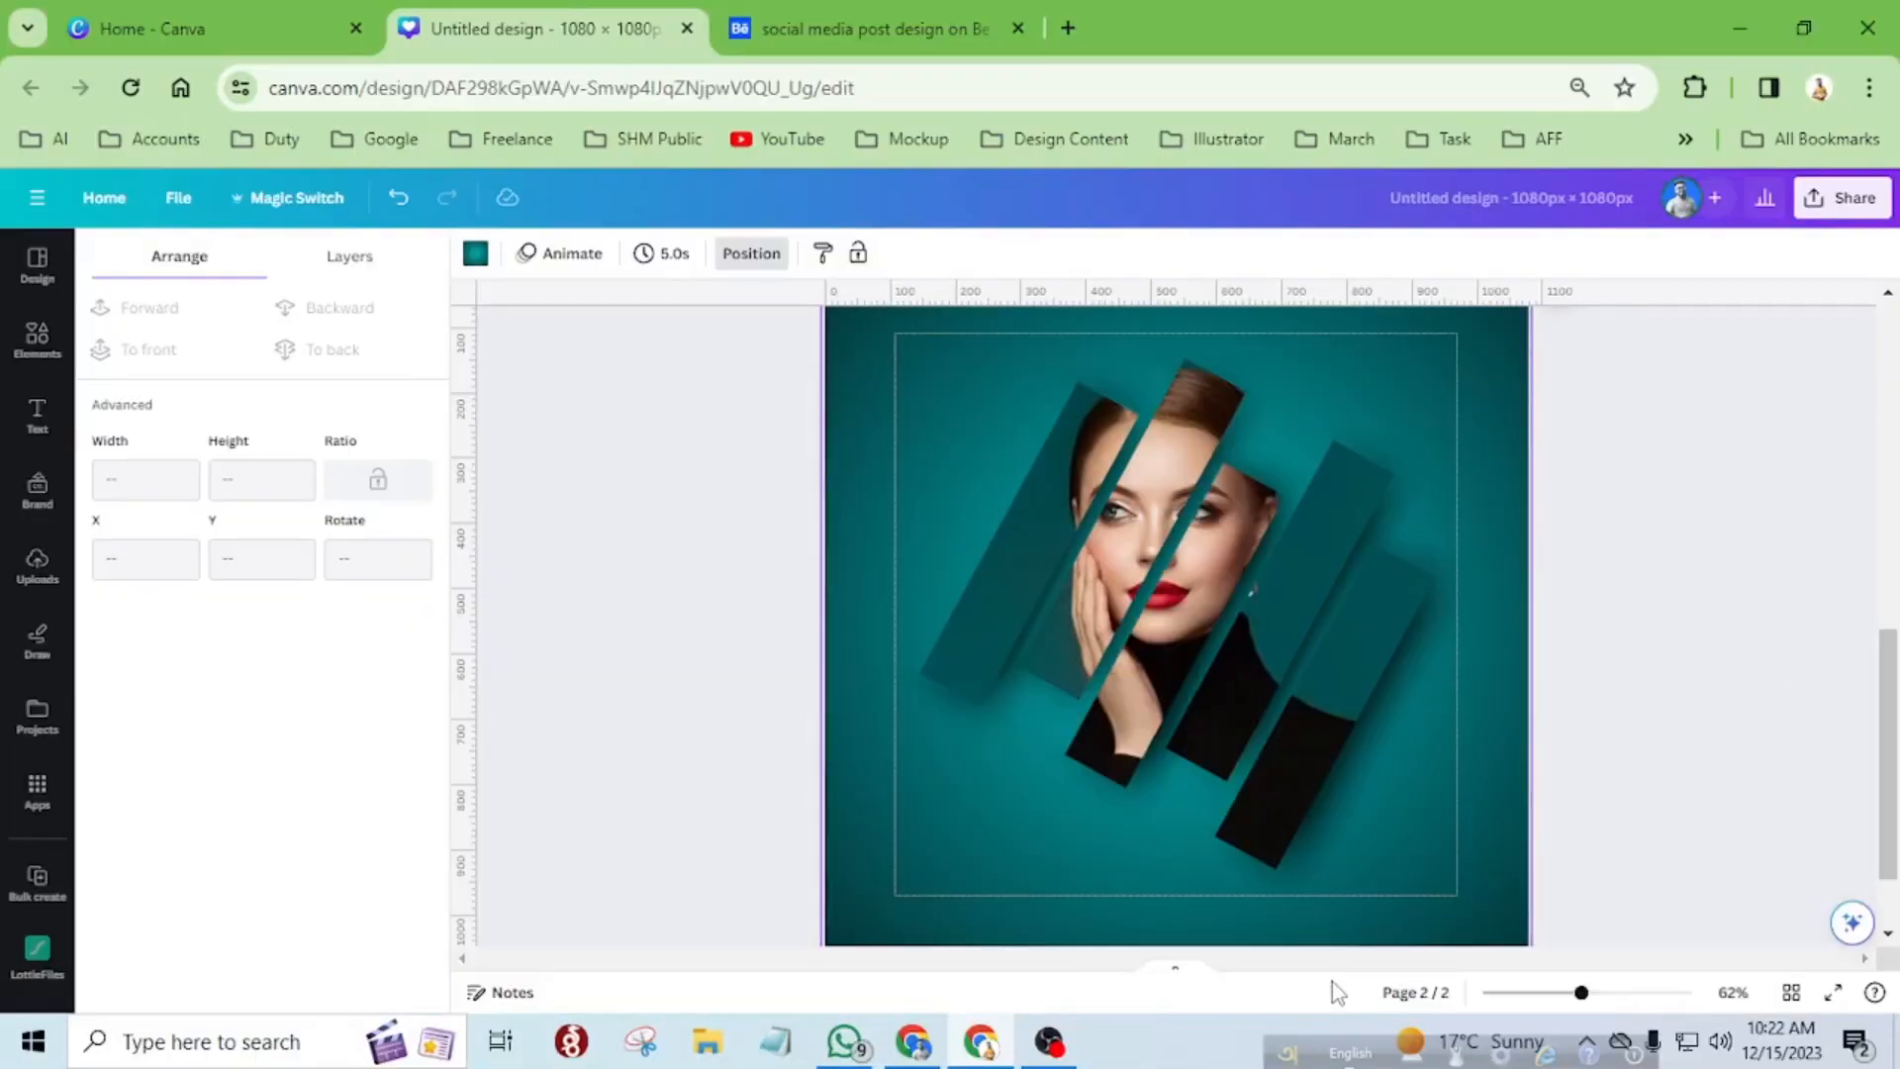
pyautogui.scroll(-2, 1316, 930)
pyautogui.scroll(3, 1246, 791)
pyautogui.moveTo(950, 500); pyautogui.dragTo(1427, 901)
pyautogui.scroll(-3, 1426, 900)
pyautogui.click(1401, 841)
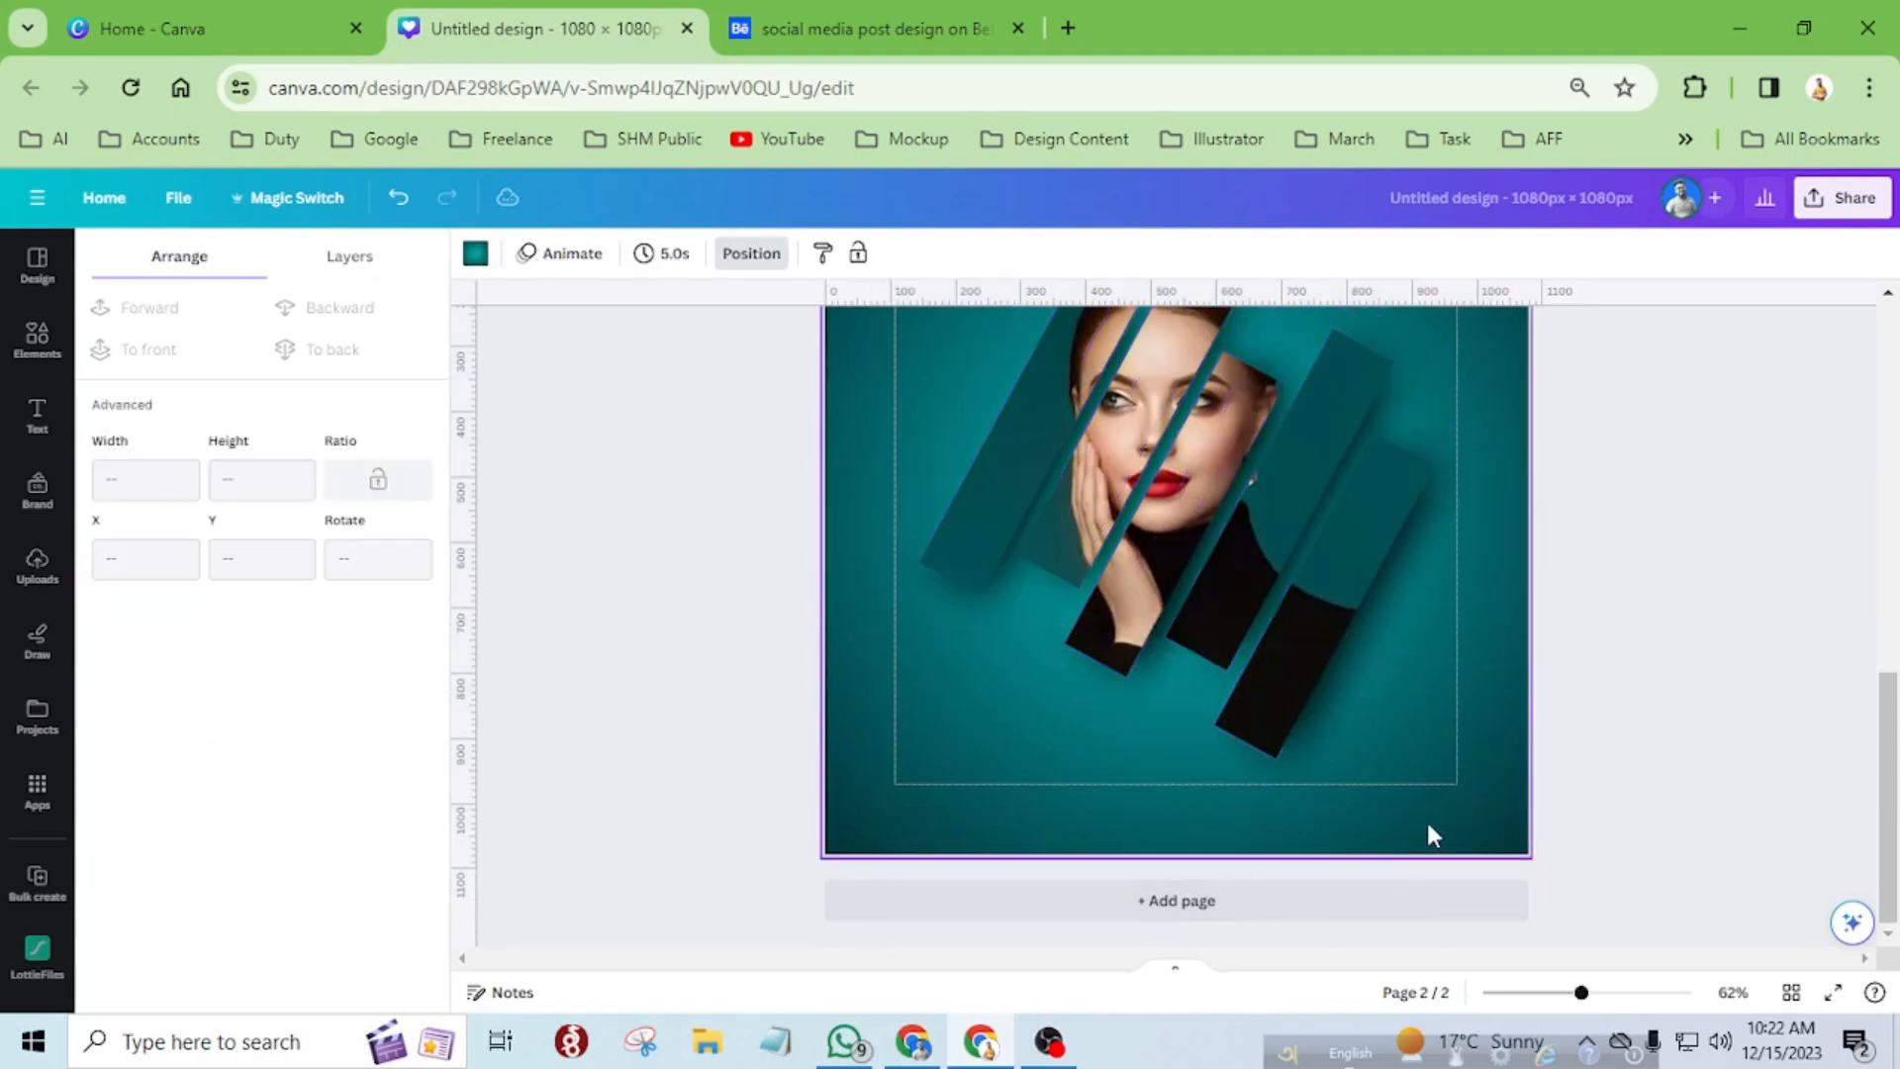
pyautogui.click(1026, 498)
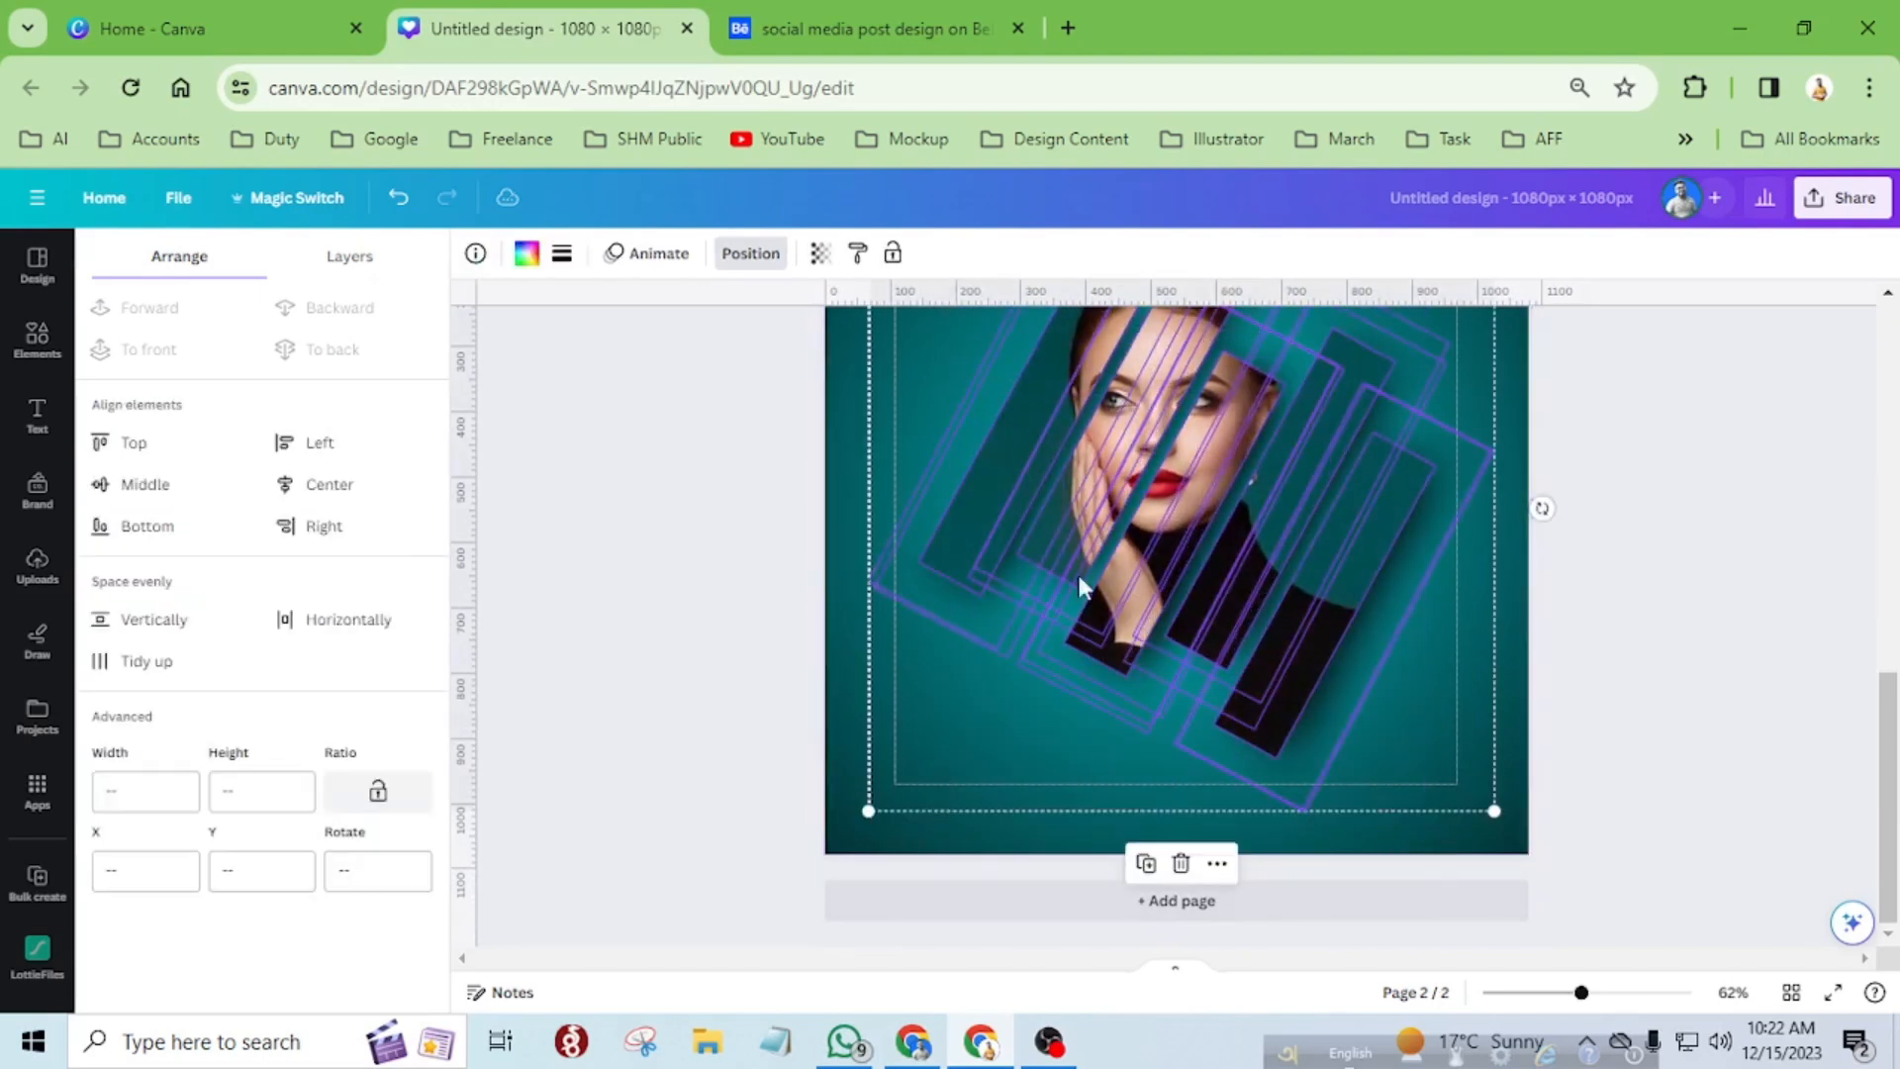
pyautogui.scroll(3, 1154, 692)
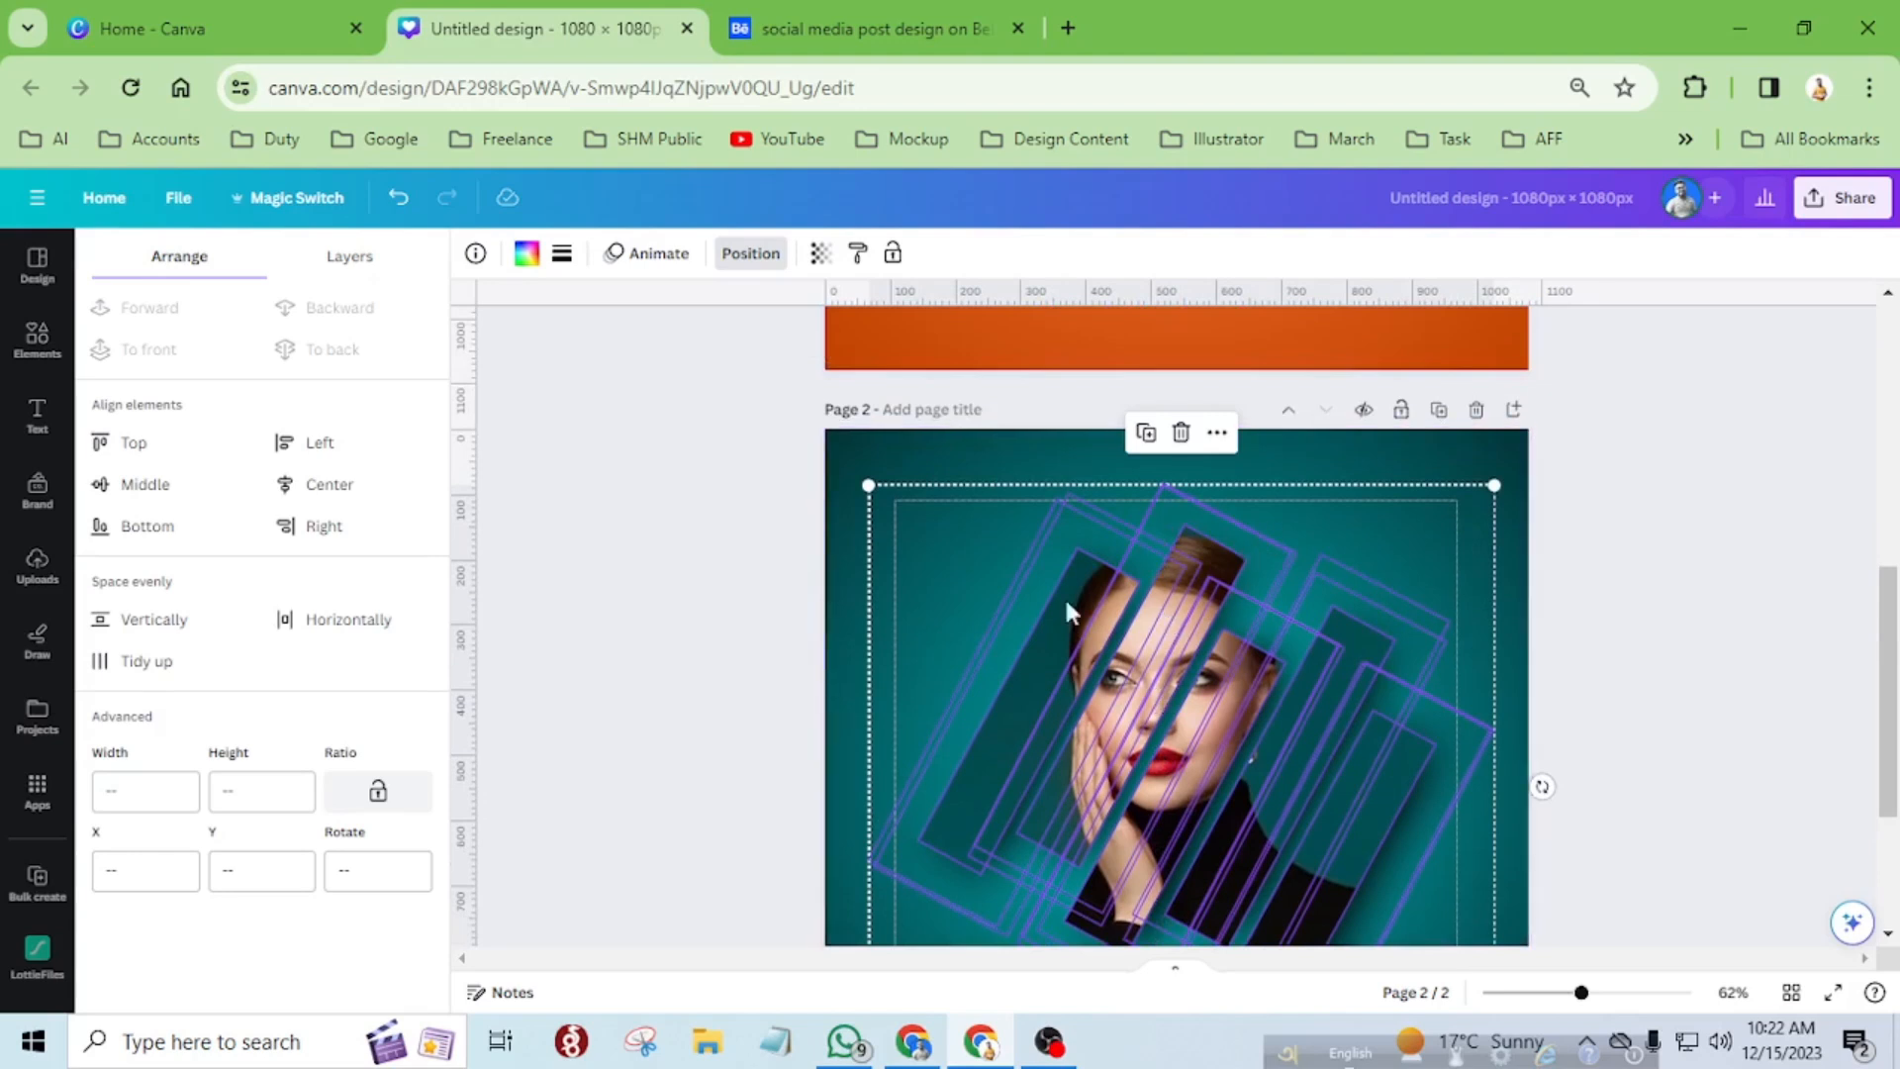
pyautogui.scroll(-3, 1061, 617)
pyautogui.scroll(-2, 1060, 617)
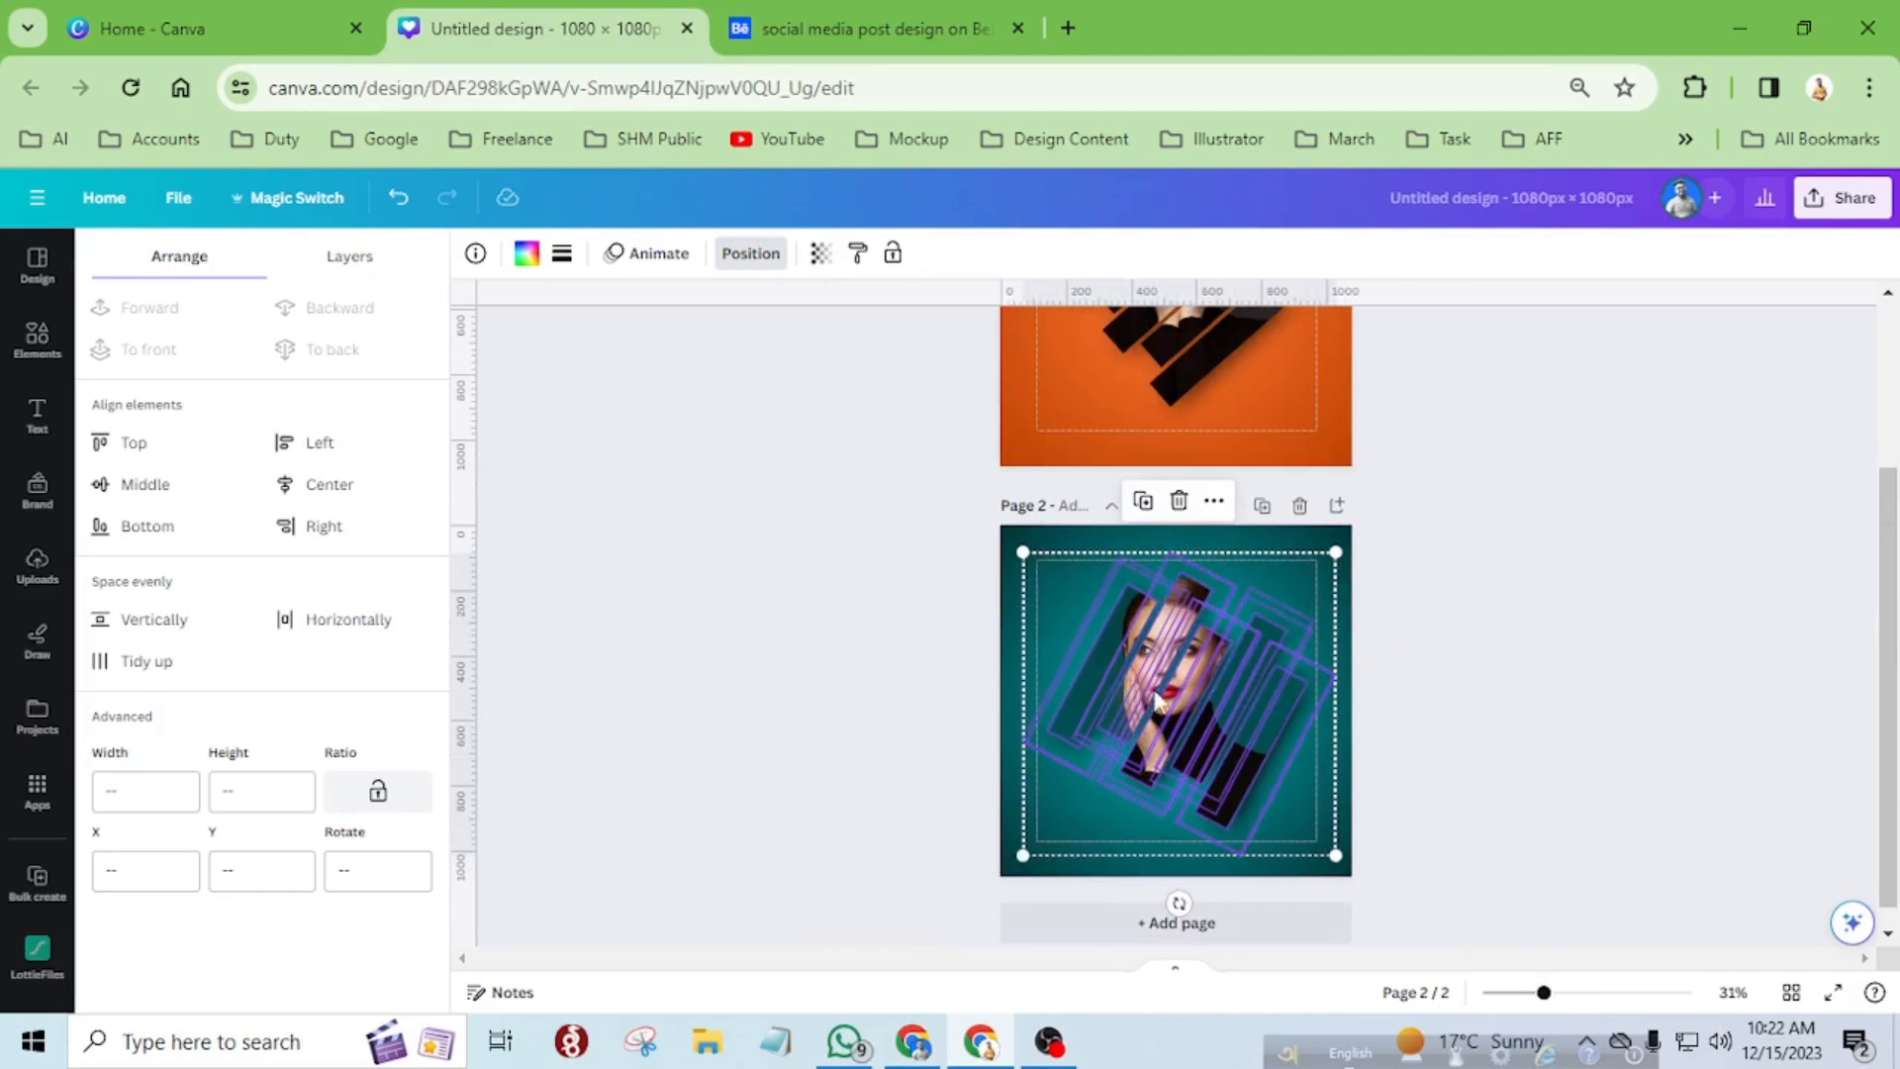
pyautogui.click(1292, 542)
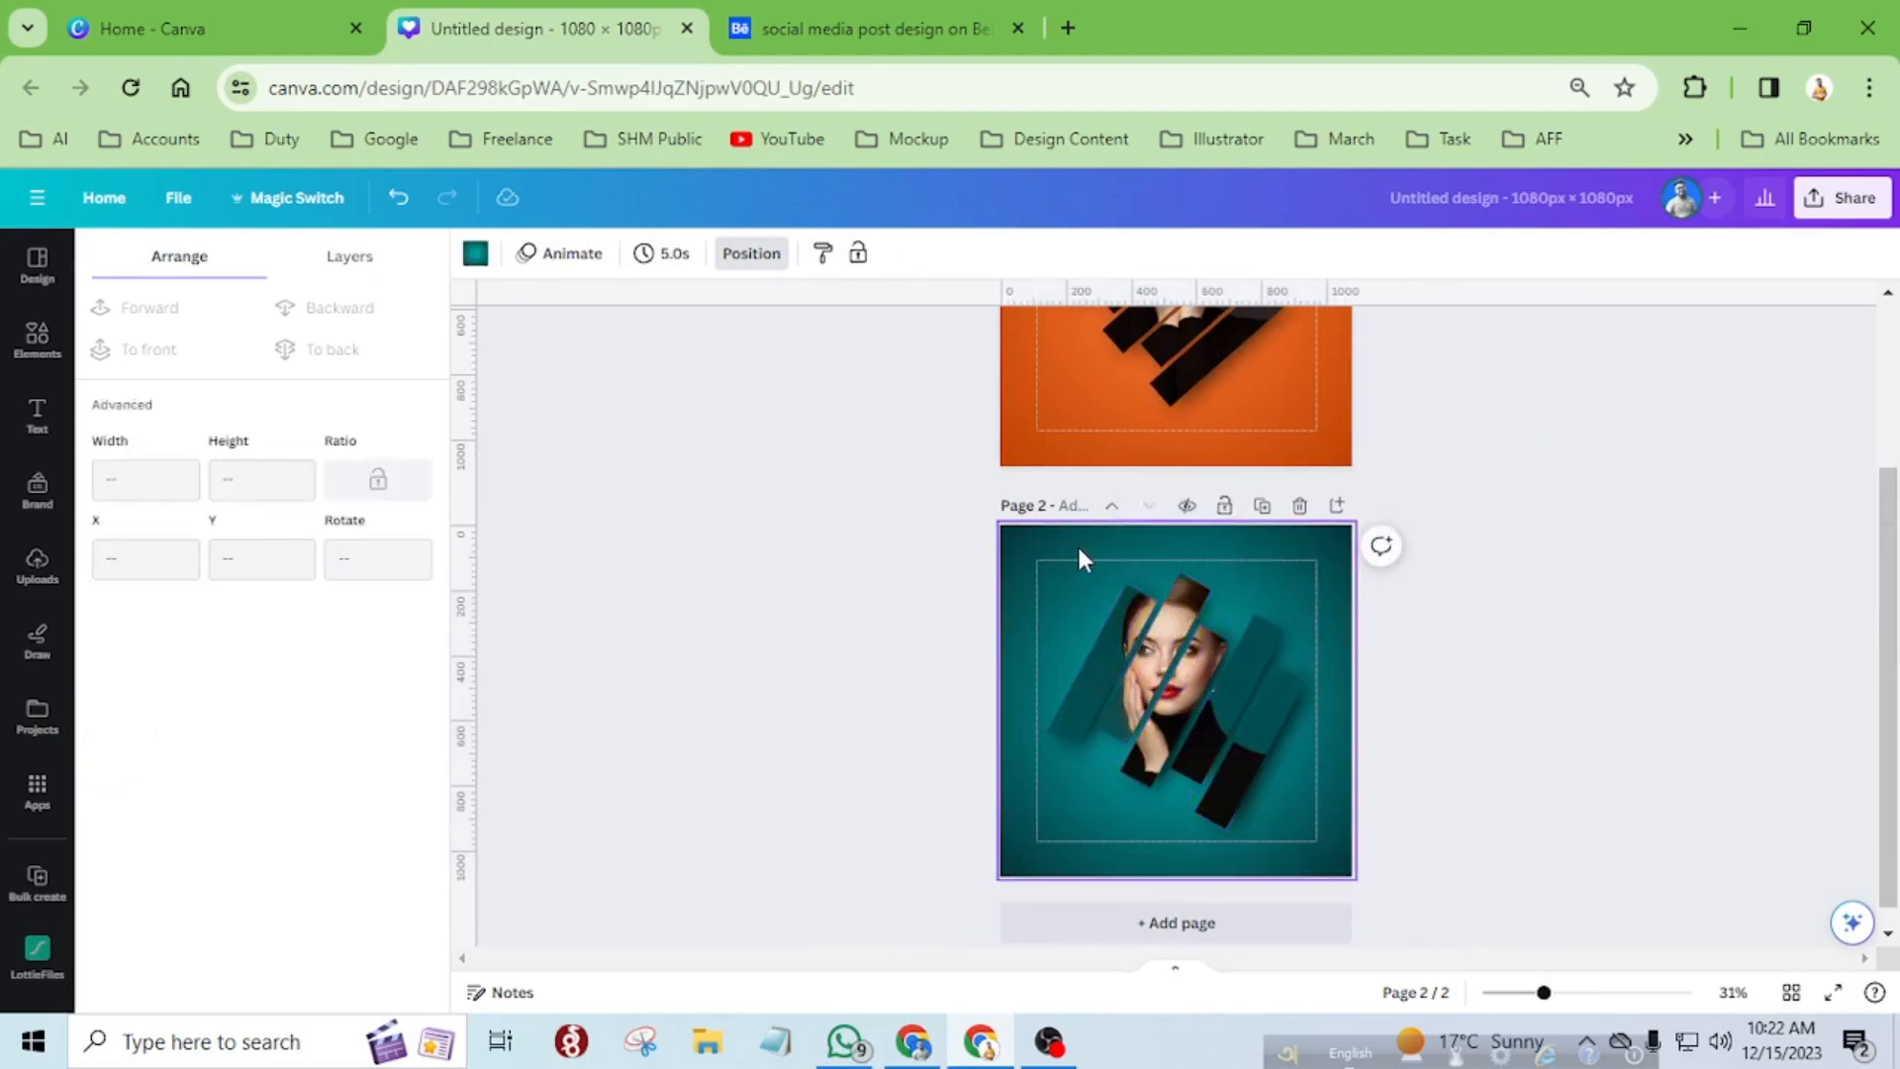
pyautogui.click(1306, 798)
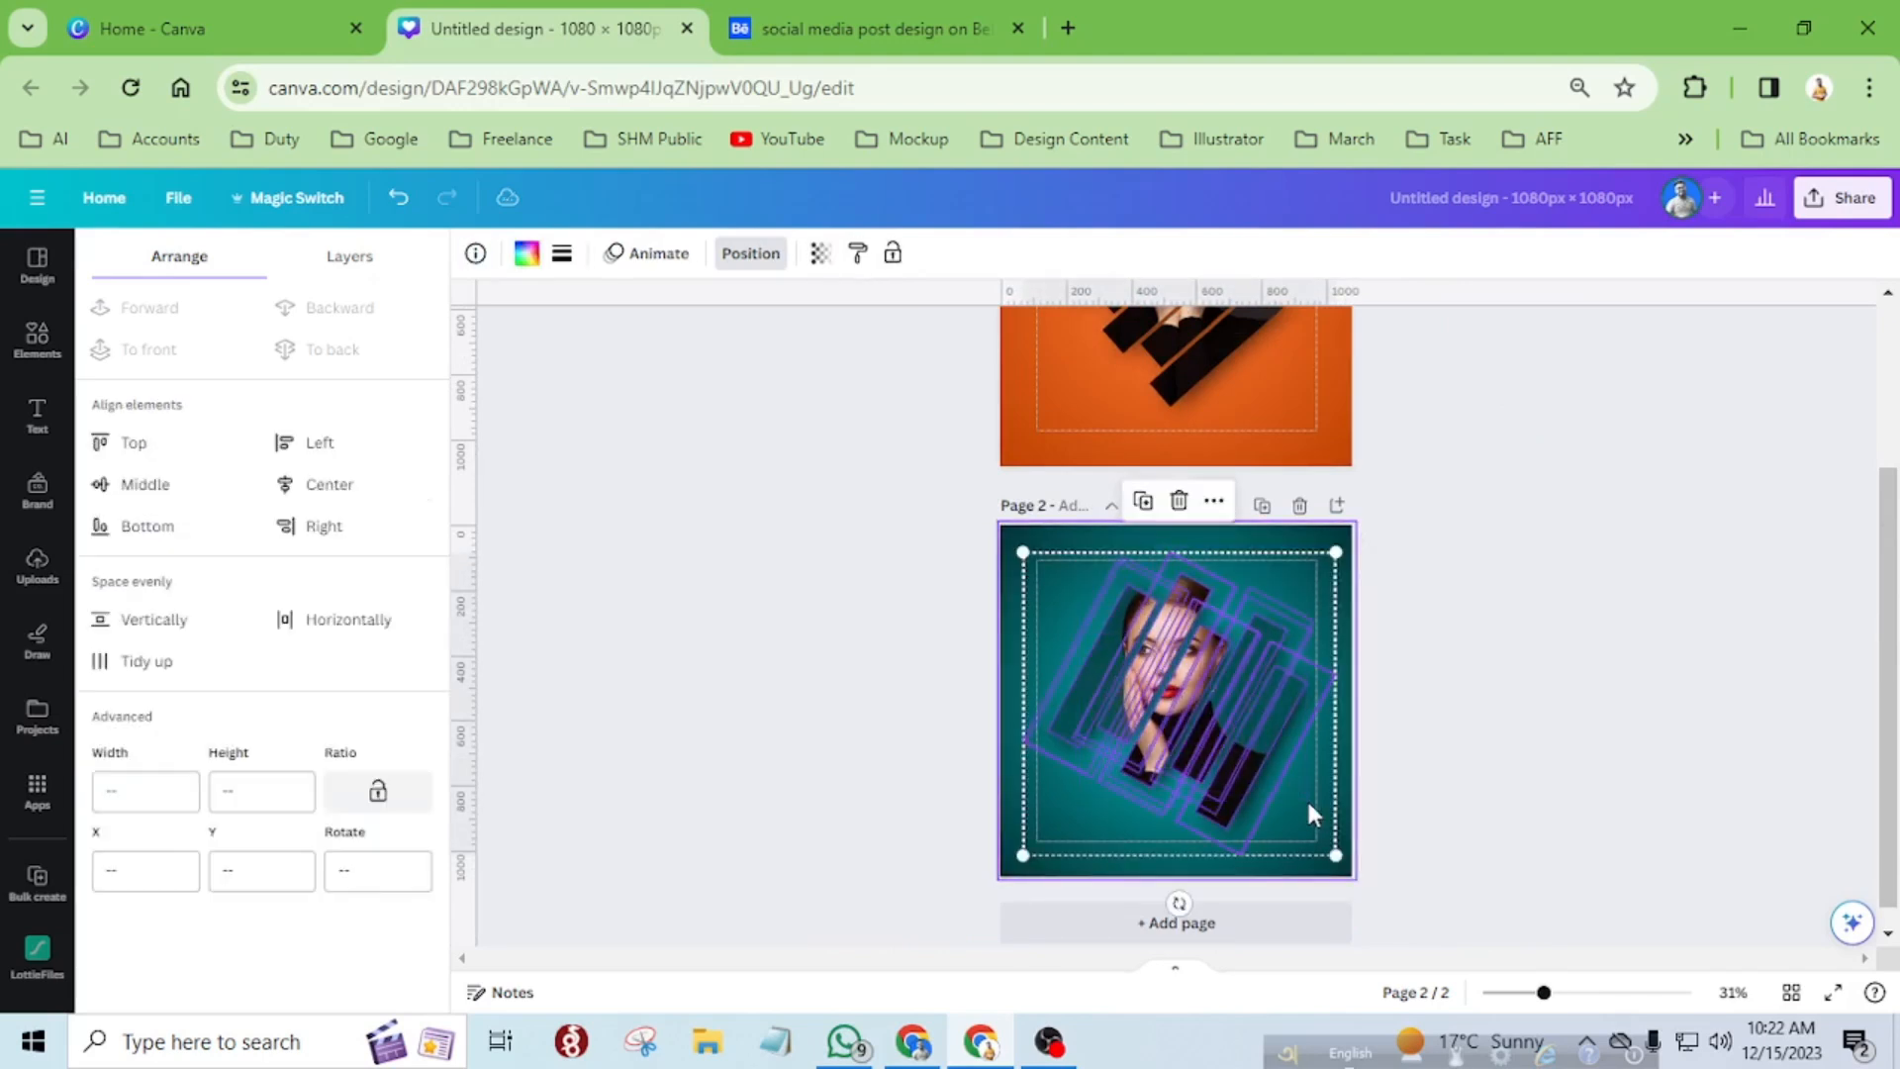
pyautogui.click(1214, 502)
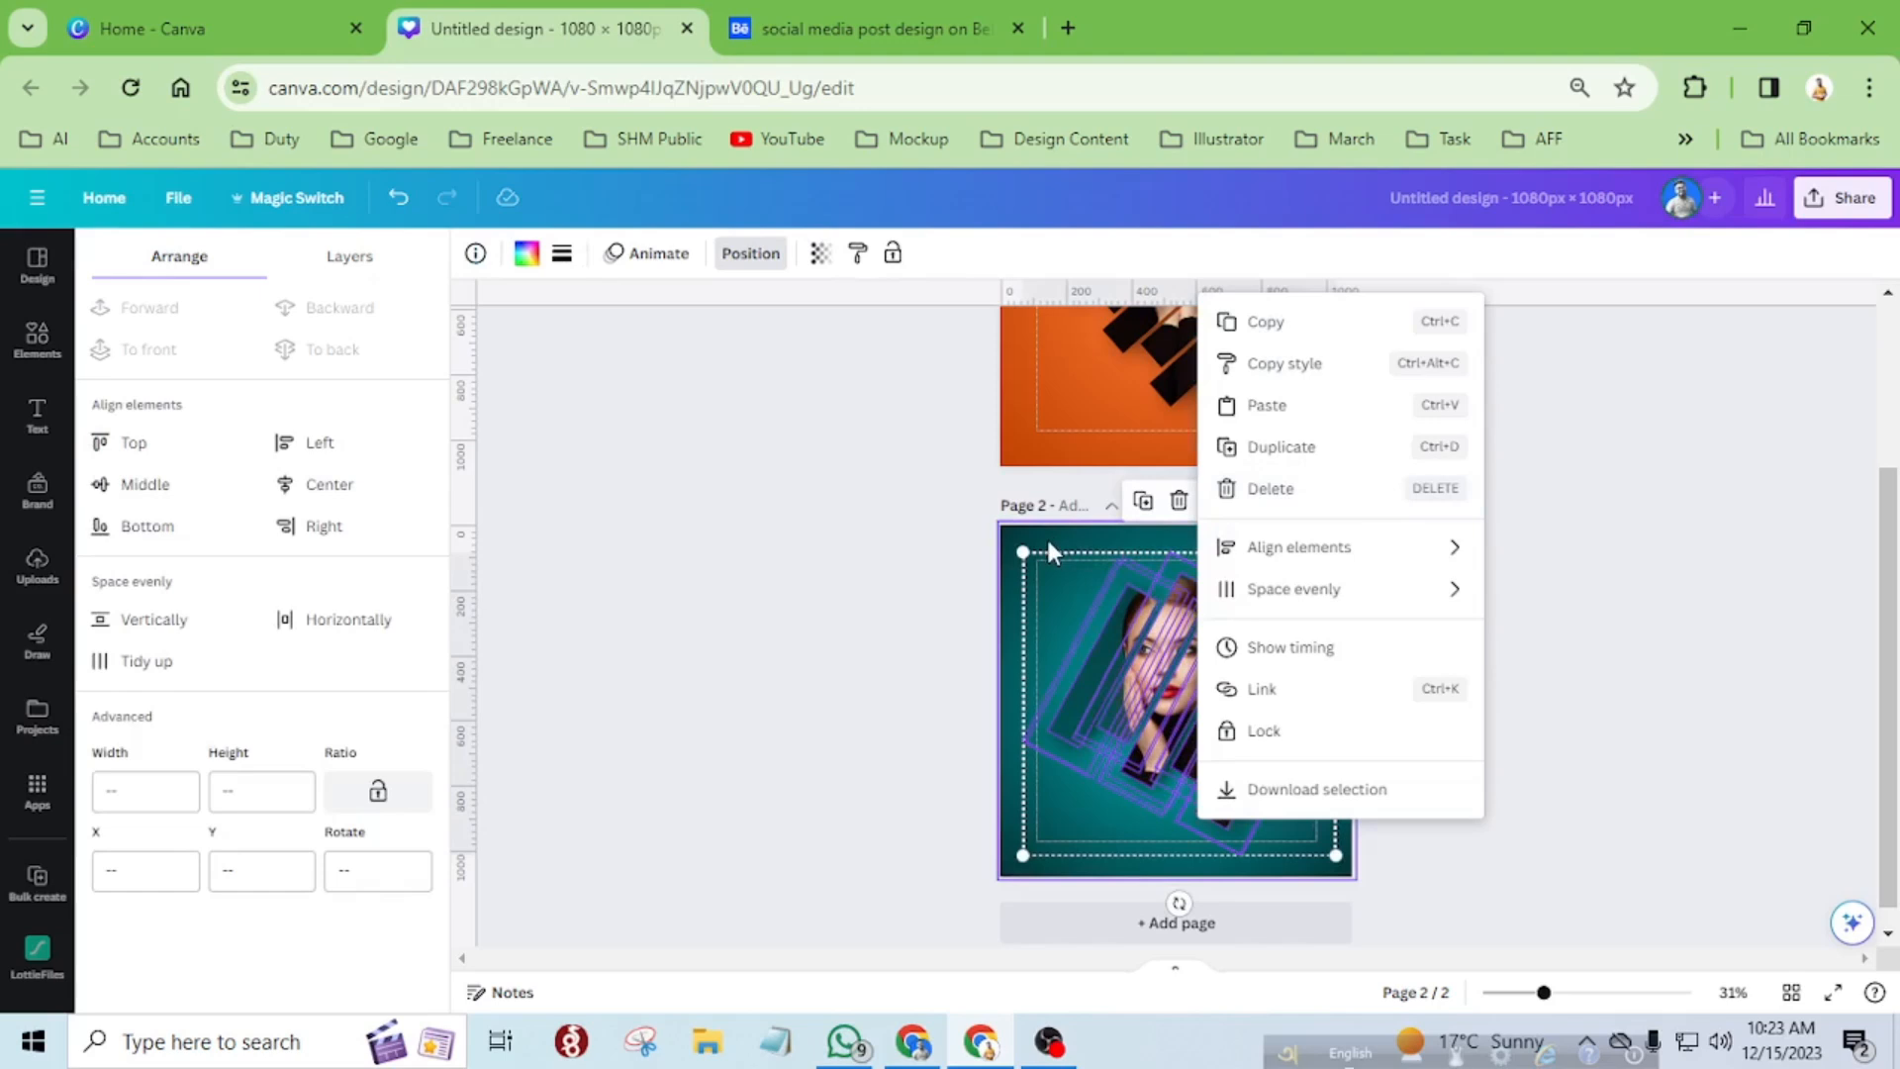
pyautogui.click(1047, 536)
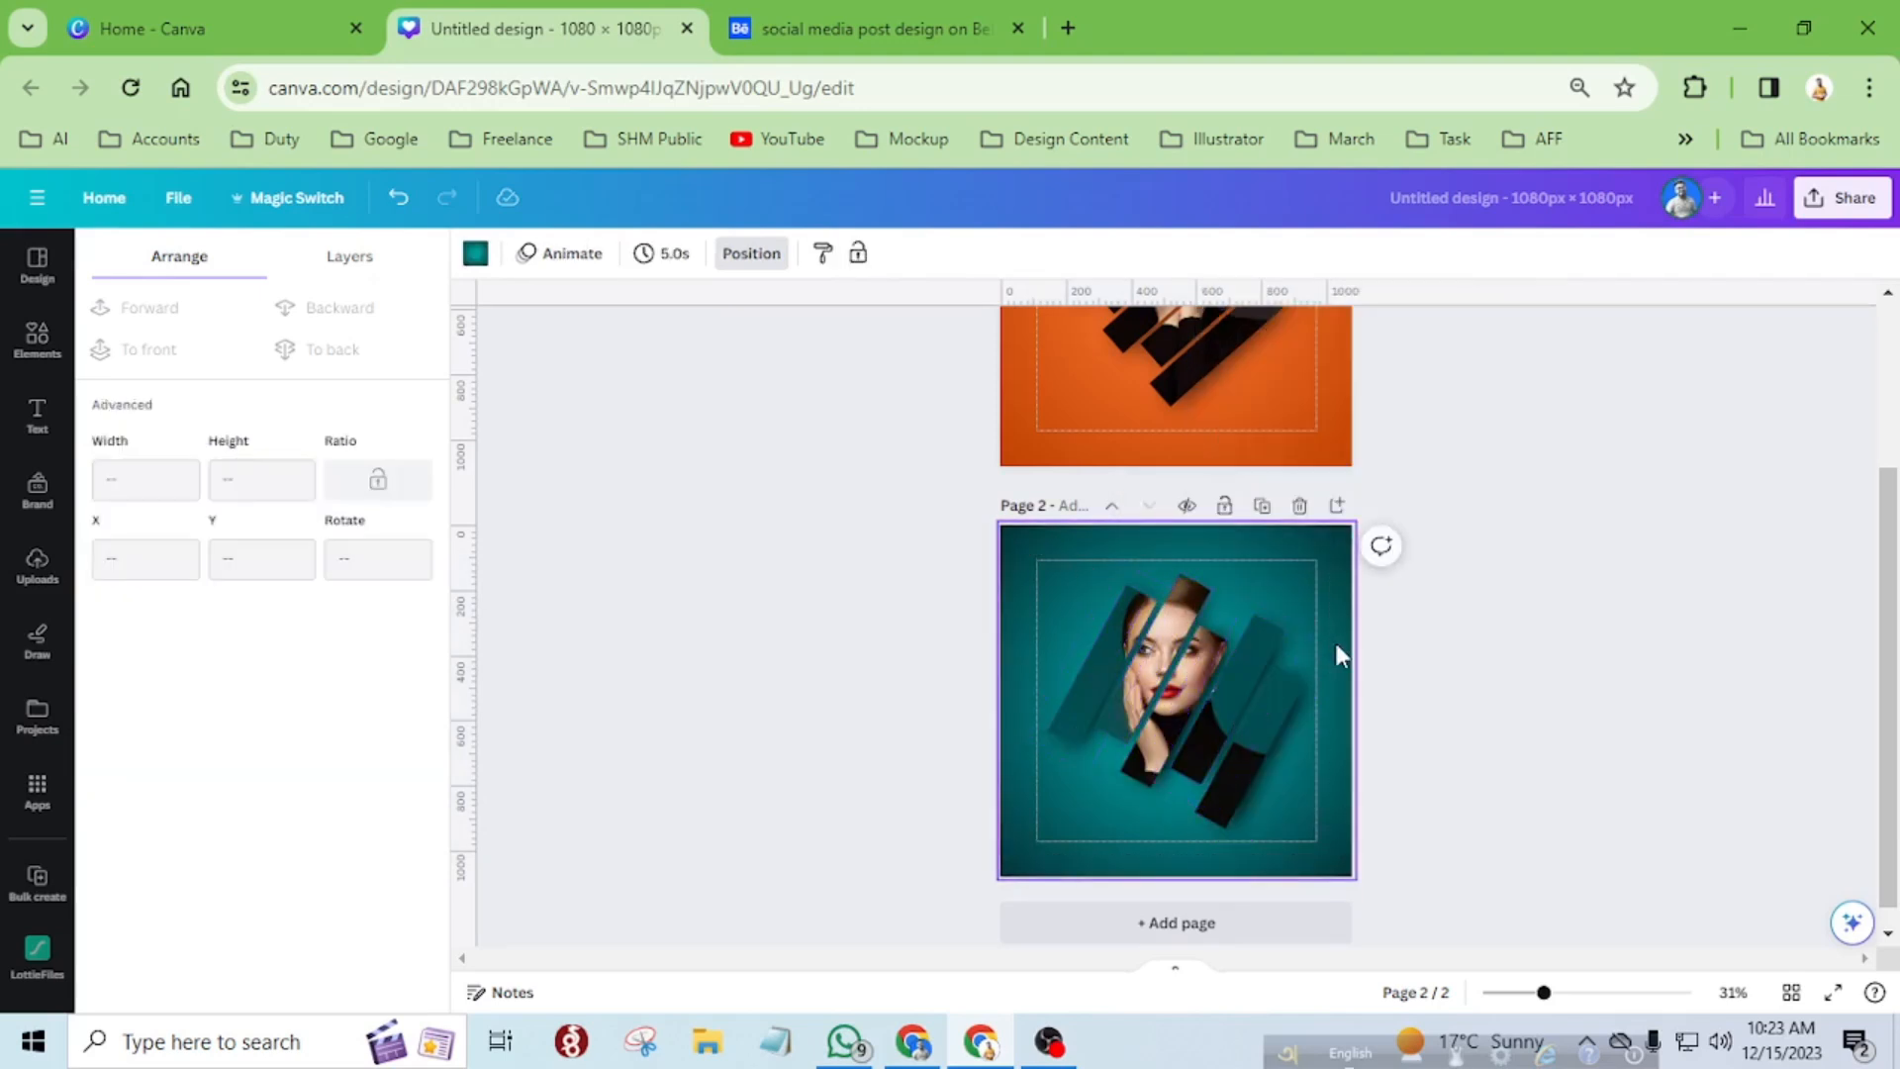
# Scale down all the portrait strips and shadows together and keep them centred on the teal page.
pyautogui.scroll(3, 1334, 643)
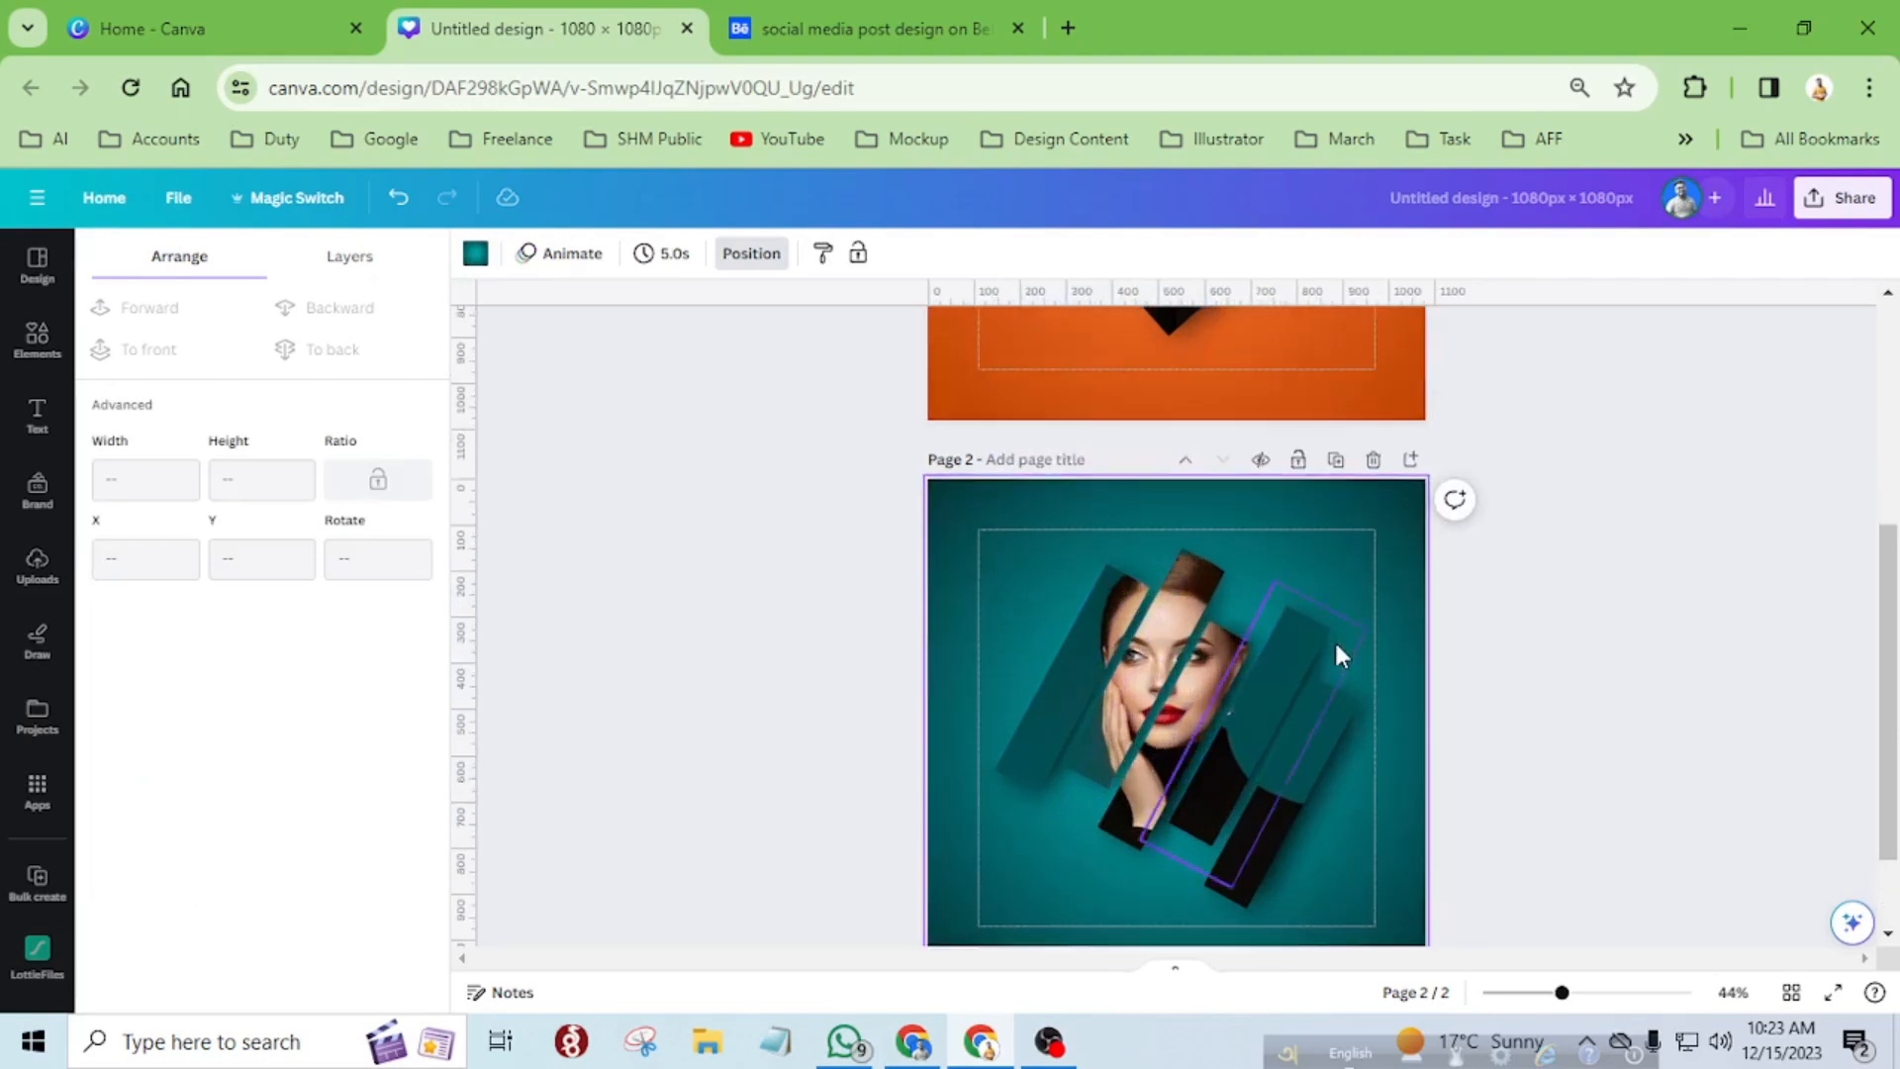
pyautogui.scroll(-2, 1333, 638)
pyautogui.moveTo(997, 534); pyautogui.dragTo(1293, 829)
pyautogui.moveTo(1183, 698); pyautogui.dragTo(1212, 726)
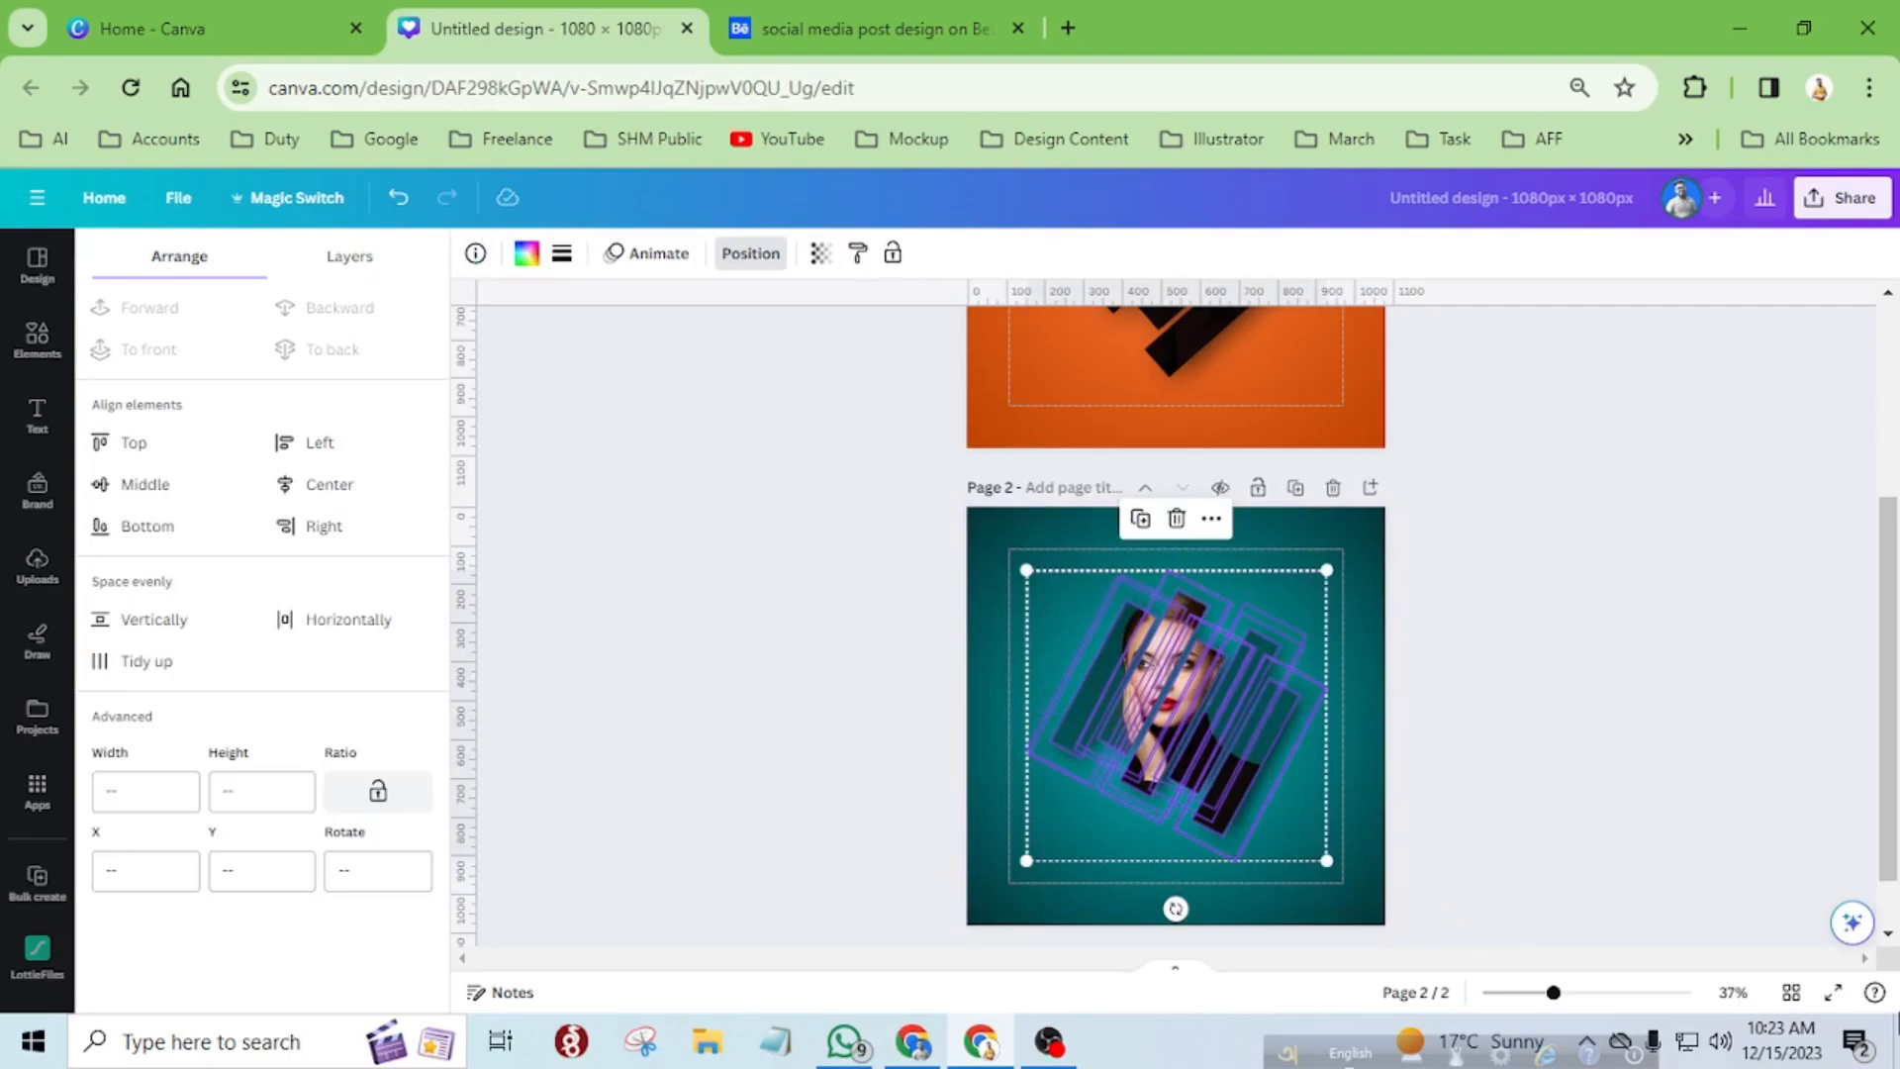
# Check the reduced strip composition in a full-screen preview, then return to the editor.
pyautogui.click(1832, 992)
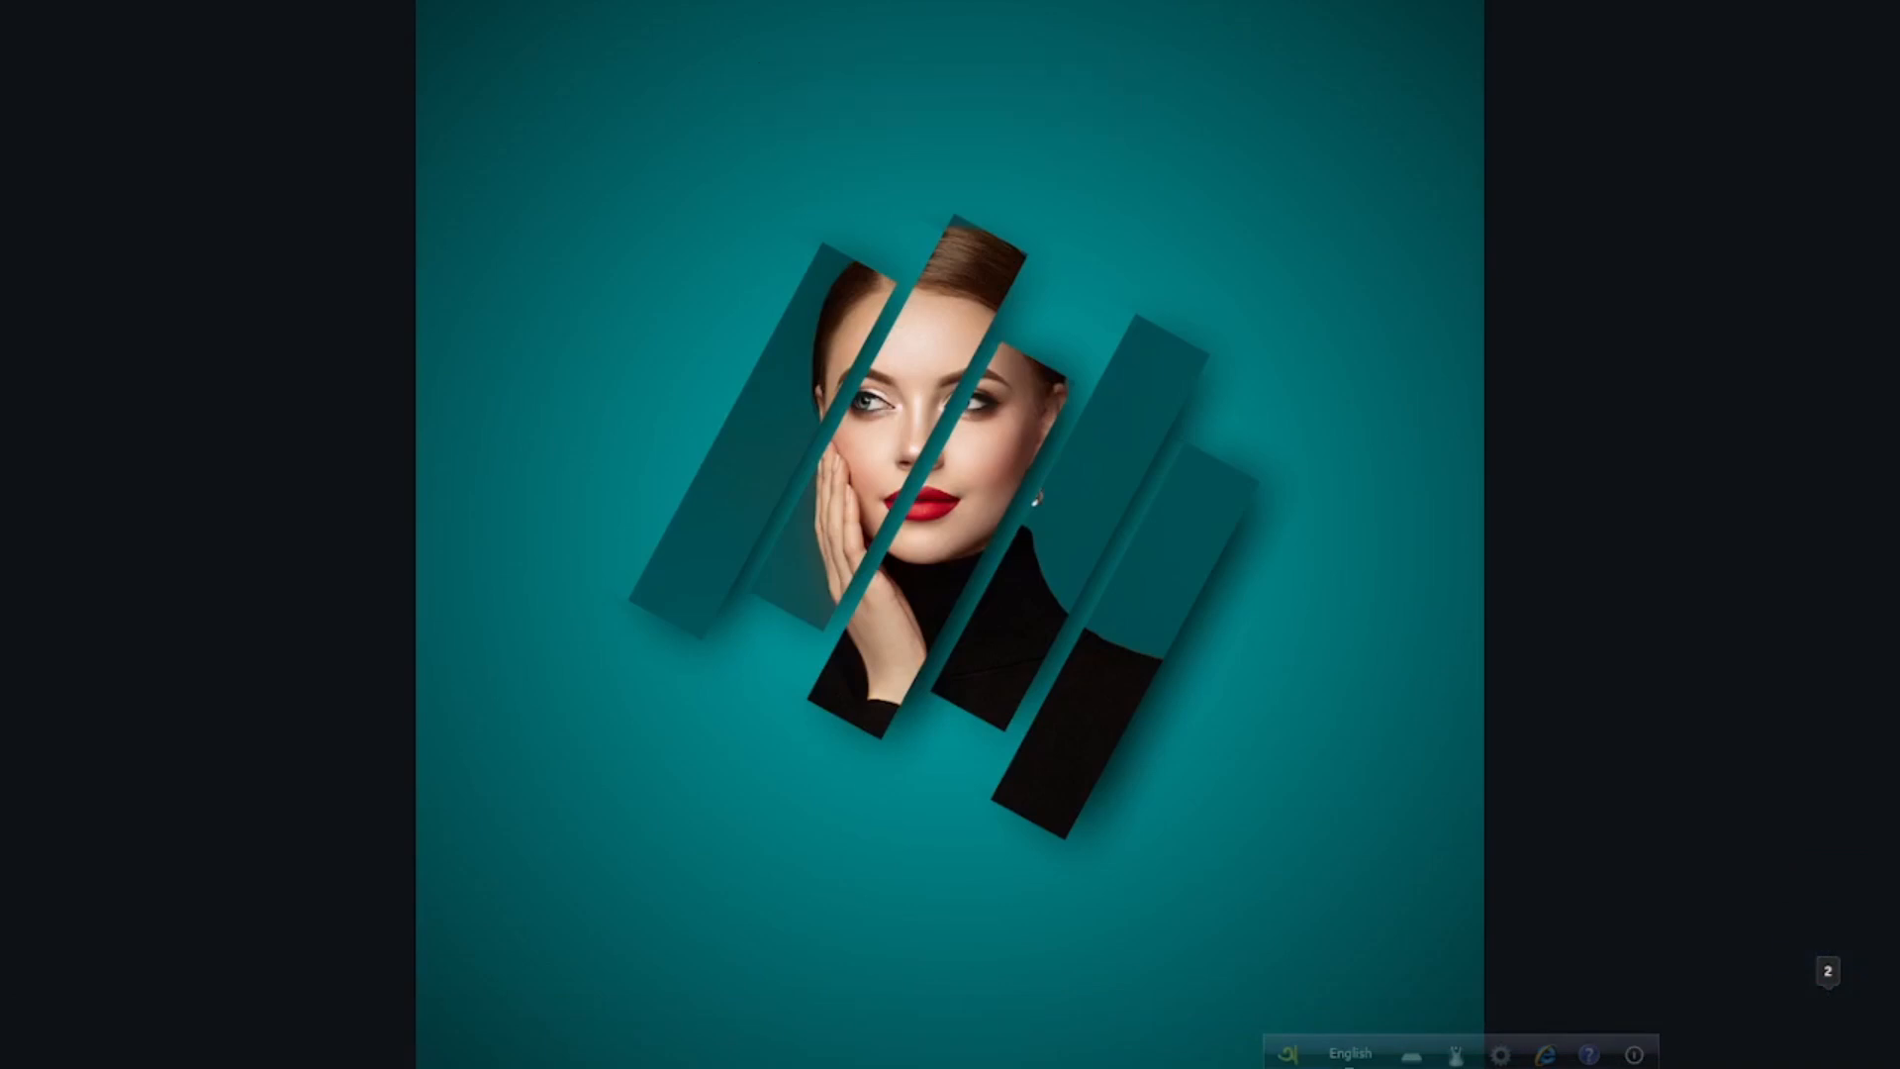
pyautogui.press('Escape')
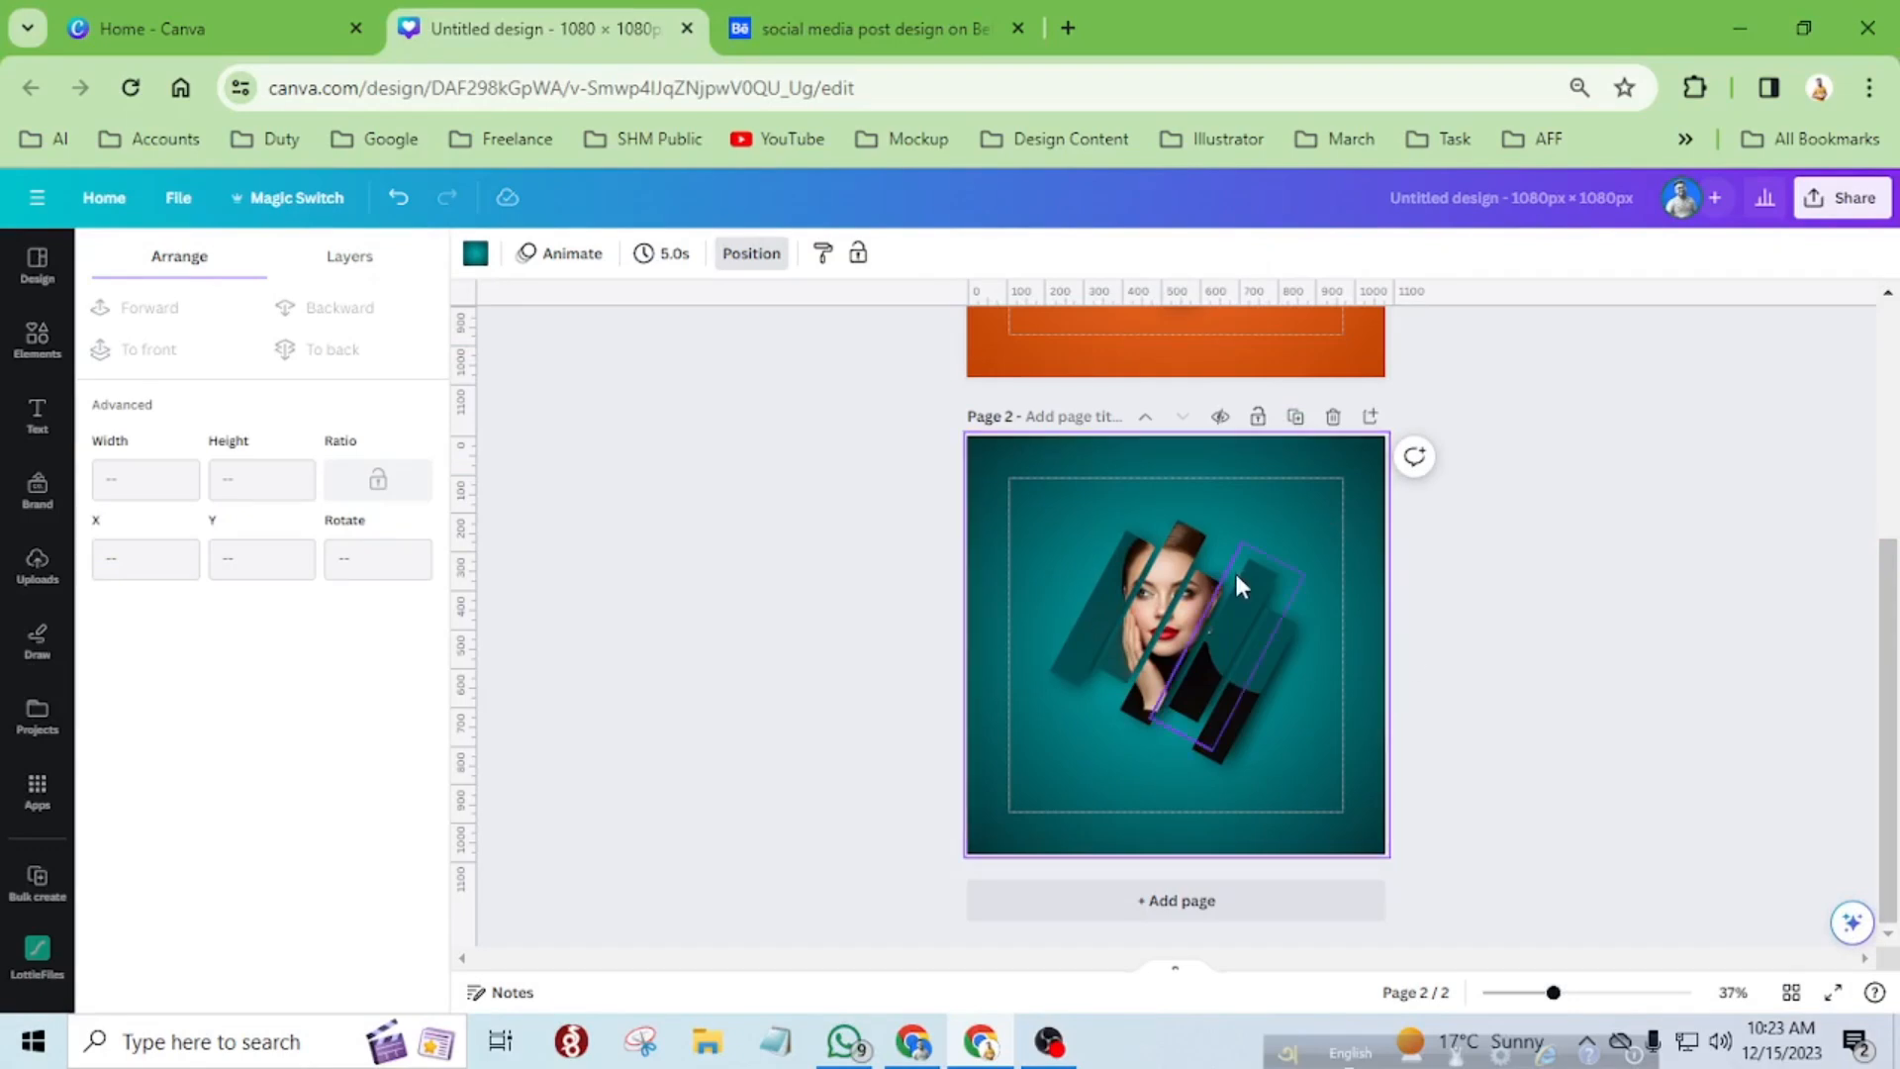
pyautogui.scroll(5, 1292, 551)
pyautogui.scroll(-3, 1292, 547)
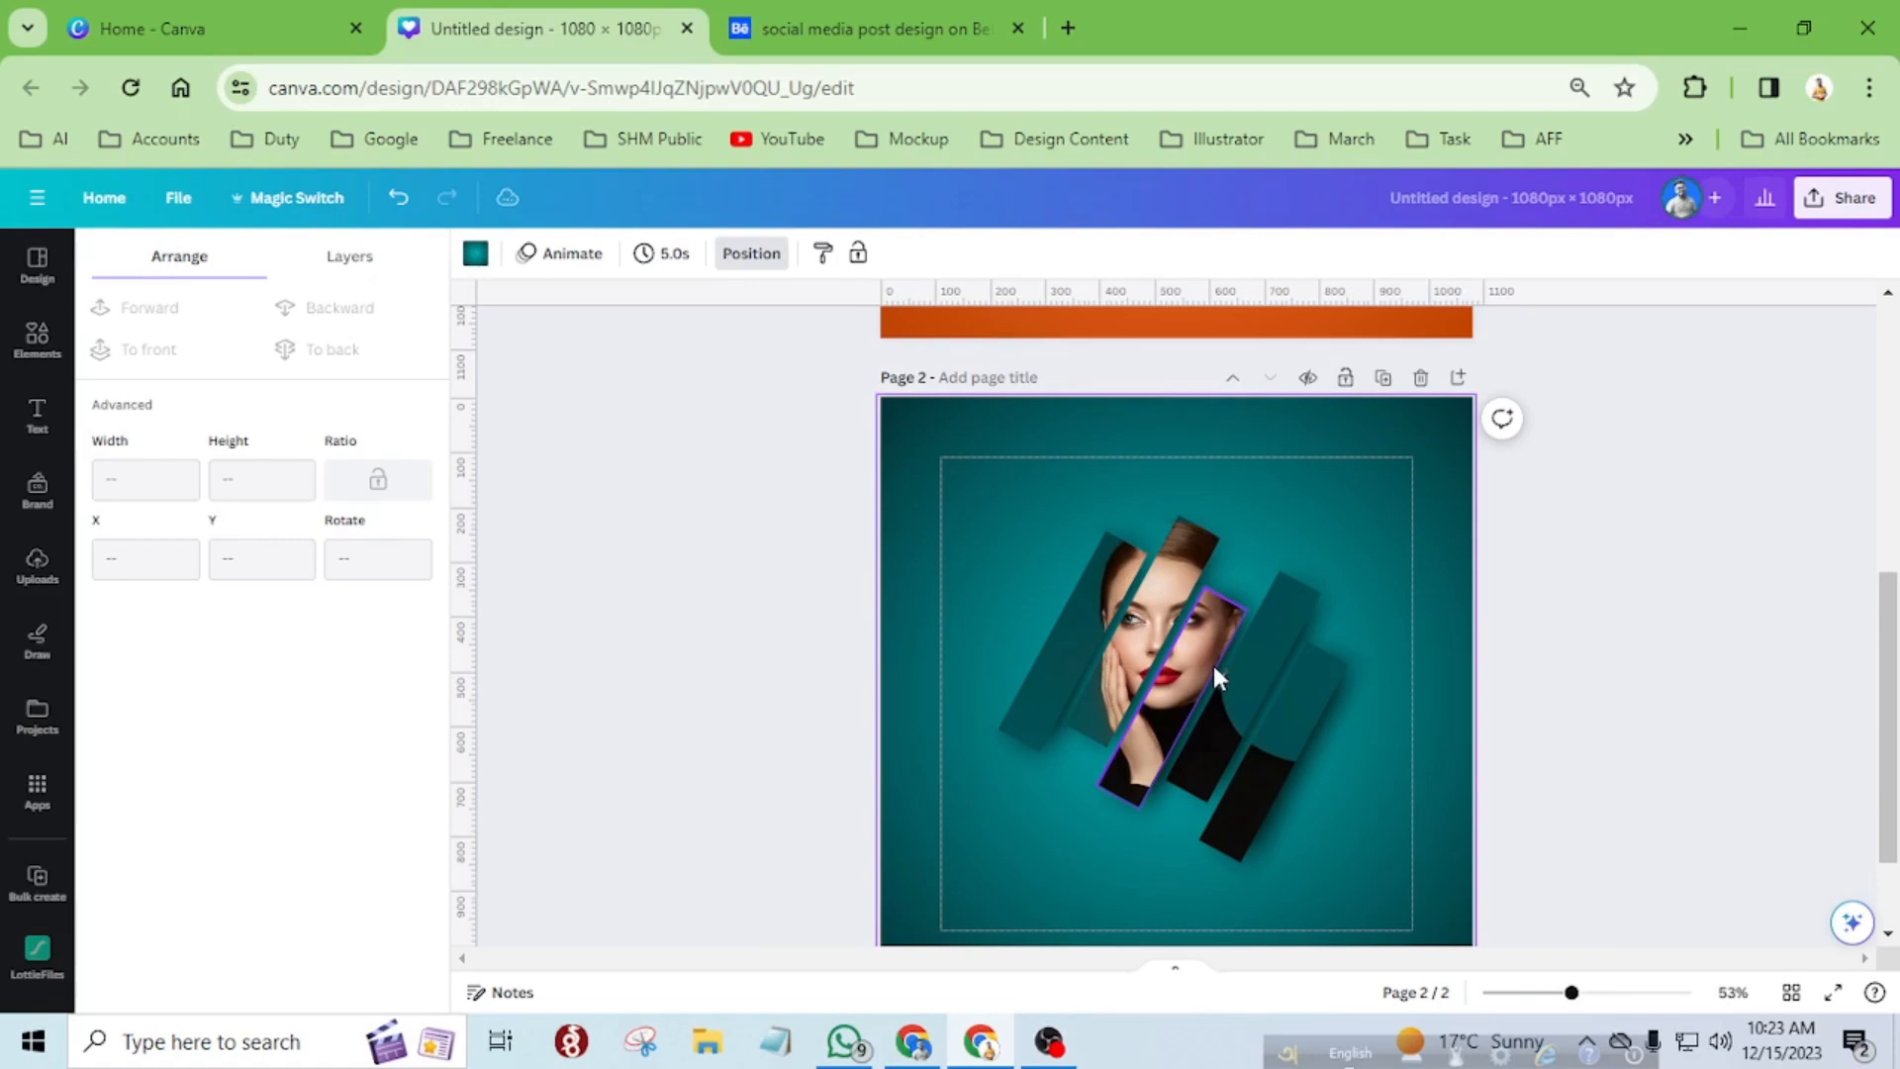
# Add a title text above the portrait strips, centred on the page, reading "Beauty Speaks".
pyautogui.click(63, 436)
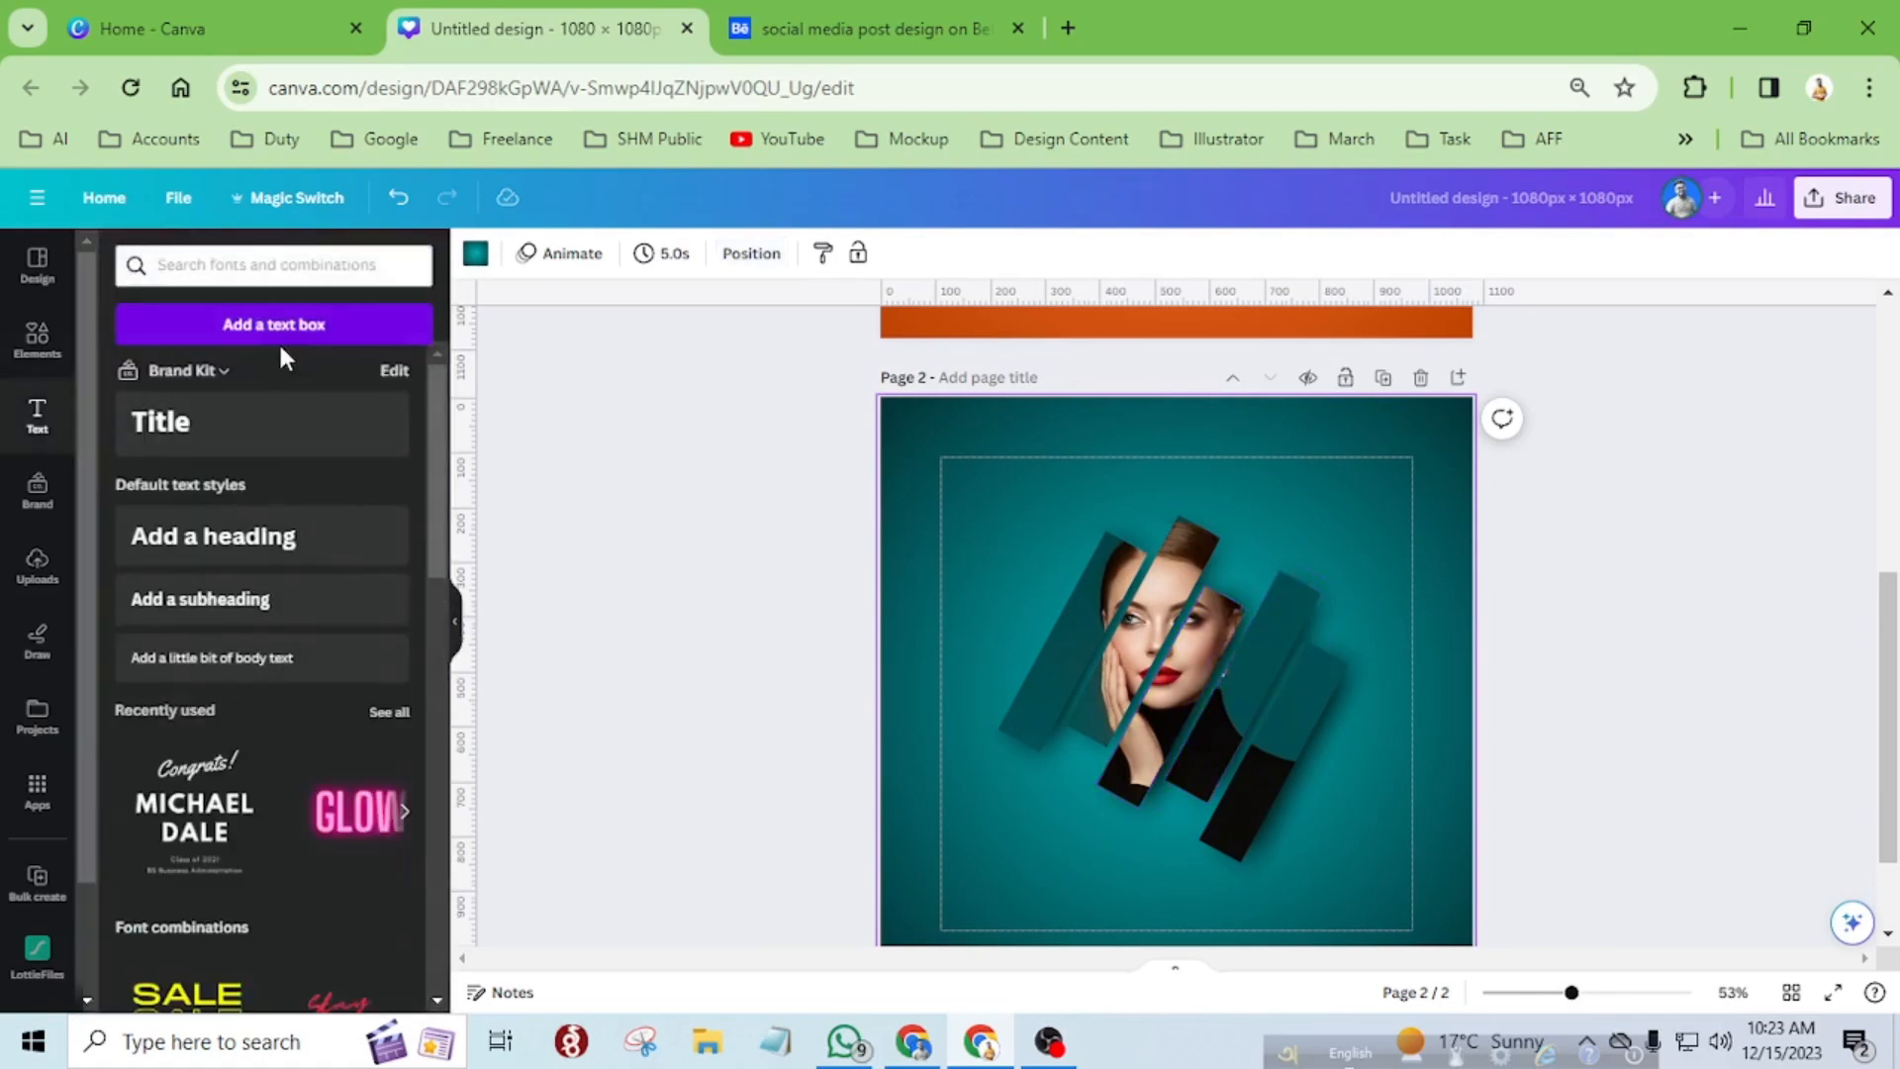
pyautogui.scroll(-15, 340, 618)
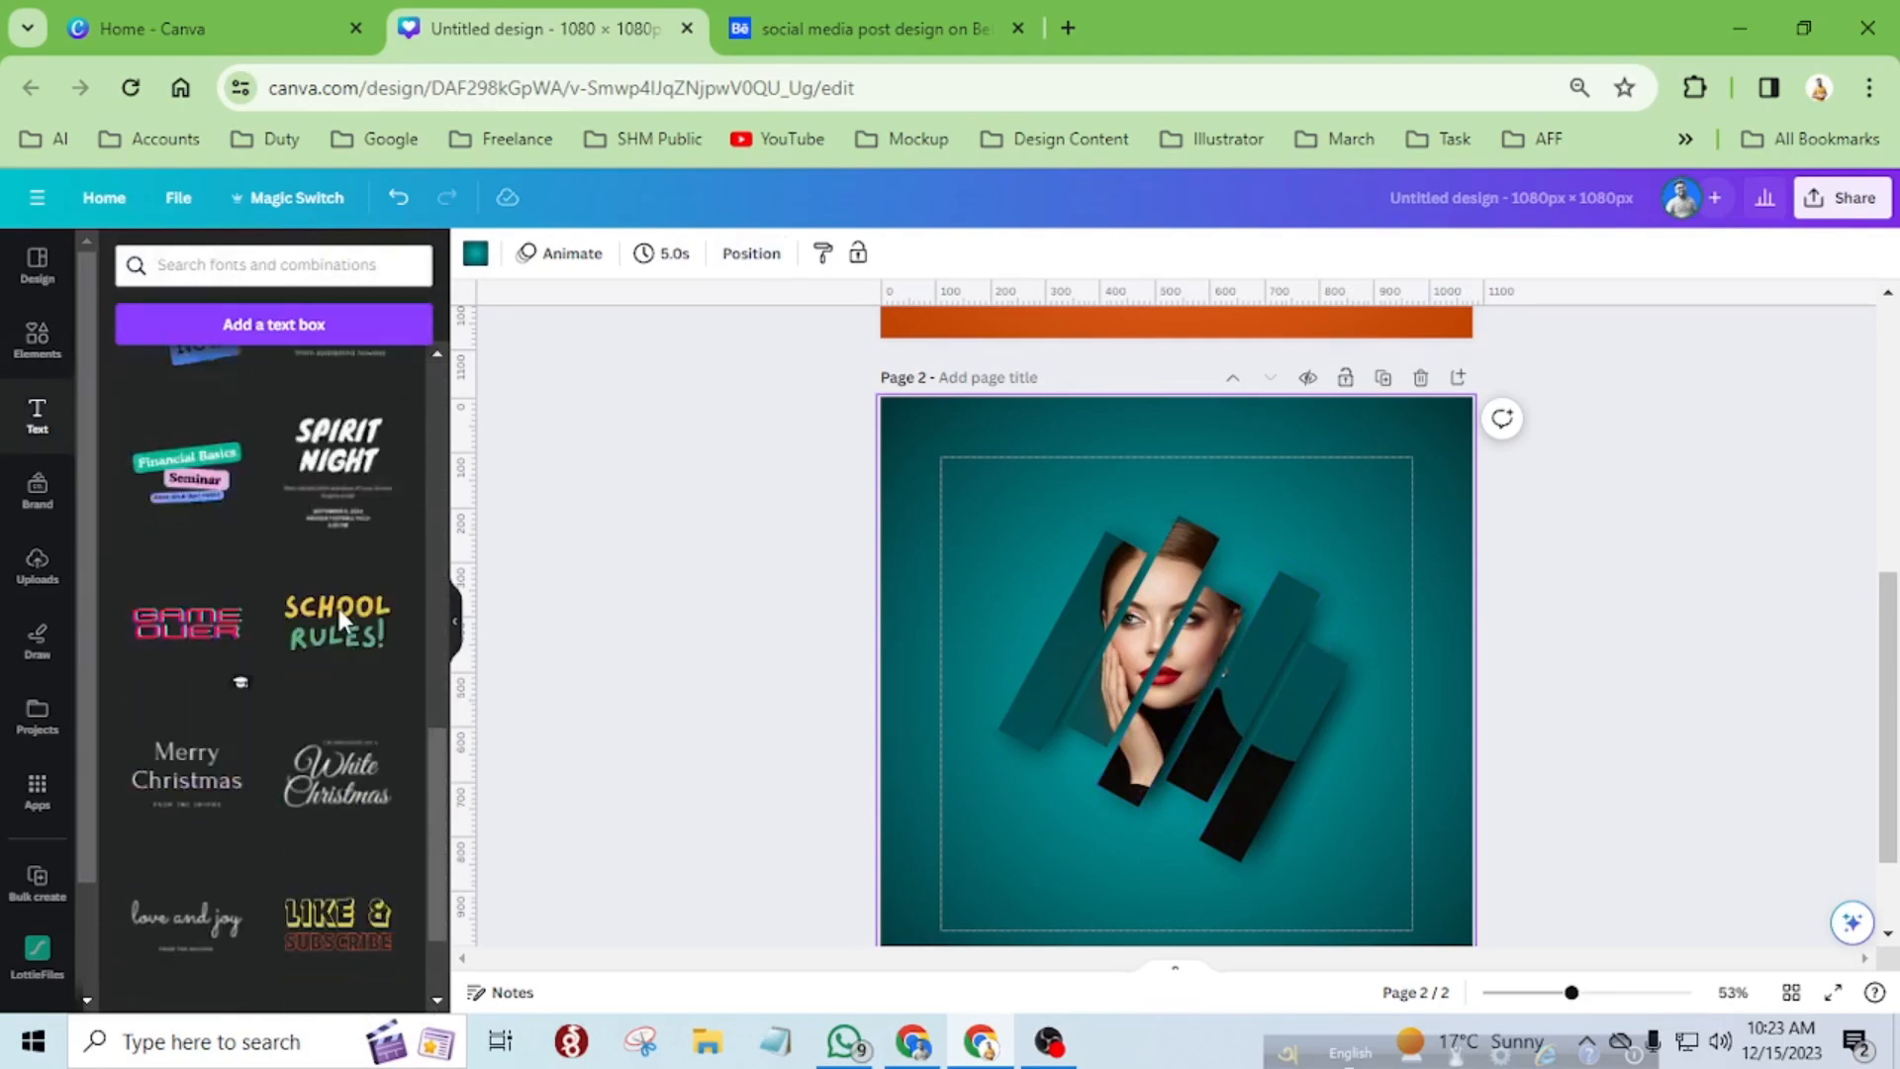
pyautogui.click(37, 412)
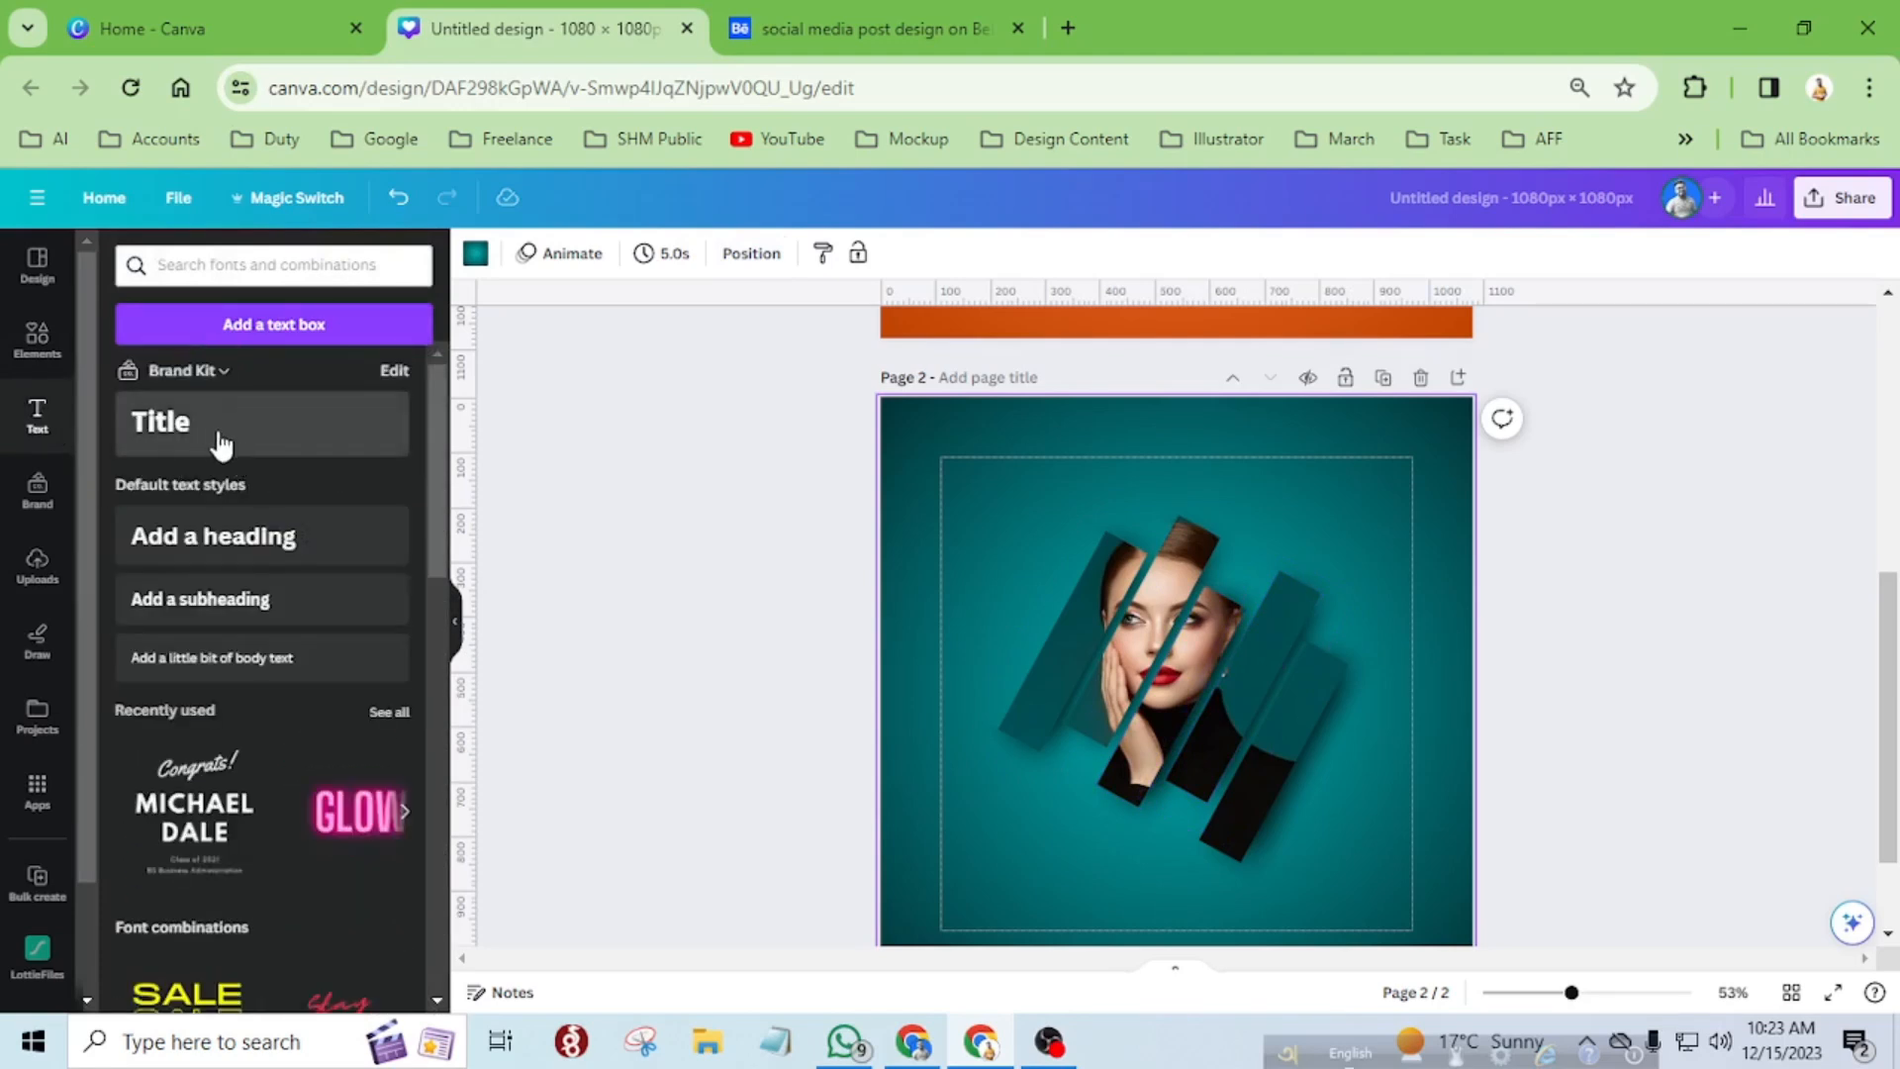
pyautogui.moveTo(211, 442); pyautogui.dragTo(1266, 460)
pyautogui.doubleClick(1183, 461)
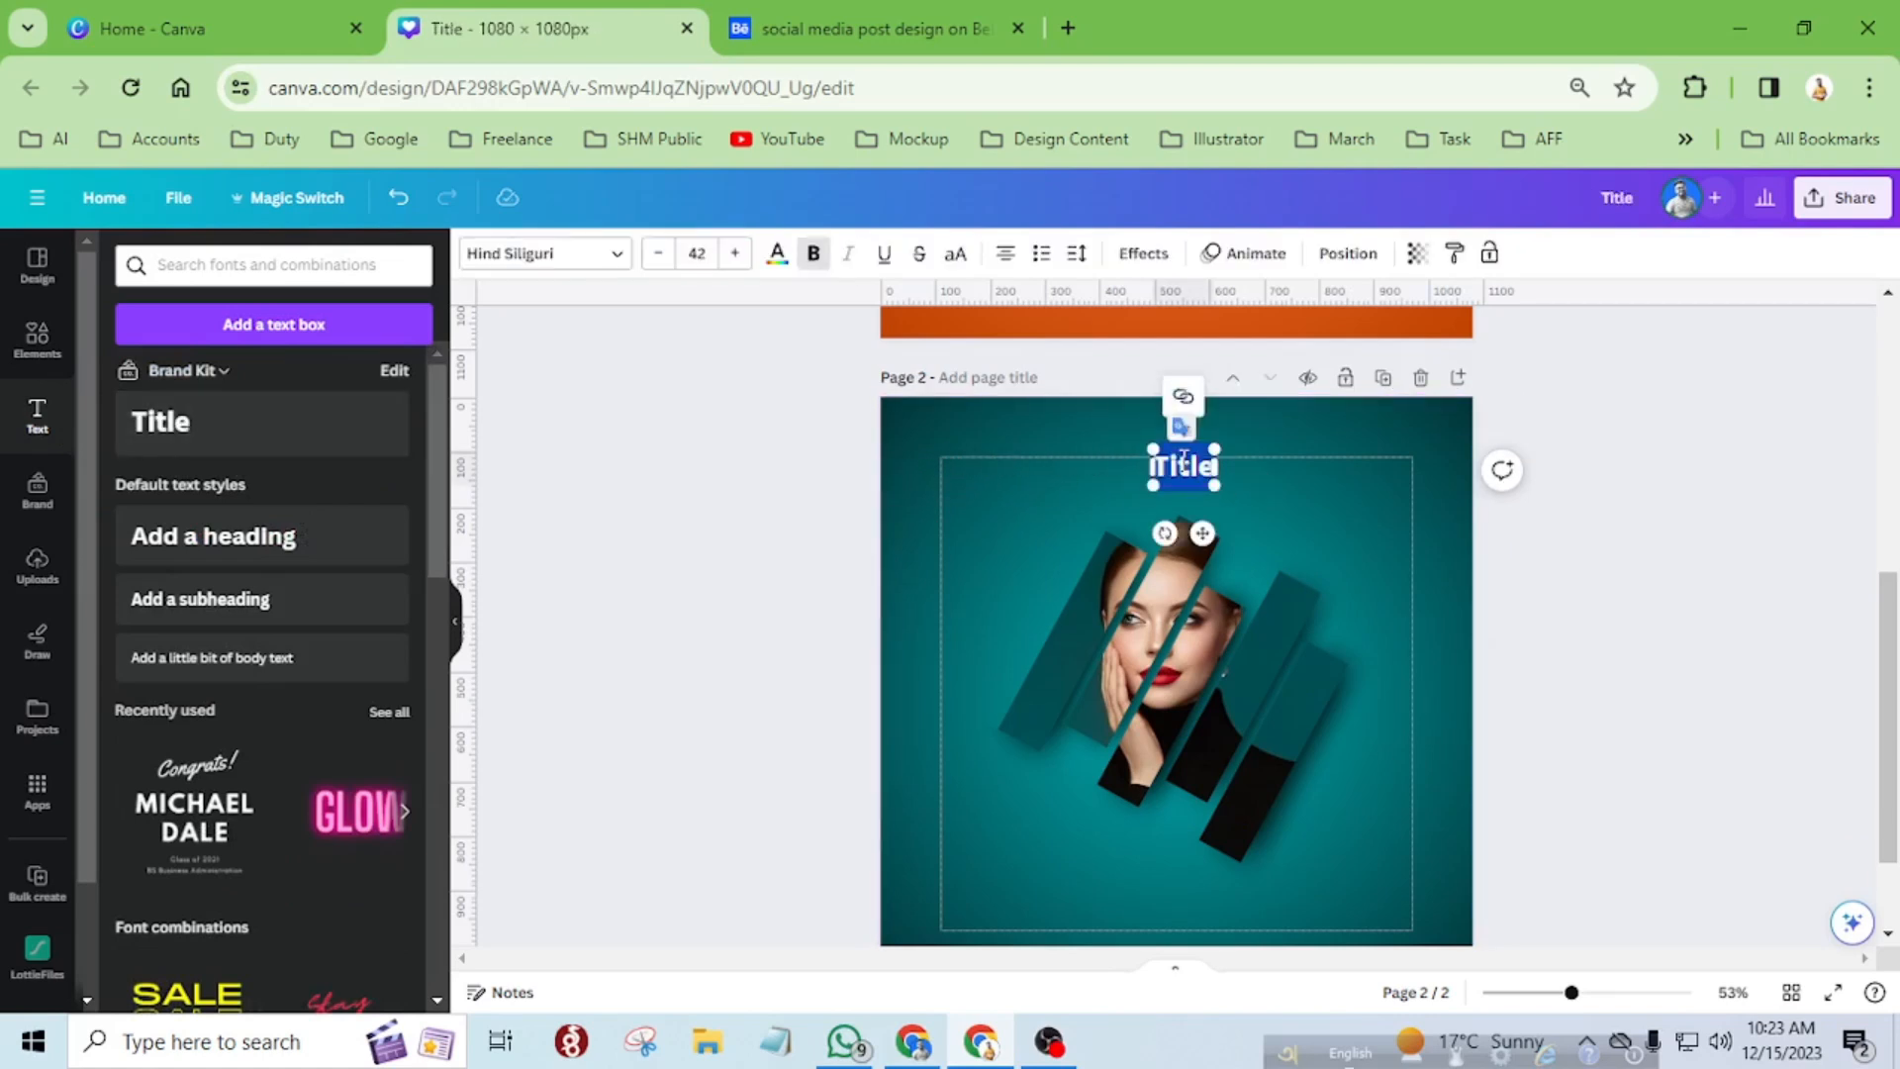
pyautogui.press('BackSpace')
pyautogui.write('Beauty')
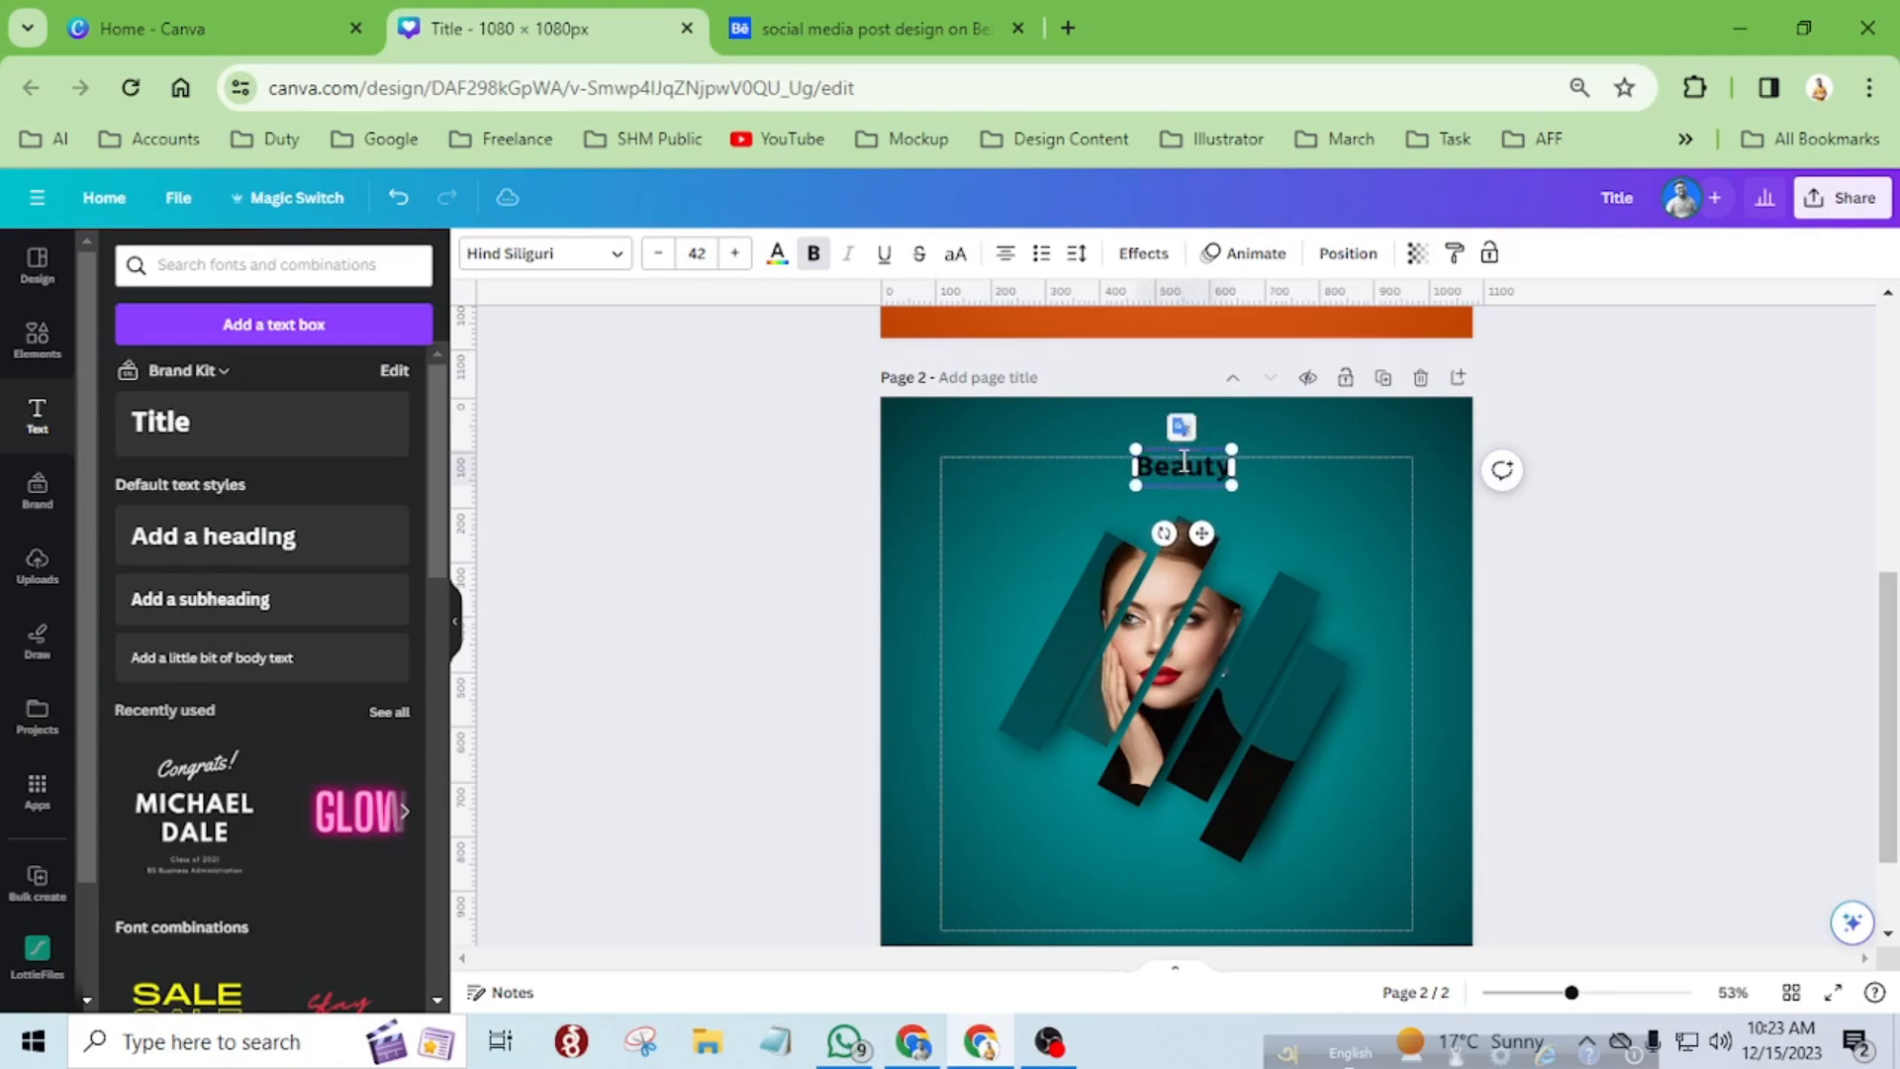
pyautogui.write(' Sp')
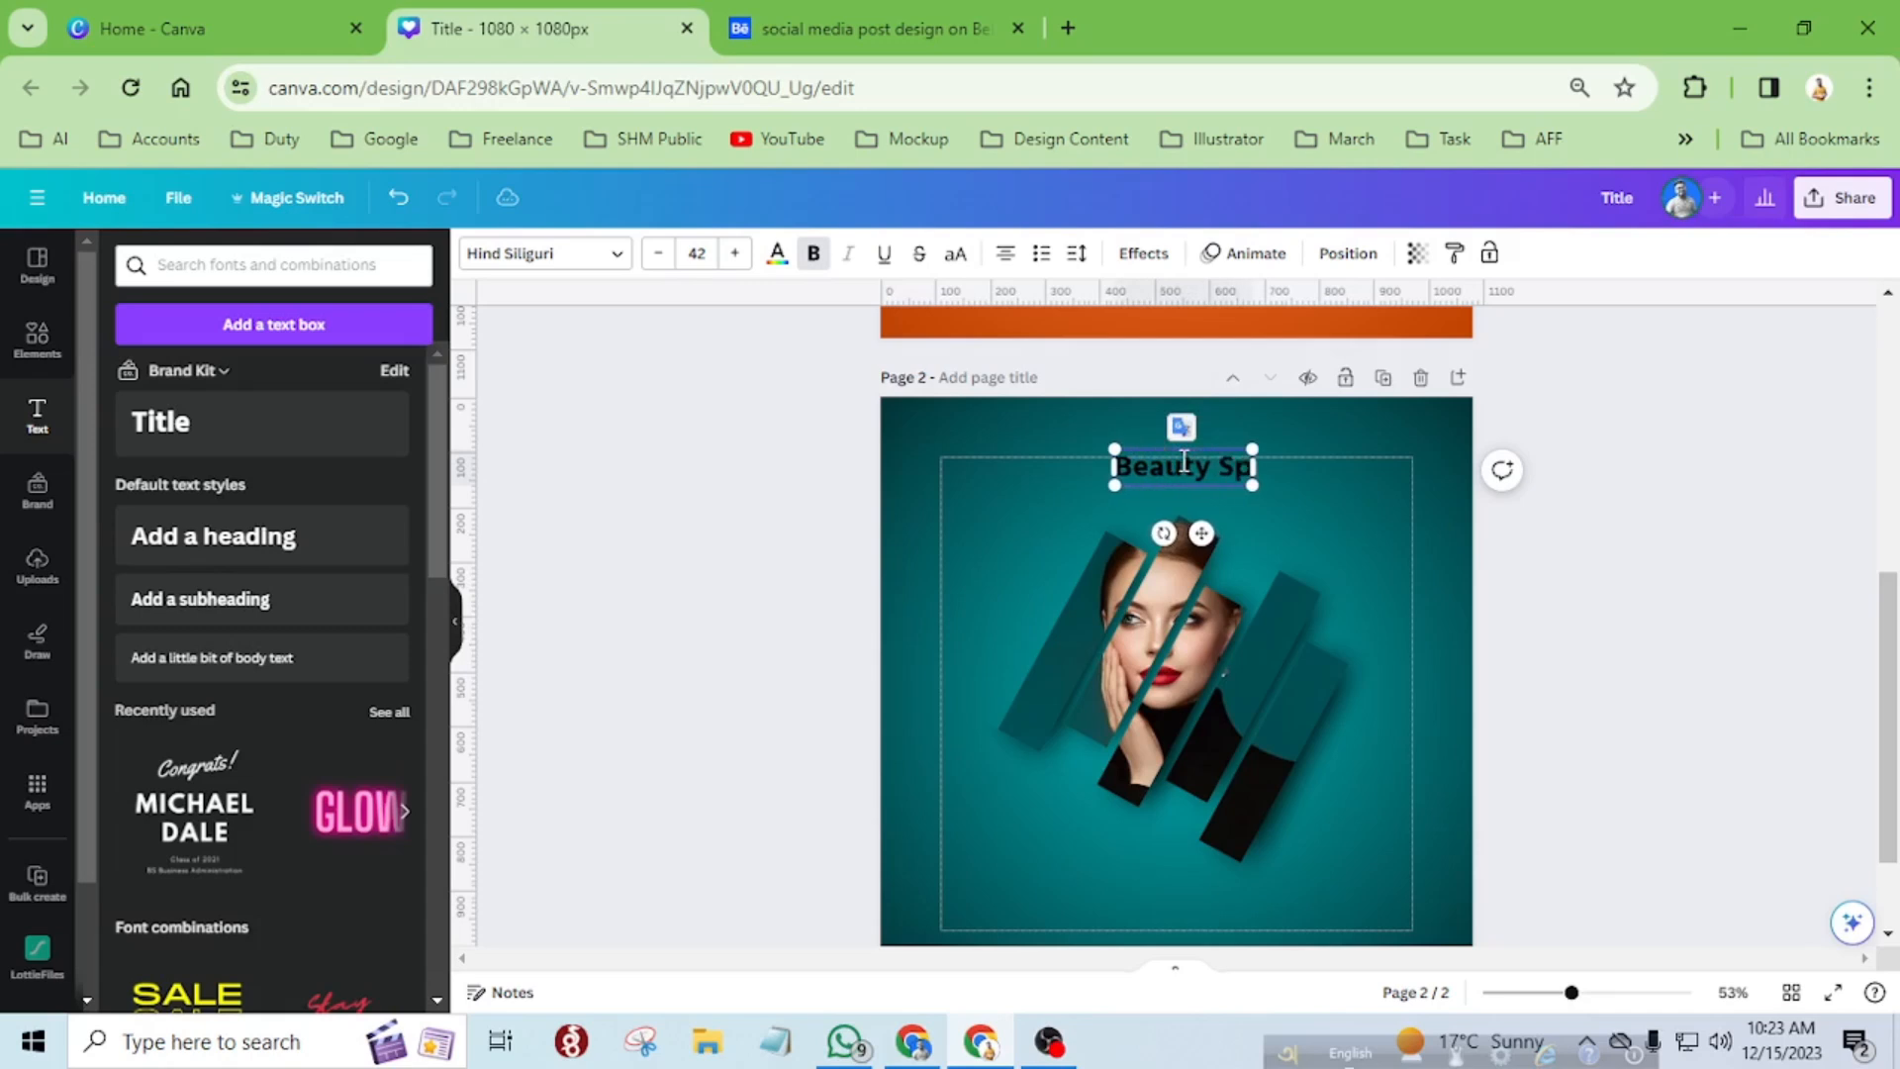
pyautogui.write('eaks')
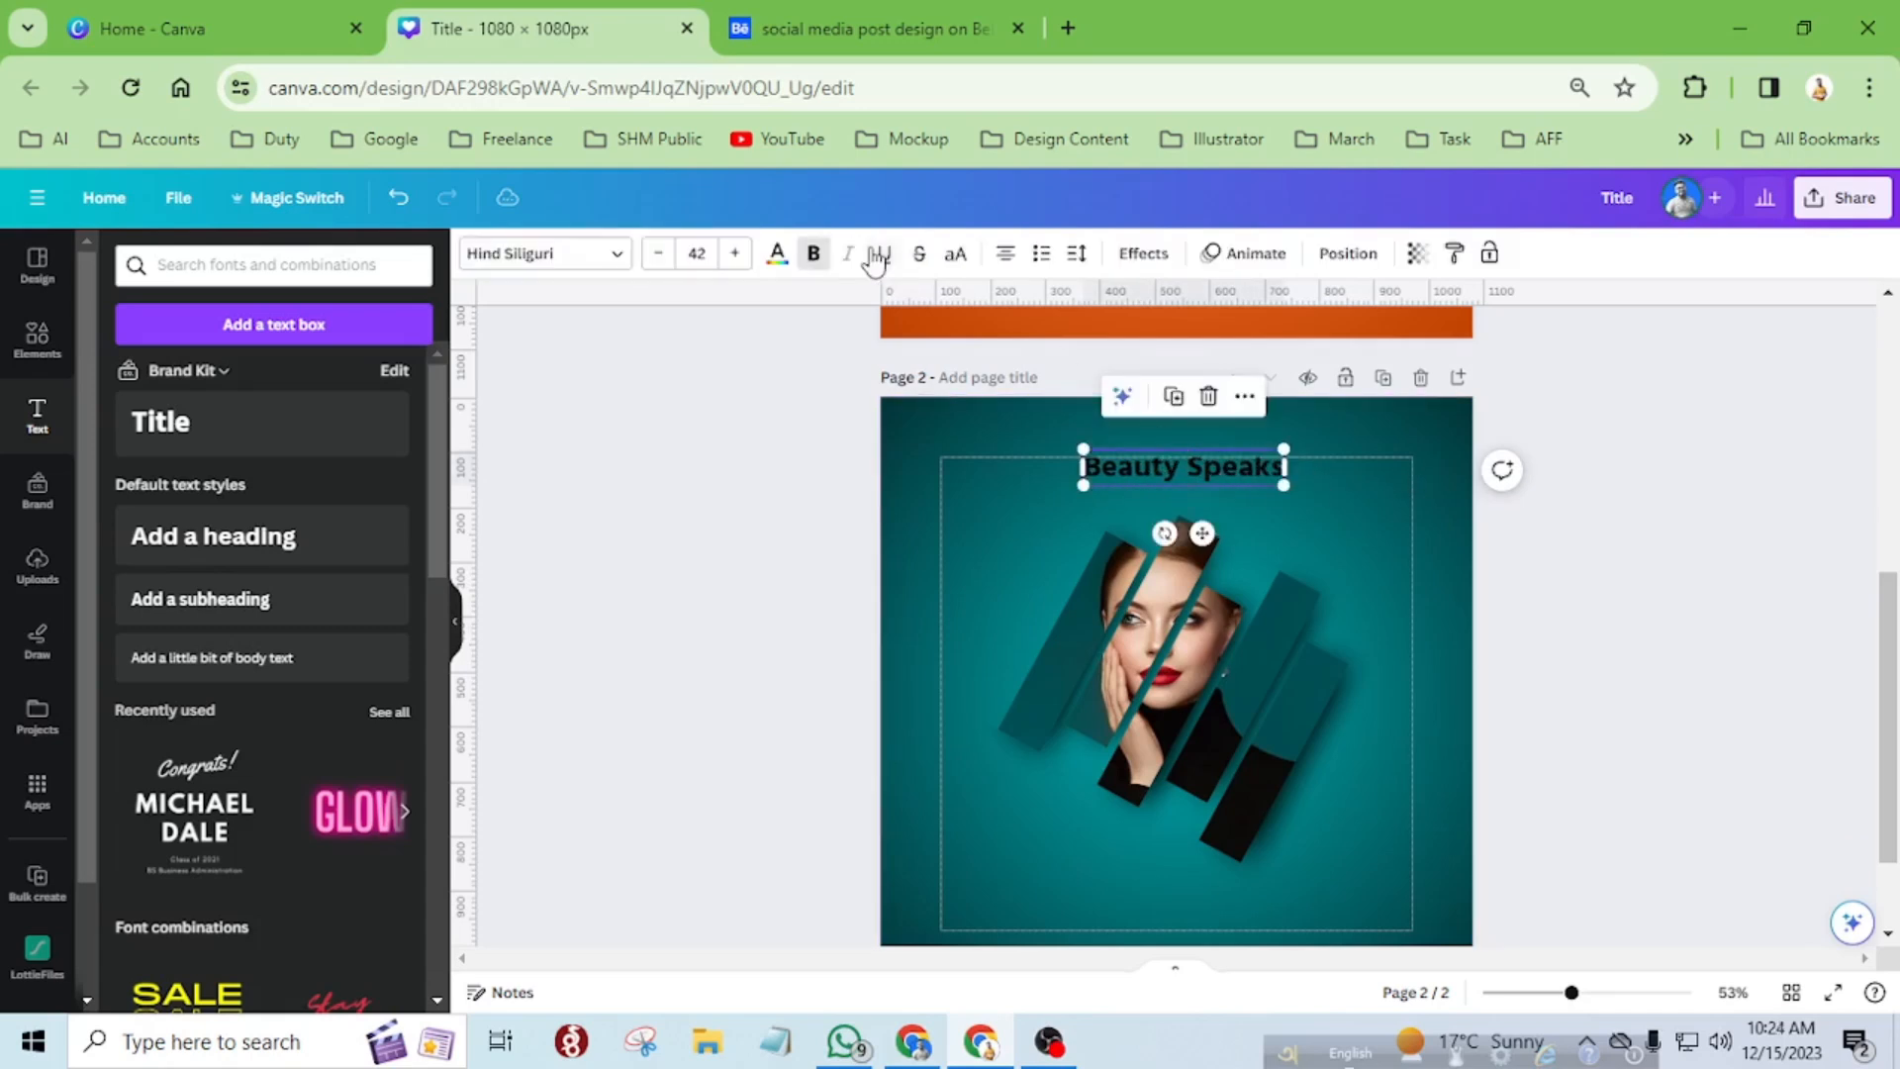
# Set the text colour of the "Beauty Speaks" title to white.
pyautogui.click(777, 256)
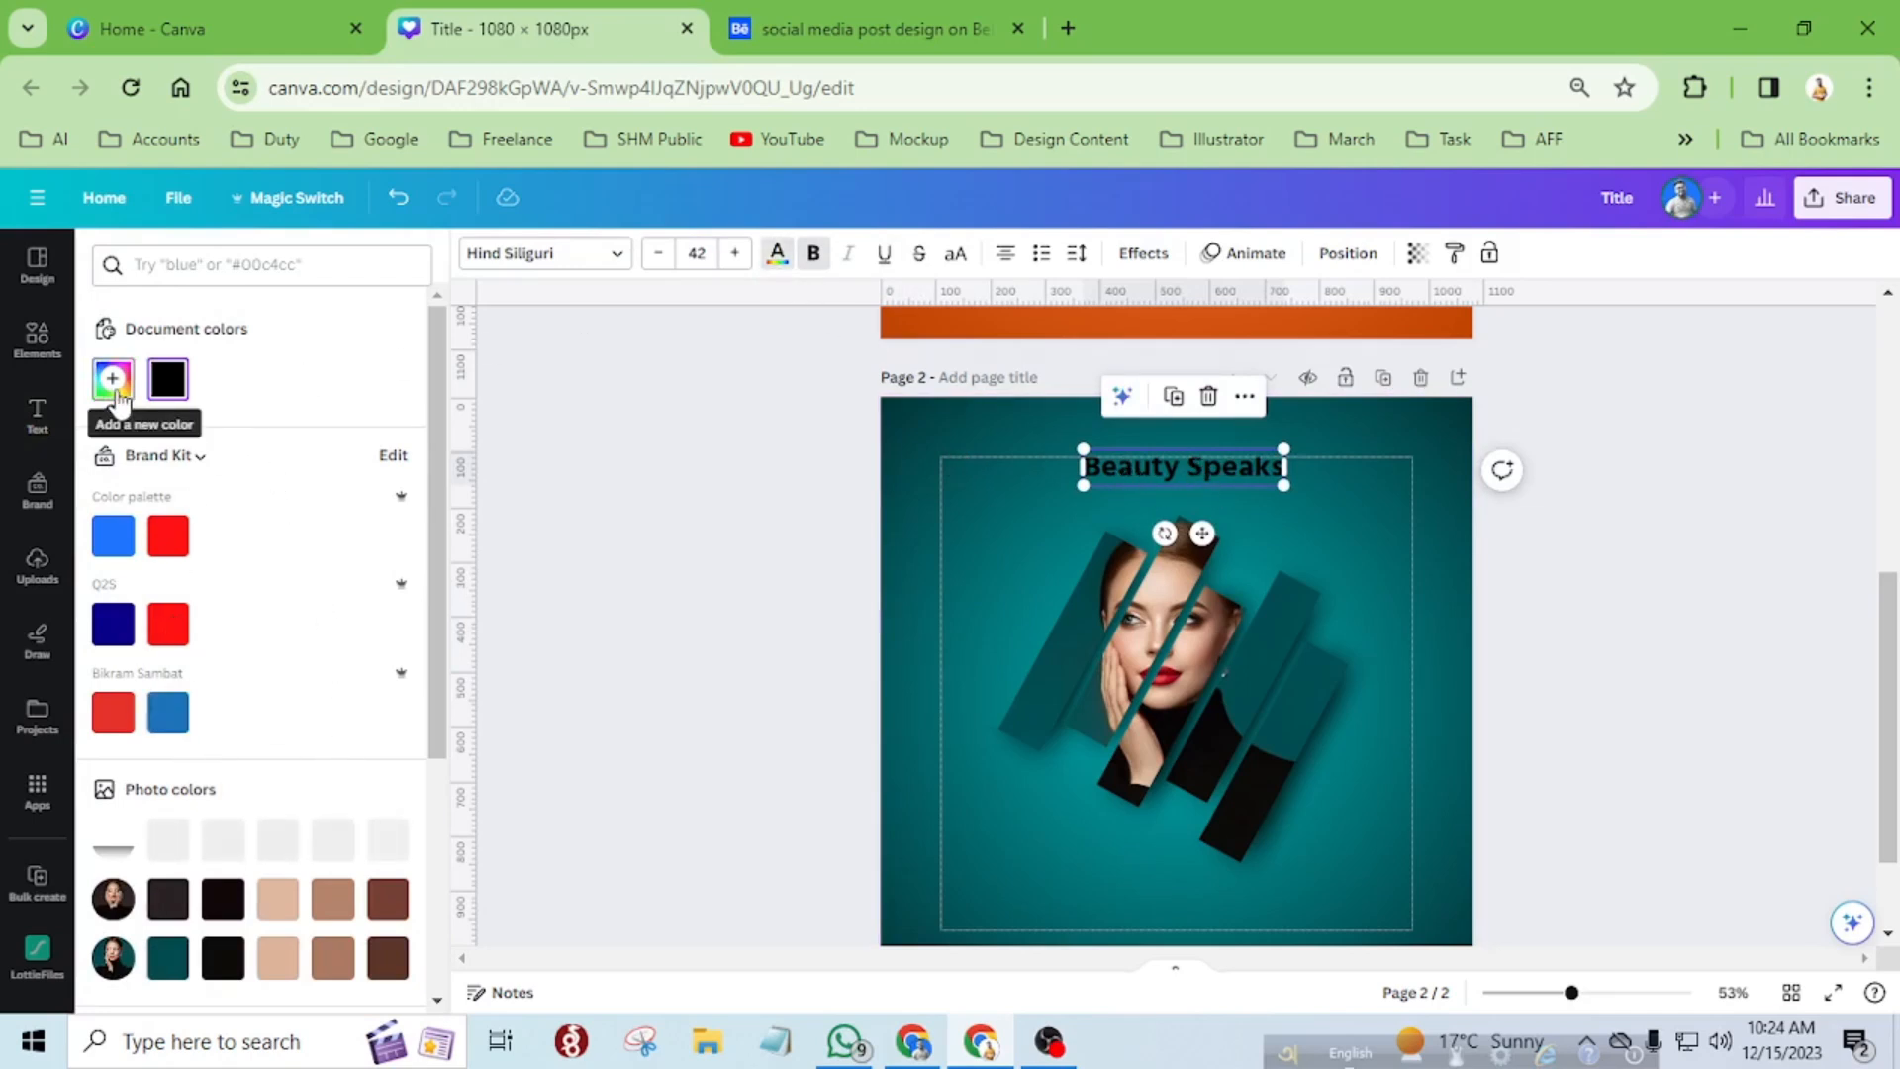
pyautogui.scroll(-4, 342, 610)
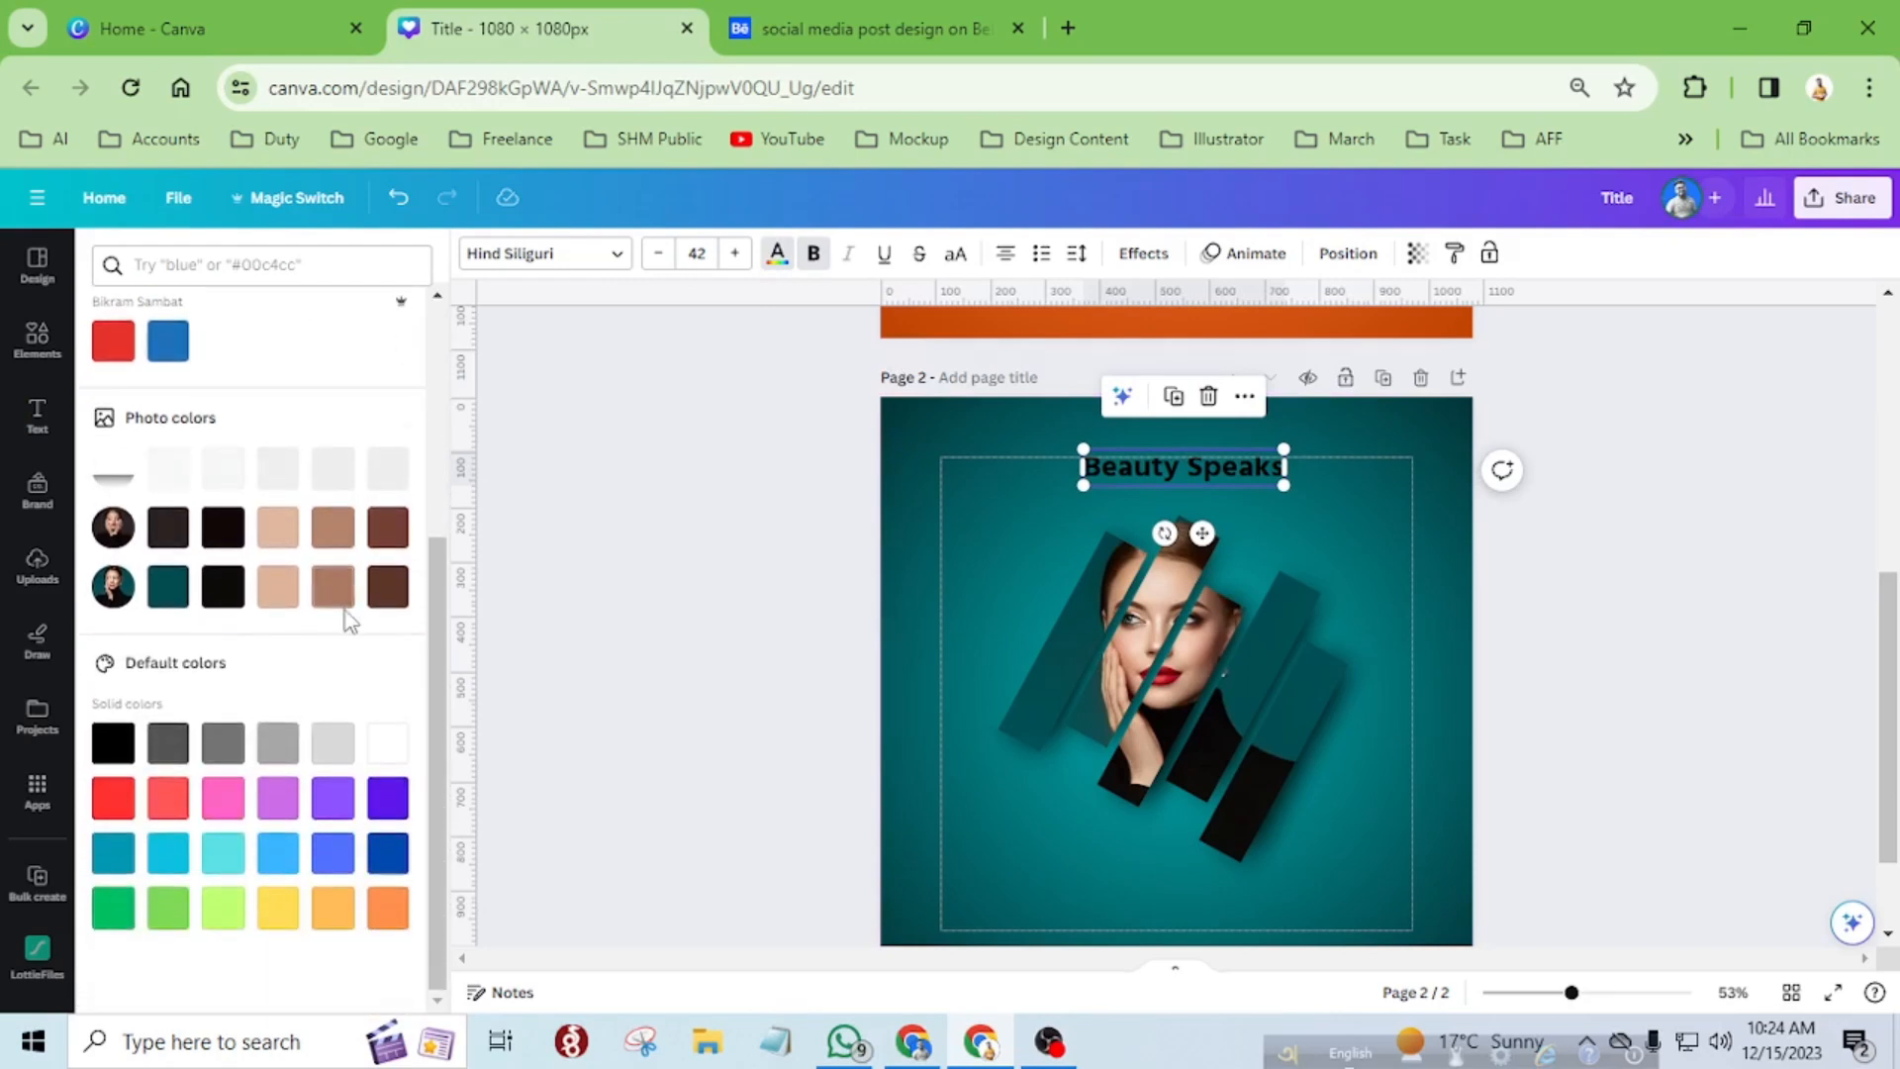
pyautogui.click(390, 744)
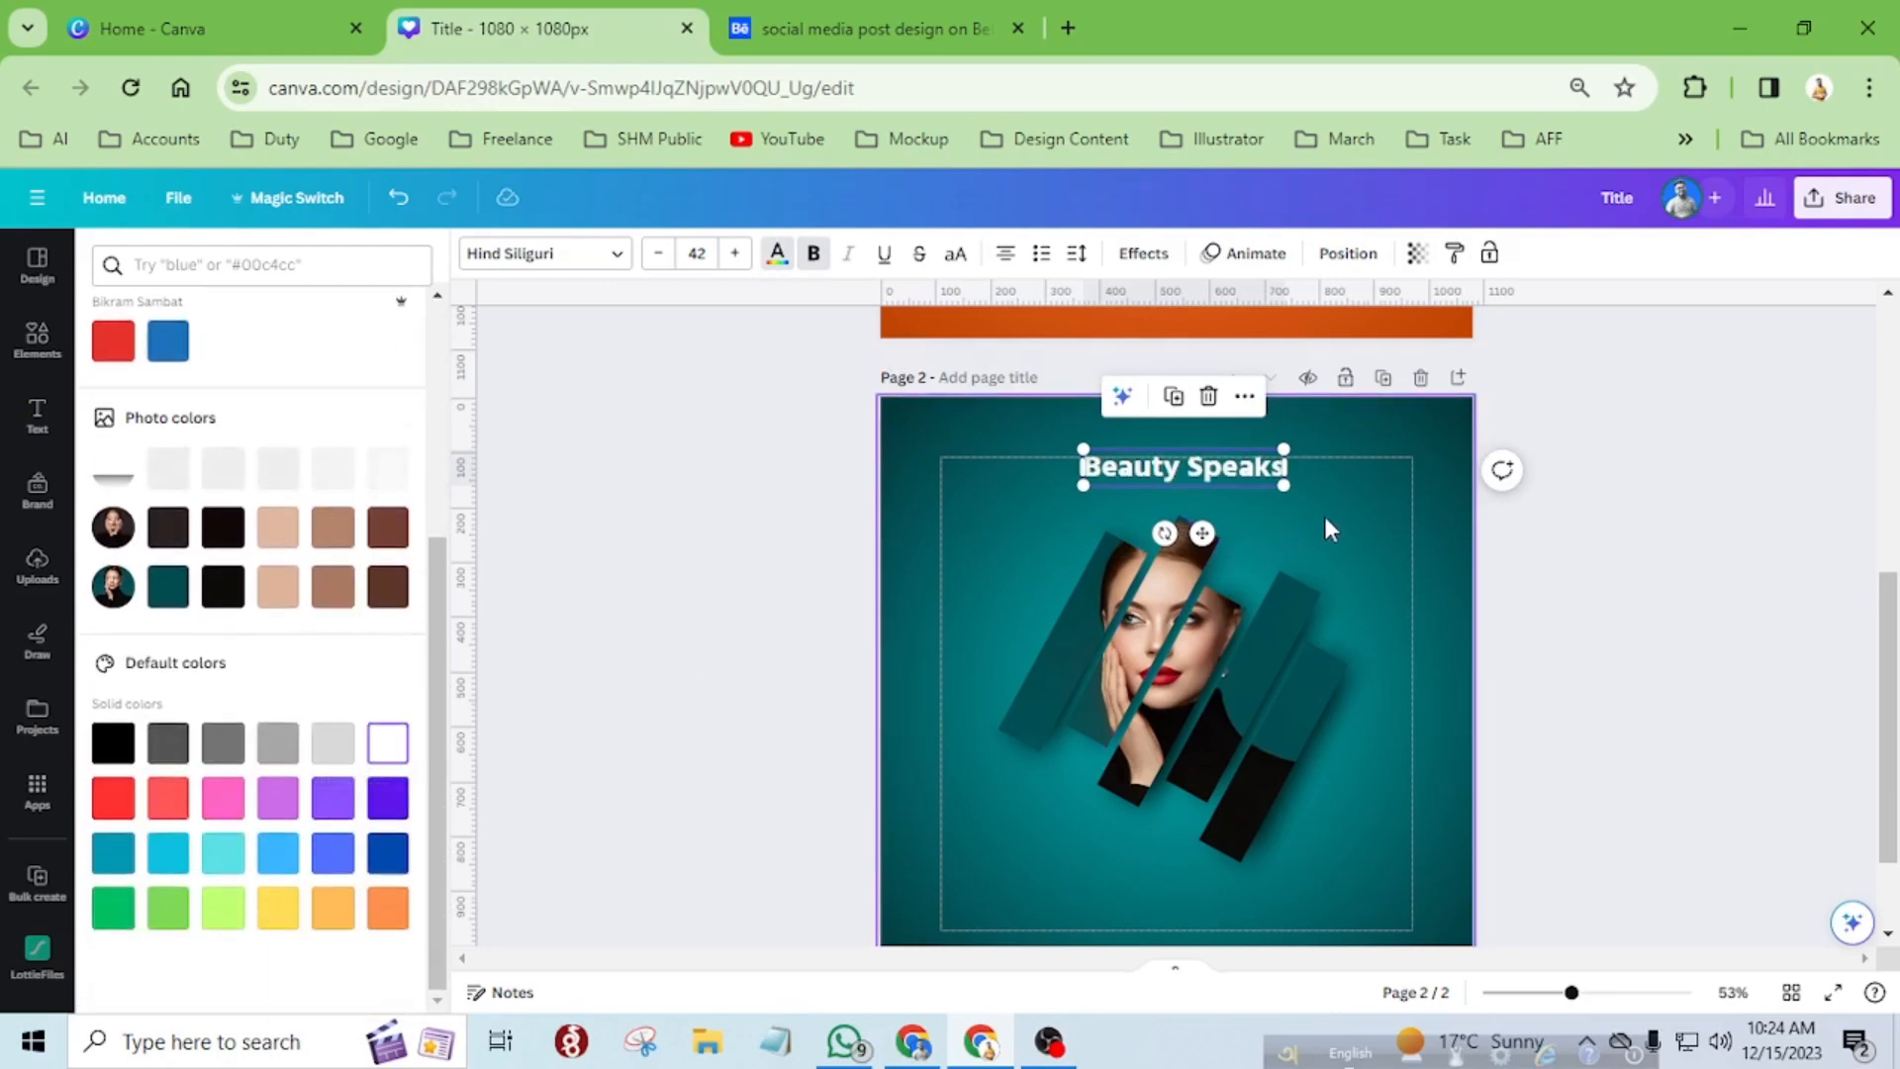
# Set the title's font to Poppins, keep it bold and make it all uppercase.
pyautogui.click(598, 265)
pyautogui.click(156, 314)
pyautogui.write('pop')
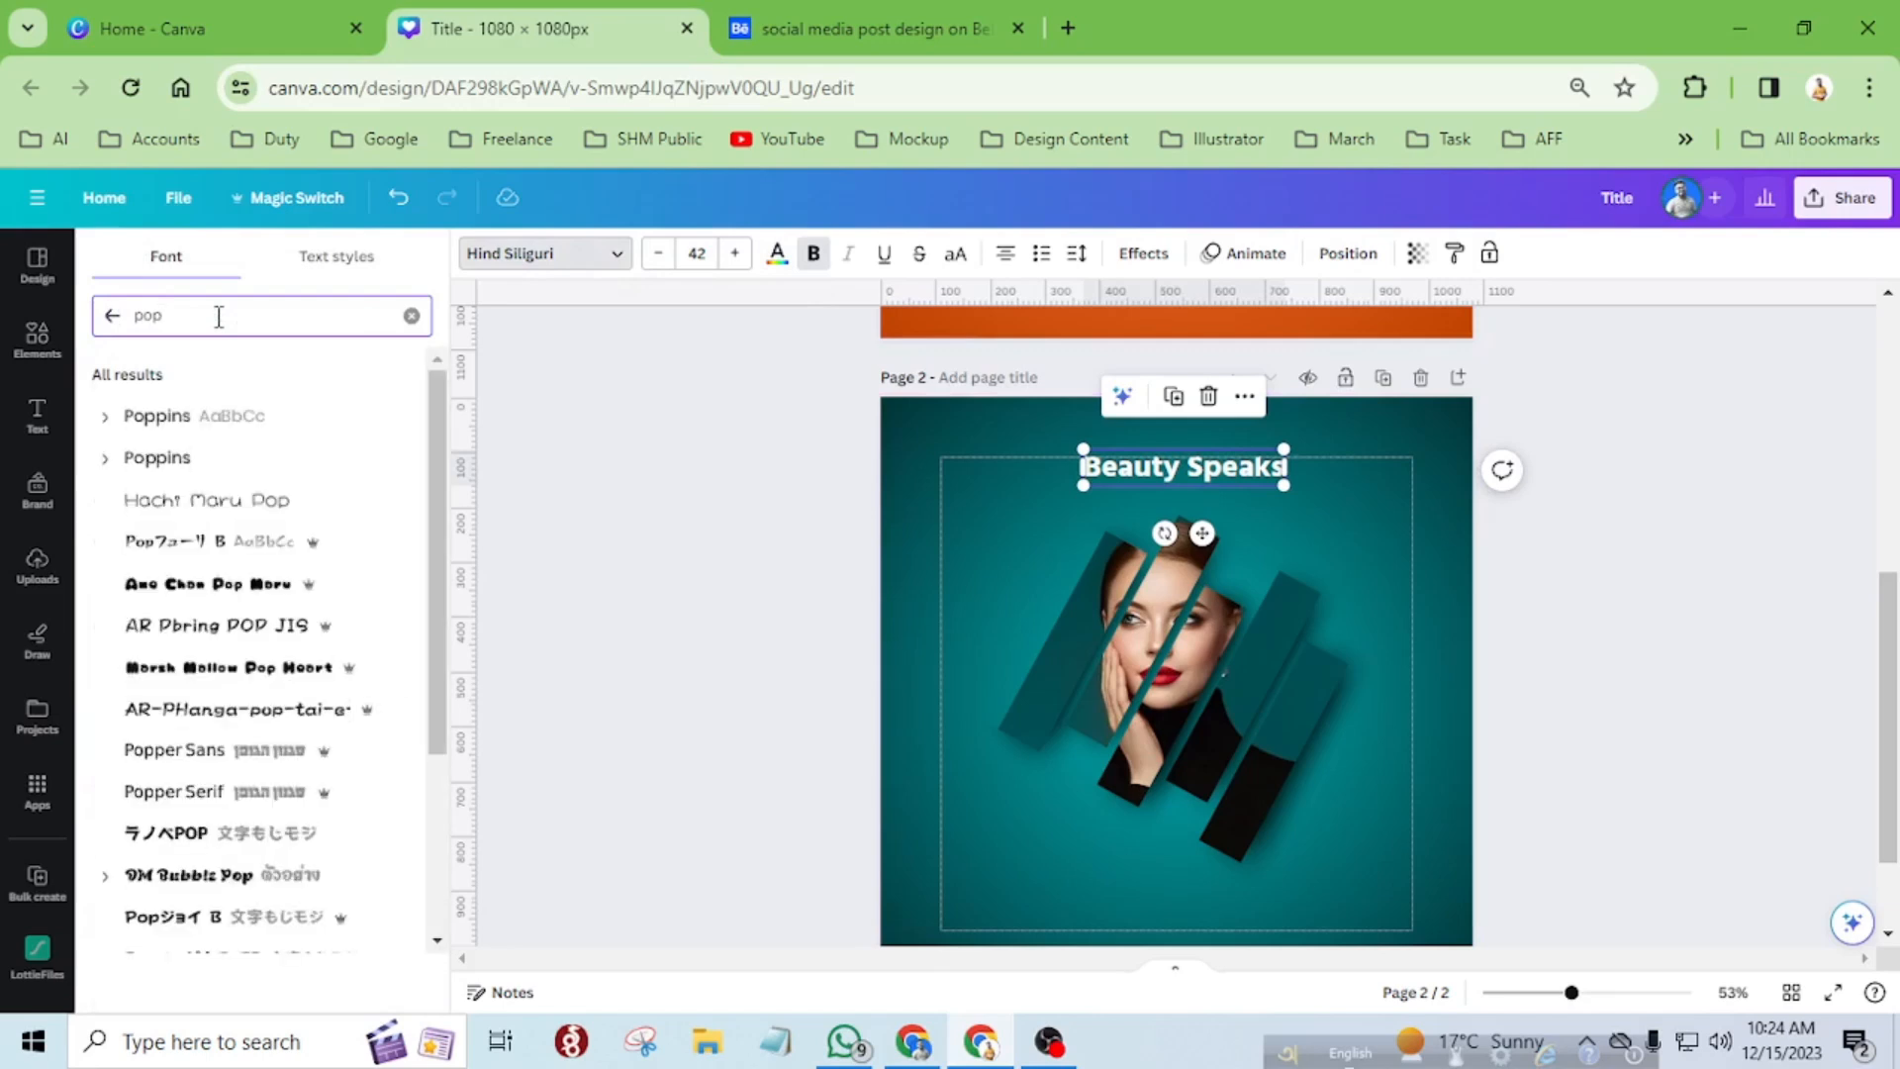
pyautogui.click(166, 426)
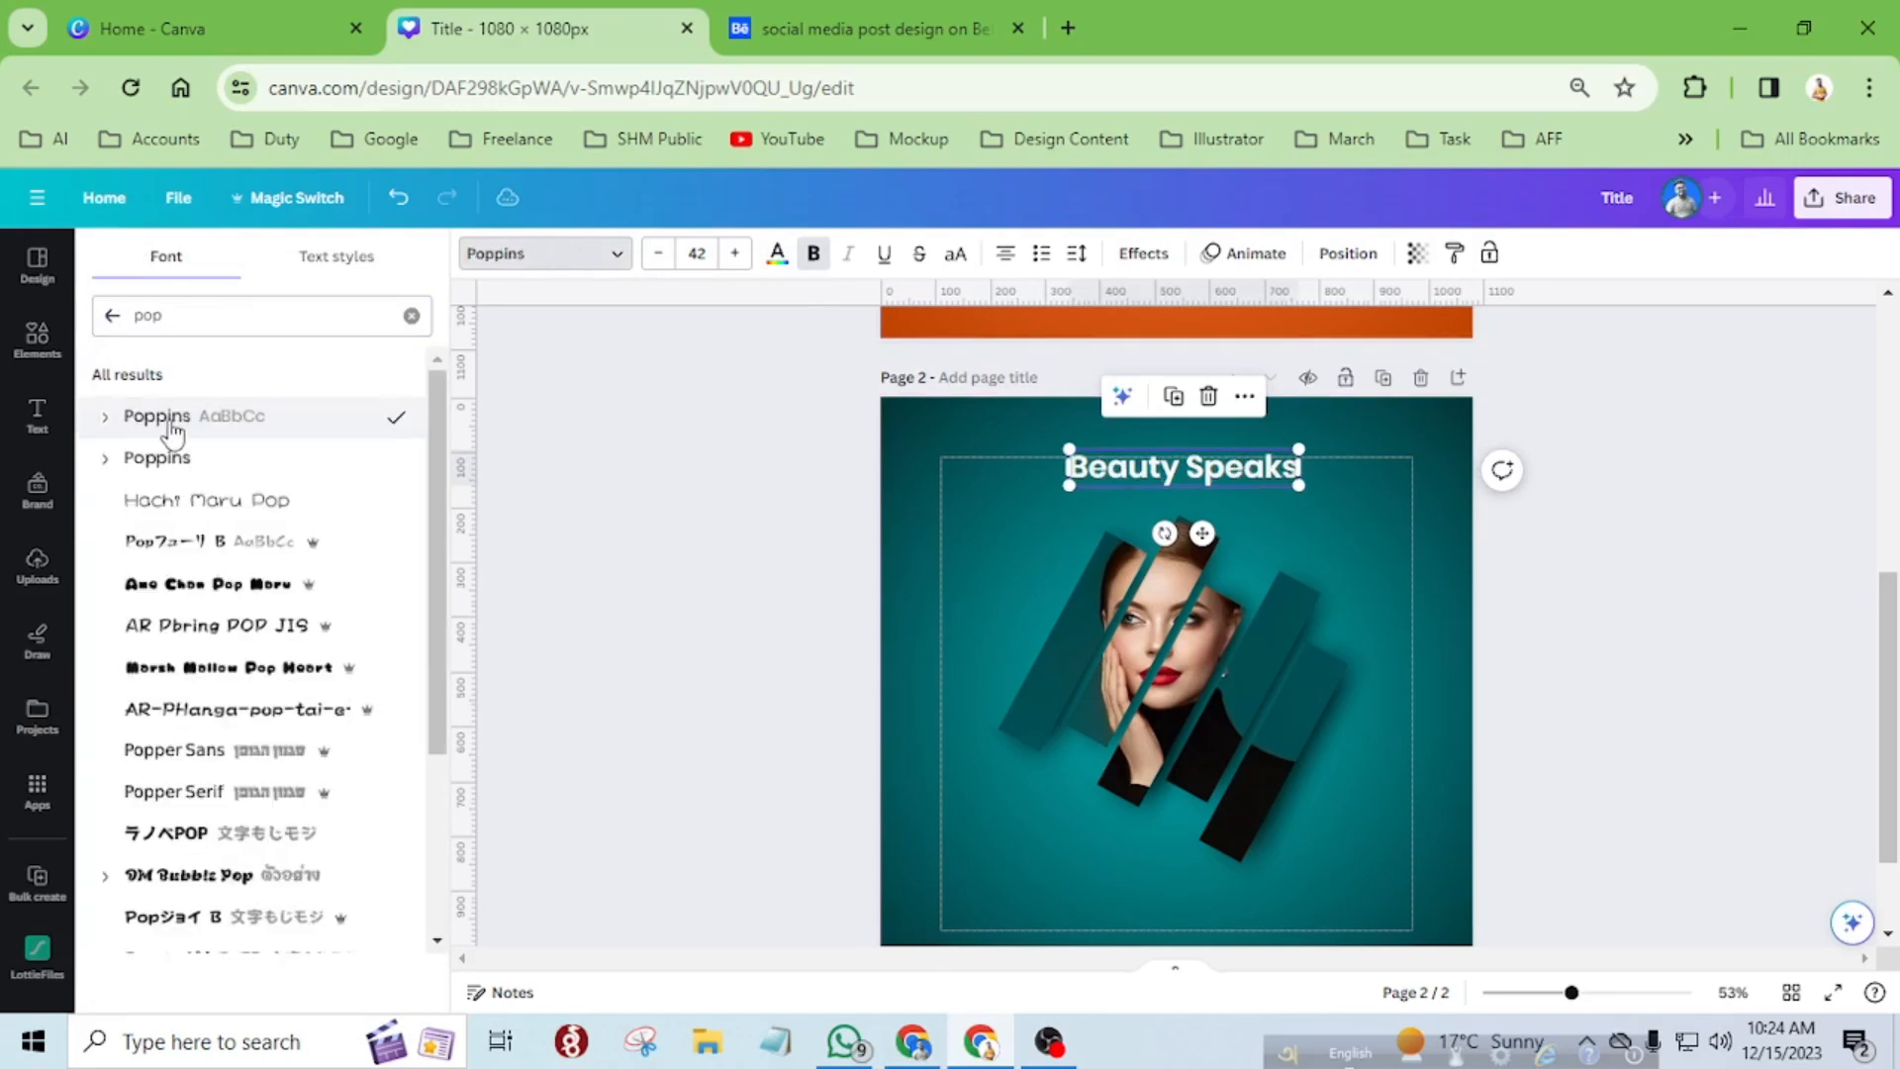
pyautogui.click(814, 256)
pyautogui.click(815, 259)
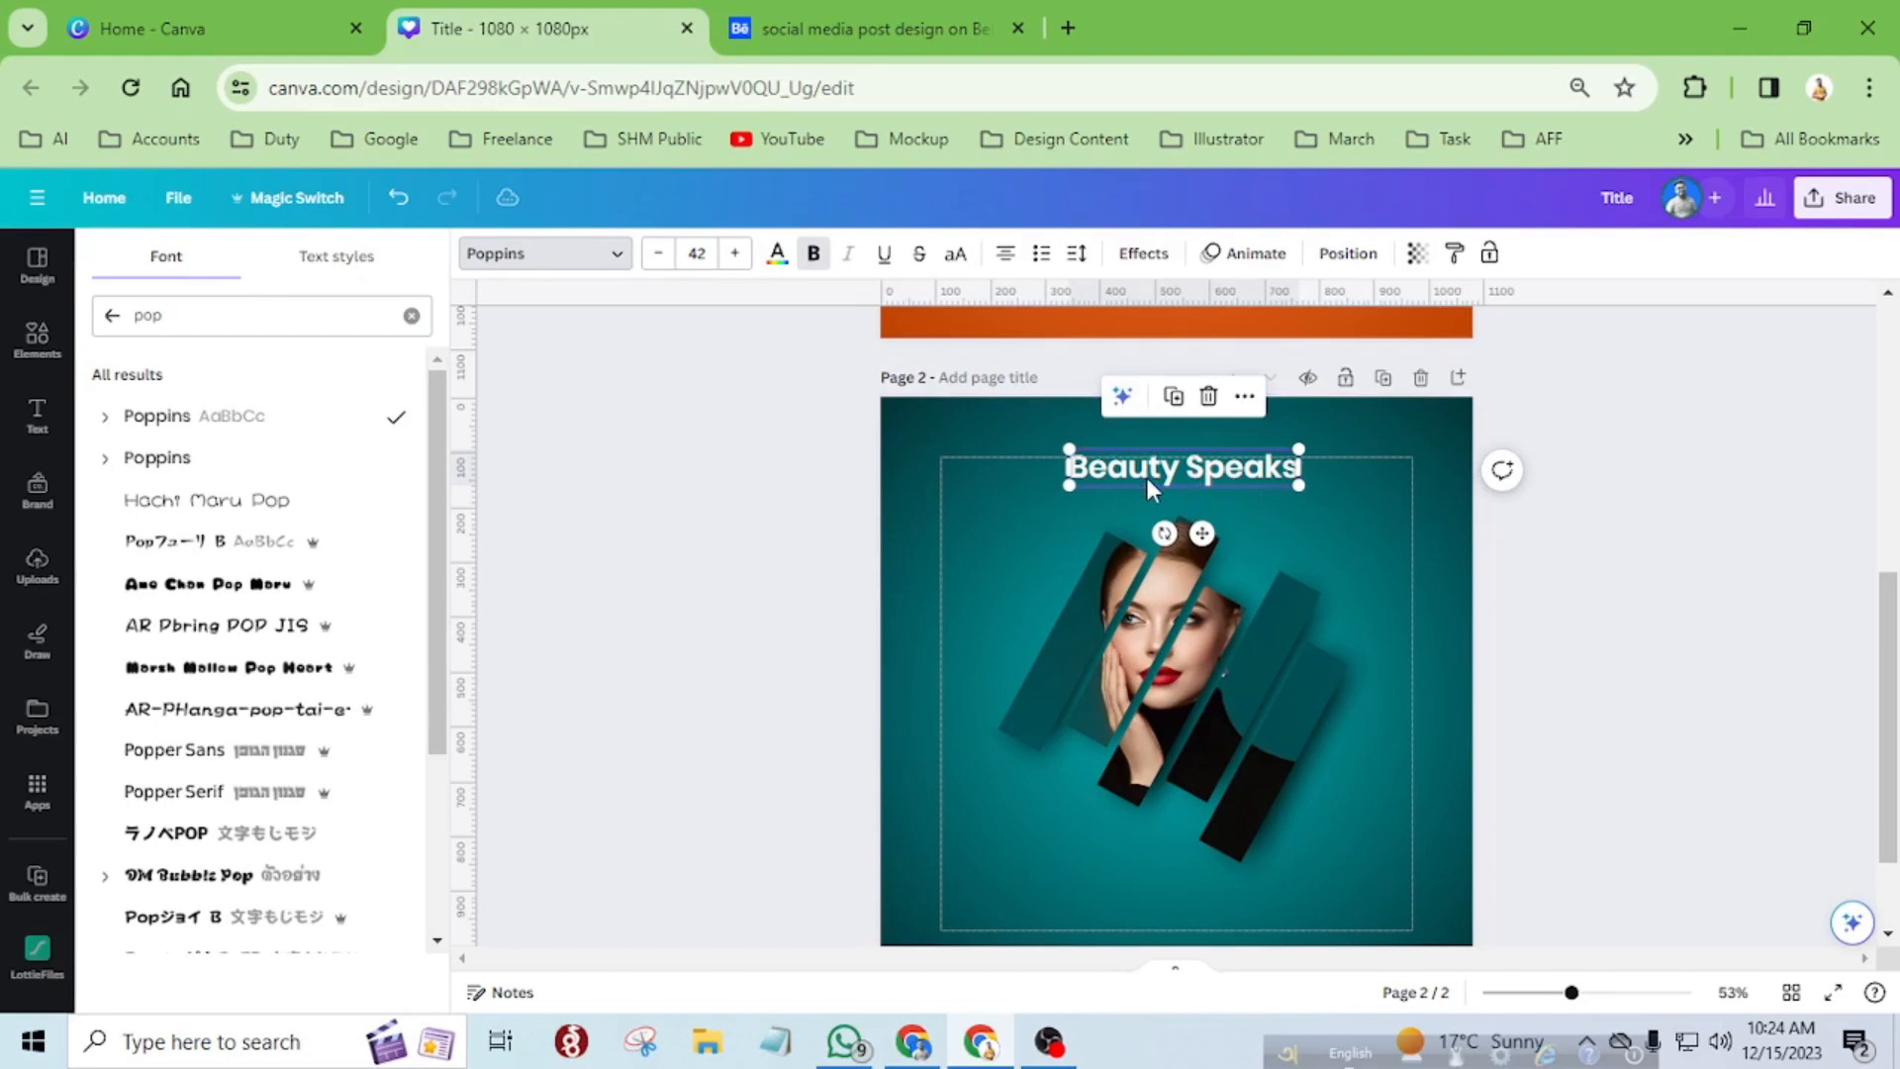
pyautogui.click(955, 254)
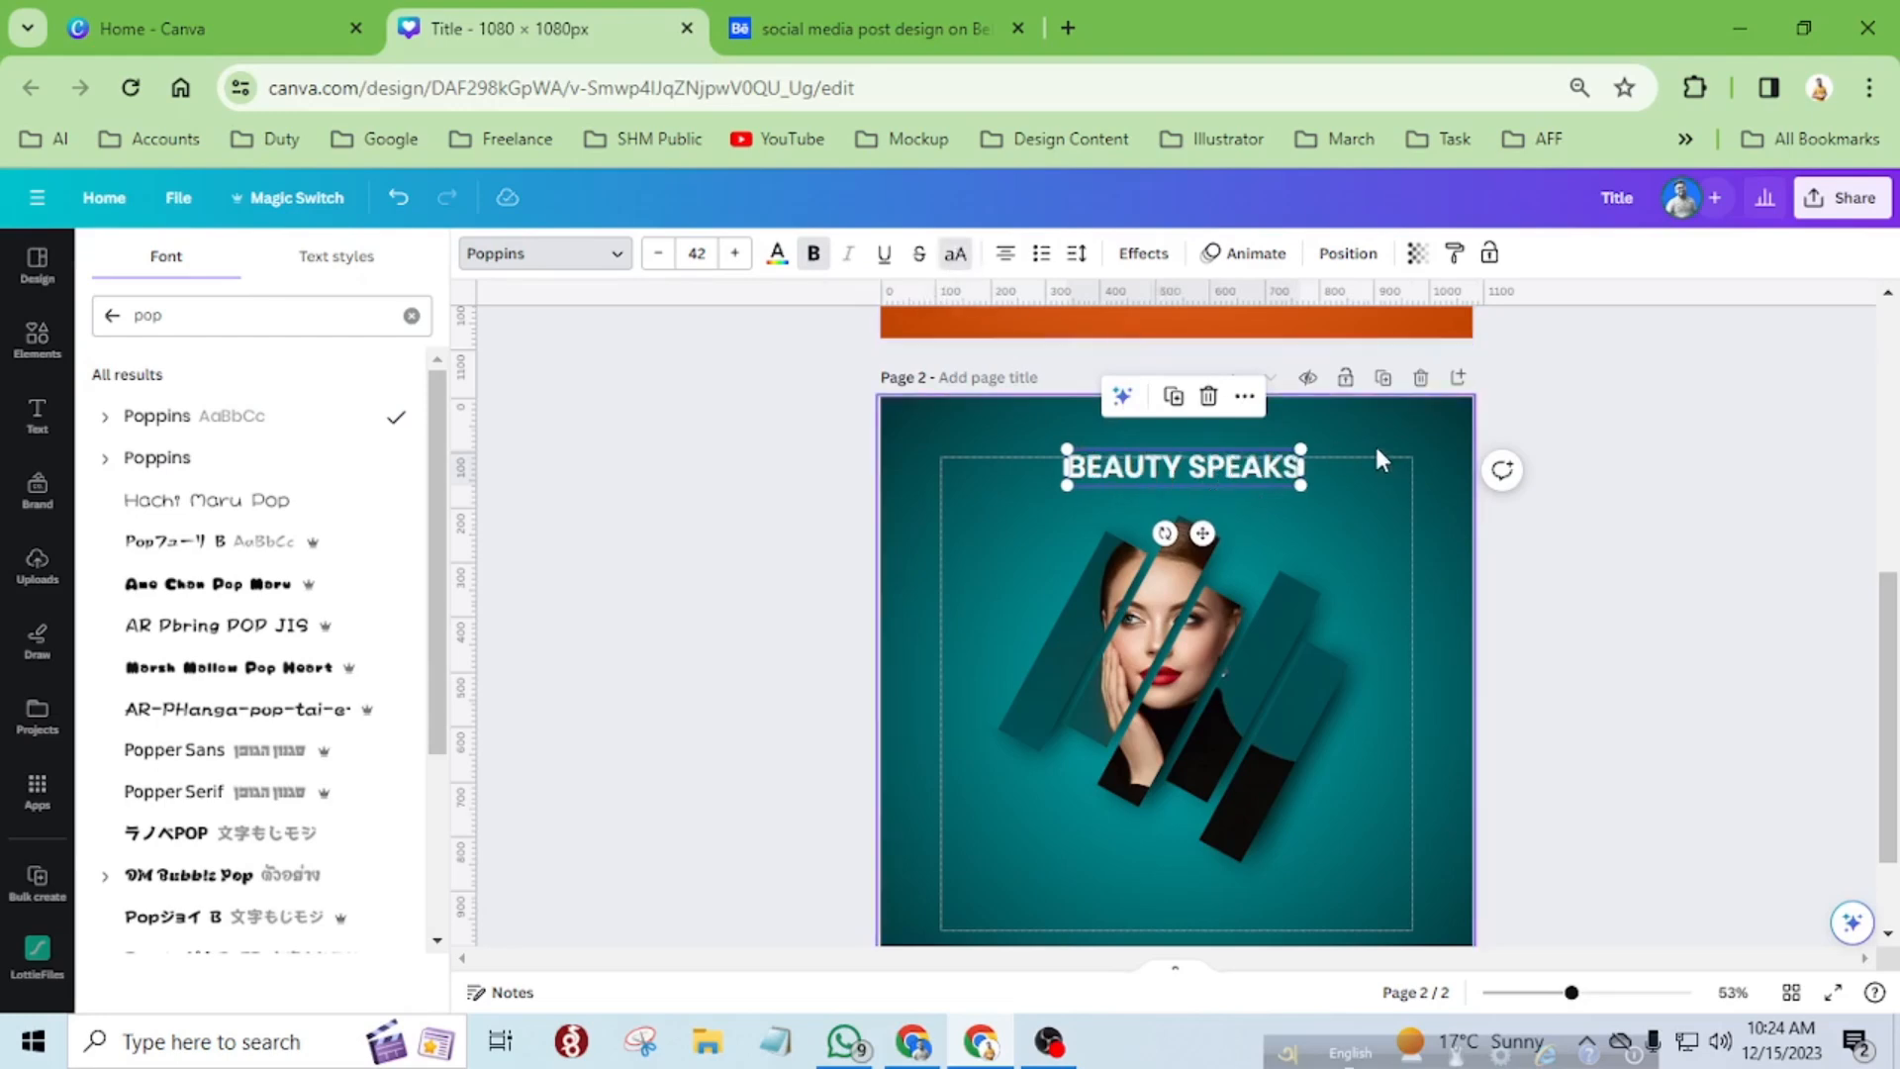
# Enlarge the "BEAUTY SPEAKS" title to a font size of about 57.9 and recentre it above the portrait strips.
pyautogui.hotkey('ctrl', '+')
pyautogui.hotkey('ctrl', '+')
pyautogui.hotkey('ctrl', '+')
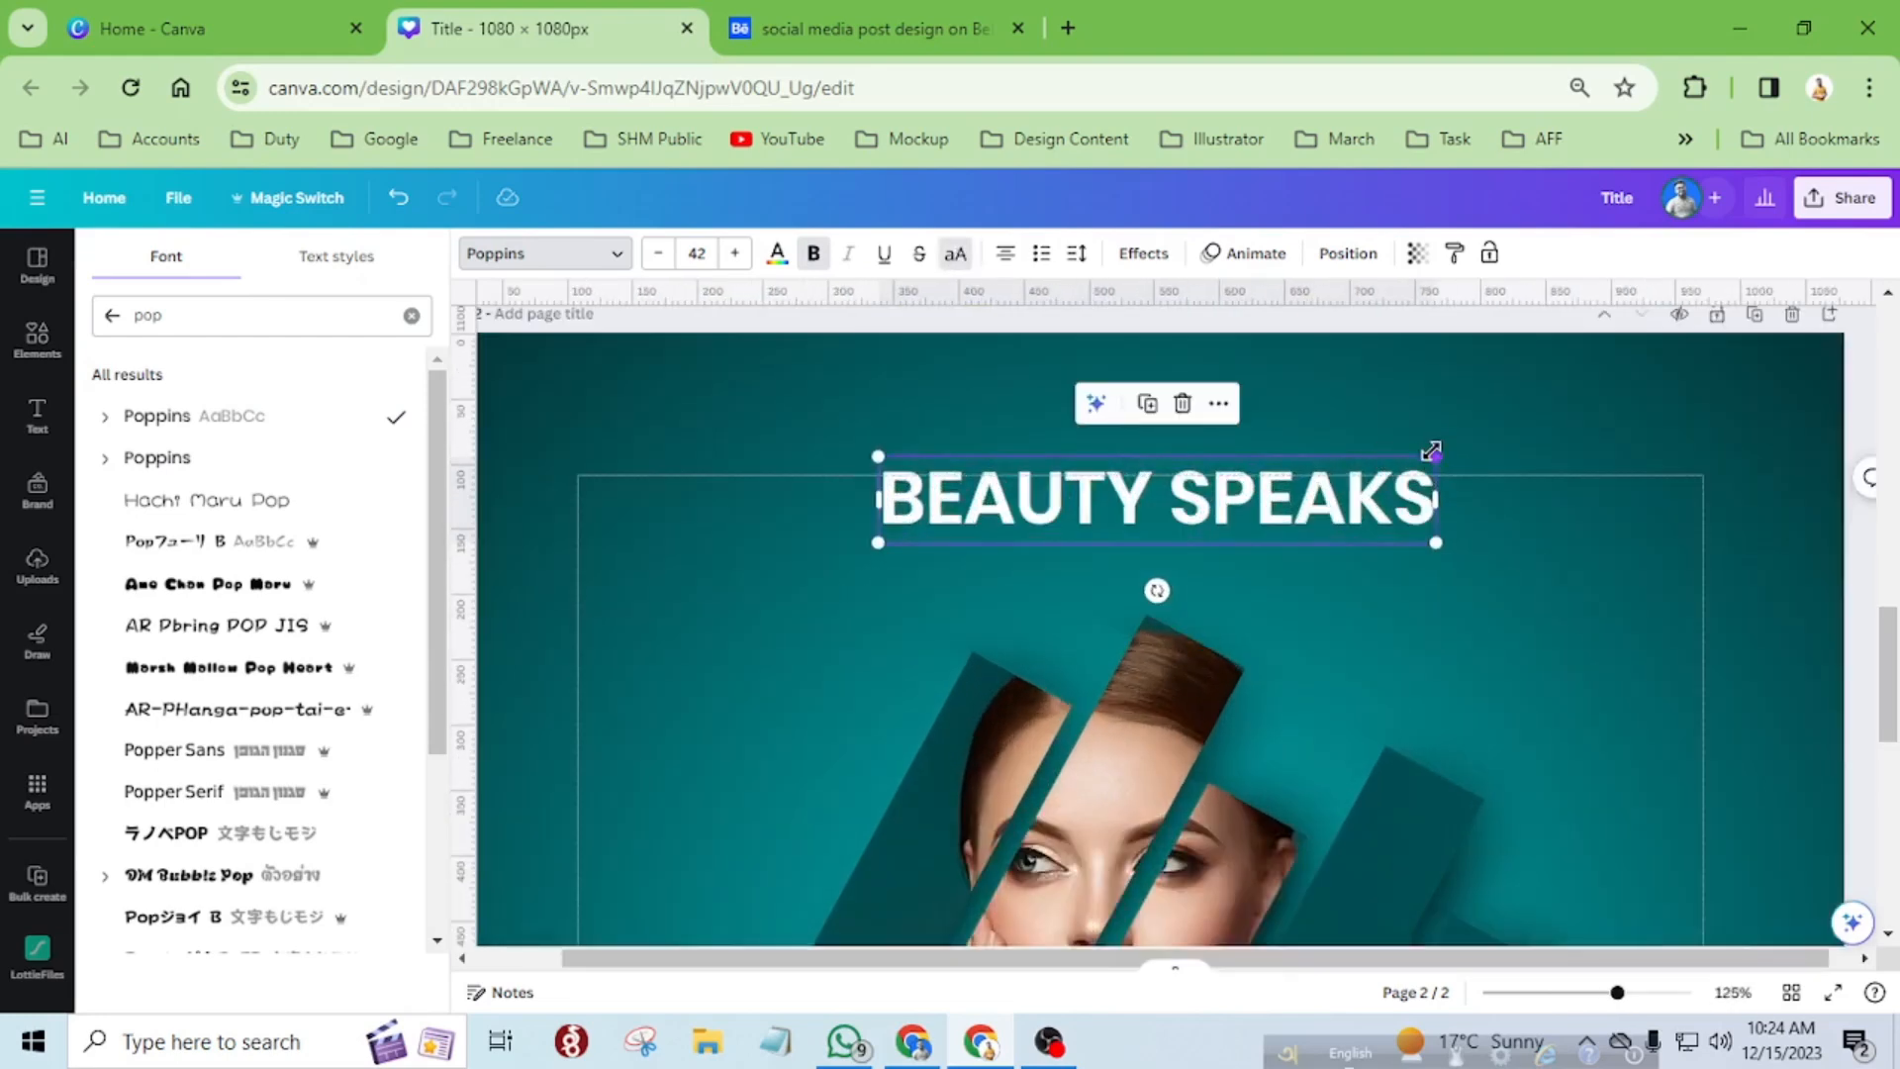
pyautogui.moveTo(1440, 448); pyautogui.dragTo(1536, 428)
pyautogui.moveTo(1372, 495); pyautogui.dragTo(1355, 514)
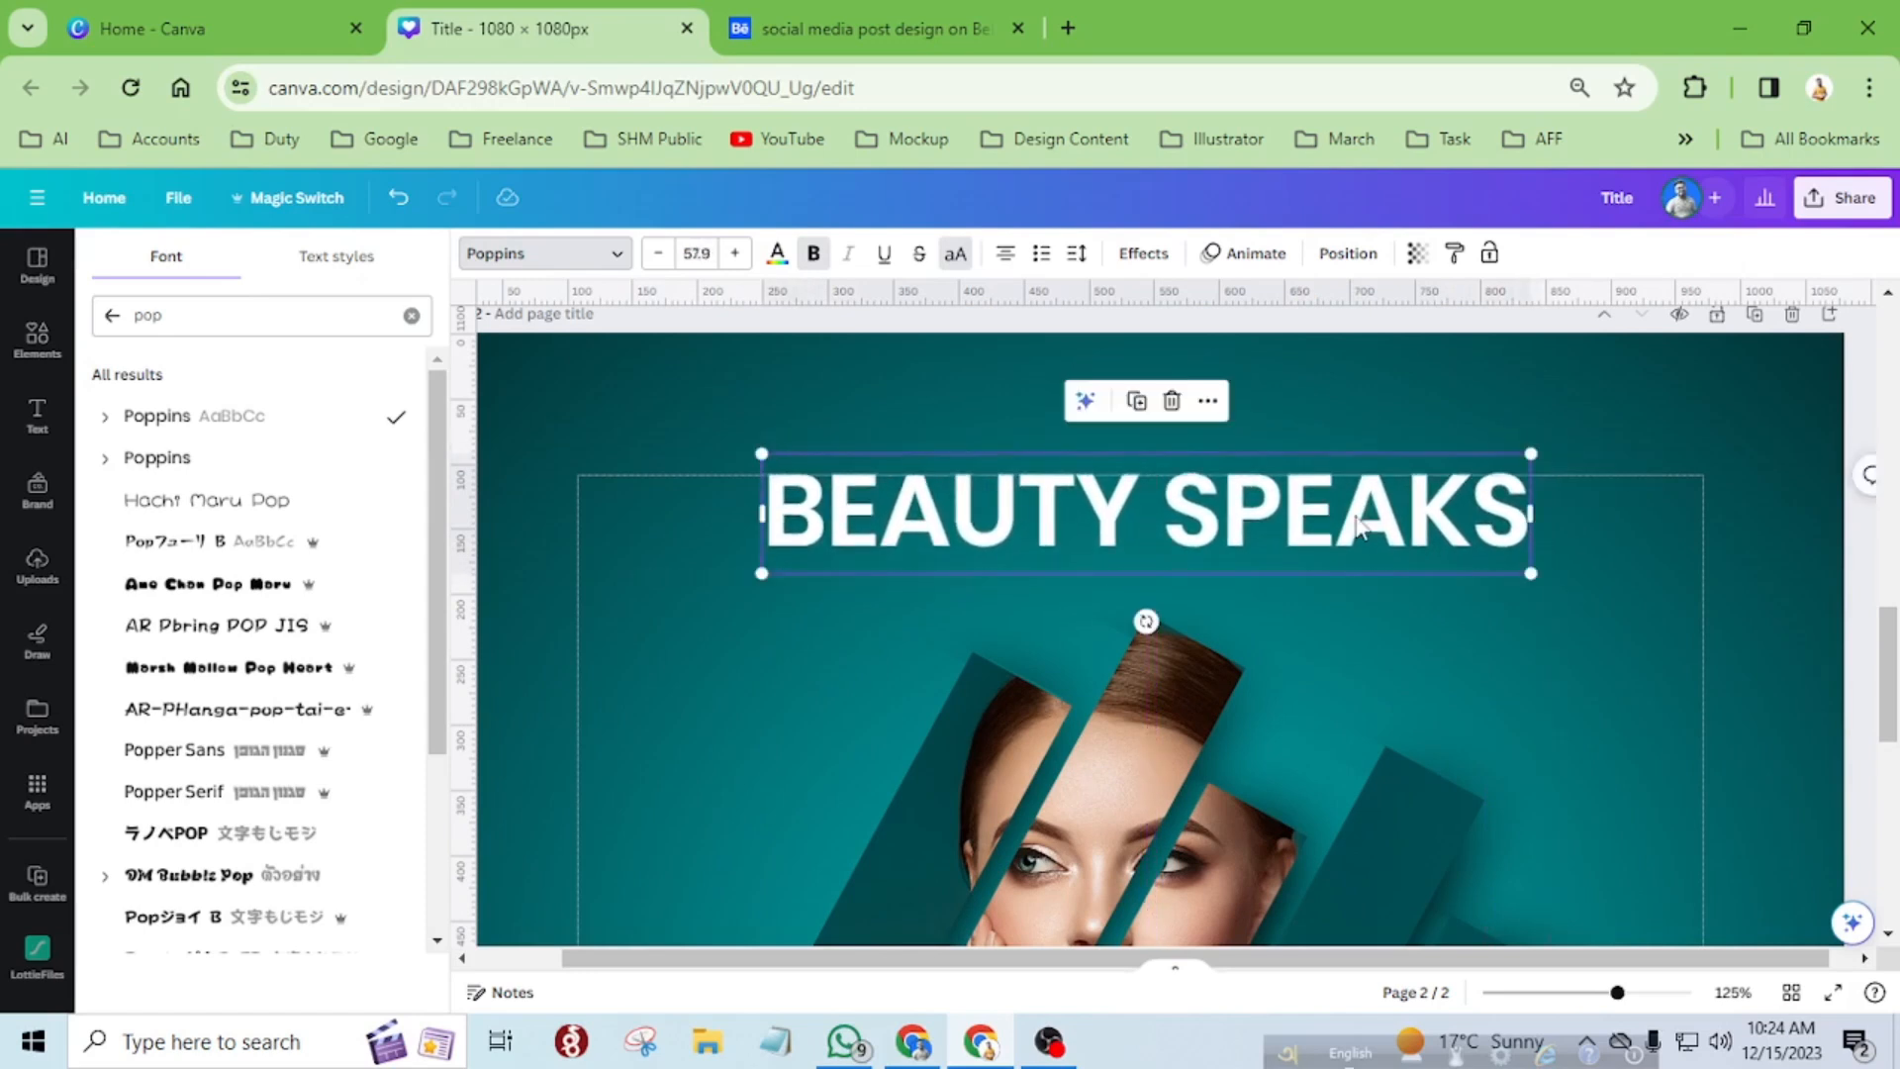
# Check the enlarged title with the strips in a full-screen preview, then return to the editor.
pyautogui.scroll(-2, 1352, 510)
pyautogui.keyDown('ctrl'); pyautogui.scroll(-5, 1047, 473); pyautogui.keyUp('ctrl')
pyautogui.scroll(-2, 1071, 477)
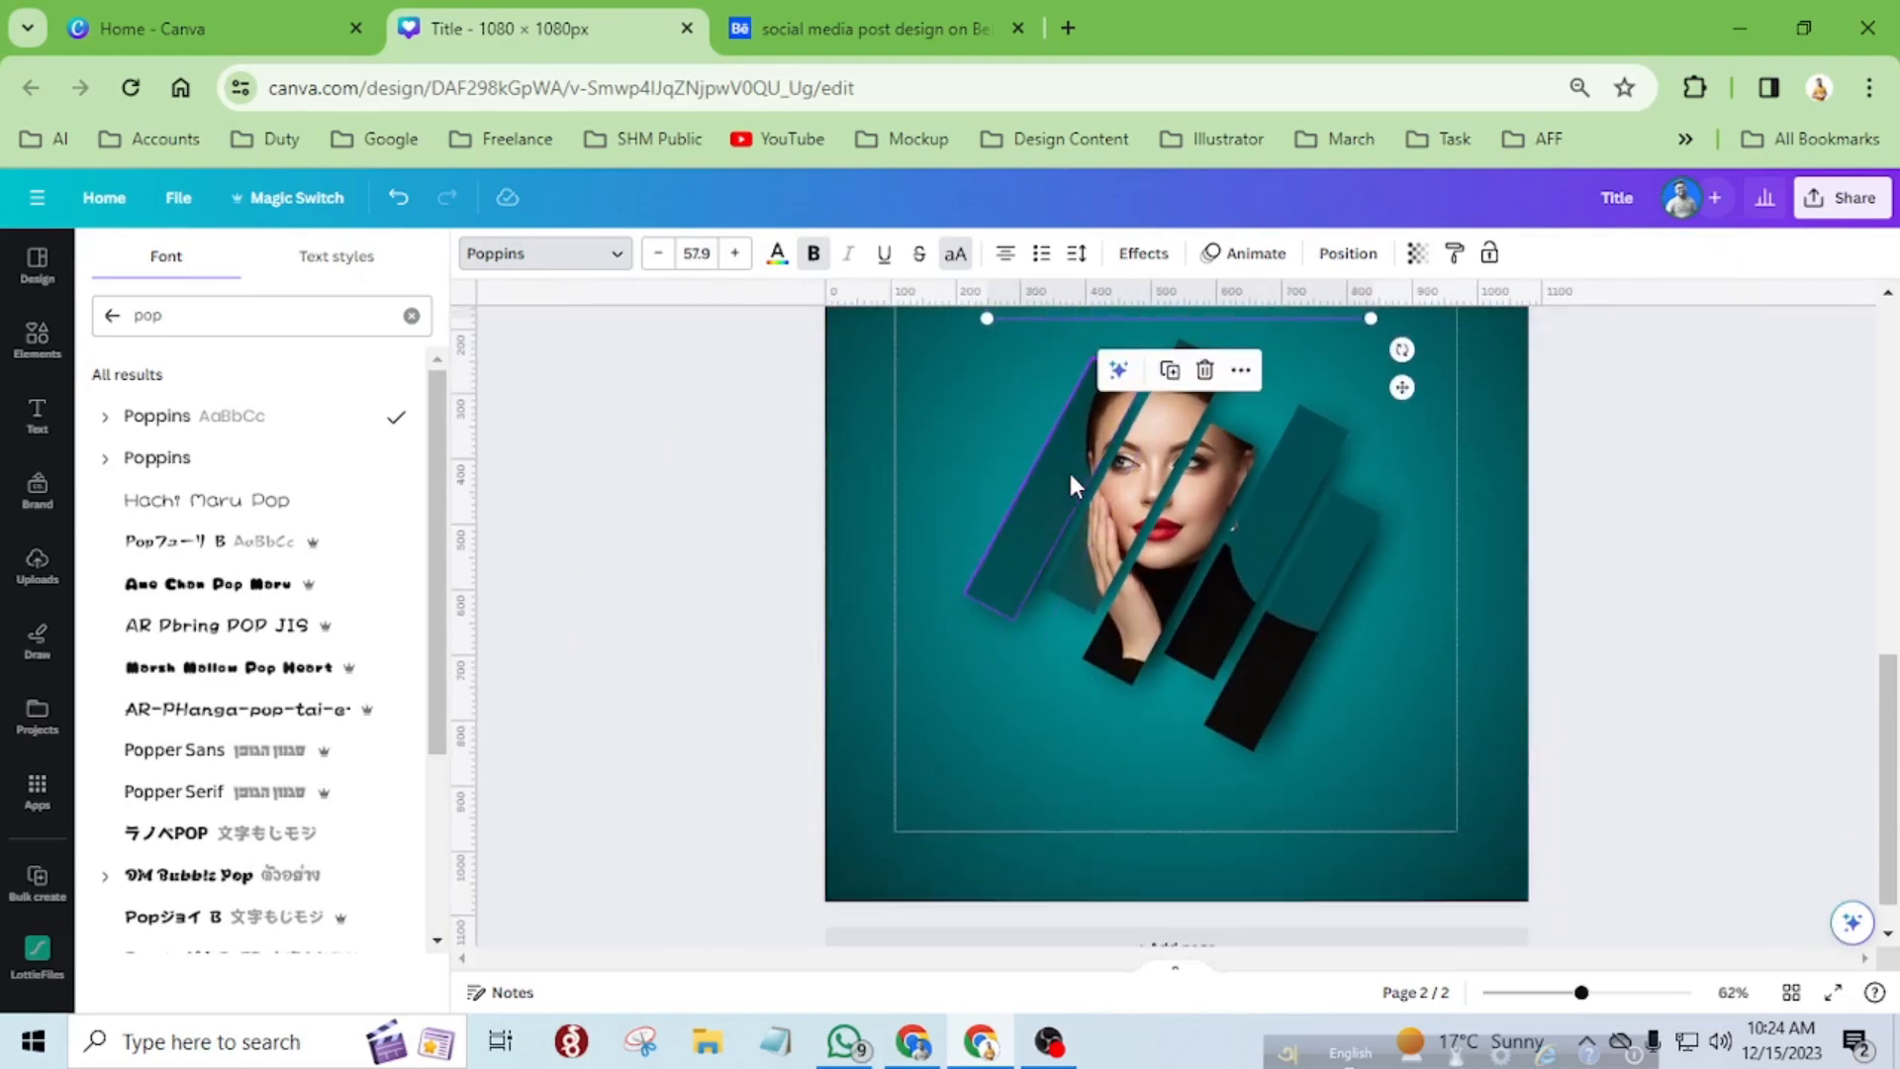
pyautogui.scroll(3, 1070, 477)
pyautogui.scroll(-3, 1071, 477)
pyautogui.click(1460, 570)
pyautogui.keyDown('ctrl'); pyautogui.scroll(-2, 1079, 592); pyautogui.keyUp('ctrl')
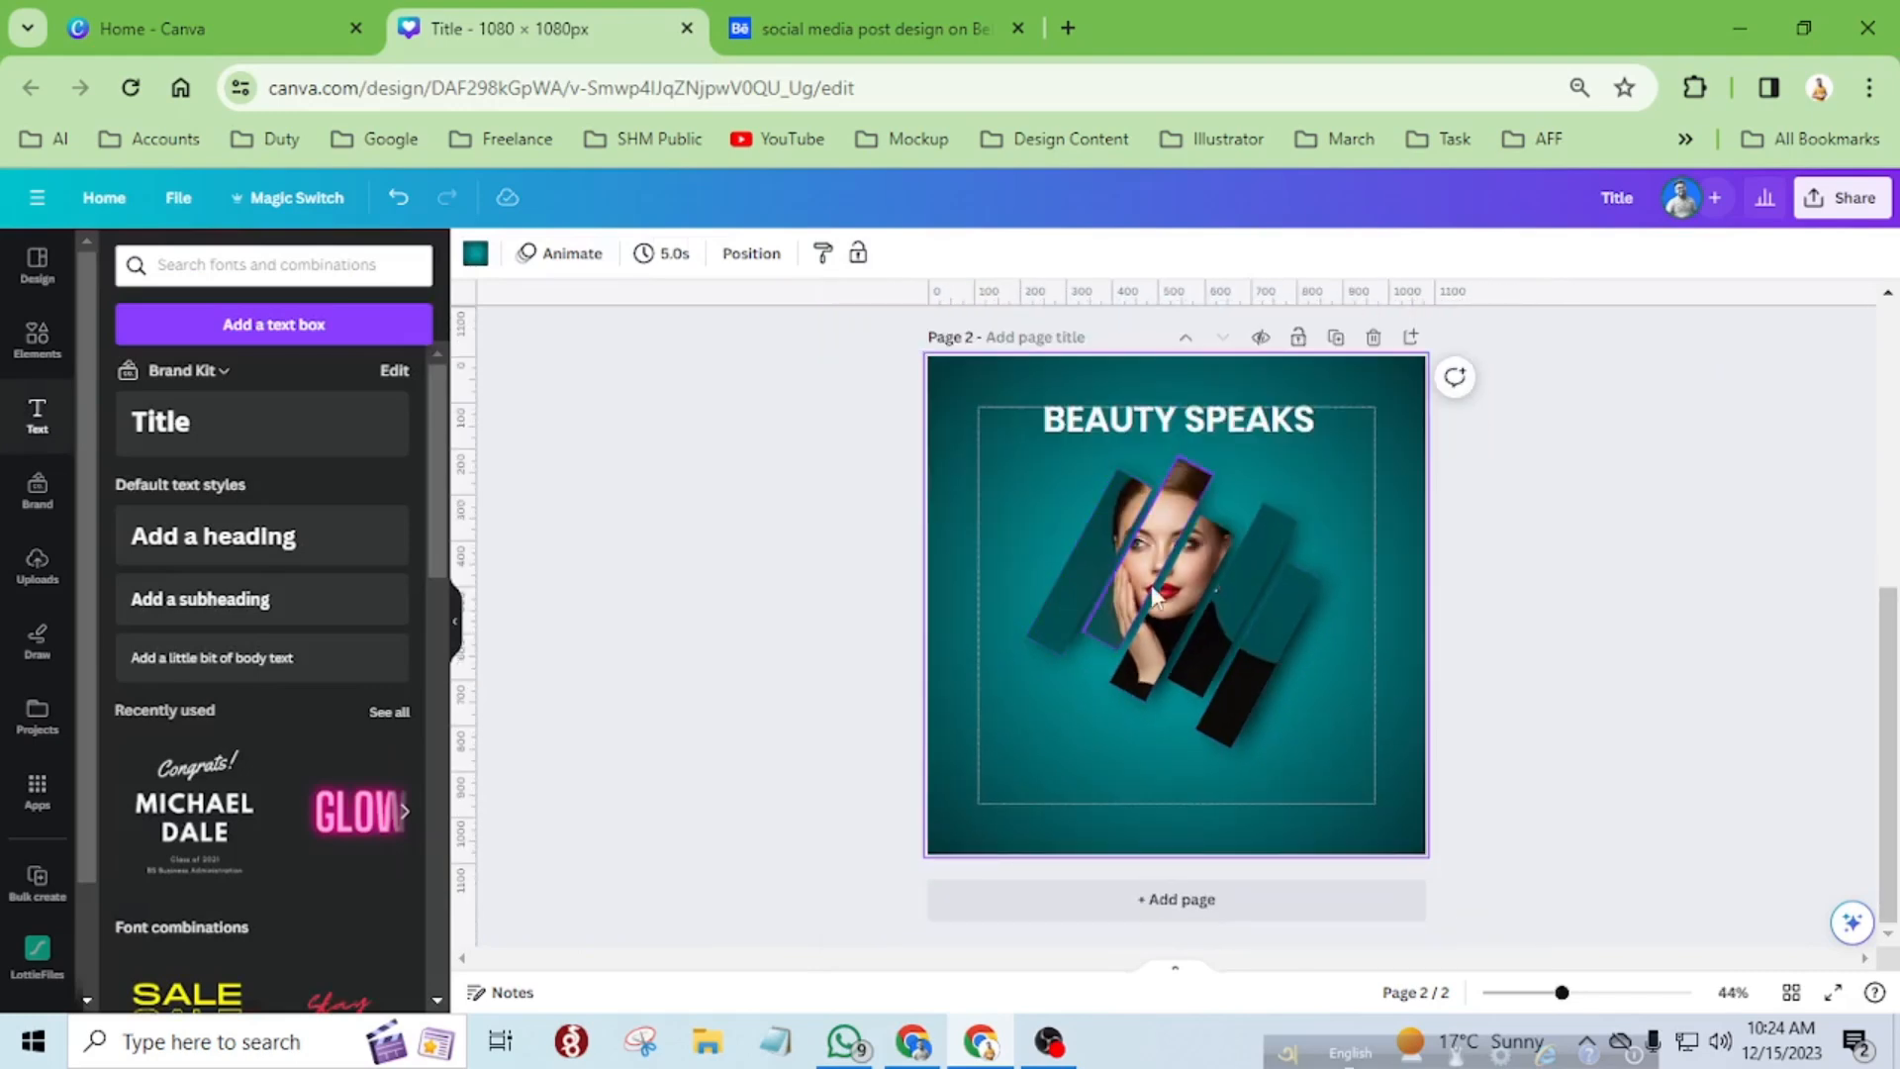
pyautogui.click(1833, 991)
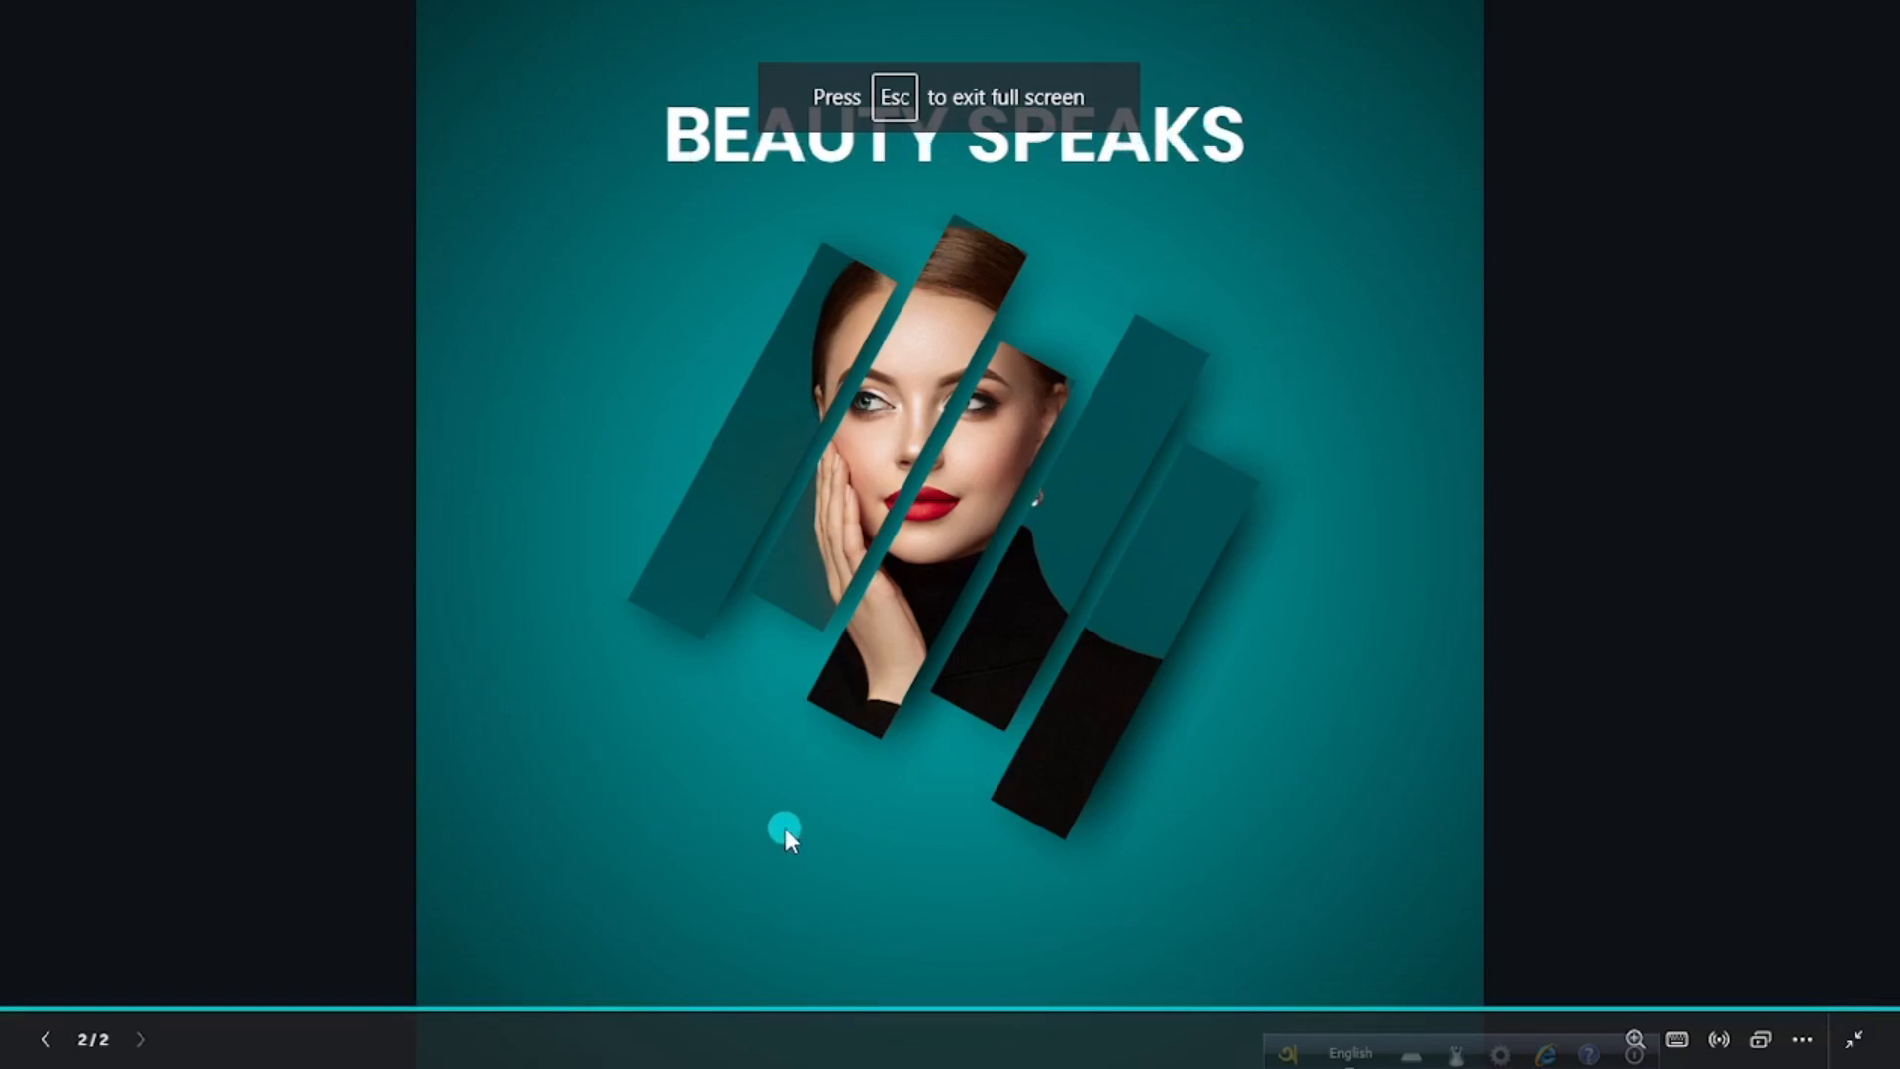
pyautogui.press('Escape')
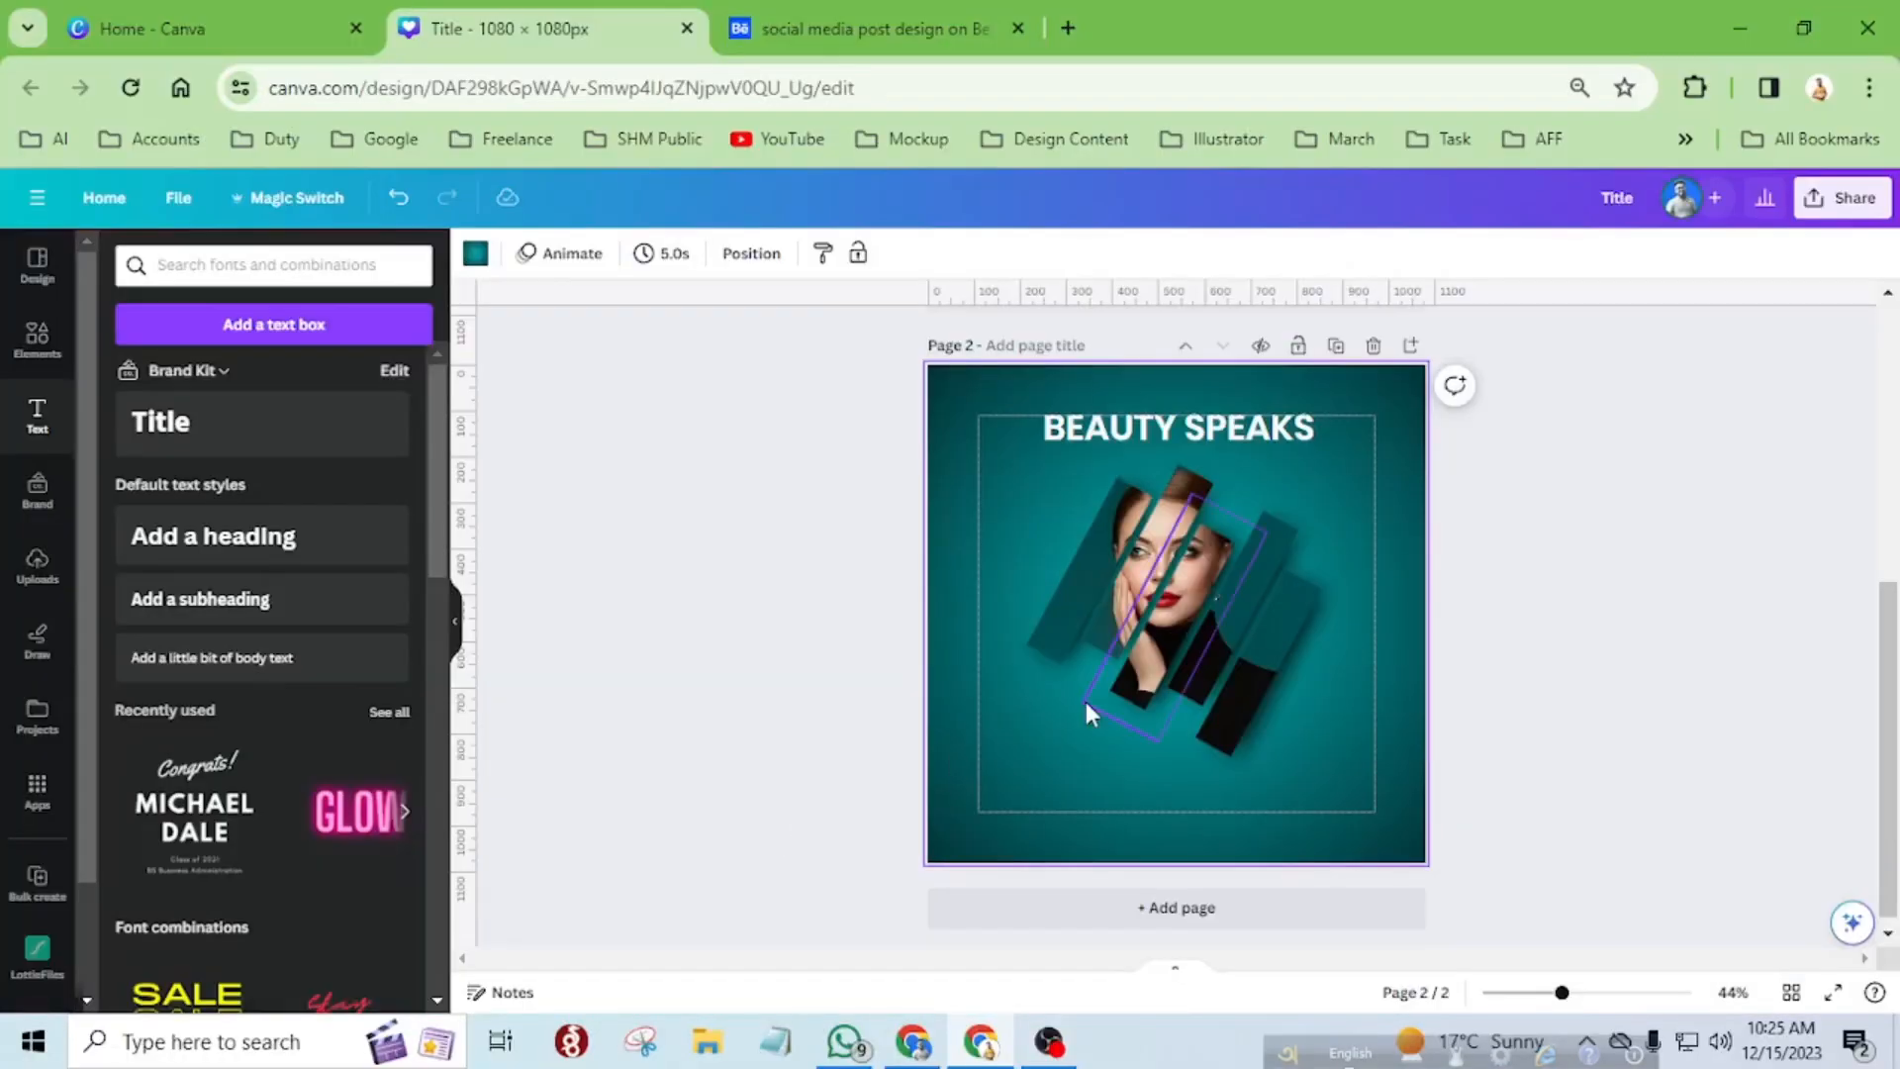
# Duplicate the title below the portrait strips and replace the copy's text with "GET YOUR DAILY BEAUTY TIPS".
pyautogui.moveTo(1136, 431); pyautogui.dragTo(1146, 781)
pyautogui.doubleClick(1145, 781)
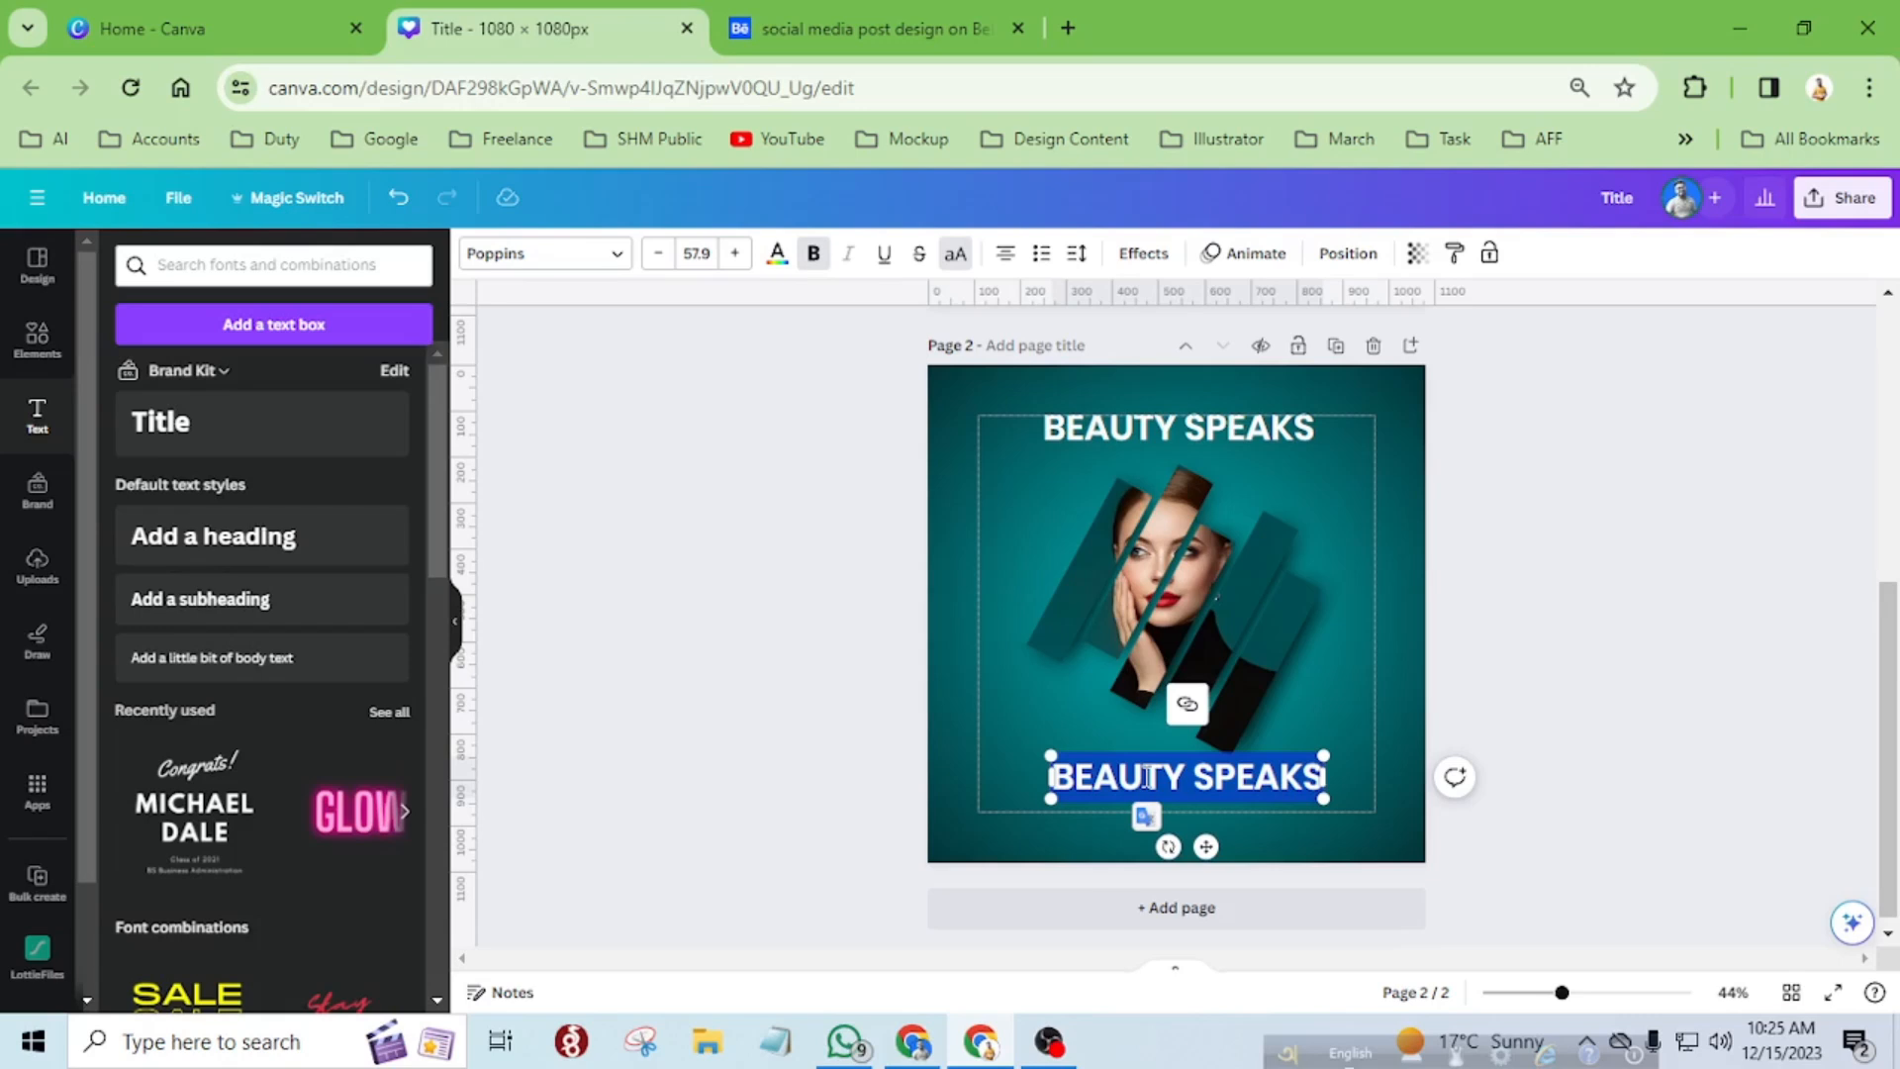
pyautogui.write('GET YO')
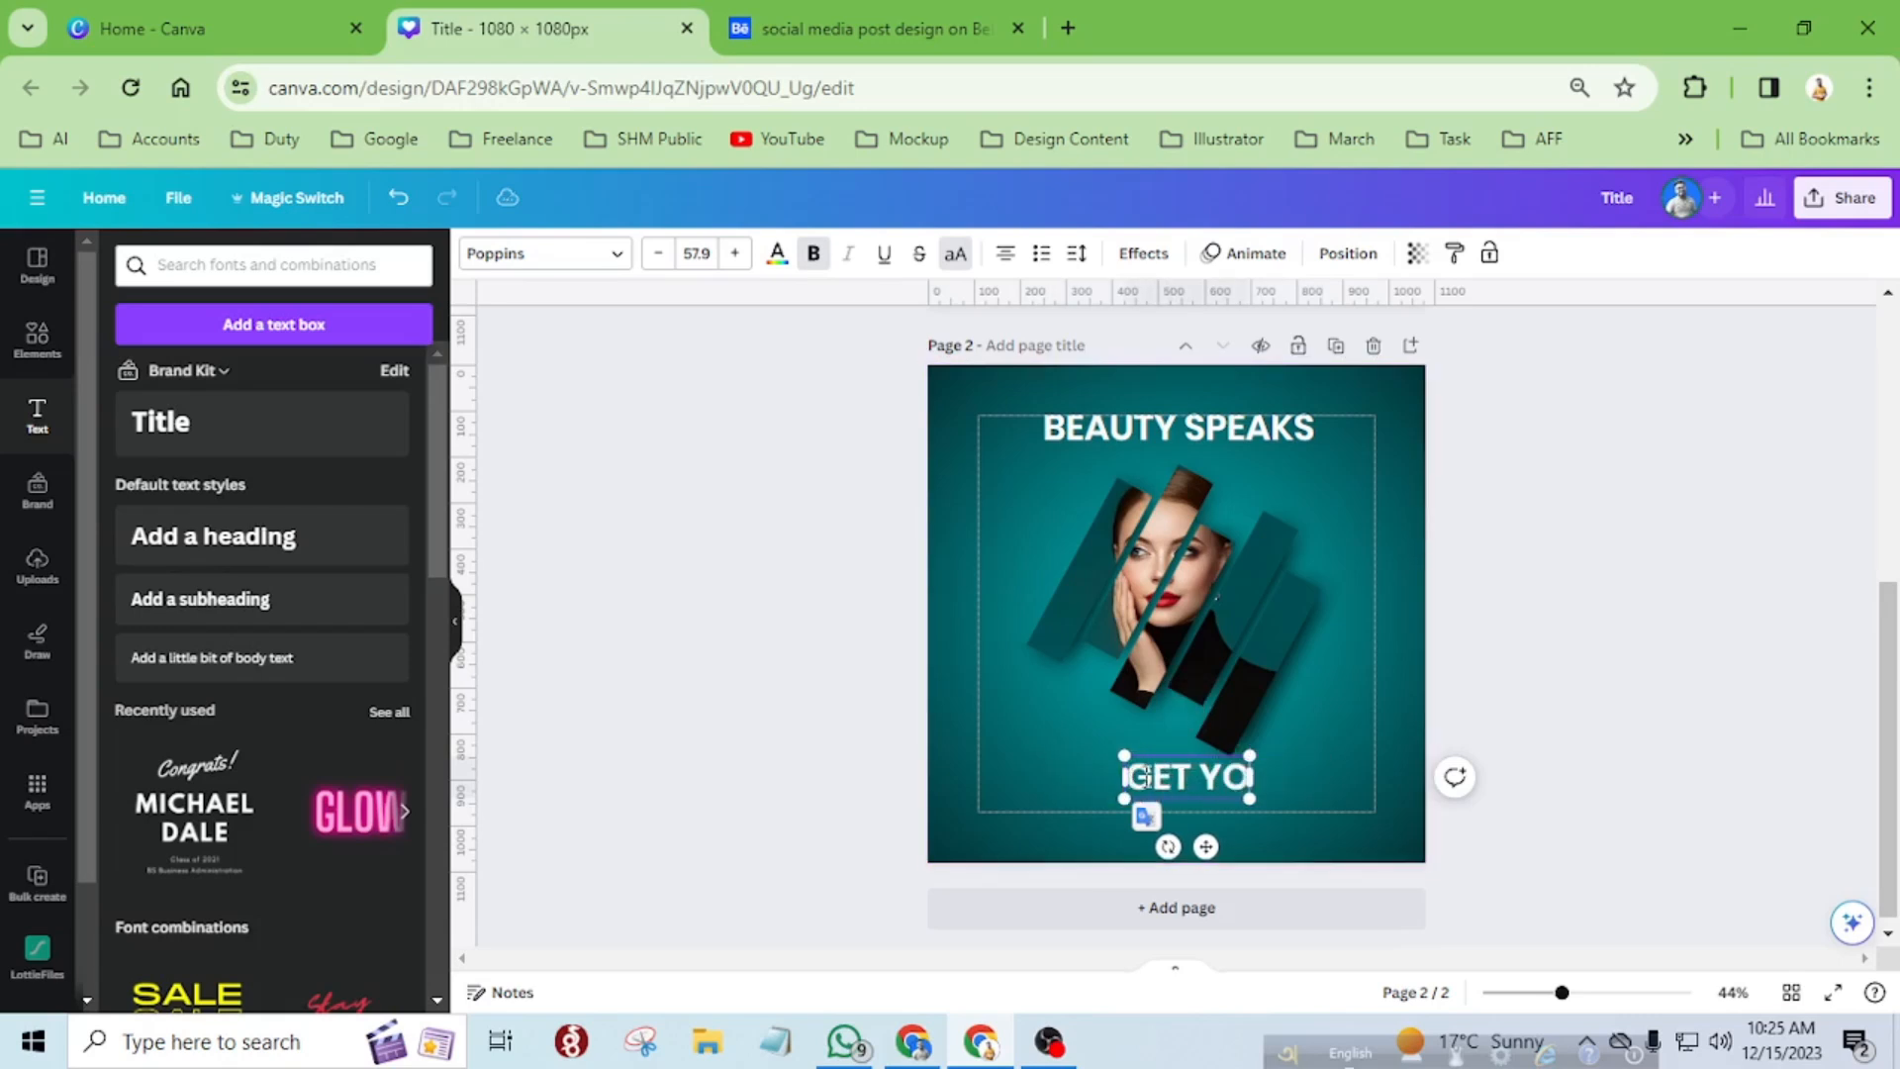
pyautogui.write('UR DAILY')
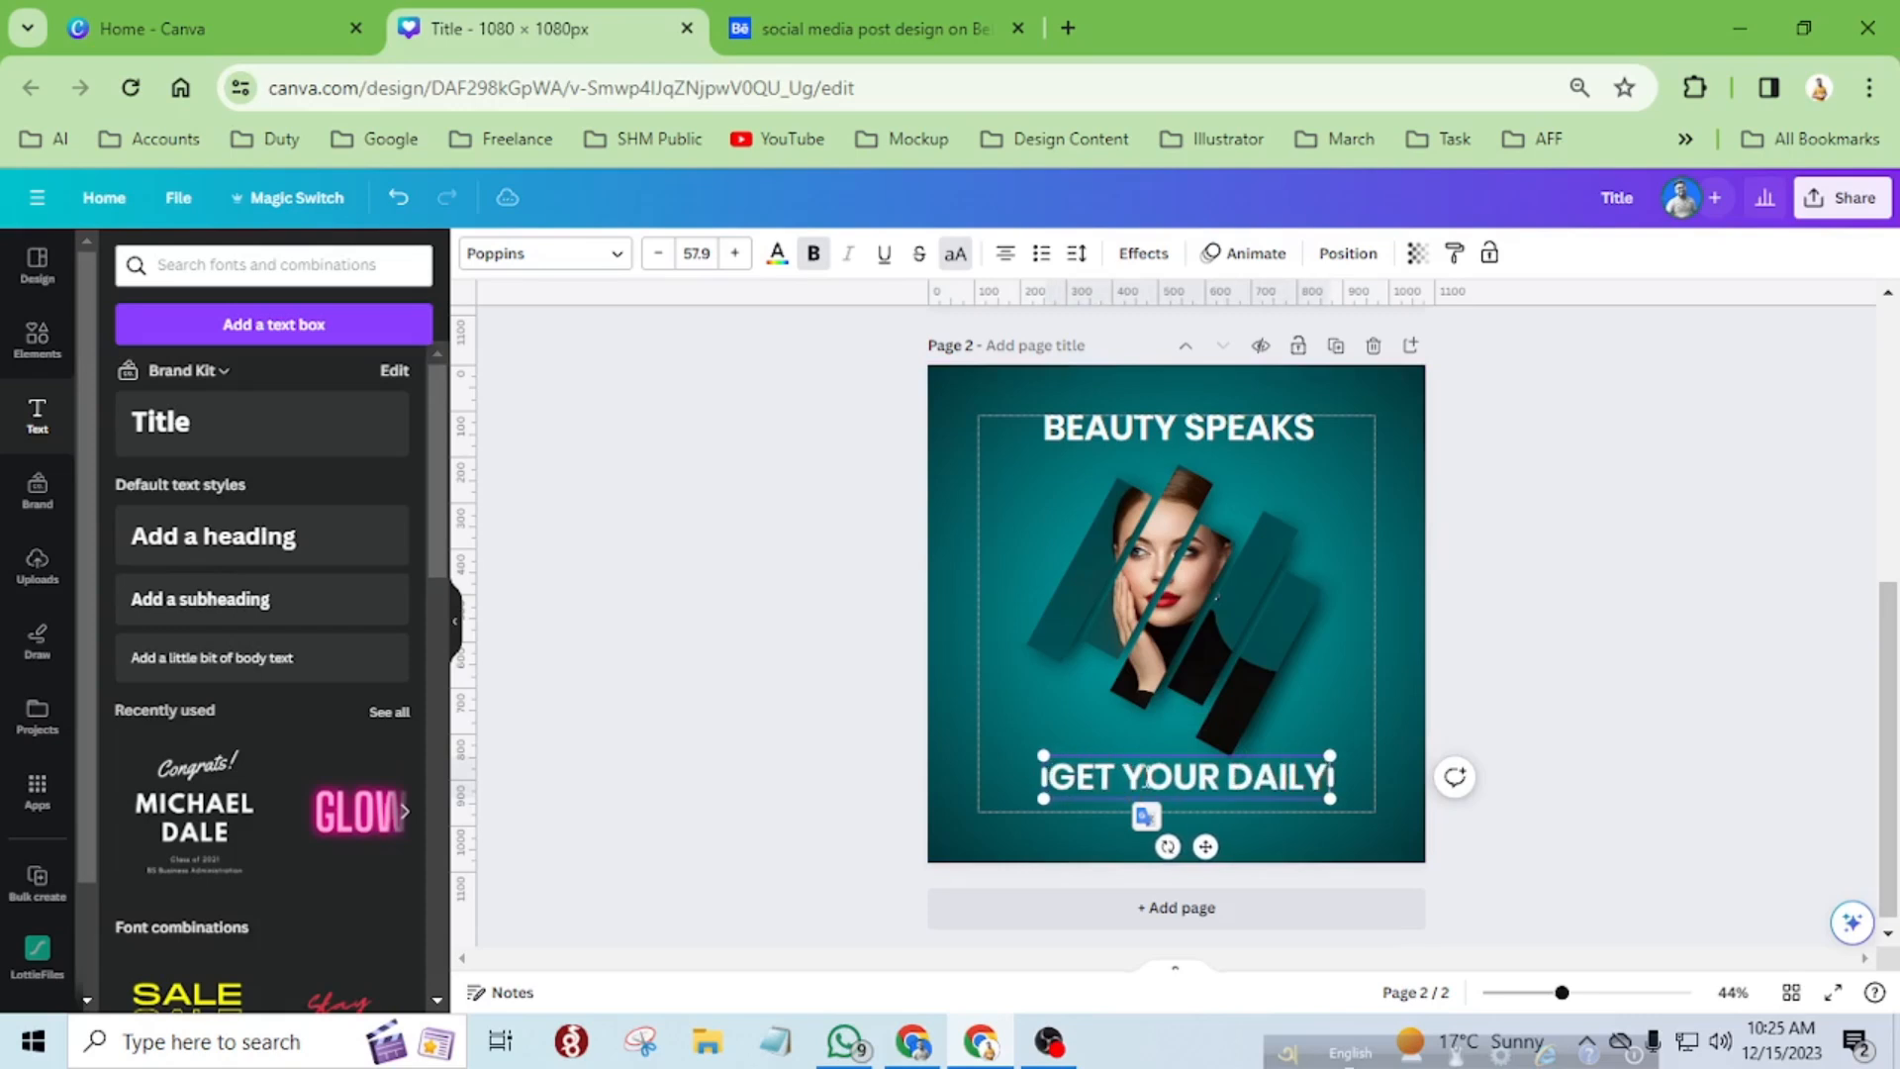
pyautogui.write(' BEAUTY')
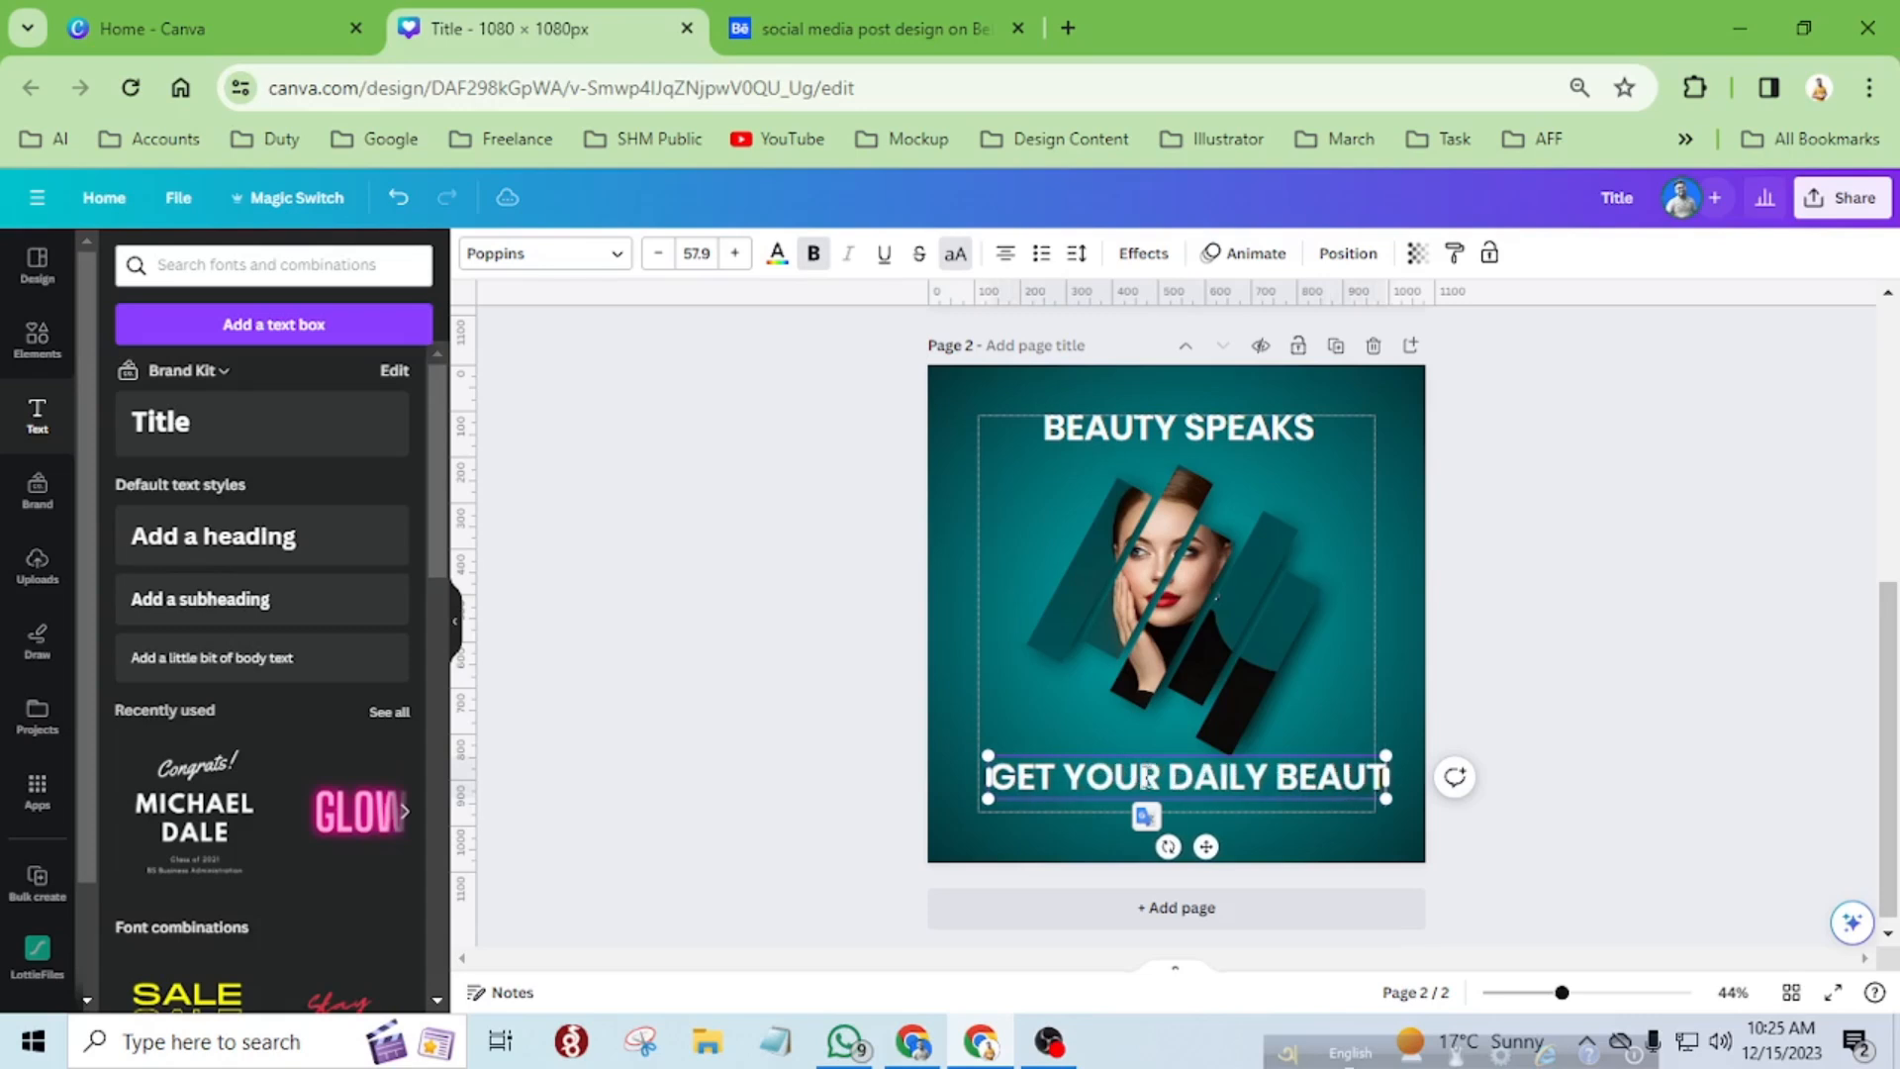
pyautogui.write(' TIPS')
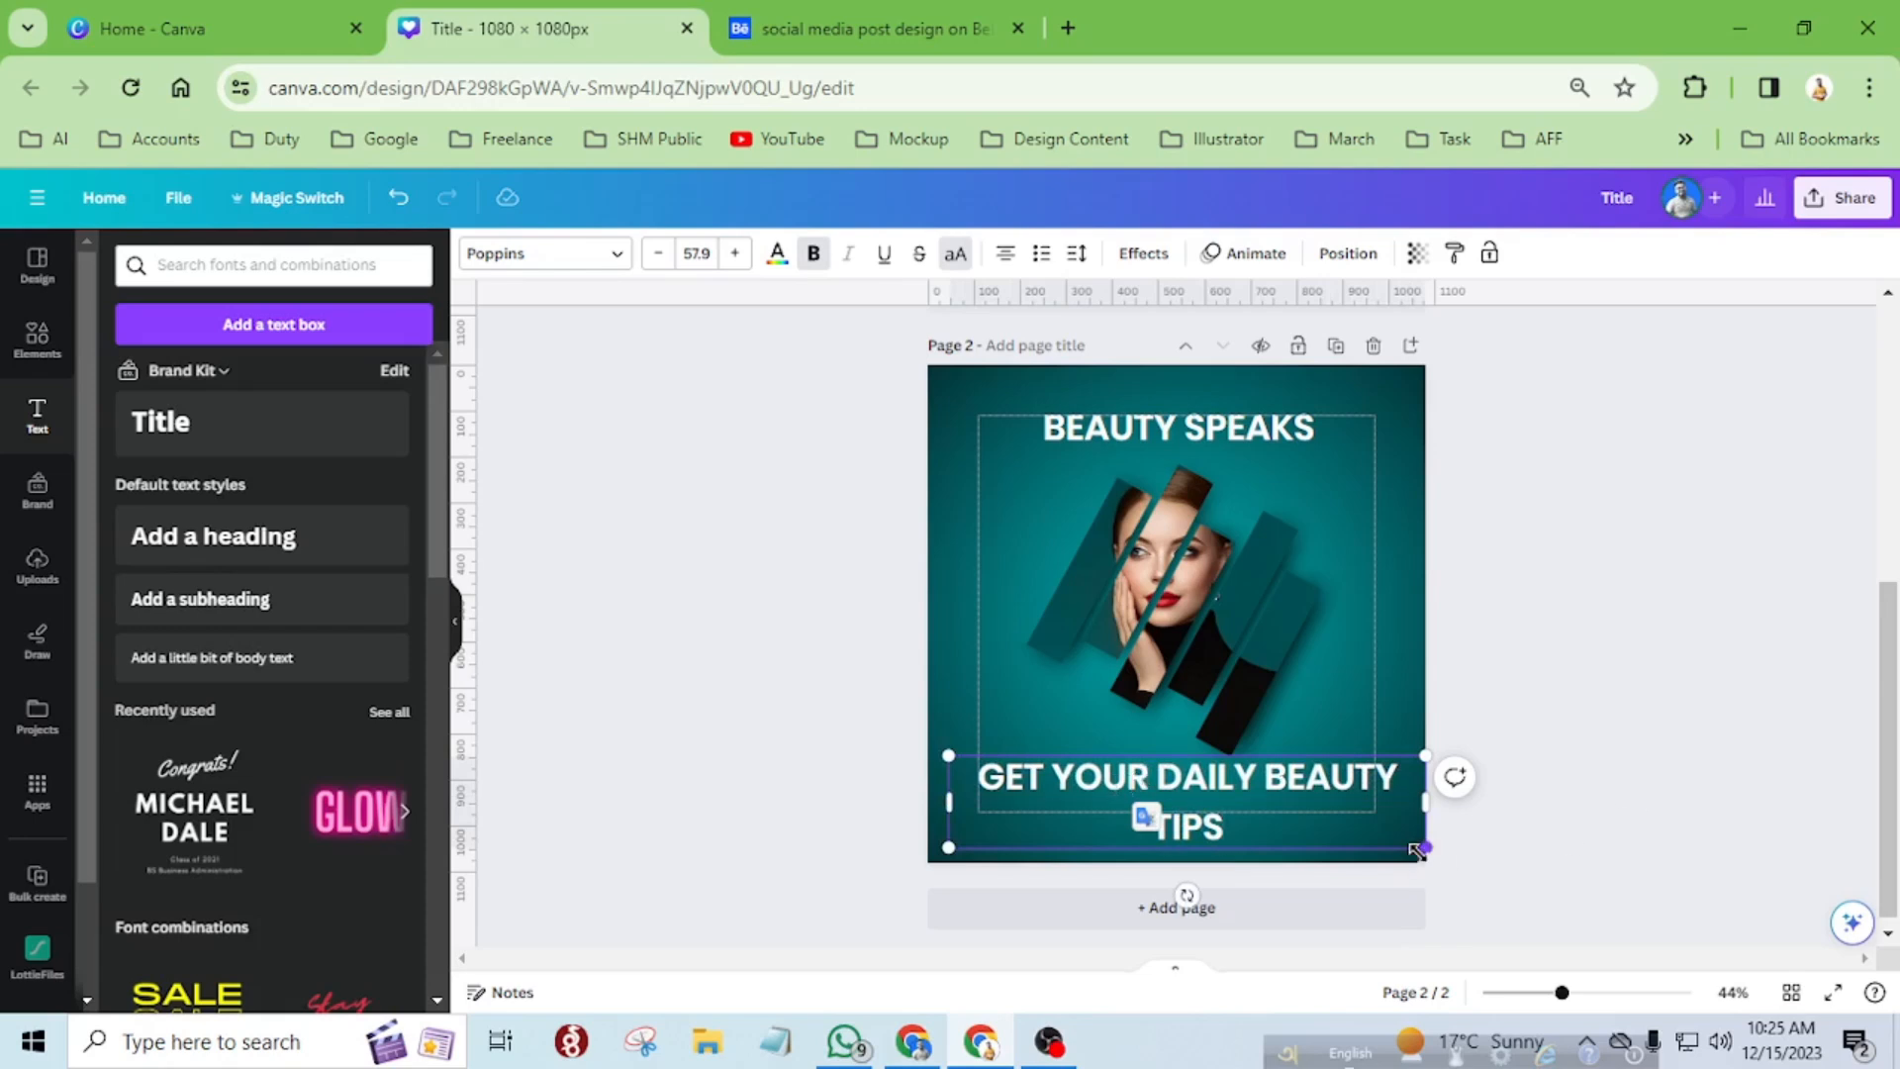
# Shrink the tagline below the strips to a font size of about 24.7 and turn off its bold and uppercase formatting.
pyautogui.moveTo(1425, 847); pyautogui.dragTo(1237, 778)
pyautogui.click(1120, 793)
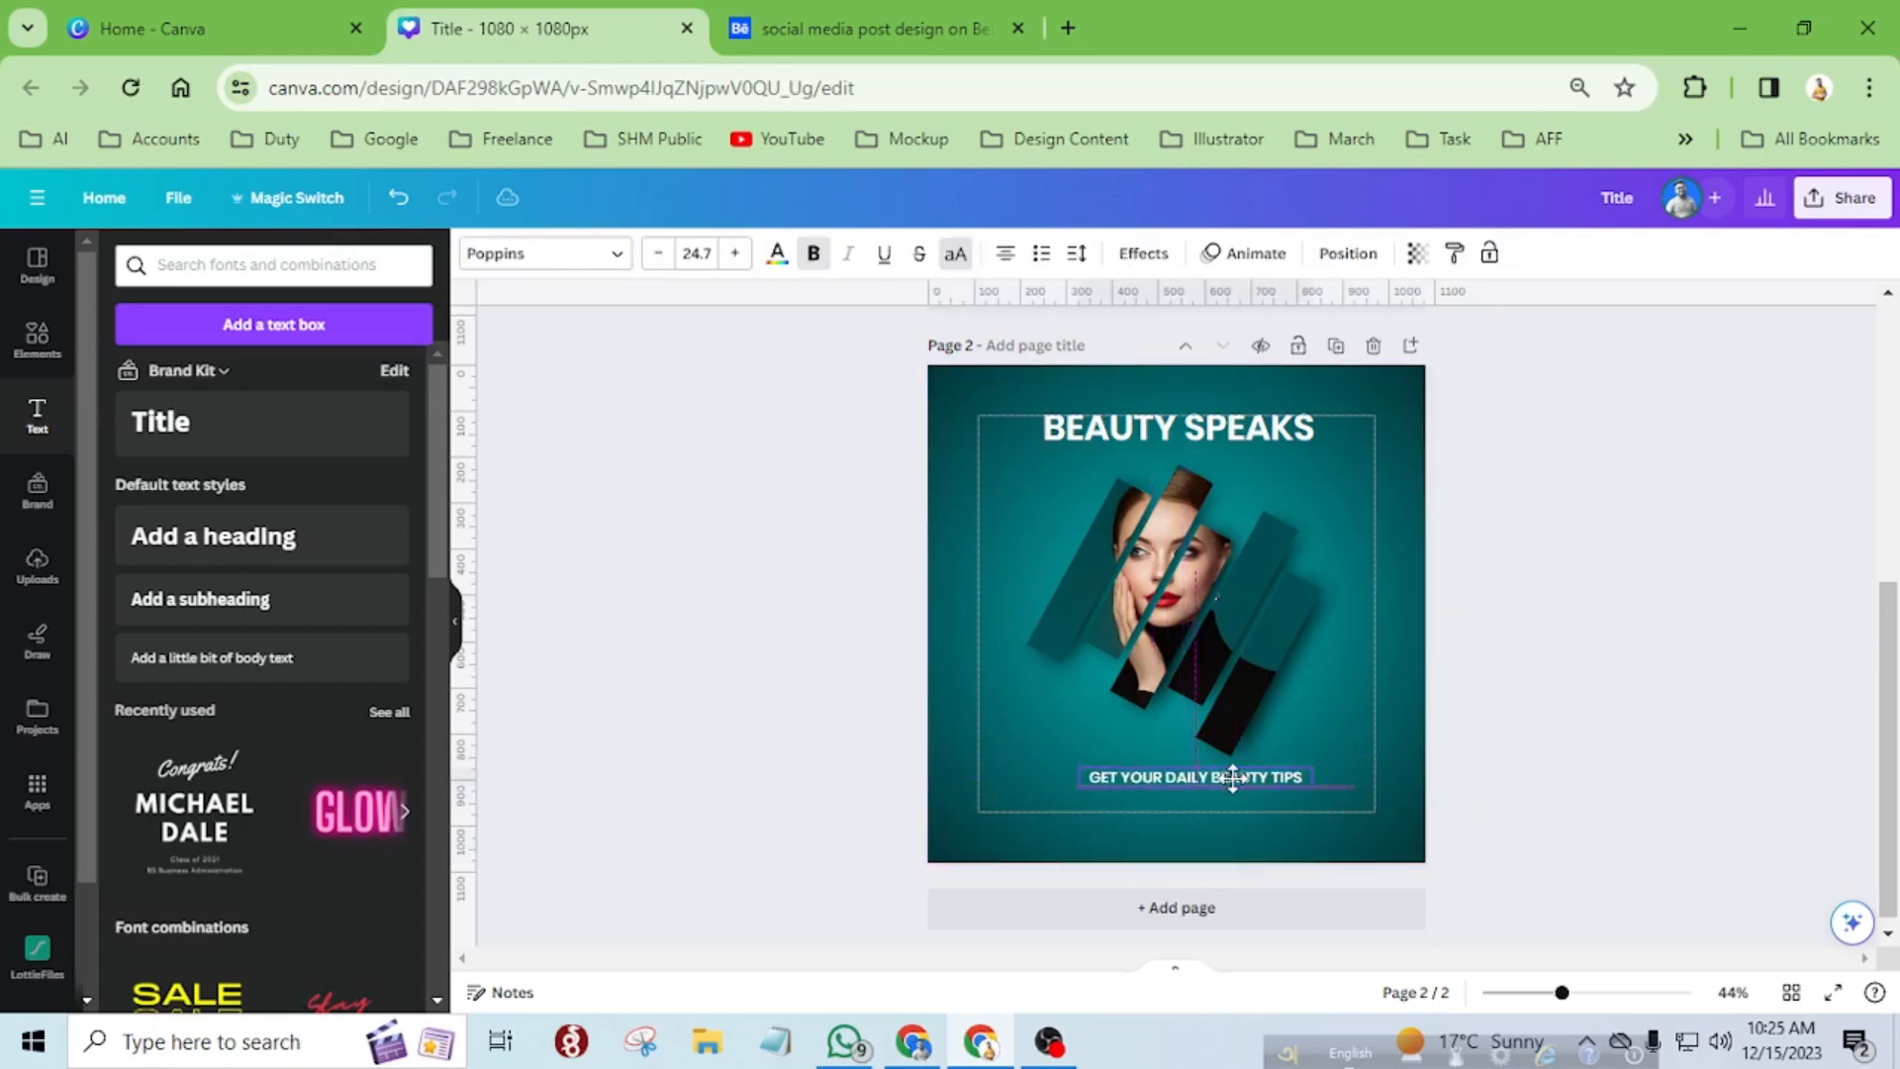
pyautogui.click(813, 253)
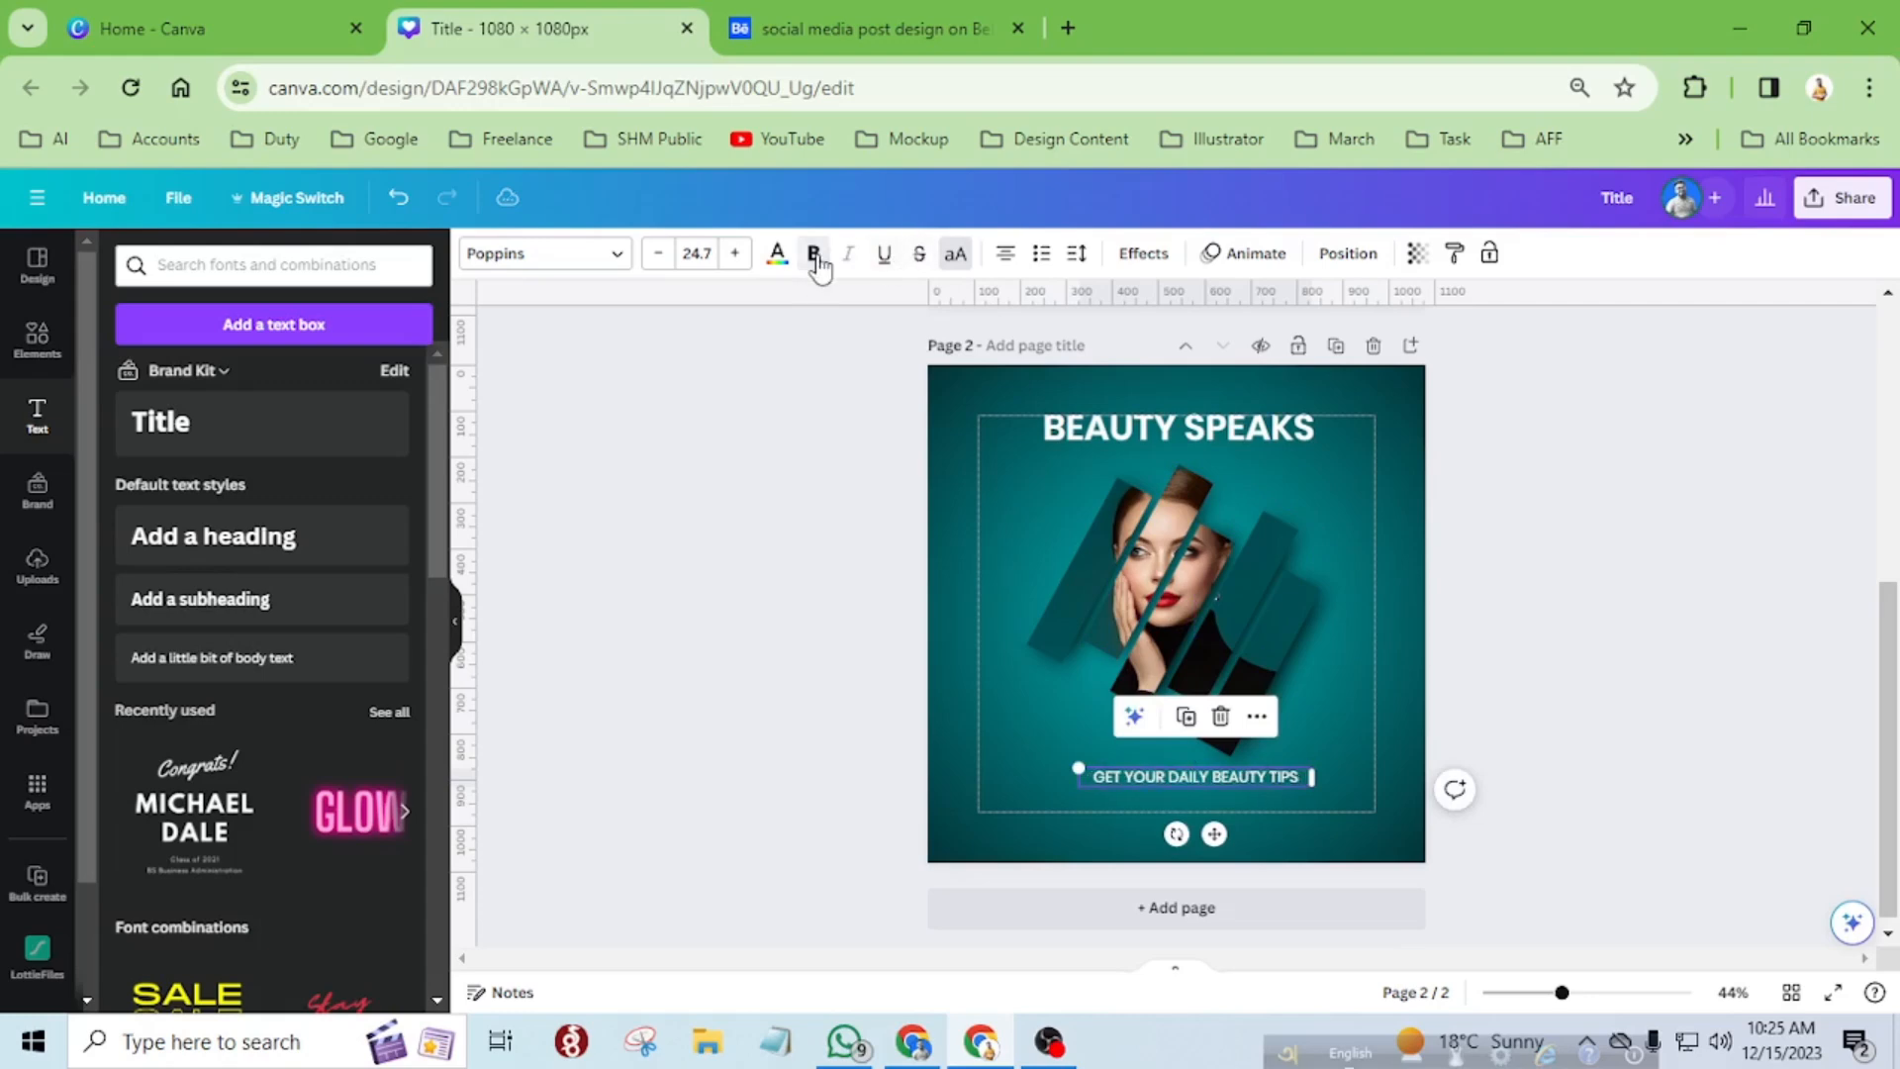
pyautogui.click(952, 255)
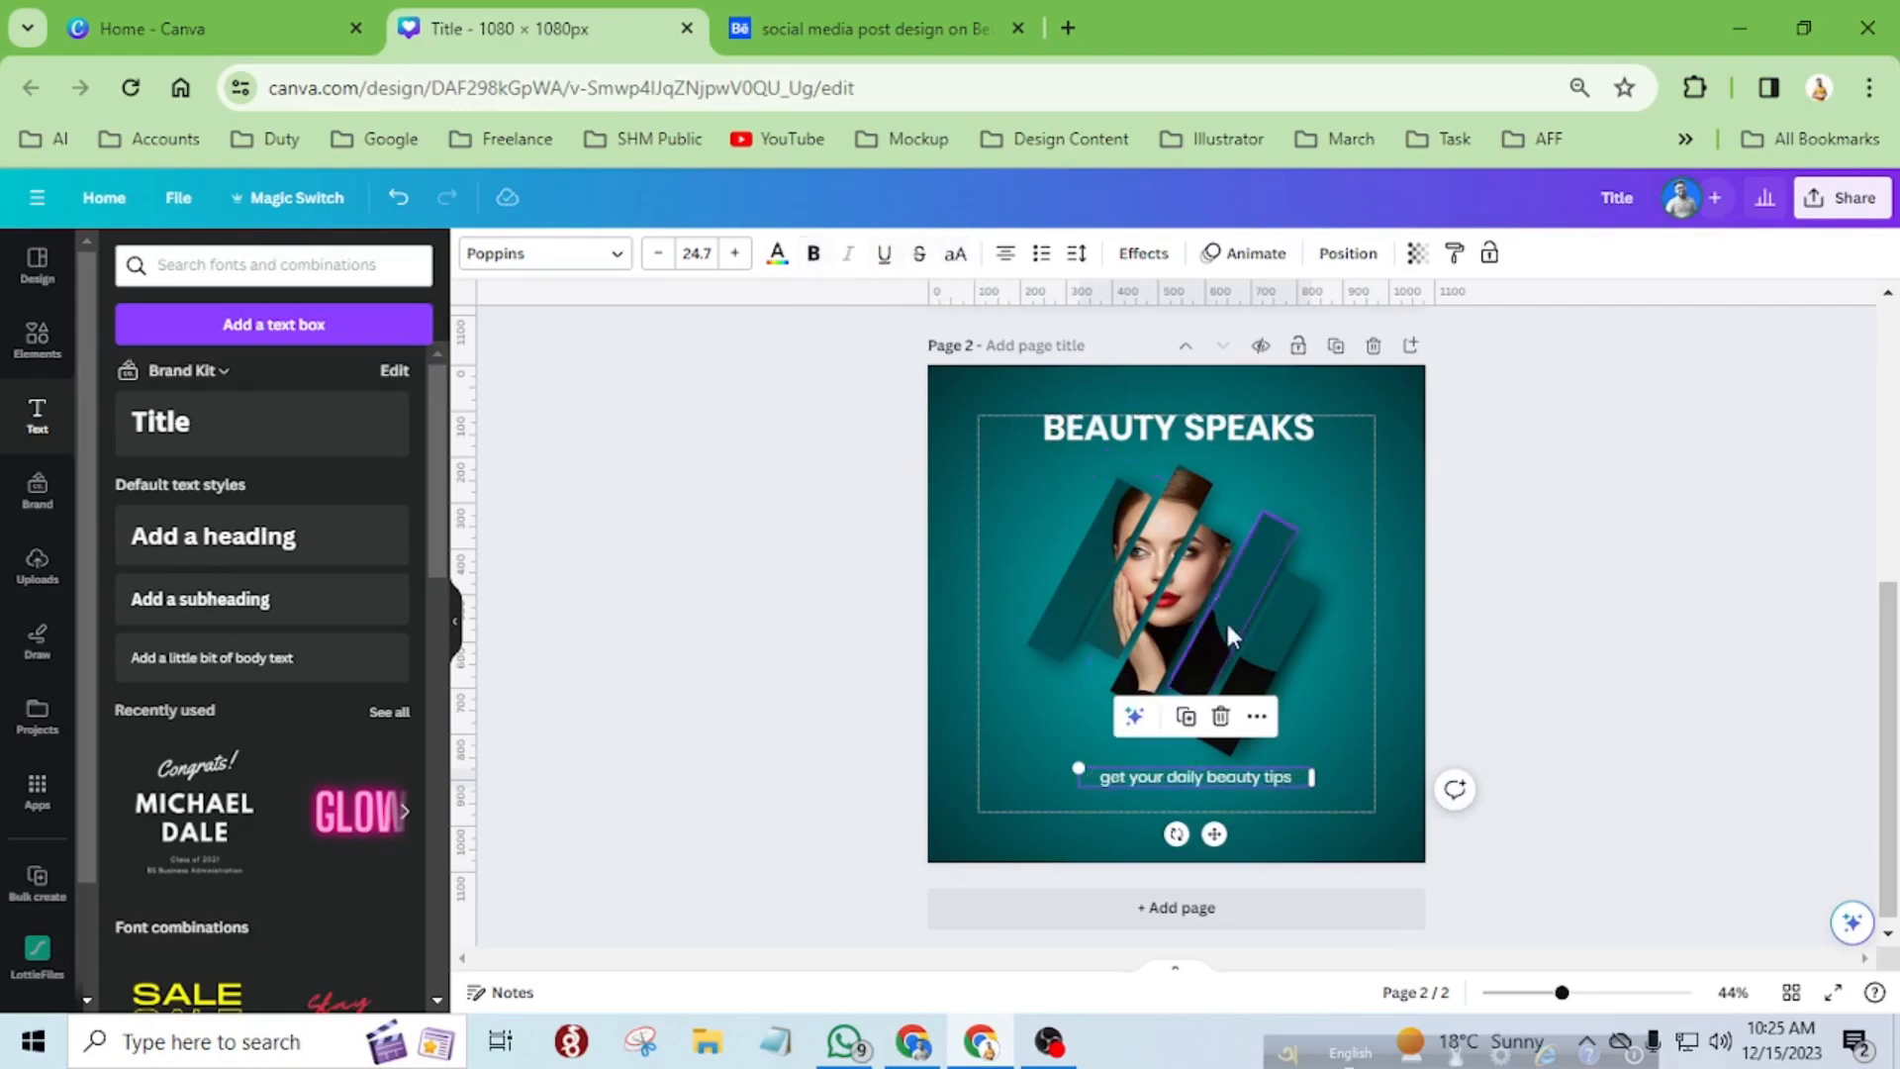
pyautogui.scroll(5, 1202, 782)
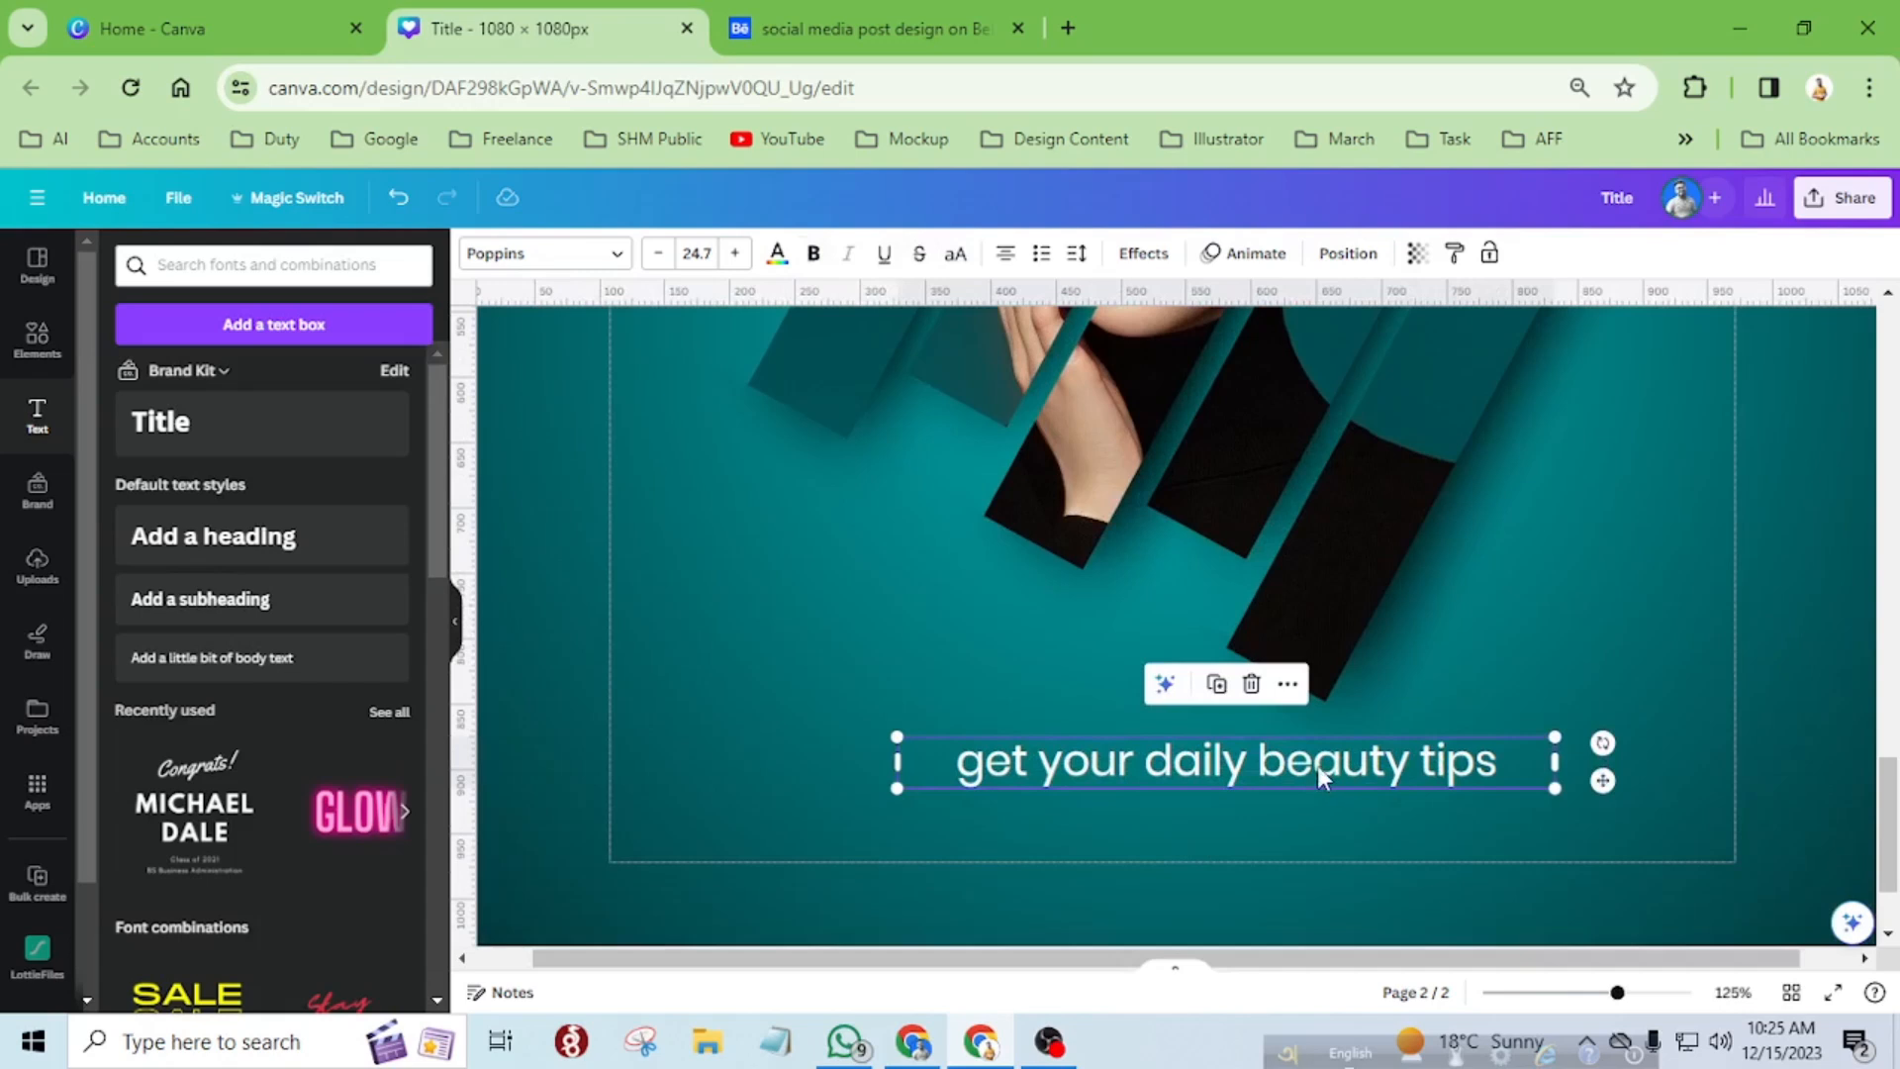
pyautogui.moveTo(1320, 765); pyautogui.dragTo(1296, 764)
# Capitalise the first letter of every word in the tagline so it reads "Get Your Daily Beauty Tips".
pyautogui.doubleClick(993, 768)
pyautogui.click(963, 763)
pyautogui.press('BackSpace')
pyautogui.write('G')
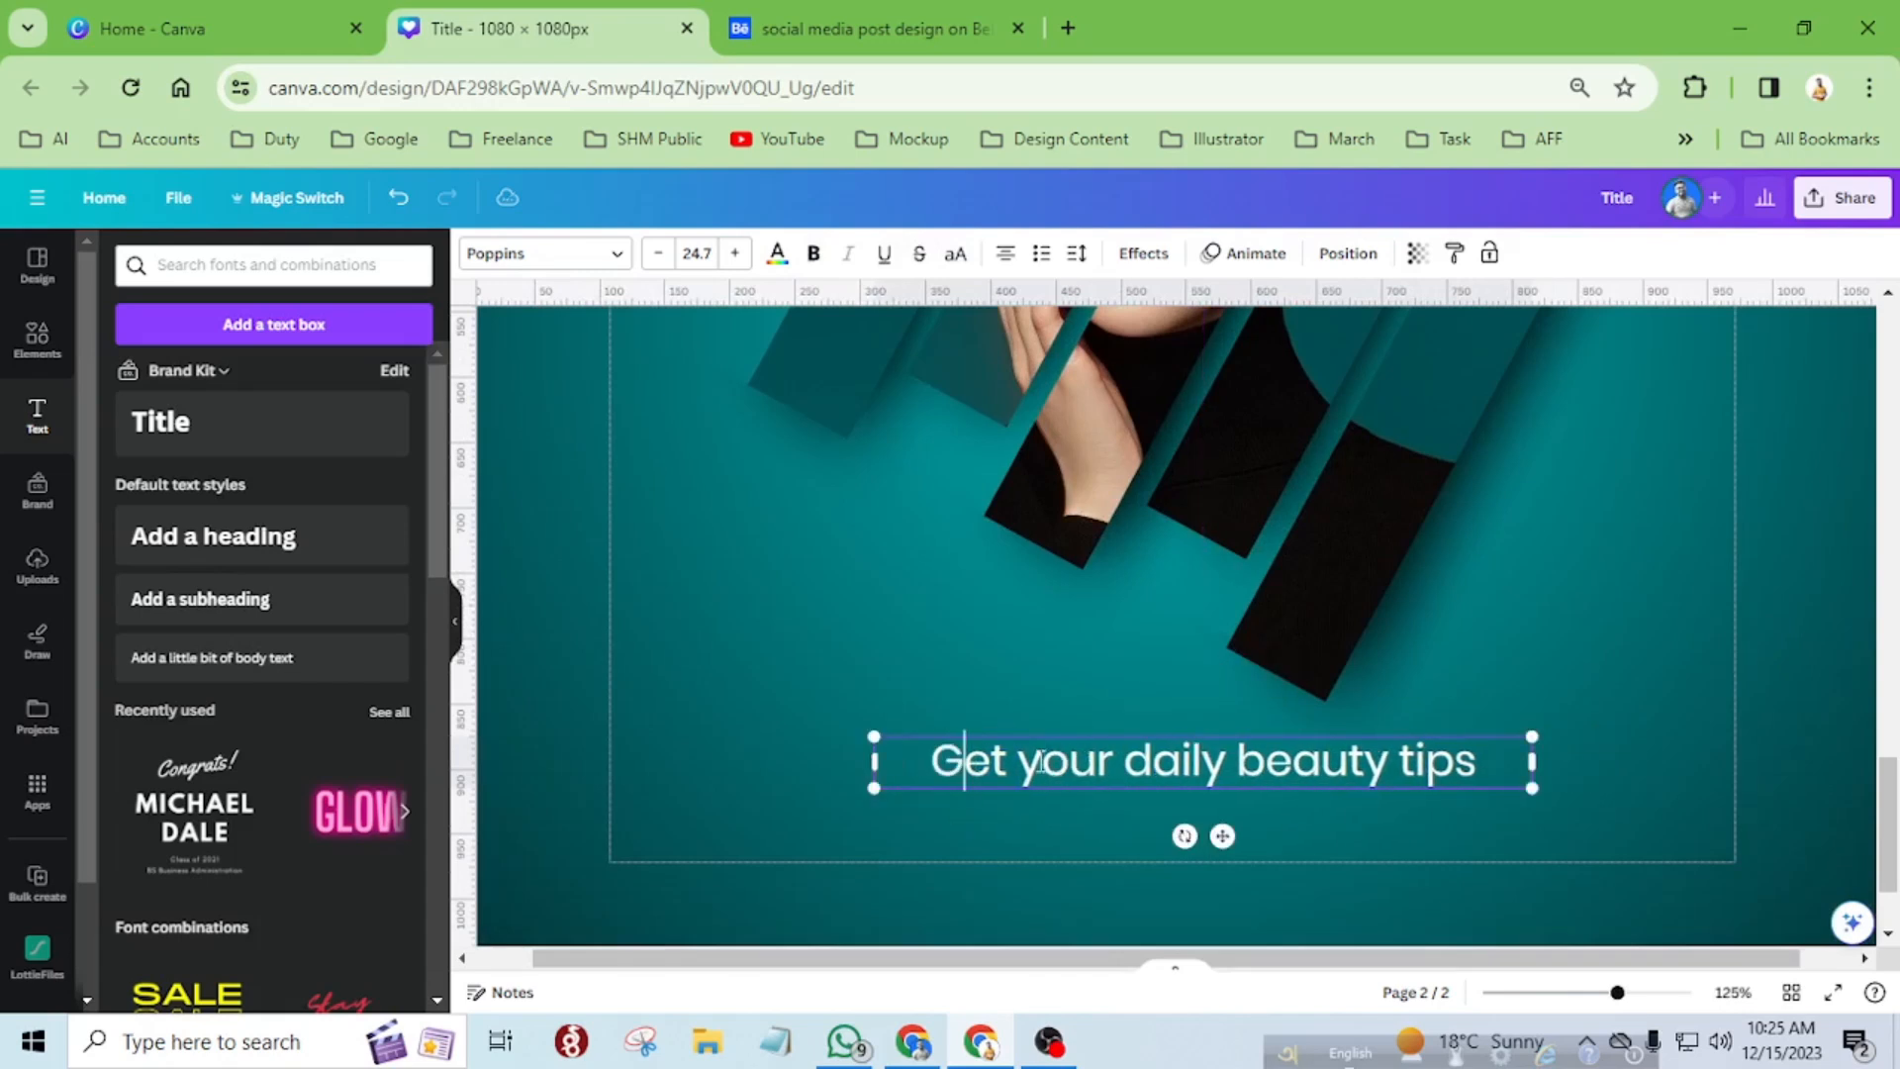
pyautogui.press('Right')
pyautogui.press('Right')
pyautogui.press('Delete')
pyautogui.write('Y')
pyautogui.press('Right')
pyautogui.press('Right')
pyautogui.press('Right')
pyautogui.press('Right')
pyautogui.press('Right')
pyautogui.press('BackSpace')
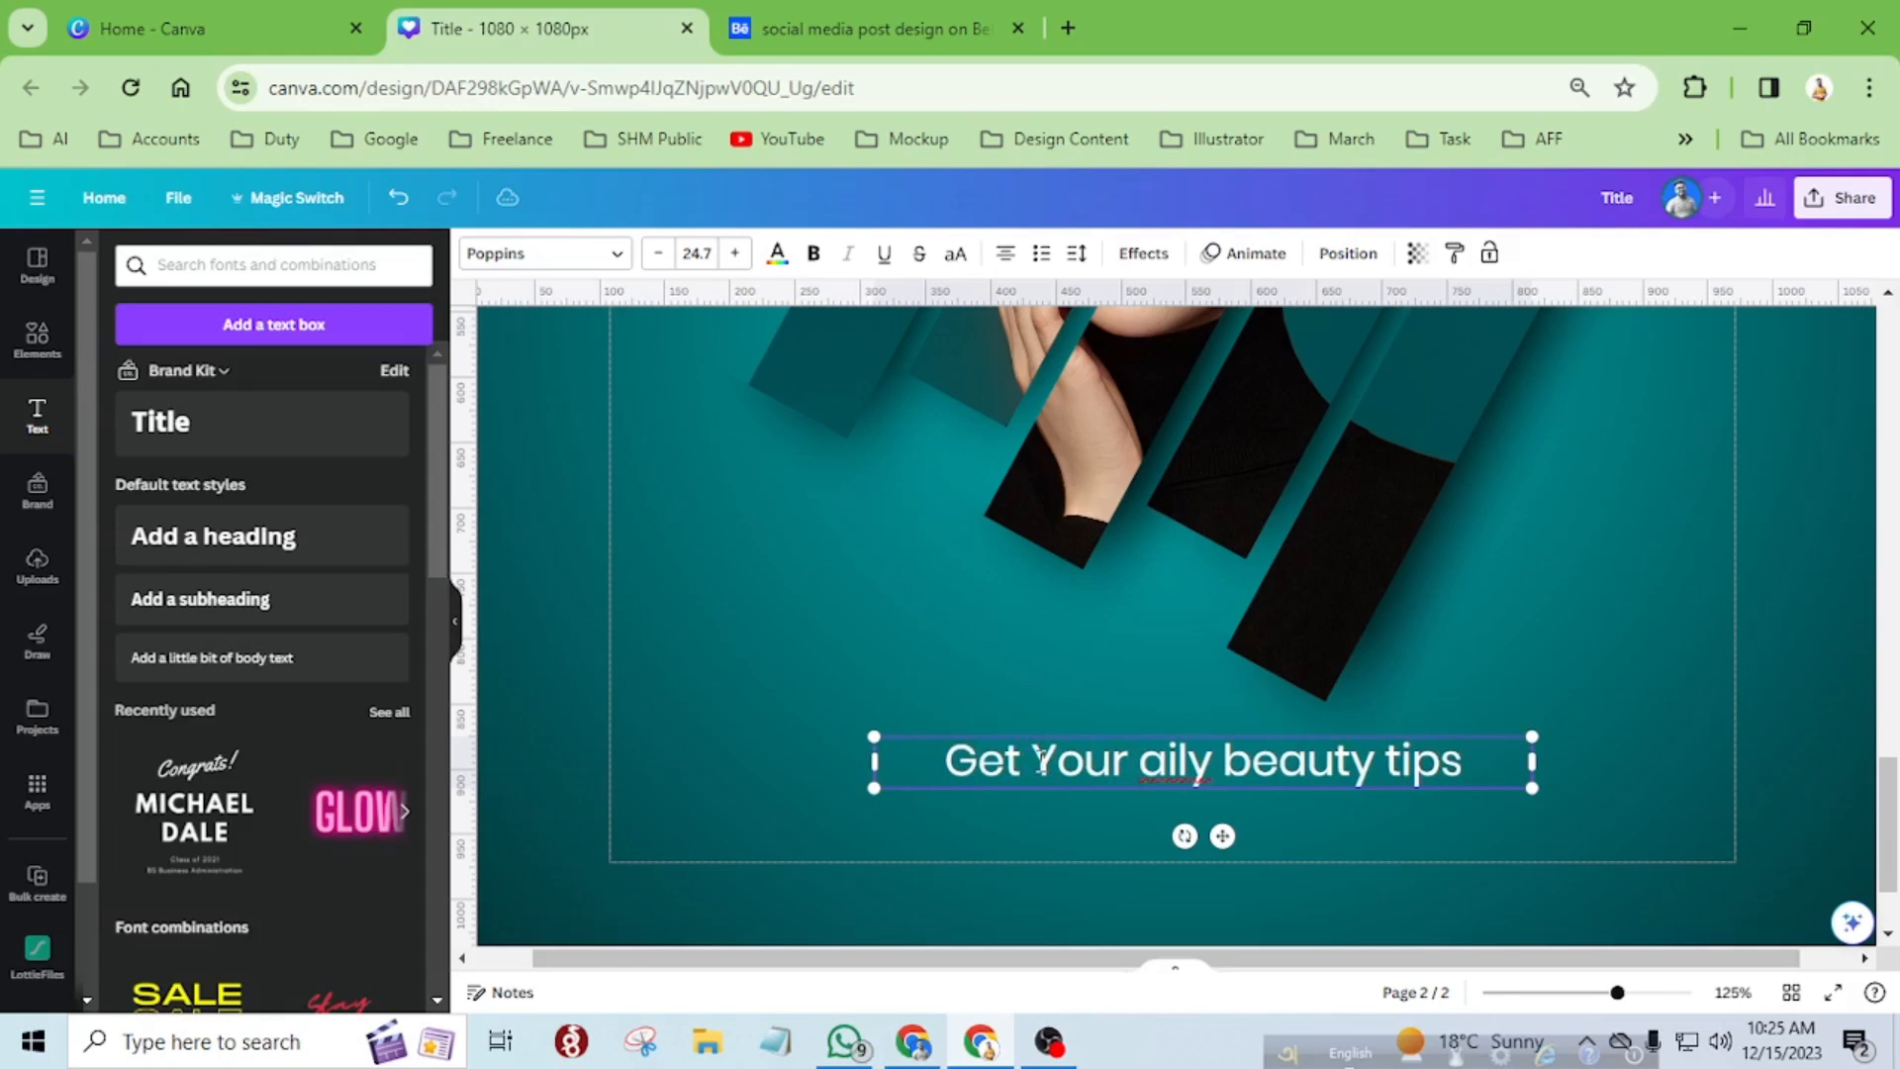
pyautogui.write('D')
pyautogui.press('Right')
pyautogui.press('Right')
pyautogui.press('Right')
pyautogui.press('Right')
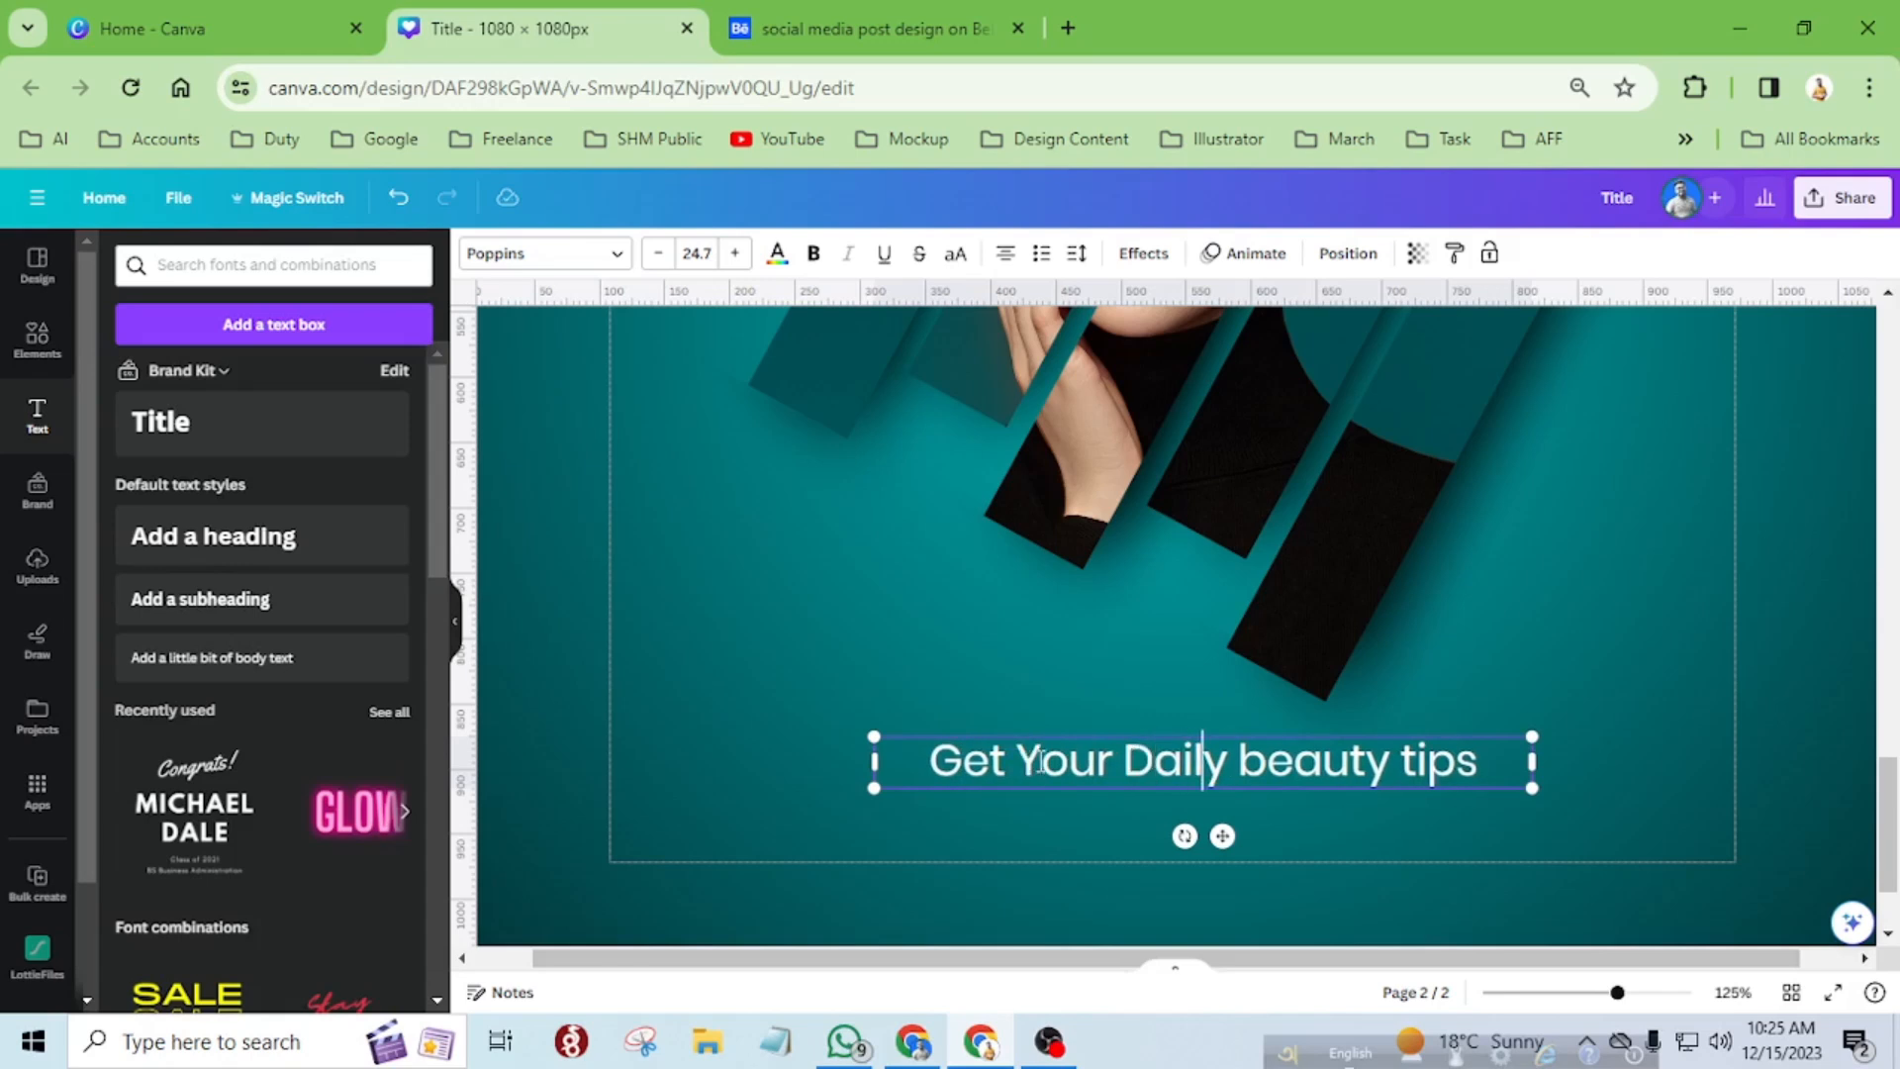
pyautogui.press('BackSpace')
pyautogui.write('B')
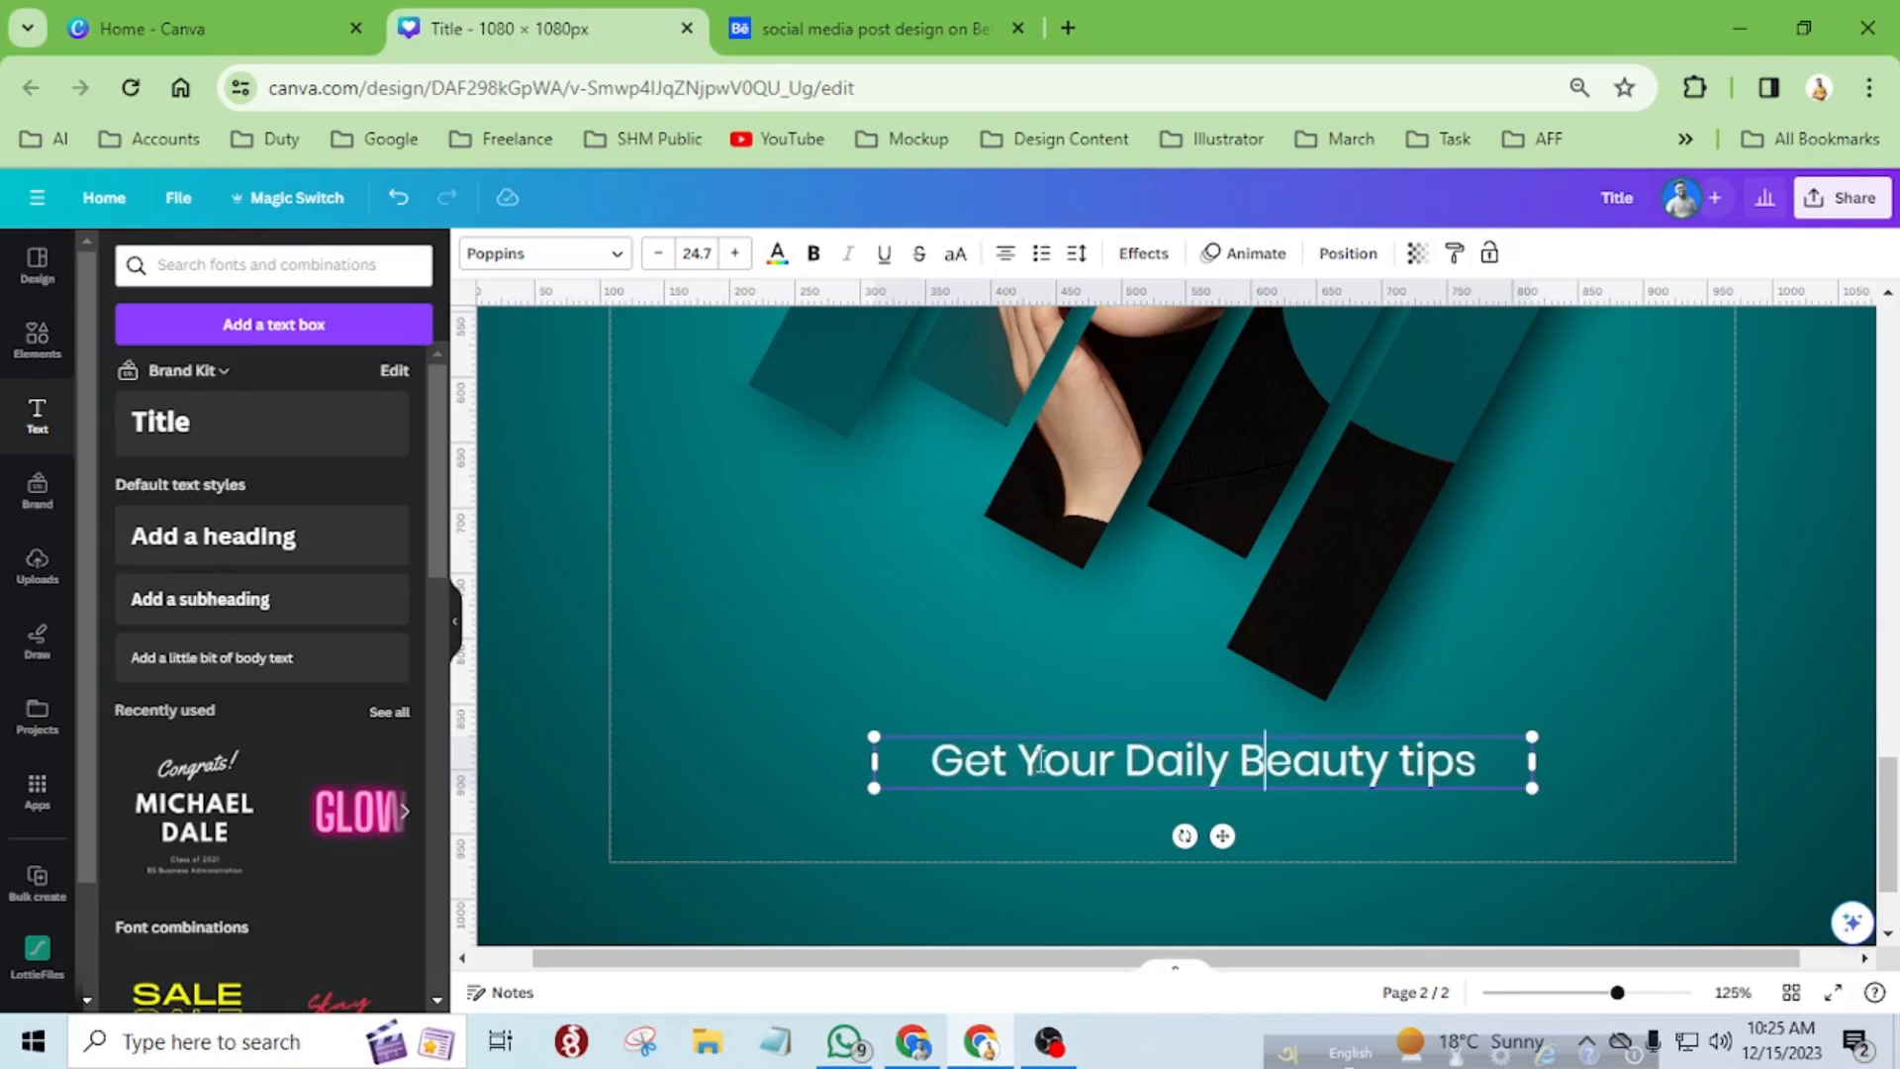
pyautogui.press('Right')
pyautogui.press('Right')
pyautogui.press('Right')
pyautogui.press('Right')
pyautogui.press('BackSpace')
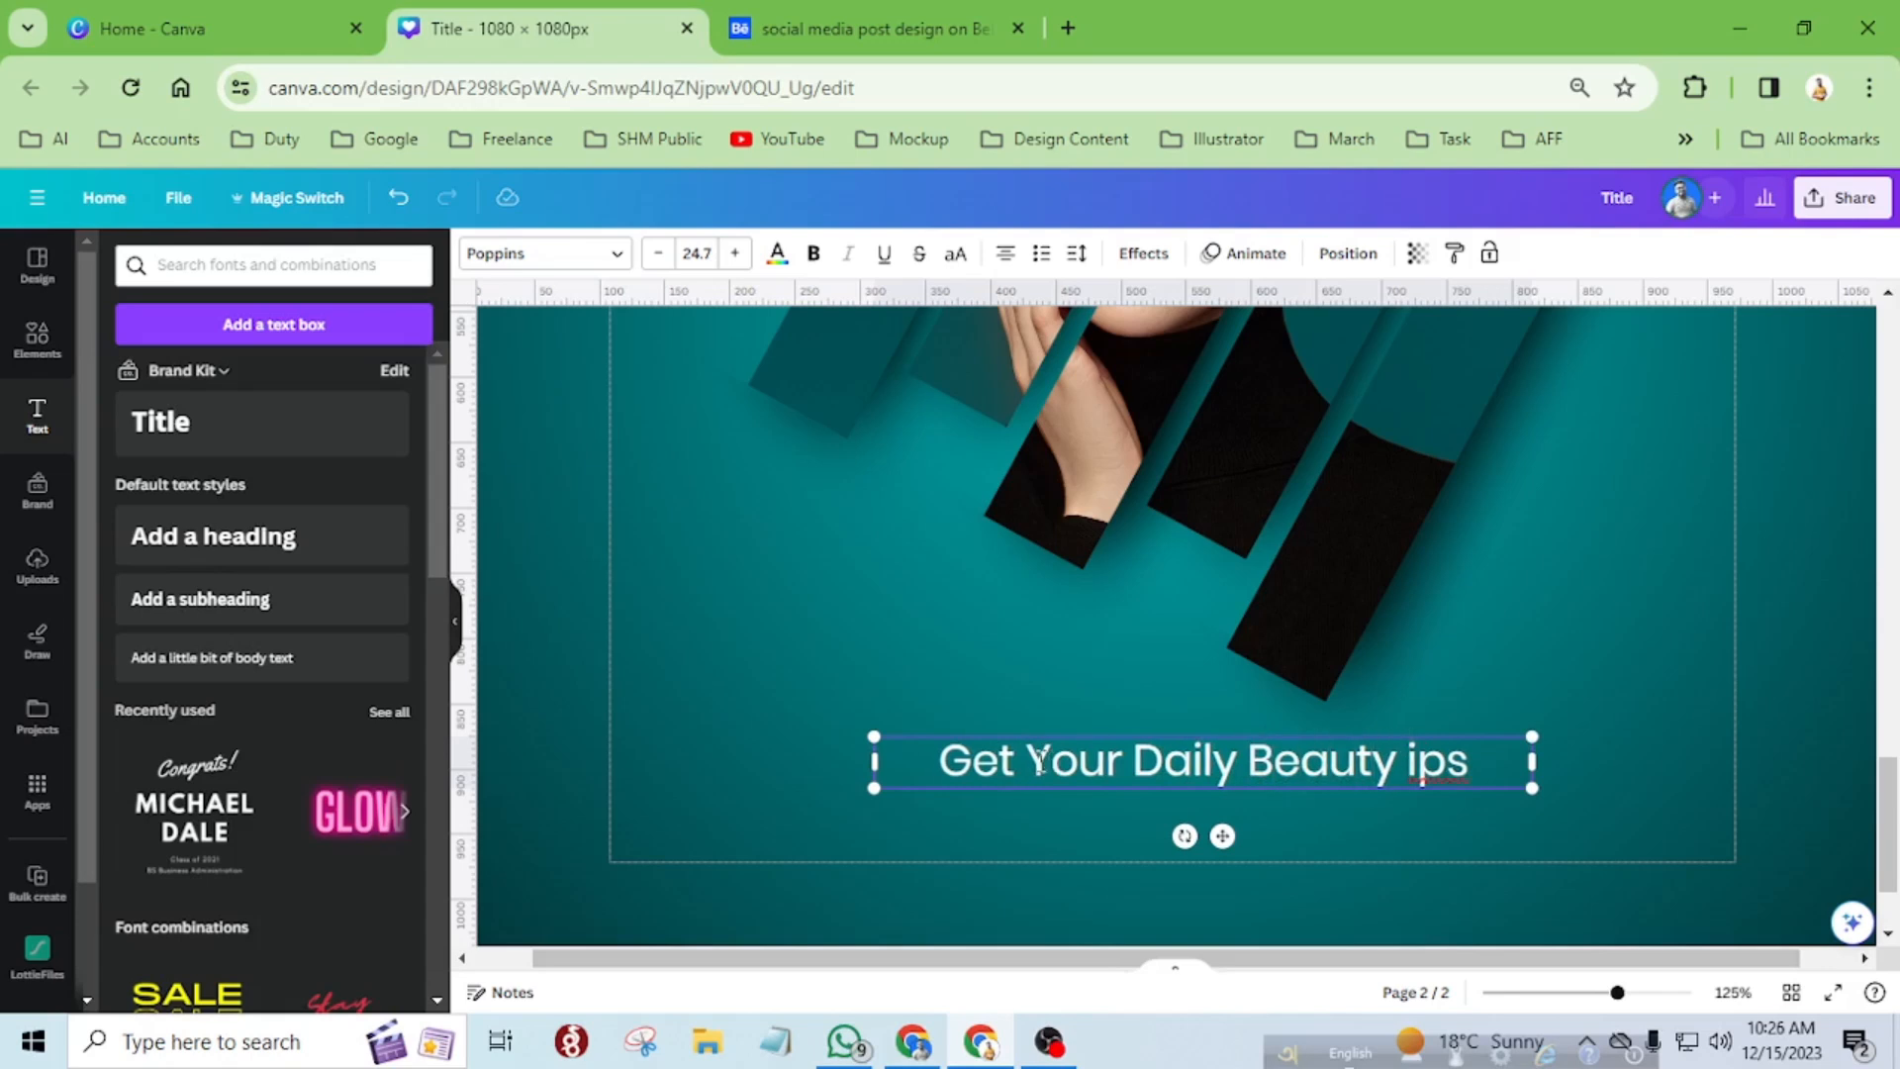
pyautogui.write('T')
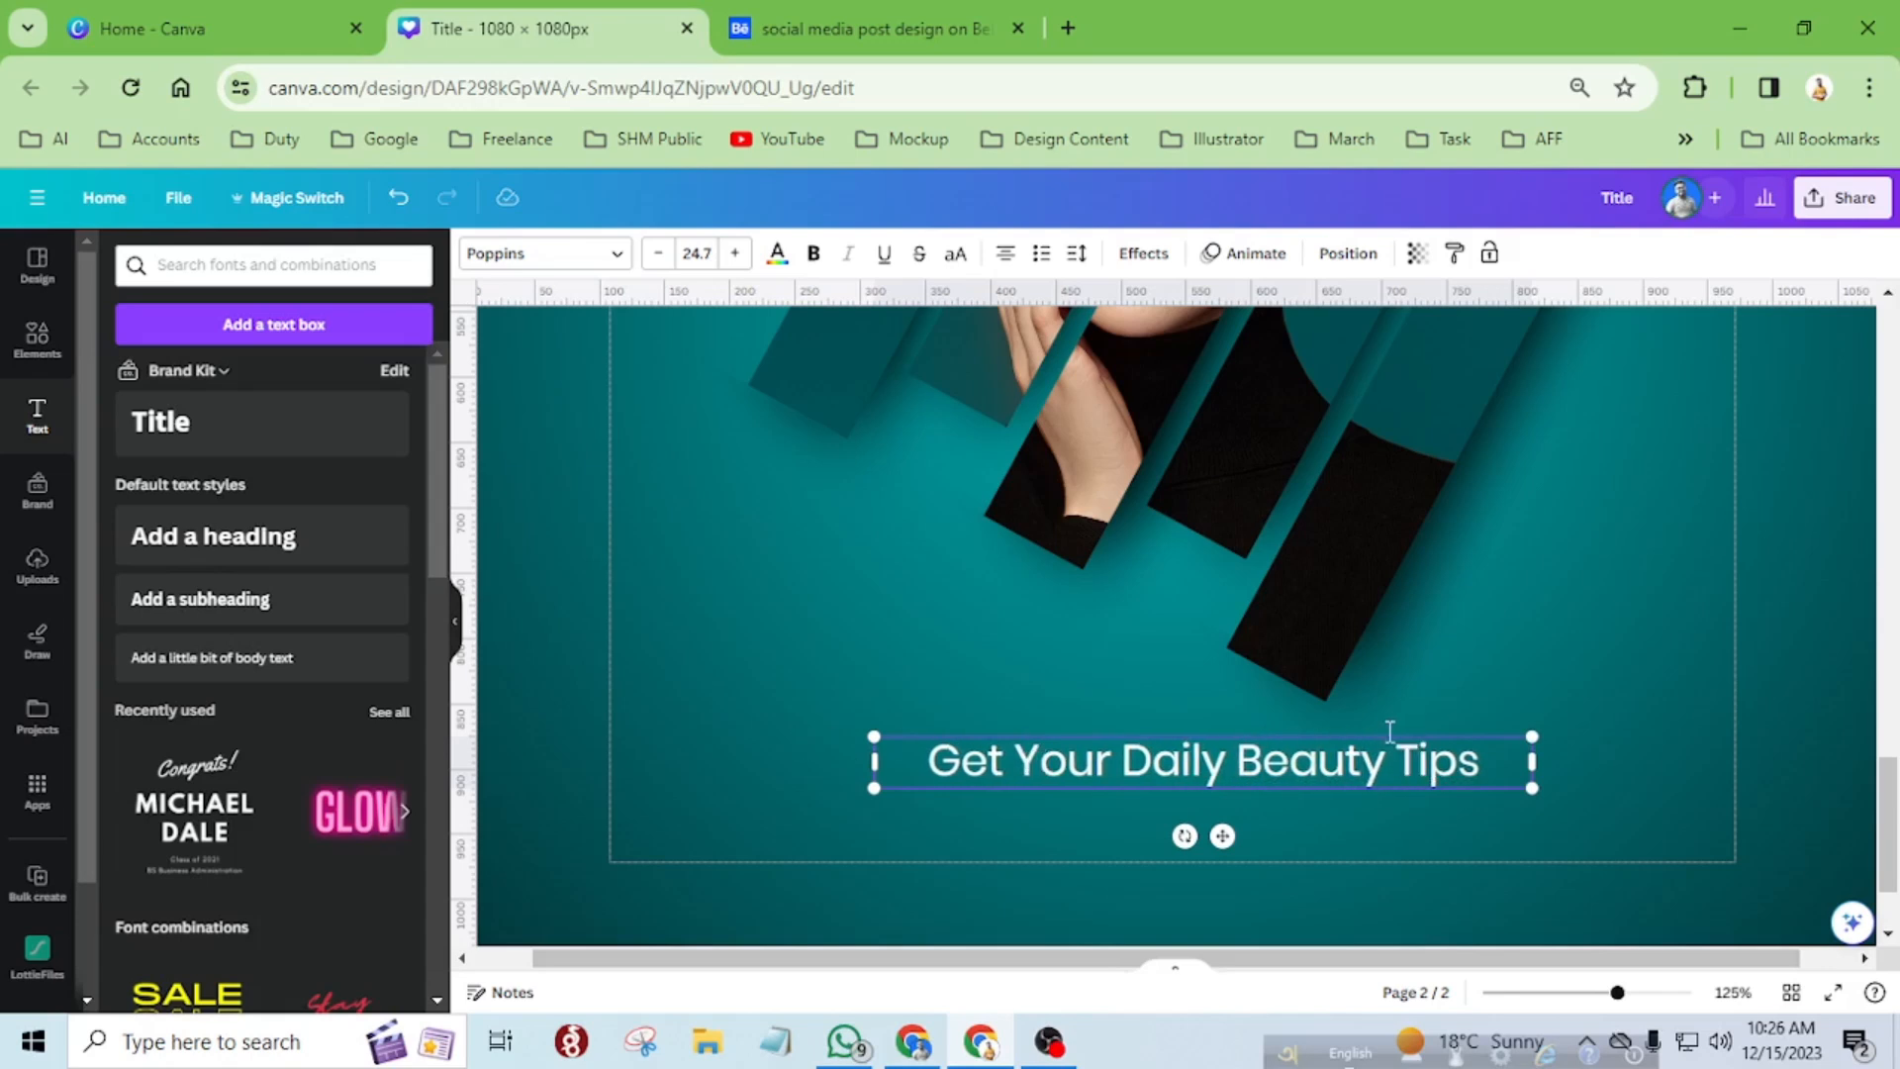
# Narrow the tagline's text box to fit its text and reposition it just below the portrait strips.
pyautogui.scroll(-5, 1435, 764)
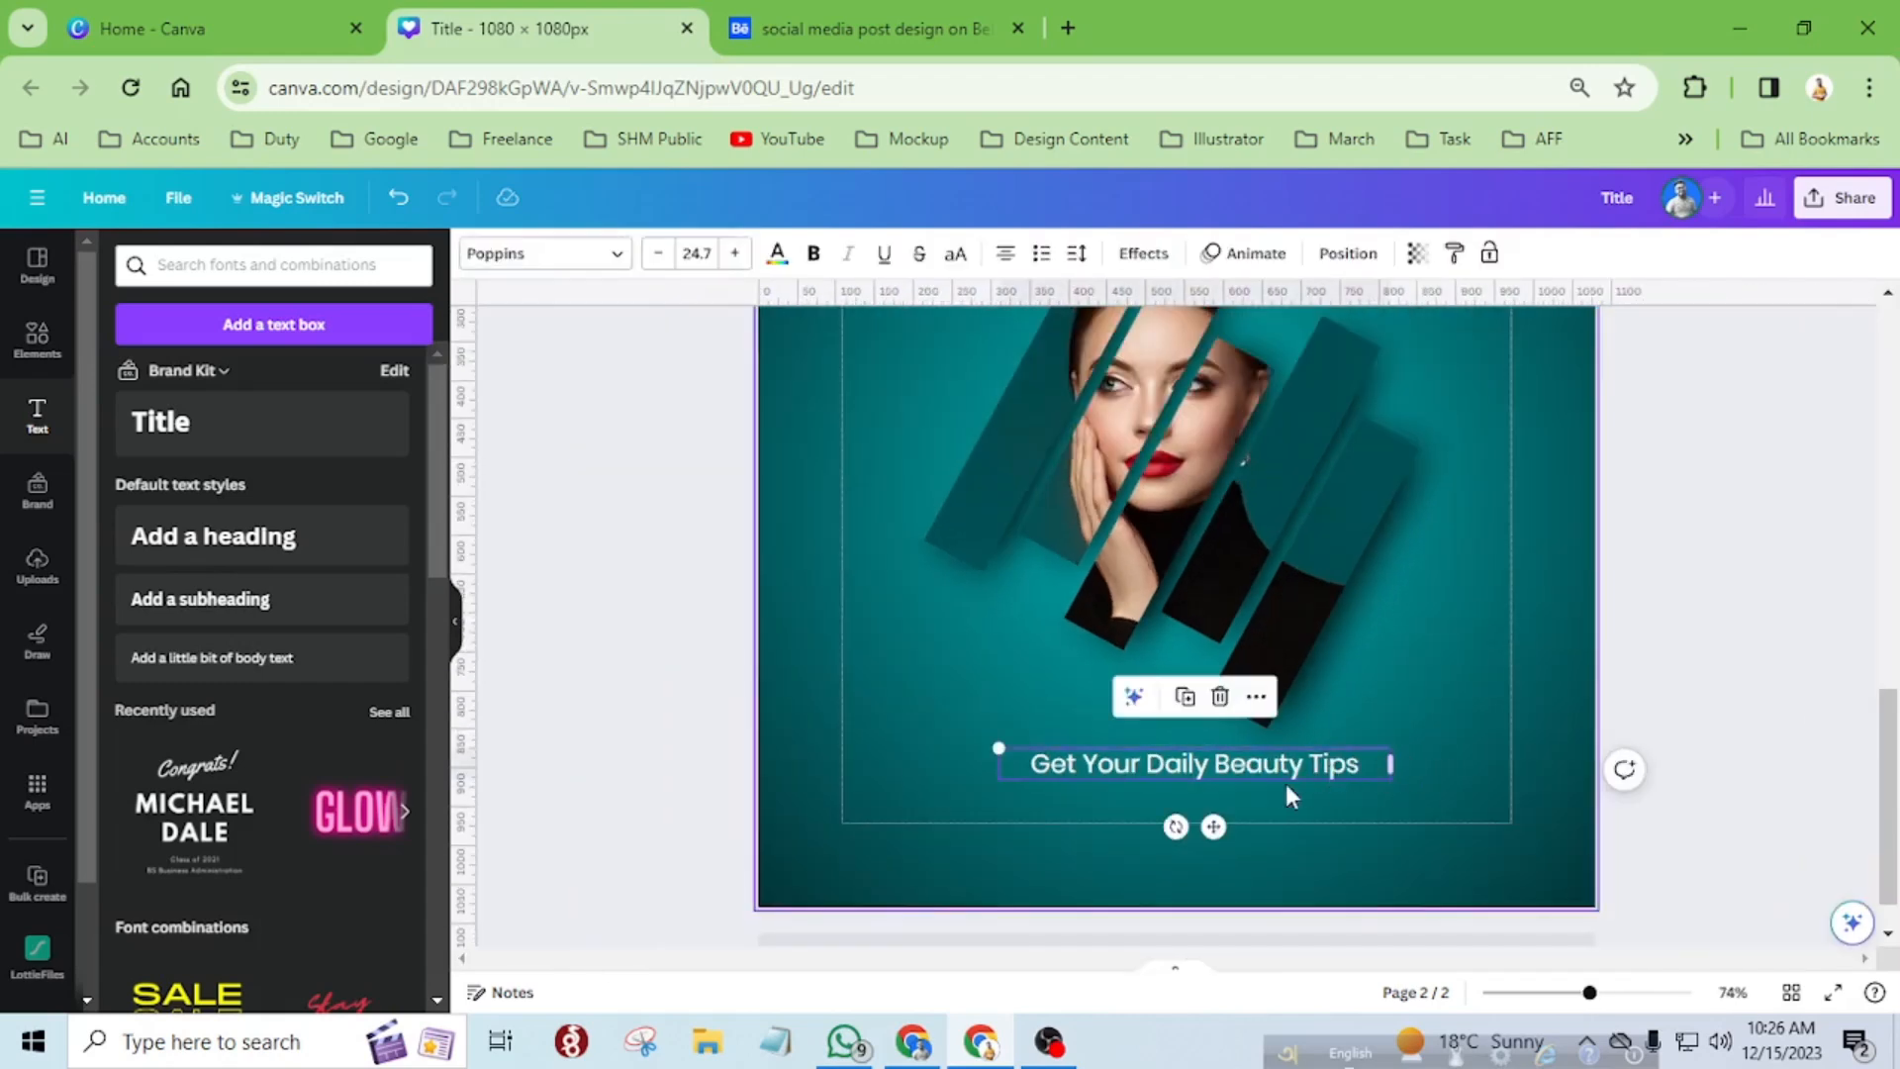
pyautogui.scroll(5, 1310, 791)
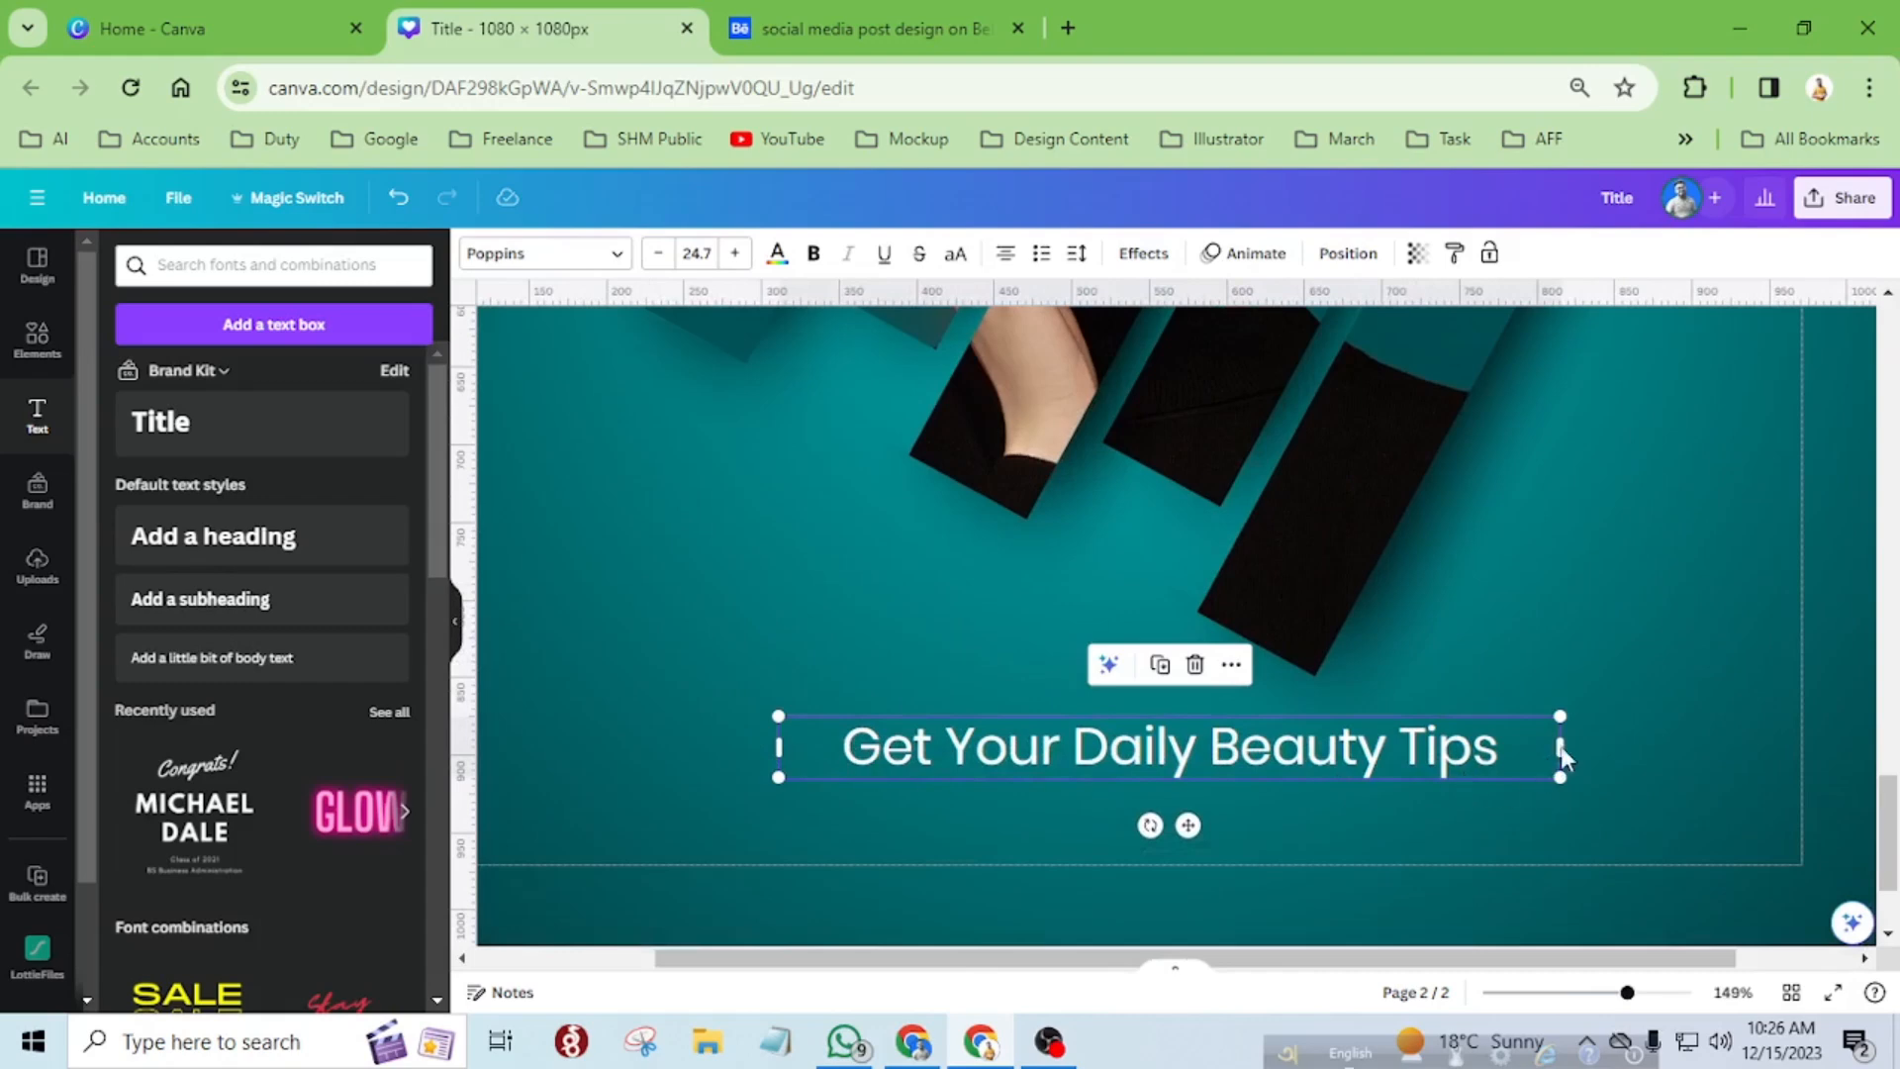
pyautogui.moveTo(1560, 746); pyautogui.dragTo(1501, 748)
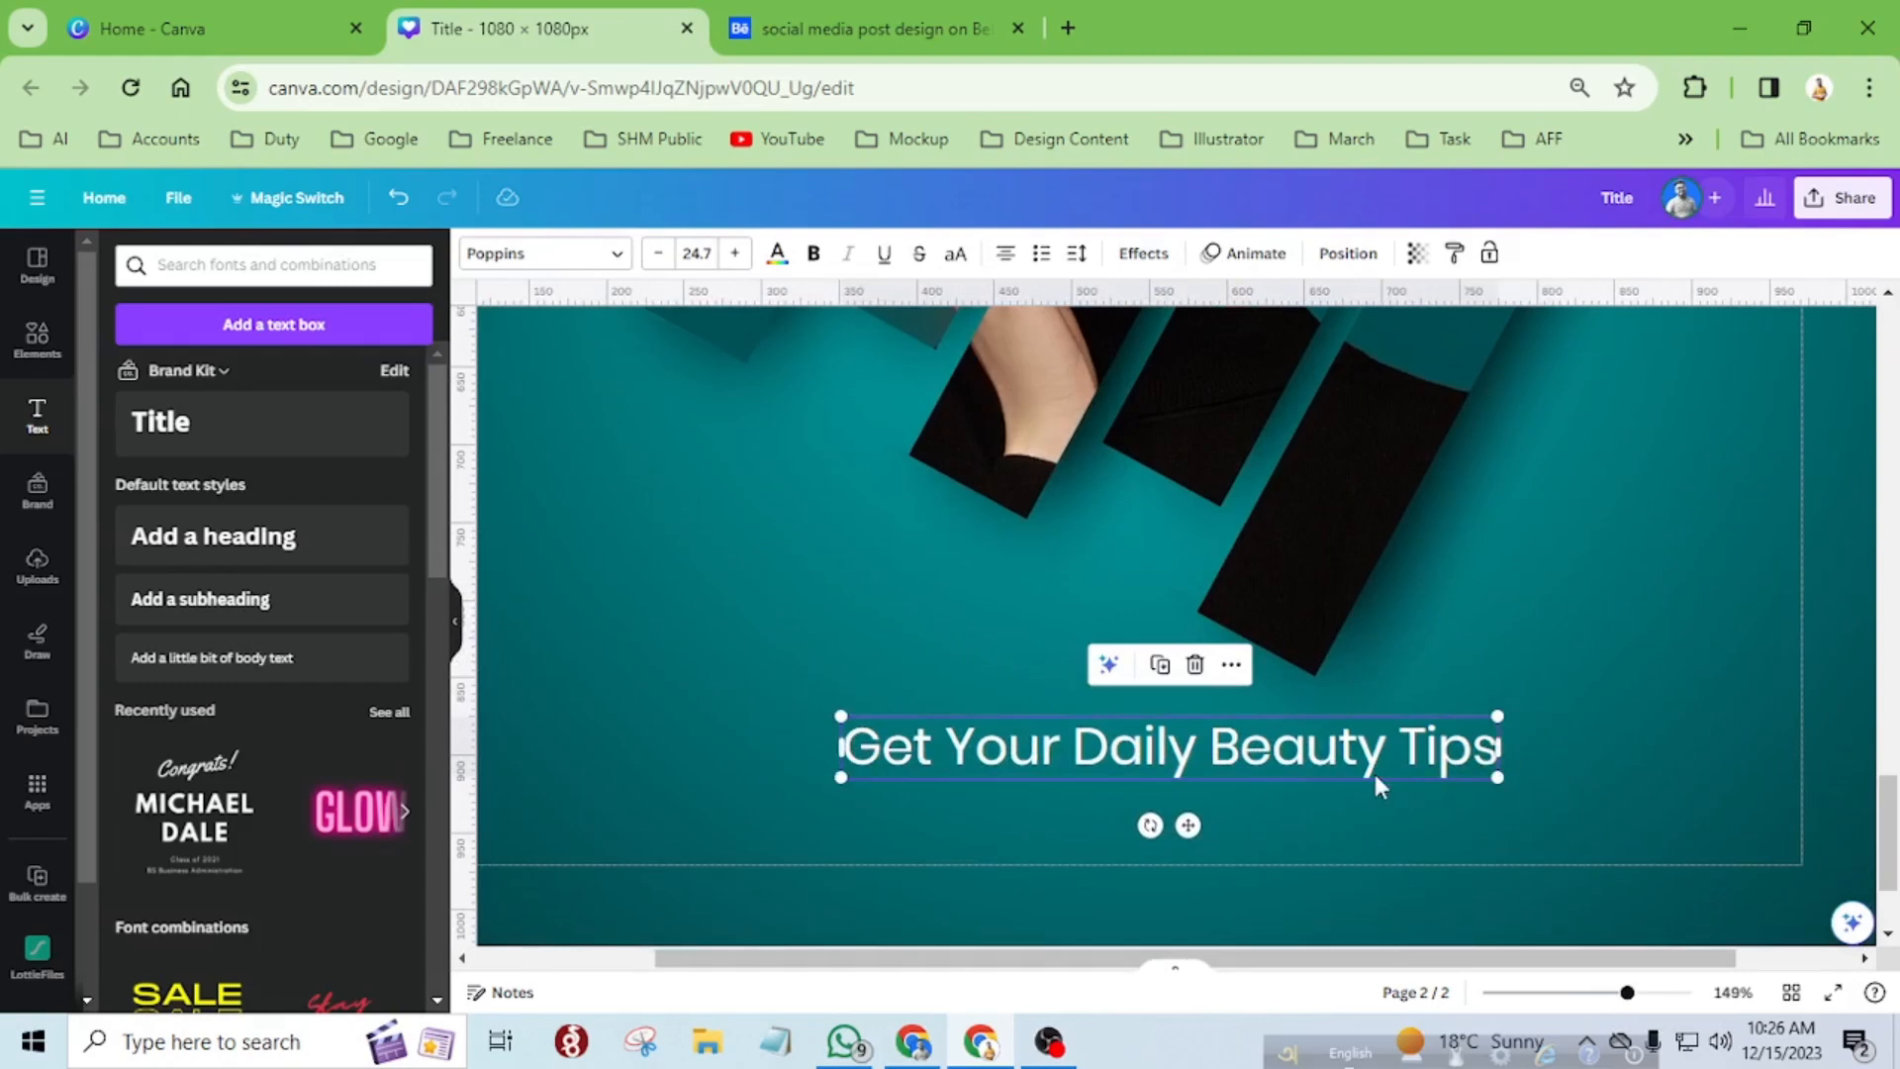
pyautogui.scroll(-5, 1373, 769)
pyautogui.scroll(-2, 1425, 755)
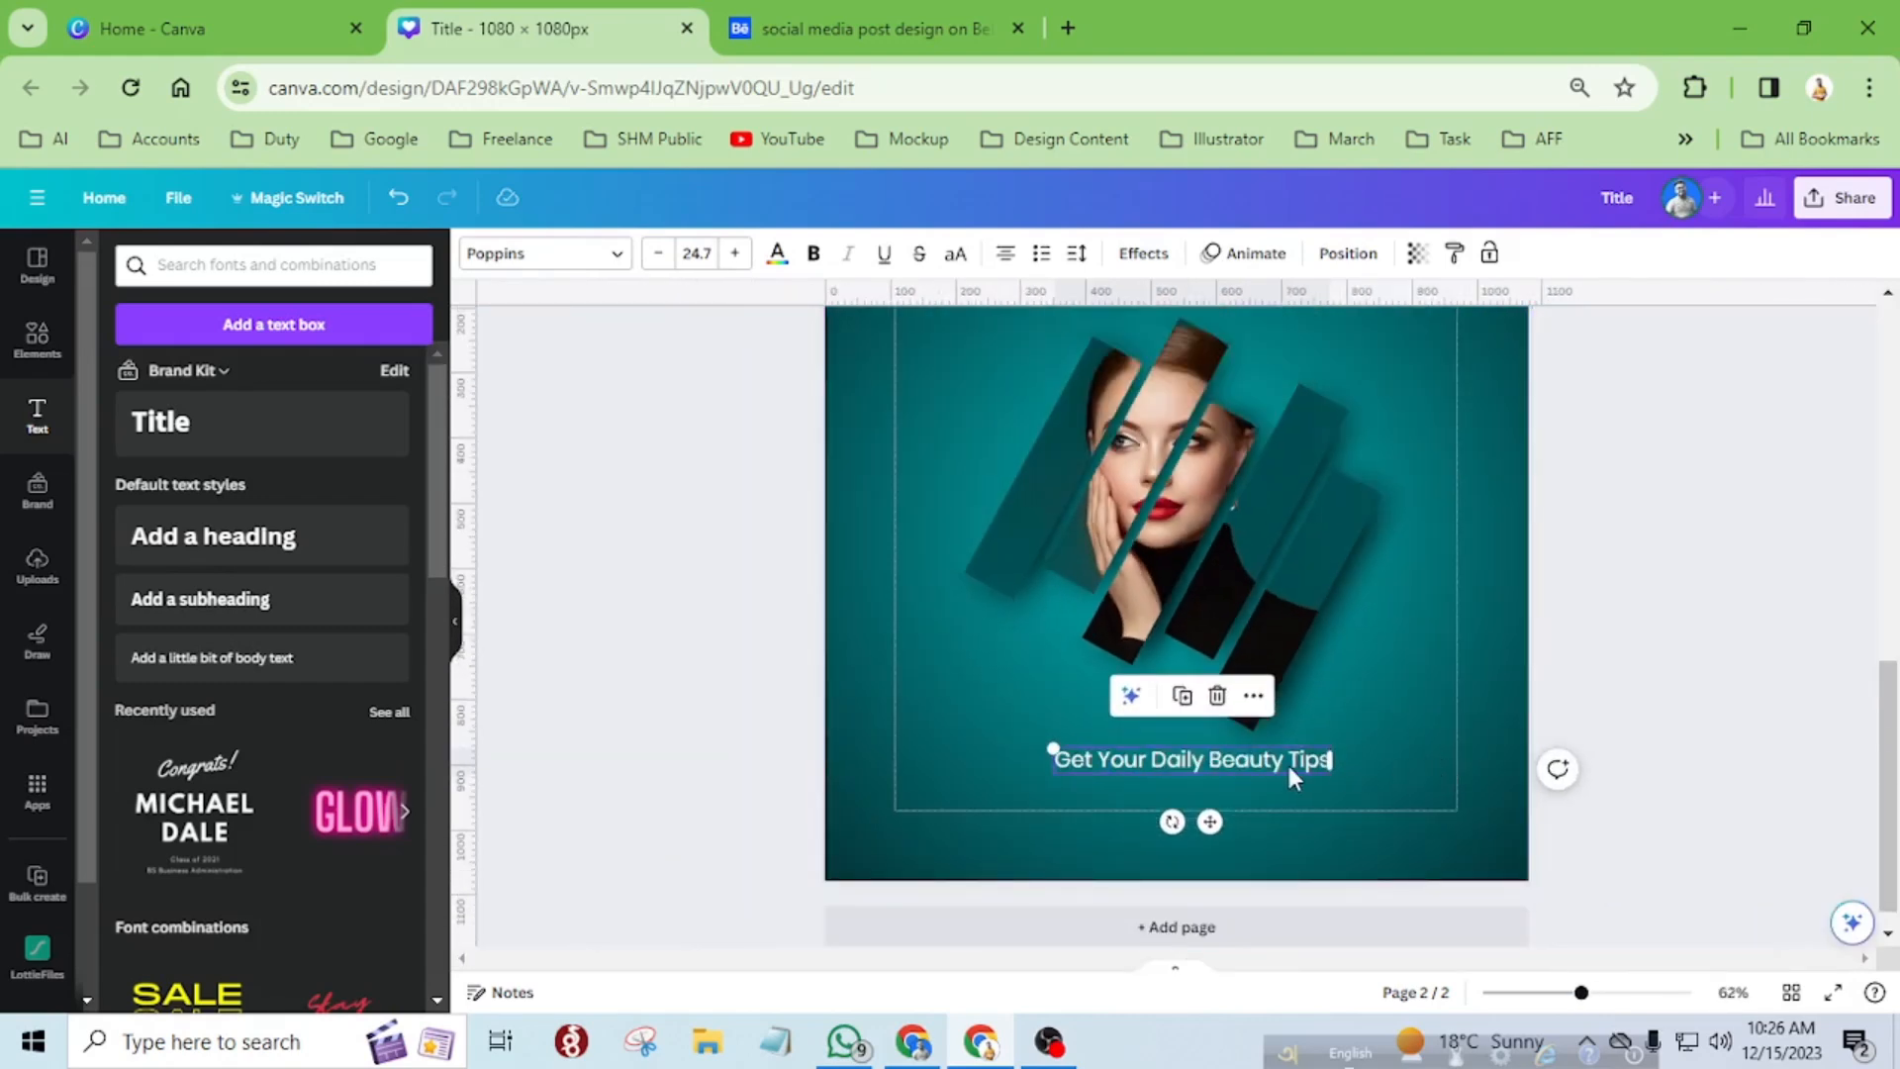
pyautogui.moveTo(1281, 763); pyautogui.dragTo(1263, 752)
pyautogui.scroll(3, 1353, 778)
pyautogui.scroll(-2, 1352, 778)
pyautogui.scroll(-1, 1354, 787)
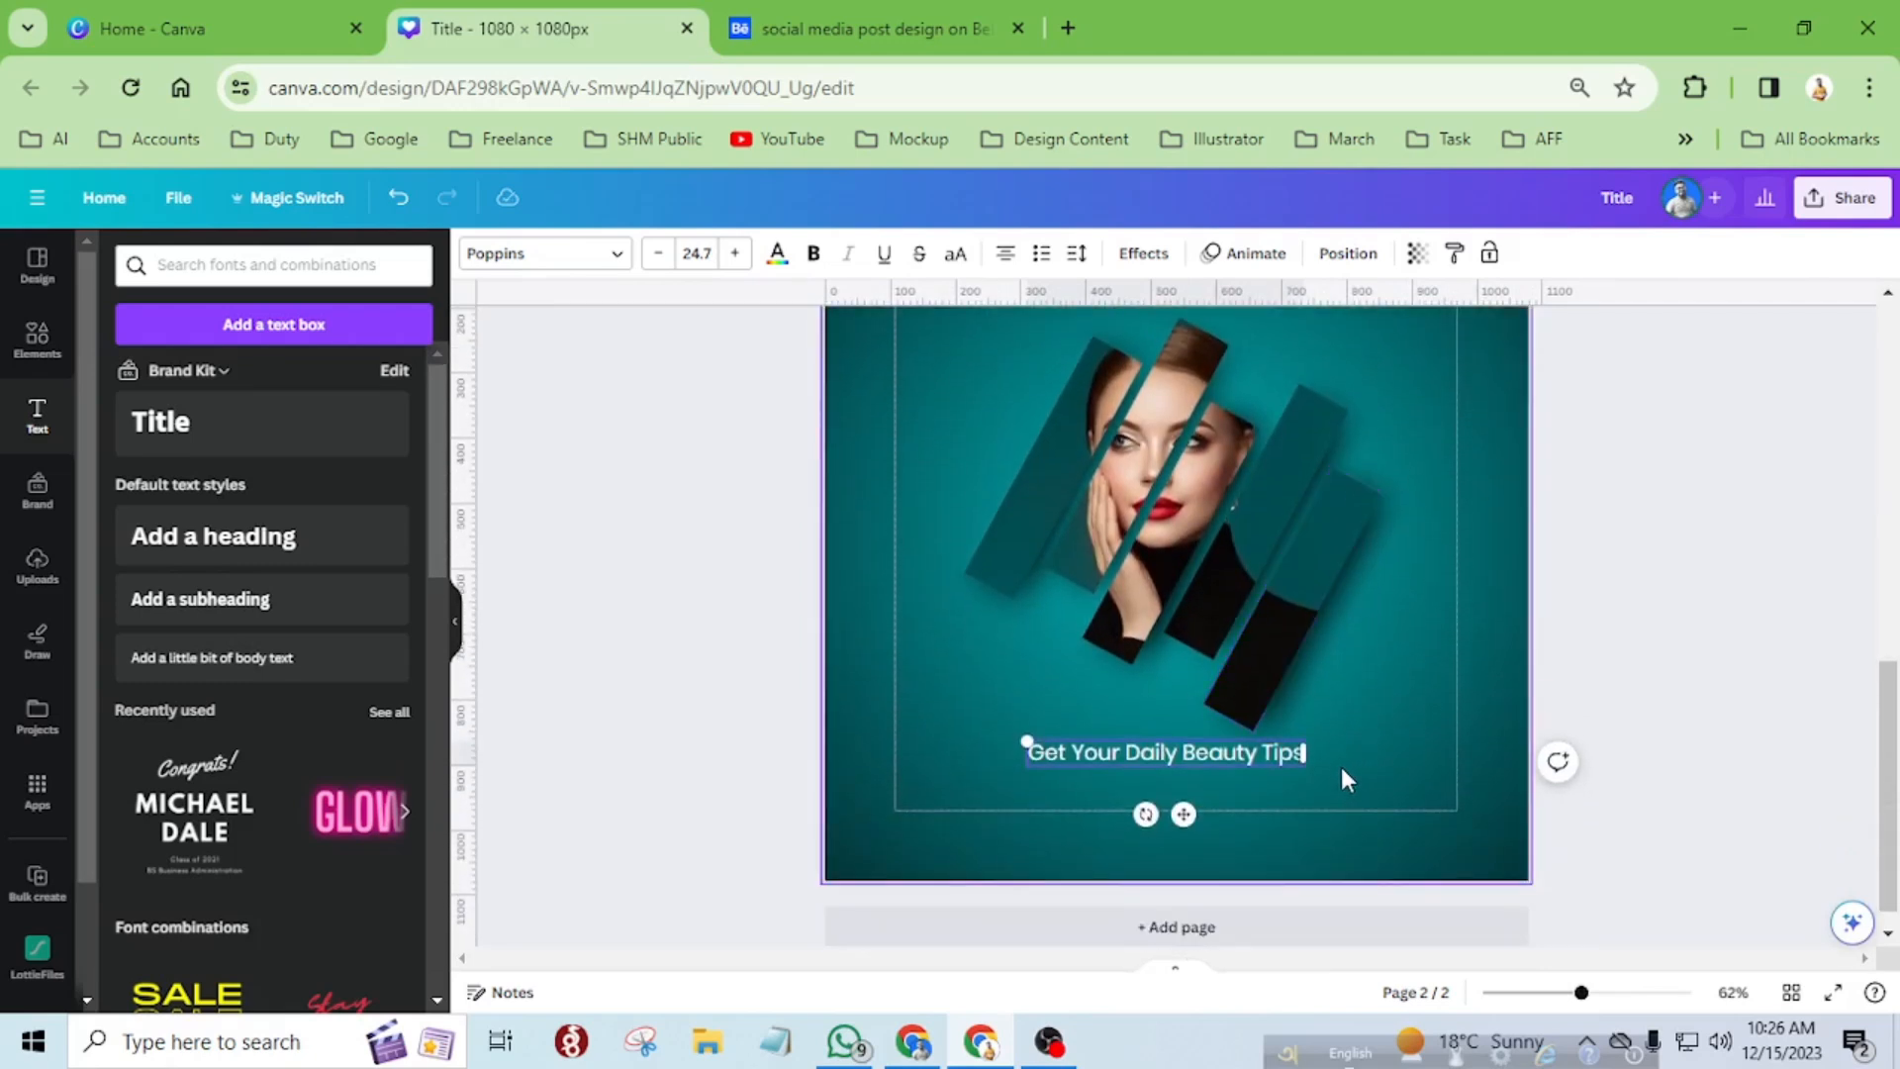
pyautogui.click(1326, 816)
pyautogui.click(1248, 756)
pyautogui.moveTo(1249, 756); pyautogui.dragTo(1253, 758)
pyautogui.click(1104, 811)
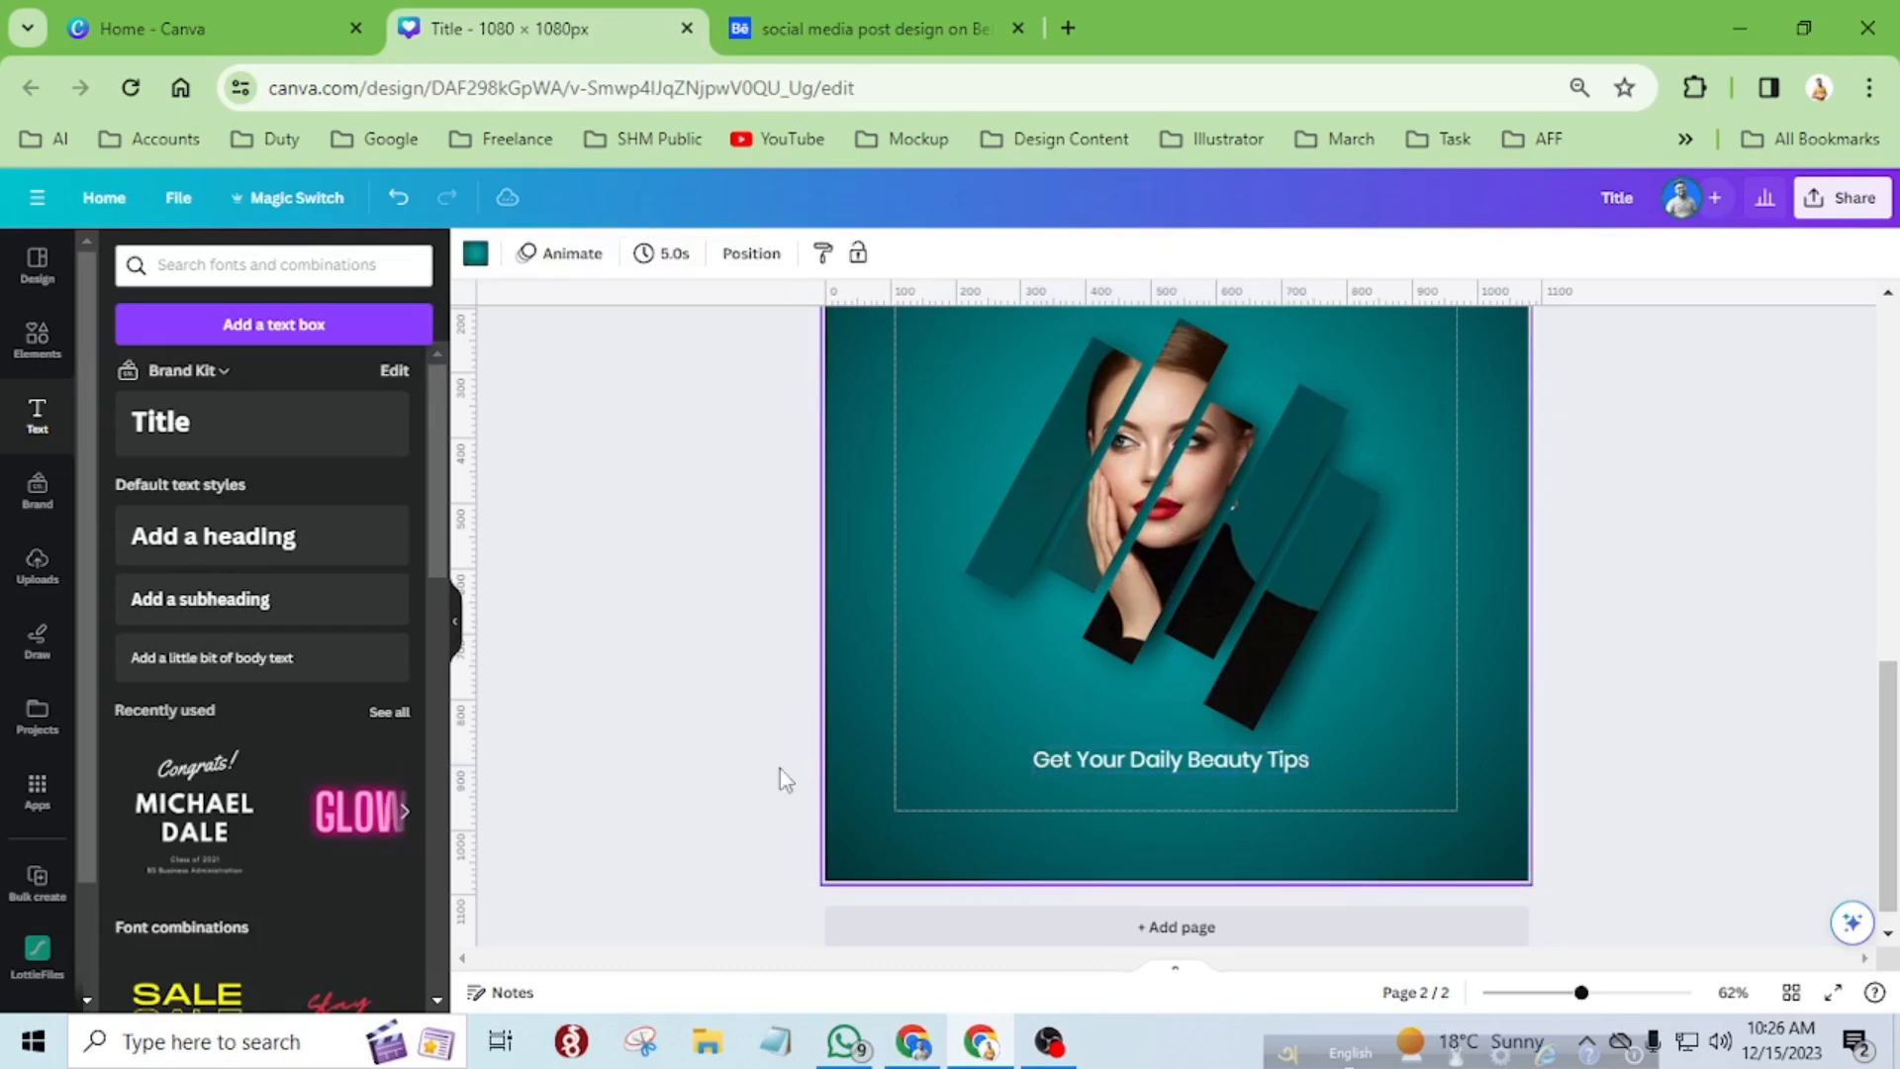
# Add a square shape and form it into a wide rectangle about 260 px wide, centred beneath the tagline.
pyautogui.click(59, 352)
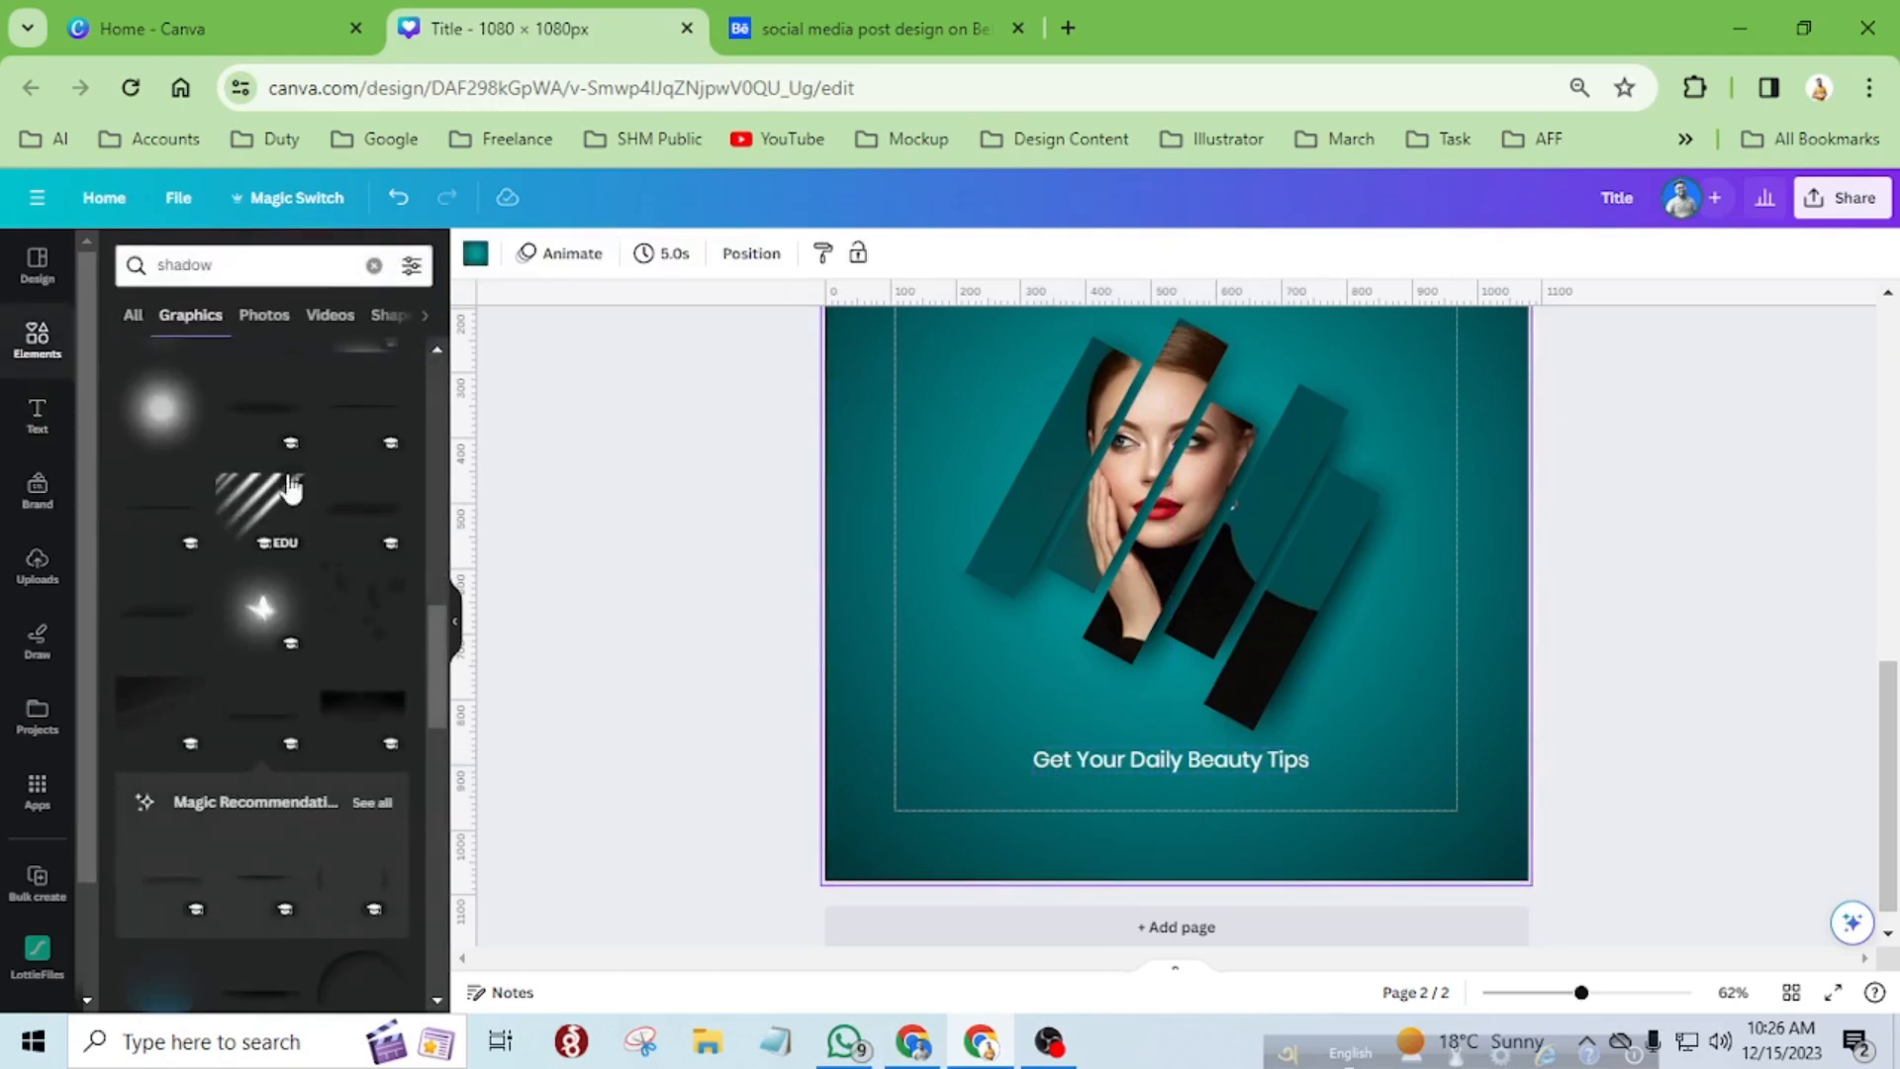
pyautogui.click(371, 263)
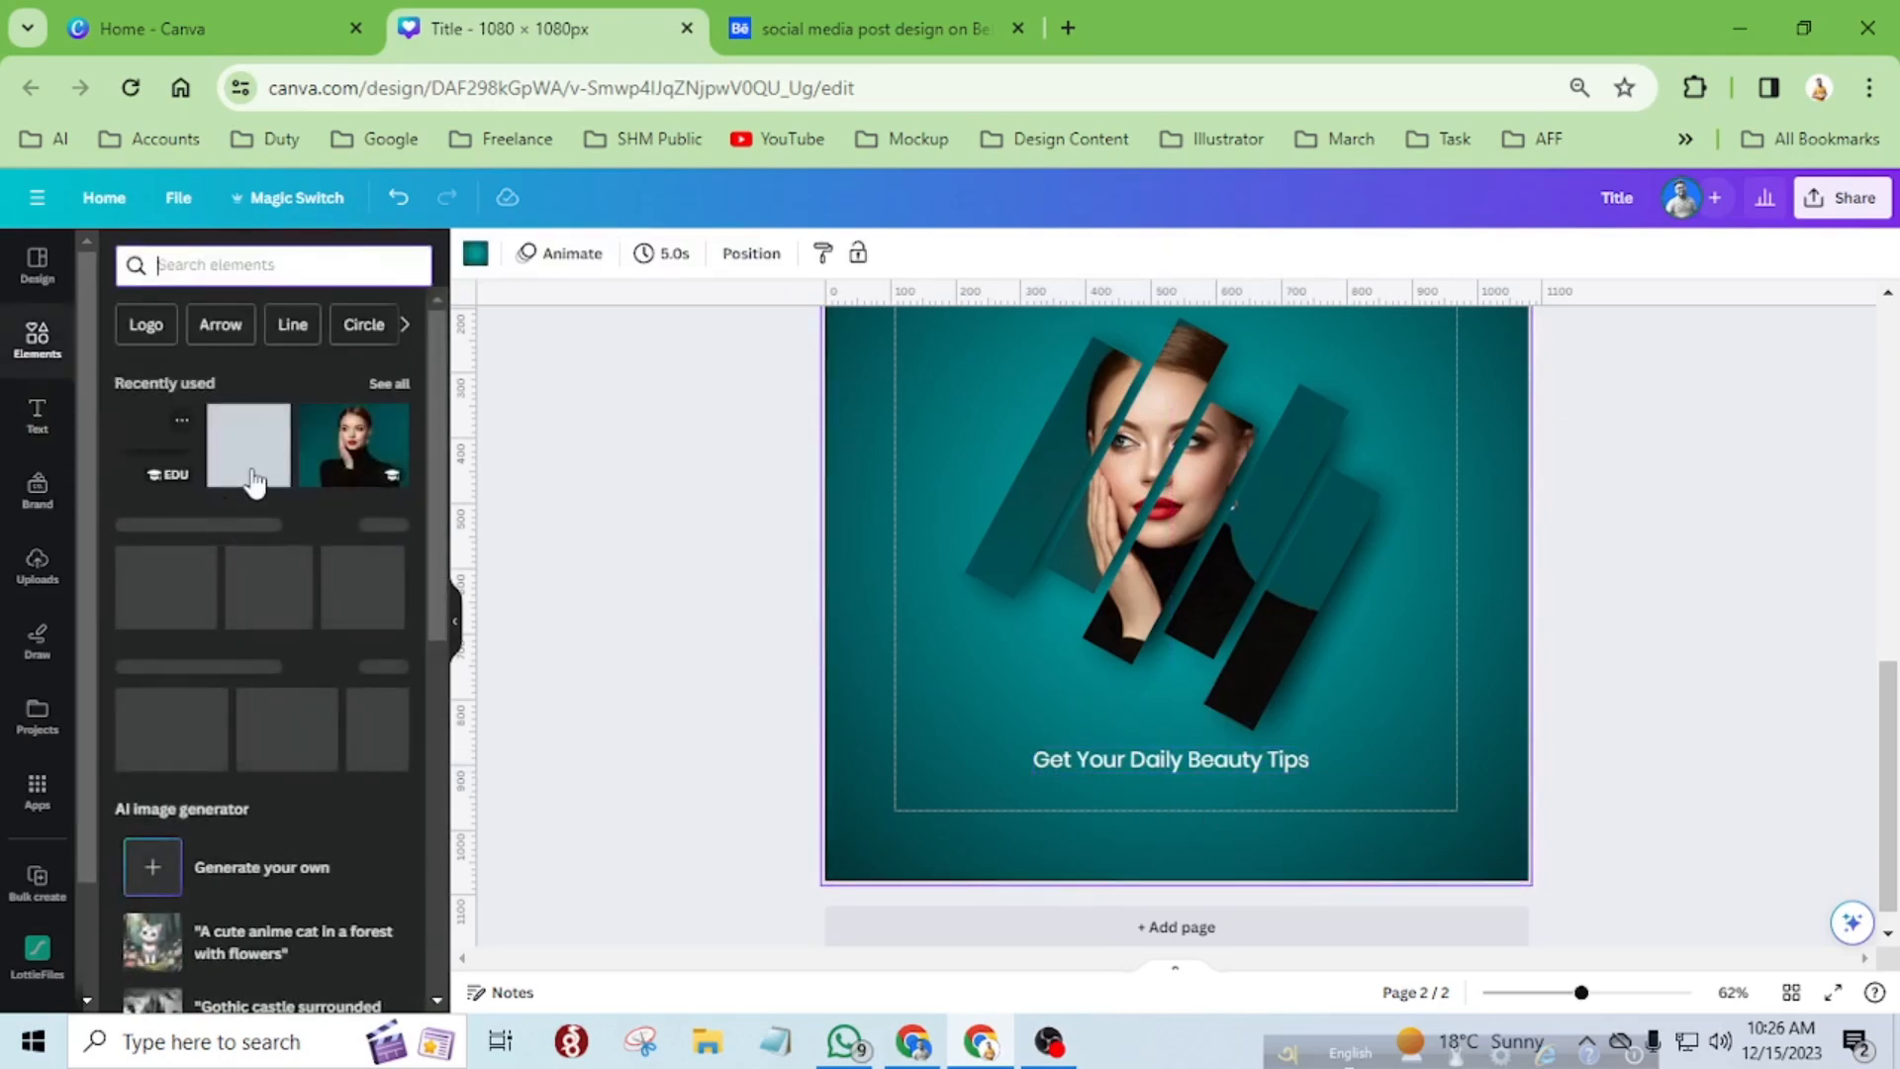
pyautogui.moveTo(174, 628); pyautogui.dragTo(1160, 817)
pyautogui.moveTo(1282, 837); pyautogui.dragTo(1239, 824)
pyautogui.moveTo(1239, 824); pyautogui.dragTo(1189, 800)
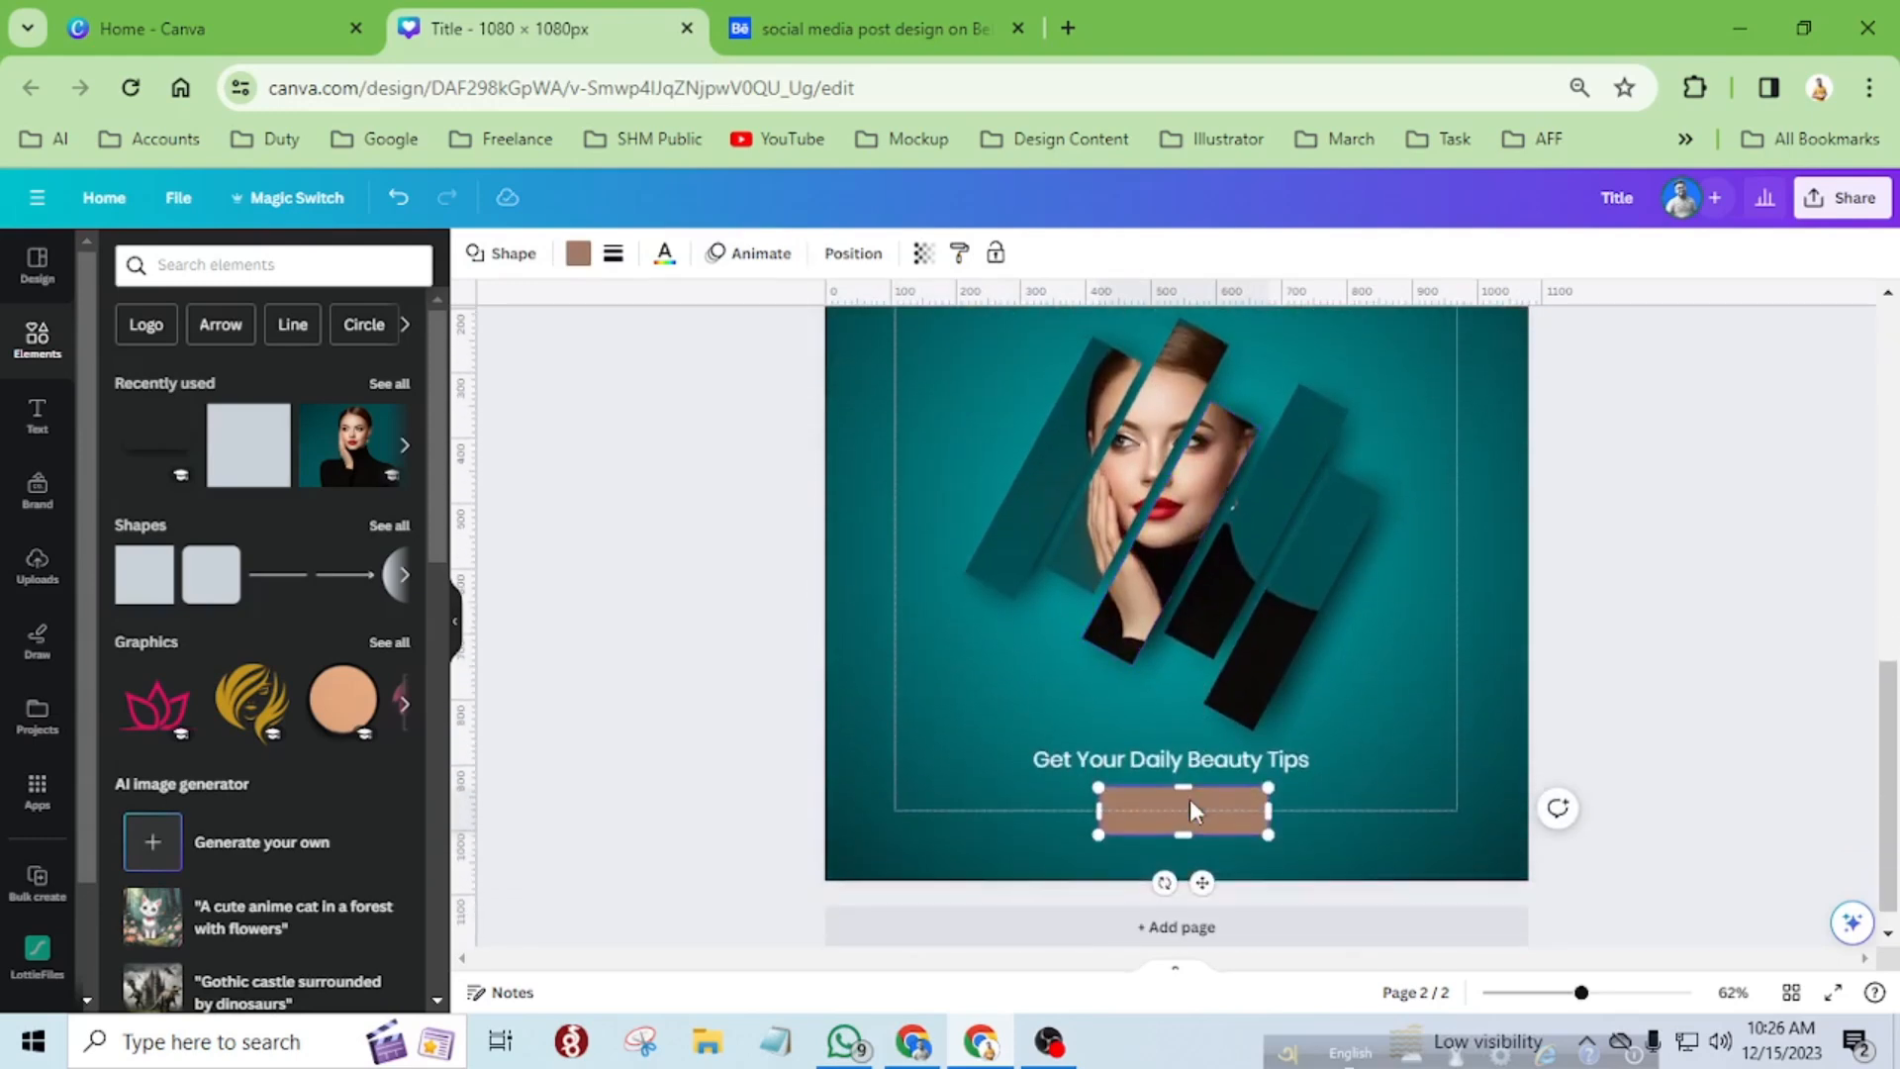
# Fill the rectangle beneath the tagline with white (#ffffff).
pyautogui.keyDown('ctrl'); pyautogui.scroll(5, 1189, 798); pyautogui.keyUp('ctrl')
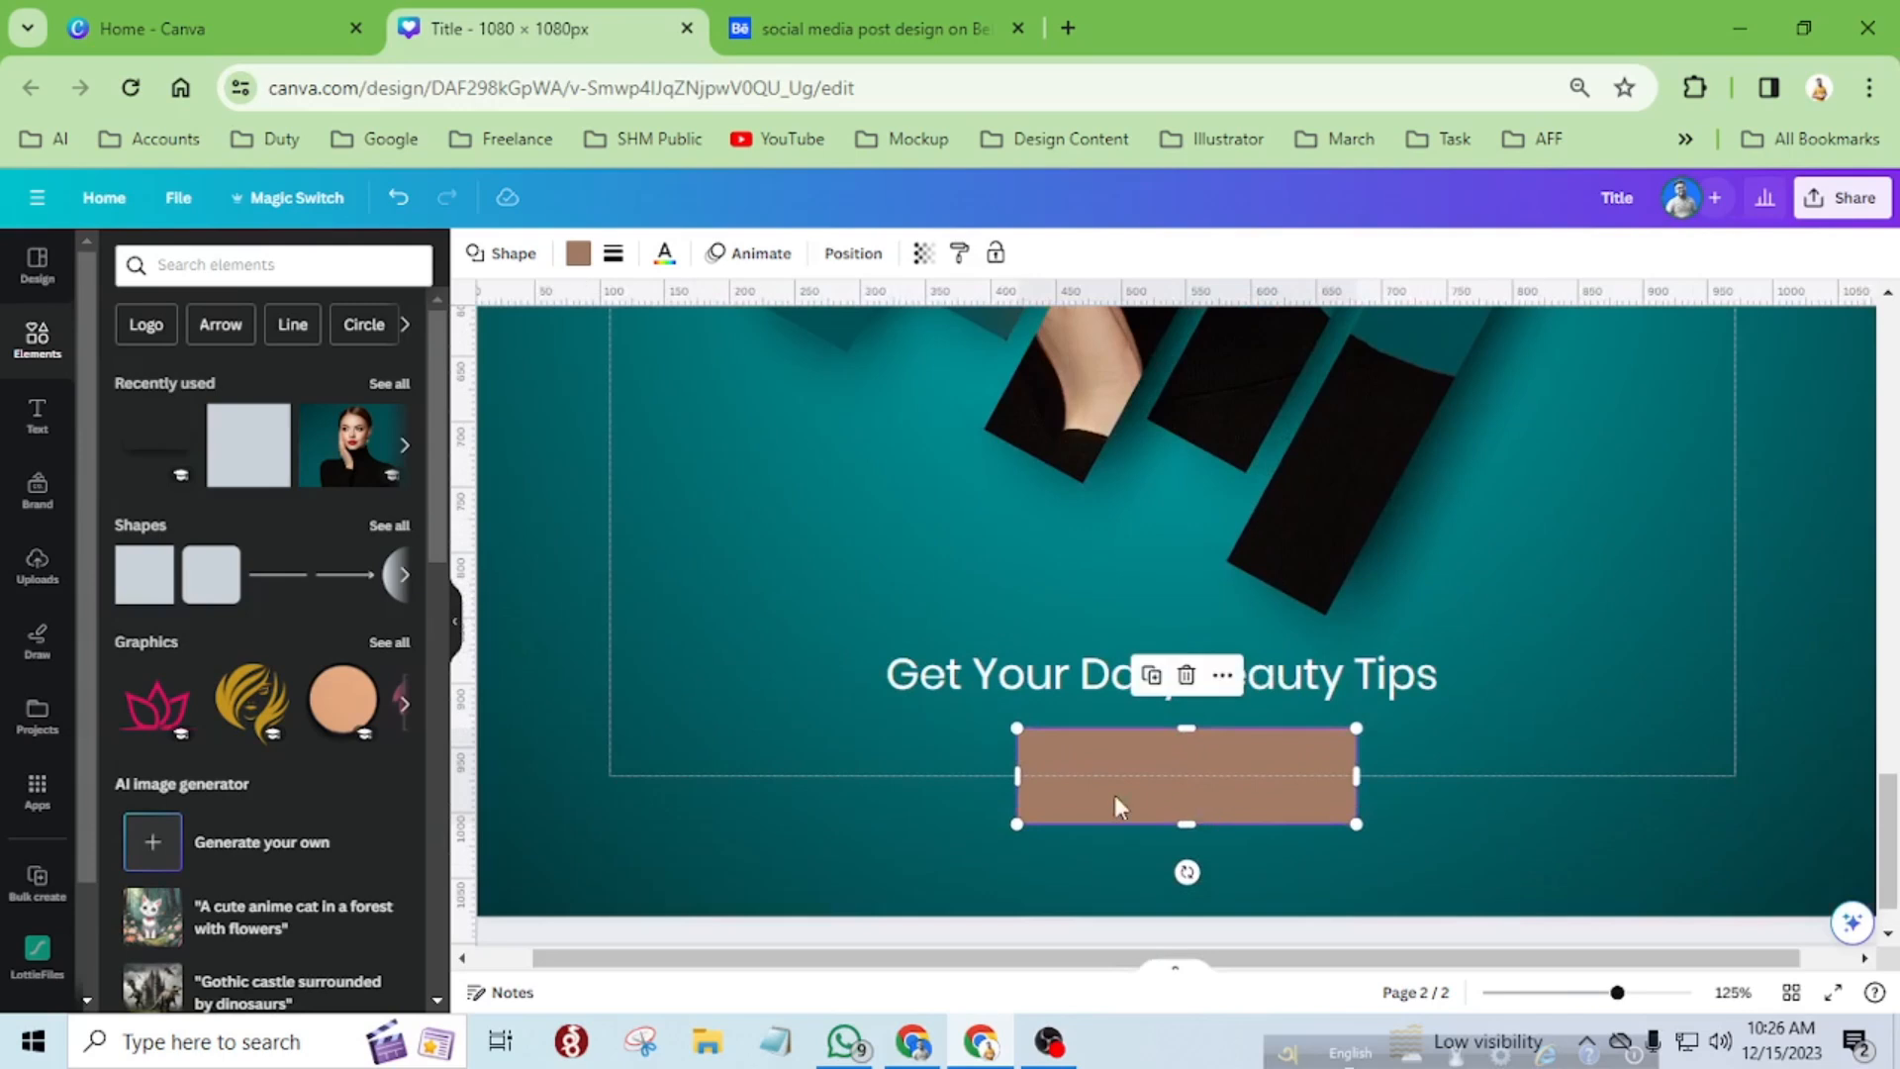
pyautogui.click(1171, 792)
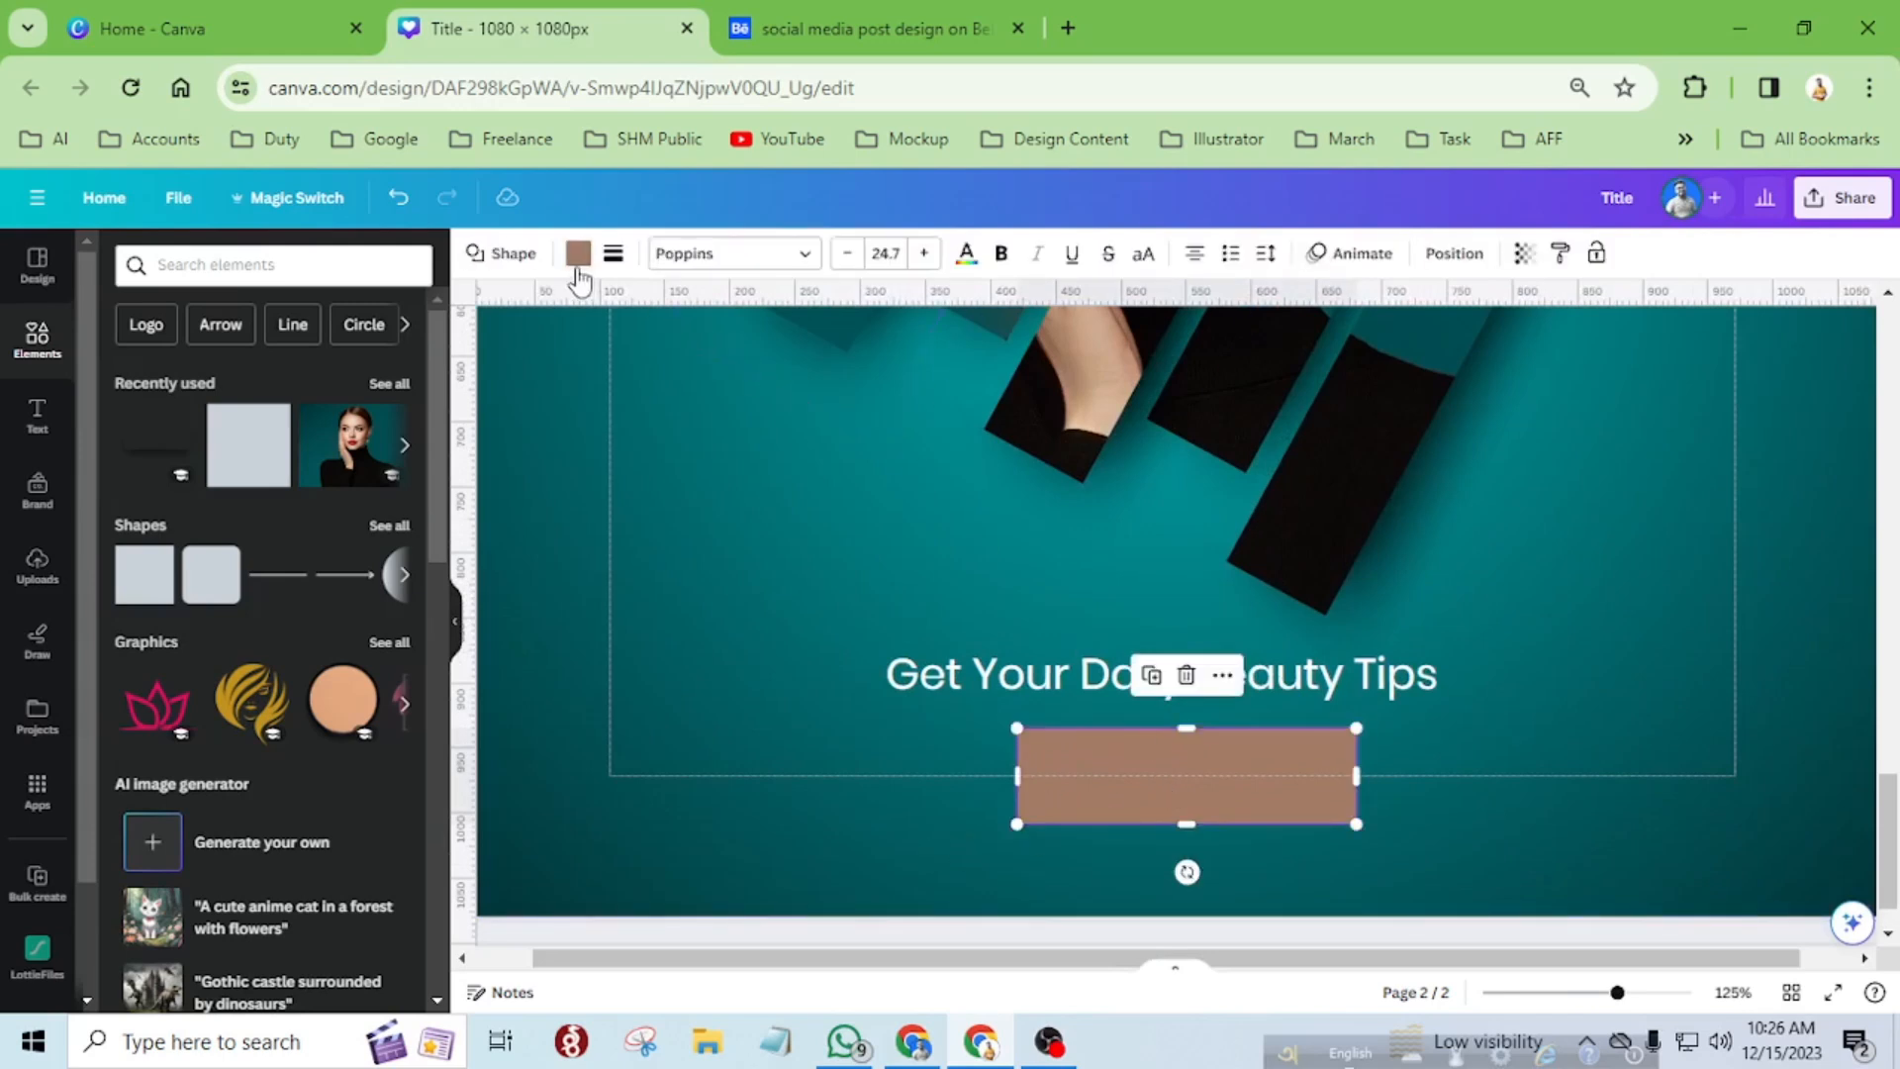
pyautogui.click(579, 255)
pyautogui.click(334, 381)
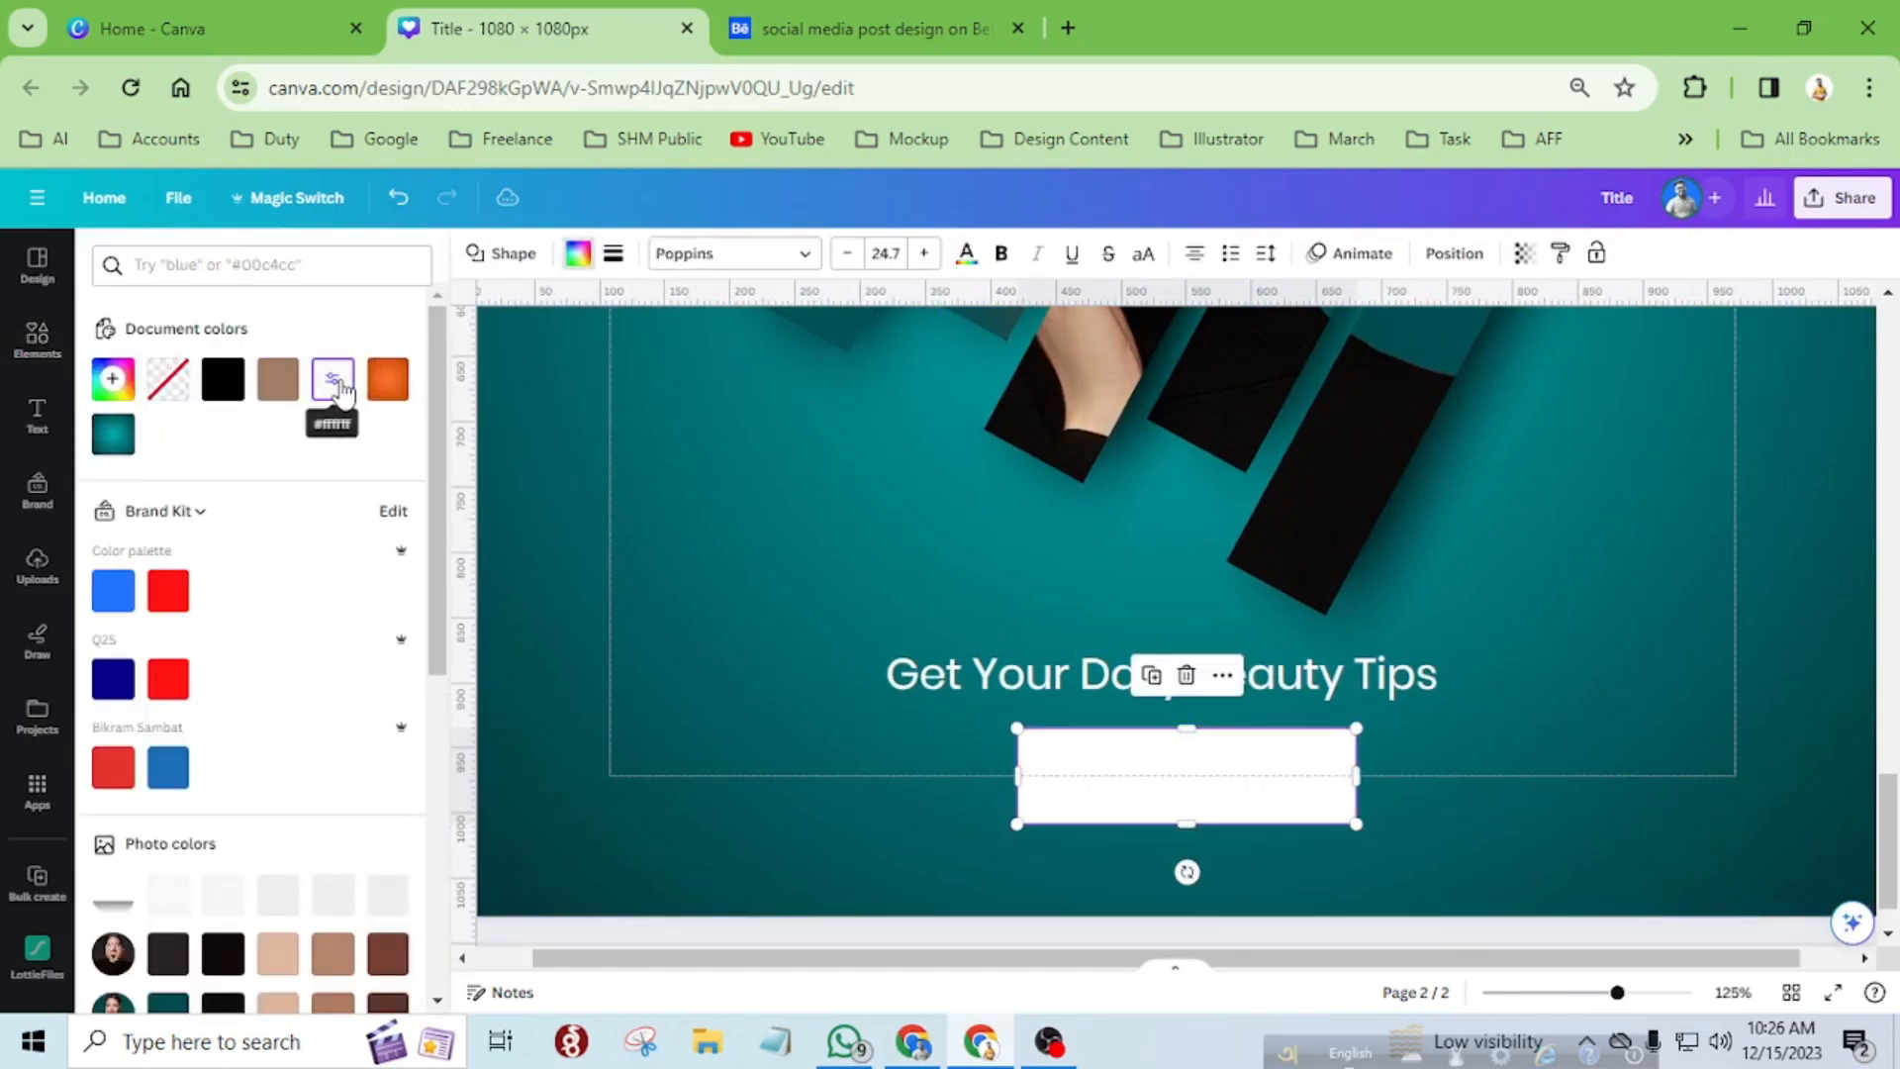
pyautogui.click(1458, 810)
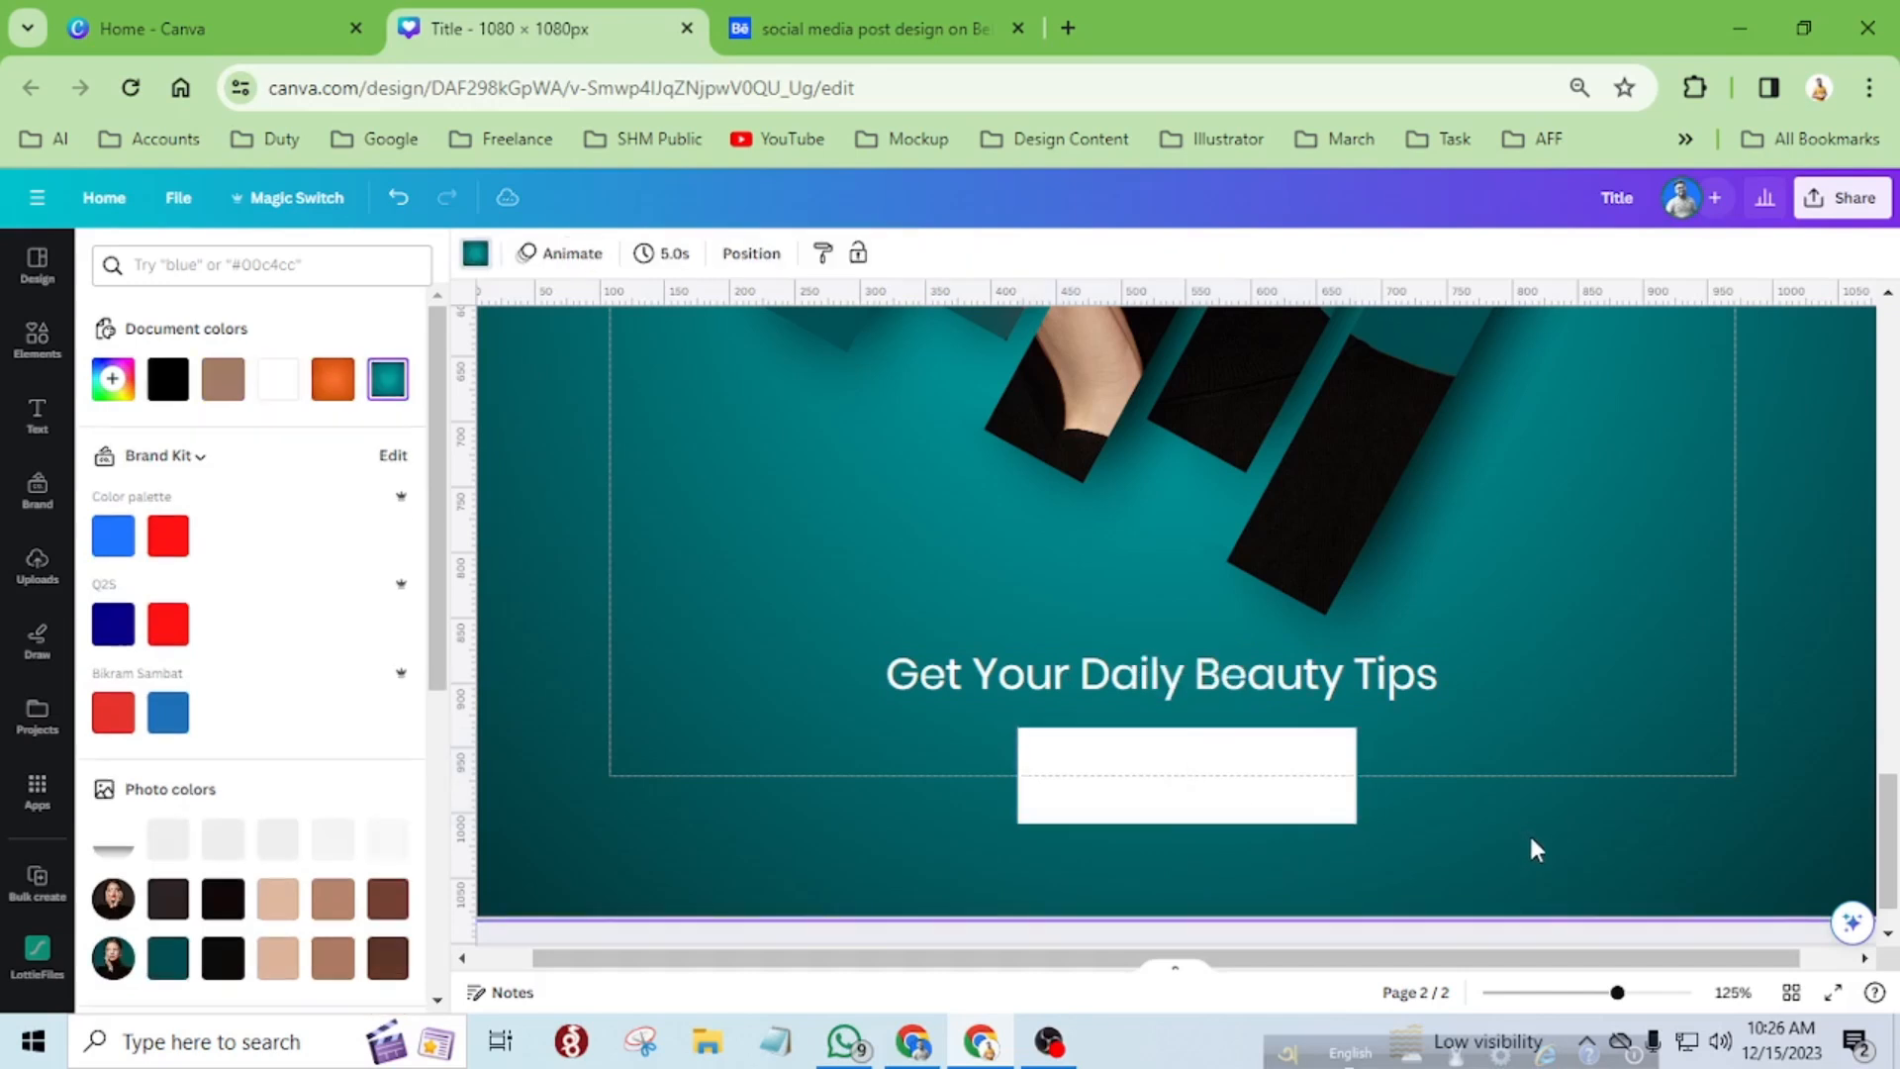
pyautogui.scroll(-3, 1237, 791)
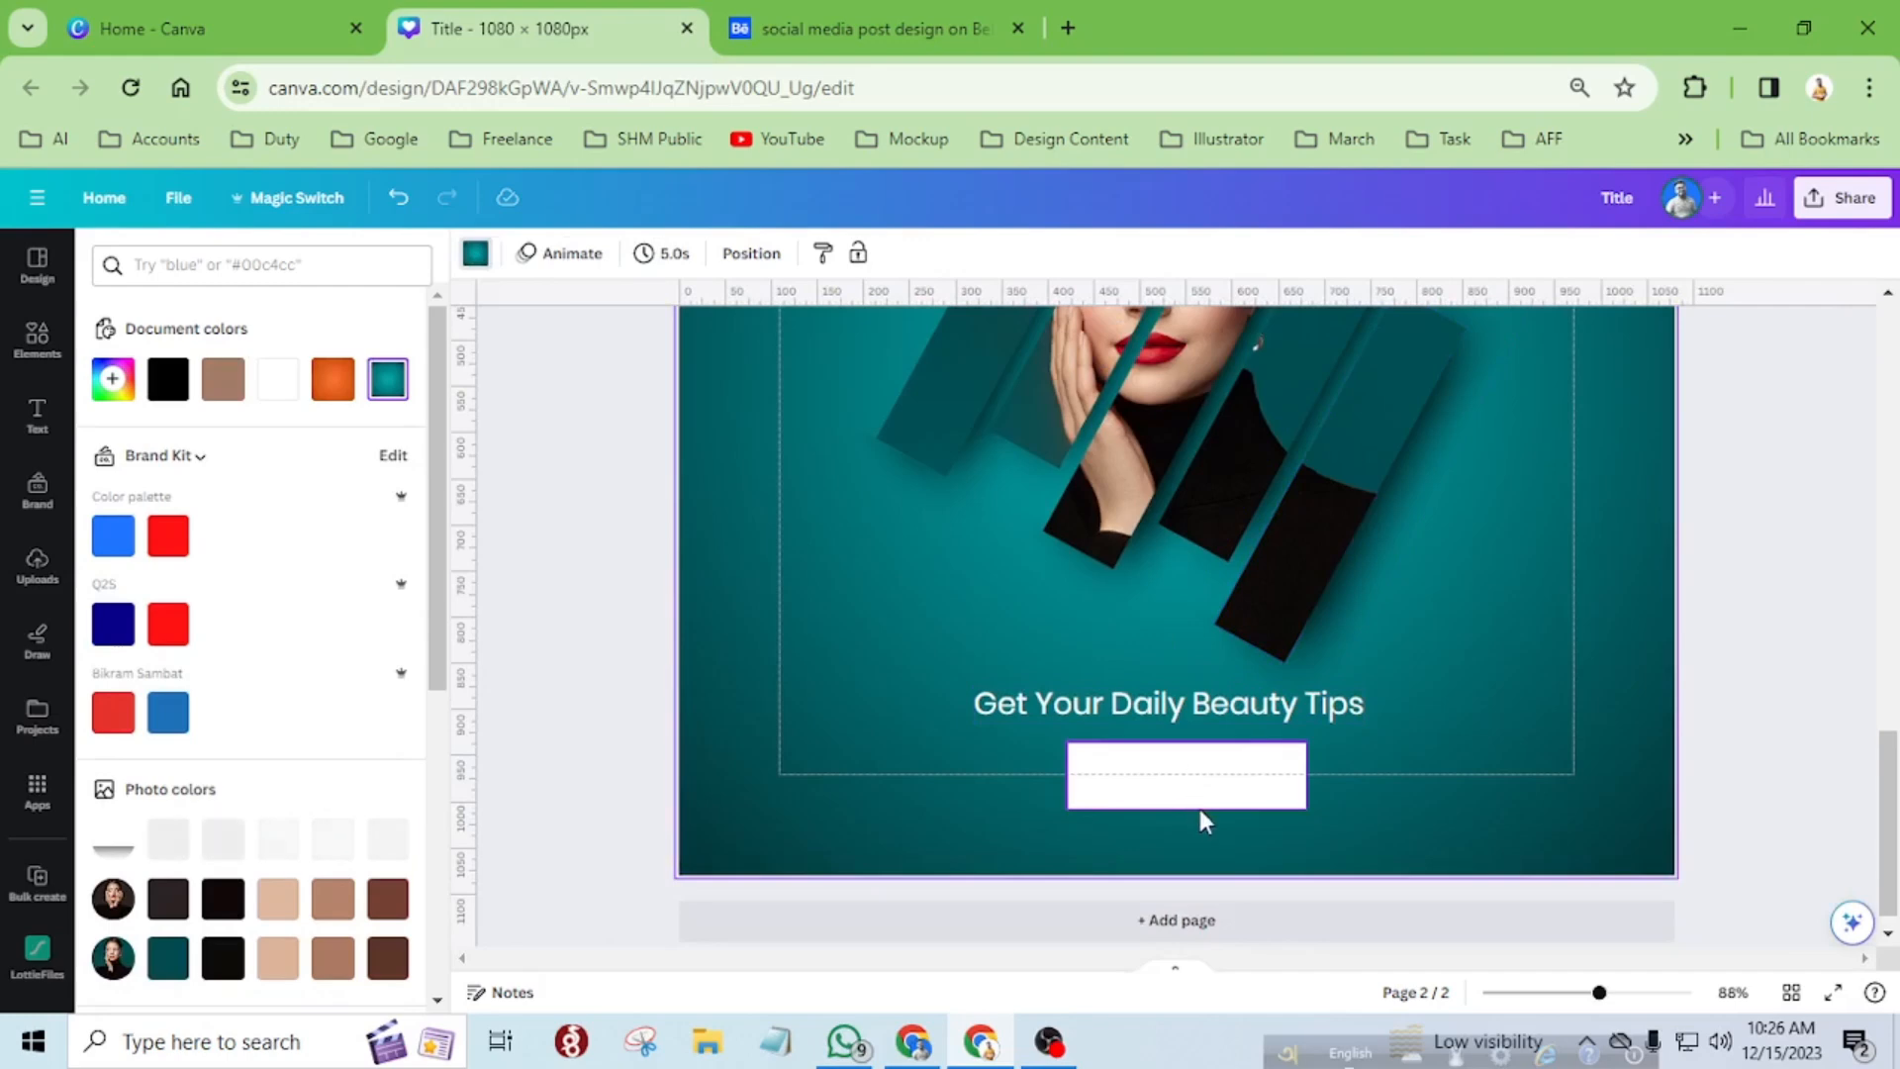
# Duplicate the tagline below the white rectangle and change the copy's text to "Book Now".
pyautogui.scroll(3, 1209, 799)
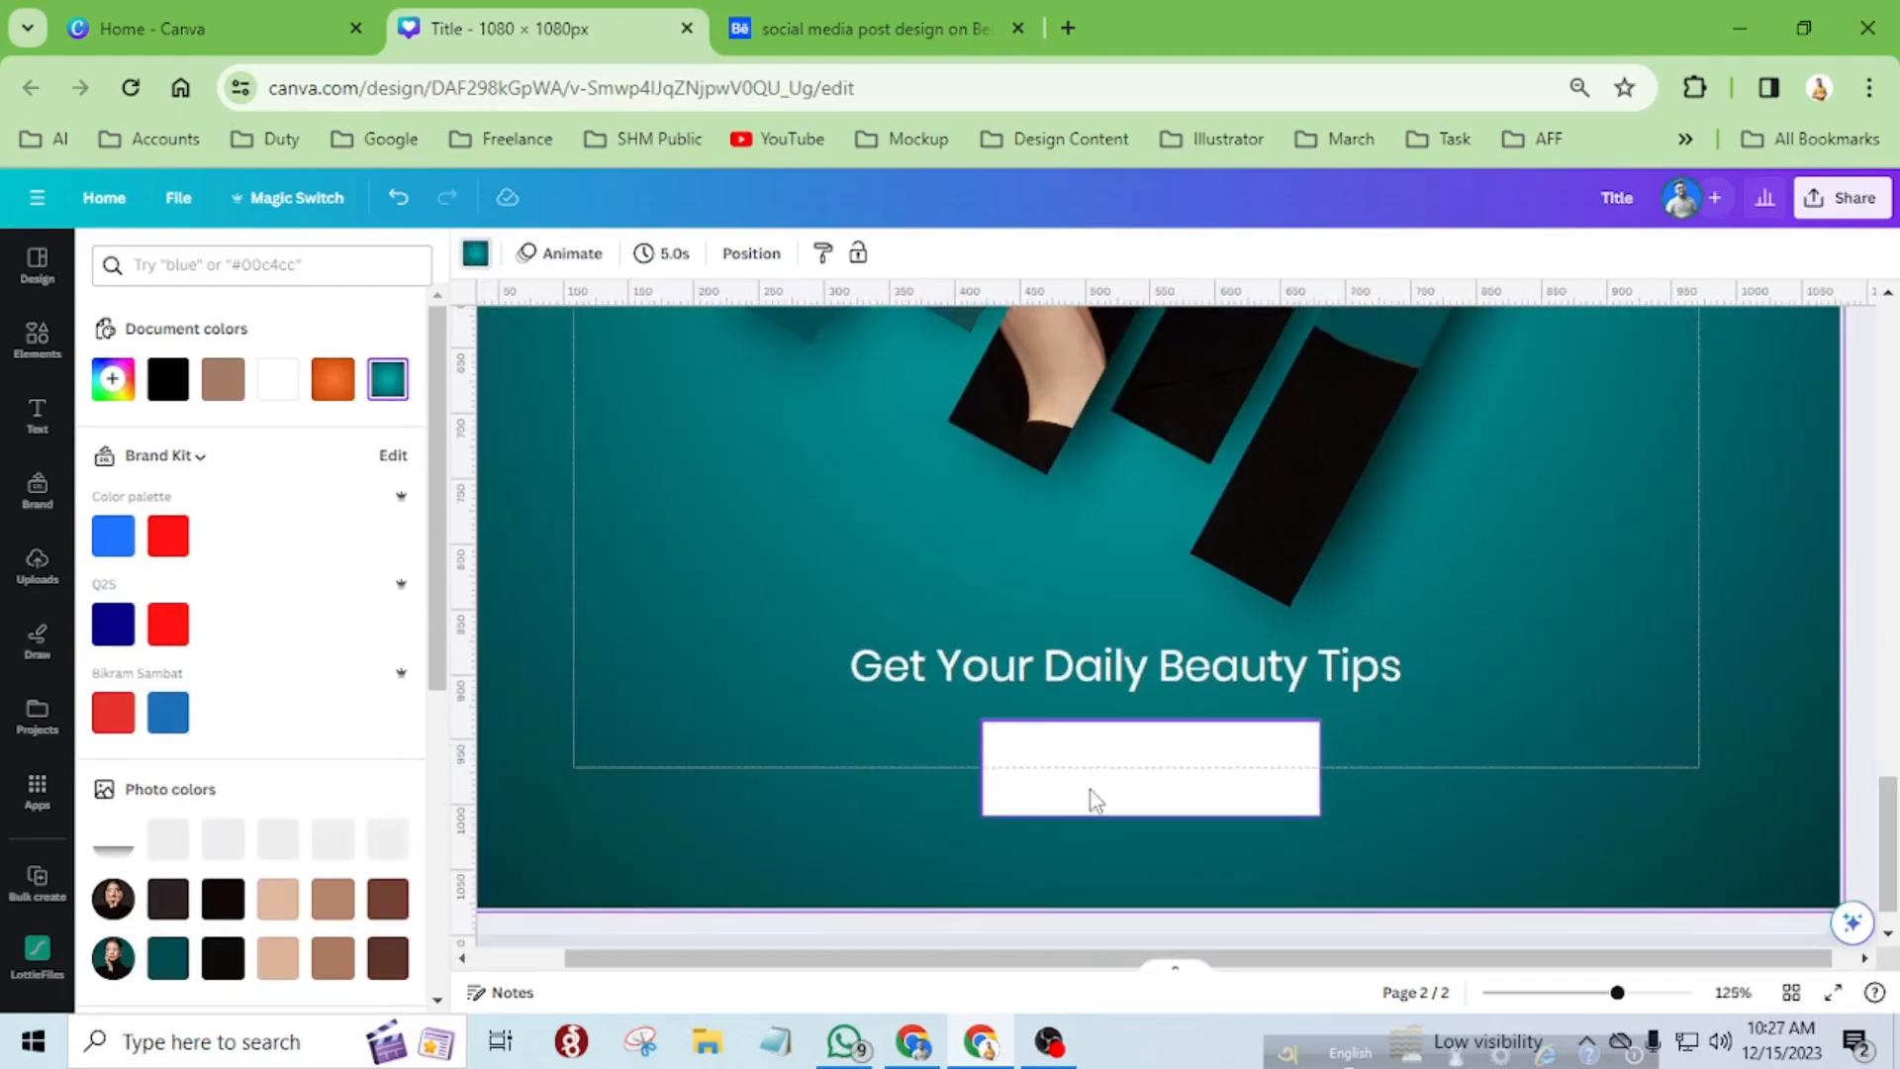
pyautogui.scroll(2, 1079, 796)
pyautogui.keyDown('alt'); pyautogui.moveTo(1076, 649); pyautogui.dragTo(1052, 877); pyautogui.keyUp('alt')
pyautogui.doubleClick(1052, 877)
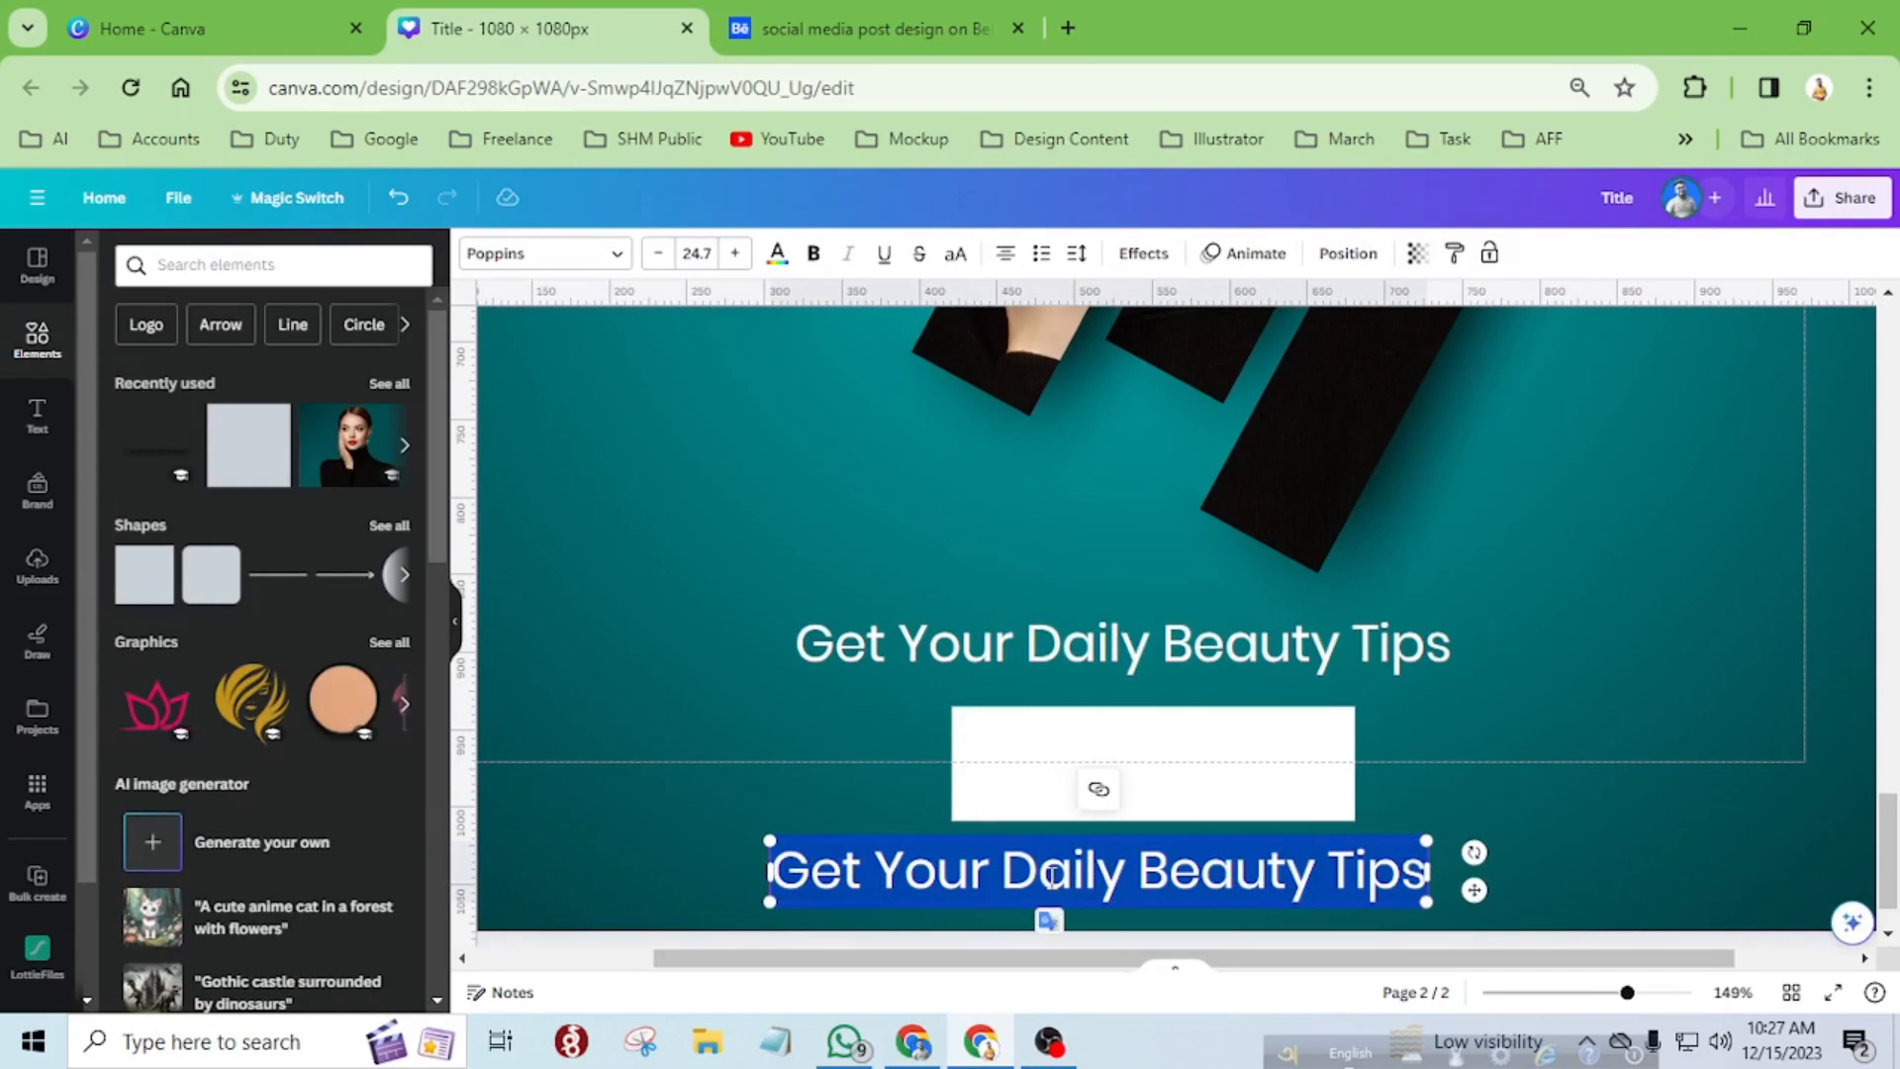
pyautogui.write('Book')
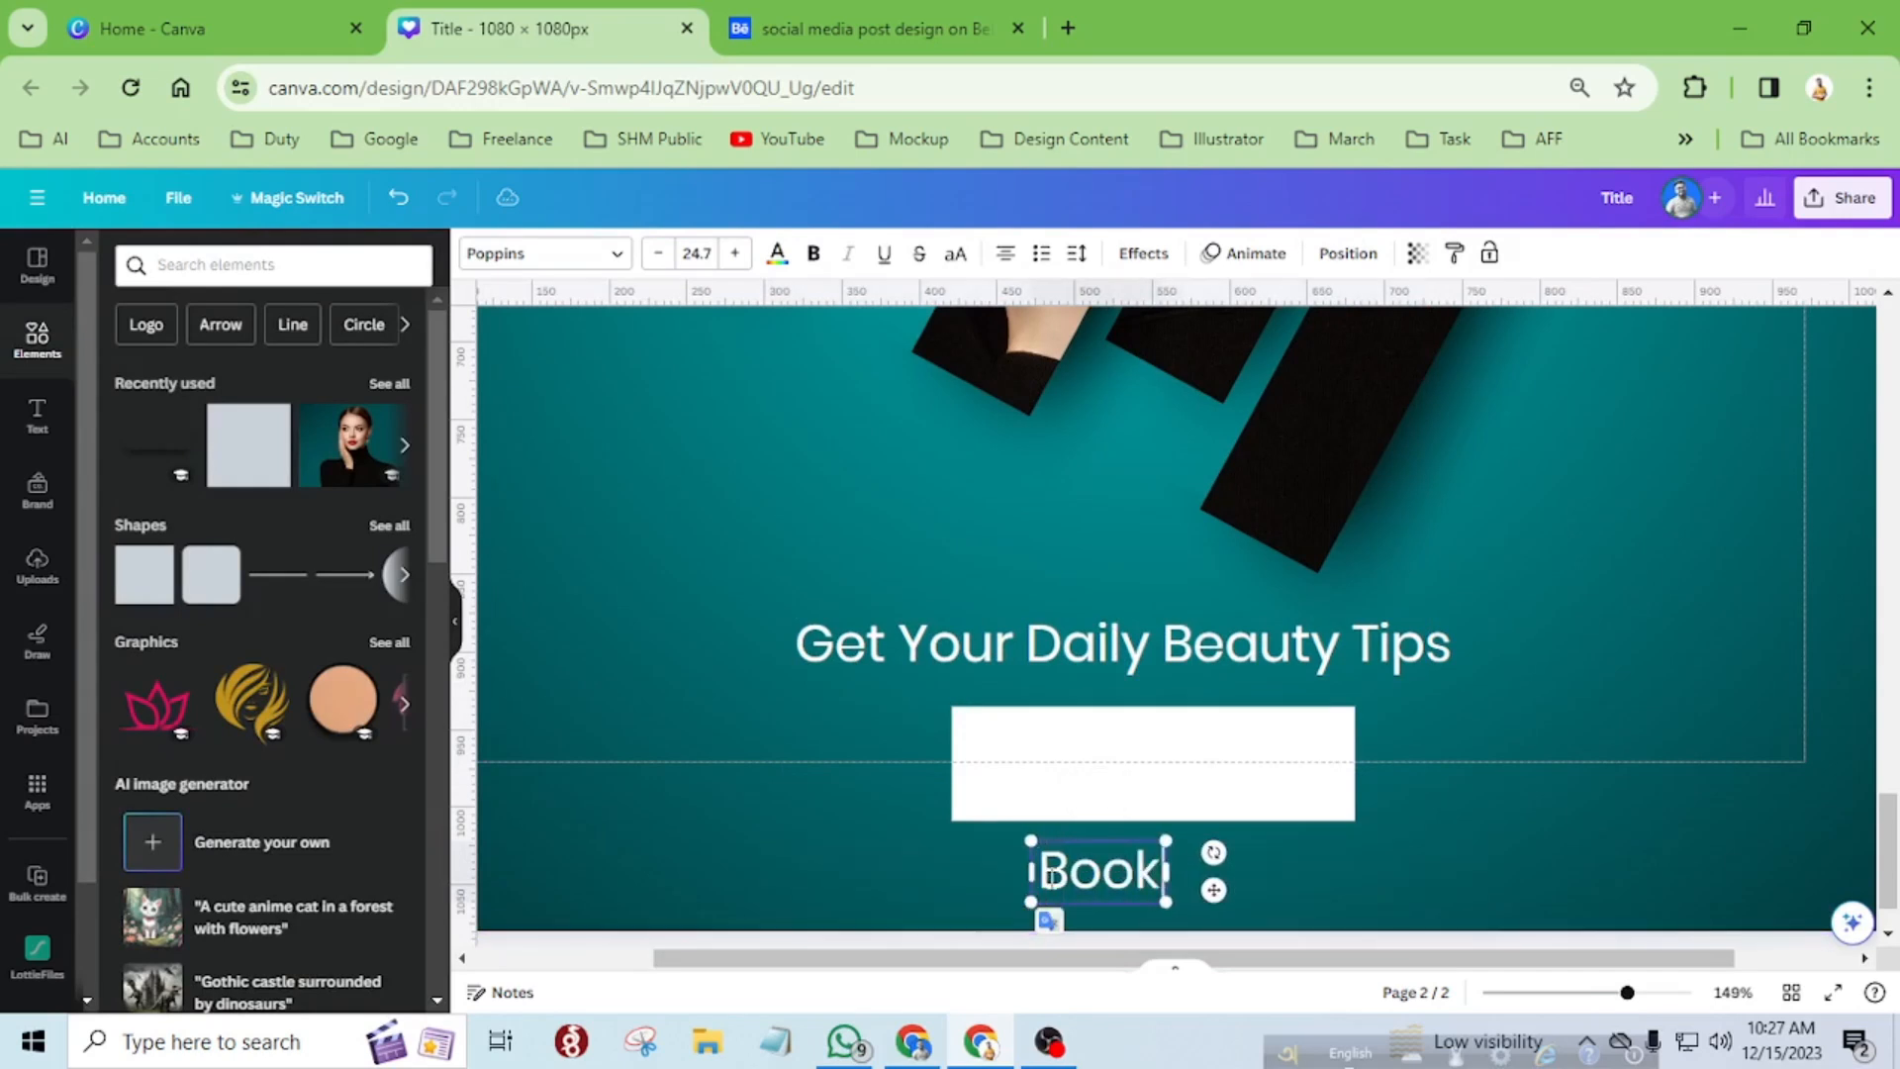
pyautogui.write(' Now')
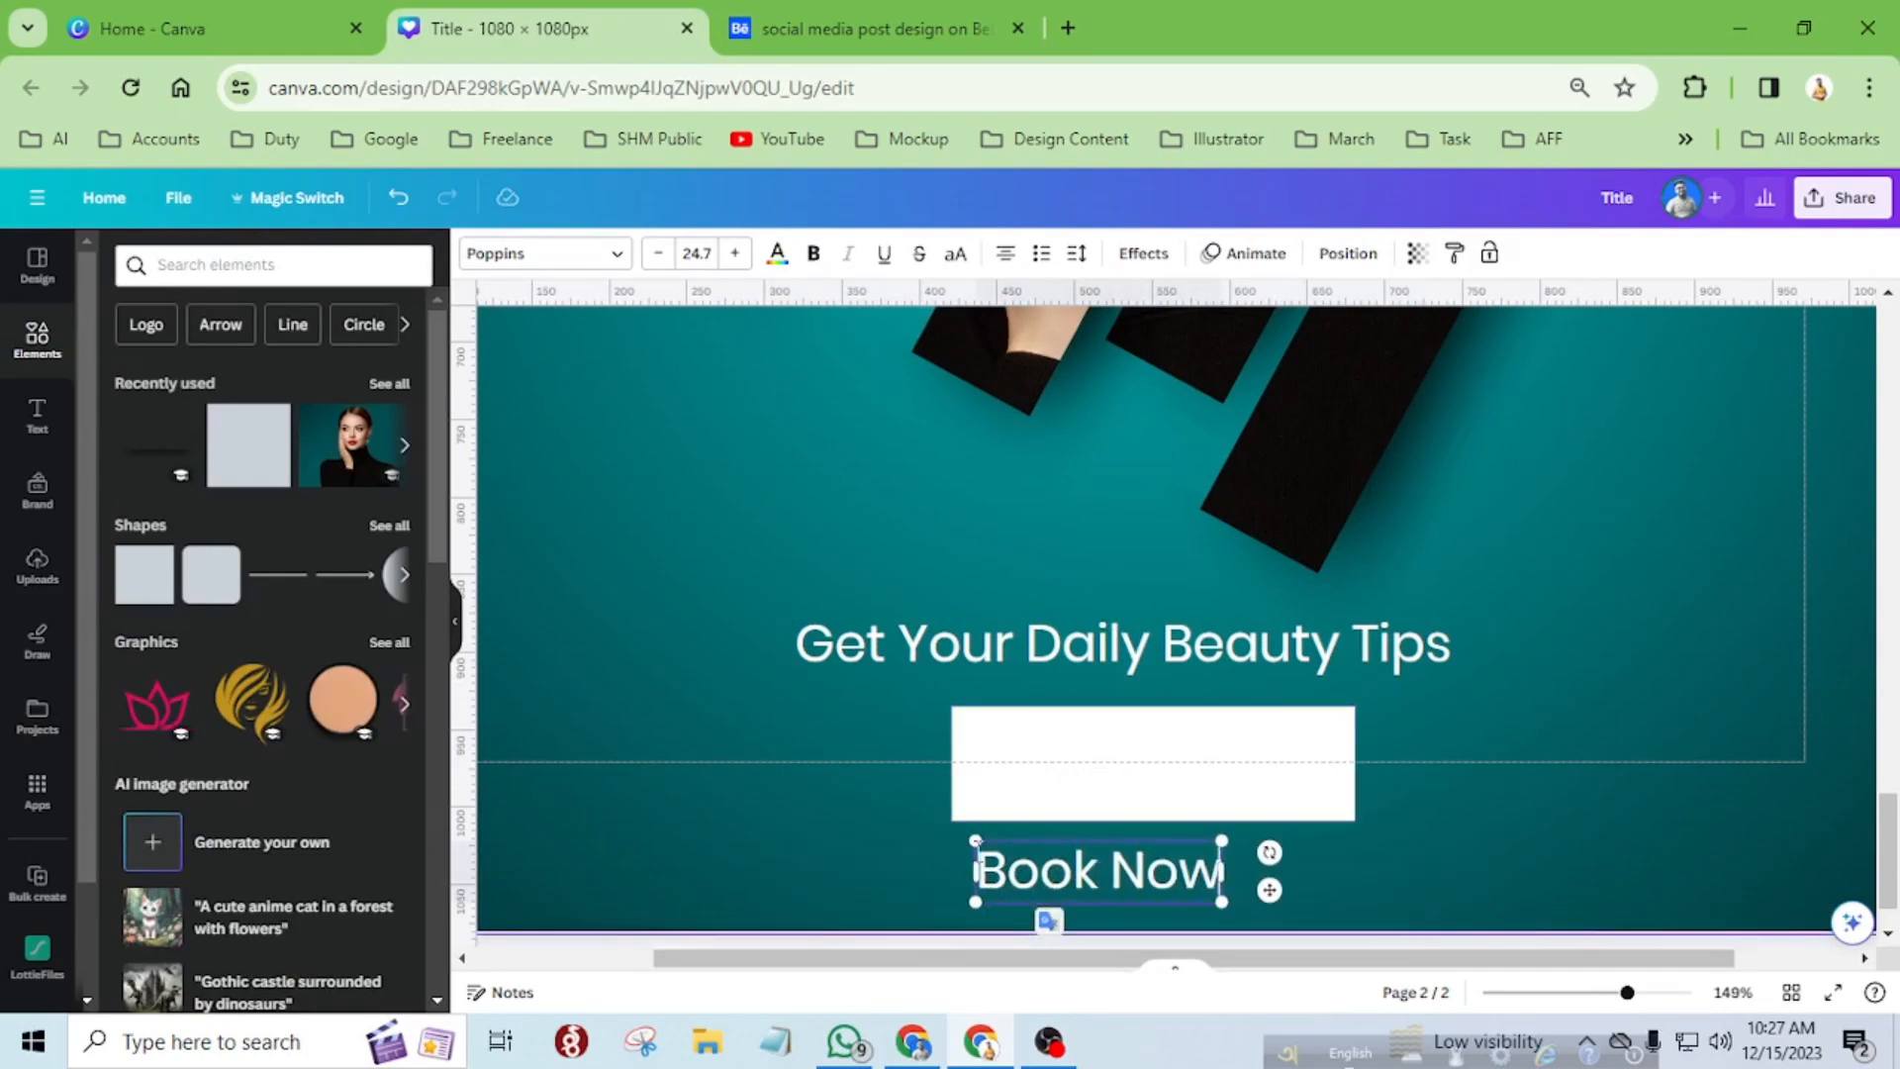
# Move the "Book Now" text onto the white rectangle and colour it dark teal from the portrait photo's colours.
pyautogui.click(917, 900)
pyautogui.moveTo(1076, 887); pyautogui.dragTo(1124, 774)
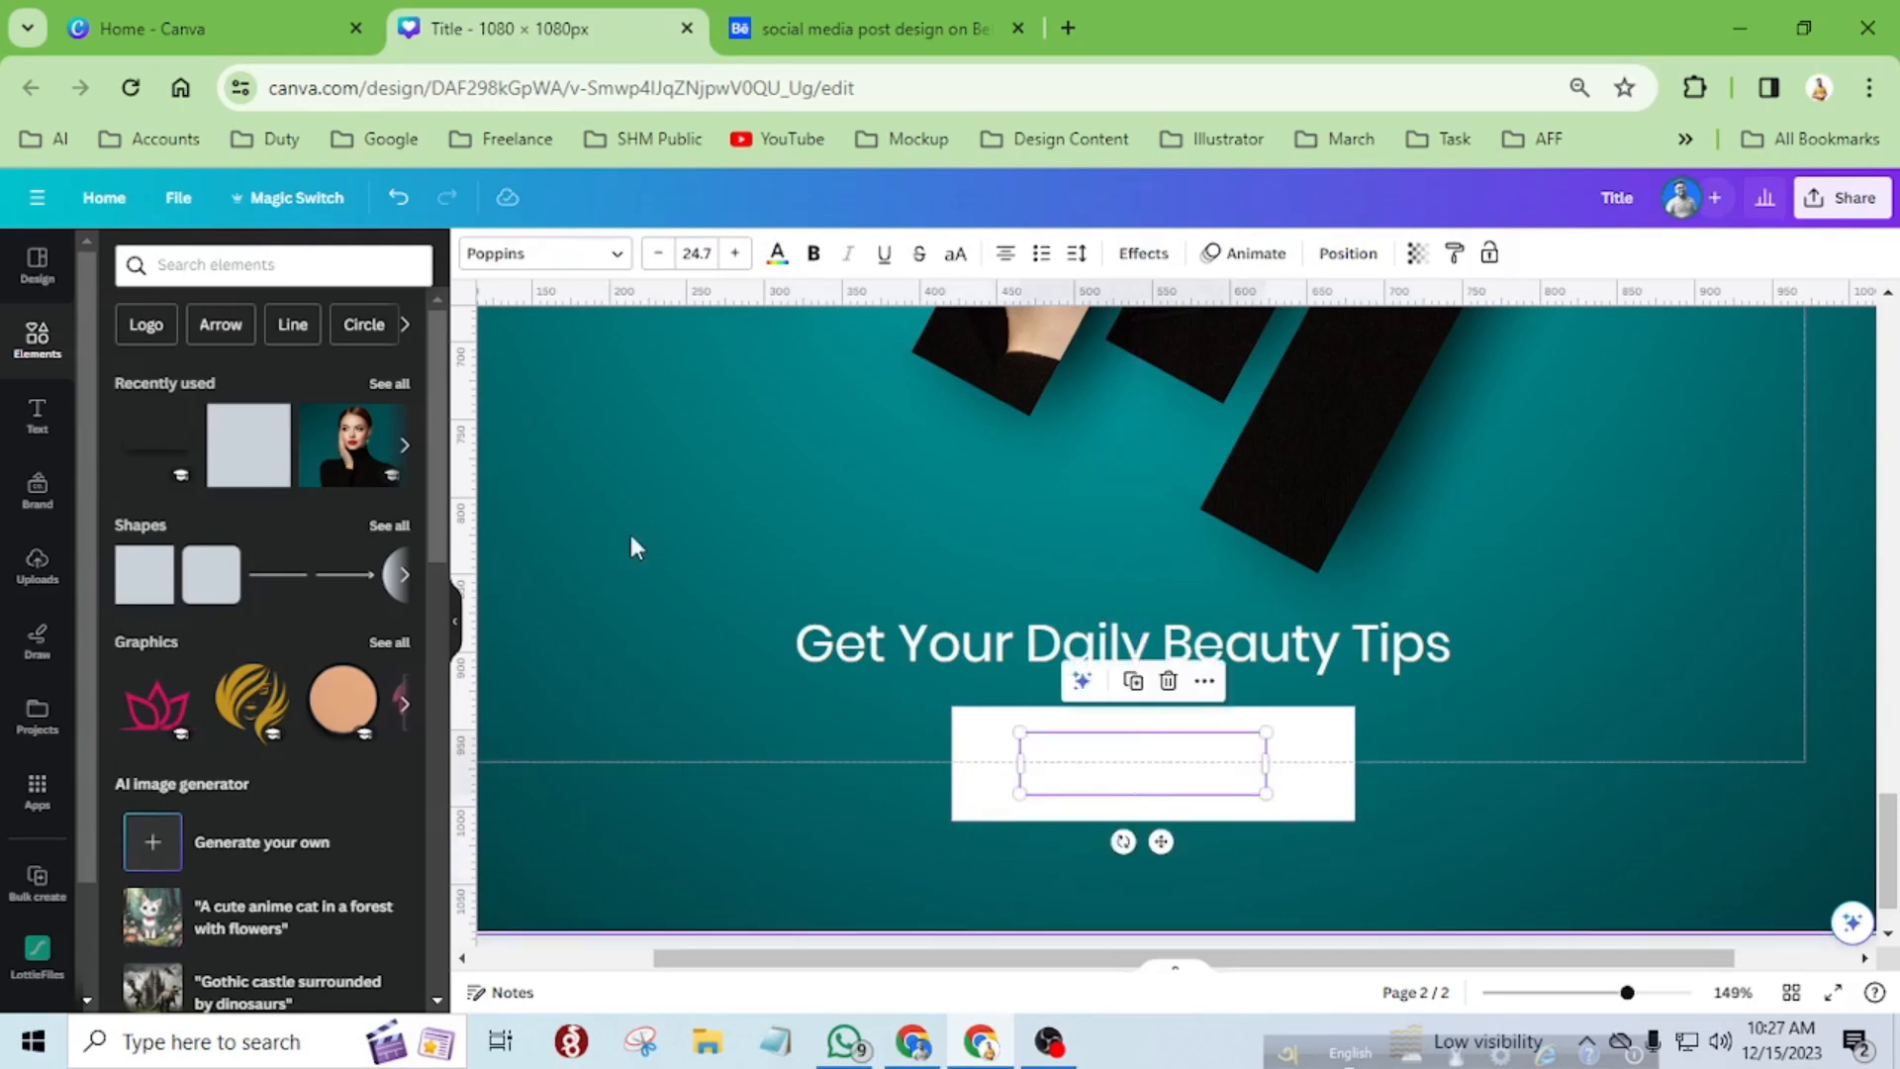
pyautogui.click(777, 255)
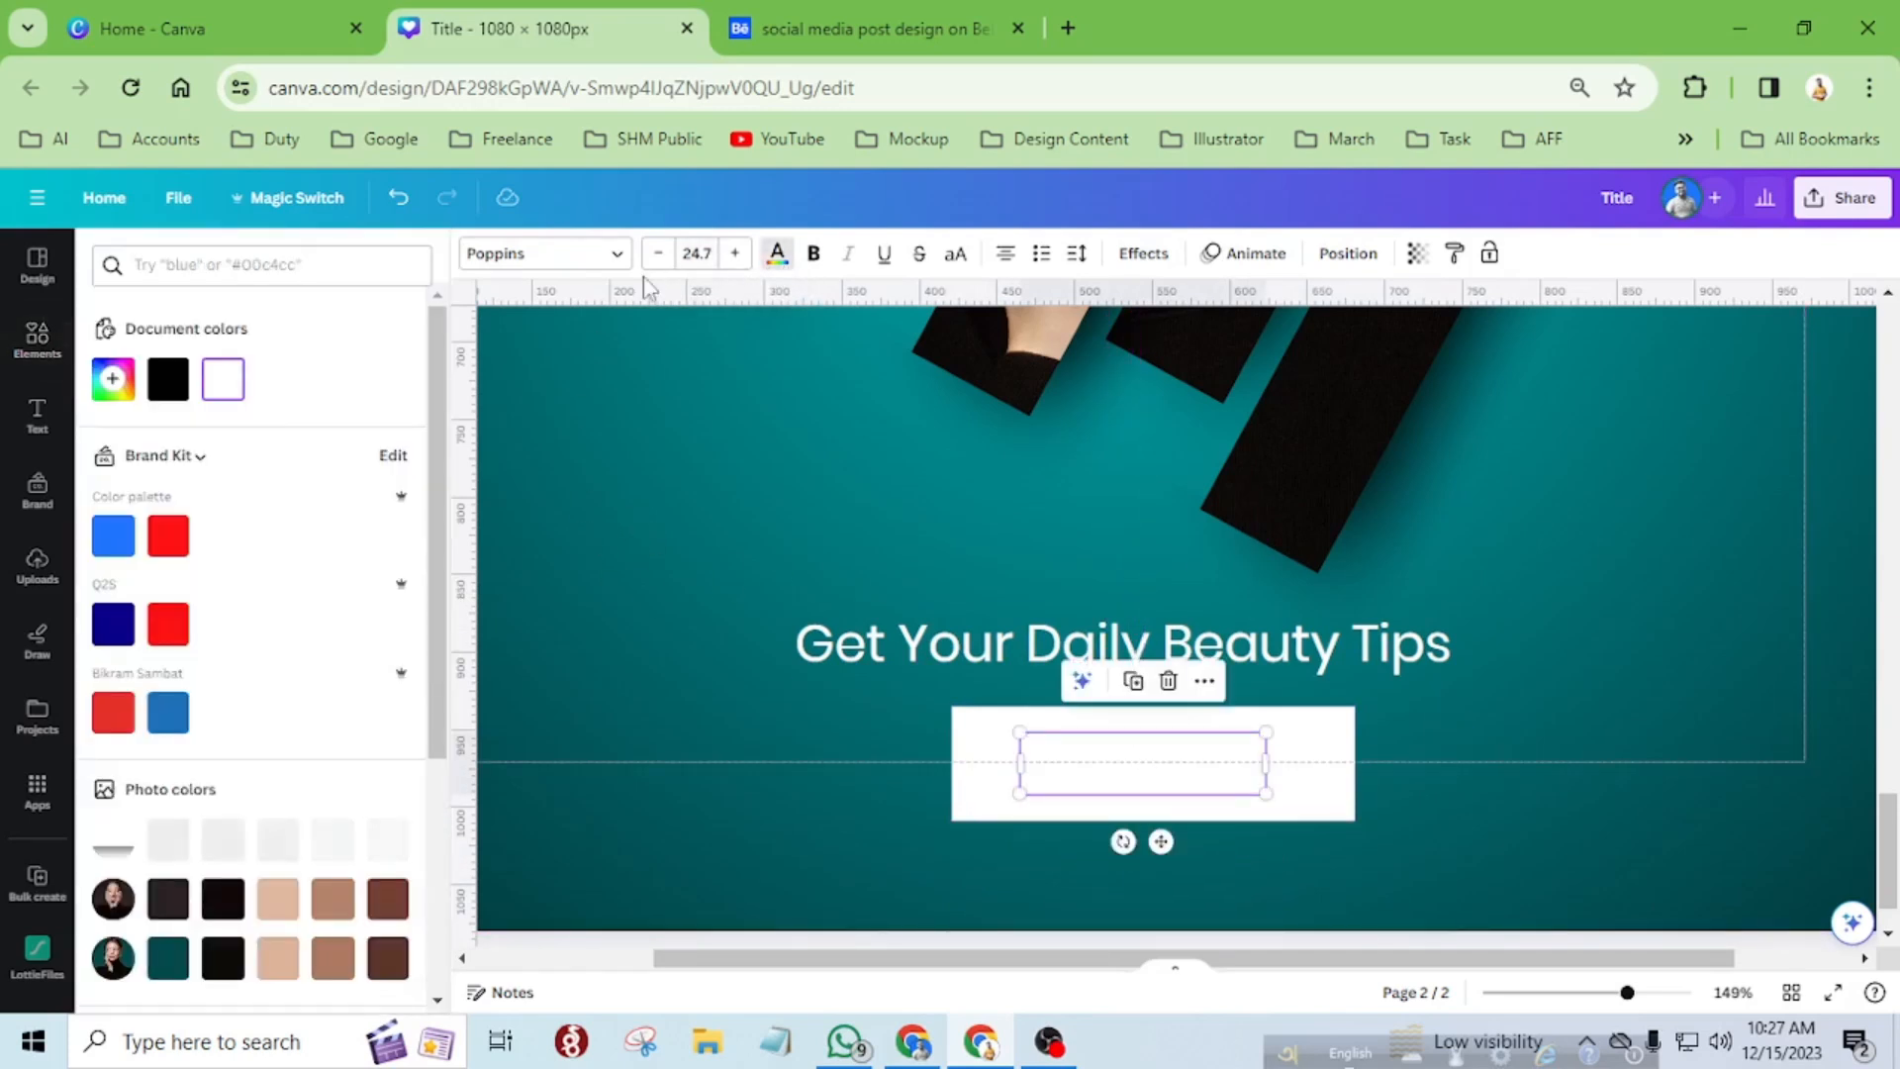
pyautogui.click(170, 957)
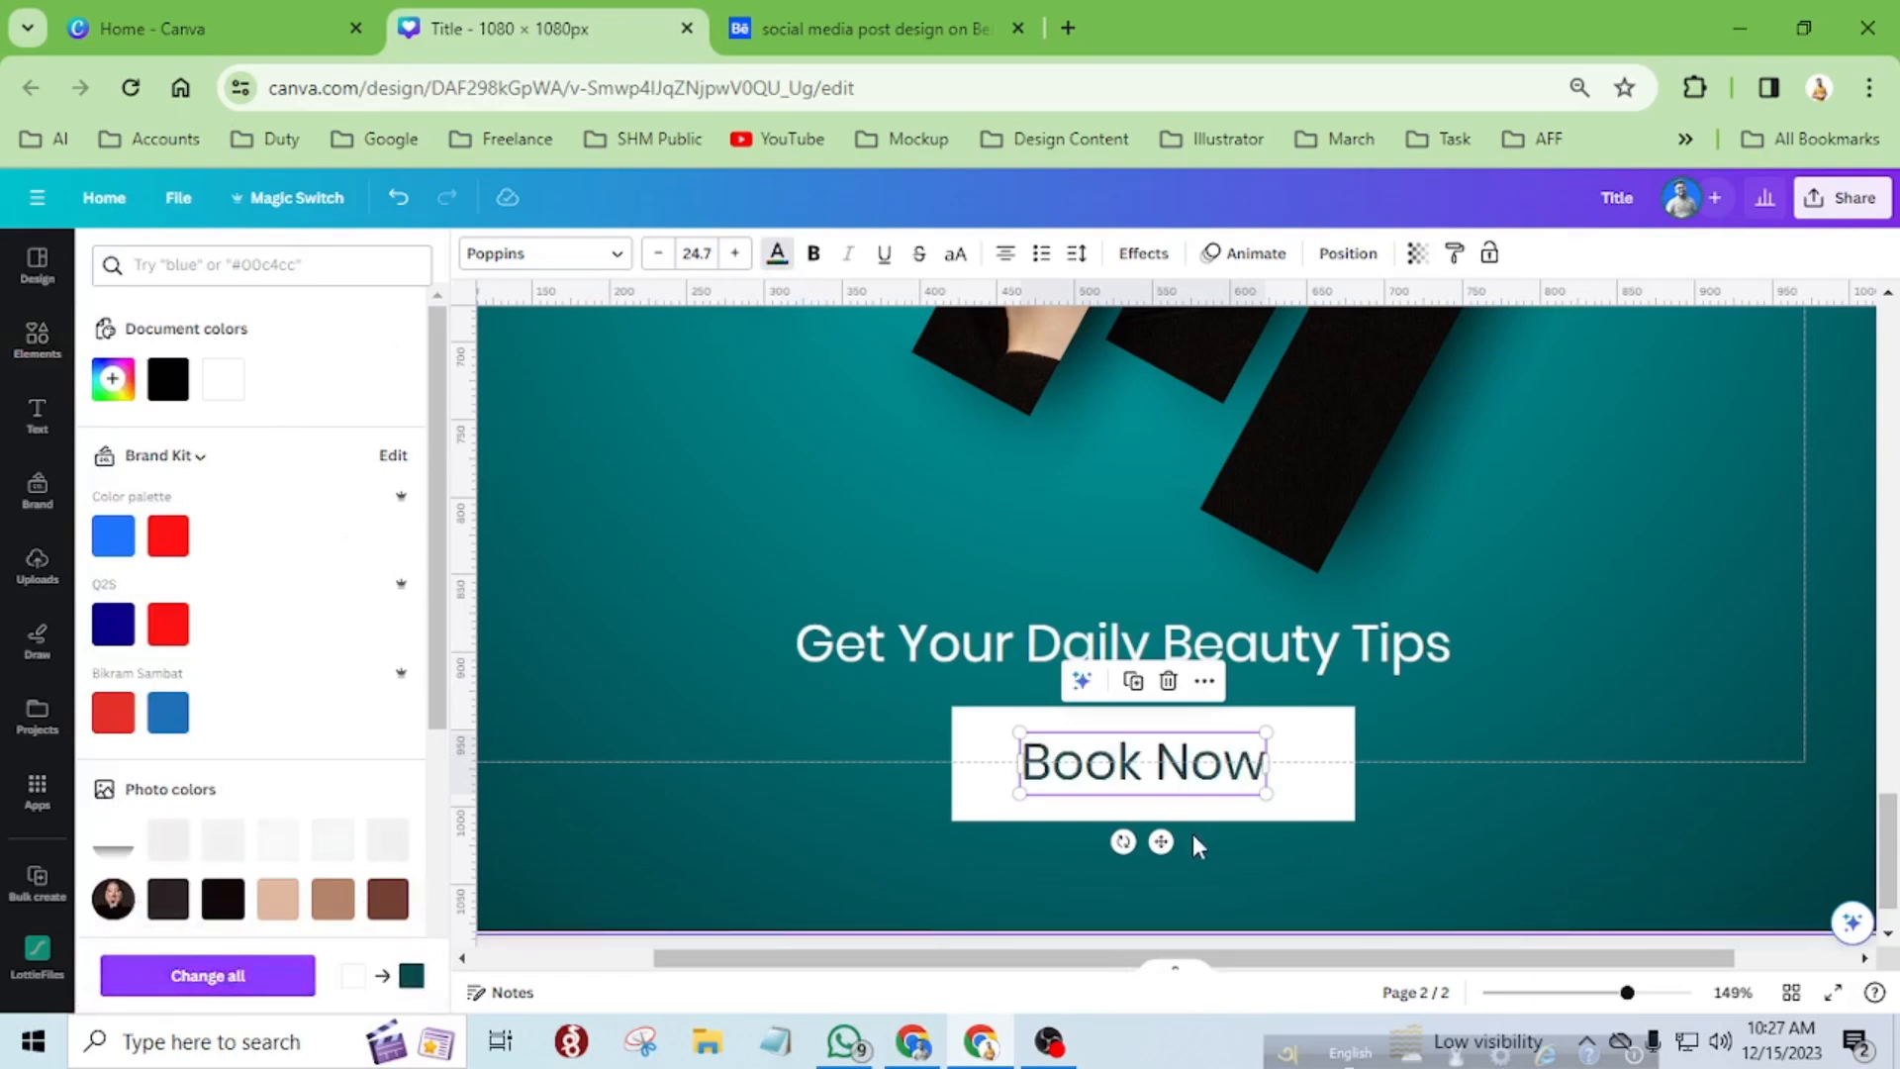
pyautogui.click(1437, 835)
# Align the "Book Now" text to the horizontal centre of the white rectangle.
pyautogui.moveTo(1235, 797); pyautogui.dragTo(1211, 790)
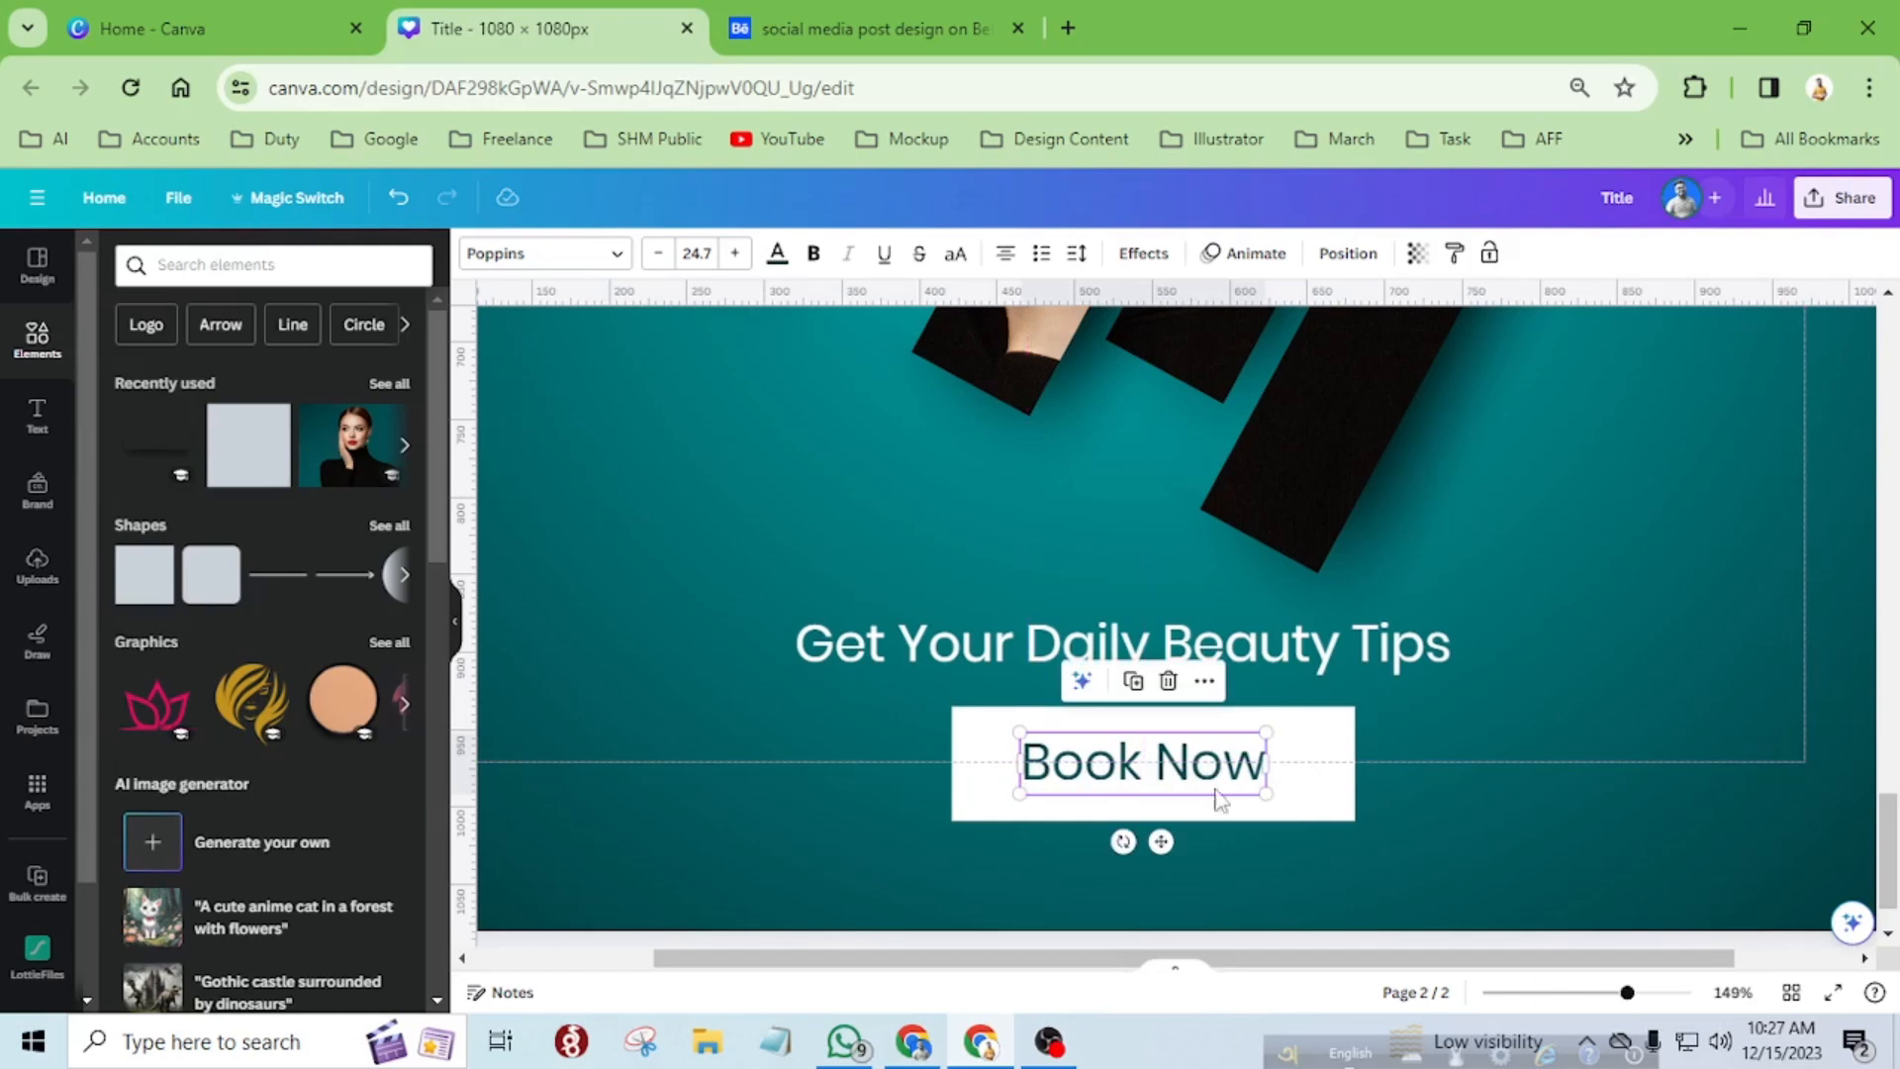
pyautogui.click(1230, 840)
pyautogui.click(1227, 786)
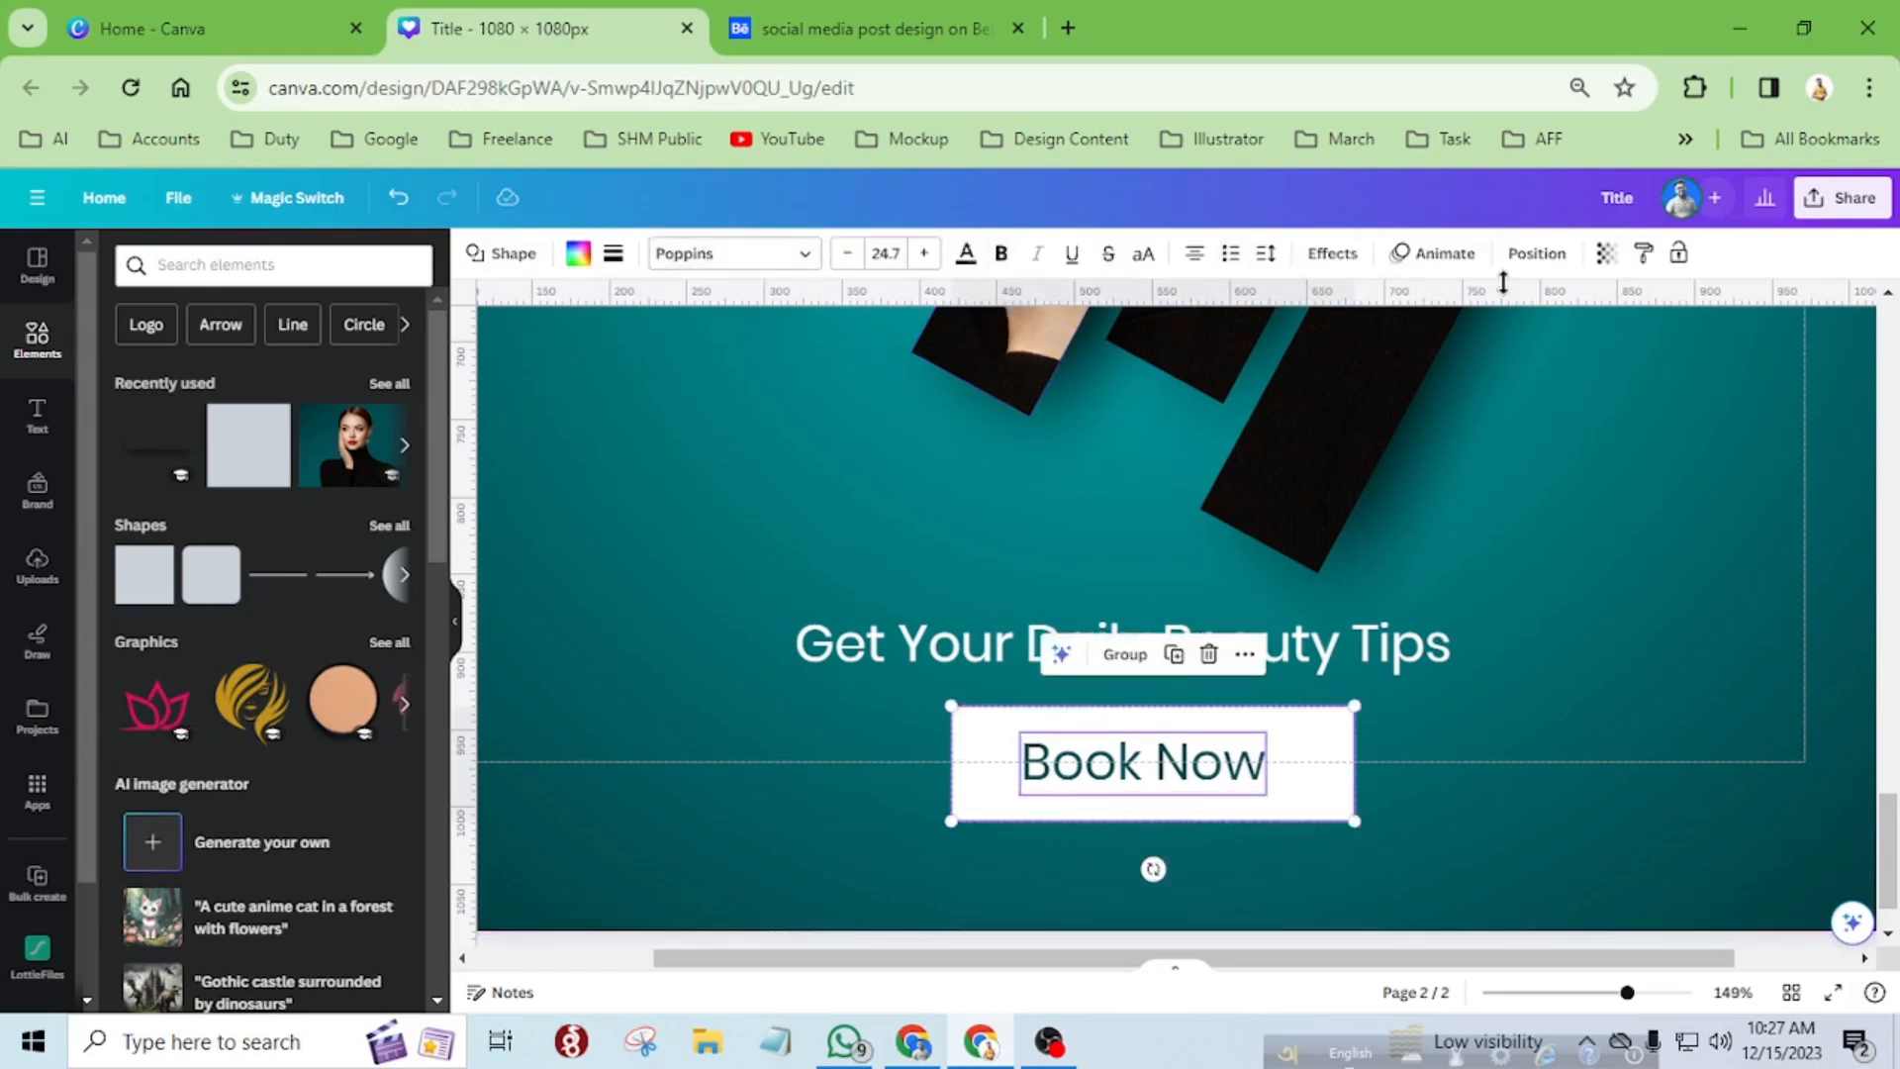
pyautogui.click(1536, 259)
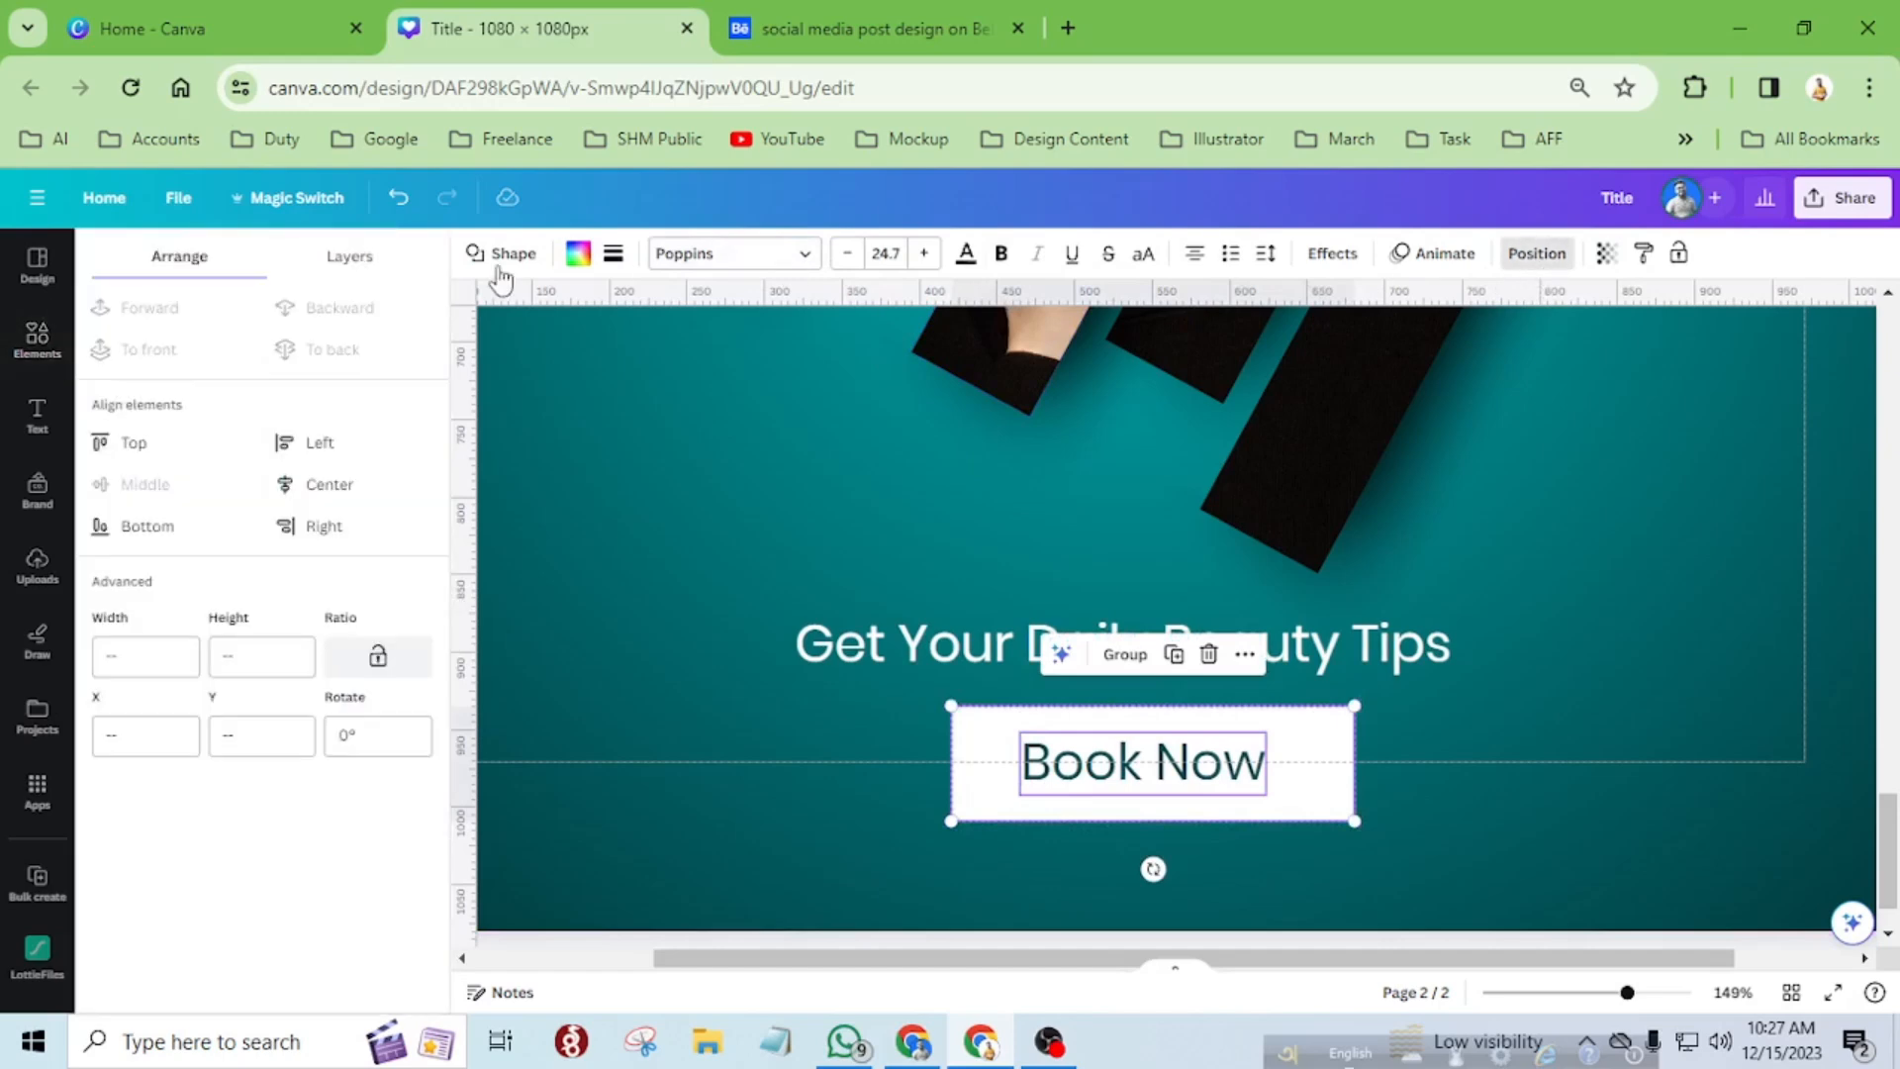
pyautogui.click(324, 484)
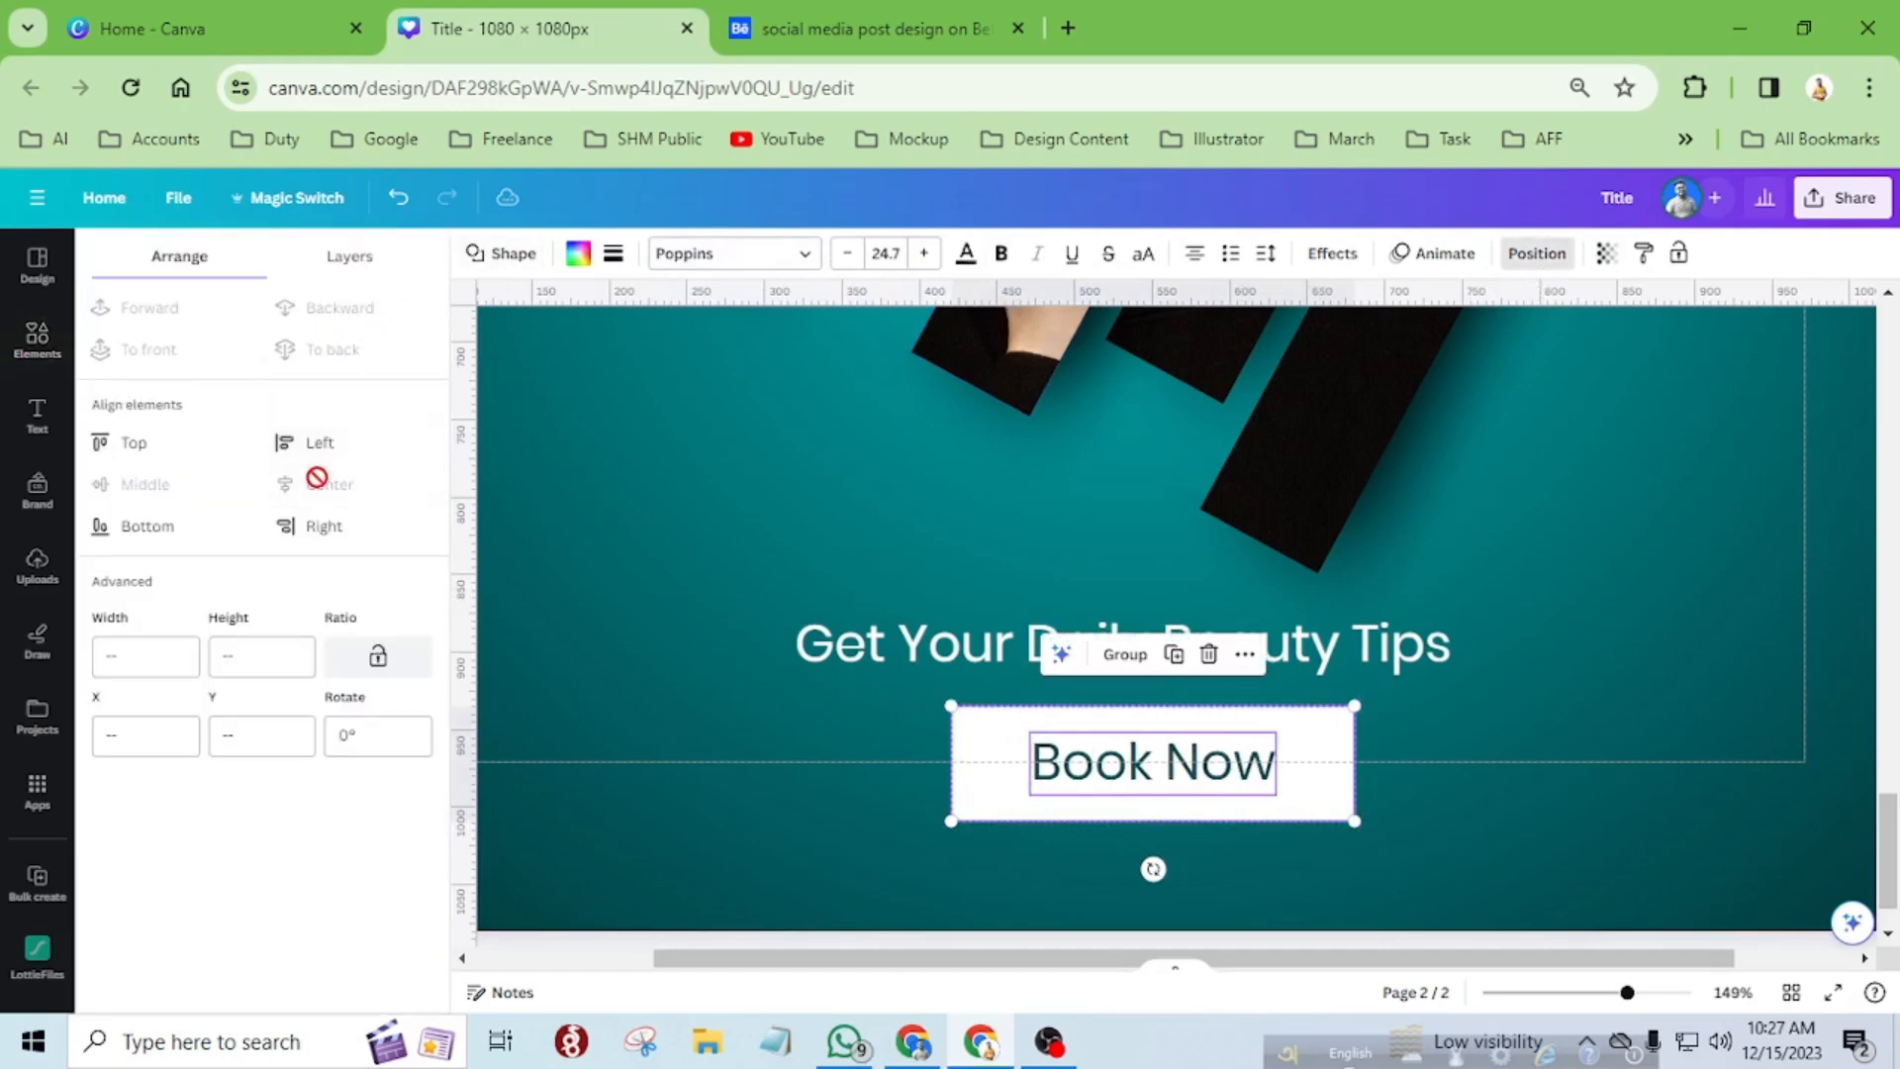
pyautogui.click(1442, 853)
# Centre-align the white rectangle and its "Book Now" text with the tagline above.
pyautogui.scroll(-5, 1327, 840)
pyautogui.scroll(-2, 1075, 740)
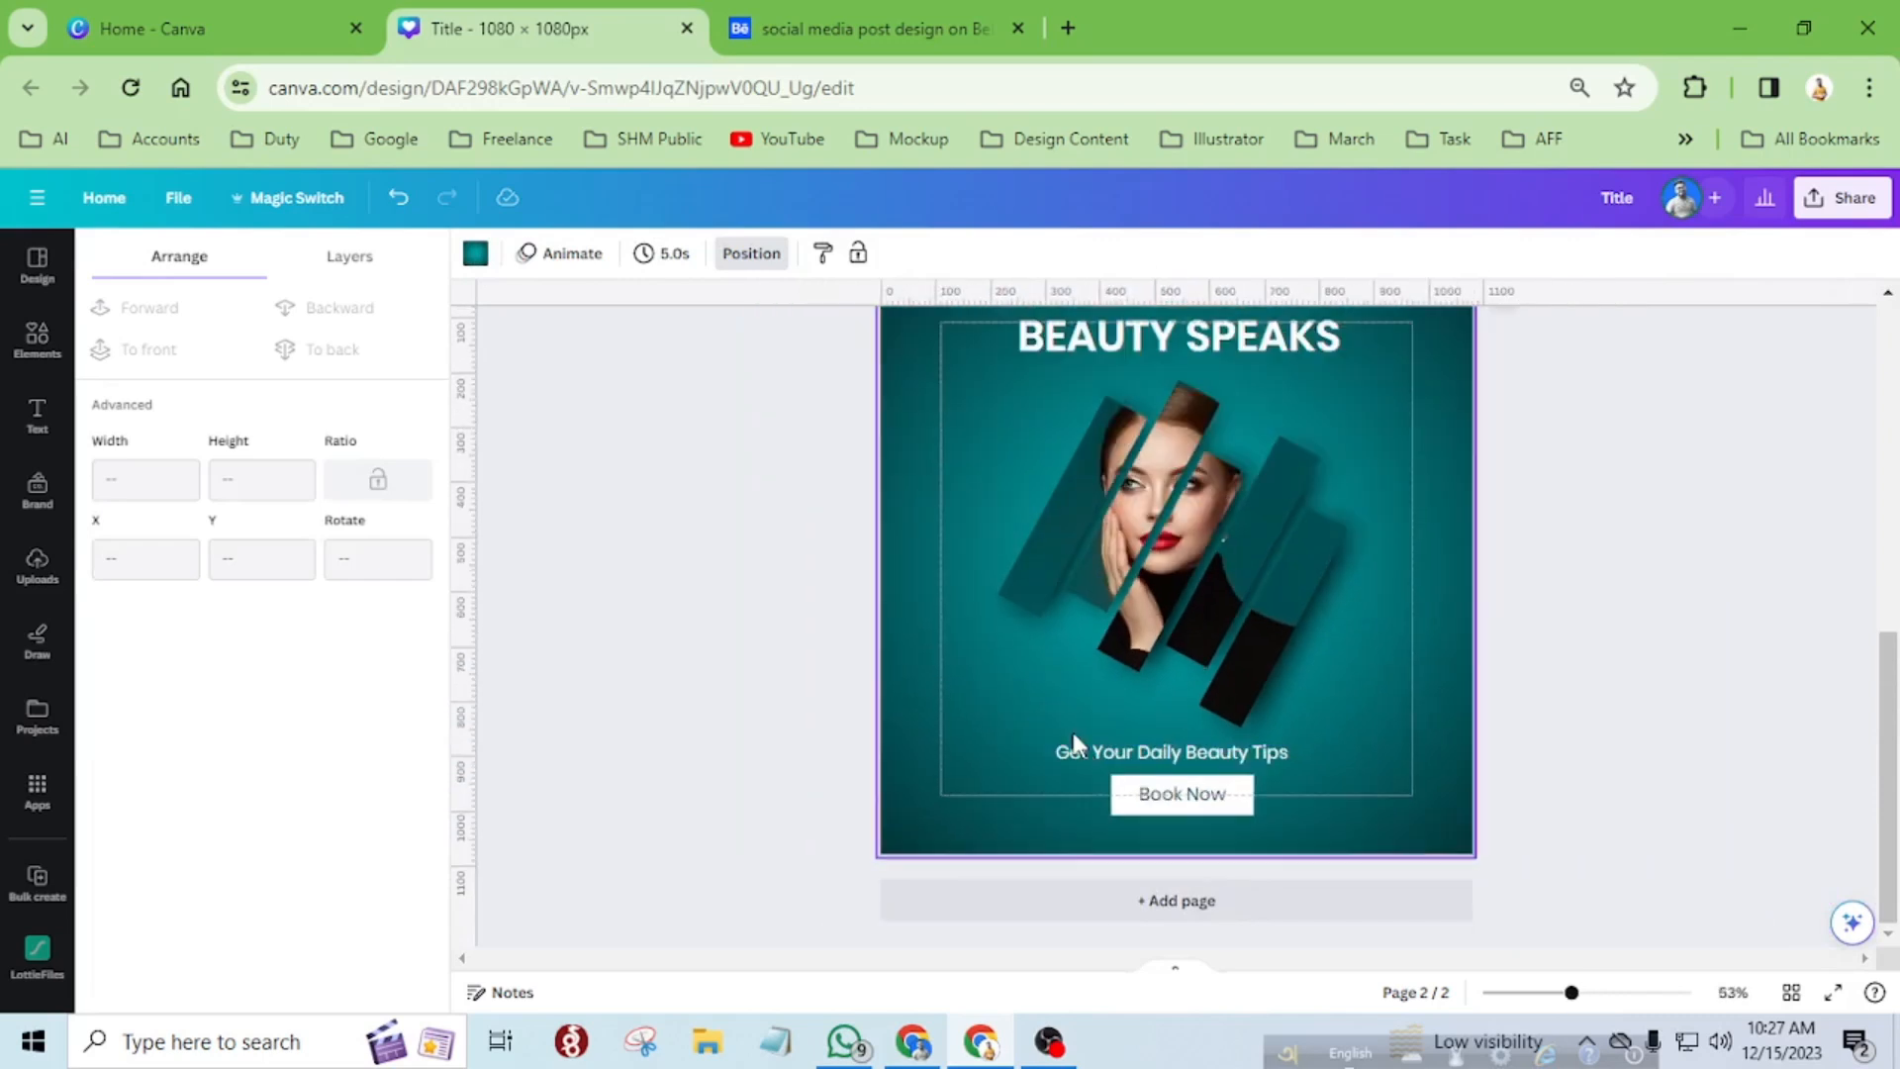
pyautogui.scroll(5, 1208, 789)
pyautogui.click(1056, 799)
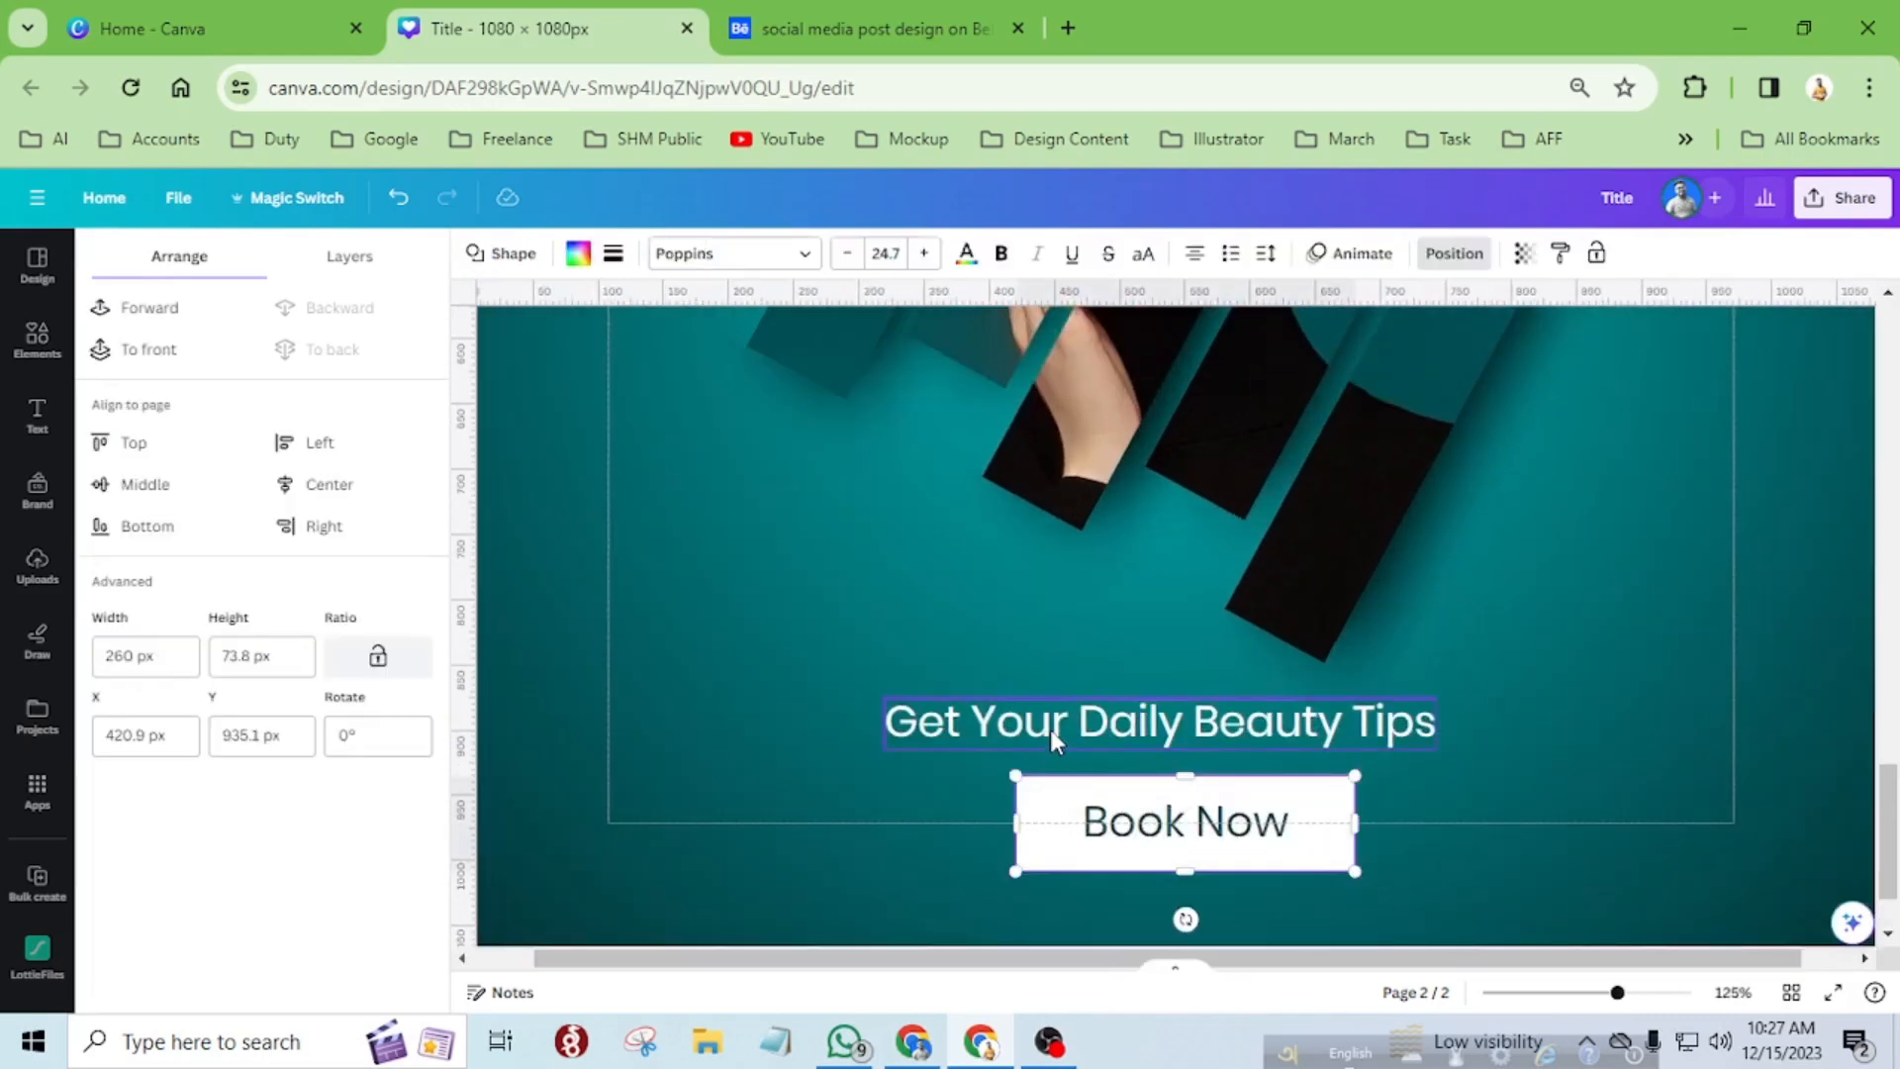
pyautogui.keyDown('shift'); pyautogui.click(1049, 727); pyautogui.keyUp('shift')
pyautogui.click(302, 490)
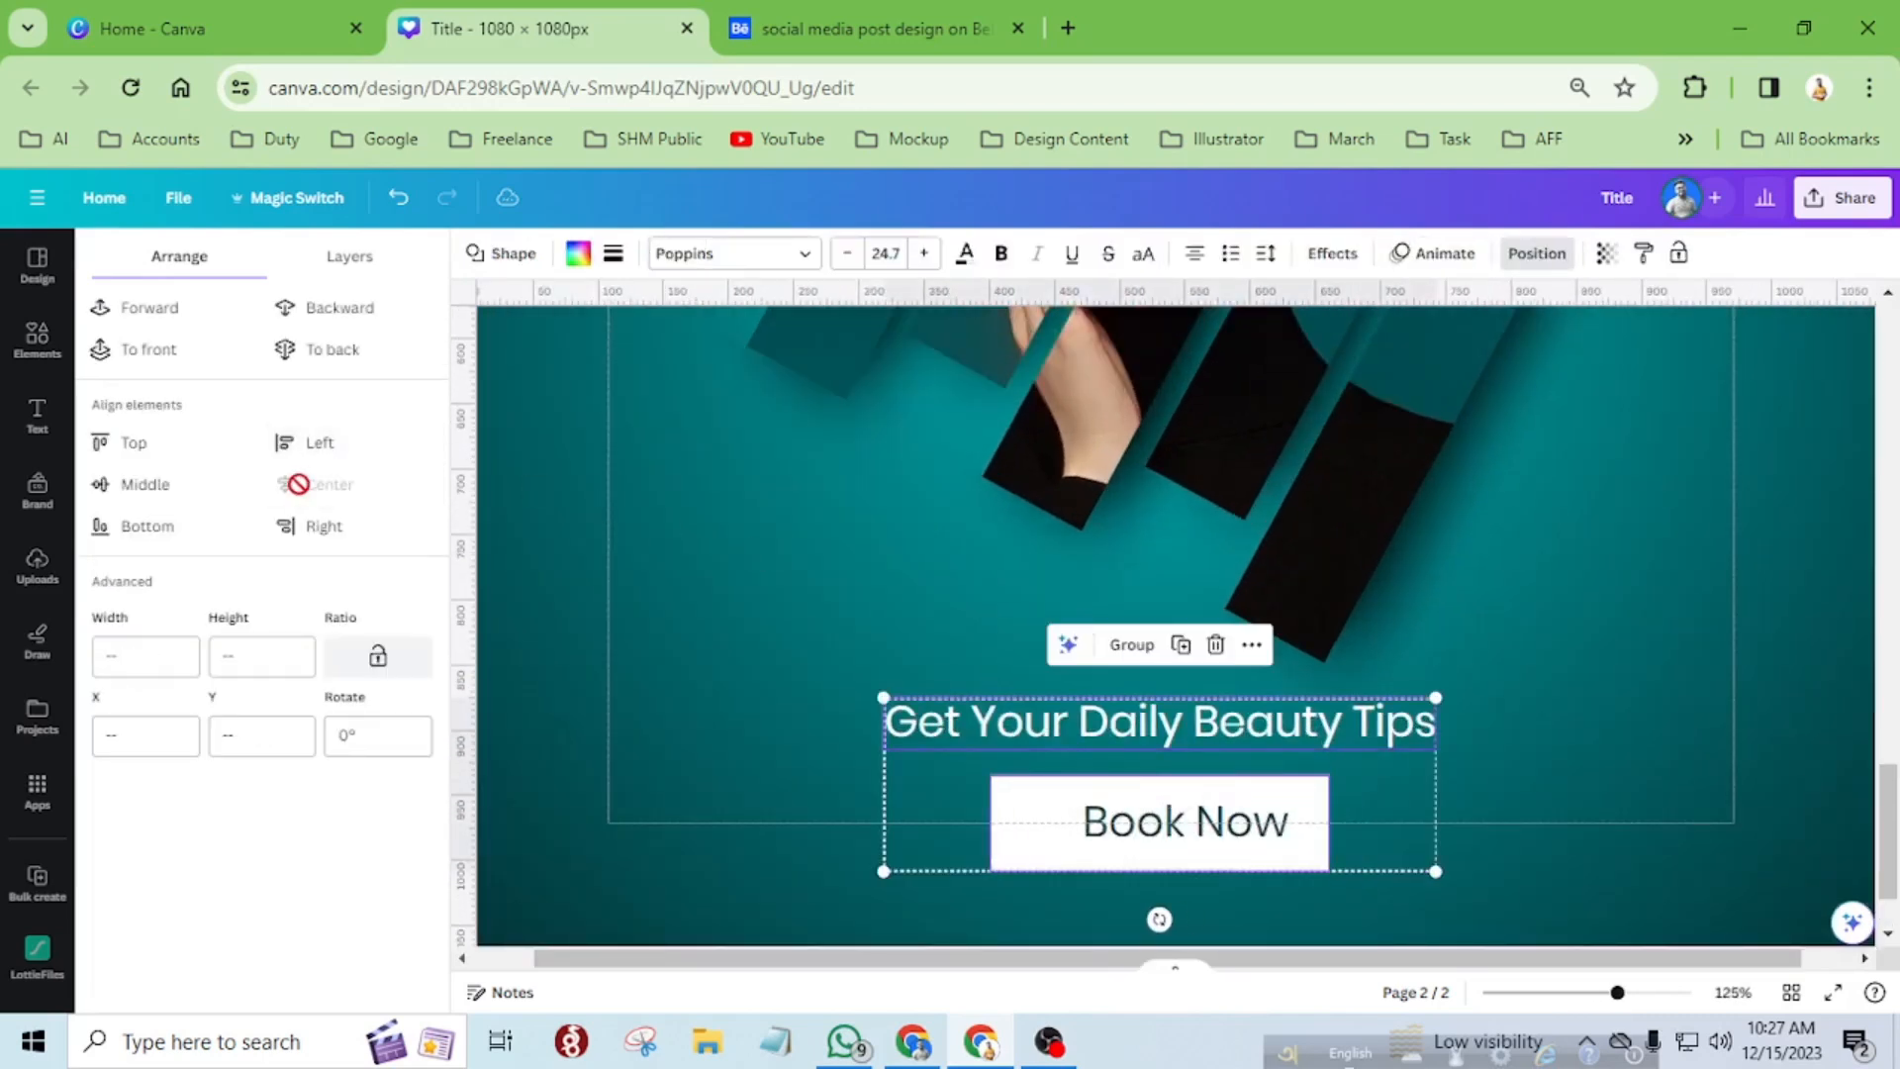
pyautogui.keyDown('shift'); pyautogui.click(1177, 836); pyautogui.keyUp('shift')
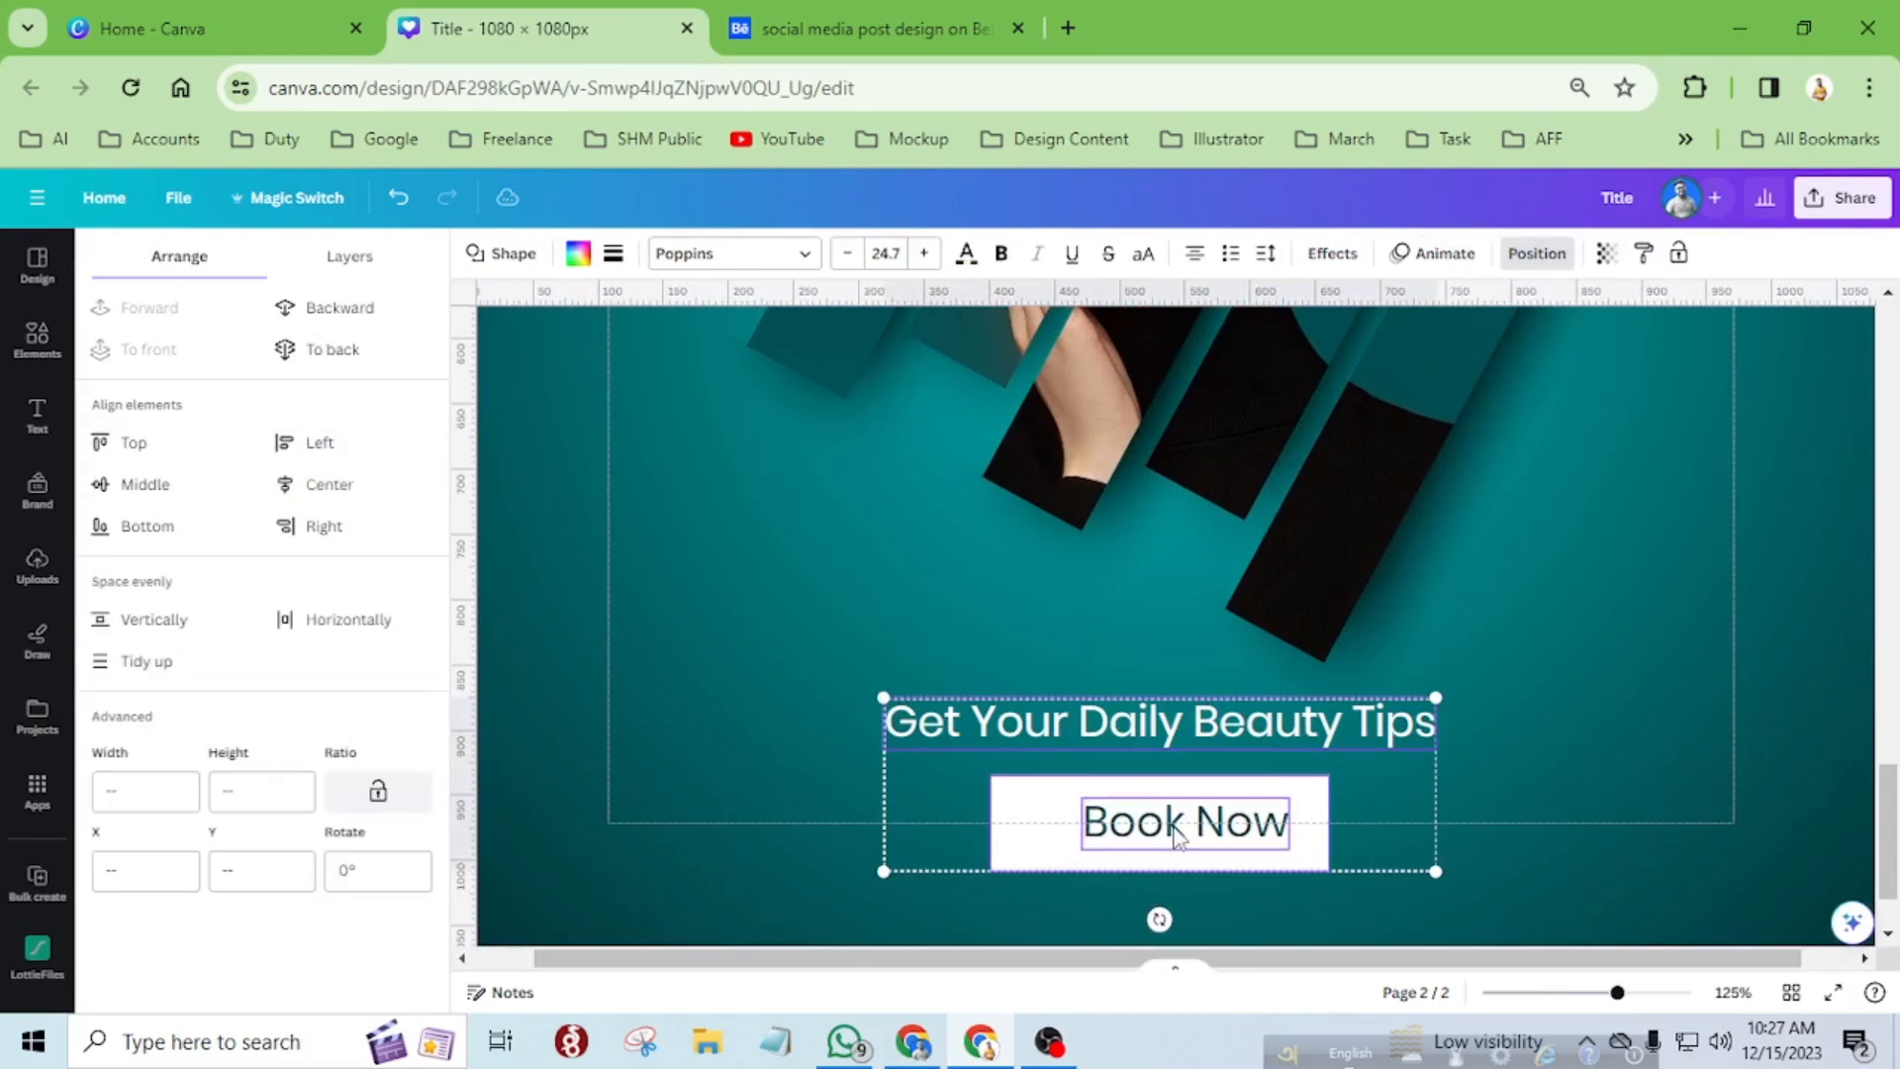
pyautogui.click(314, 479)
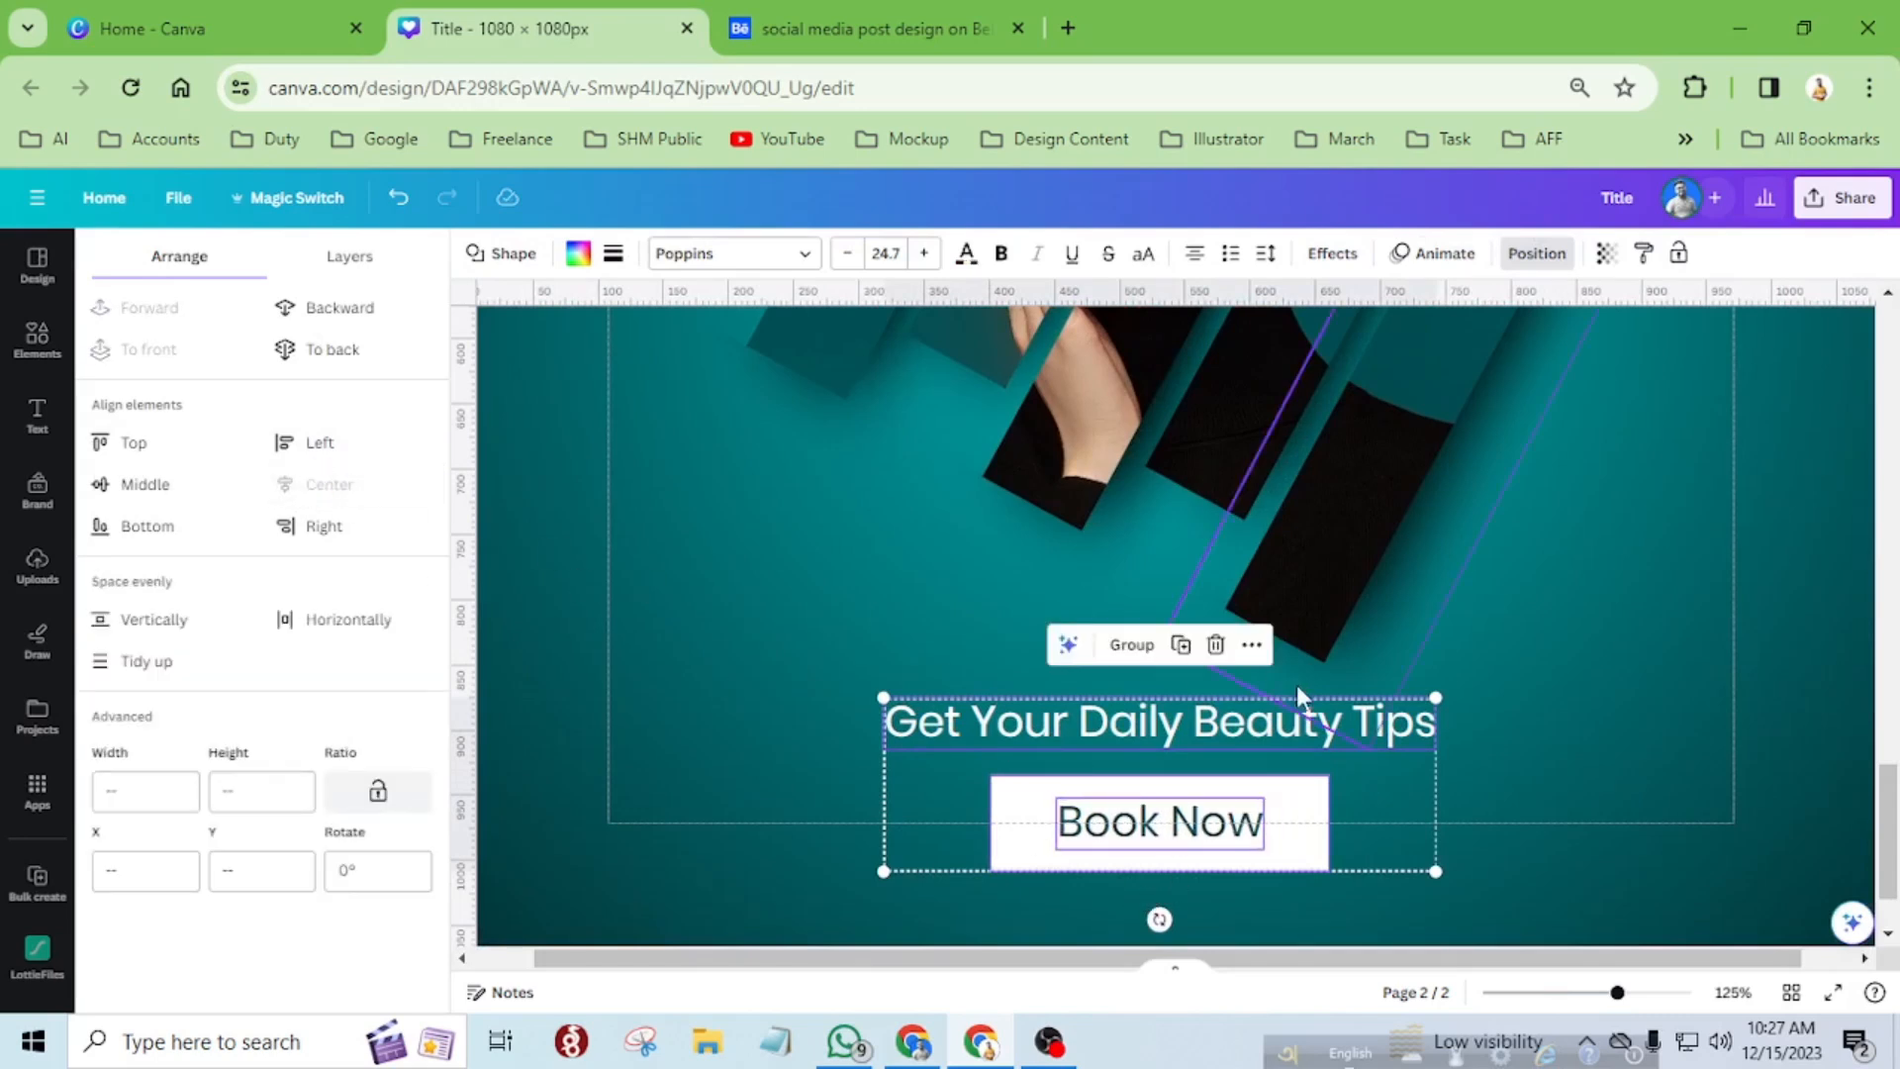
# Align the "BEAUTY SPEAKS" title on the same vertical centre line as the tagline and the "Book Now" button.
pyautogui.moveTo(1225, 730); pyautogui.dragTo(1225, 721)
pyautogui.scroll(-5, 1225, 721)
pyautogui.keyDown('shift'); pyautogui.click(1163, 378); pyautogui.keyUp('shift')
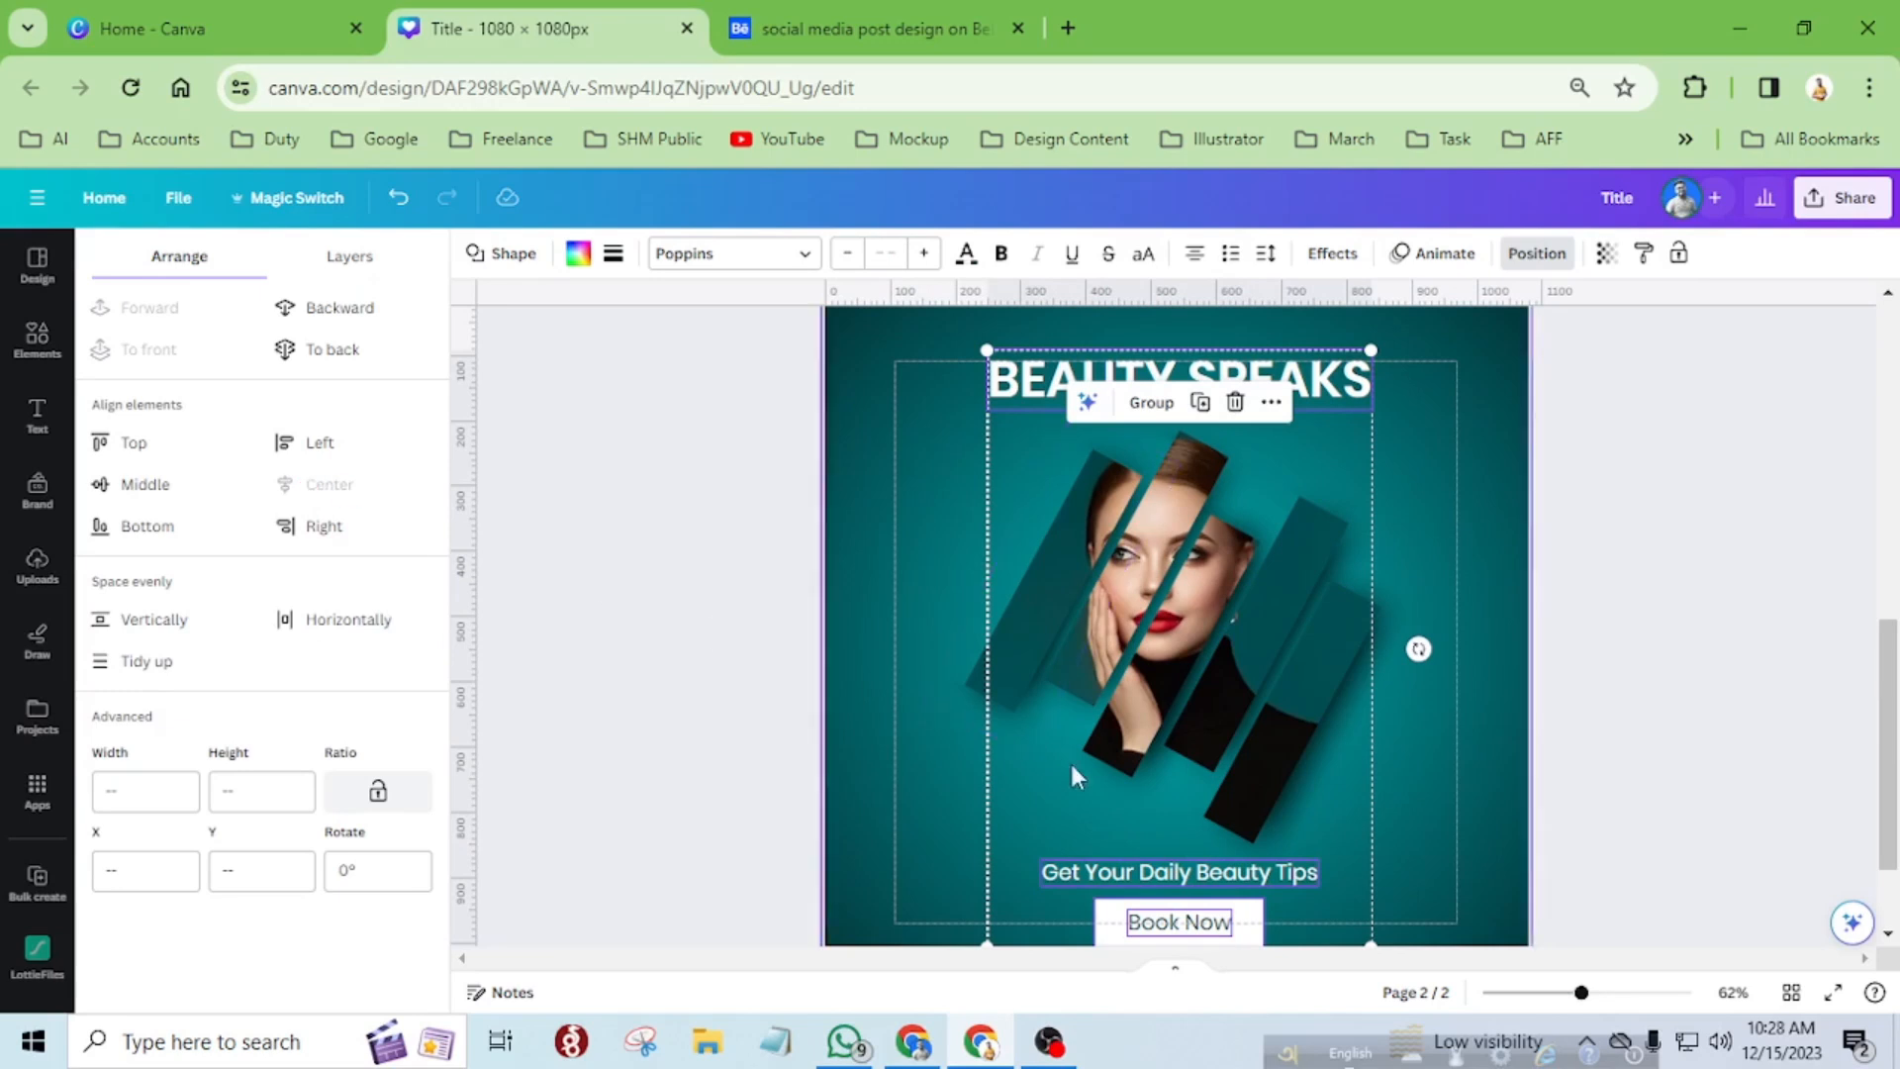
pyautogui.click(1476, 473)
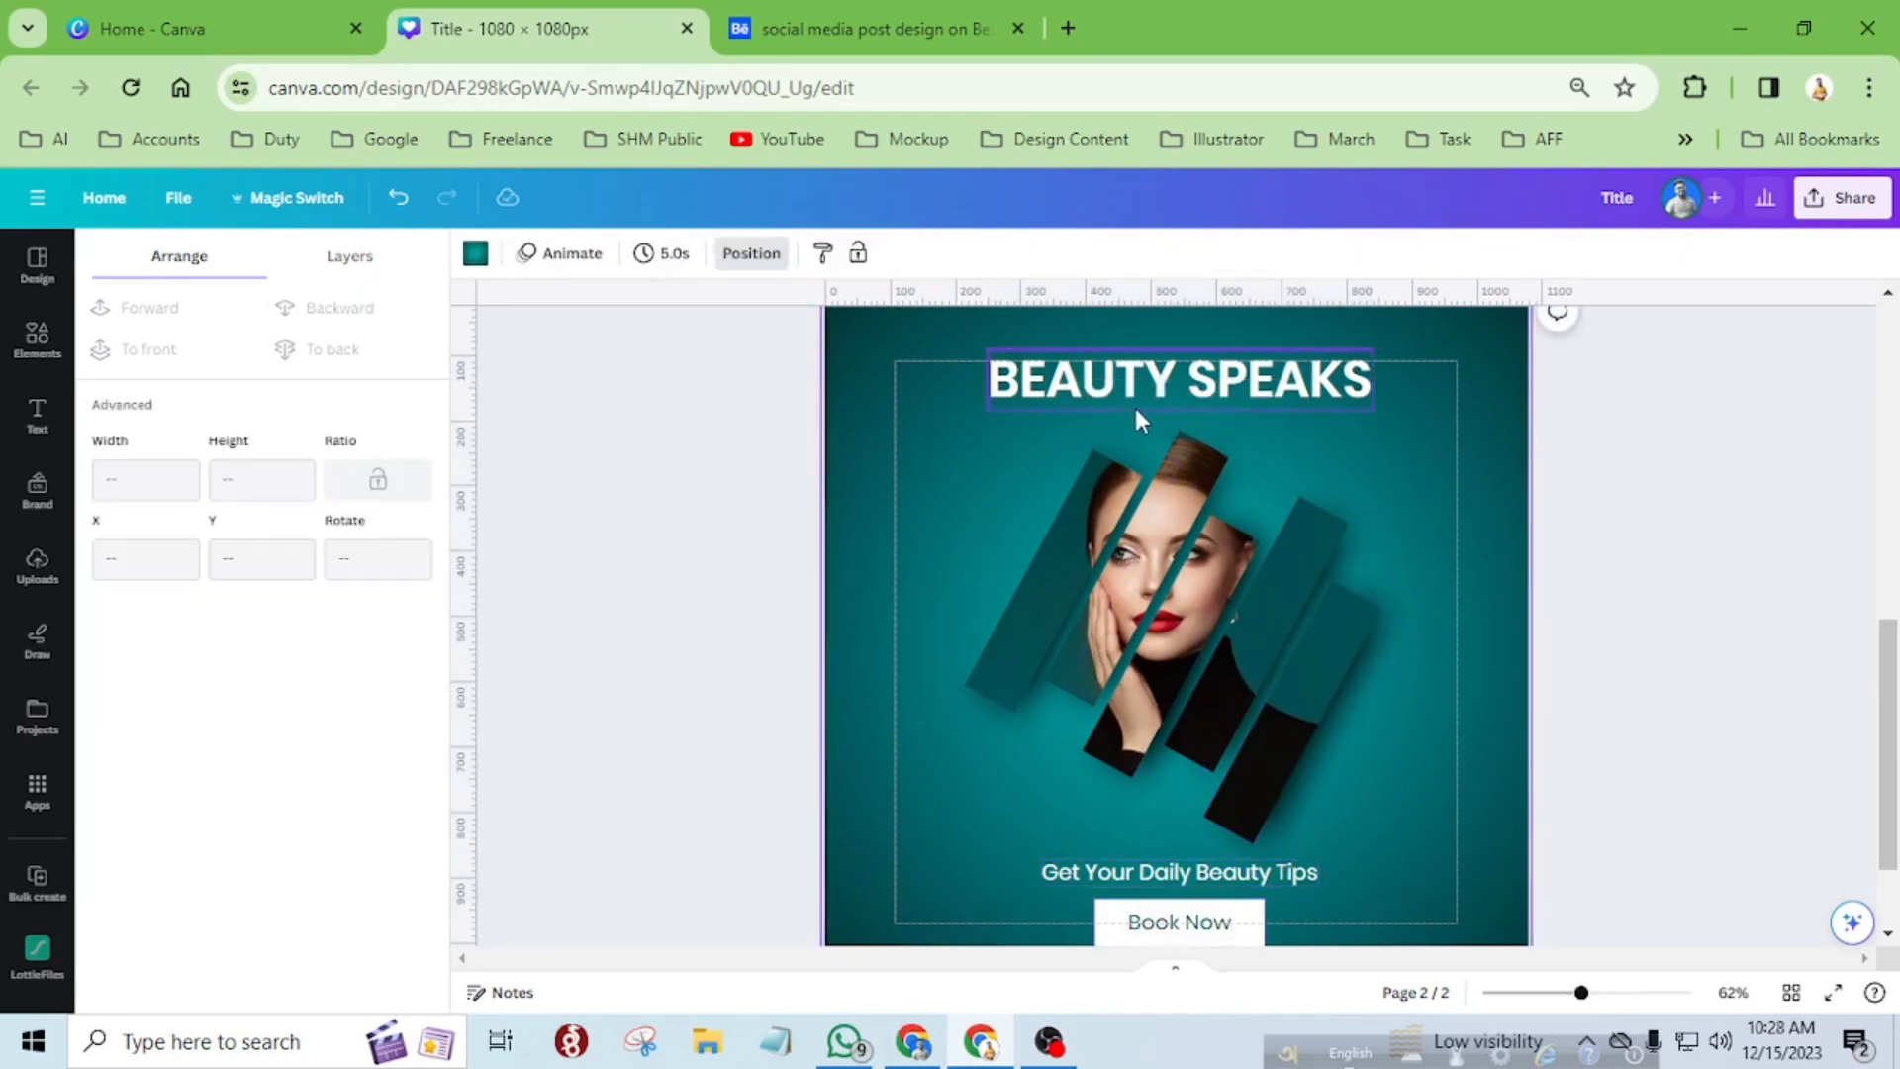
# Move all the portrait strips and their shadows together slightly upward towards the title.
pyautogui.moveTo(928, 493); pyautogui.dragTo(1422, 791)
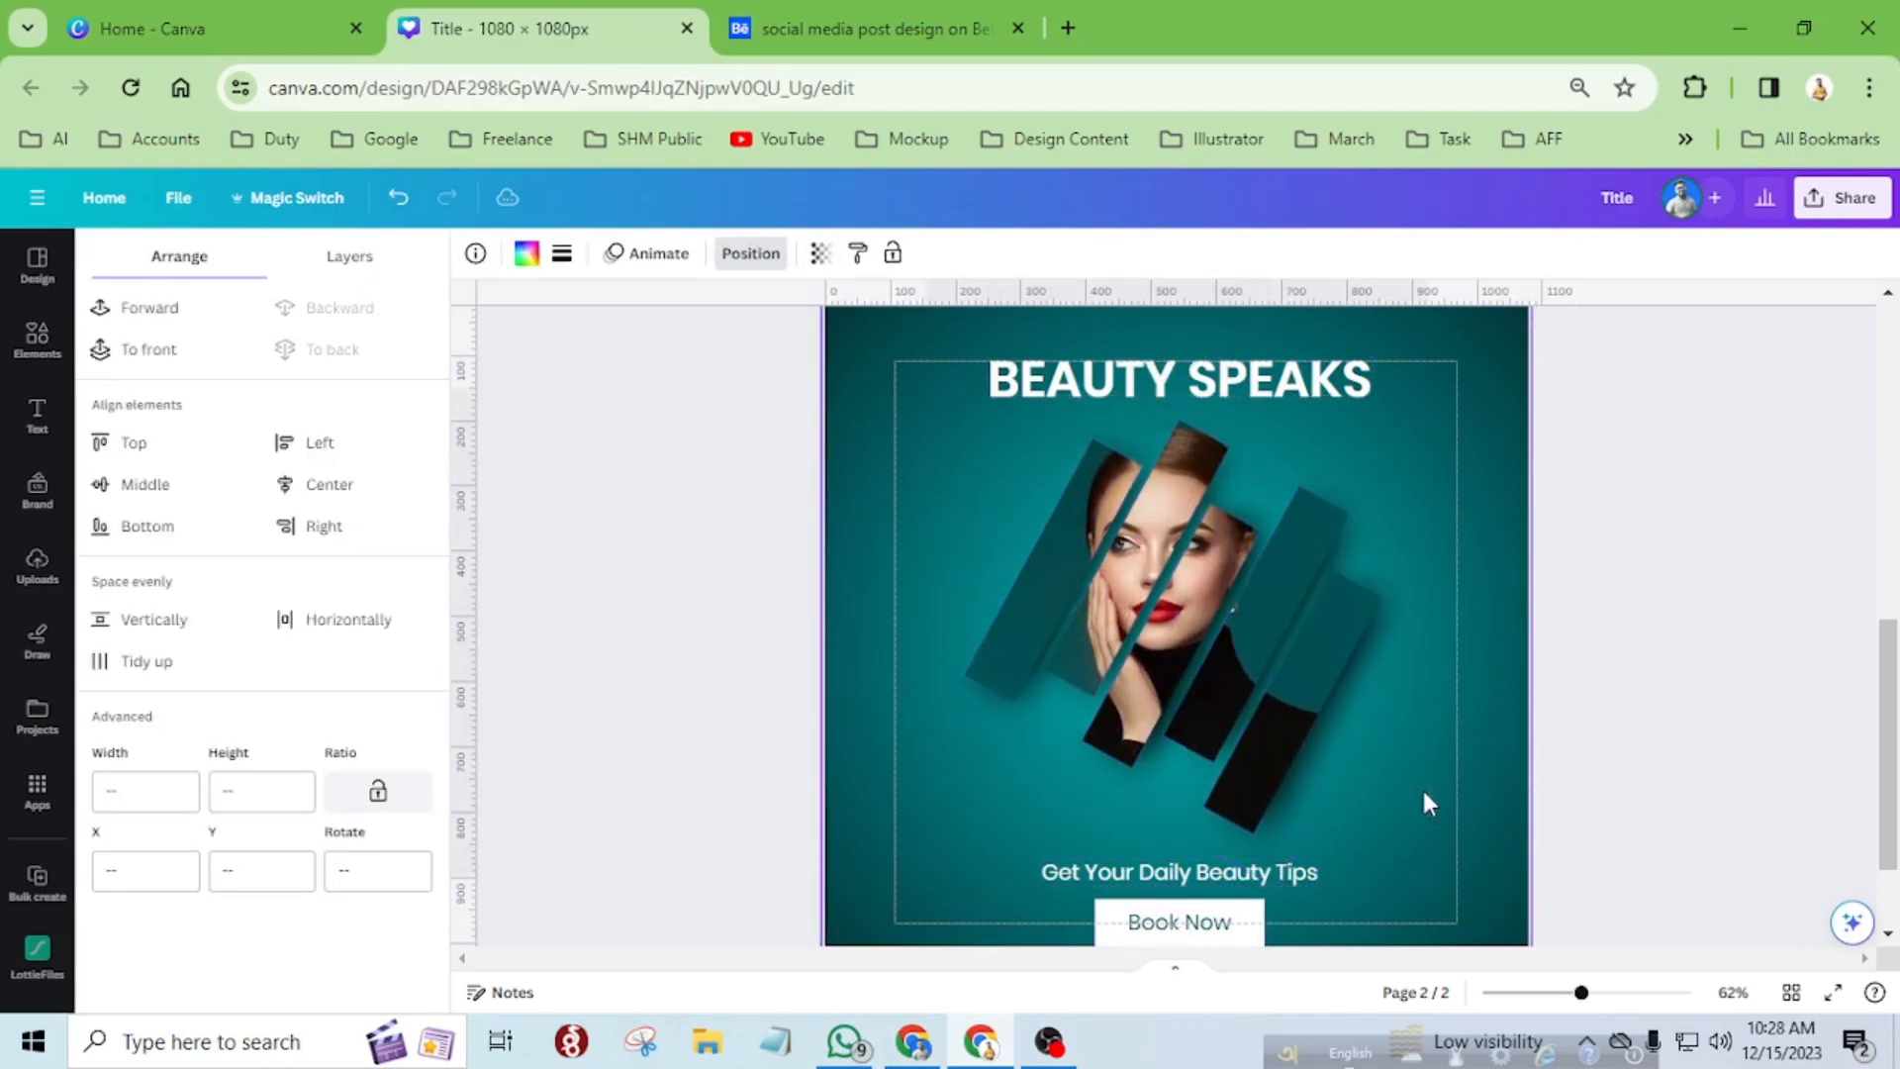
pyautogui.click(1316, 752)
pyautogui.scroll(-2, 1321, 770)
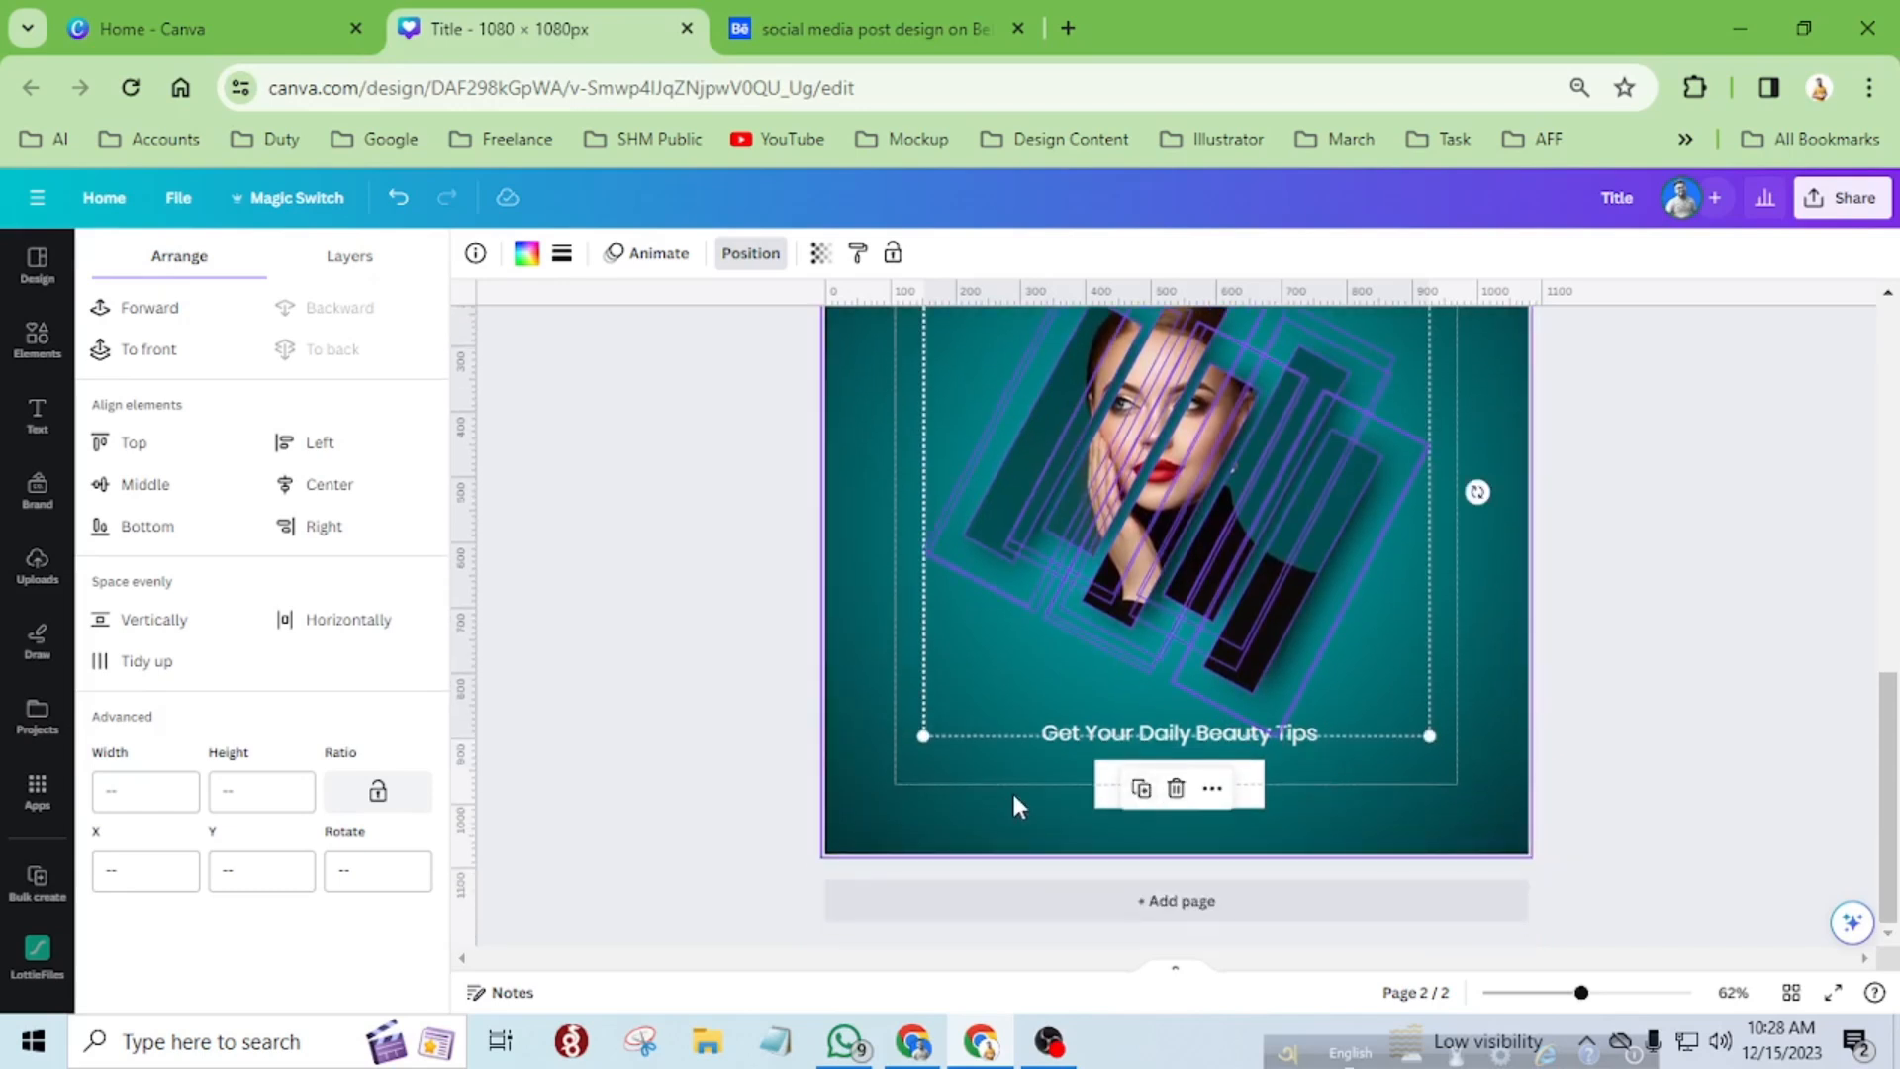
# Move the tagline and the "Book Now" button together slightly upward, closer to the portrait strips.
pyautogui.click(1017, 763)
pyautogui.moveTo(1049, 752); pyautogui.dragTo(1037, 794)
pyautogui.moveTo(1131, 836); pyautogui.dragTo(1118, 725)
pyautogui.press('Up')
pyautogui.press('Up')
pyautogui.press('Up')
pyautogui.press('Up')
pyautogui.press('Up')
pyautogui.press('Up')
pyautogui.press('Up')
pyautogui.press('Up')
pyautogui.press('Up')
pyautogui.press('Up')
pyautogui.press('Up')
pyautogui.press('Up')
pyautogui.press('Up')
pyautogui.press('Up')
pyautogui.press('Up')
pyautogui.press('Up')
pyautogui.press('Up')
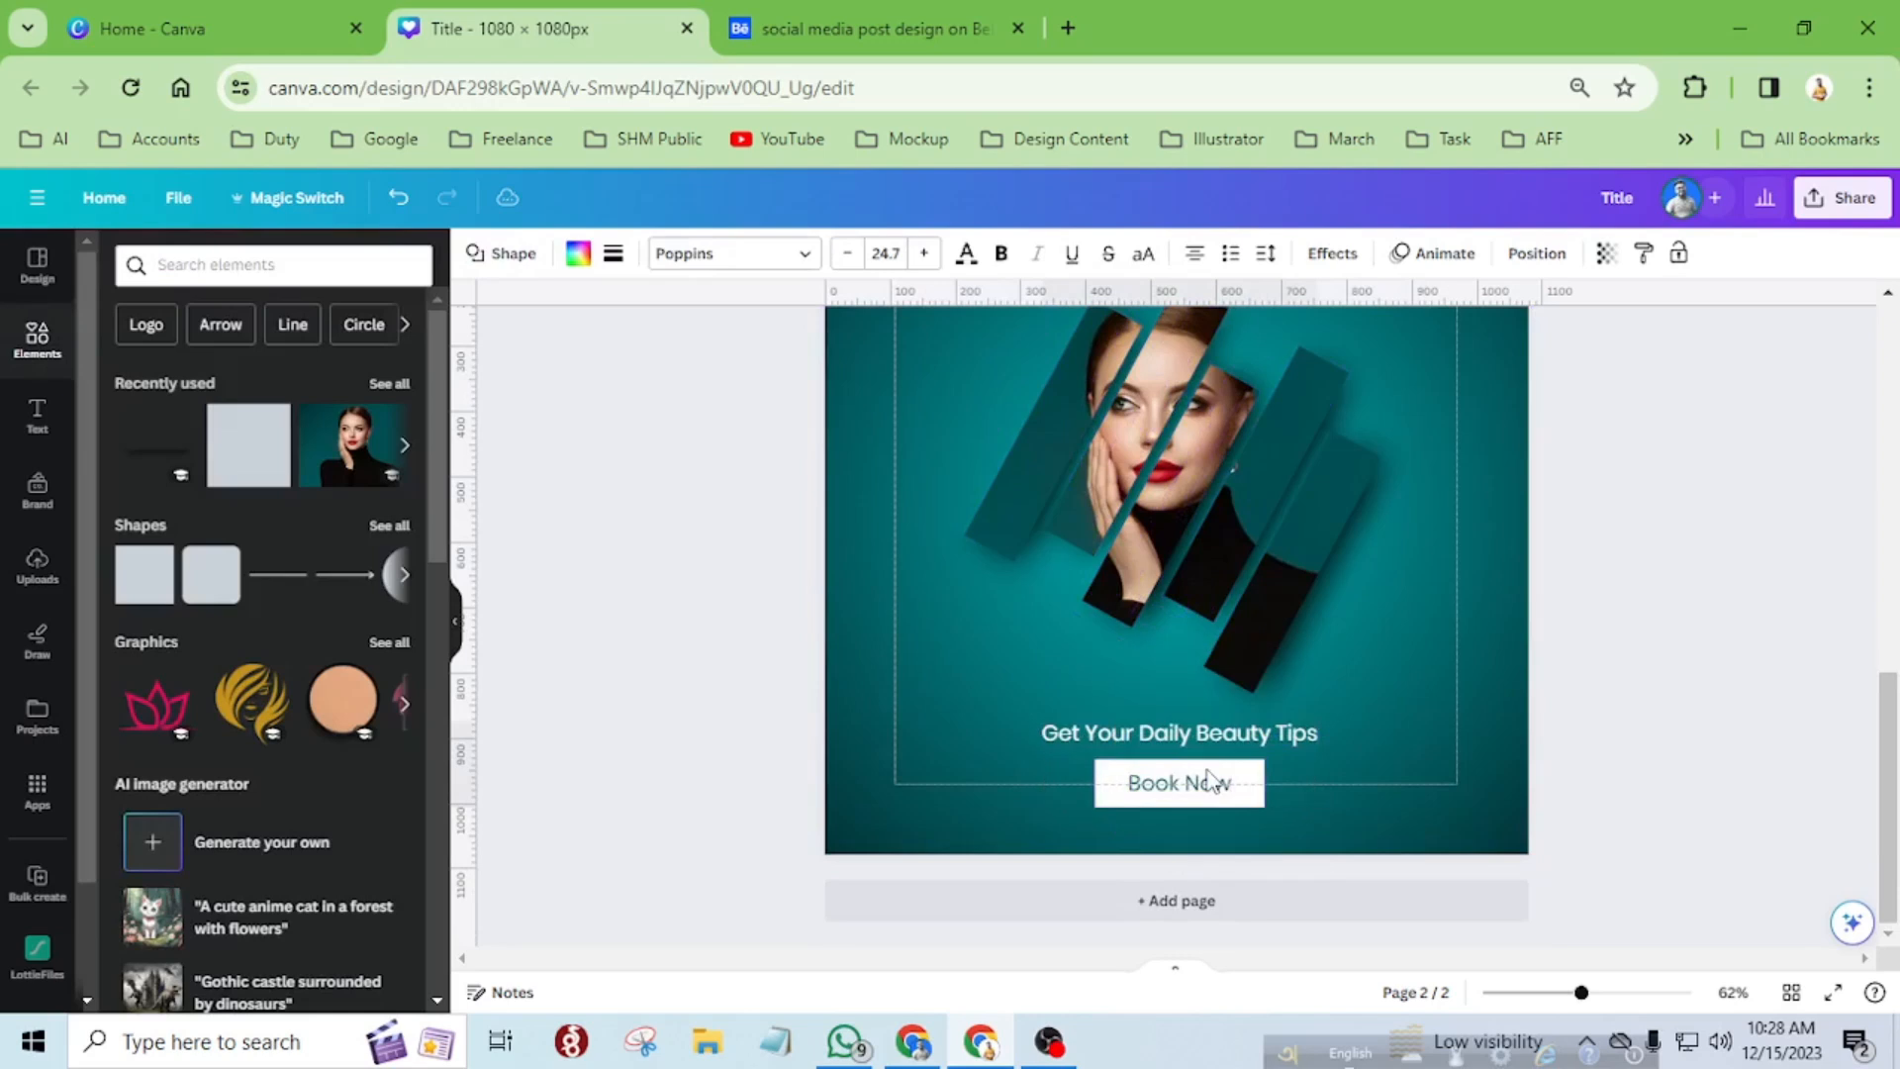
pyautogui.press('Up')
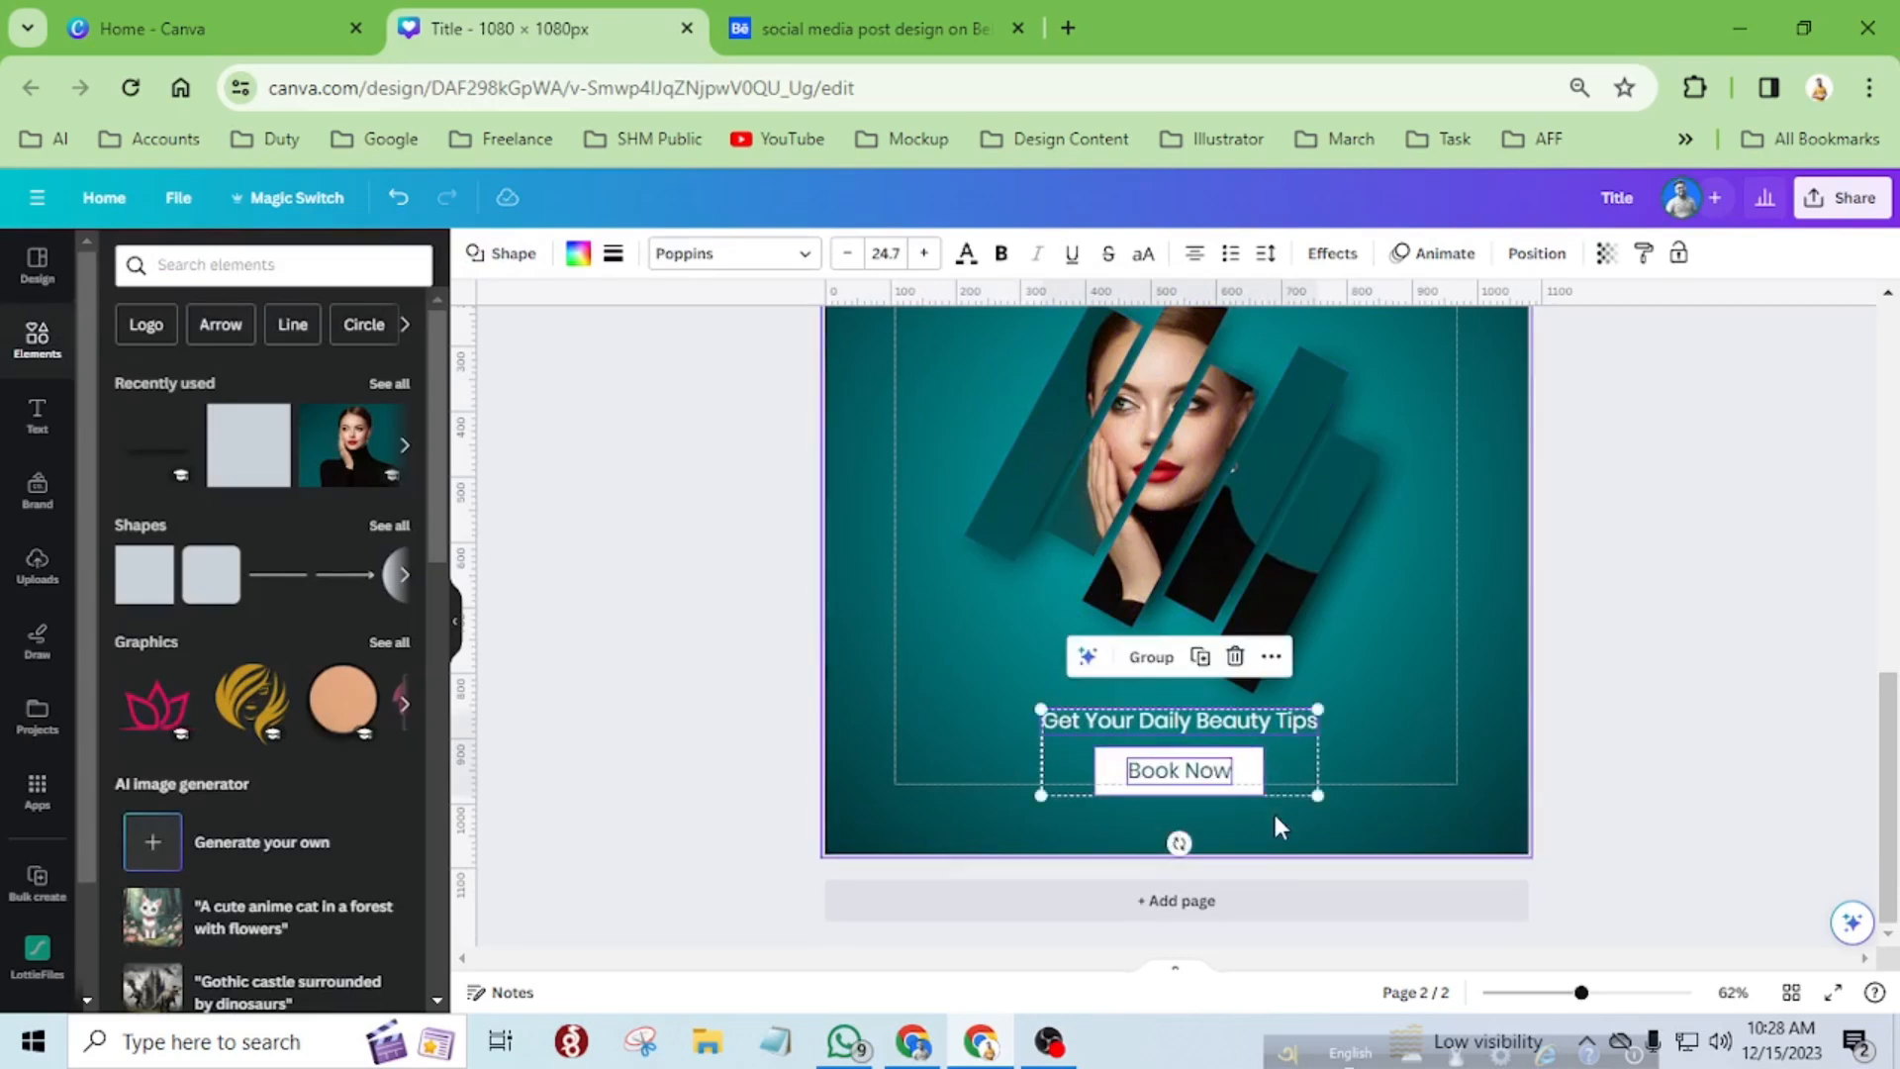
pyautogui.scroll(5, 1273, 809)
pyautogui.scroll(-4, 1190, 733)
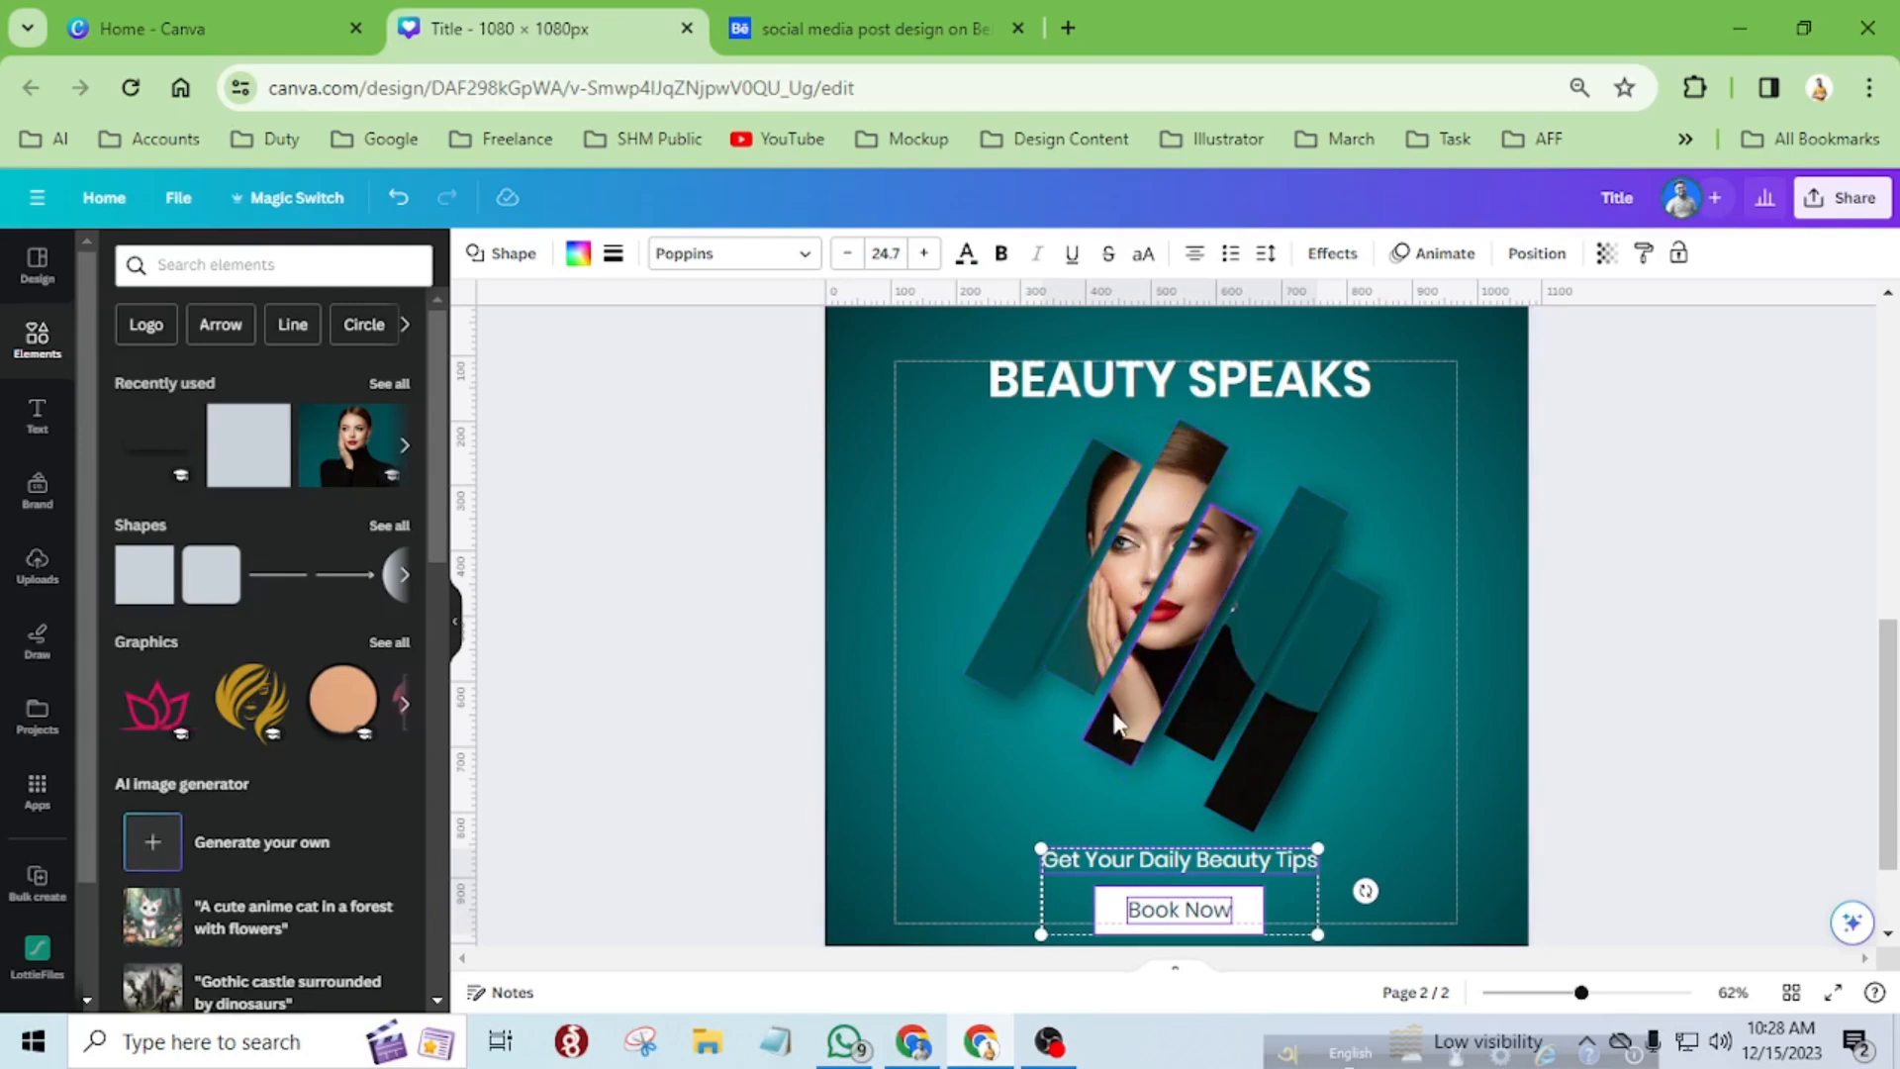
pyautogui.scroll(-2, 1118, 720)
pyautogui.click(1437, 770)
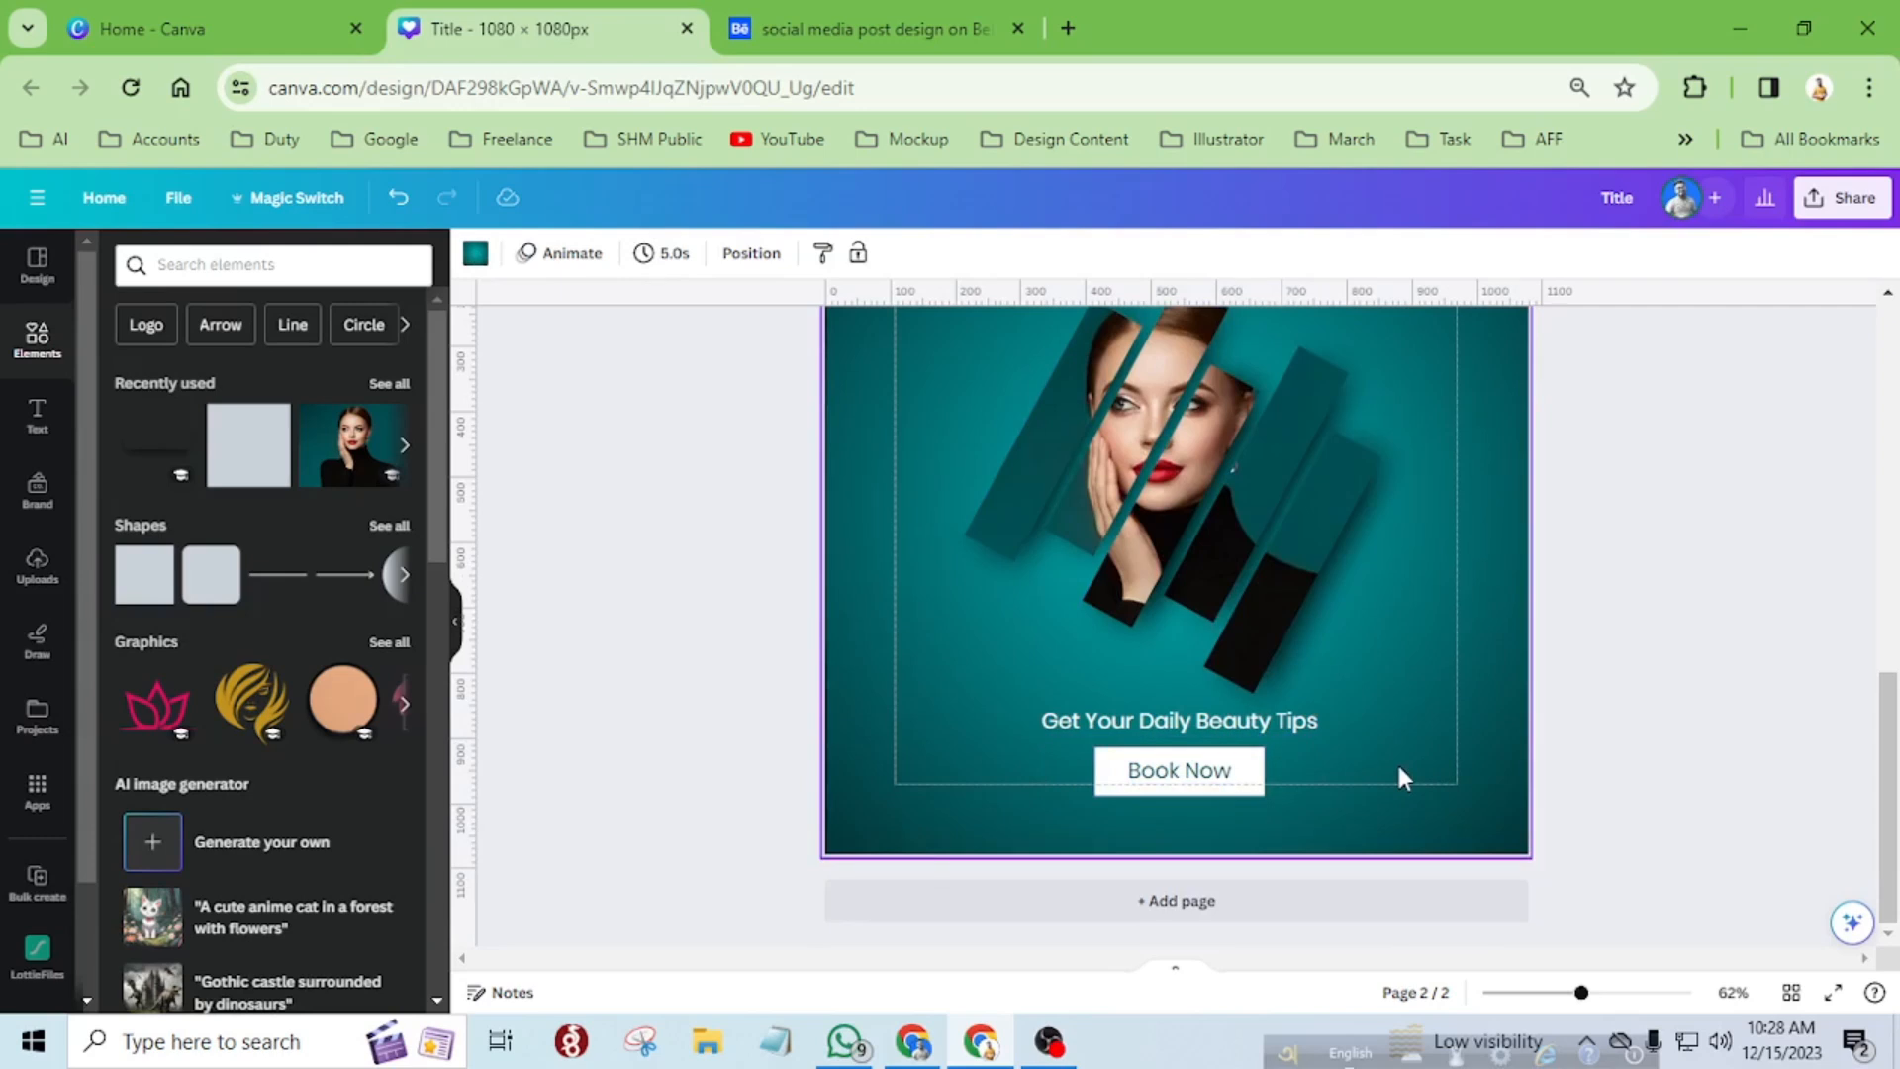
# Preview the design in full screen and return to the editor.
pyautogui.scroll(2, 1398, 766)
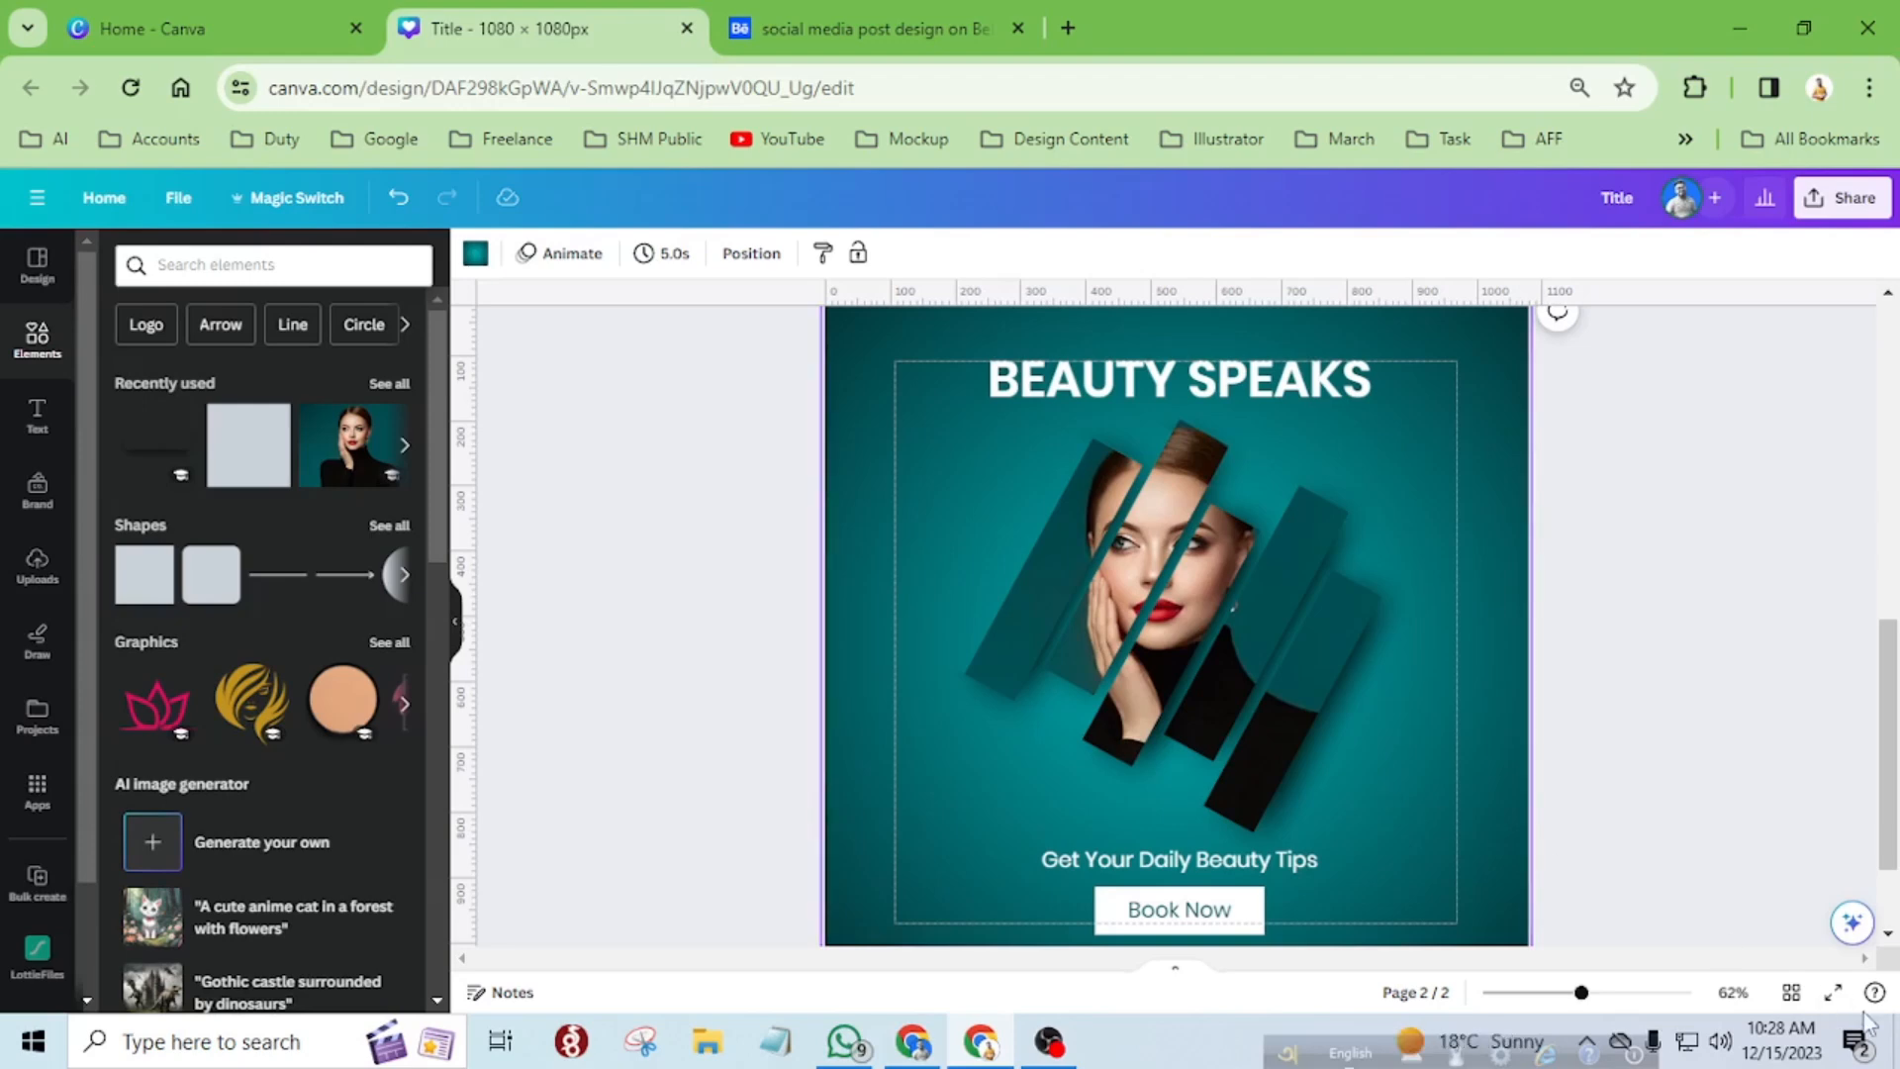
pyautogui.click(1832, 991)
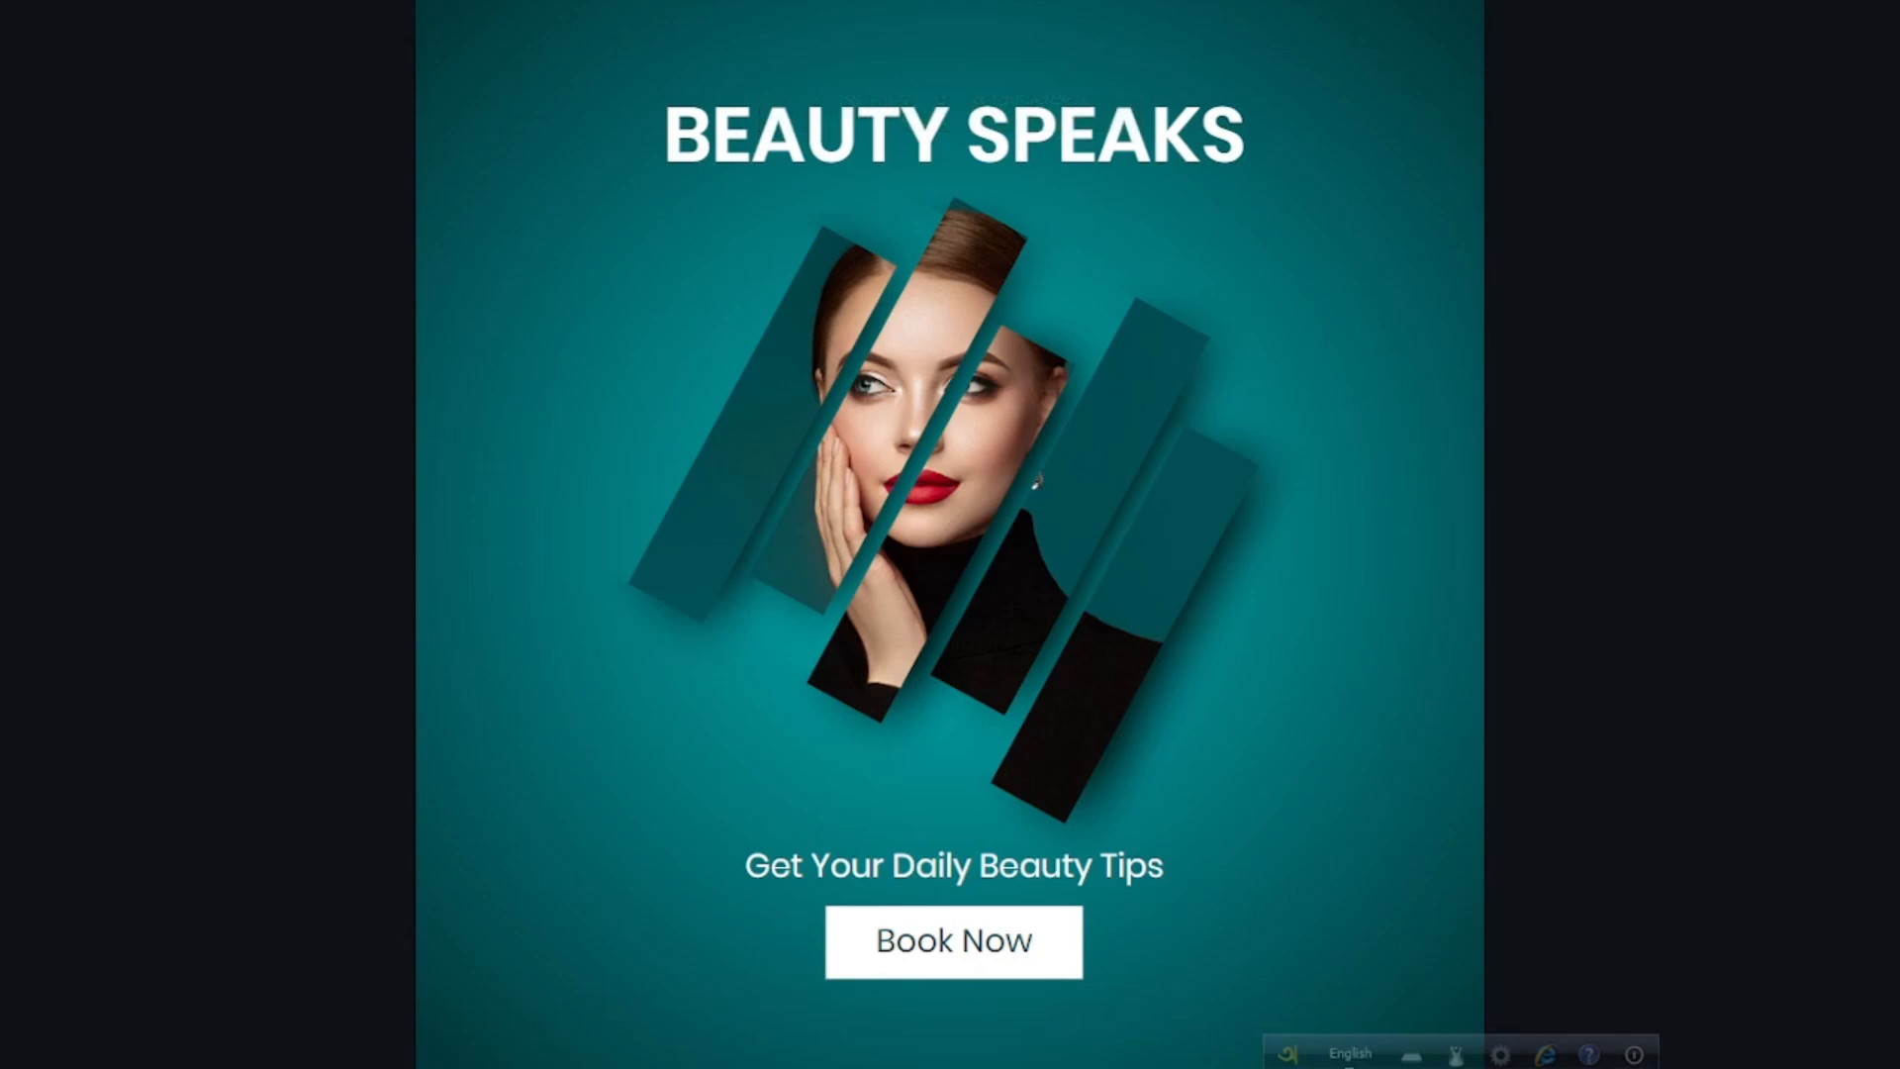
pyautogui.press('Escape')
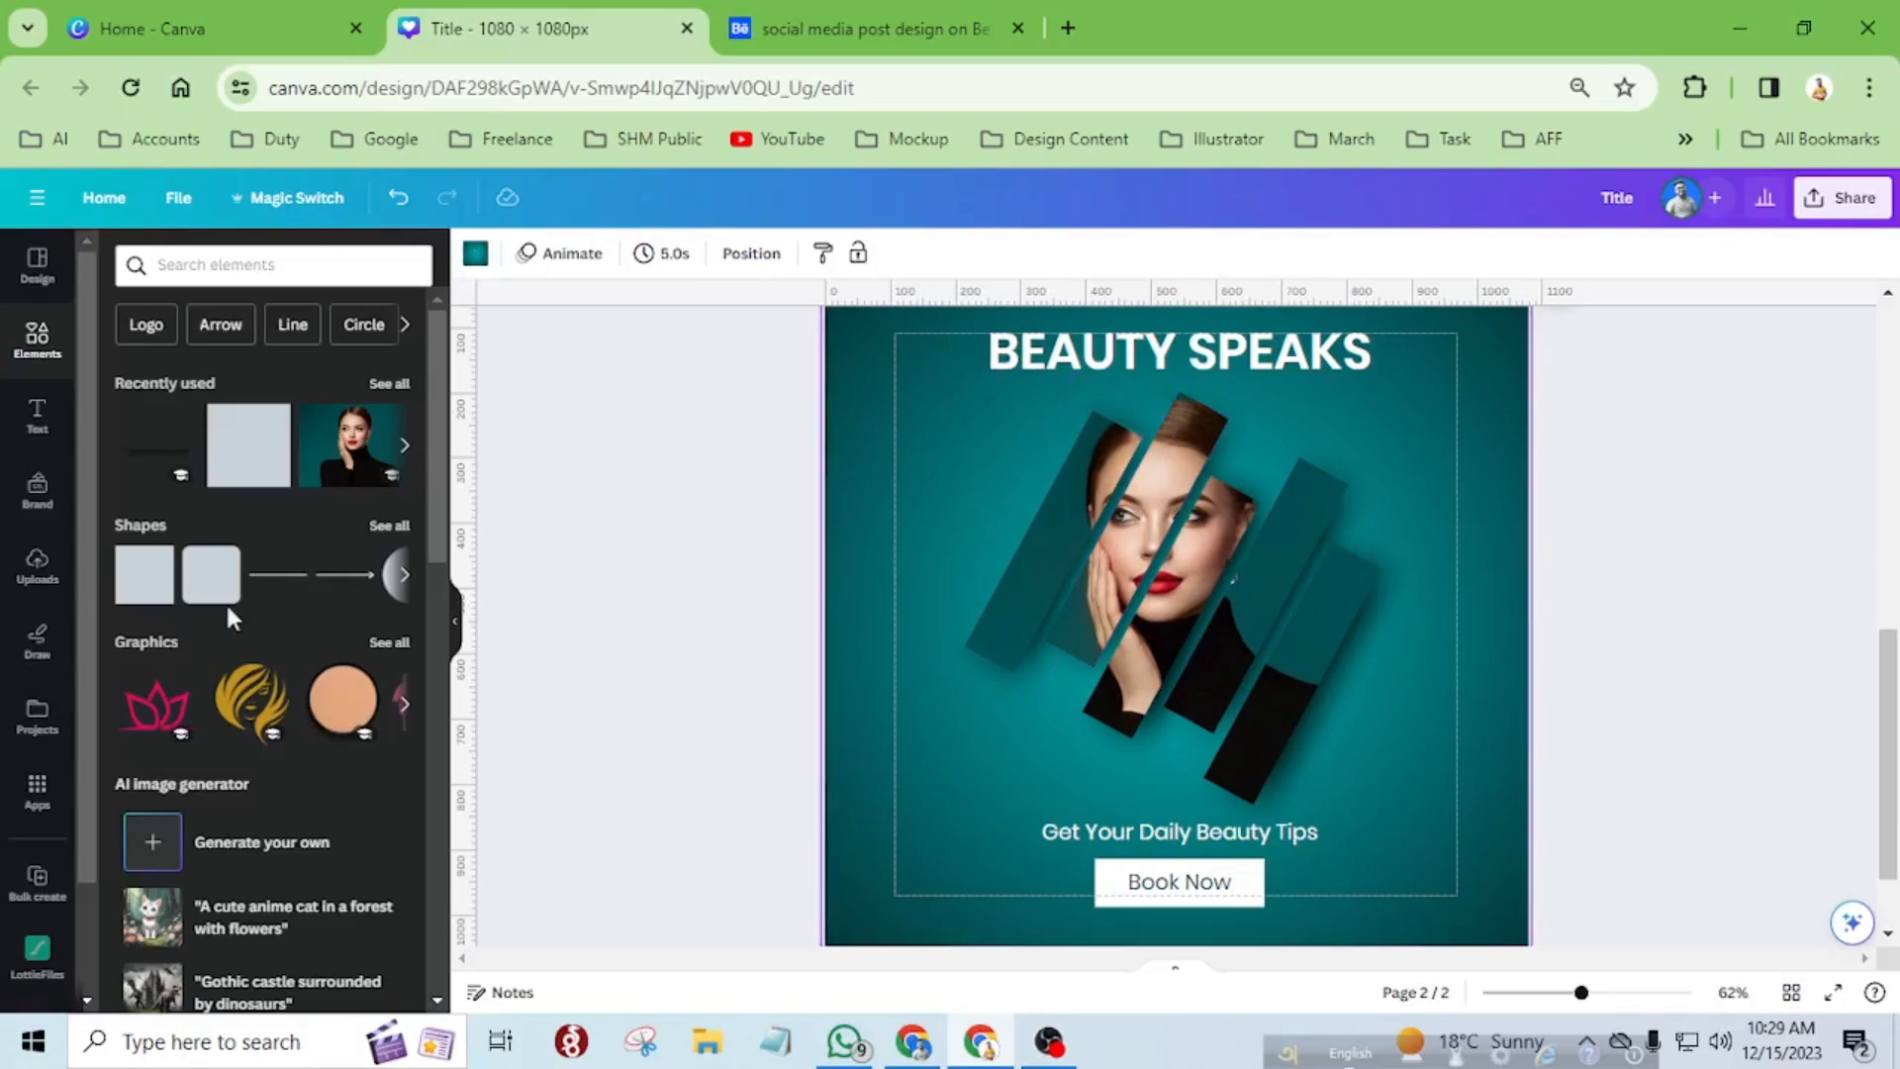
# Search the elements for "dot" and add the rectangular dot-grid graphic to the page.
pyautogui.click(228, 261)
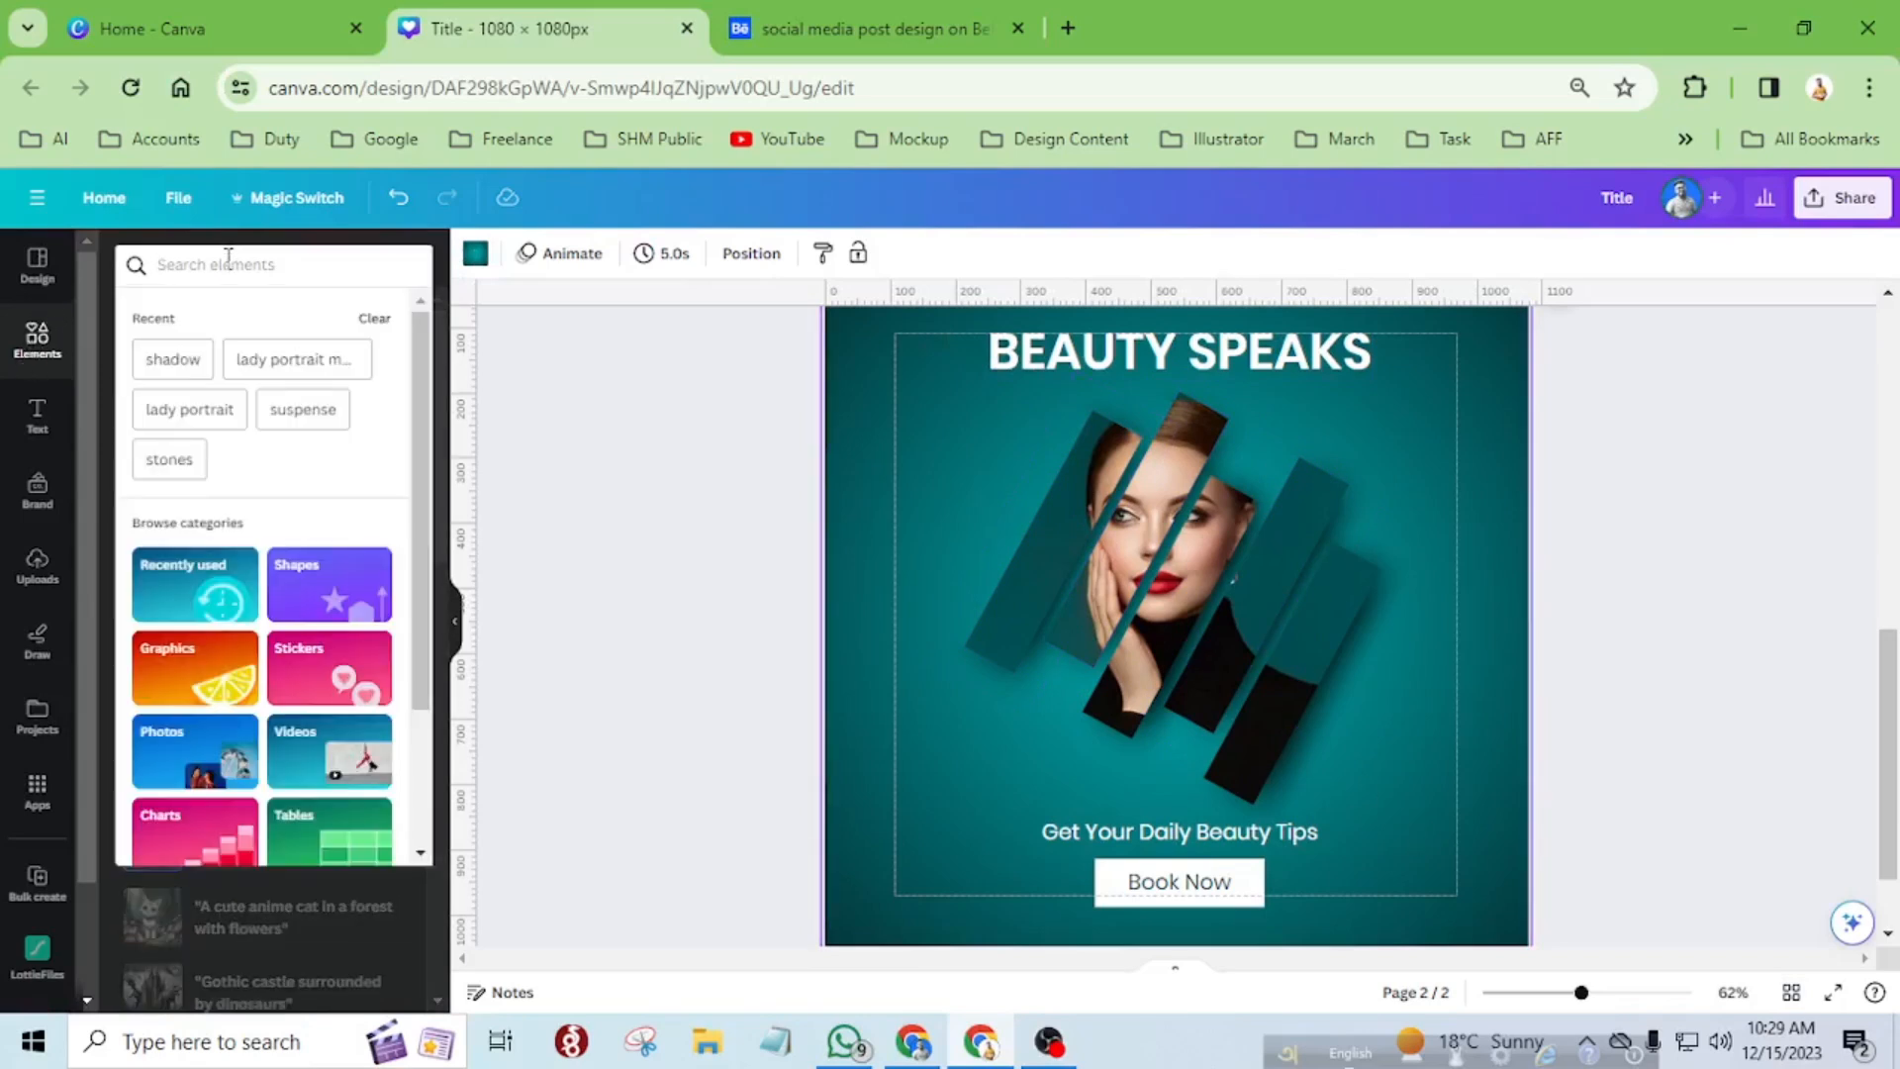
pyautogui.write('dot')
pyautogui.press('Return')
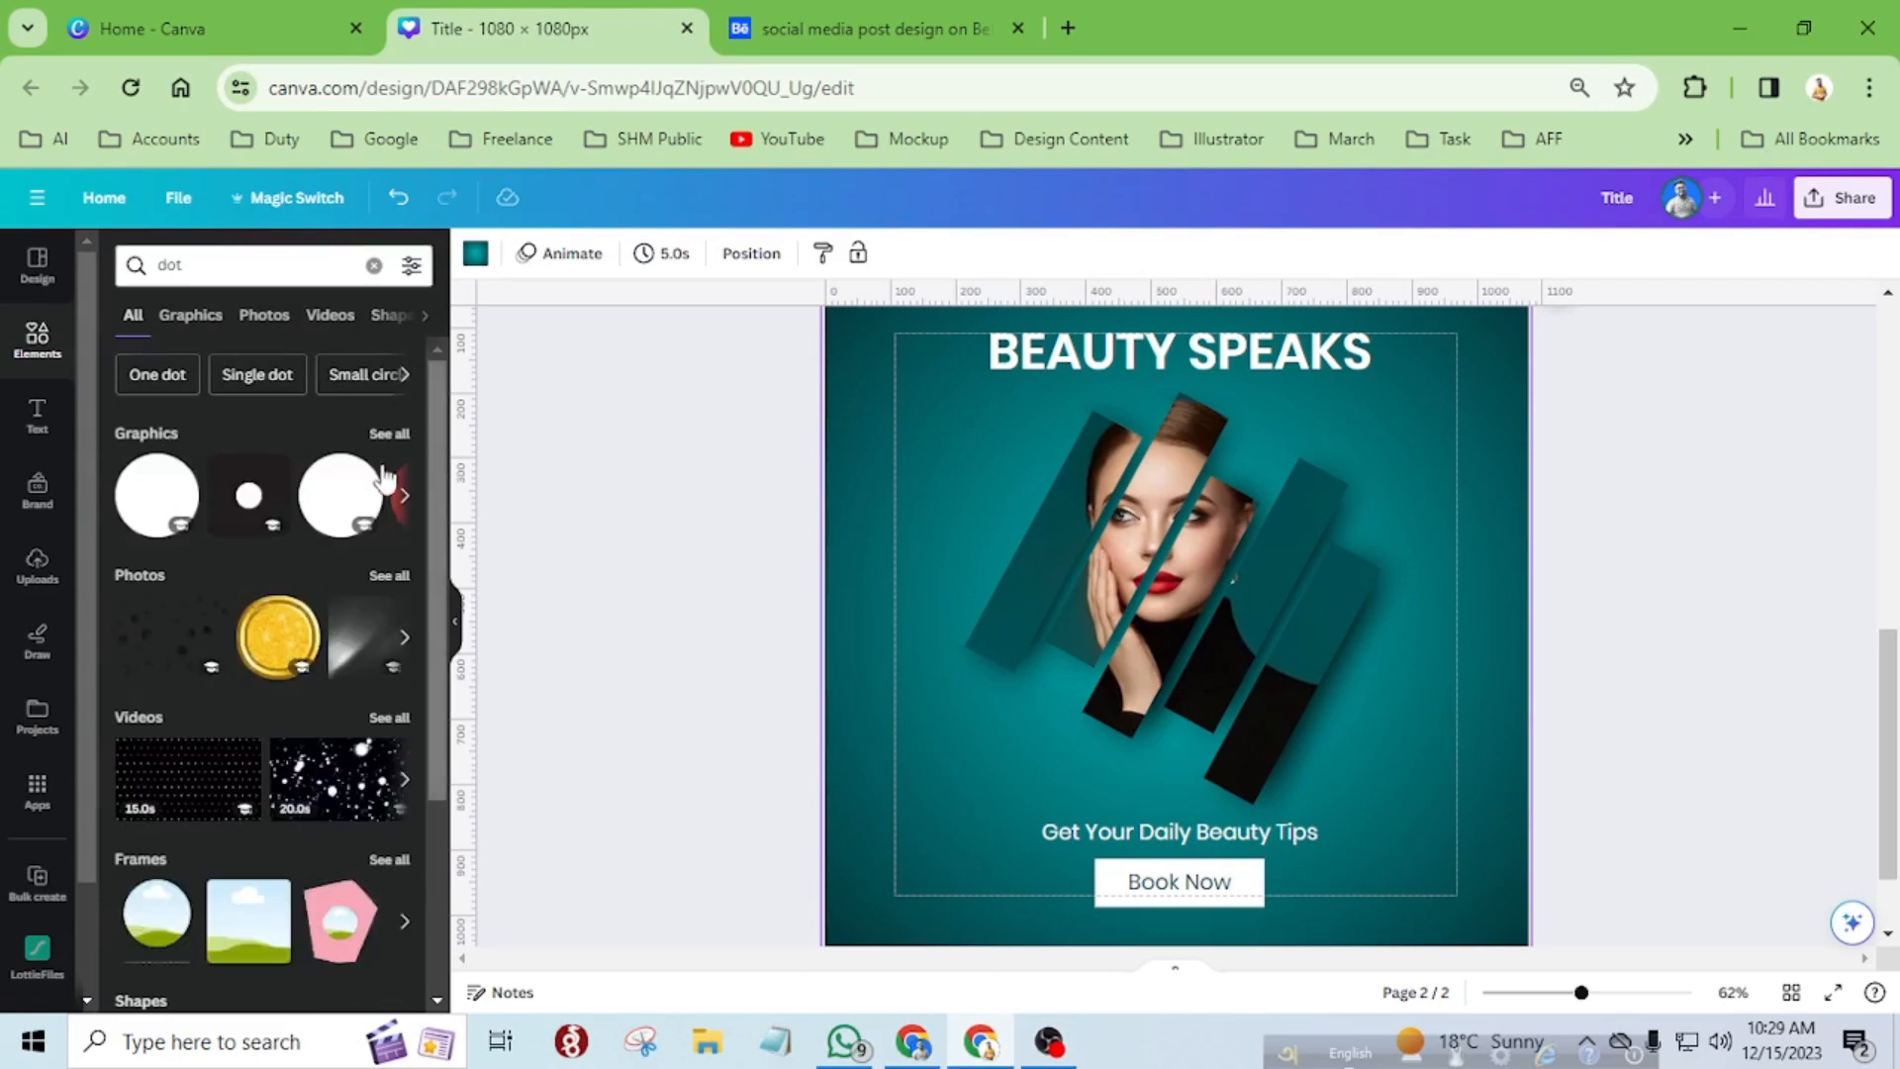
pyautogui.click(203, 318)
pyautogui.scroll(-4, 342, 705)
pyautogui.scroll(-1, 341, 706)
pyautogui.click(363, 615)
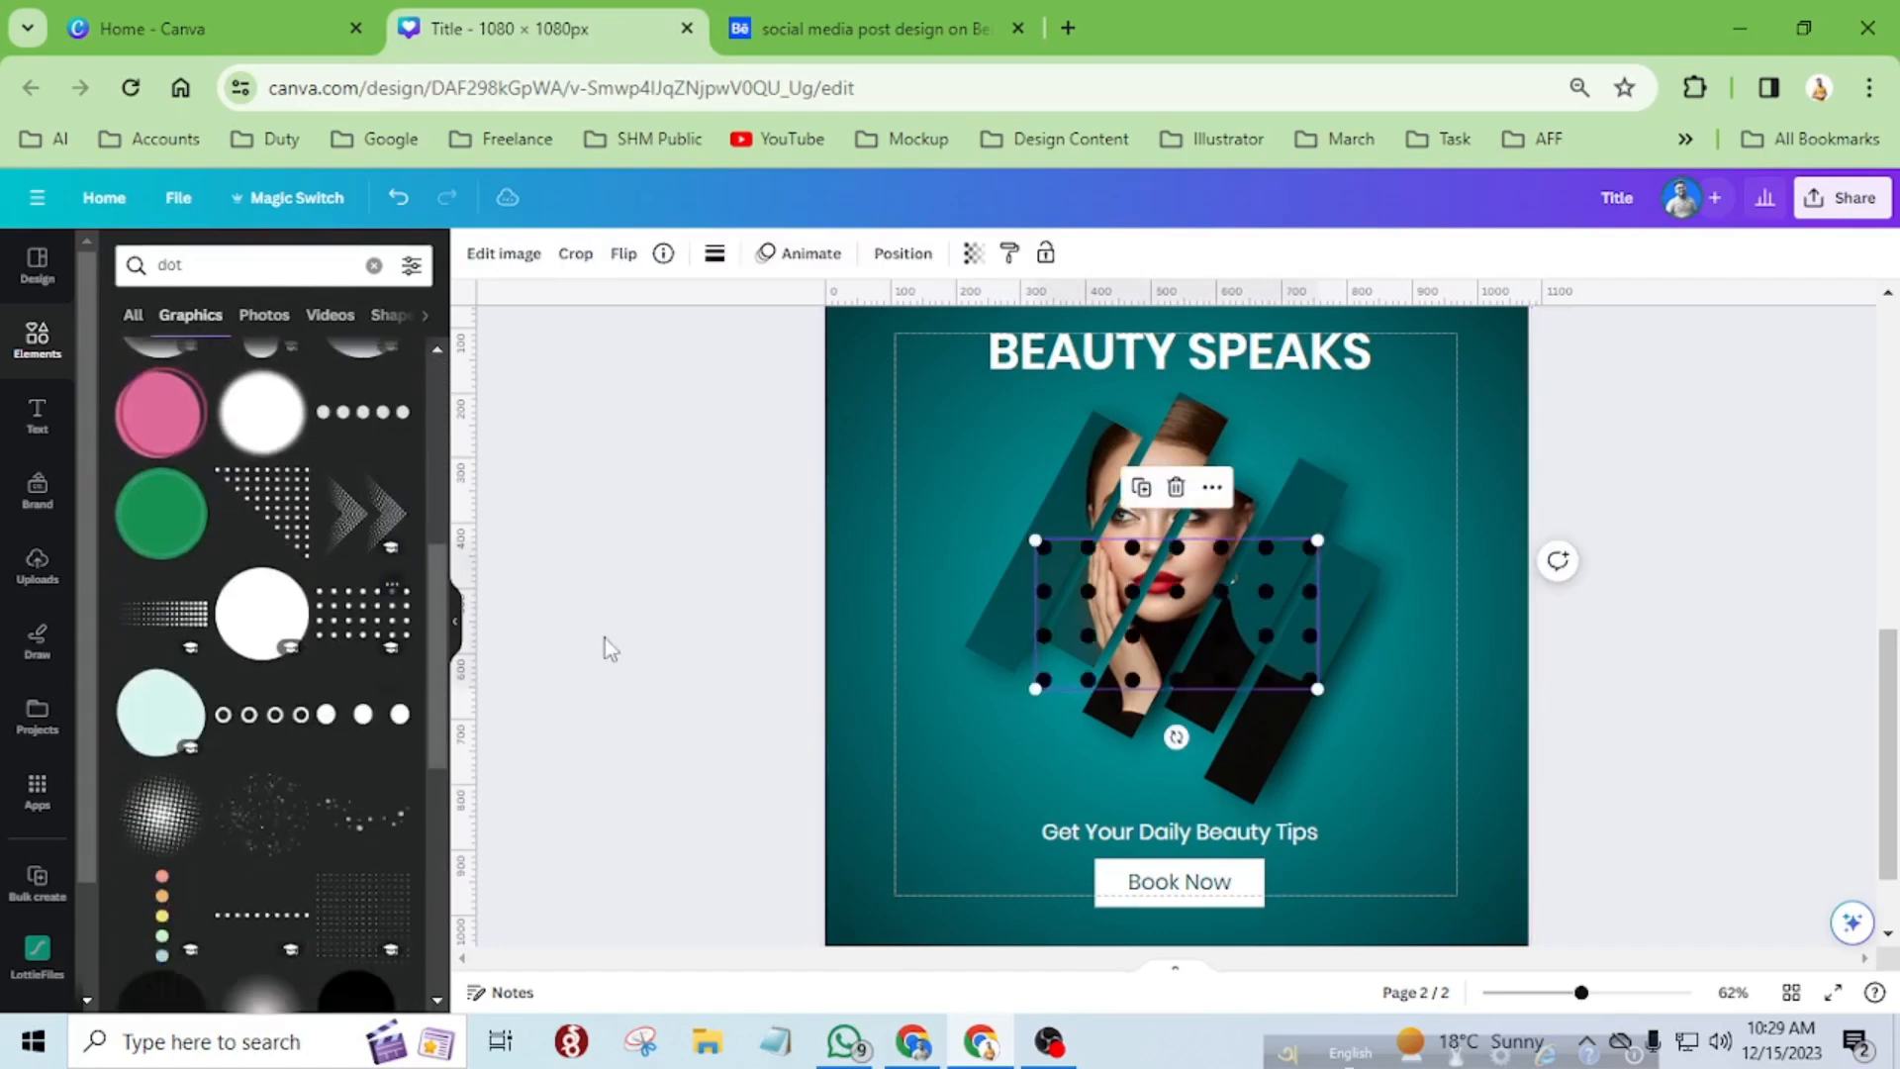
# Move the dot grid towards the lower-left part of the design and recolour it white.
pyautogui.moveTo(1053, 673); pyautogui.dragTo(921, 813)
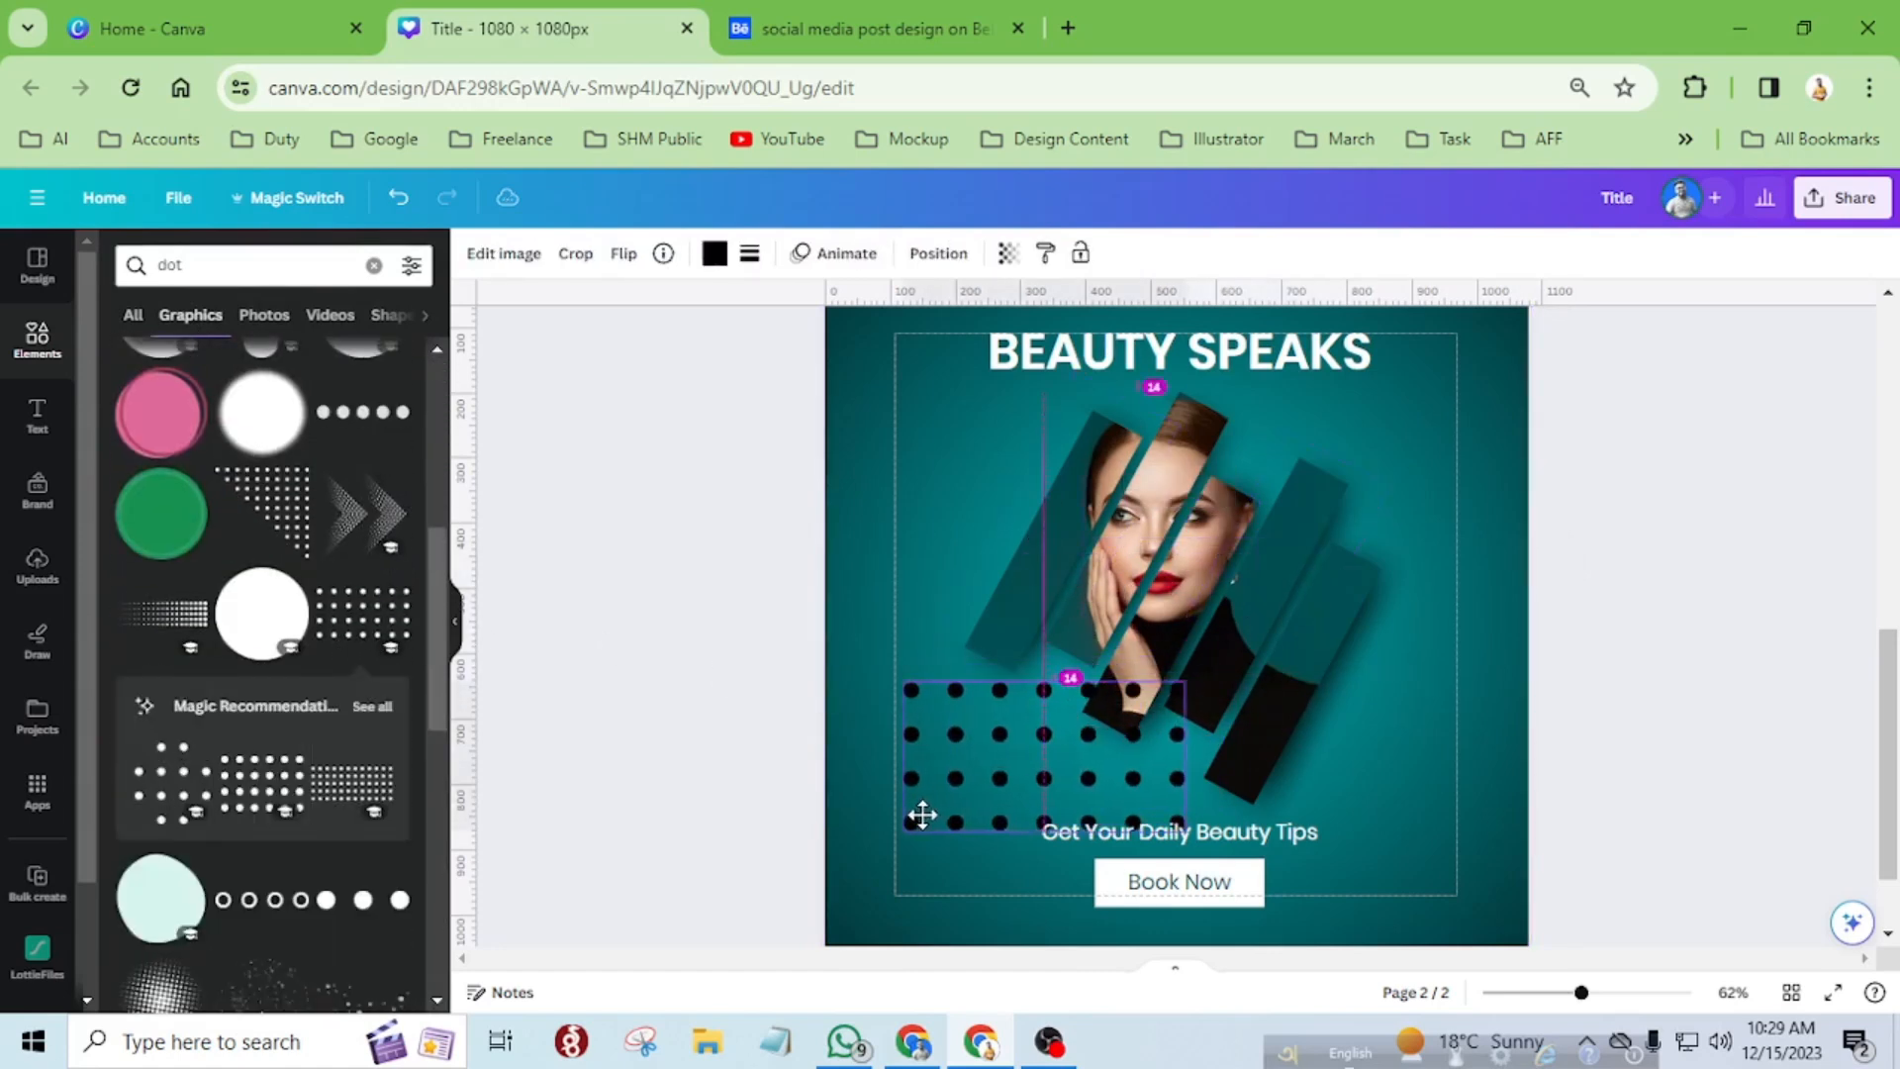
pyautogui.click(714, 255)
pyautogui.click(278, 378)
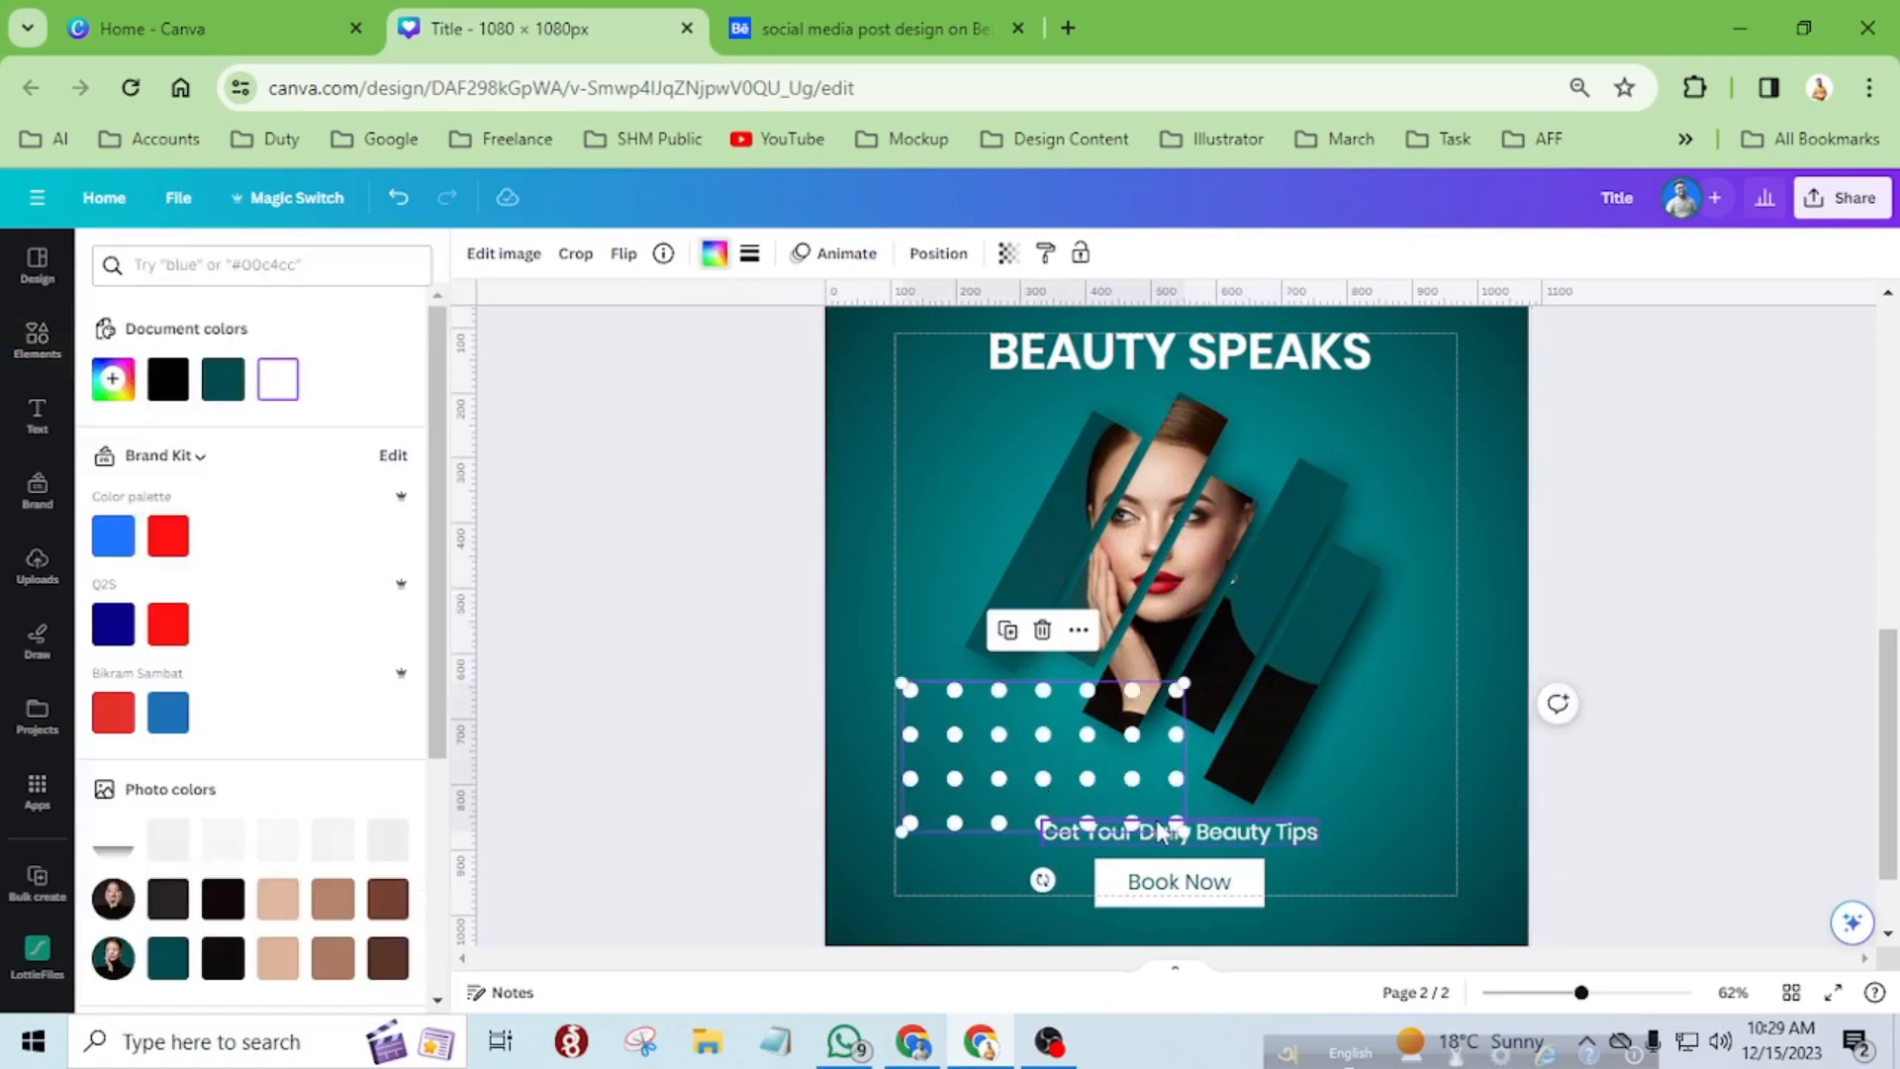
# Shrink the dot grid, turn it upright, and place copies in the design's upper-left and lower-right corners.
pyautogui.moveTo(1177, 825); pyautogui.dragTo(1128, 735)
pyautogui.scroll(1, 1074, 737)
pyautogui.moveTo(948, 851); pyautogui.dragTo(1388, 844)
# Check the whole design with its corner dot grids in a full-screen preview.
pyautogui.scroll(-2, 861, 496)
pyautogui.click(1395, 643)
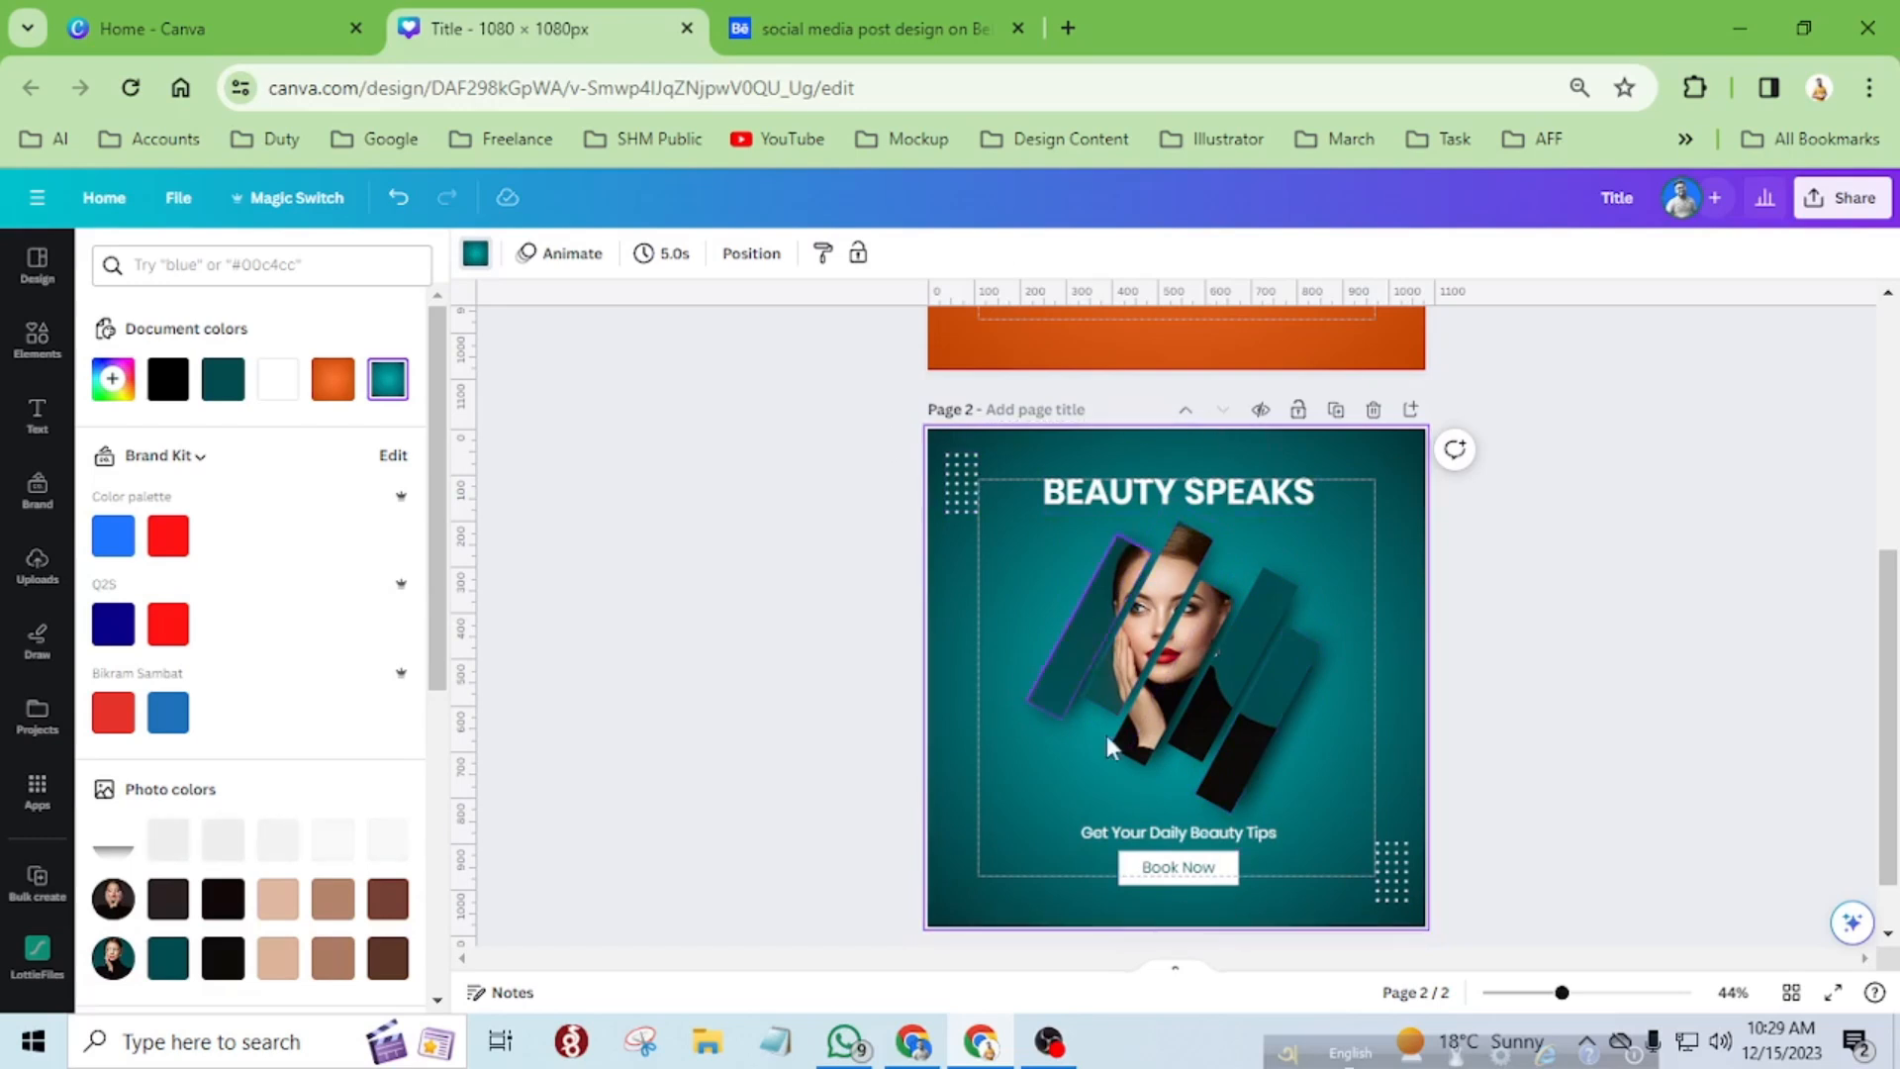
pyautogui.click(1833, 992)
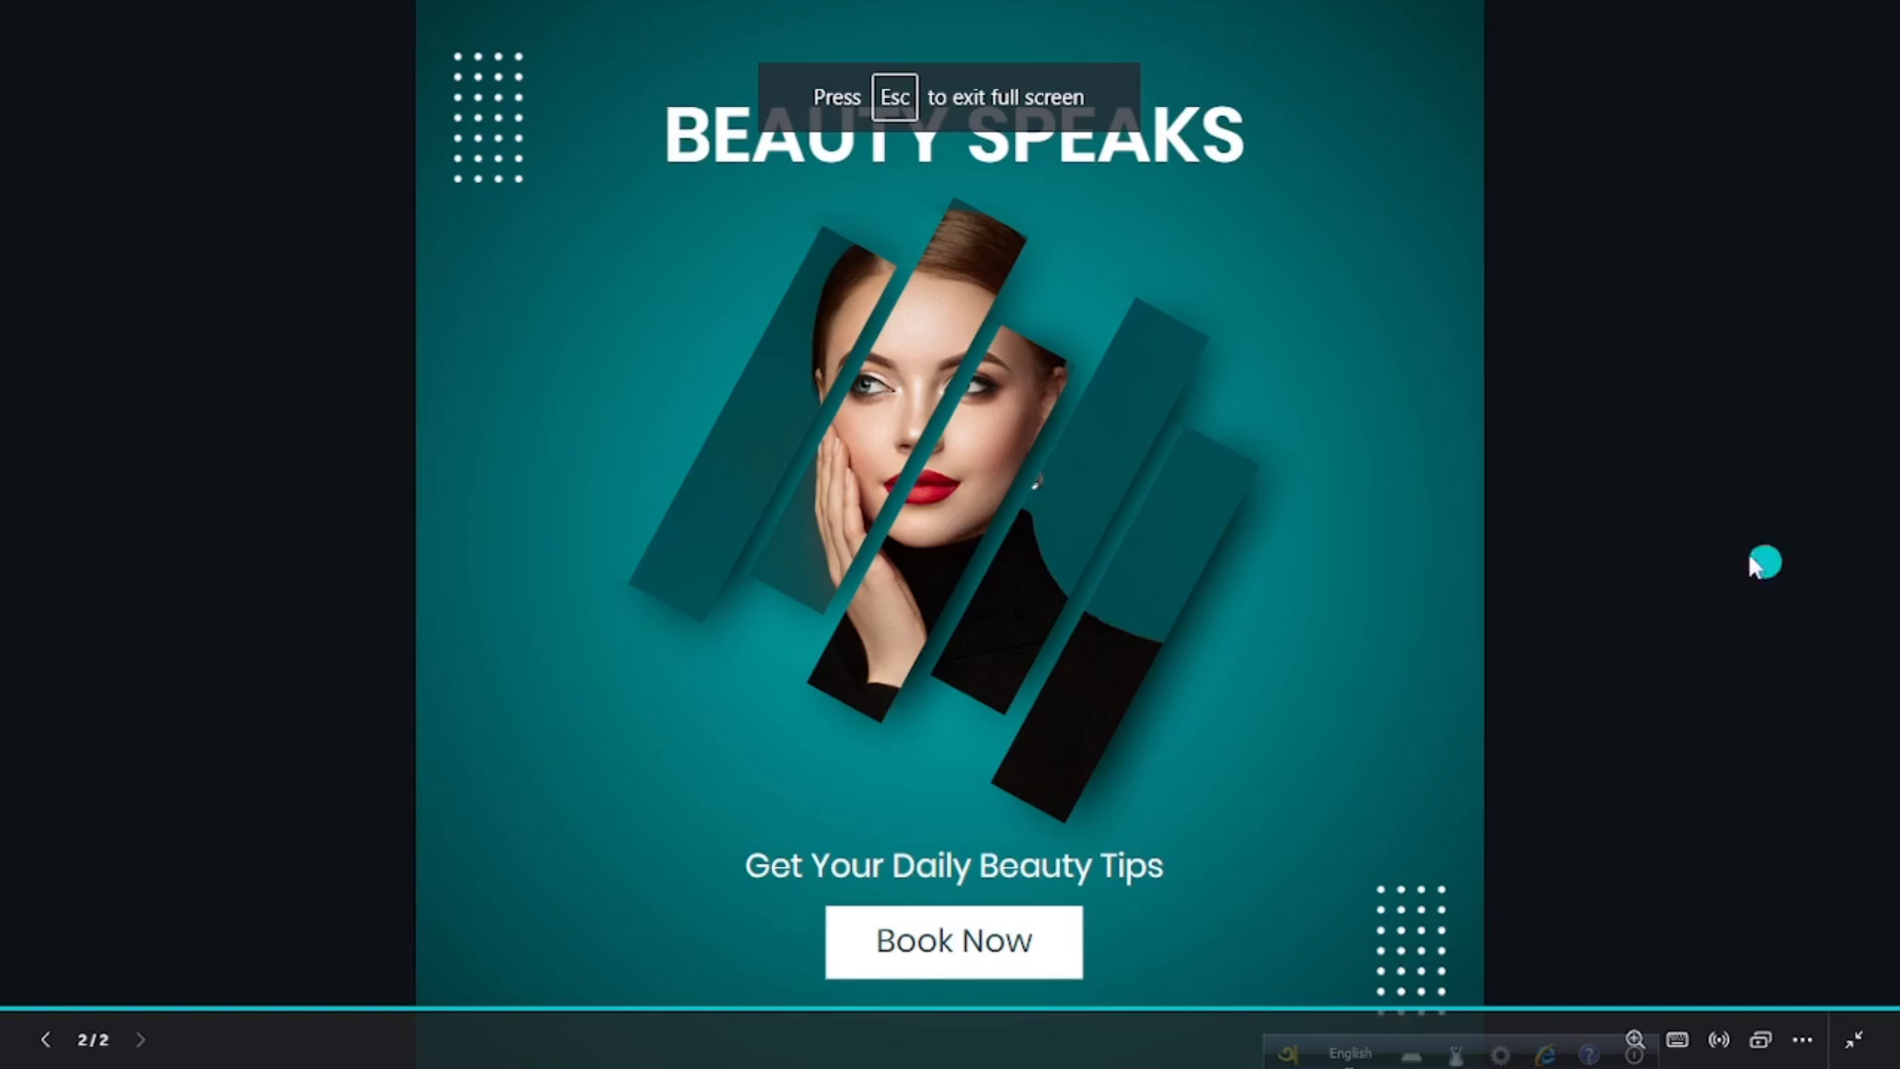